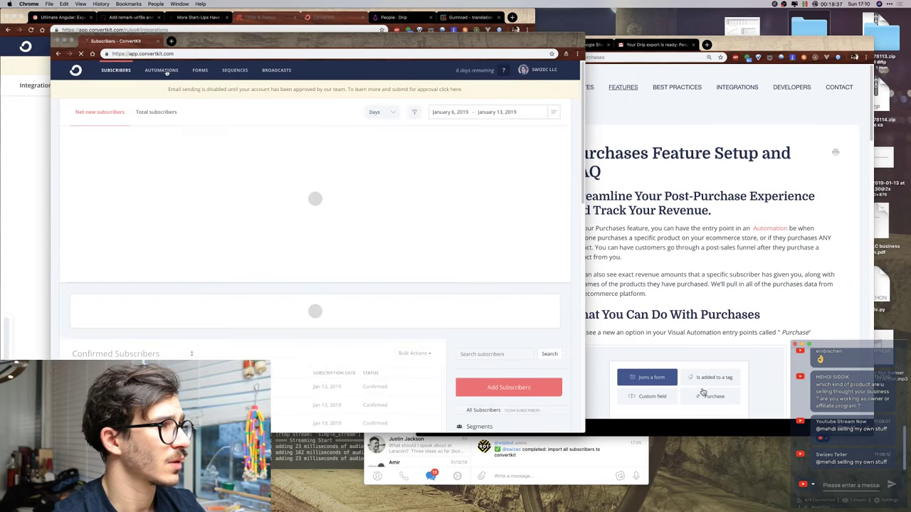
Open the Gumroad integration under Automations > Integrations and start authorizing ConvertKit.
left_click(165, 70)
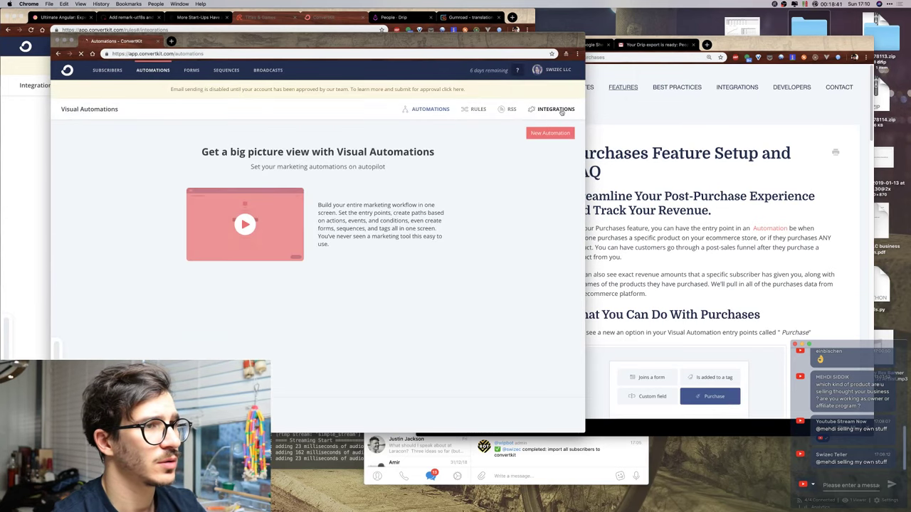
left_click(559, 113)
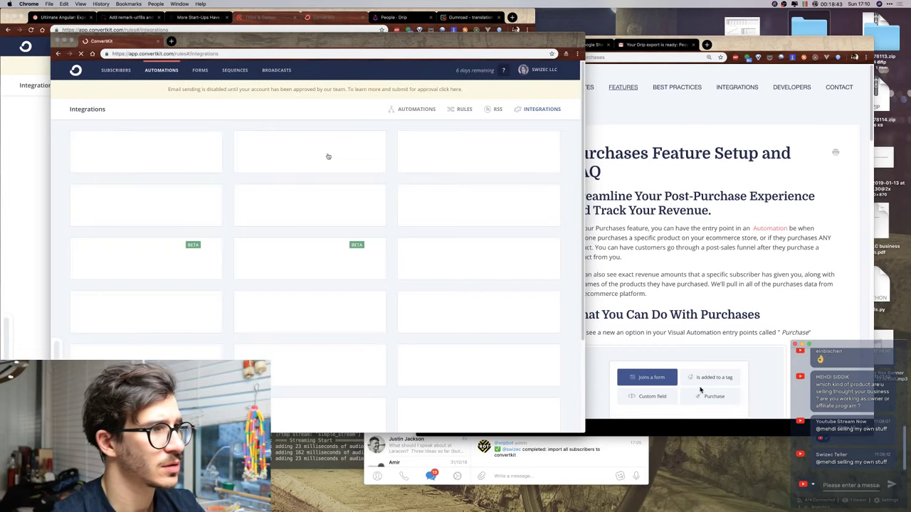
left_click(475, 145)
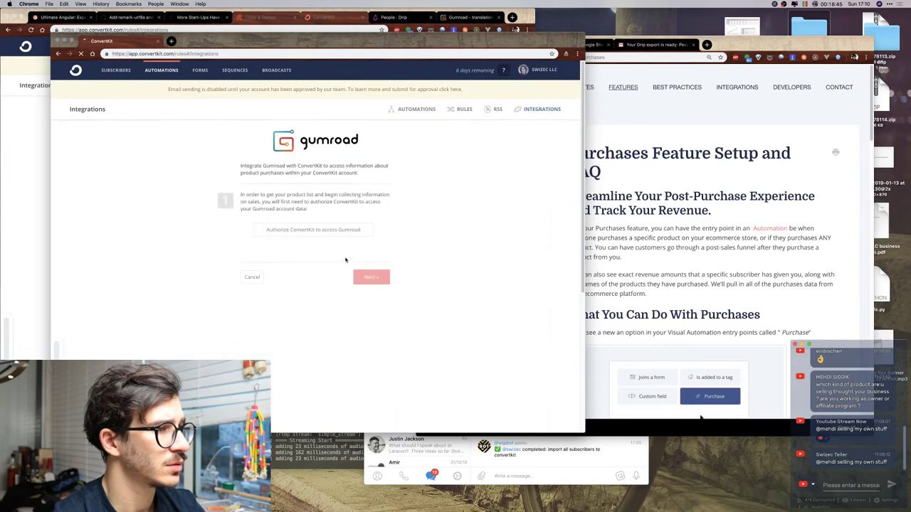
left_click(327, 232)
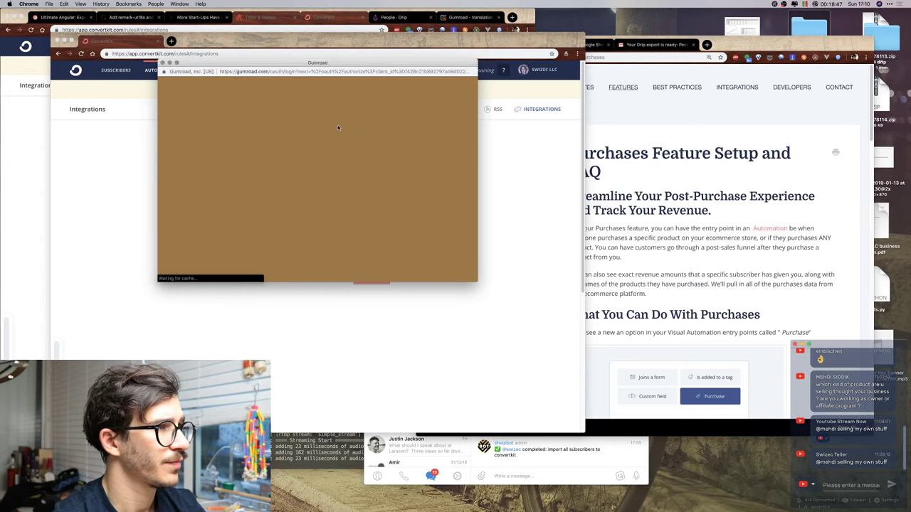
Log in to Gumroad with the saved account e-mail, then return to ConvertKit.
left_click_drag(339, 63, 373, 97)
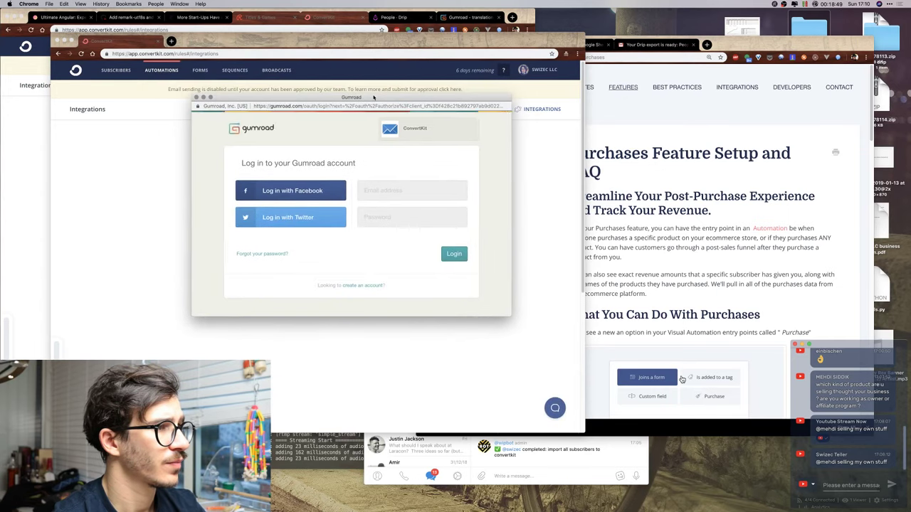
left_click(398, 191)
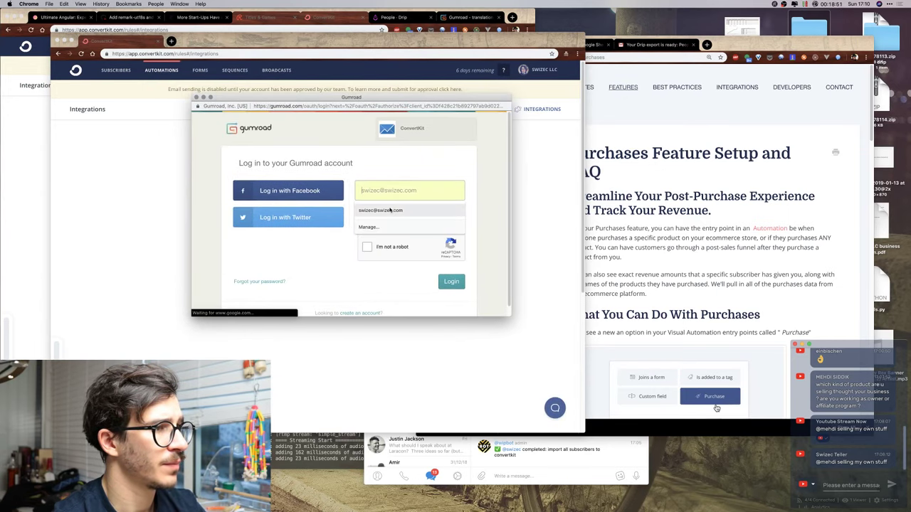
left_click(398, 210)
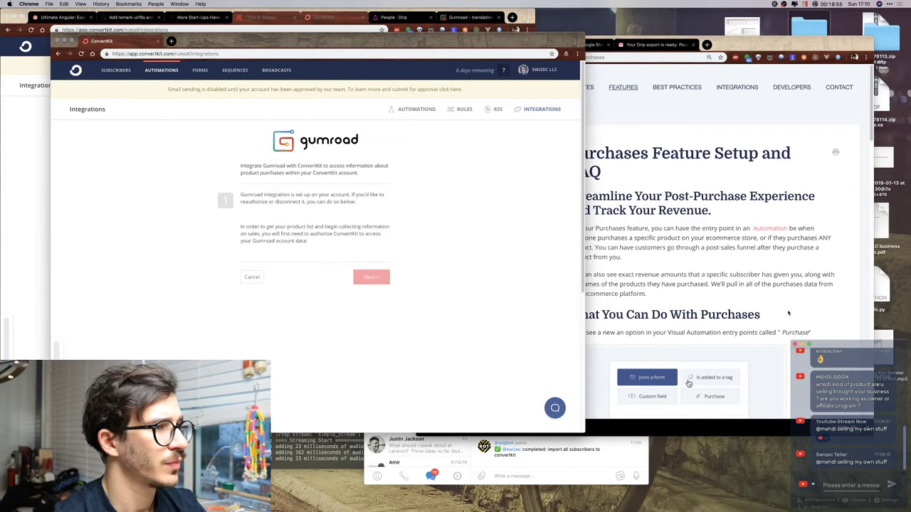
key("ctrl+Up")
left_click(465, 242)
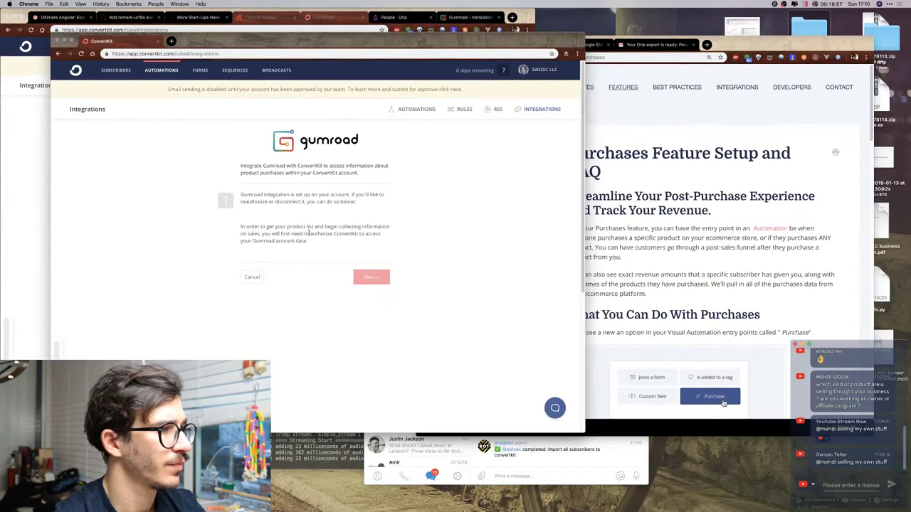
Reopen the Gumroad setup, dismiss the email-sending approval request, and cancel out of the setup.
left_click(251, 279)
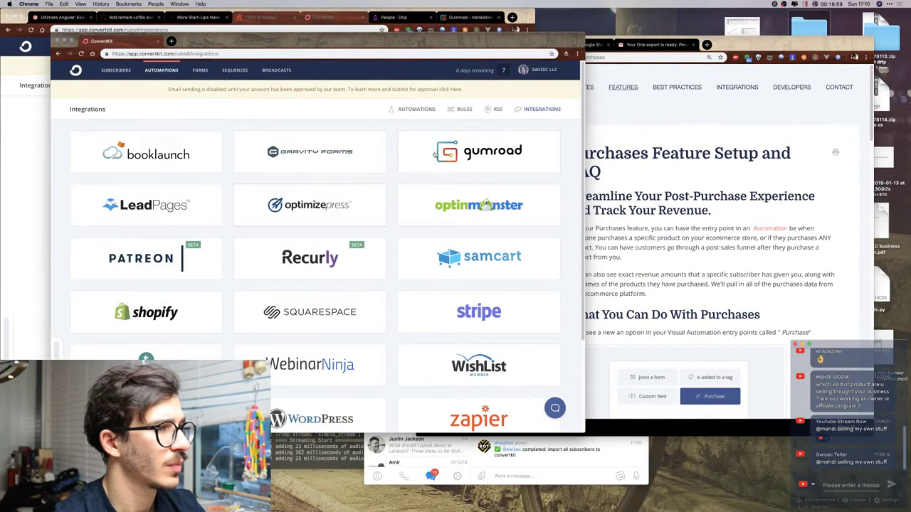
left_click(463, 152)
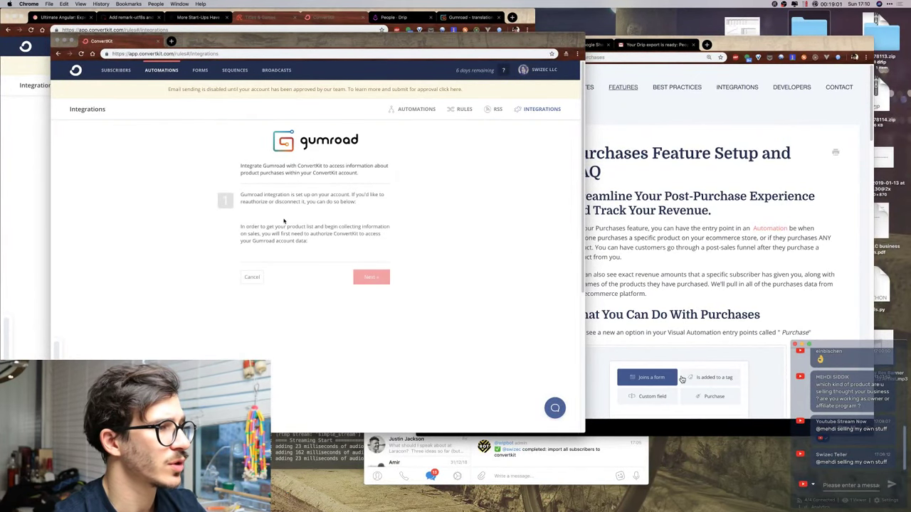
left_click_drag(339, 43, 362, 48)
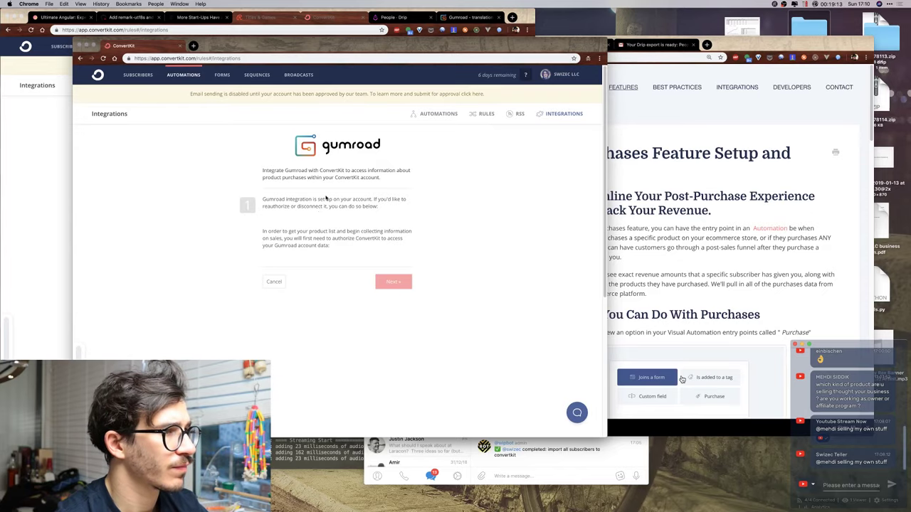
key("ctrl+Up")
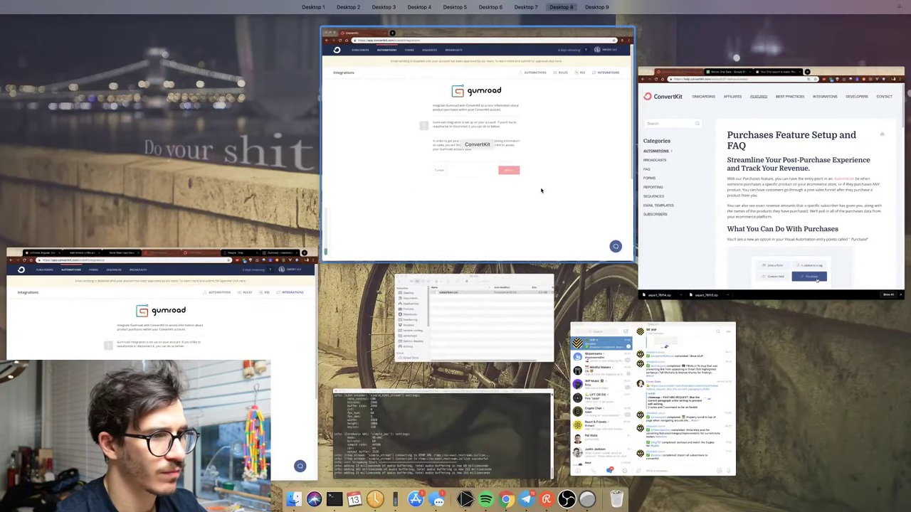
left_click(441, 90)
left_click(446, 89)
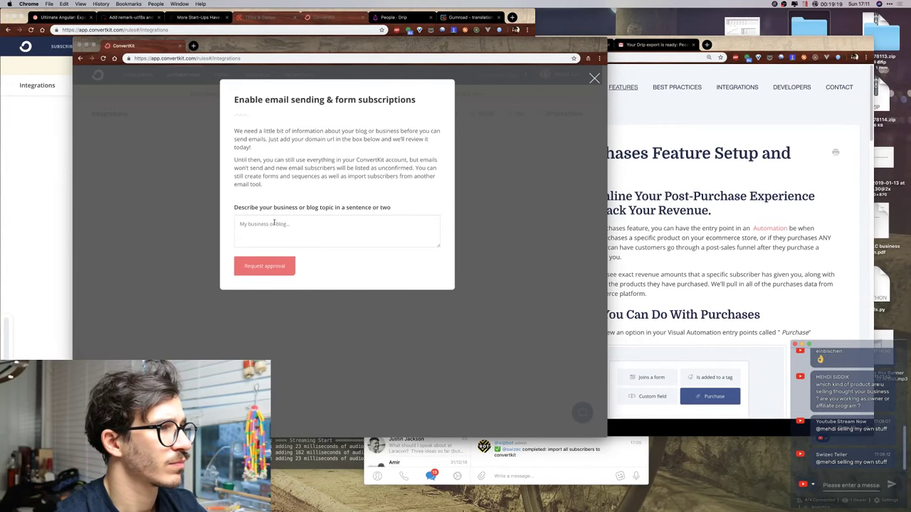
key("Escape")
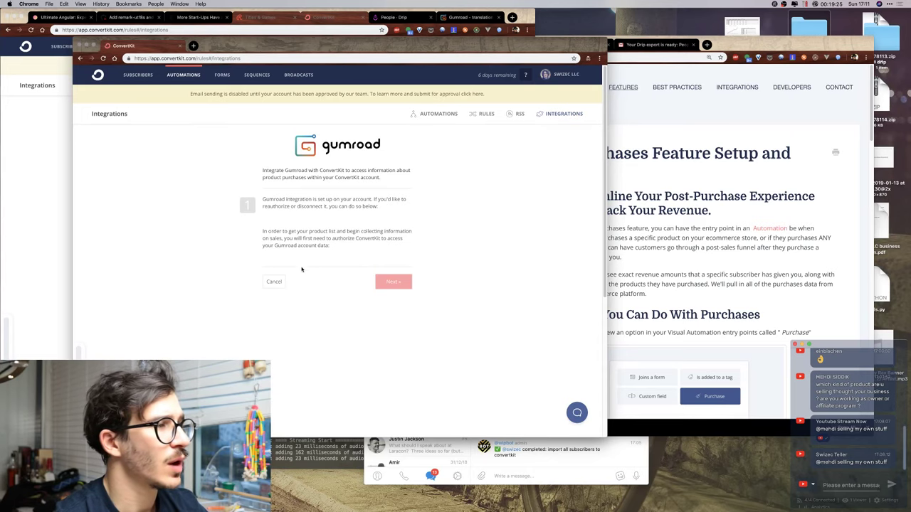
left_click(274, 283)
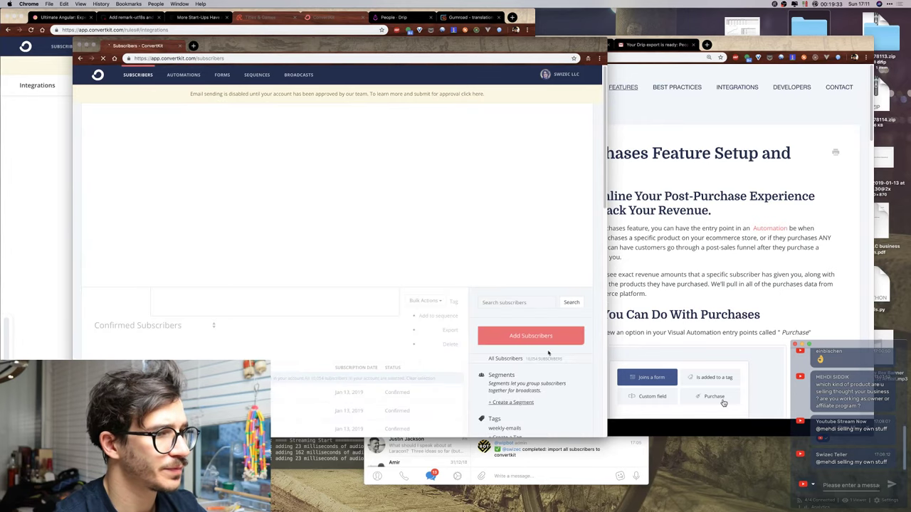
scroll(540, 326, "down", 2)
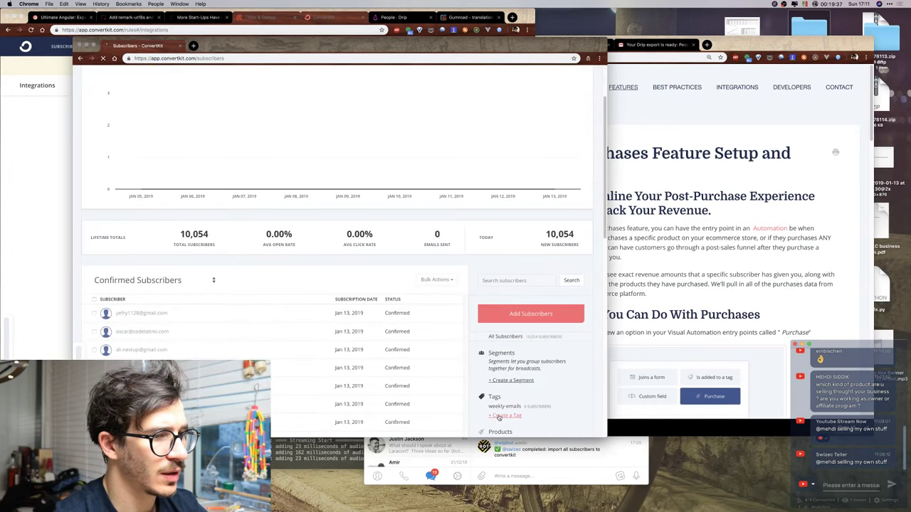
scroll(274, 230, "down", 5)
left_click(504, 215)
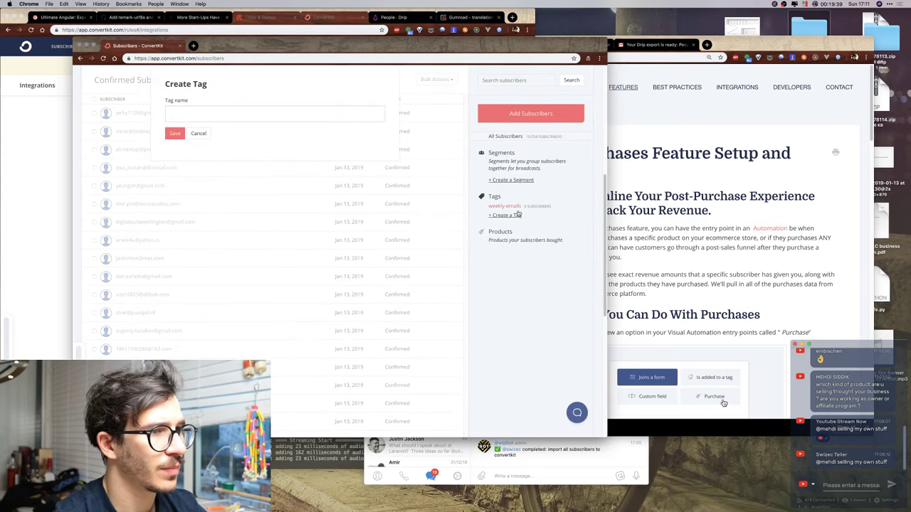
left_click(199, 134)
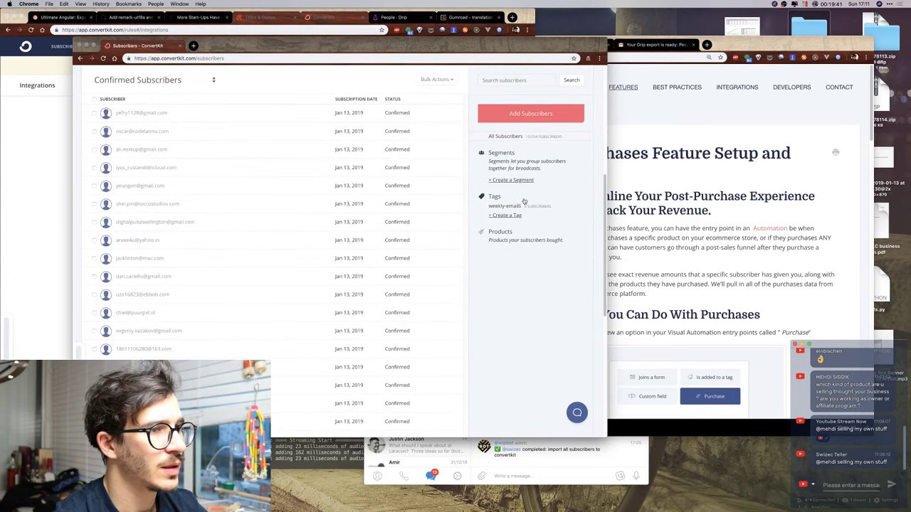
left_click(500, 207)
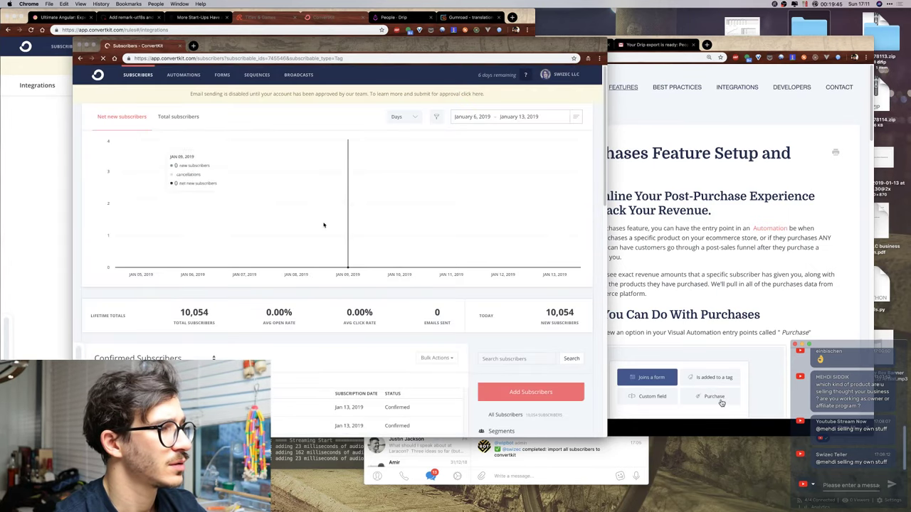
scroll(270, 301, "down", 5)
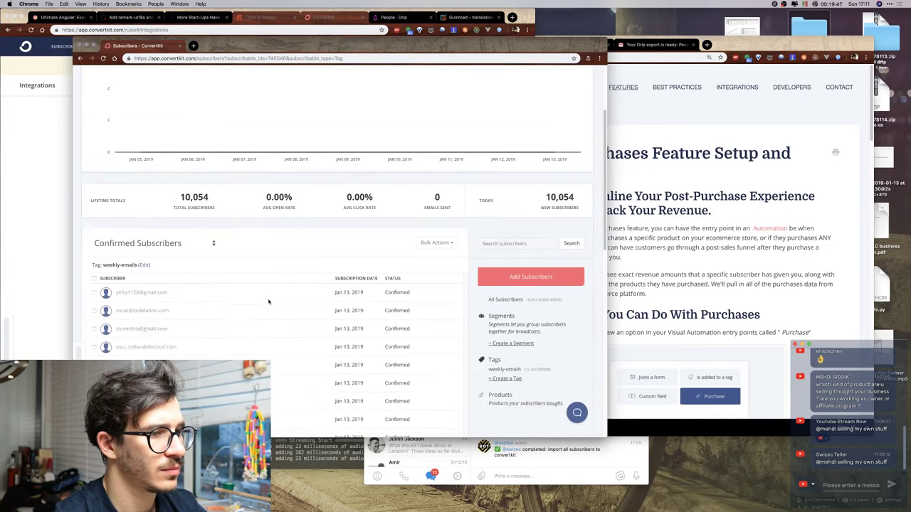
scroll(269, 302, "up", 1)
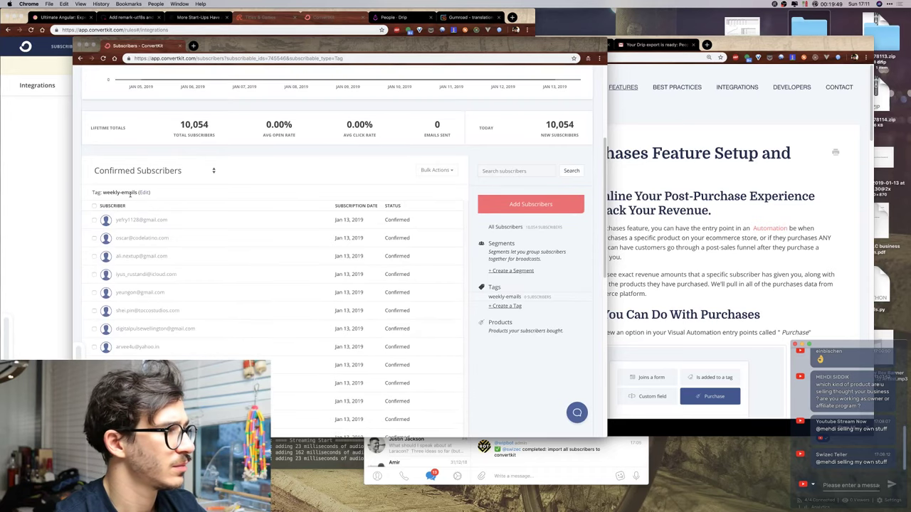
scroll(187, 185, "up", 5)
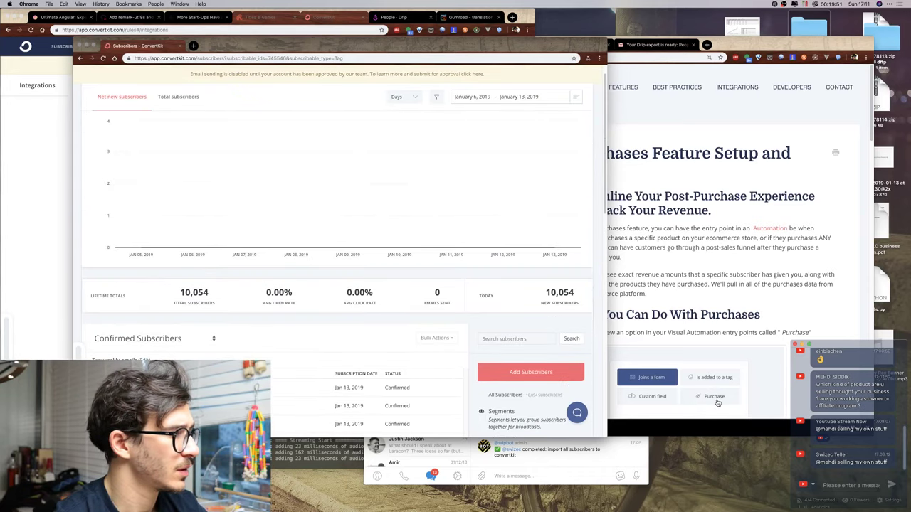
left_click(720, 397)
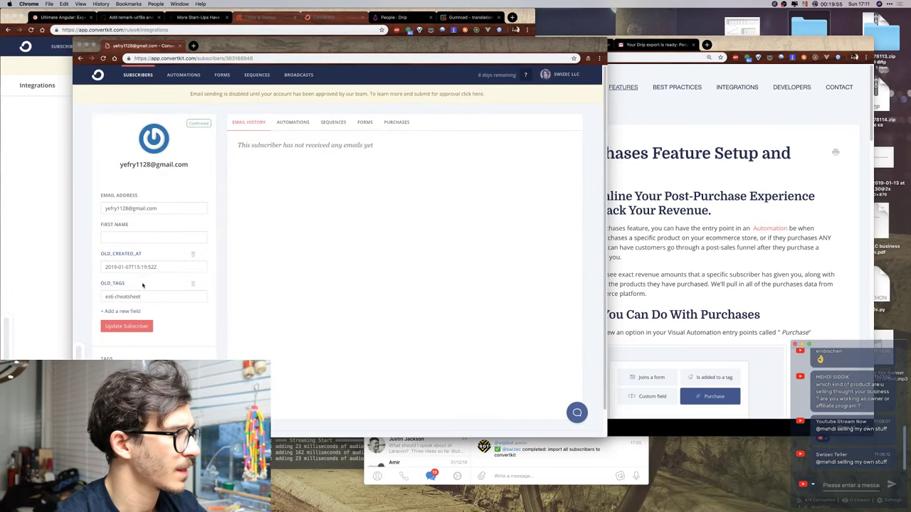
scroll(141, 299, "down", 1)
left_click(135, 343)
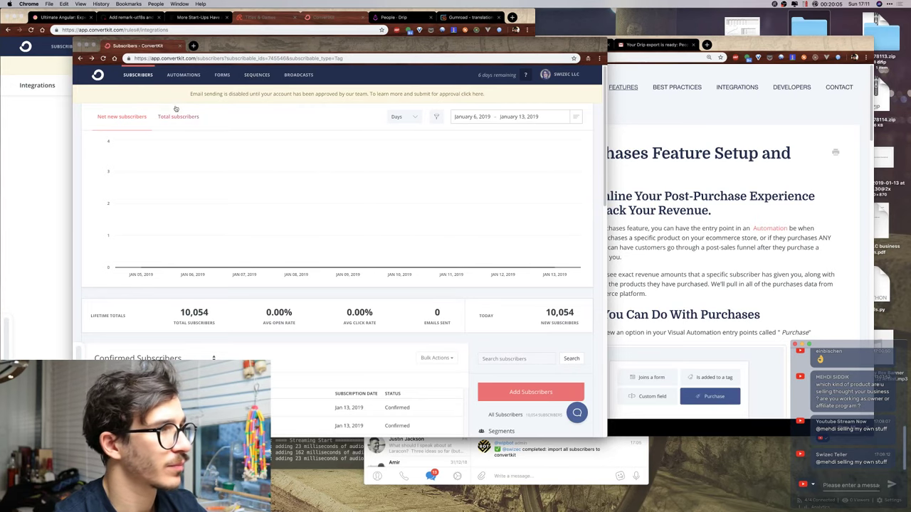
left_click(177, 75)
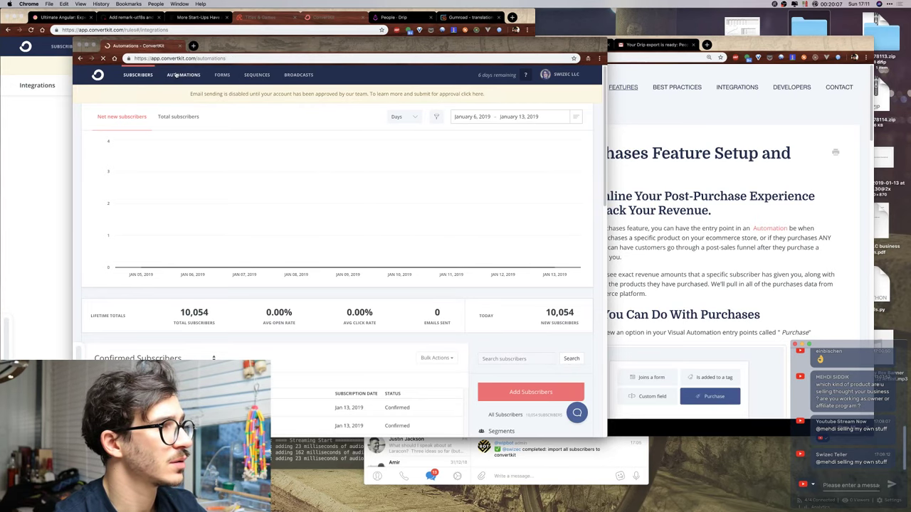
left_click(240, 75)
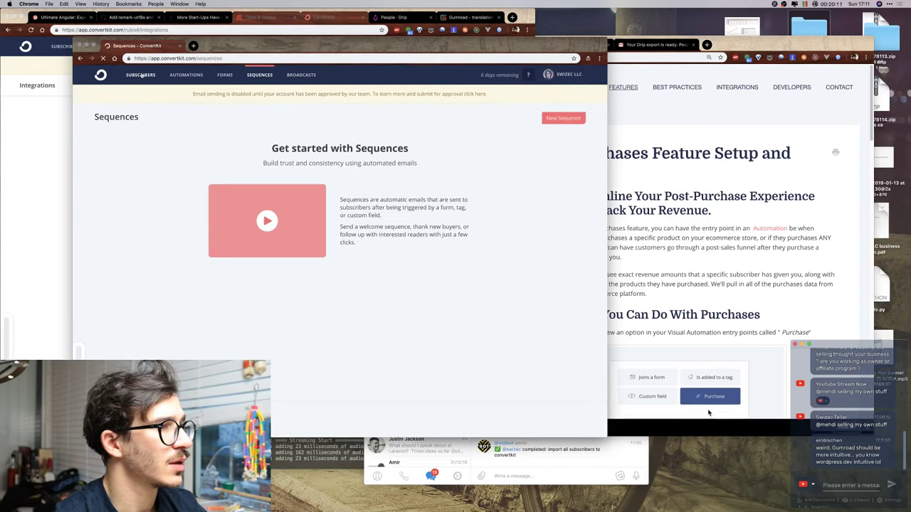
left_click(141, 75)
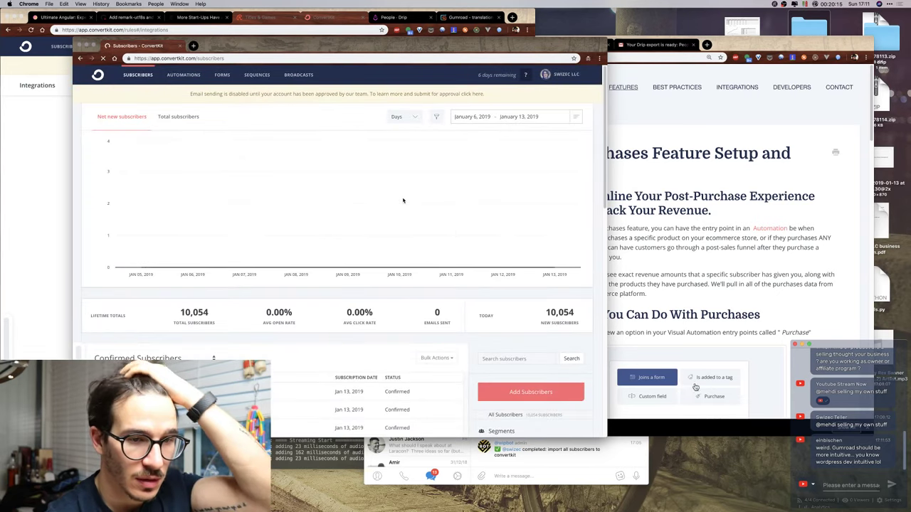
scroll(390, 236, "down", 3)
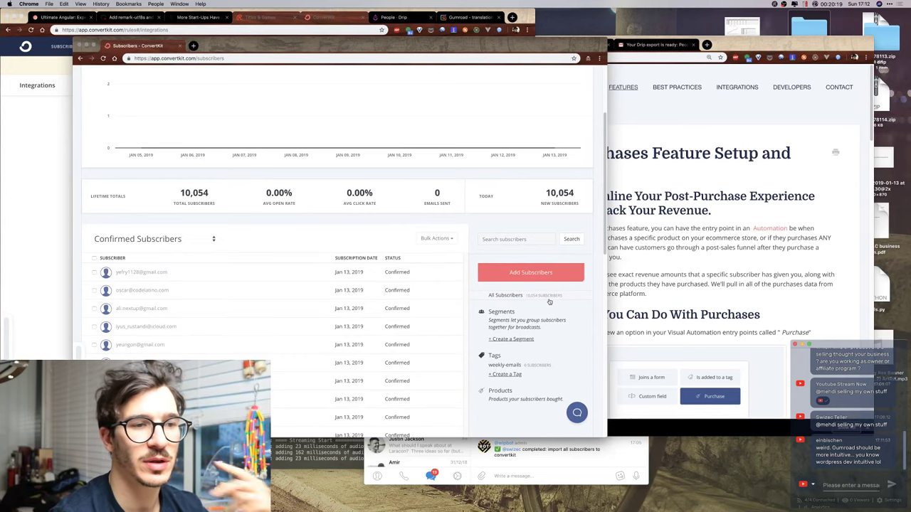
Start a new subscriber segment named 'purchased'.
left_click(511, 339)
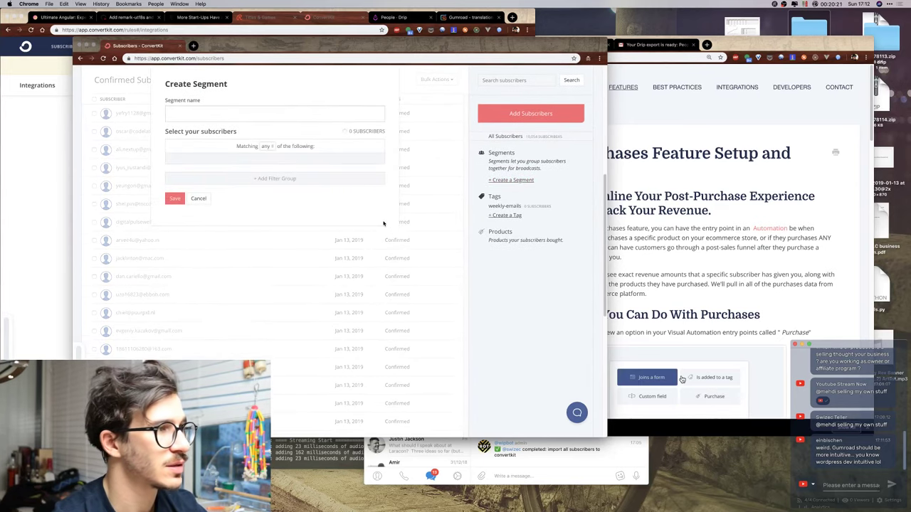
left_click(237, 114)
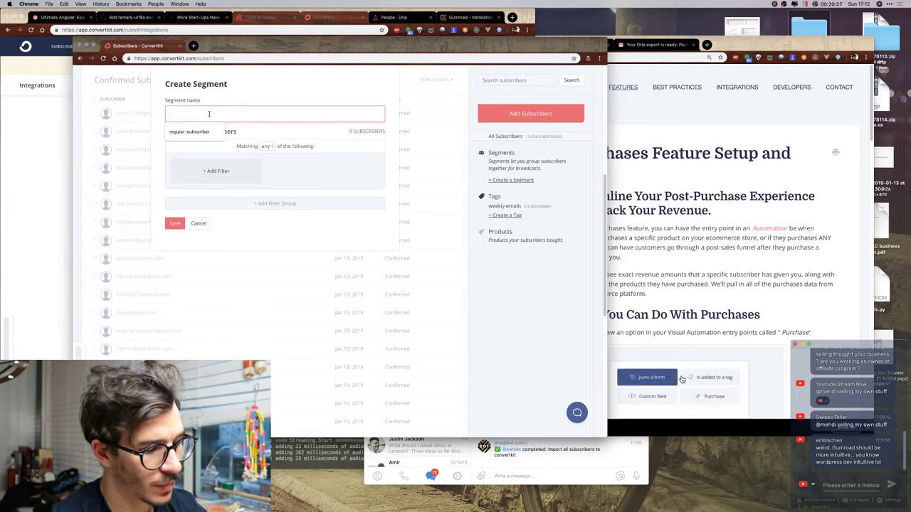
type("purchased")
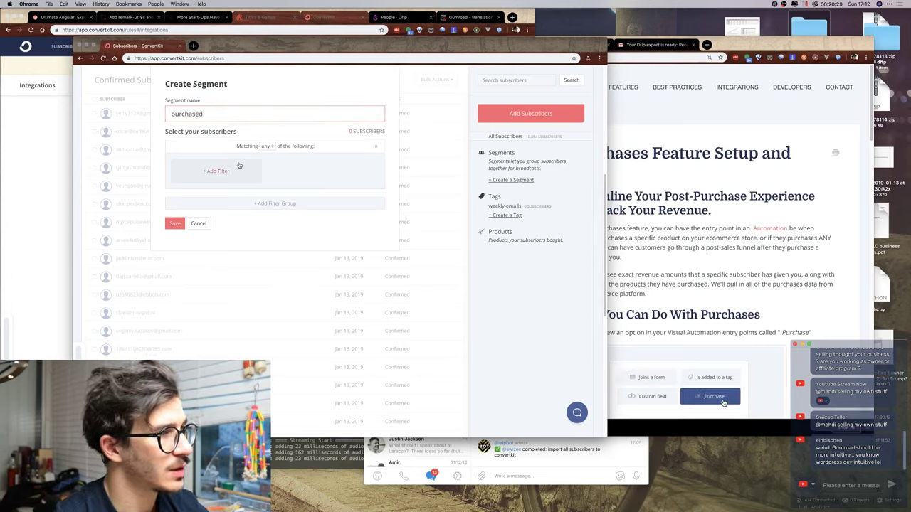
Add a filter where custom field old_tags contains Purchased.
left_click(239, 169)
left_click(221, 175)
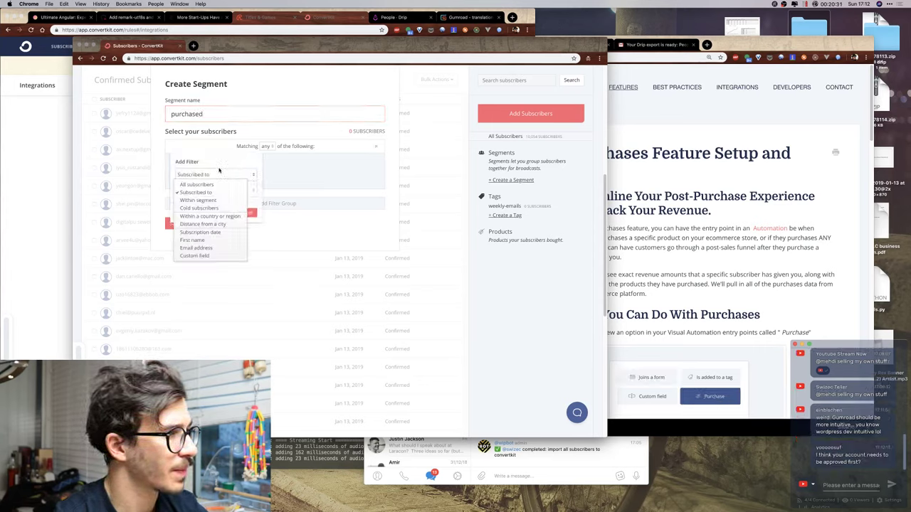
left_click(196, 255)
left_click(201, 191)
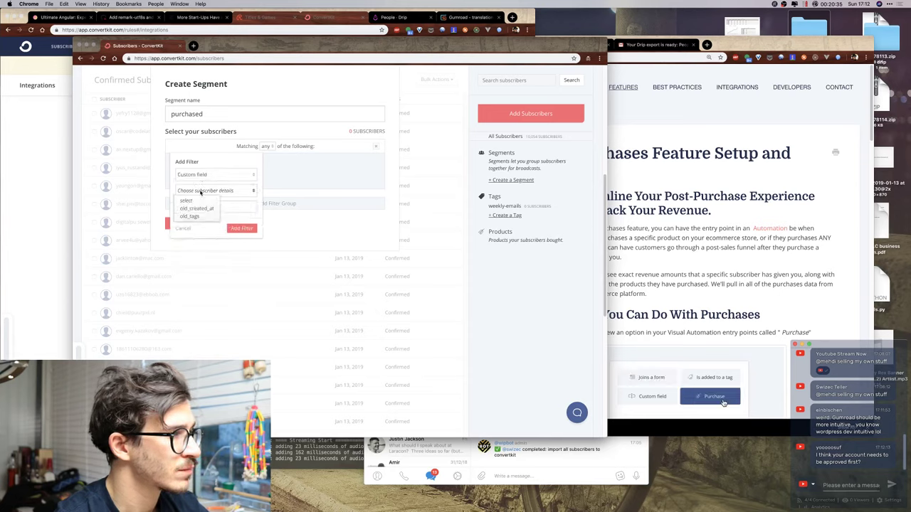
left_click(207, 210)
left_click(207, 207)
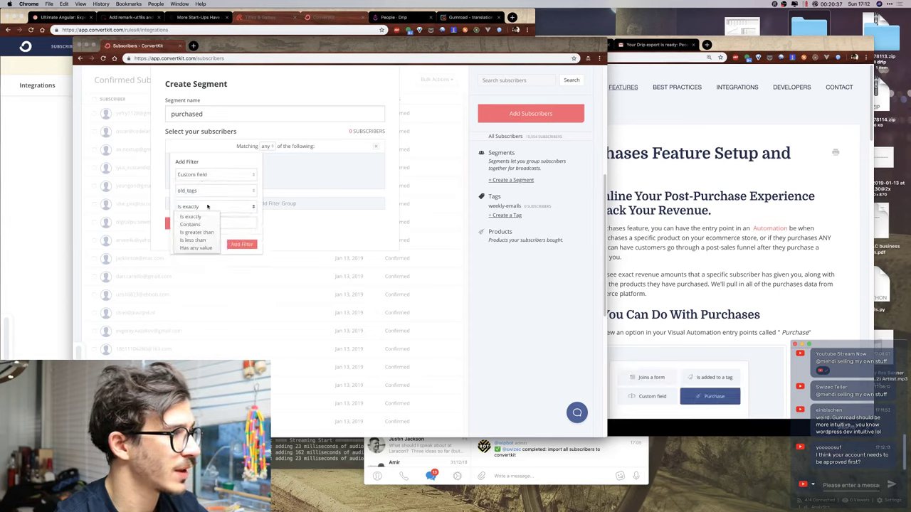
left_click(202, 215)
left_click(203, 225)
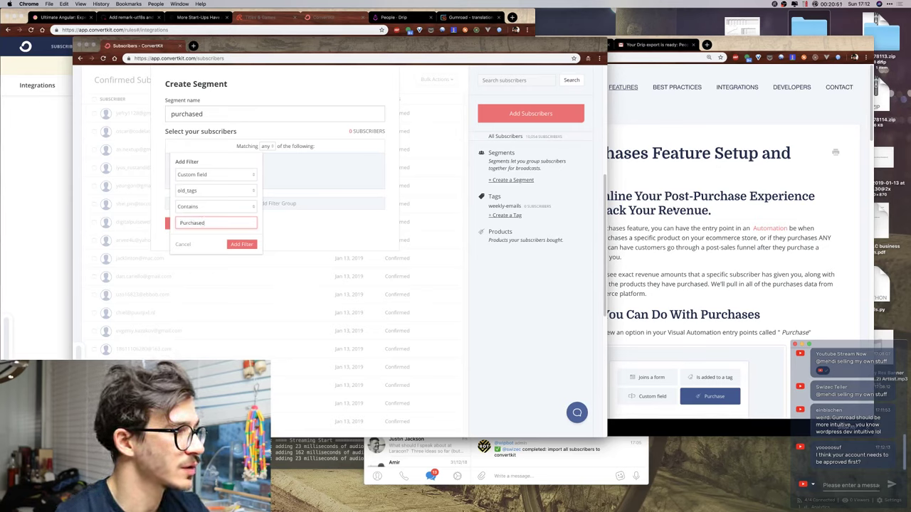
left_click(241, 244)
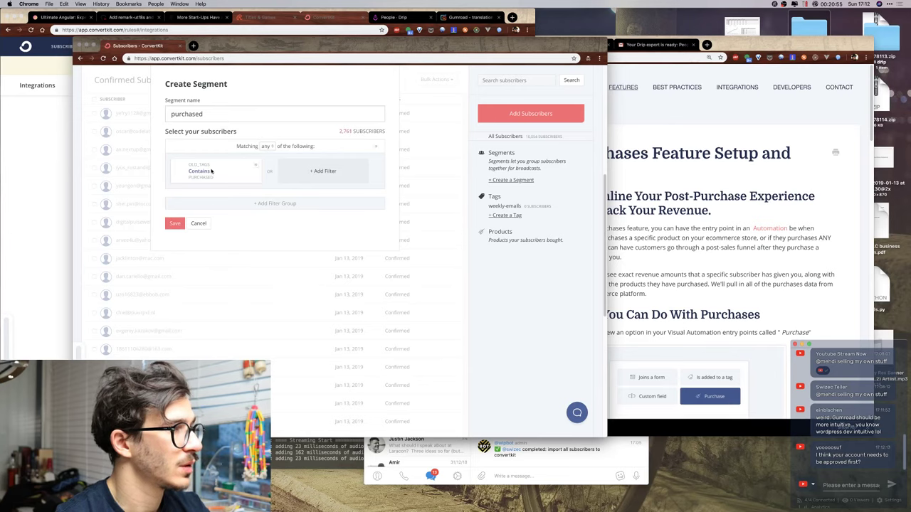
Rename the segment to 'made-a-purchase'.
double_click(222, 116)
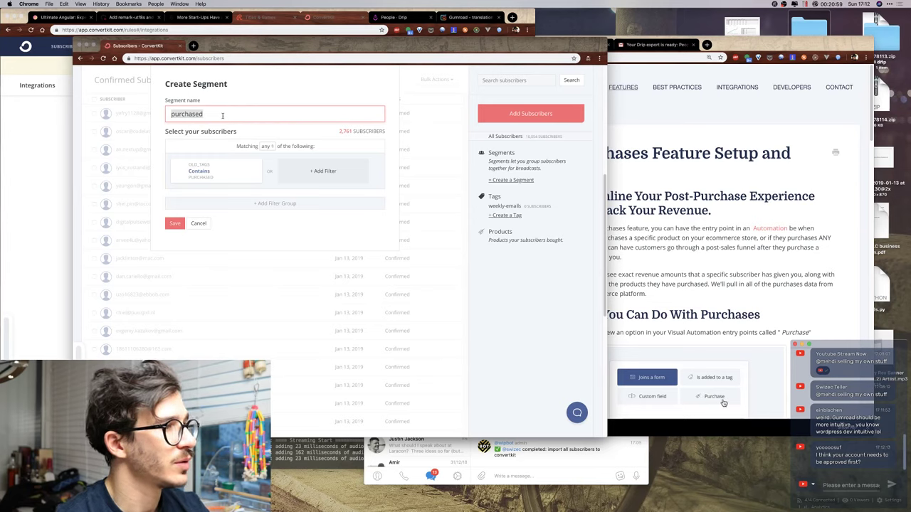
type("made-")
key("BackSpace")
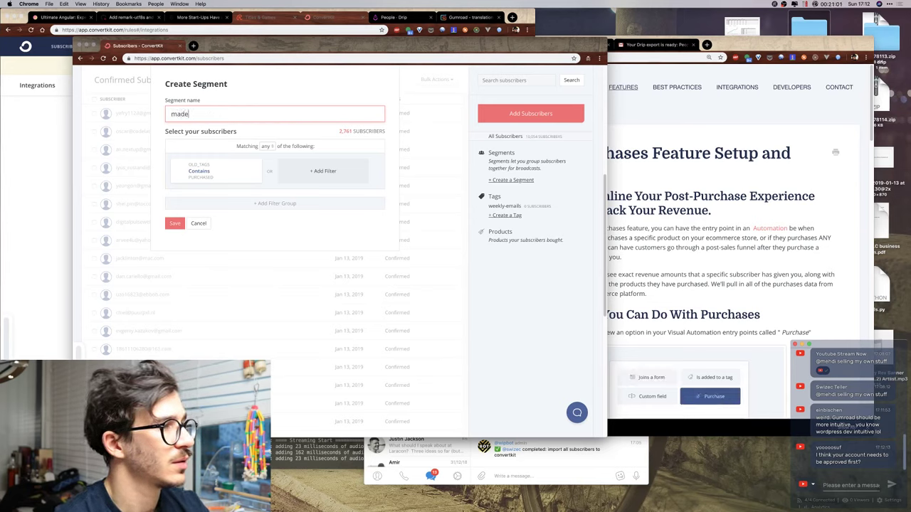
type("e-a-")
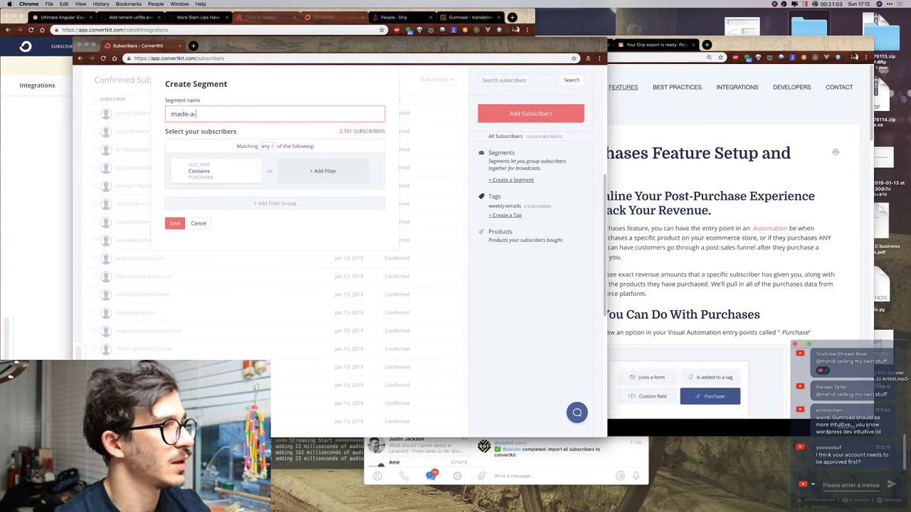
type("purchase")
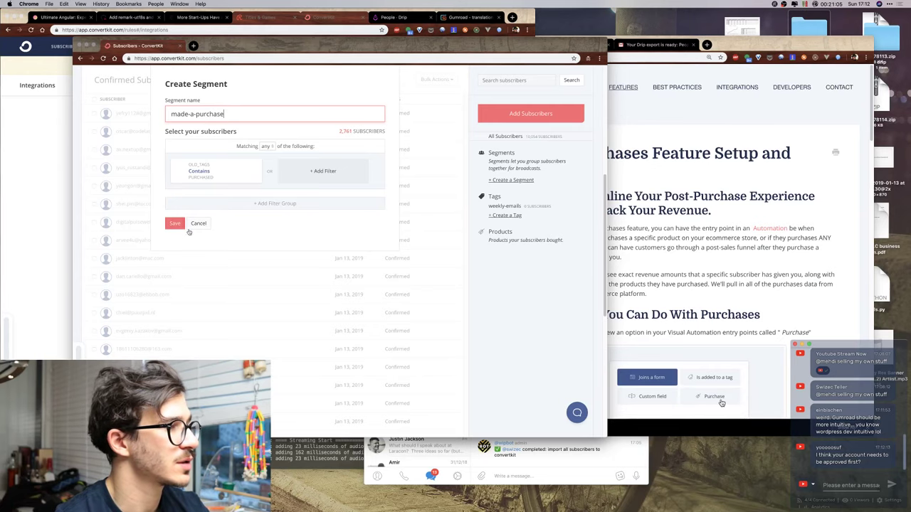
Save the made-a-purchase segment and open the email-sending approval request.
left_click(175, 224)
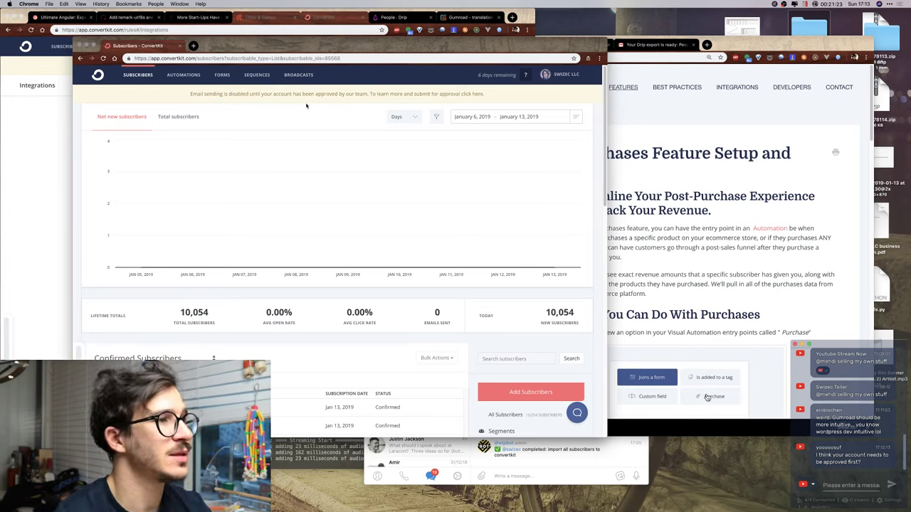
left_click(342, 95)
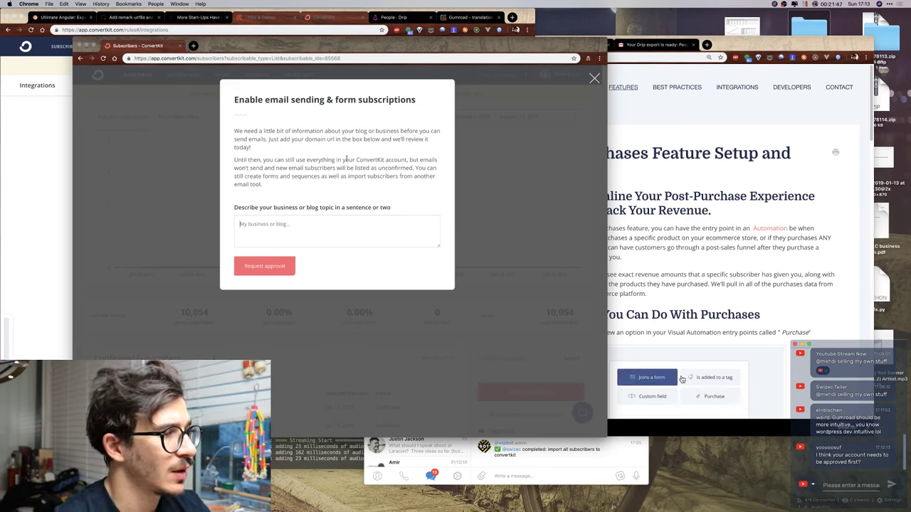
Describe the blog and software-education business (books, courses, workshops) and submit the approval request.
type("Hi,  ")
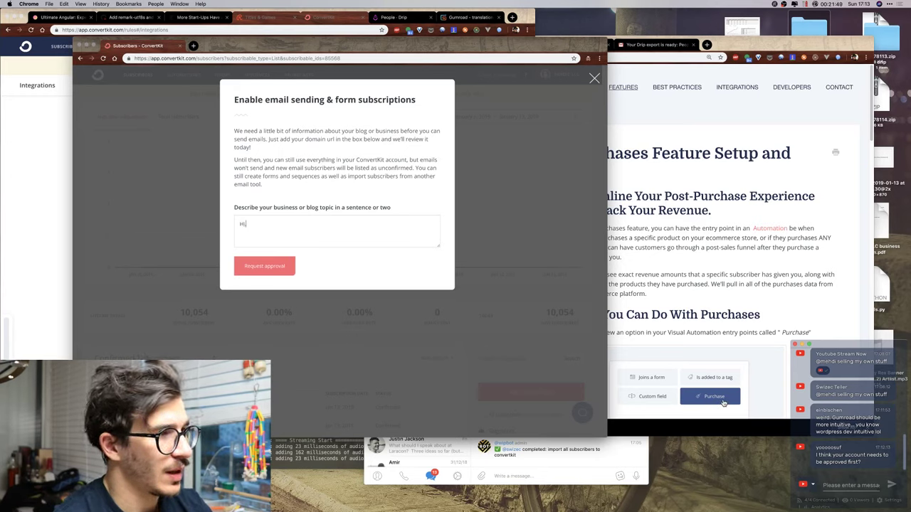
type("My")
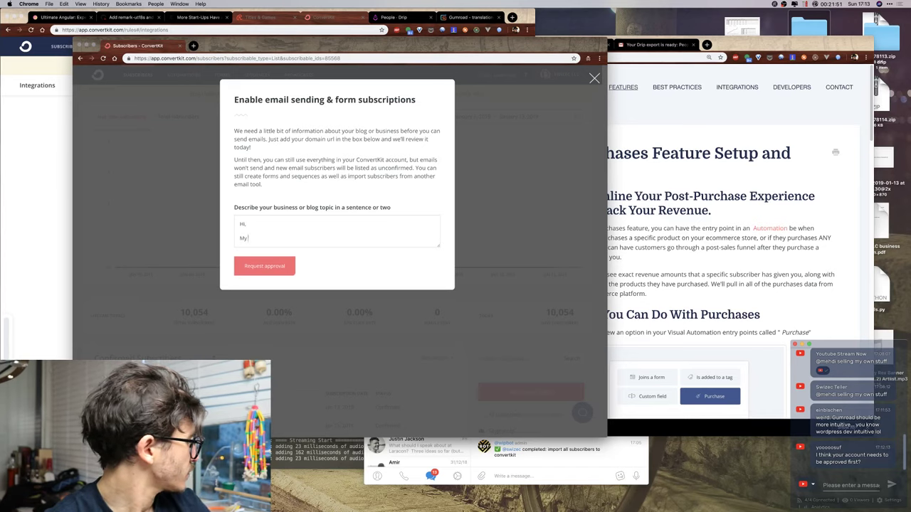
type(" blog is")
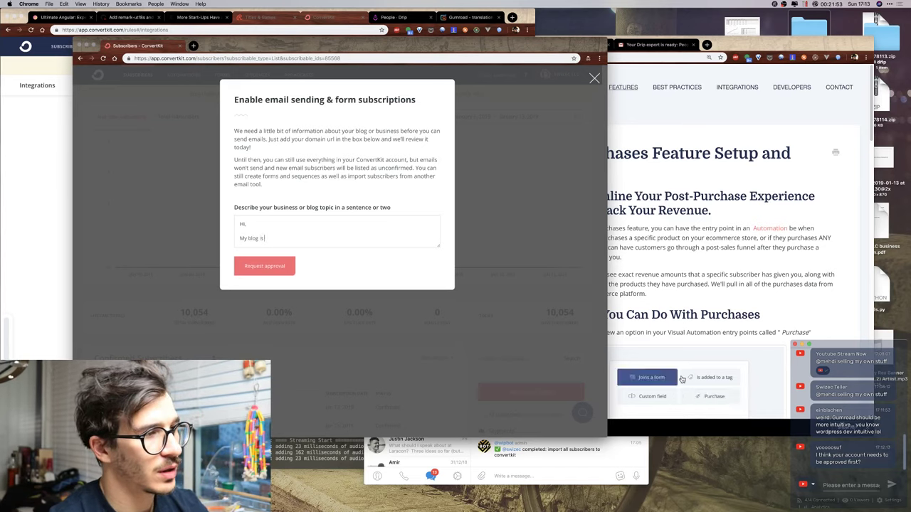
key("BackSpace")
key("BackSpace")
type("lives on")
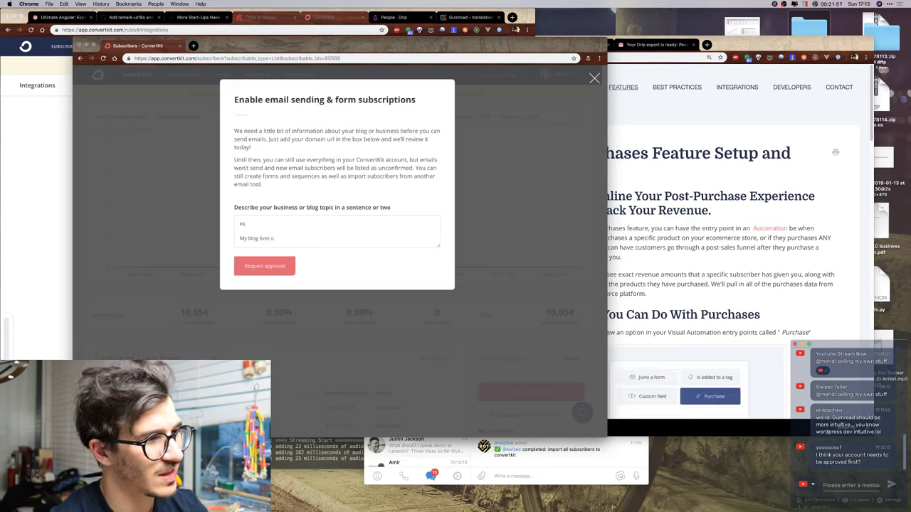
type("swizec.com/blog")
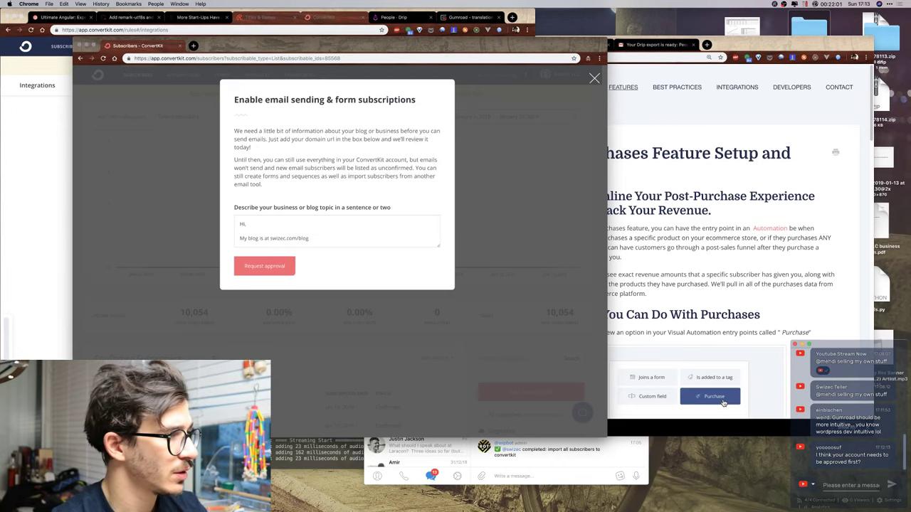
type(", it")
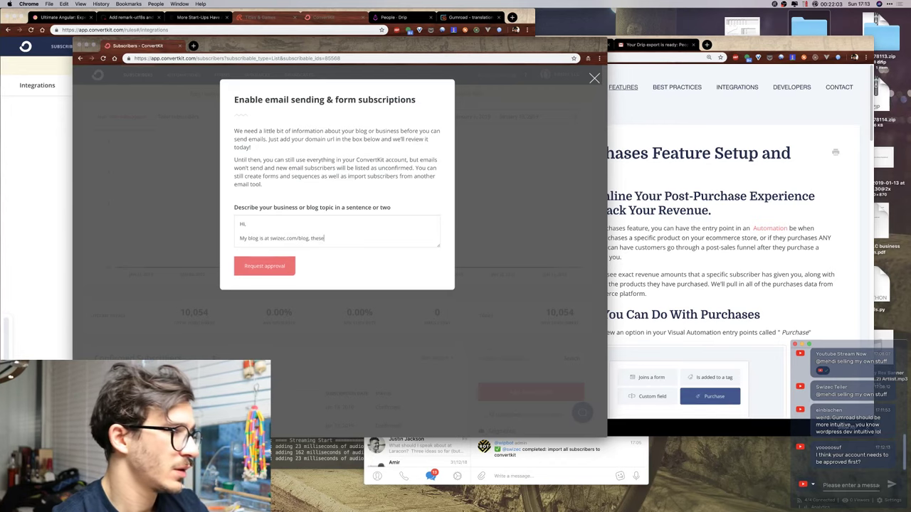
type("'s a")
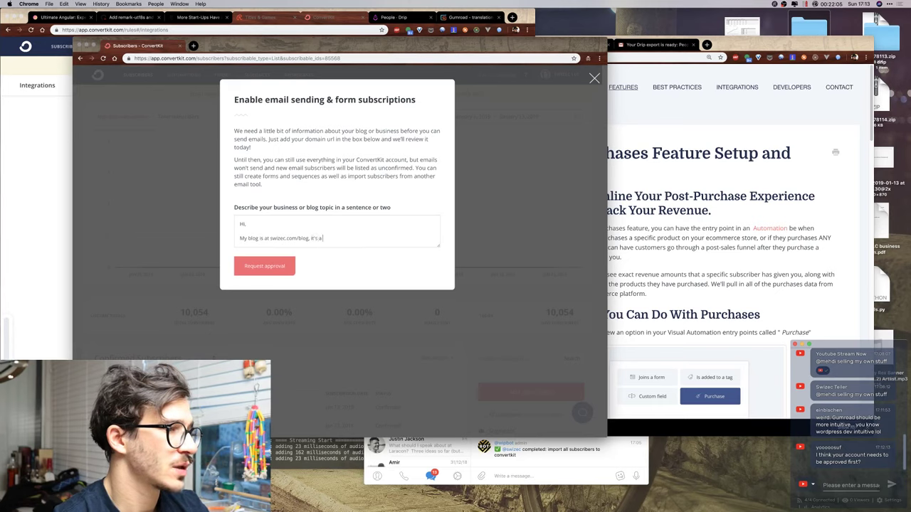
type(" combination of personal")
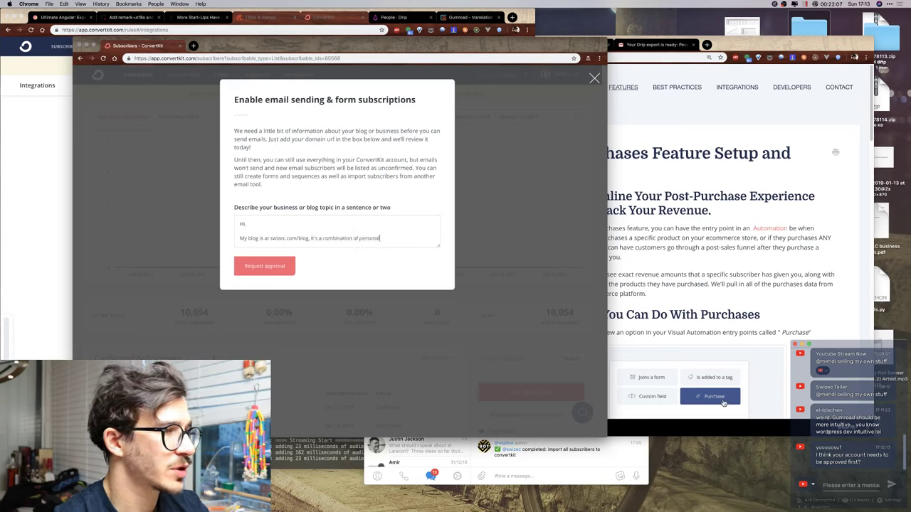
type(" blog and")
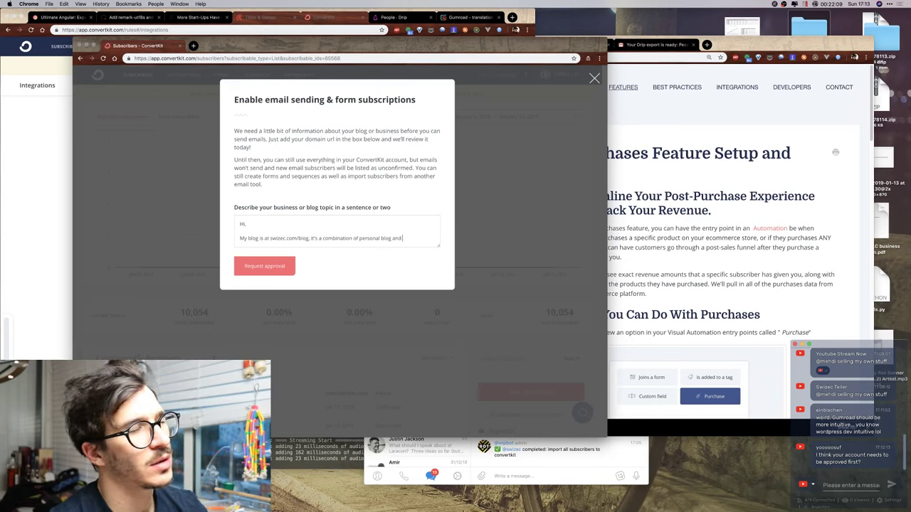
type(" c")
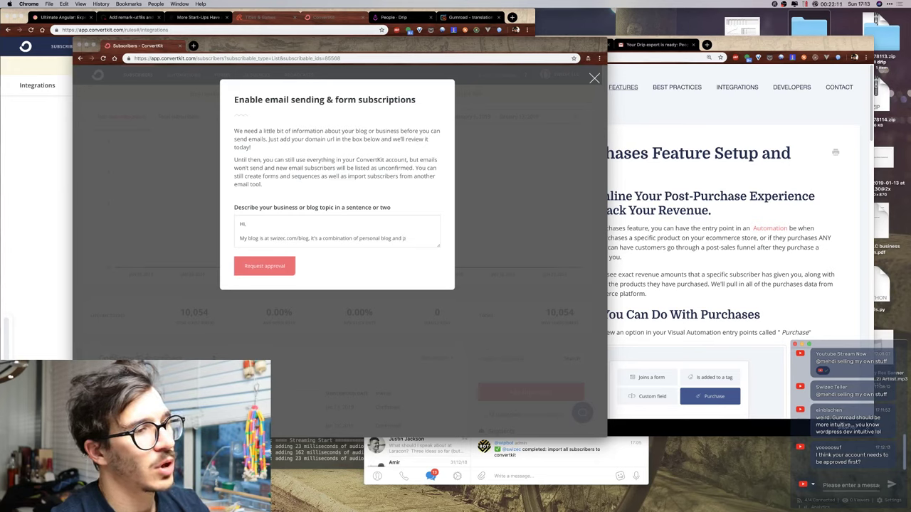
type("ontent marketing fo")
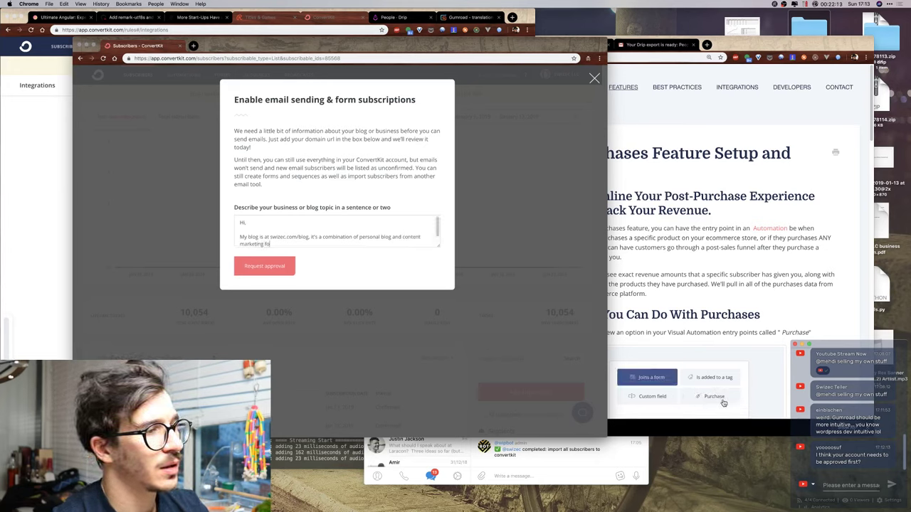
type("r my")
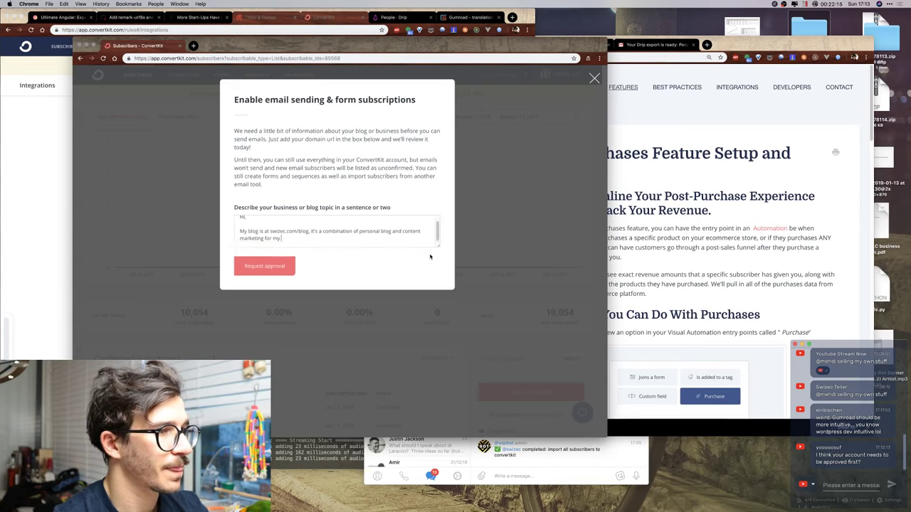
left_click_drag(439, 245, 445, 281)
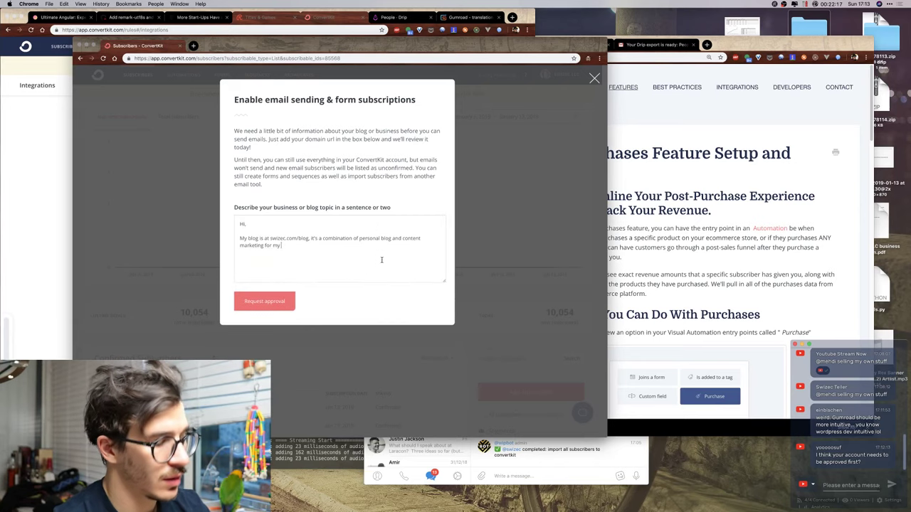
type("software engineerin")
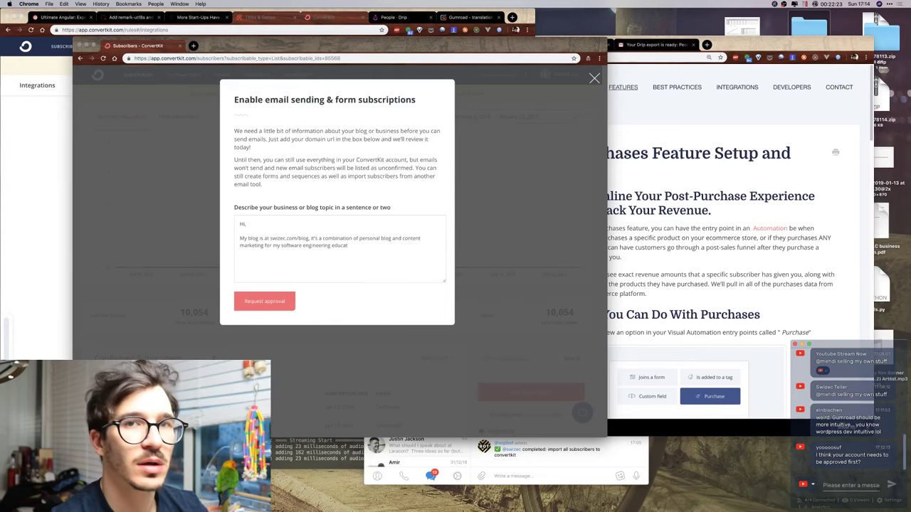
type("g educa")
key("BackSpace")
key("BackSpace")
key("BackSpace")
type("teaching business selling Books, Courses")
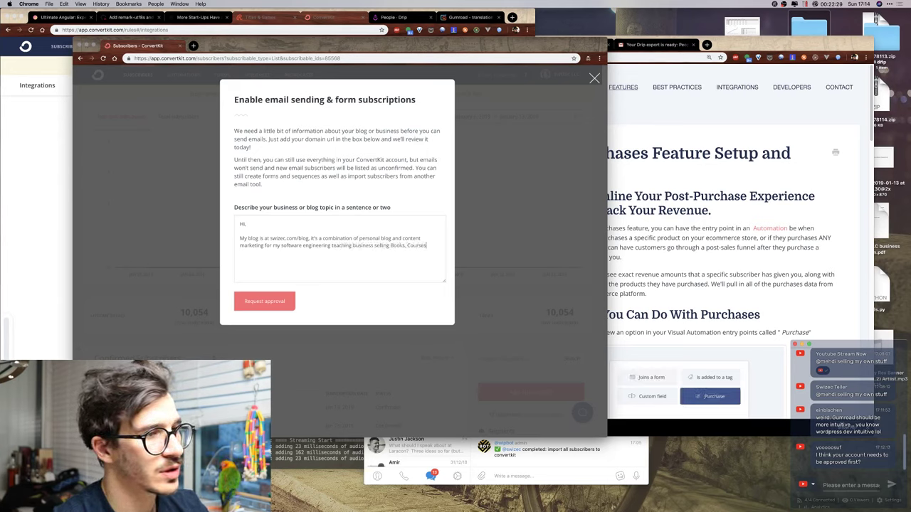
type(", Workshops etc.  ")
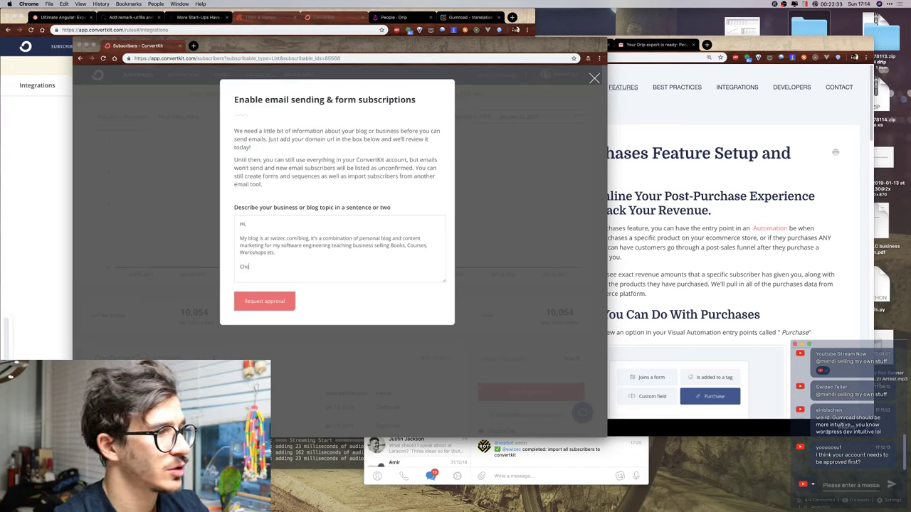
type("Cheers,")
key("Return")
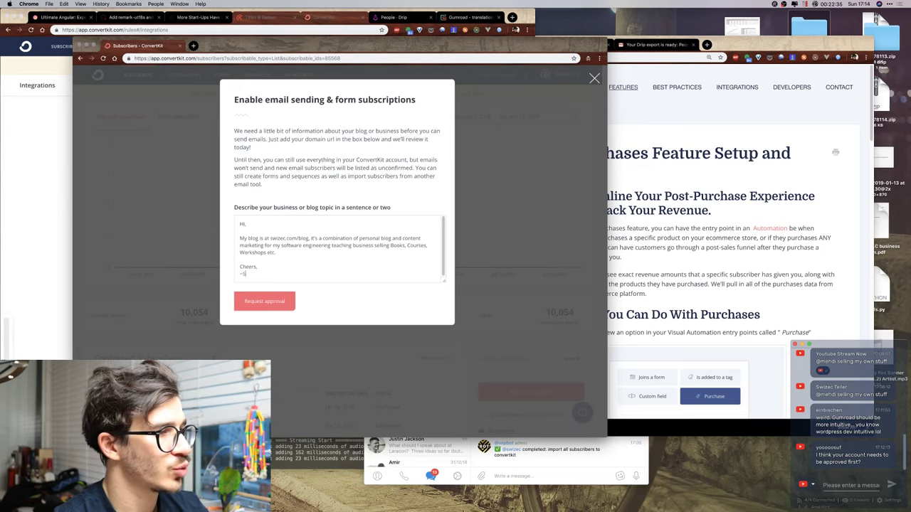
type("~Swizec")
left_click(267, 302)
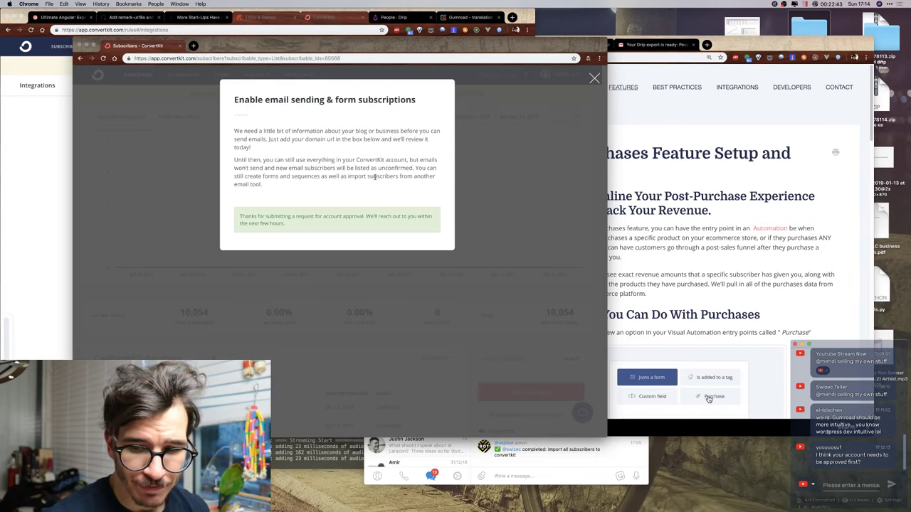
Dismiss the approval notice and open the Teachable integration from Automations > Integrations.
left_click(528, 171)
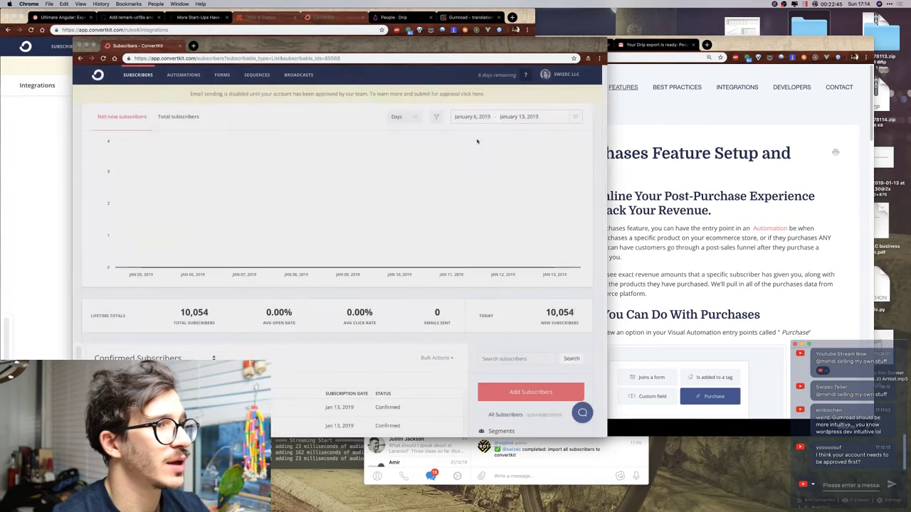
left_click(184, 75)
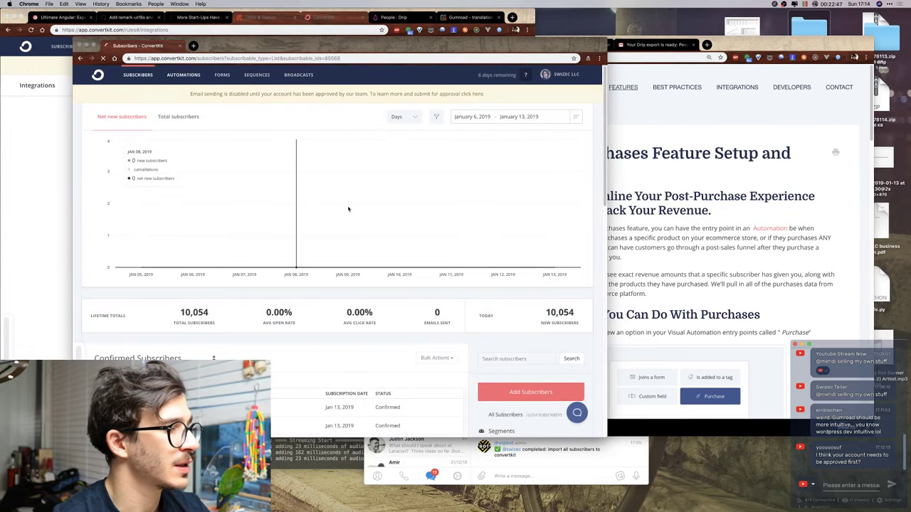
left_click(563, 116)
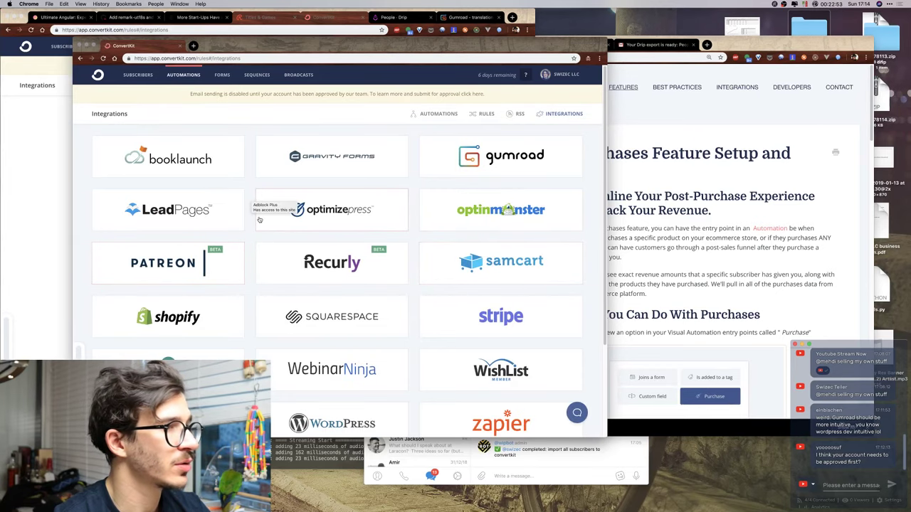
scroll(242, 252, "down", 3)
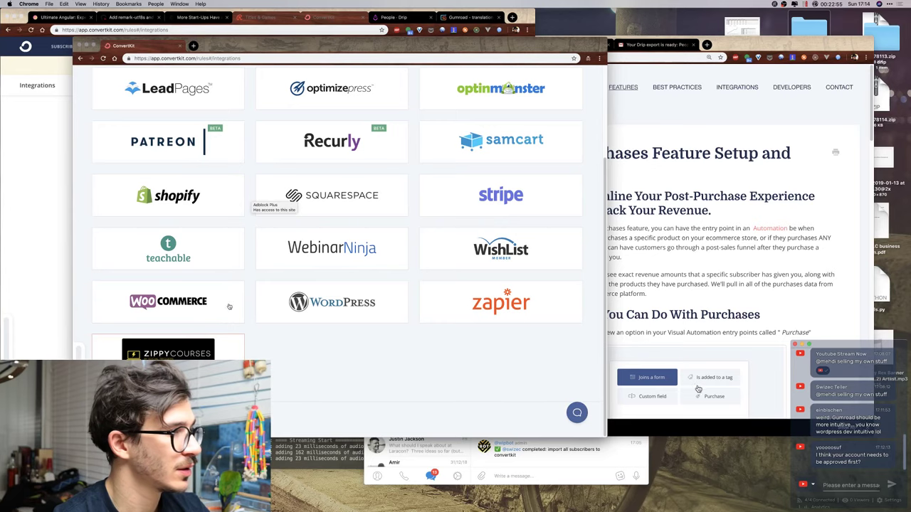
scroll(235, 213, "up", 3)
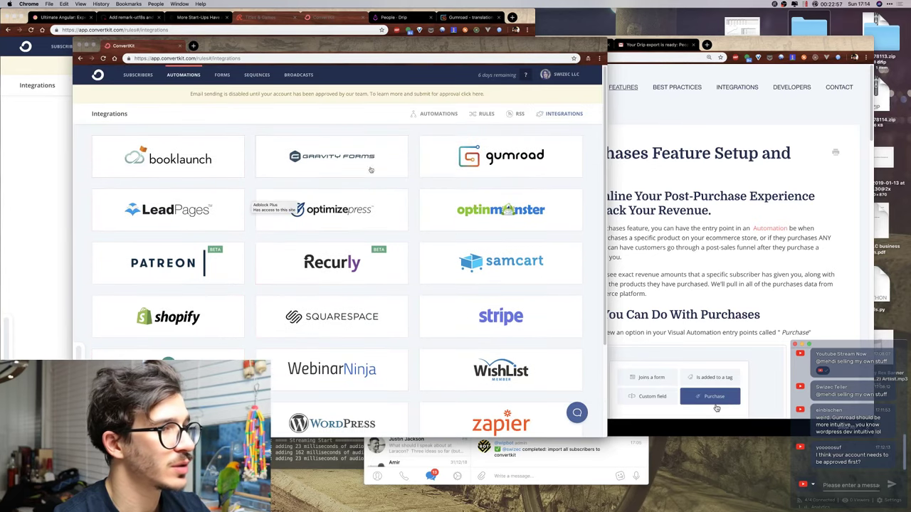
key("super+shift+n")
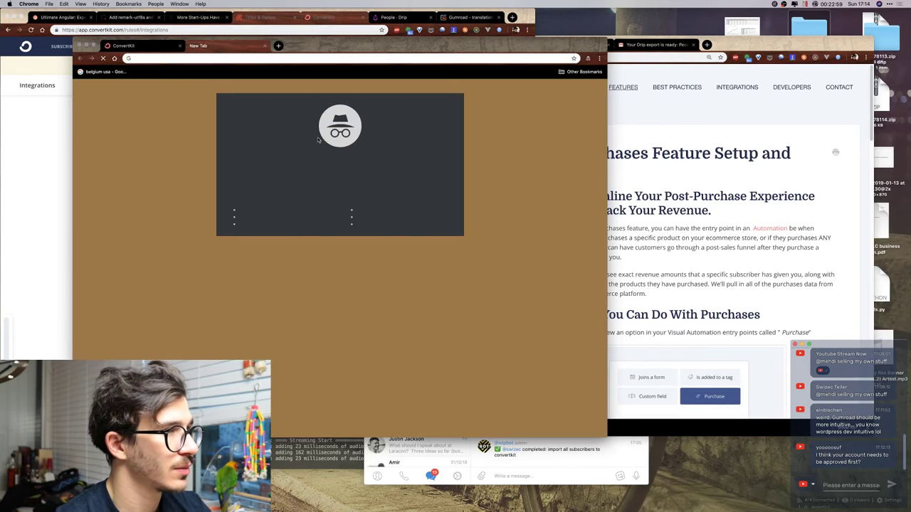
key("super+w")
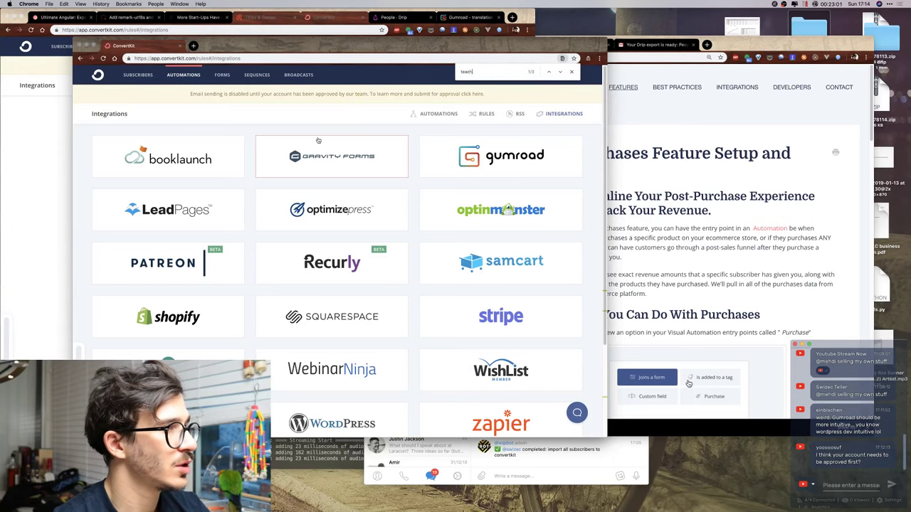
scroll(318, 141, "down", 3)
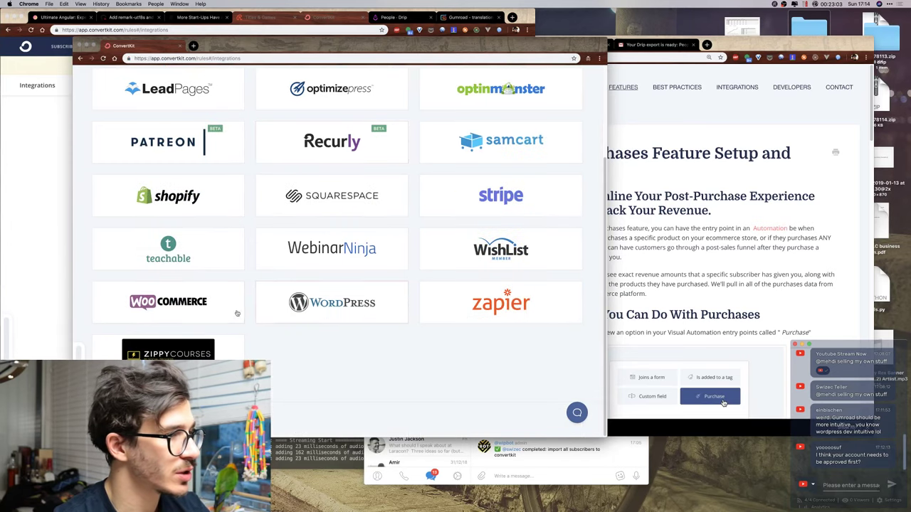
left_click(196, 257)
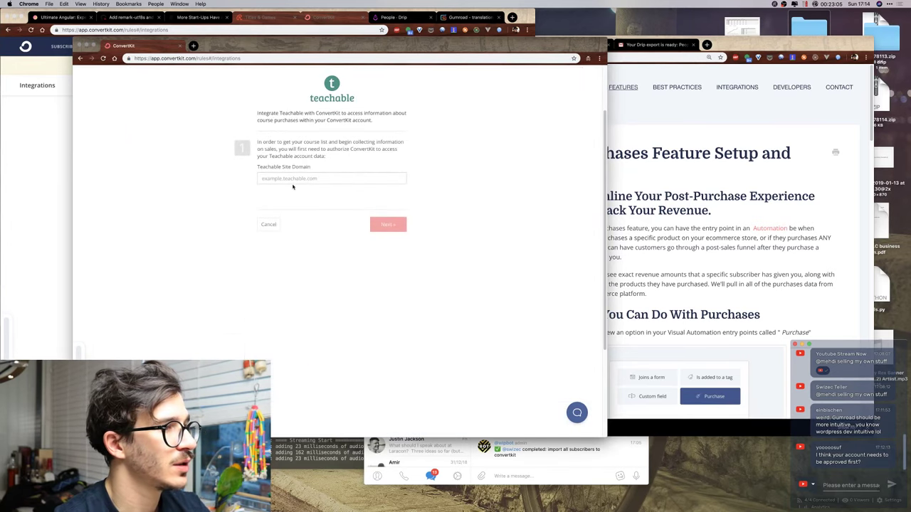
Enter the school's teachable.com site domain and connect Teachable.
left_click(294, 179)
type("swizec1.")
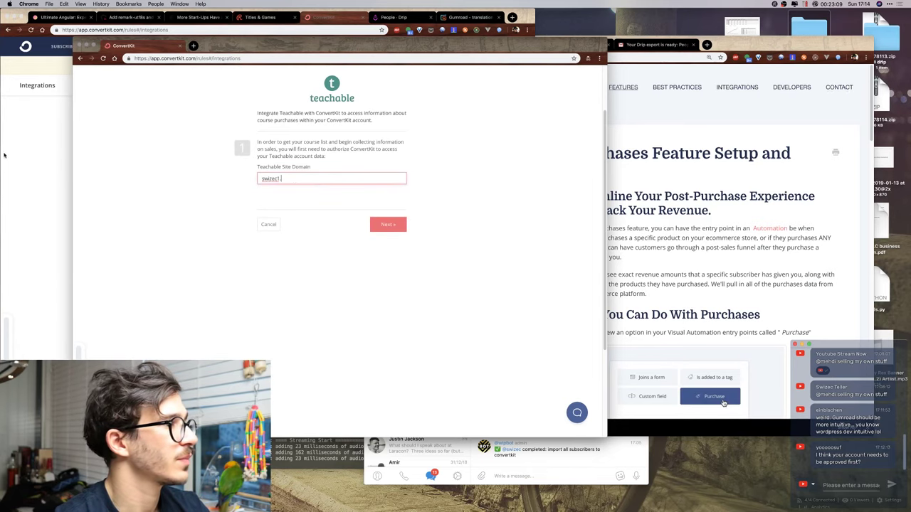
key("super+t")
type("swizec1.teachable.com/admin")
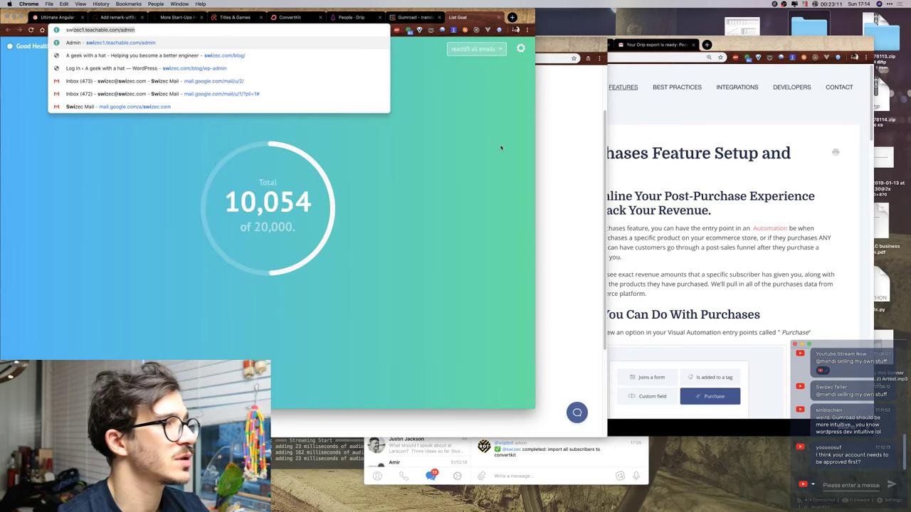
left_click(575, 173)
type("teachable.com")
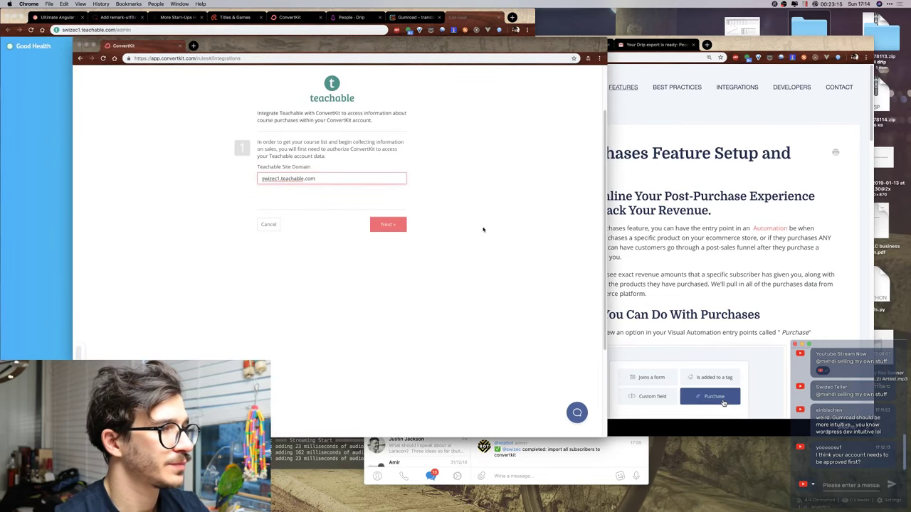
left_click(388, 224)
left_click(522, 465)
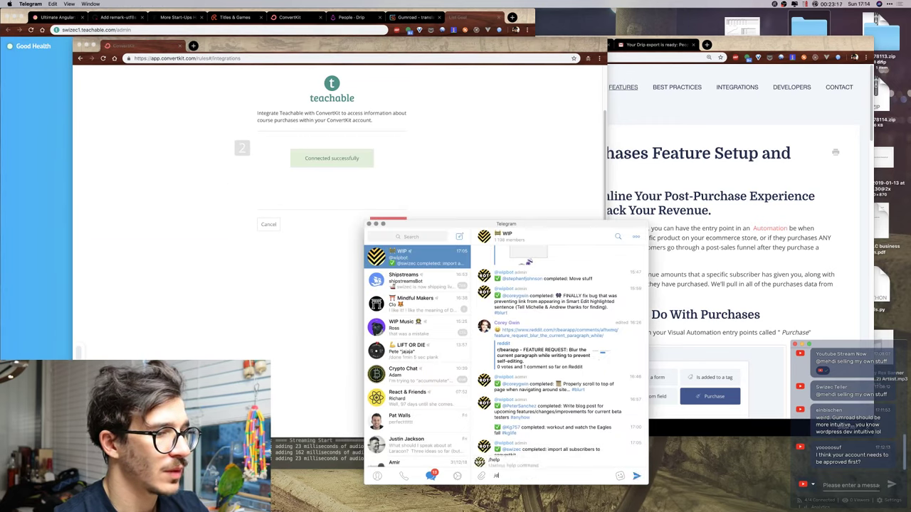
Post '/done submit convertkit account for approval' in the WIP chat.
type("/done submit ac")
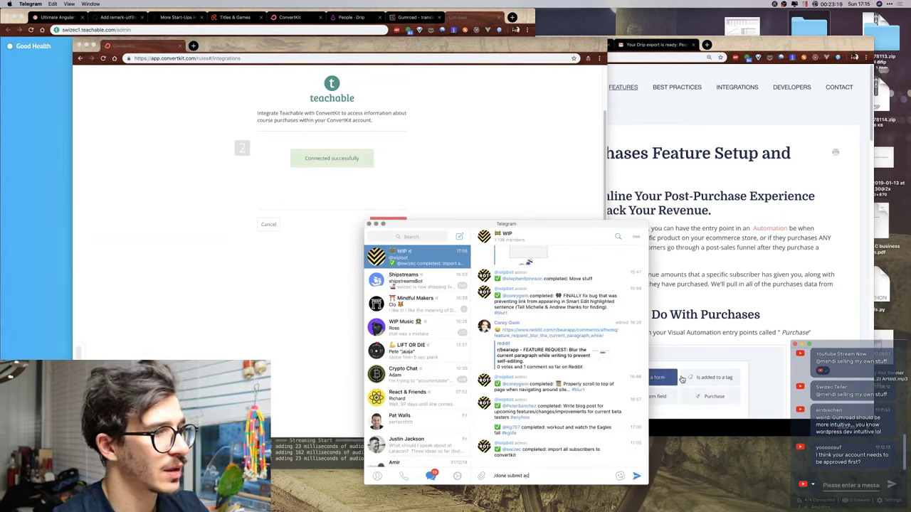
type("count for approval")
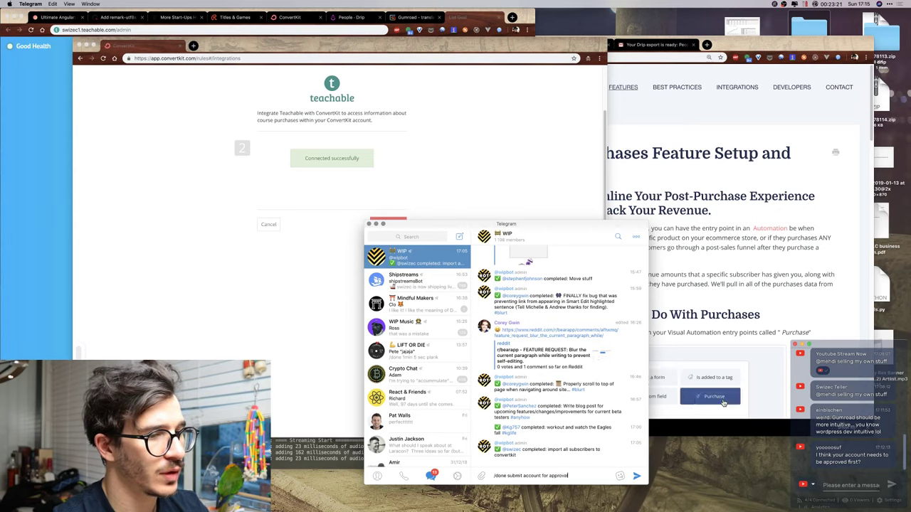
left_click(524, 476)
type("convertkit")
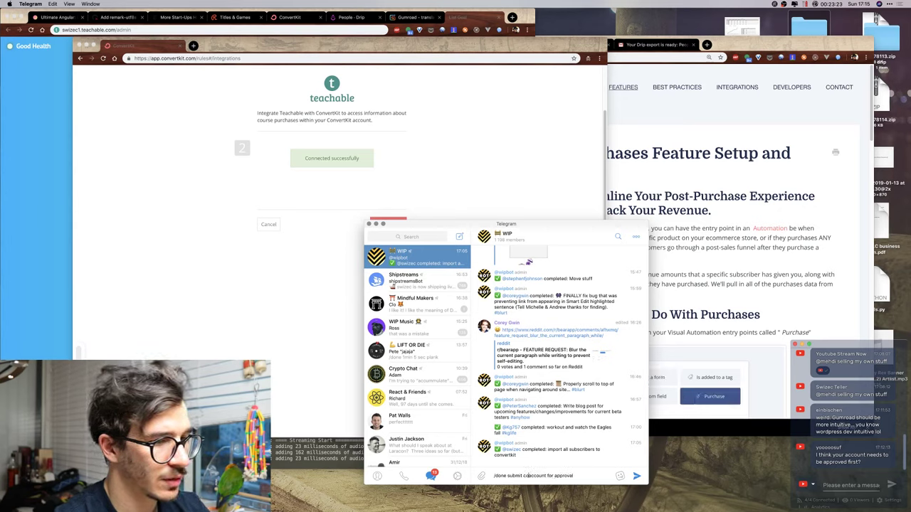
key("Return")
Advance Teachable setup to the callback endpoint URL step, copy the URL, and bring up Teachable admin.
left_click(429, 189)
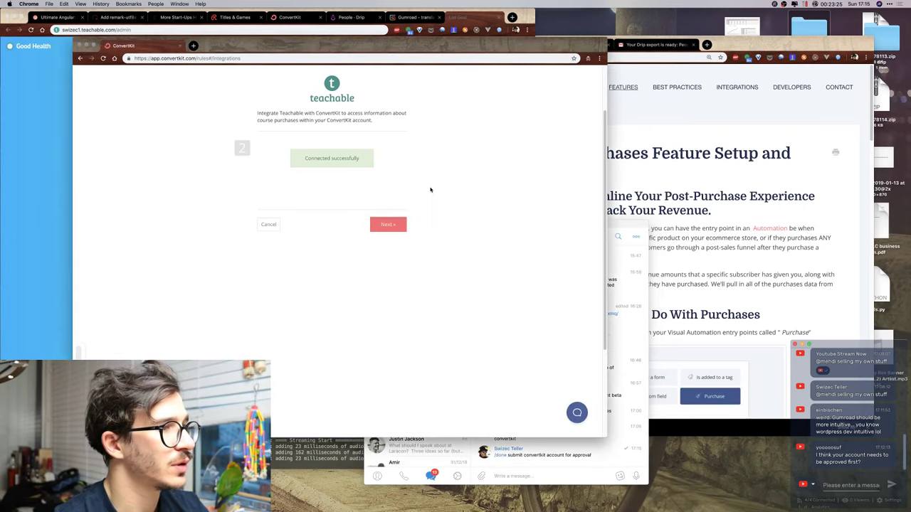
left_click(386, 224)
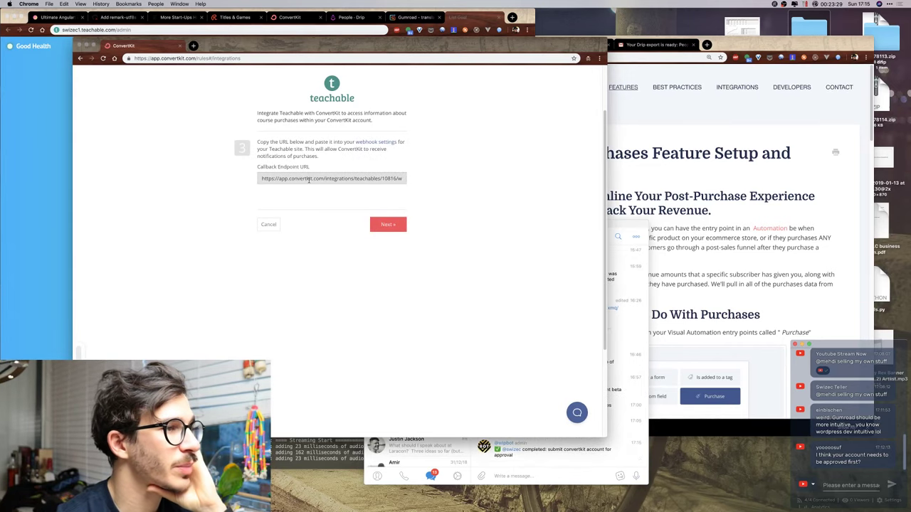
left_click_drag(368, 50, 506, 75)
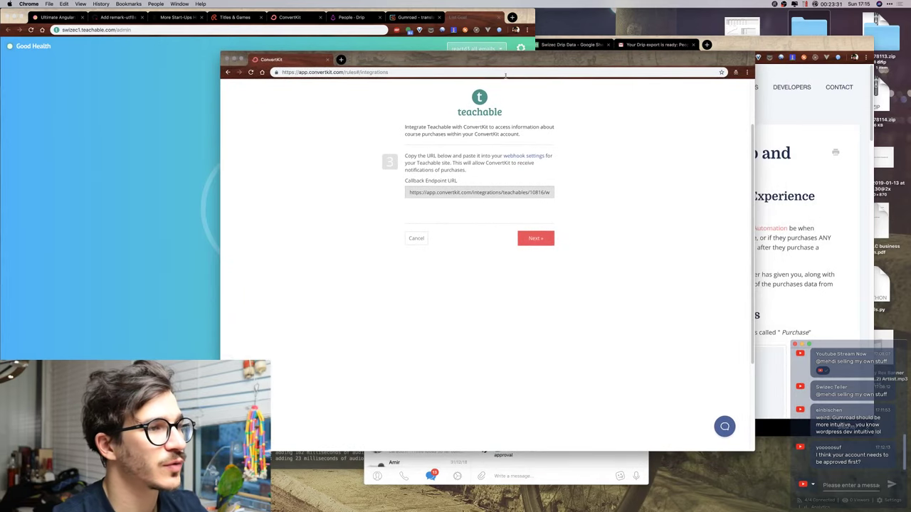
left_click(455, 193)
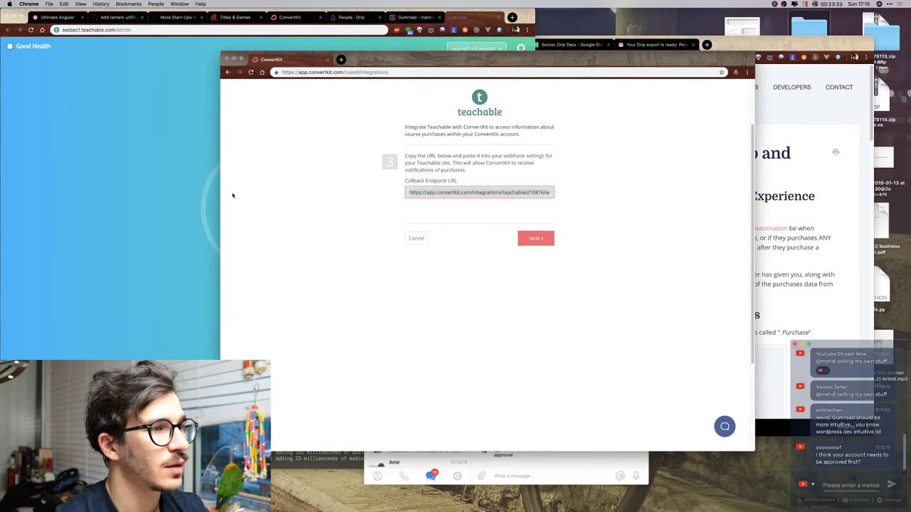
left_click(106, 115)
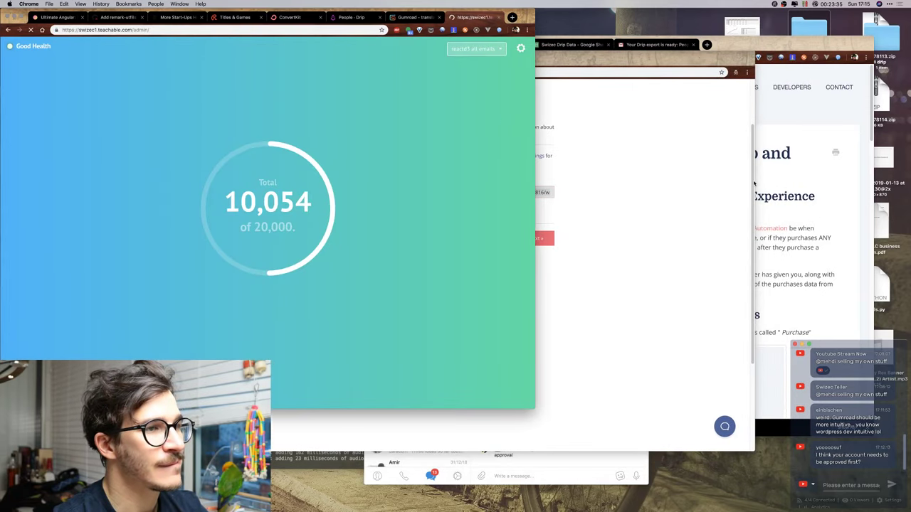
left_click(719, 189)
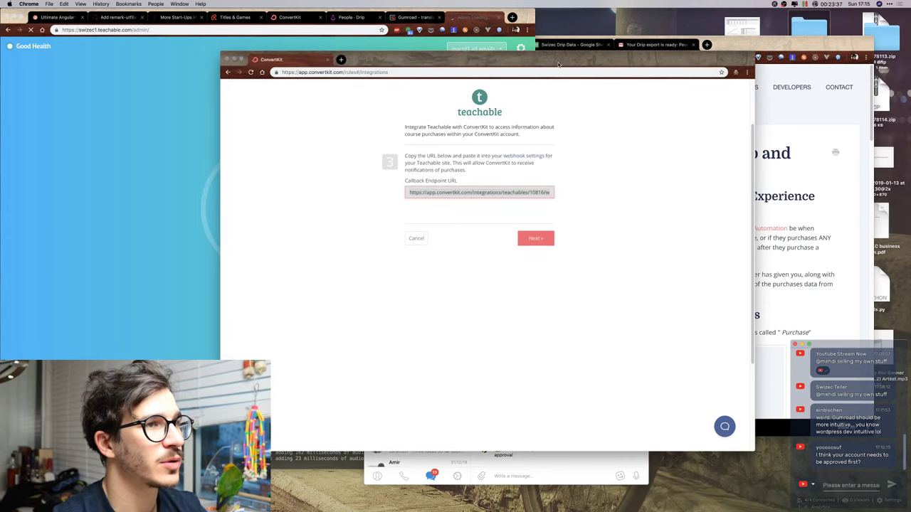
left_click_drag(499, 59, 529, 59)
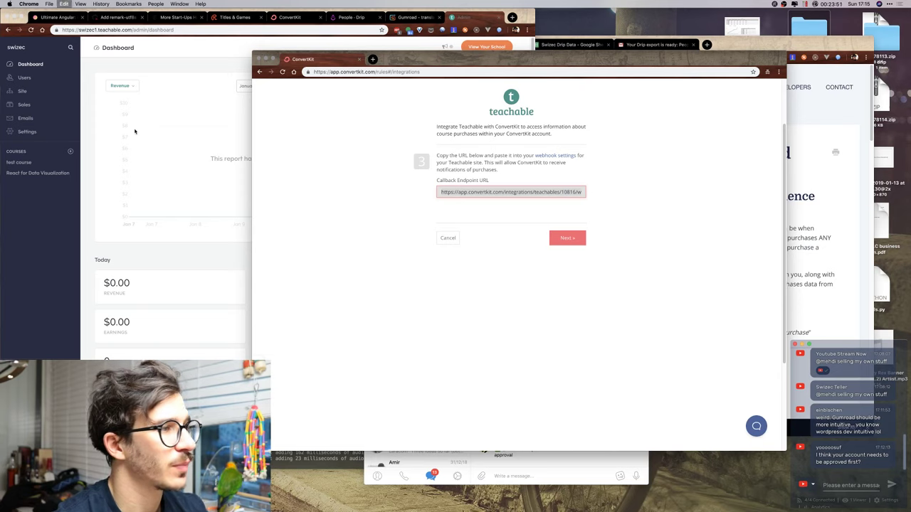
left_click(135, 131)
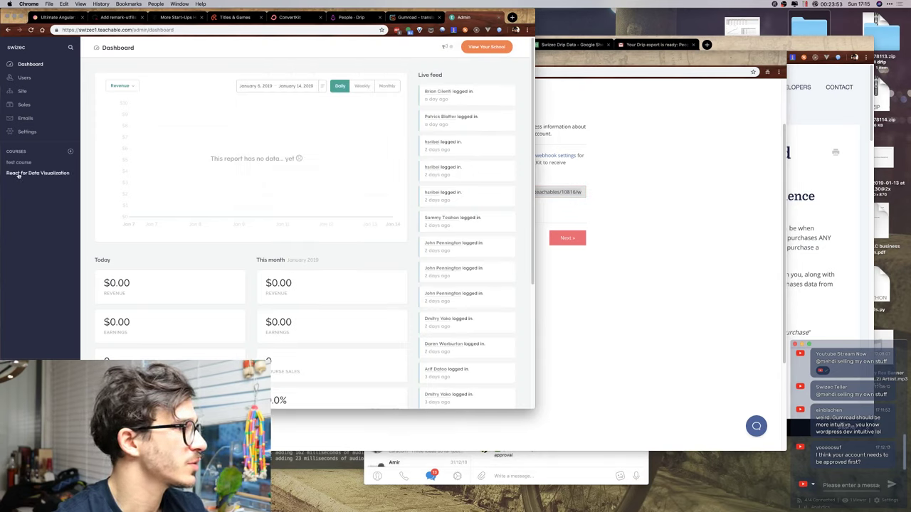
Create a Teachable webhook with the pasted ConvertKit callback URL and finish the integration.
left_click(26, 132)
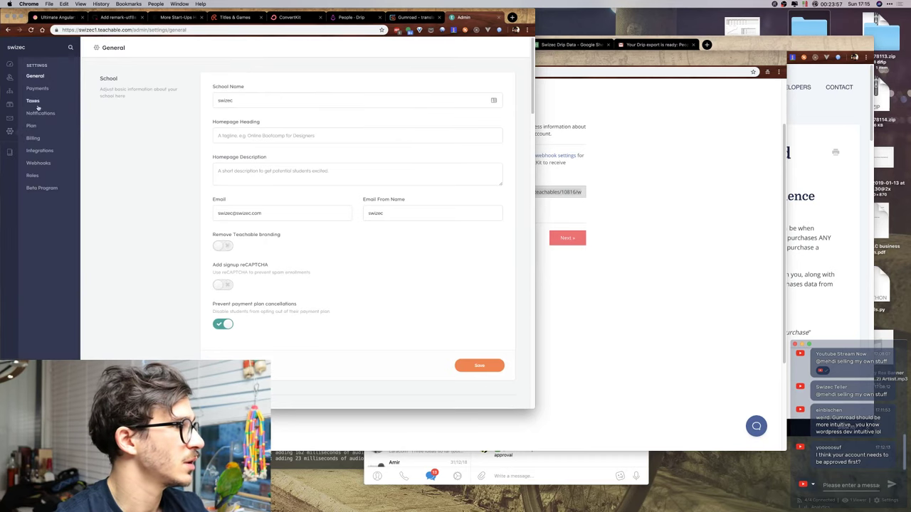
left_click(34, 165)
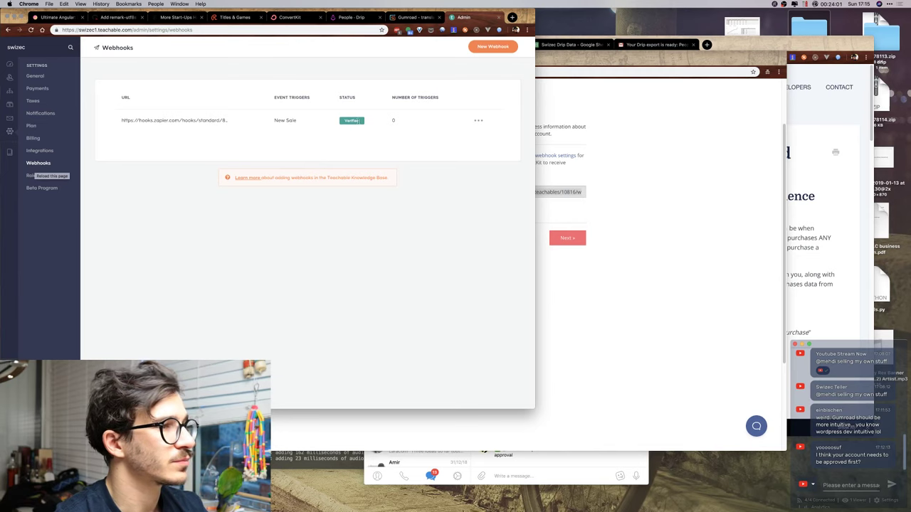
left_click(489, 47)
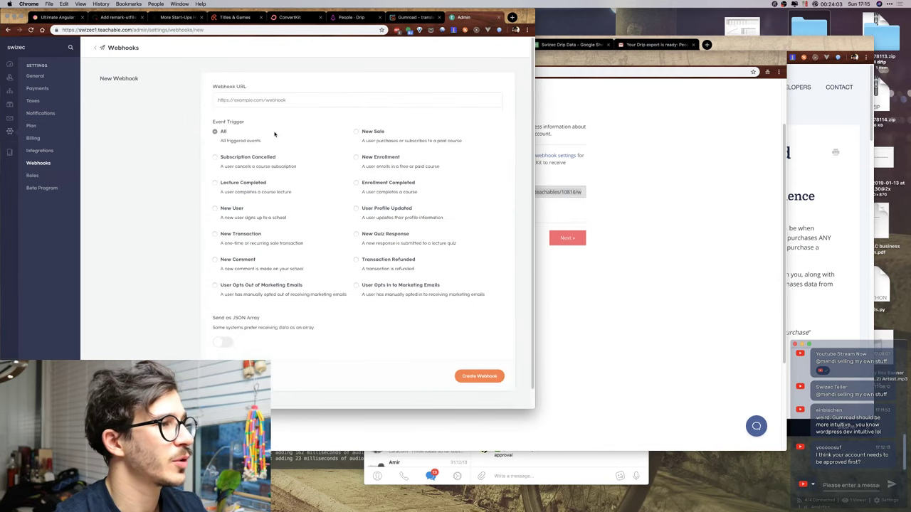
left_click(279, 99)
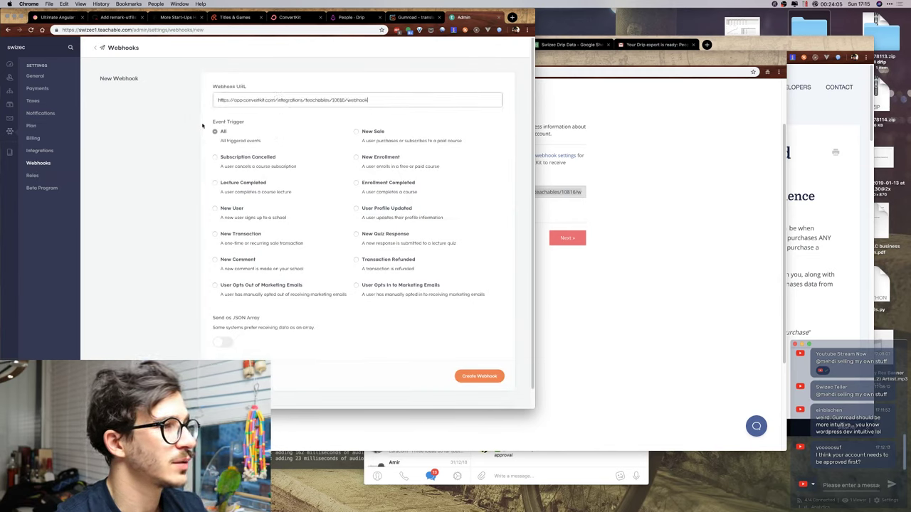
left_click(181, 176)
left_click(479, 375)
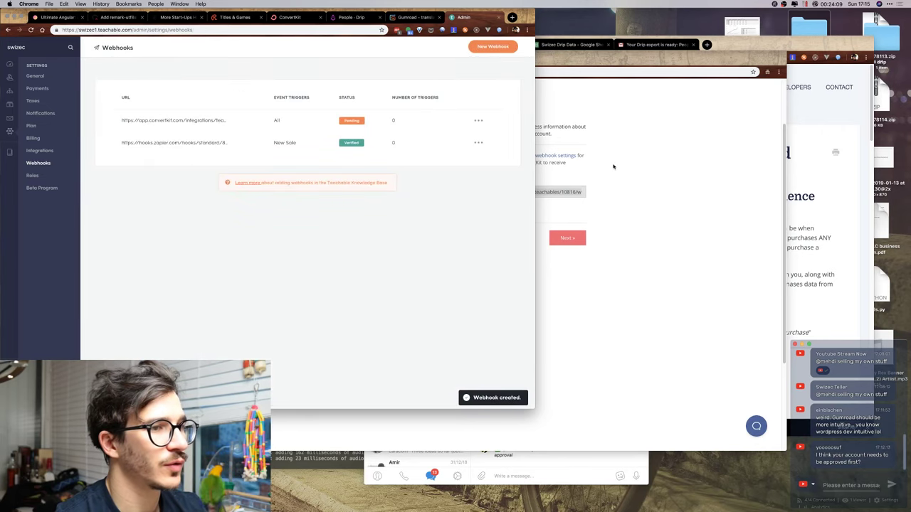
left_click(614, 166)
left_click(567, 238)
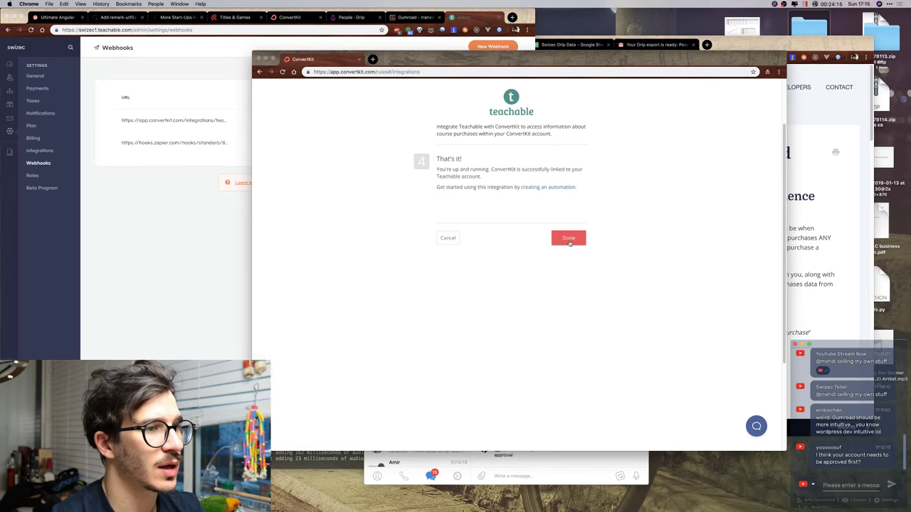
Close the finished Teachable setup and start authorizing ConvertKit for Patreon.
left_click(568, 239)
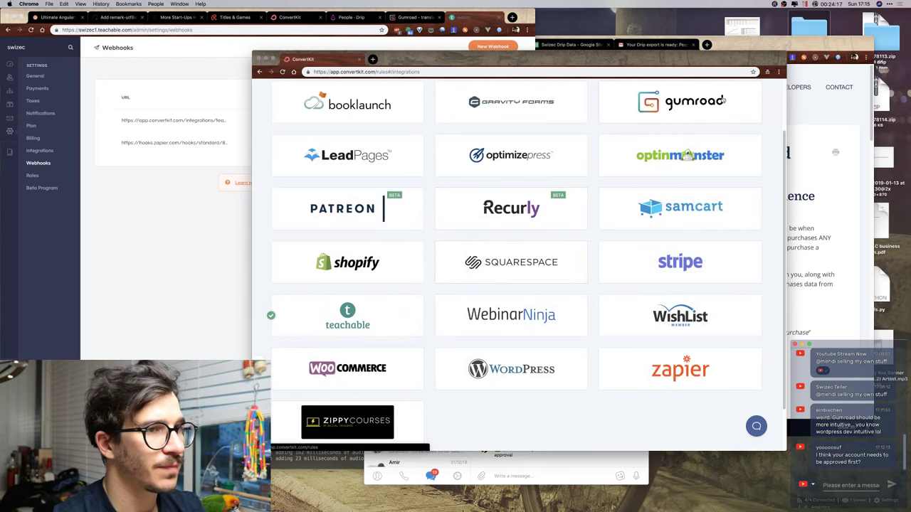
left_click(339, 209)
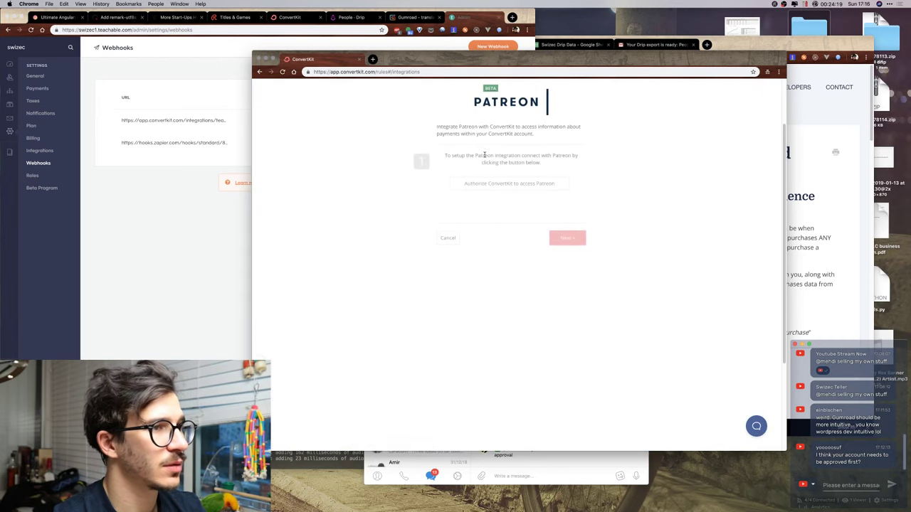
left_click(521, 184)
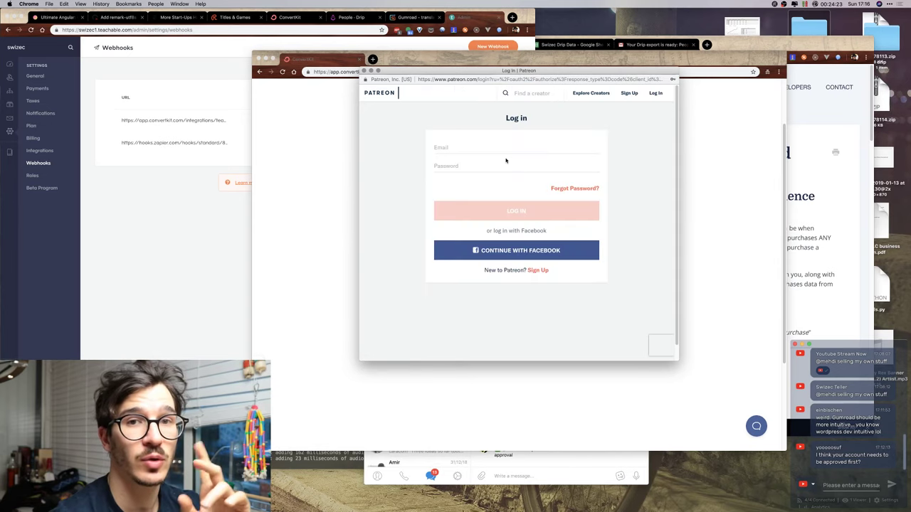
Log in to Patreon with saved credentials, pass the bus-image reCAPTCHA, and switch to Gmail.
left_click(501, 144)
left_click(477, 164)
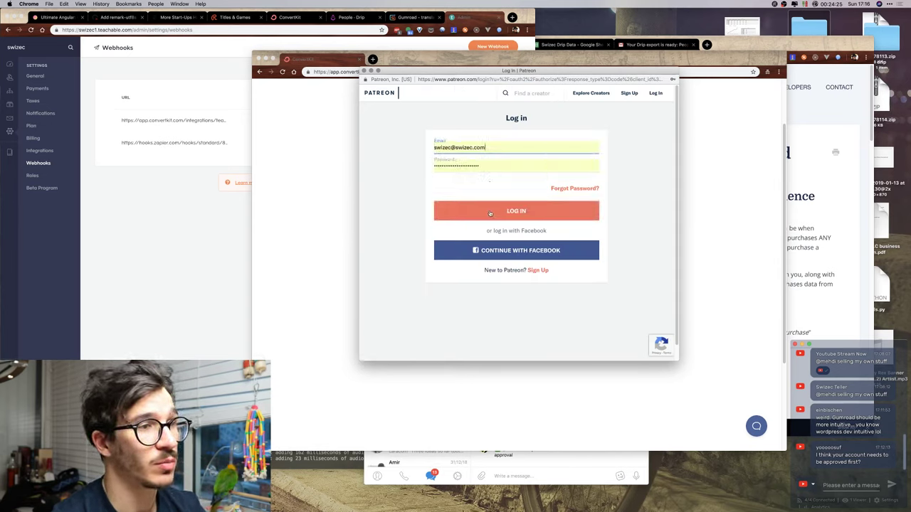
left_click(492, 215)
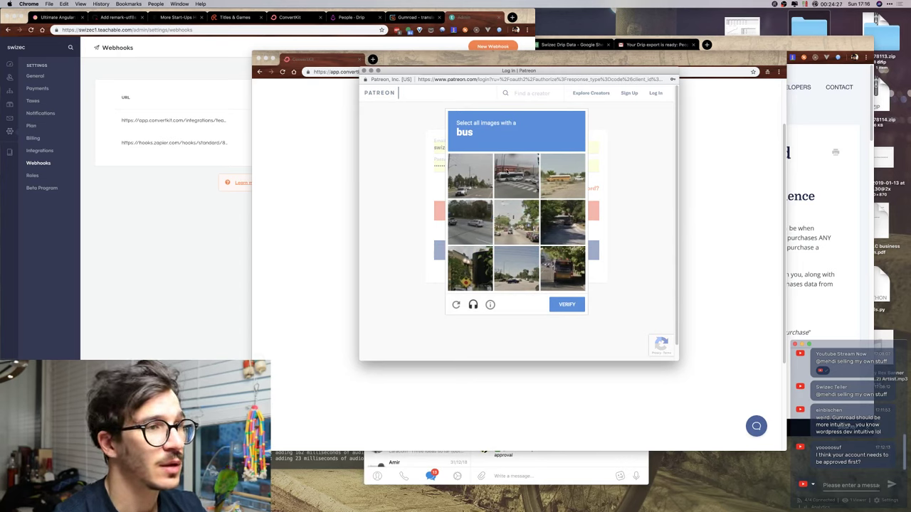
left_click(505, 183)
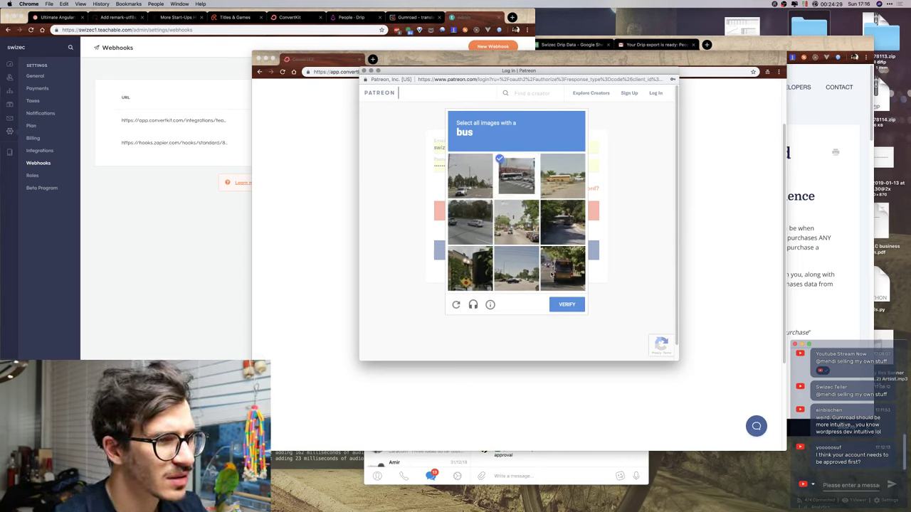
left_click(562, 268)
left_click(562, 175)
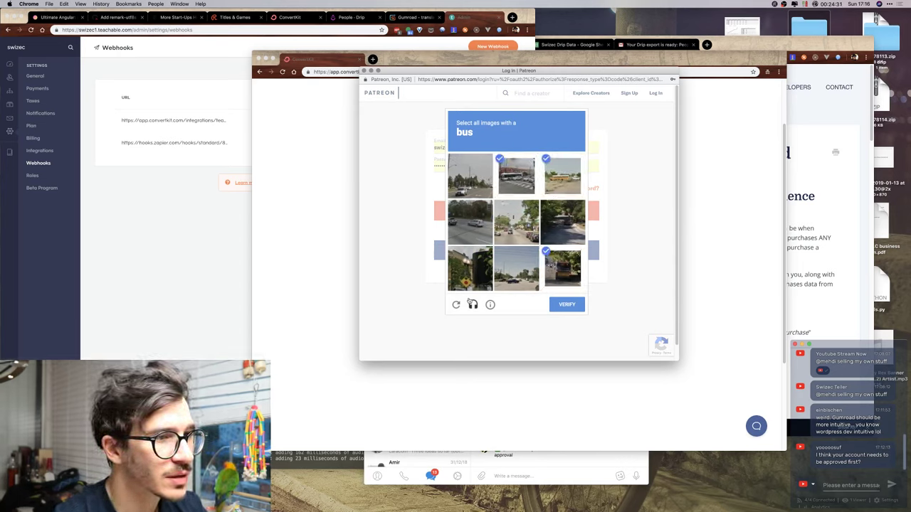
left_click(567, 304)
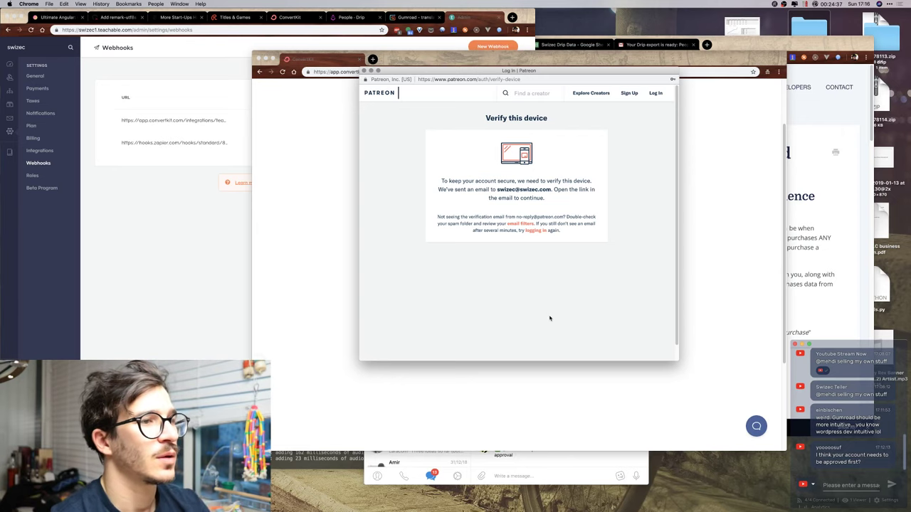
left_click(851, 97)
Reload Gmail to fetch new mail and show the inbox message list.
left_click(644, 45)
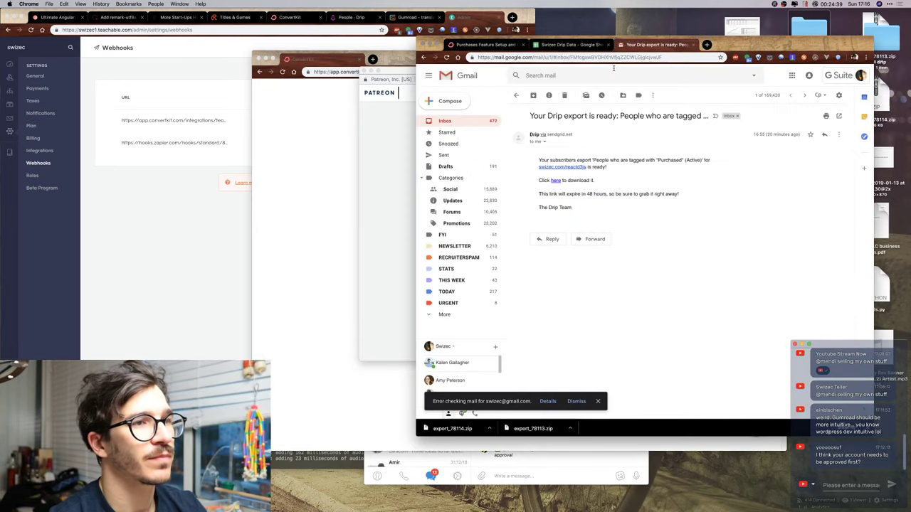
left_click(469, 125)
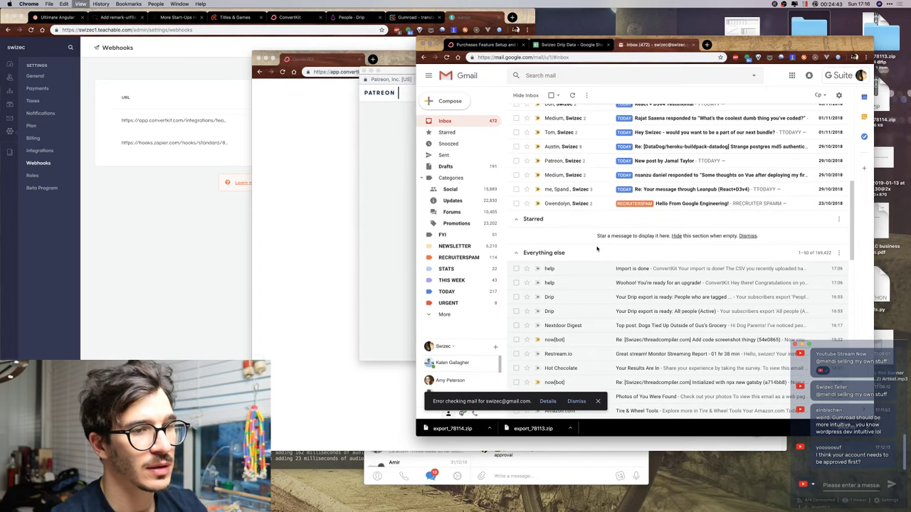
key("super+r")
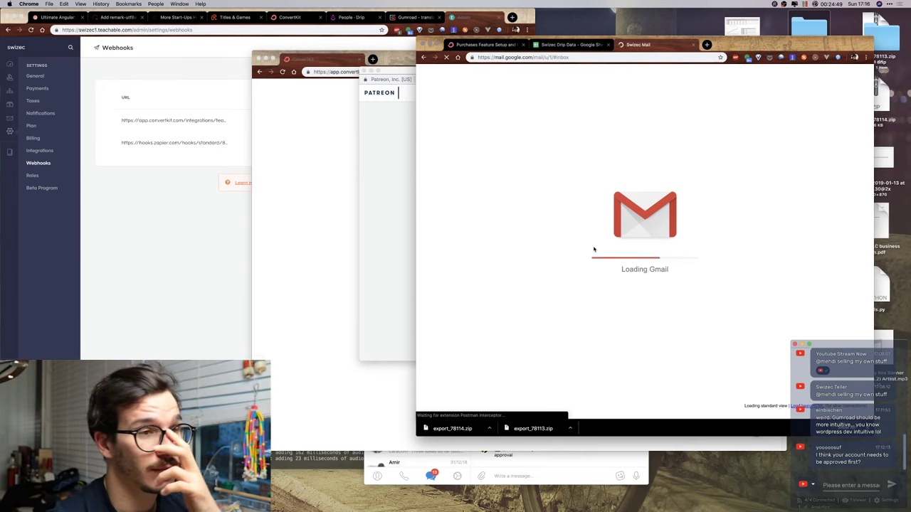
left_click(528, 95)
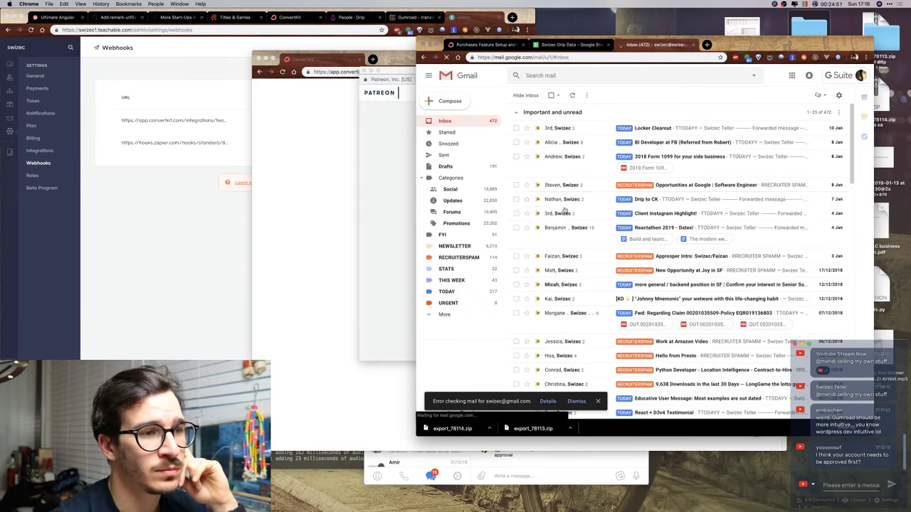
scroll(590, 196, "down", 10)
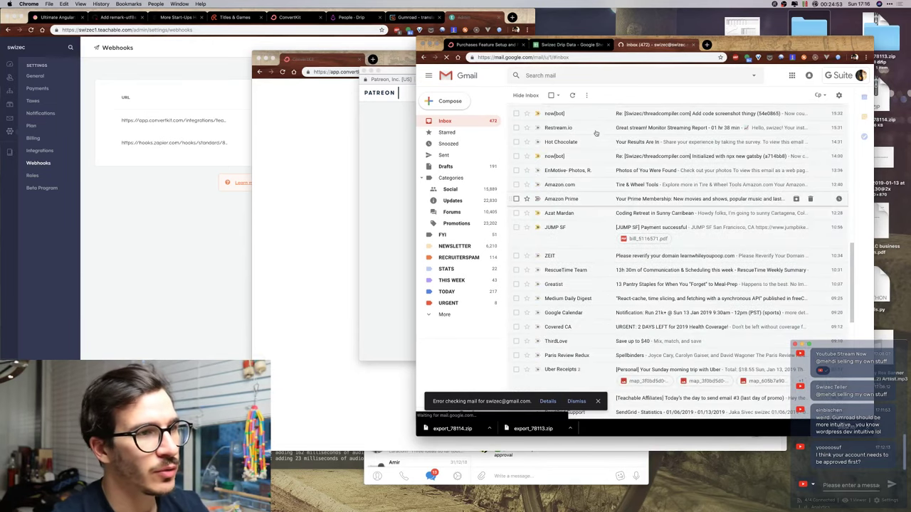
scroll(587, 171, "up", 3)
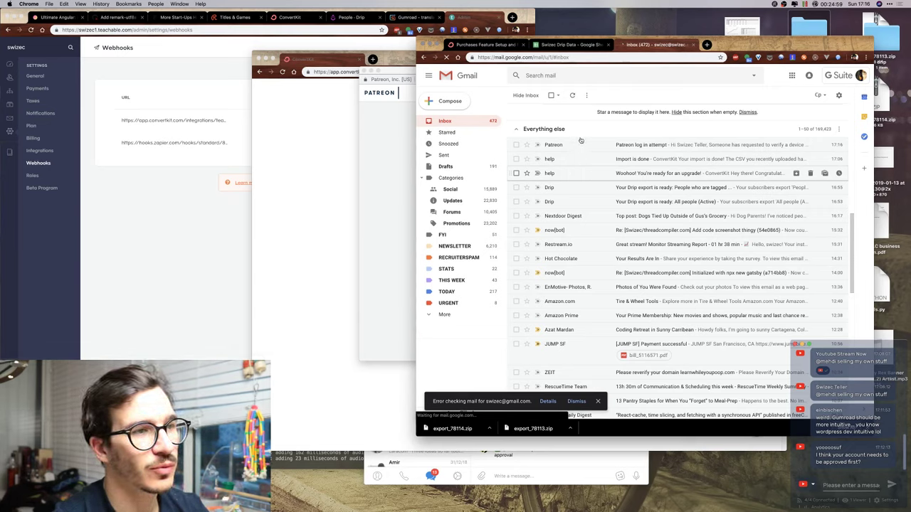
Open the Patreon log-in attempt email and copy its device-verification link.
left_click(578, 146)
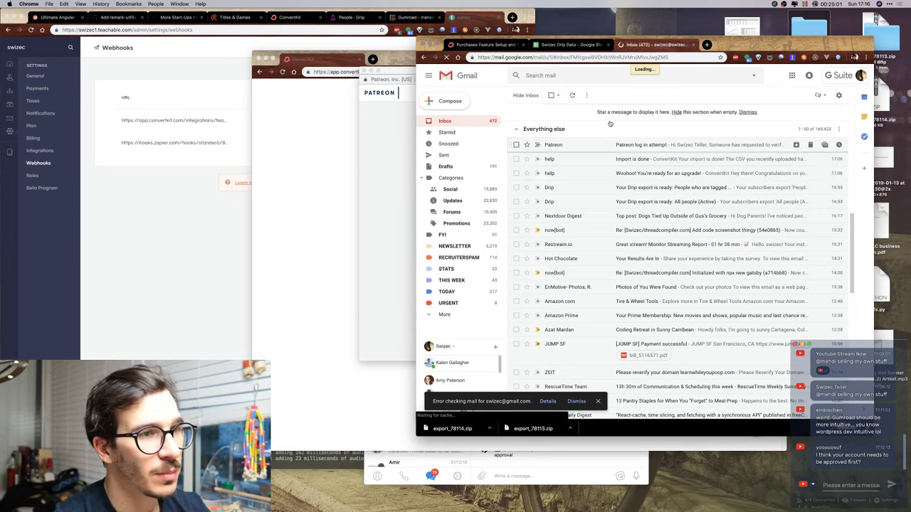
right_click(646, 316)
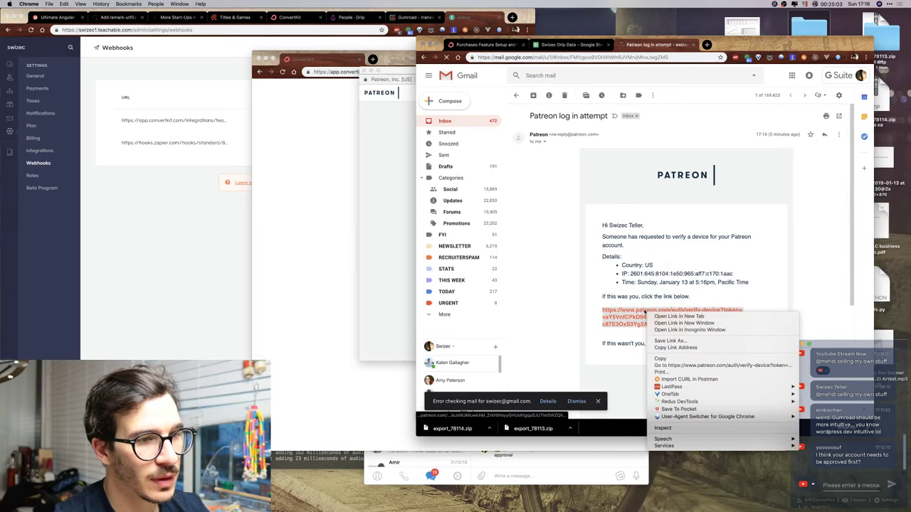
left_click(670, 349)
left_click(387, 169)
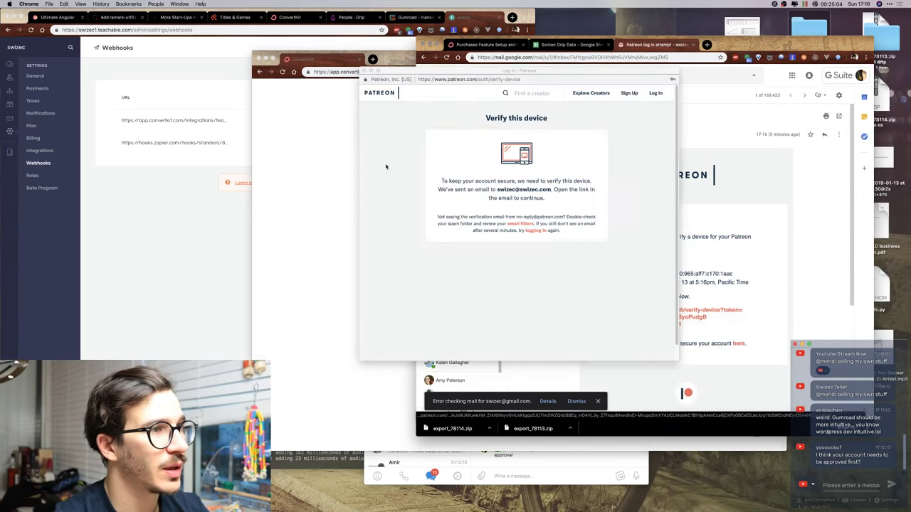
Load the copied verification link, including in a private tab, to verify the device with Patreon.
left_click(467, 79)
key("super+v")
key("Return")
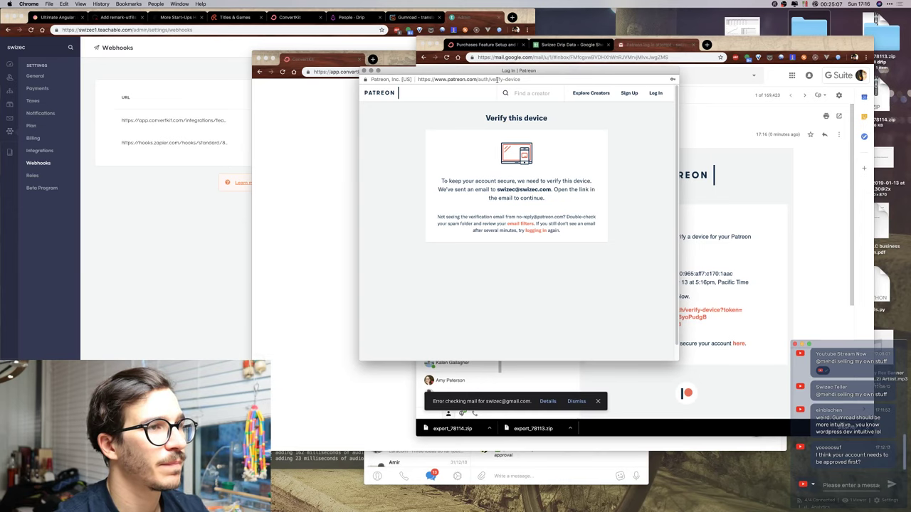
key("super+t")
key("super+v")
key("Return")
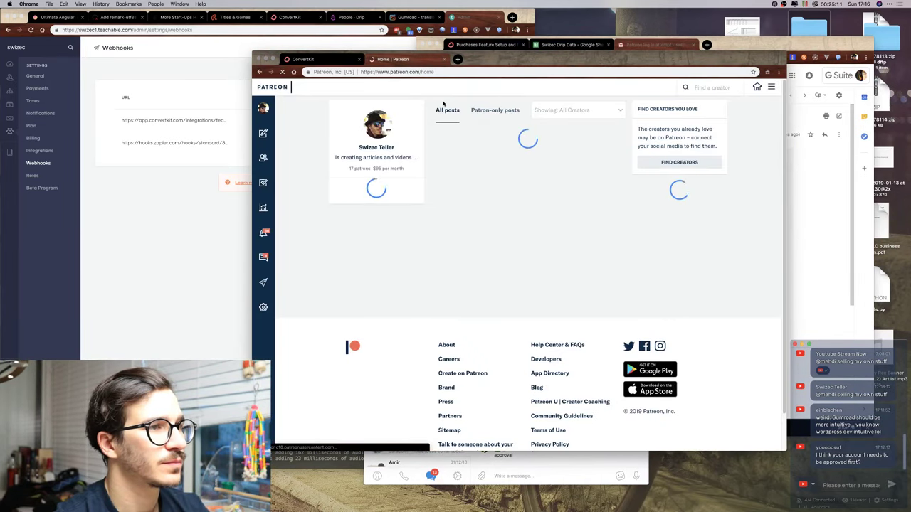
left_click(324, 60)
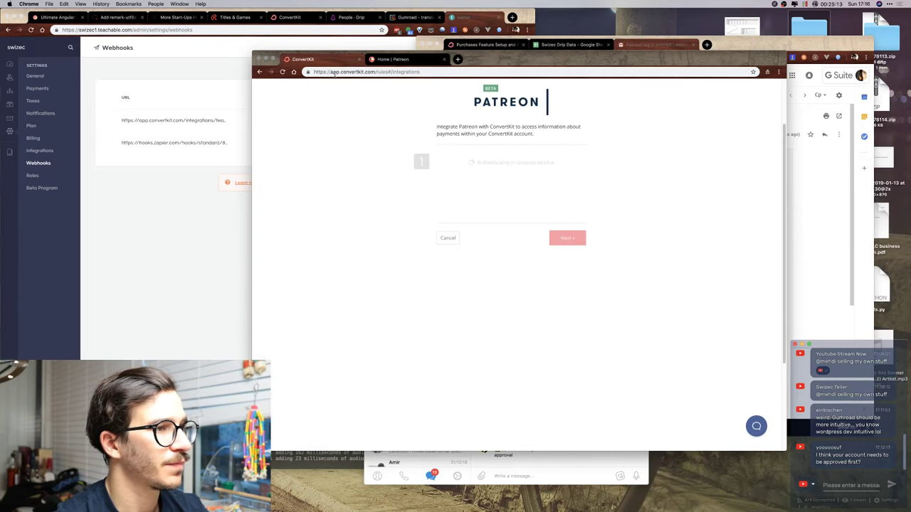
key("ctrl+Up")
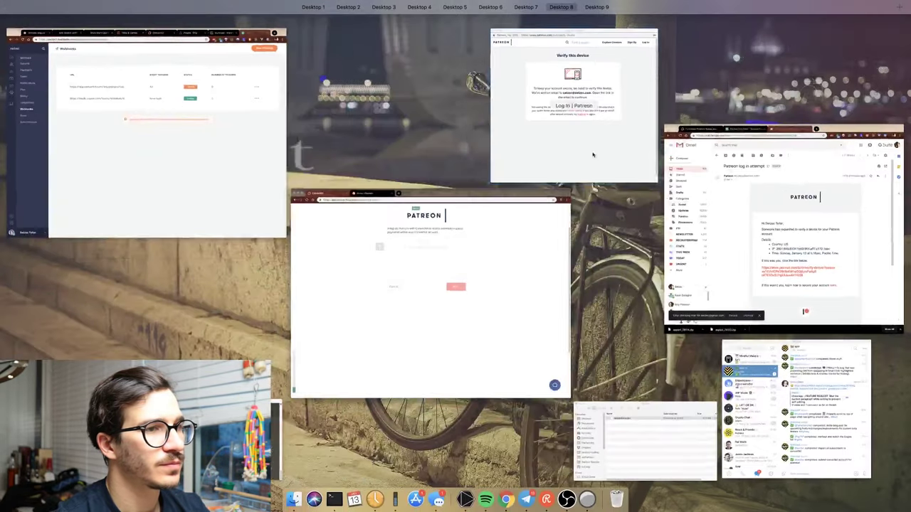
left_click(569, 156)
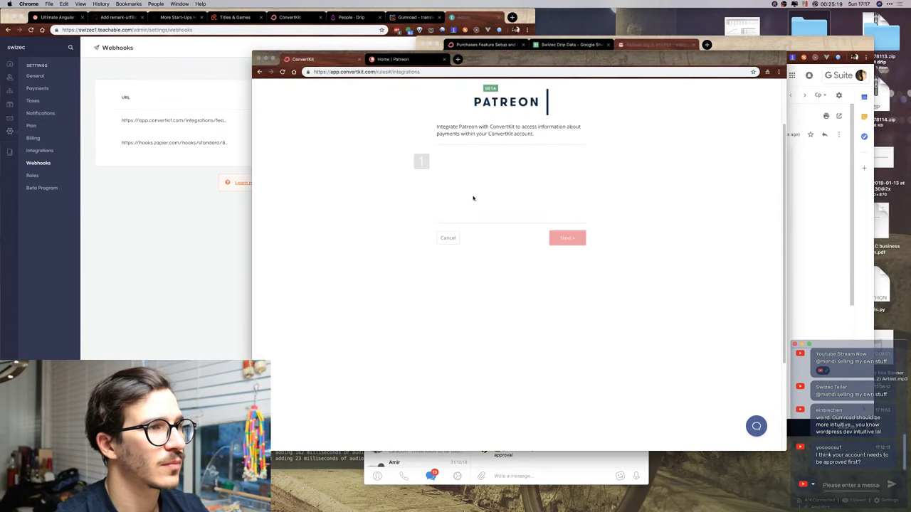
Reload ConvertKit integrations and re-authorize Patreon, allowing ConvertKit access to the account.
left_click(421, 69)
key("Return")
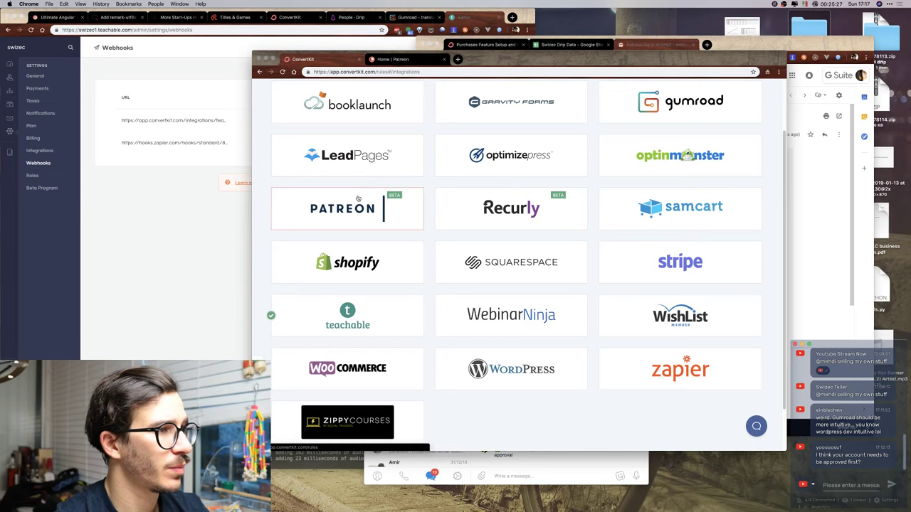
left_click(399, 208)
left_click(516, 184)
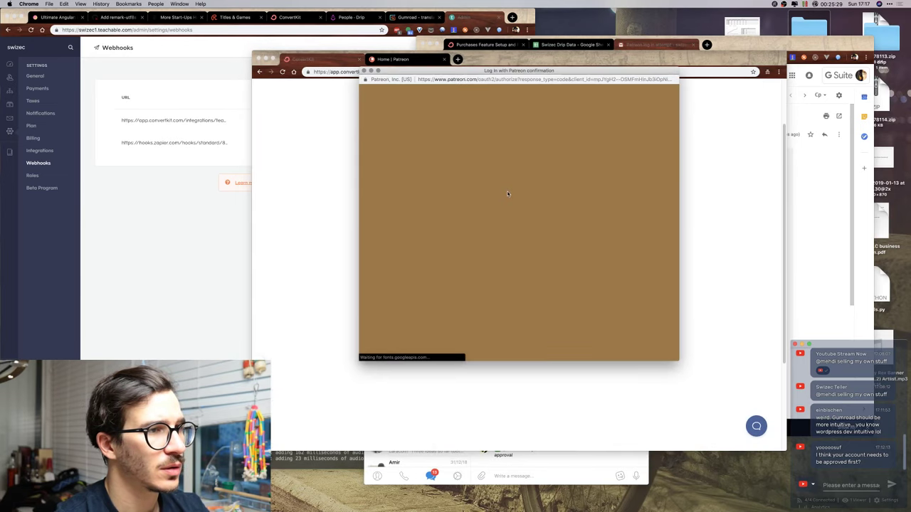
left_click(473, 302)
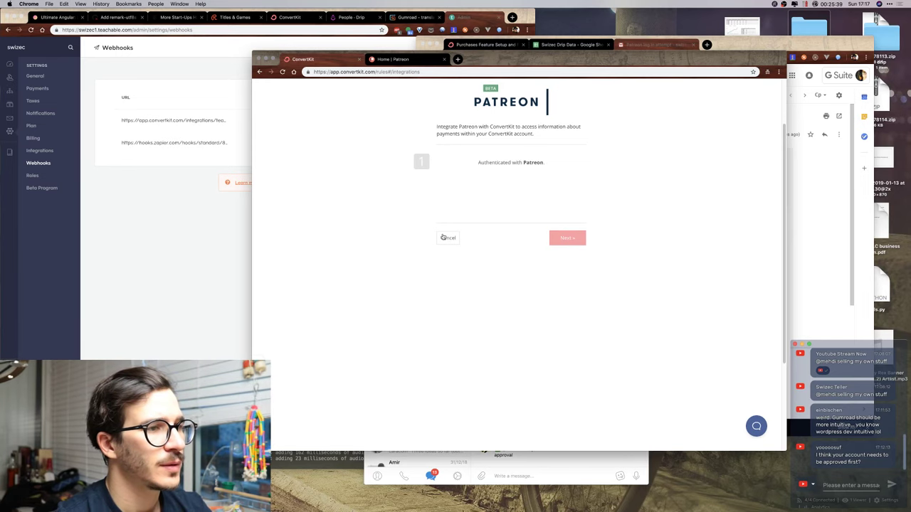
Return to the integrations list, where Patreon now shows as connected next to Teachable.
left_click(443, 237)
left_click(366, 209)
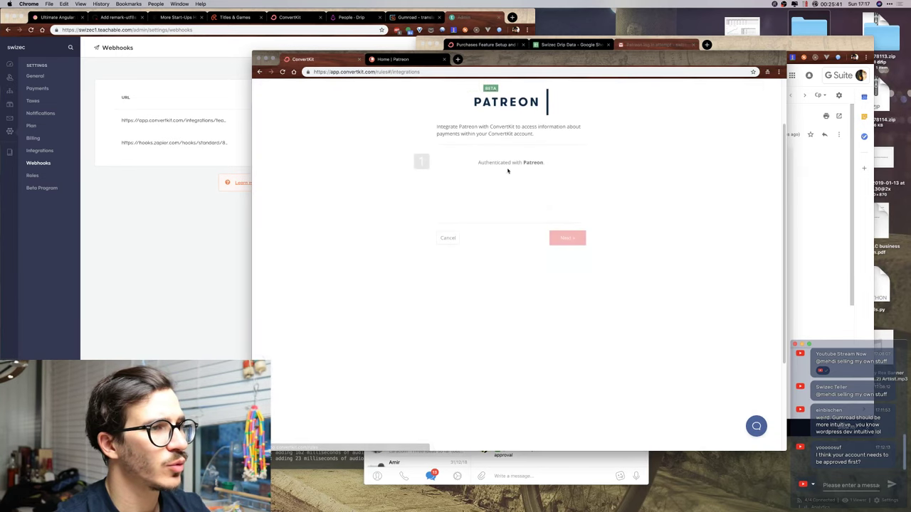
left_click(443, 238)
scroll(385, 208, "down", 1)
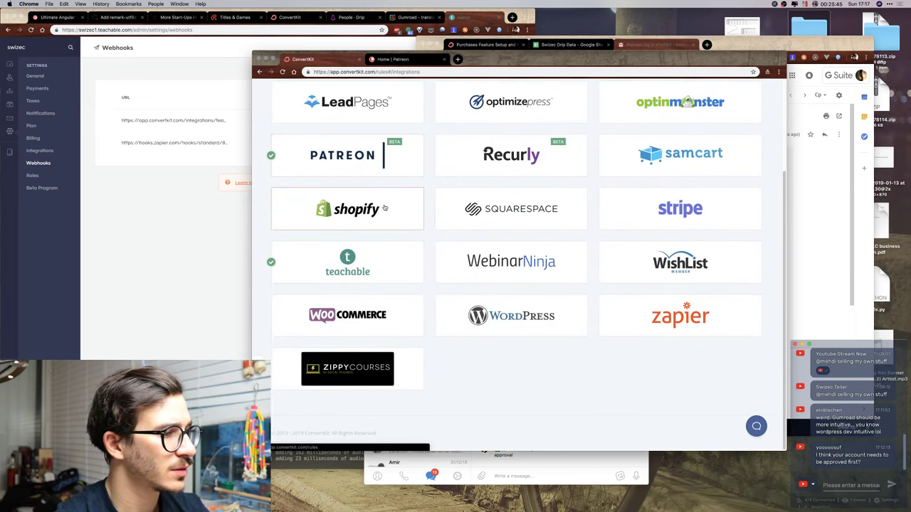
scroll(384, 208, "up", 1)
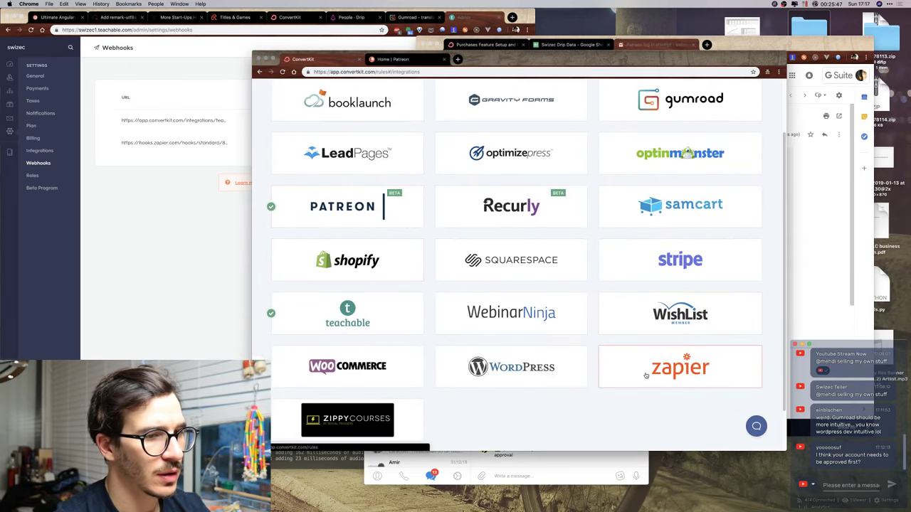
scroll(647, 320, "up", 1)
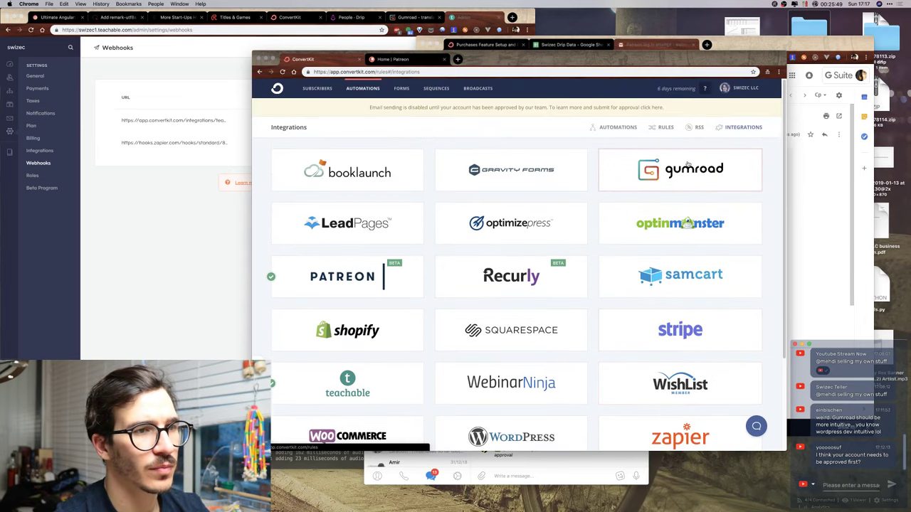
Start connecting Gumroad, filling in the saved account e-mail and the password.
left_click(689, 166)
left_click(489, 247)
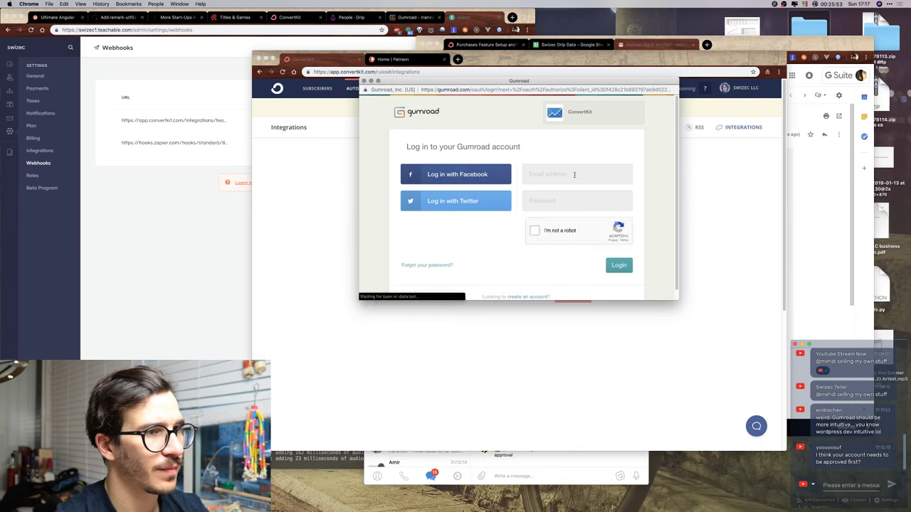
left_click(574, 174)
left_click(542, 200)
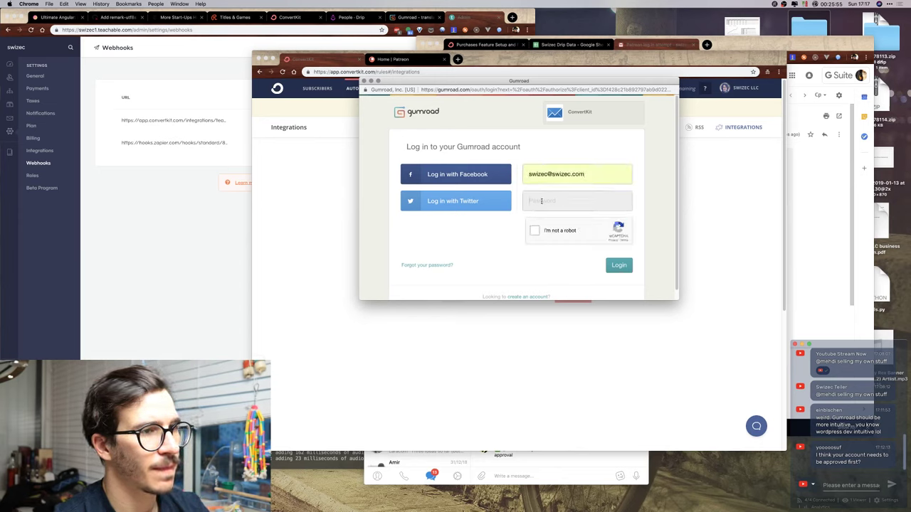
left_click(541, 201)
type("p")
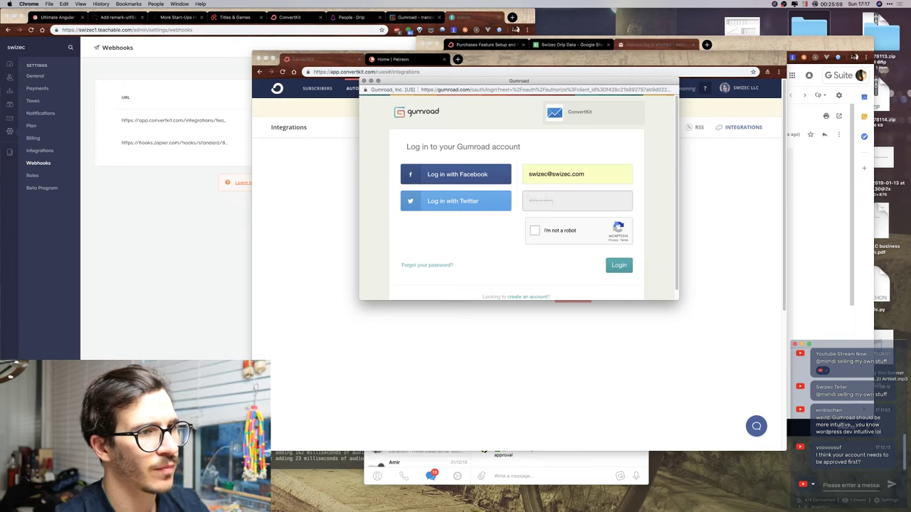
Pass the reCAPTCHA by selecting the traffic-light images and skipping the chimneys challenge.
left_click(535, 230)
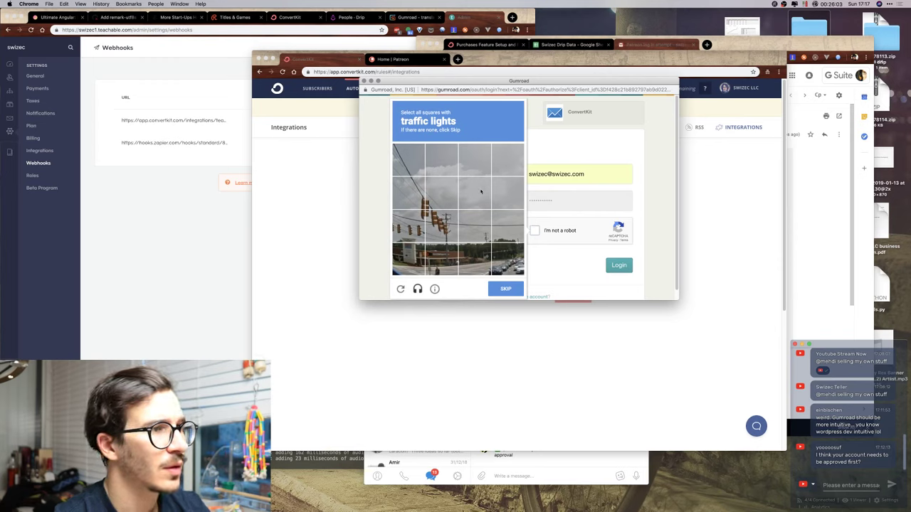
left_click(442, 226)
left_click(442, 194)
left_click(408, 194)
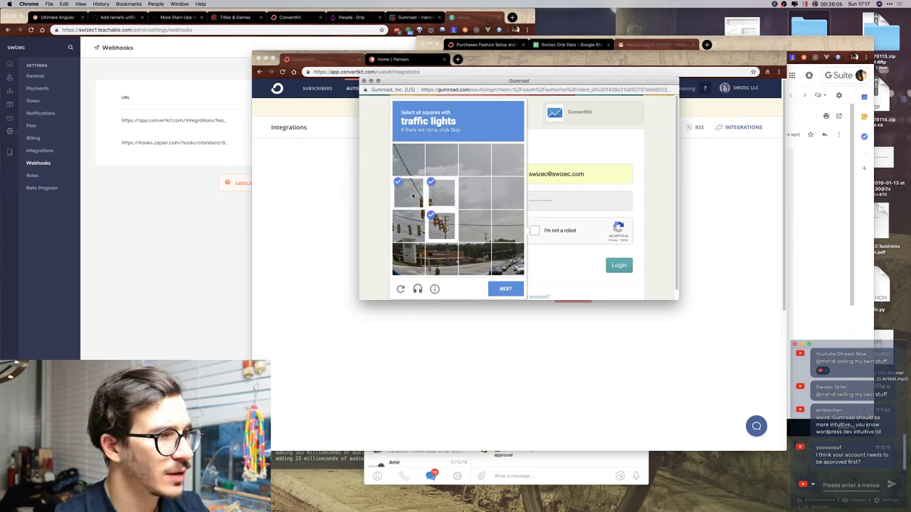
left_click(409, 227)
left_click(506, 288)
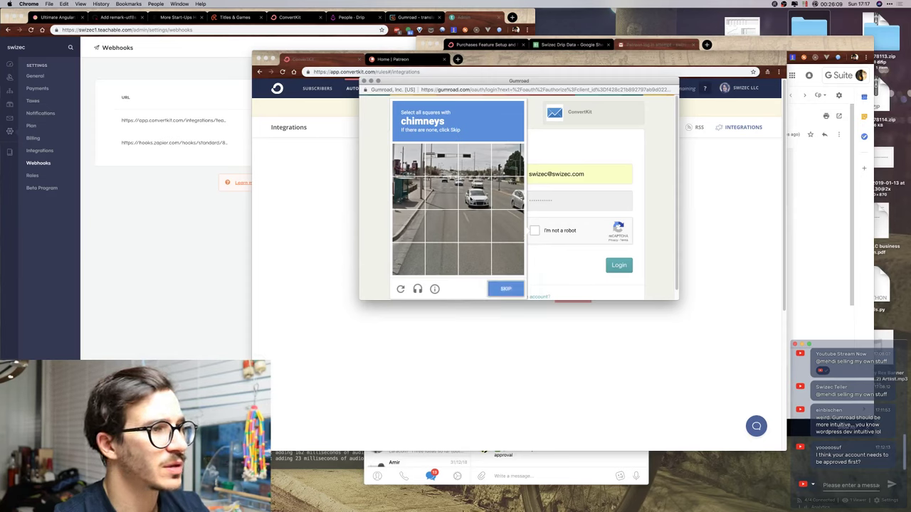
left_click(514, 292)
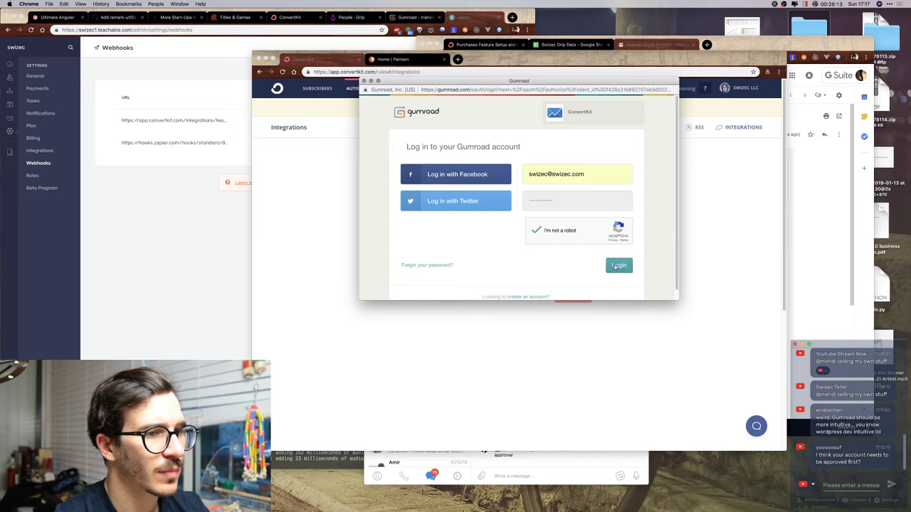
Submit the Gumroad login, clear the rejected password, and close the login popup.
left_click(617, 266)
left_click(555, 225)
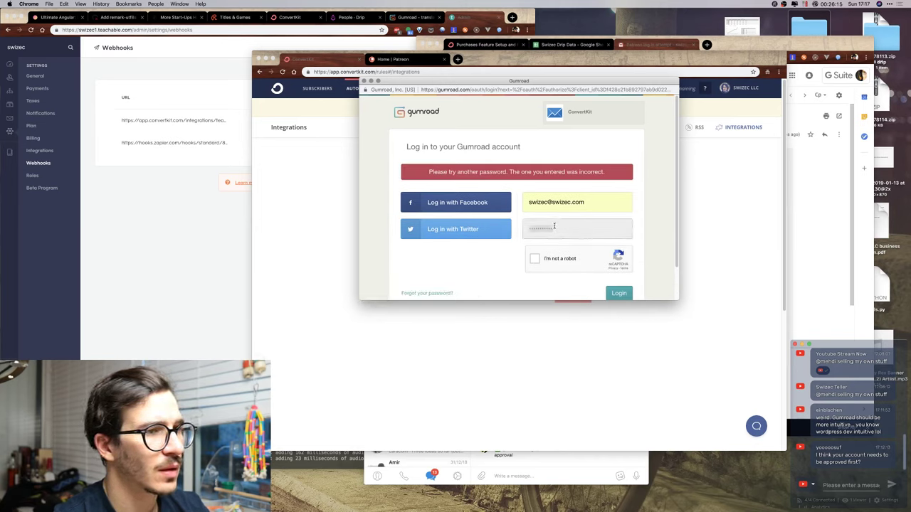
key("super+a")
key("BackSpace")
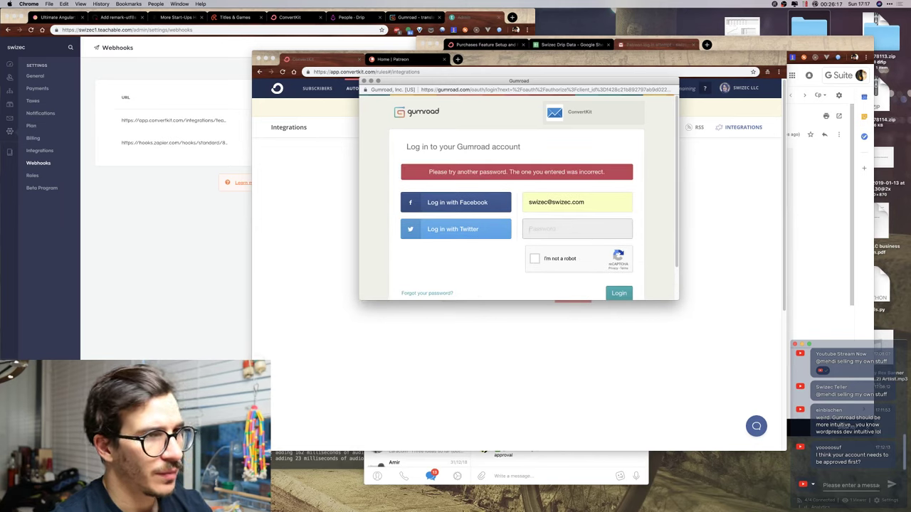
left_click(313, 211)
left_click(148, 263)
Open LastPass in a new tab and bring up the vault's gumroad.com site entry.
key("super+t")
type("listgoal")
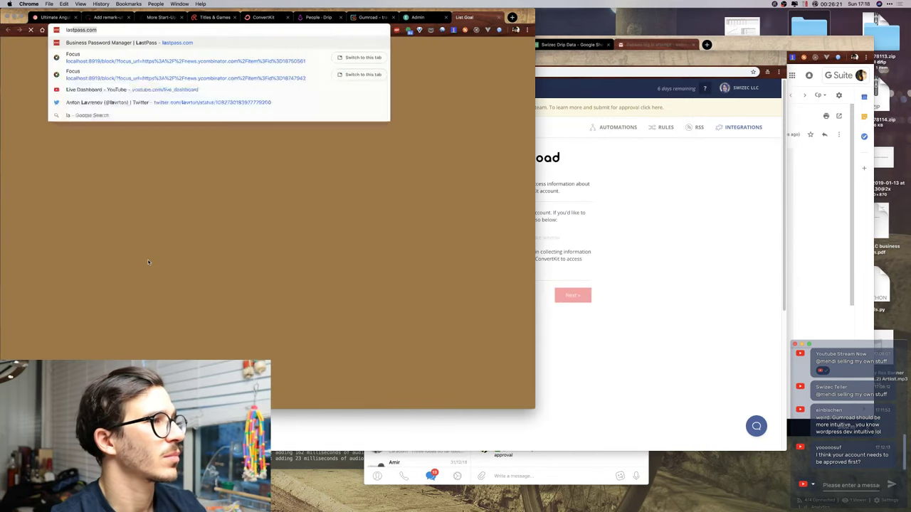
key("Return")
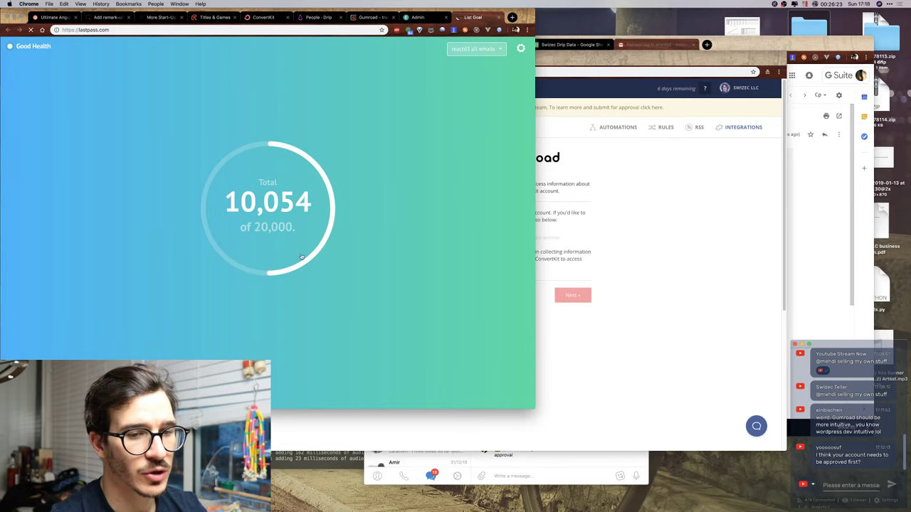
mouse_move(527, 506)
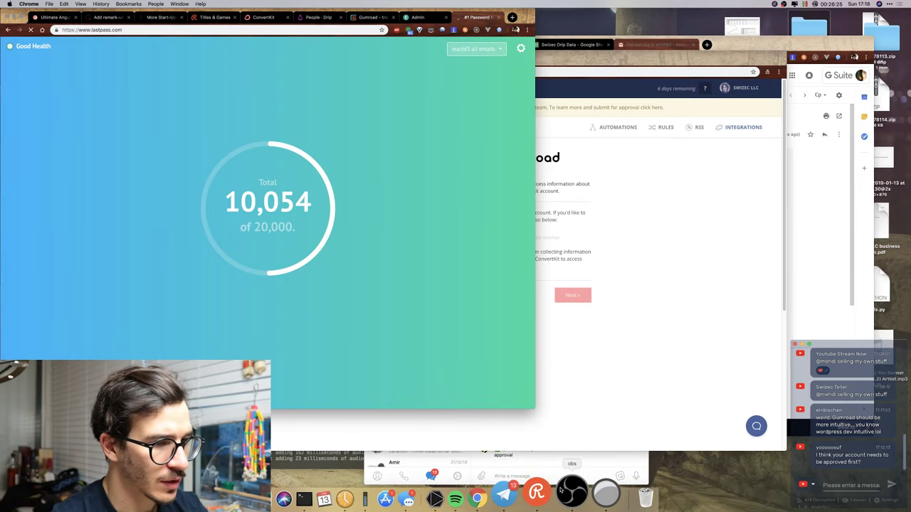
left_click(589, 494)
left_click_drag(470, 180, 474, 381)
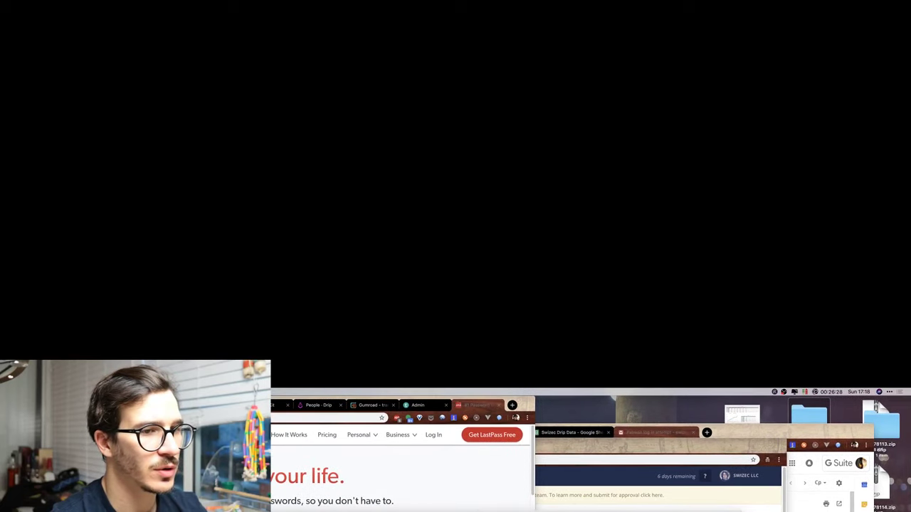
left_click(432, 481)
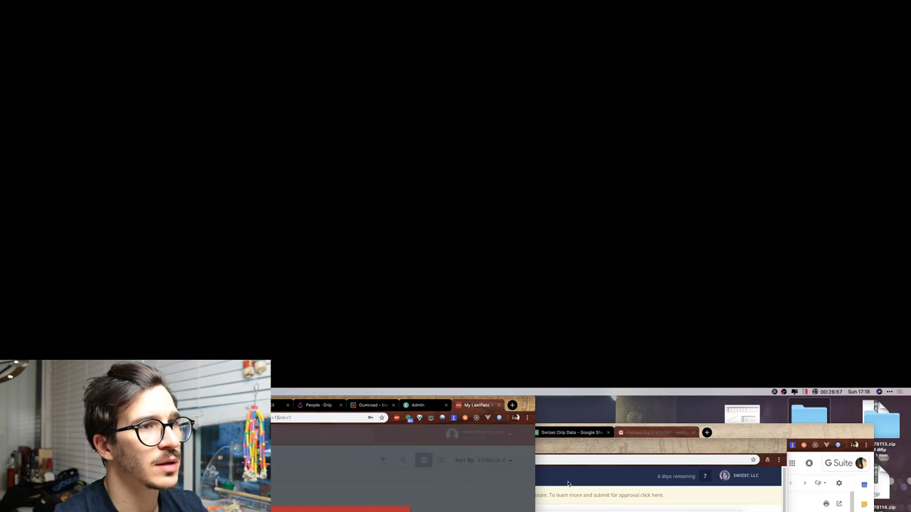
key("ctrl+Up")
left_click(374, 506)
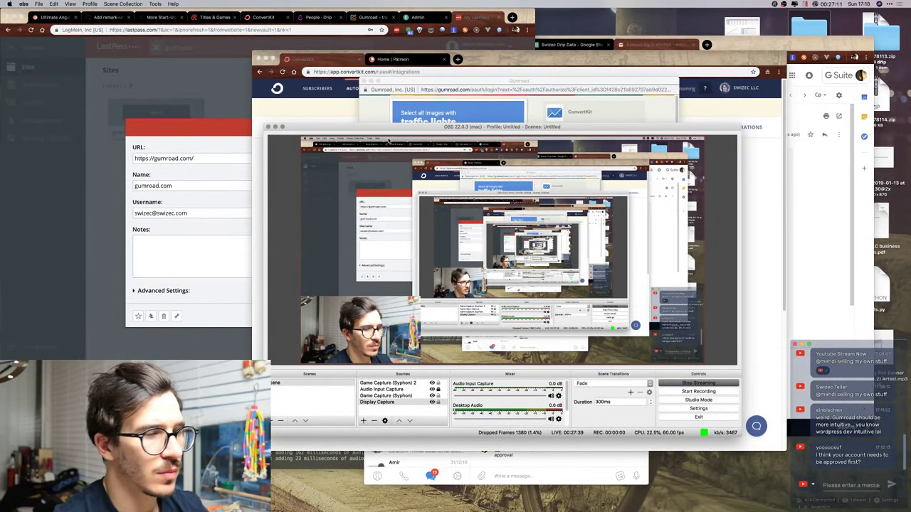
Pass the traffic-light reCAPTCHA and resubmit the Gumroad login.
key("super+Tab")
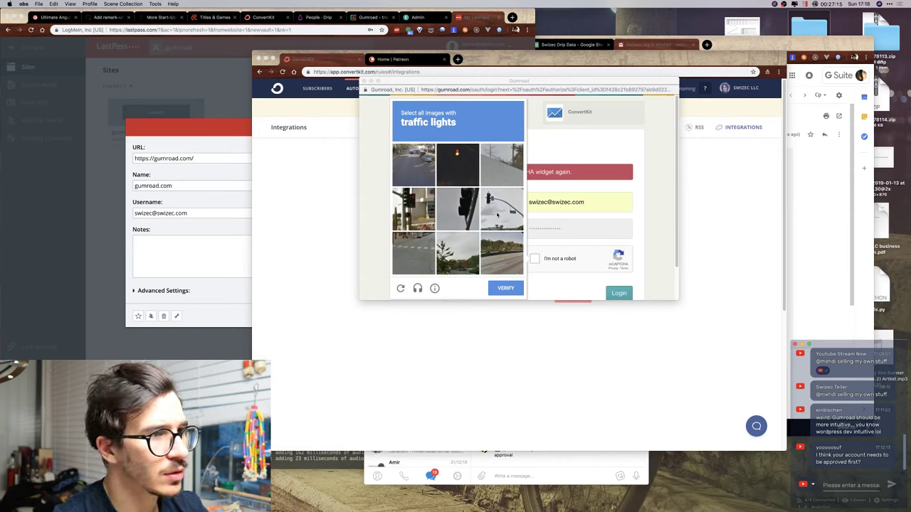
left_click(469, 213)
left_click(502, 209)
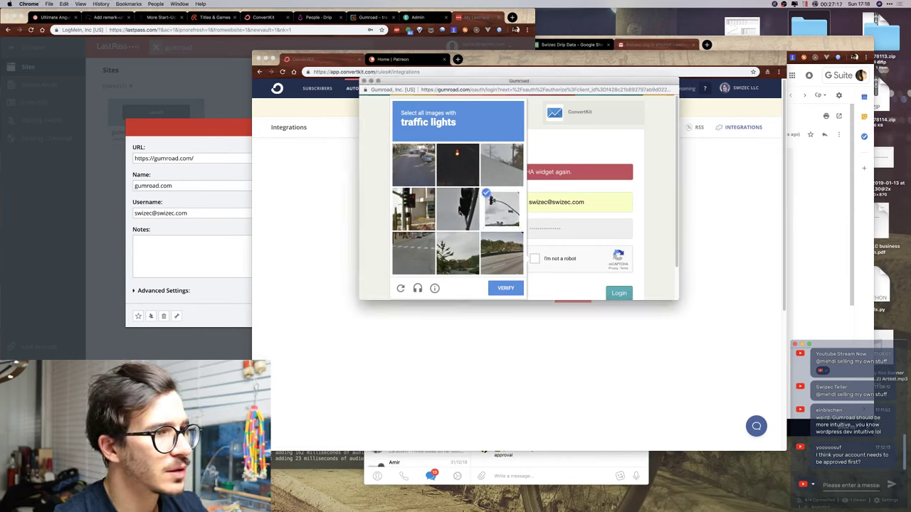
left_click(457, 209)
left_click(414, 209)
left_click(457, 165)
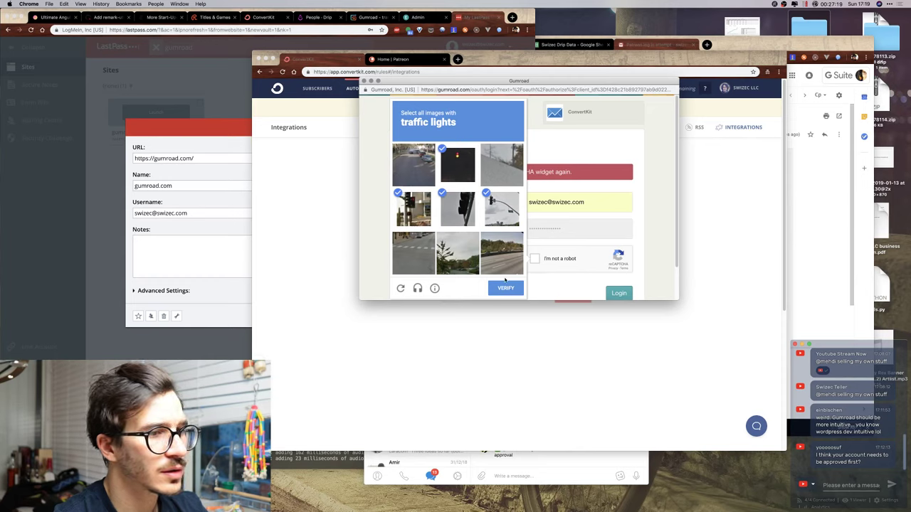
left_click(512, 288)
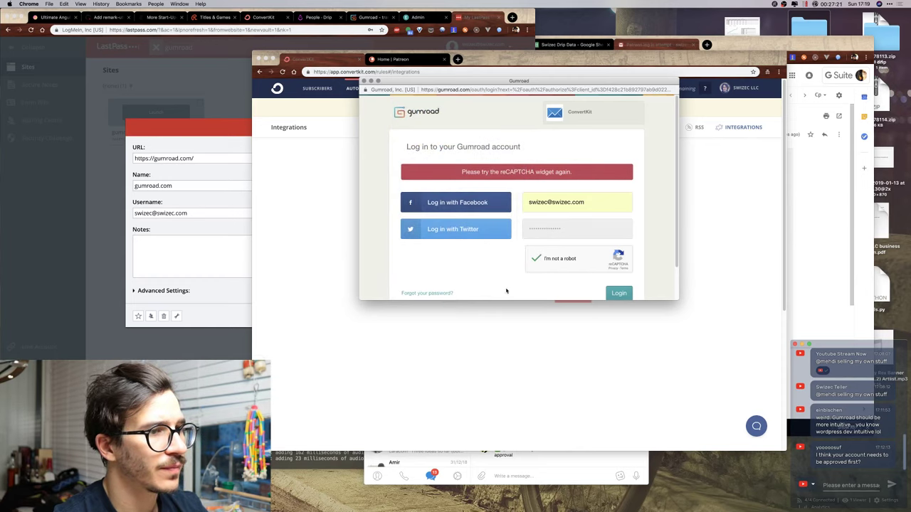
left_click(619, 294)
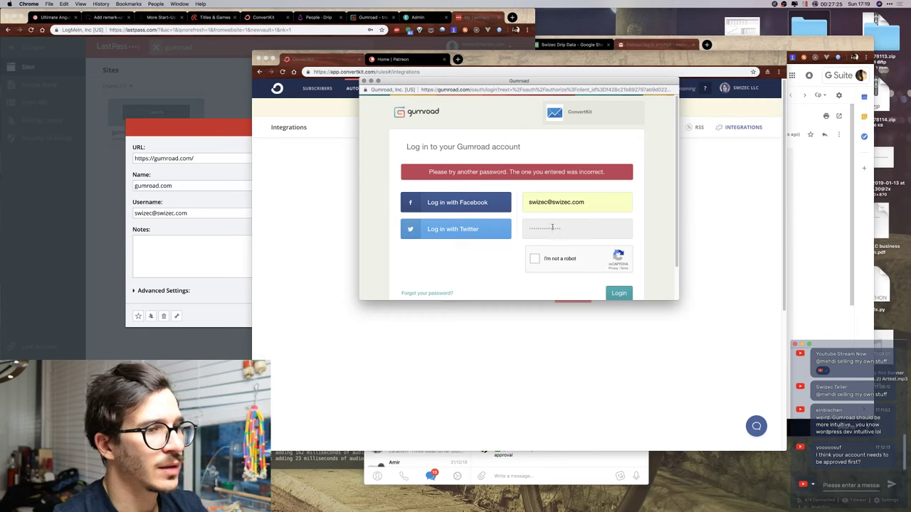
Clear the rejected password, pass the statue captcha, retry login, then switch to the gumroad.com entry.
key("super+a")
key("BackSpace")
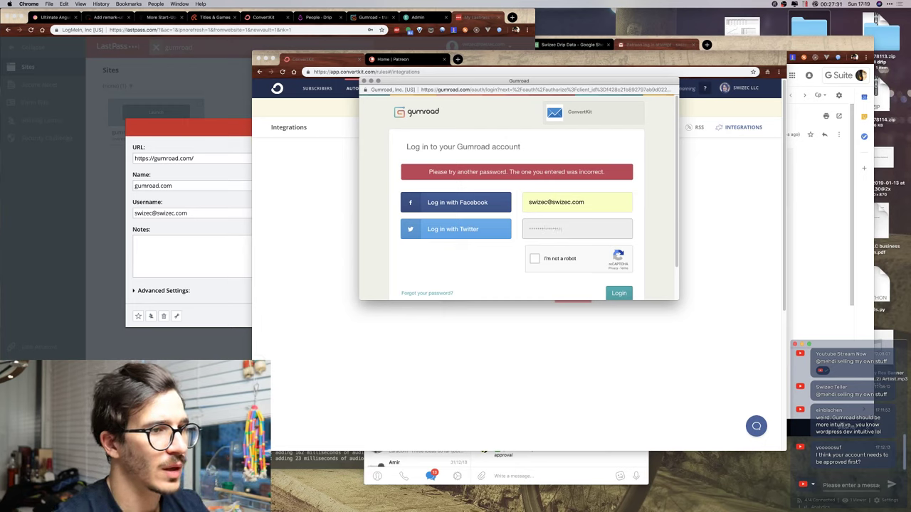
left_click(535, 258)
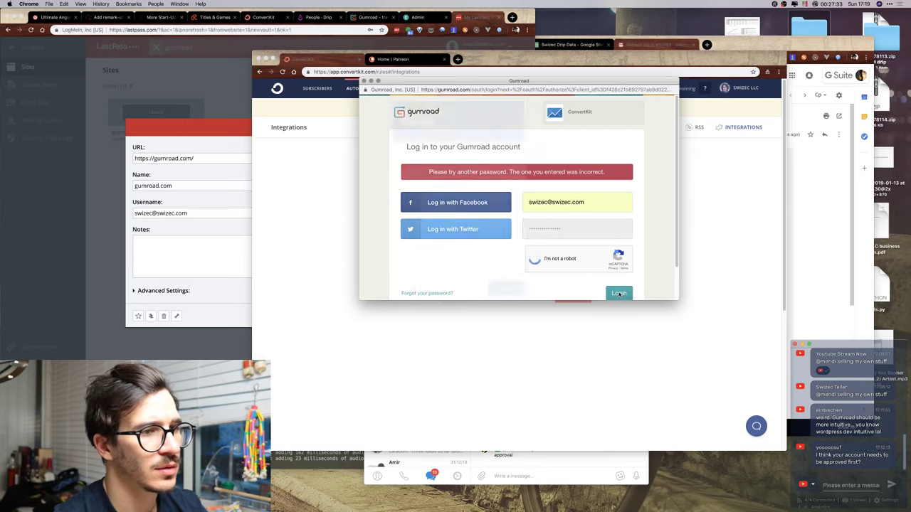
left_click(459, 161)
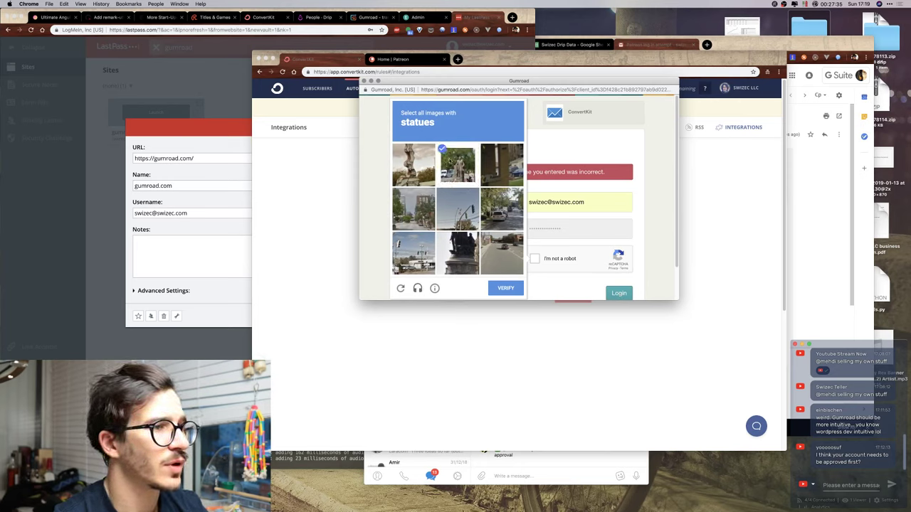
left_click(423, 168)
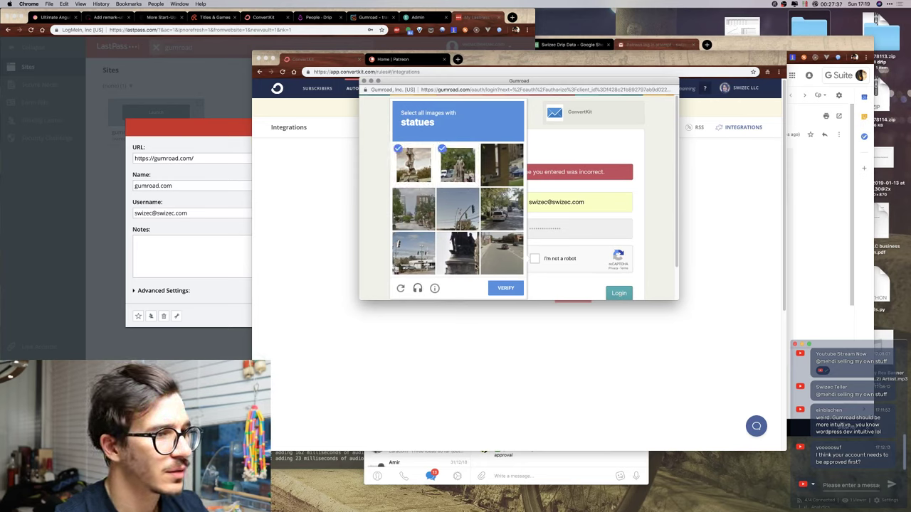
left_click(475, 266)
left_click(504, 291)
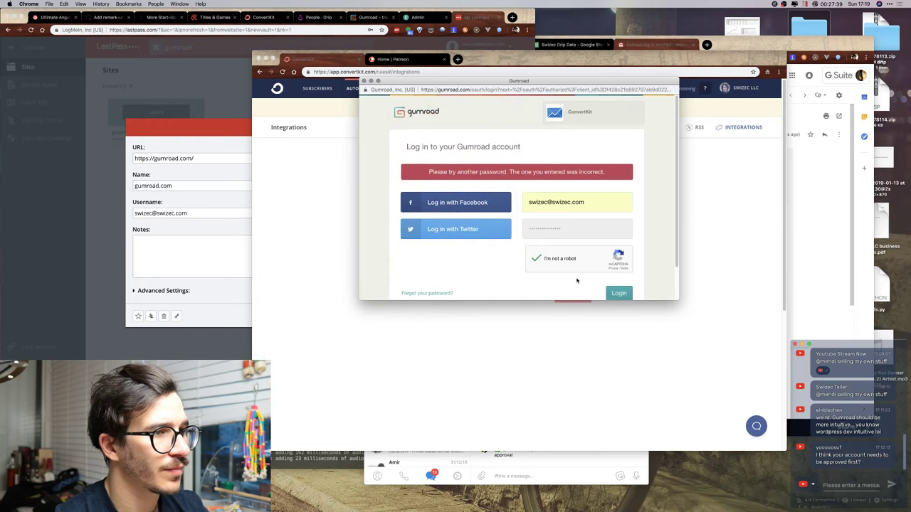
left_click(614, 293)
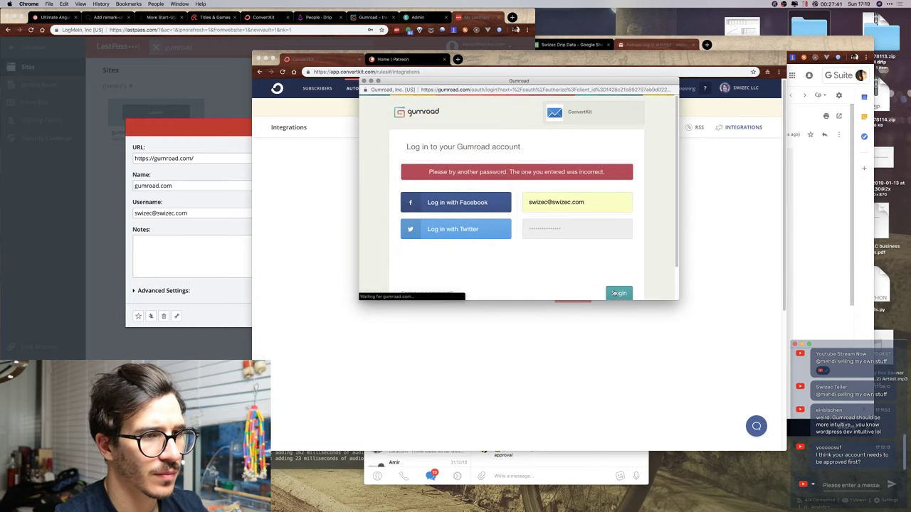
left_click(245, 73)
left_click(274, 29)
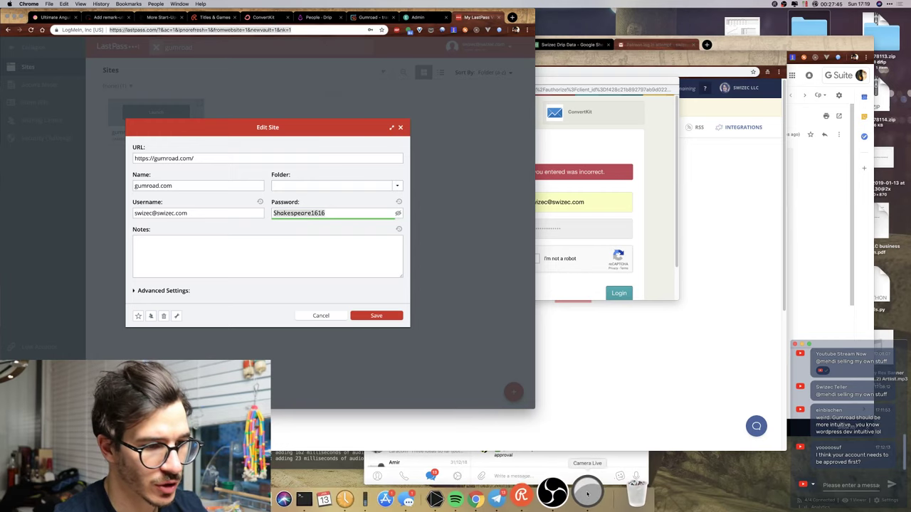
Search the saved passwords for 'gumroad', then go back to the Gumroad sign-in popup.
left_click(568, 498)
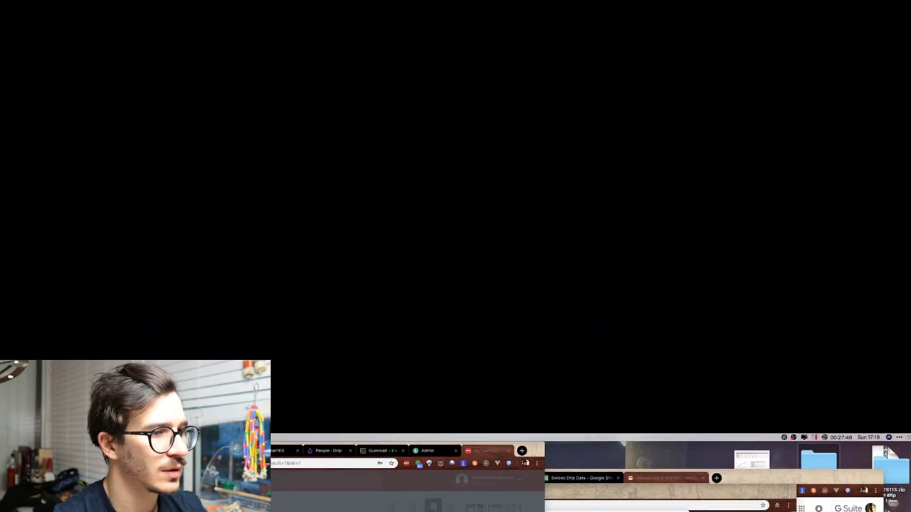
left_click(282, 432)
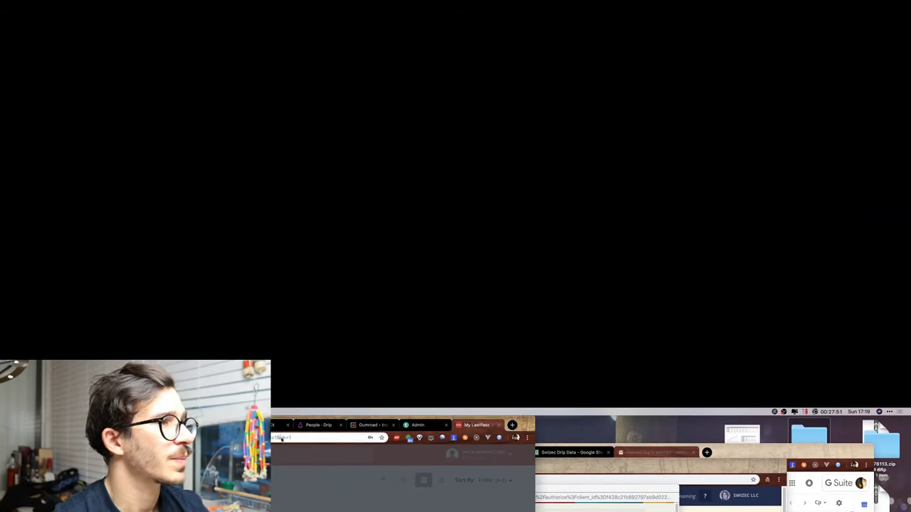
left_click(282, 439)
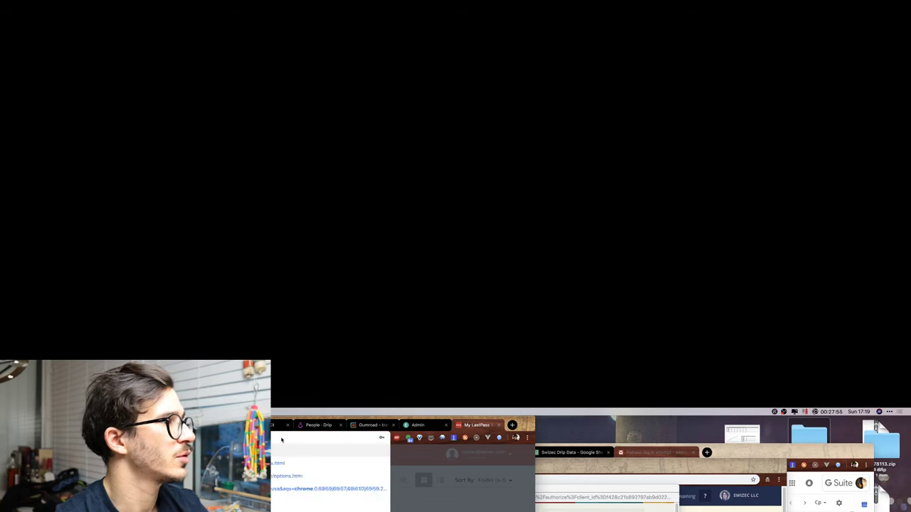
key("Return")
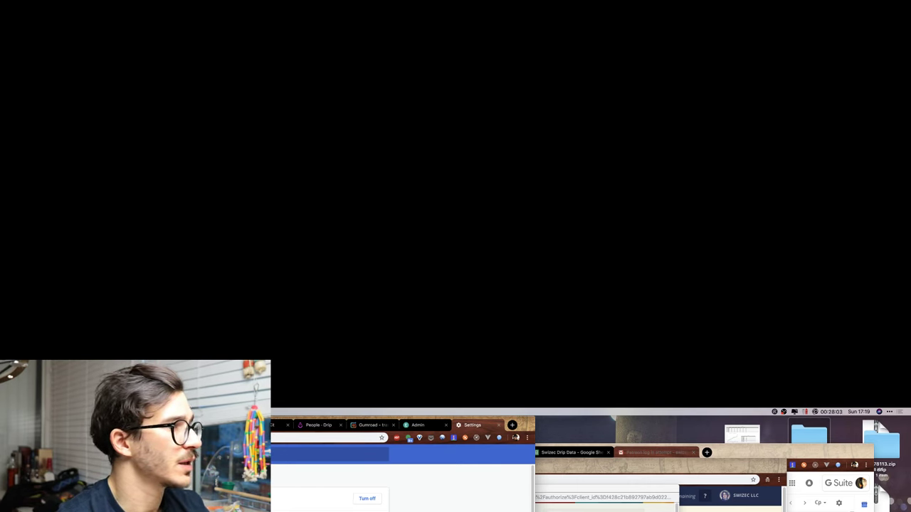
type("d")
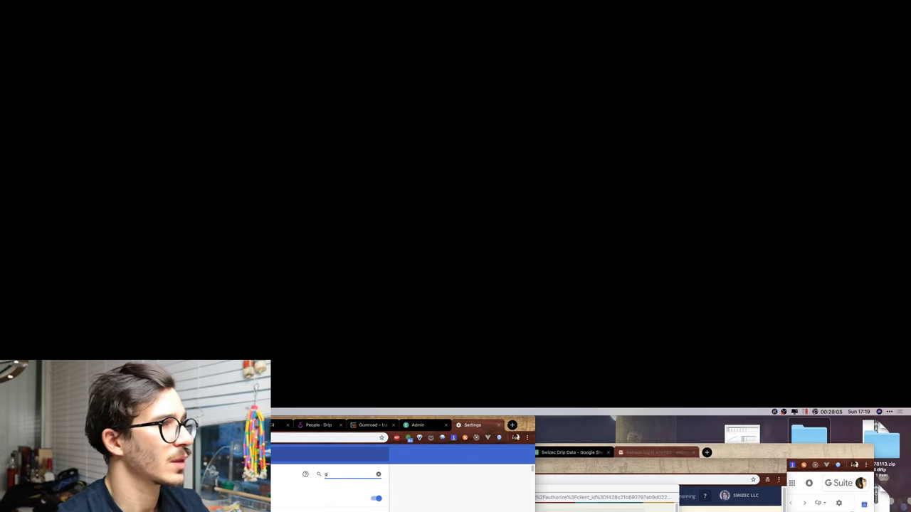
type("umroad")
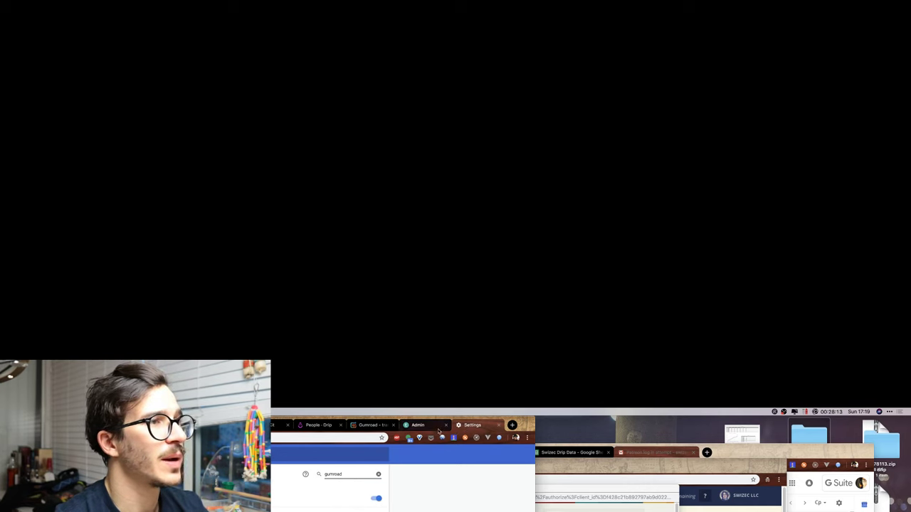
left_click(368, 425)
left_click(430, 460)
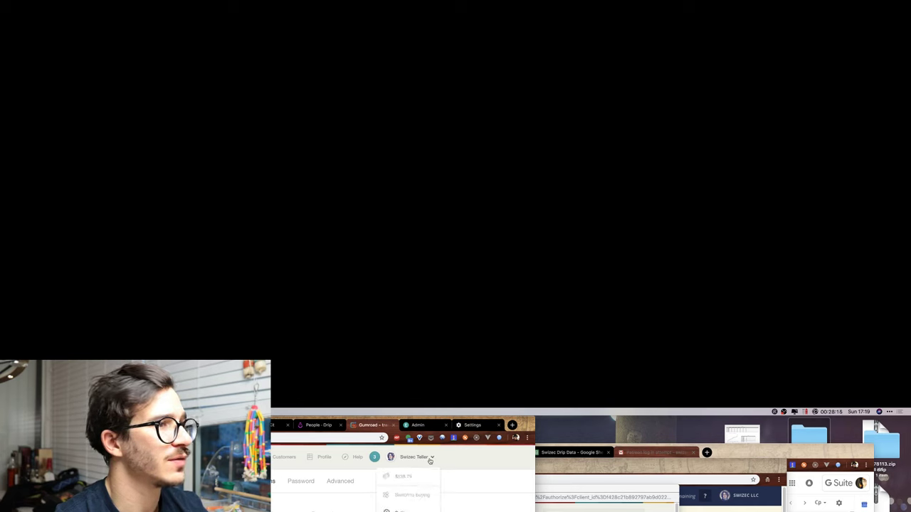
left_click(475, 494)
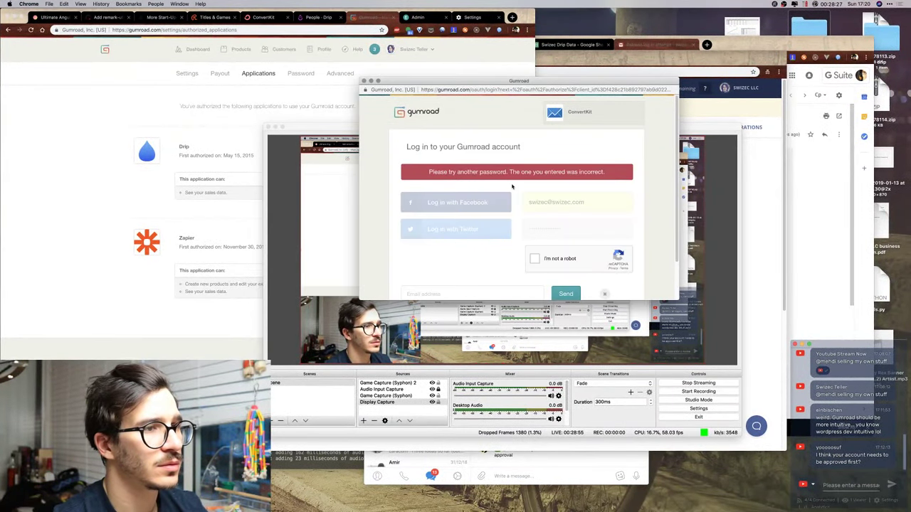
Request a Gumroad password-reset email for the account's e-mail address, then go to the Gmail inbox.
scroll(511, 274, "down", 2)
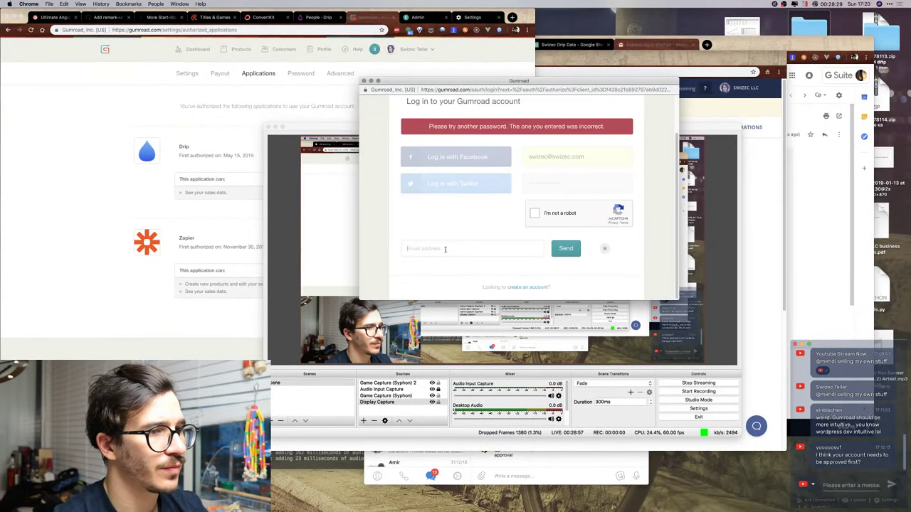
left_click(446, 249)
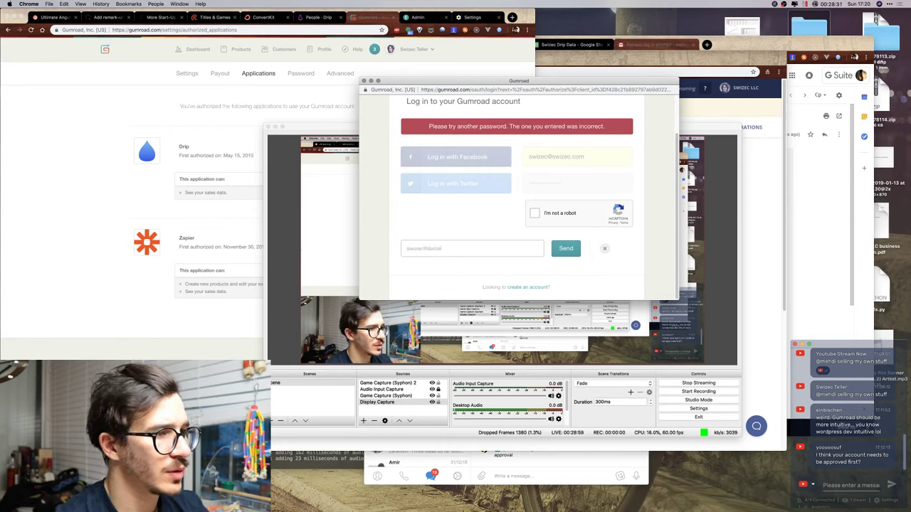
left_click(555, 251)
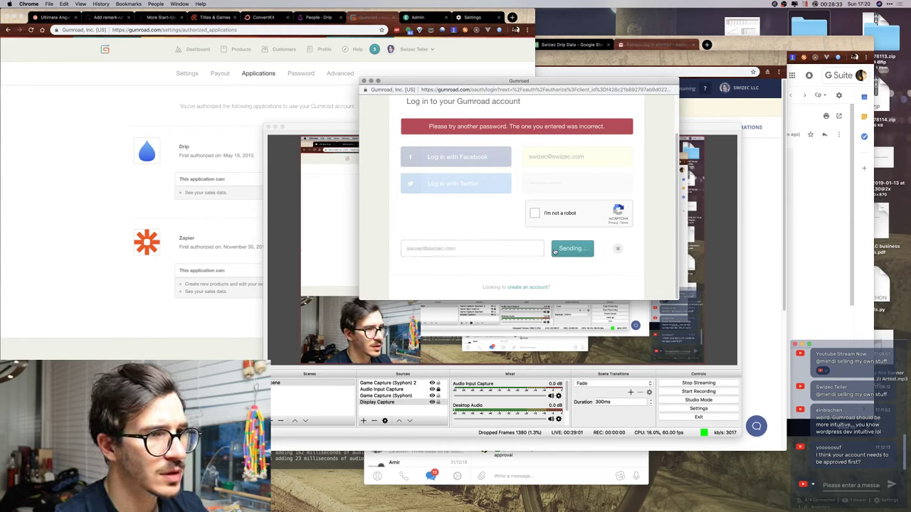
left_click(788, 182)
left_click(479, 124)
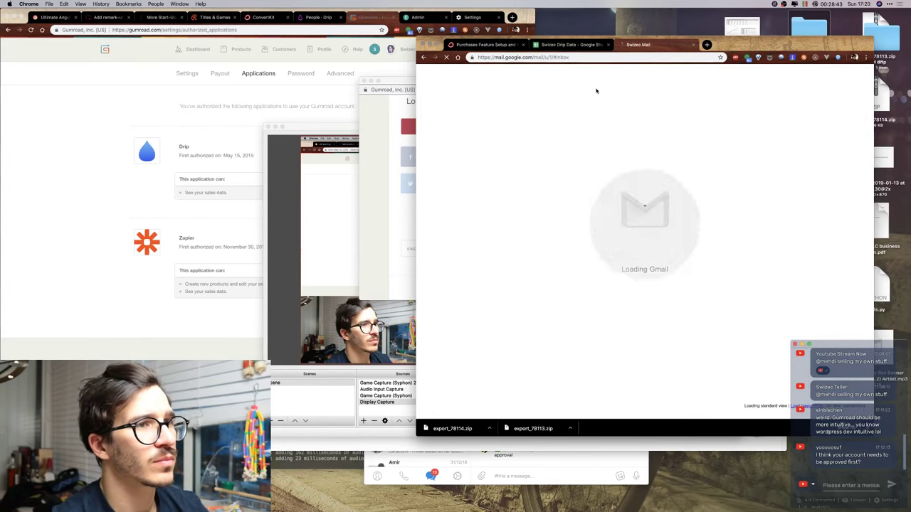
Open the YouTube live dashboard (youtube.com/live) in a new tab, then return to mail.
key("super+t")
type("youtube.com/live")
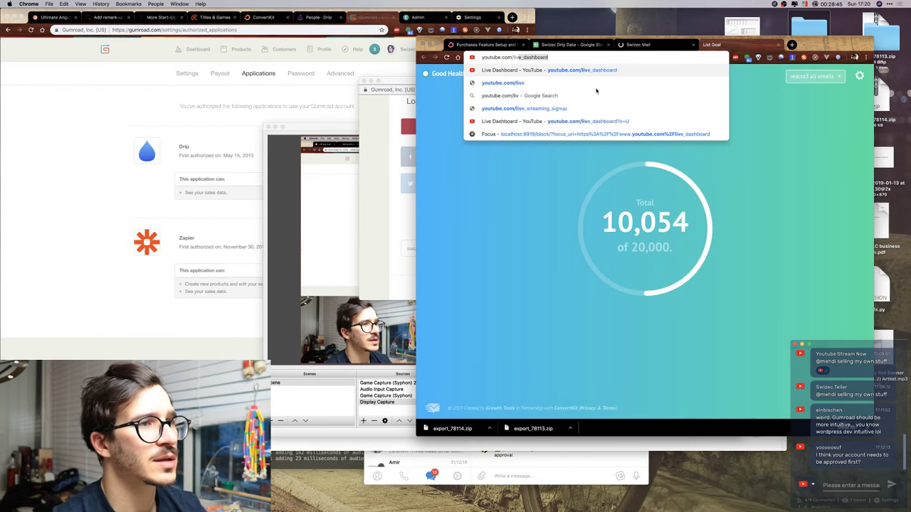
key("Return")
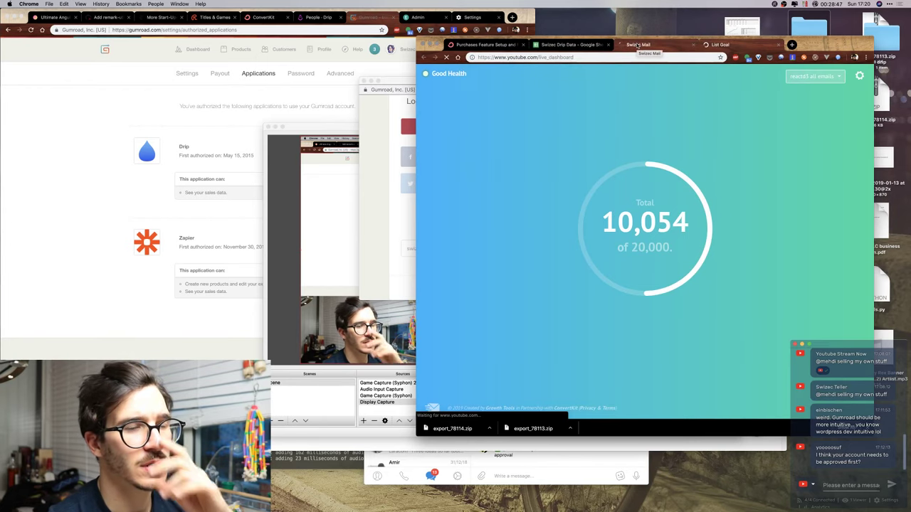
left_click(638, 44)
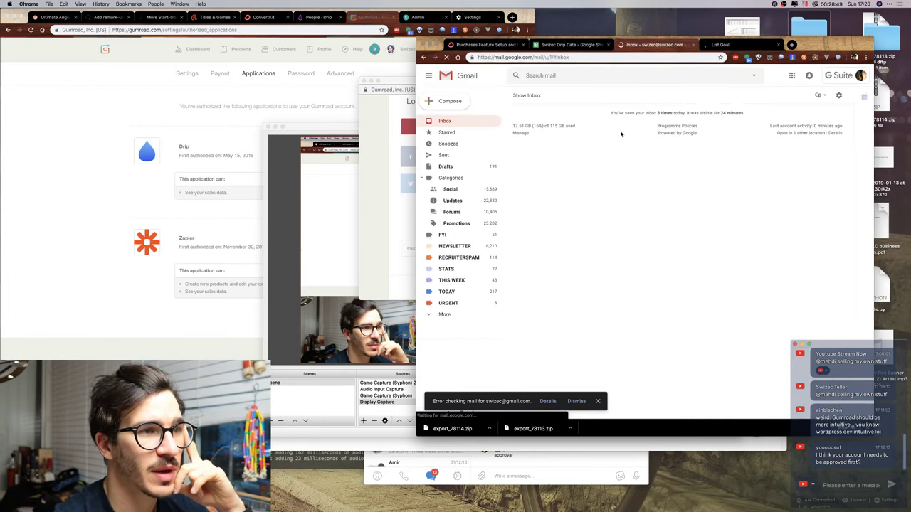
Open Gumroad's 'Reset password instructions' email and close the YouTube tab to reach its reset link.
left_click(530, 96)
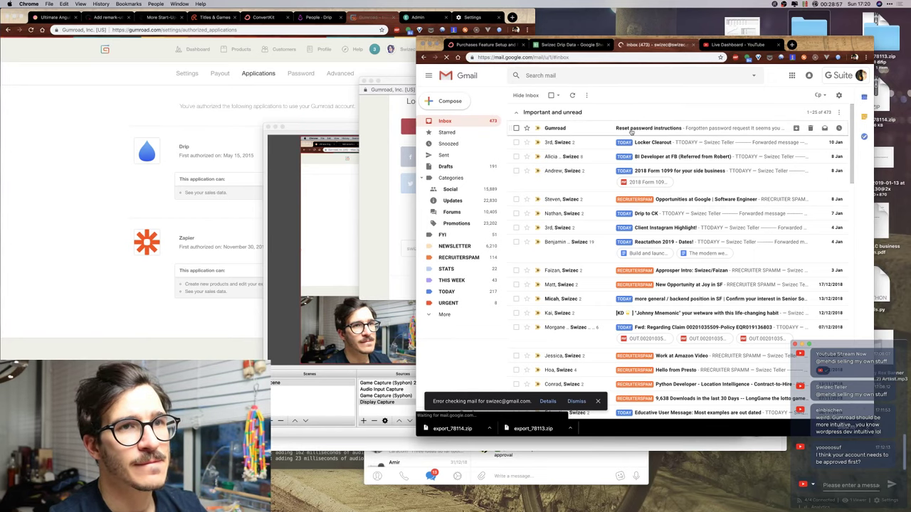
left_click(631, 131)
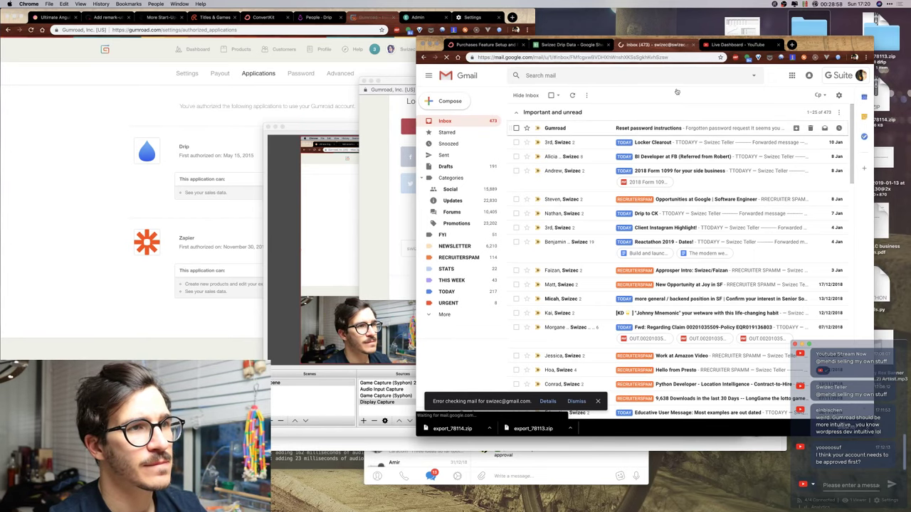
left_click(730, 47)
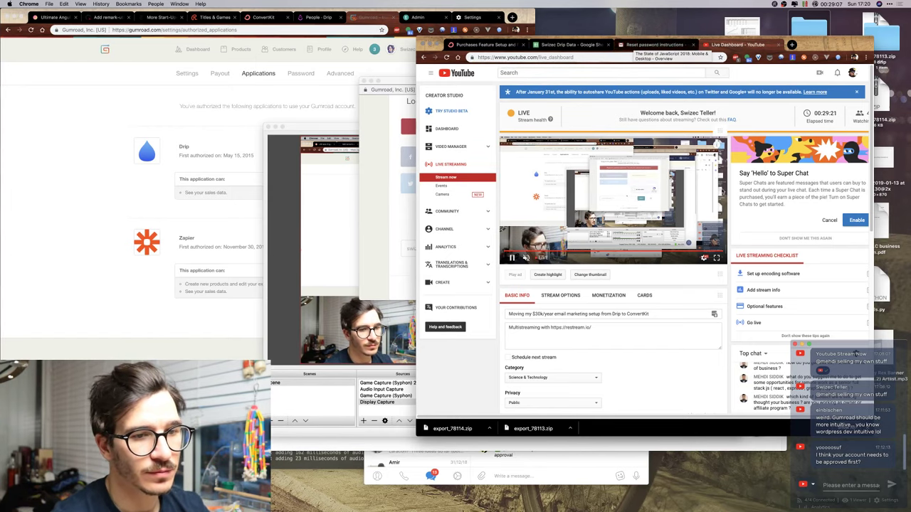
scroll(799, 173, "down", 5)
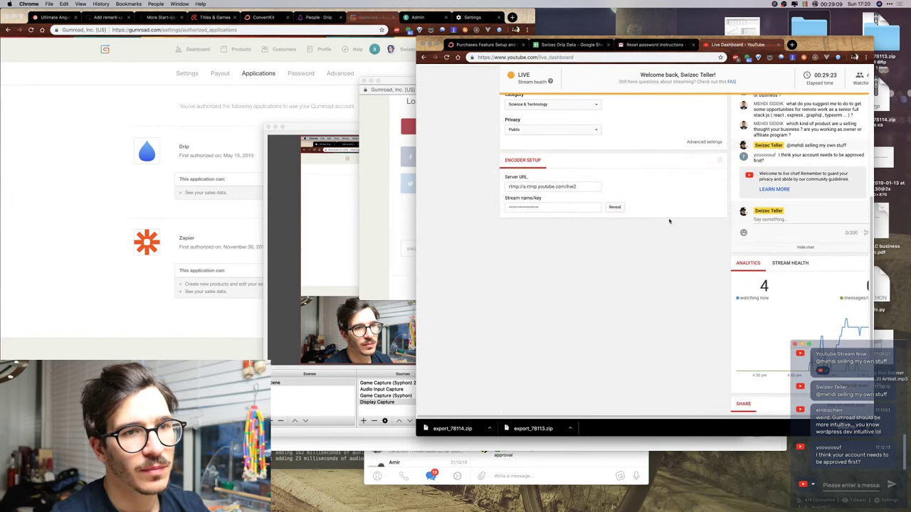
scroll(669, 221, "up", 5)
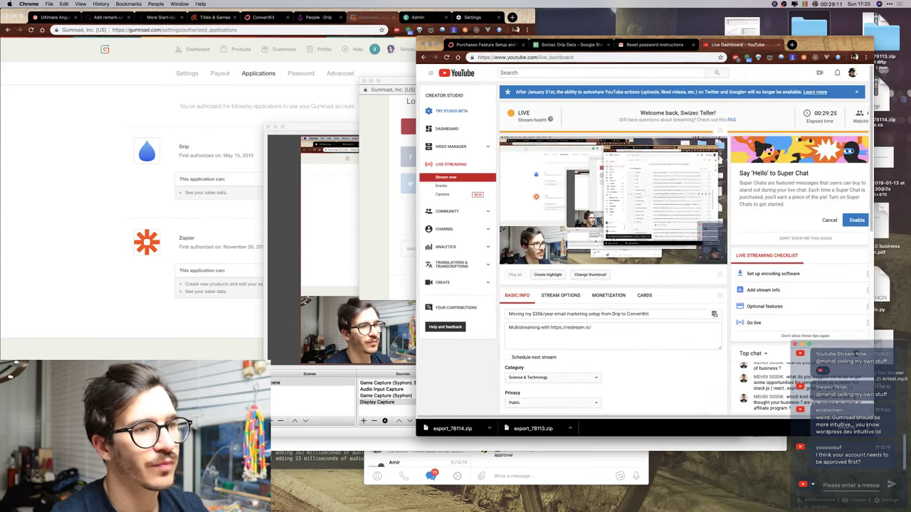
key("super+w")
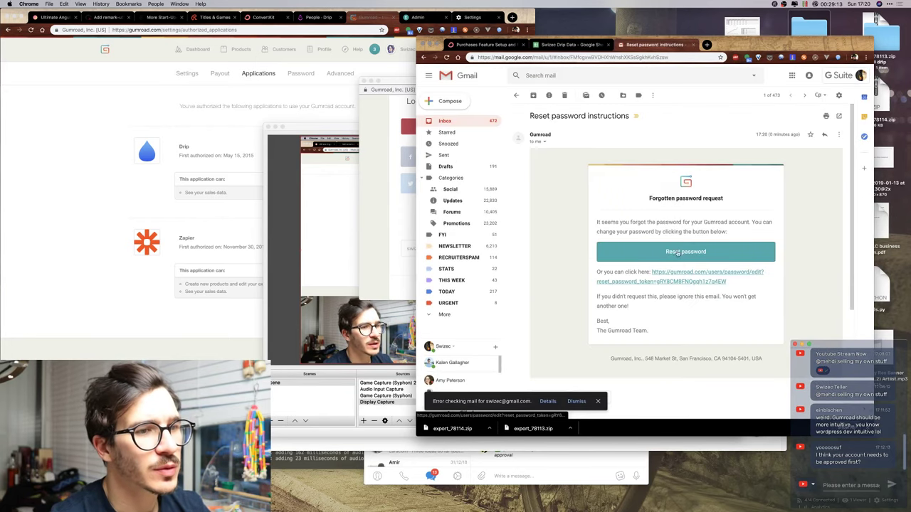
right_click(673, 270)
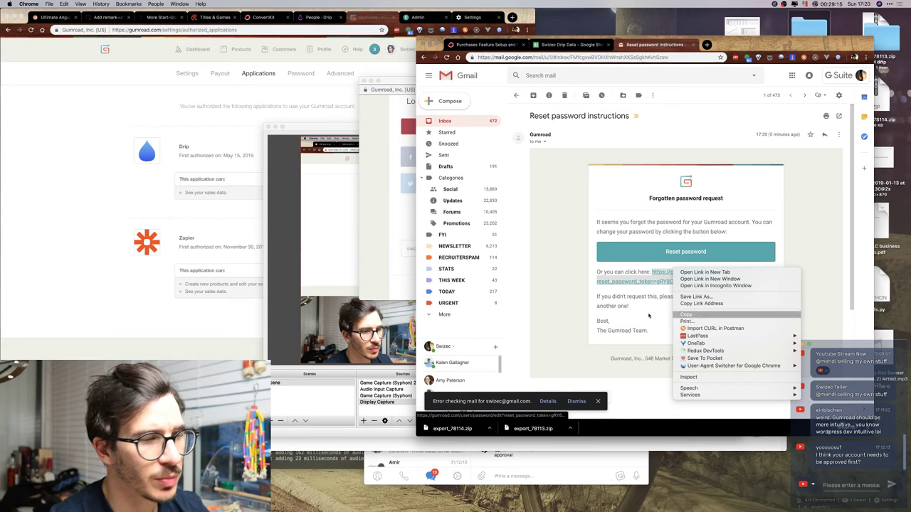
Copy the reset link and load it in the Gumroad window.
left_click(705, 311)
left_click(254, 100)
left_click(287, 31)
key("super+v")
key("Return")
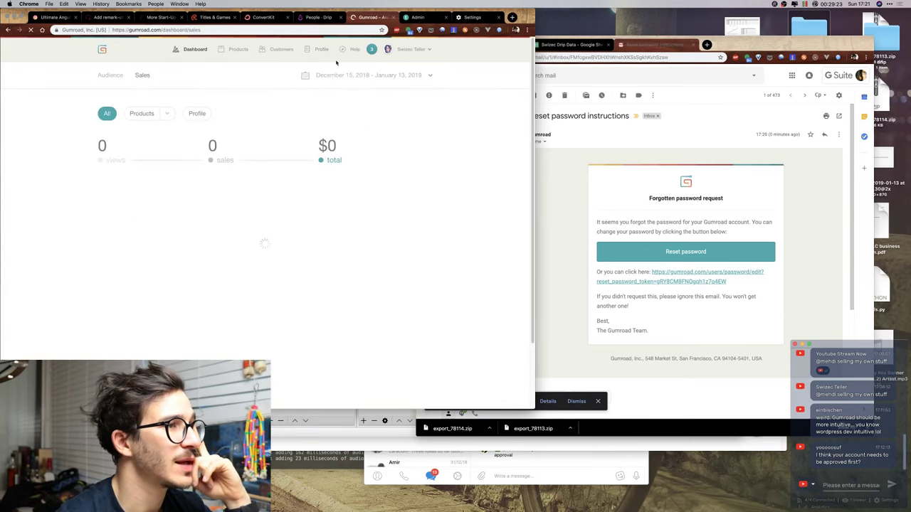
Log out of Gumroad, reopen the reset link, and set the browser-suggested new password.
left_click(412, 50)
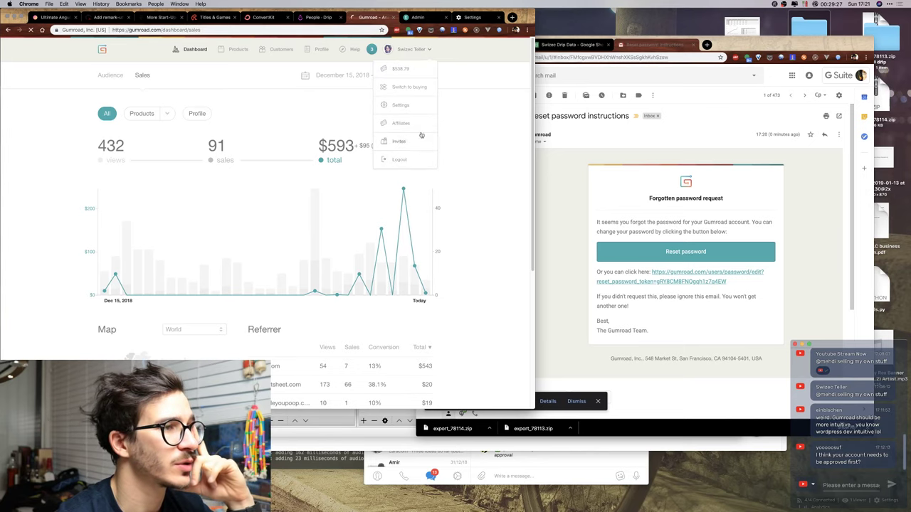
left_click(399, 159)
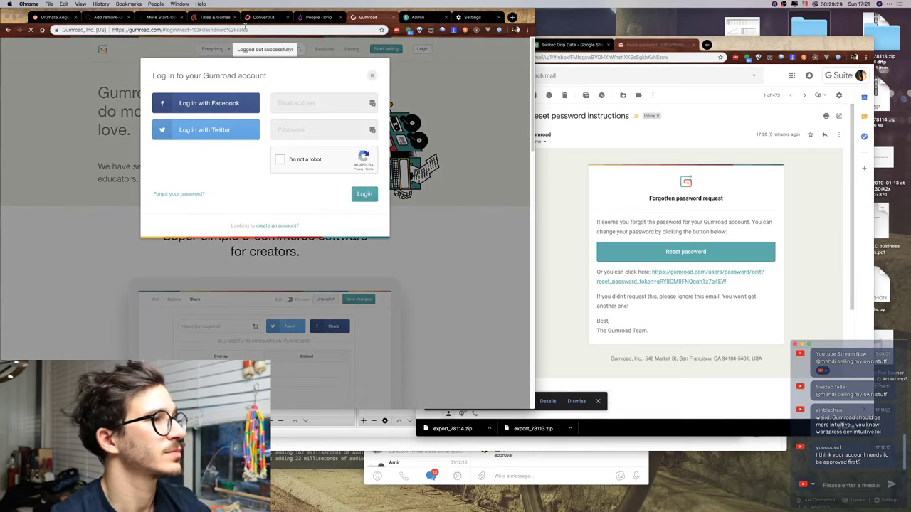
left_click(246, 30)
key("ctrl+v")
key("Return")
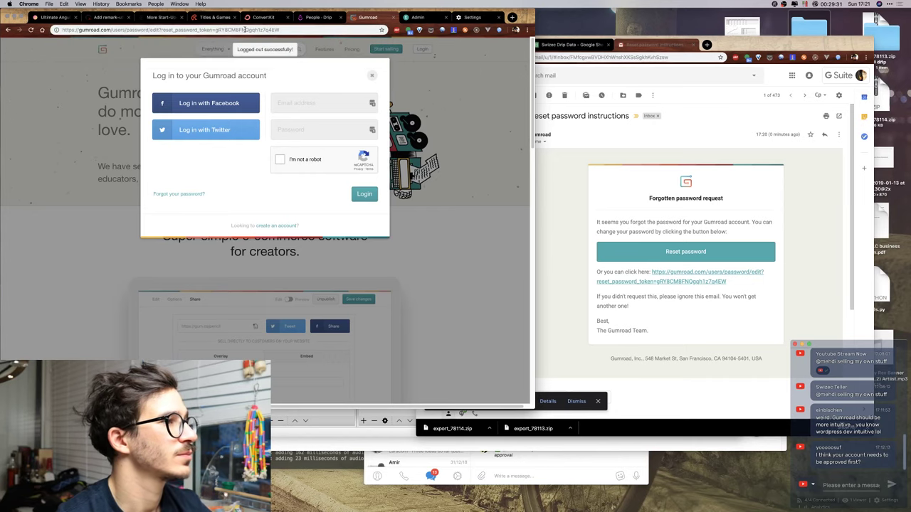
left_click(216, 142)
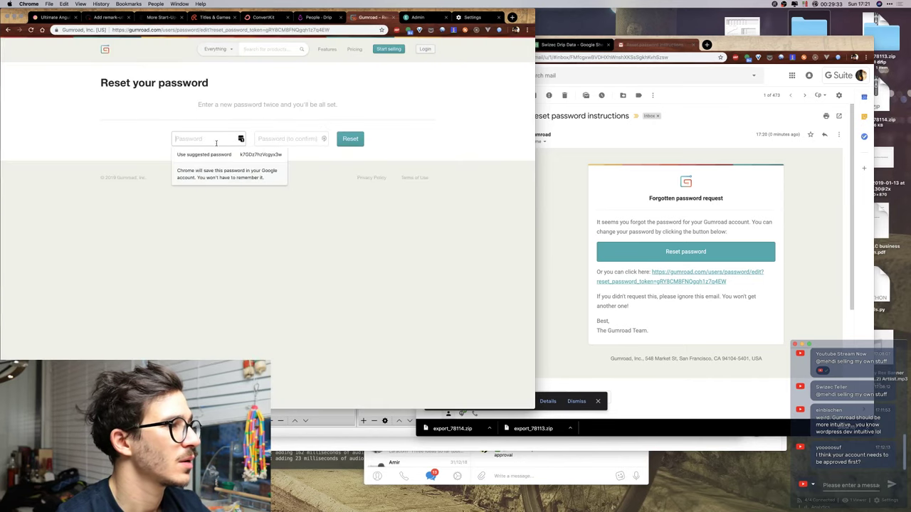
left_click(281, 155)
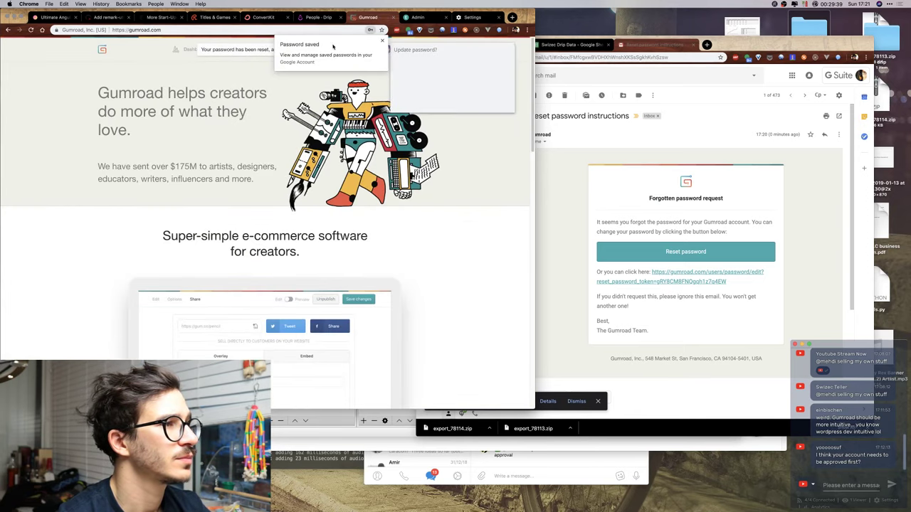
left_click(502, 103)
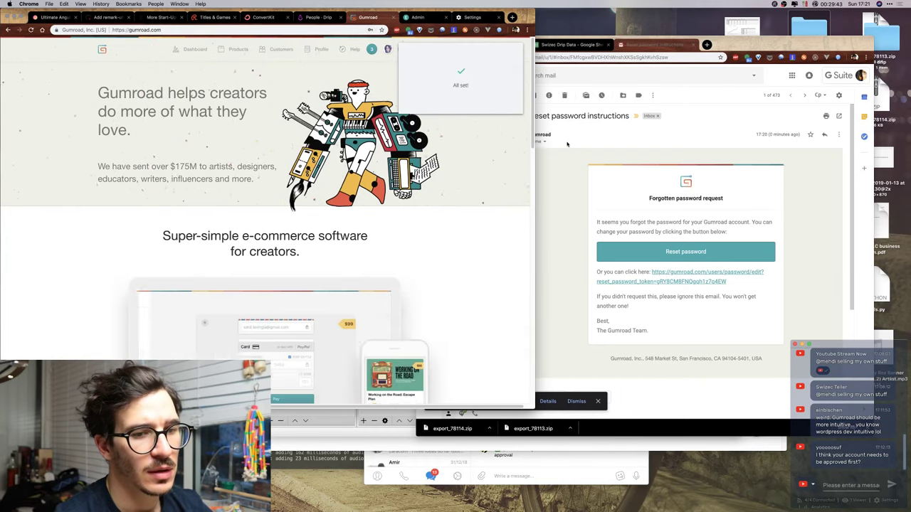
Fill the Gumroad sign-in popup with the saved e-mail and new password, starting the robot check.
key("ctrl+Up")
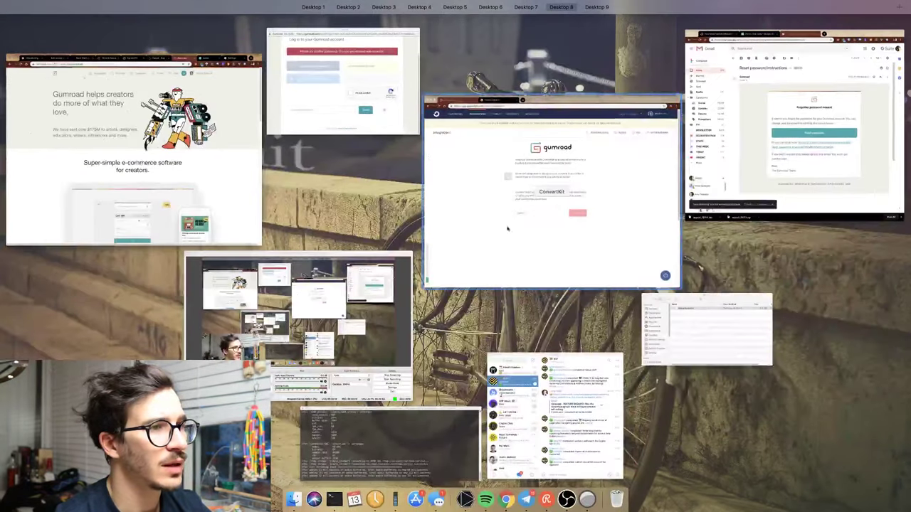
left_click(538, 183)
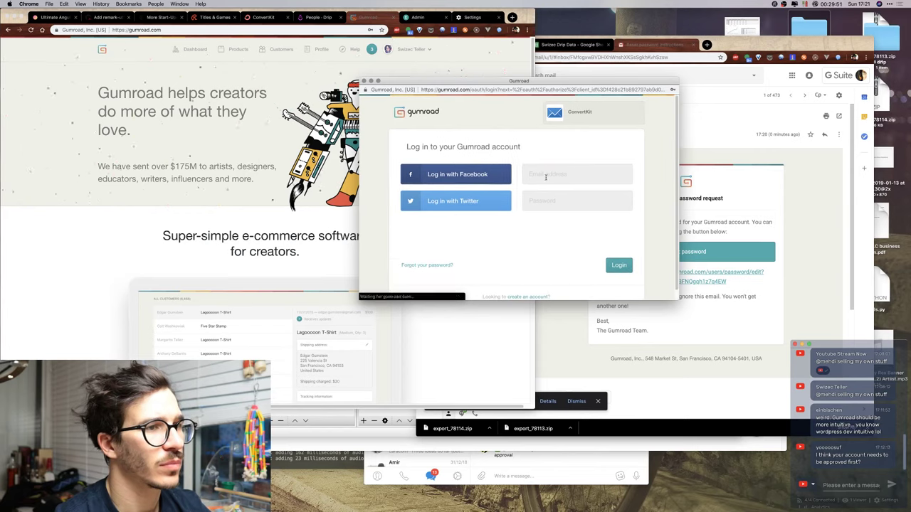
left_click(543, 175)
left_click(540, 197)
left_click(541, 198)
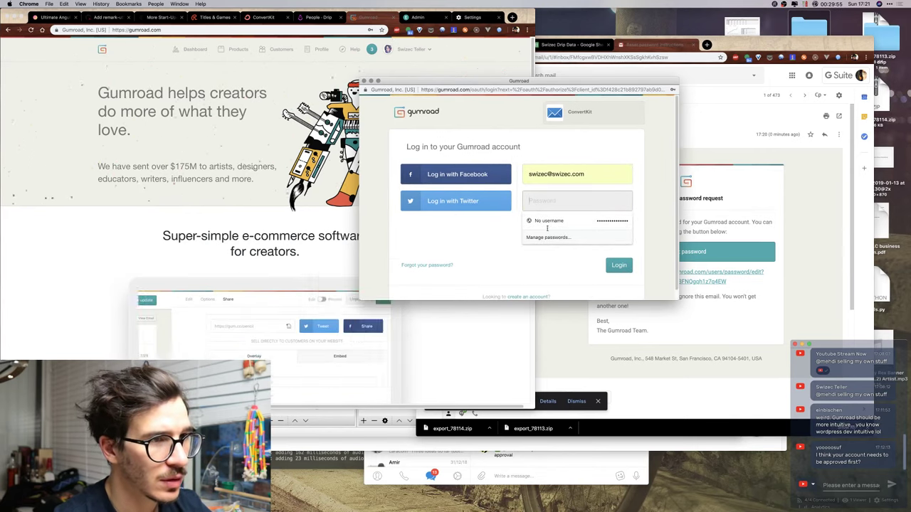
left_click(547, 222)
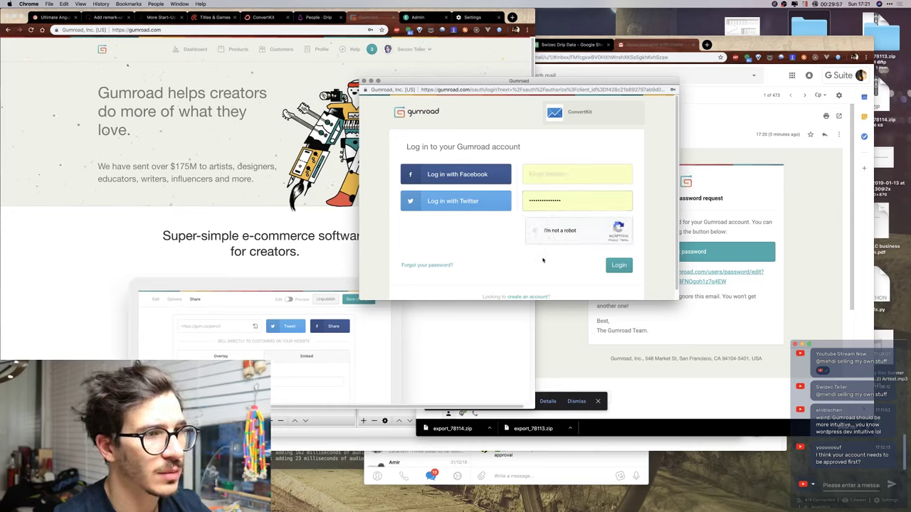
left_click(535, 230)
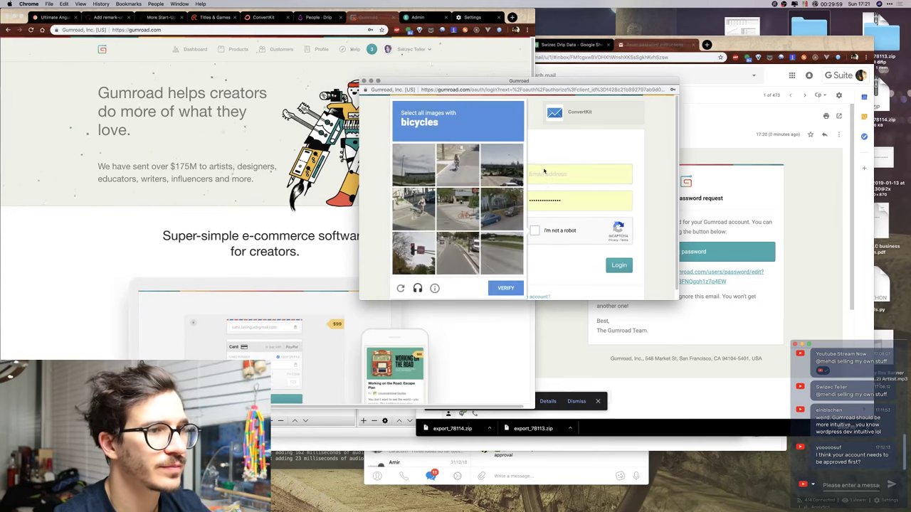
left_click(543, 173)
left_click(548, 196)
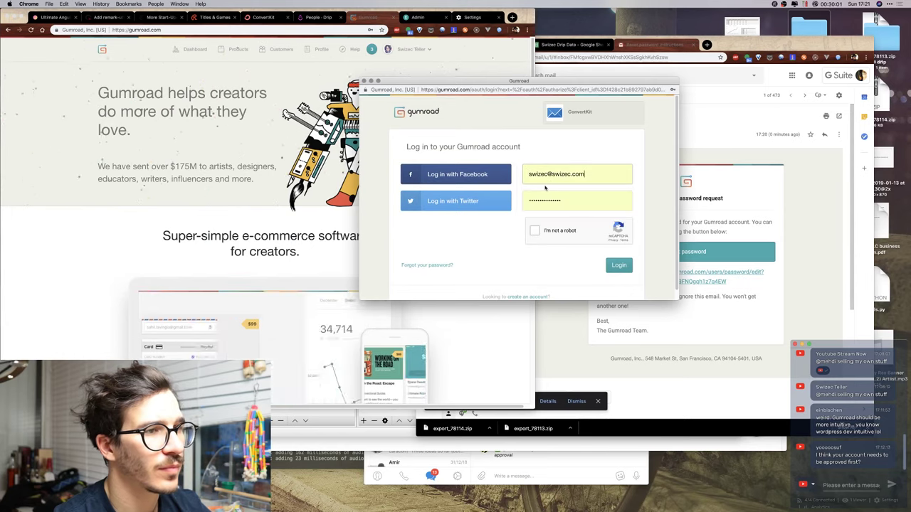
left_click(536, 231)
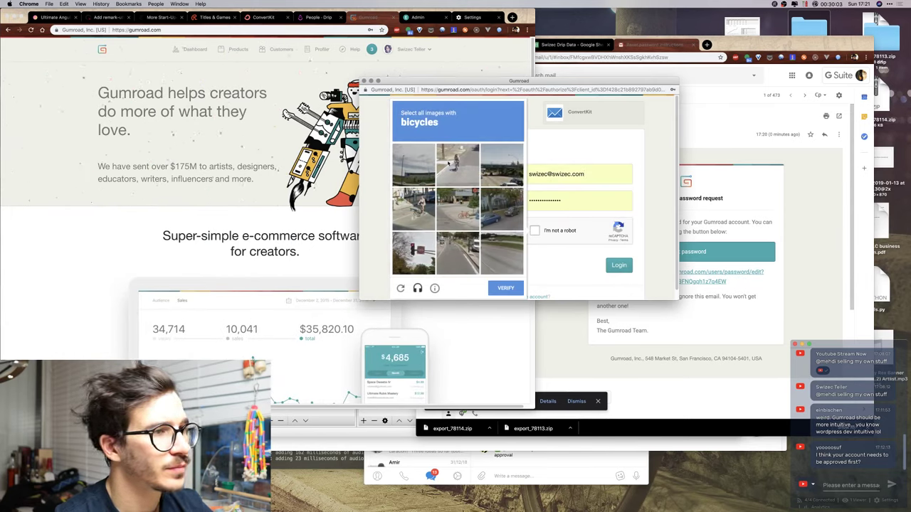
Pass the bicycle captcha, log in to Gumroad, and authorize ConvertKit's access.
left_click(449, 162)
left_click(414, 209)
left_click(447, 212)
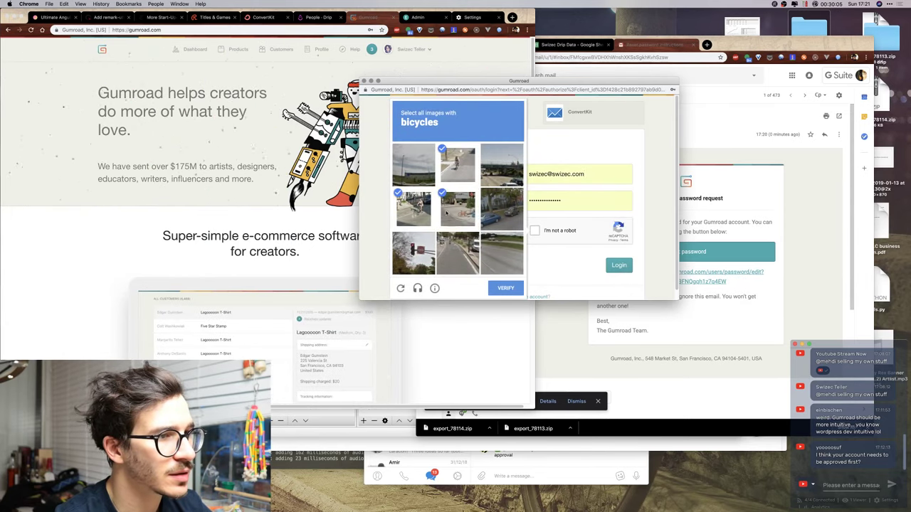
left_click(457, 252)
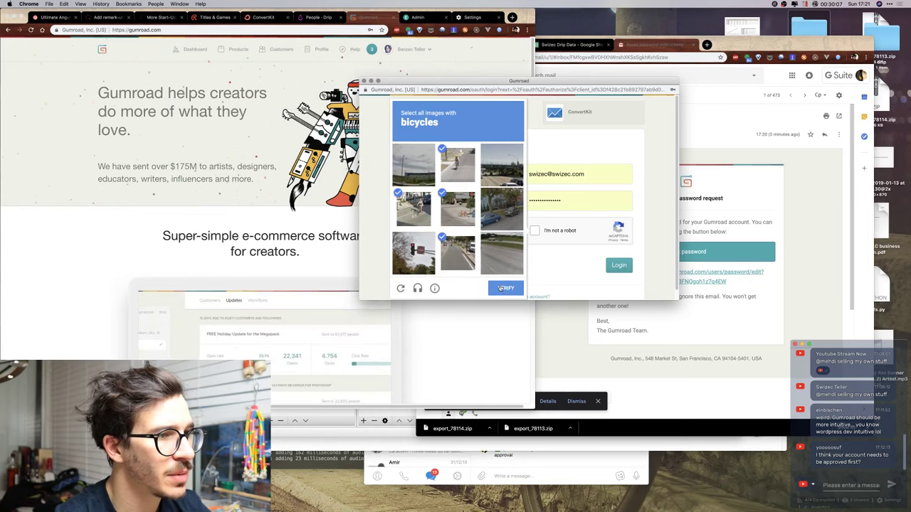
left_click(502, 288)
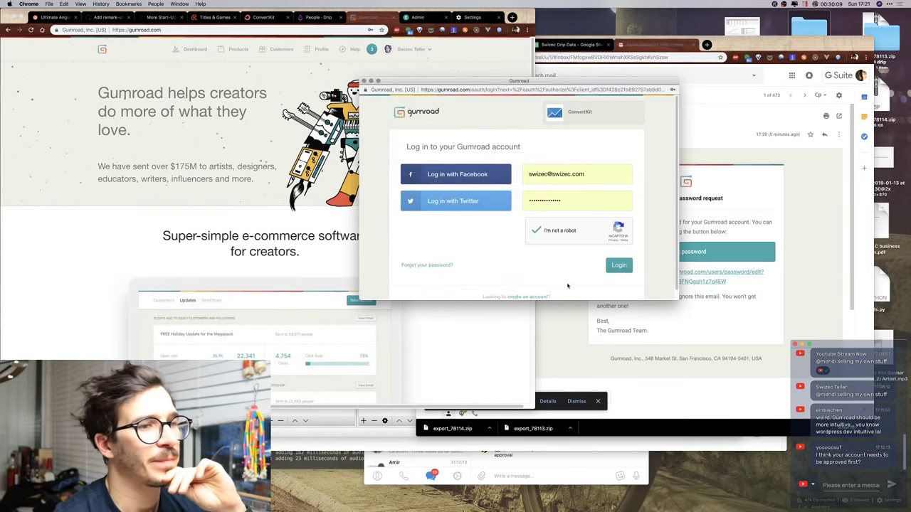
left_click(624, 268)
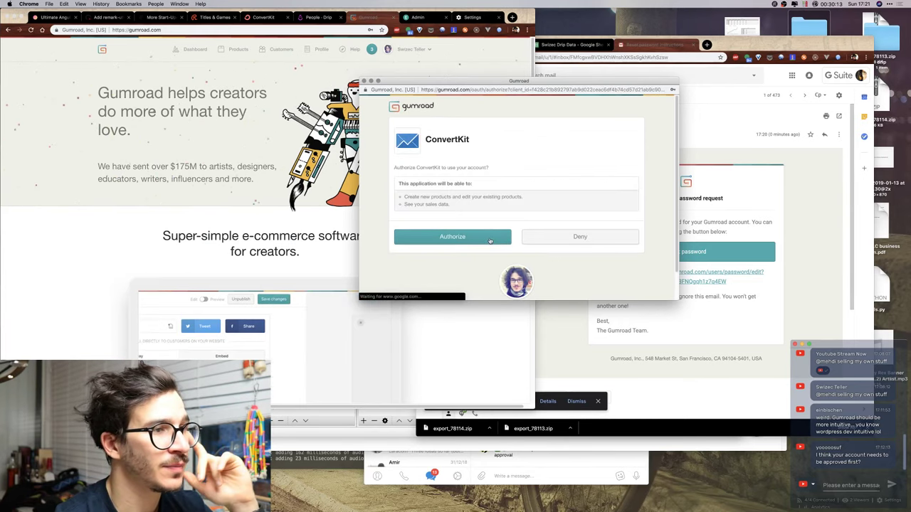
left_click(490, 242)
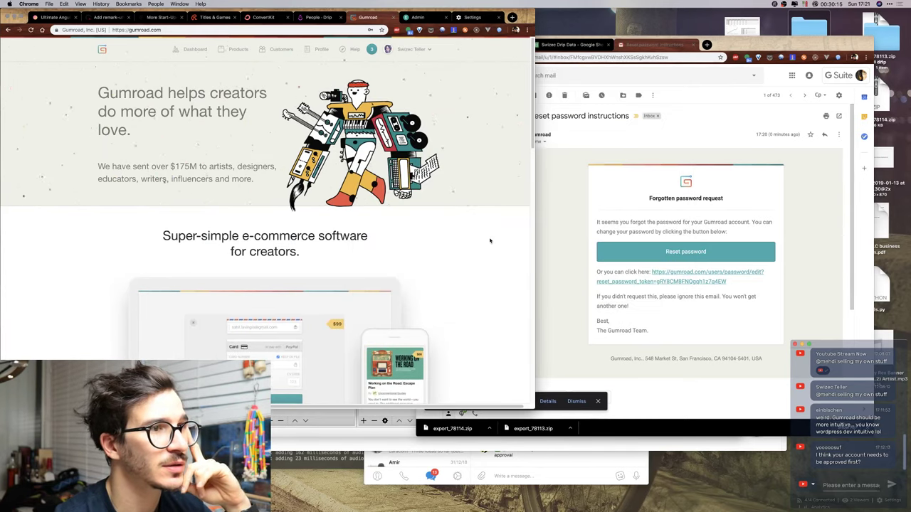
key("ctrl+Up")
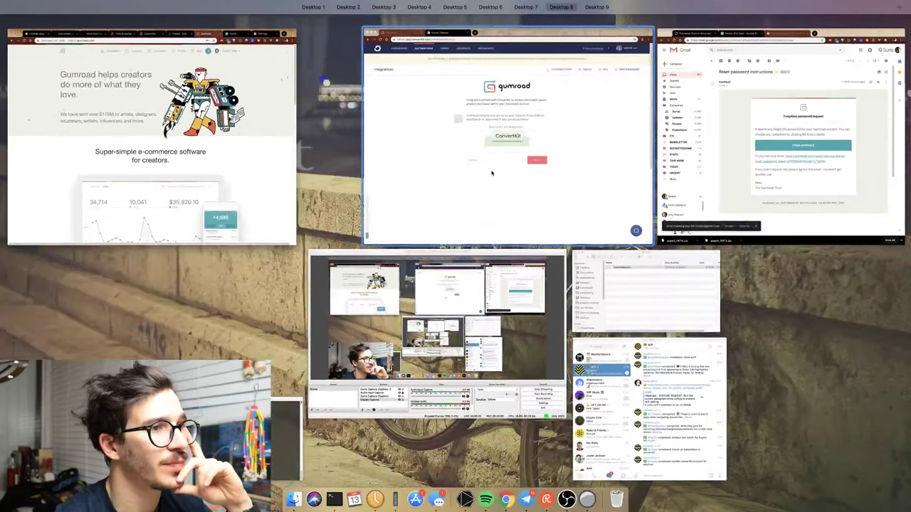
Import all previous Gumroad buyers as subscribers and complete the Gumroad integration wizard.
left_click(501, 219)
left_click(578, 296)
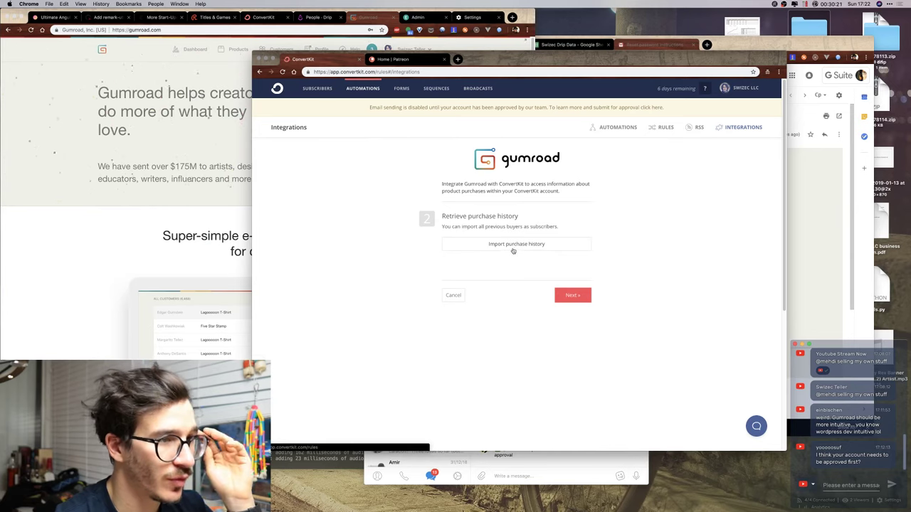
left_click(515, 245)
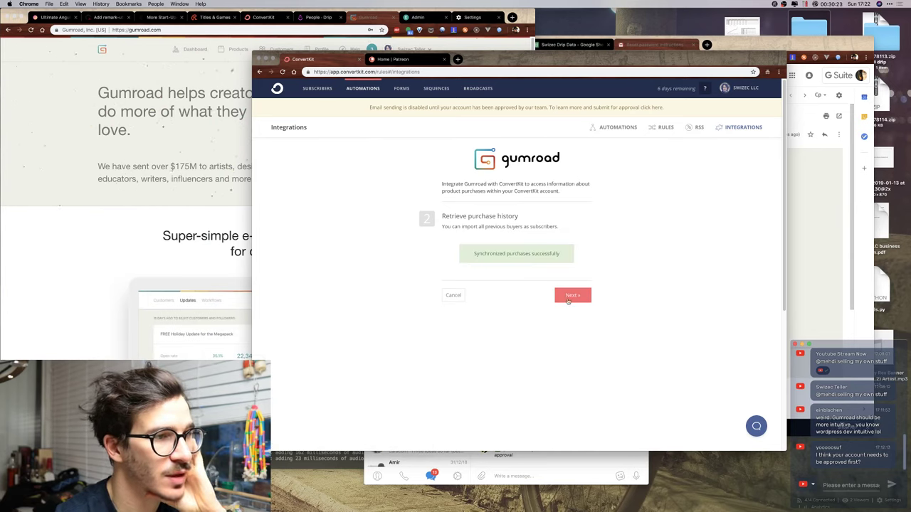
left_click(570, 294)
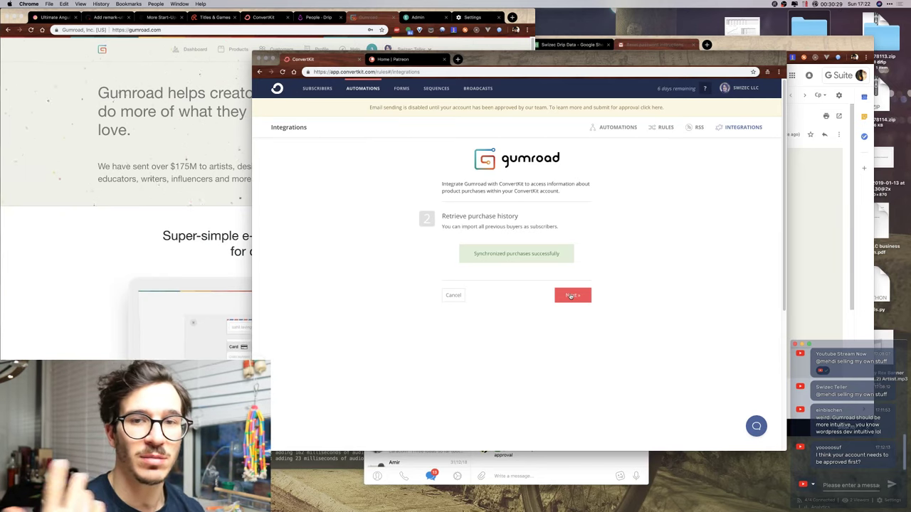
left_click(573, 295)
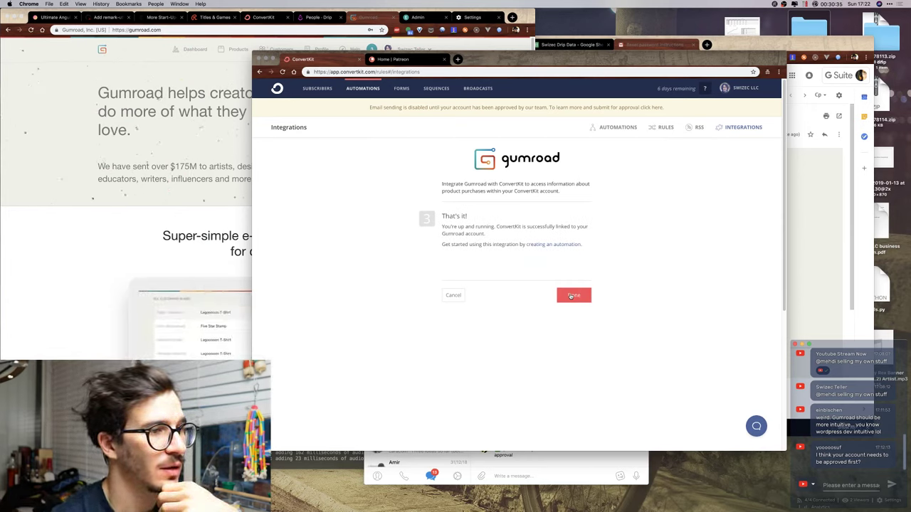
left_click(571, 296)
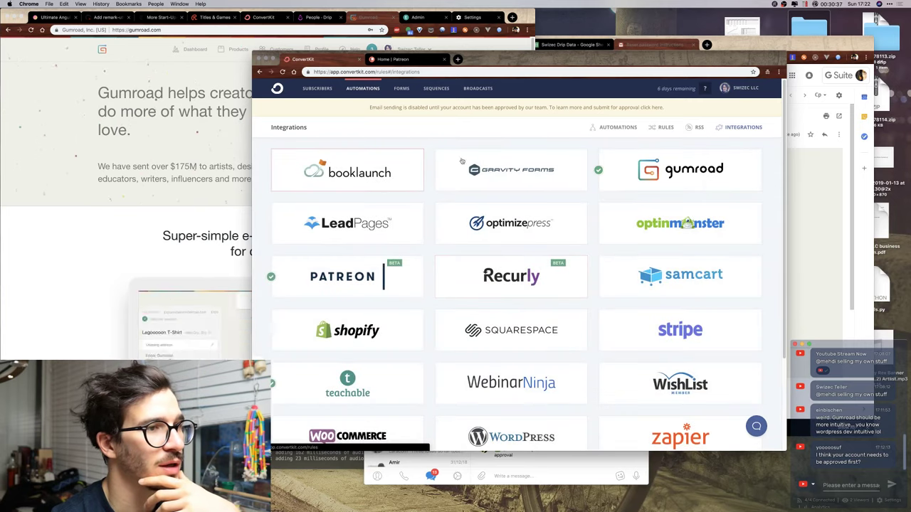
Review the 10,079-subscriber overview and the $5 React + D3v4 product's buyers, then return to Drip.
left_click(317, 88)
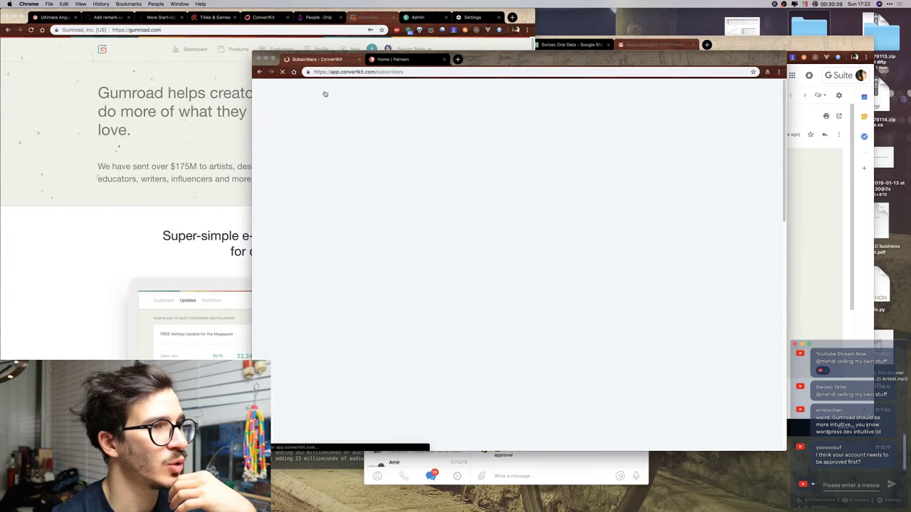
scroll(519, 230, "down", 5)
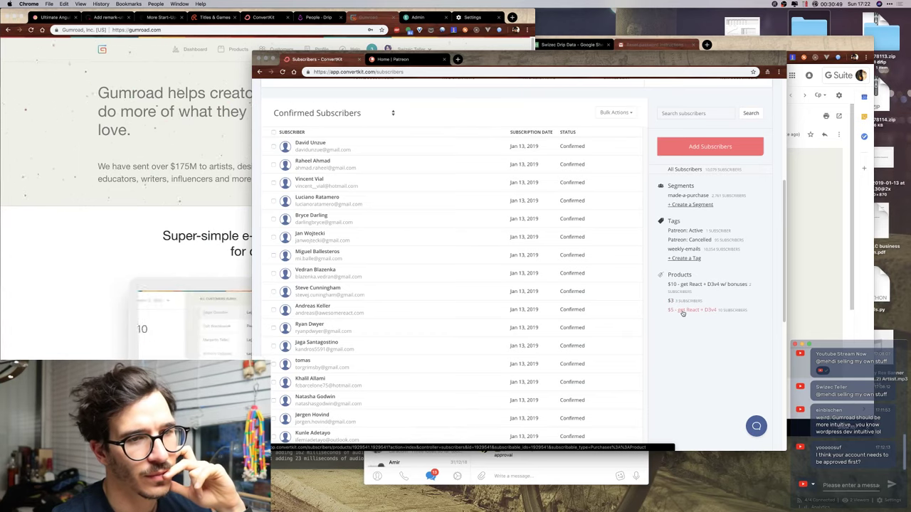
scroll(679, 277, "up", 3)
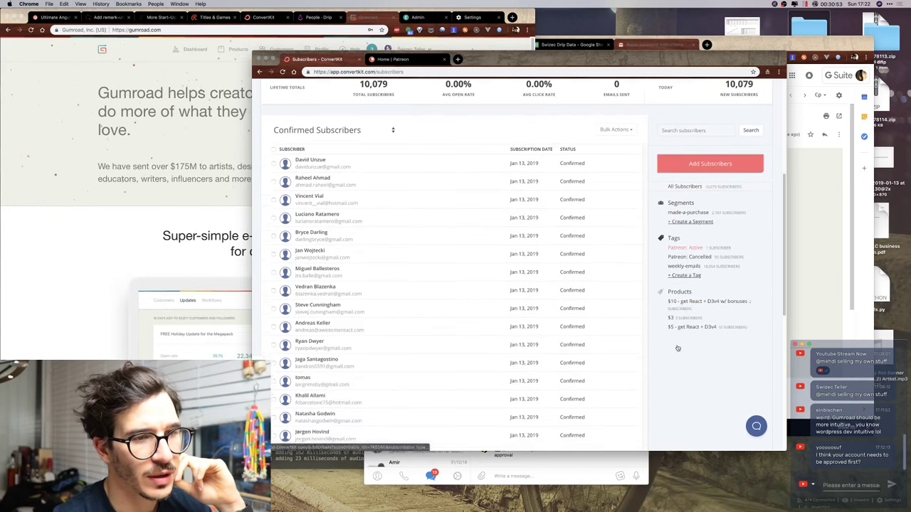
scroll(680, 349, "down", 3)
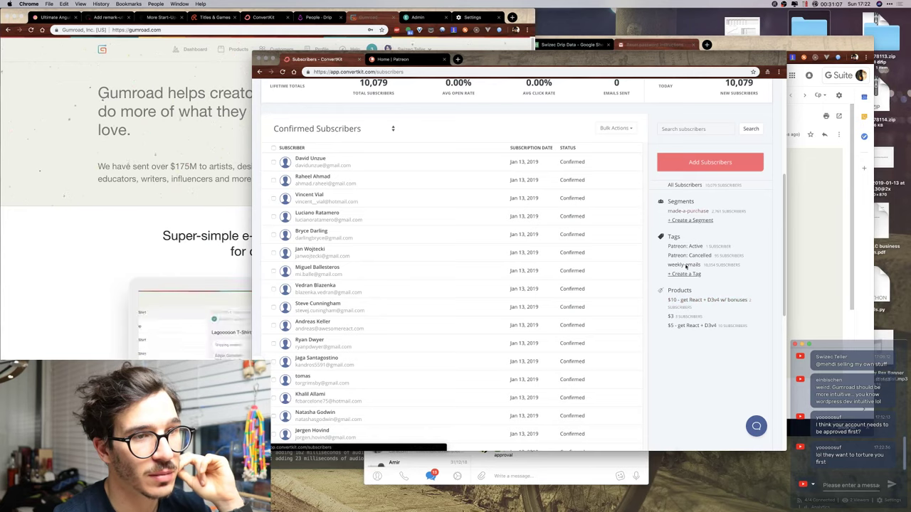
left_click(682, 327)
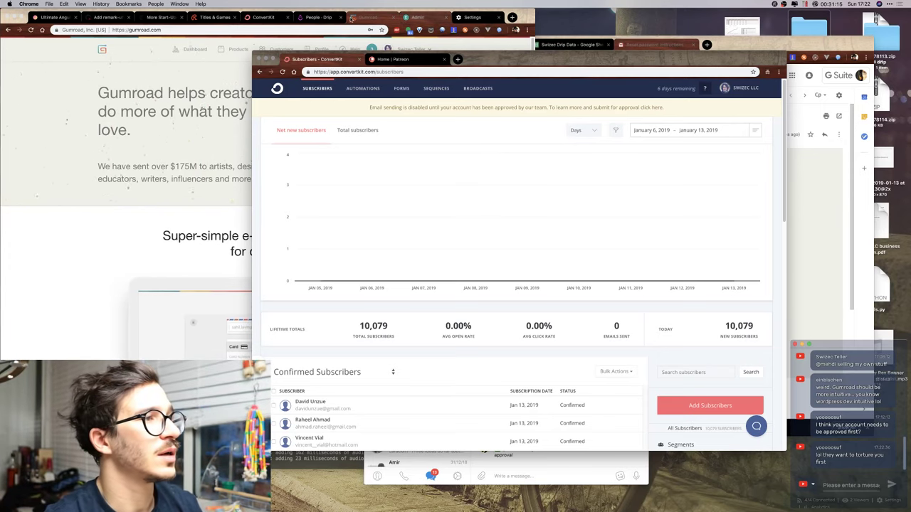
left_click(319, 17)
Open the Workflows sheet of Swizec Drip Data, then start a '/done' message in Telegram's WIP chat.
left_click(699, 56)
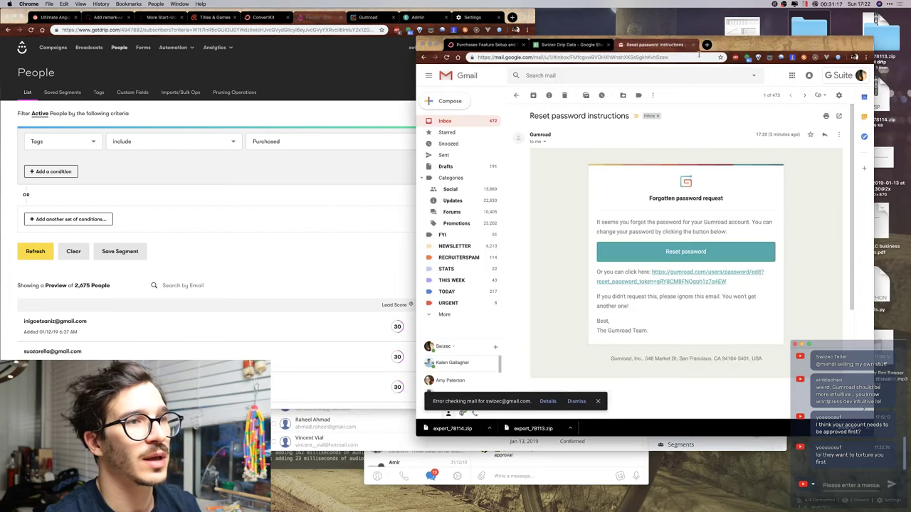
left_click(571, 45)
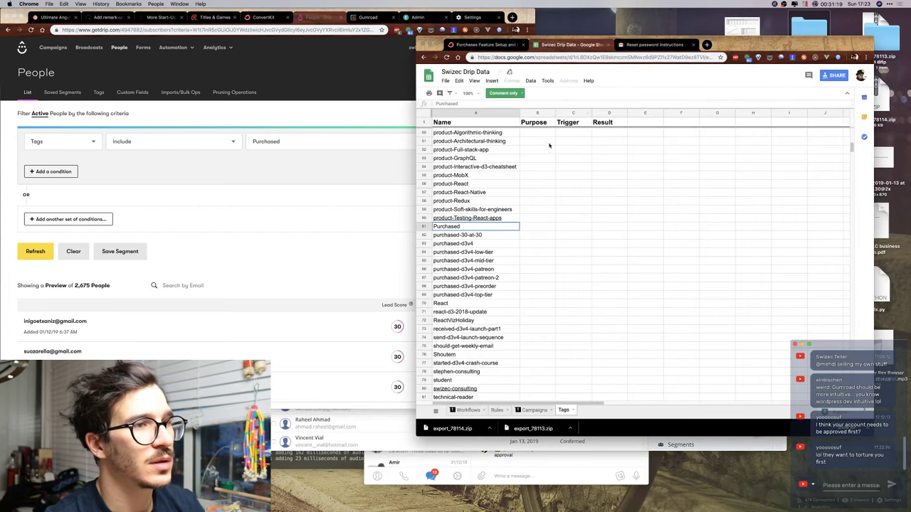
scroll(508, 172, "up", 10)
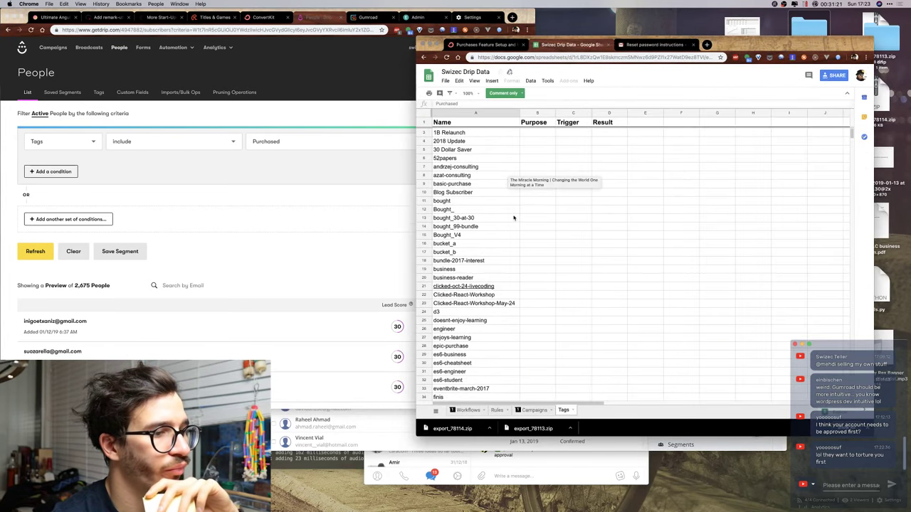
left_click(472, 411)
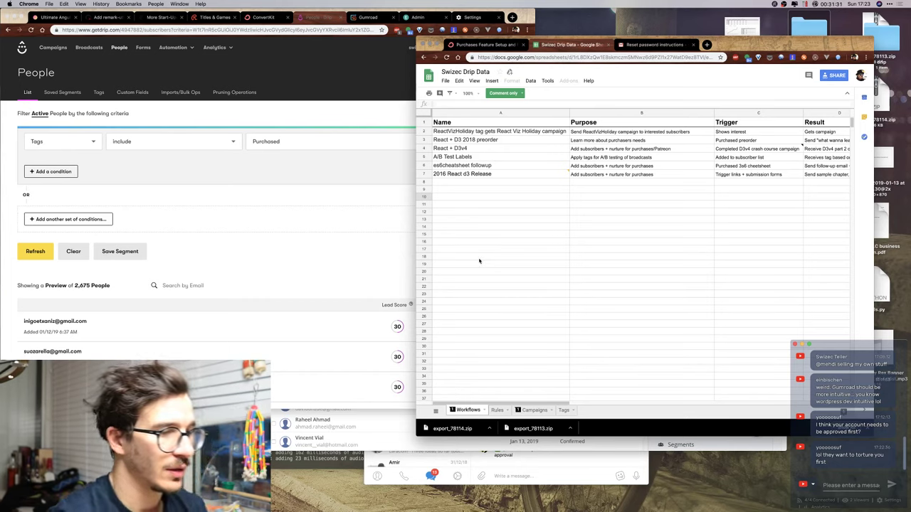
left_click(513, 475)
type("/done")
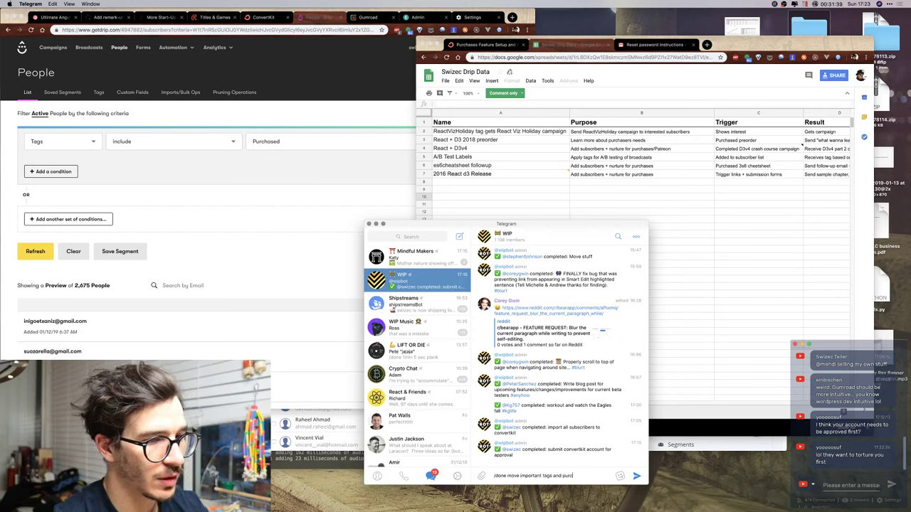
Post '/done move important tags and purchase platform integrations to convertkit' and open the Purchases FAQ article.
type("move important tags and purchase platform integrations to conver")
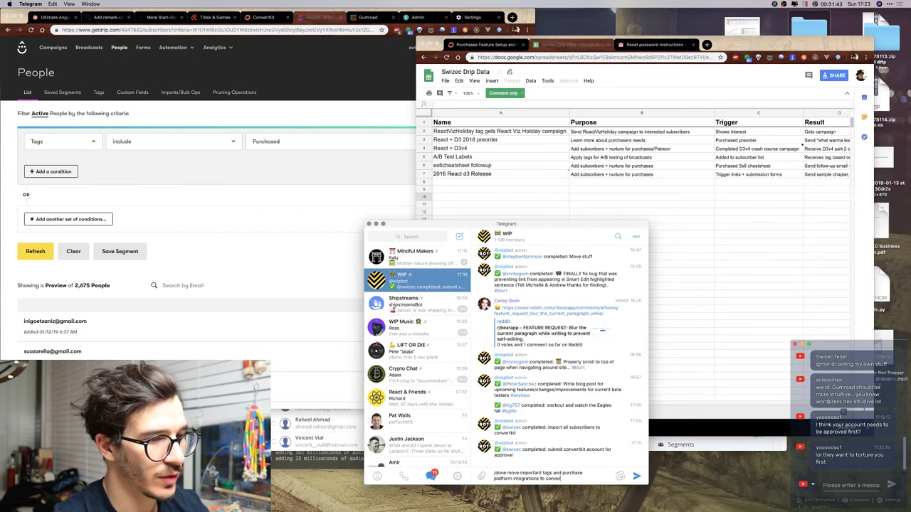
type("tkit")
key("Return")
left_click(452, 41)
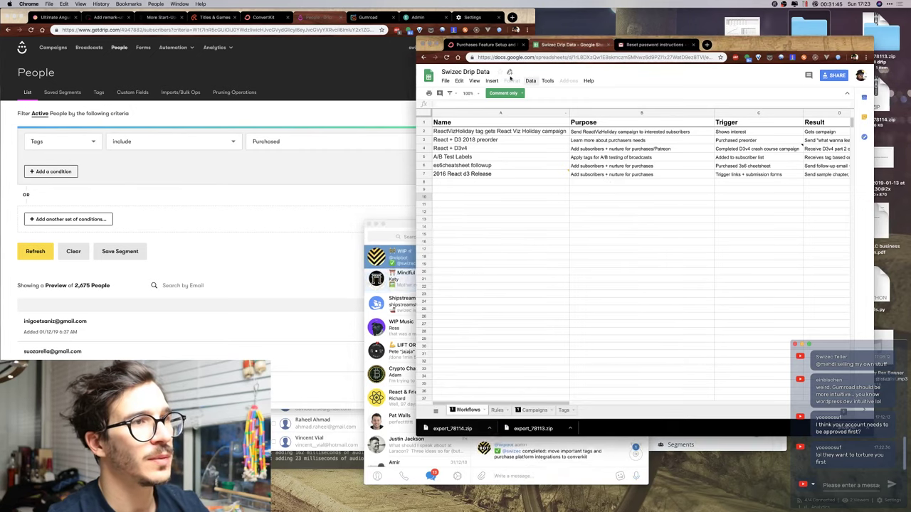
left_click(453, 43)
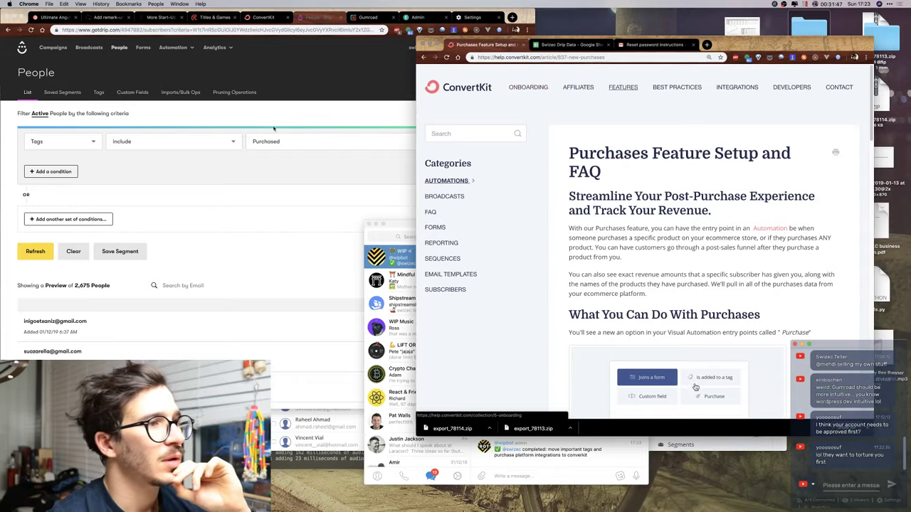
Minimize the recording software window and return to the ConvertKit subscribers window.
key("ctrl+Up")
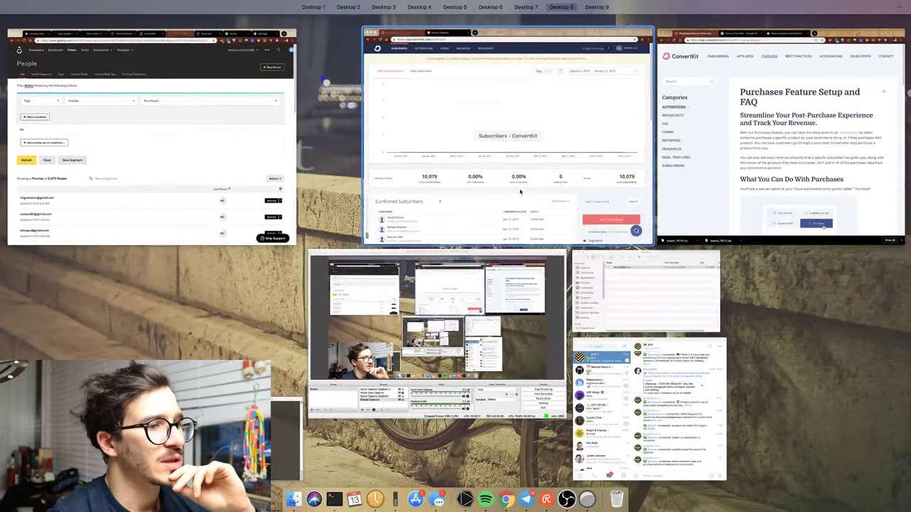
left_click(425, 324)
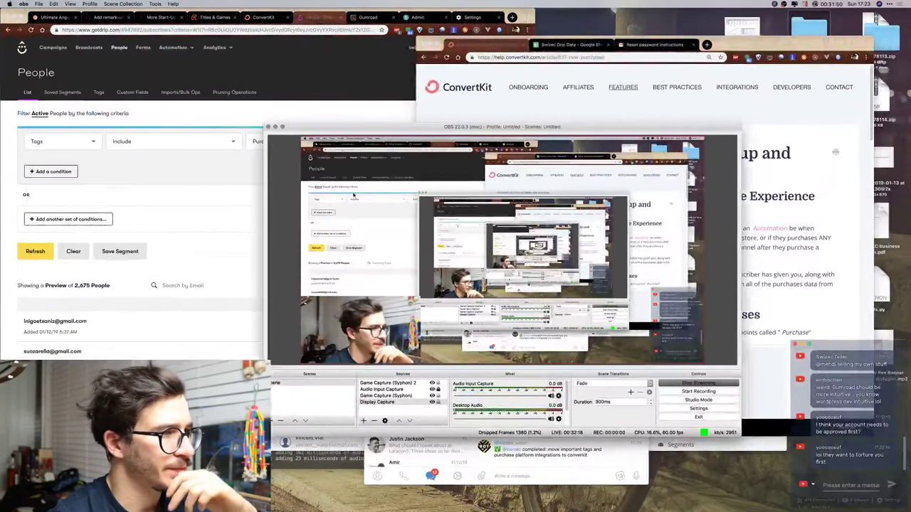
left_click(275, 128)
key("ctrl+Up")
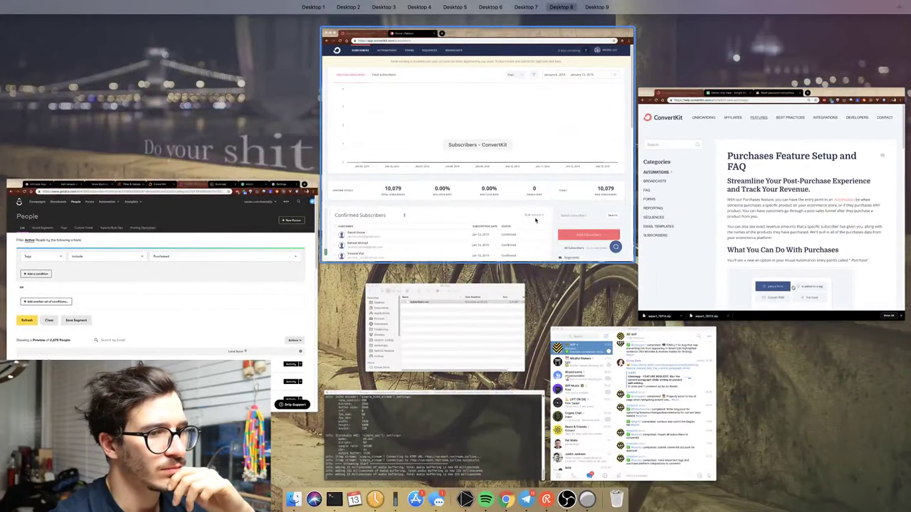
left_click(536, 220)
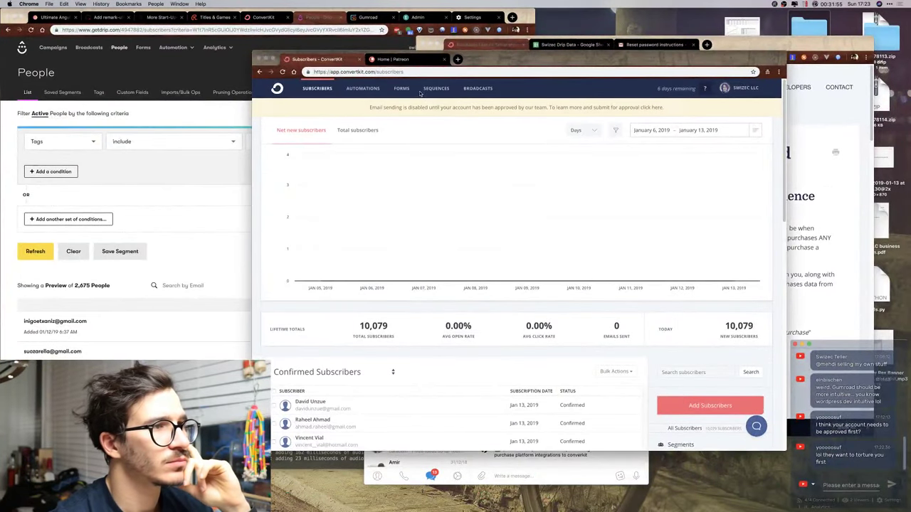
Reload ConvertKit's subscribers page to see 10,083 total and close the Patreon tab.
left_click_drag(483, 40, 481, 44)
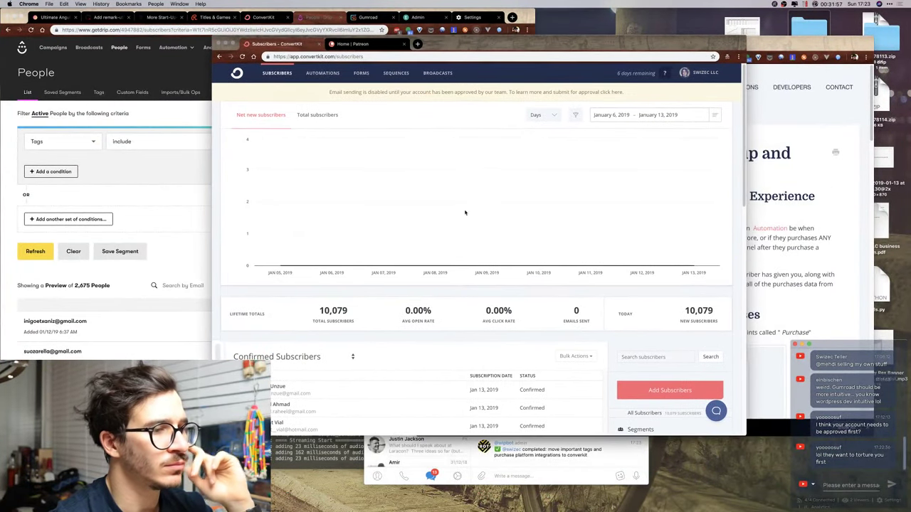
left_click(243, 60)
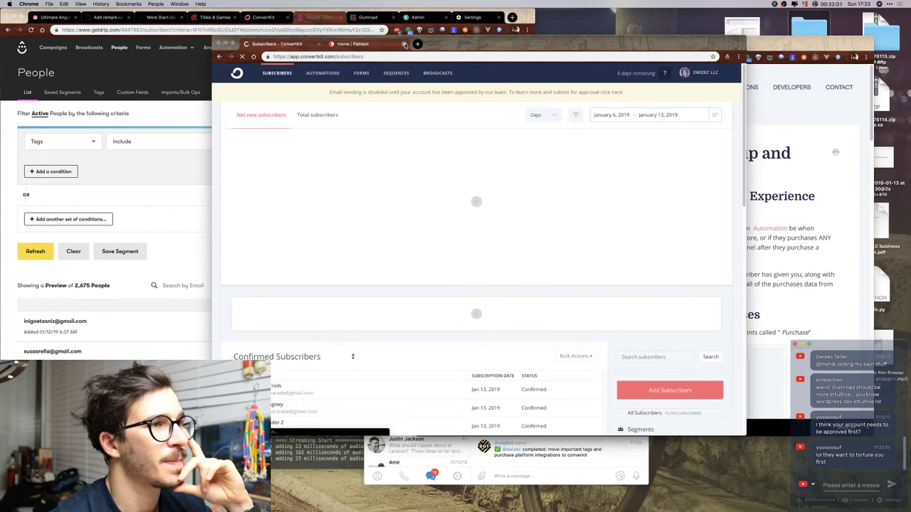
left_click(404, 44)
scroll(421, 164, "down", 2)
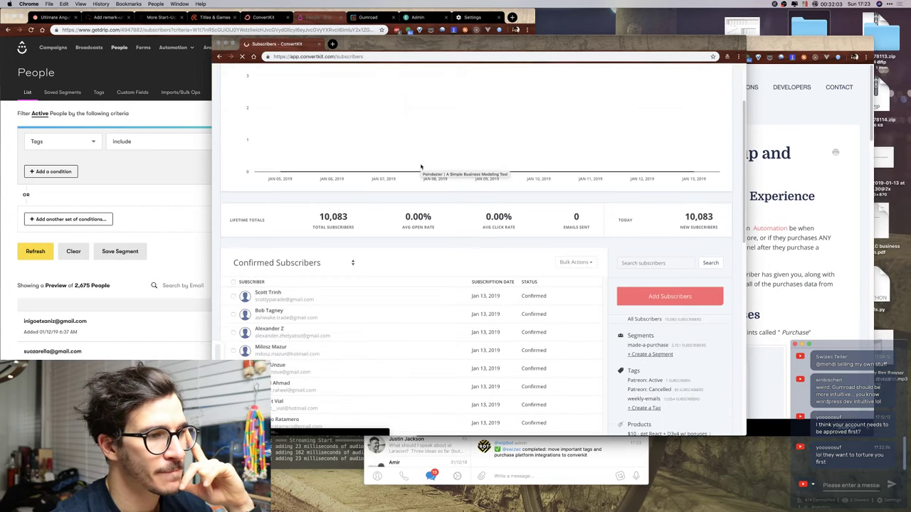
scroll(421, 167, "down", 5)
scroll(421, 167, "up", 2)
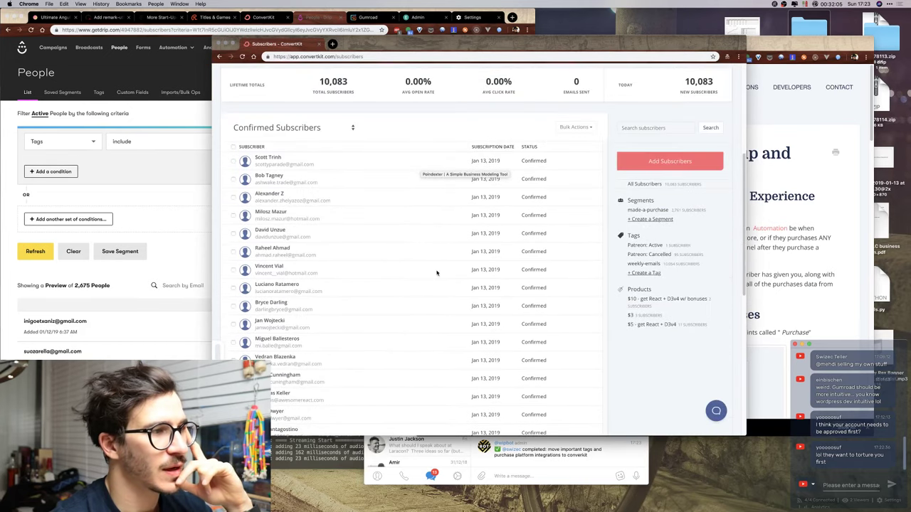
scroll(437, 273, "up", 5)
Glance at the Purchases help article and reset-password email, then return to ConvertKit subscribers.
key("super+grave")
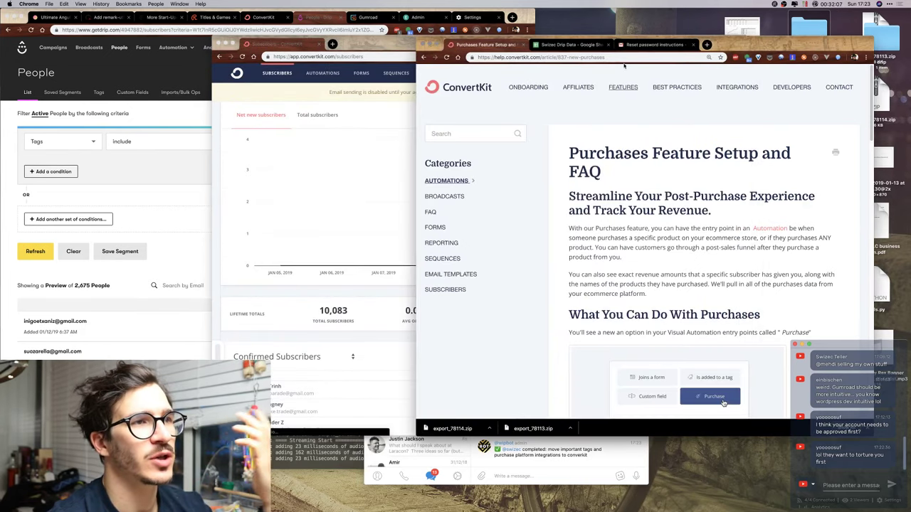
left_click(649, 45)
left_click(297, 162)
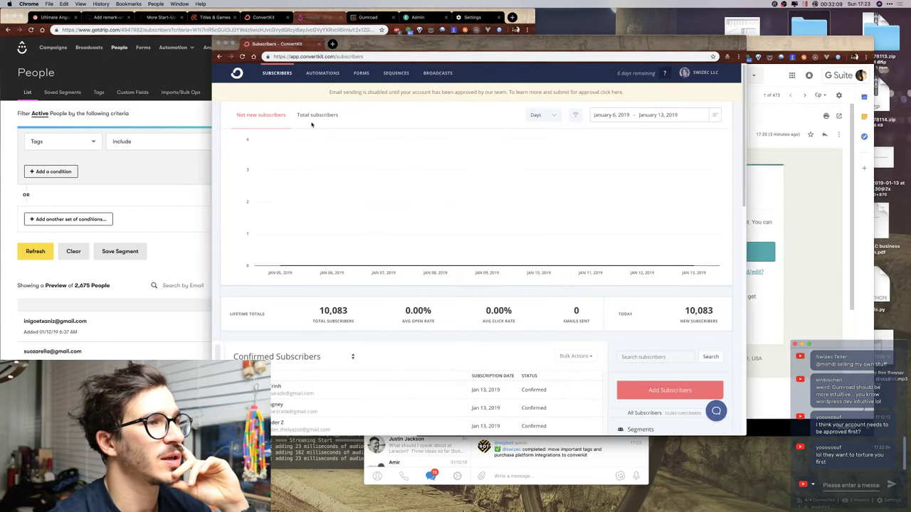
Return Gmail to the inbox, close its tab, and bring Drip's Broadcasts list forward.
left_click(840, 137)
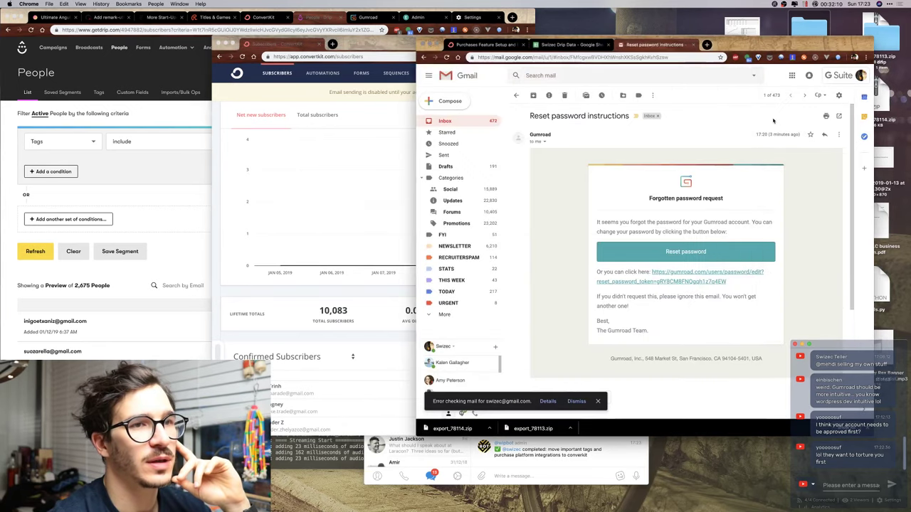
left_click(469, 123)
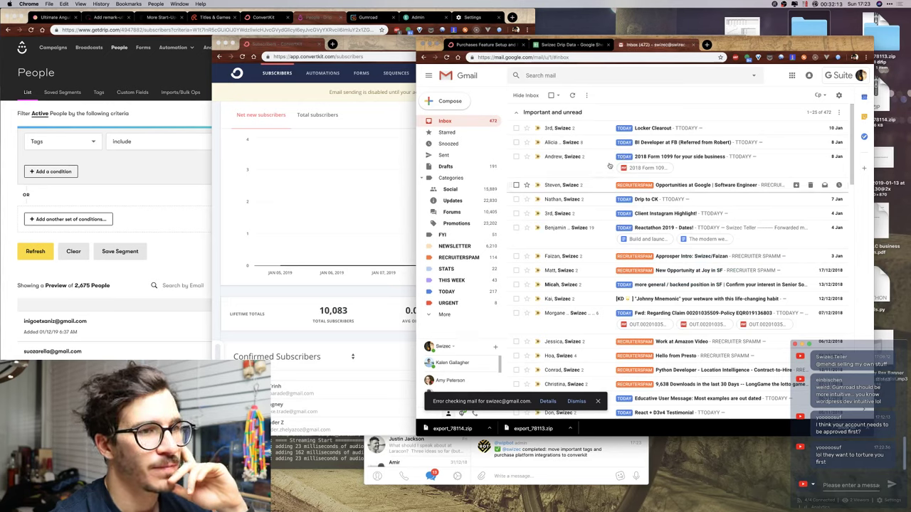
scroll(612, 157, "down", 10)
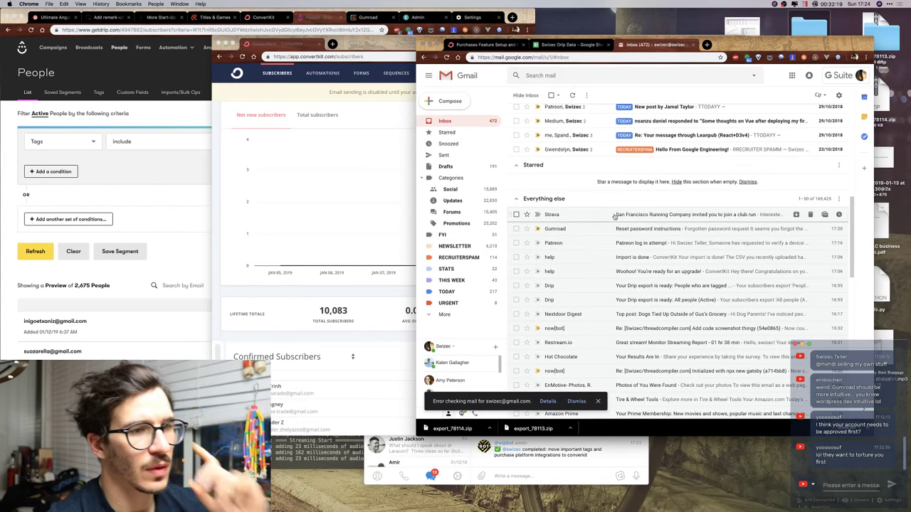
key("super+w")
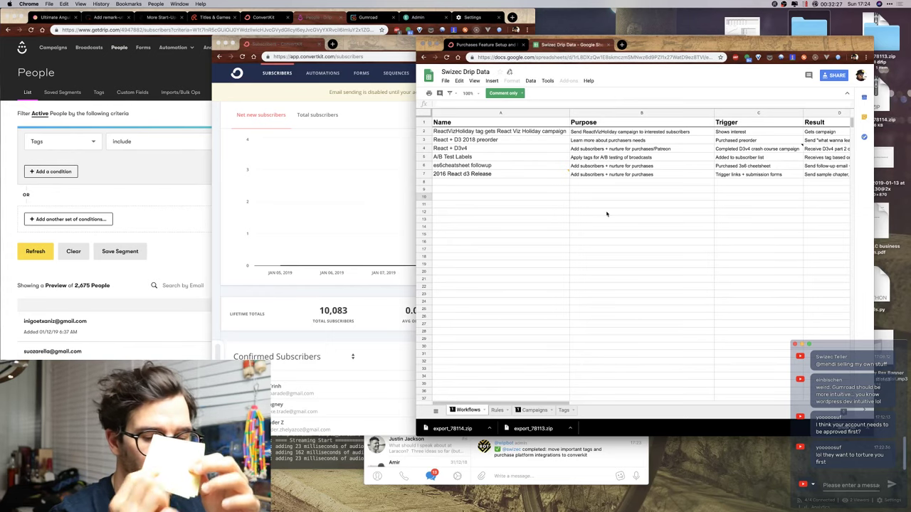
left_click(357, 204)
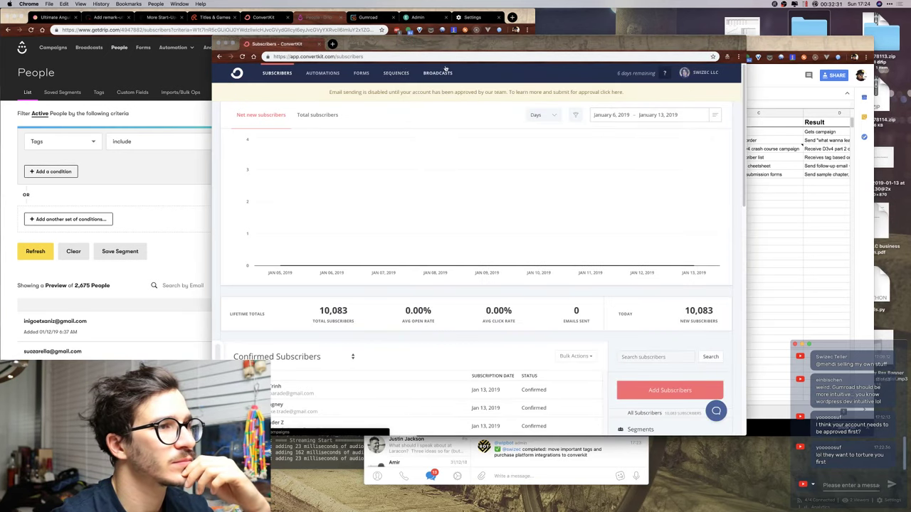
left_click(309, 19)
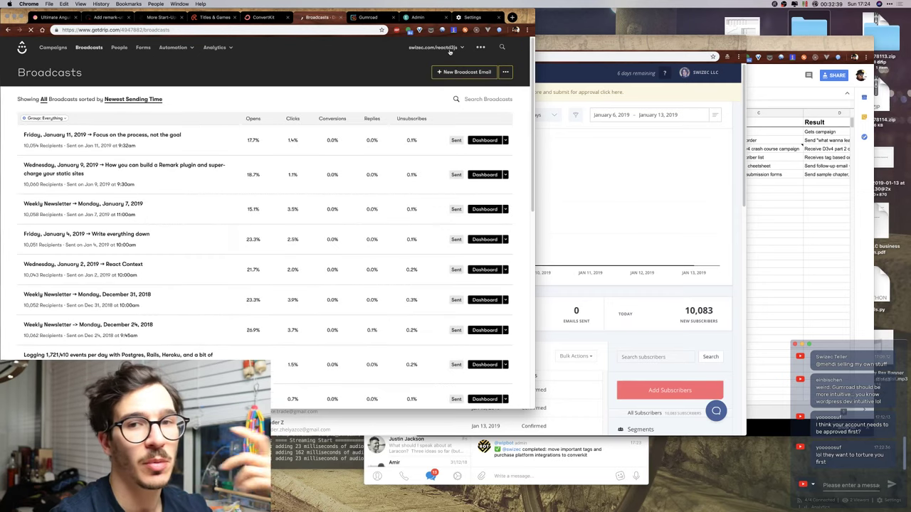
Open Drip's Email Setup settings to view the default From name, e-mail and postal address.
left_click(454, 48)
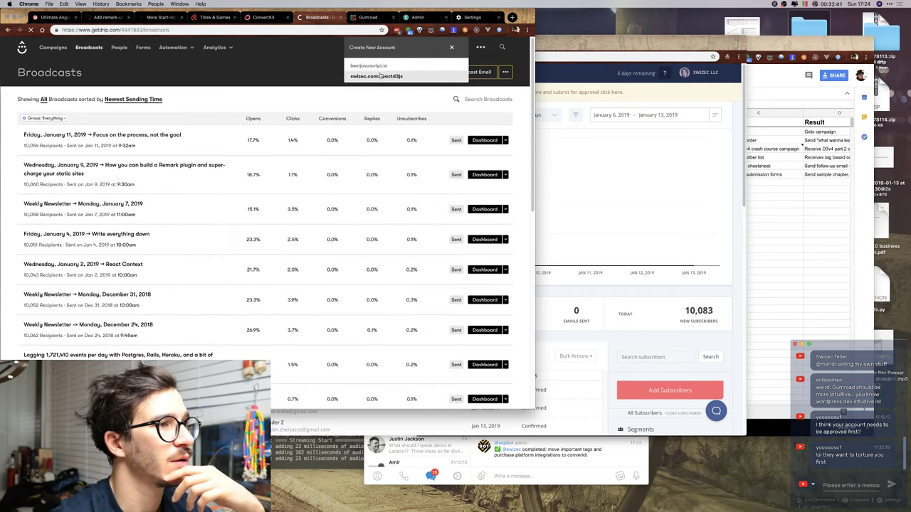
left_click(508, 54)
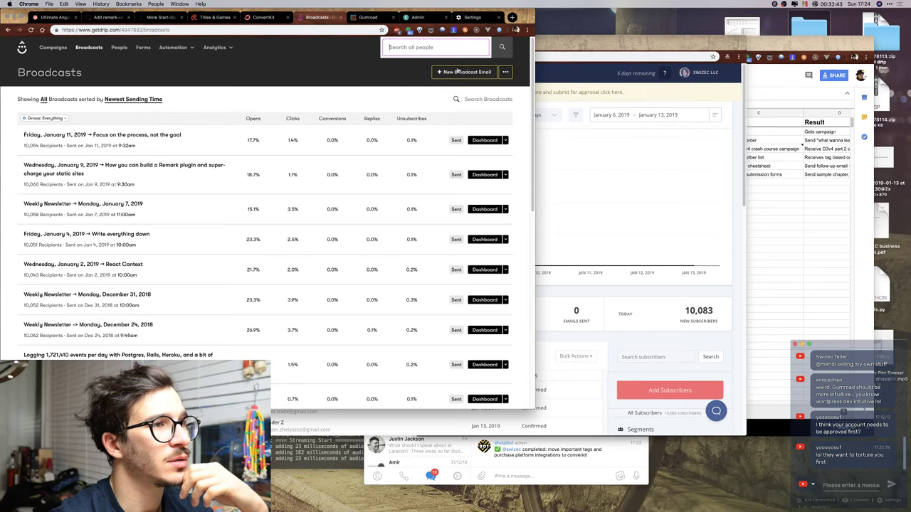
left_click(501, 48)
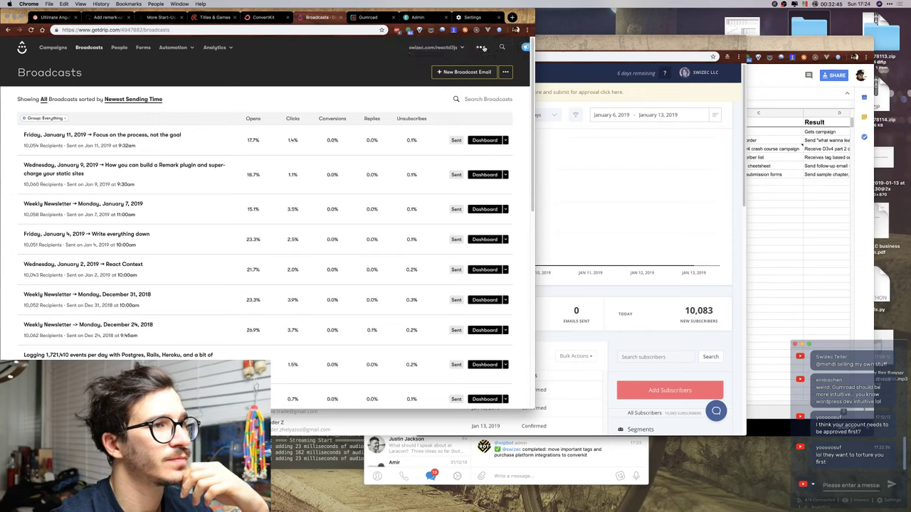
left_click(482, 48)
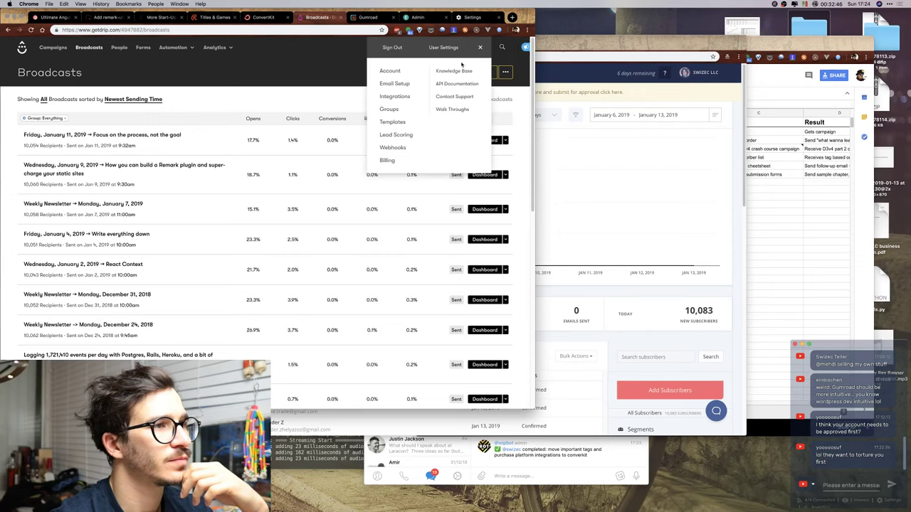
left_click(395, 84)
key("super+grave")
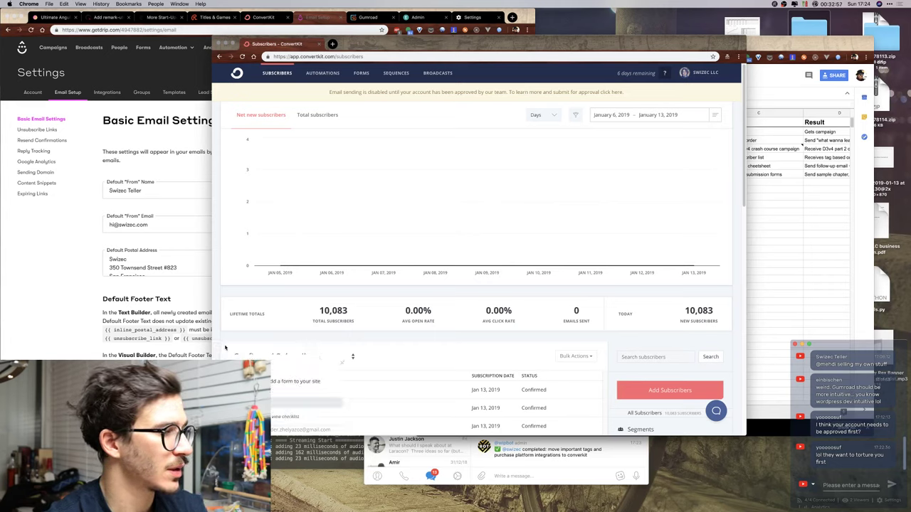
Dismiss the checklist popup and open ConvertKit's Email account settings.
left_click(340, 364)
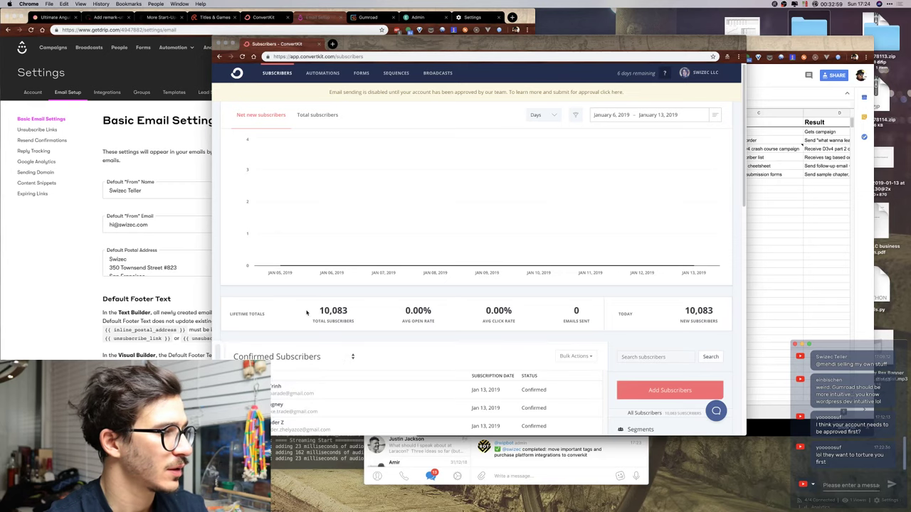
left_click(694, 75)
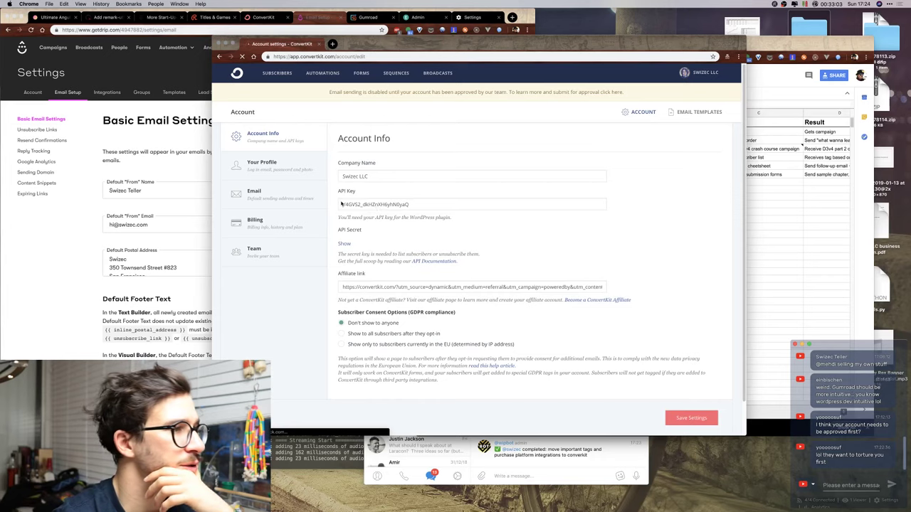
left_click(264, 190)
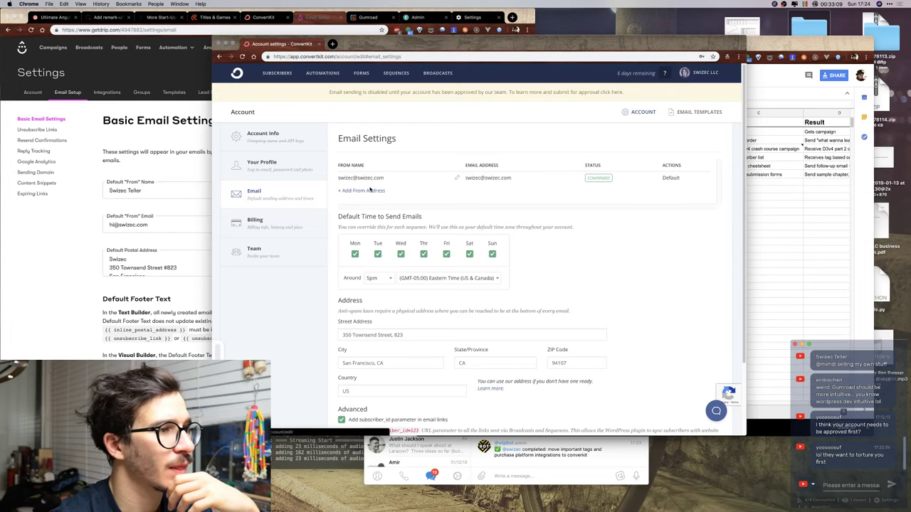
Add a second From address with the owner's name and e-mail, leaving it pending confirmation.
left_click(361, 192)
left_click(438, 119)
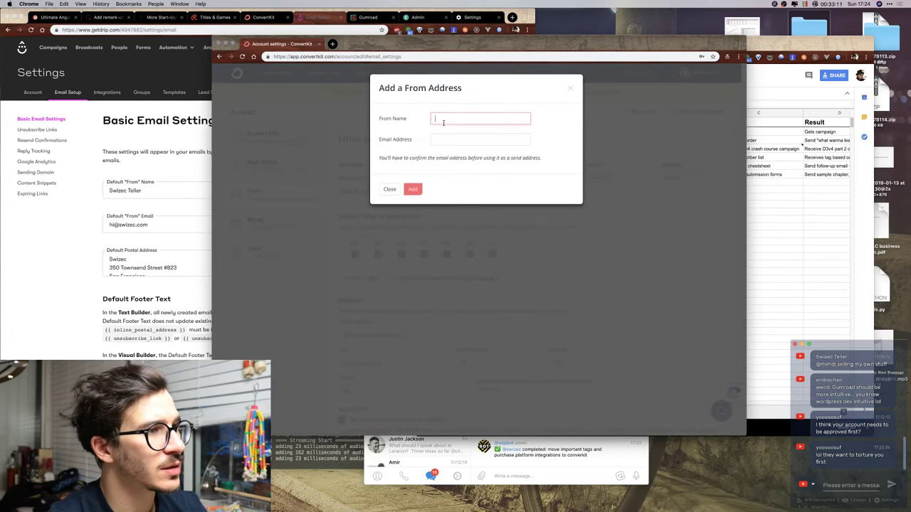
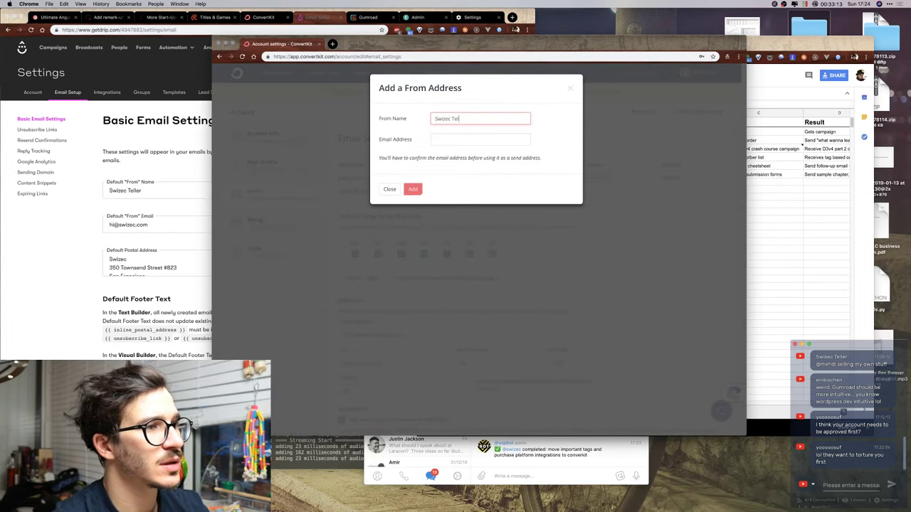
key("Tab")
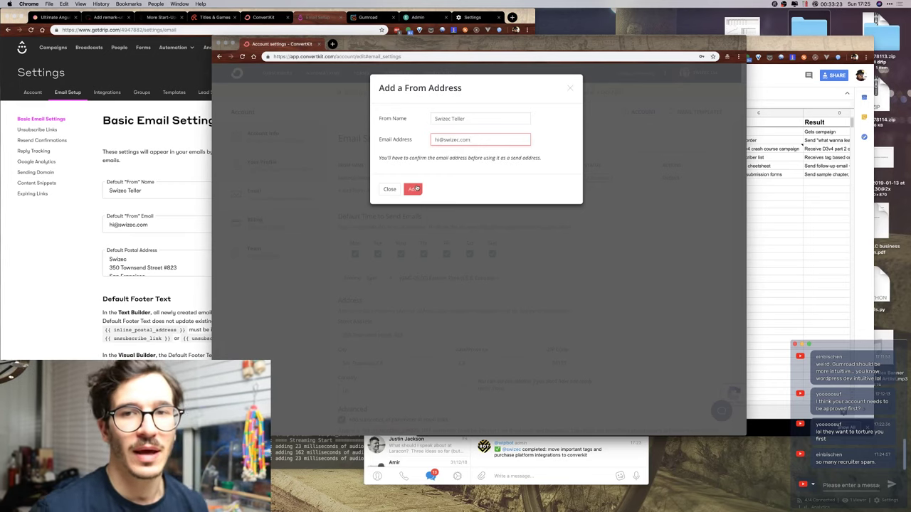
left_click(417, 188)
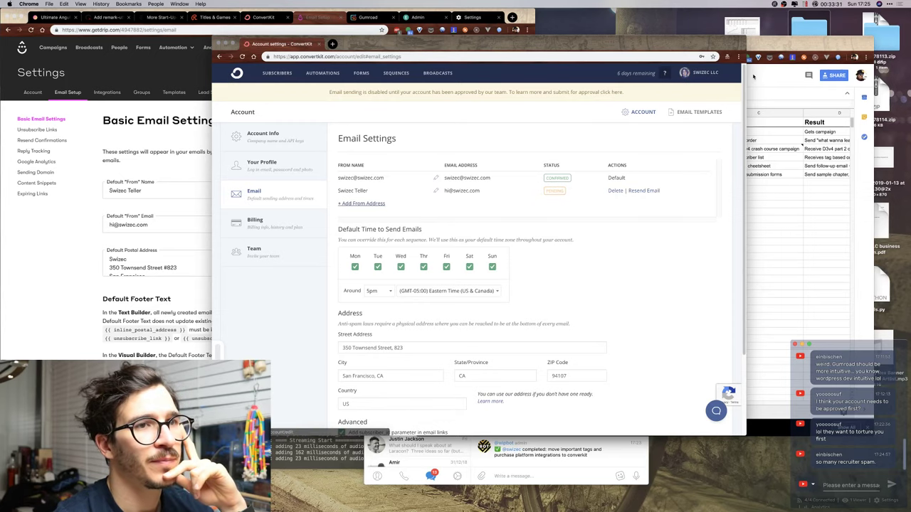
key("super+grave")
key("super+t")
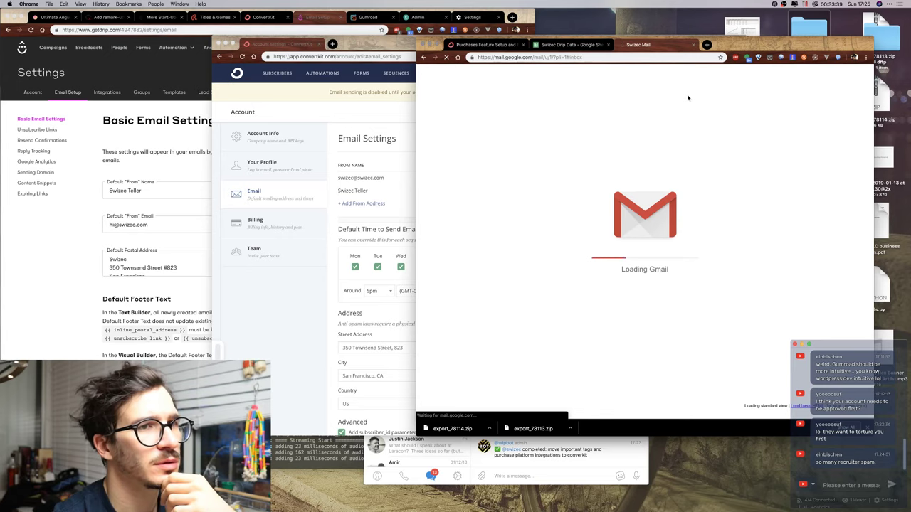
Switch Gmail to the new sender address's mailbox and show its Updates category.
left_click(861, 75)
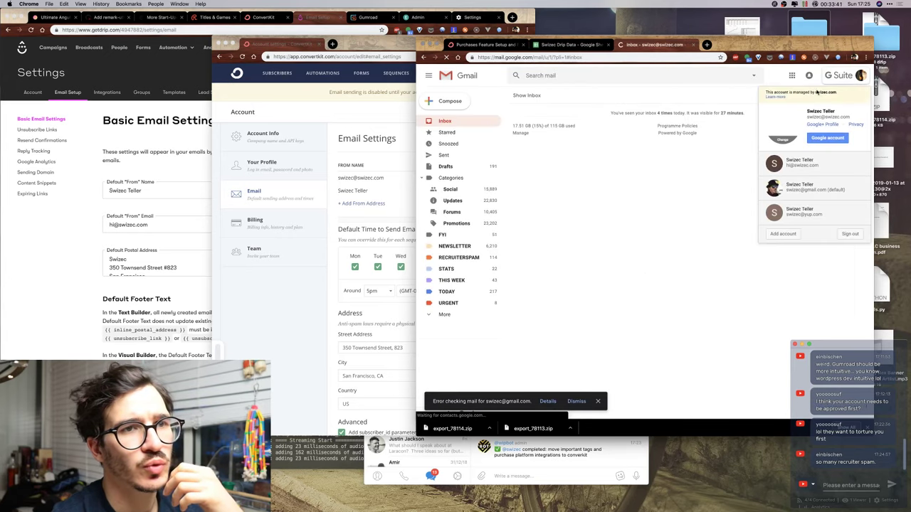
left_click(805, 170)
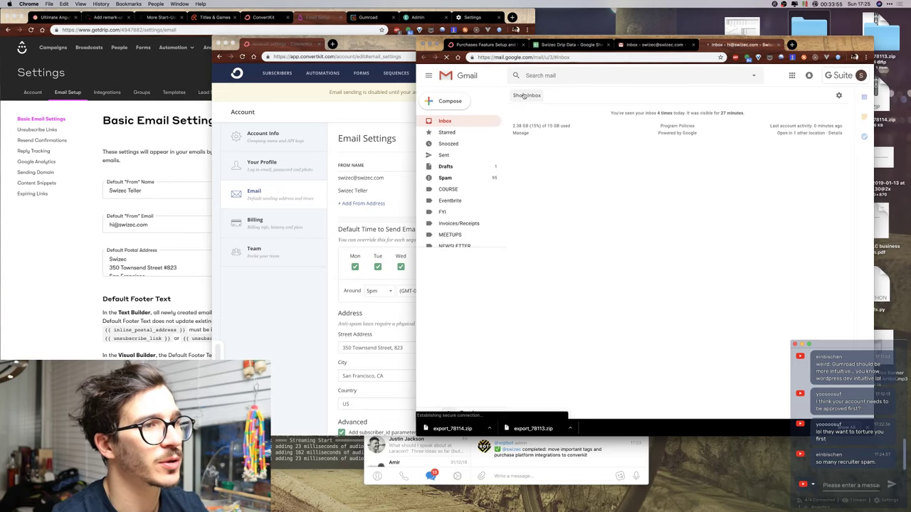
left_click(525, 95)
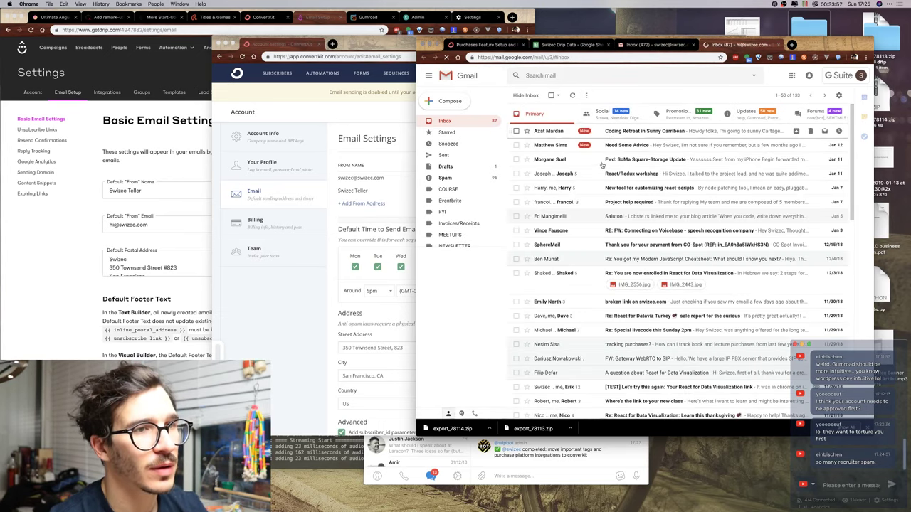
scroll(594, 225, "down", 5)
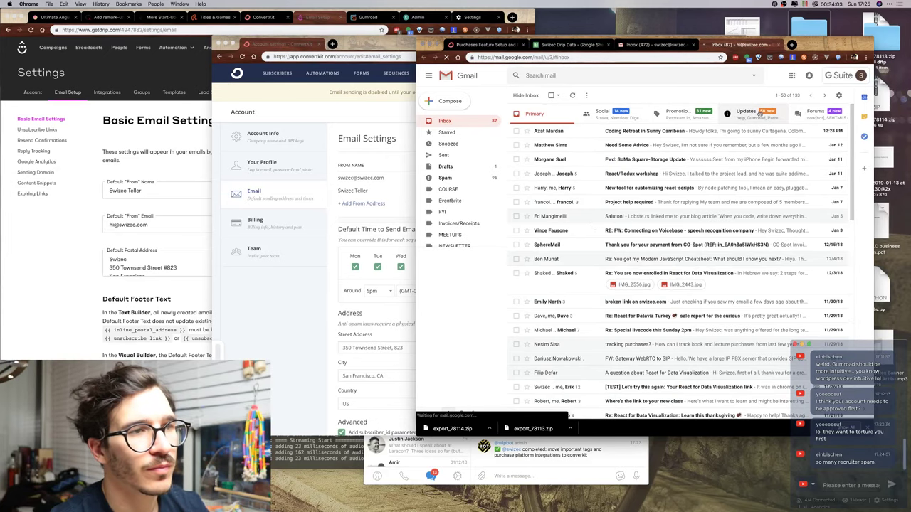
left_click(759, 114)
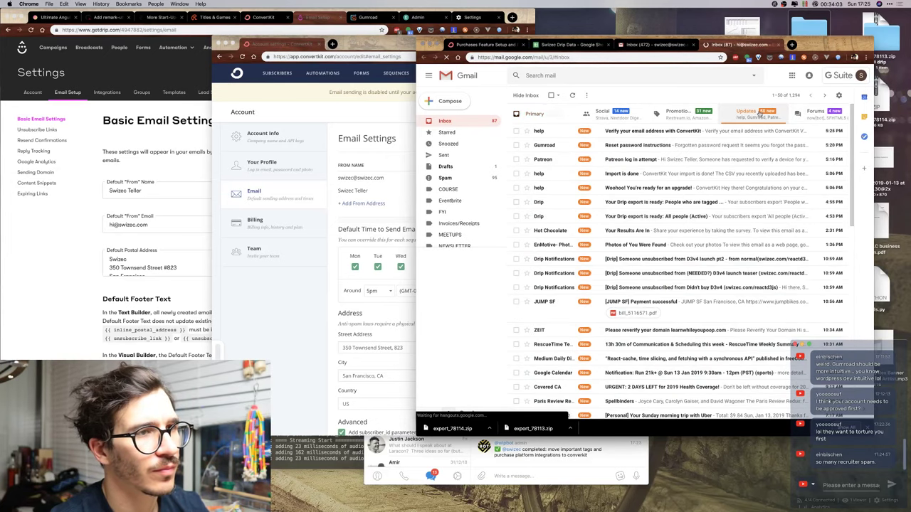
Open the ConvertKit verification email and open its VERIFY YOUR EMAIL link in a new tab.
left_click(652, 134)
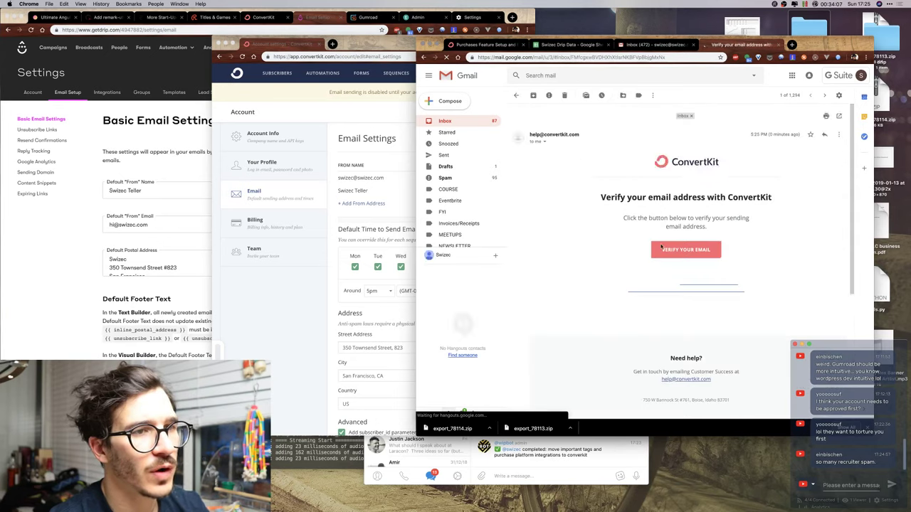
right_click(691, 253)
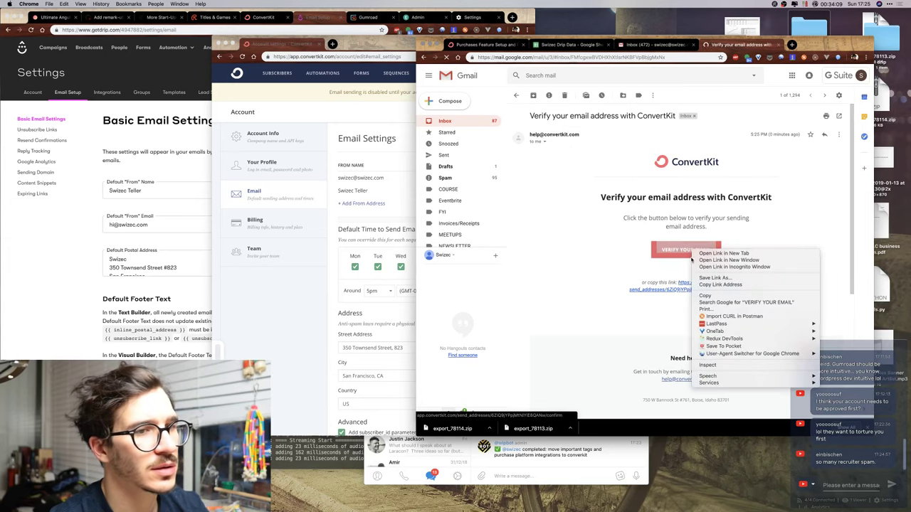
left_click(719, 294)
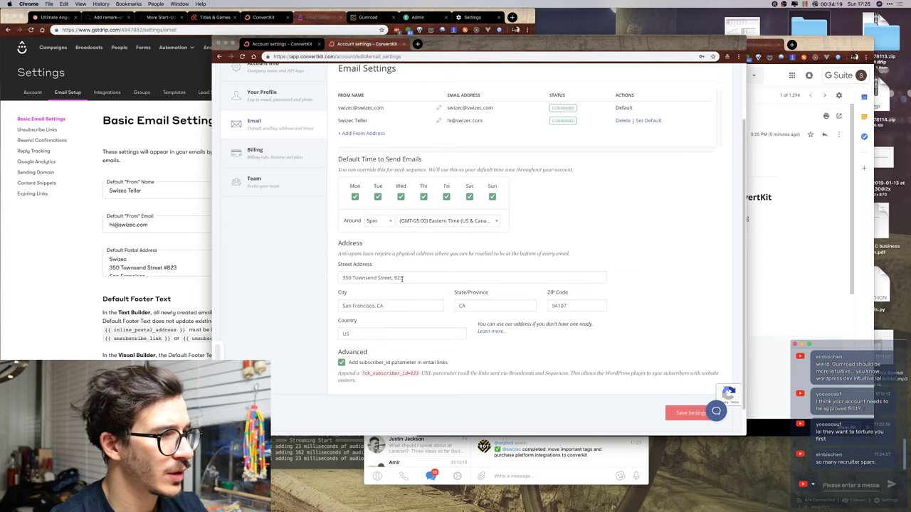
Go to ConvertKit's email templates and open the Modern template for editing.
scroll(285, 185, "up", 2)
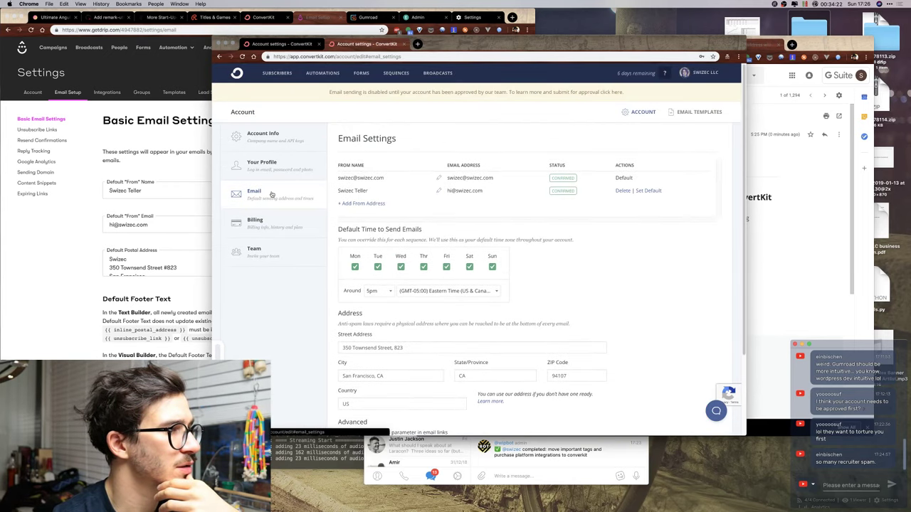
left_click(695, 112)
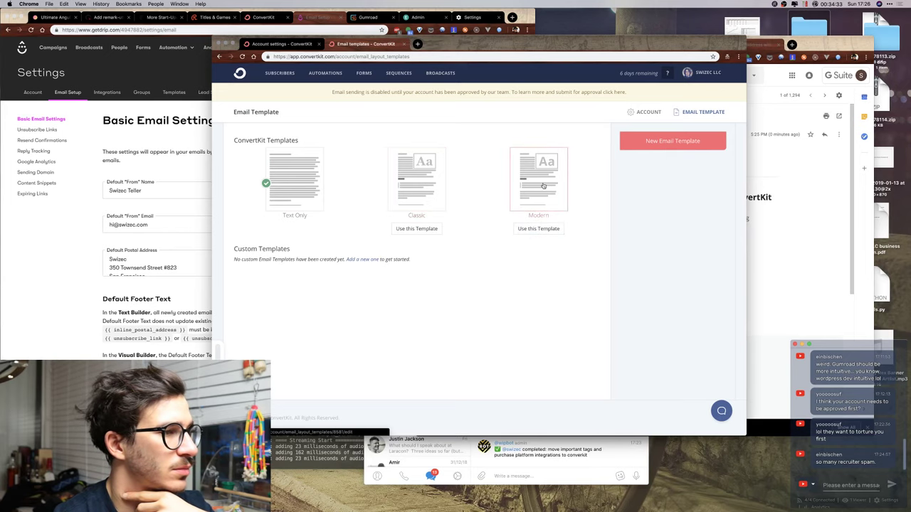
left_click(543, 186)
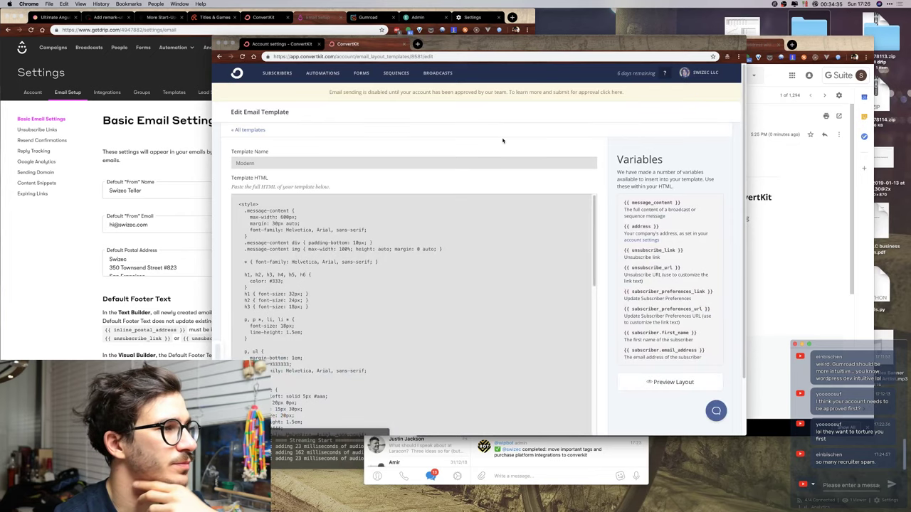
Preview the Modern template's layout, review the sample email, and close the preview.
scroll(609, 195, "down", 2)
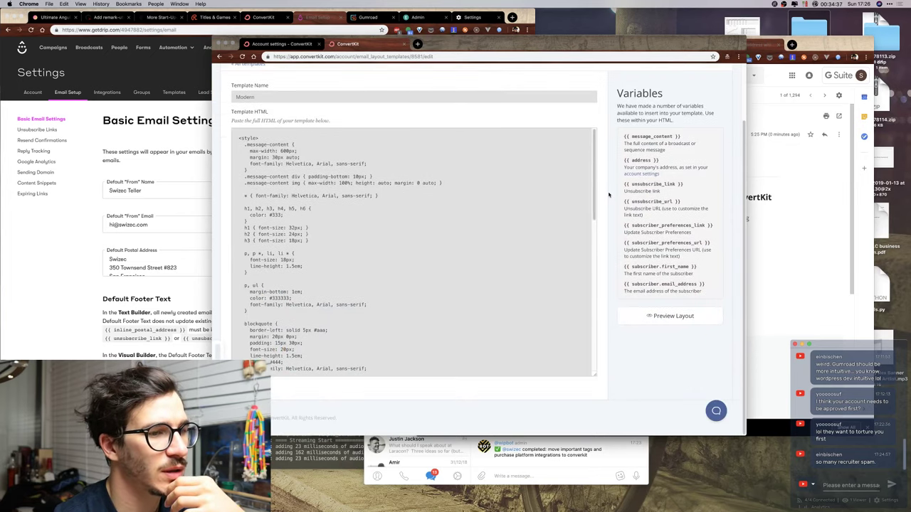
scroll(594, 188, "down", 5)
scroll(595, 188, "up", 4)
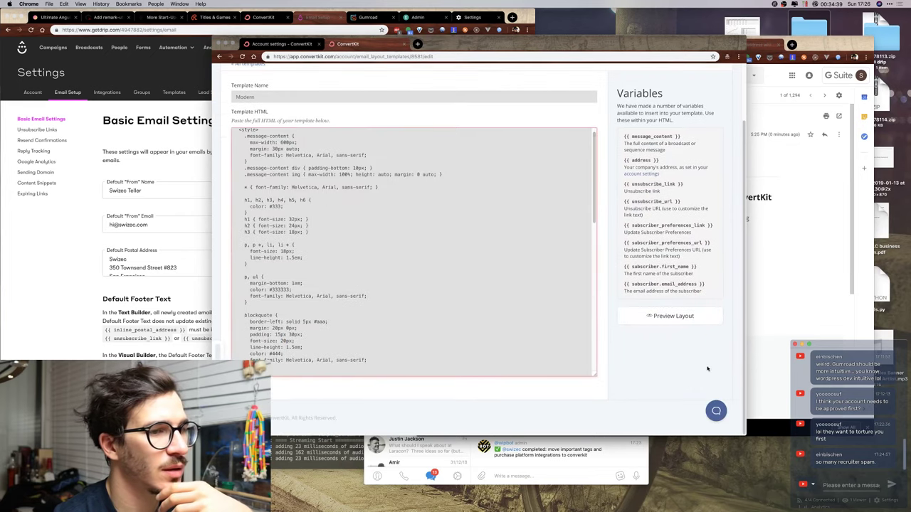
left_click(674, 316)
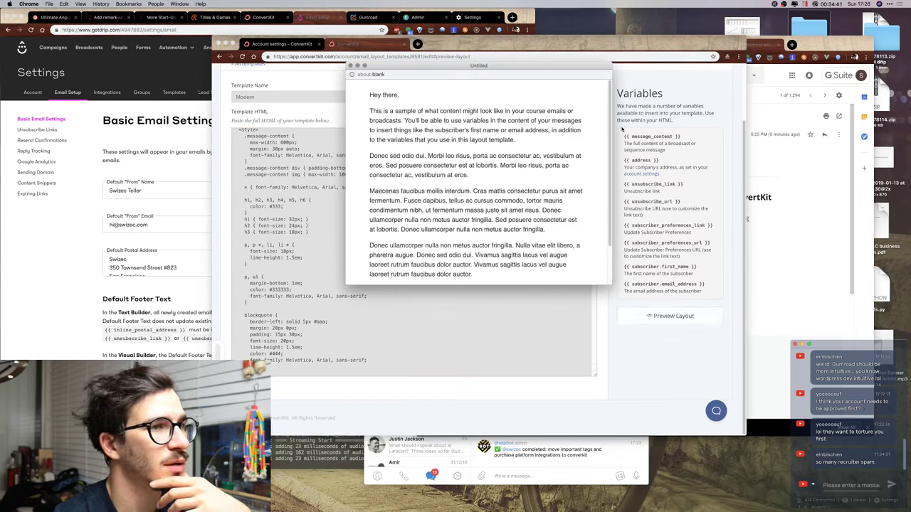
scroll(605, 223, "down", 3)
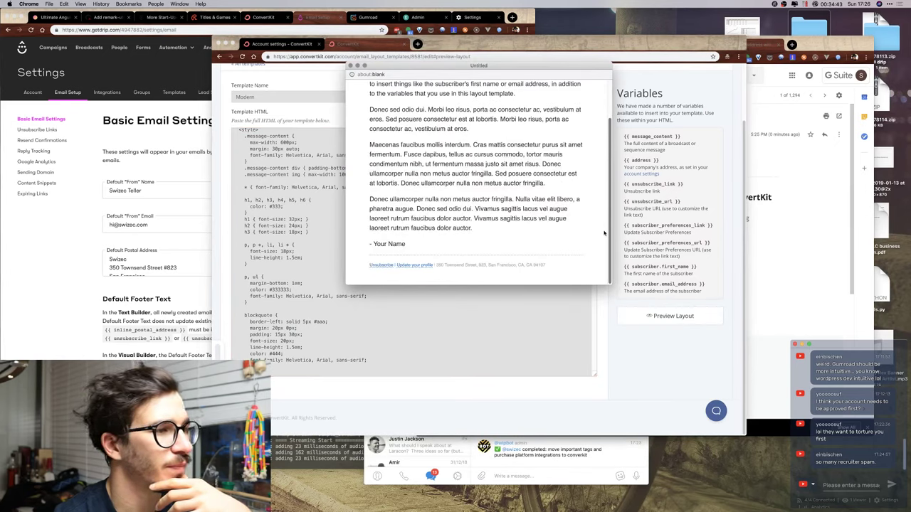
scroll(604, 86, "up", 3)
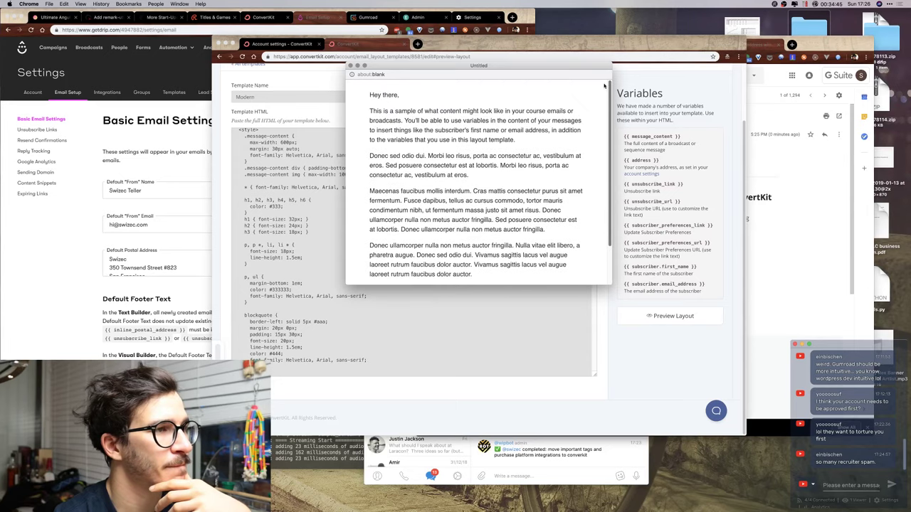
left_click(350, 67)
scroll(222, 134, "up", 2)
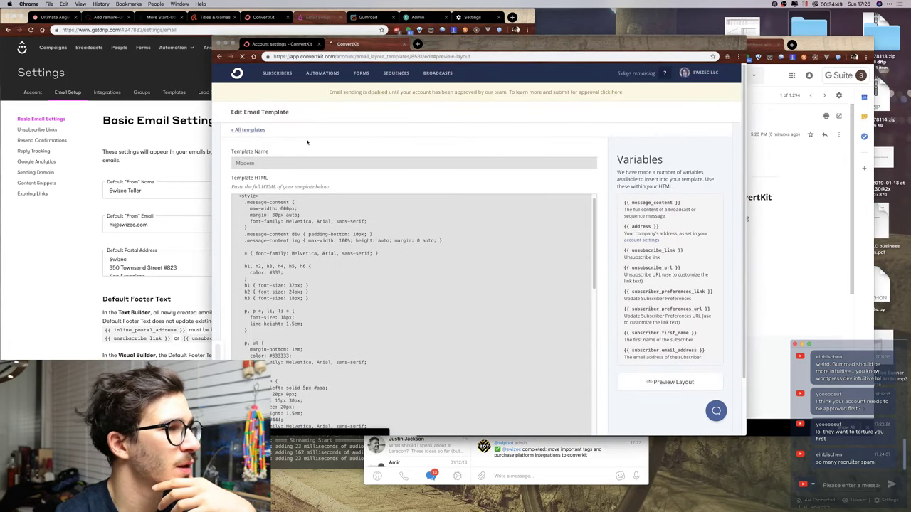
Preview the Text Only template layout, then close the preview.
left_click(248, 129)
left_click(276, 175)
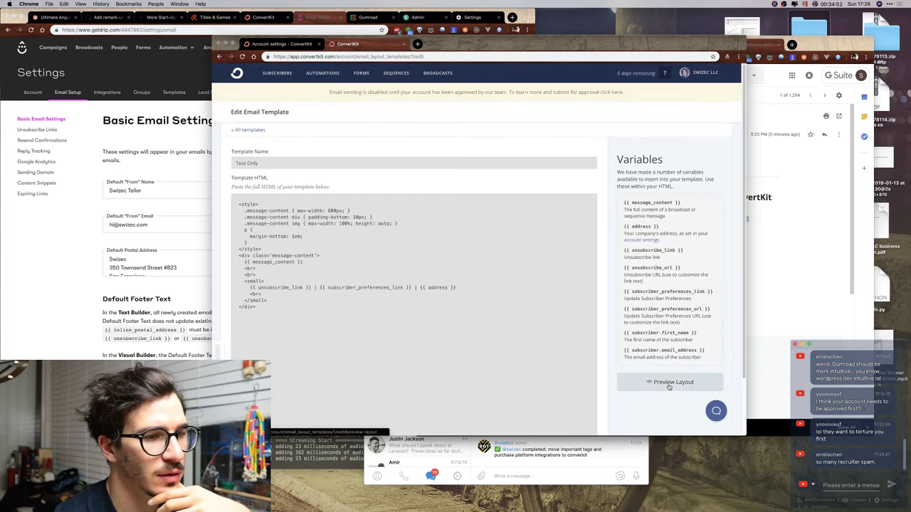
left_click(669, 383)
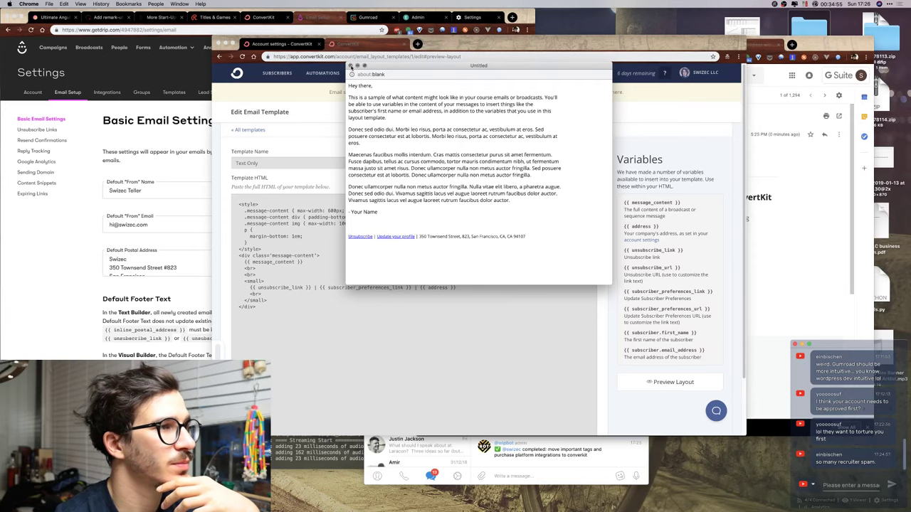
left_click(351, 66)
Preview the Classic template layout in a taller, repositioned preview window, then close it.
left_click(240, 131)
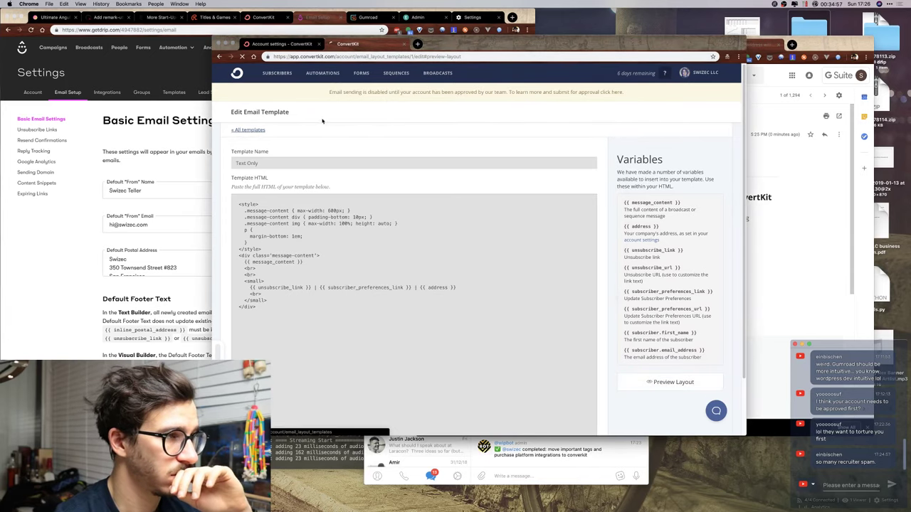
left_click(428, 191)
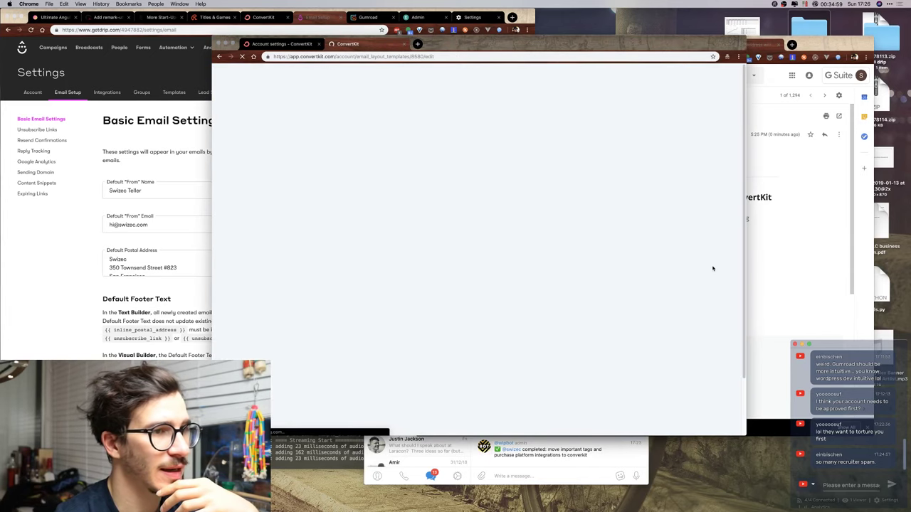
left_click(672, 382)
scroll(470, 184, "down", 2)
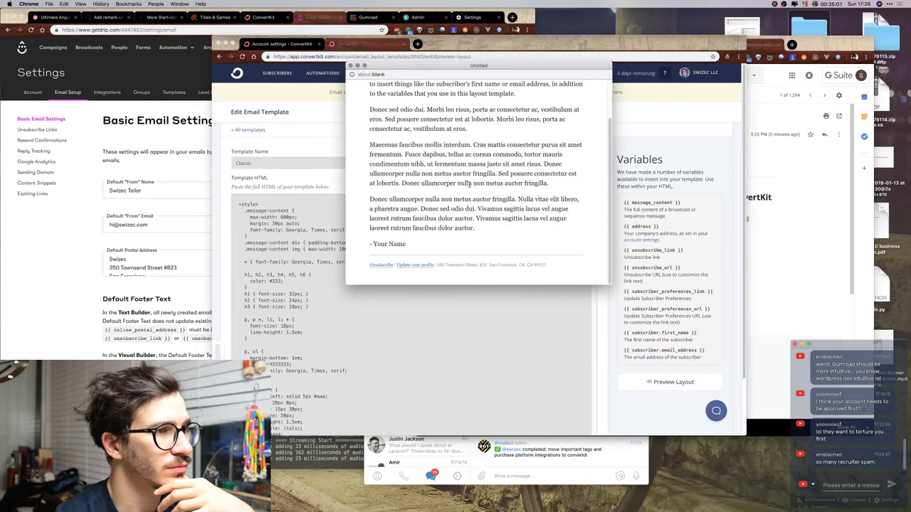
scroll(470, 185, "up", 2)
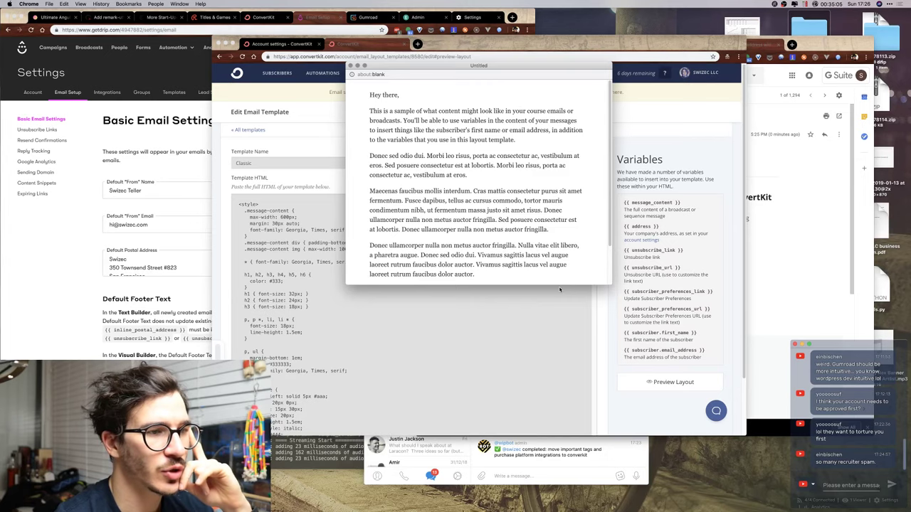
left_click_drag(559, 287, 559, 382)
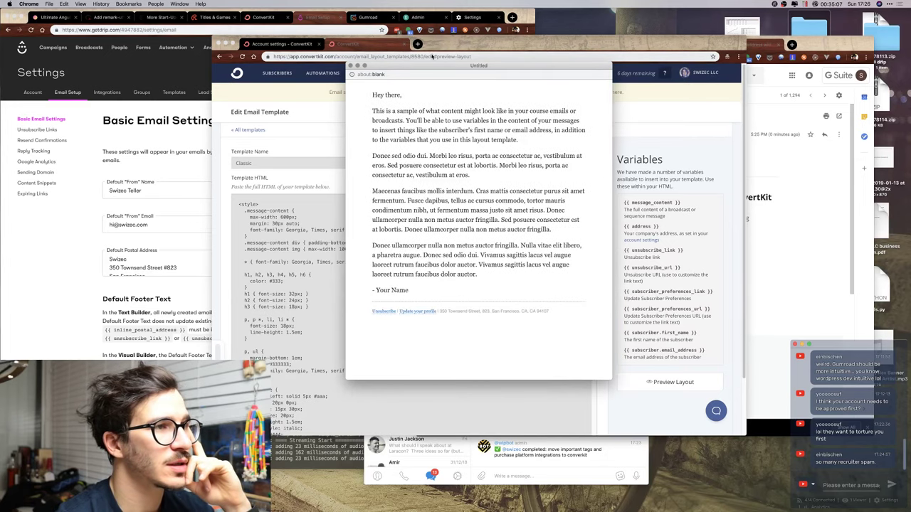
left_click_drag(432, 67, 563, 63)
left_click(480, 59)
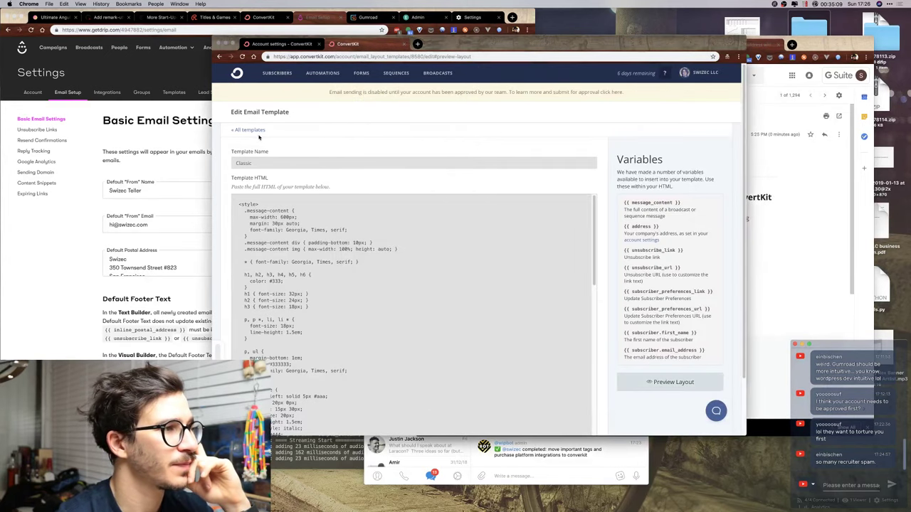
Preview the Modern template layout and inspect its opening sample text, then close it.
left_click(261, 131)
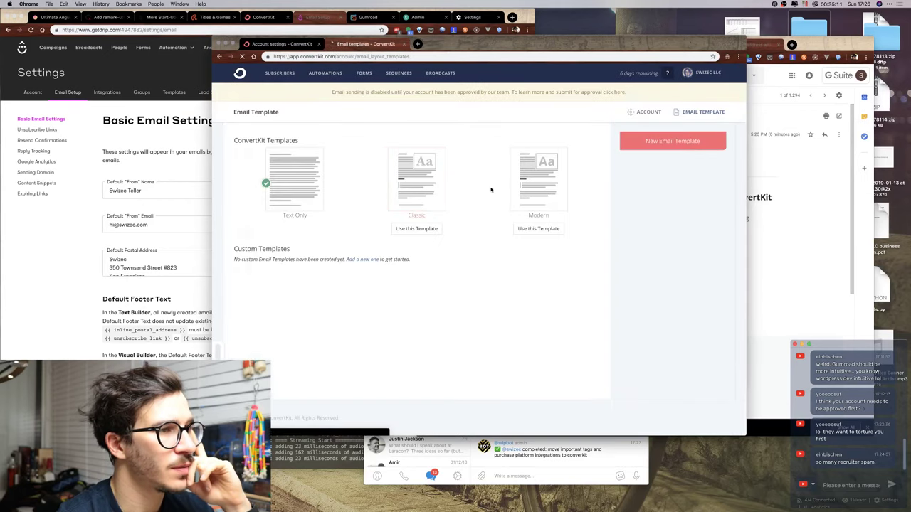
left_click(545, 174)
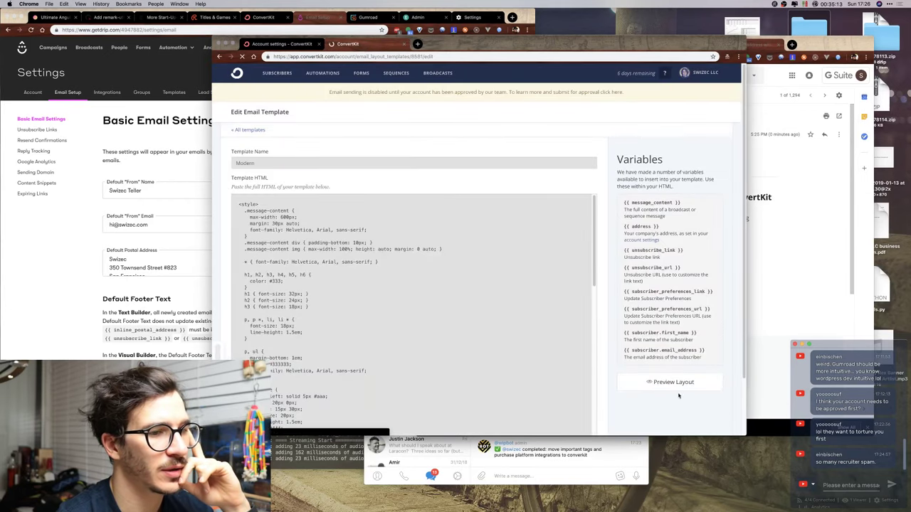
left_click(674, 384)
key("ctrl+Up")
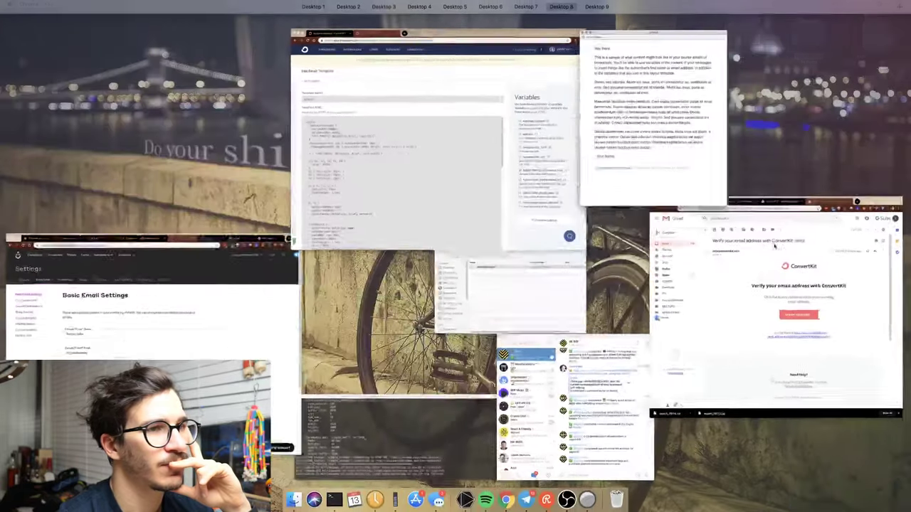
key("ctrl+Up")
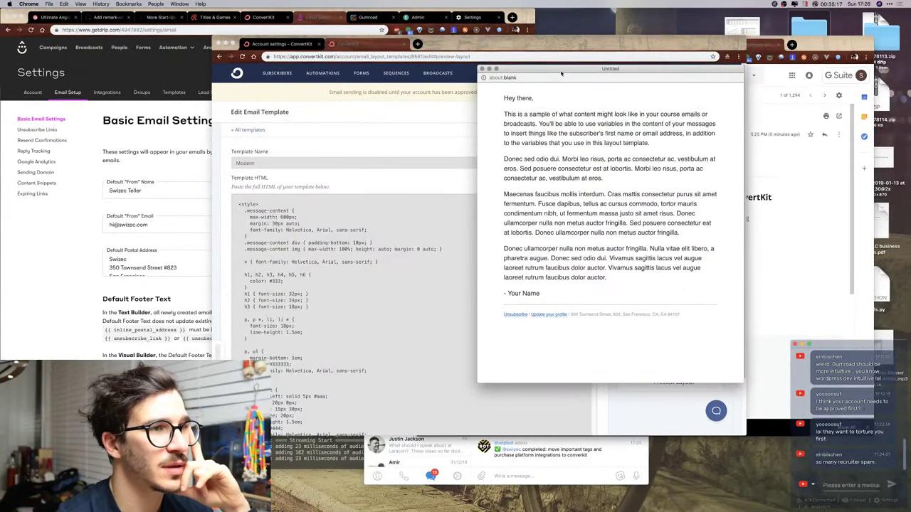
left_click_drag(558, 70, 579, 74)
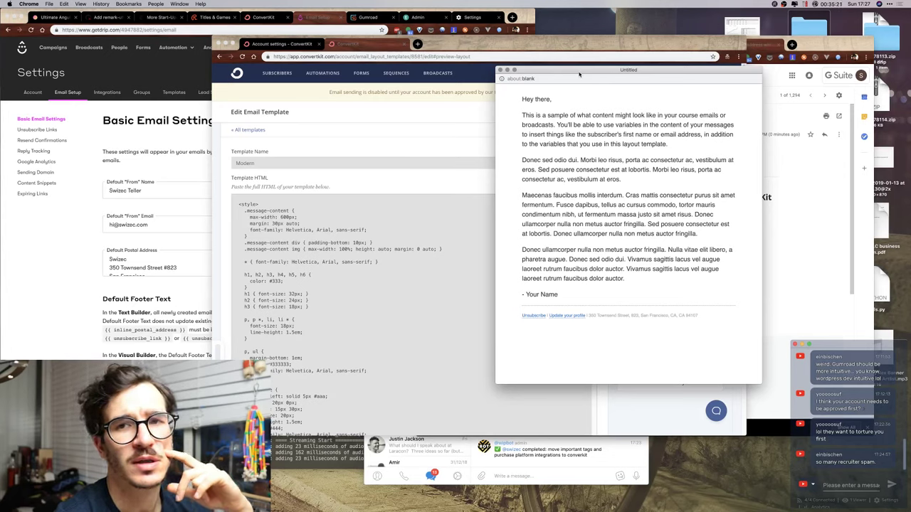
left_click_drag(522, 117, 574, 161)
left_click(531, 121)
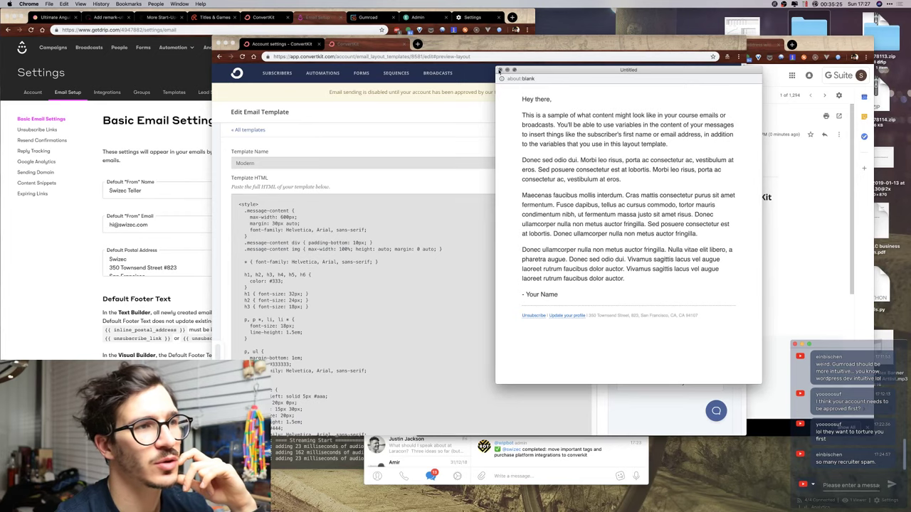
left_click(499, 70)
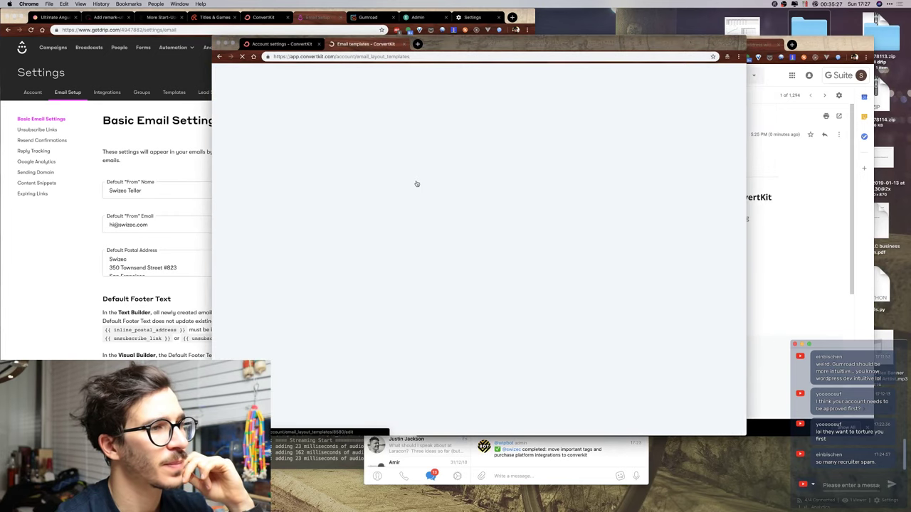
Re-preview the Classic template enlarged to show its signature and footer, then return to Gmail.
left_click(544, 245)
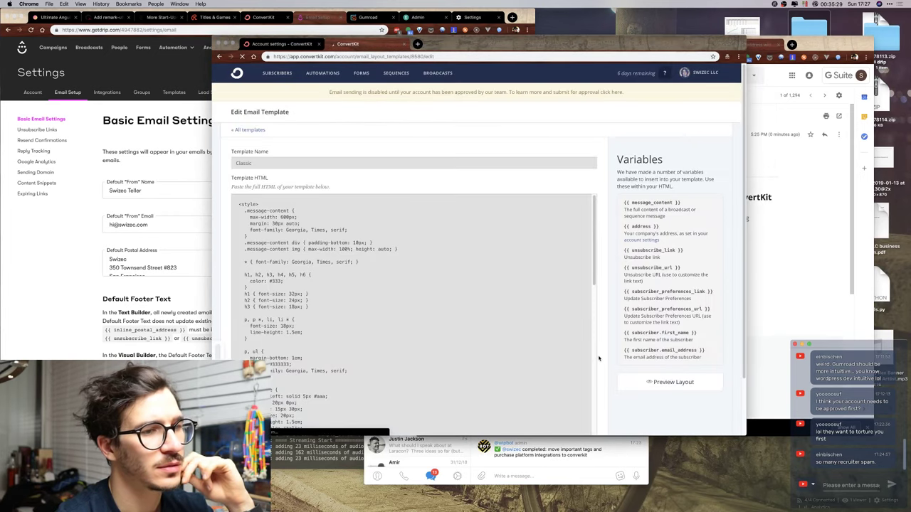
left_click(665, 384)
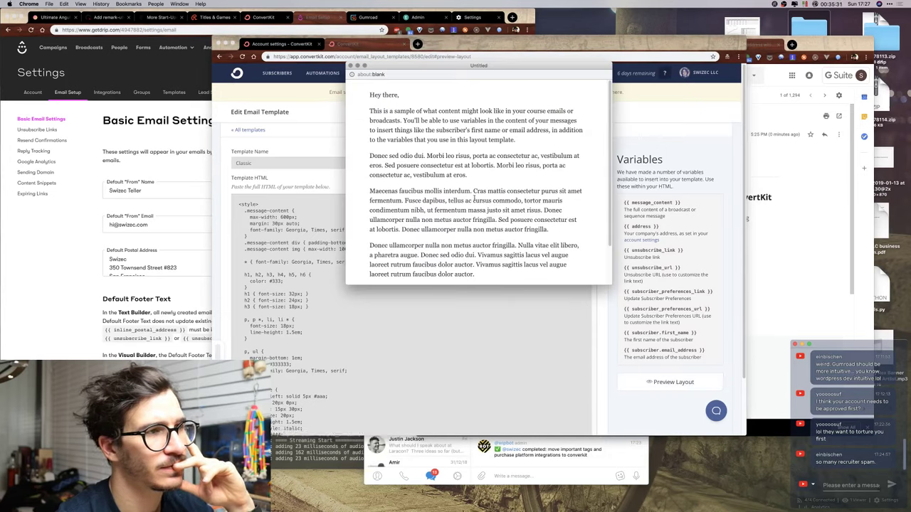
scroll(474, 198, "down", 2)
scroll(491, 274, "up", 2)
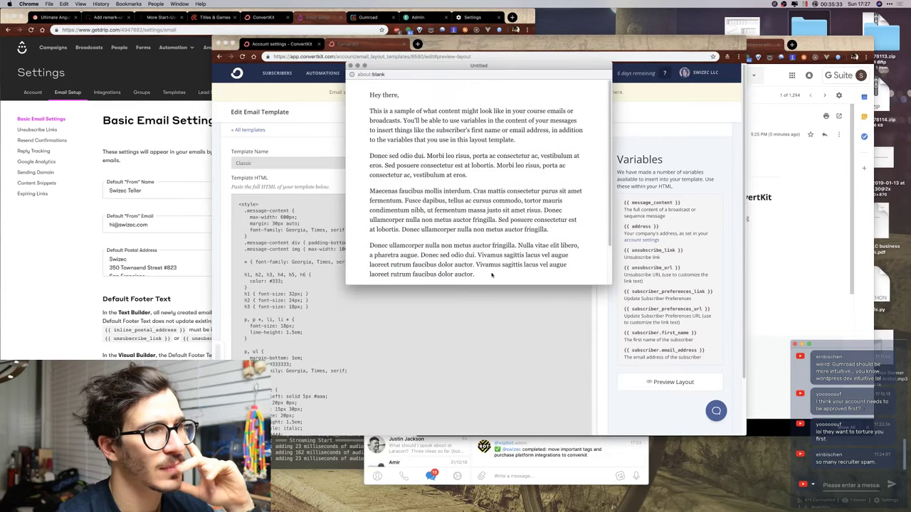
left_click_drag(494, 286, 482, 382)
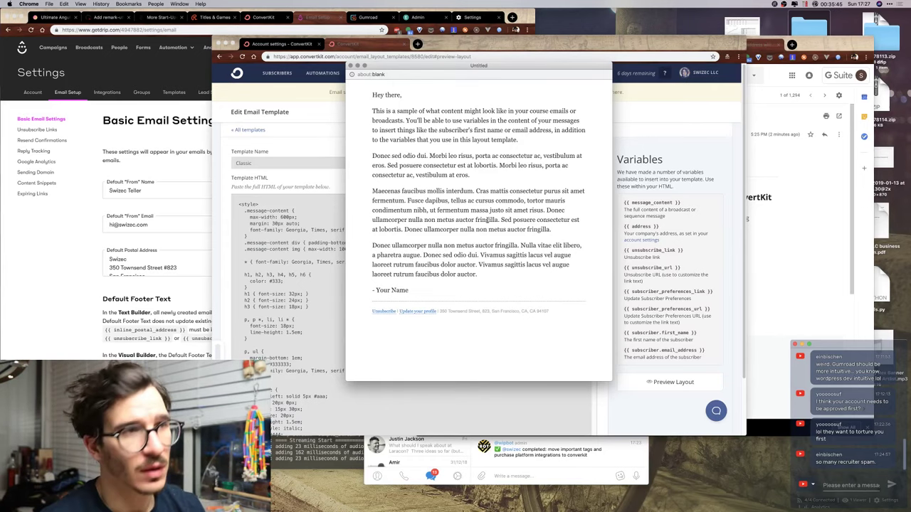
key("super+w")
key("super+grave")
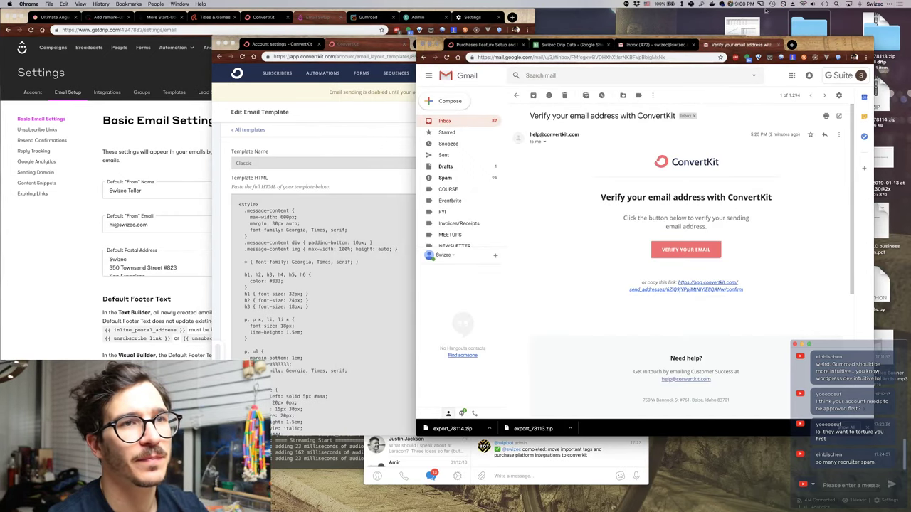
Switch back to the ConvertKit desktop and load Twitter in the browser.
left_click(743, 3)
key("ctrl+Right")
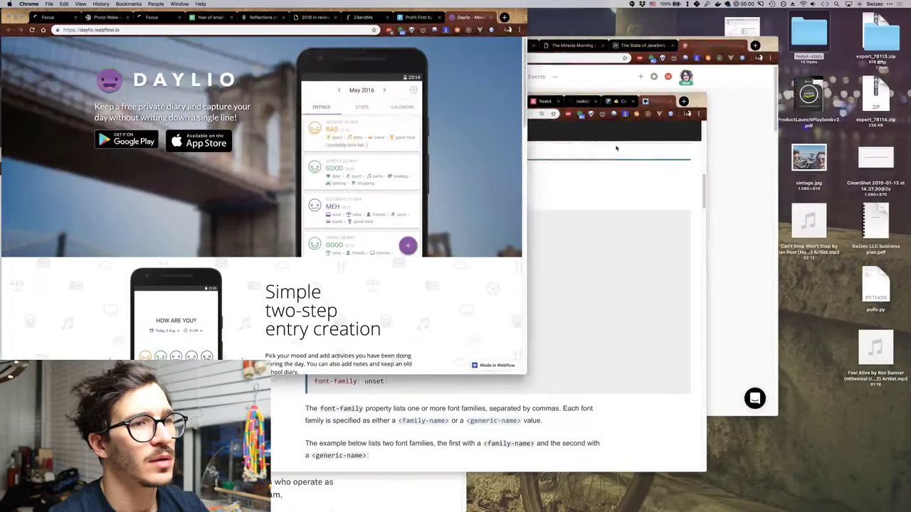
key("ctrl+Up")
key("ctrl+Left")
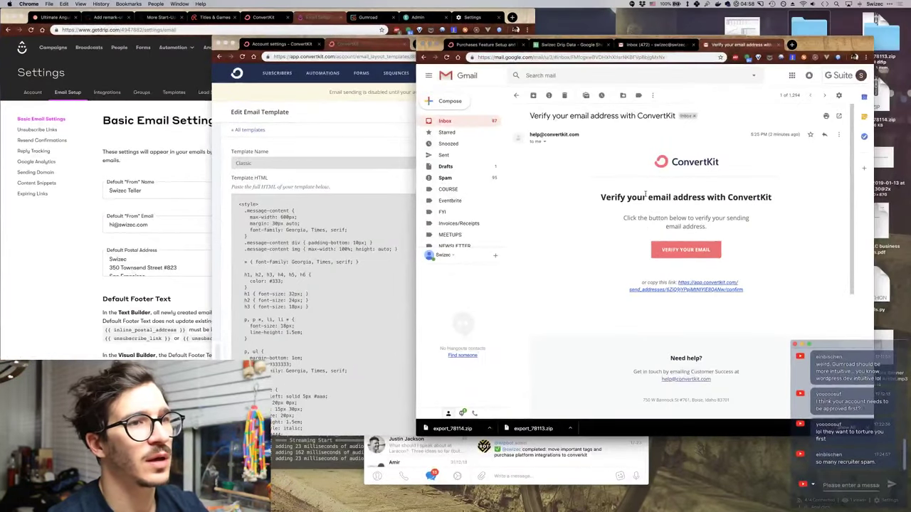
key("ctrl+Tab")
key("Return")
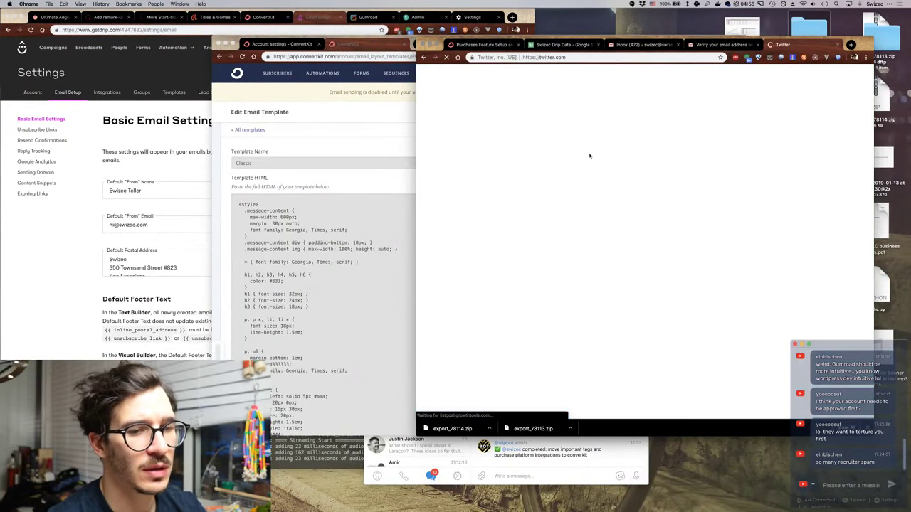
left_click(350, 146)
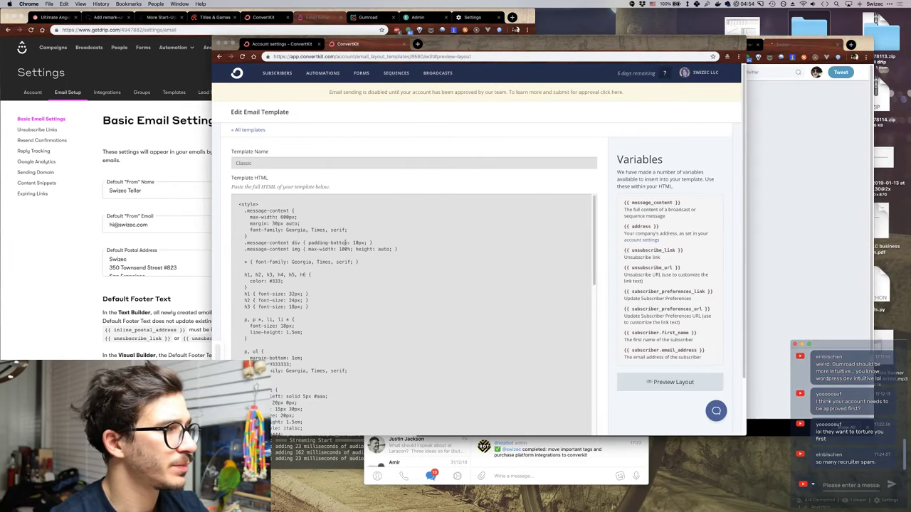
left_click(799, 102)
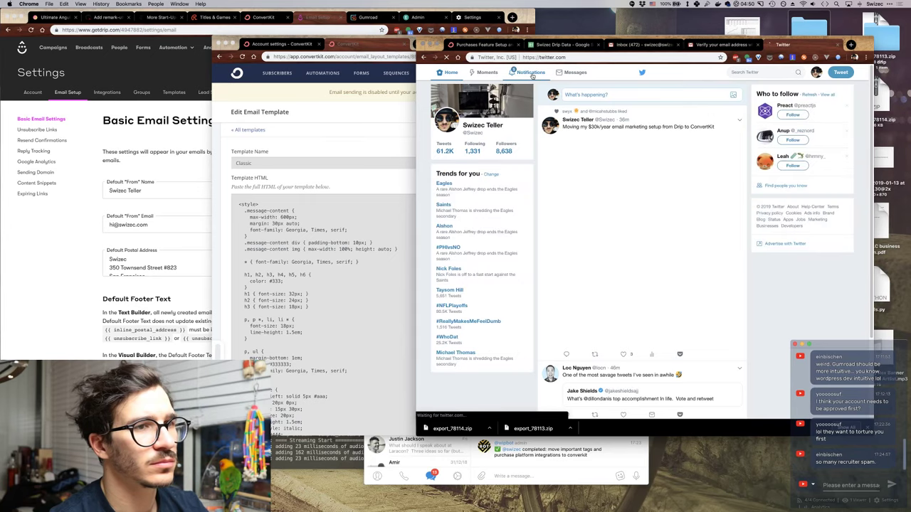
Check Twitter notifications and scroll the home feed, then bring the ConvertKit template editor forward.
left_click(531, 78)
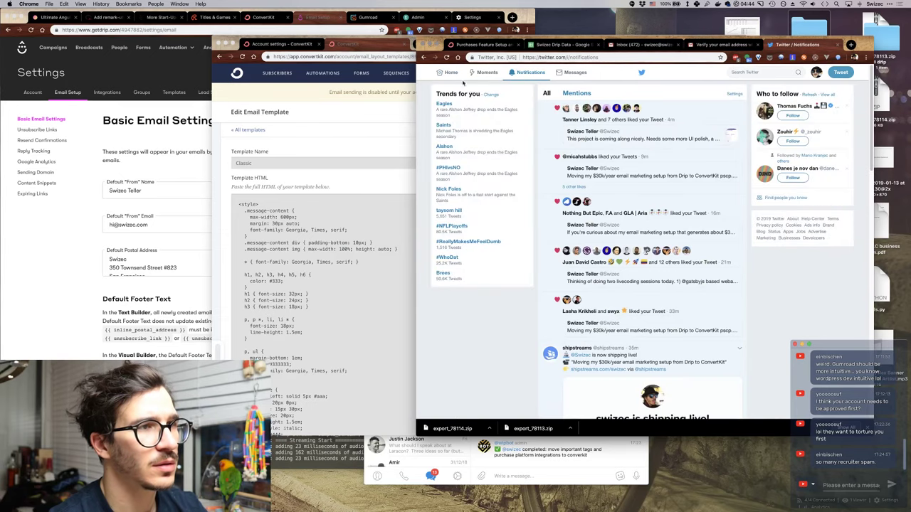
left_click(443, 73)
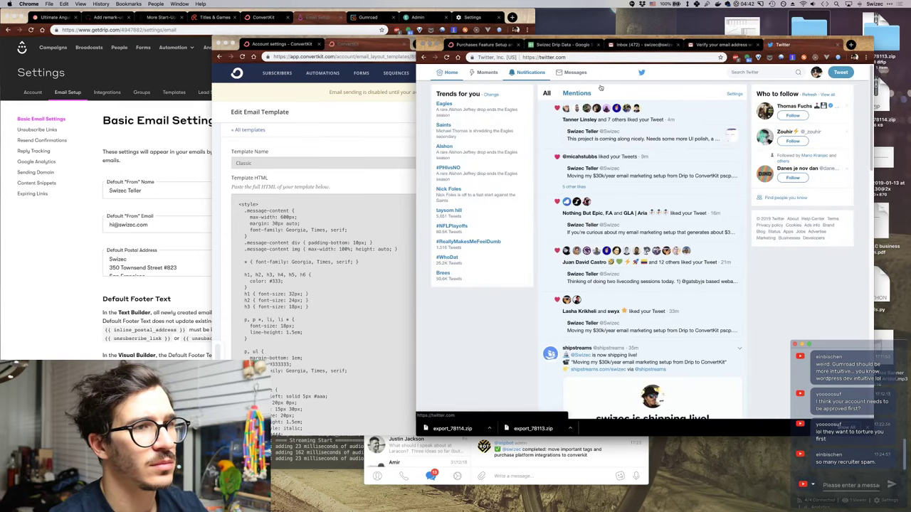
scroll(678, 116, "down", 2)
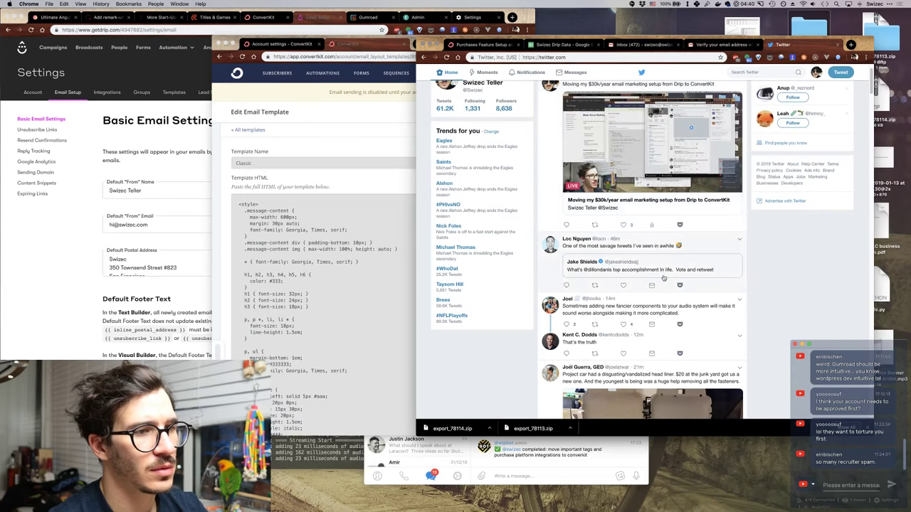
scroll(678, 214, "down", 1)
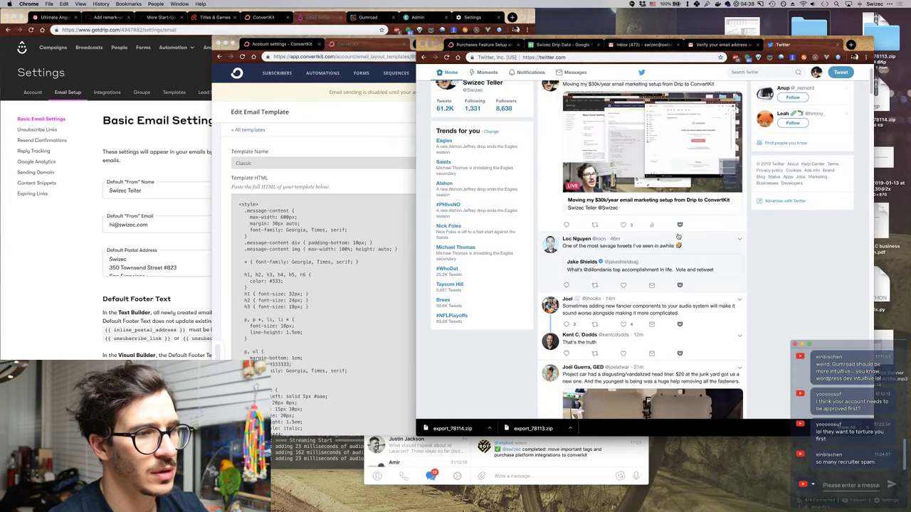
key("ctrl+shift+Tab")
left_click(399, 207)
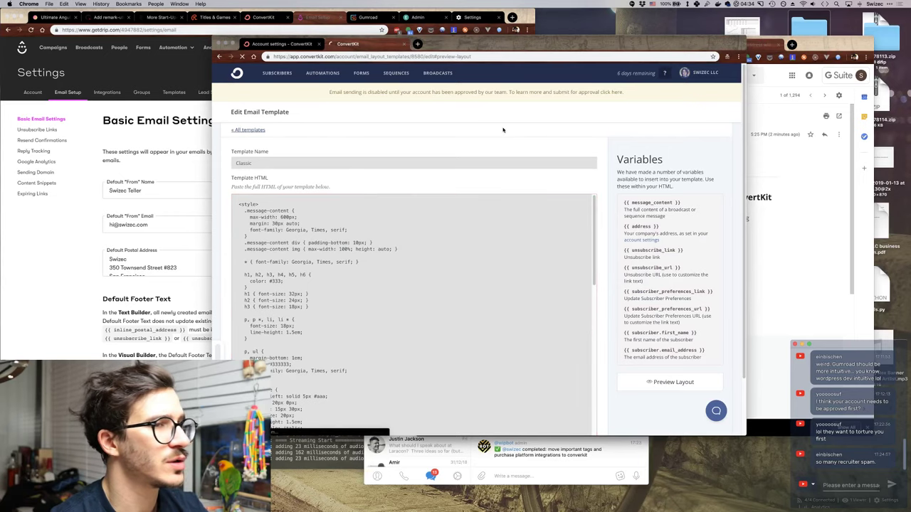
Glance at the New Email Template page, then open the checked Modern template for editing.
left_click(248, 129)
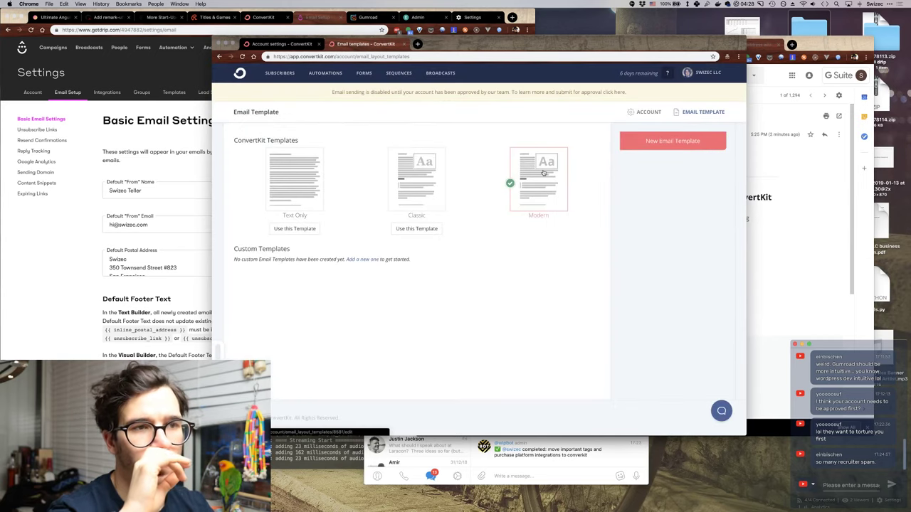
left_click(651, 147)
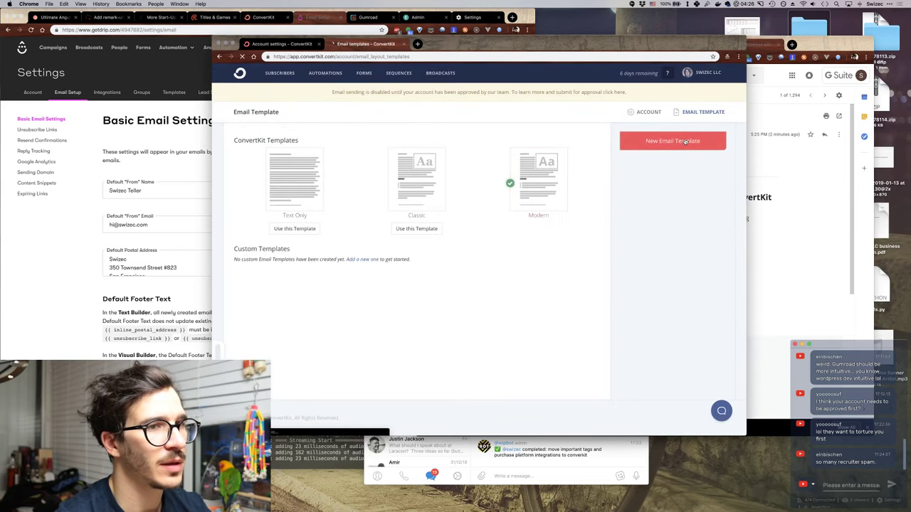
scroll(284, 245, "down", 3)
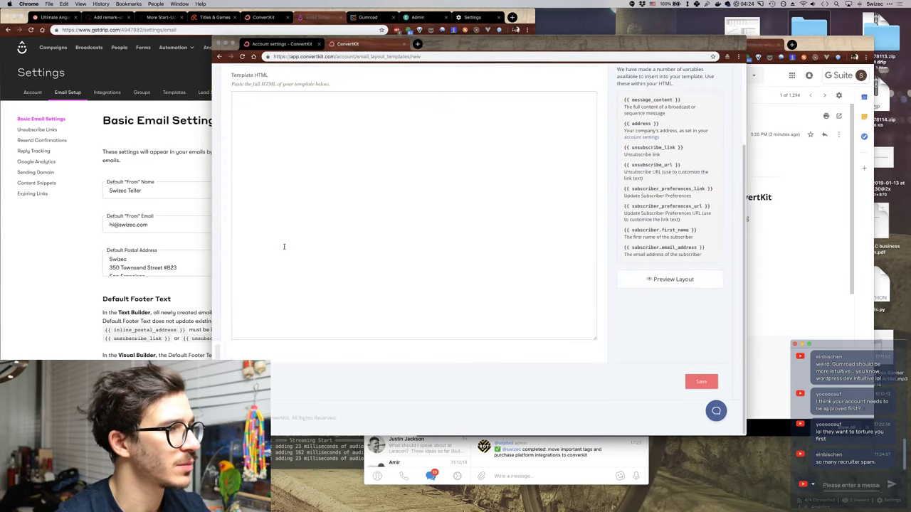
scroll(284, 246, "up", 3)
left_click(242, 132)
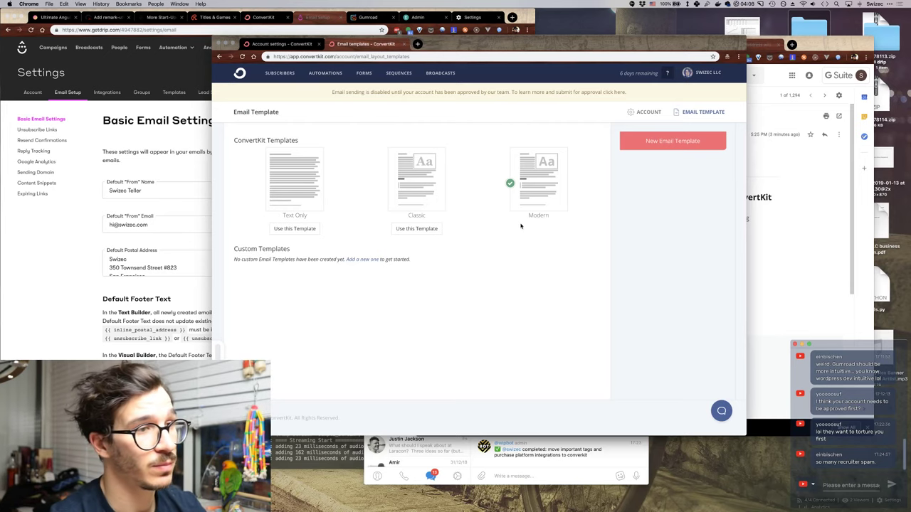
left_click(545, 194)
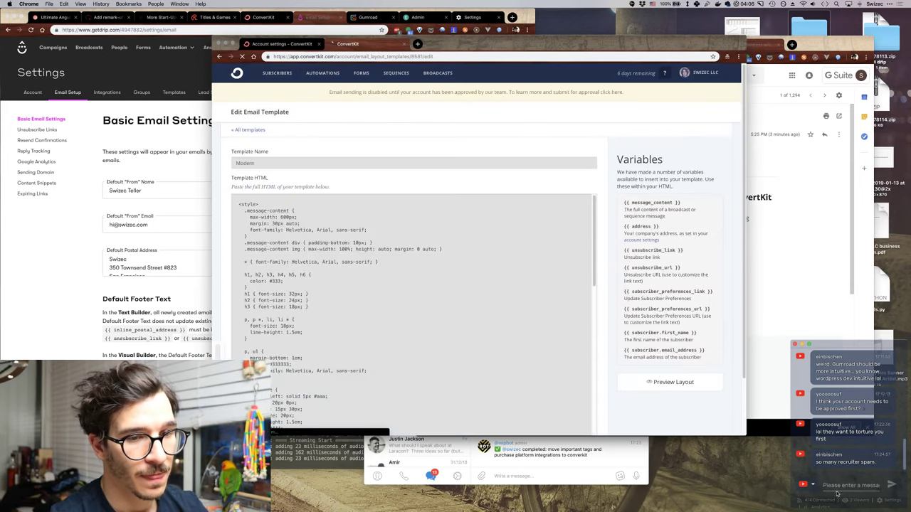
Post 'brb, swapping laundry from washer to dryer' in the live-stream chat.
left_click(843, 486)
type("brb")
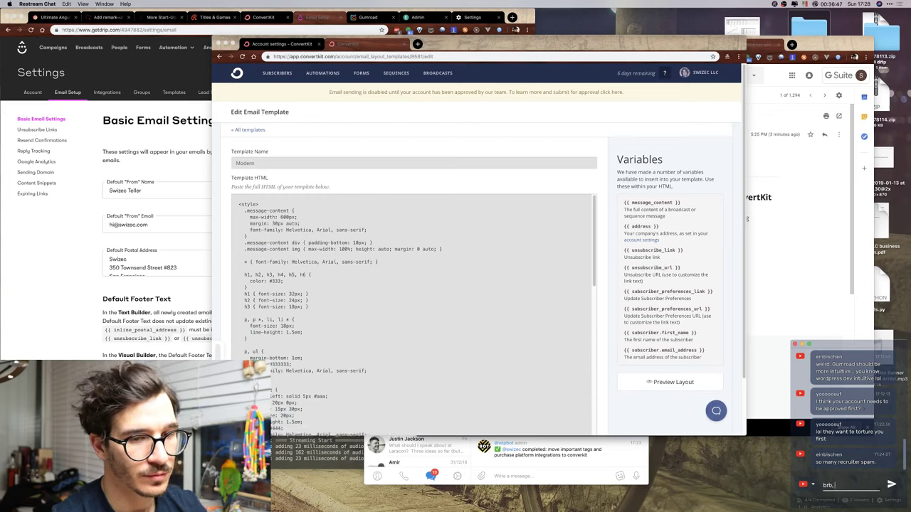
type(", swapping")
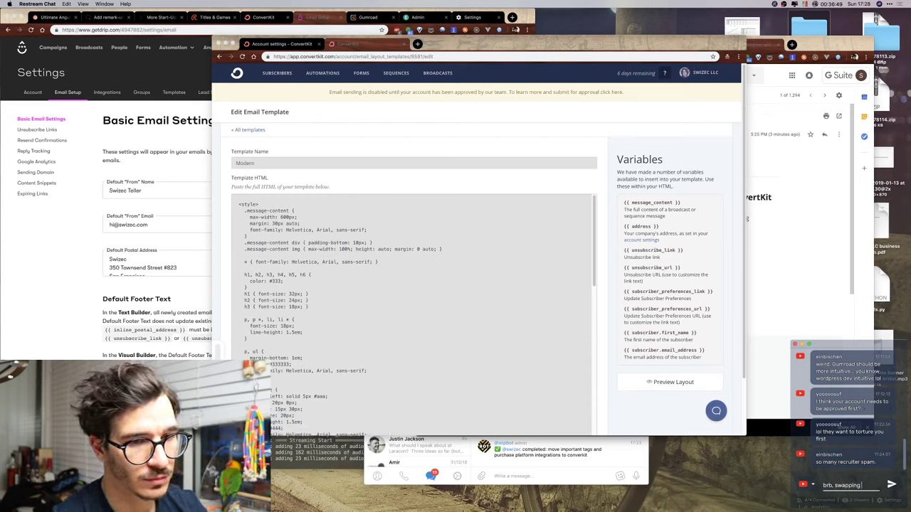
type(" laundry from washer to dryer")
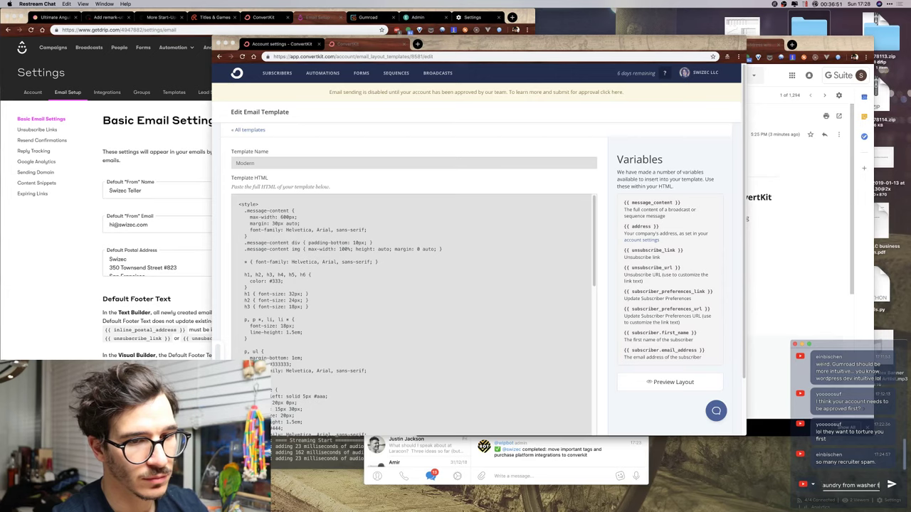
key("Return")
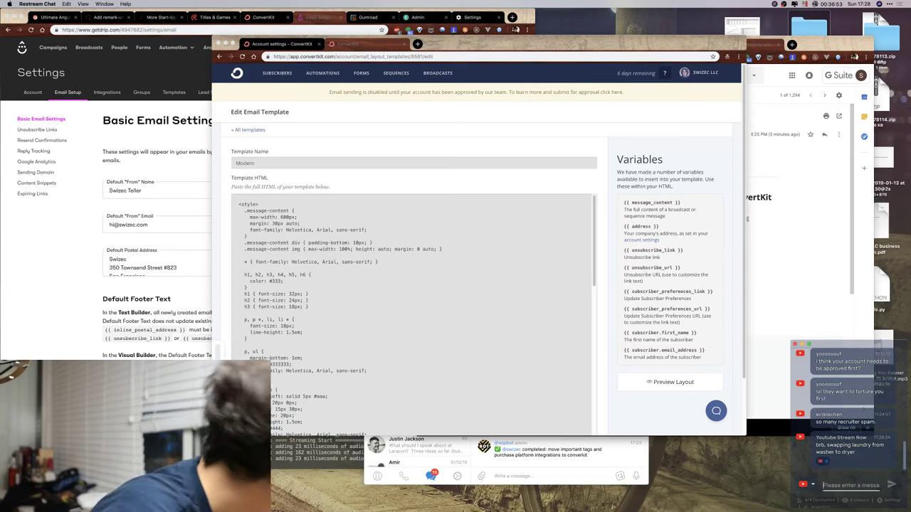
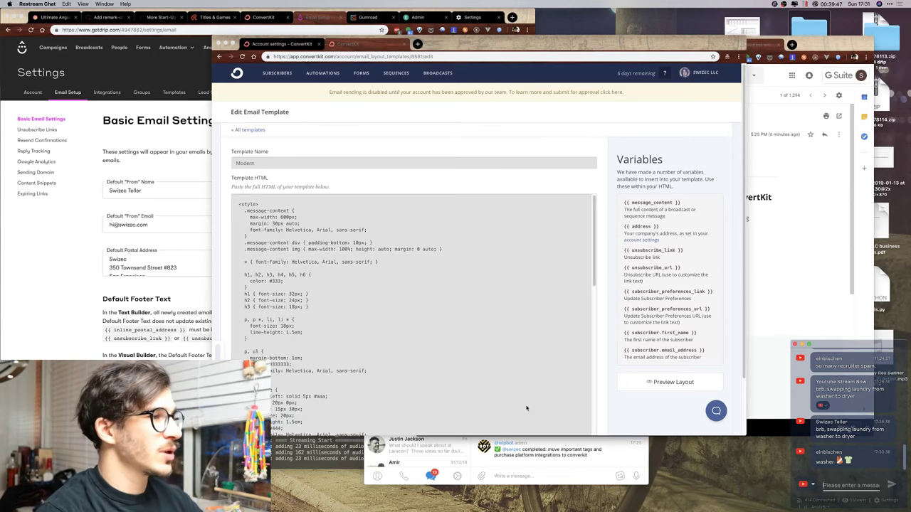
Bring Drip's Basic Email Settings page to the front, alongside ConvertKit.
left_click(80, 318)
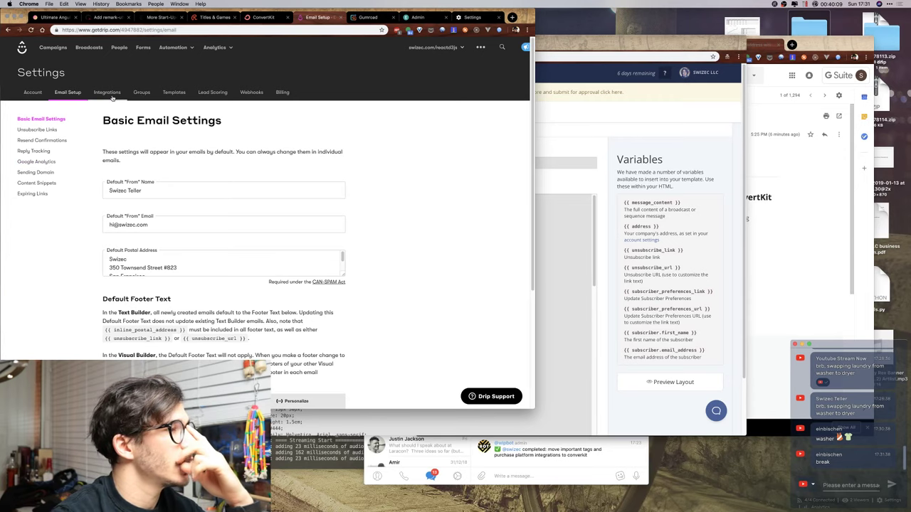
Look through Drip's Lead Scoring, Templates and Account settings, then return to Email Setup.
left_click(228, 94)
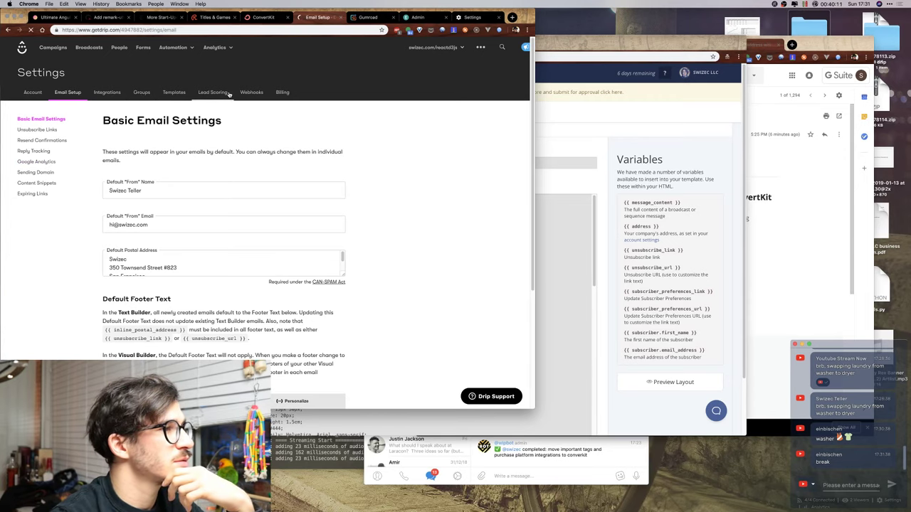
left_click(172, 93)
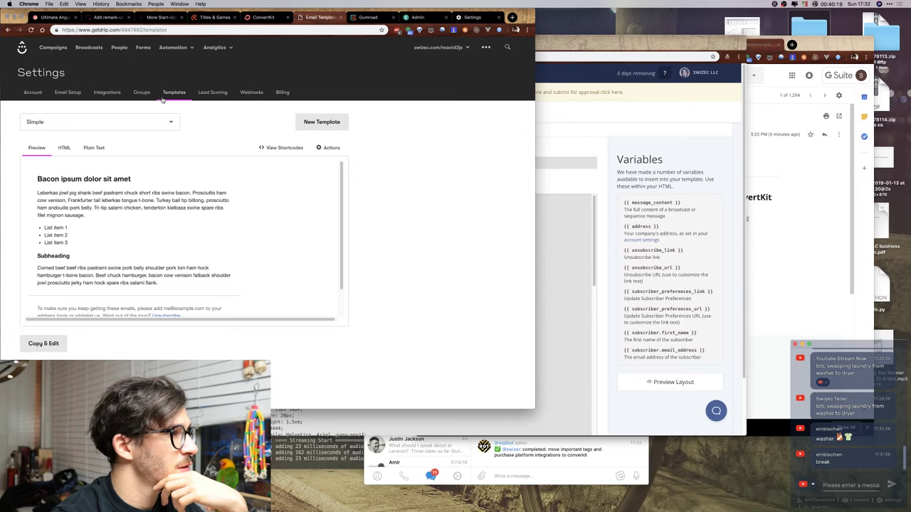
scroll(340, 250, "down", 2)
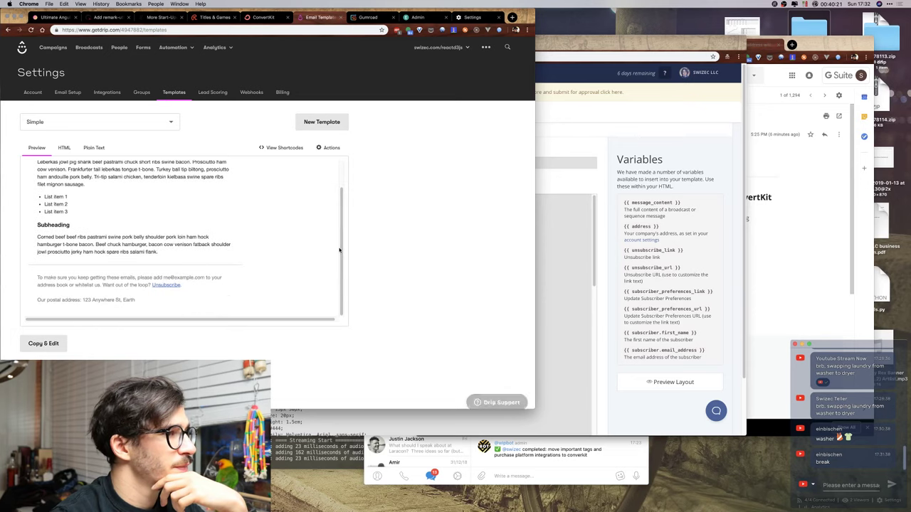
scroll(340, 249, "up", 2)
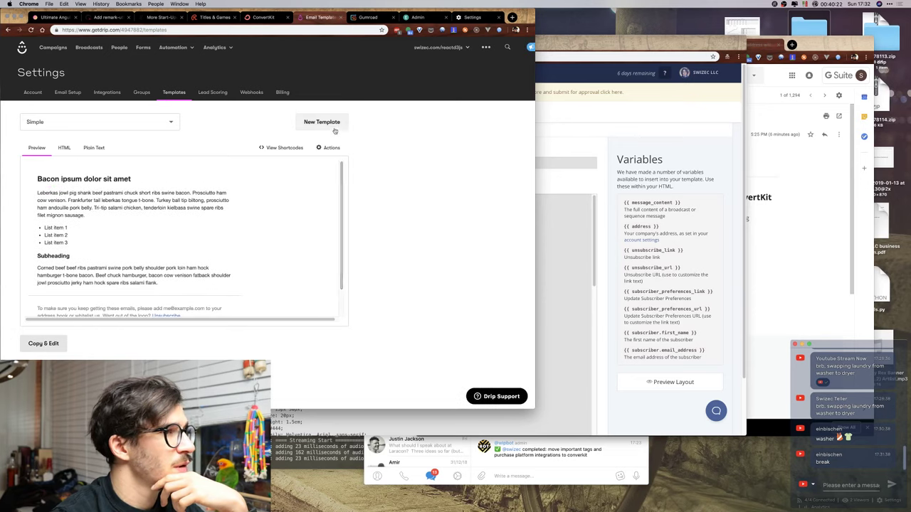
left_click(33, 92)
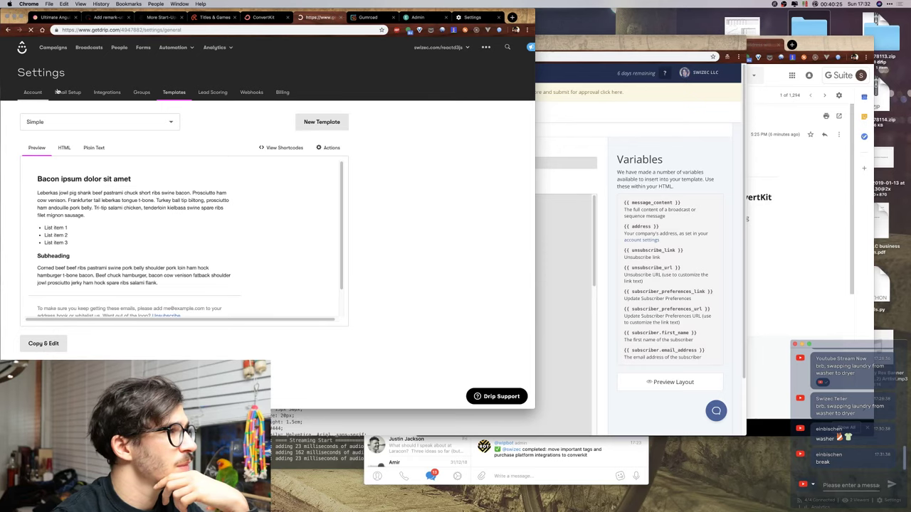
left_click(67, 92)
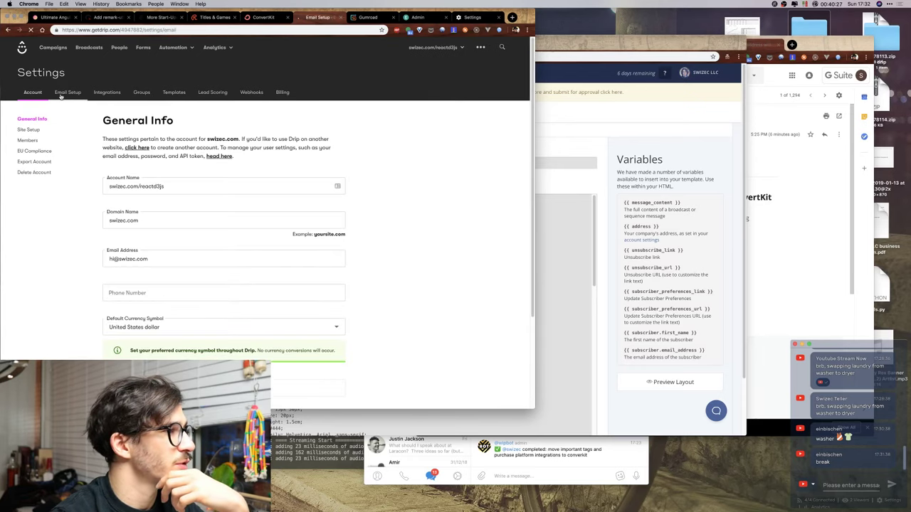
Make Drip's default footer editor taller to read the whole footer text.
scroll(86, 228, "down", 5)
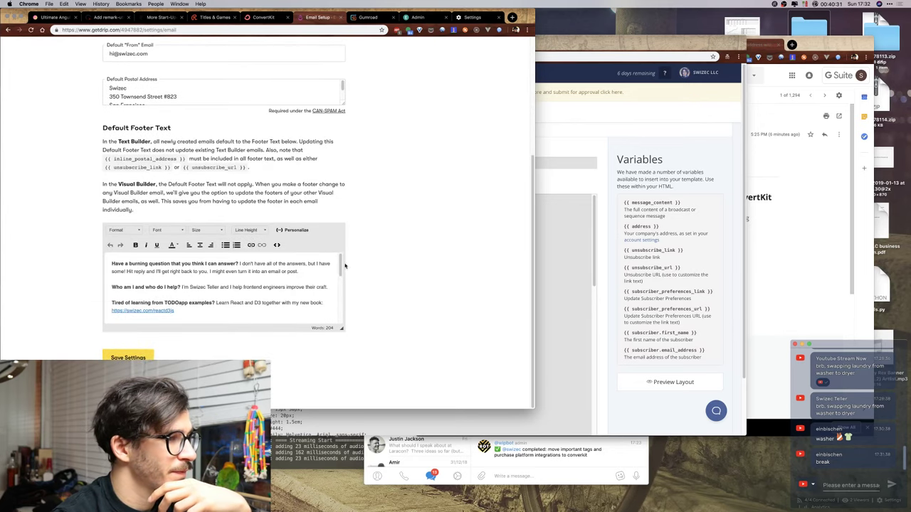
left_click_drag(342, 329, 343, 432)
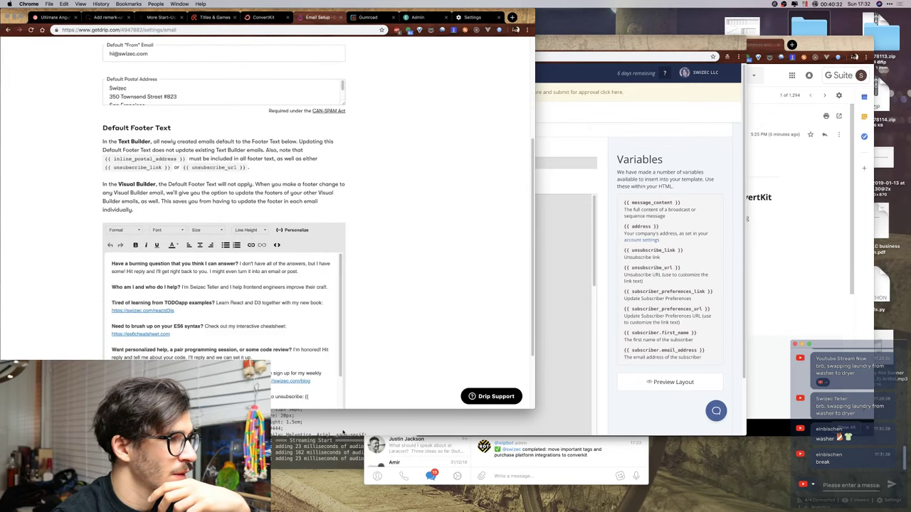
scroll(375, 269, "down", 3)
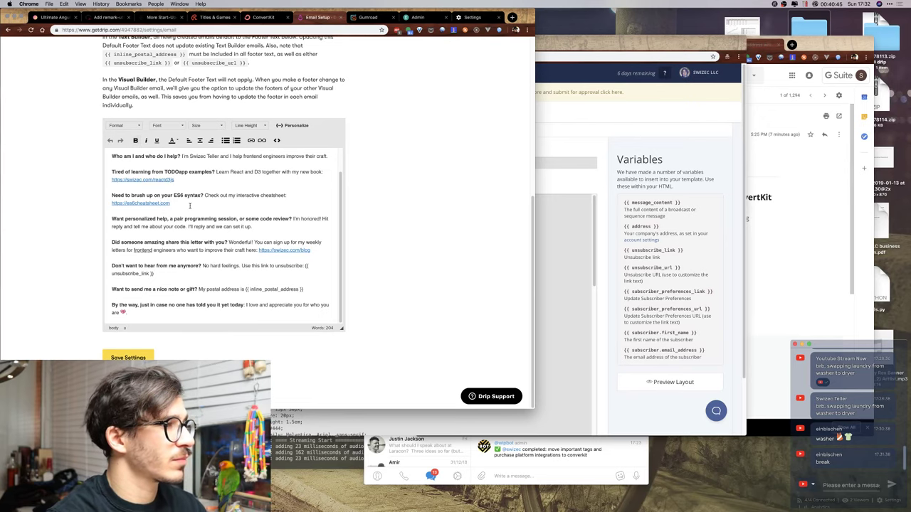
scroll(184, 208, "up", 5)
scroll(422, 228, "down", 5)
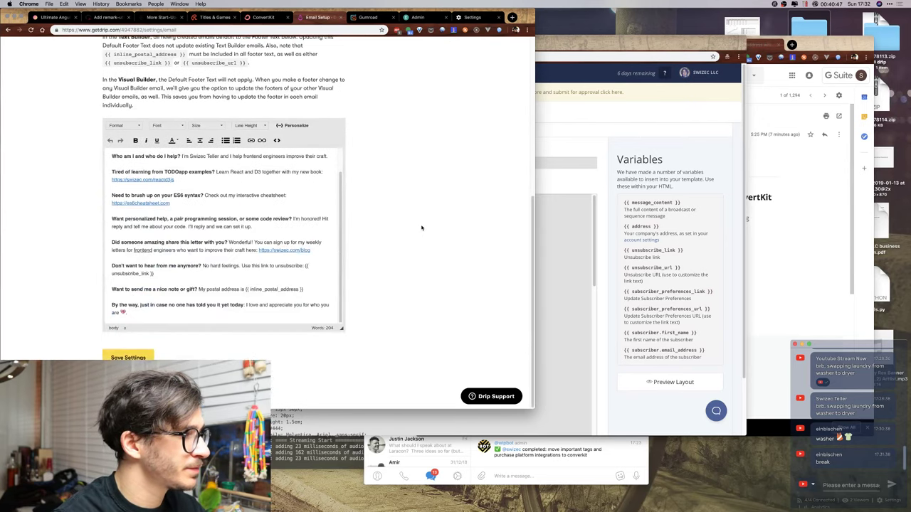
left_click(110, 156)
key("super+a")
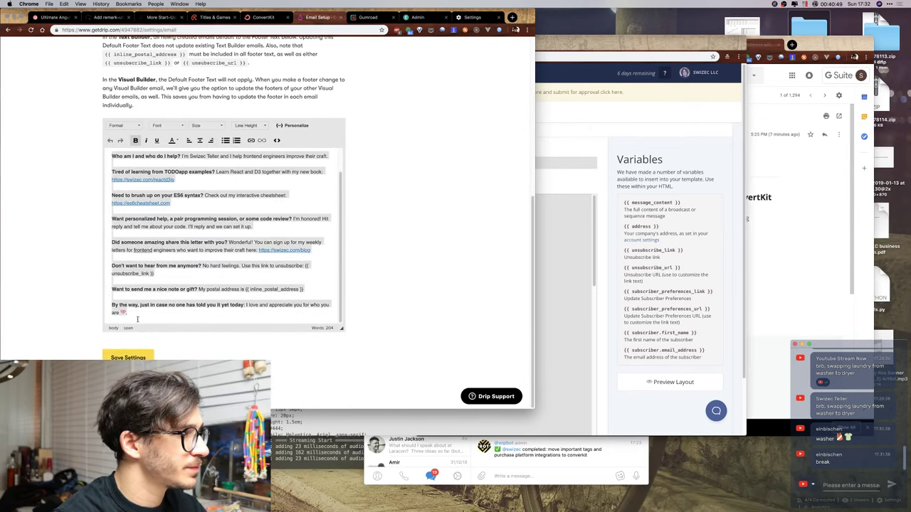
left_click(109, 153)
Switch back to the ConvertKit template window, scrolled to its HTML footer.
key("ctrl+Left")
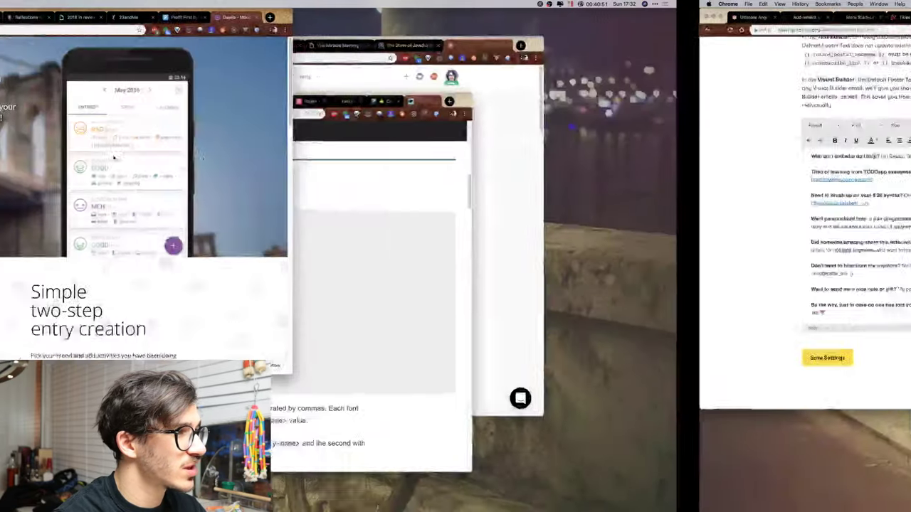
key("ctrl+Up")
left_click(646, 37)
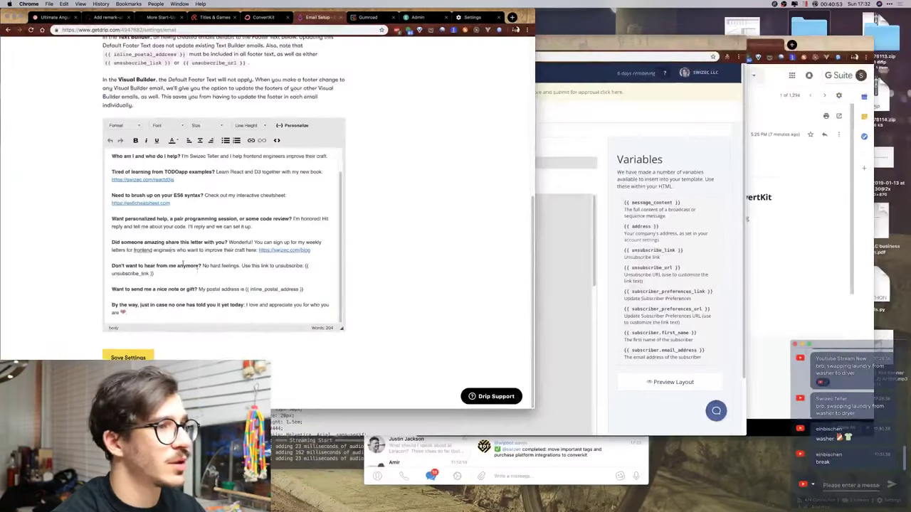
key("super+grave")
scroll(495, 275, "down", 10)
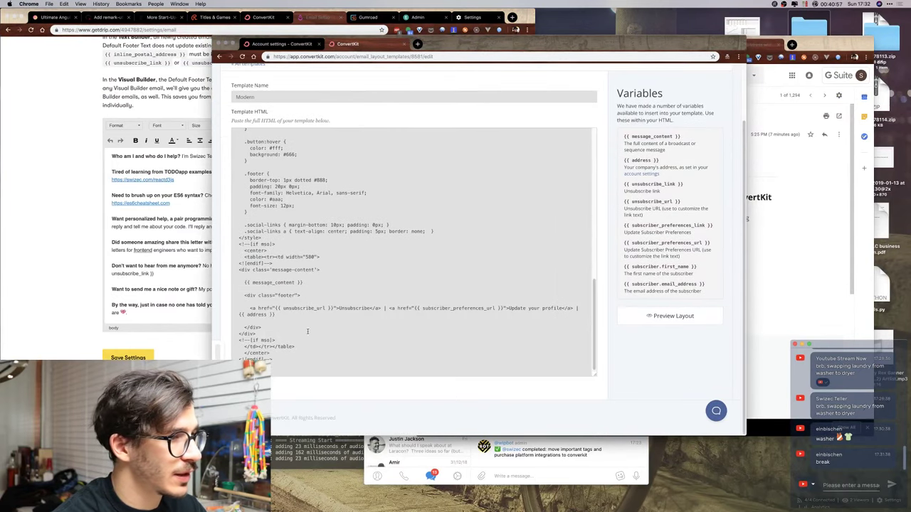
Create a new template 'MOpderdern + Swiz Footer' containing the Modern template's pasted HTML.
left_click(307, 330)
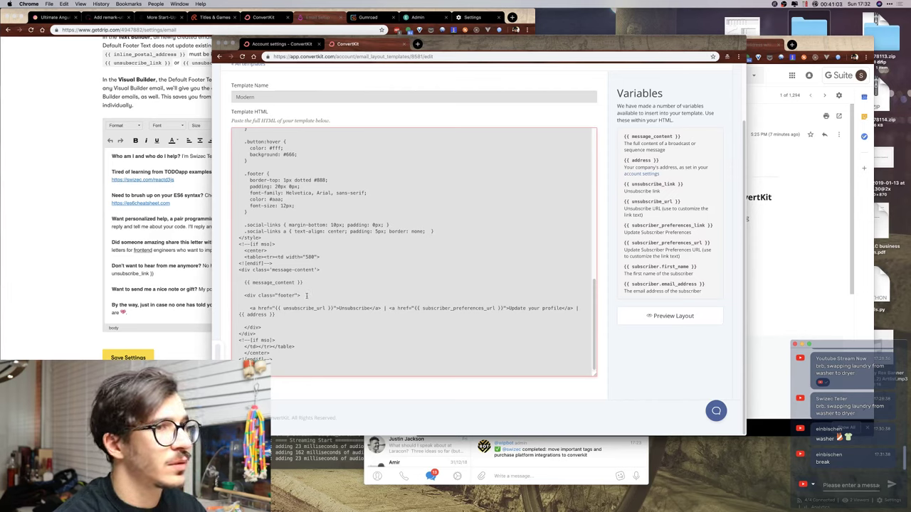
scroll(307, 295, "up", 10)
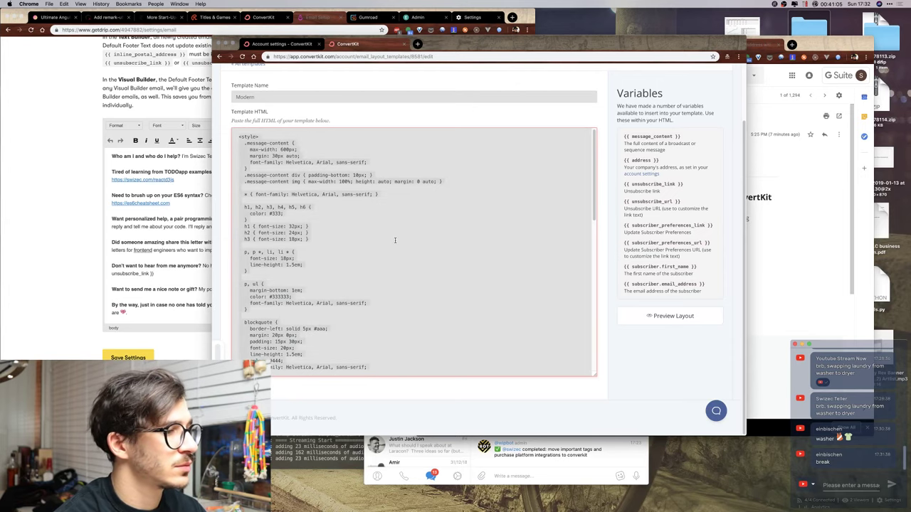
scroll(334, 132, "up", 2)
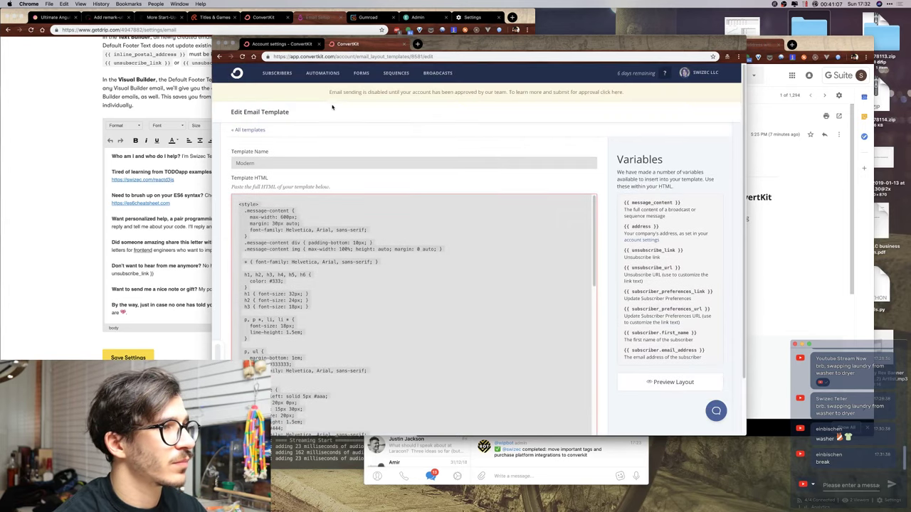
left_click(239, 132)
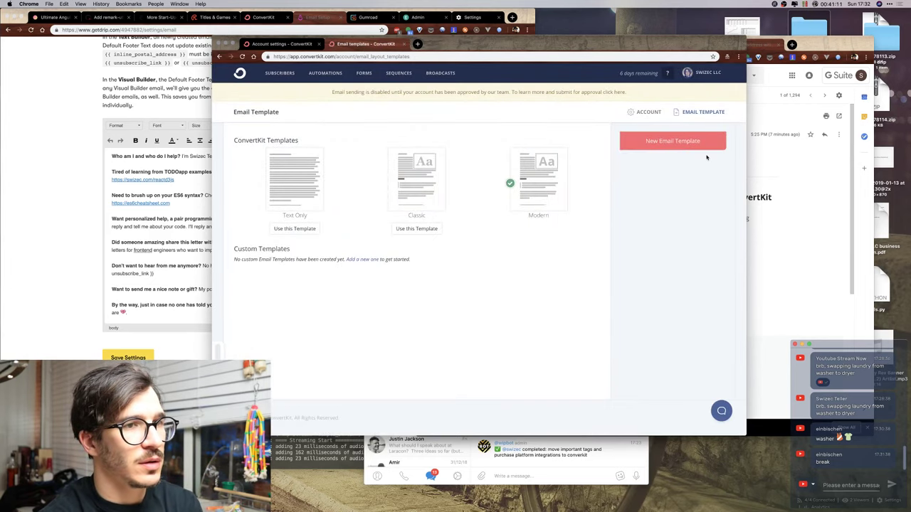
left_click(673, 141)
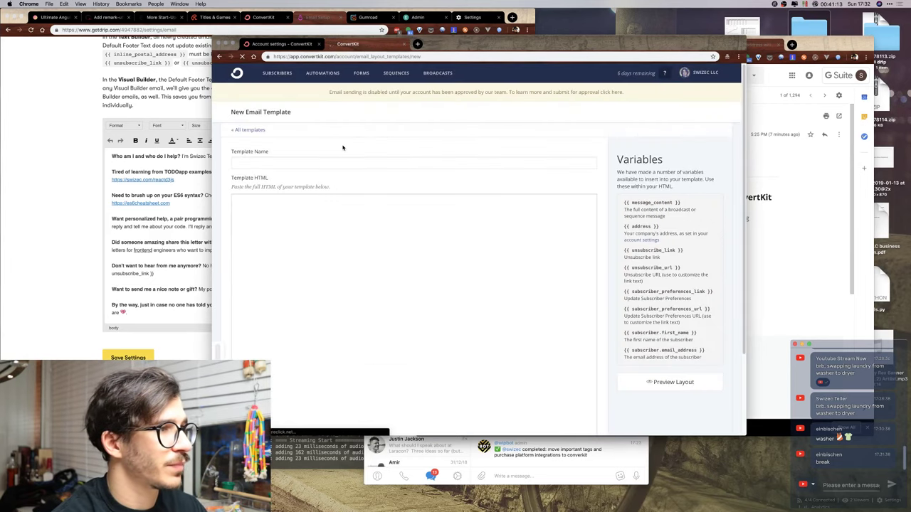
left_click(307, 163)
type("MOpder")
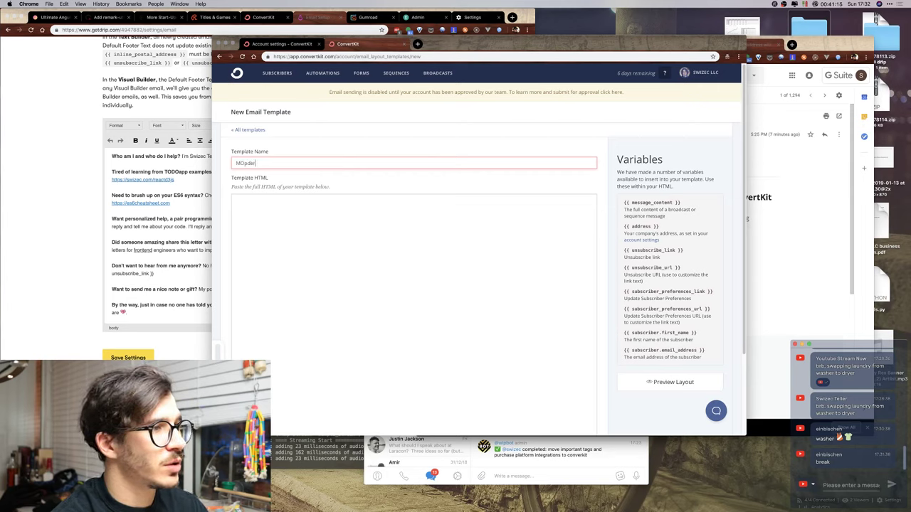
type("dern +")
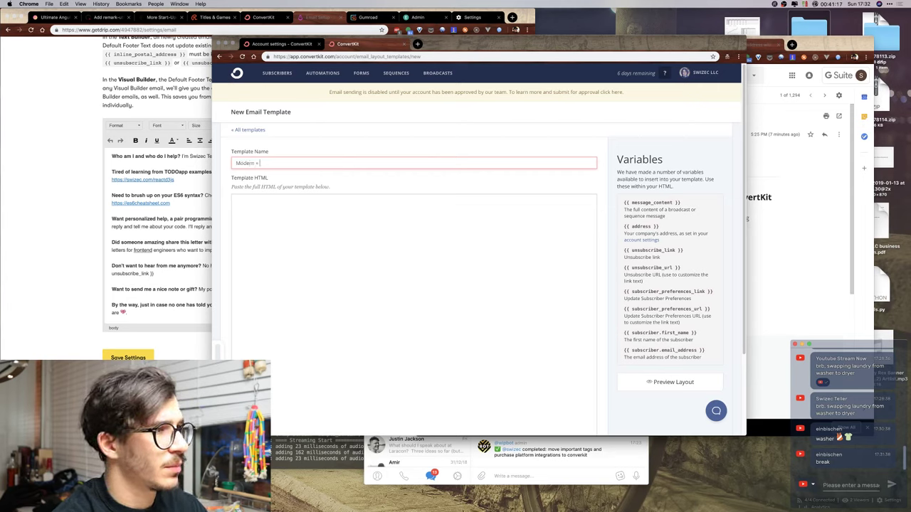
type(" Swiz Footer")
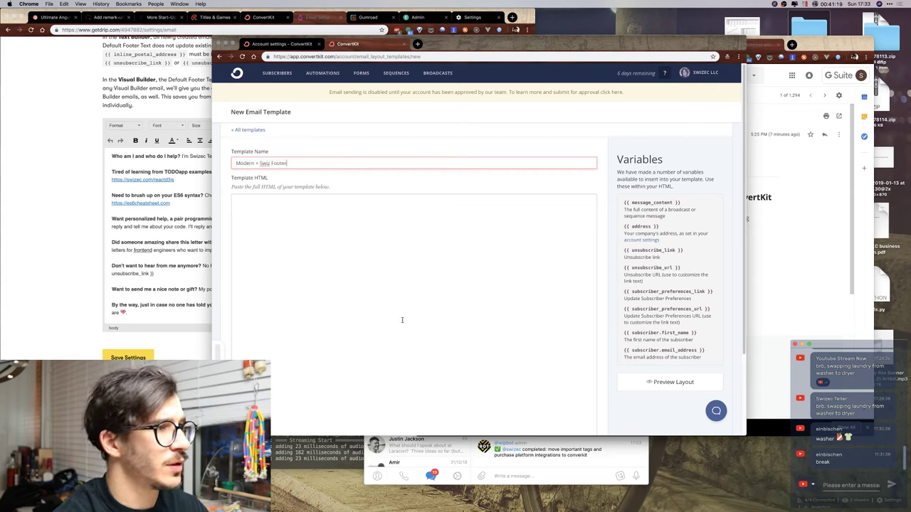
left_click(402, 335)
key("super+v")
scroll(409, 302, "down", 3)
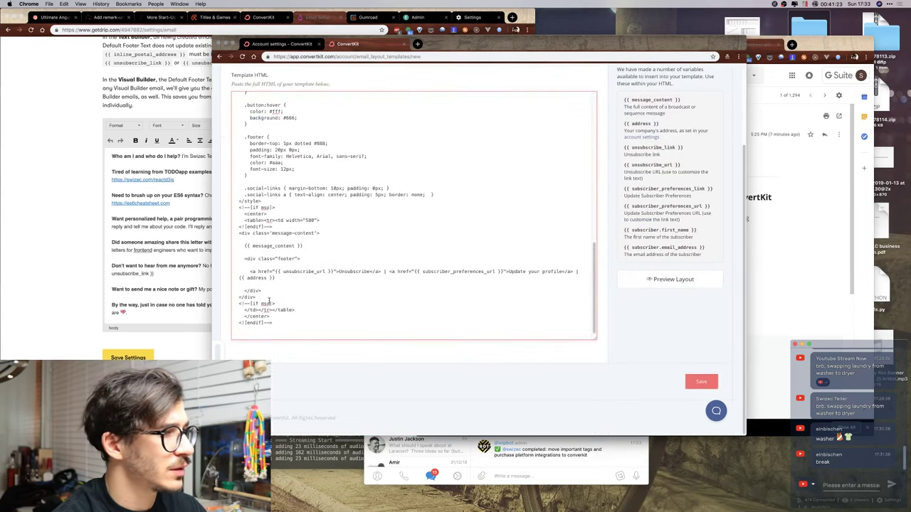
left_click(287, 265)
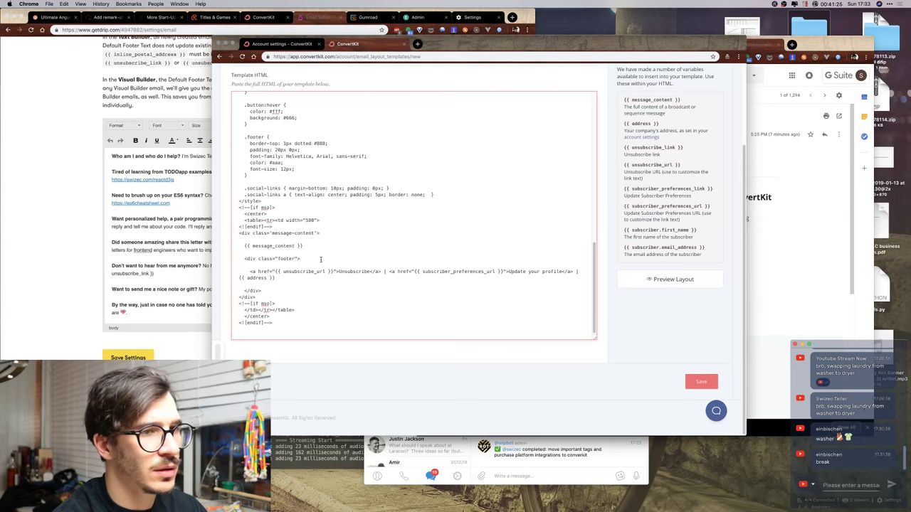
Inspect the Drip footer's HTML source, then return to the ConvertKit template editor.
left_click(129, 203)
scroll(123, 161, "up", 10)
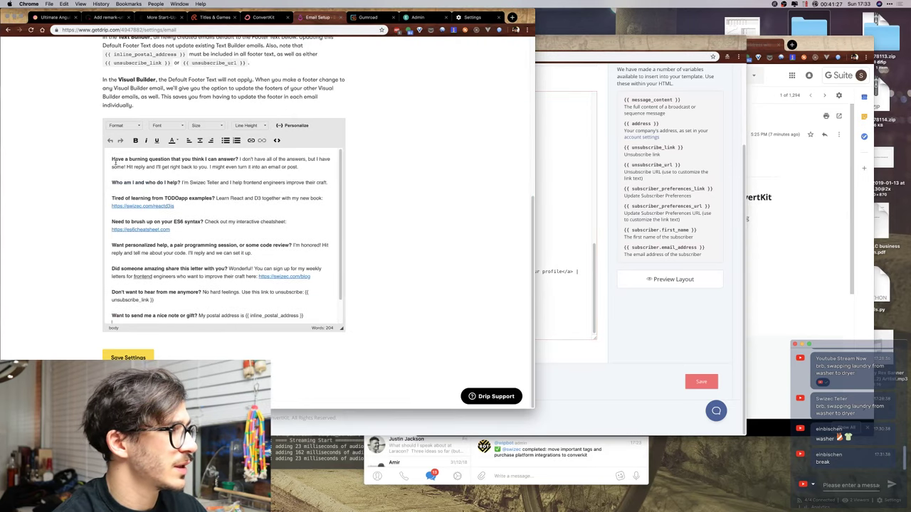
scroll(103, 189, "down", 3)
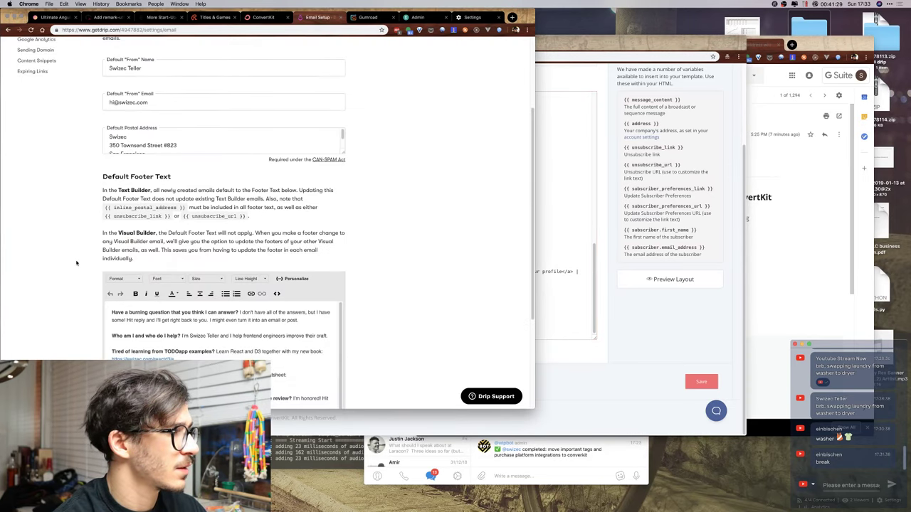
scroll(77, 263, "down", 3)
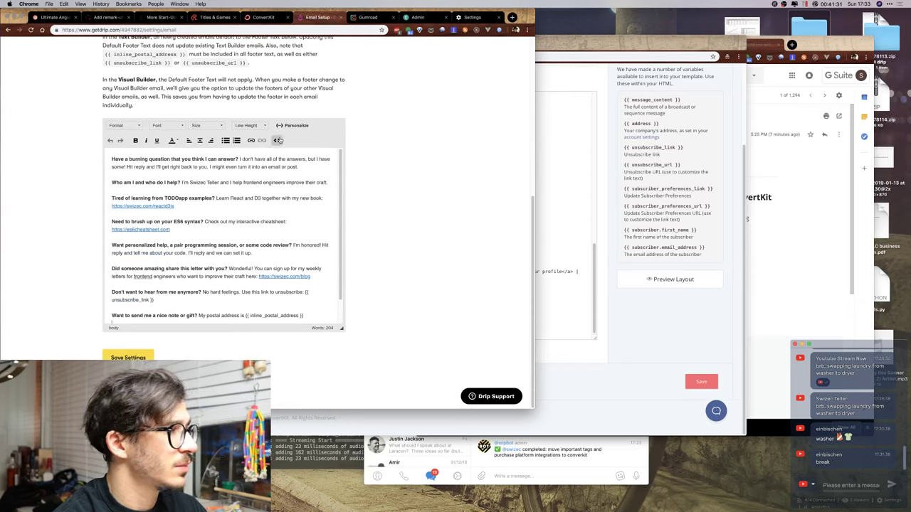
left_click(277, 140)
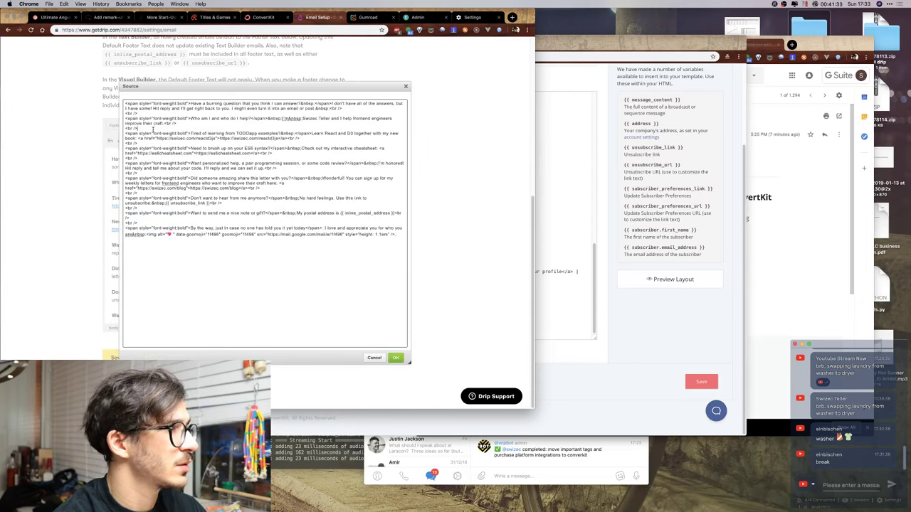
key("super+a")
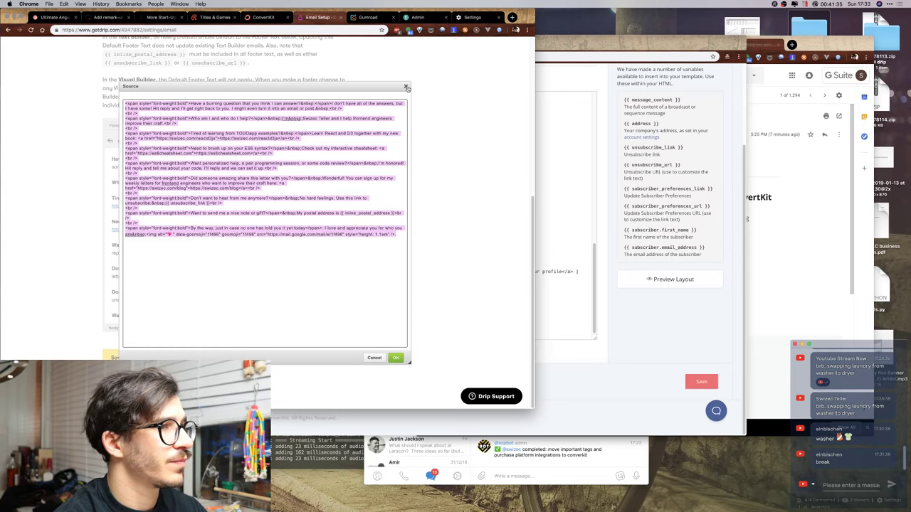
left_click(406, 87)
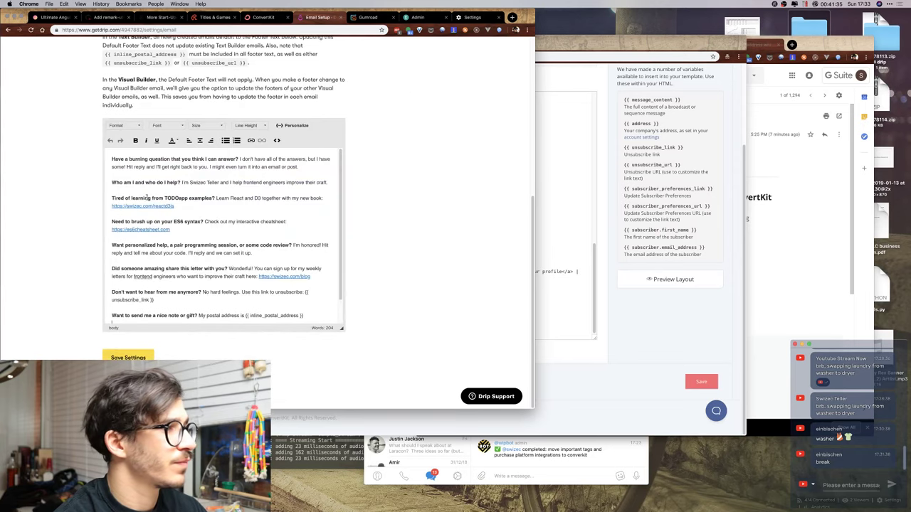
left_click(542, 291)
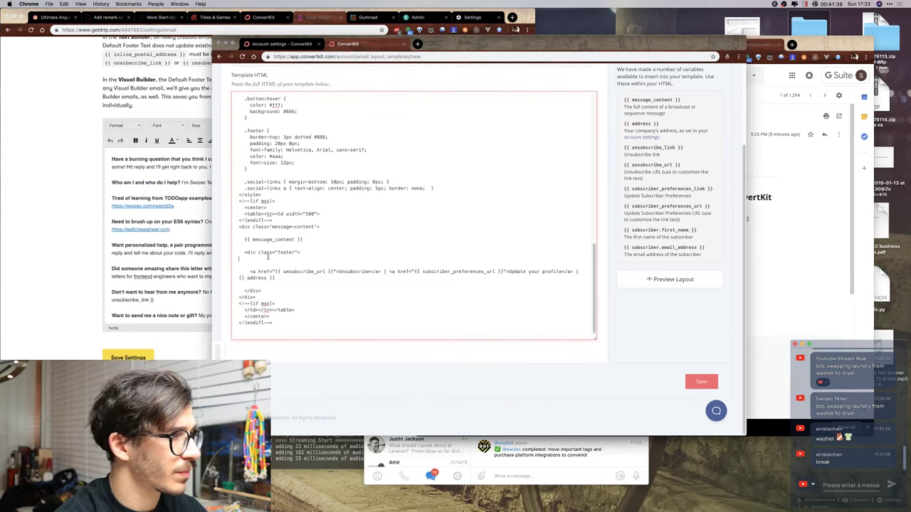
Copy the Drip footer text and paste it into the ConvertKit template footer.
left_click(146, 183)
left_click(526, 210)
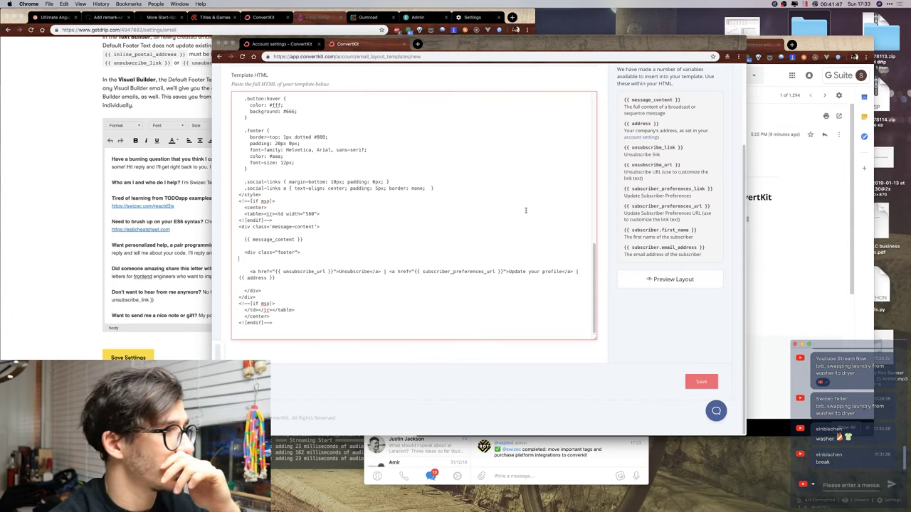
left_click(177, 191)
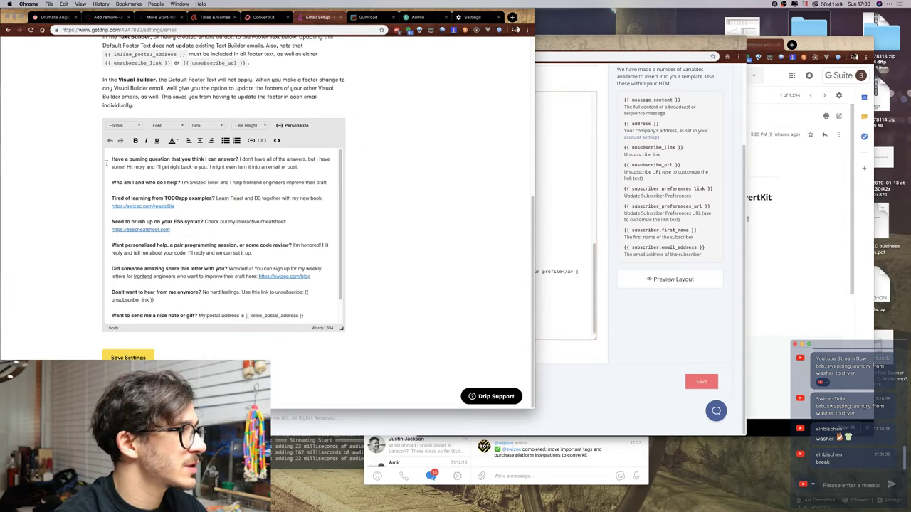
left_click_drag(109, 159, 186, 311)
key("super+c")
left_click(541, 236)
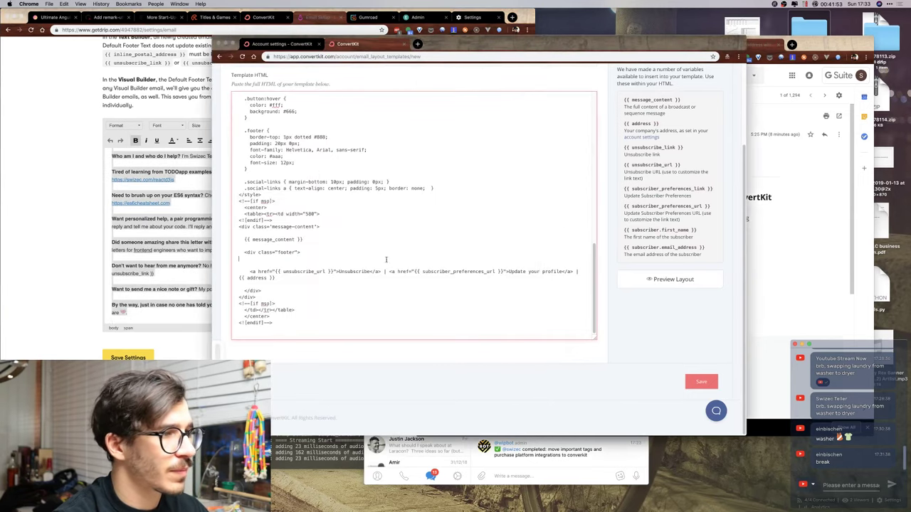
key("super+v")
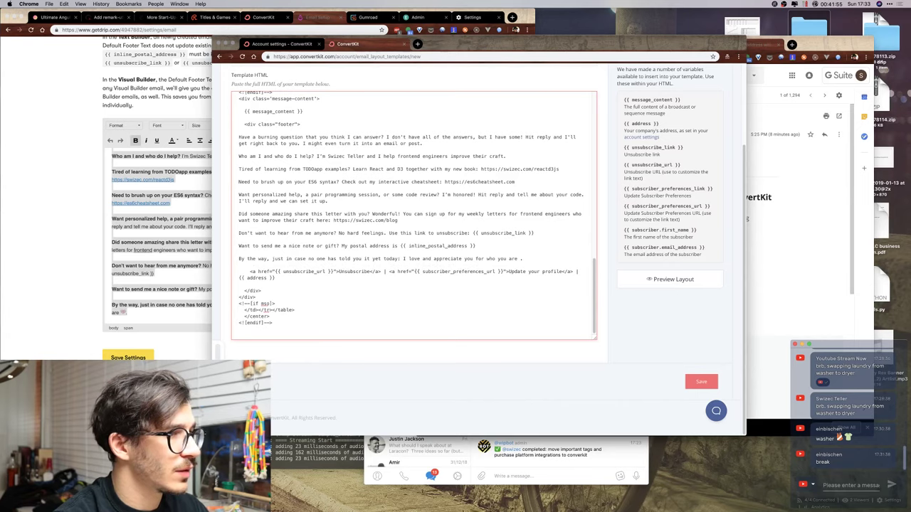
Wrap the opening footer questions in <b> tags and add 'and get better careers' with a bold ' React?'.
left_click(281, 137)
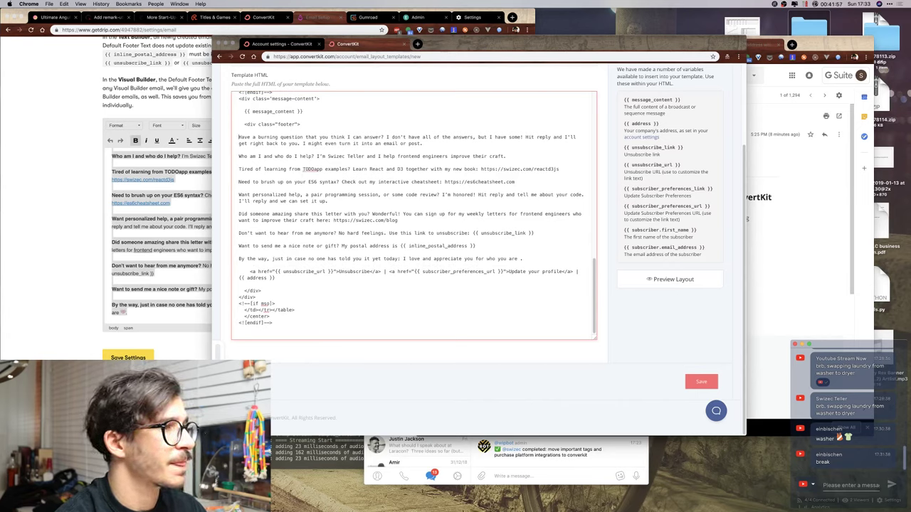
left_click(240, 137)
type("<b>")
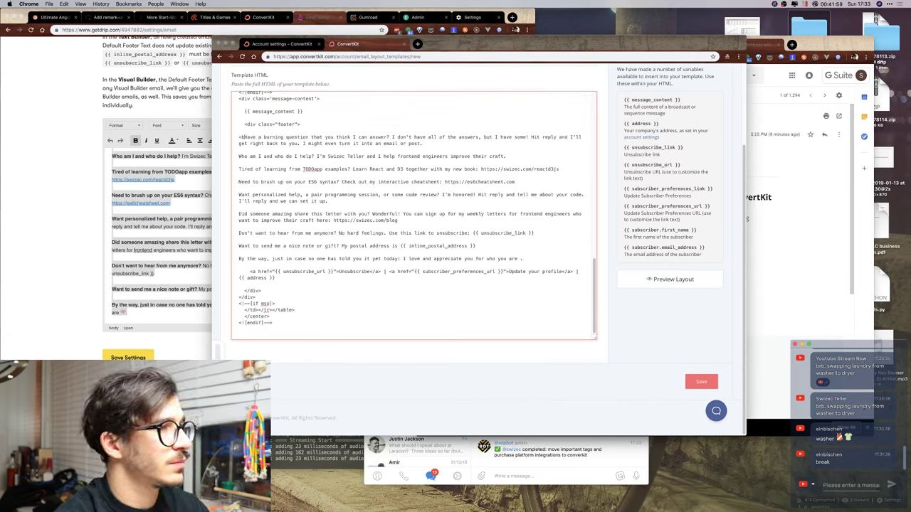
scroll(168, 189, "up", 1)
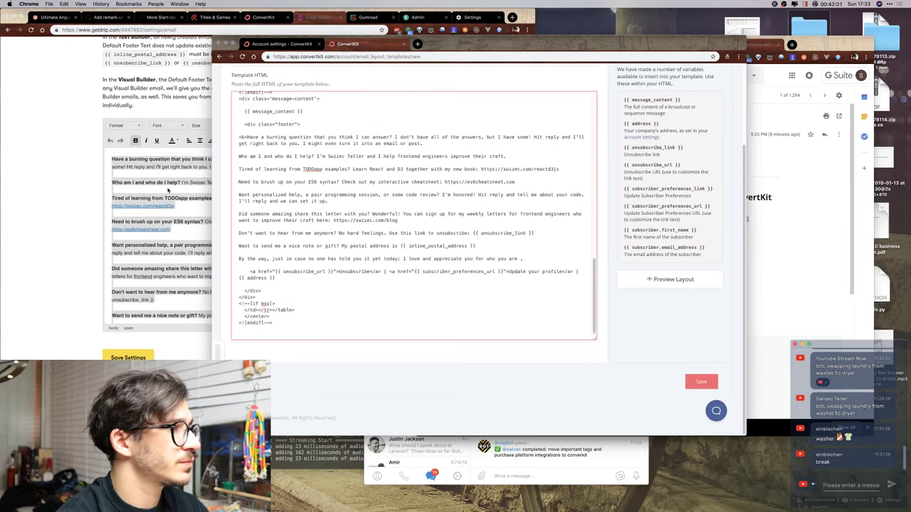
left_click(202, 180)
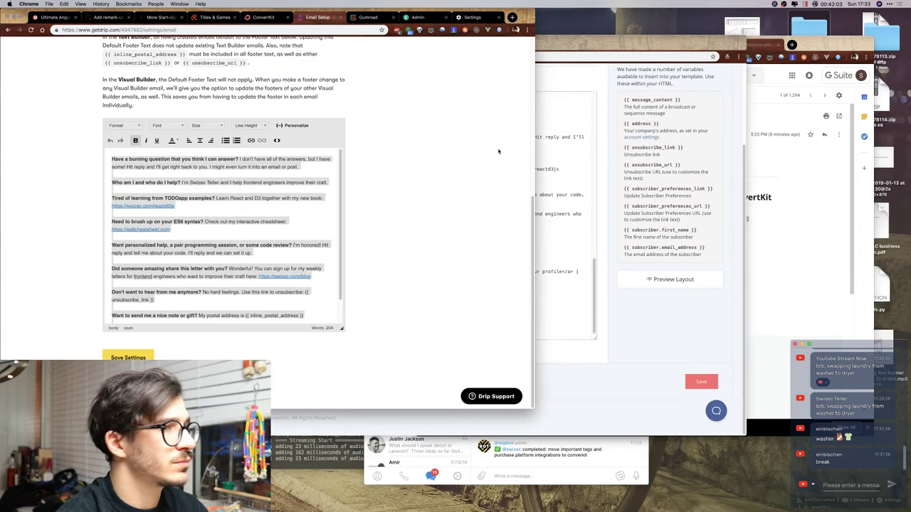
left_click(541, 142)
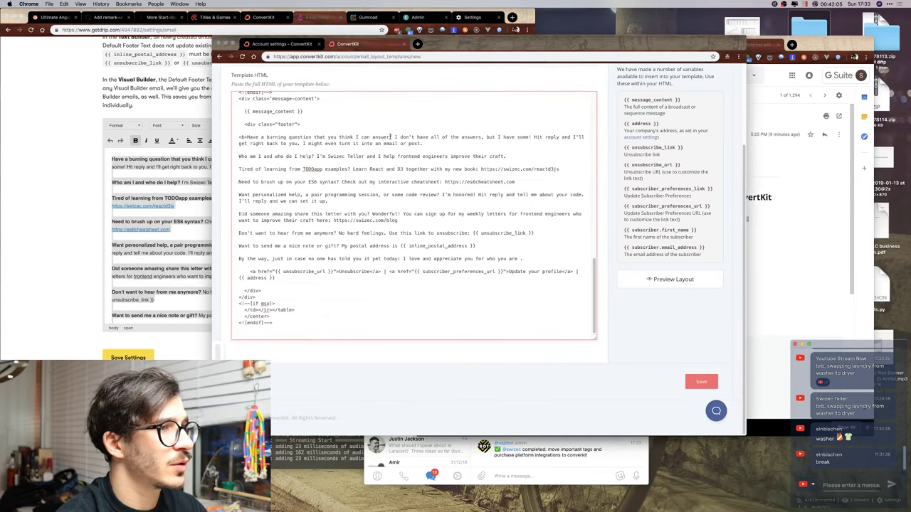
type("</b>")
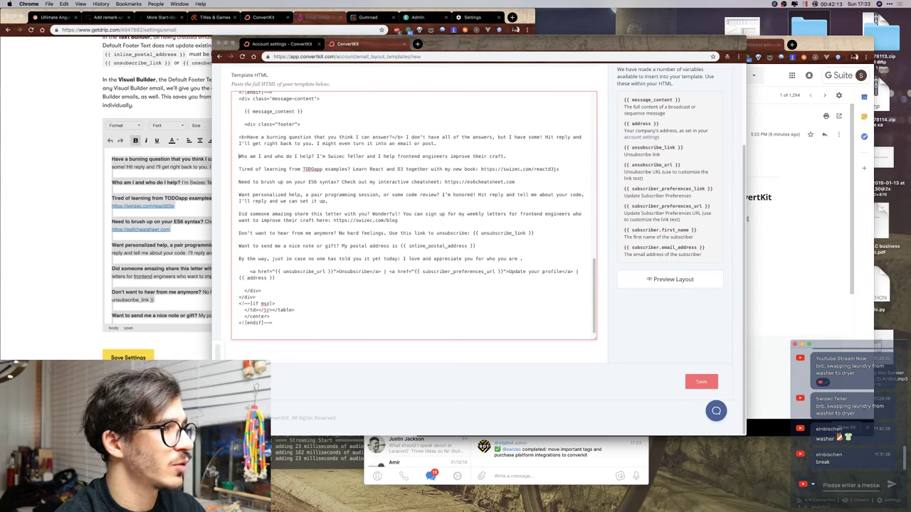
type("<b>")
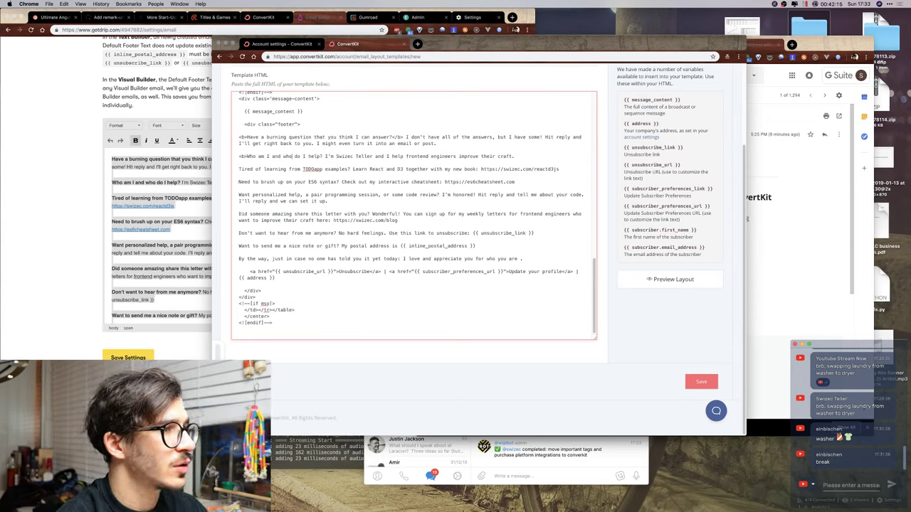
type("</b>")
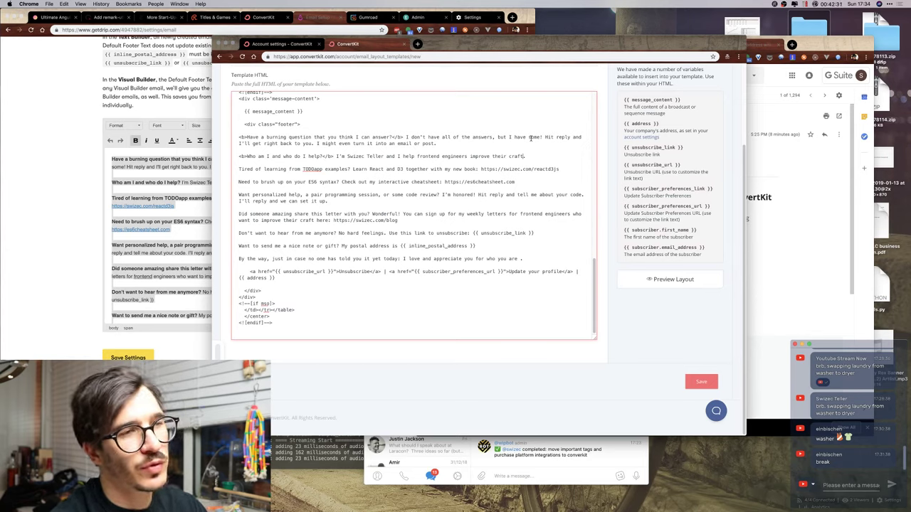
type("and get be")
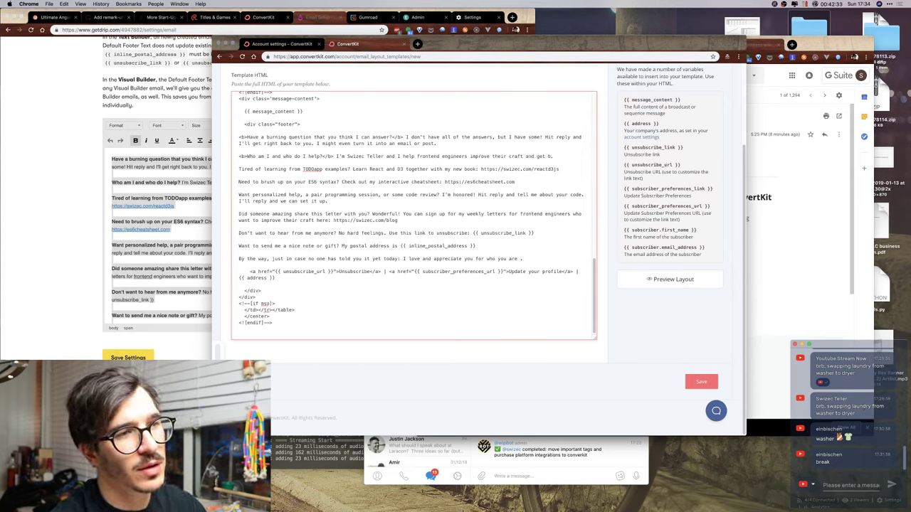
type("tter careers")
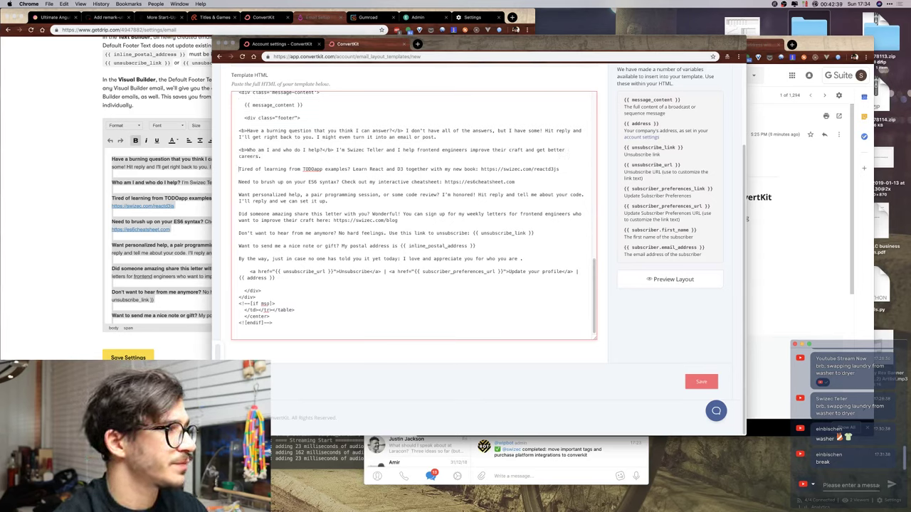
type("<b>")
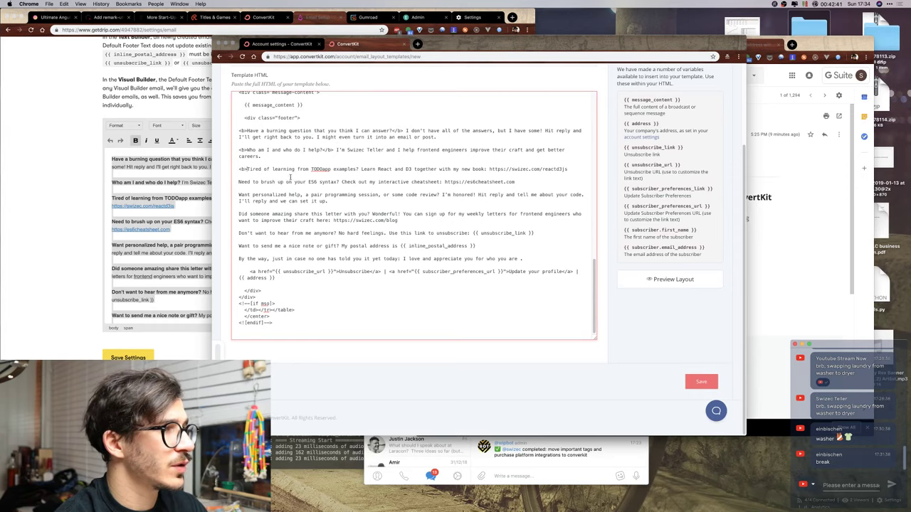
type(" React")
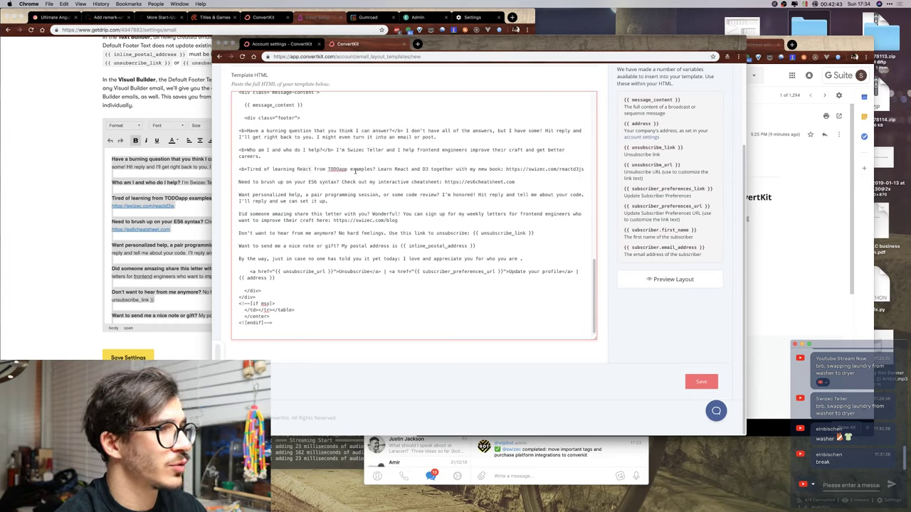
type("?</b>")
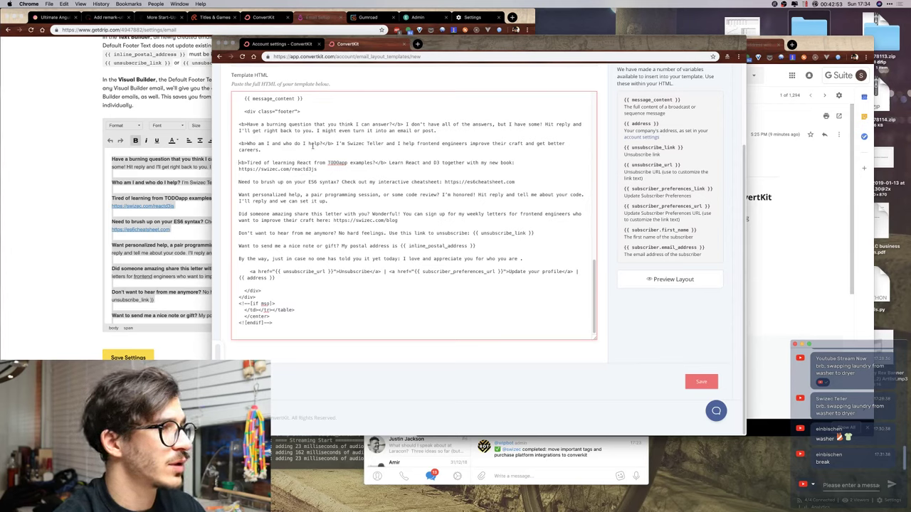
Reword the ES6 line to start with 'Want' and end 'modern ES6 syntax?', bolding it.
type("<!--")
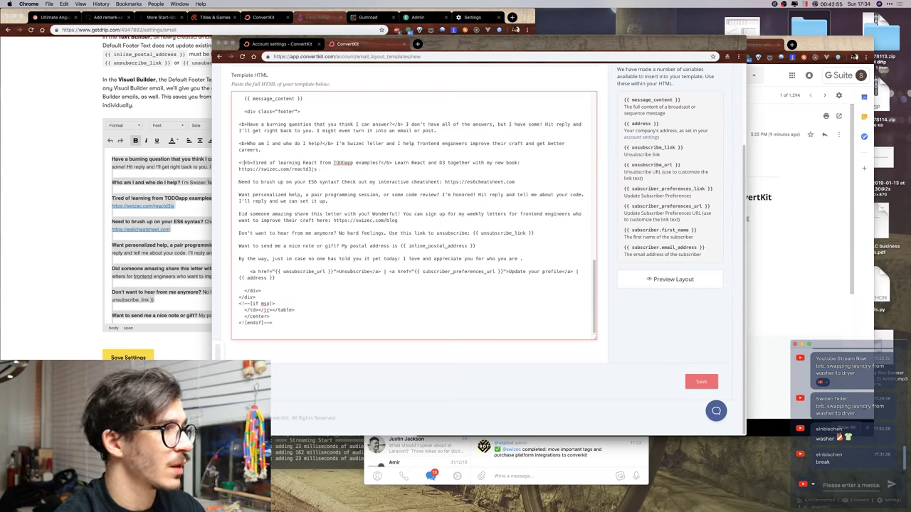
type(">")
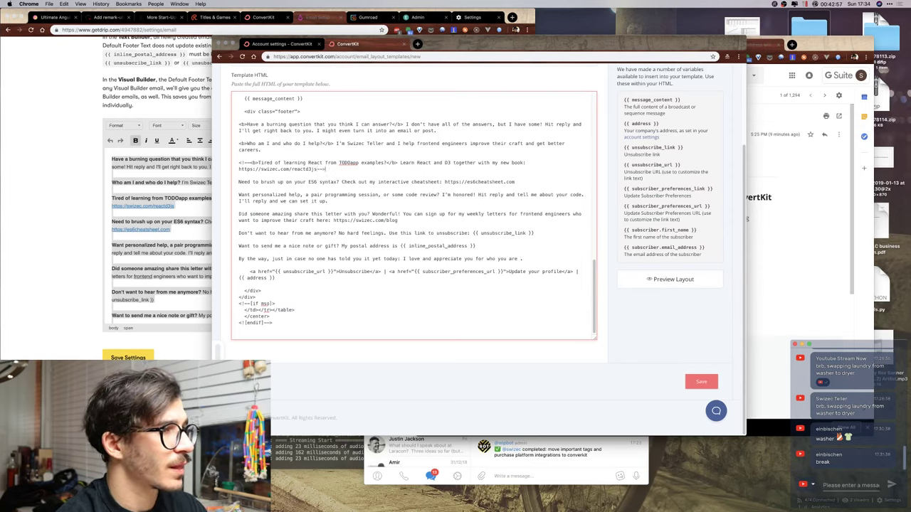
type("<b>")
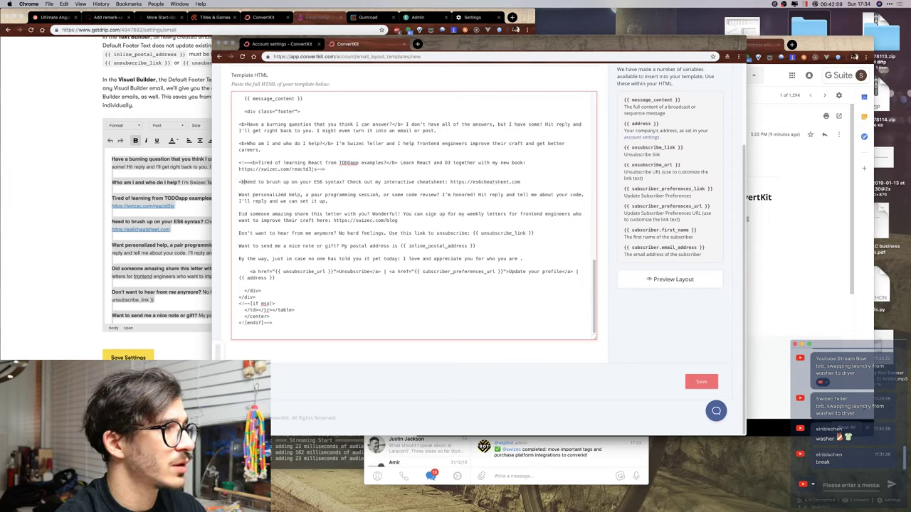
key("shift+Right")
key("shift+Right")
key("shift+Right")
key("shift+Right")
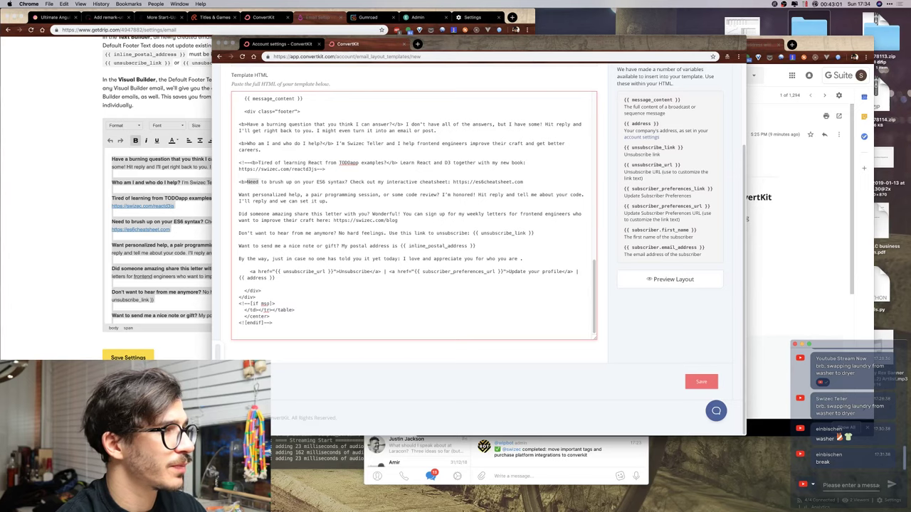
type("Want")
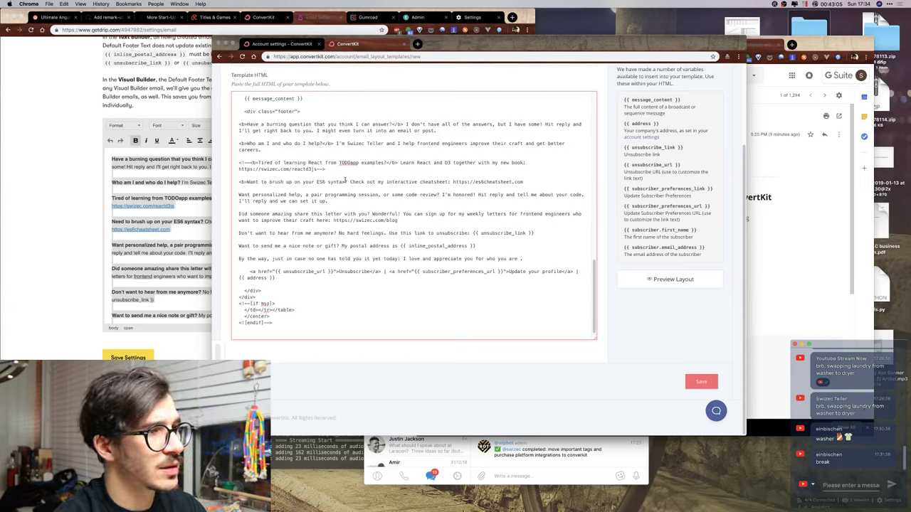
left_click(348, 181)
type("</b>")
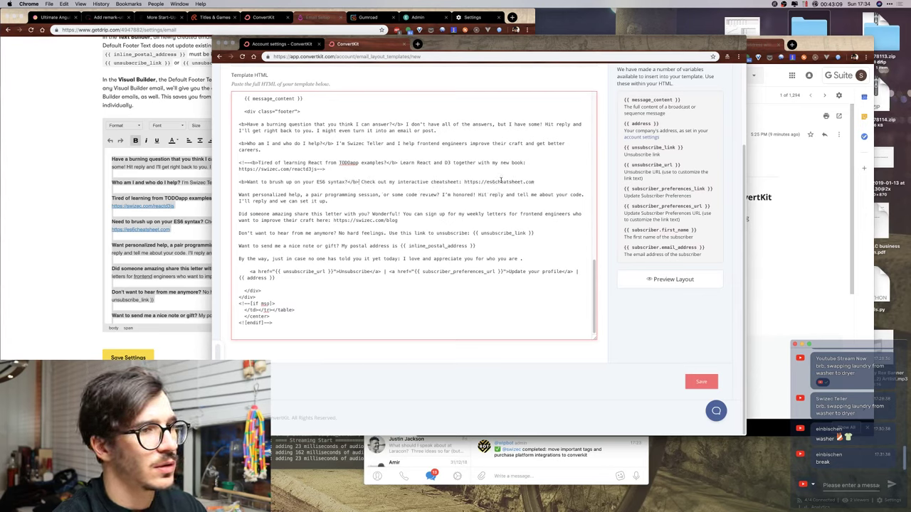
type("<b>")
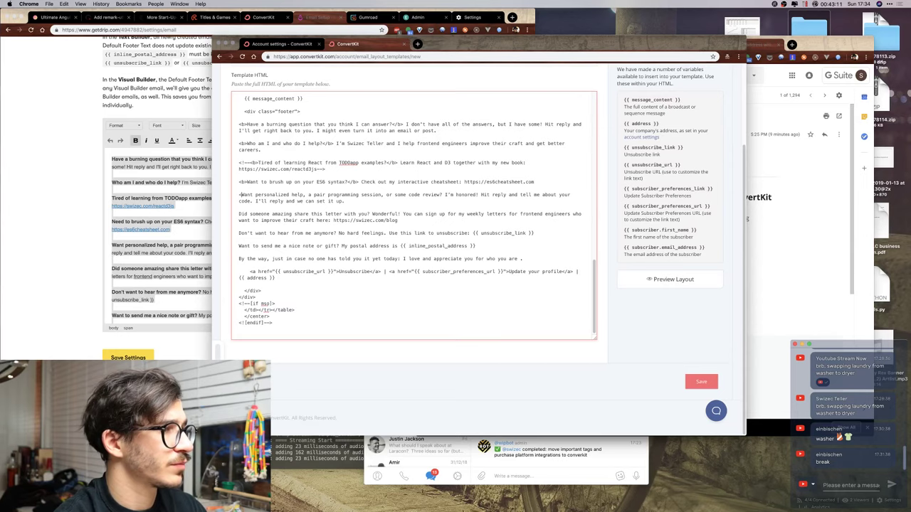
double_click(310, 183)
type("modern ES6 sy")
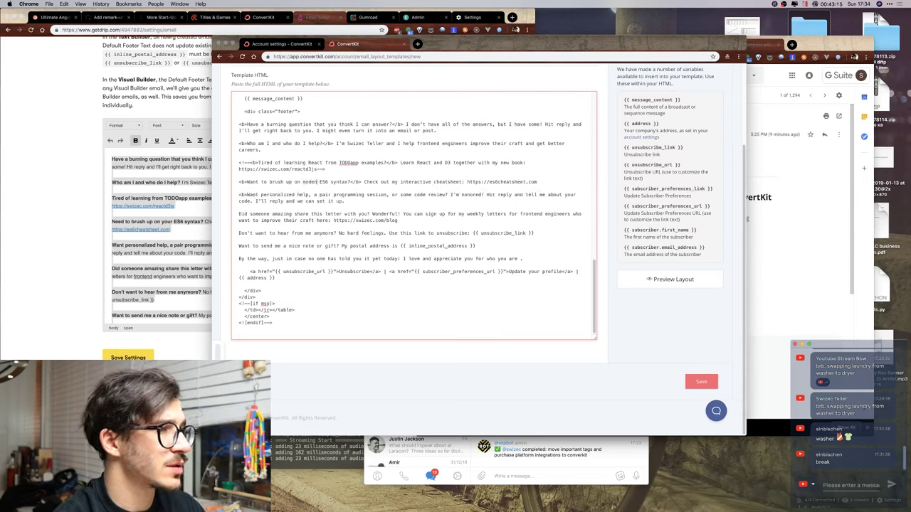
type("ntax?")
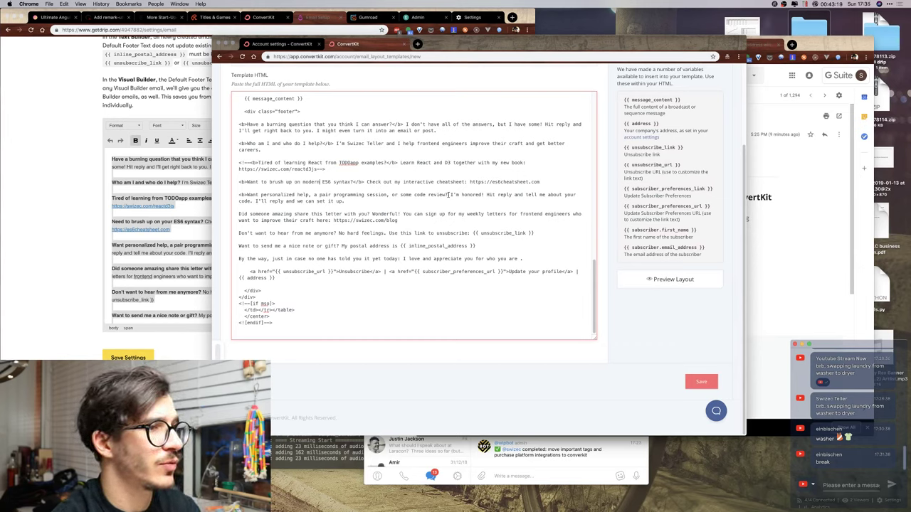
type("</b>")
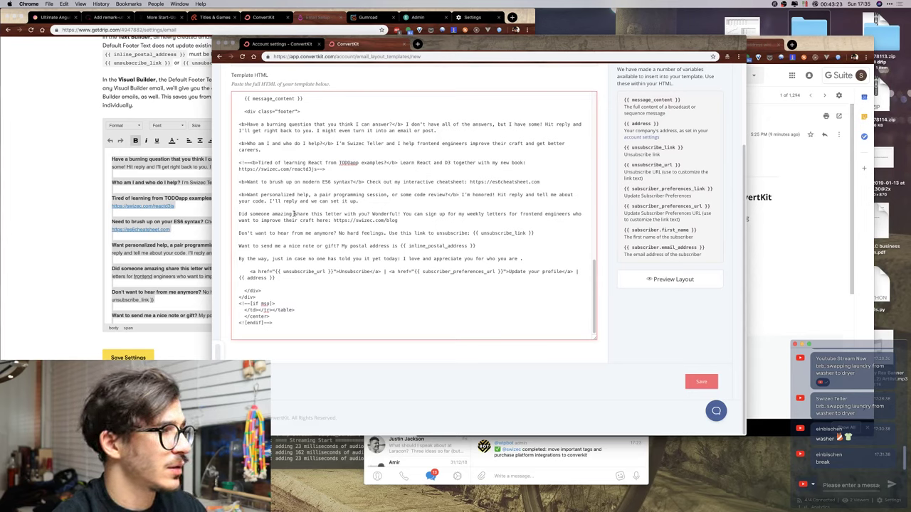
Bold 'Did someone amazing share this letter with you?' and delete 'who want to improve their craft'.
left_click(239, 214)
type("<b>")
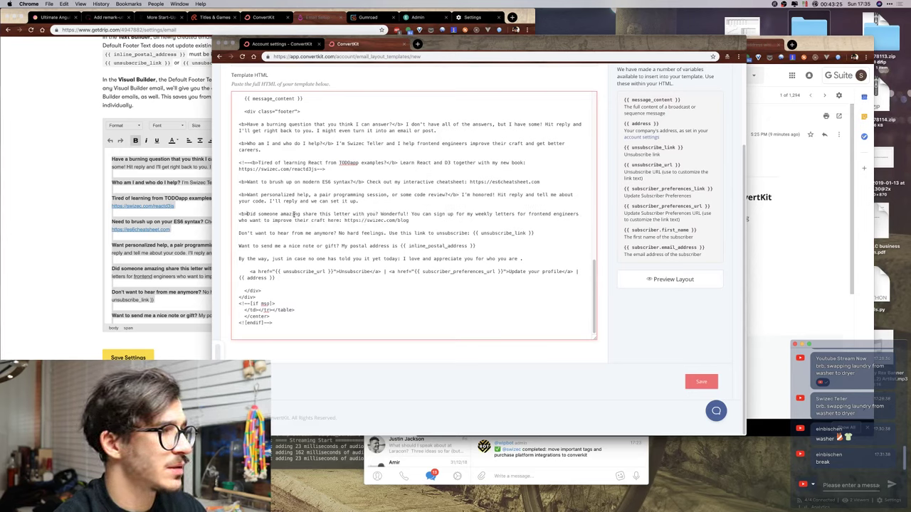
left_click(378, 213)
type("</b>")
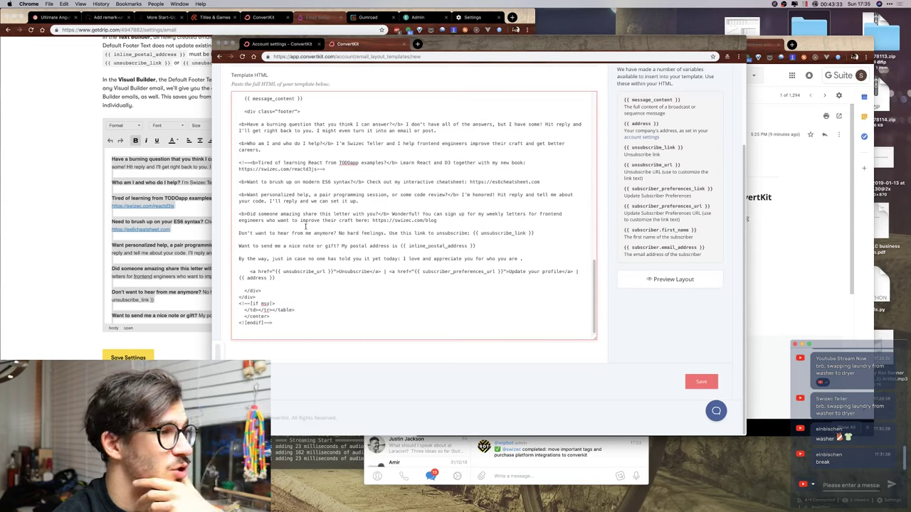
left_click_drag(267, 221, 354, 222)
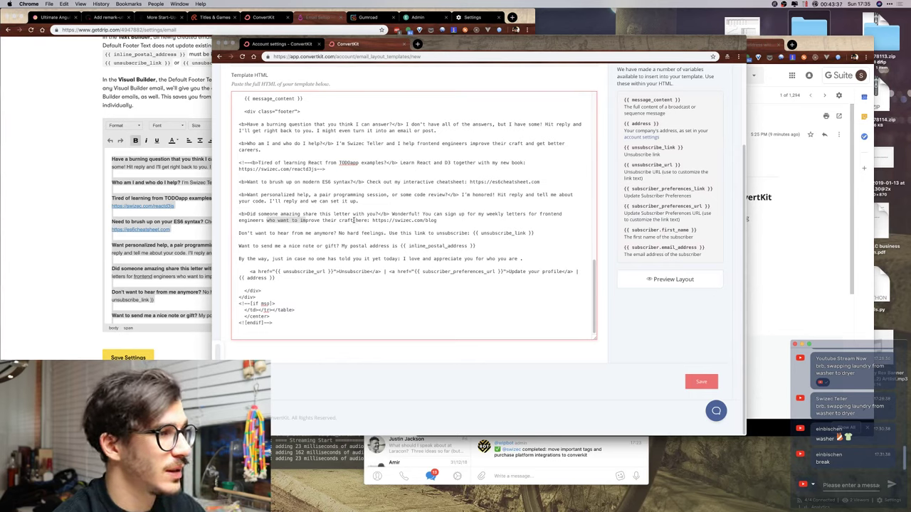
key("BackSpace")
key("BackSpace")
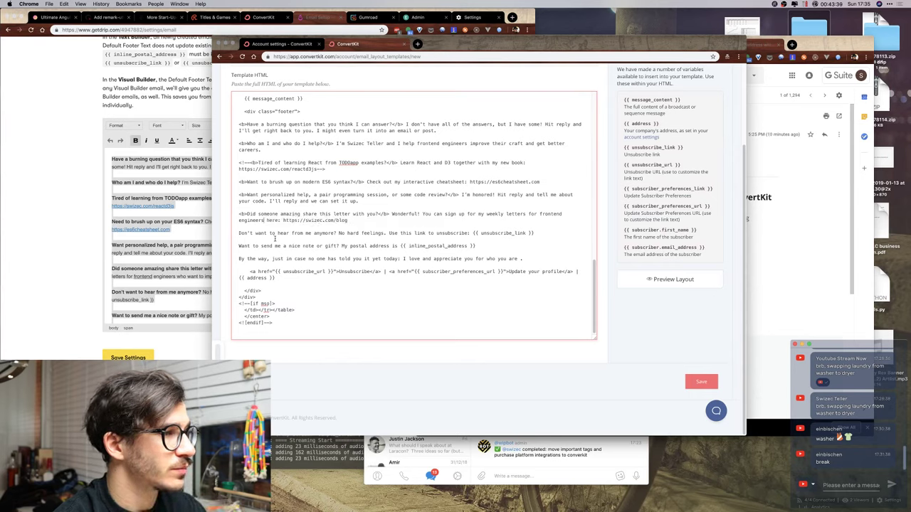
Bold the 'Don't want… anymore?' and 'nice note… gift?' lead-in sentences.
type("<b>")
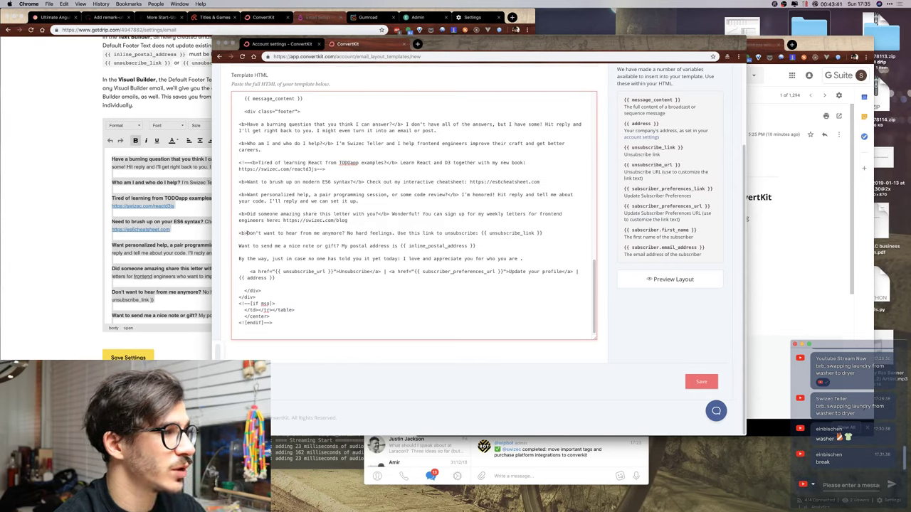
left_click(345, 233)
type("</b>")
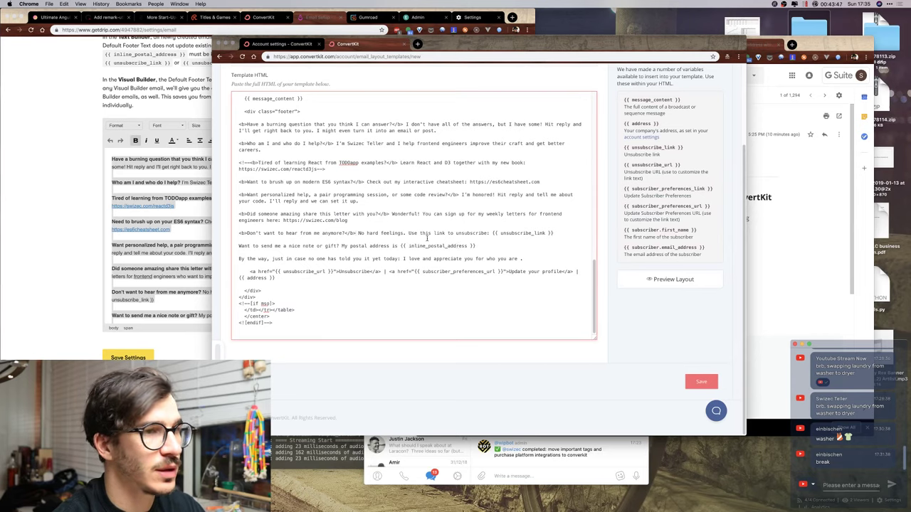
left_click(408, 250)
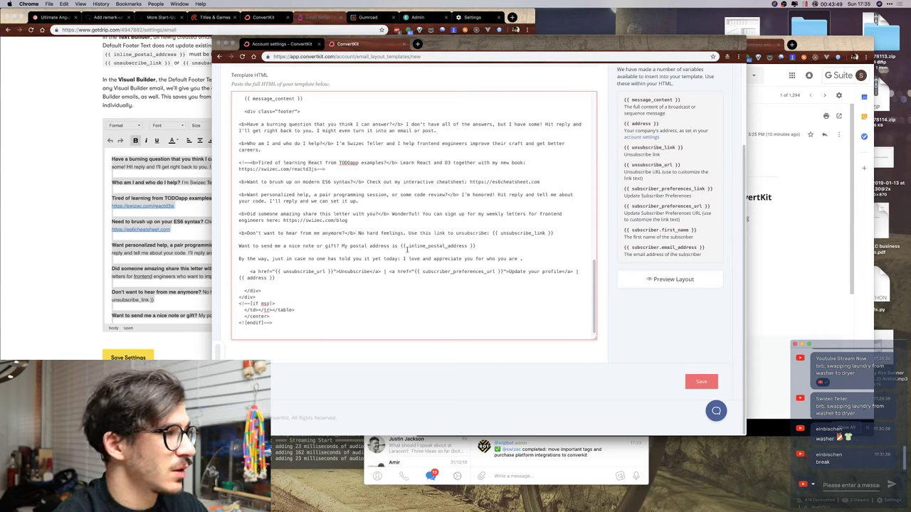
left_click(239, 246)
type("<b>")
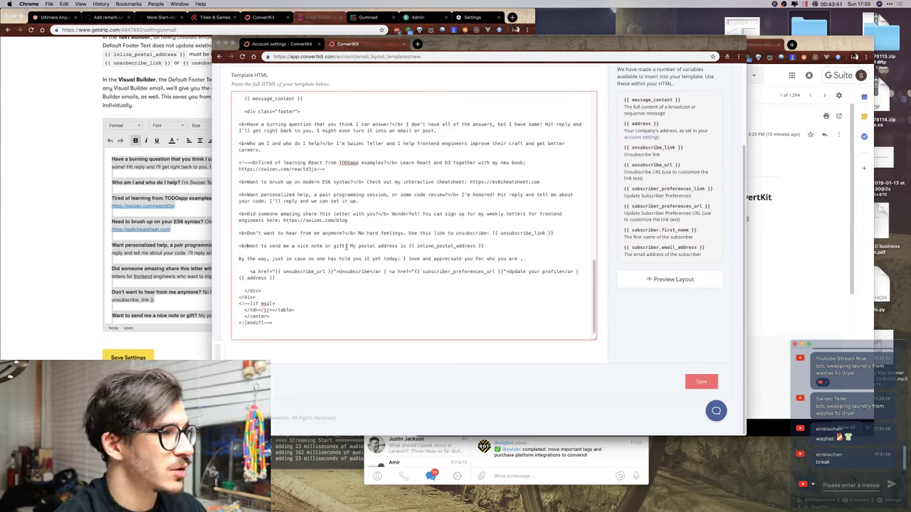
left_click(347, 246)
type("</b>")
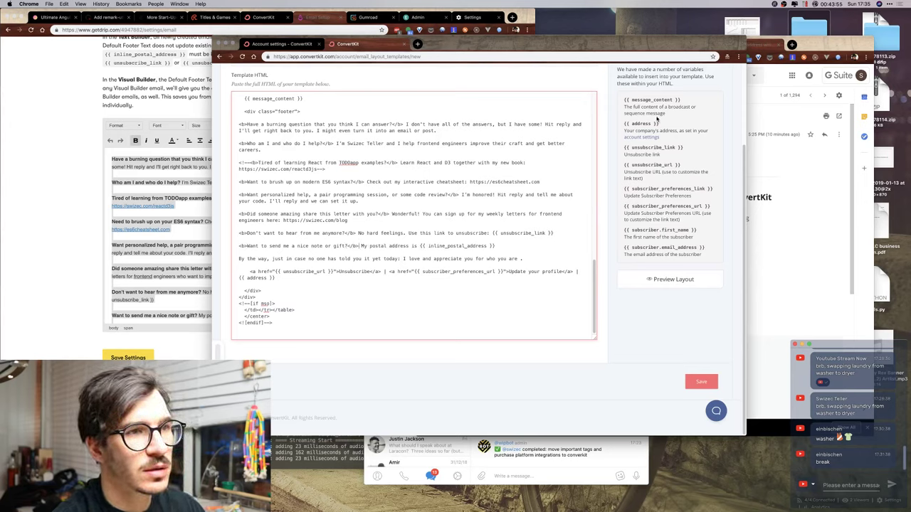
Replace the inline_postal_address variable with address.
double_click(523, 233)
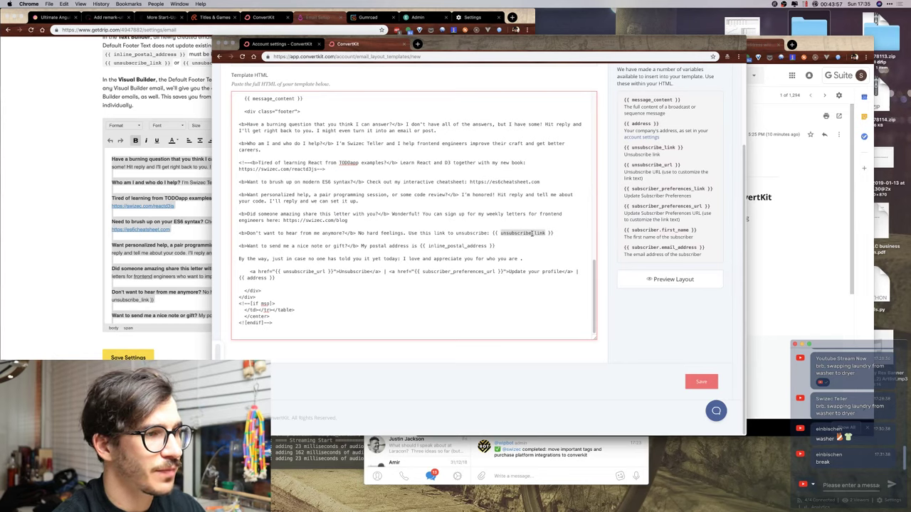
left_click(439, 251)
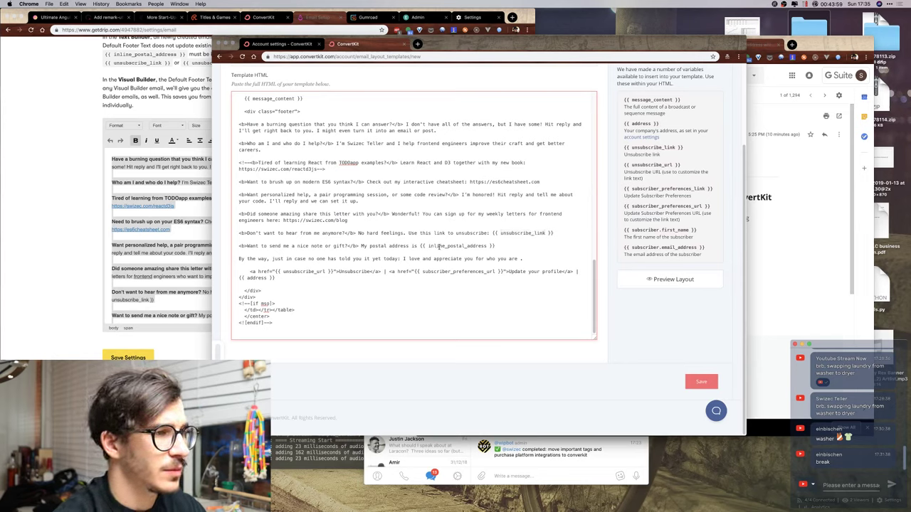
double_click(439, 246)
type("address")
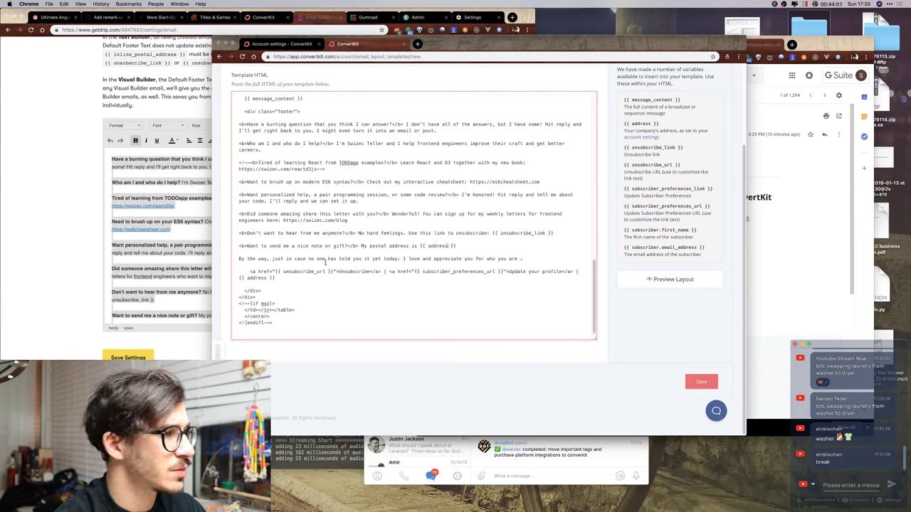
Bold the 'By the way' line and add a red heart emoji after 'who you are'.
left_click(240, 259)
type("<b>")
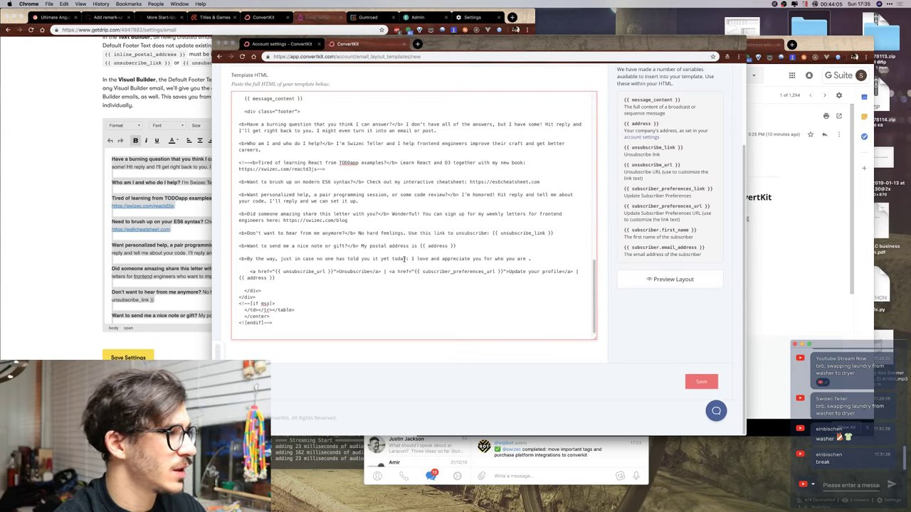
key("Down")
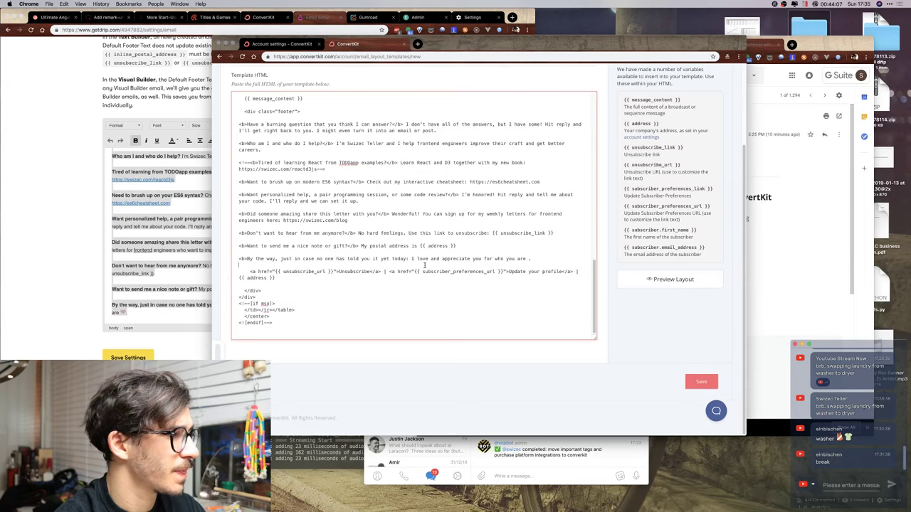
left_click(539, 257)
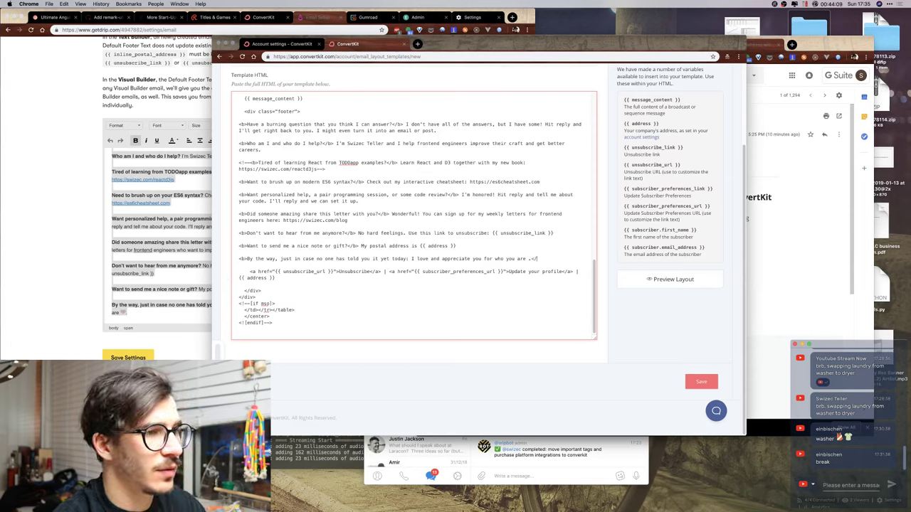
type("</b>")
key("Right")
key("Right")
key("Right")
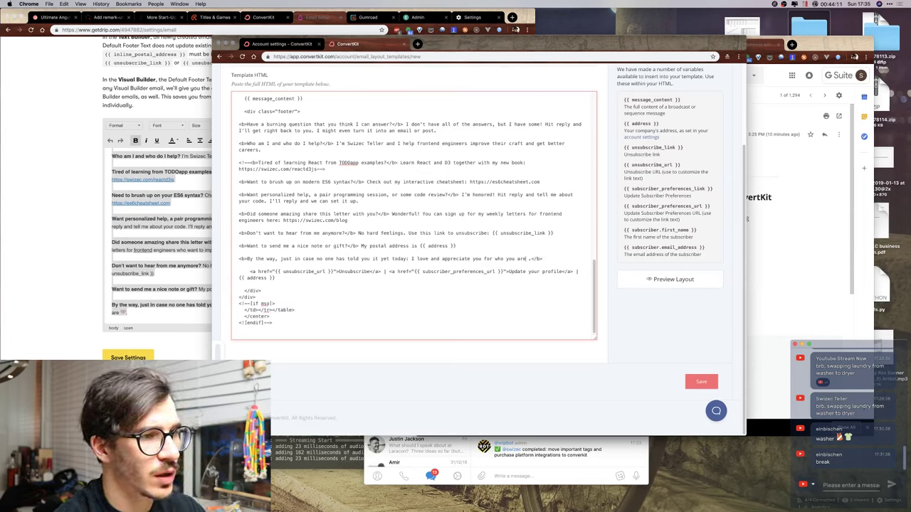
key("ctrl+super+space")
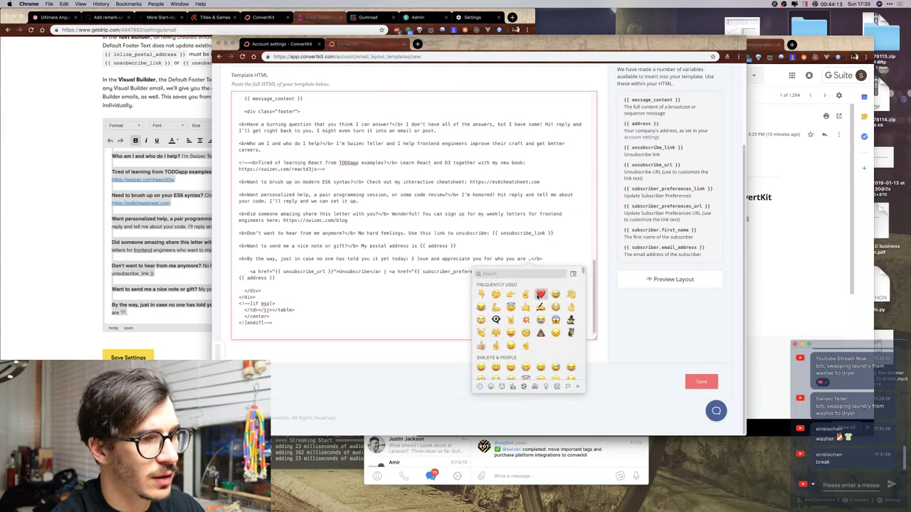
left_click(541, 293)
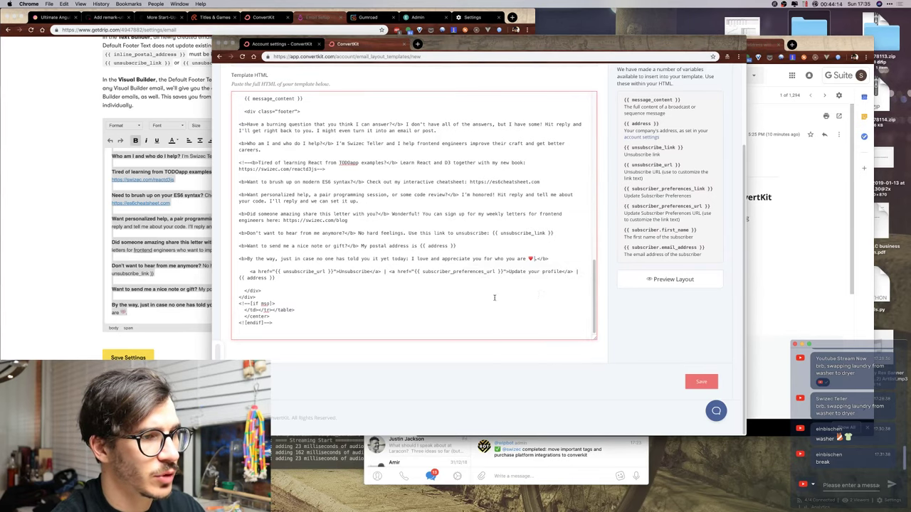
Preview the email layout, then return to the template HTML.
left_click(669, 279)
scroll(488, 144, "down", 2)
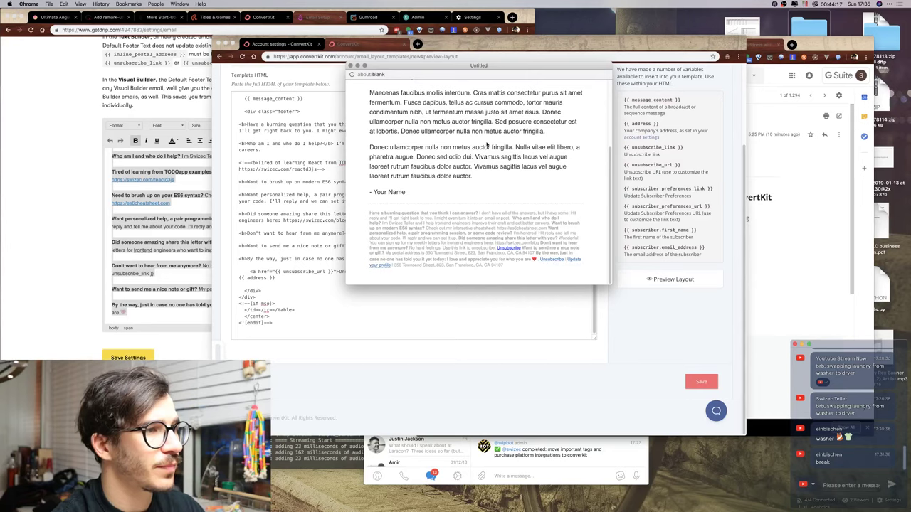
left_click(350, 66)
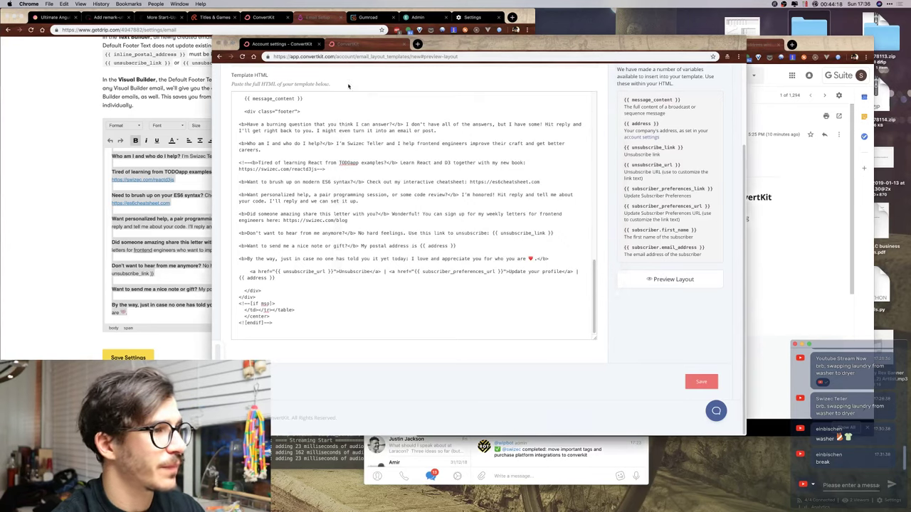
left_click(284, 165)
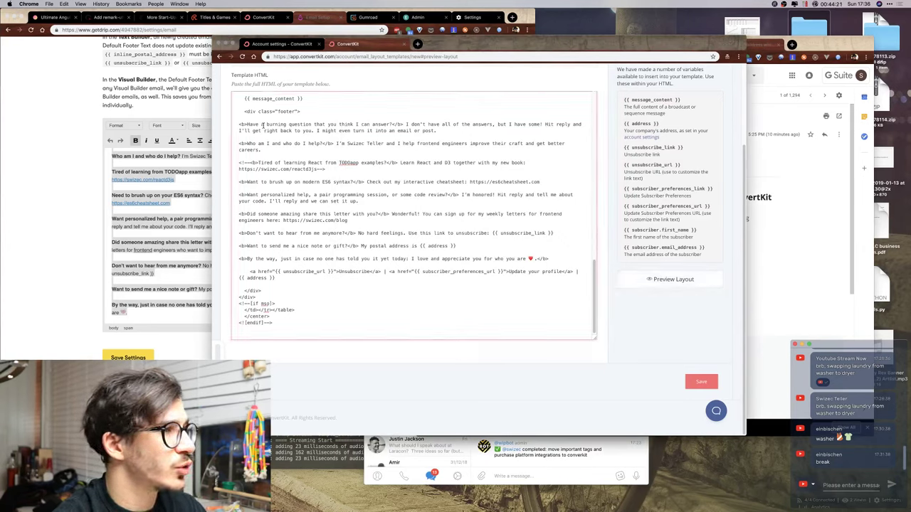
Add a closing </p> tag and blank line after each footer paragraph, through the 'By the way' line.
type("<p>")
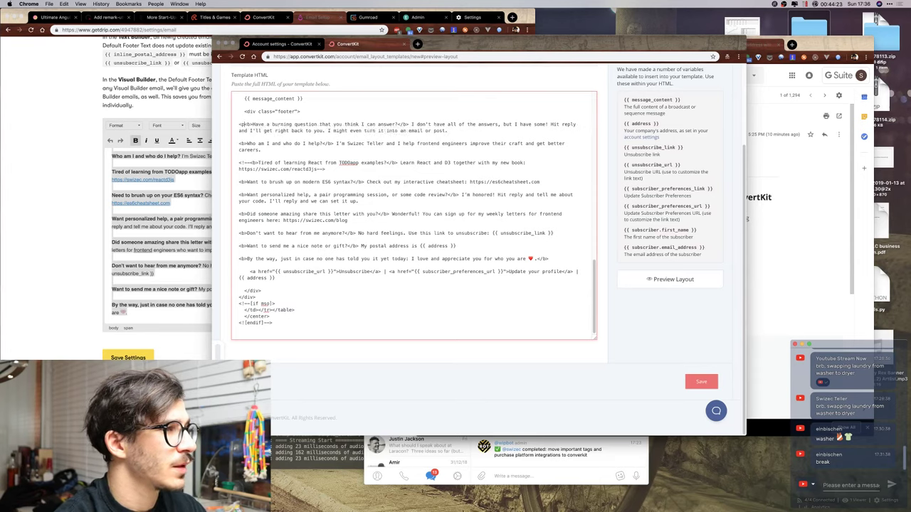
type("</")
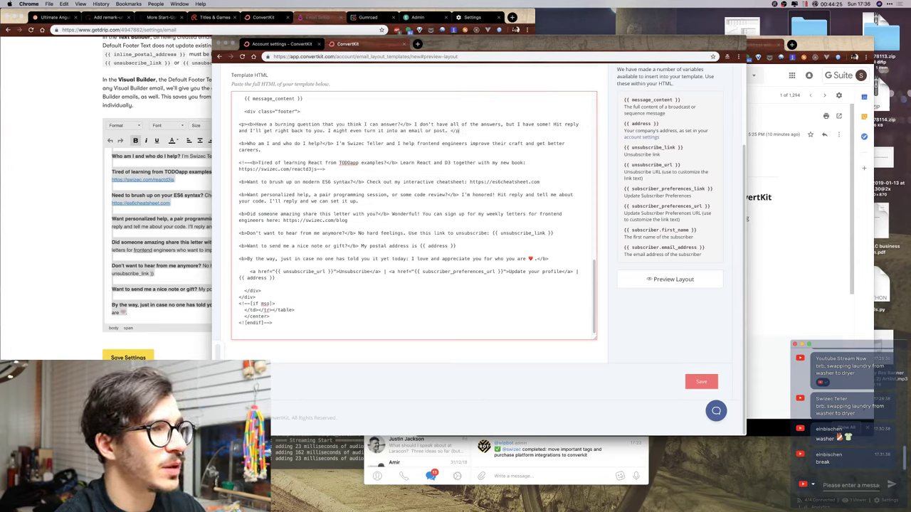
type("p>")
key("shift+Left")
key("shift+Left")
key("shift+Left")
key("shift+Left")
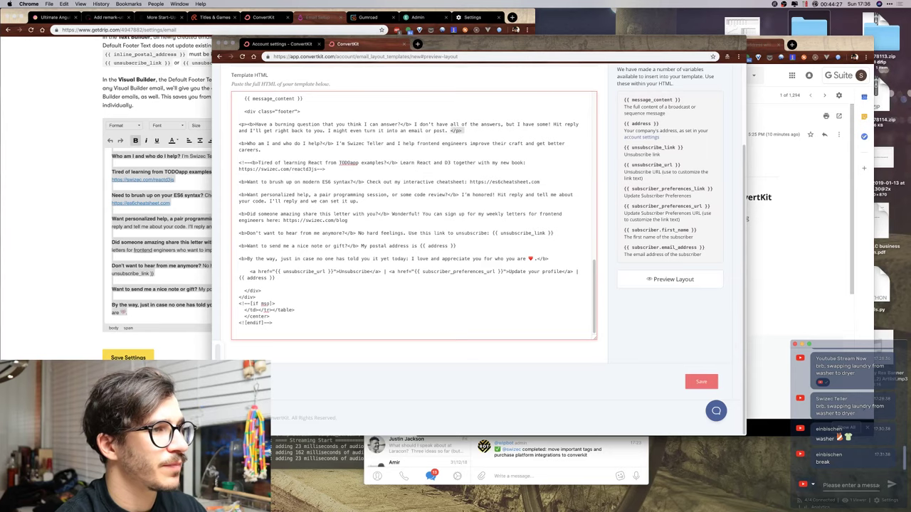
key("ctrl+c")
left_click(306, 156)
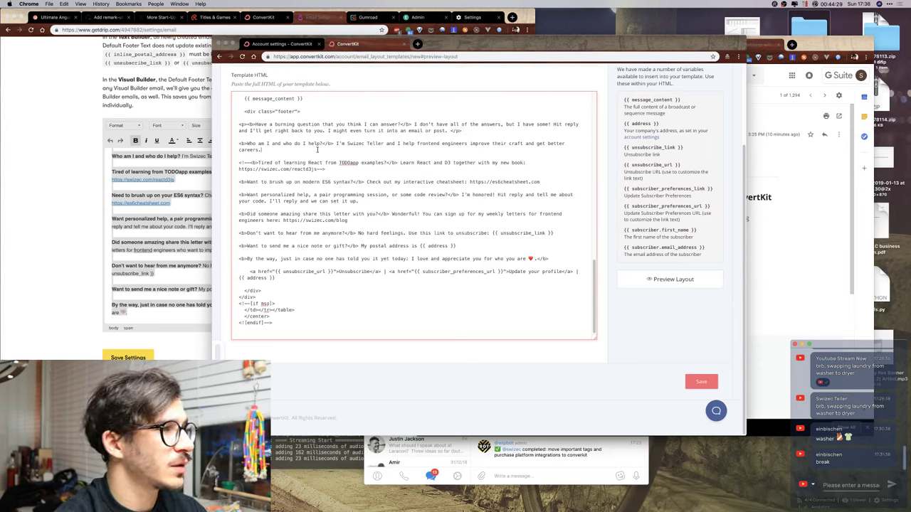
key("ctrl+v")
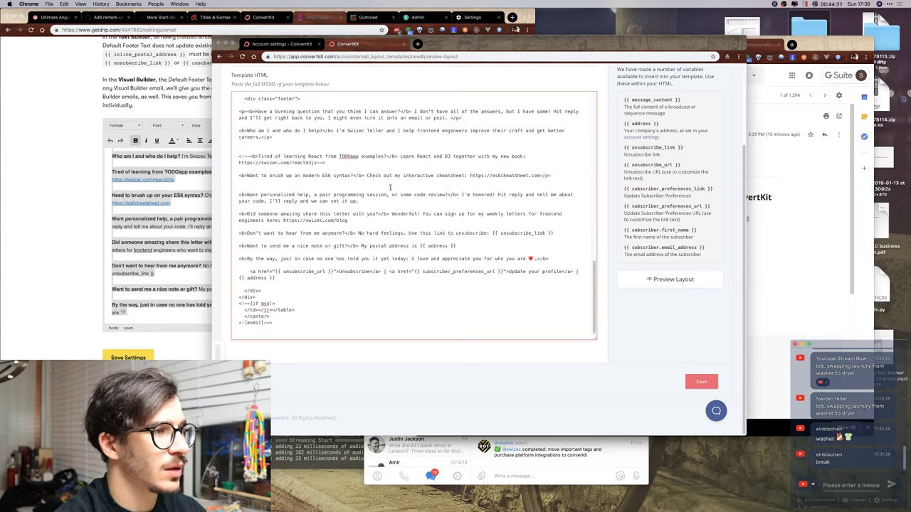
key("ctrl+v")
key("Return")
left_click(377, 202)
key("ctrl+v")
key("Return")
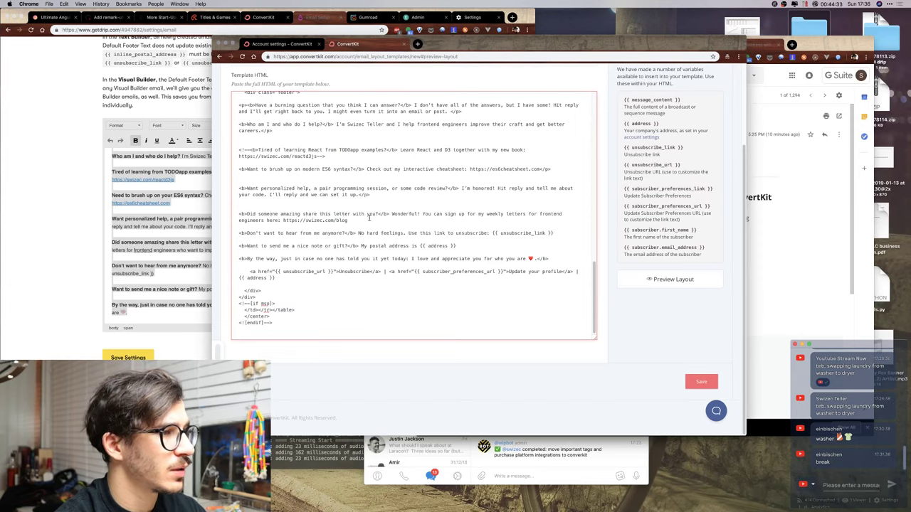
key("ctrl+v")
key("Return")
left_click(564, 233)
key("ctrl+v")
key("Return")
left_click(483, 245)
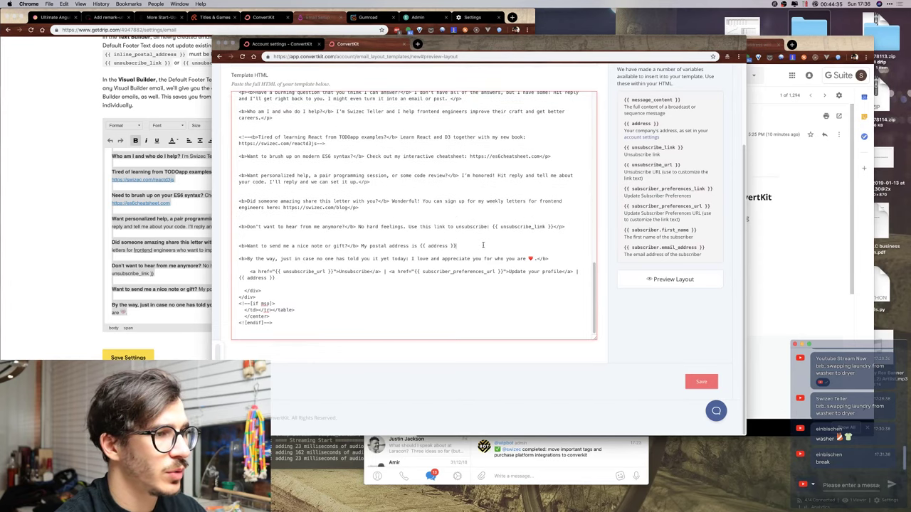
key("ctrl+v")
key("Return")
left_click(550, 258)
key("ctrl+v")
key("Return")
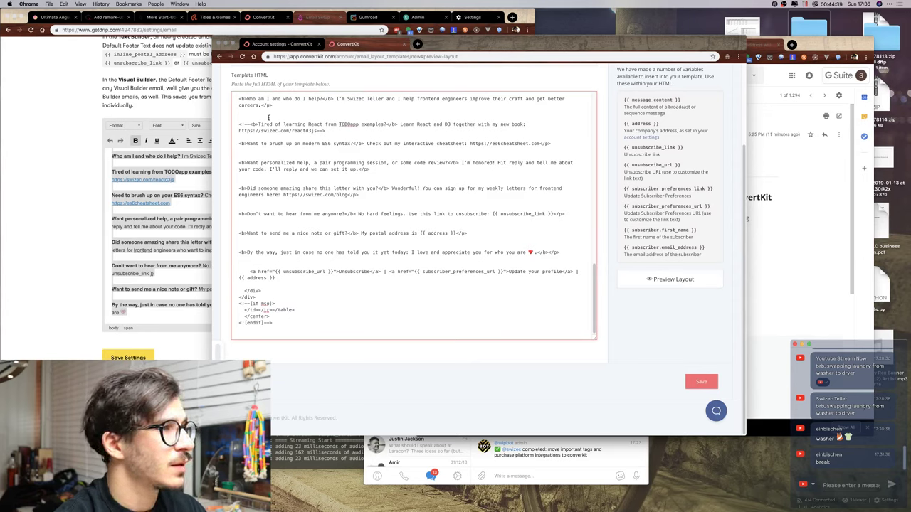
Insert an opening <p> before each footer line, from 'Who am I' to 'By the way'.
scroll(266, 137, "up", 3)
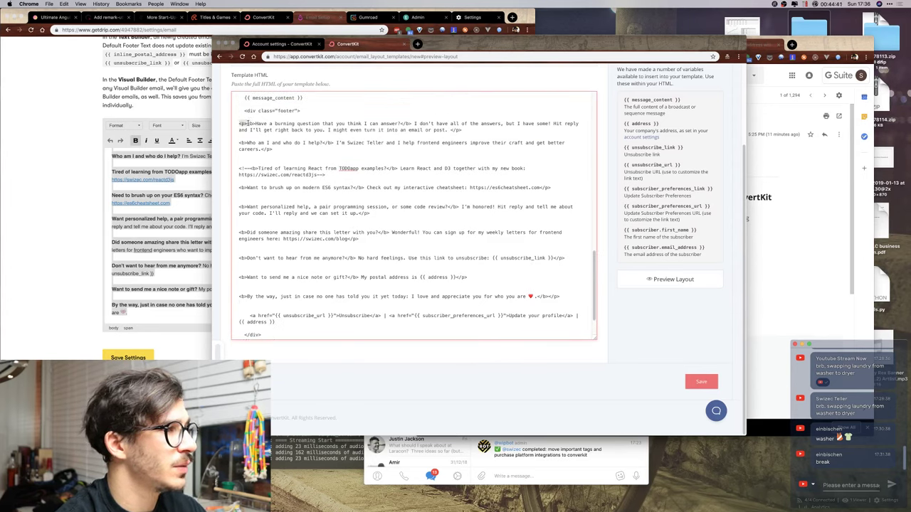
left_click(239, 142)
type("<p>")
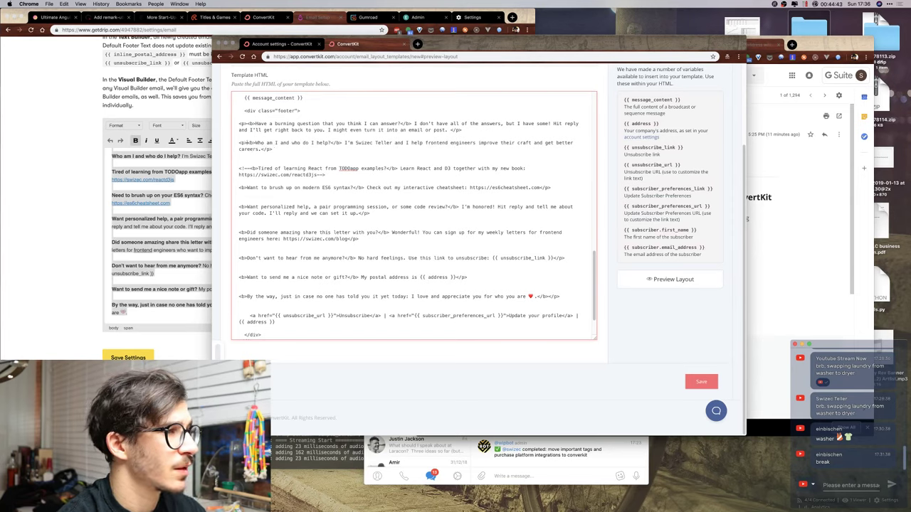
left_click(239, 187)
type("<p>")
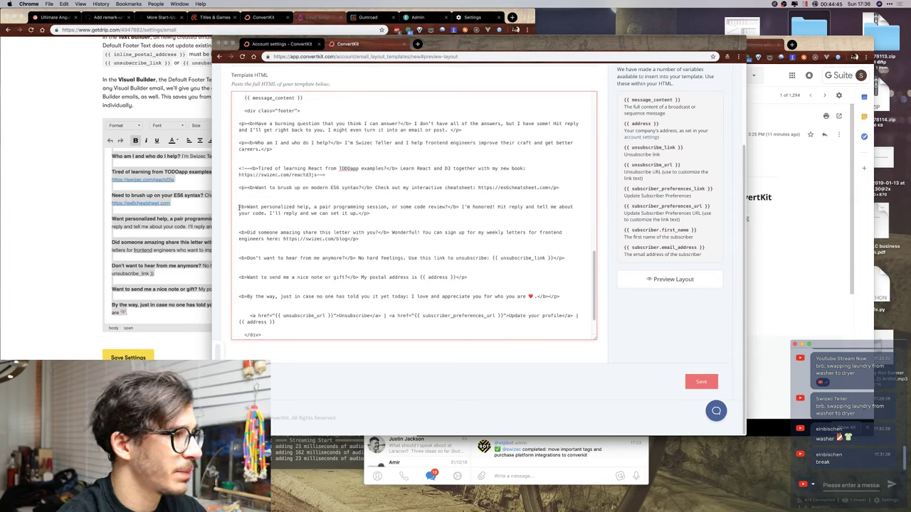
left_click(239, 206)
type("<p>")
left_click(239, 232)
type("<p>")
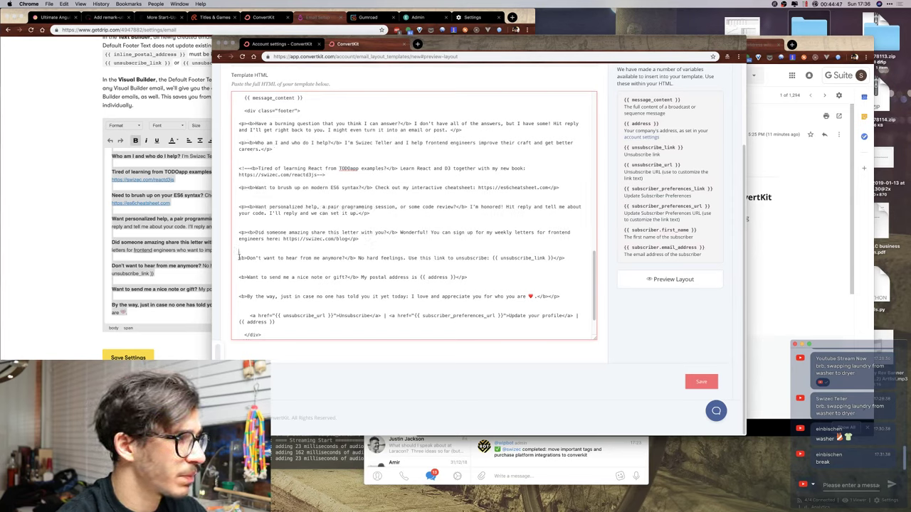
left_click(239, 258)
type("<p>")
left_click(240, 276)
type("<p>")
left_click(239, 297)
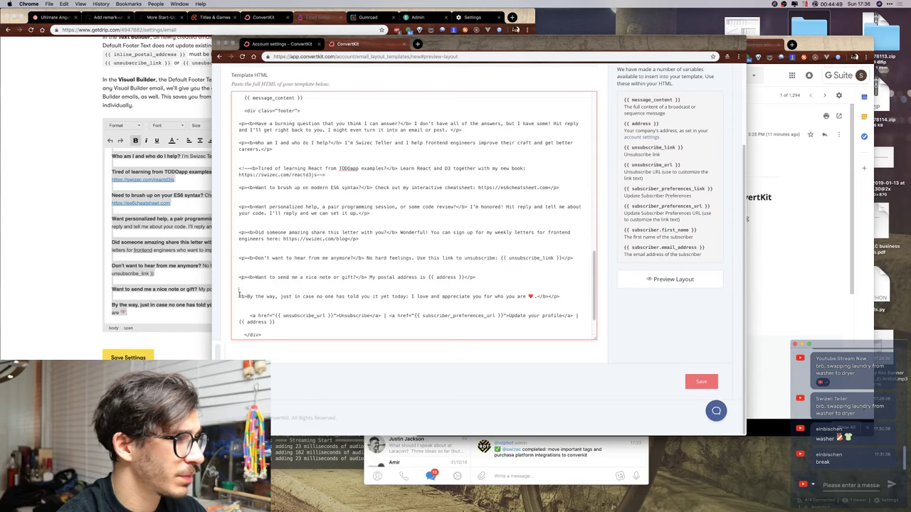
type("<p>")
left_click(682, 282)
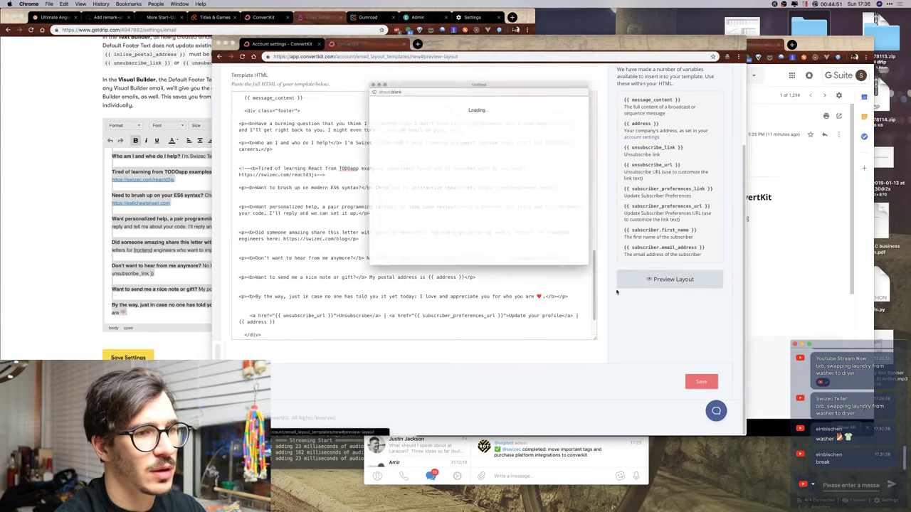
scroll(441, 214, "down", 10)
scroll(455, 185, "up", 8)
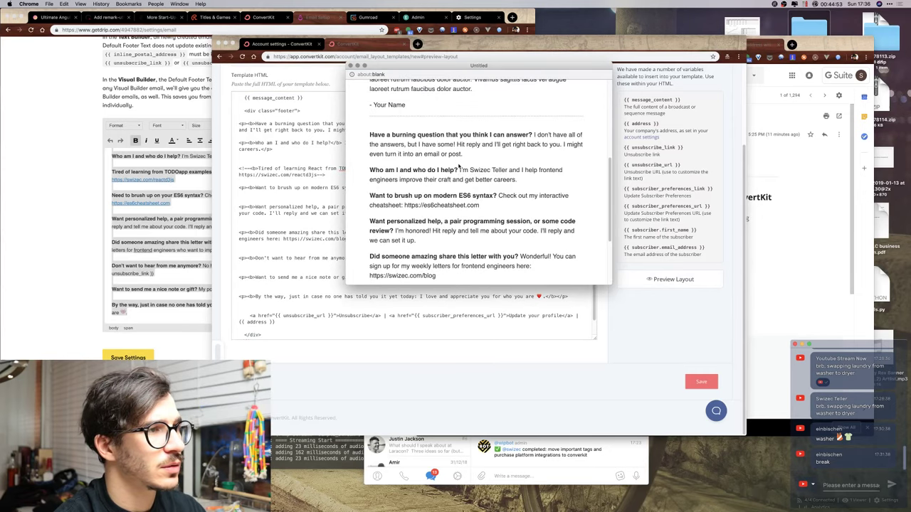
scroll(459, 166, "down", 8)
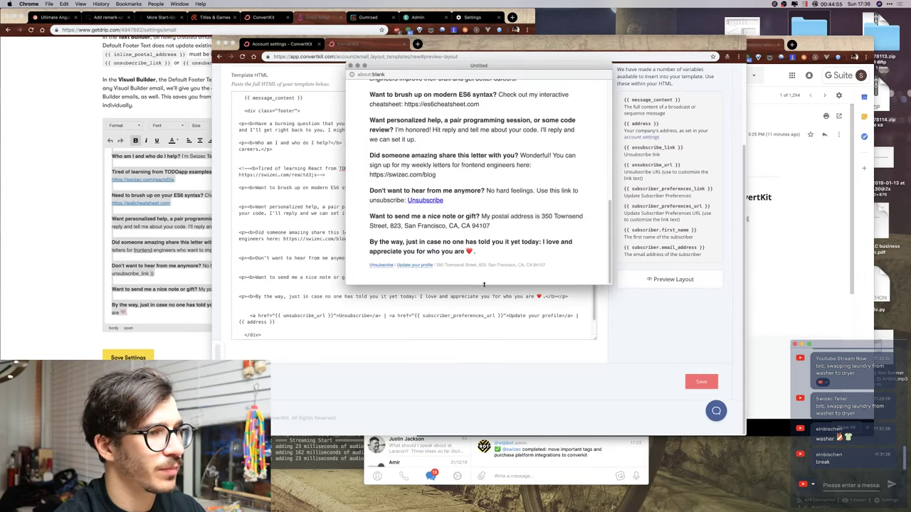
scroll(491, 281, "up", 10)
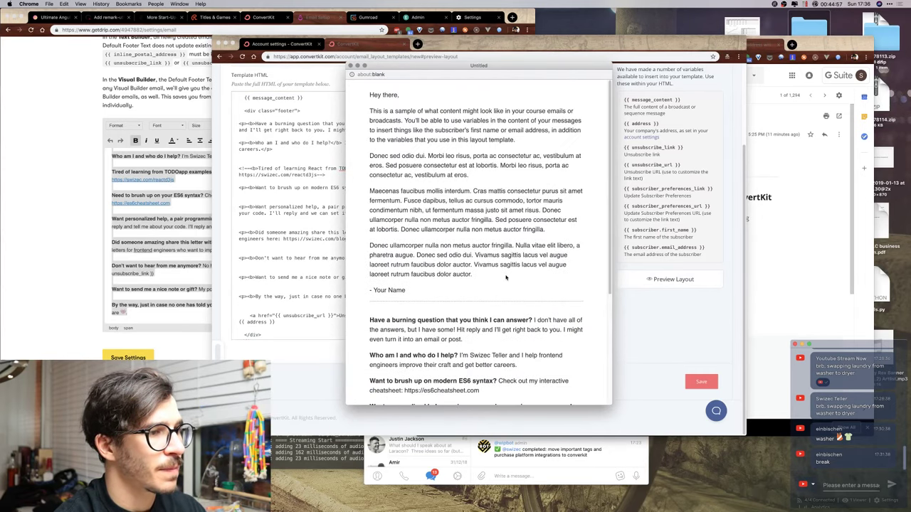
scroll(506, 278, "down", 1)
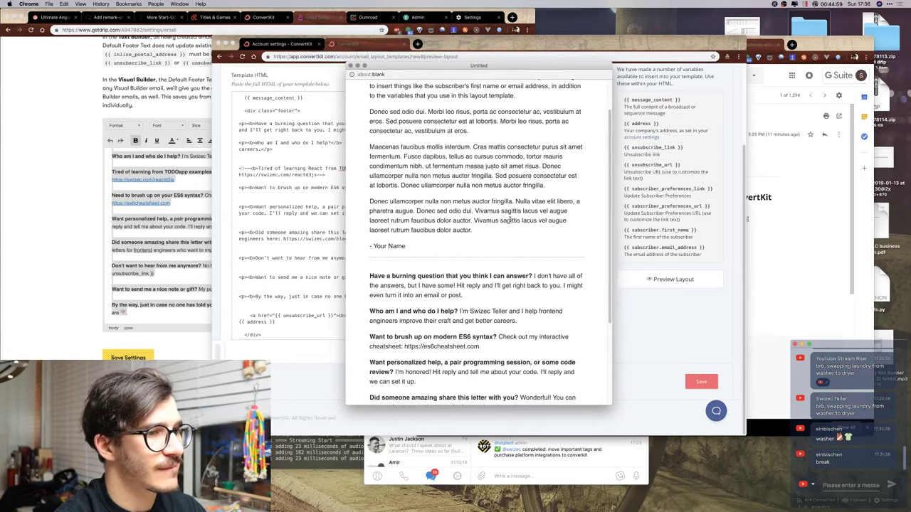
scroll(510, 221, "down", 1)
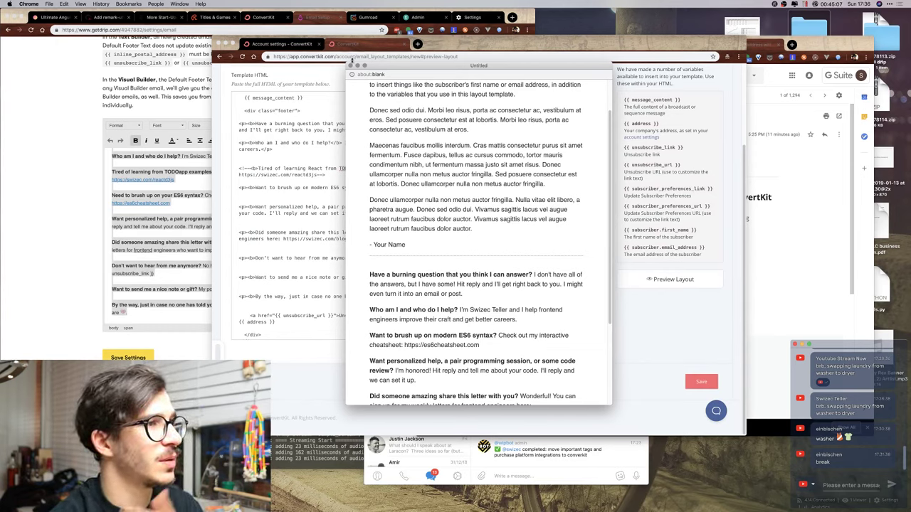
left_click(351, 65)
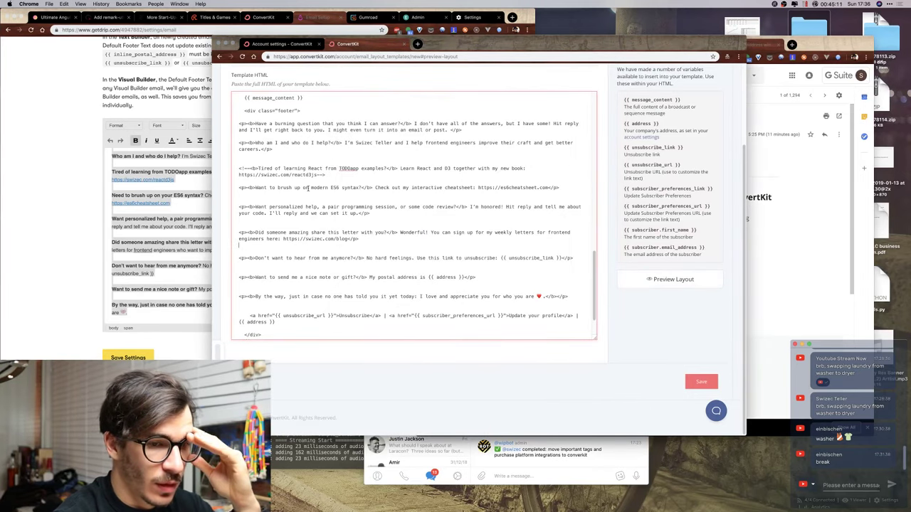
left_click(298, 112)
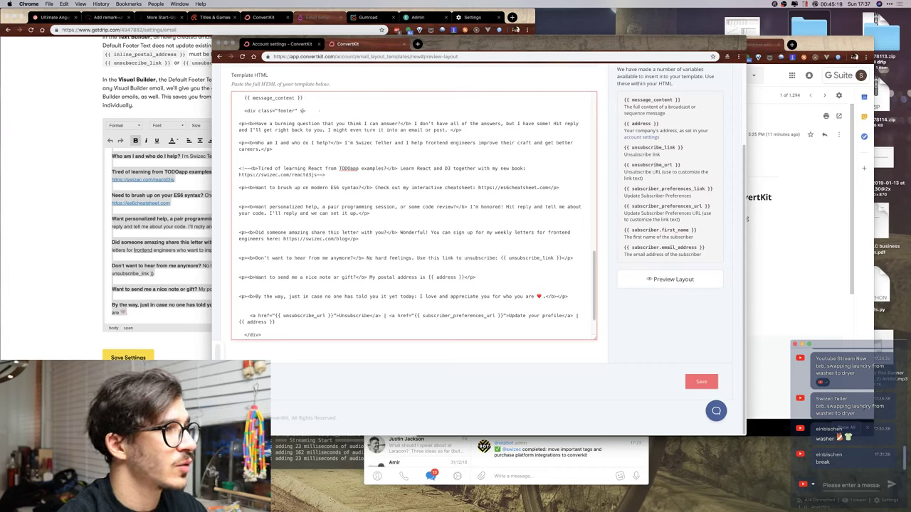
scroll(335, 158, "up", 20)
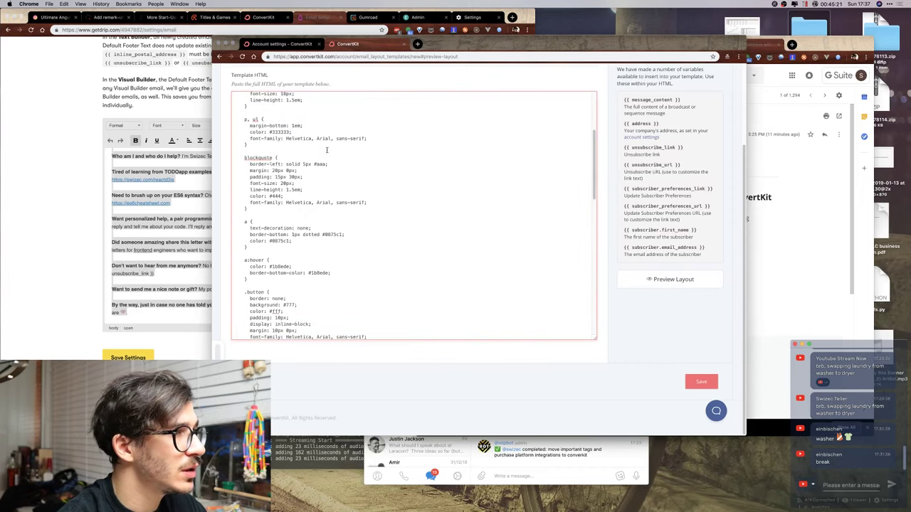
scroll(318, 159, "down", 20)
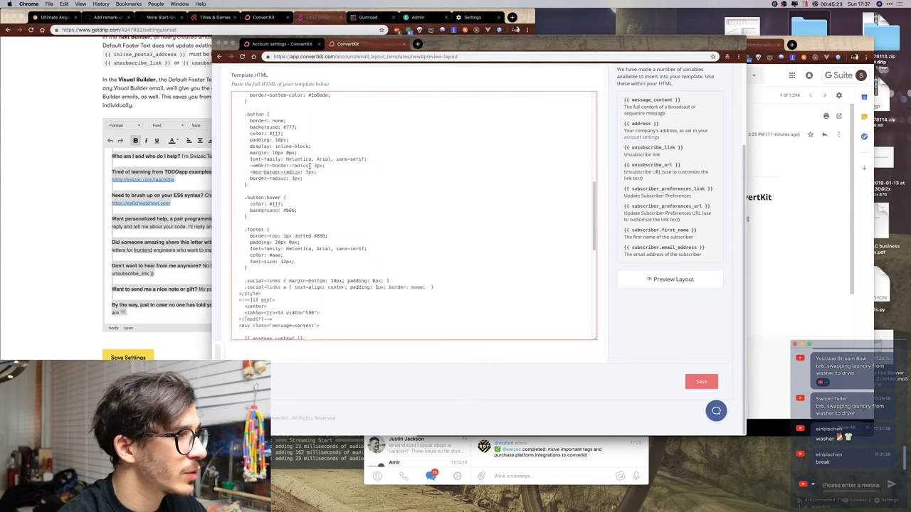
scroll(285, 171, "down", 1)
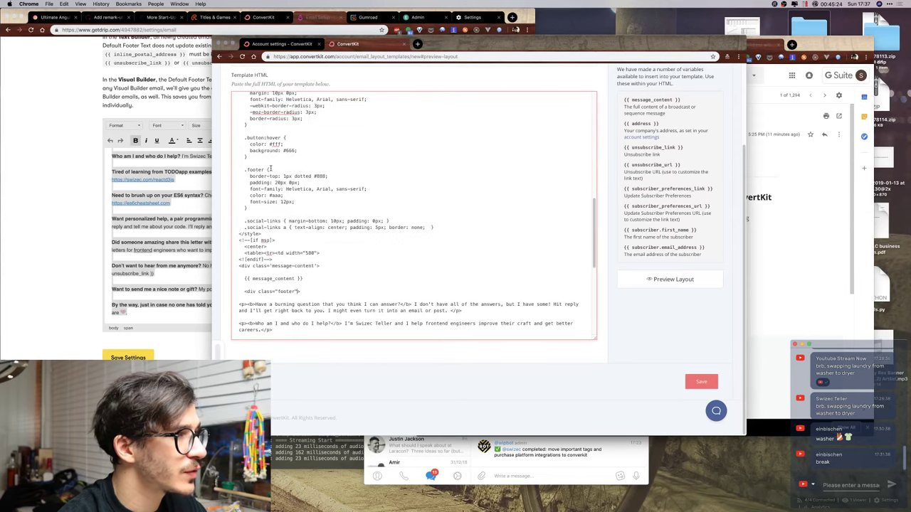
left_click(311, 210)
key("Return")
key("Return")
type(".fo")
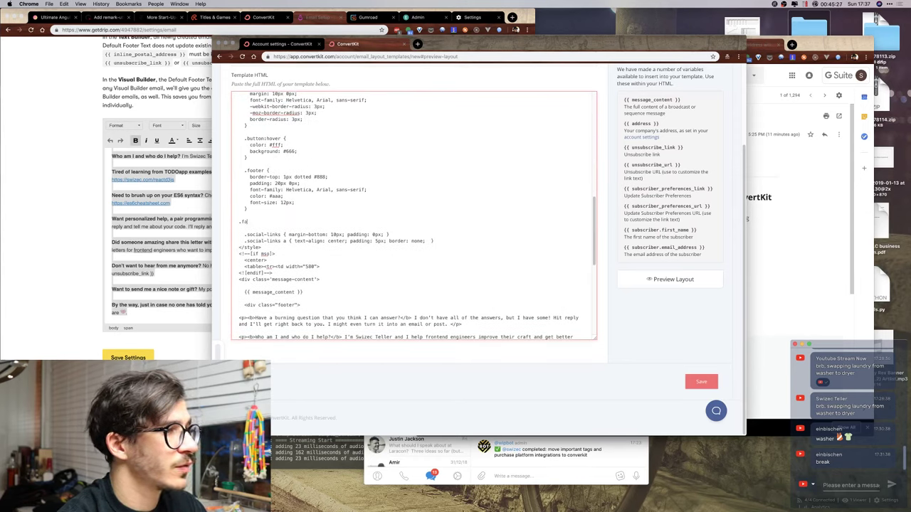
type("oter p {")
key("Return")
type("}")
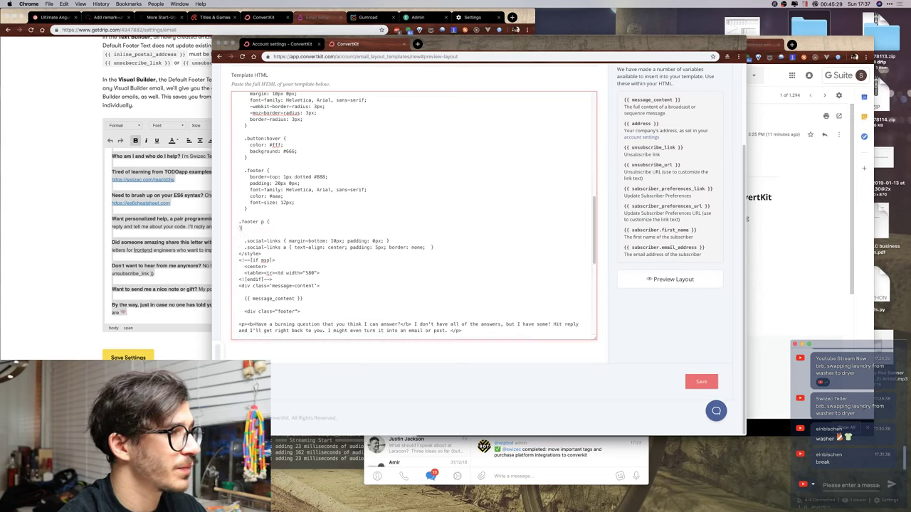
key("Return")
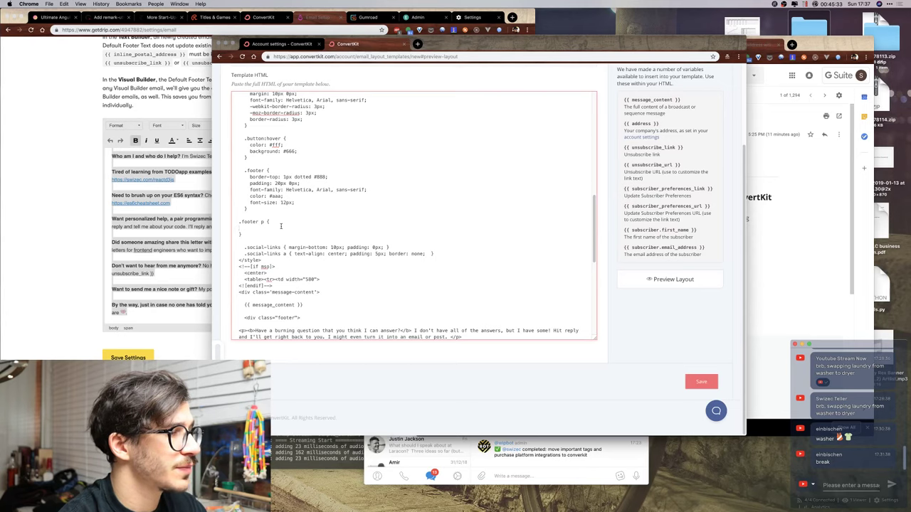
type("fon")
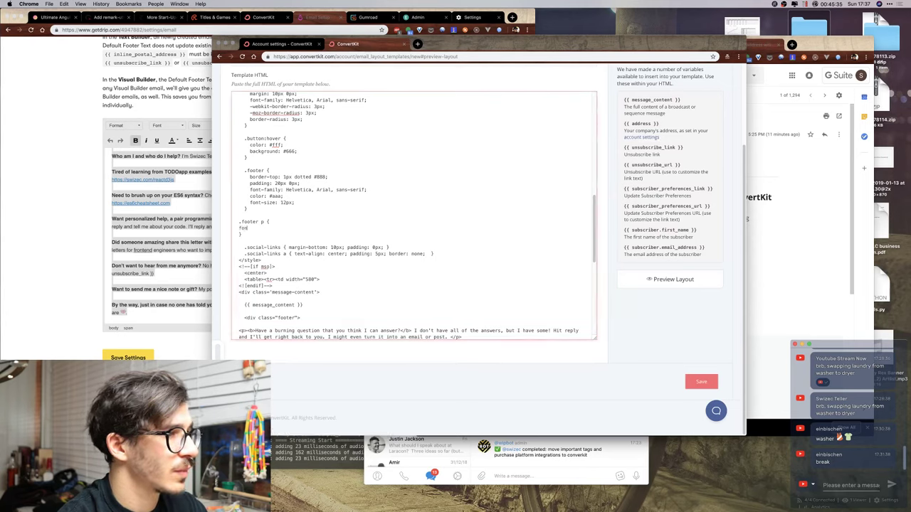
type("t-size: 12px;")
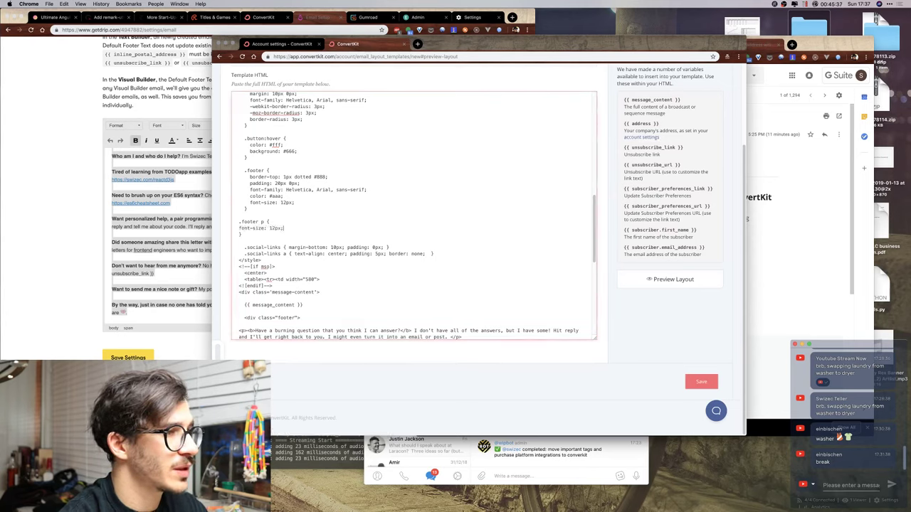
left_click(669, 279)
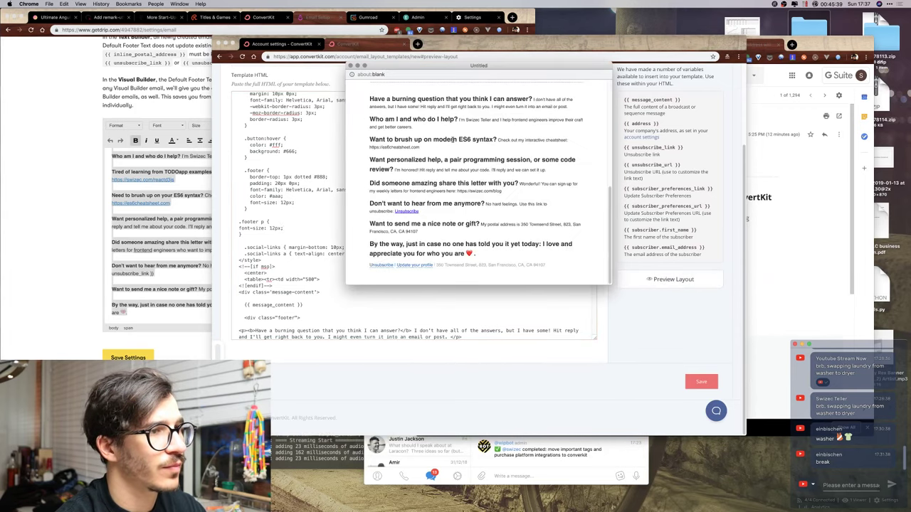
scroll(443, 173, "up", 2)
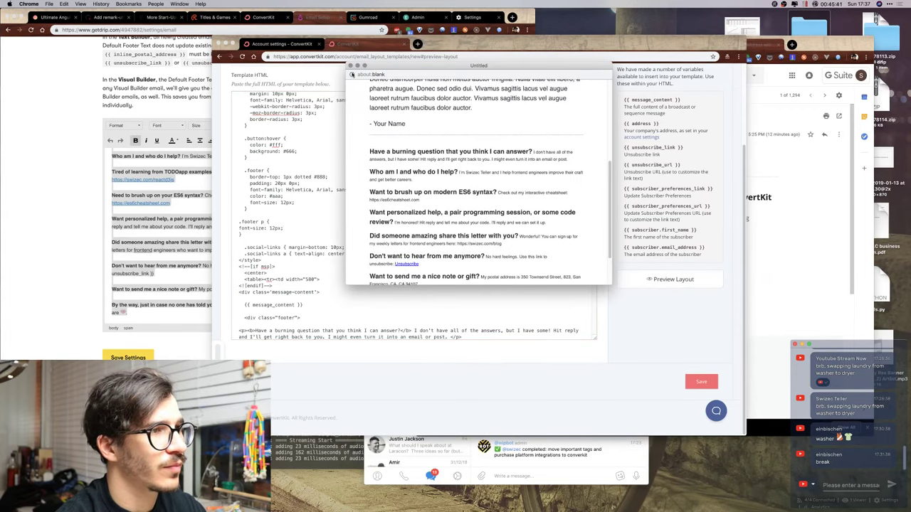
left_click(350, 65)
left_click(272, 233)
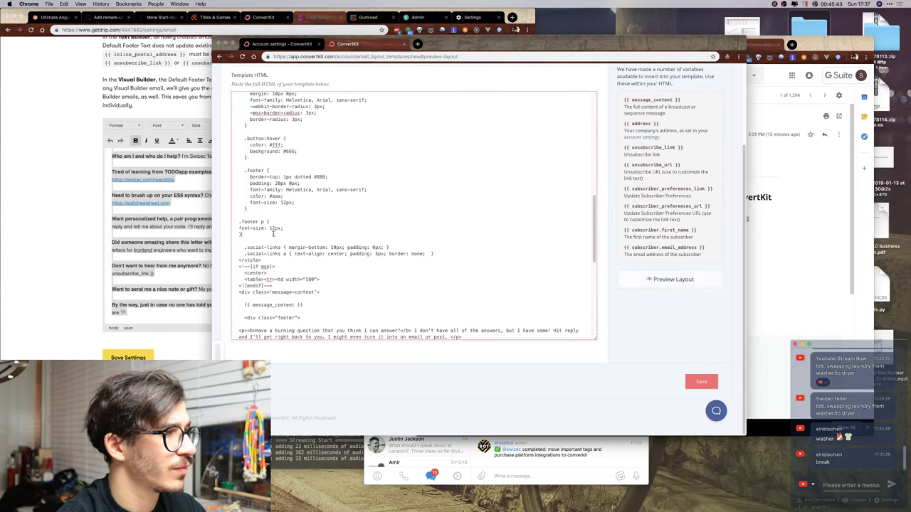
left_click_drag(272, 231, 247, 209)
key("BackSpace")
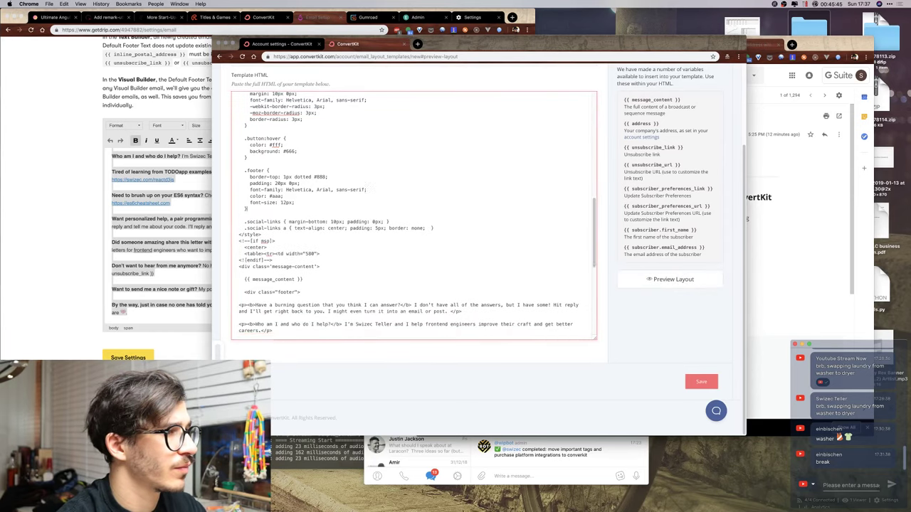
type("!important")
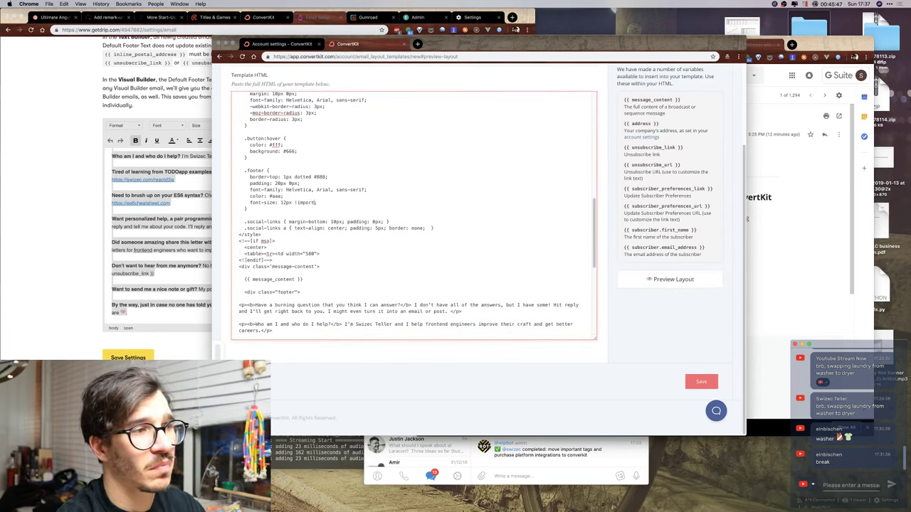
left_click(675, 279)
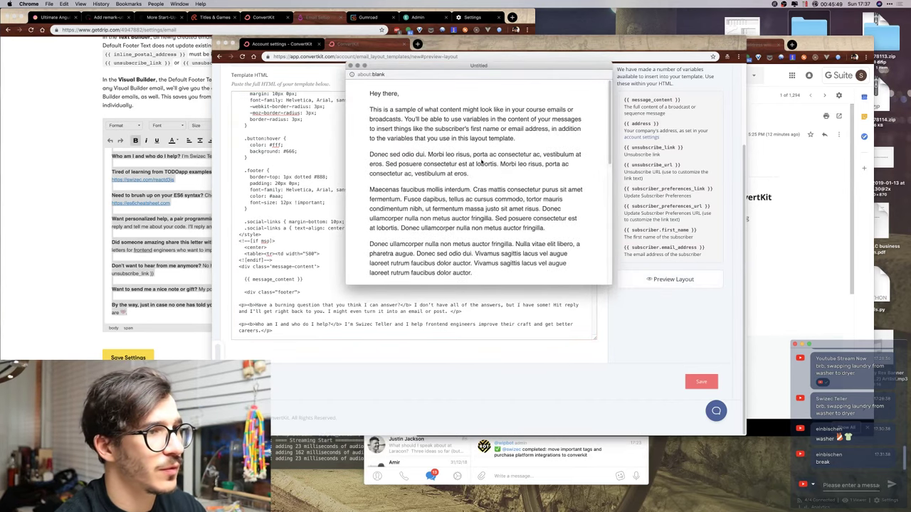
scroll(477, 178, "down", 10)
scroll(477, 171, "up", 4)
scroll(477, 171, "up", 6)
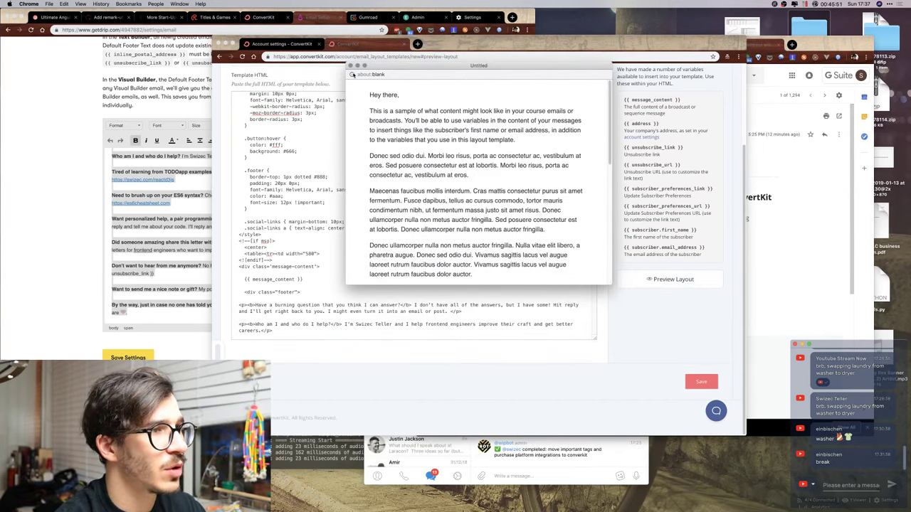
left_click(350, 66)
key("BackSpace")
key("BackSpace")
key("BackSpace")
key("BackSpace")
key("BackSpace")
key("BackSpace")
key("BackSpace")
key("BackSpace")
key("BackSpace")
key("BackSpace")
key("BackSpace")
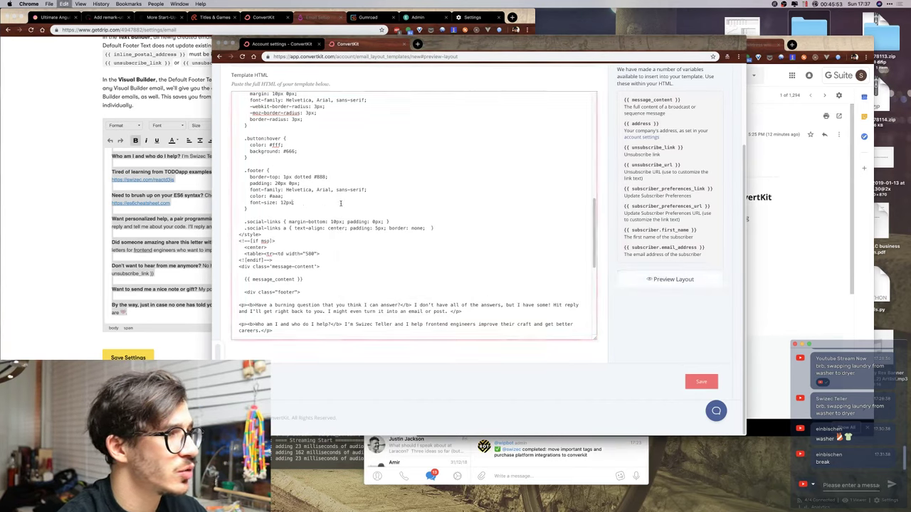
key("super+s")
Add '.footer p, .footer b { font-size: 13px; }' after the .footer rule and preview the layout.
key("Escape")
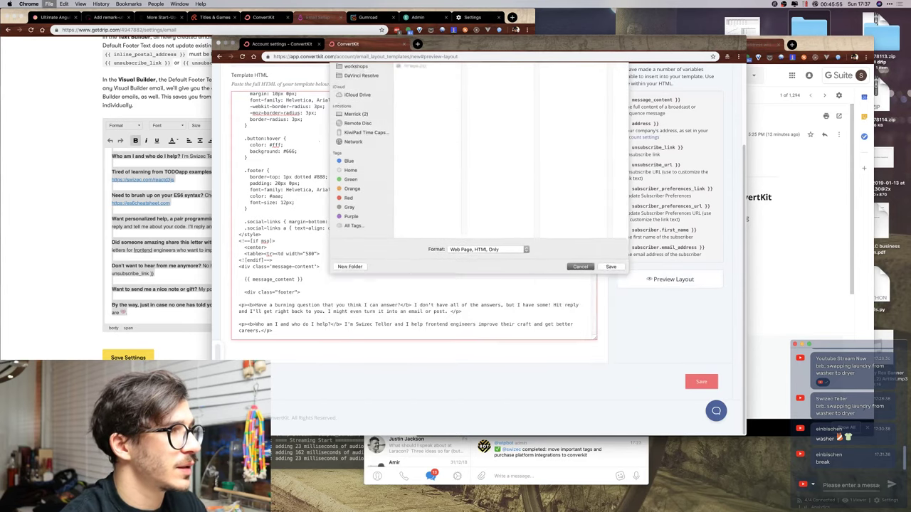
scroll(284, 199, "up", 6)
scroll(255, 204, "up", 5)
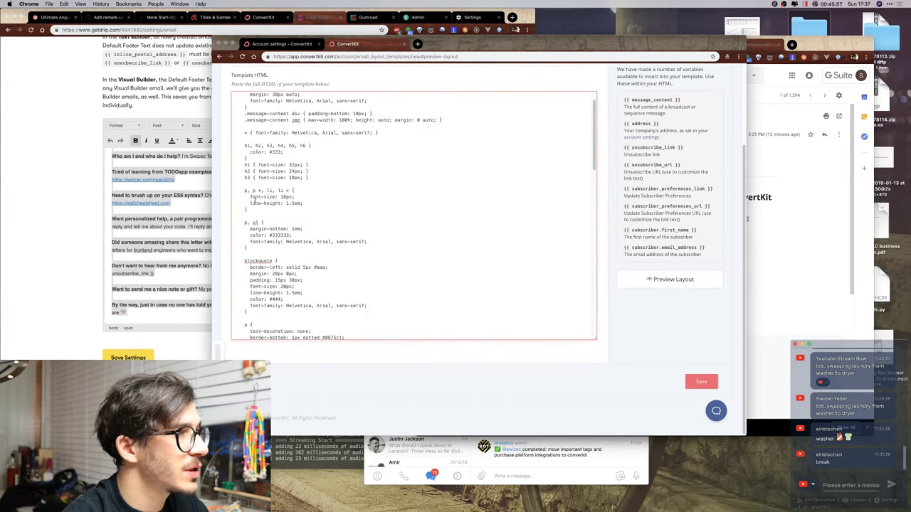
scroll(269, 202, "down", 6)
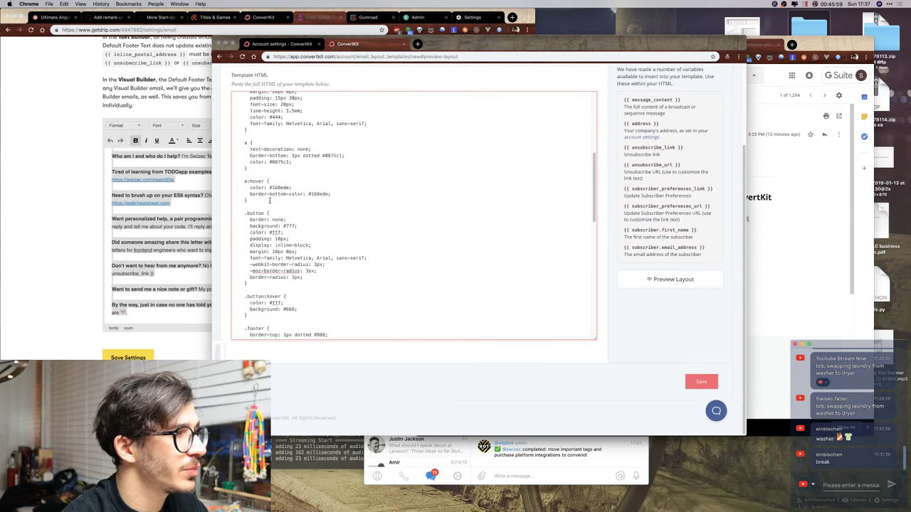
scroll(269, 200, "down", 15)
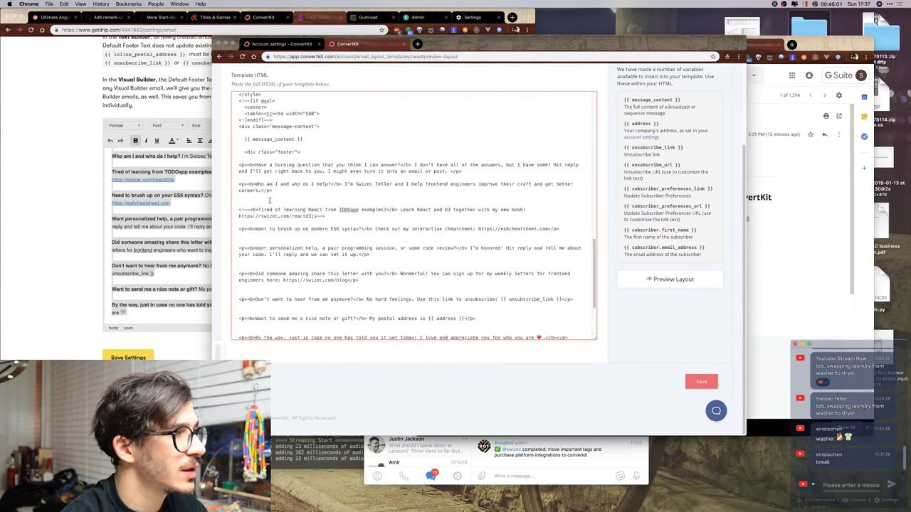
scroll(269, 200, "up", 4)
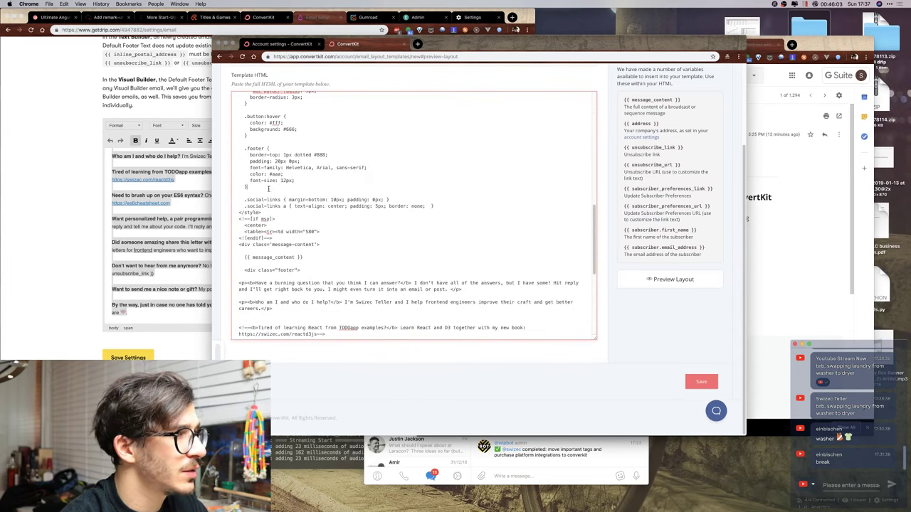
key("Return")
type(".footer p,")
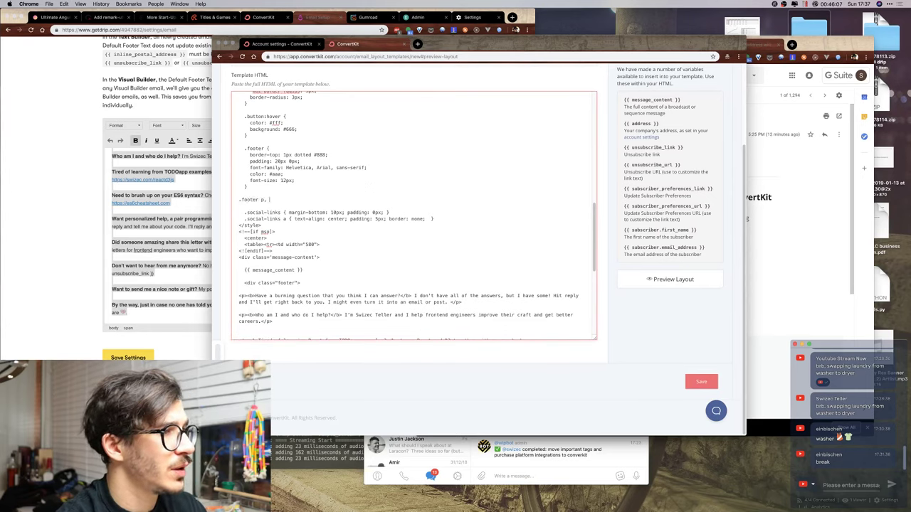
type(" .foo")
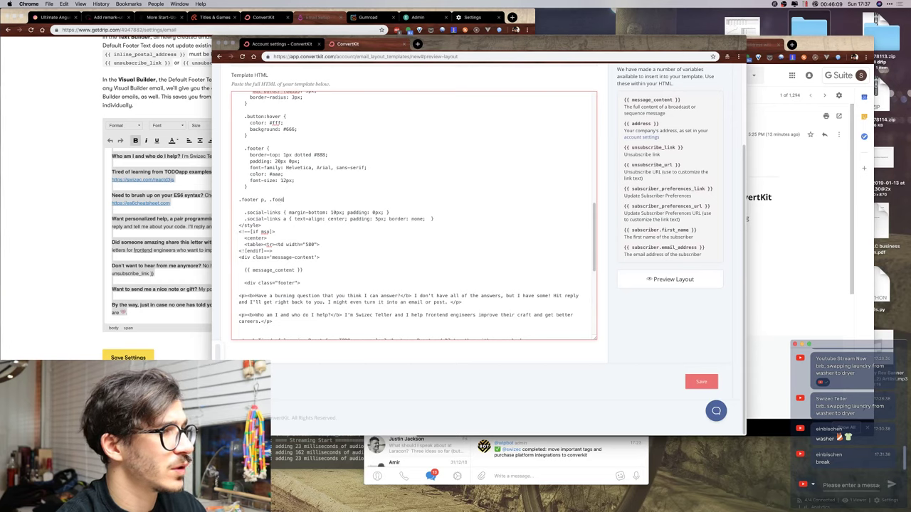
type("ter b {")
key("Return")
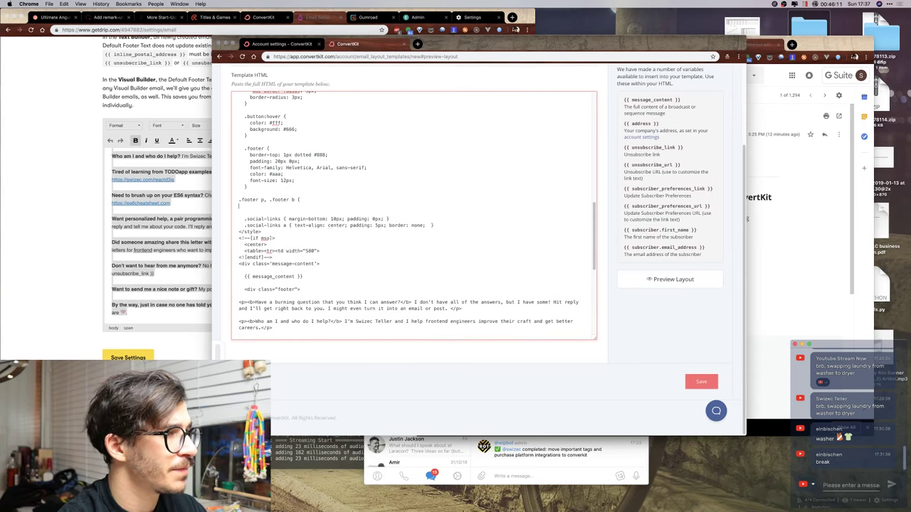
key("Return")
type("font-size:")
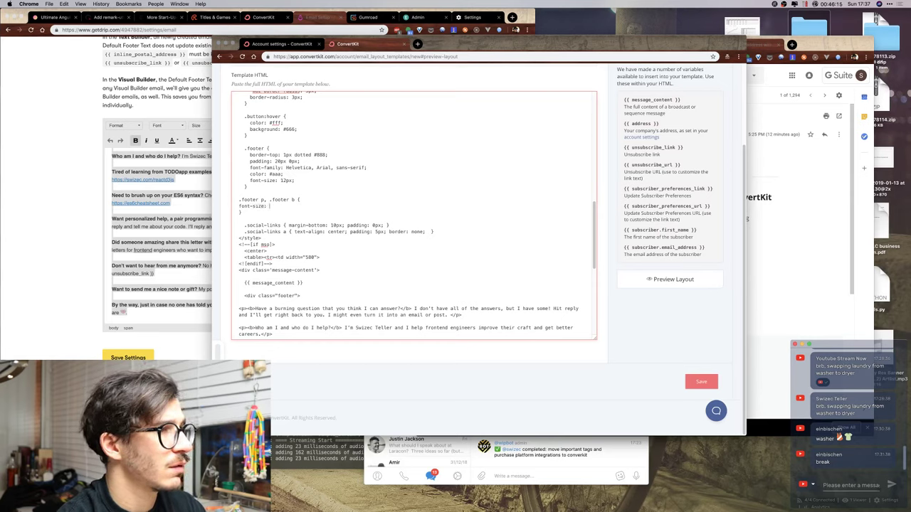
type(" 13px;")
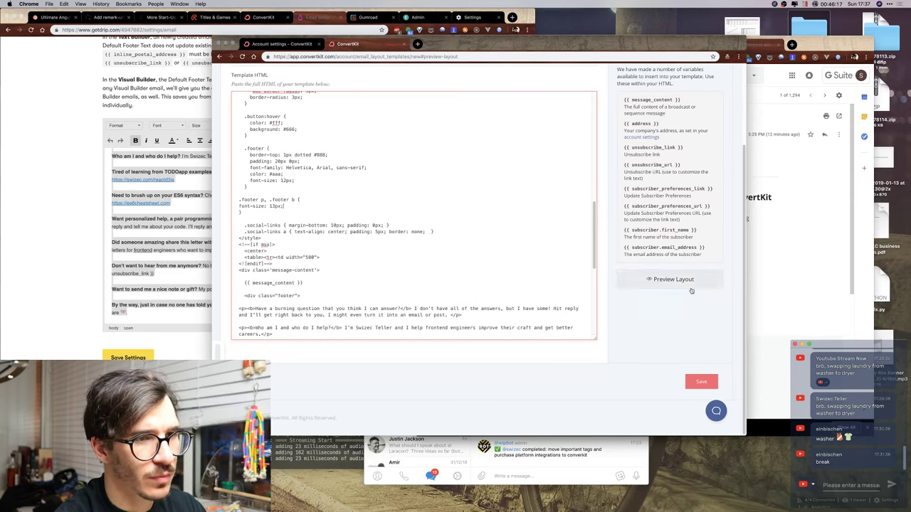
left_click(669, 279)
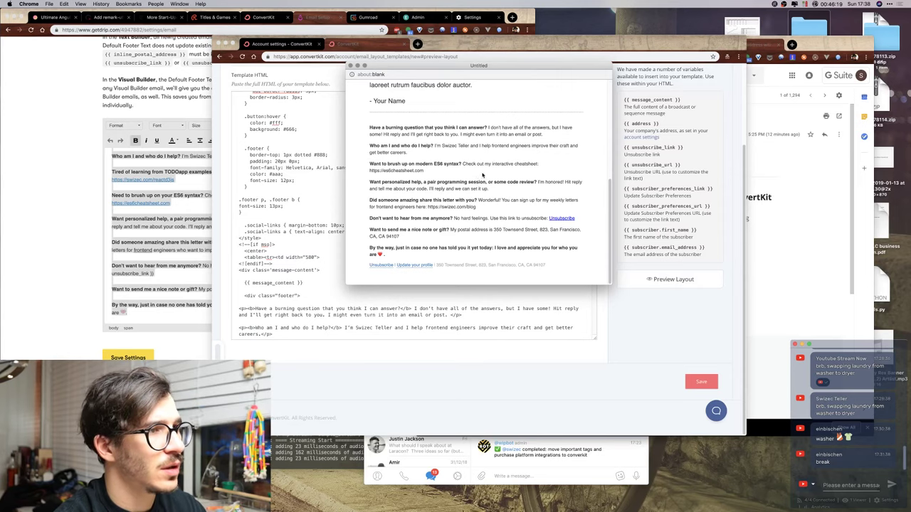
scroll(482, 174, "down", 5)
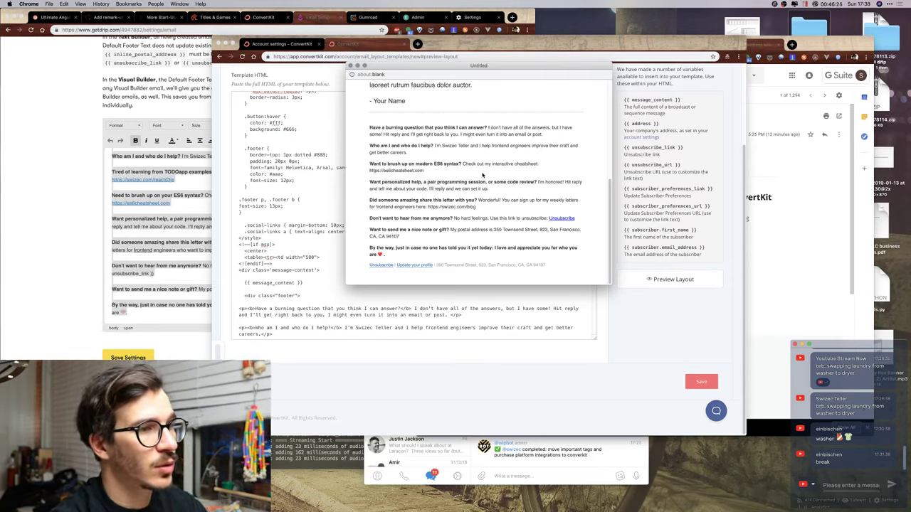
Paste the 'update your profile' link after {{ unsubscribe_link }}, starting it lowercase.
left_click(281, 314)
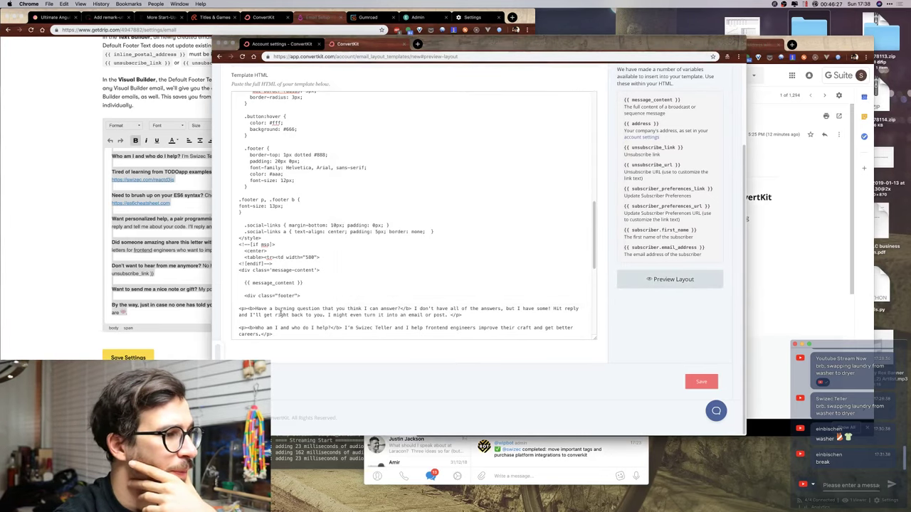
scroll(281, 313, "down", 10)
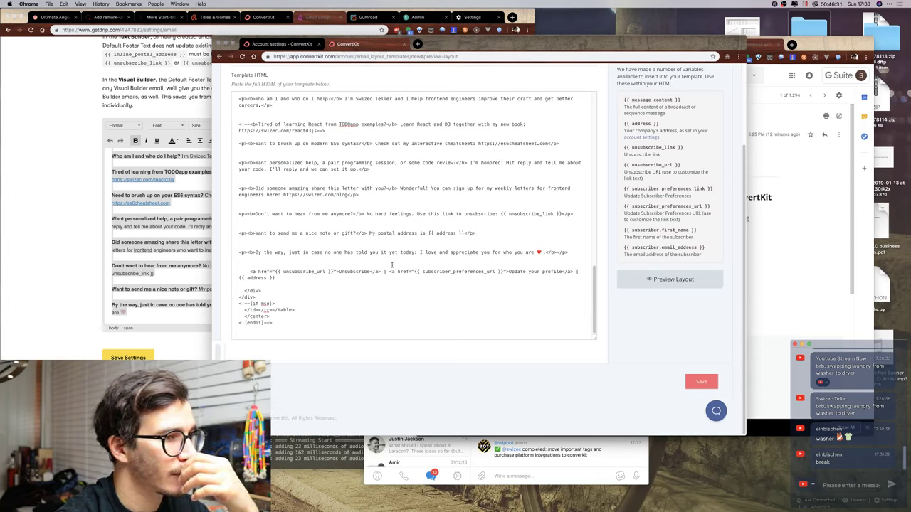
left_click_drag(390, 272, 572, 272)
key("super+c")
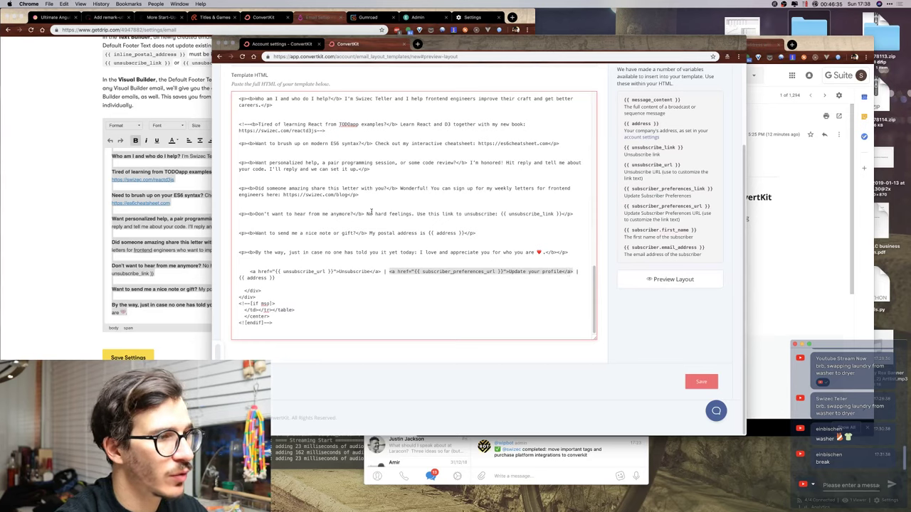
scroll(371, 211, "up", 6)
scroll(377, 227, "down", 3)
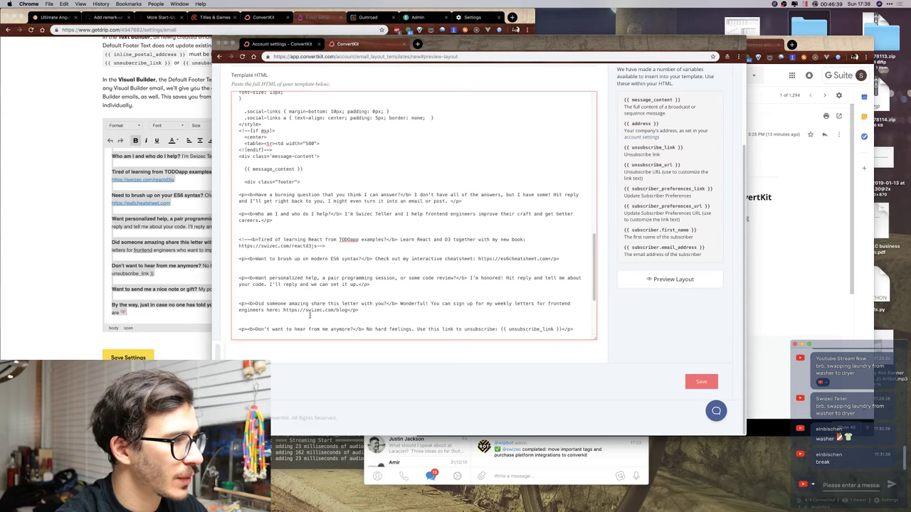
scroll(342, 271, "down", 3)
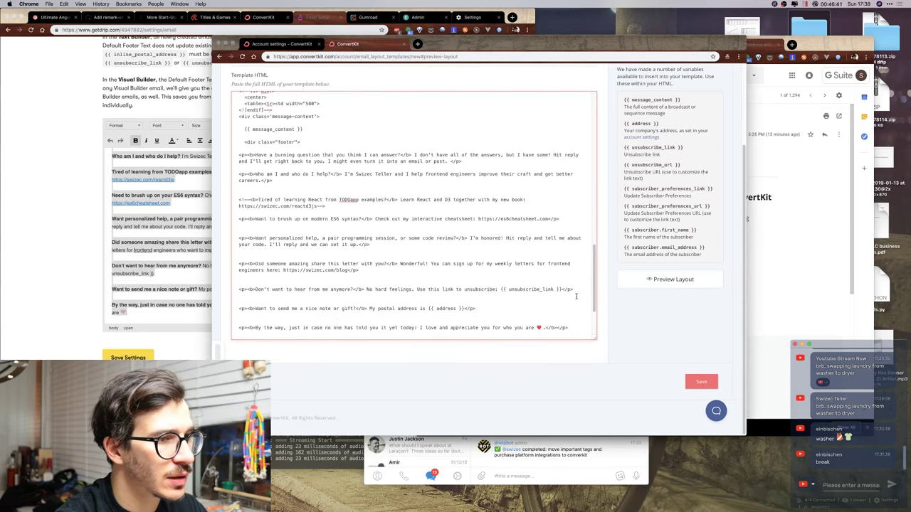
scroll(569, 292, "down", 1)
type("or <a")
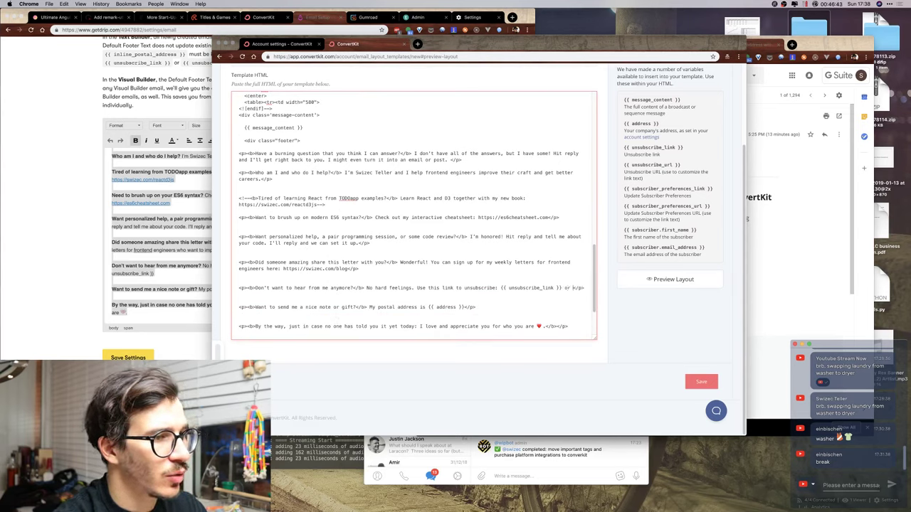
key("super+v")
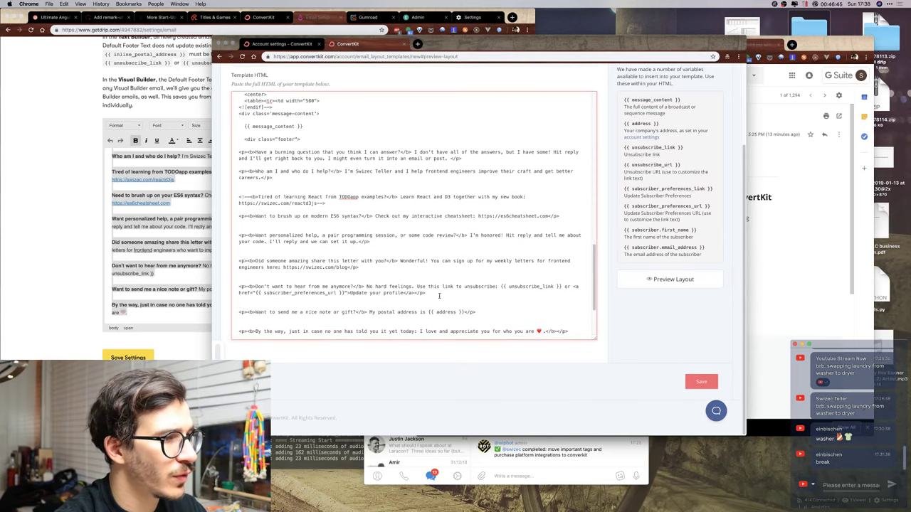
scroll(439, 295, "down", 5)
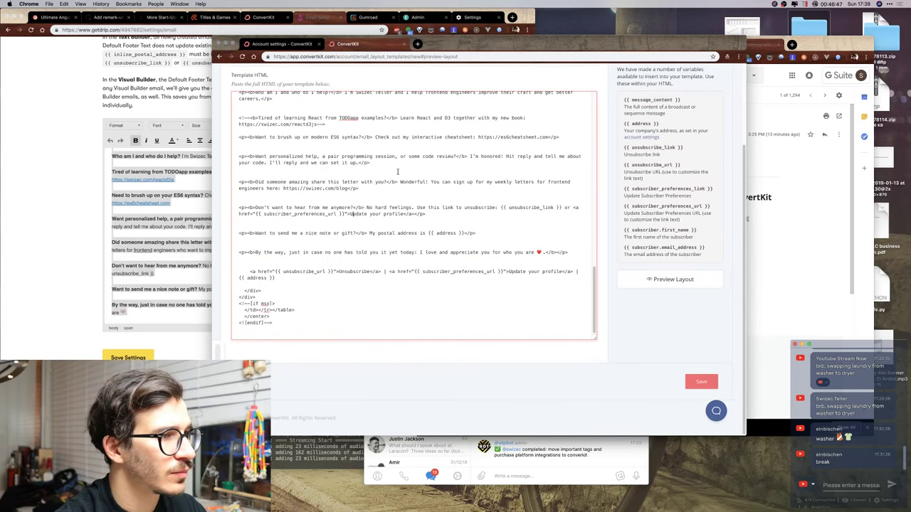
key("Delete")
type("u")
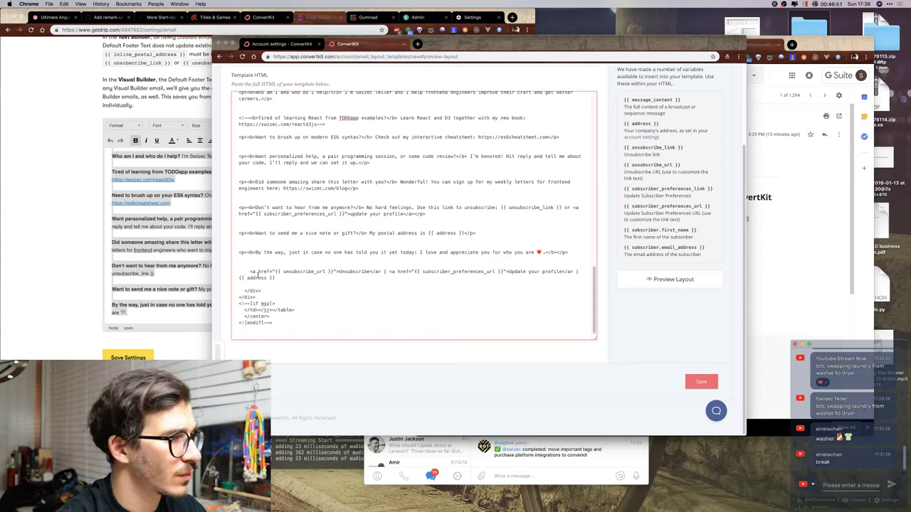
Delete the old separate footer link lines and preview the layout.
left_click_drag(261, 265, 307, 290)
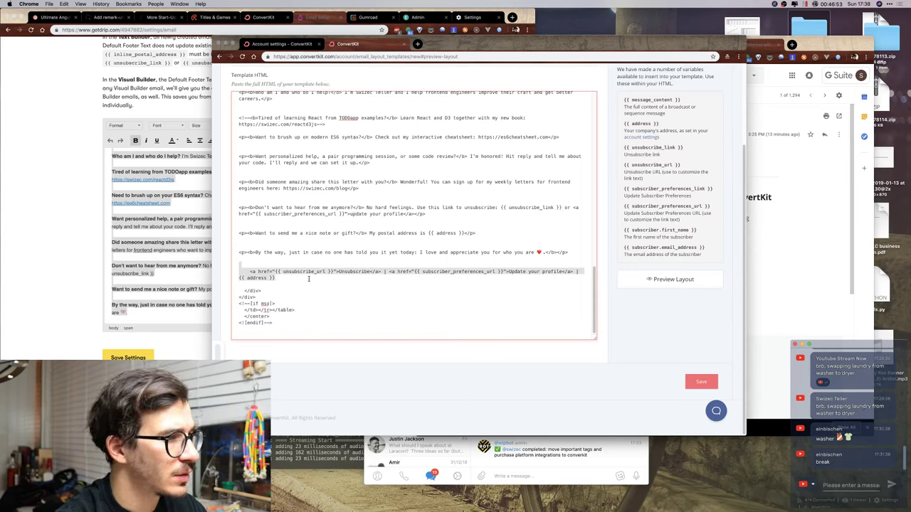
key("BackSpace")
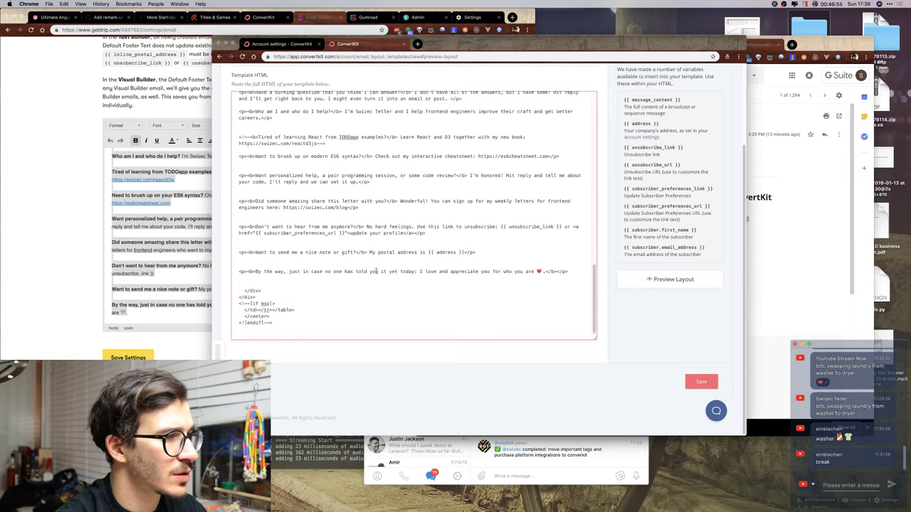
key("BackSpace")
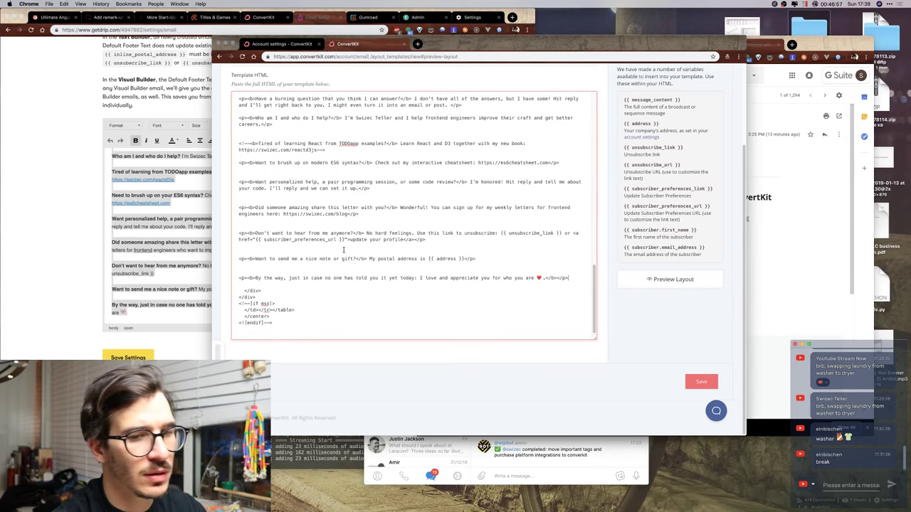
scroll(392, 274, "up", 3)
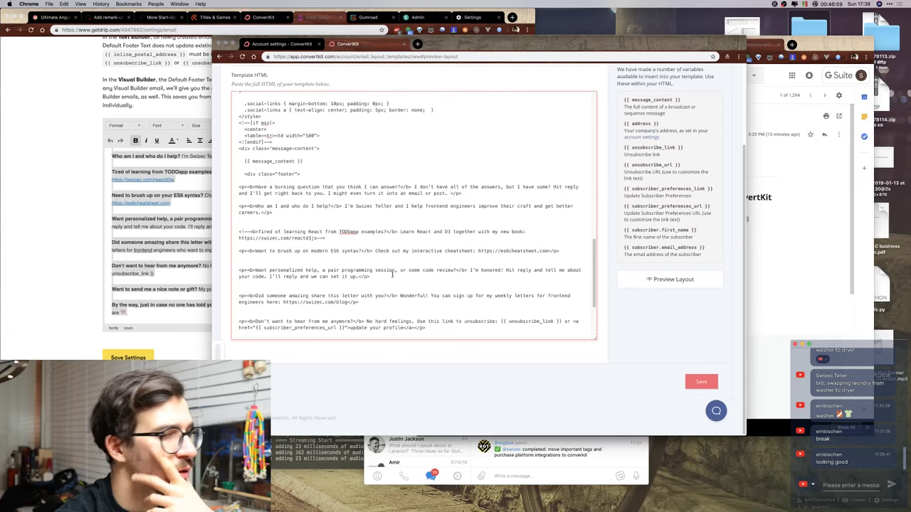
scroll(391, 274, "up", 6)
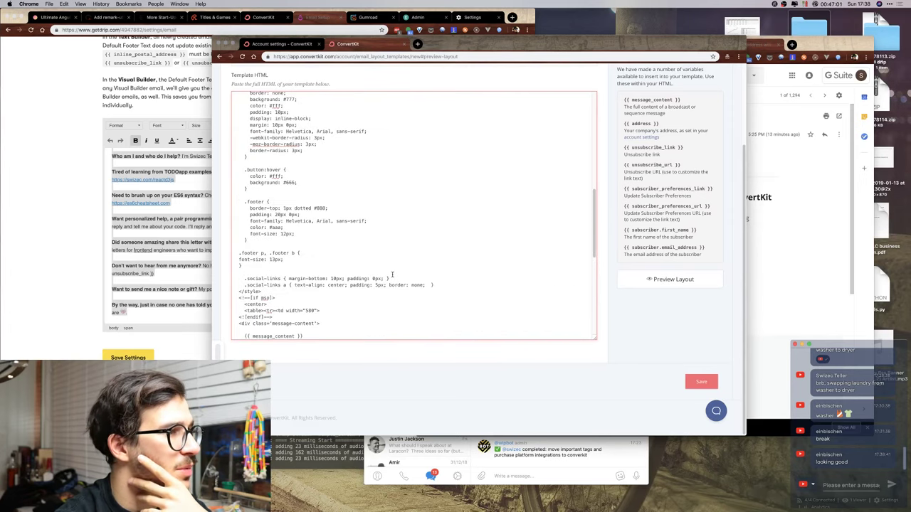
scroll(392, 274, "down", 4)
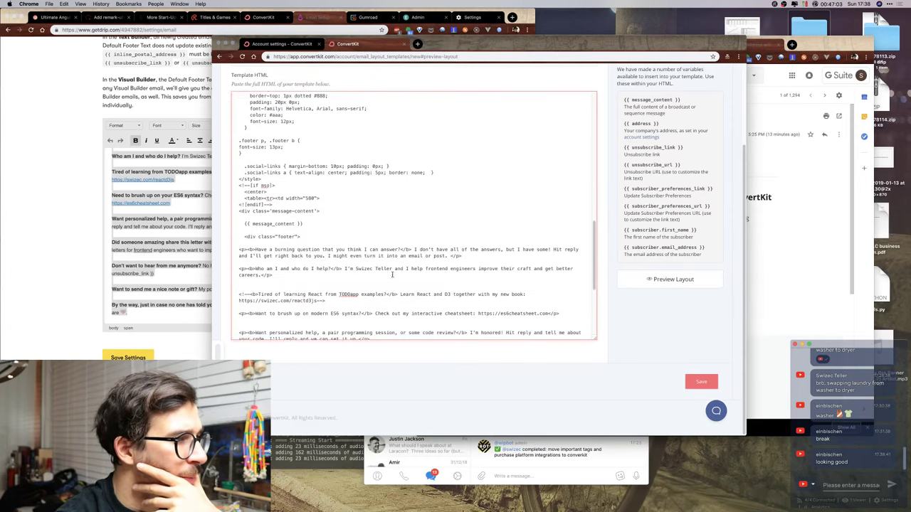
scroll(391, 275, "down", 5)
scroll(392, 275, "up", 3)
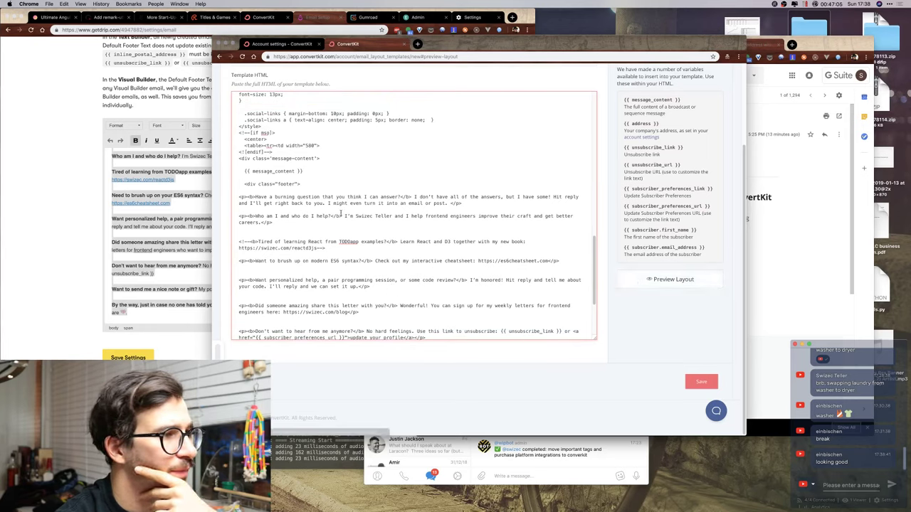
left_click(634, 282)
scroll(482, 206, "down", 5)
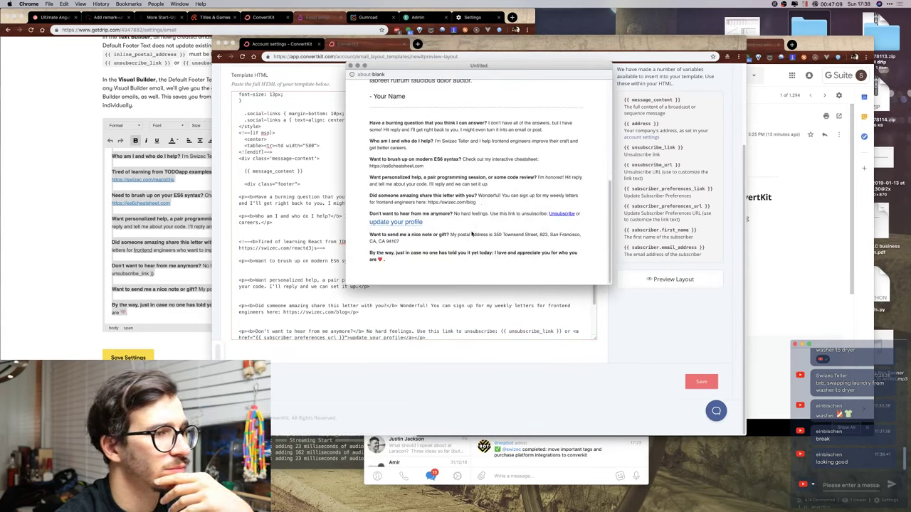
Remove the period after the closing heart line.
key("super+w")
scroll(548, 281, "down", 3)
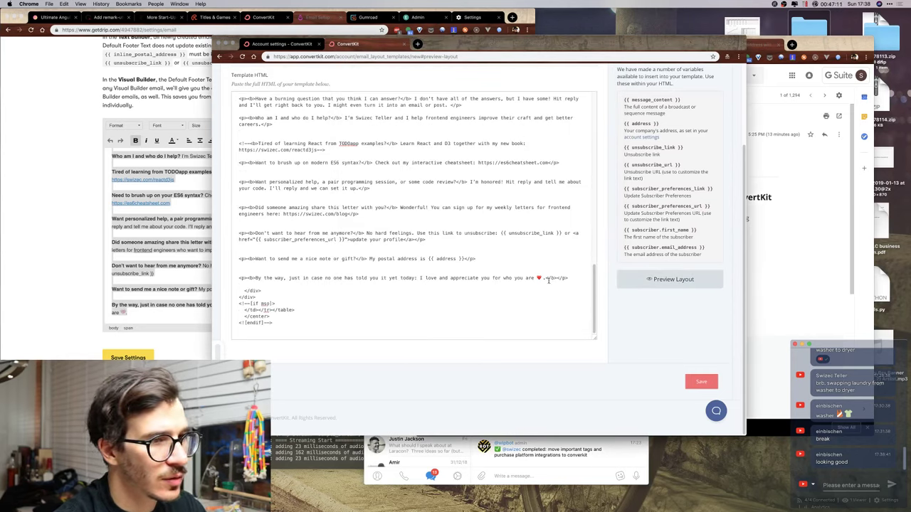
key("BackSpace")
left_click(669, 279)
scroll(447, 194, "down", 5)
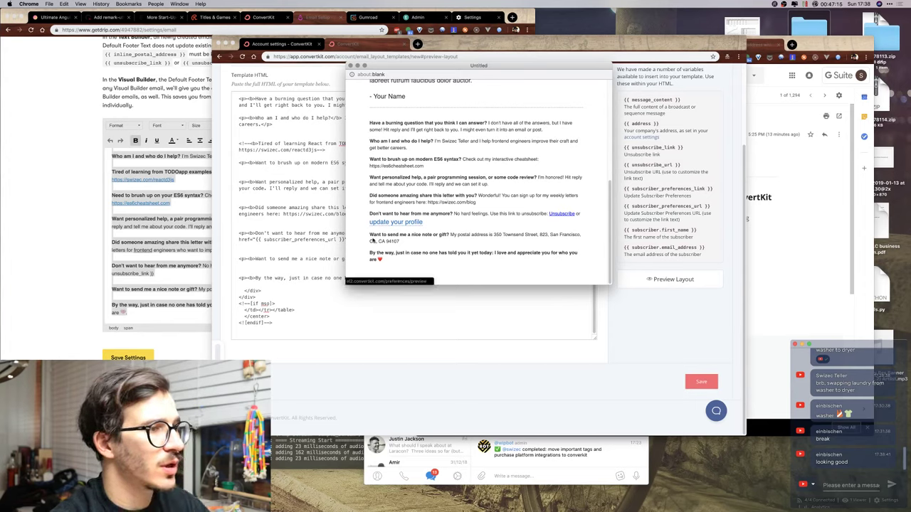
left_click(343, 224)
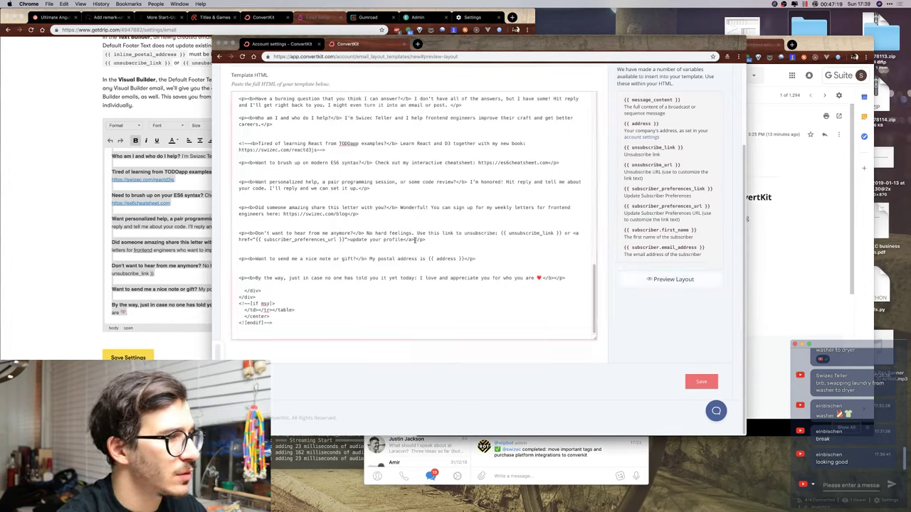
Replace 'p, .footer b' with '*' in the footer selector and check the preview.
scroll(472, 226, "up", 3)
scroll(472, 227, "up", 5)
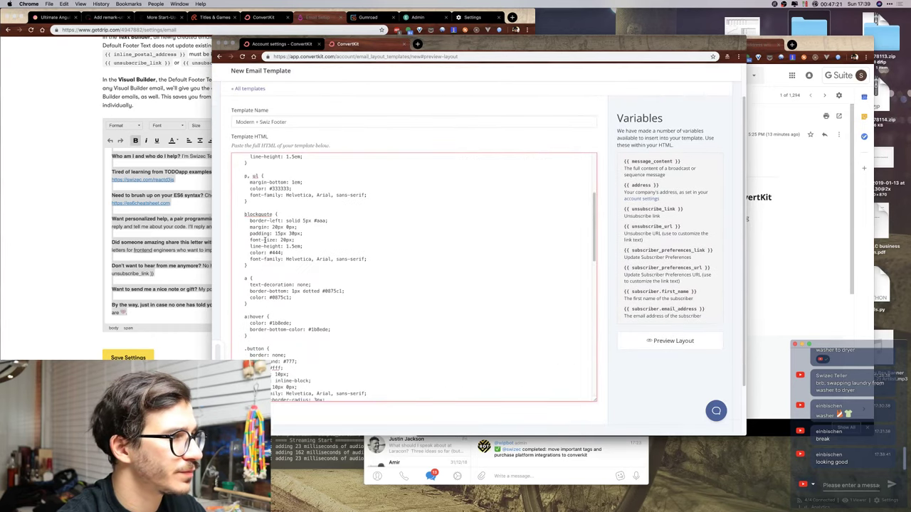
scroll(302, 325, "down", 4)
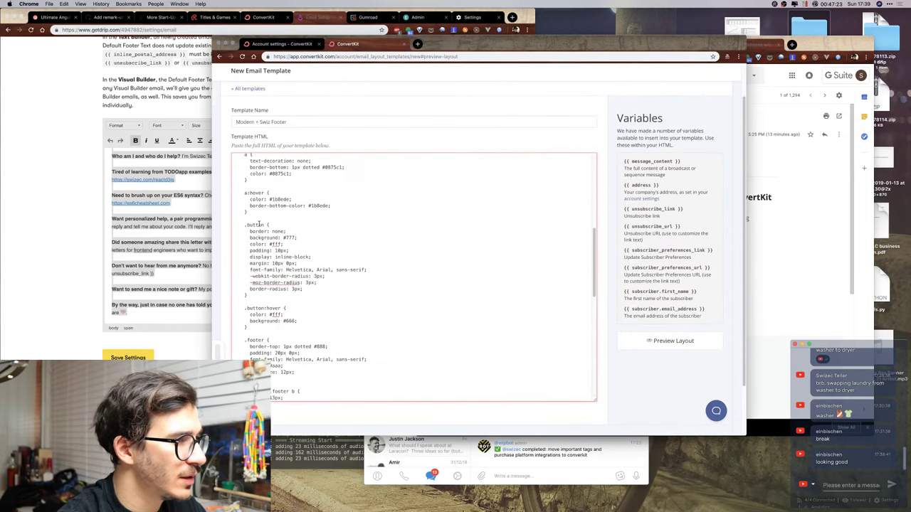
scroll(270, 347, "down", 4)
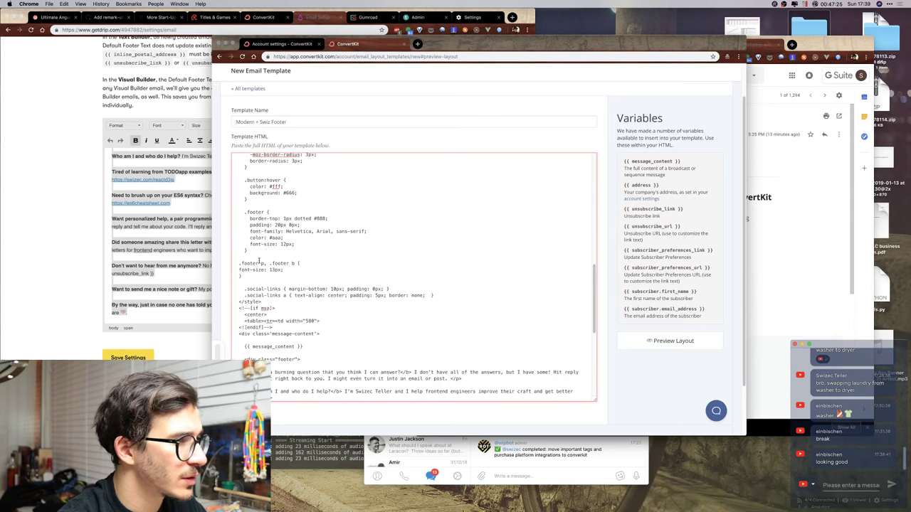
left_click_drag(259, 263, 294, 261)
type("*")
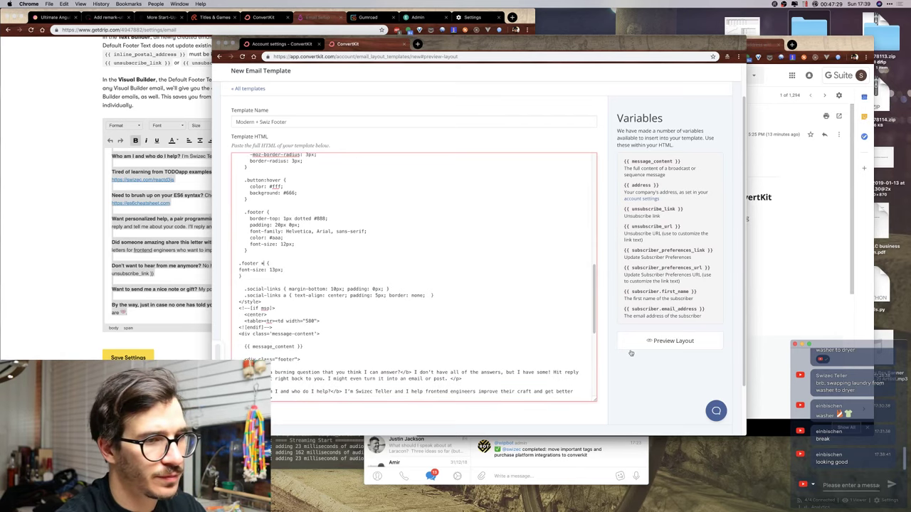
left_click(662, 341)
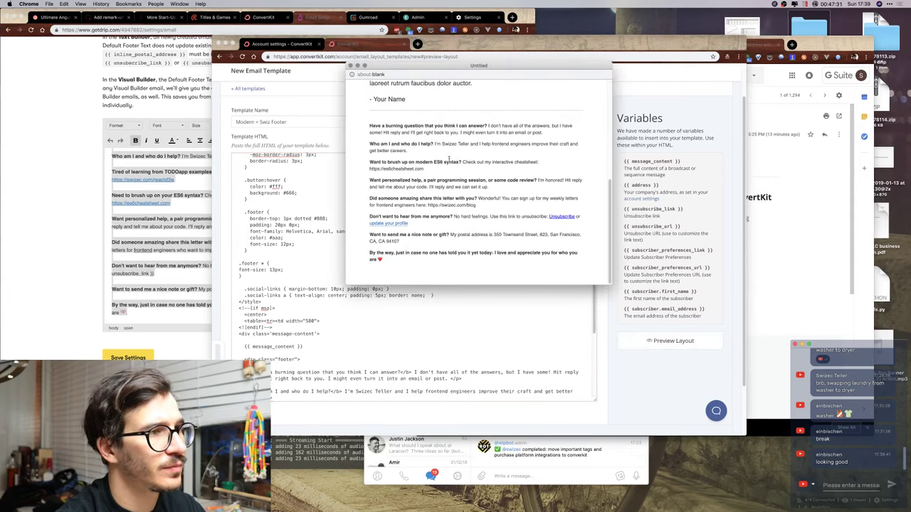
left_click(349, 65)
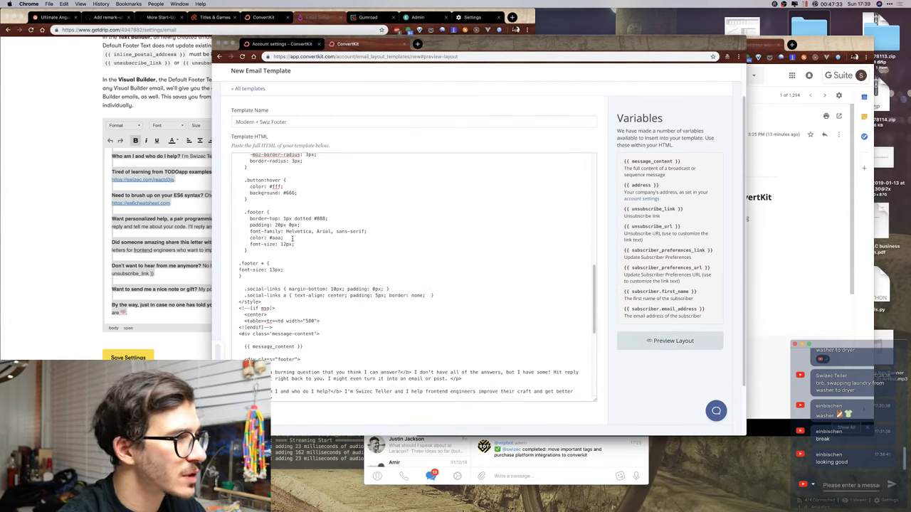
Copy the 'color: #aaa;' declaration into the .footer * rule.
left_click_drag(285, 238, 249, 238)
key("ctrl+c")
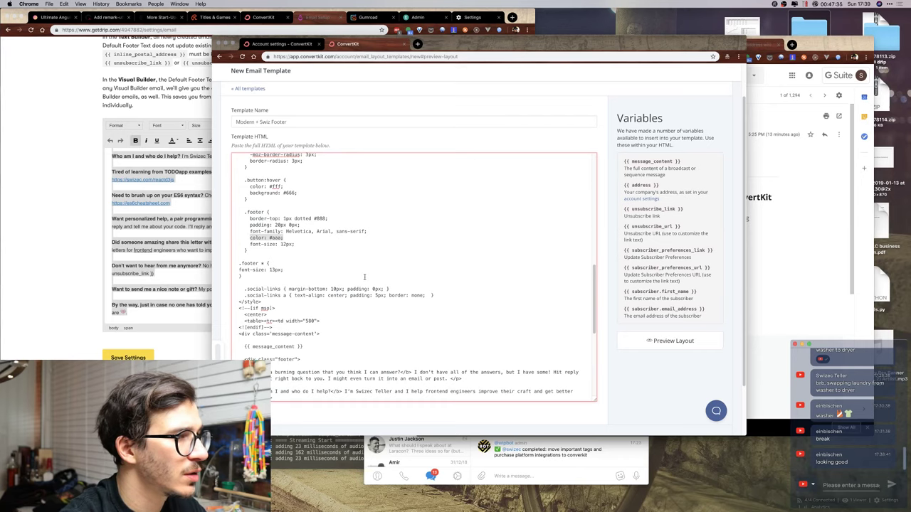
left_click(297, 269)
key("Return")
key("ctrl+v")
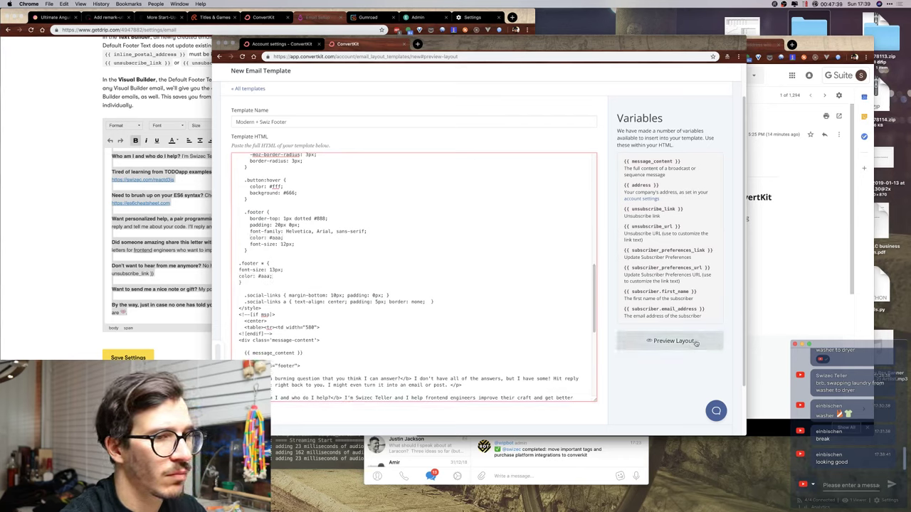
Darken the .footer * text colour to #888 and check it in the preview.
left_click(673, 341)
scroll(464, 208, "down", 10)
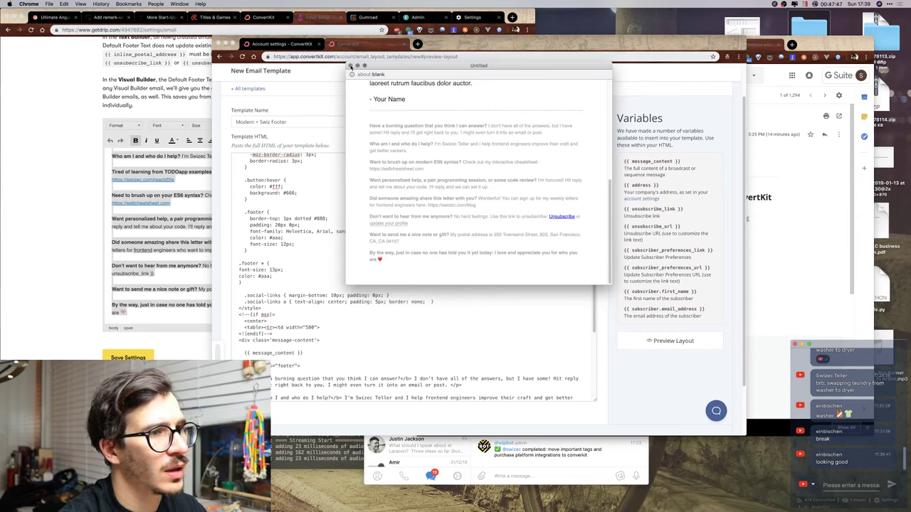
left_click(350, 66)
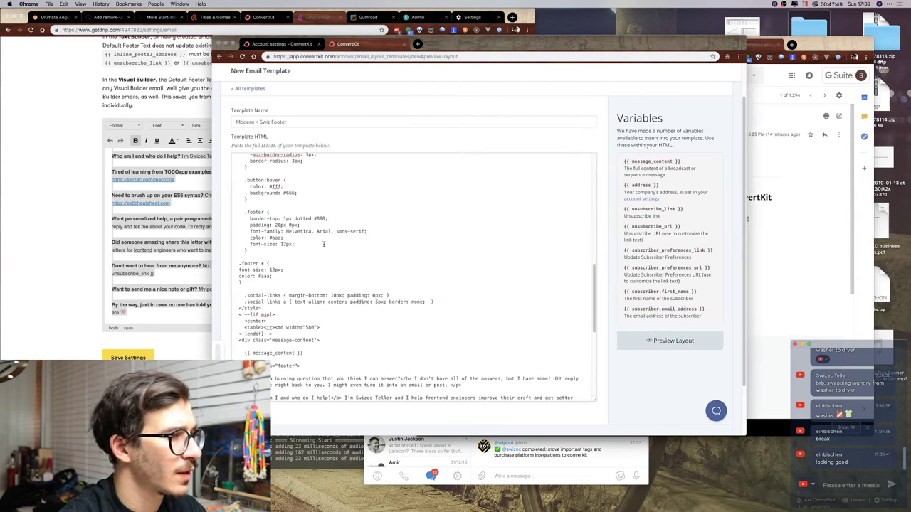
left_click(268, 277)
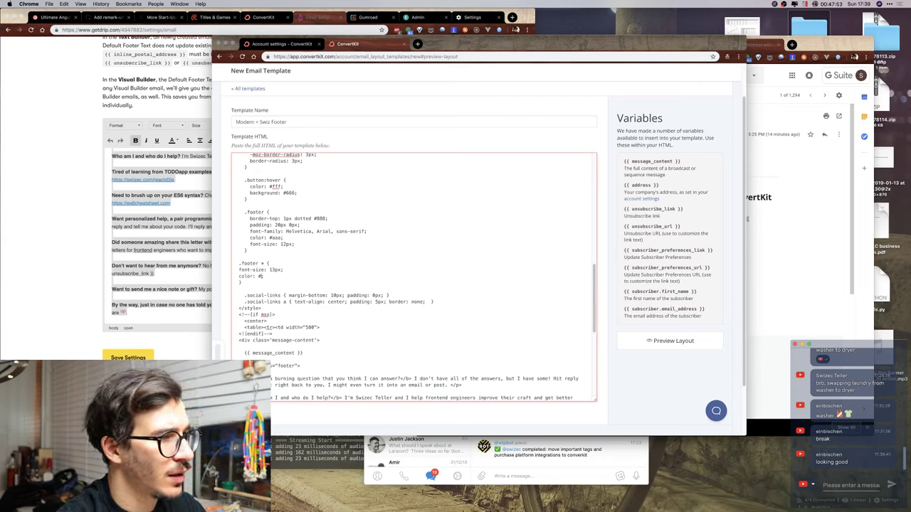
type("888")
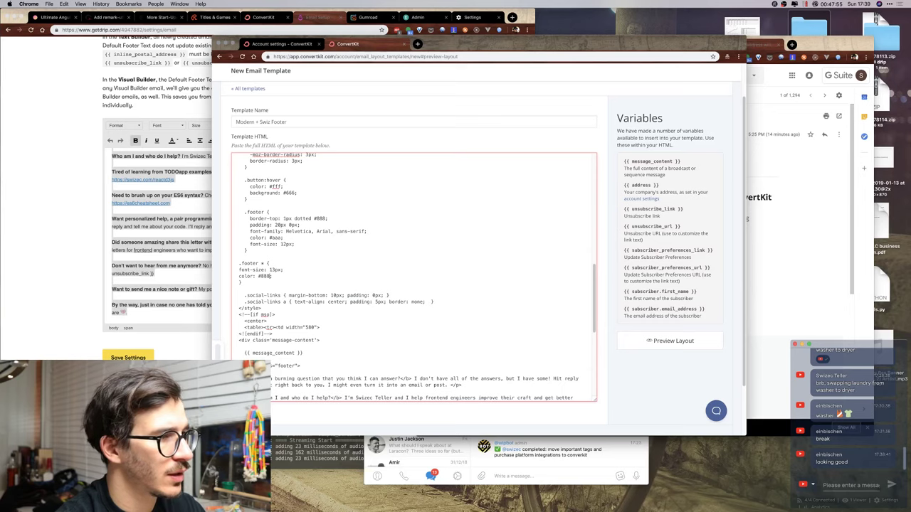
left_click(670, 341)
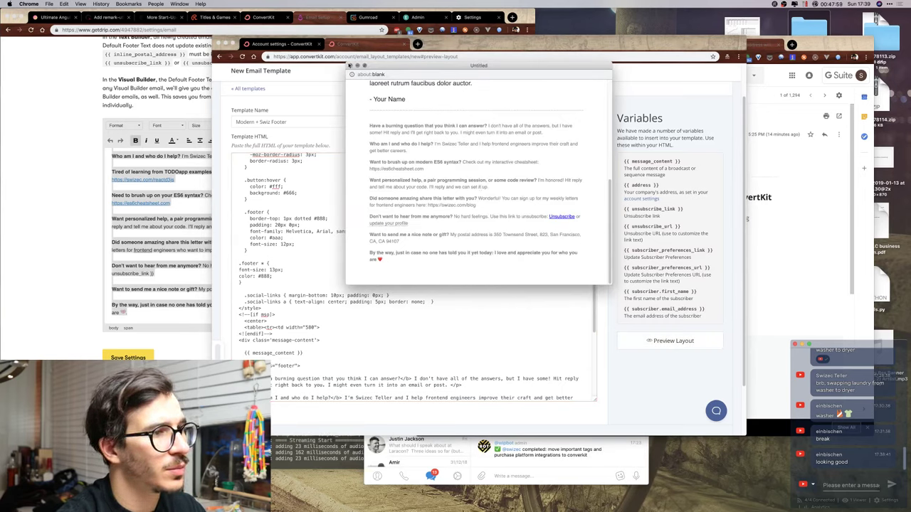
left_click(349, 65)
Add a new '.footer a {' rule with a placeholder 'color: default' line and preview it.
left_click(280, 278)
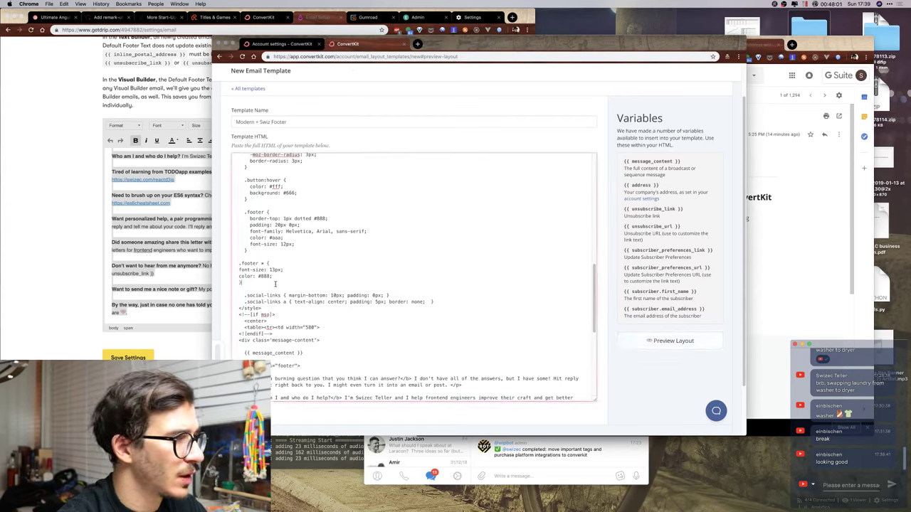
key("Down")
key("End")
key("Return")
key("Return")
type(".foote")
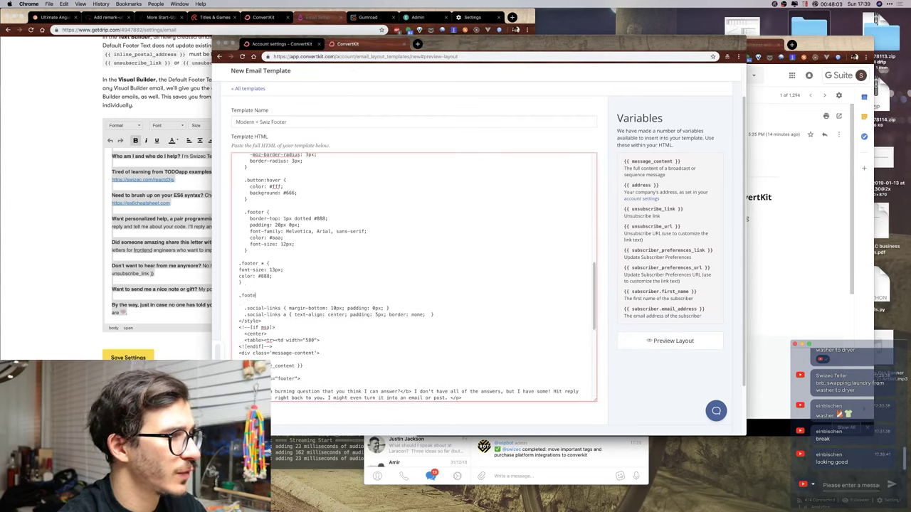
type("r a {")
key("Return")
key("Return")
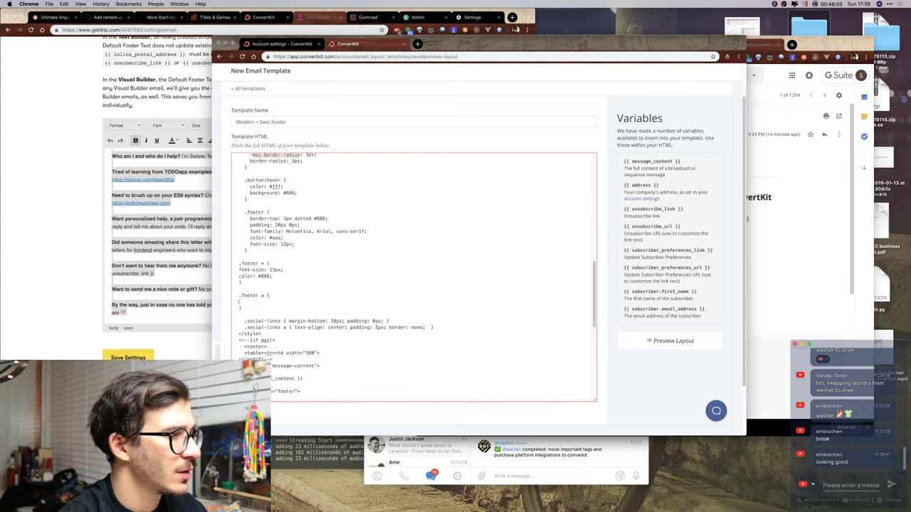
left_click(276, 305)
type("color: default;")
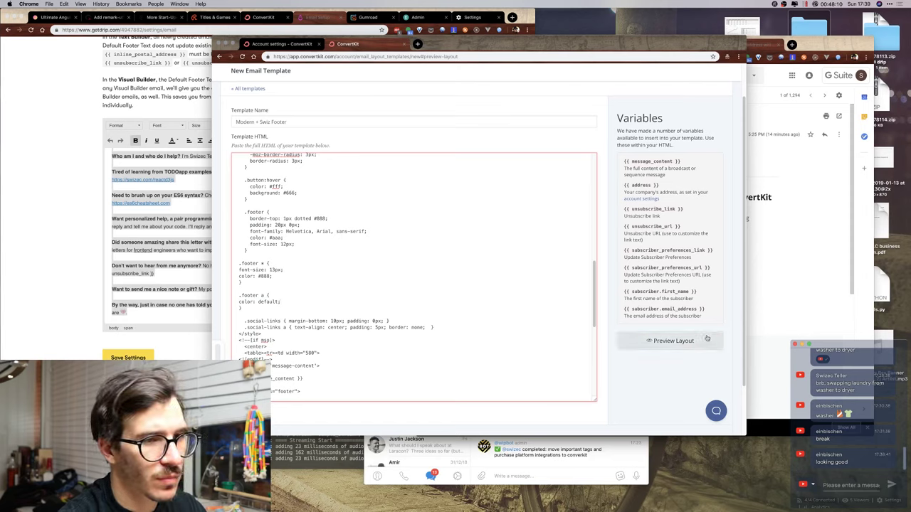
left_click(669, 341)
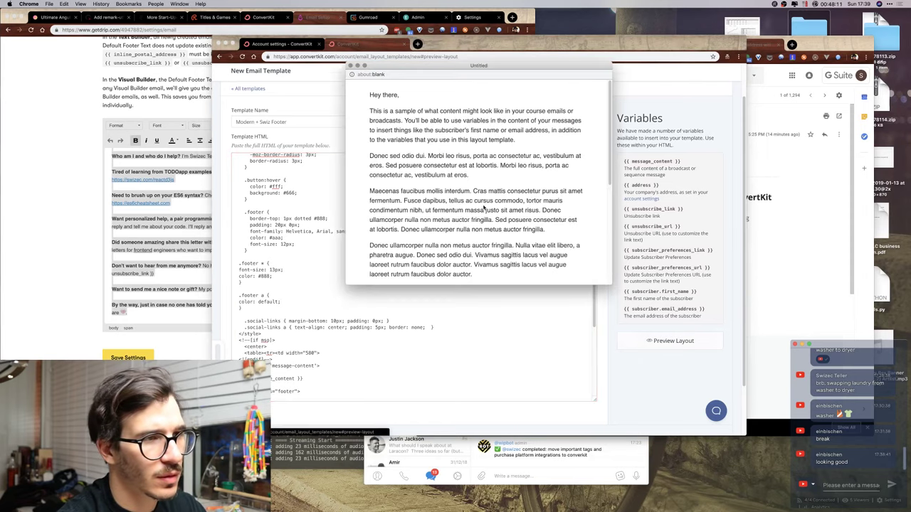
scroll(484, 207, "down", 5)
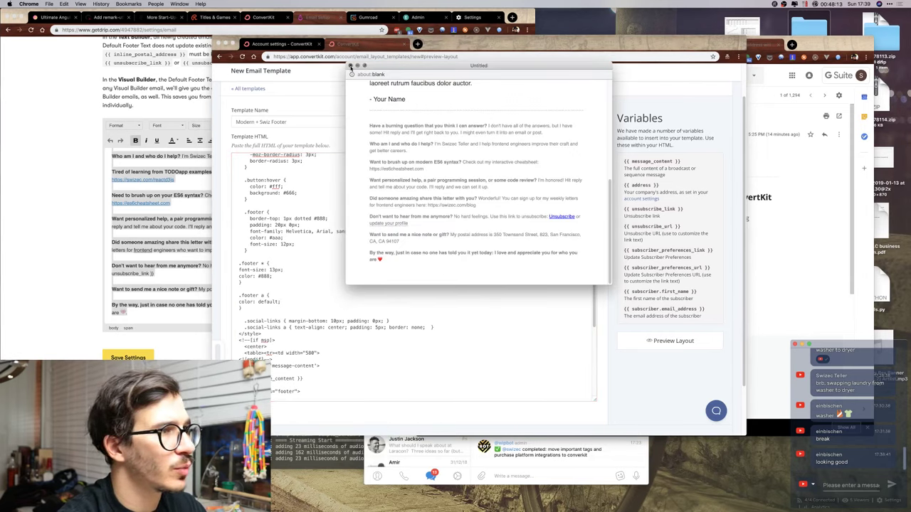
scroll(313, 269, "up", 1)
left_click(350, 65)
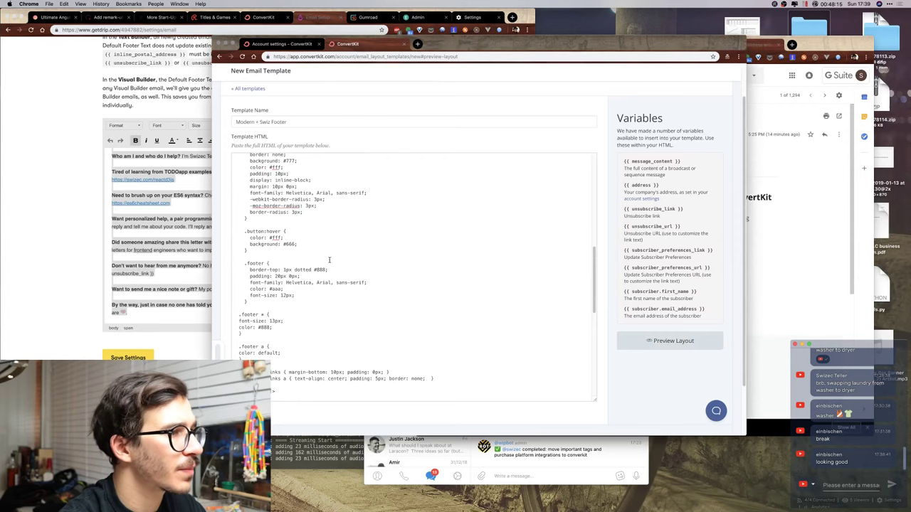
Paste the blue #0875c1 colour and dotted border-bottom into .footer a and preview.
scroll(329, 260, "up", 10)
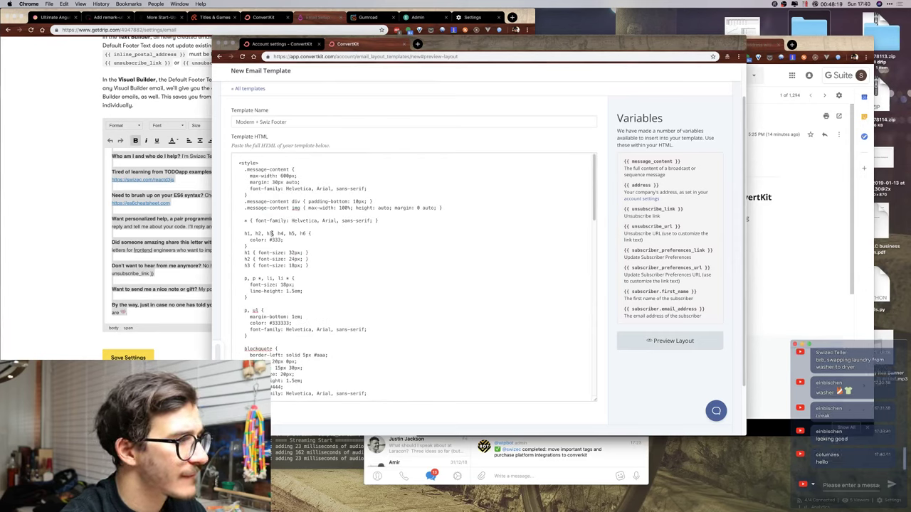
scroll(281, 207, "down", 5)
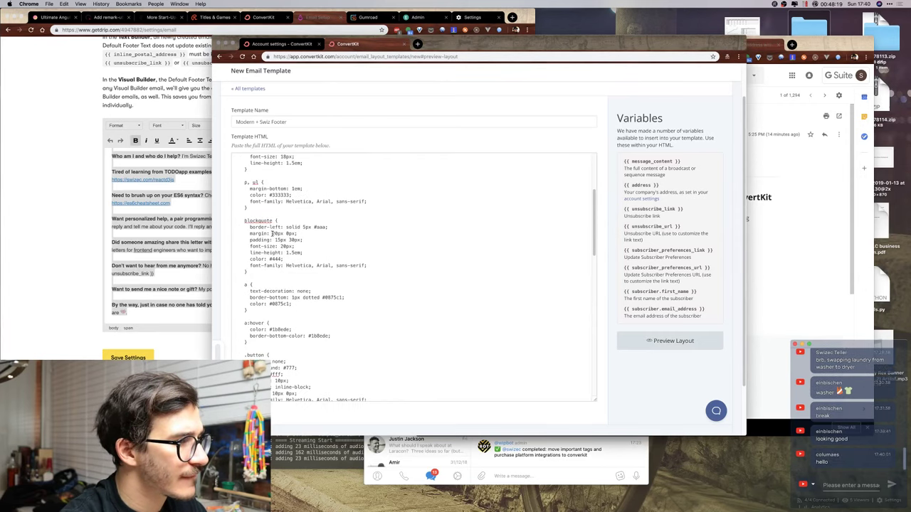
left_click(248, 297)
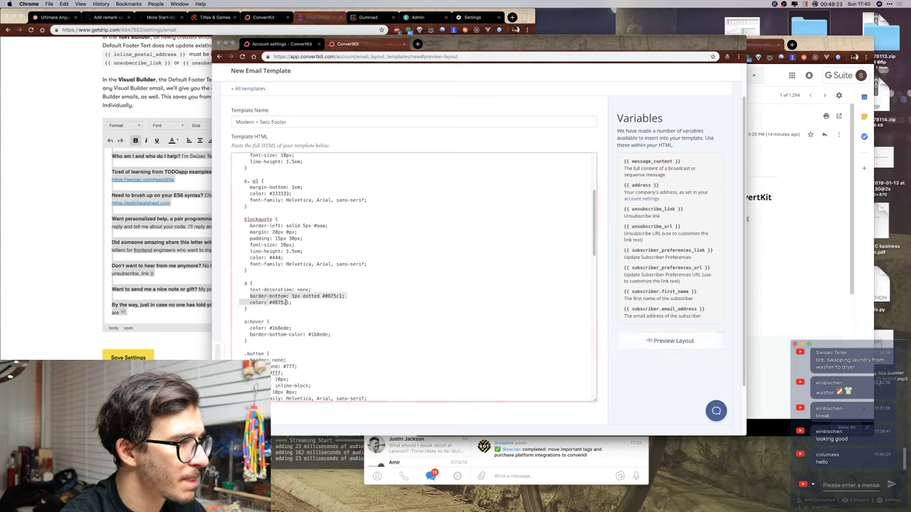
scroll(309, 292, "down", 6)
scroll(309, 291, "down", 4)
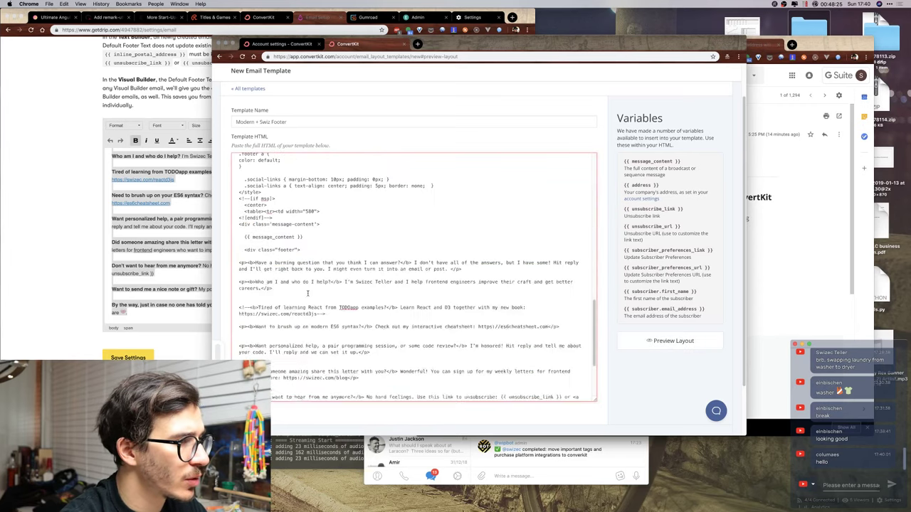
scroll(303, 296, "up", 3)
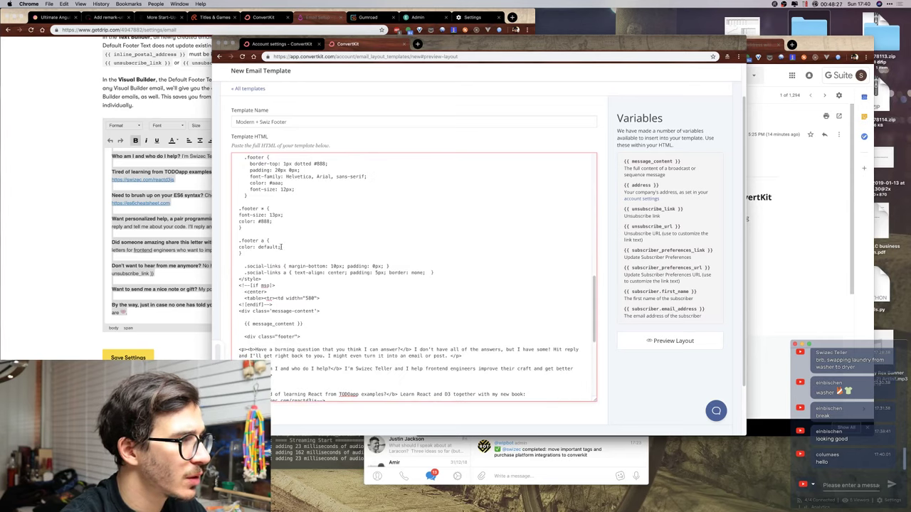
left_click_drag(282, 247, 239, 247)
type("border-bottom: 1px dotted #0875c1;     color: #0875c1;")
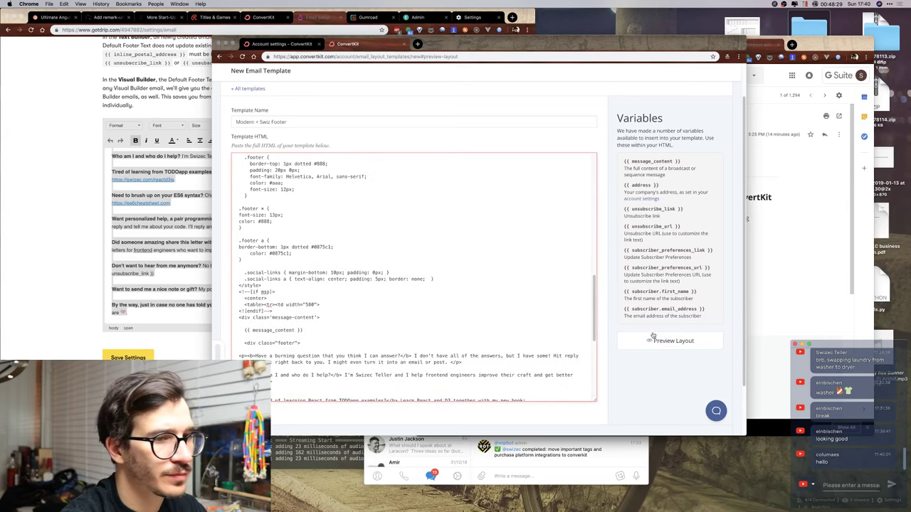
left_click(665, 341)
scroll(504, 191, "down", 5)
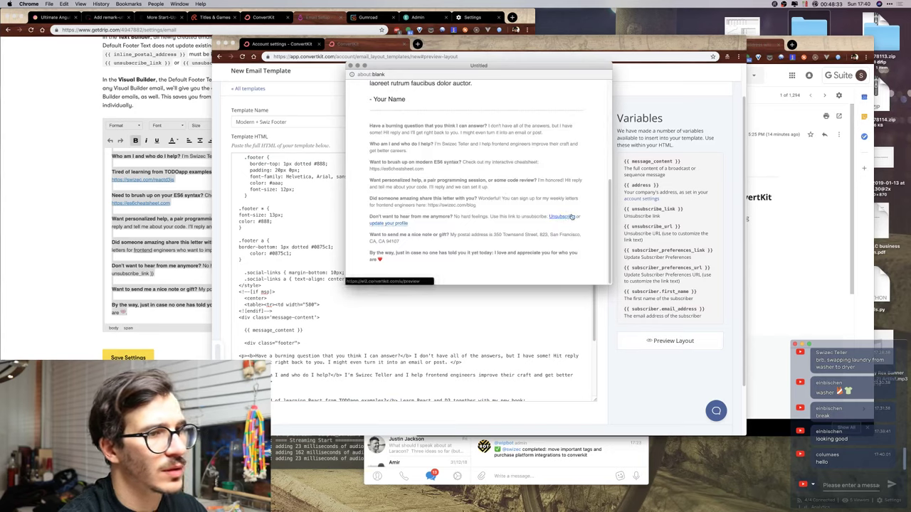
Wrap {{ unsubscribe_url }} in <a href="...">unsubscribe</a> and check the rendered preview.
left_click(351, 66)
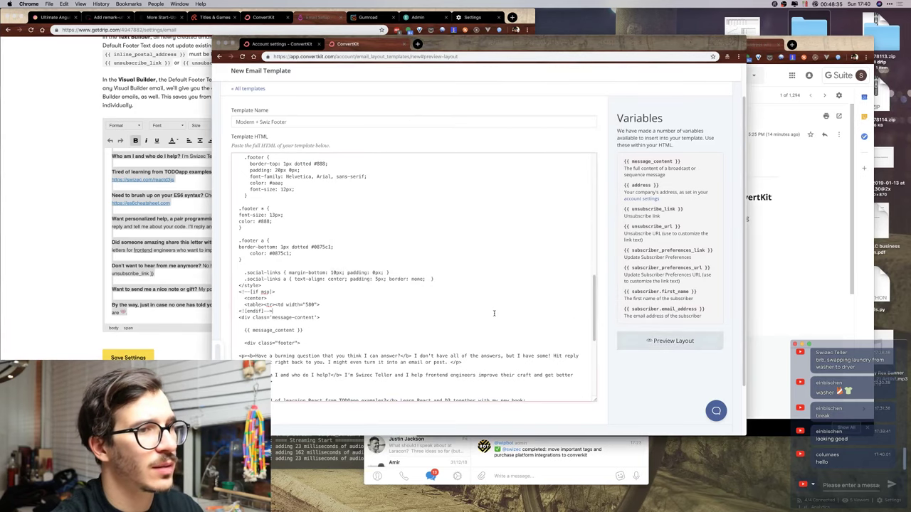
scroll(496, 244, "down", 5)
left_click(555, 294)
key("BackSpace")
key("BackSpace")
key("BackSpace")
key("BackSpace")
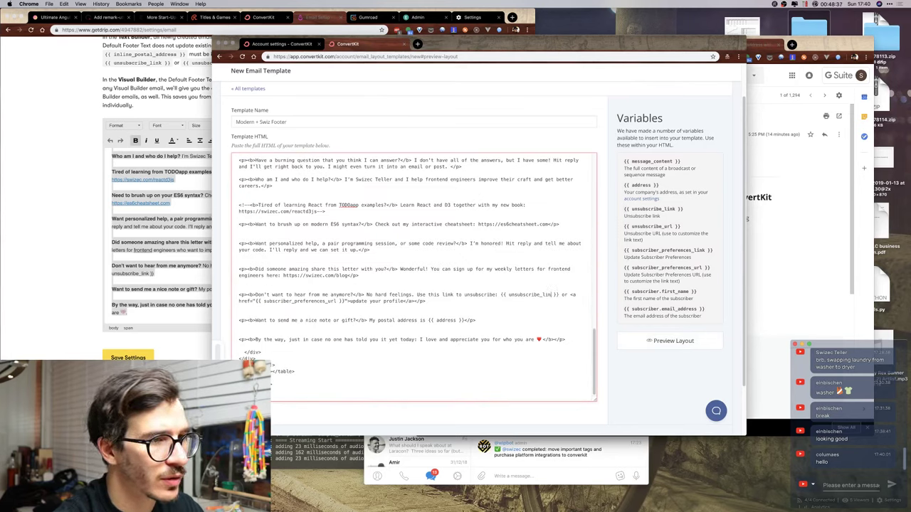
type("url")
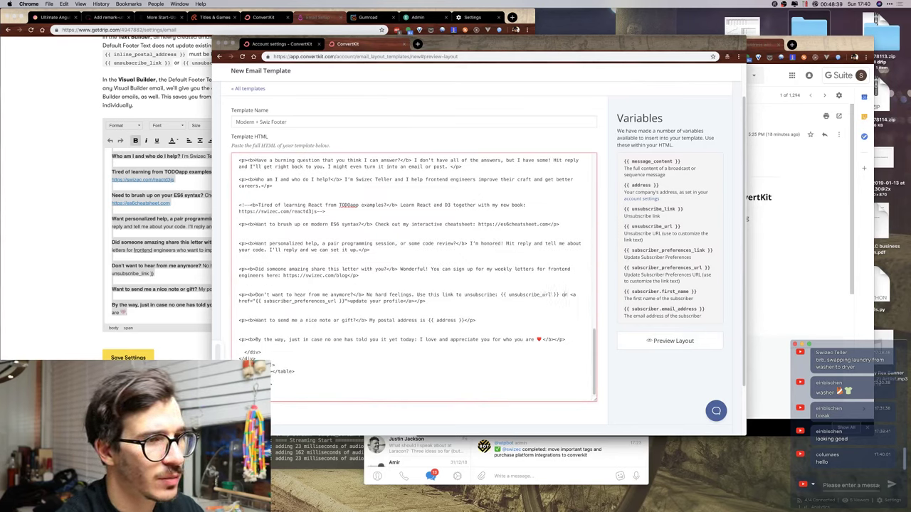
key("BackSpace")
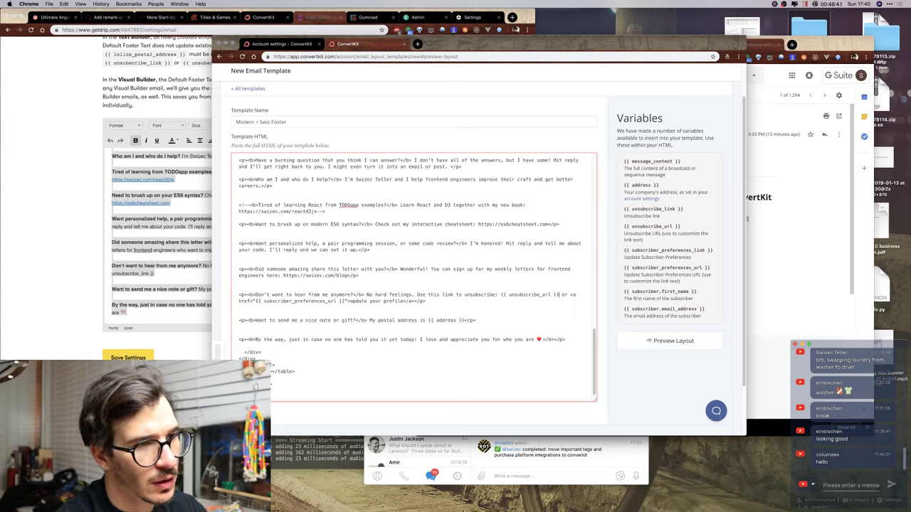
type("\">unsu")
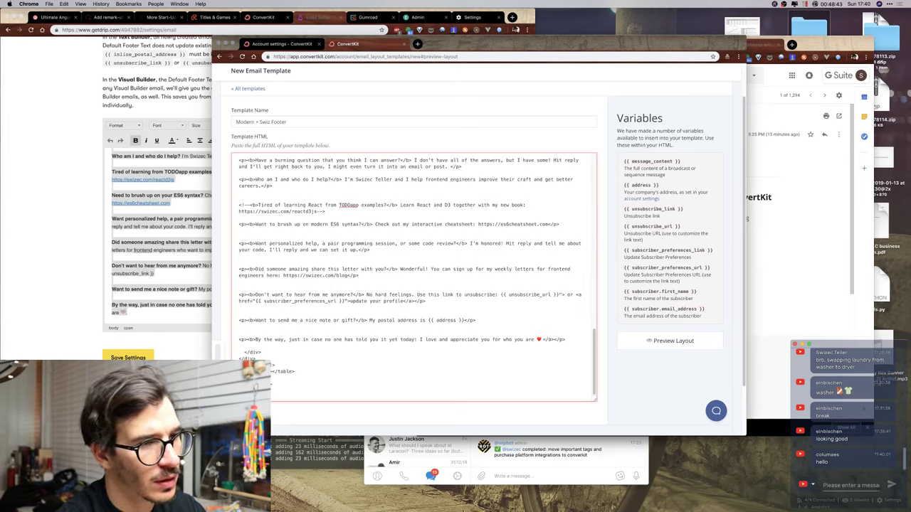
type("bscribe</a>")
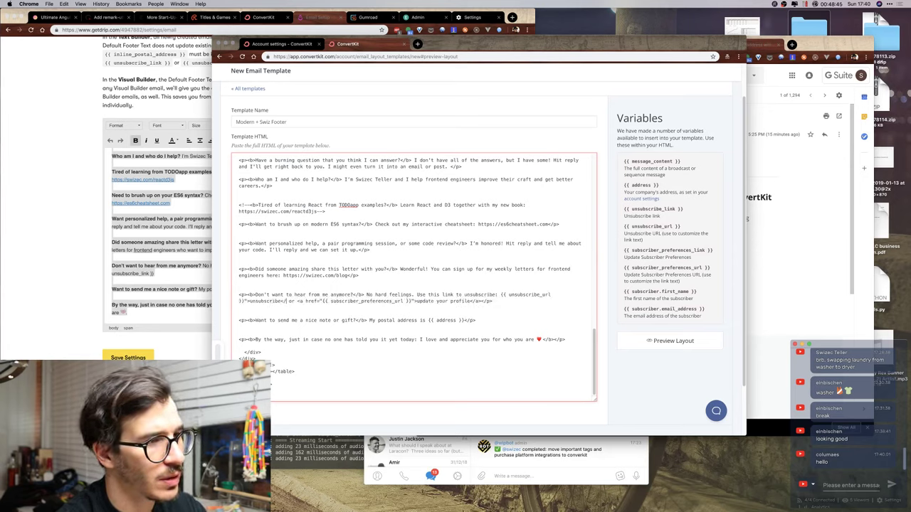
left_click(501, 294)
type("<a href=\"")
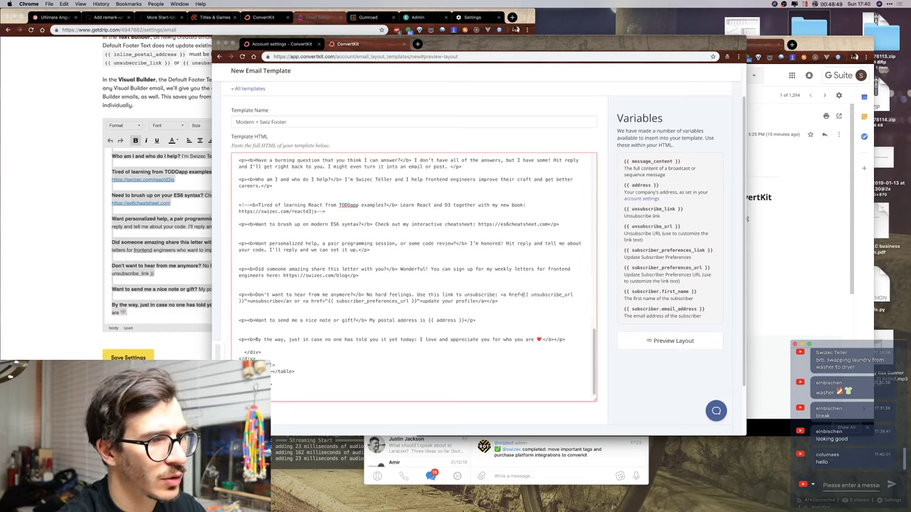
left_click(641, 345)
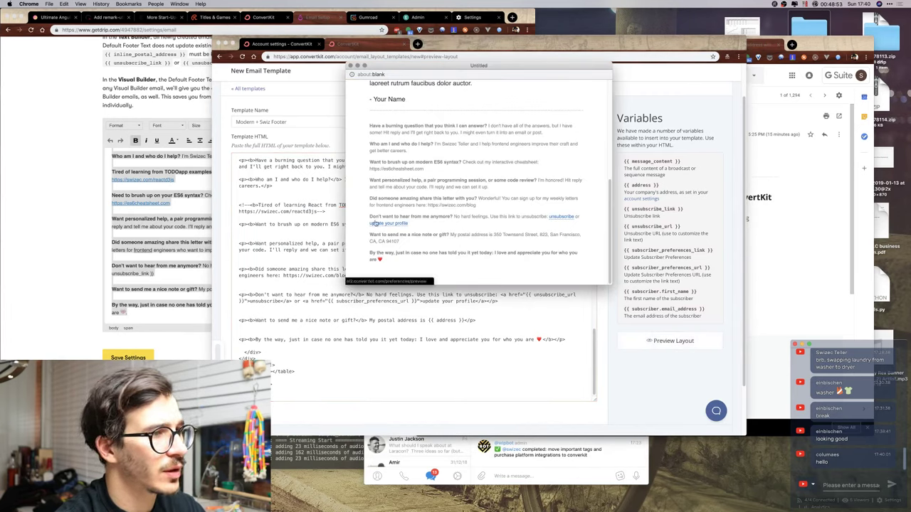
left_click(390, 292)
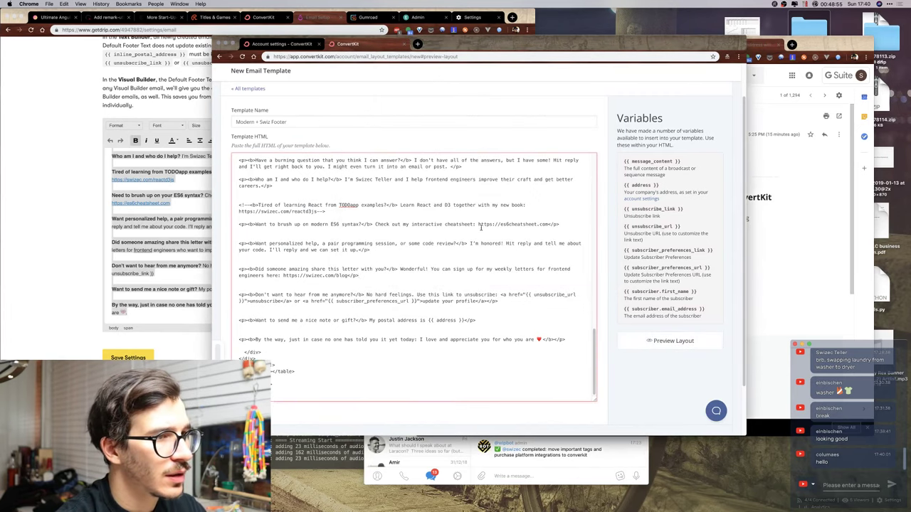
left_click(478, 224)
type("<a href=\"")
key("alt+Right")
key("alt+Right")
key("alt+Right")
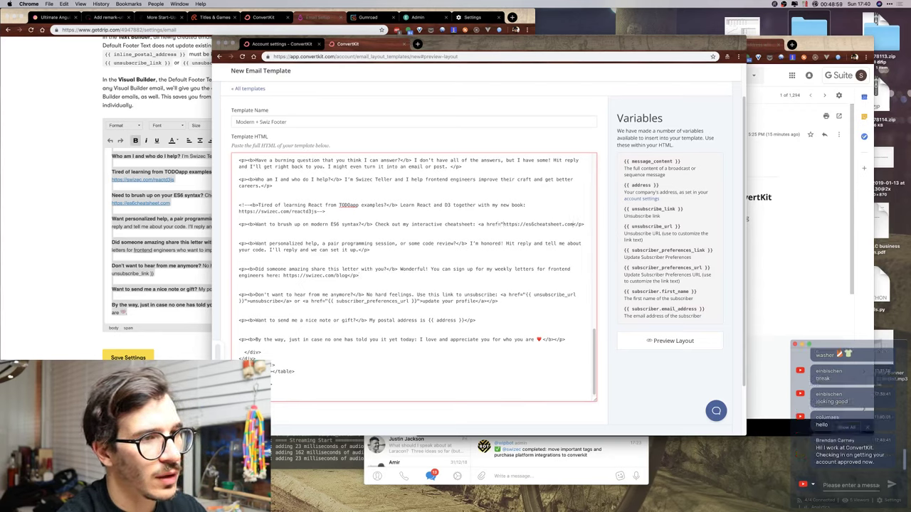
type("\">")
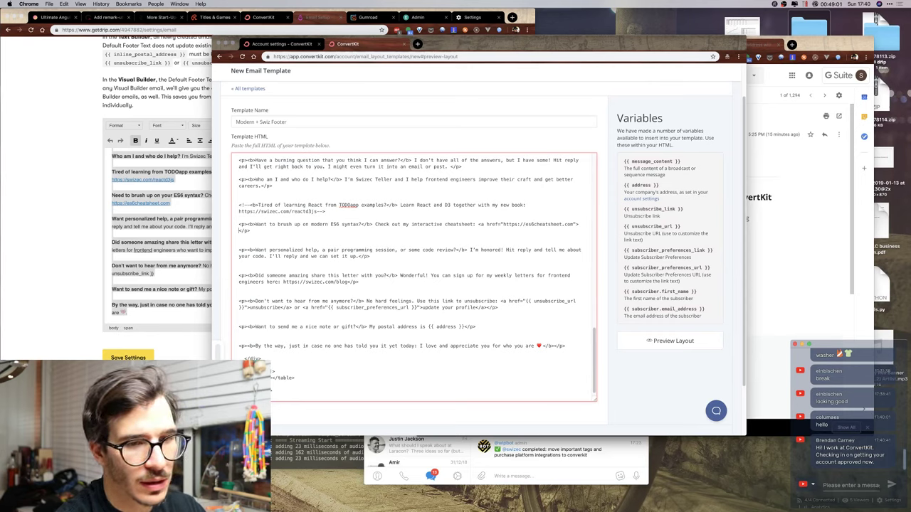
type("es6")
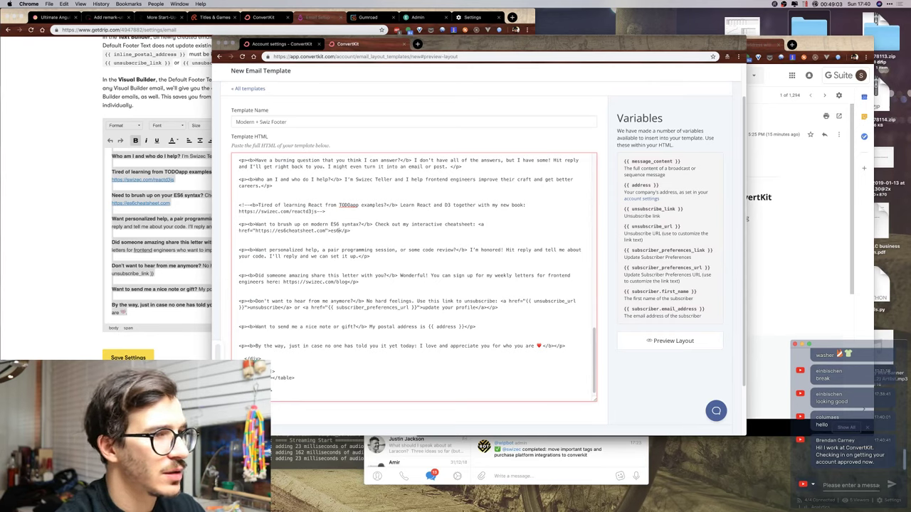
type("cheatsheet")
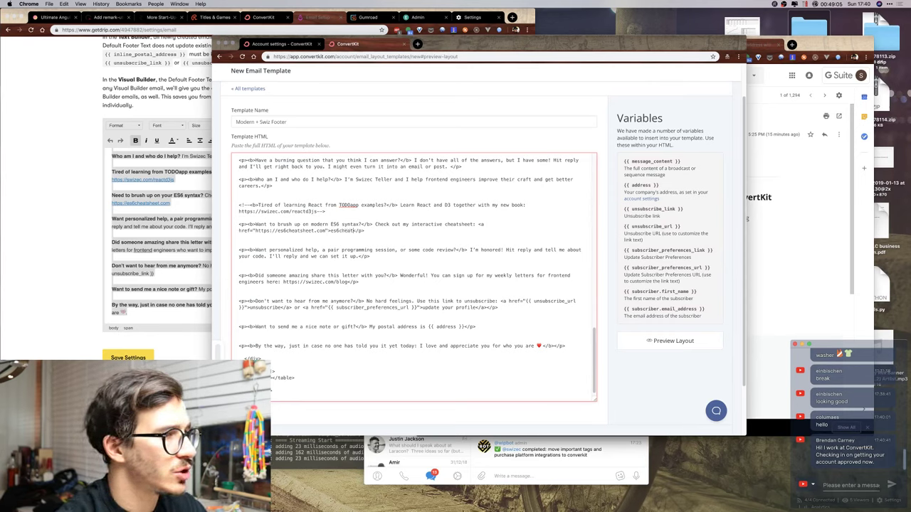
type(".com</a>")
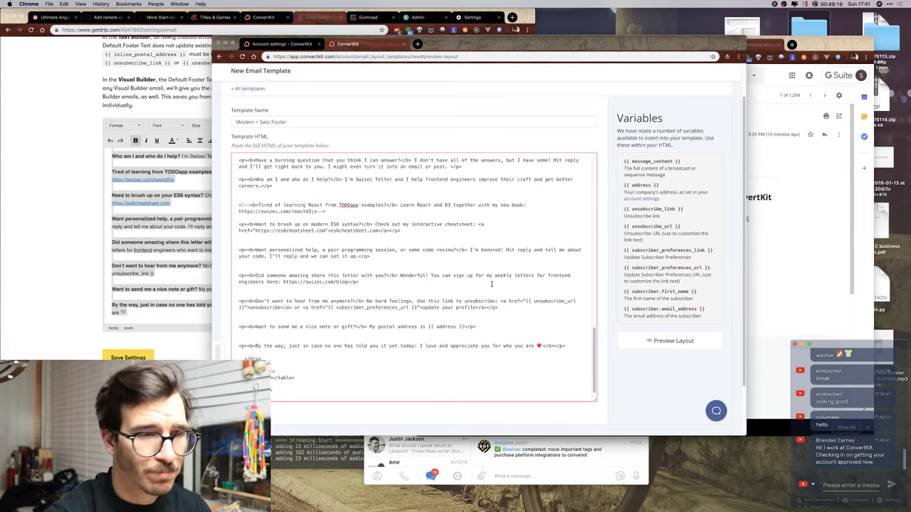
Preview the layout to confirm the cheatsheet link renders, then close the preview.
left_click(669, 341)
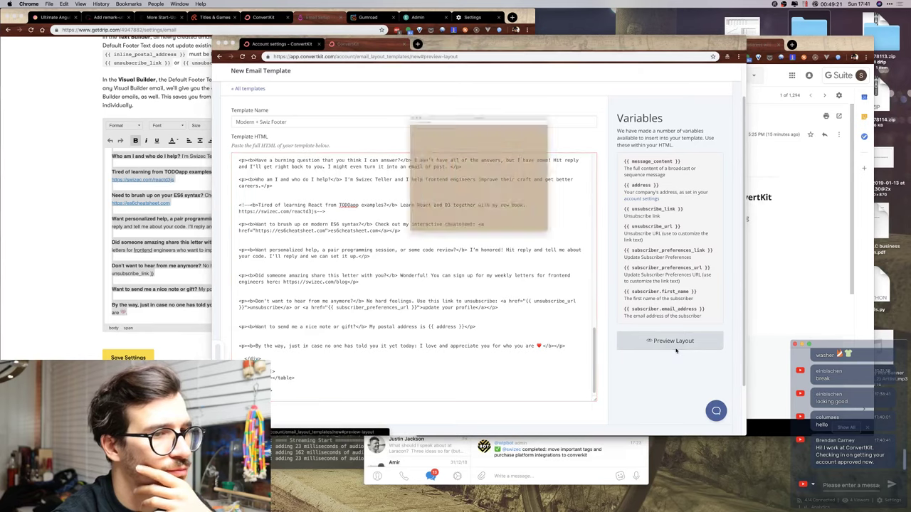
scroll(473, 211, "down", 5)
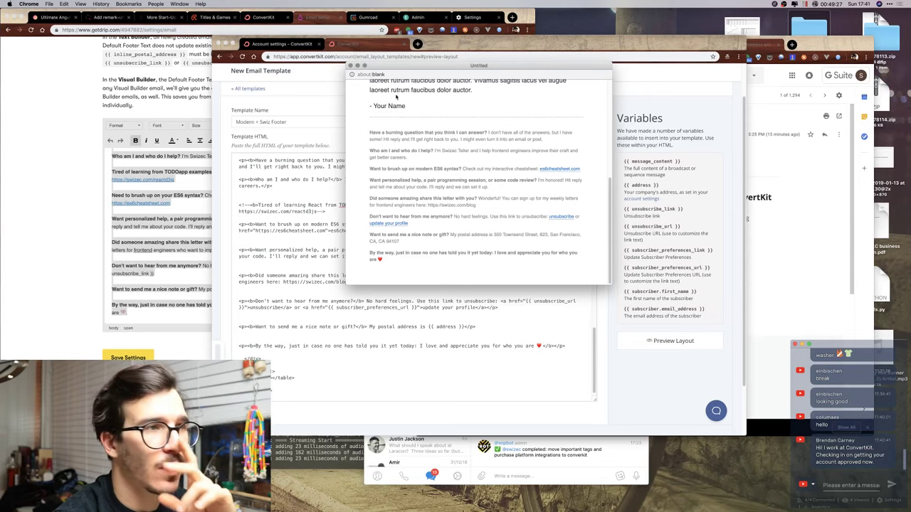
left_click(350, 67)
scroll(376, 258, "up", 5)
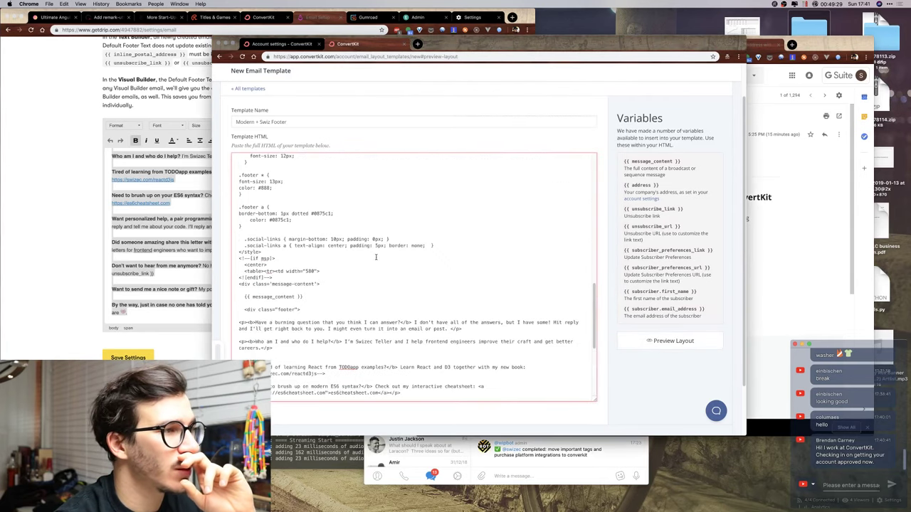
scroll(375, 258, "down", 4)
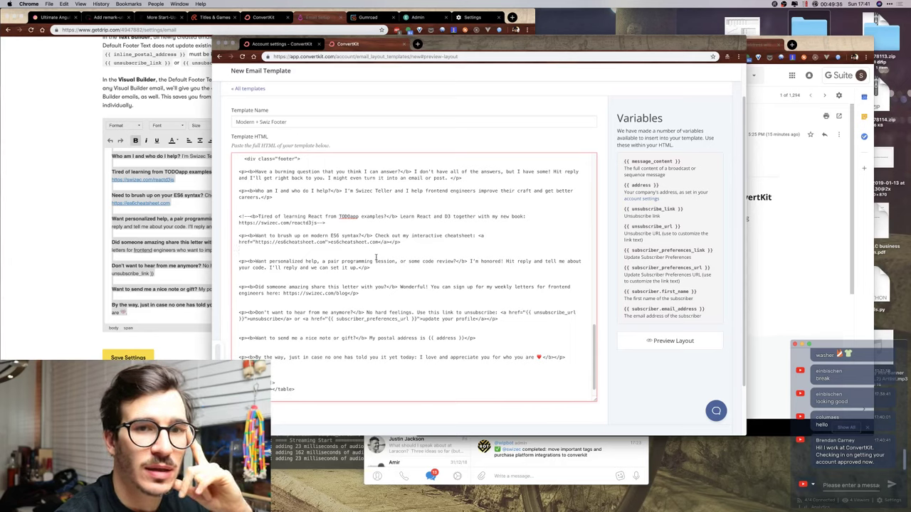
scroll(376, 258, "down", 1)
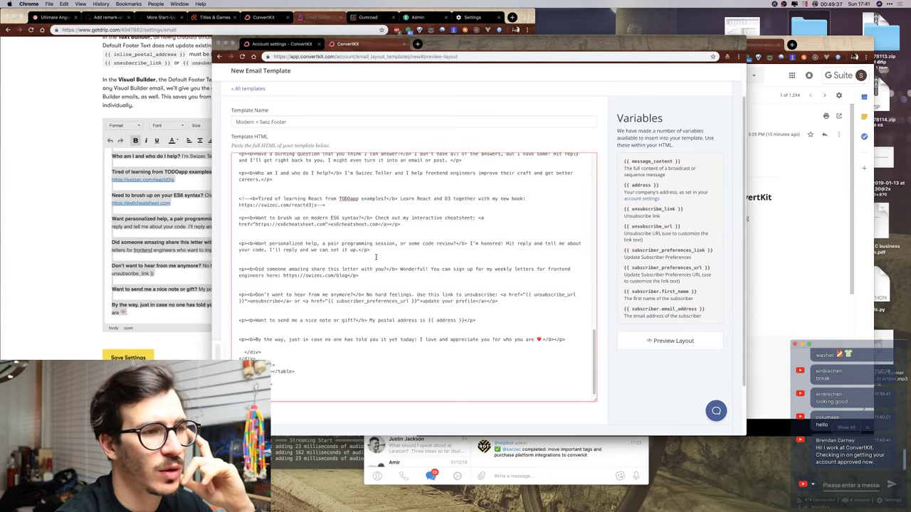
scroll(376, 258, "up", 5)
scroll(376, 257, "down", 10)
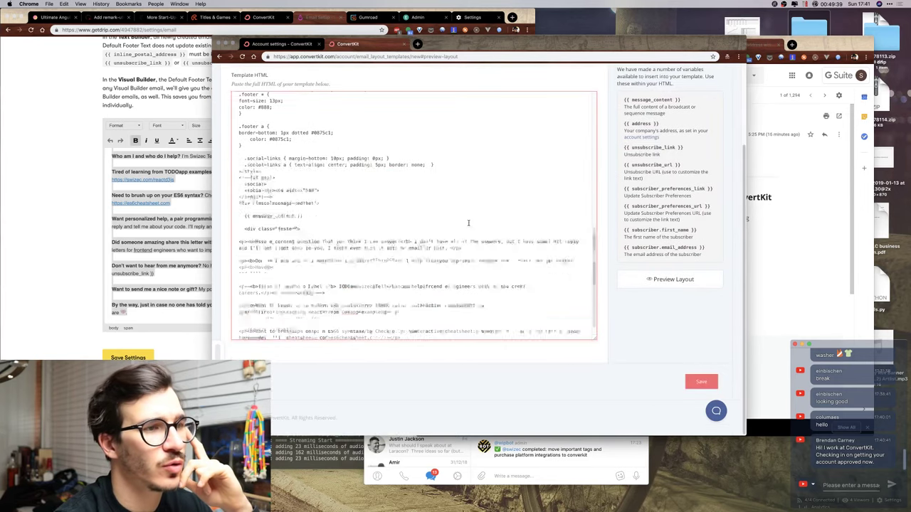
left_click(844, 485)
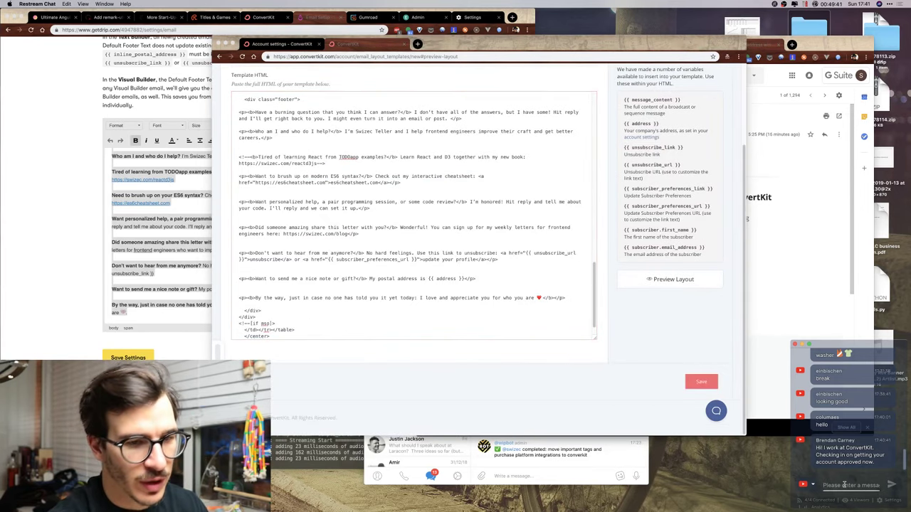
Send a short @-mention reply to a viewer and open the YouTube live dashboard in a new tab.
type("@bre")
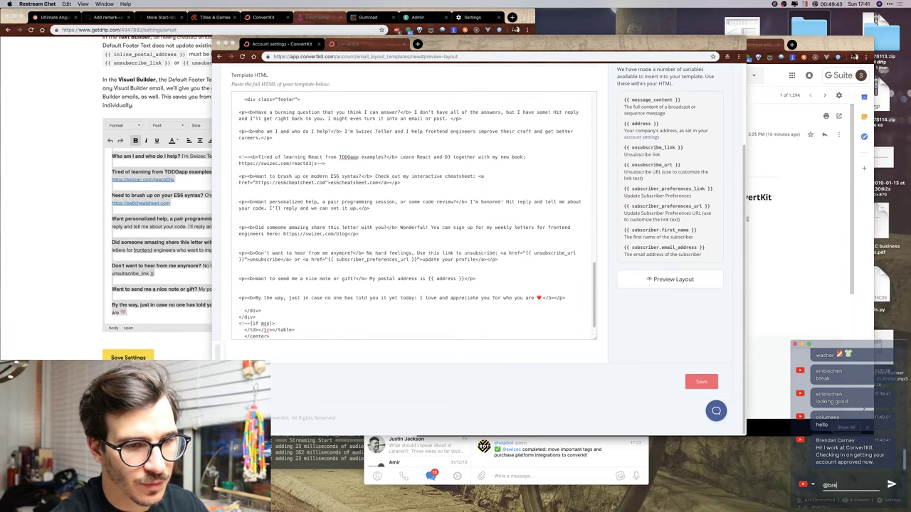
type("ndan")
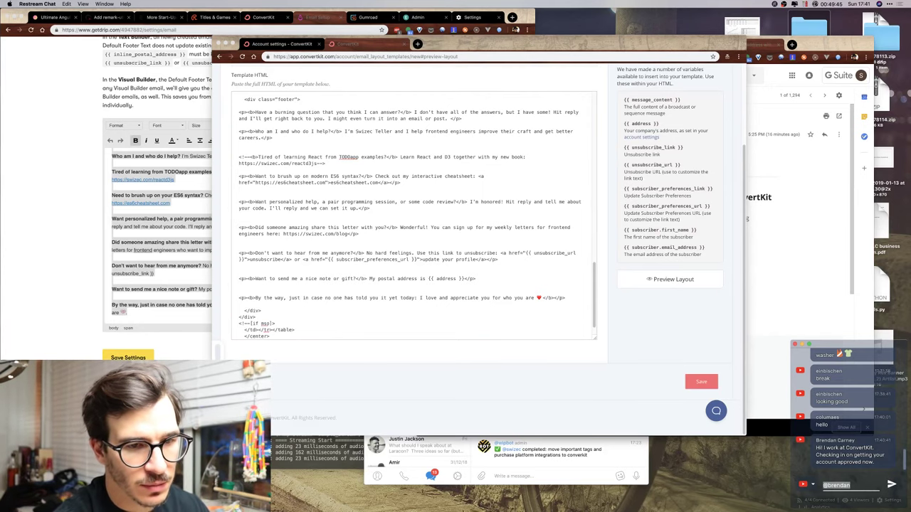
key("Return")
key("super+Tab")
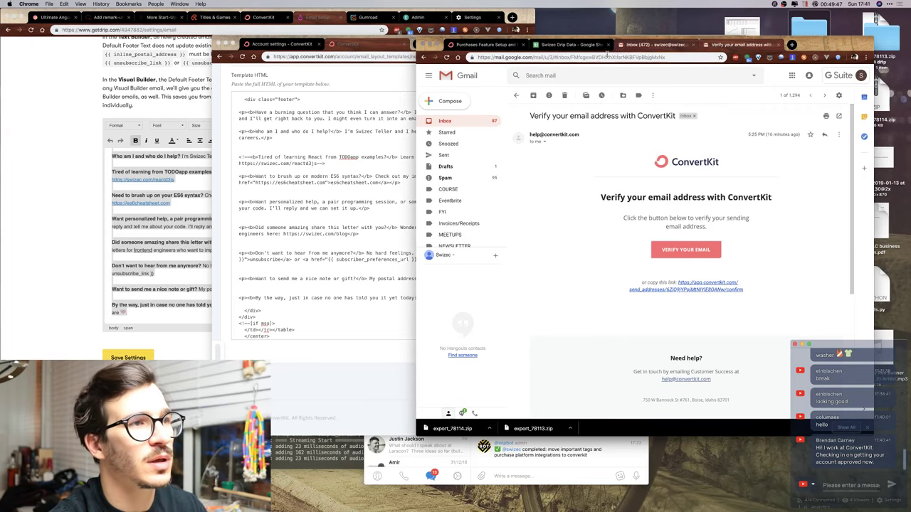
key("ctrl+t")
type("youtube.com/")
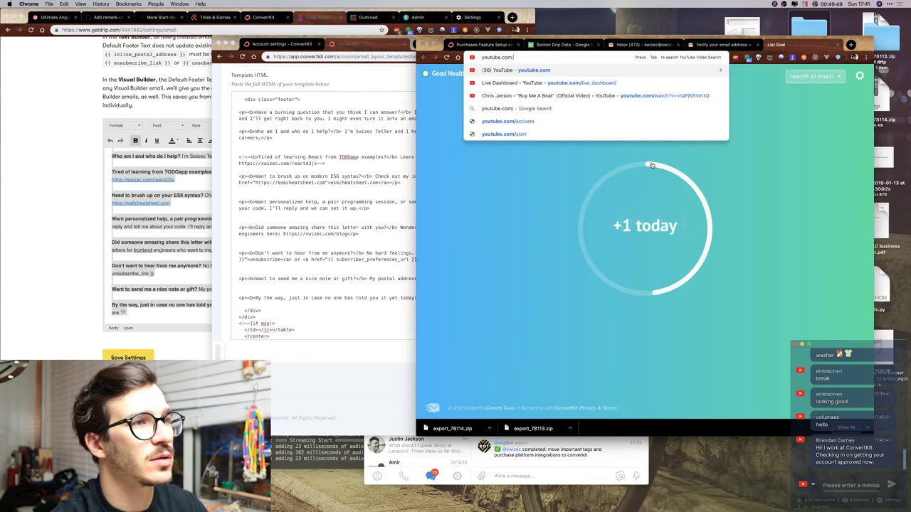
type("u")
key("Return")
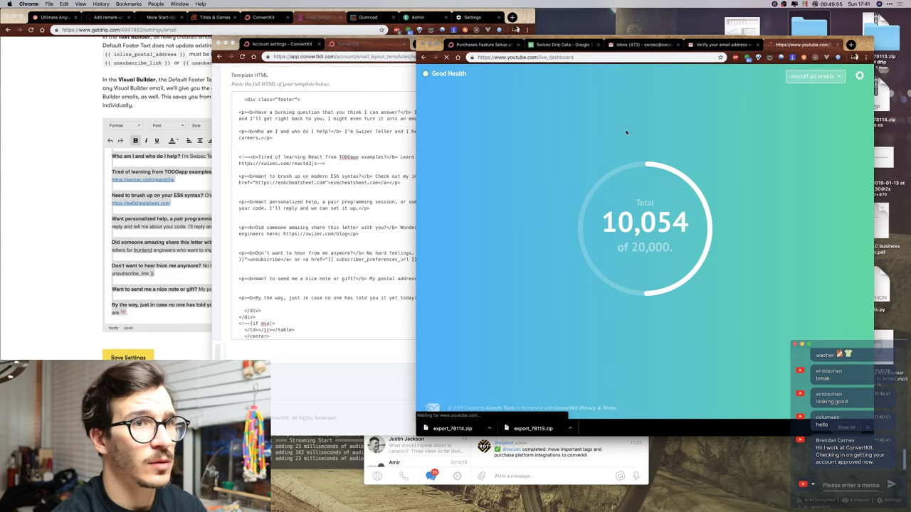
scroll(647, 214, "down", 5)
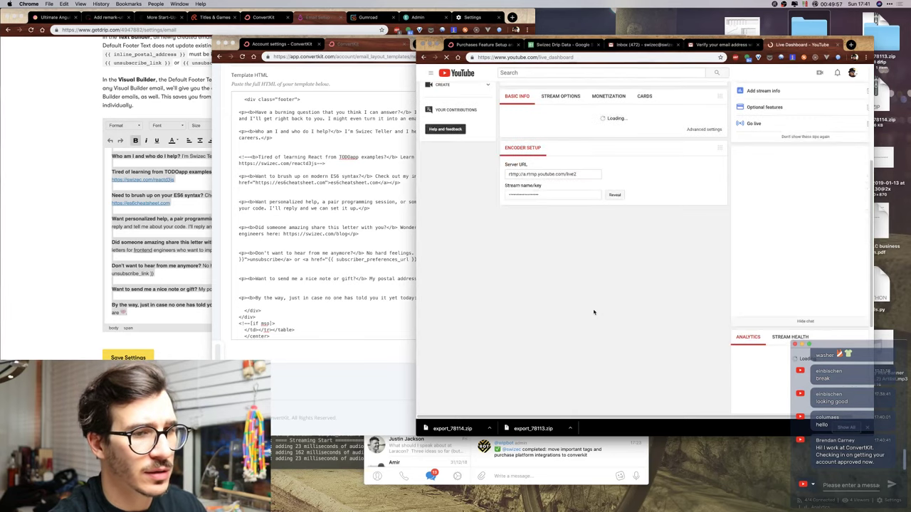
scroll(658, 242, "up", 3)
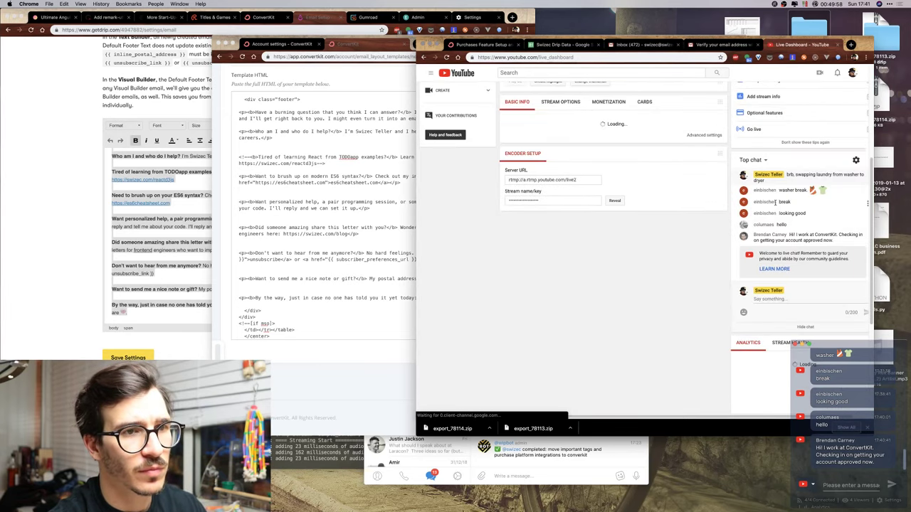
Post a chat question about adding per-email identifying URL parameters, then close the YouTube tab.
left_click(786, 302)
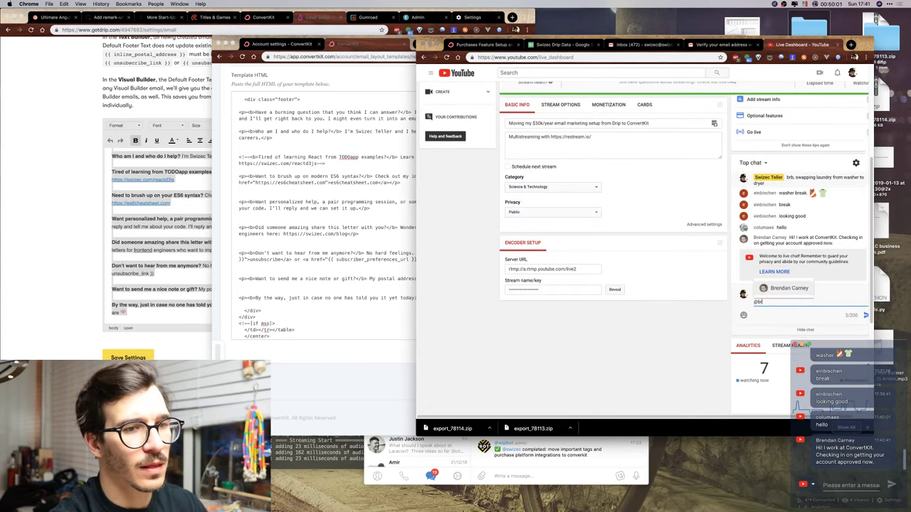
type(" there a way to ")
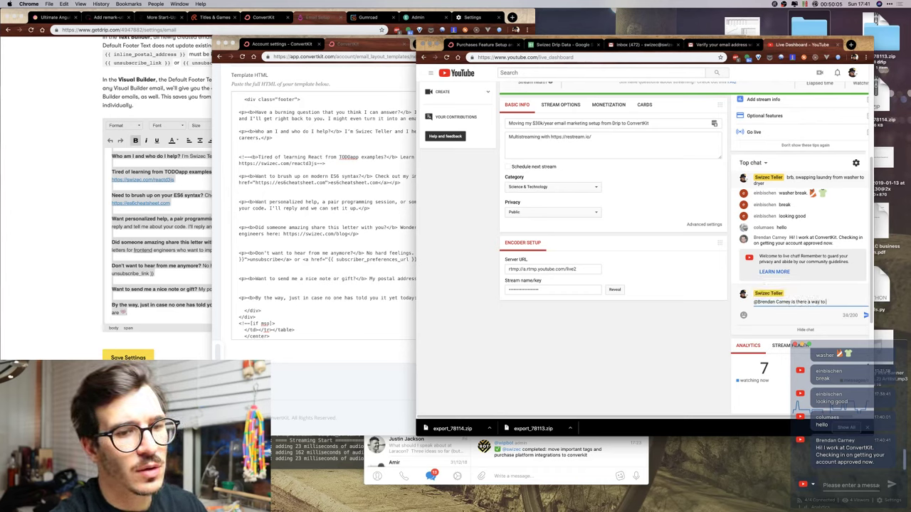
type("add ")
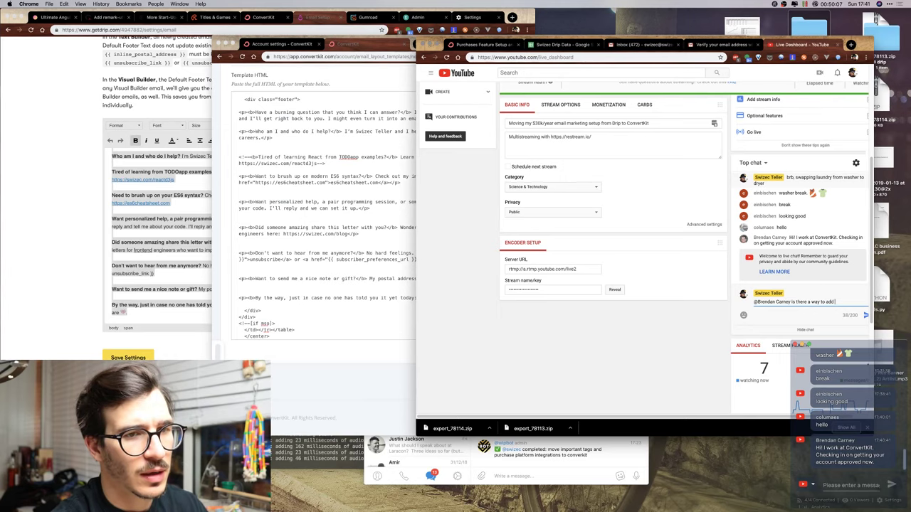
type("a URL")
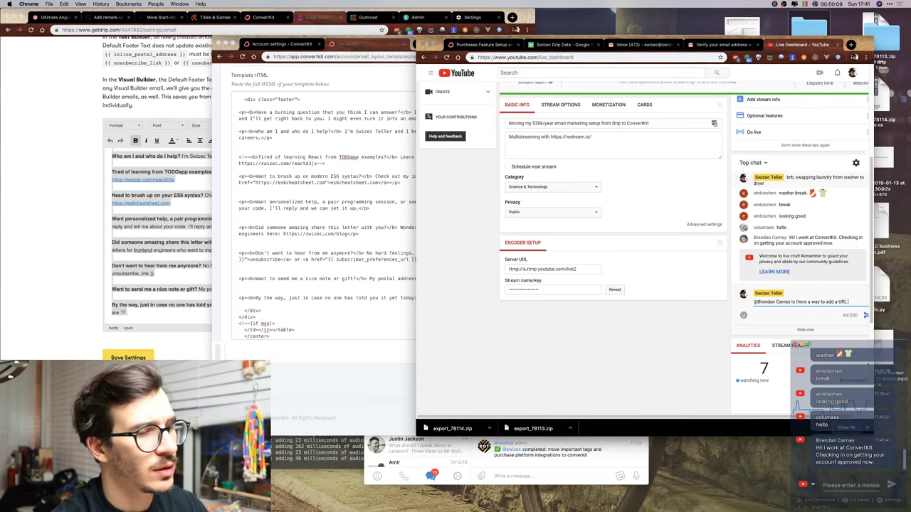
type(" to every email t")
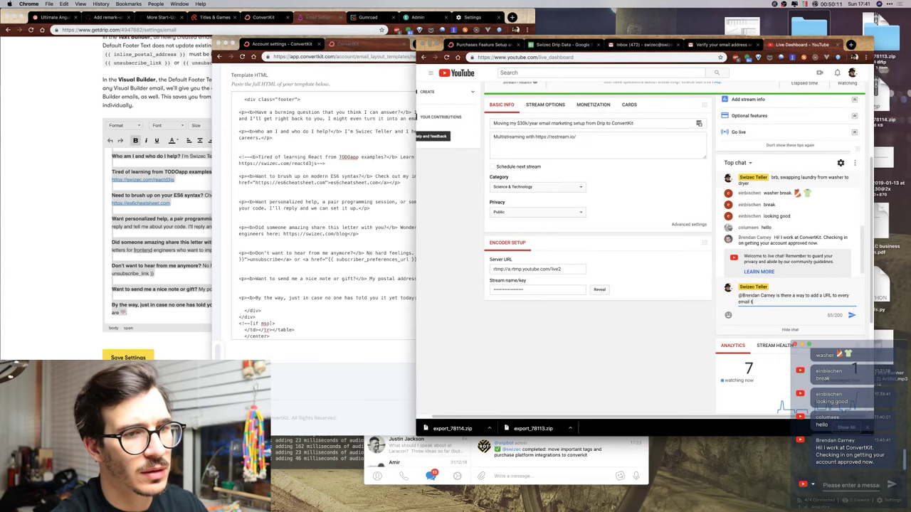
type("hat has a parameter")
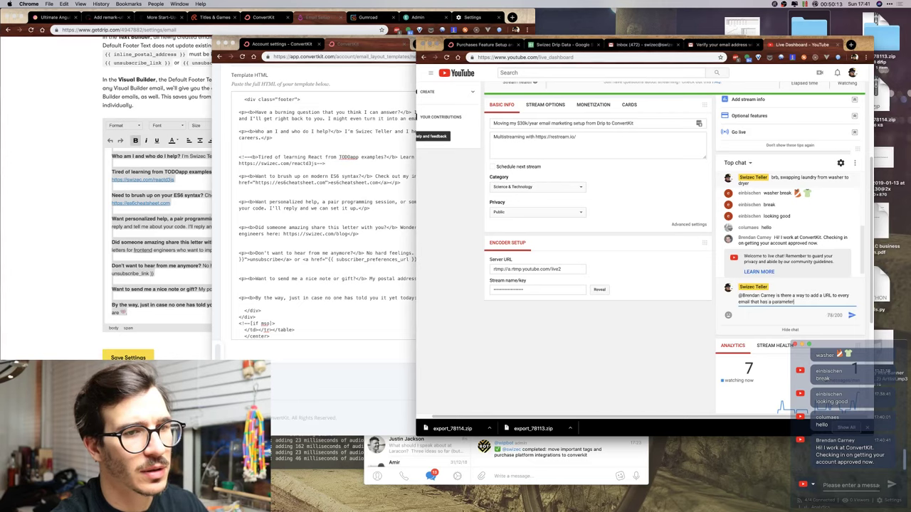
type(" idknt")
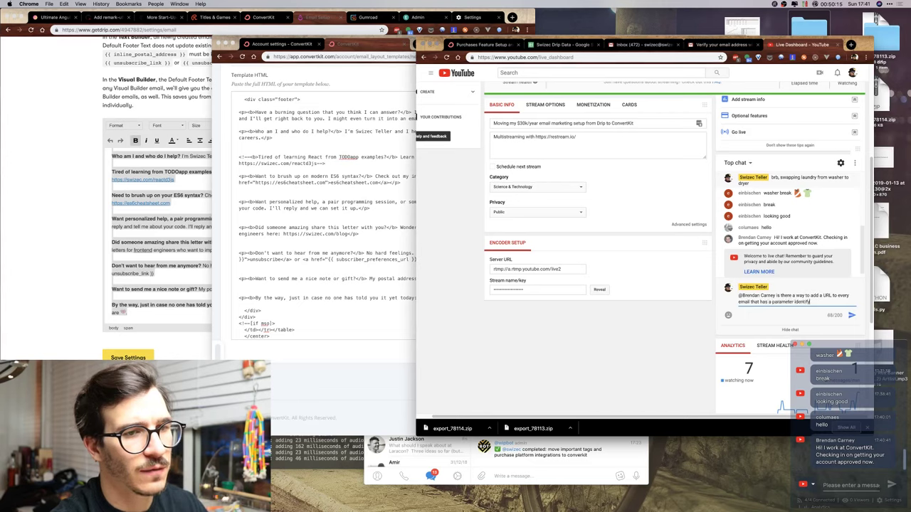
type("ifying which email it was clicked in")
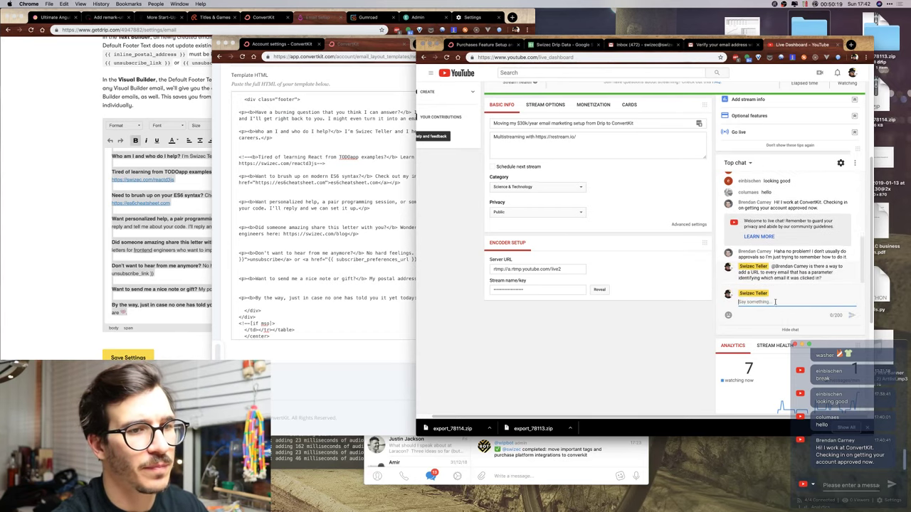
scroll(637, 272, "up", 5)
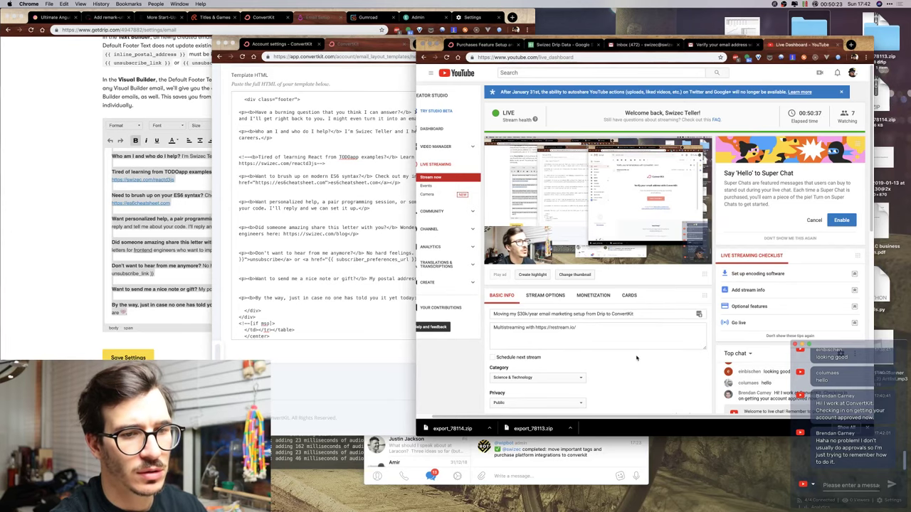
scroll(669, 361, "down", 2)
scroll(670, 362, "down", 4)
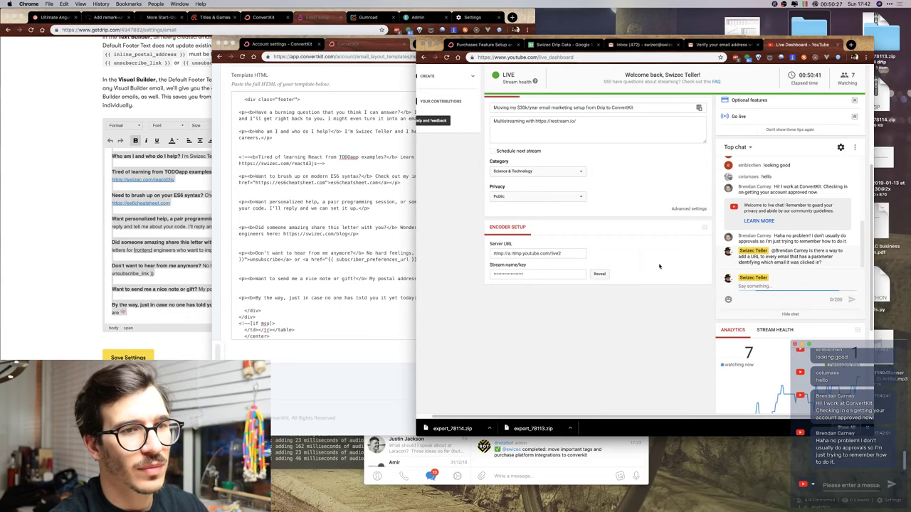
key("ctrl+w")
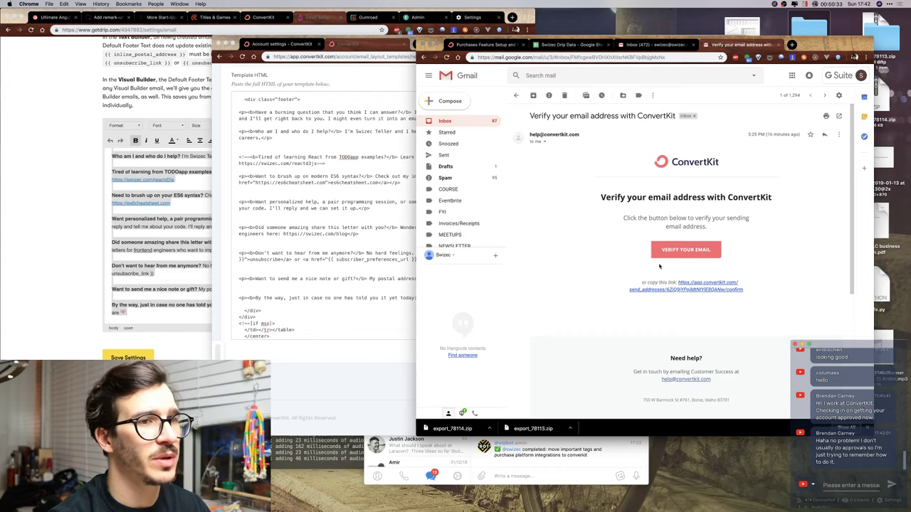
left_click(358, 211)
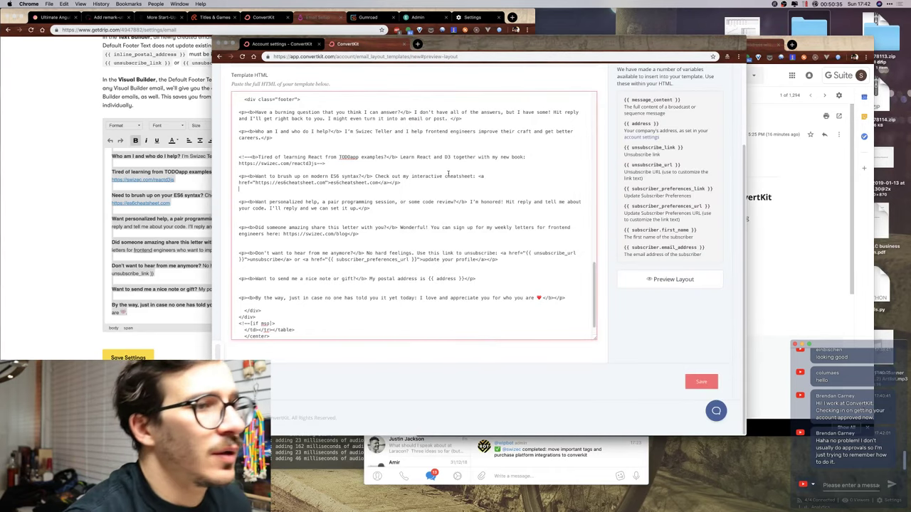
left_click(669, 279)
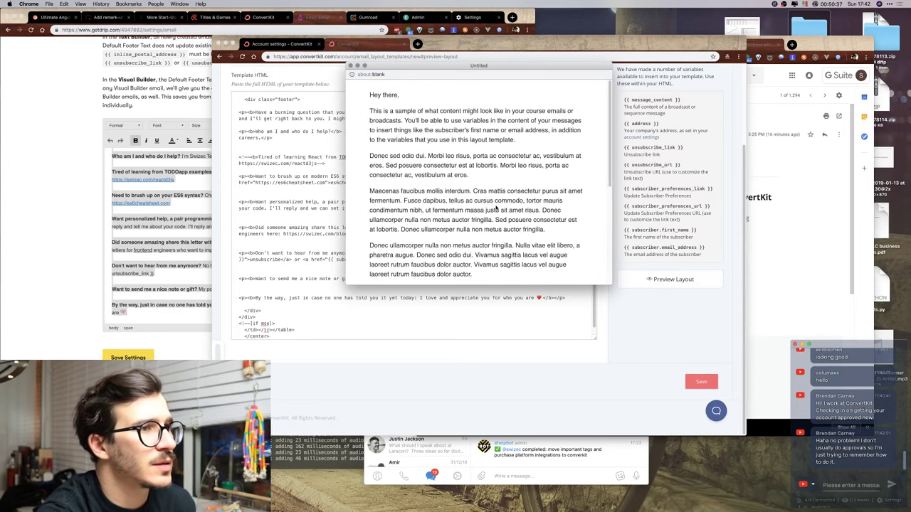
Enlarge the layout preview window to inspect the footer, then close it.
scroll(496, 207, "down", 5)
left_click_drag(514, 285, 514, 411)
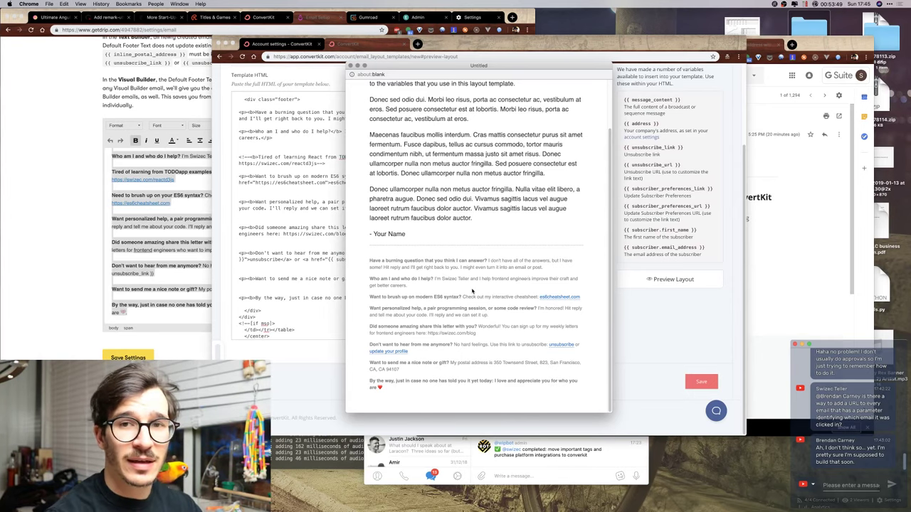
key("super+w")
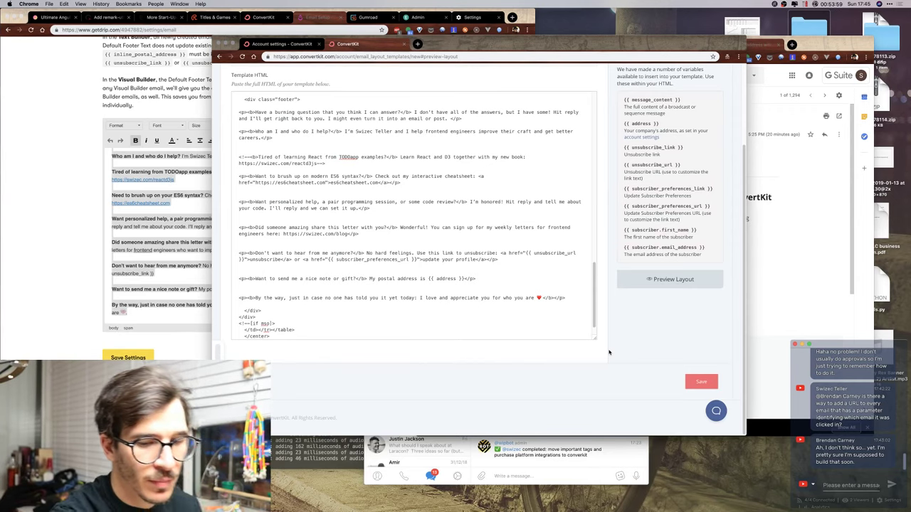
Post '/done port default email signature' to the Telegram WIP group.
left_click(526, 477)
type("/")
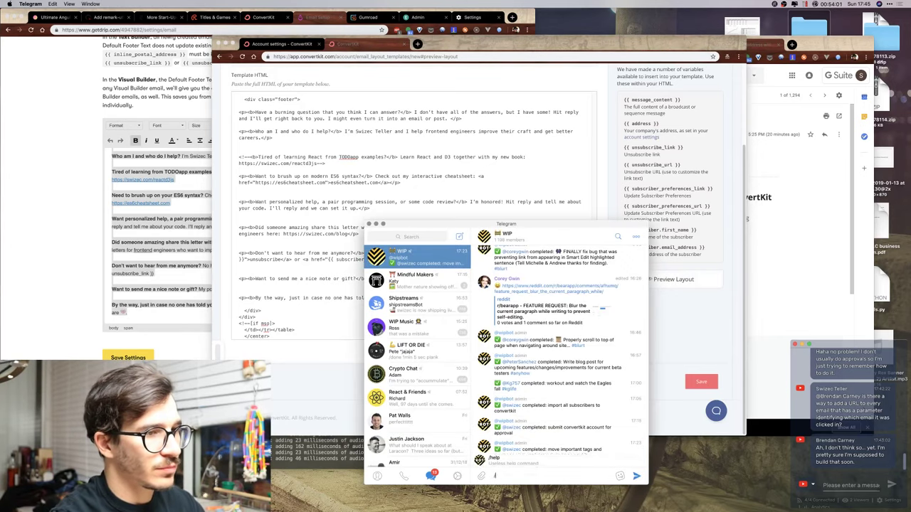
type("done por")
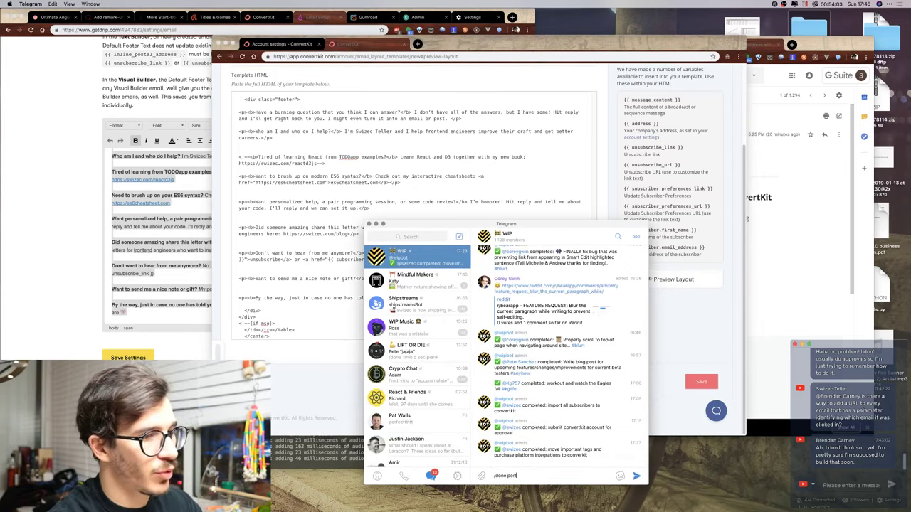
type("t defa")
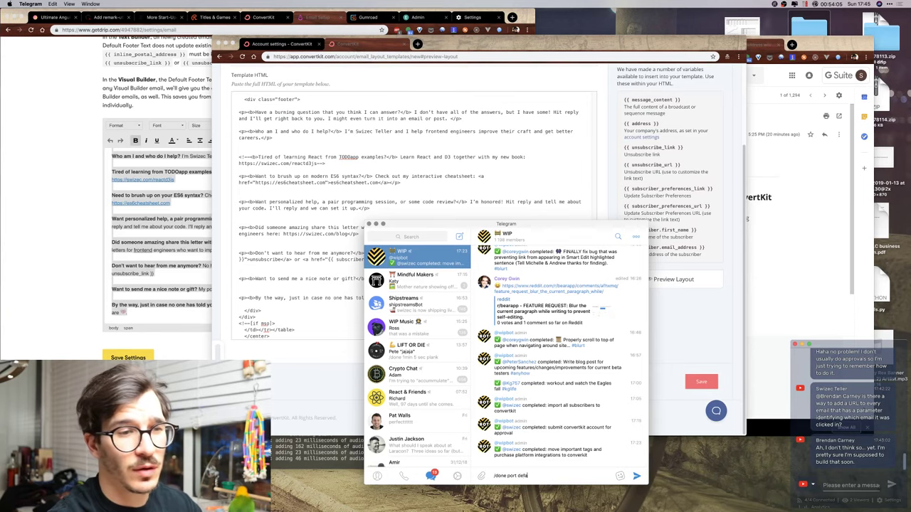
type("ult email signature")
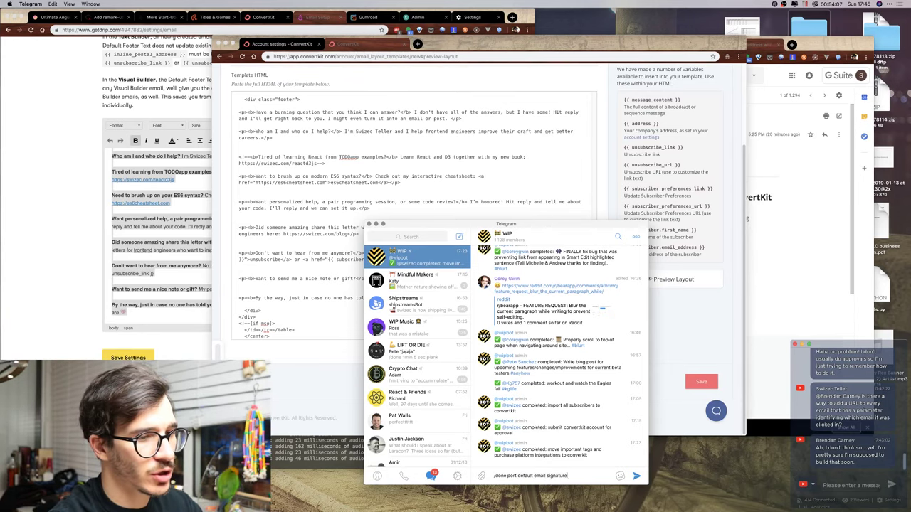
key("Return")
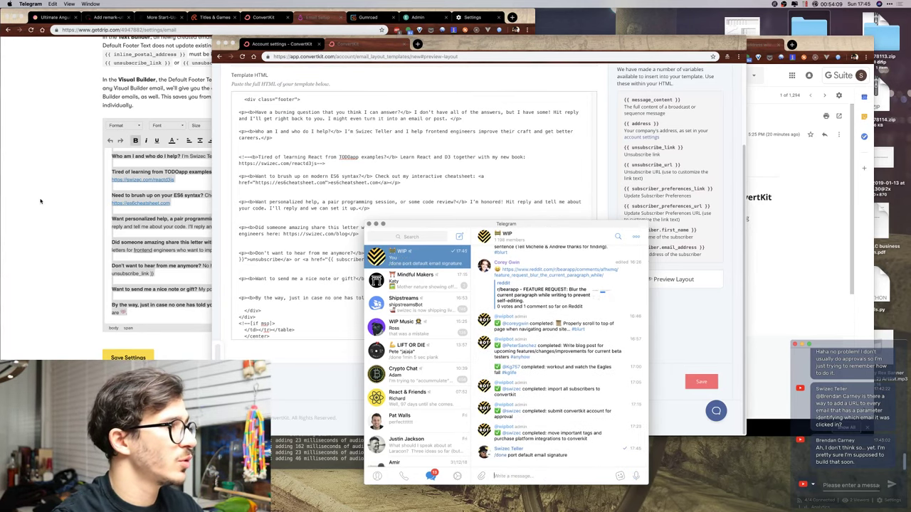
left_click(93, 141)
scroll(93, 141, "up", 8)
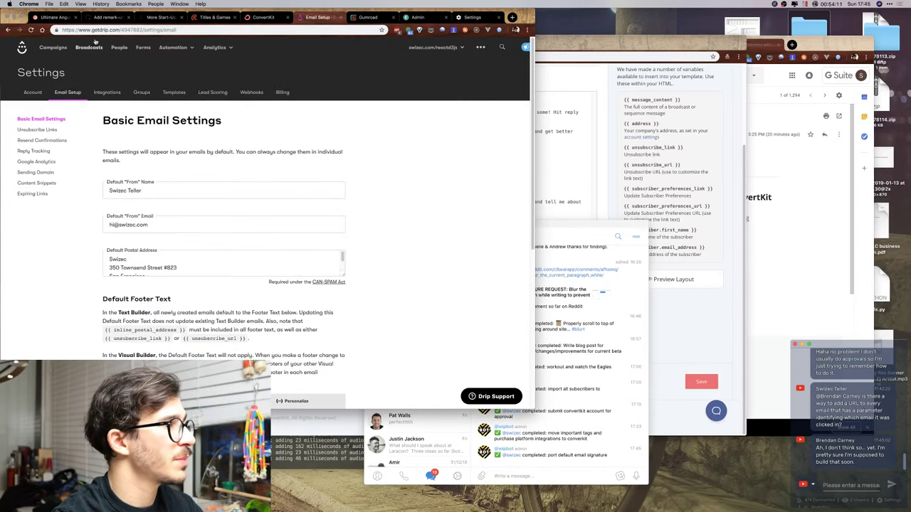
Go to Drip's People section and show the Saved Segments list.
left_click(125, 48)
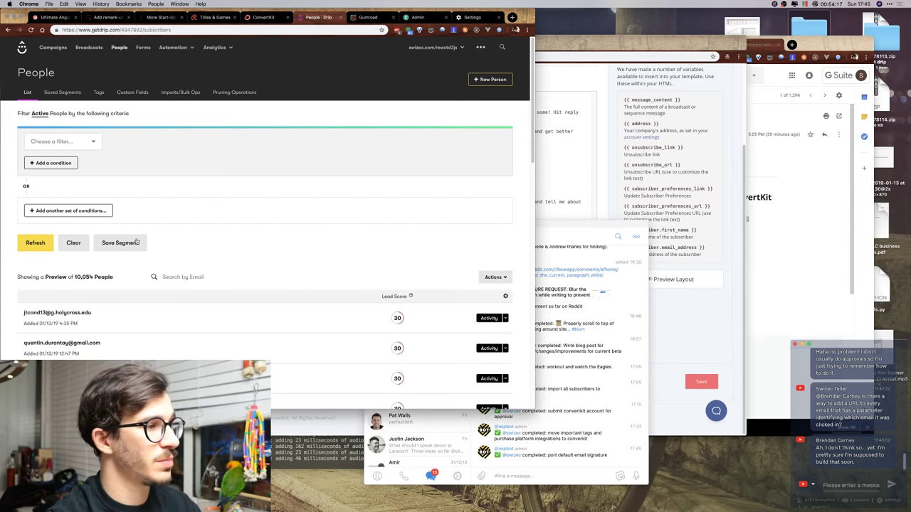
left_click(63, 142)
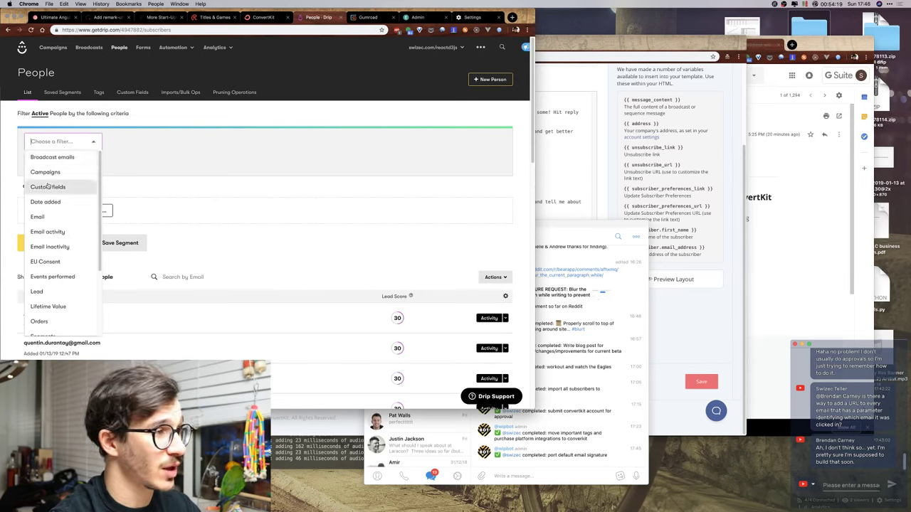
left_click(104, 103)
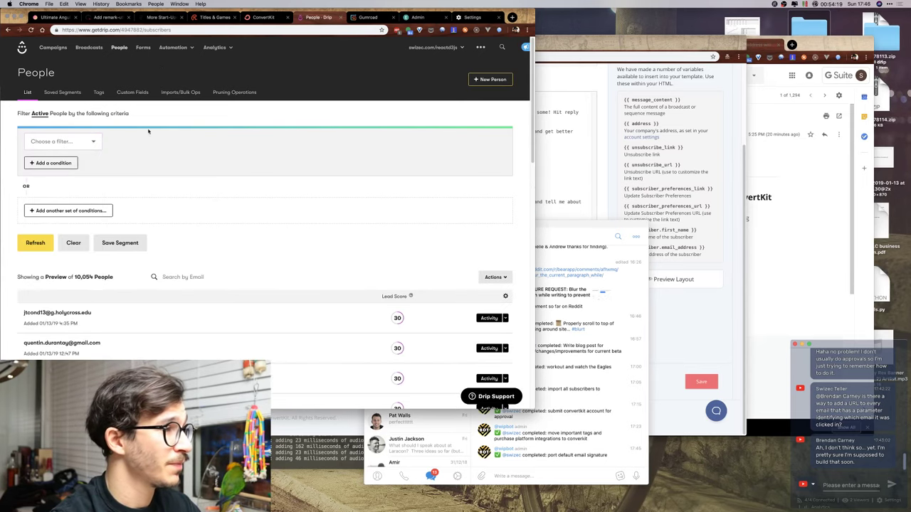
left_click(62, 93)
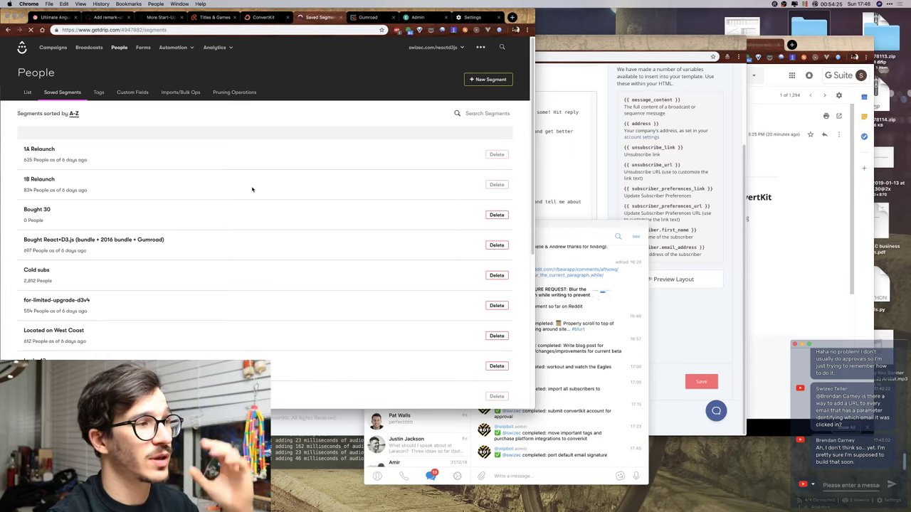
Open the 'Cold subs' segment (2,812 people) and export it, dismissing the confirmation.
scroll(217, 139, "down", 5)
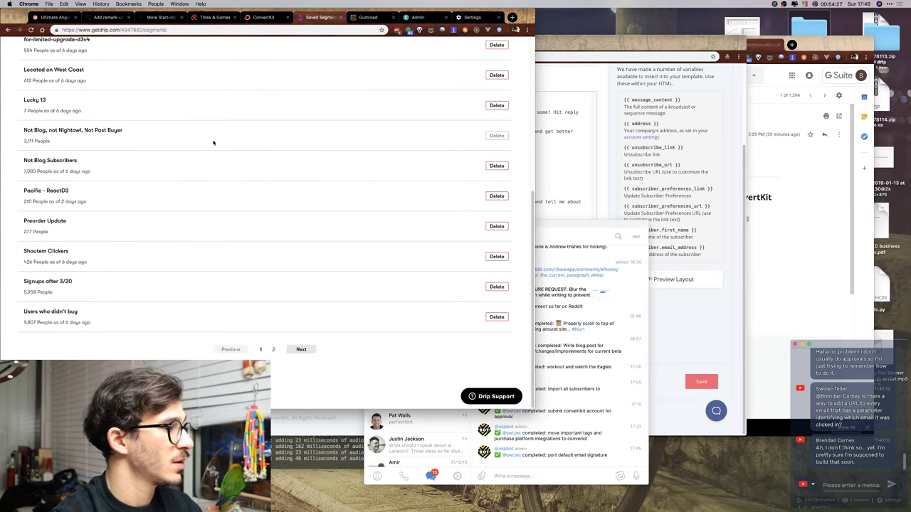
scroll(213, 142, "up", 5)
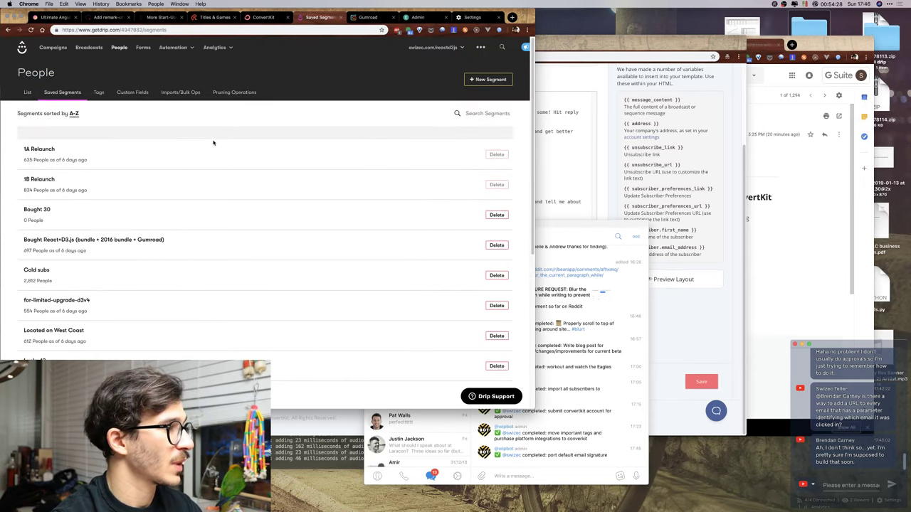
scroll(213, 142, "down", 1)
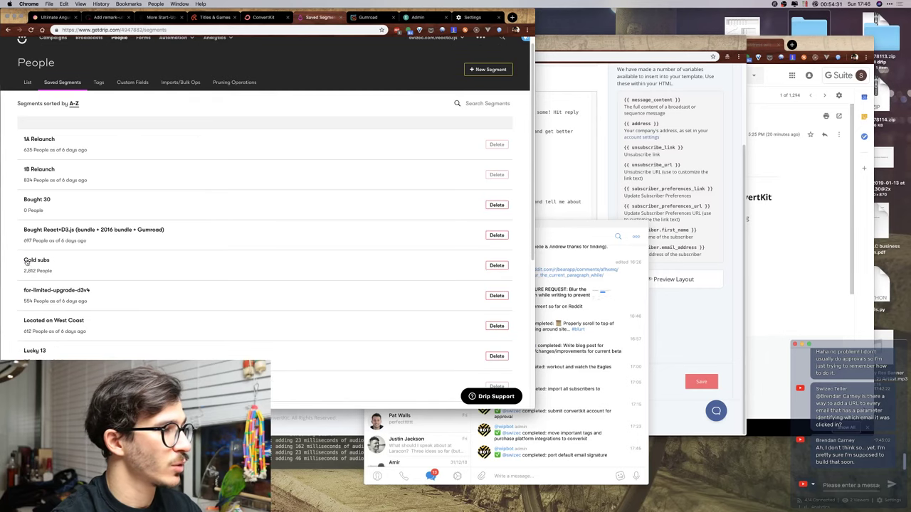
left_click(30, 262)
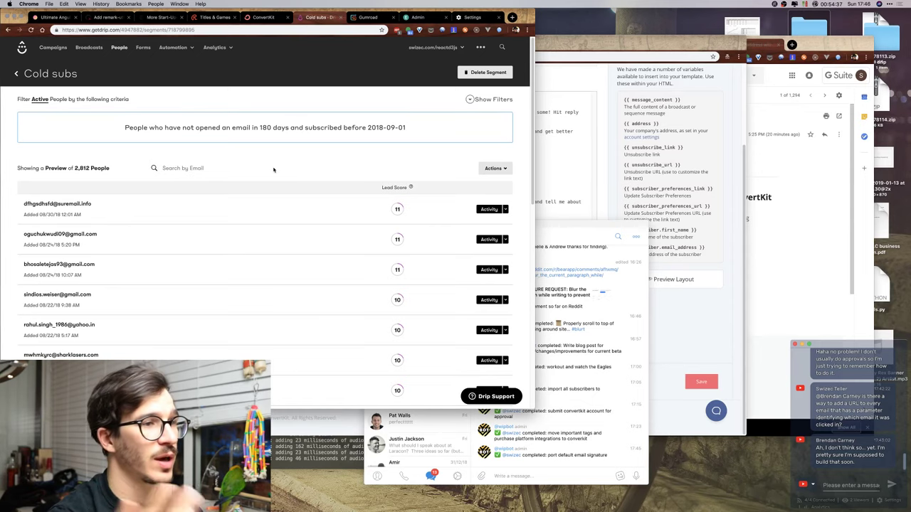
scroll(272, 210, "down", 3)
scroll(273, 209, "up", 3)
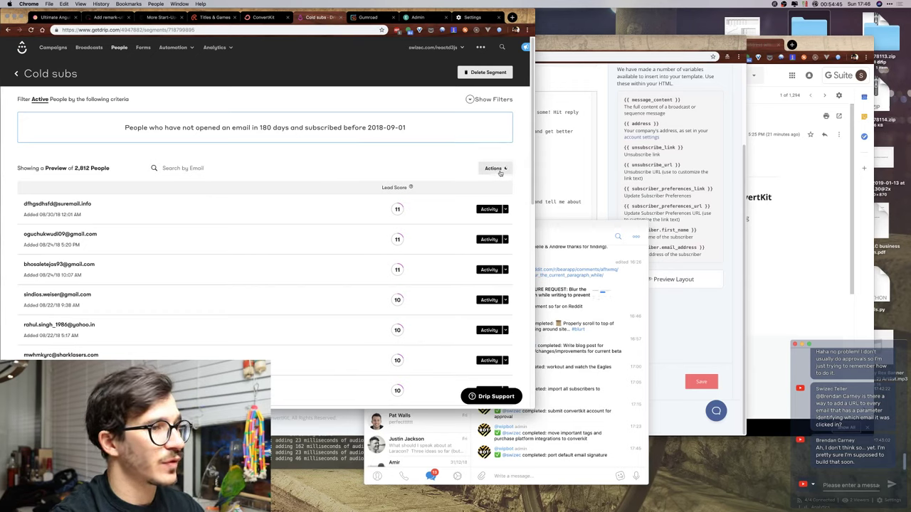
left_click(406, 214)
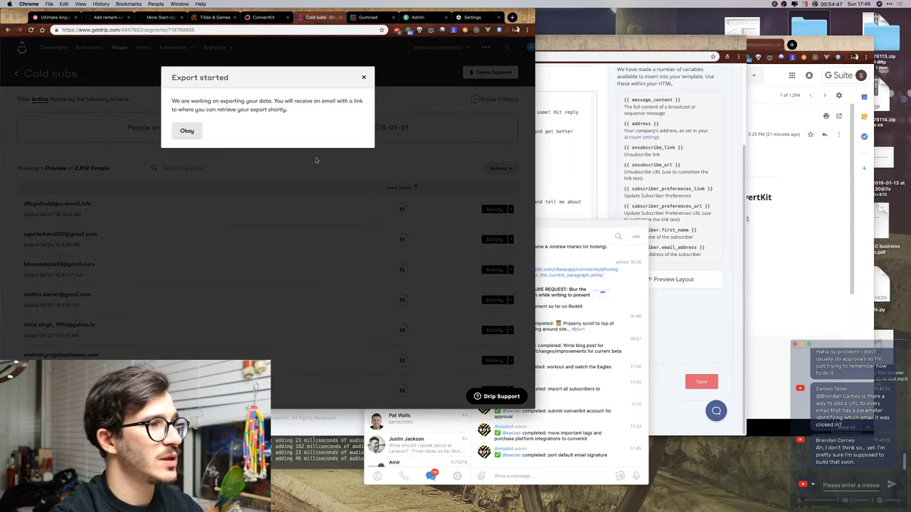
left_click(189, 132)
Switch over to the Swizec Drip Data Google Sheets tab.
left_click(537, 114)
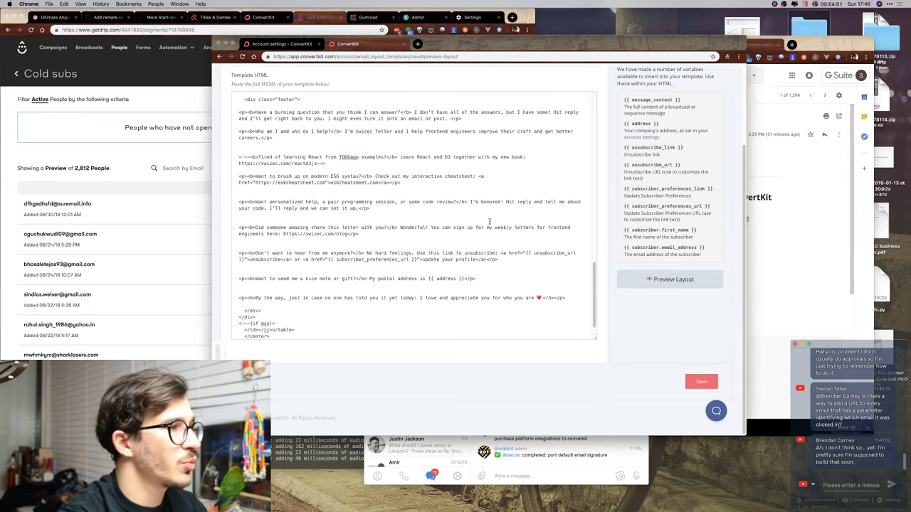
key("super+grave")
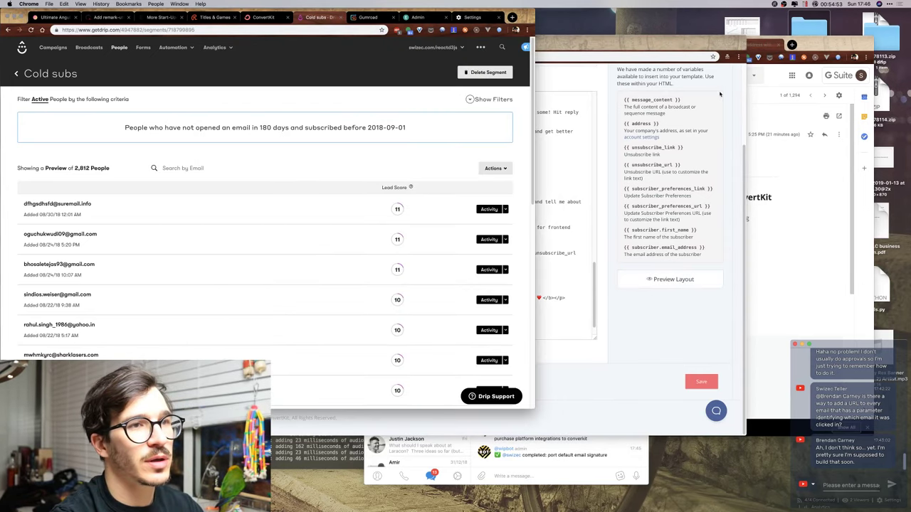
left_click(780, 64)
left_click(553, 44)
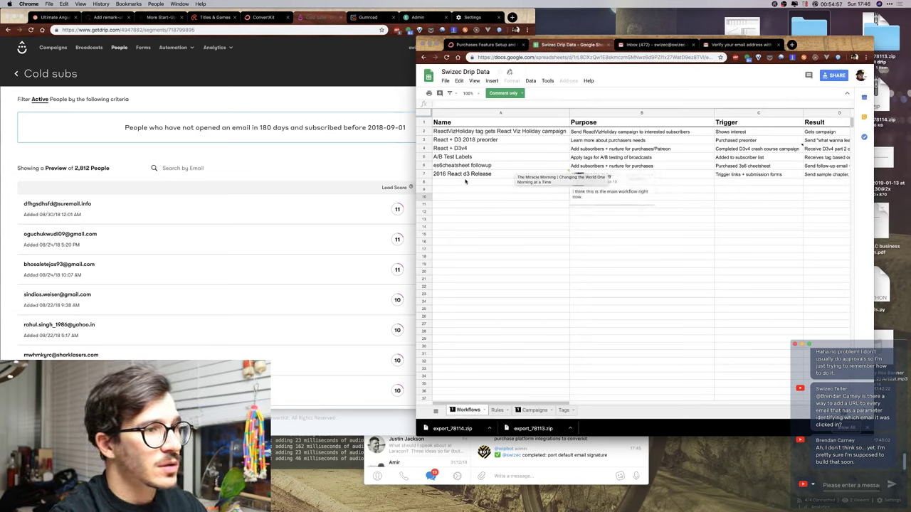
Leave the Drip Data workflow list and bring ConvertKit's 'Modern + Swiz Footer' template editor forward.
left_click(477, 248)
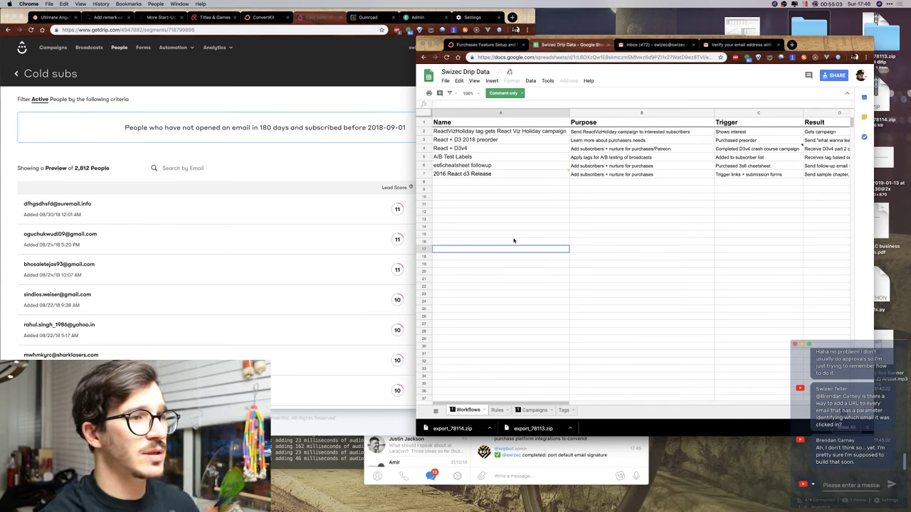
left_click(527, 166)
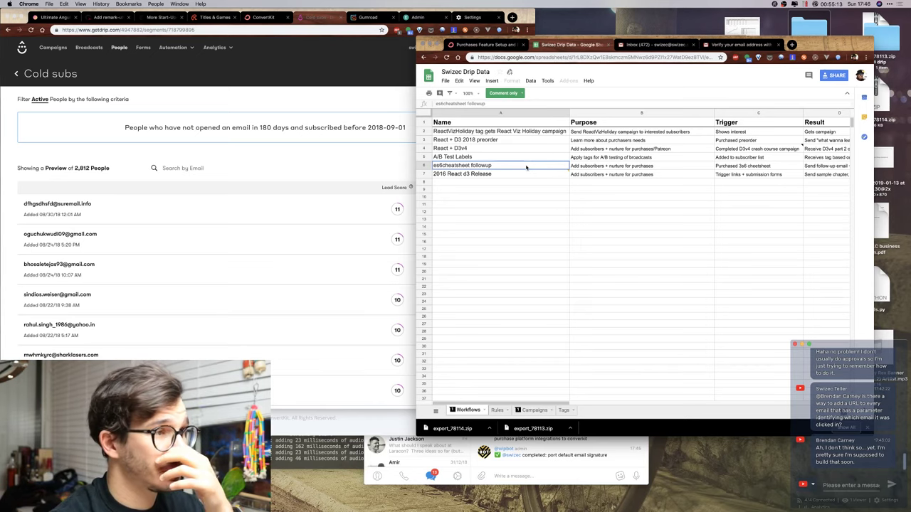
left_click(224, 107)
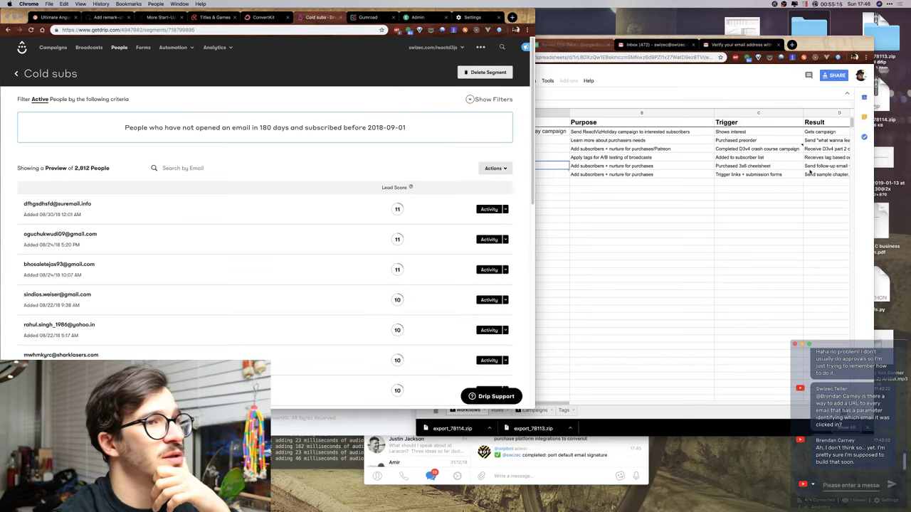
key("ctrl+Up")
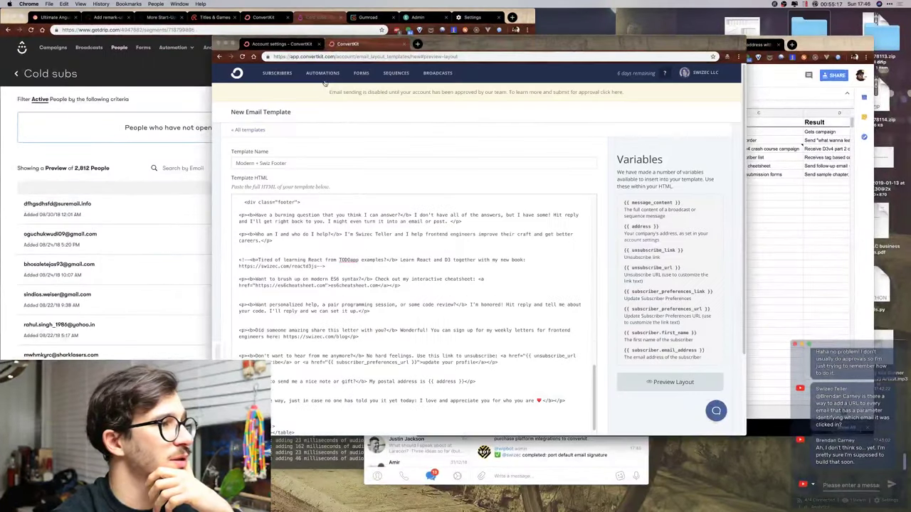
Close the unfinished template, review the 10,087-subscriber overview, then go to Visual Automations.
key("ctrl+w")
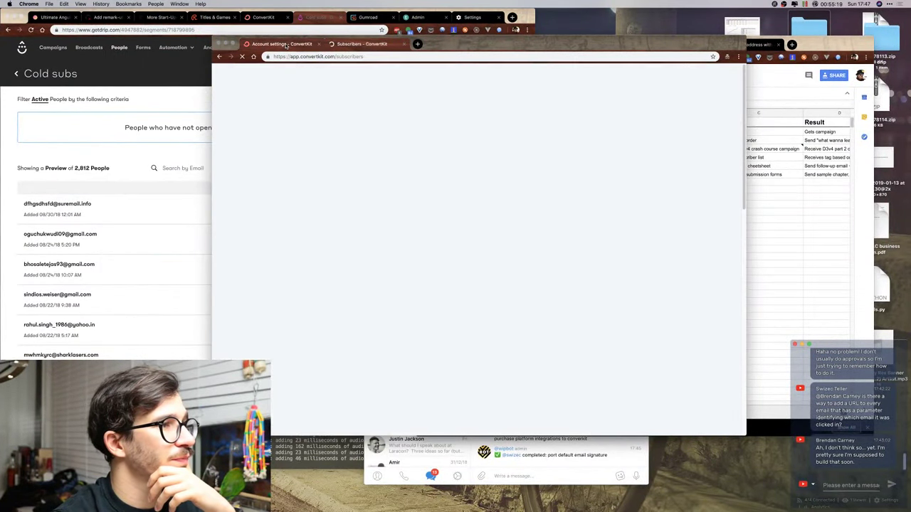
left_click(276, 72)
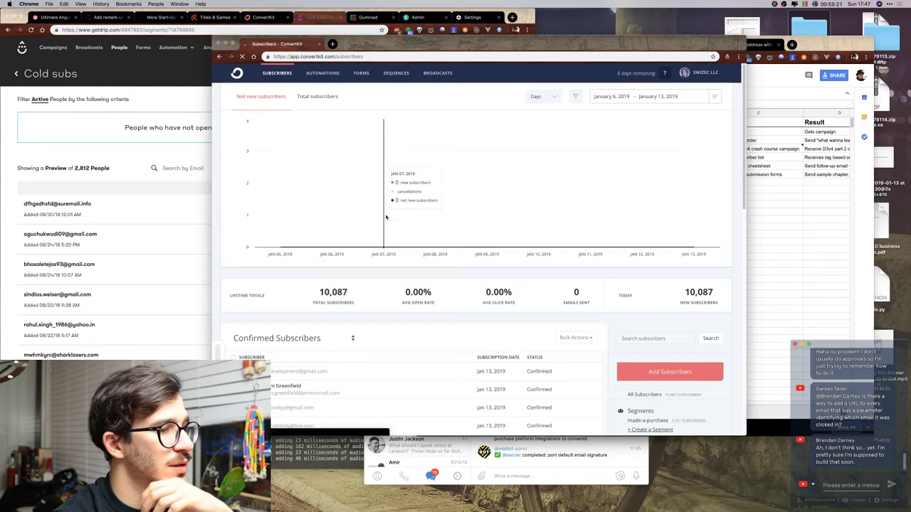
scroll(521, 267, "down", 5)
scroll(521, 267, "up", 1)
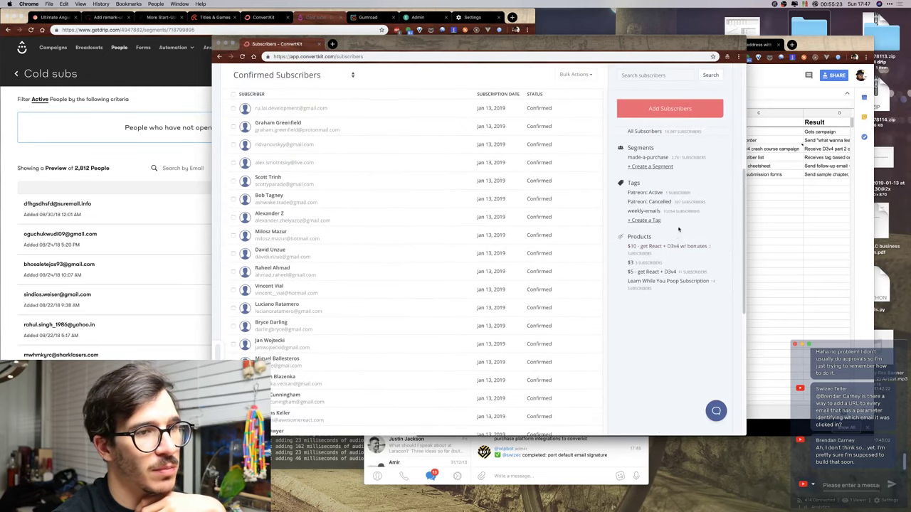
scroll(637, 263, "up", 4)
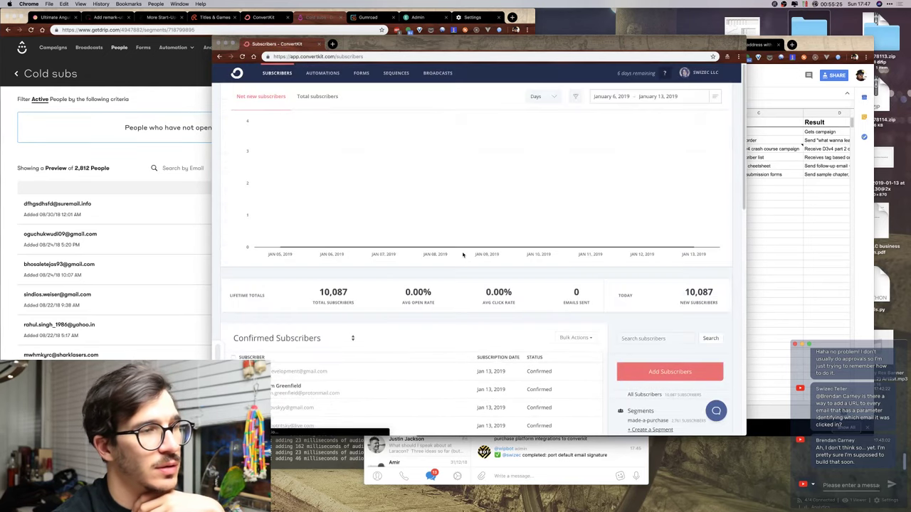
left_click(332, 74)
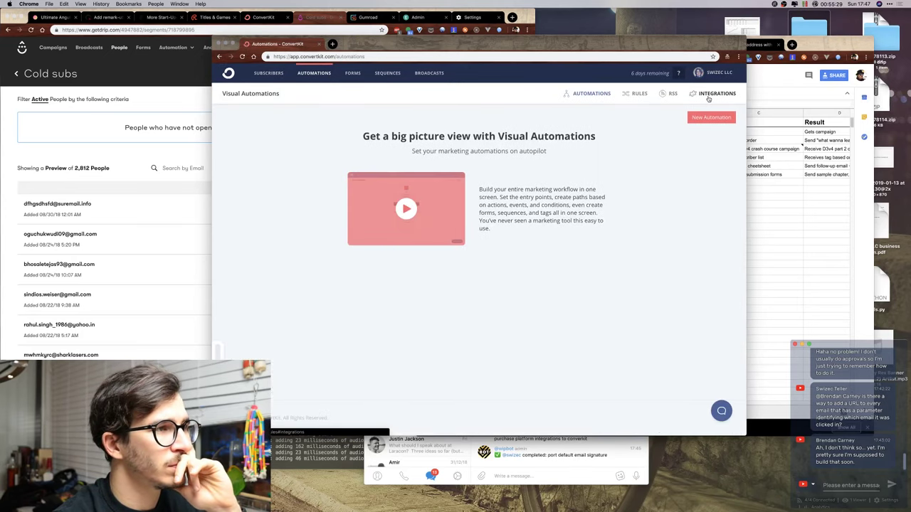
Browse the Integrations list and view the Gumroad settings, cancelling without changes.
left_click(708, 98)
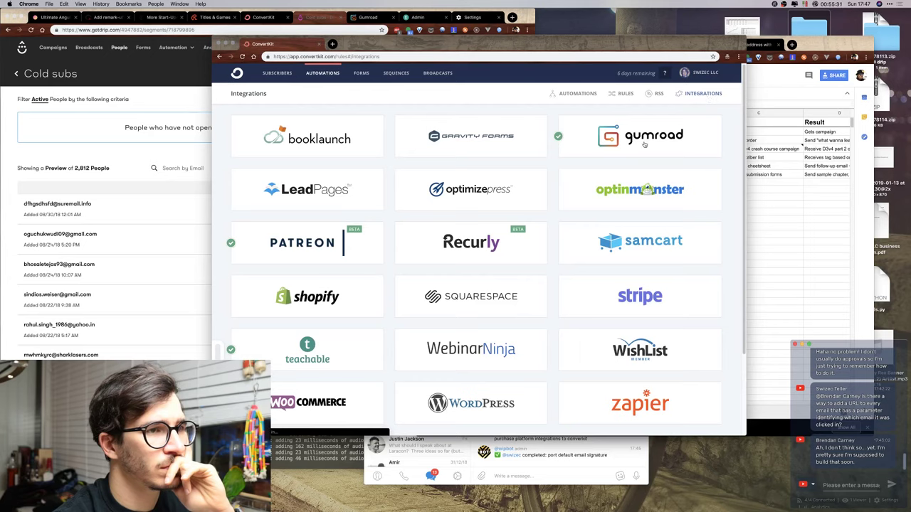
left_click(640, 143)
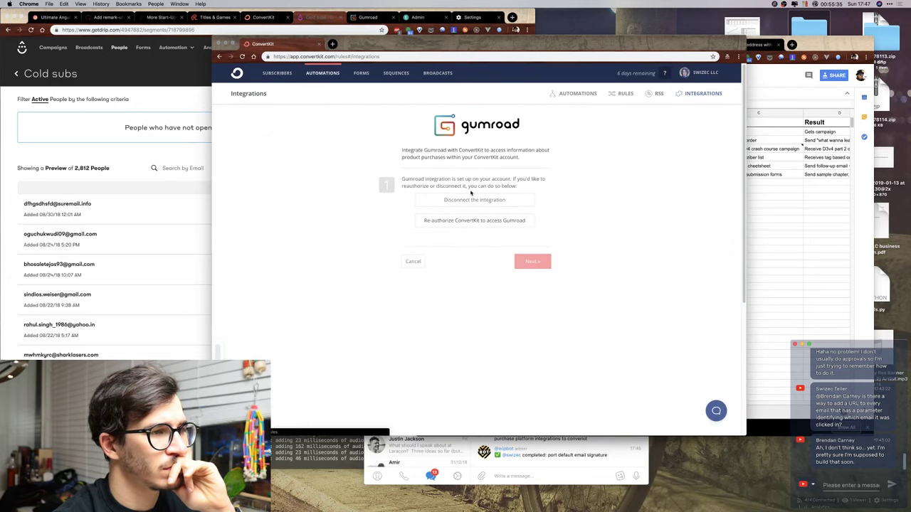
left_click(412, 262)
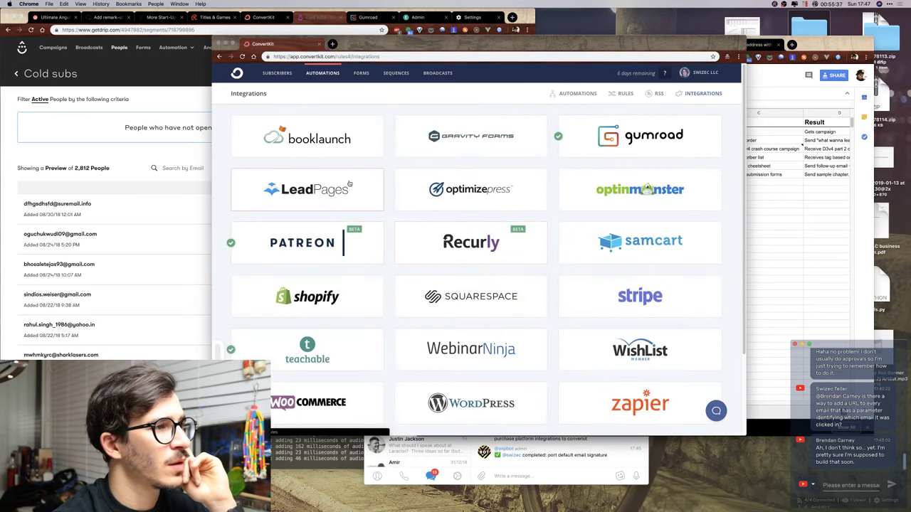
scroll(411, 260, "down", 3)
scroll(349, 183, "up", 3)
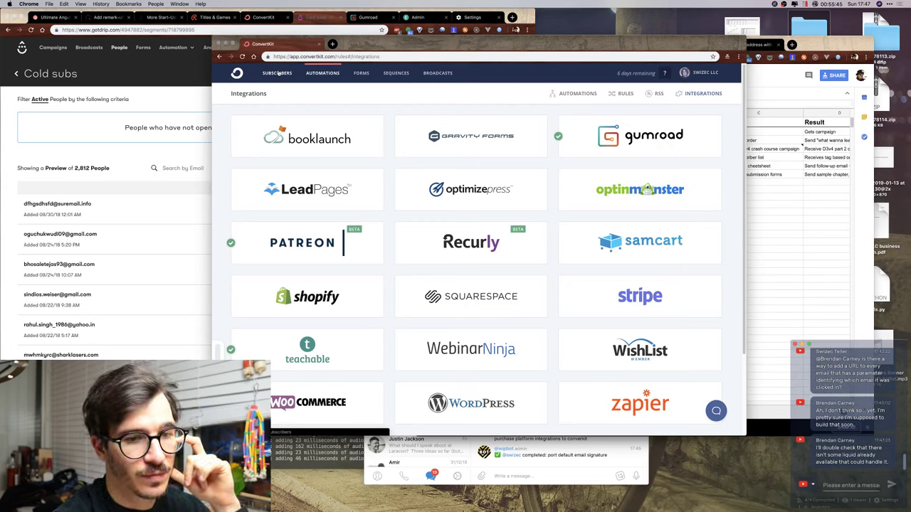
Check the RSS feeds page, then return to the Visual Automations page.
left_click(656, 94)
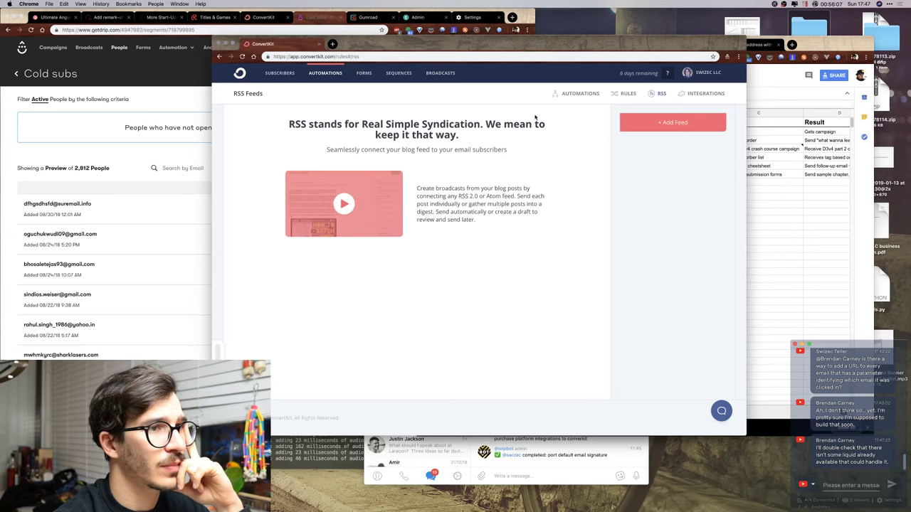
left_click(313, 72)
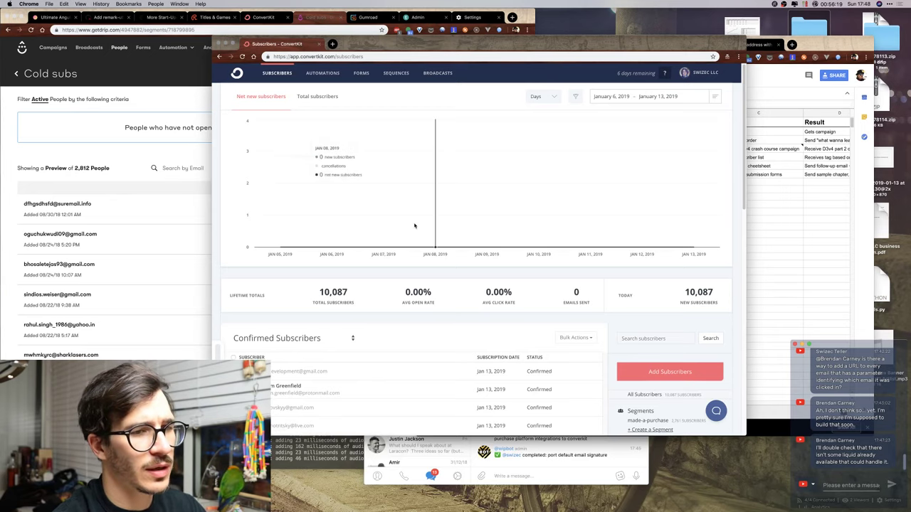
scroll(584, 279, "down", 10)
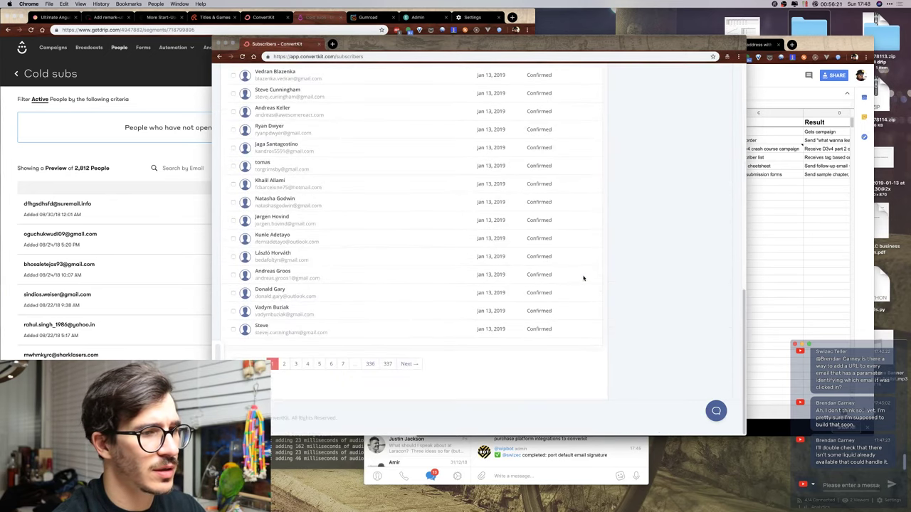
scroll(583, 279, "up", 10)
From Drip's Cold subs export email in Gmail, download and save export_78119.zip.
left_click(815, 199)
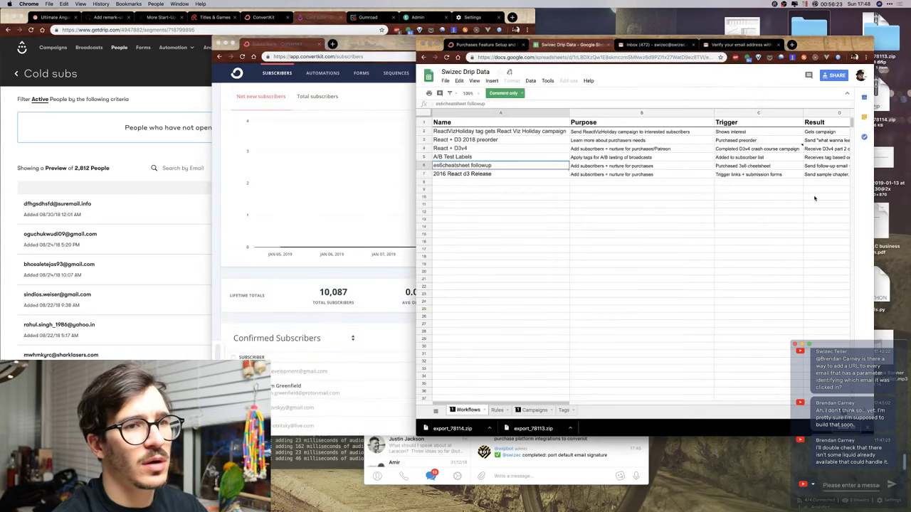
left_click(649, 45)
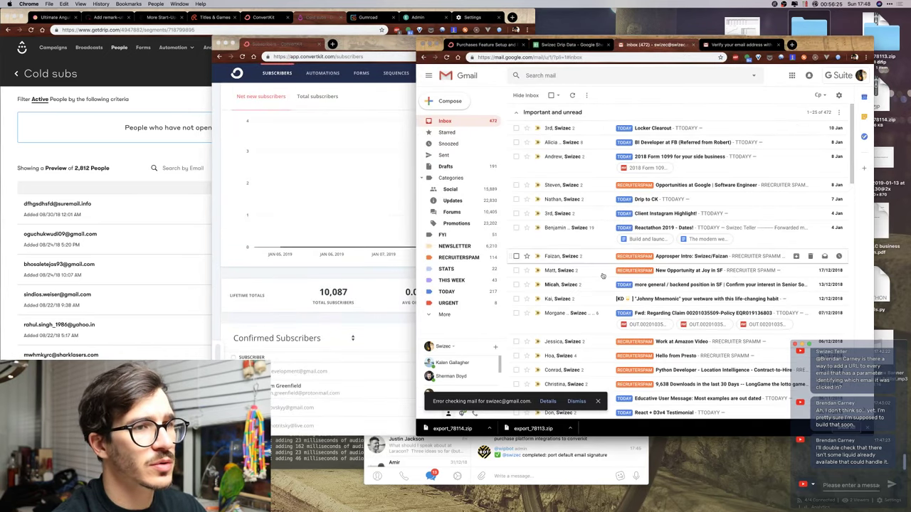
scroll(602, 276, "down", 3)
scroll(602, 276, "down", 3)
scroll(591, 228, "up", 2)
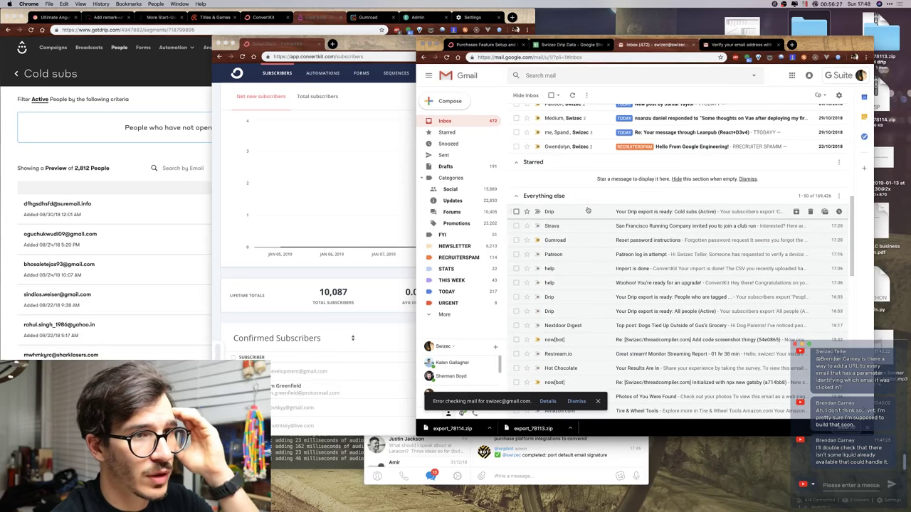
left_click(588, 211)
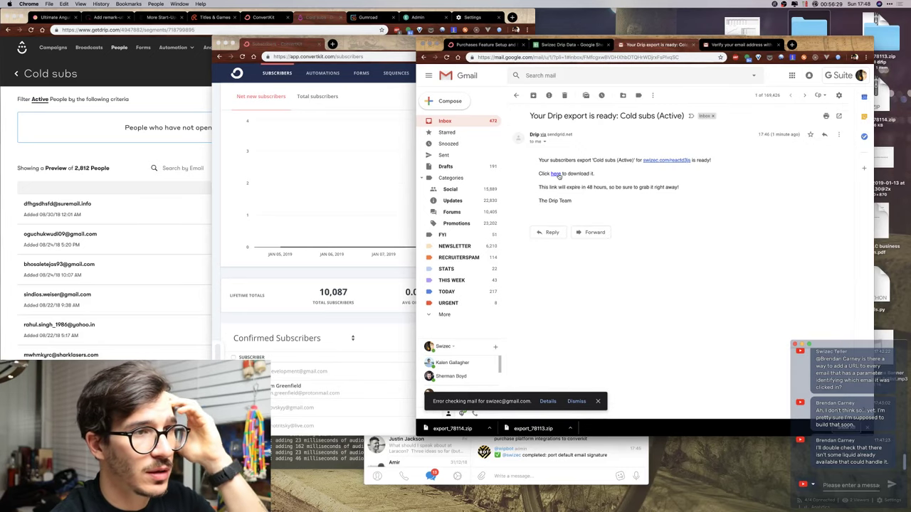
left_click(555, 173)
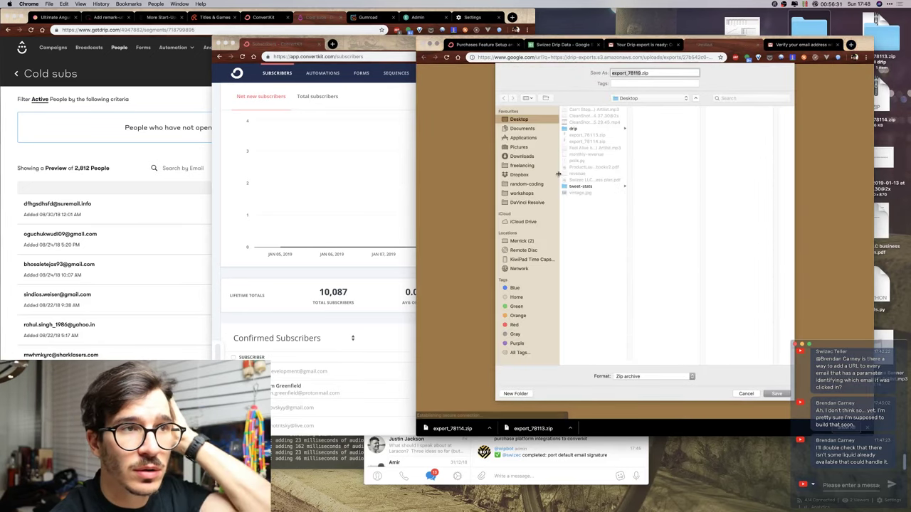
key("Return")
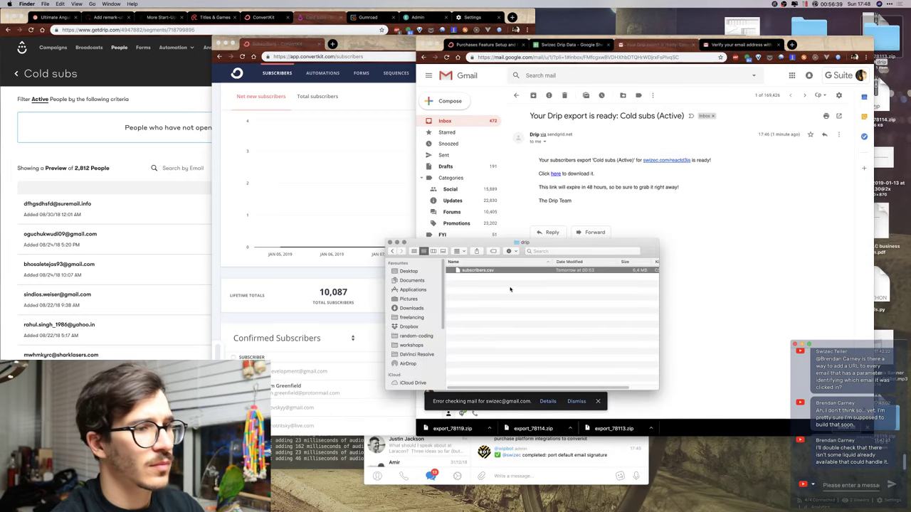
Preview subscribers.csv, then select it inside the drip 2 folder in Finder.
key("space")
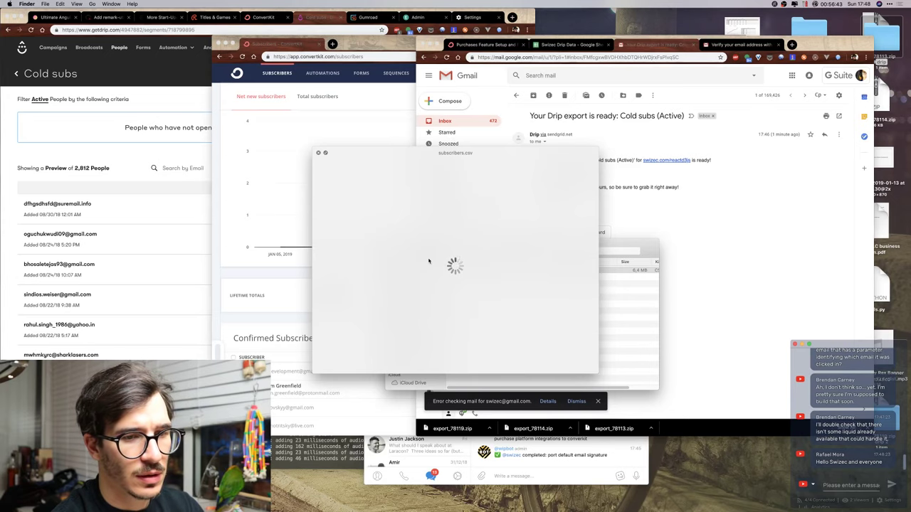
key("space")
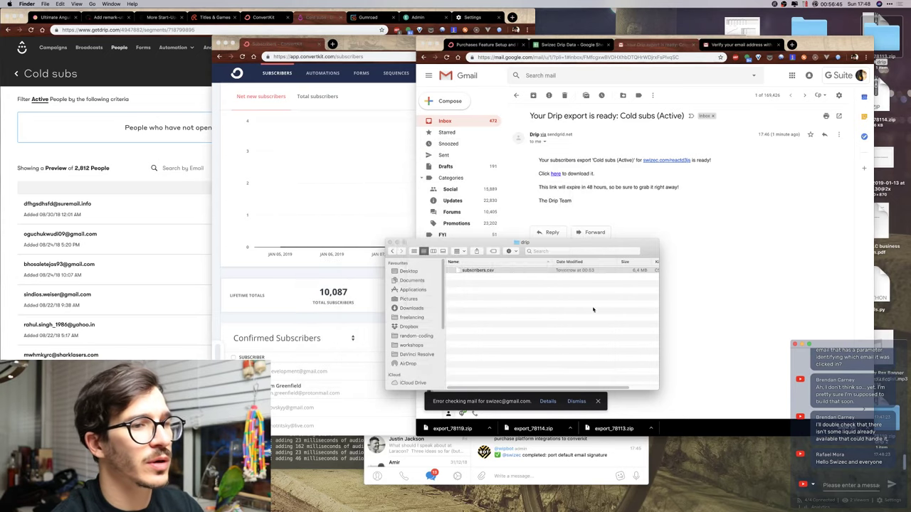
left_click(383, 254)
key("ctrl+Up")
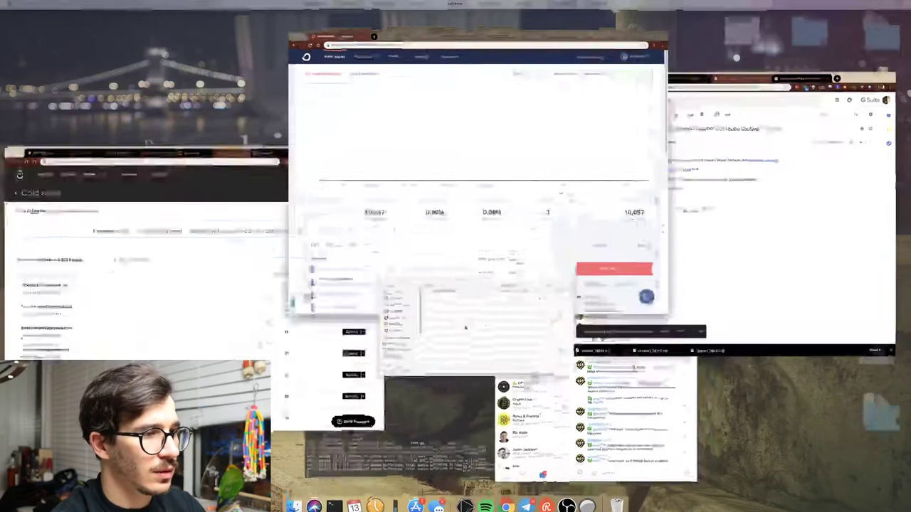
left_click(465, 328)
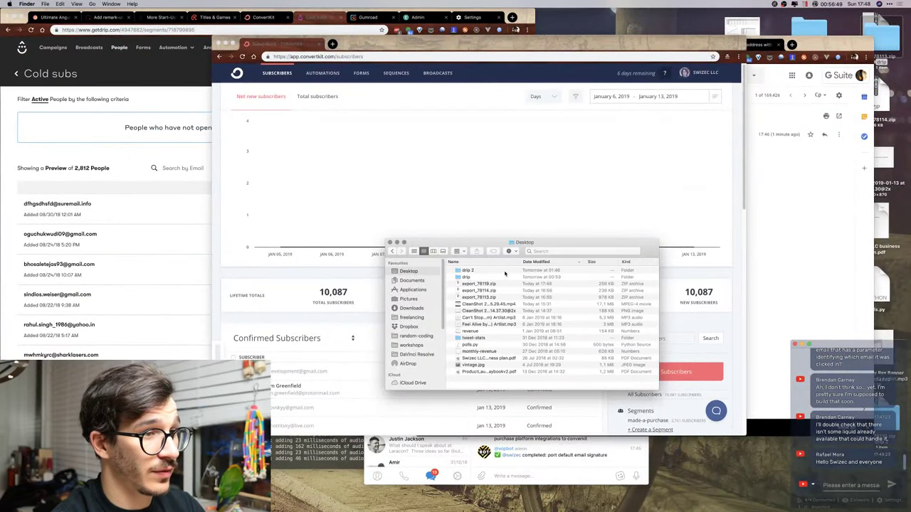
key("Down")
key("super+Down")
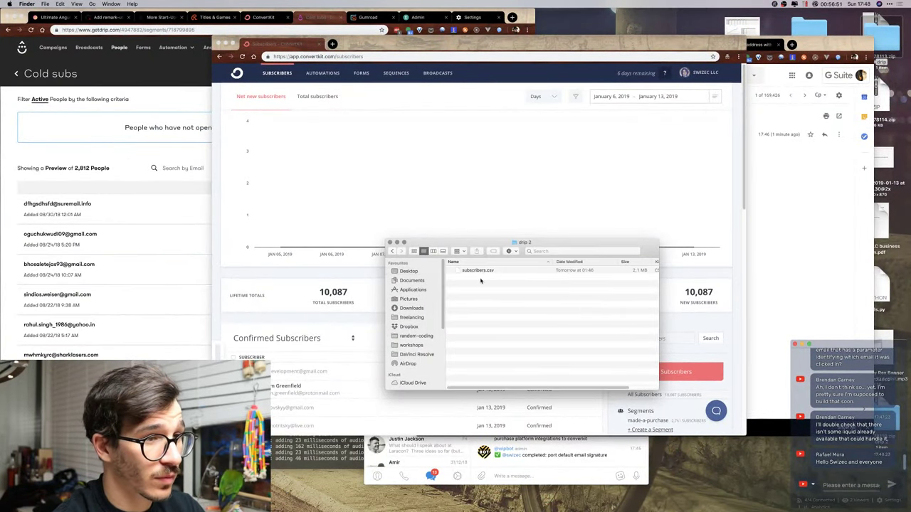
left_click(484, 271)
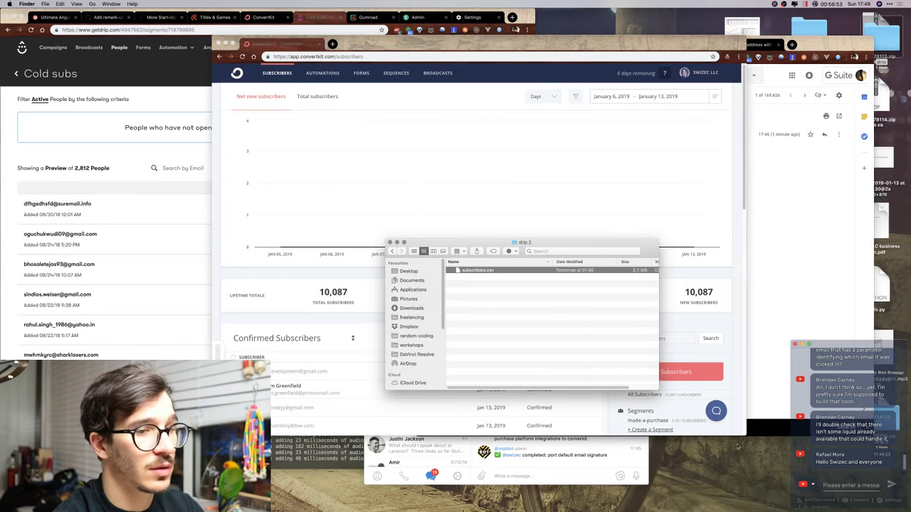
left_click(674, 375)
scroll(674, 375, "down", 3)
Drag subscribers.csv from Finder into ConvertKit's Import Subscribers drop zone.
key("ctrl+Up")
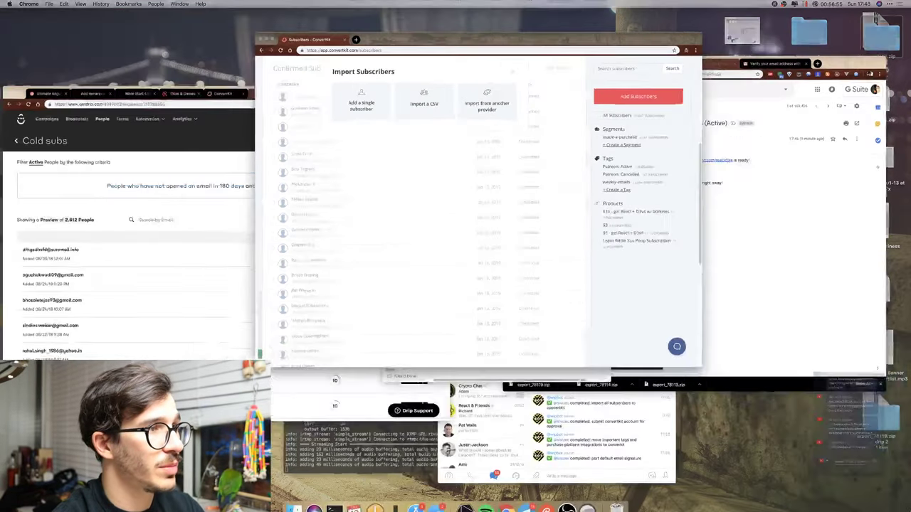
left_click(472, 171)
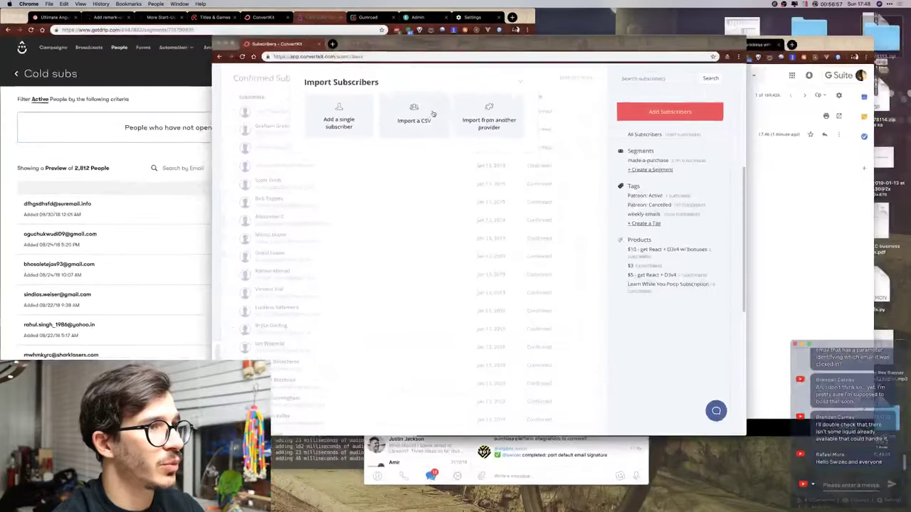
left_click(413, 118)
key("ctrl+Up")
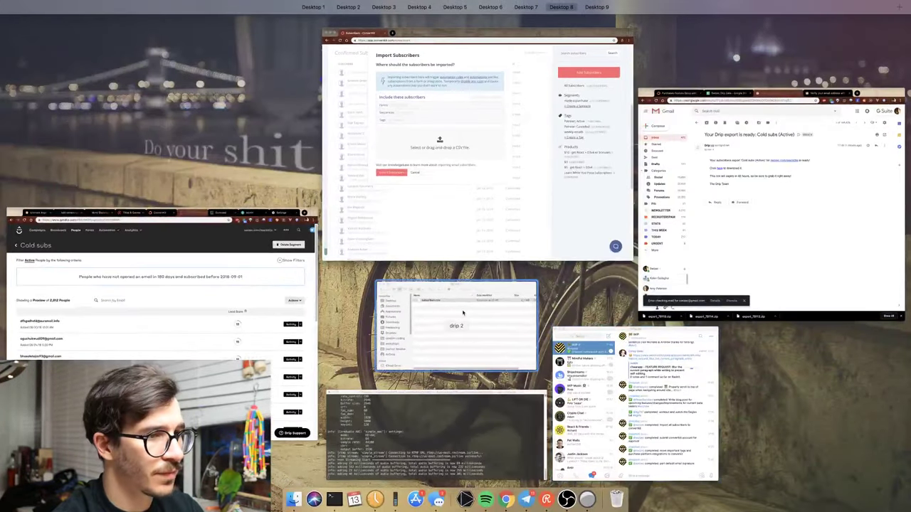
left_click(456, 299)
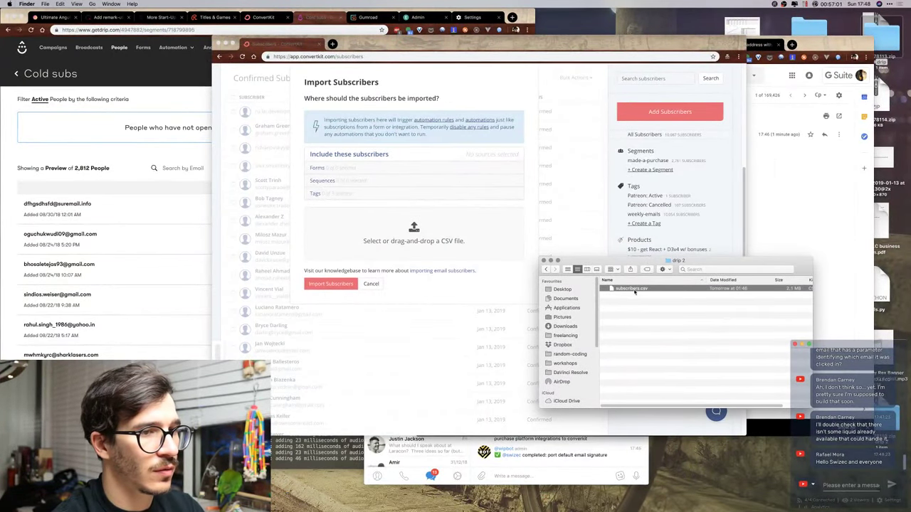
left_click_drag(635, 290, 362, 241)
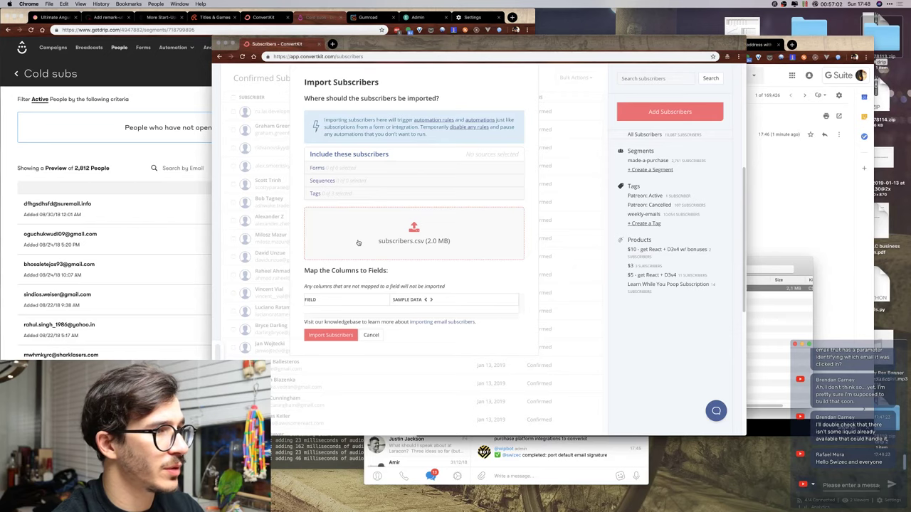
Expand the Tags list and scroll through the imported columns and tag options.
left_click(344, 195)
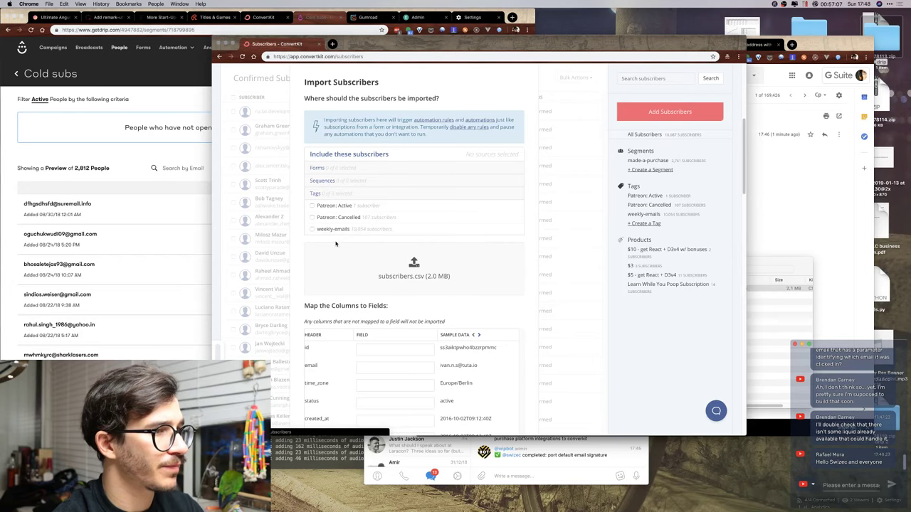
scroll(336, 244, "down", 10)
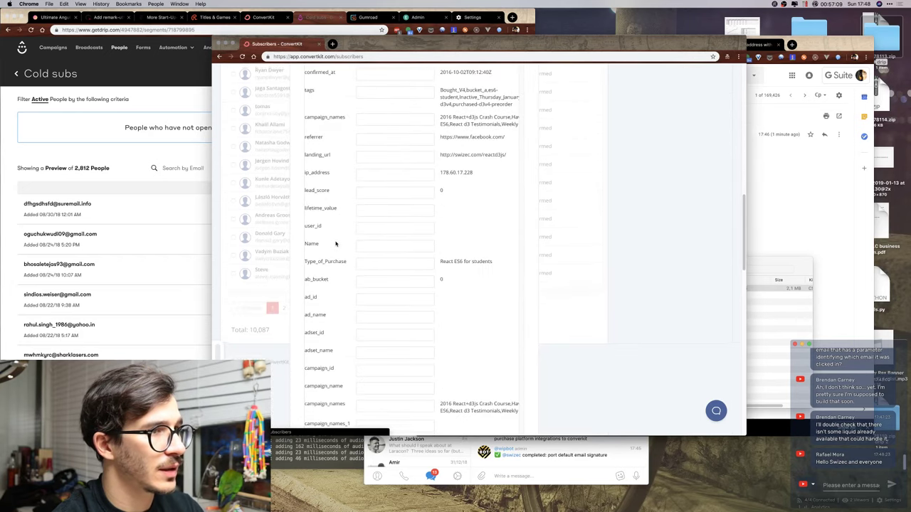
scroll(336, 245, "down", 2)
scroll(336, 245, "up", 15)
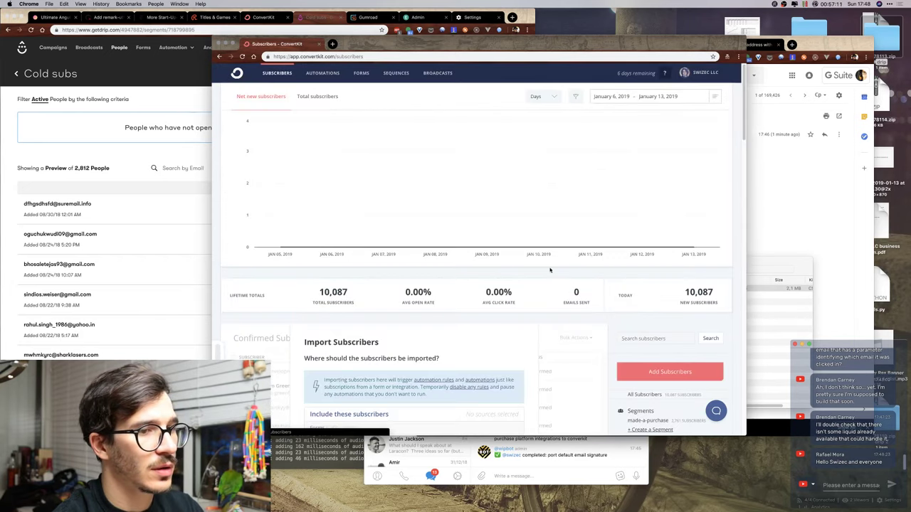
scroll(549, 266, "down", 2)
scroll(673, 406, "down", 10)
scroll(655, 240, "up", 4)
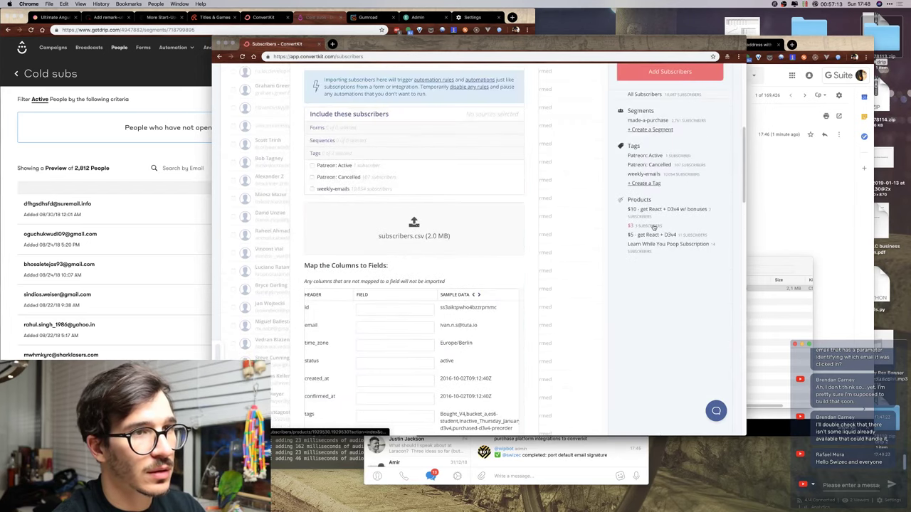
Create and save a new tag named cold-subscriber.
left_click(638, 185)
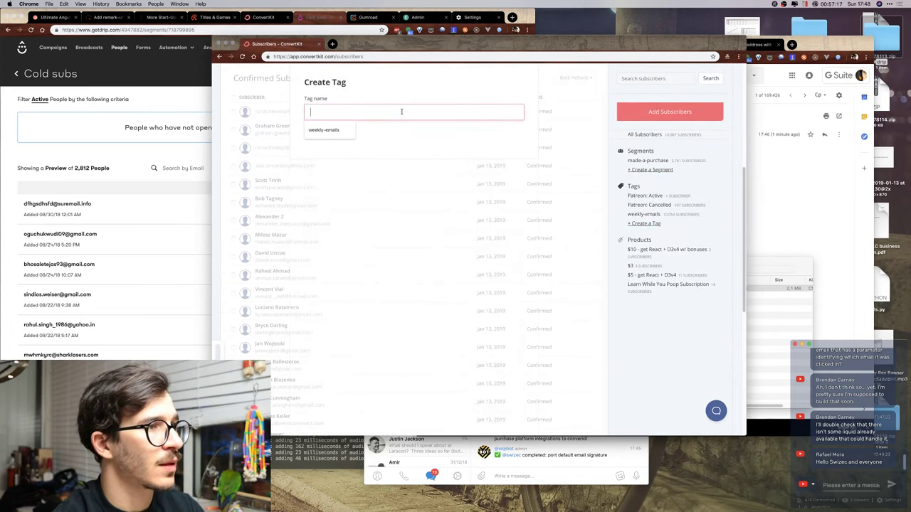
type("cold-subscriber")
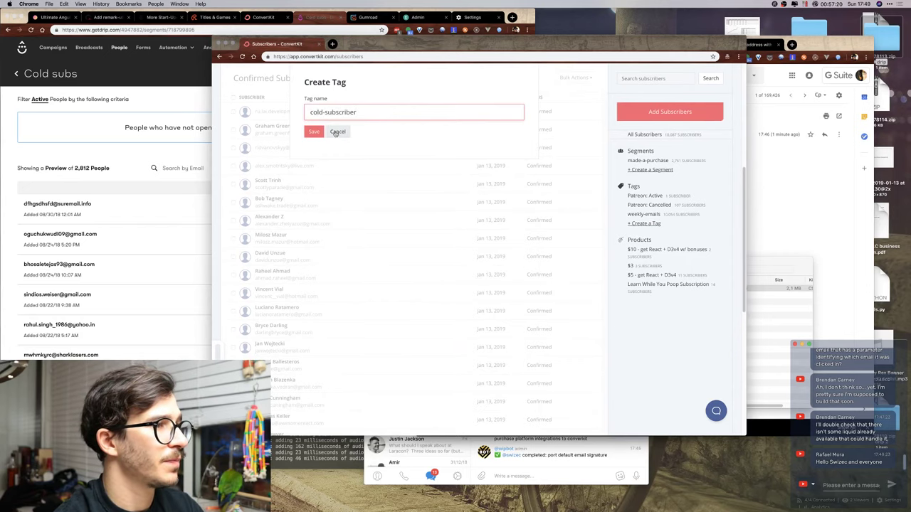
left_click(314, 132)
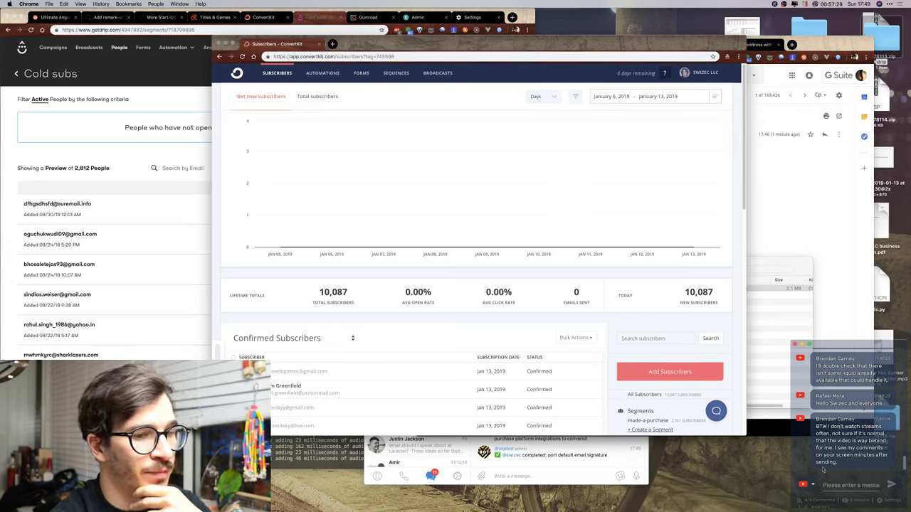
left_click(845, 484)
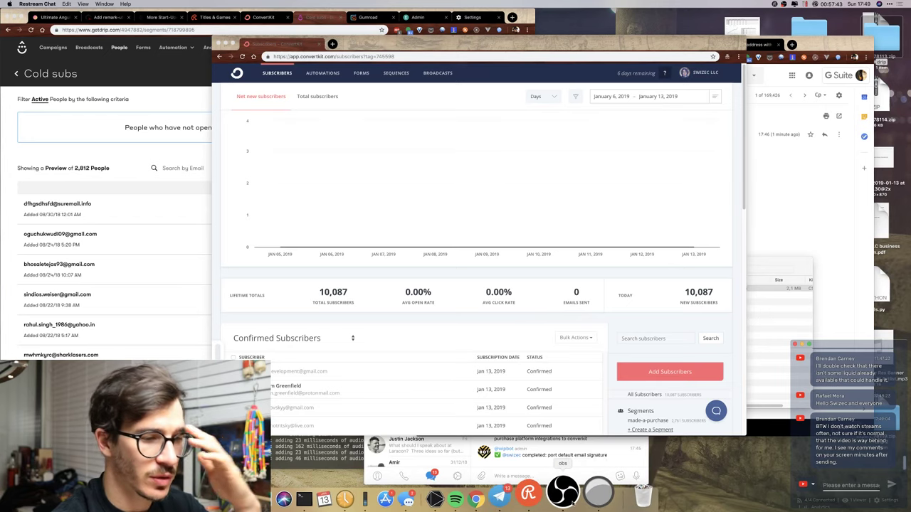
left_click(562, 494)
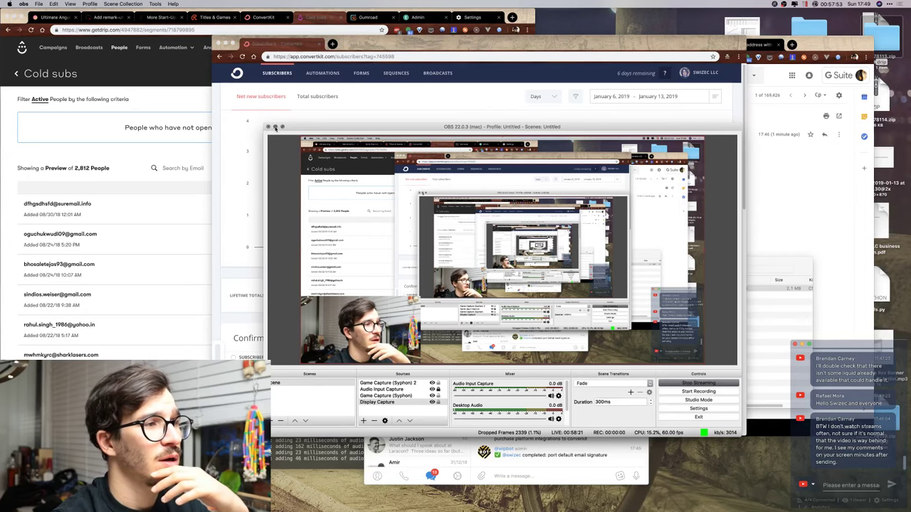
key("super+m")
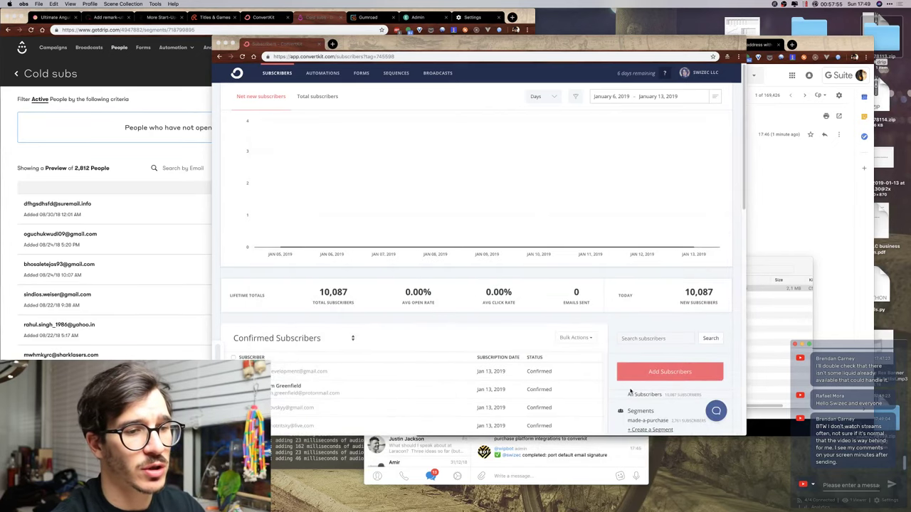
scroll(599, 342, "down", 5)
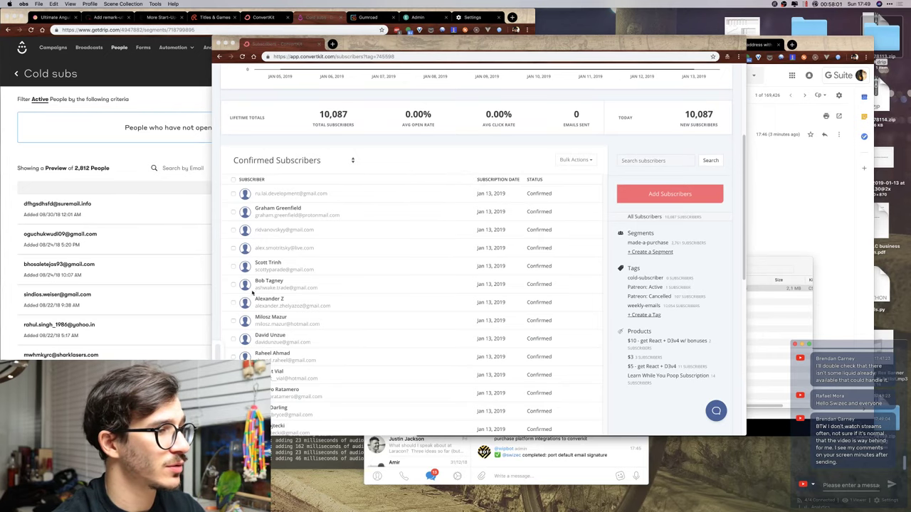
scroll(273, 281, "down", 5)
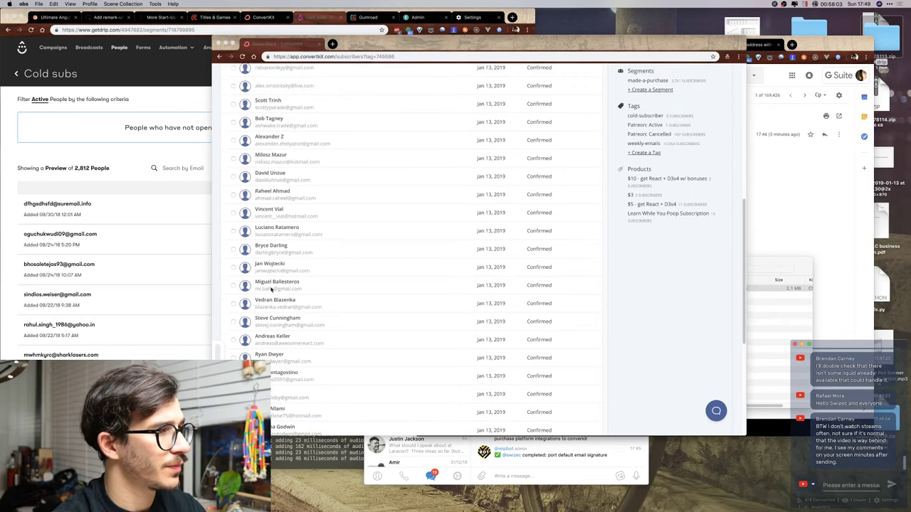
scroll(271, 289, "up", 10)
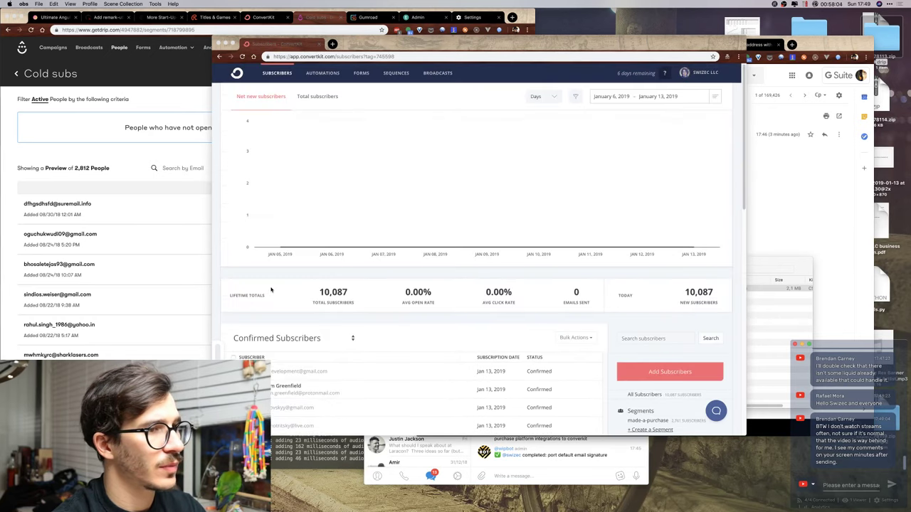
Start a CSV import and upload subscribers.csv from the Desktop's drip 2 folder.
left_click(673, 371)
left_click(413, 120)
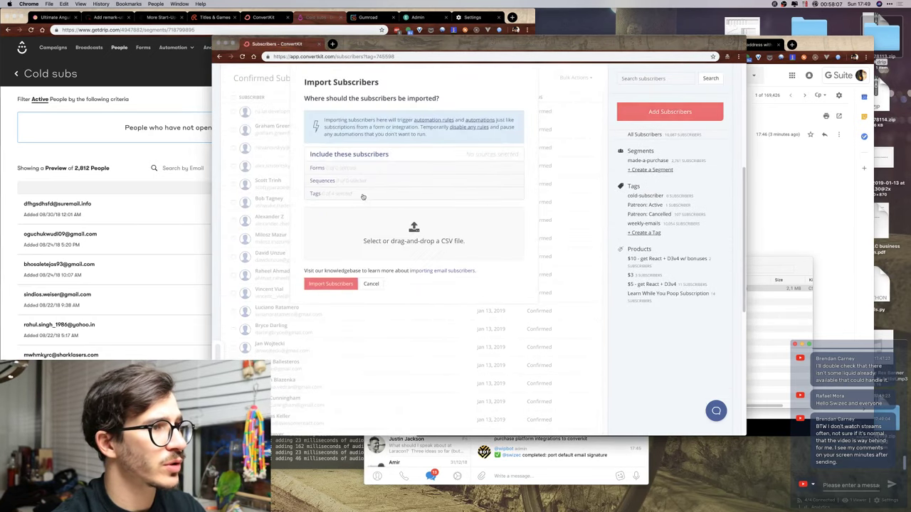
left_click(401, 217)
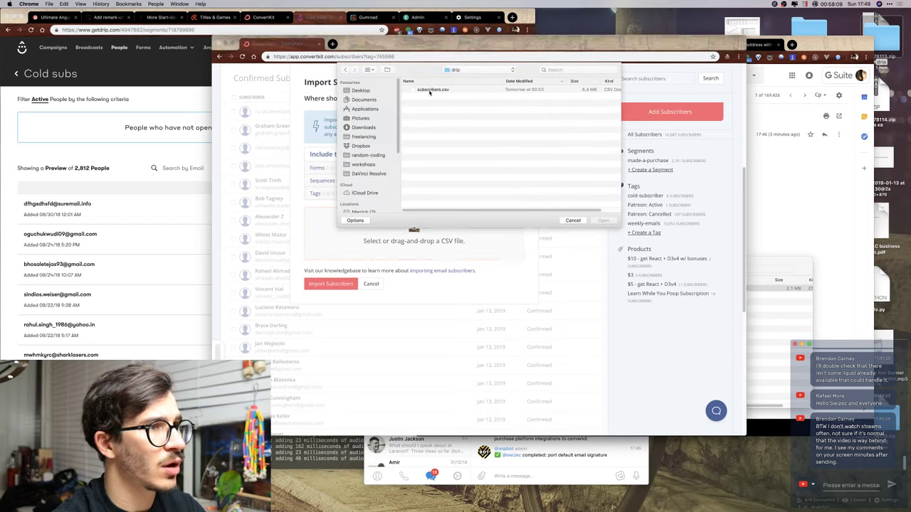
double_click(430, 92)
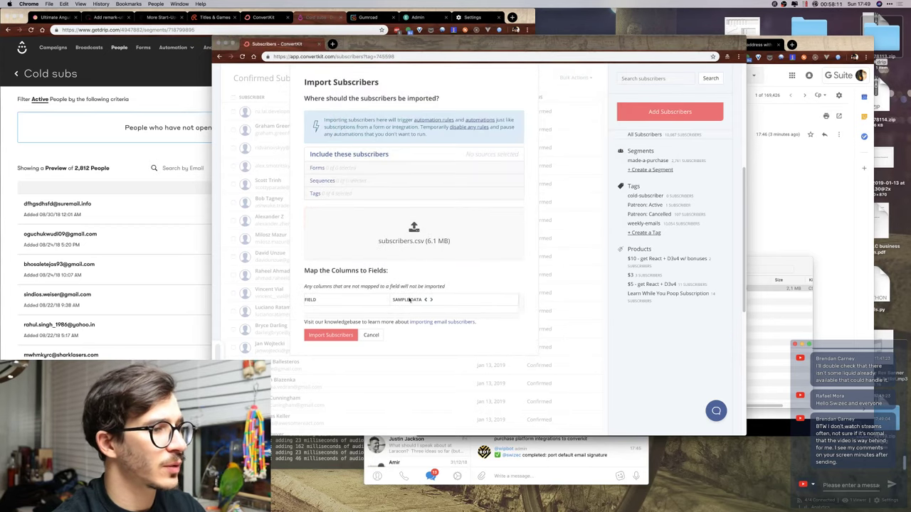
left_click(413, 227)
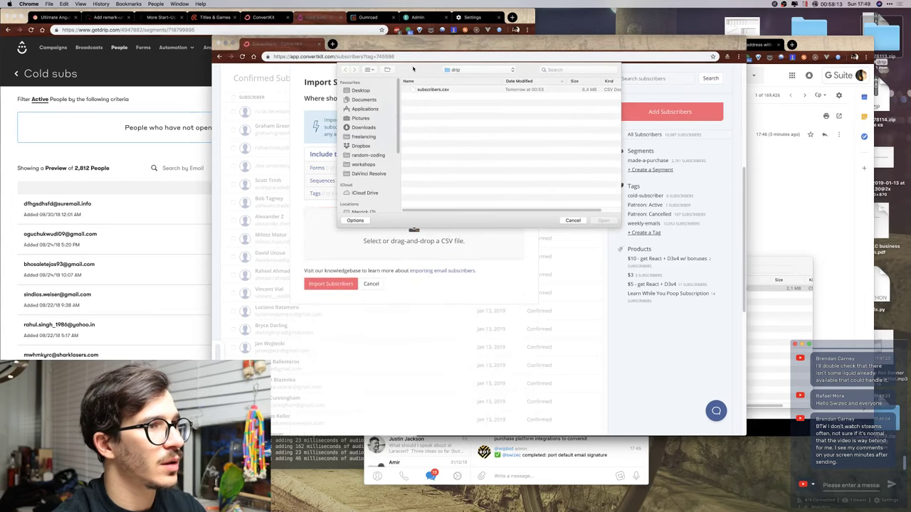
left_click(467, 69)
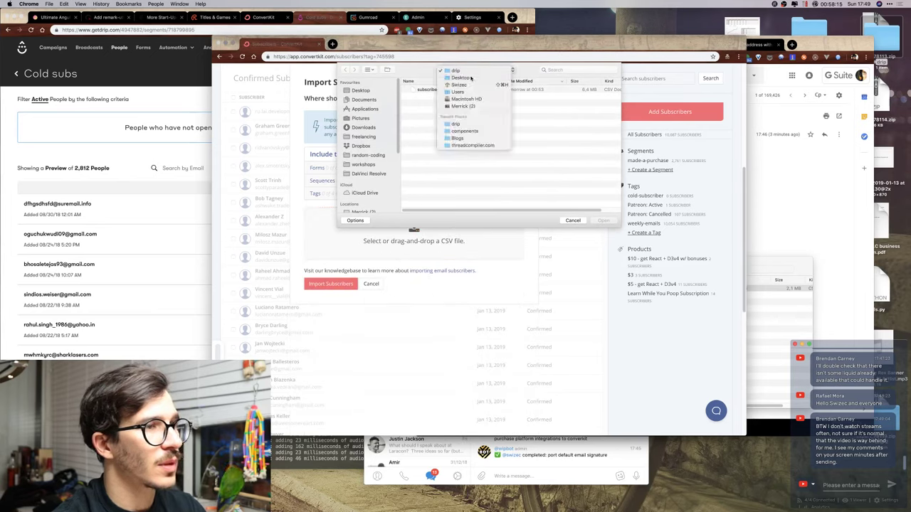
left_click(463, 79)
double_click(435, 90)
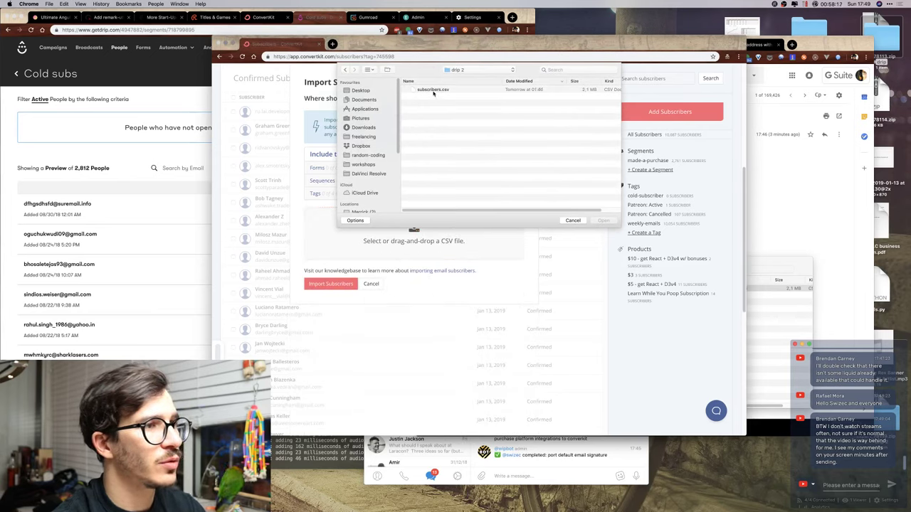
double_click(433, 90)
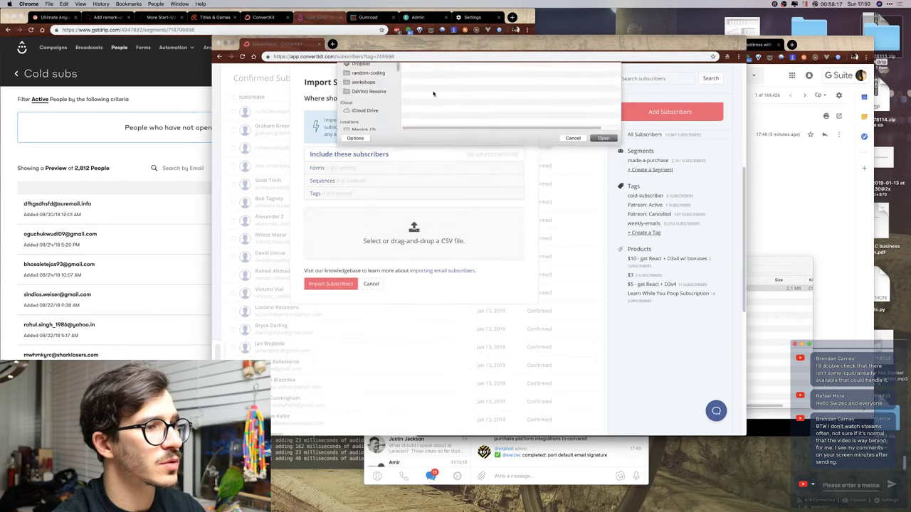
Map the CSV's email column to the Email field.
scroll(338, 328, "down", 5)
left_click(362, 182)
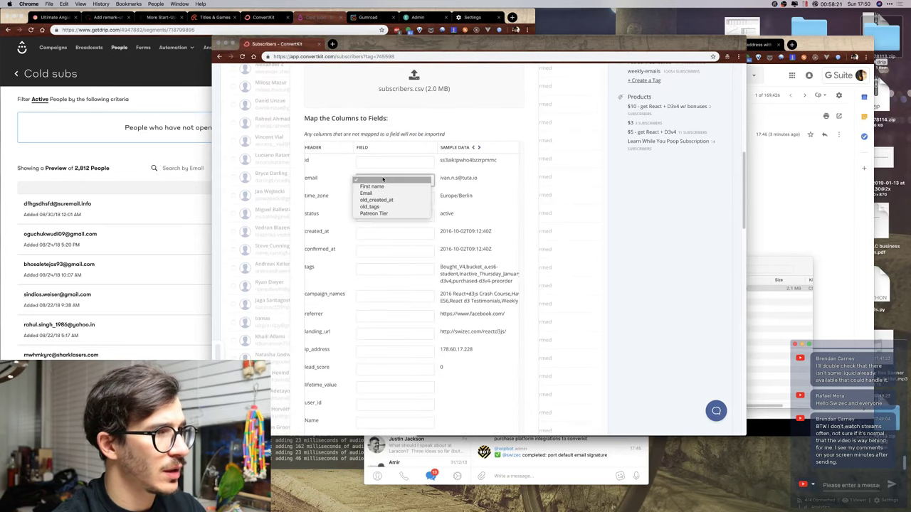
left_click(380, 193)
scroll(327, 229, "down", 15)
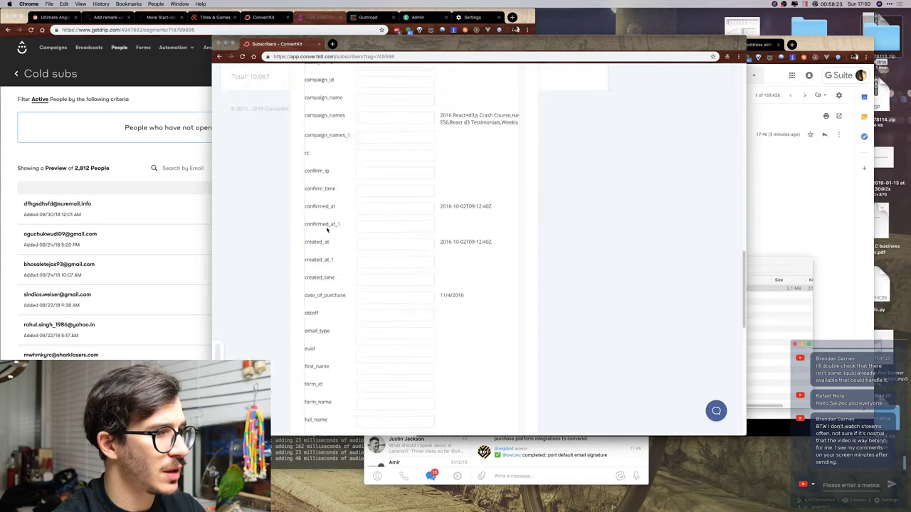
scroll(327, 230, "down", 10)
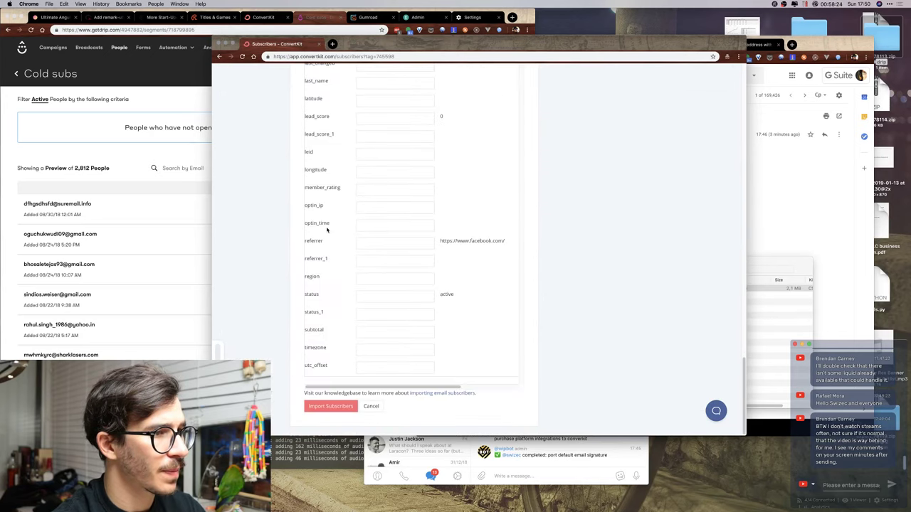
left_click(346, 406)
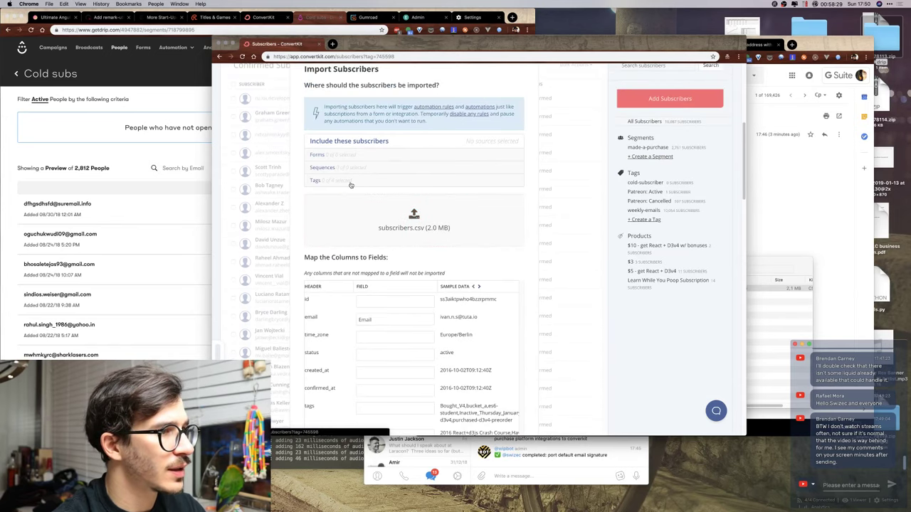
Tag imported subscribers cold-subscriber and start the import.
left_click(350, 182)
left_click(333, 193)
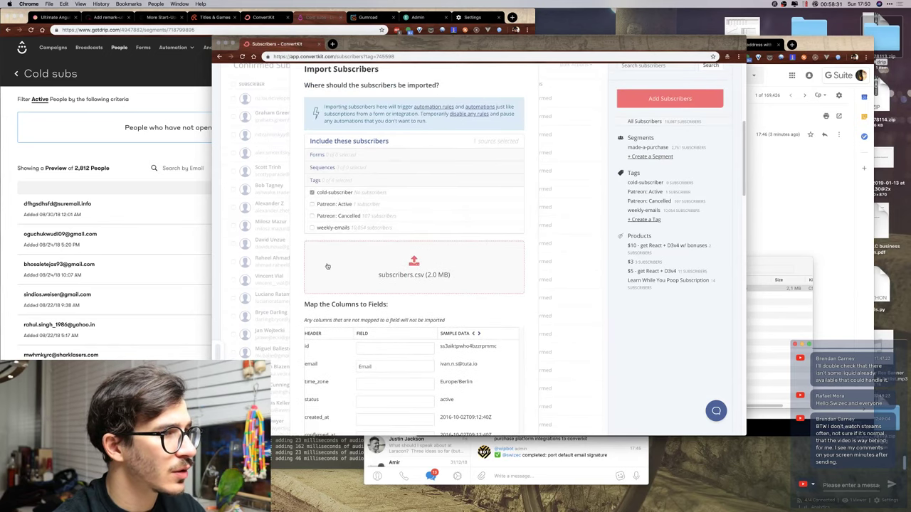
scroll(331, 269, "down", 15)
left_click(332, 406)
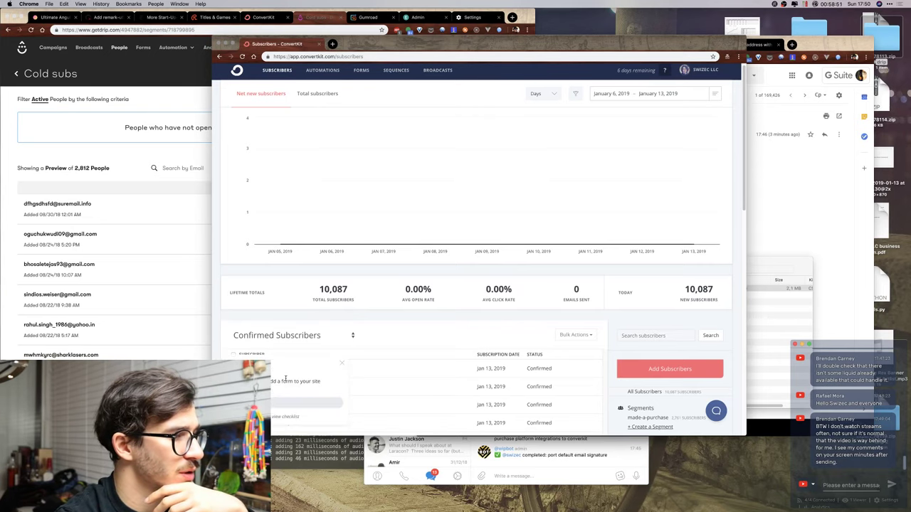
left_click(306, 382)
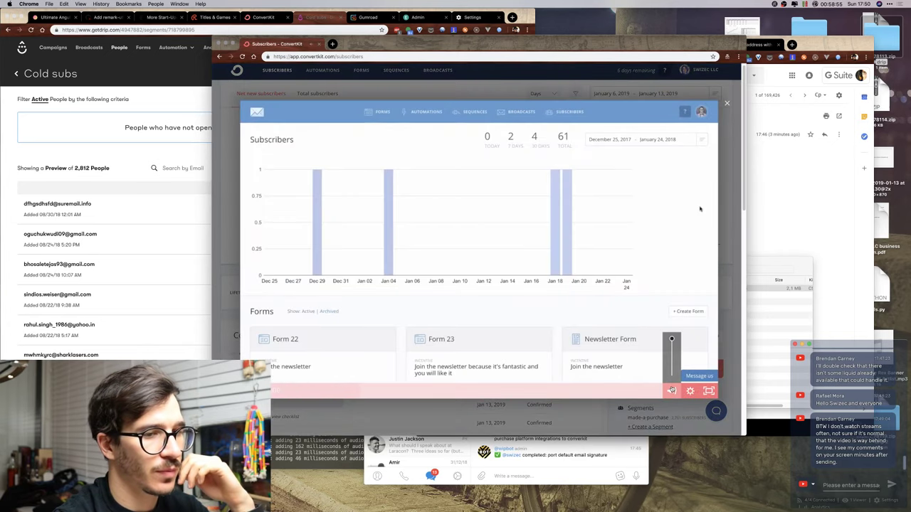
mouse_move(671, 390)
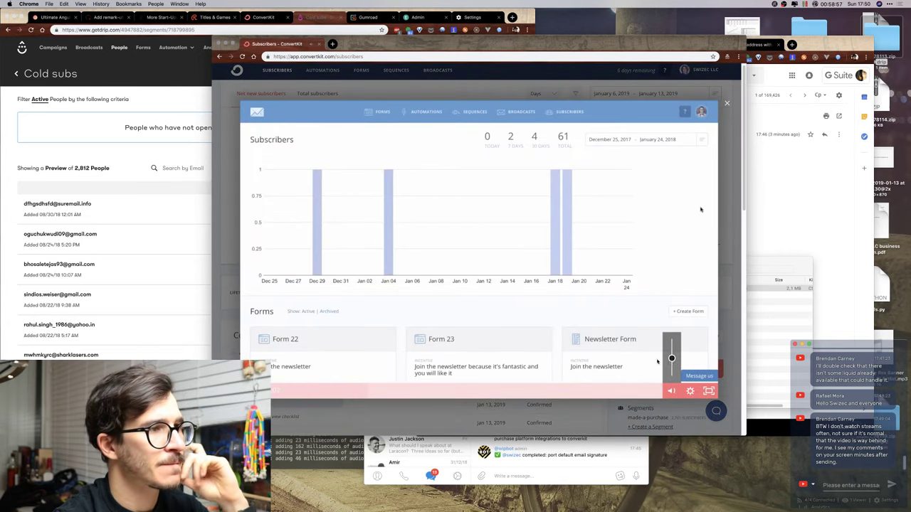
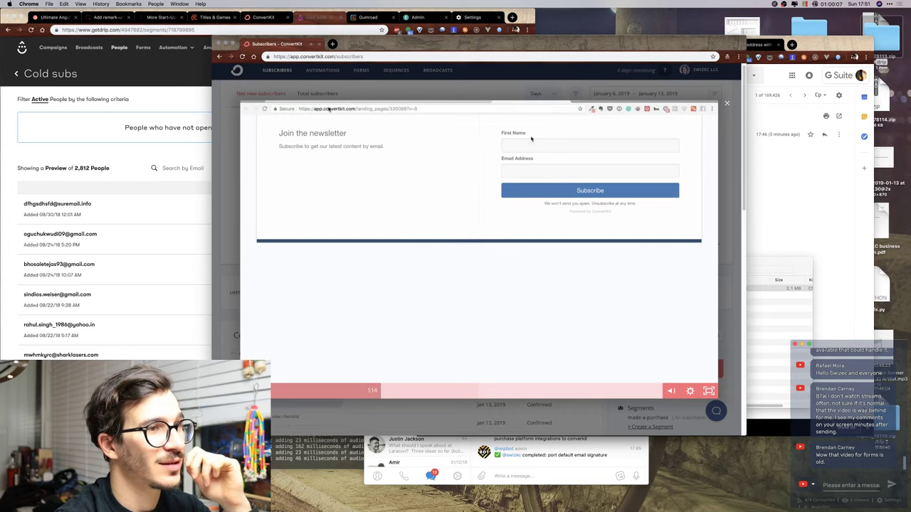
Dismiss the tutorial, start a new embeddable form from Forms, and bring Drip's forms list forward.
left_click(525, 102)
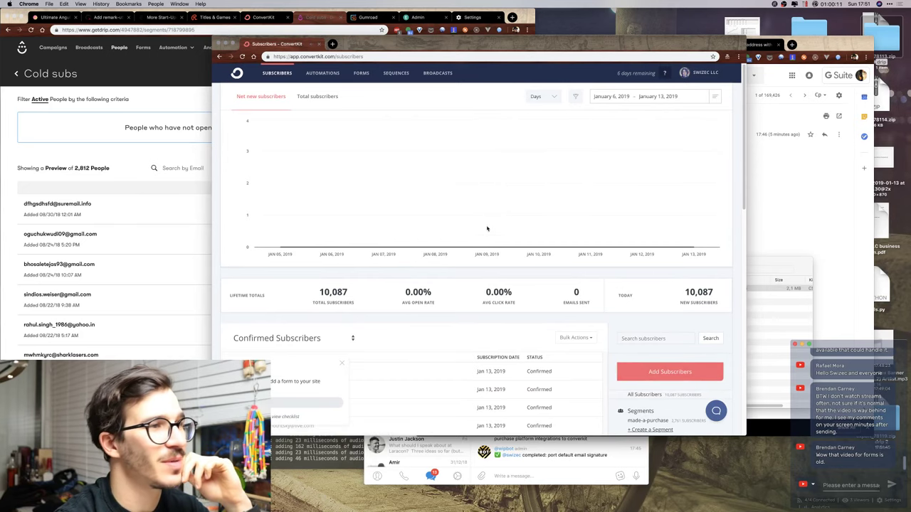
left_click(360, 74)
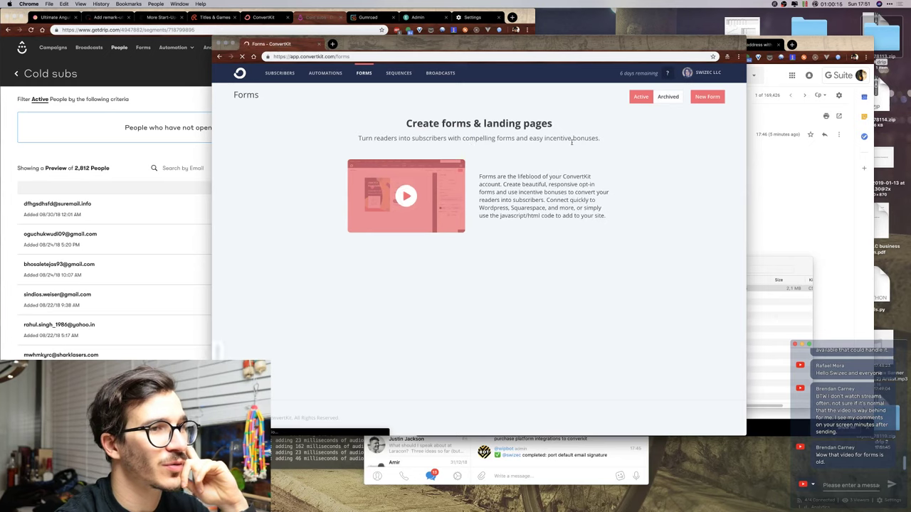
left_click(701, 97)
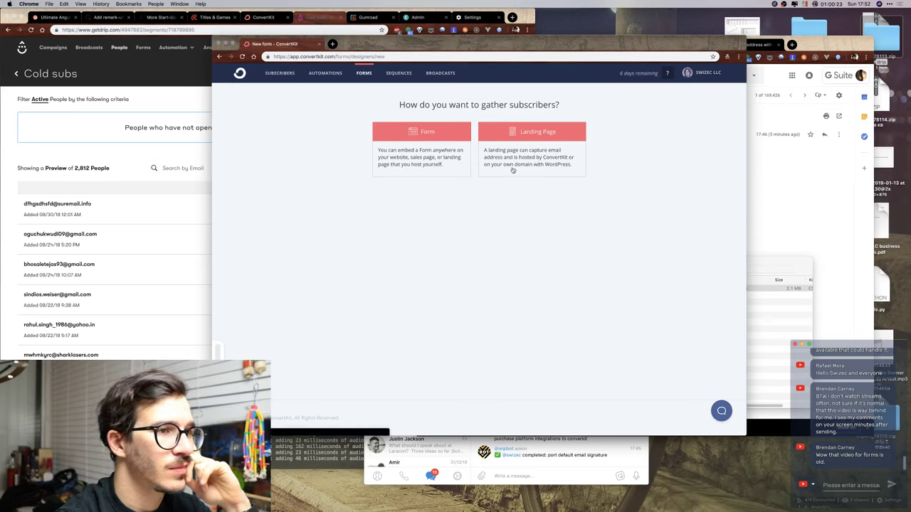
left_click(429, 174)
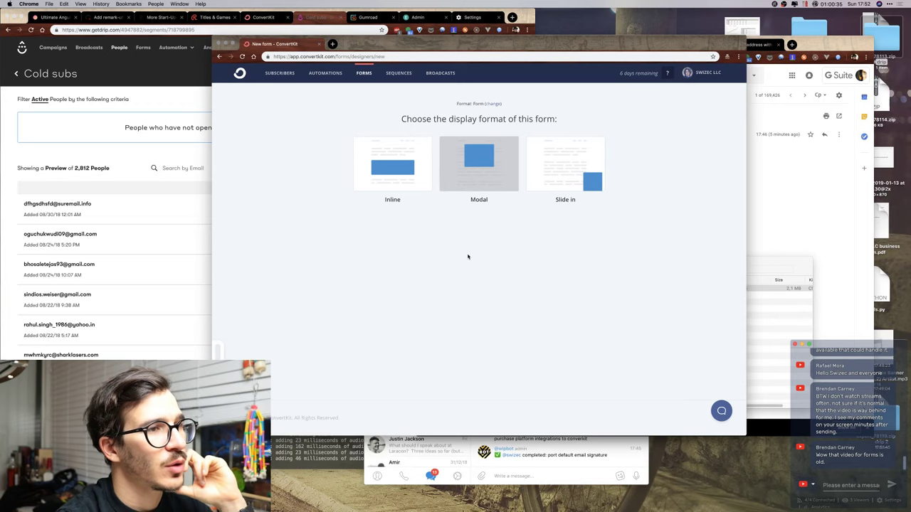
left_click(205, 152)
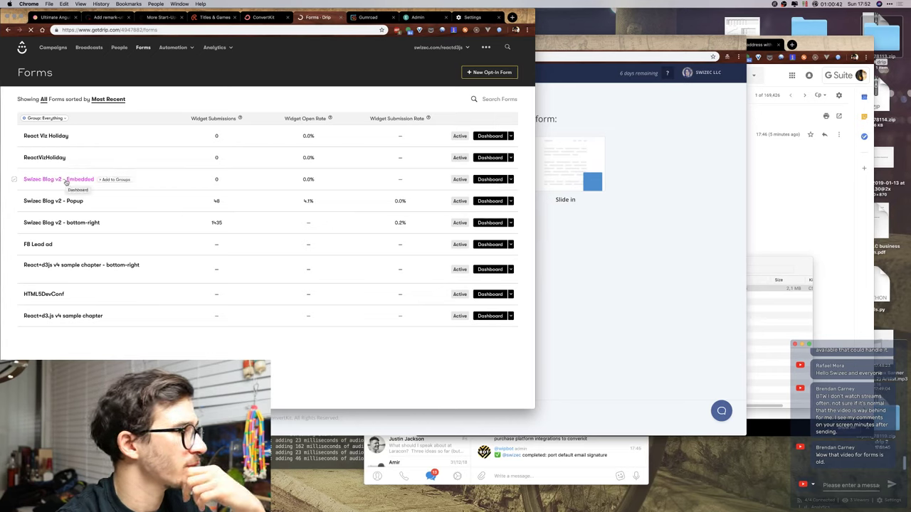
Open Drip's 'Swizec Blog v2 - Embedded' form and enlarge its description box to read the full text.
left_click(65, 182)
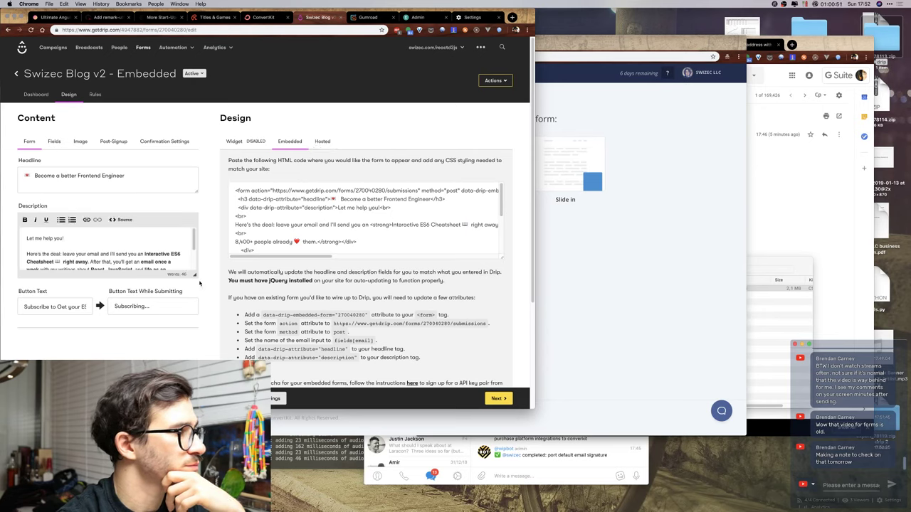
left_click_drag(195, 276, 195, 363)
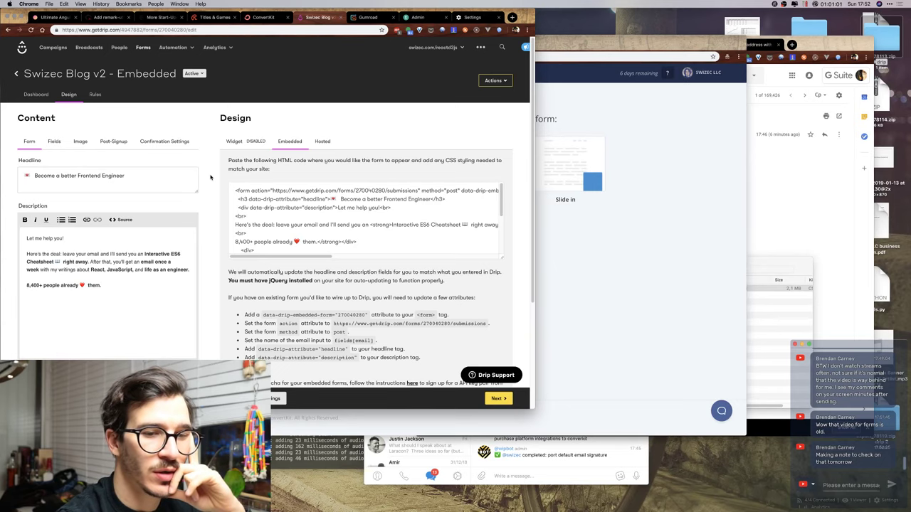
left_click(671, 257)
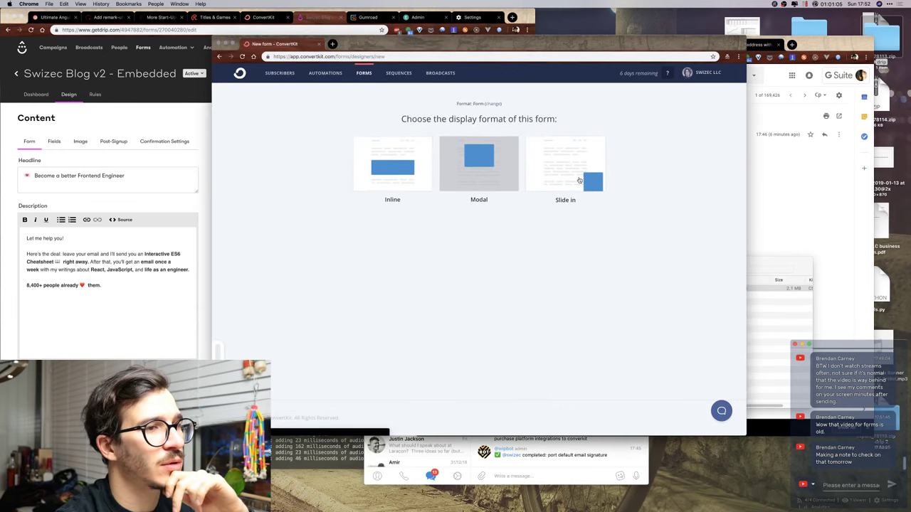
Create a modal form from the Full template and select its 'Join the Newsletter' header.
left_click(477, 186)
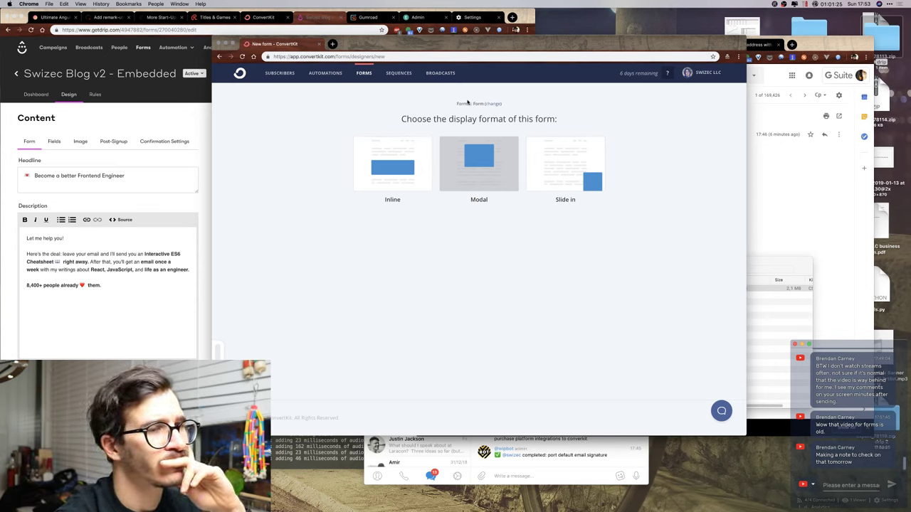
left_click(466, 175)
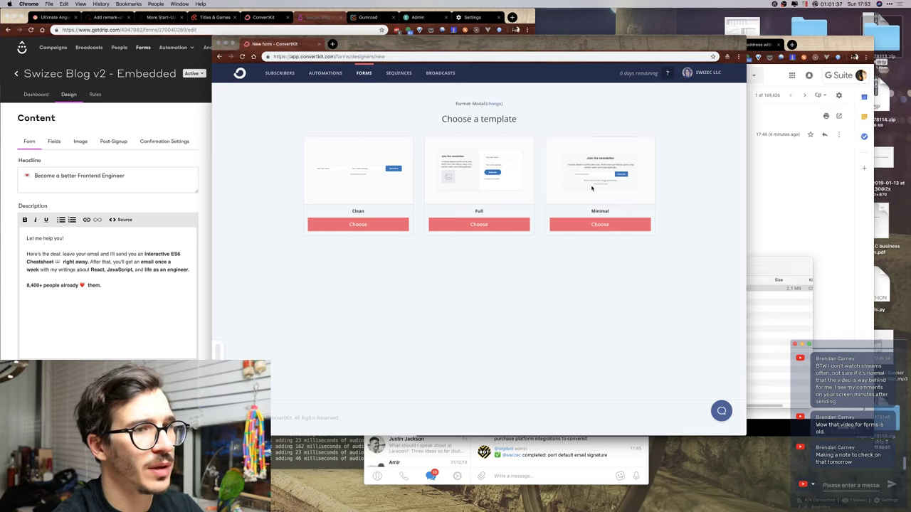
left_click(486, 225)
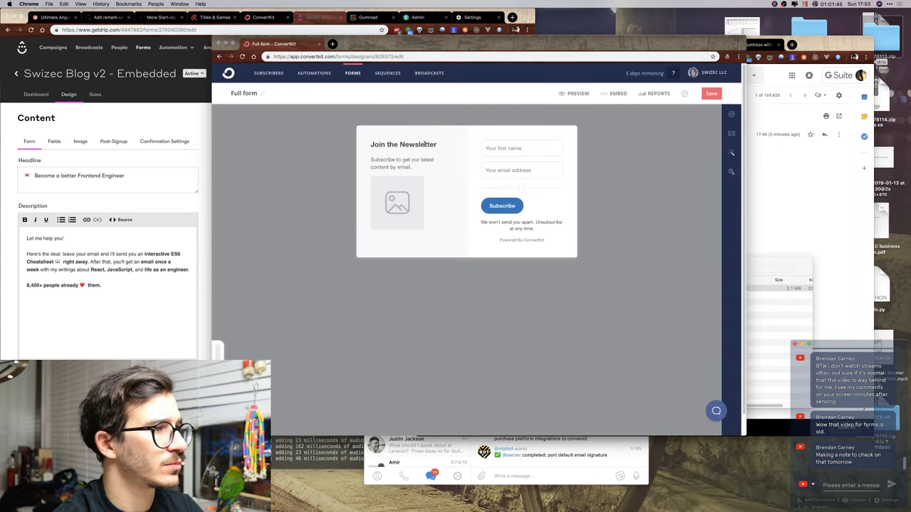
left_click(439, 147)
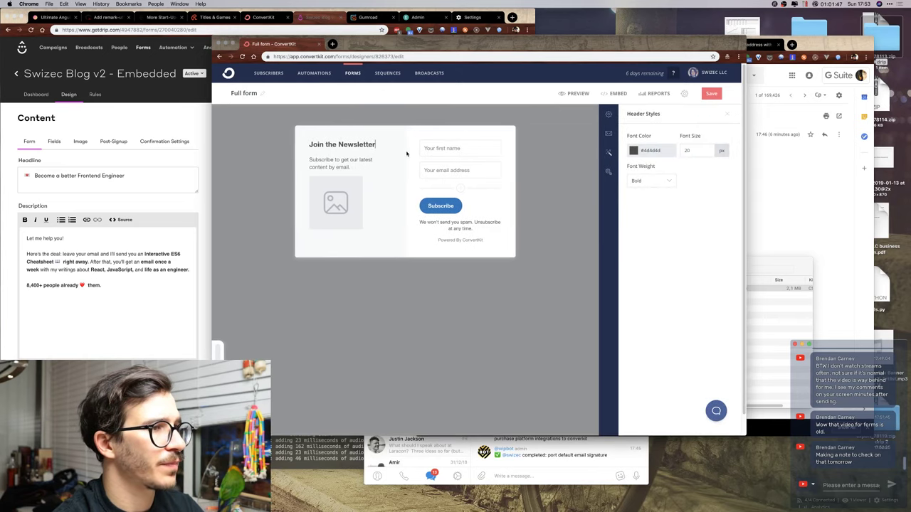
Replace the headline with an emoji plus 'Improve your career', then go back to the new-form page.
key("super+a")
type("Improve your")
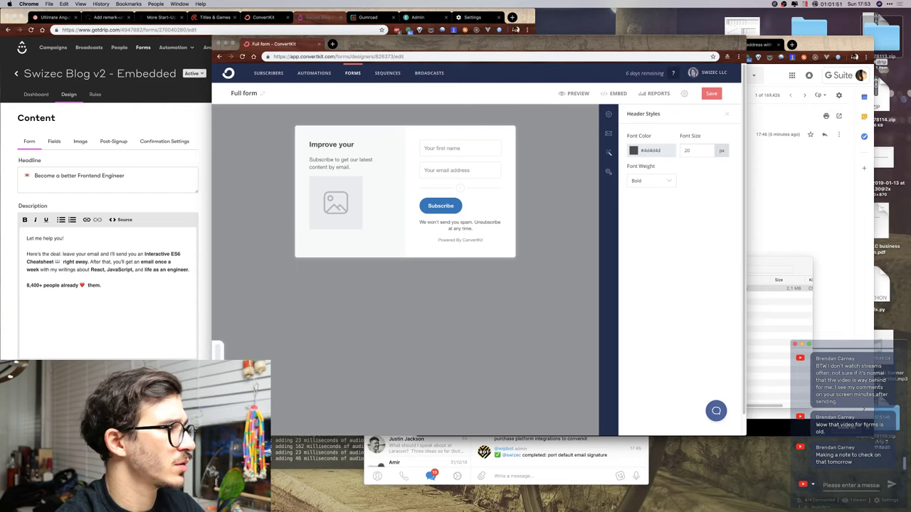
left_click(309, 145)
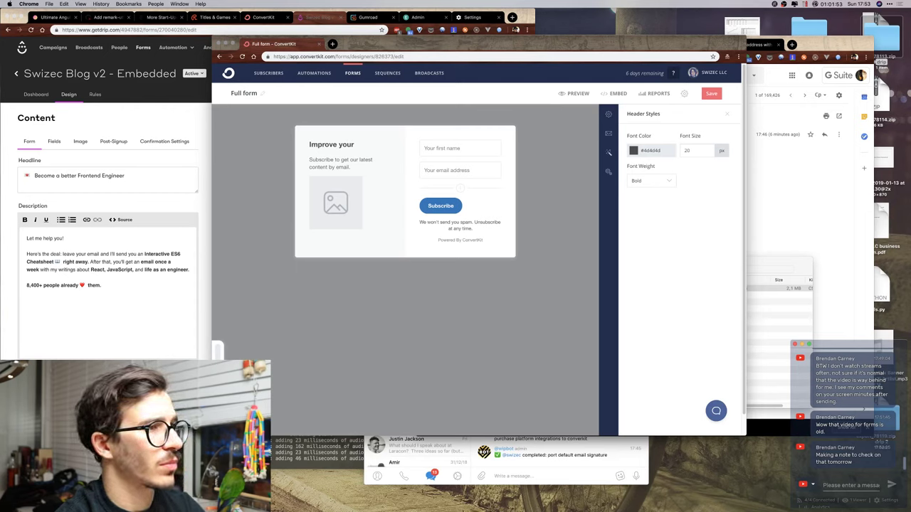
key("ctrl+super+space")
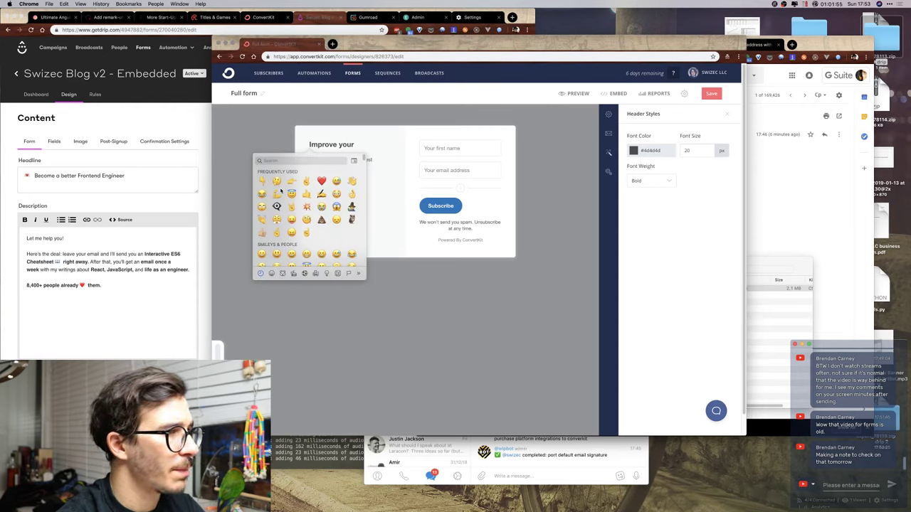
type("etter")
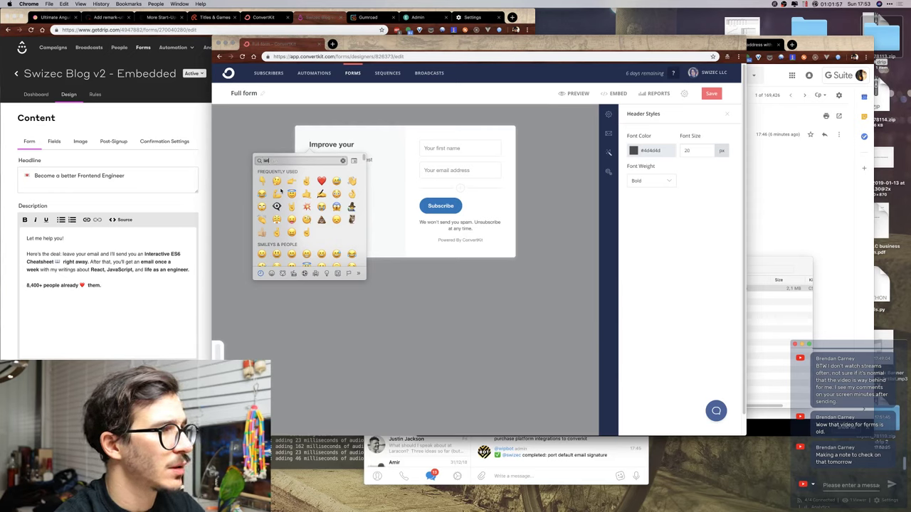
left_click(276, 174)
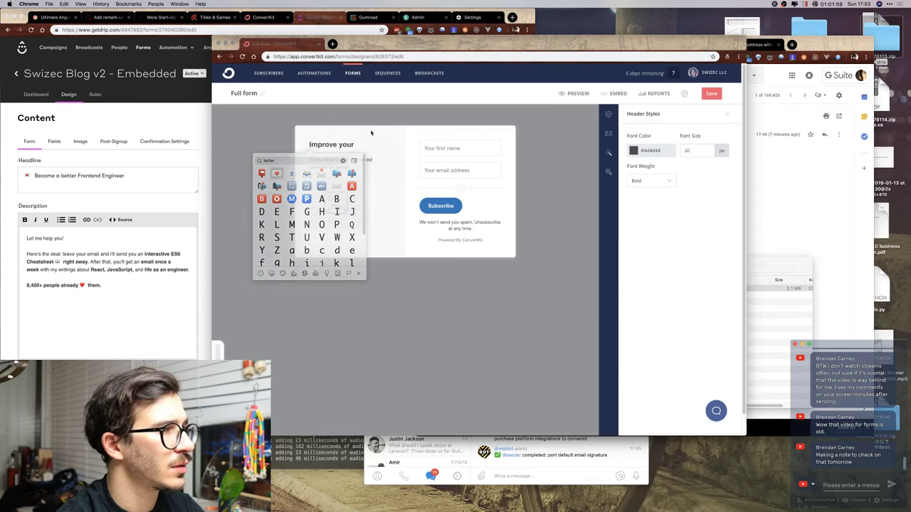
type("career")
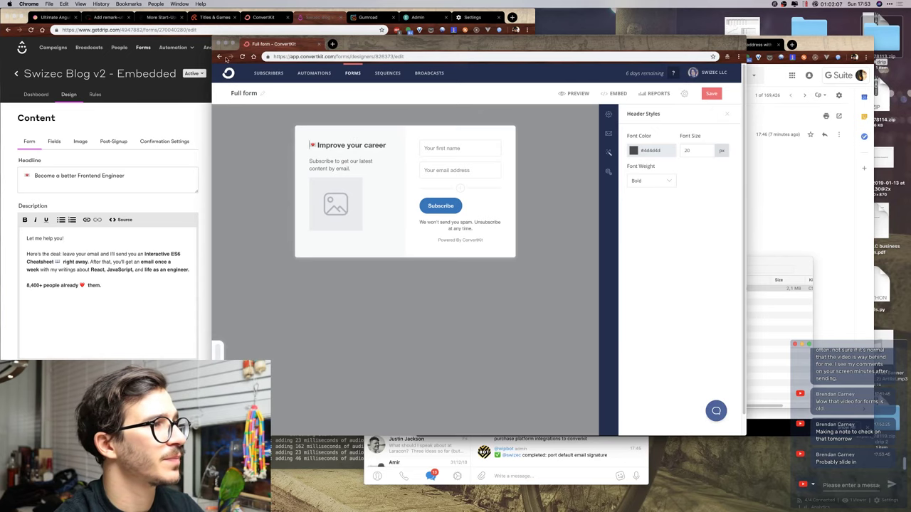
key("super+bracketleft")
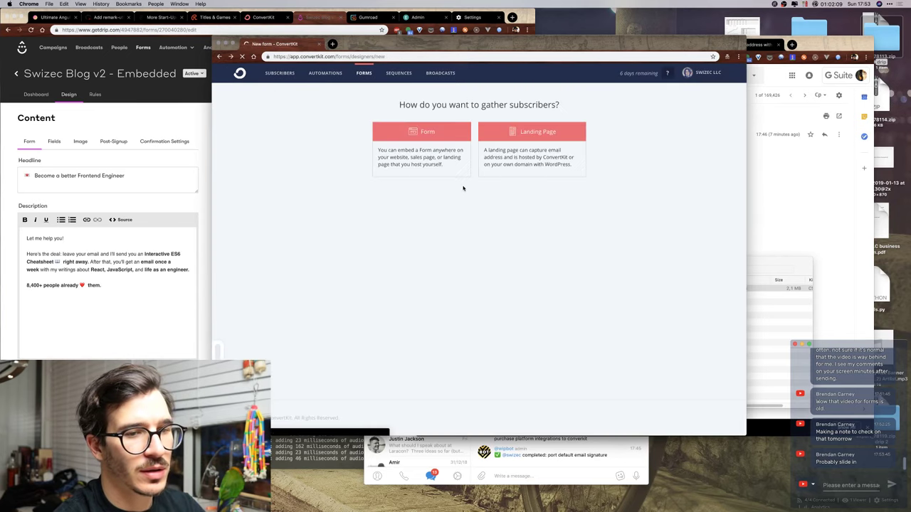
Create a slide-in form from the Full template and select its 'Join the Newsletter' headline.
left_click(447, 148)
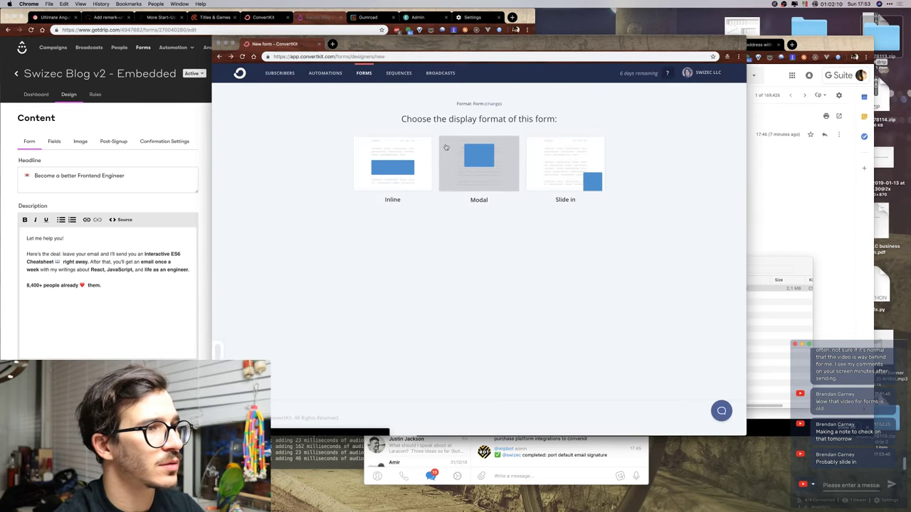
left_click(567, 161)
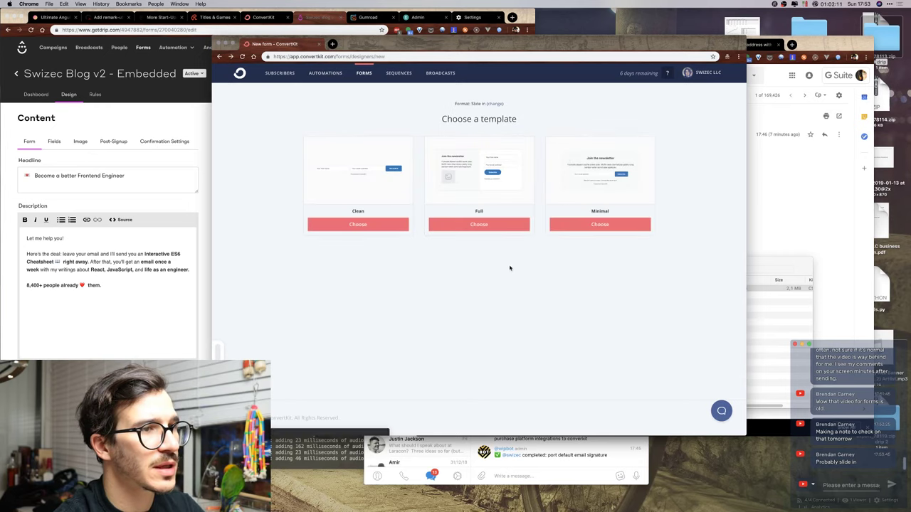
left_click(477, 224)
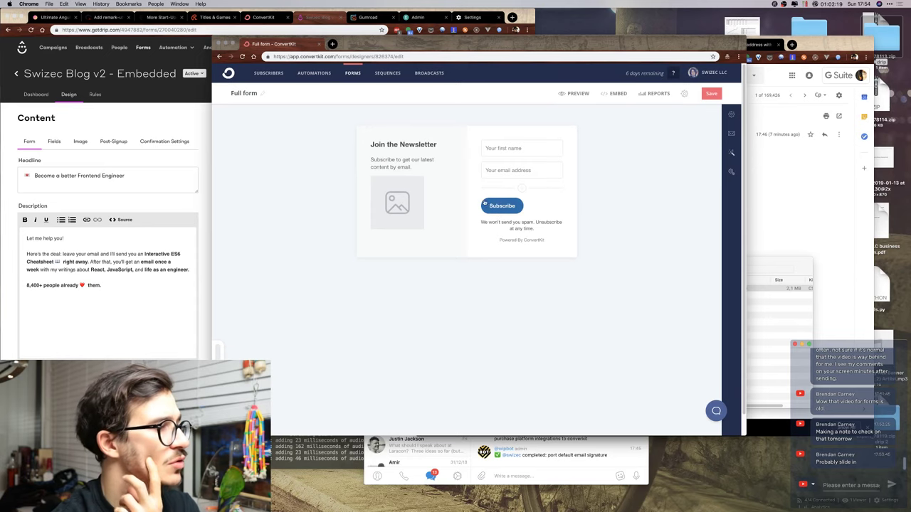
left_click(417, 144)
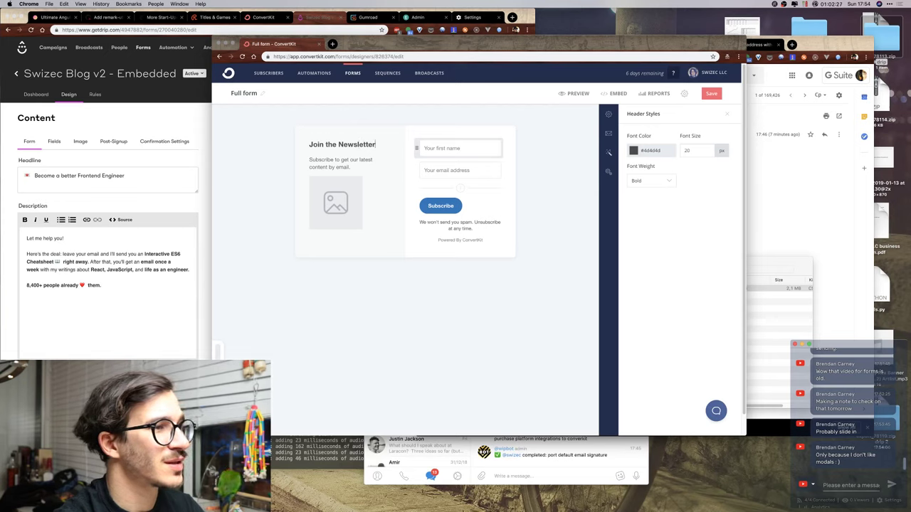
triple_click(366, 144)
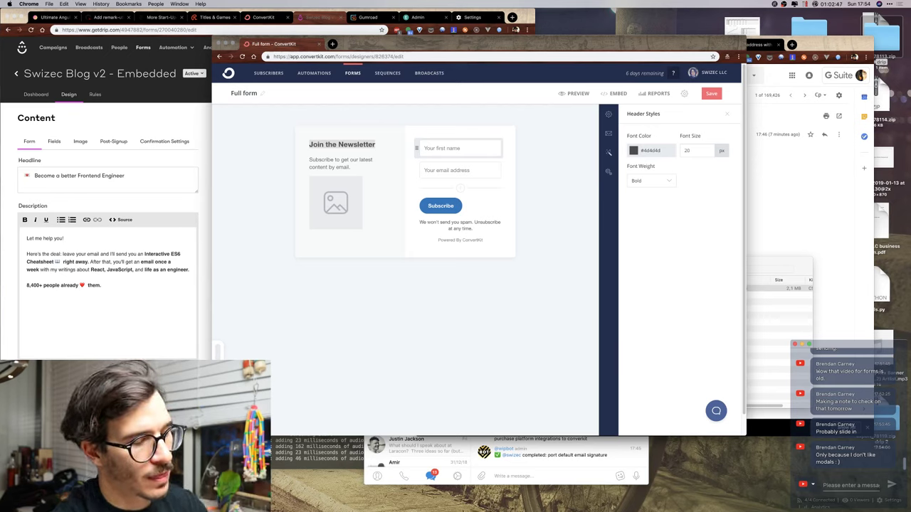
Overwrite the selected headline with 'Become a better Frontend Engineer' and move to the subheader.
type("Become a")
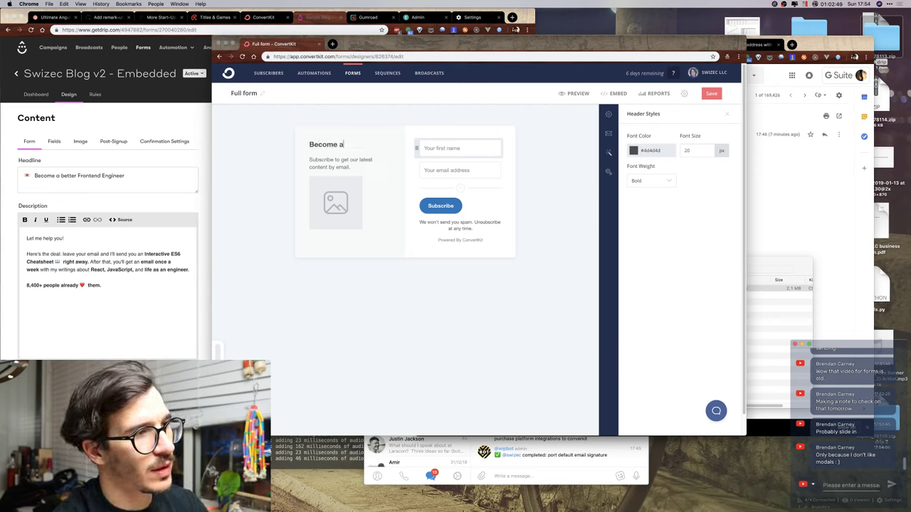
type(" better Frontend")
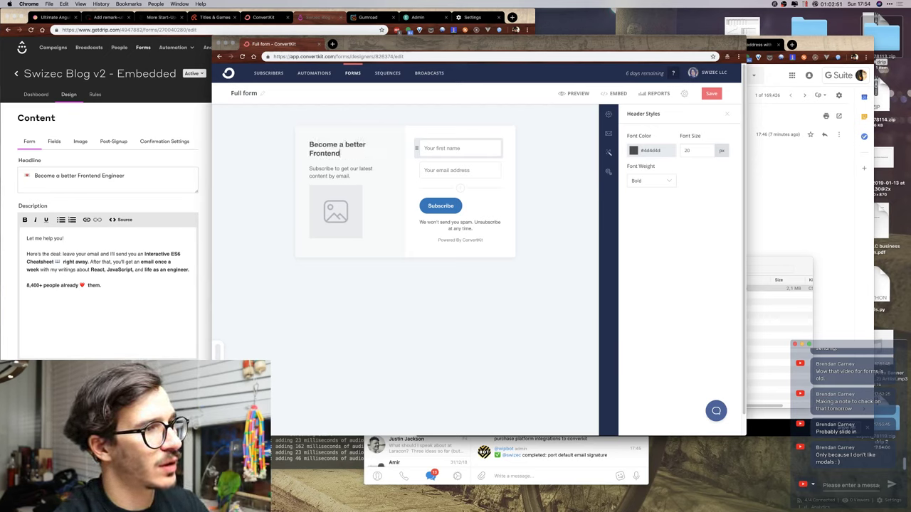
type(" Engineer")
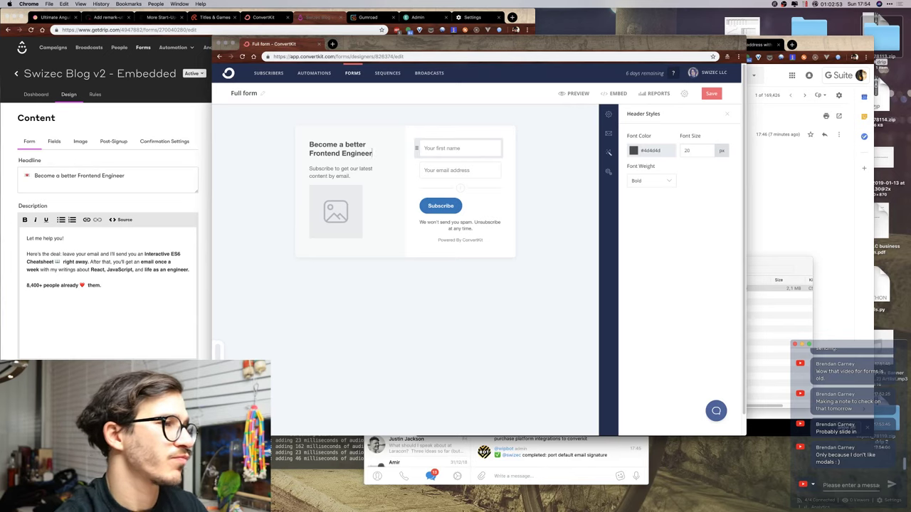
left_click(350, 174)
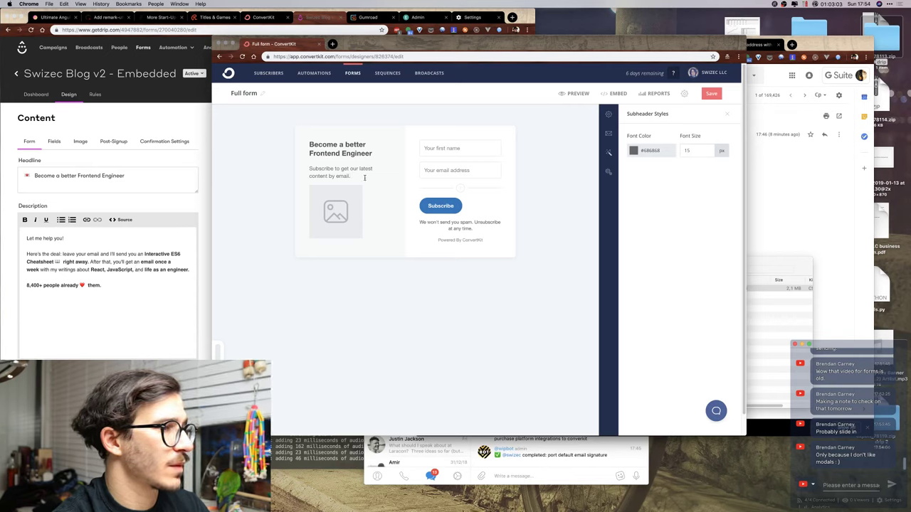
Replace the subheader text with 'Here's the deal 👉'.
left_click_drag(360, 176, 298, 172)
key("BackSpace")
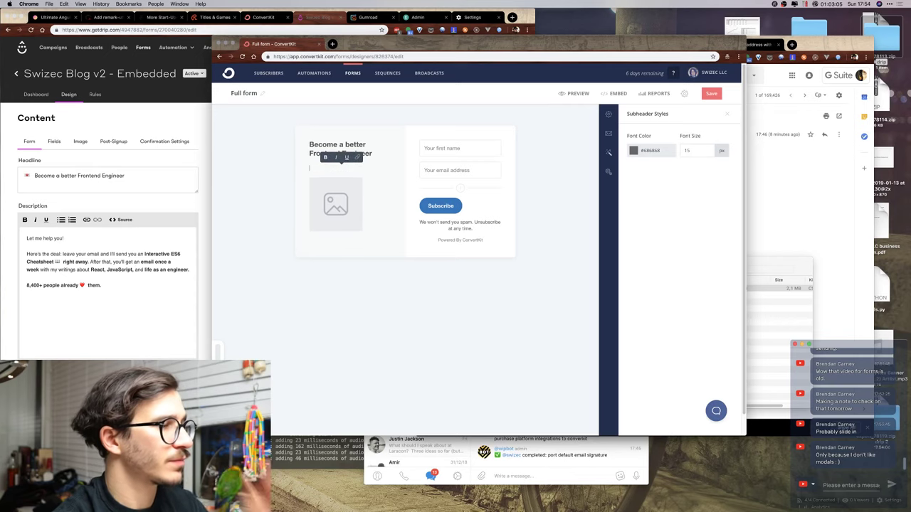
type("Her")
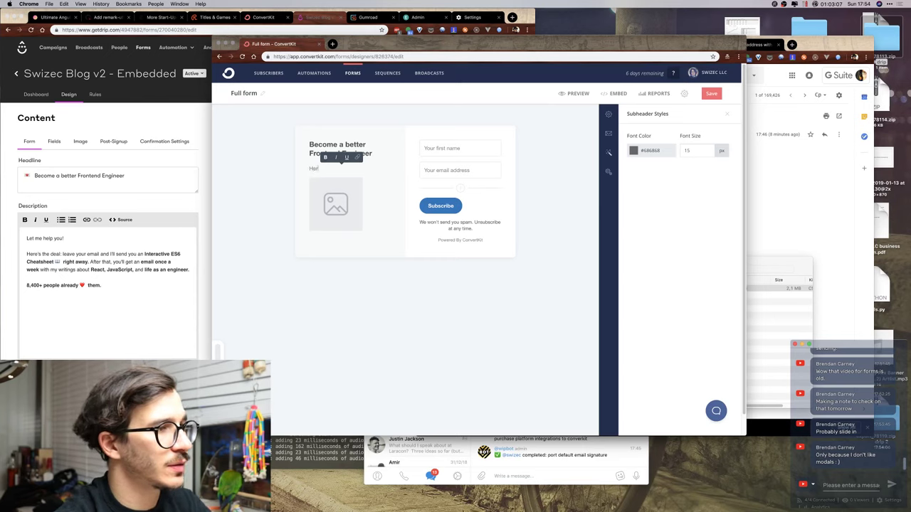
type("e's the deal")
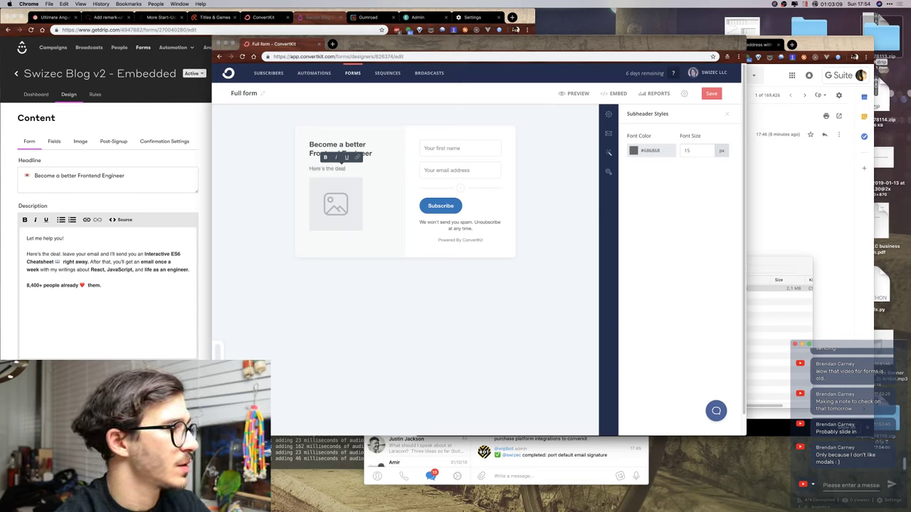
key("ctrl+super+space")
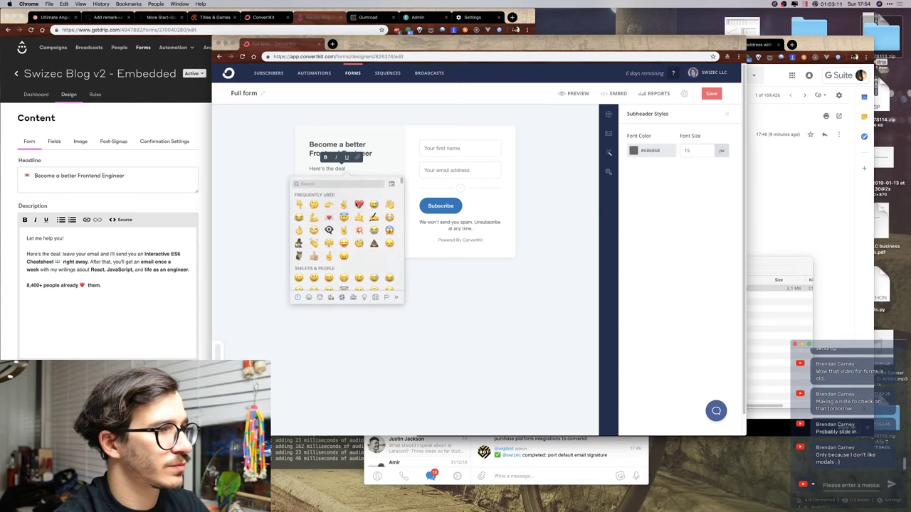
left_click(329, 205)
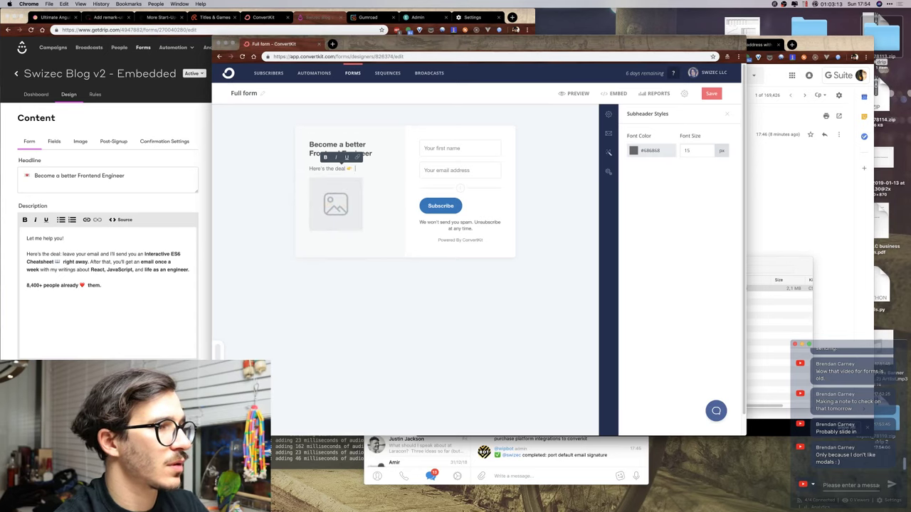
type("drop")
key("BackSpace")
key("BackSpace")
key("BackSpace")
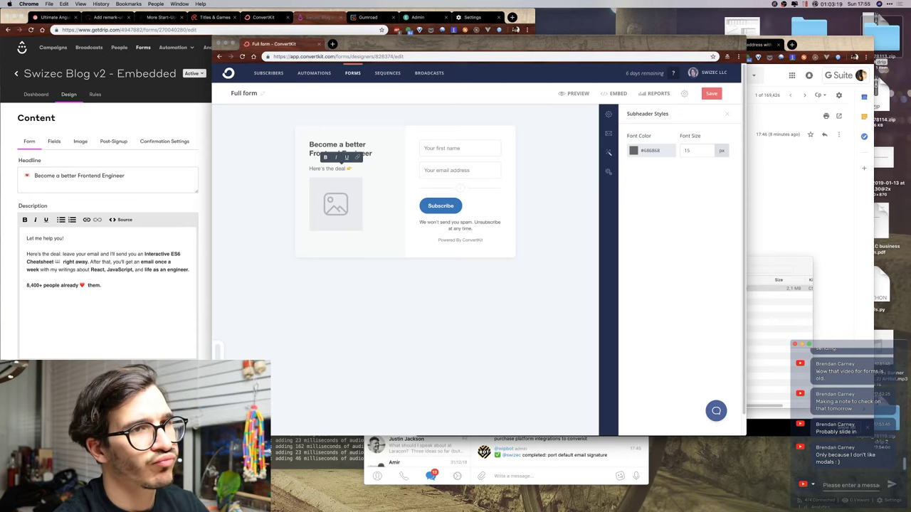
Continue with 'leave your email and I'll send you an Interactive Modern JavaScript Cheatsheet 📖'.
type("leave your e")
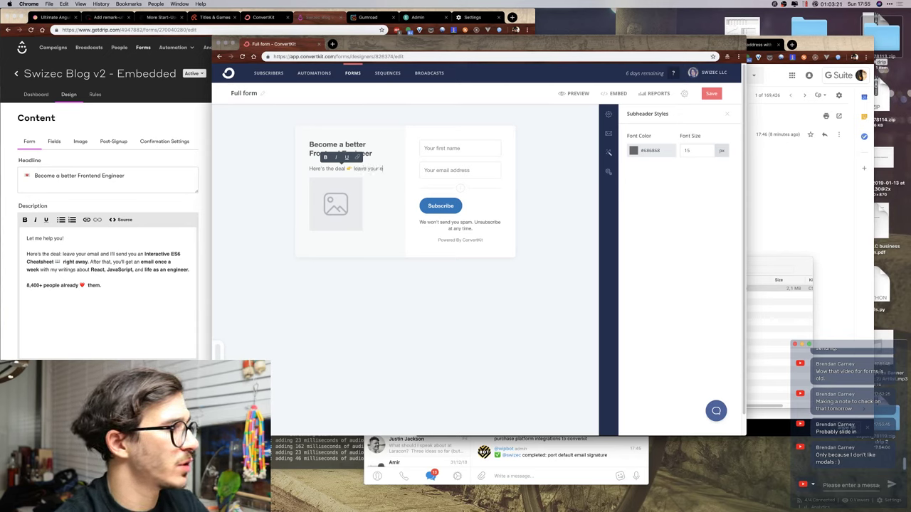
type("mail and I'll sen")
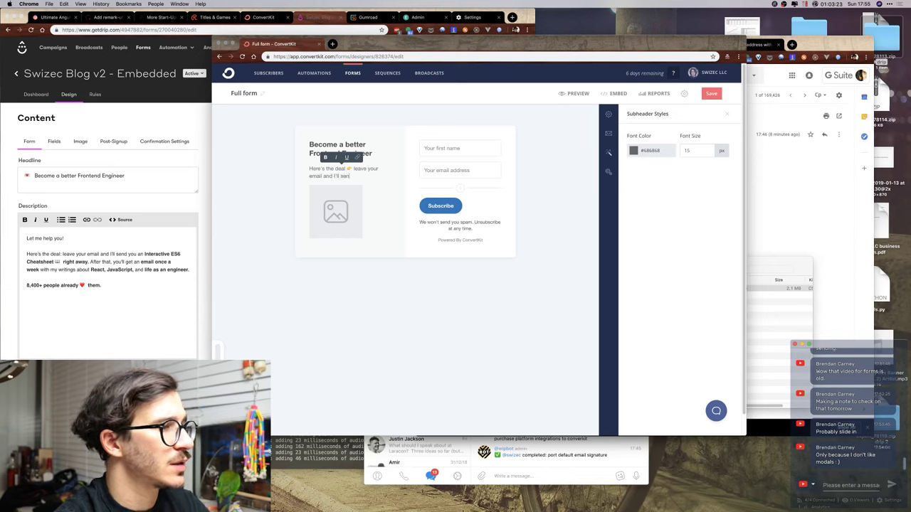
type("d you an")
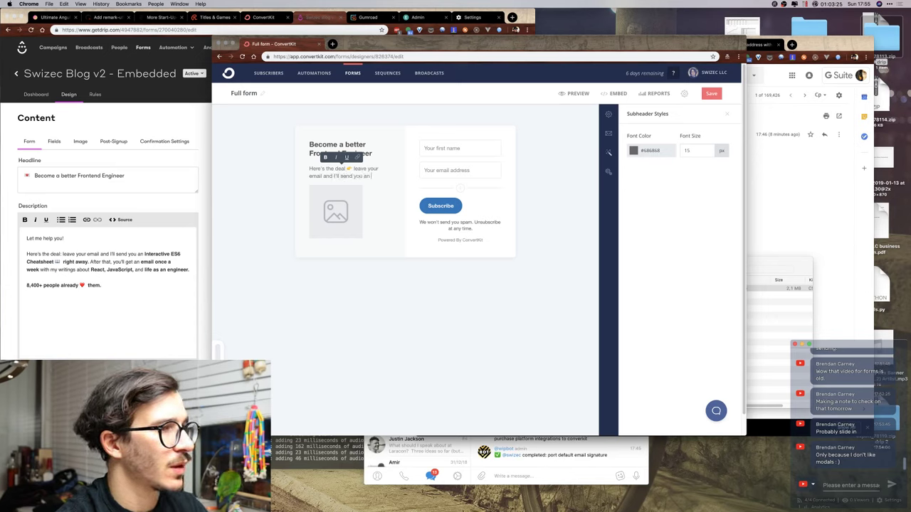
type(" interactive")
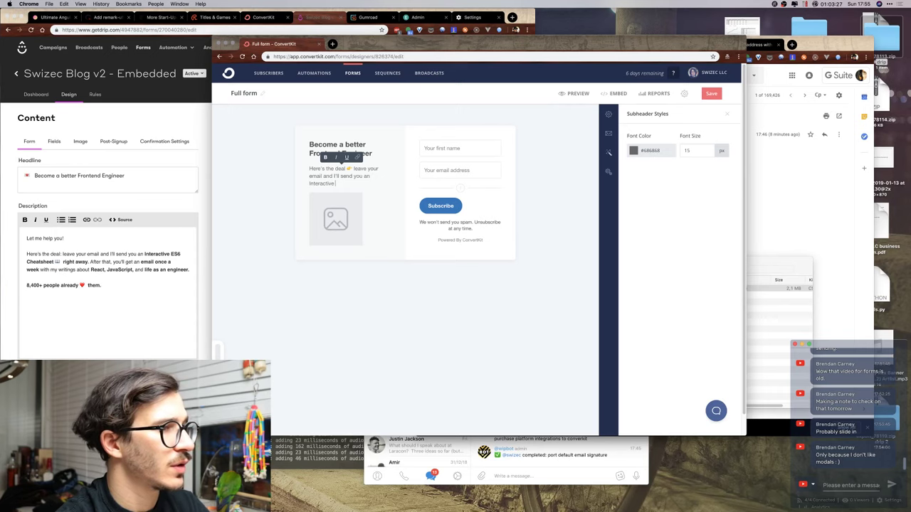
type(" Mod")
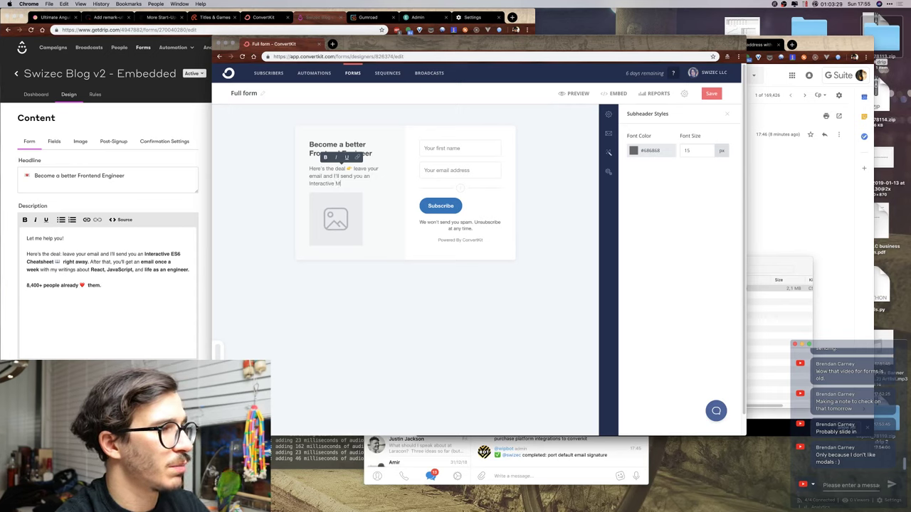
key("BackSpace")
key("BackSpace")
key("BackSpace")
key("BackSpace")
key("BackSpace")
key("BackSpace")
key("BackSpace")
key("BackSpace")
key("BackSpace")
key("BackSpace")
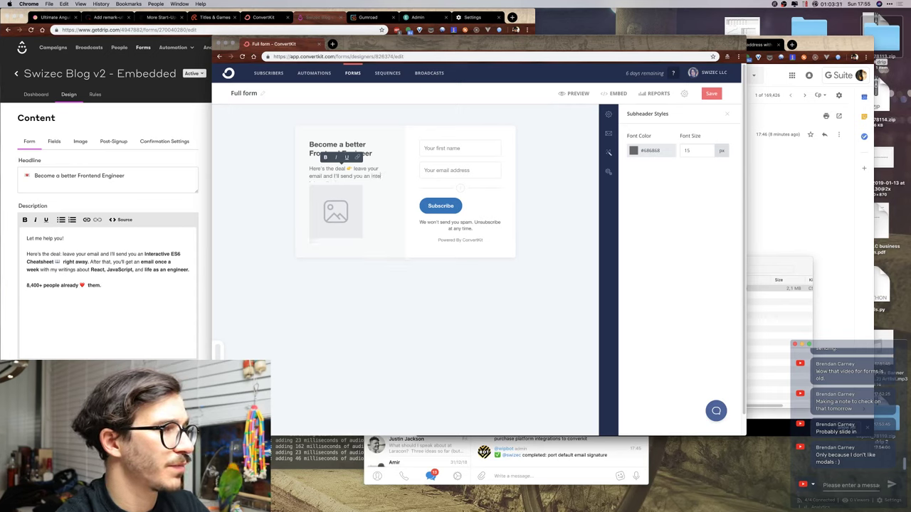
type("ractive modern")
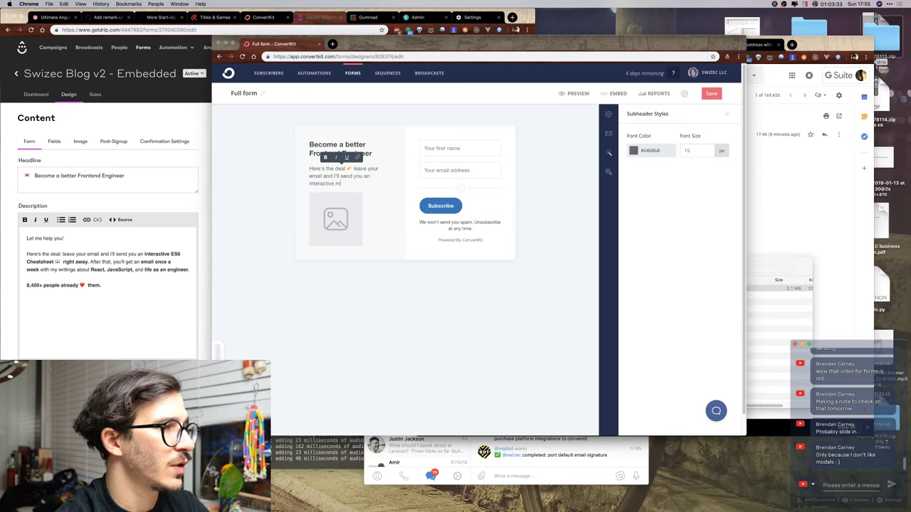
key("BackSpace")
key("BackSpace")
key("BackSpace")
key("BackSpace")
key("BackSpace")
key("BackSpace")
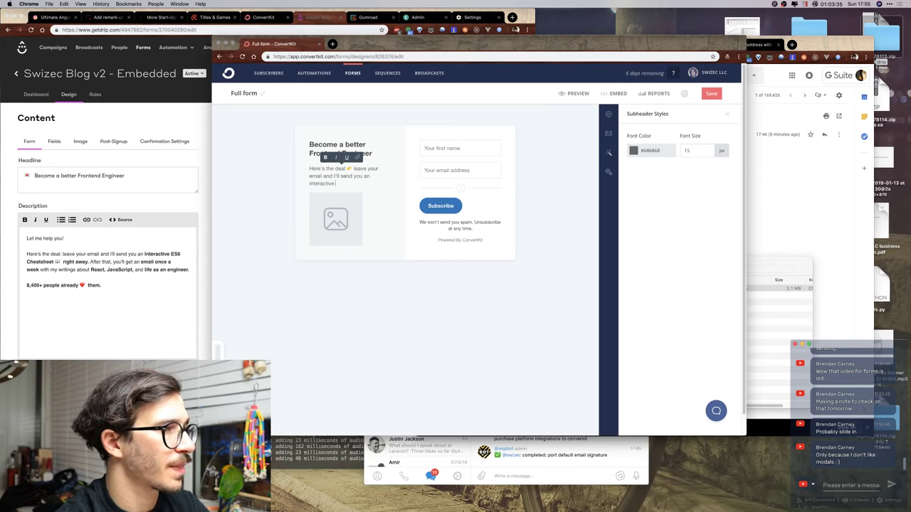
type("Modern javas")
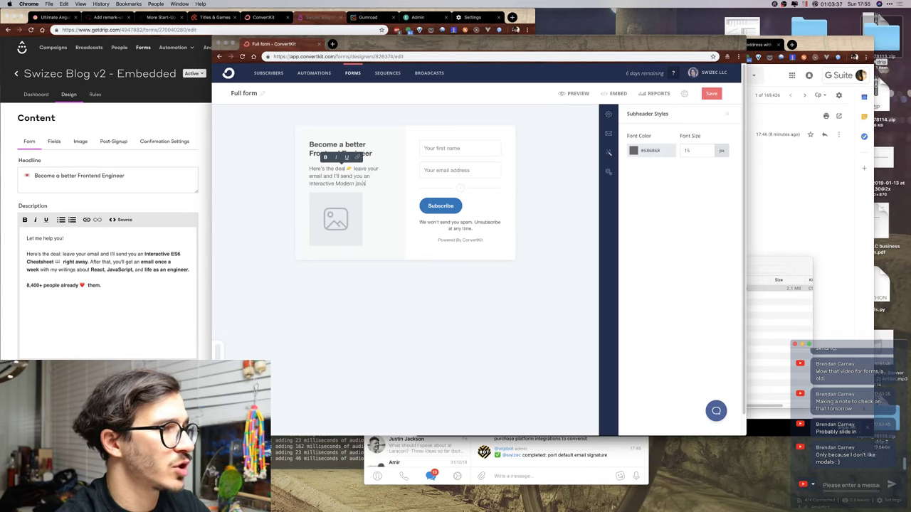
key("BackSpace")
key("BackSpace")
key("BackSpace")
key("BackSpace")
type("Jav")
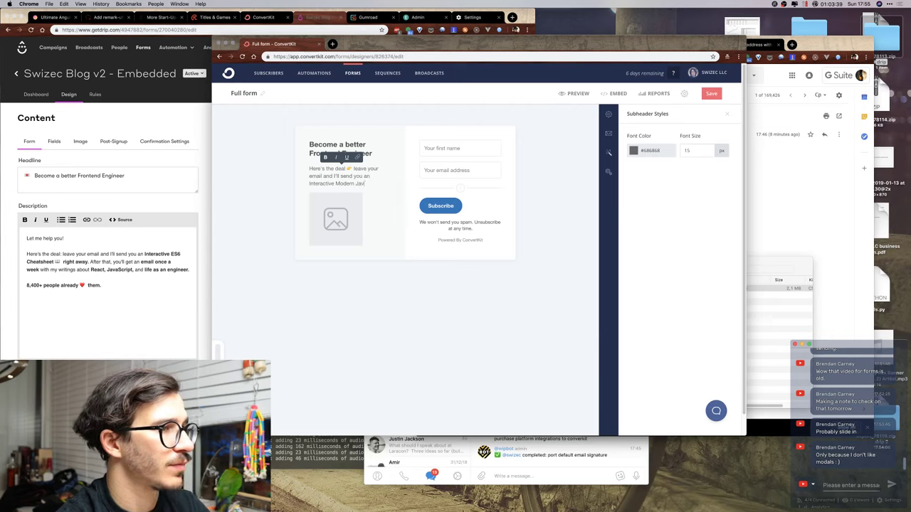
type("aScript Cheatsheet")
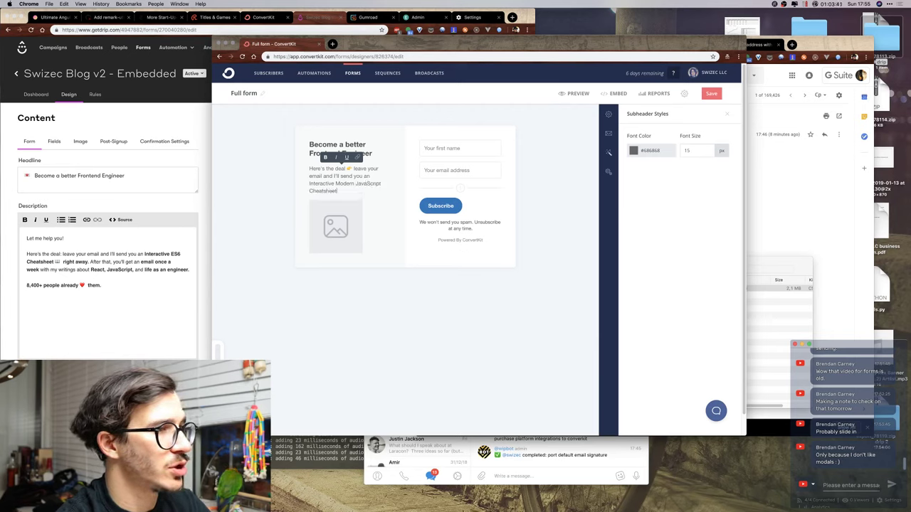
key("ctrl+super+space")
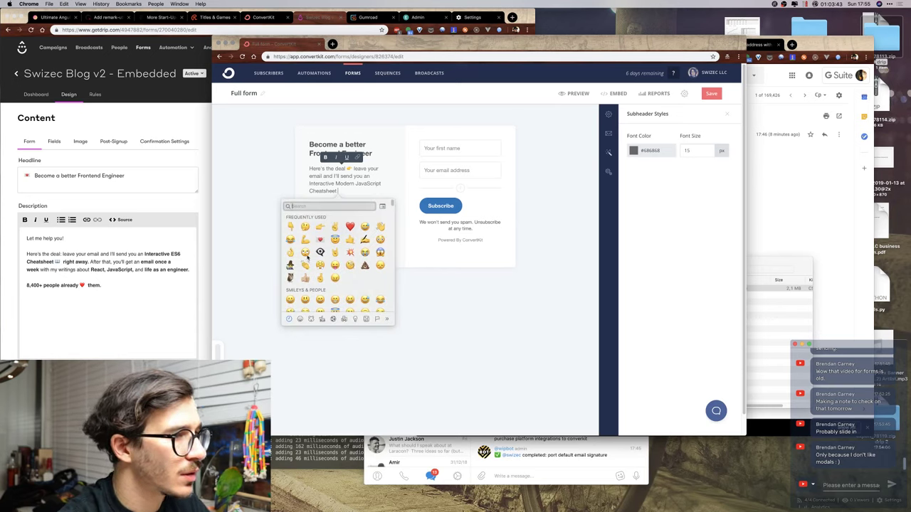
type("book")
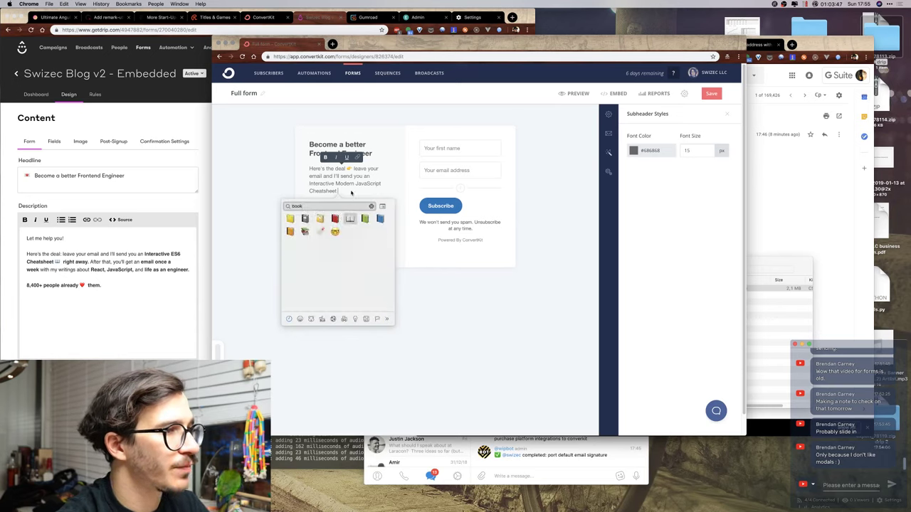
left_click(349, 218)
Bold 'Interactive Modern JavaScript Cheatsheet' and append 'right away. After' to the subheader.
left_click_drag(308, 183, 346, 190)
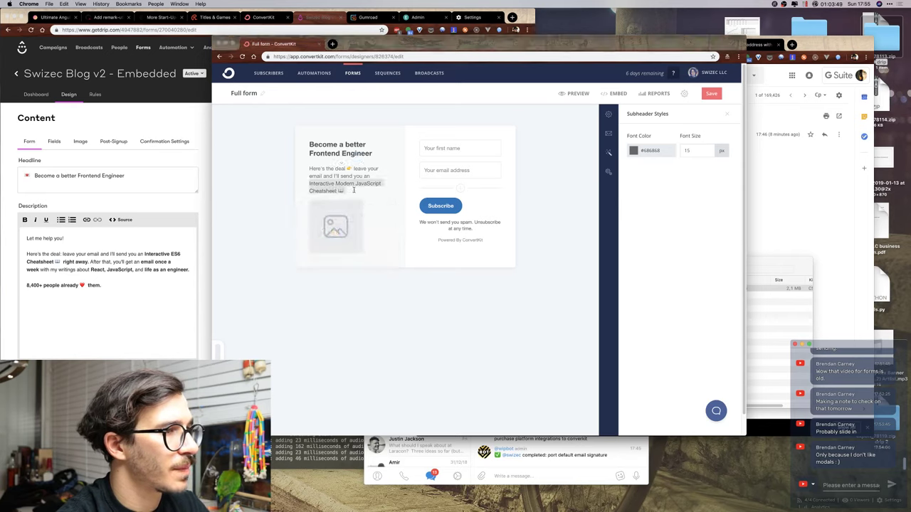
left_click(330, 173)
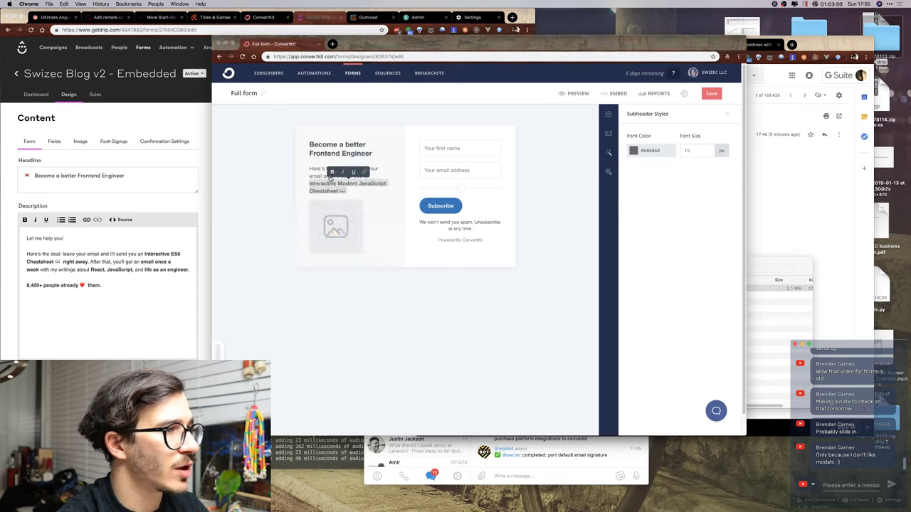
left_click(366, 191)
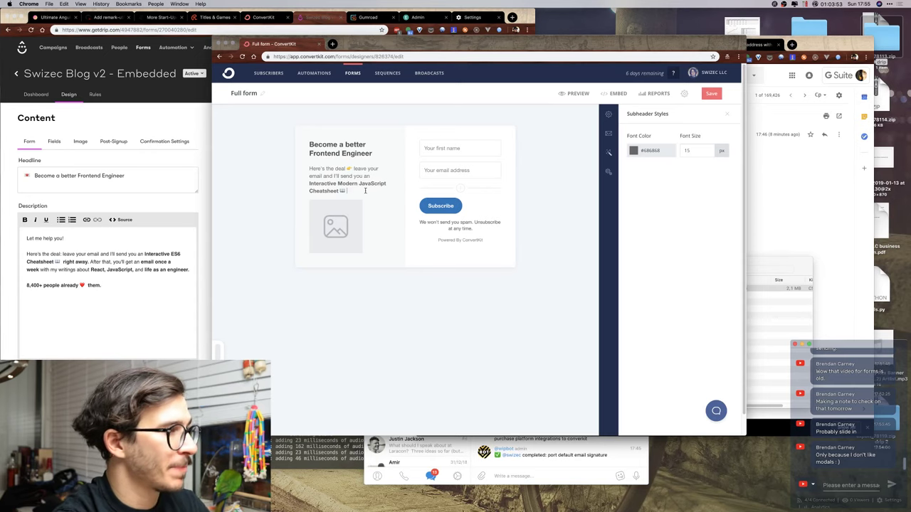
type("right away")
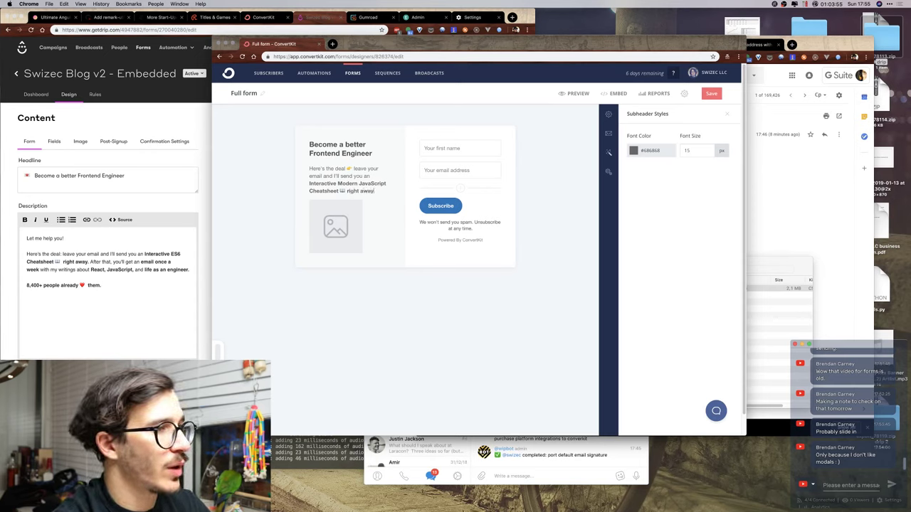
type(". After")
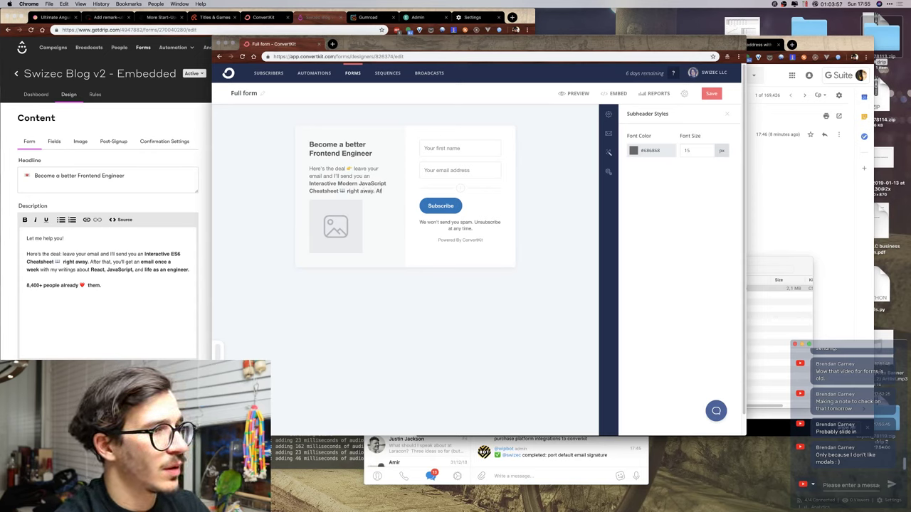
key("shift+Left")
key("shift+Left")
key("shift+Left")
key("shift+Left")
key("shift+Left")
key("shift+Left")
key("shift+Left")
key("shift+Left")
key("shift+Left")
key("shift+Left")
key("shift+Left")
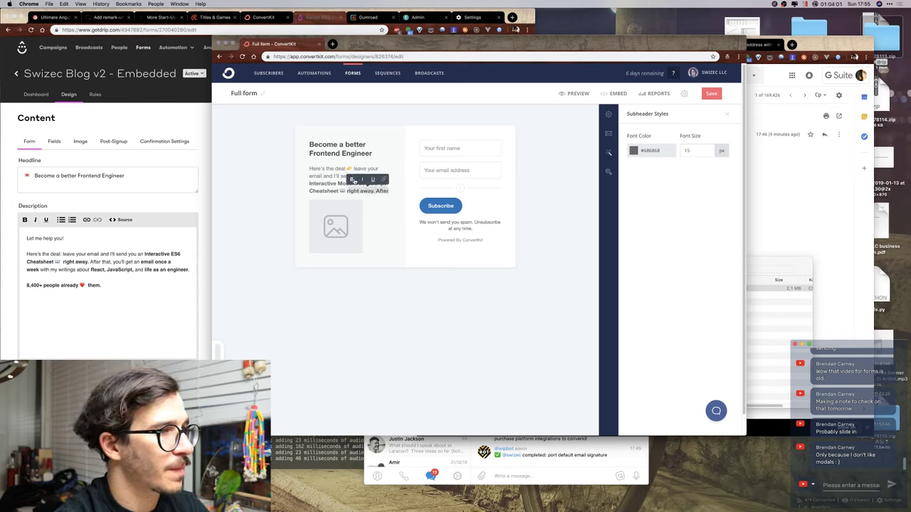
Add 'that you'll get emails every week talking about React, JavaScript, and your engineering career.'.
left_click(398, 199)
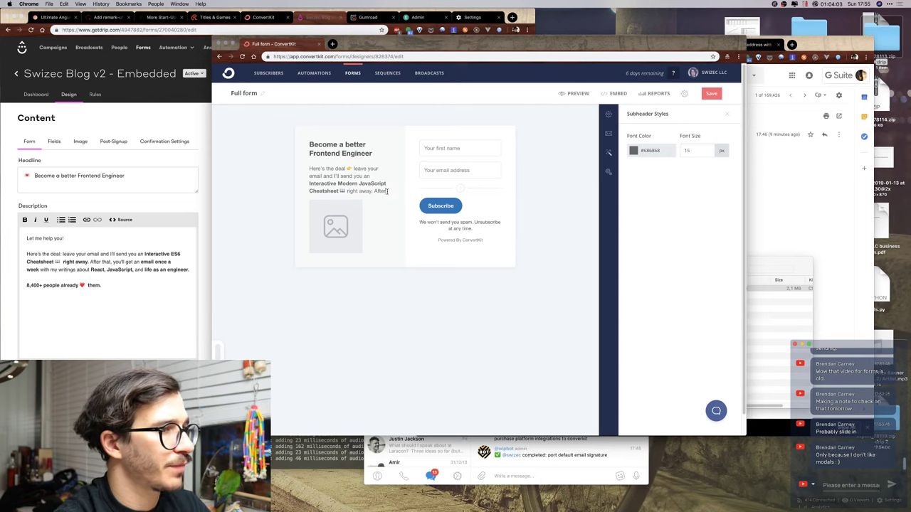
type("that you'll g")
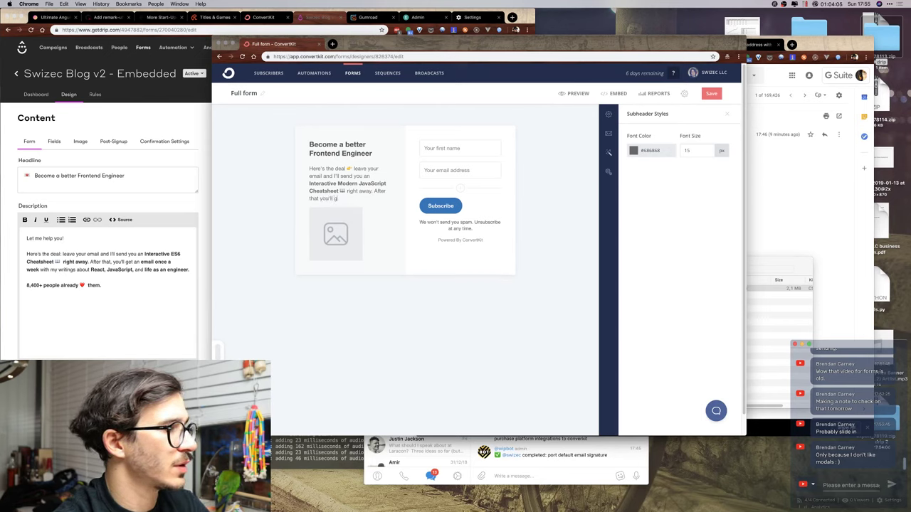
type("et an email")
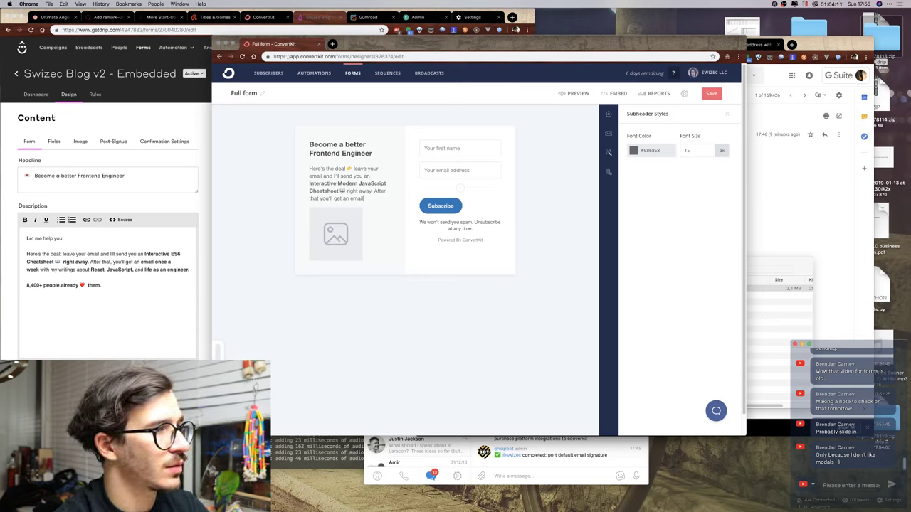
key("BackSpace")
key("BackSpace")
key("BackSpace")
key("BackSpace")
key("BackSpace")
key("BackSpace")
key("BackSpace")
key("BackSpace")
key("BackSpace")
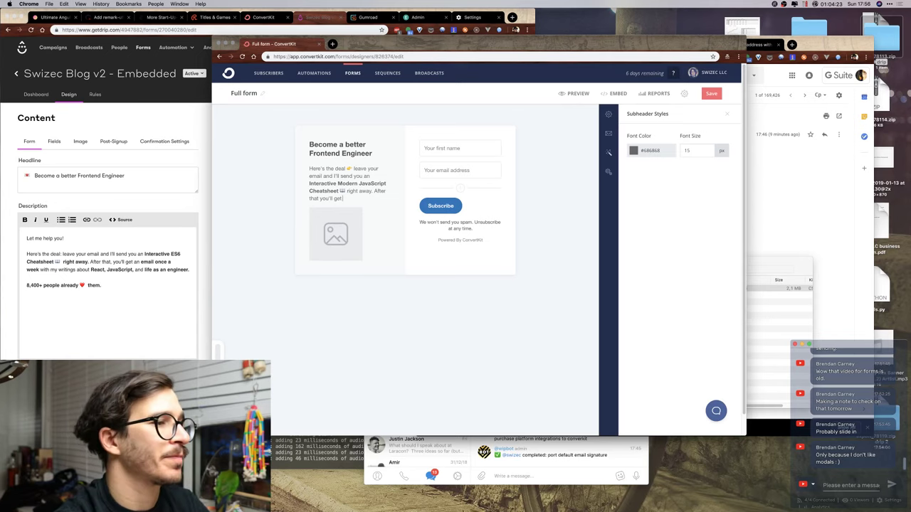
type("e")
key("BackSpace")
key("BackSpace")
key("BackSpace")
key("BackSpace")
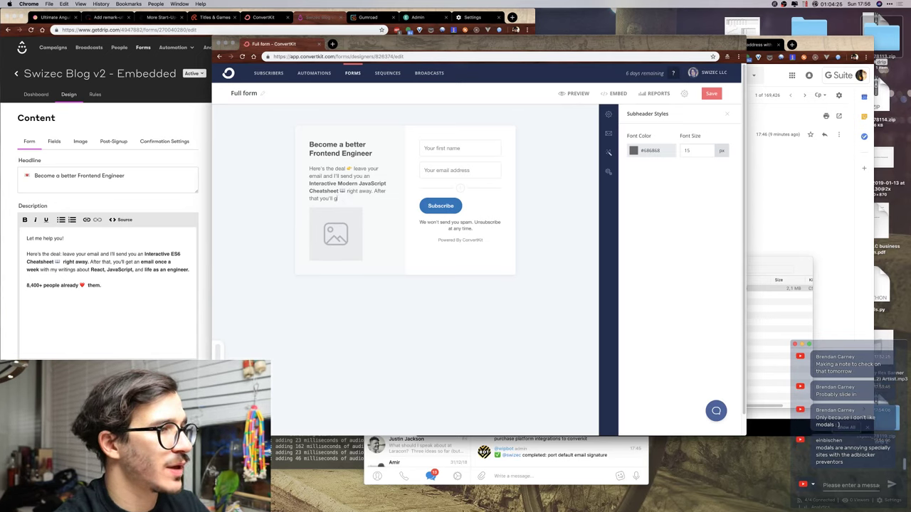
type("et emails")
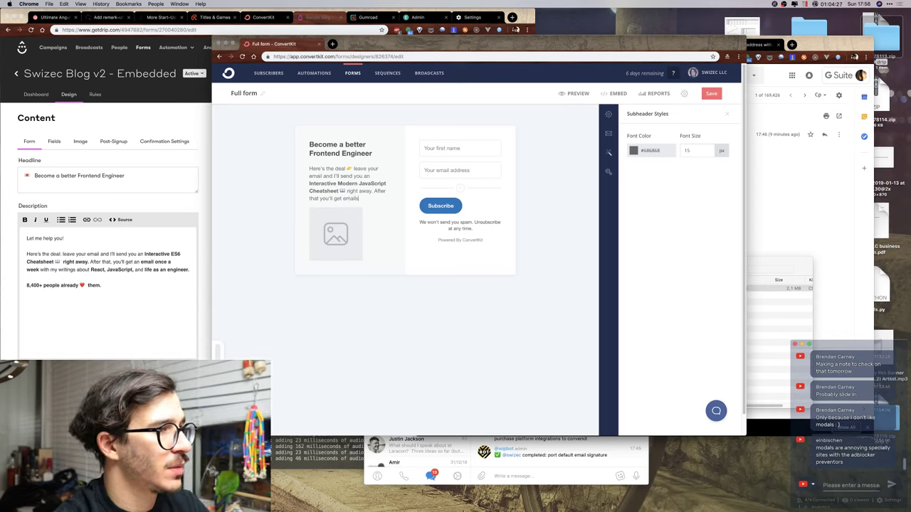
type(" every we")
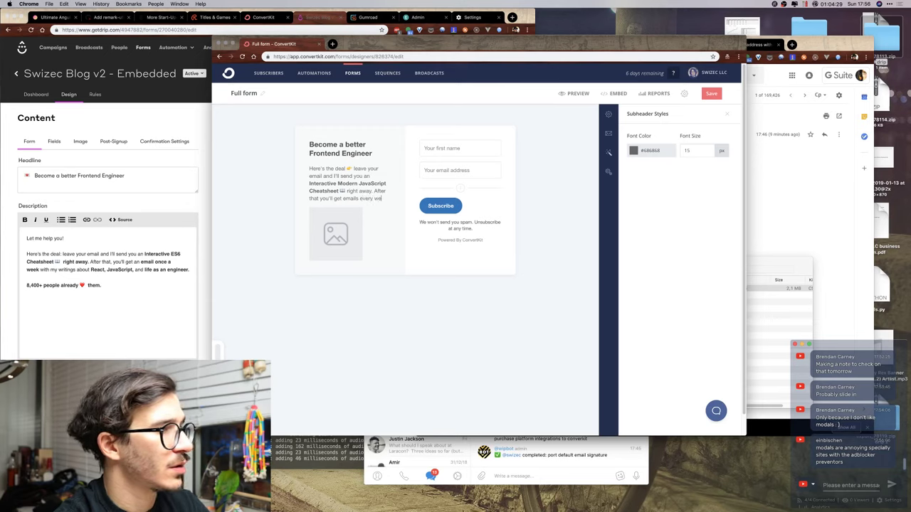
type("ek talking about")
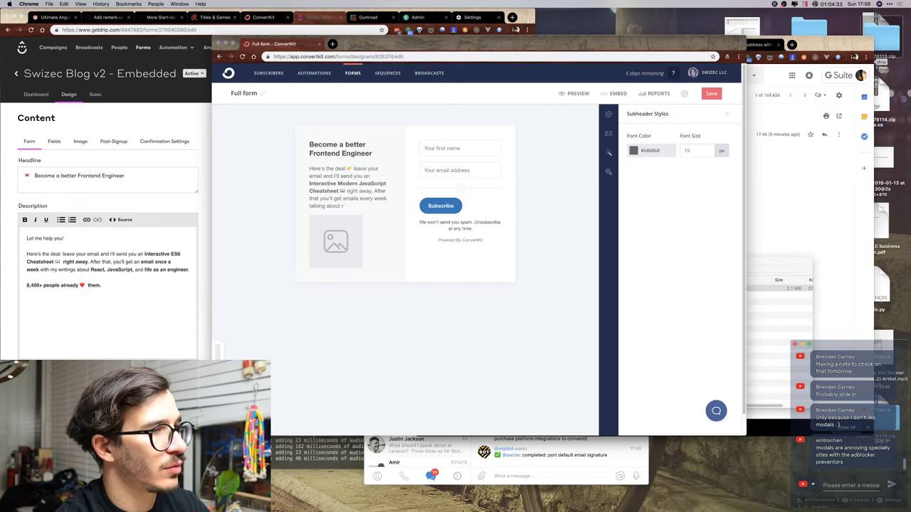
type(" React, JavaSc")
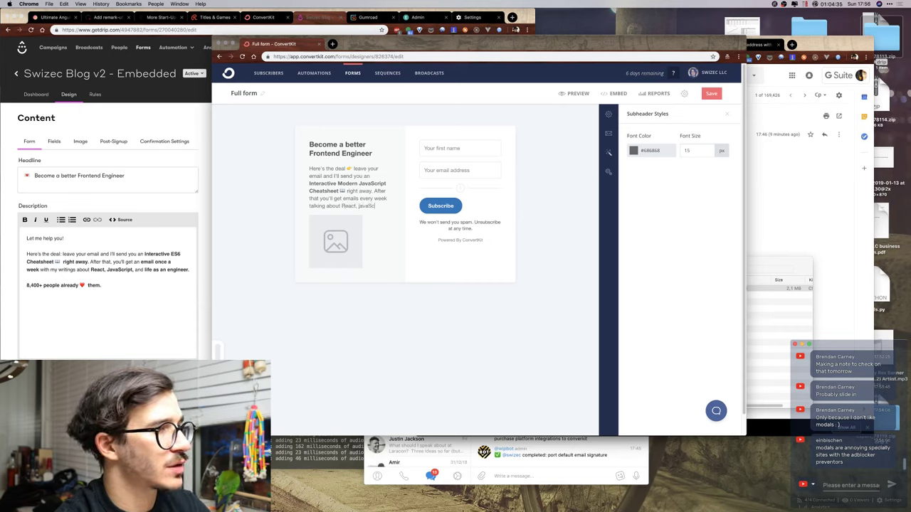
type("ript, and")
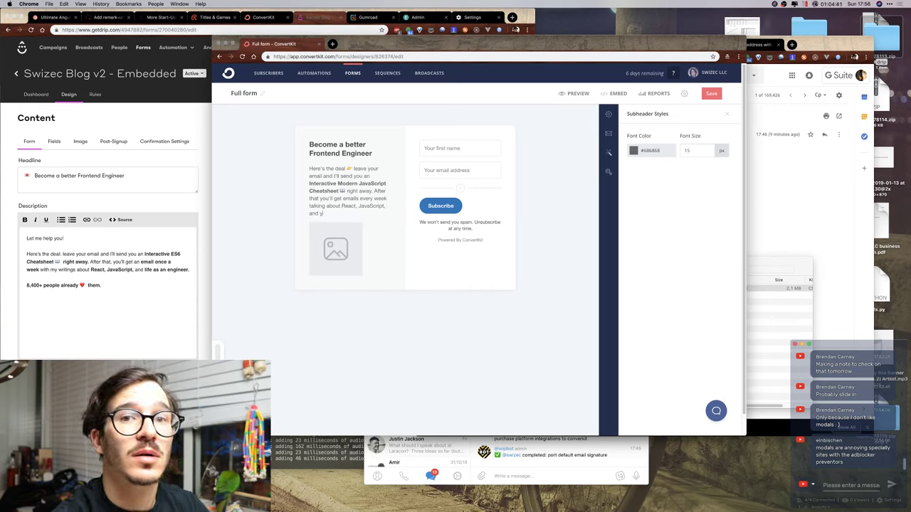
type(" your engineering career.")
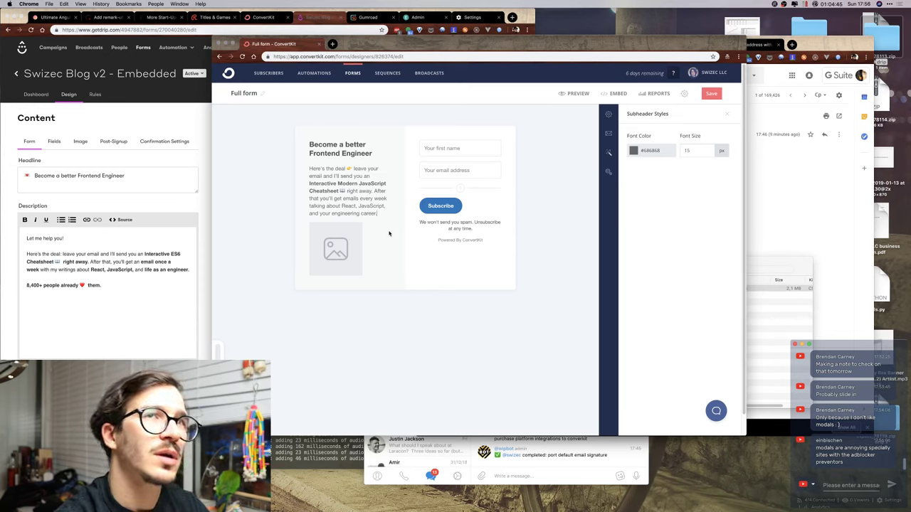
Bold 'React, JavaScript' and 'your career' in the description.
left_click_drag(342, 205, 384, 202)
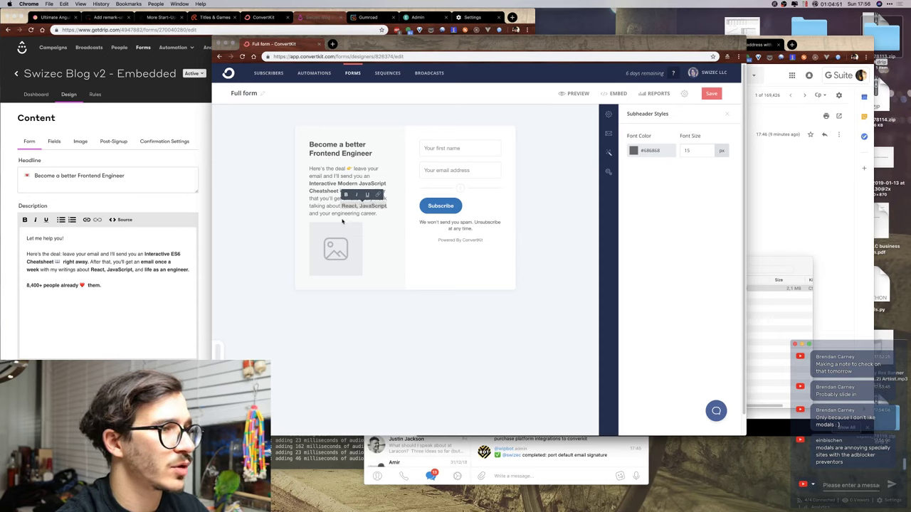
left_click(347, 195)
left_click_drag(324, 210, 348, 213)
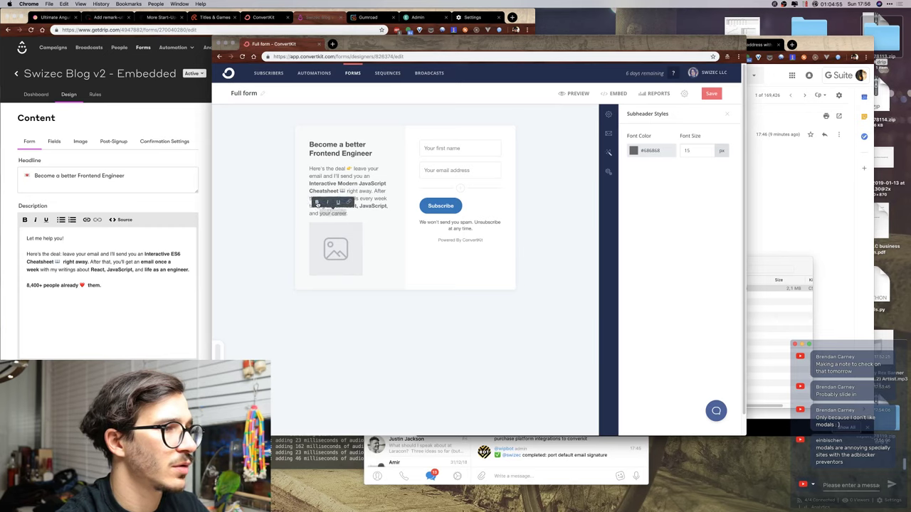
left_click(318, 203)
left_click(381, 214)
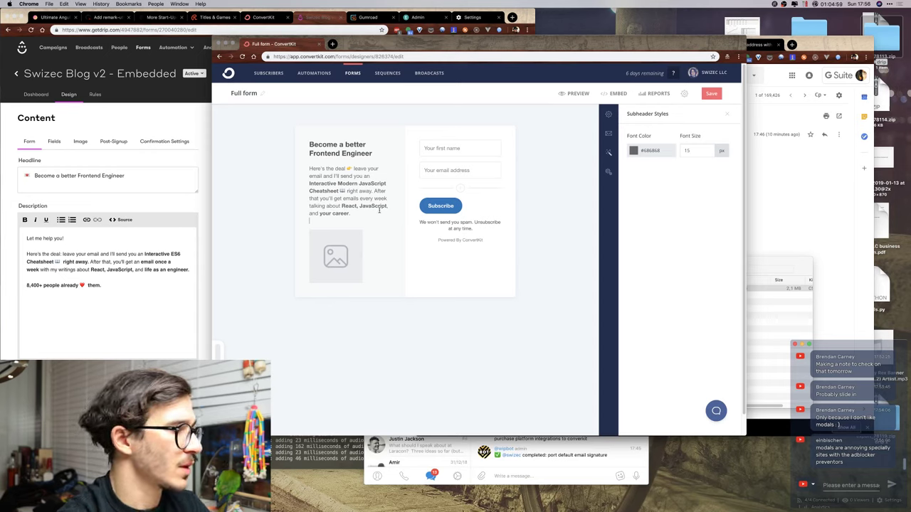
Add a bold line 'Over 10,000 engineers already love them.' beneath the description.
type("Over")
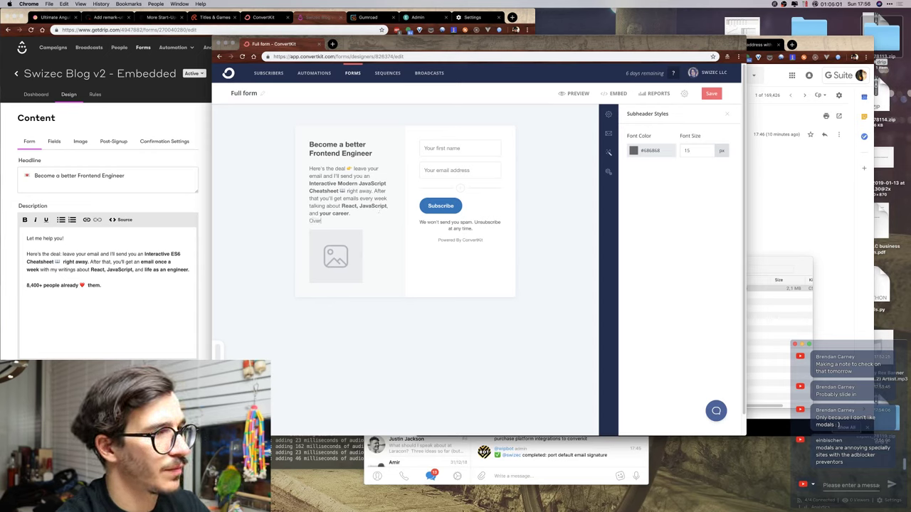
type(" 10")
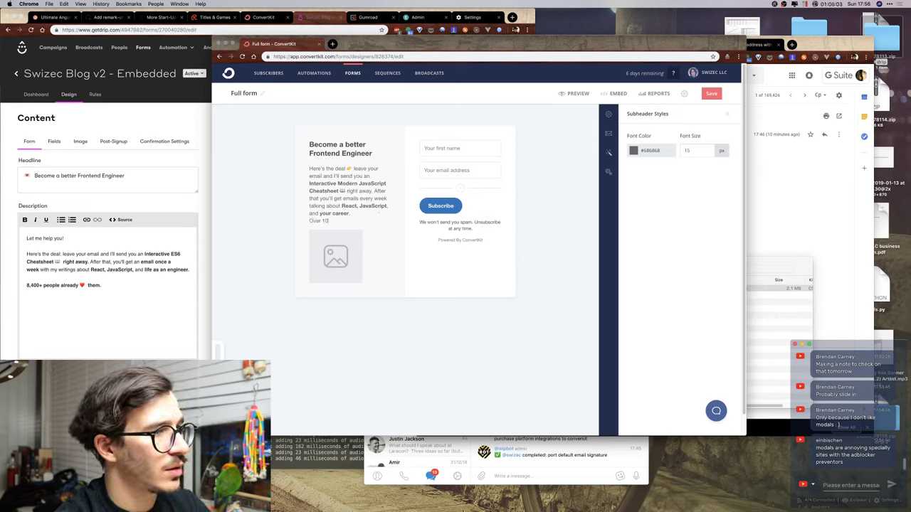
type(",000 engineers")
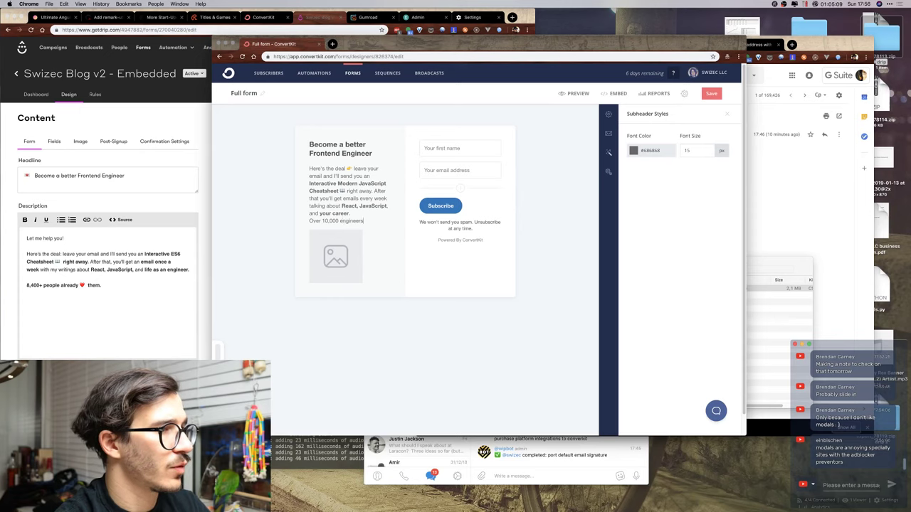
type("already")
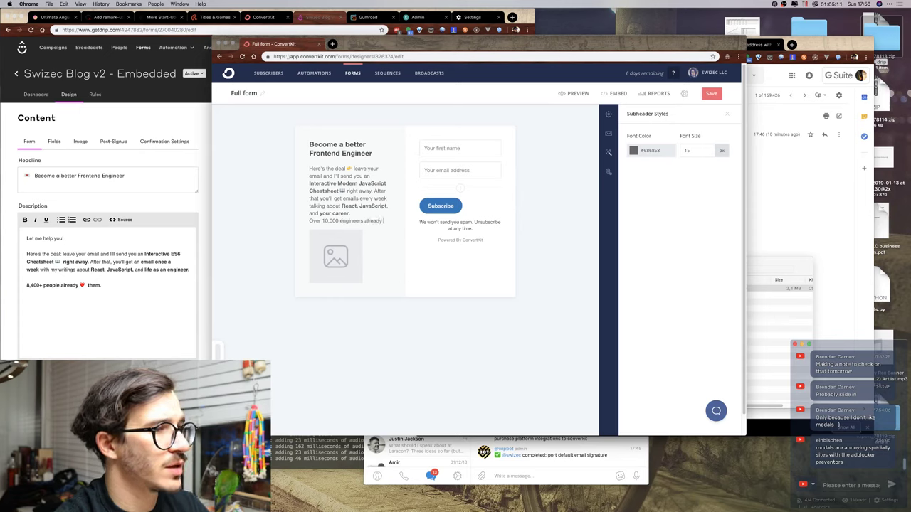
type(" love them.")
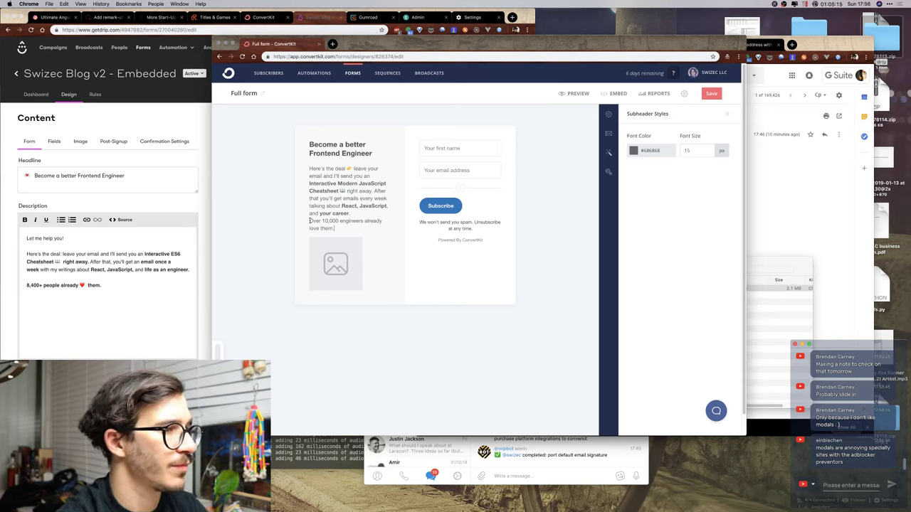
left_click_drag(304, 224, 343, 226)
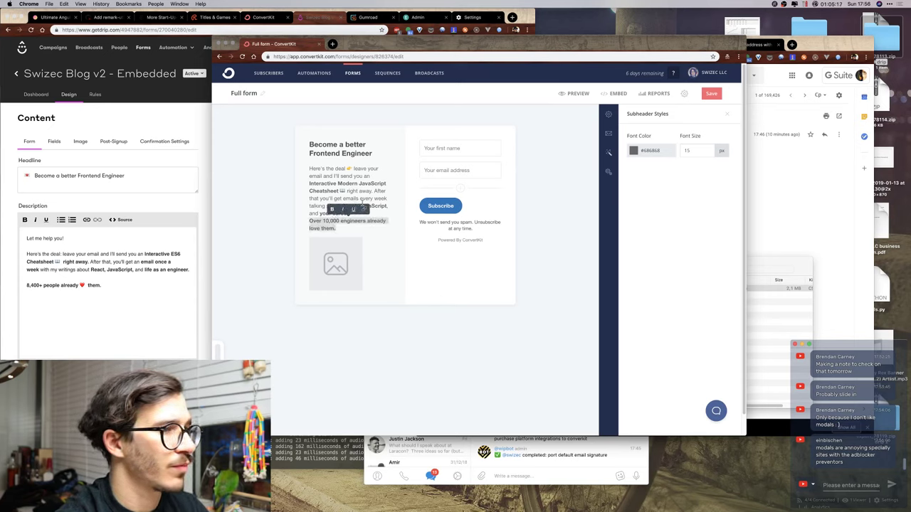
left_click(371, 214)
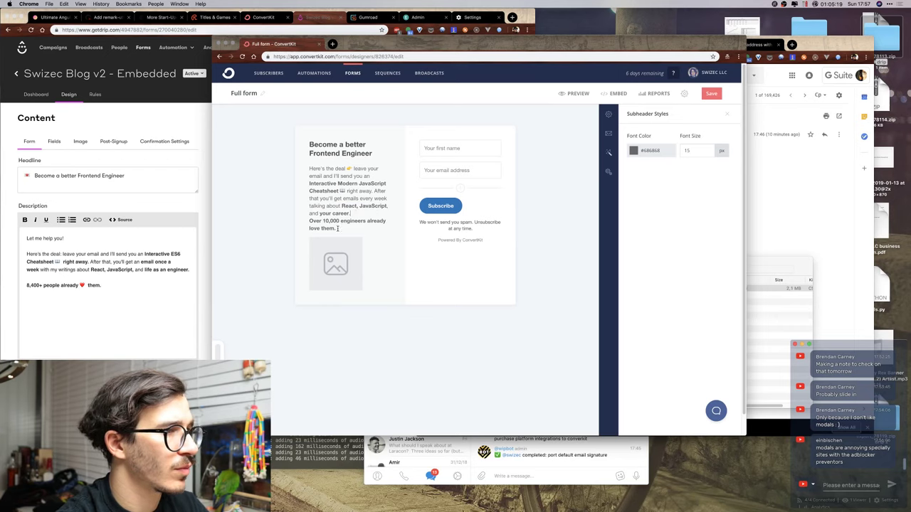
left_click(336, 263)
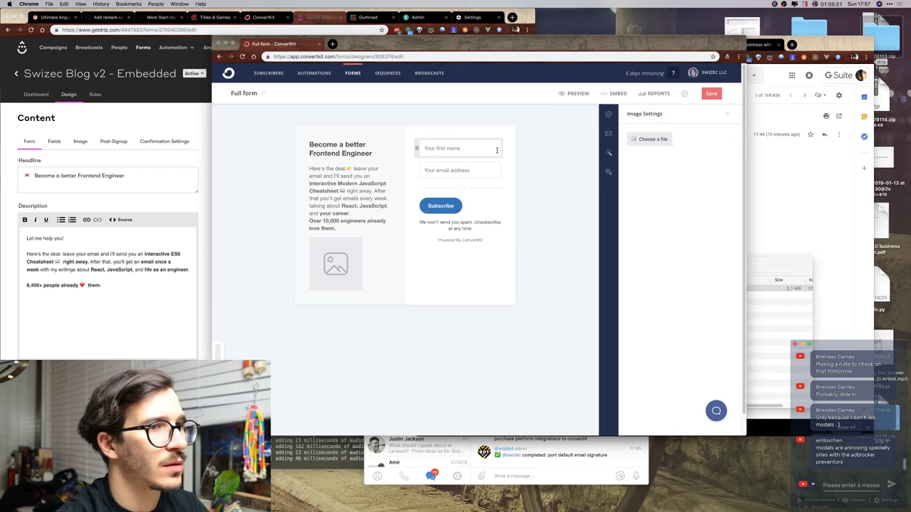
Upload me-circle.png from Dropbox's avatars-n-such folder as the form image, then add a field below email.
left_click(647, 140)
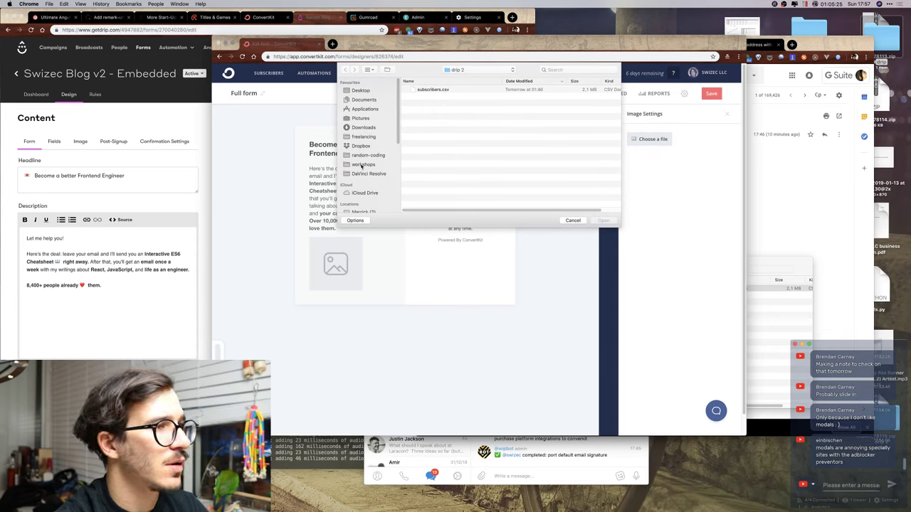
left_click(367, 118)
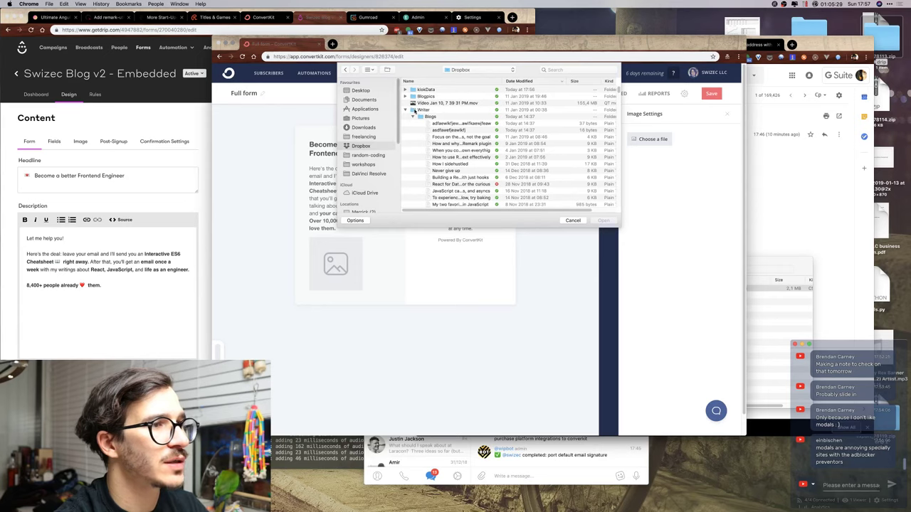
left_click(406, 111)
scroll(438, 144, "down", 5)
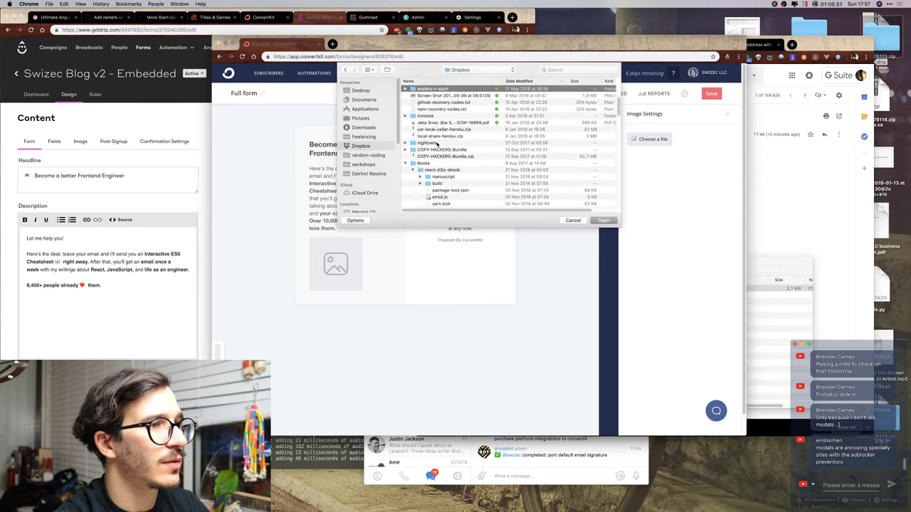
left_click(404, 89)
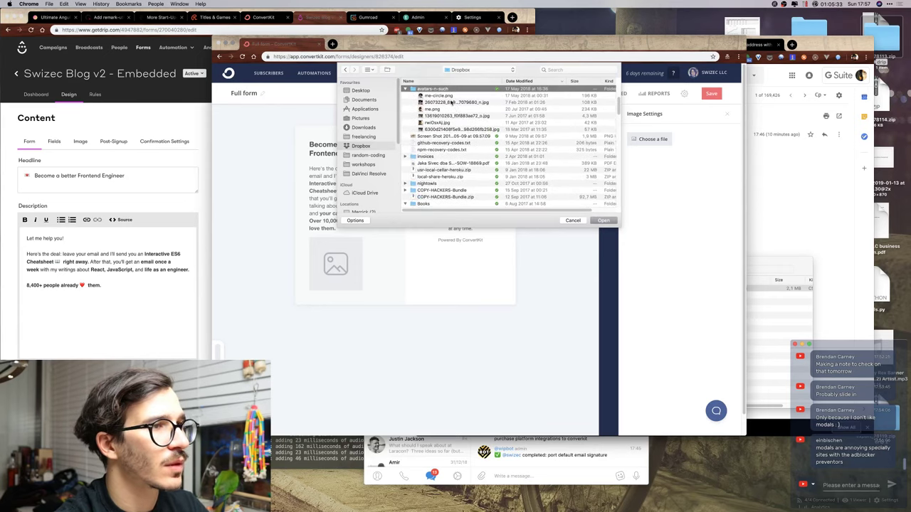
left_click(451, 95)
key("space")
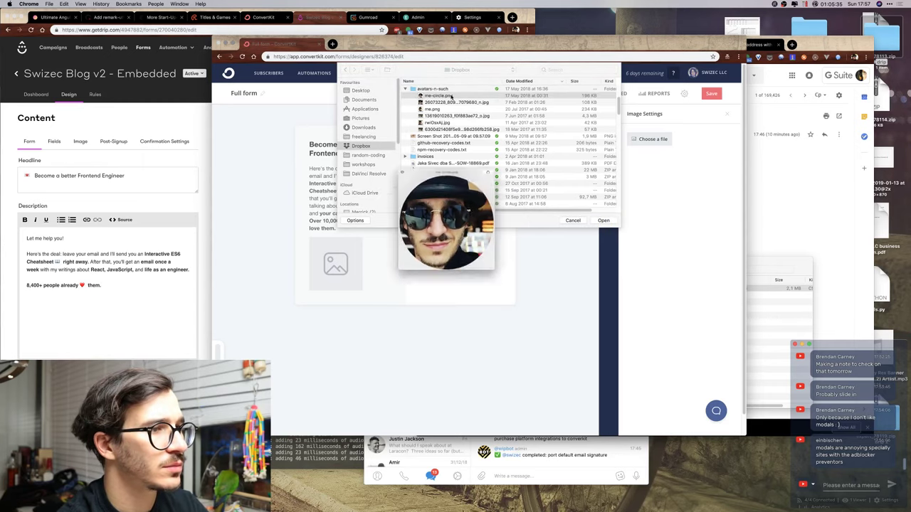
double_click(451, 95)
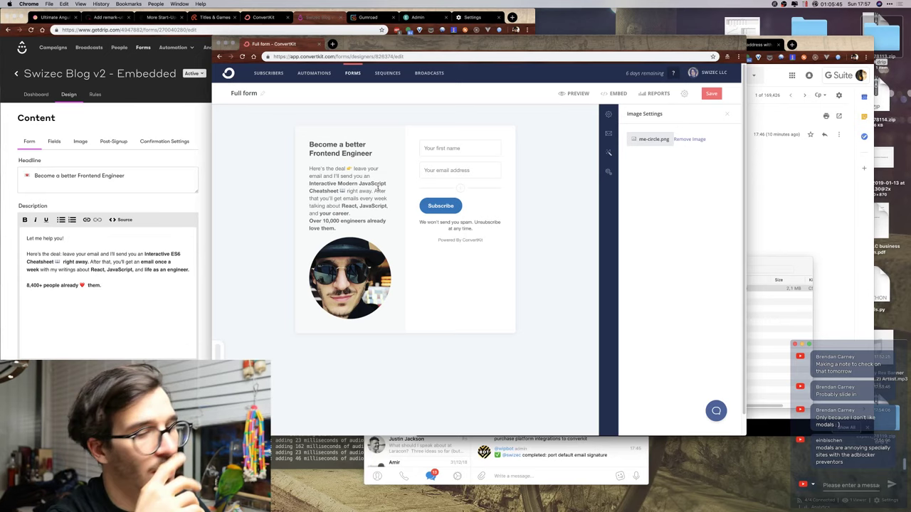
left_click(462, 187)
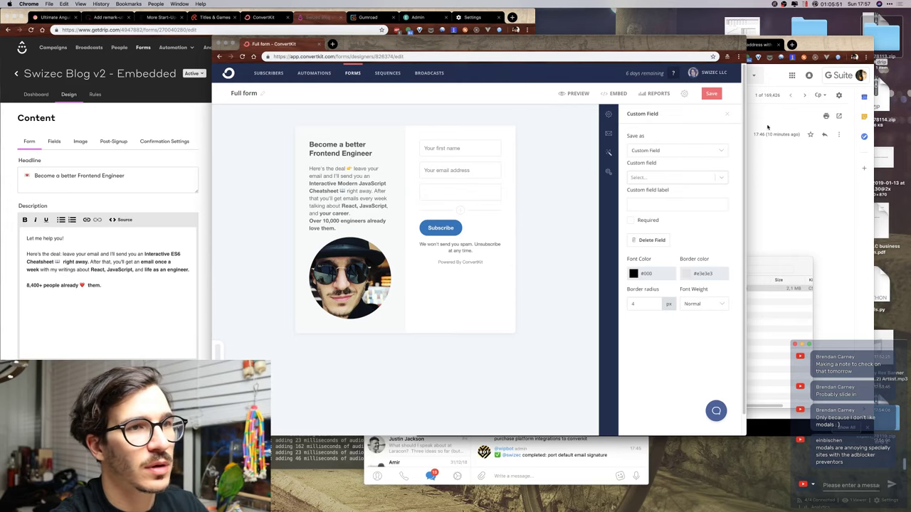
Delete the empty third custom field, glance over the old Drip form, then return to ConvertKit.
left_click(727, 115)
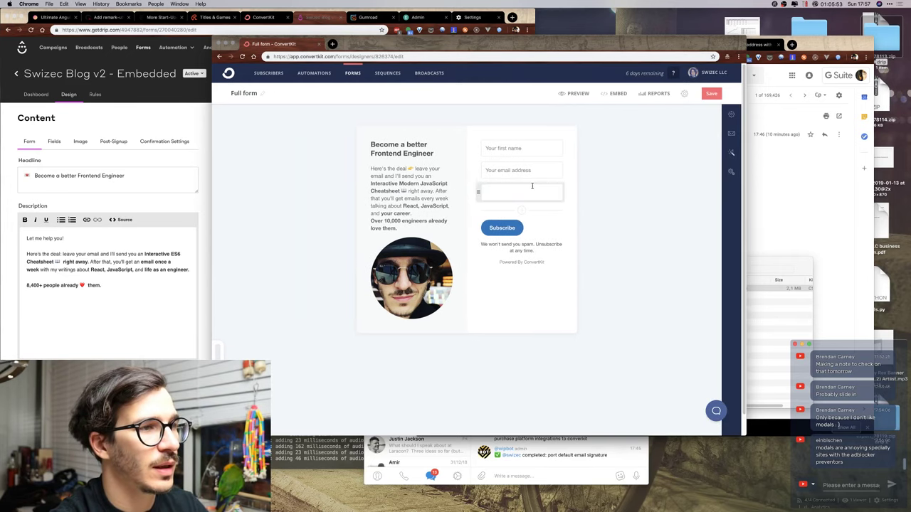
left_click(482, 191)
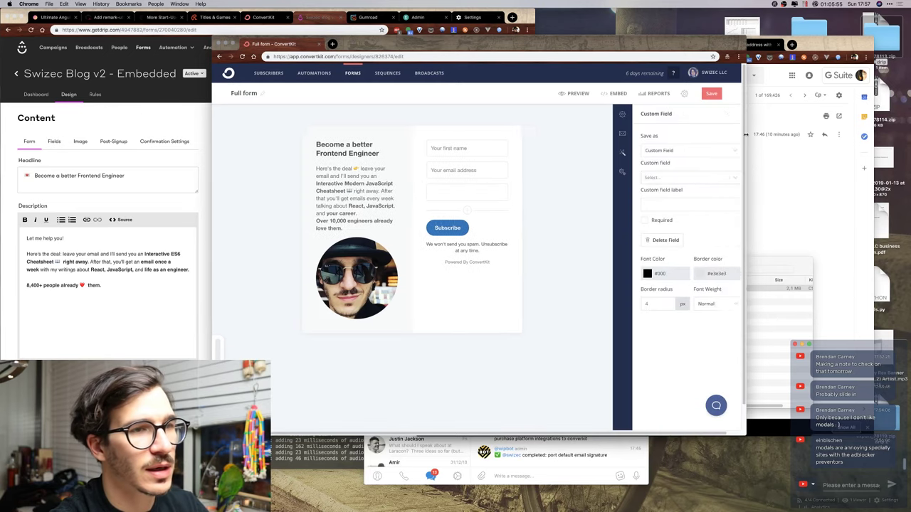
left_click(662, 244)
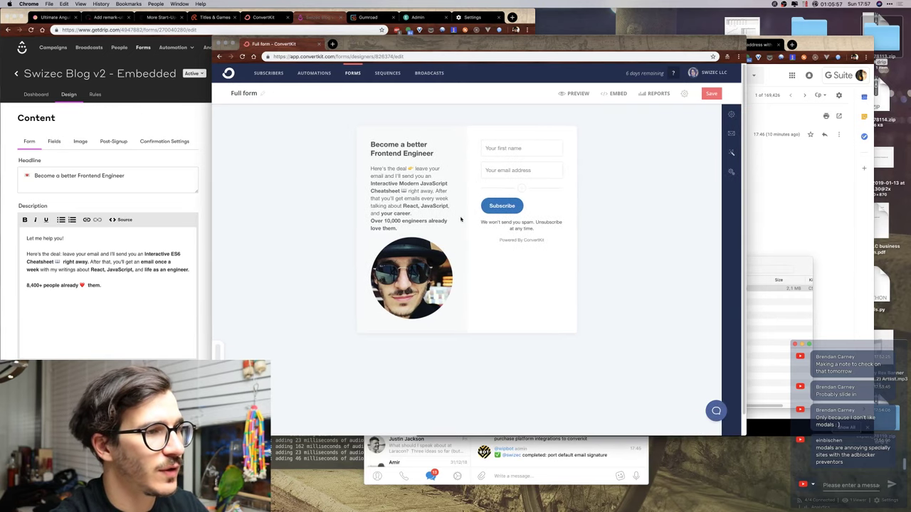
left_click(86, 336)
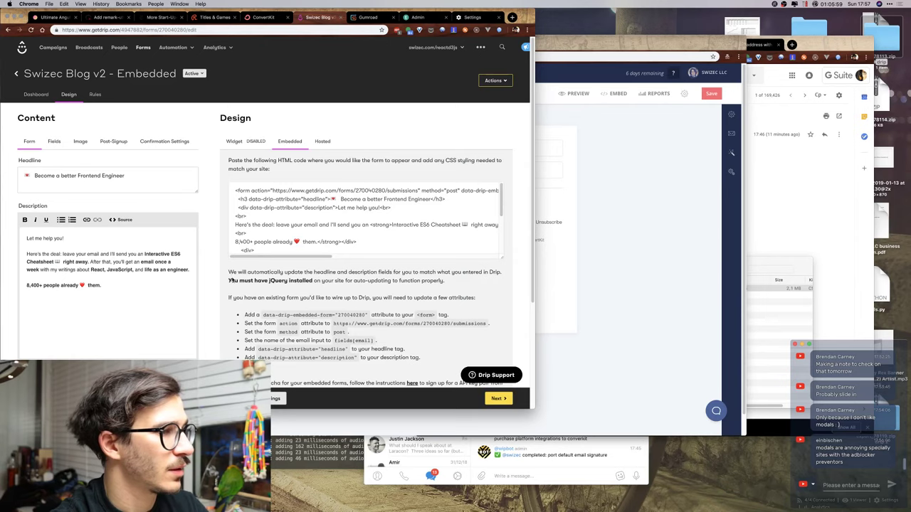
scroll(295, 210, "down", 5)
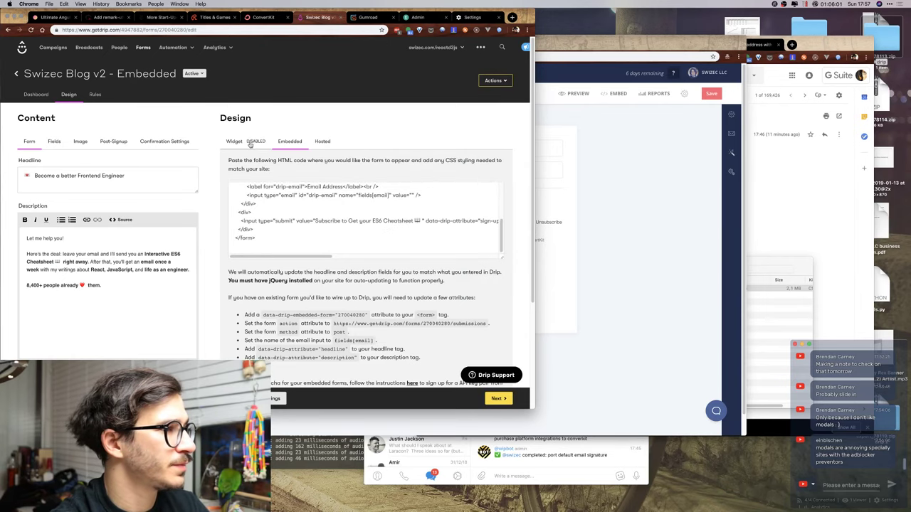
scroll(150, 284, "down", 4)
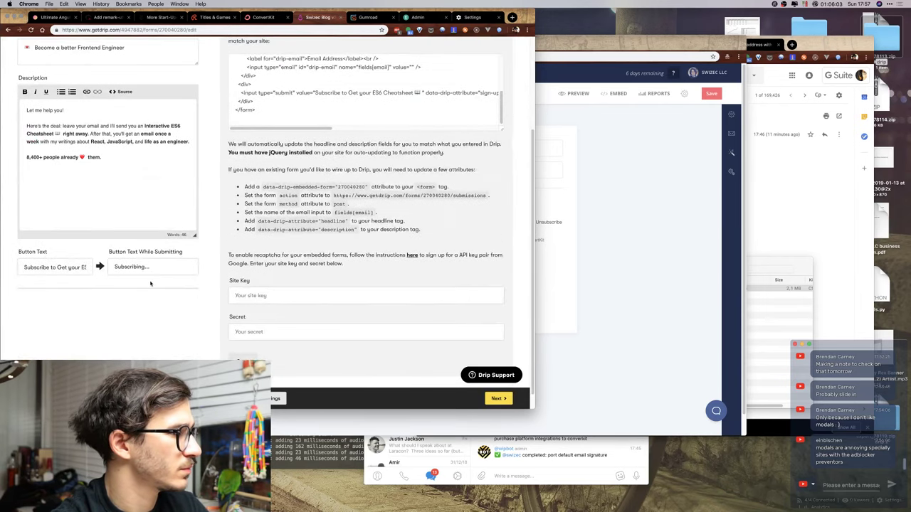
left_click(586, 250)
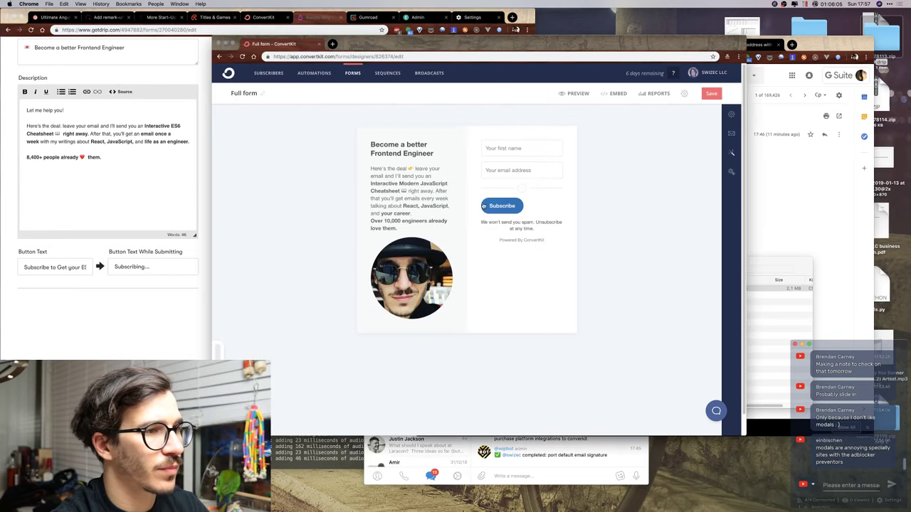
Change the Subscribe button label to 'I want to improve my career'.
left_click(508, 206)
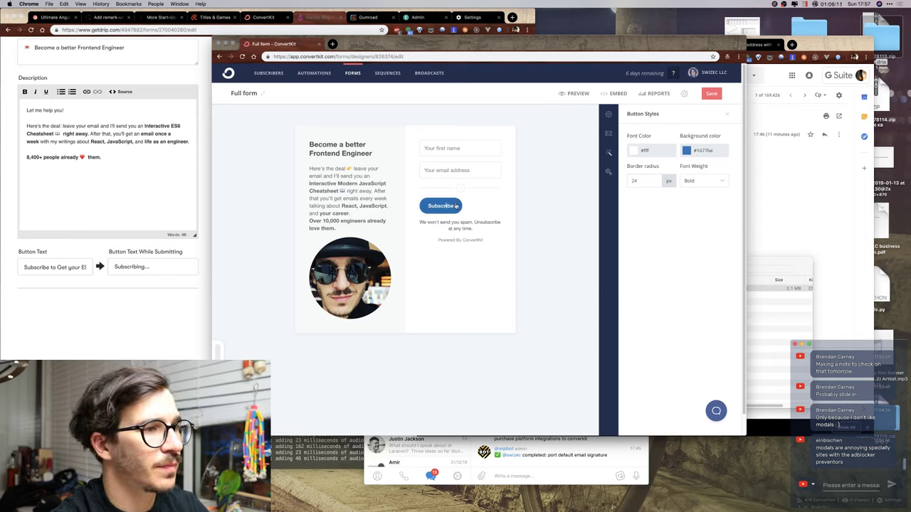
left_click_drag(457, 206, 404, 206)
type("I want")
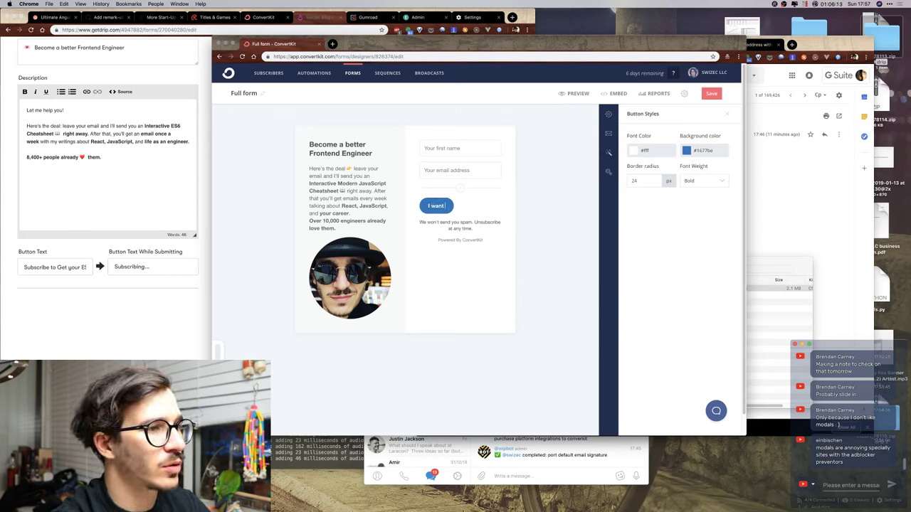
type(" to improve my c")
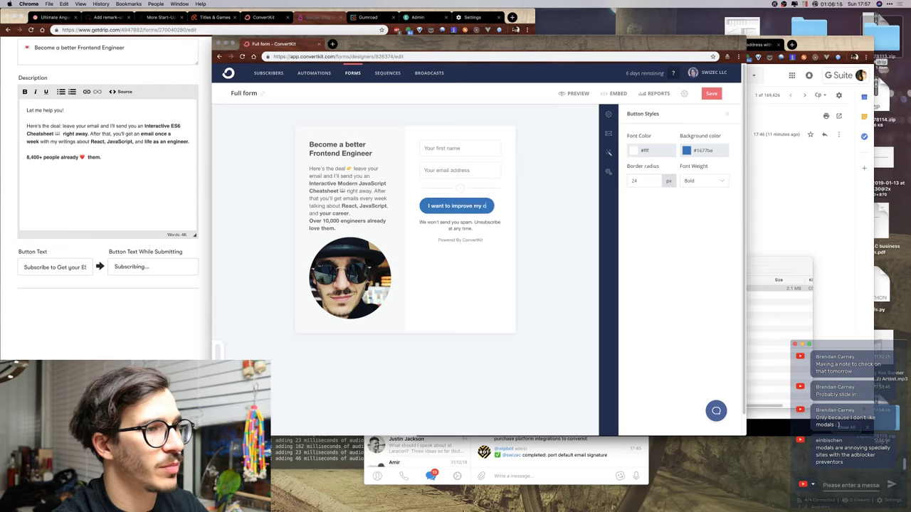
type("areer")
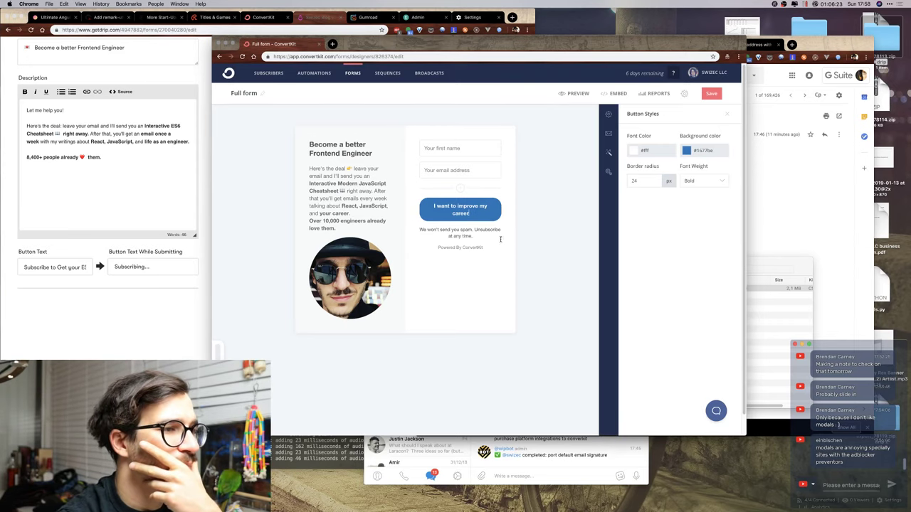
Replace the guarantee line's opening words with 'No.' and end it with a ✌ emoji.
left_click(421, 229)
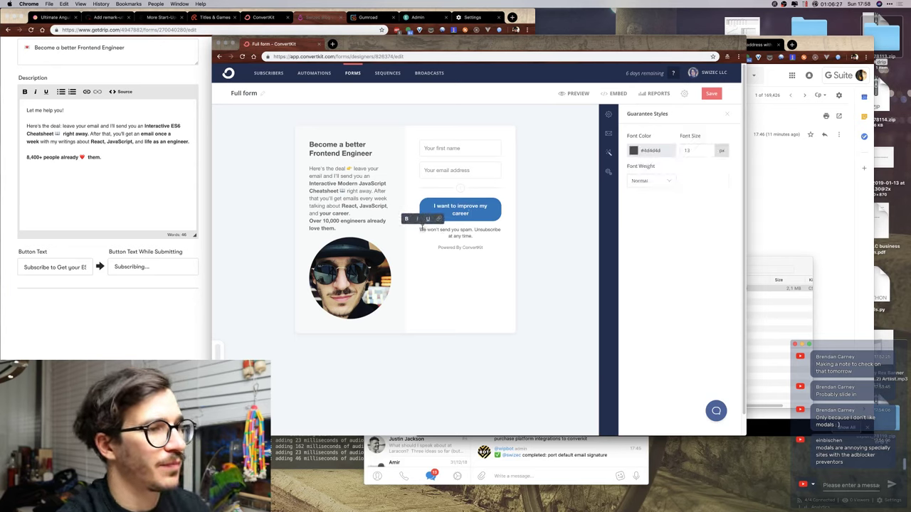
left_click_drag(419, 229, 459, 229)
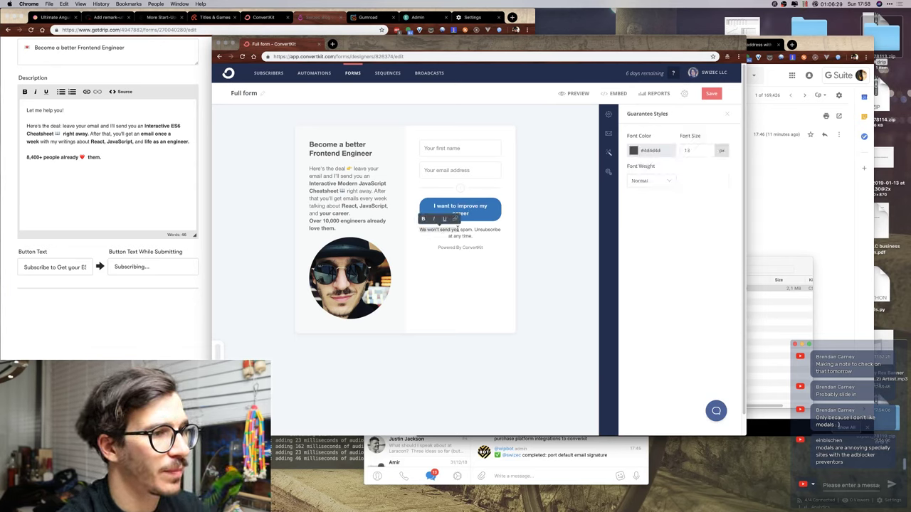
type("No")
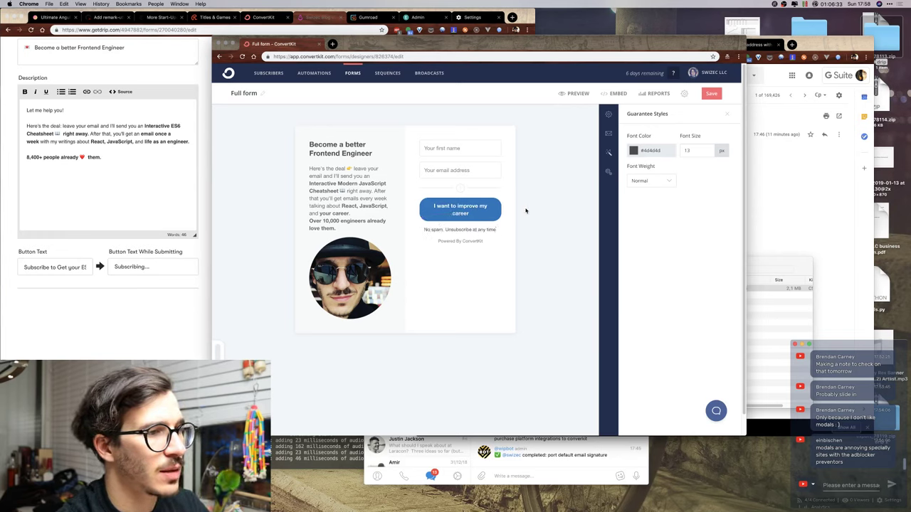
type(".")
key("ctrl+super+space")
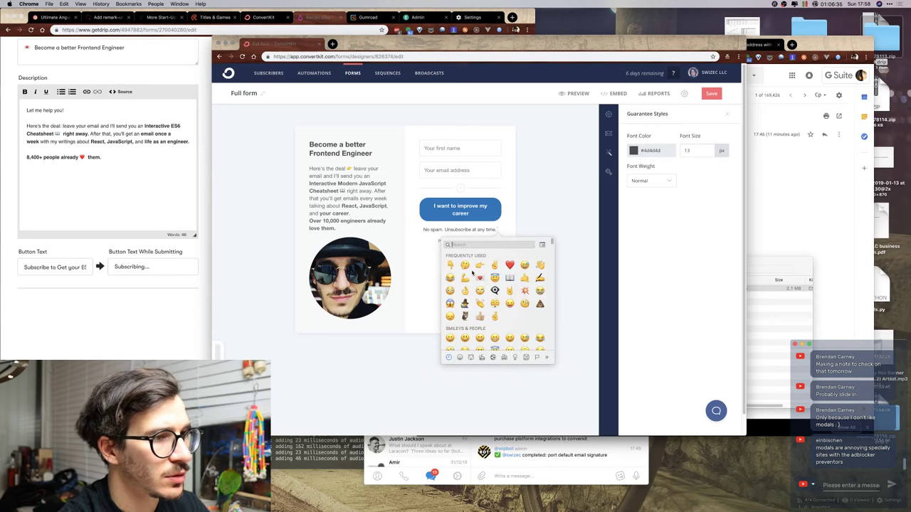
left_click(495, 264)
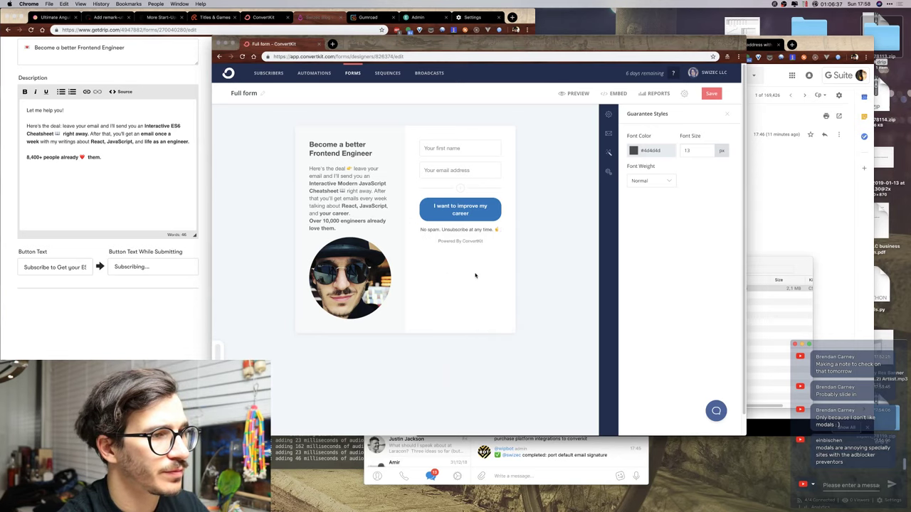
left_click(488, 243)
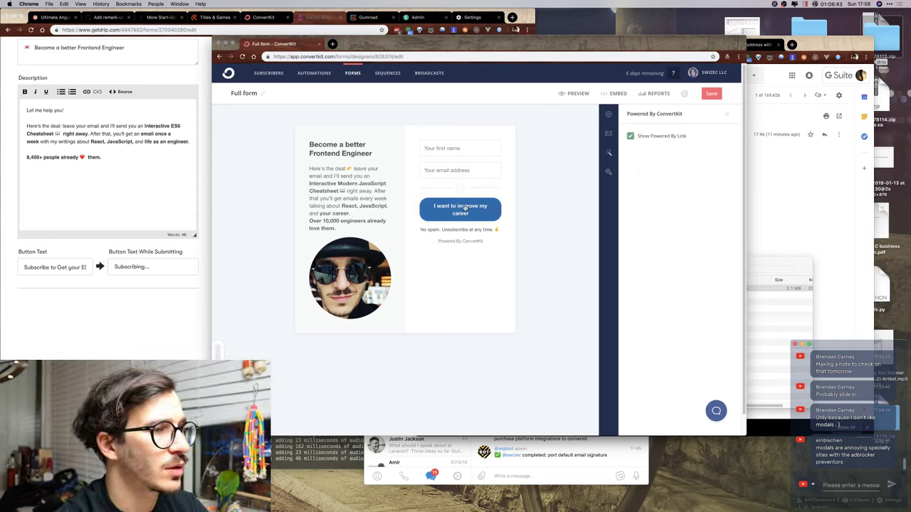
Insert a 💌 emoji into the submit button label.
left_click(467, 206)
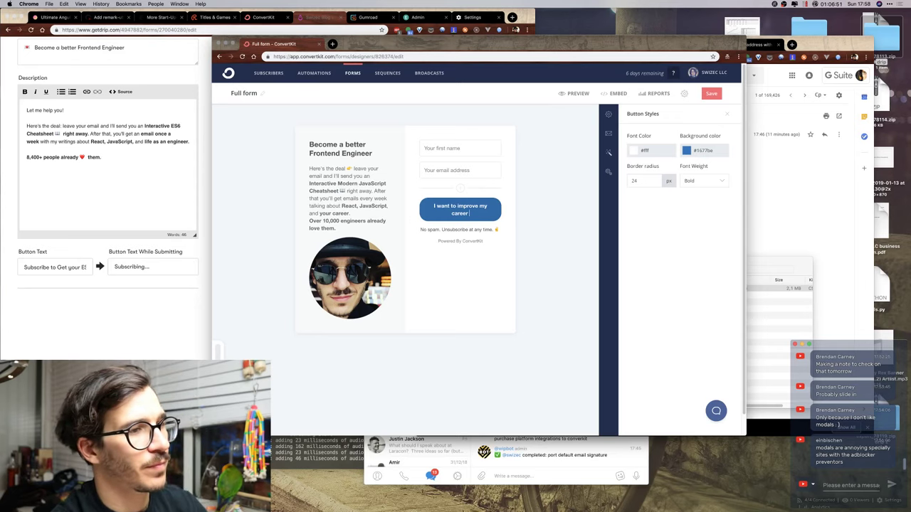
key("ctrl+super+space")
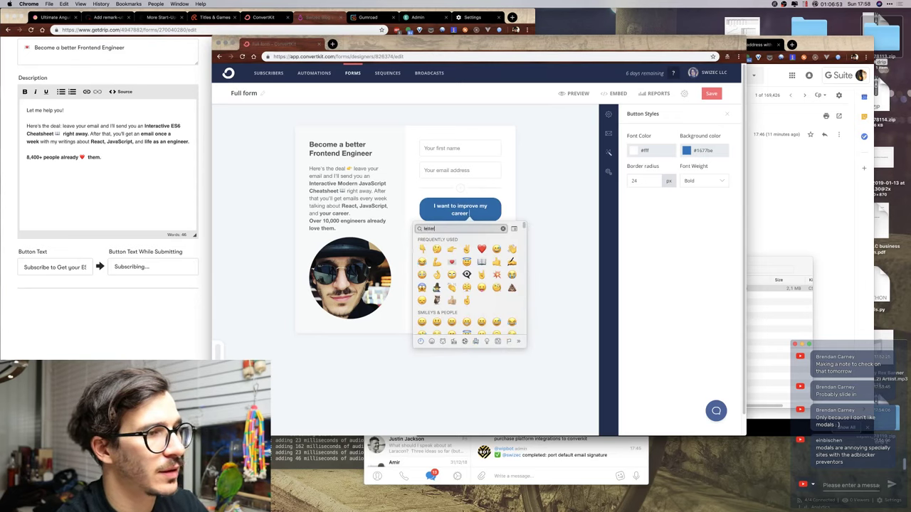
key("Return")
left_click(405, 177)
Add a 💌 emoji after 'Frontend Engineer' in the form heading.
left_click(379, 154)
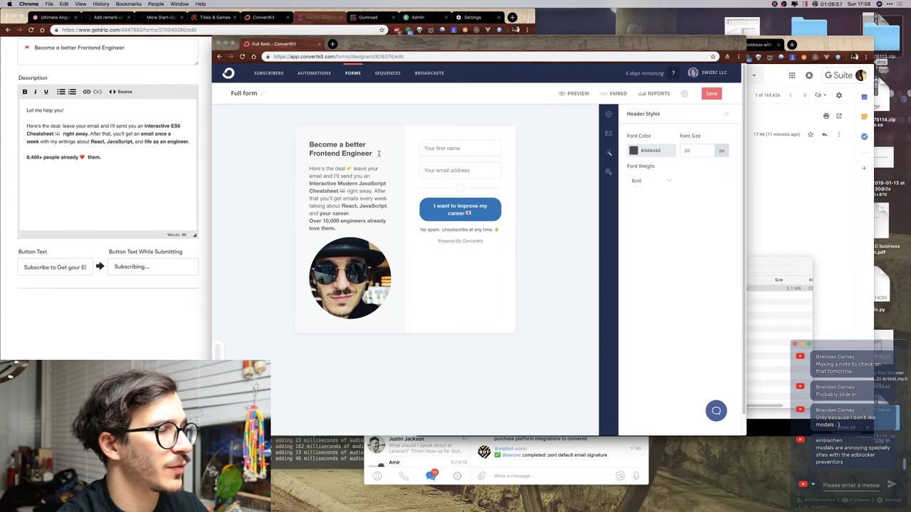
key("ctrl+super+space")
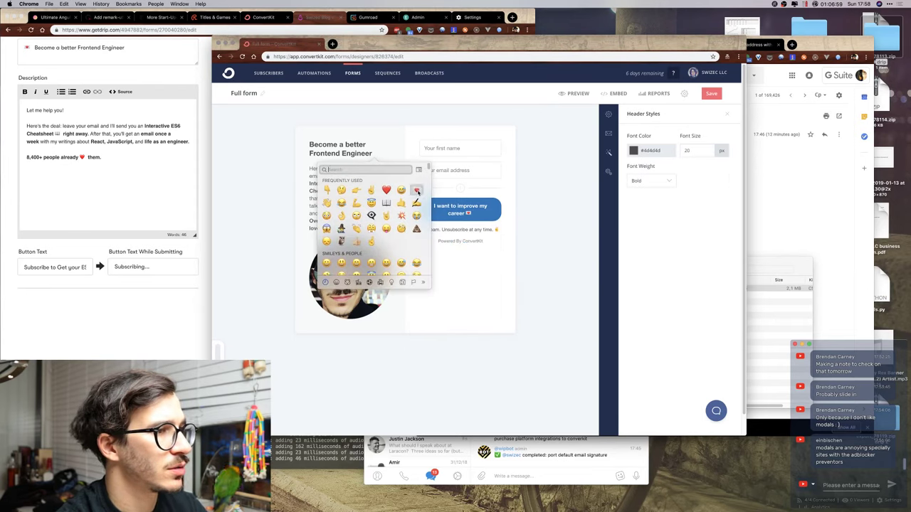
left_click(417, 190)
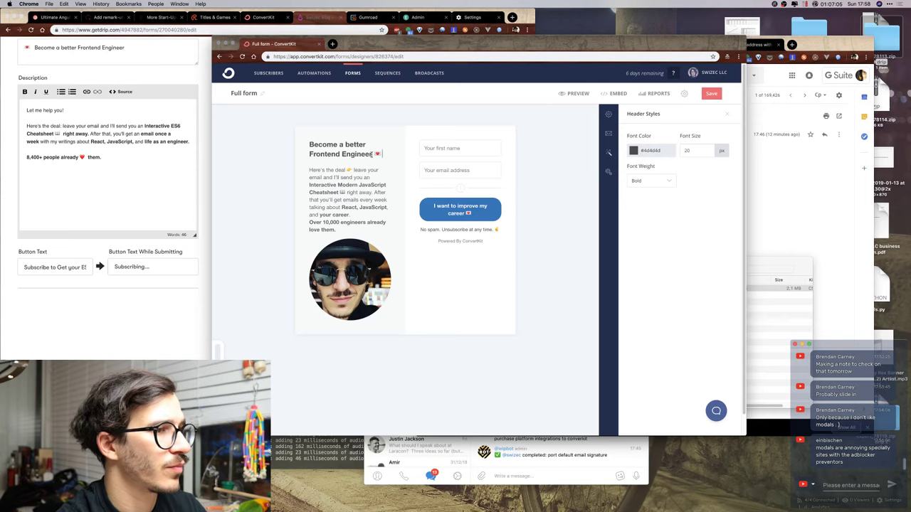
Try rewriting the button label as 'Send me stuff, to…', then undo it.
left_click(470, 215)
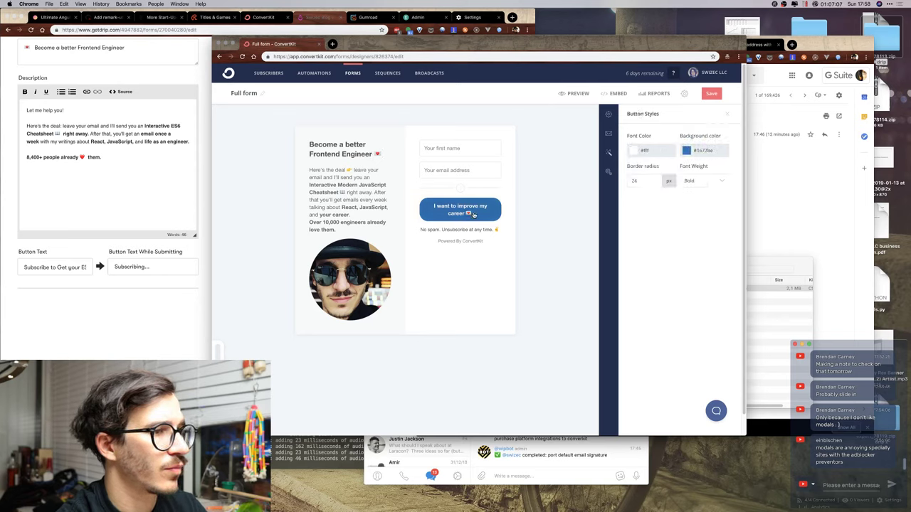
left_click(436, 208)
type("Send me stu")
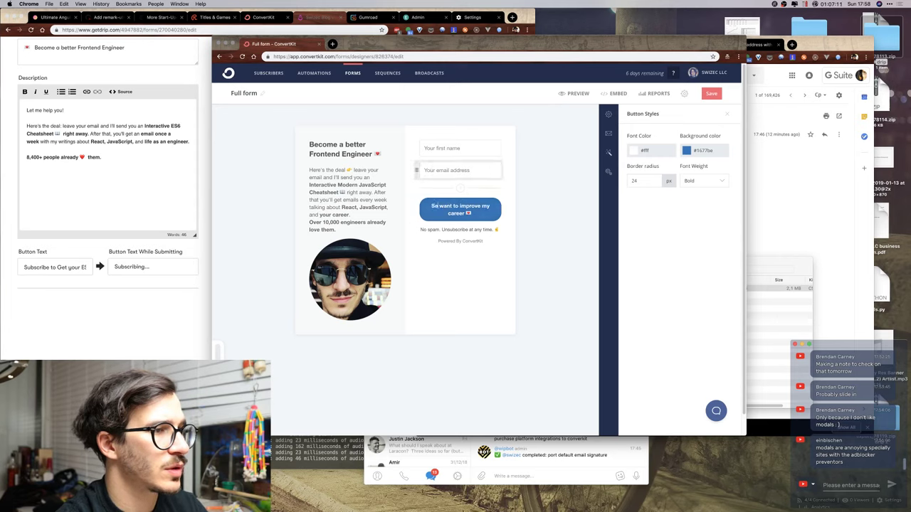
type("ff, to")
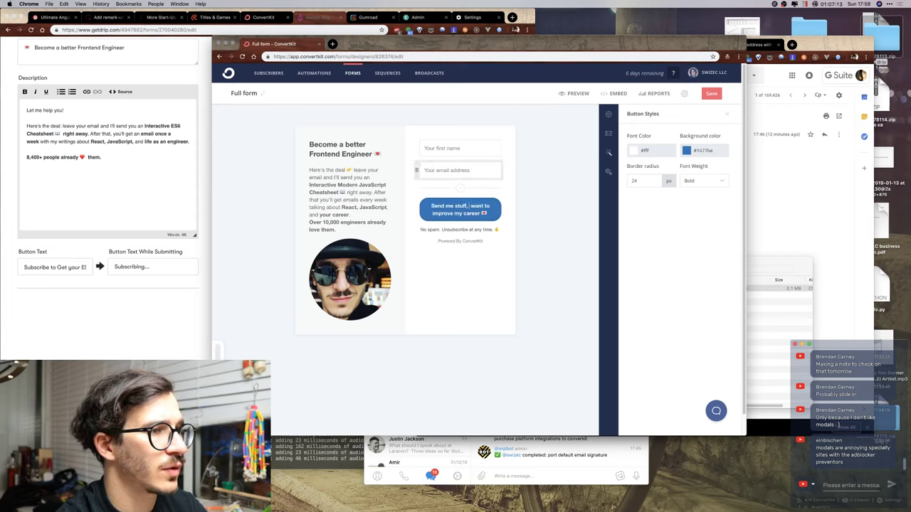
key("Delete")
key("Delete")
key("Delete")
key("Delete")
key("Delete")
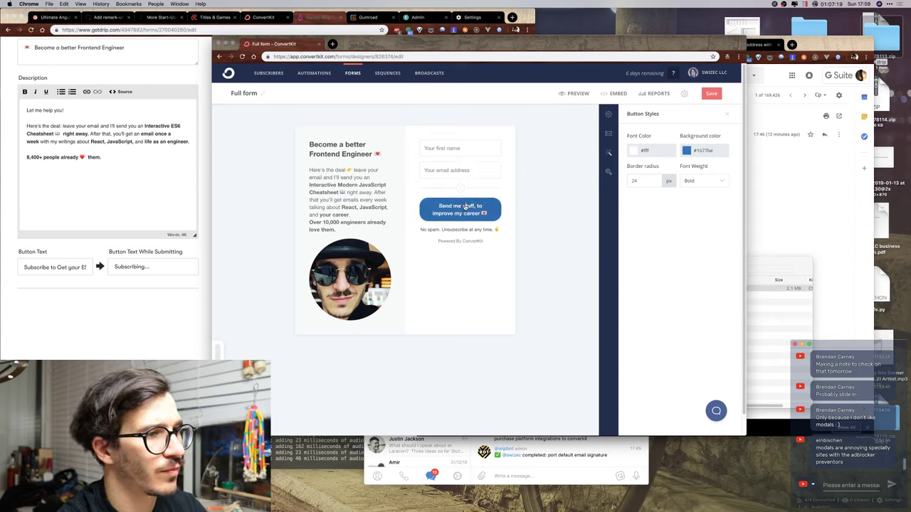
key("super+z")
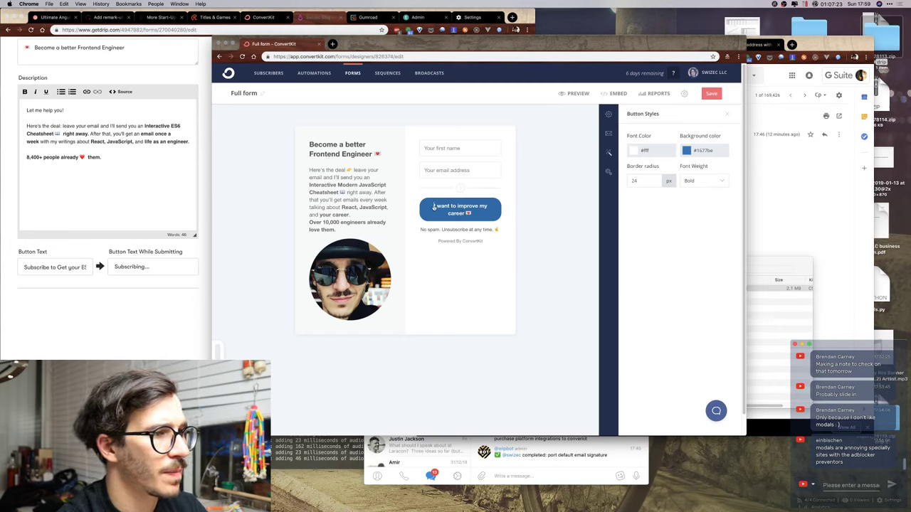
Rework the button label until it reads 'Improve my career' before the 💌 emoji.
type("Send")
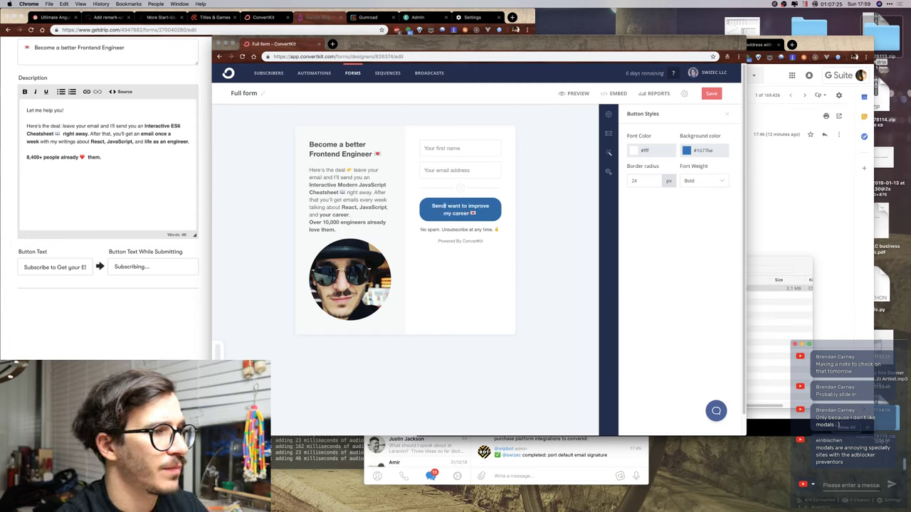
key("BackSpace")
key("BackSpace")
key("BackSpace")
key("BackSpace")
key("BackSpace")
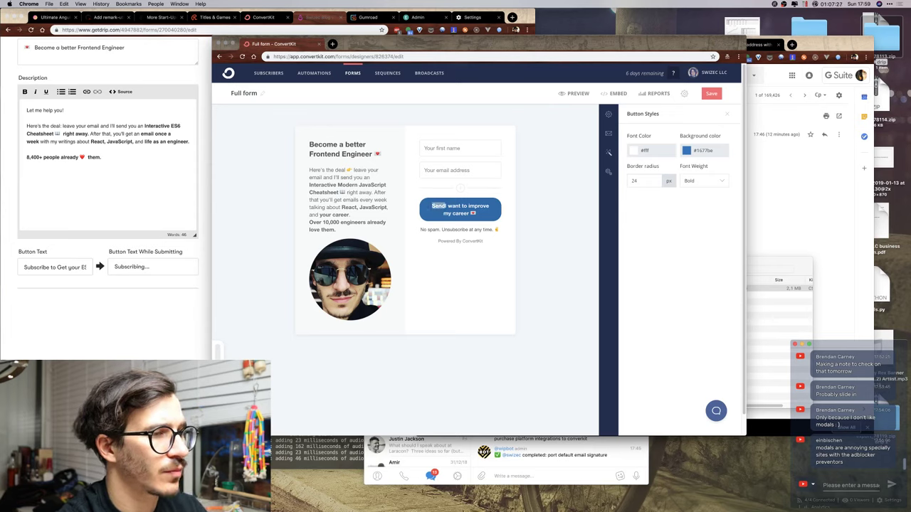
type("Help me")
key("BackSpace")
key("BackSpace")
key("BackSpace")
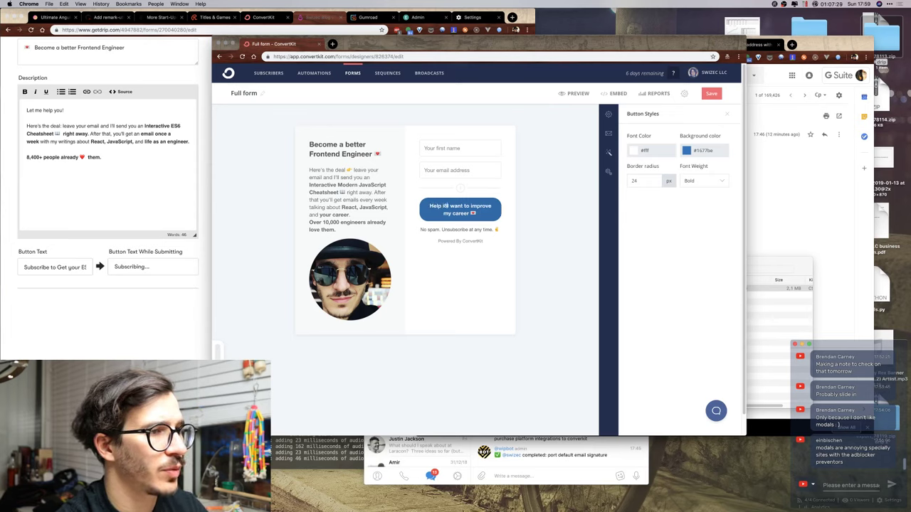
type("improve")
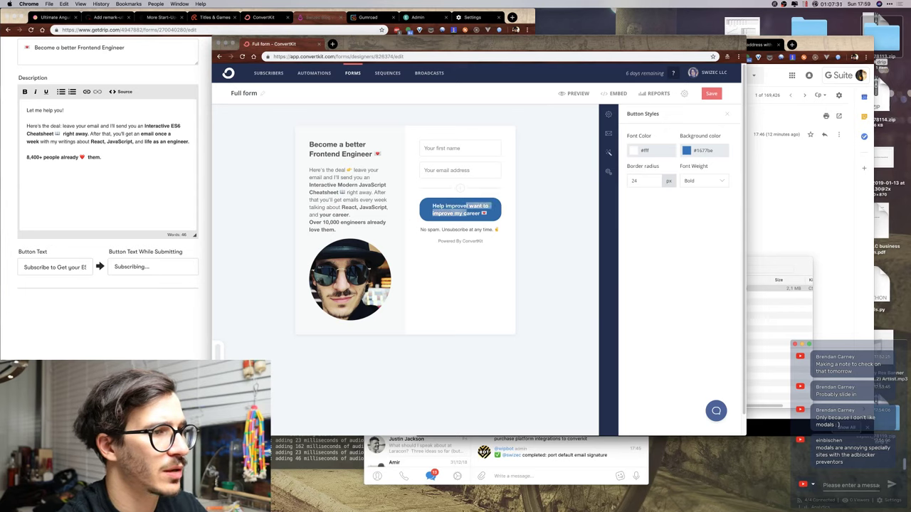
key("shift+Right")
key("shift+Right")
key("shift+Right")
key("shift+Right")
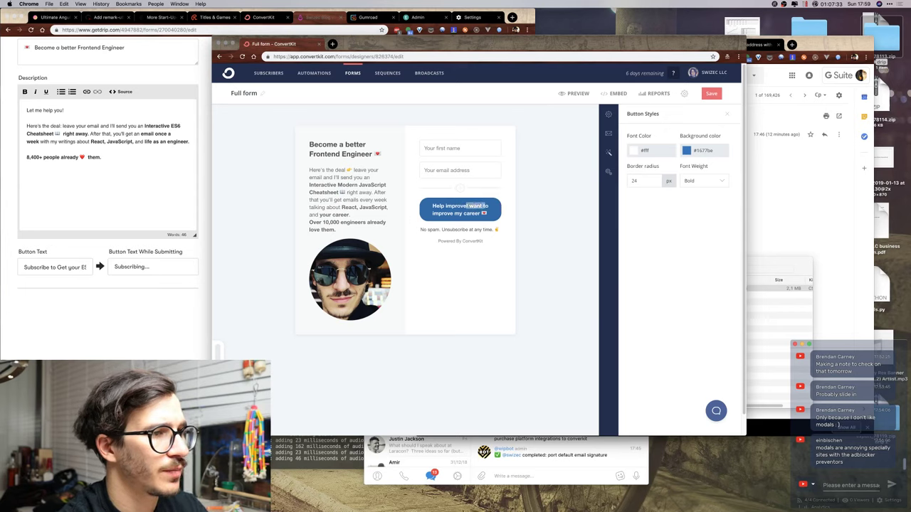
key("BackSpace")
key("BackSpace")
key("BackSpace")
key("BackSpace")
key("BackSpace")
key("BackSpace")
key("BackSpace")
key("BackSpace")
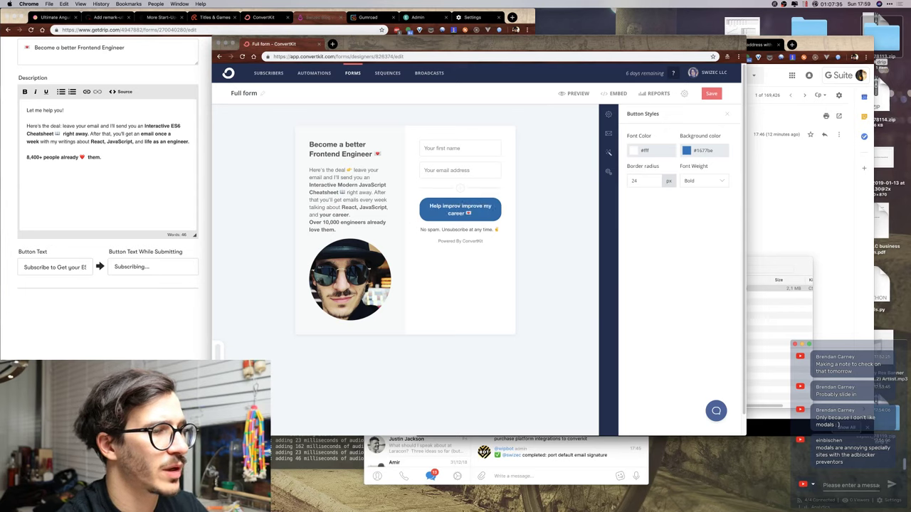
key("BackSpace")
key("BackSpace")
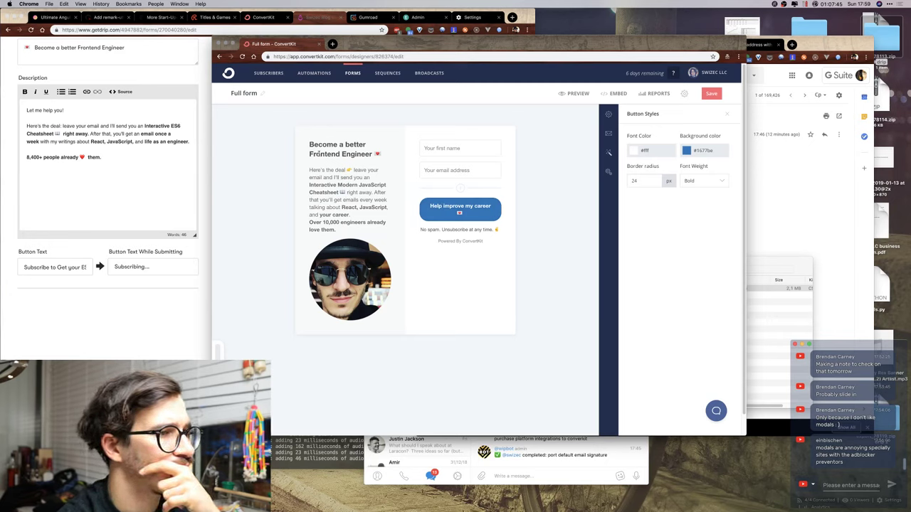
left_click_drag(445, 205, 429, 206)
type("I")
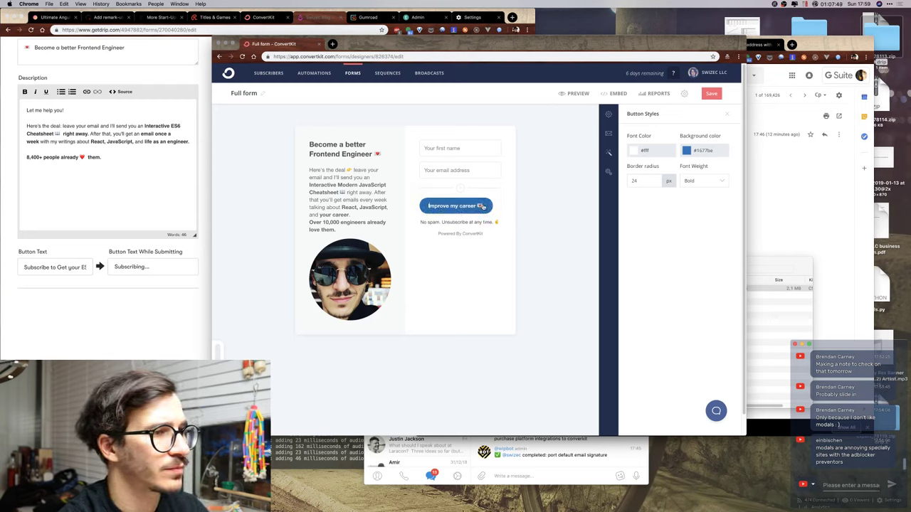
key("super+z")
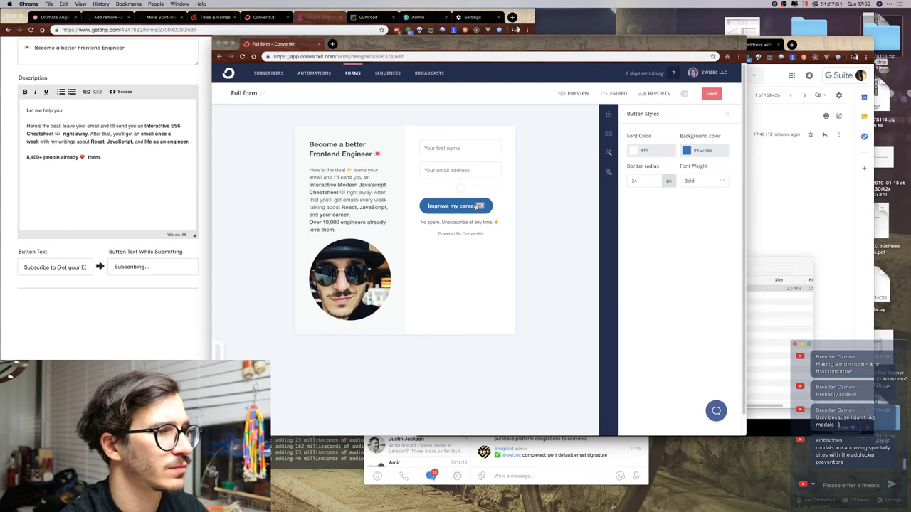
key("super+shift+z")
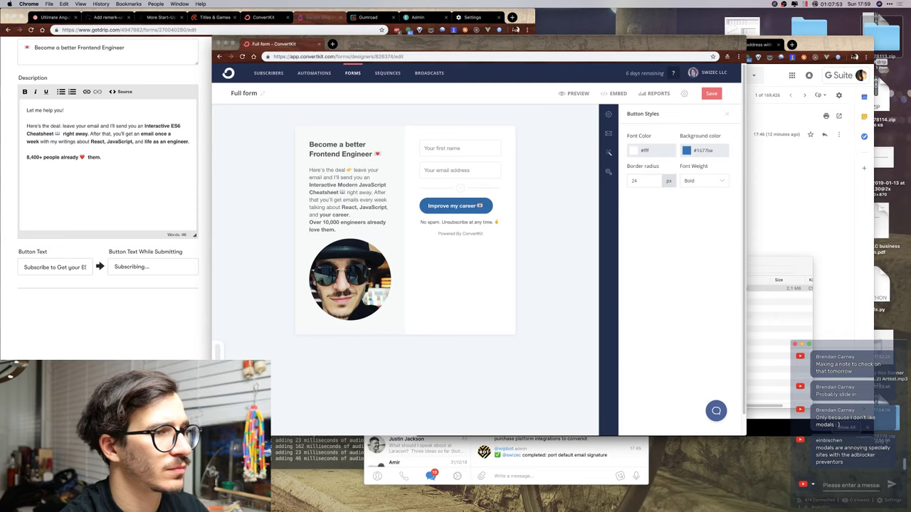
left_click(727, 114)
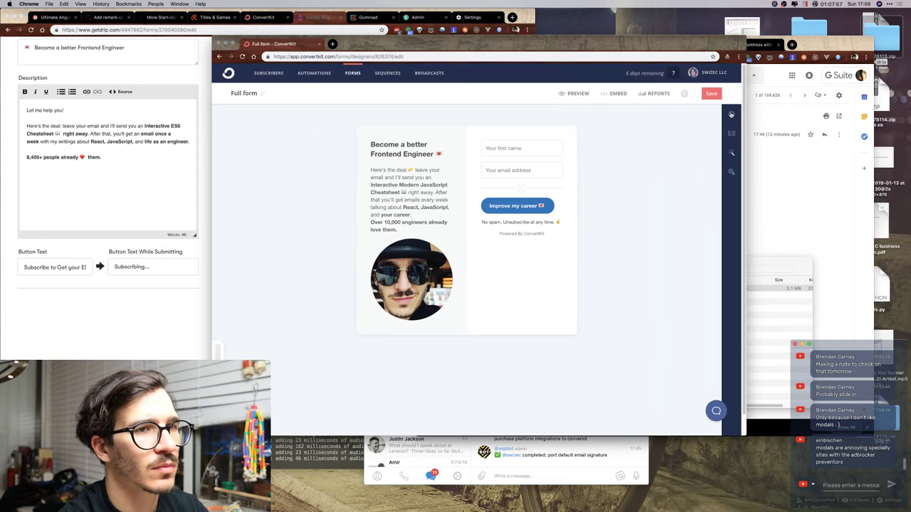
left_click(731, 114)
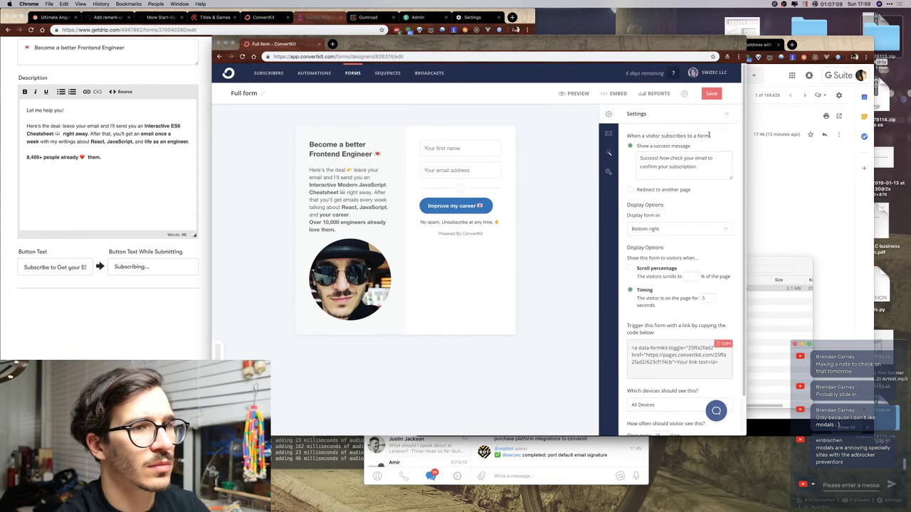
left_click(332, 153)
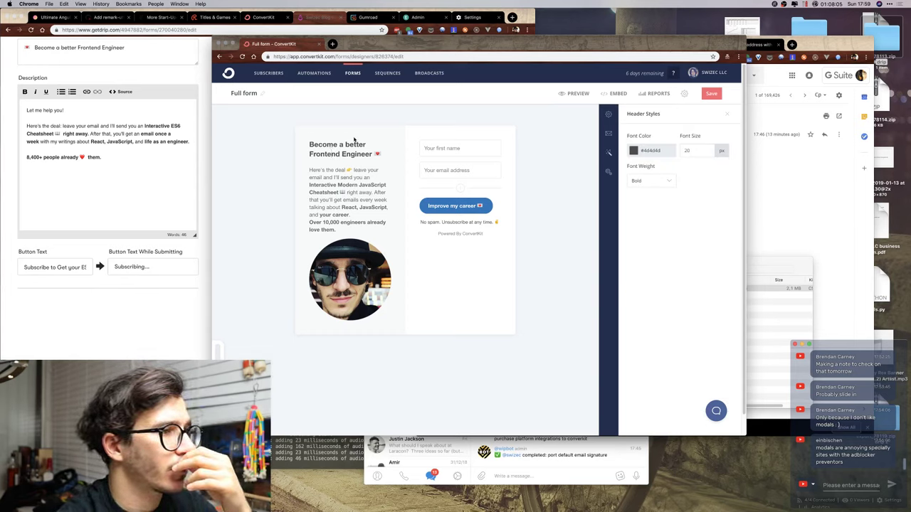
Add a 👇 emoji after 'Here's the deal' and capitalise 'Leave'.
left_click(354, 171)
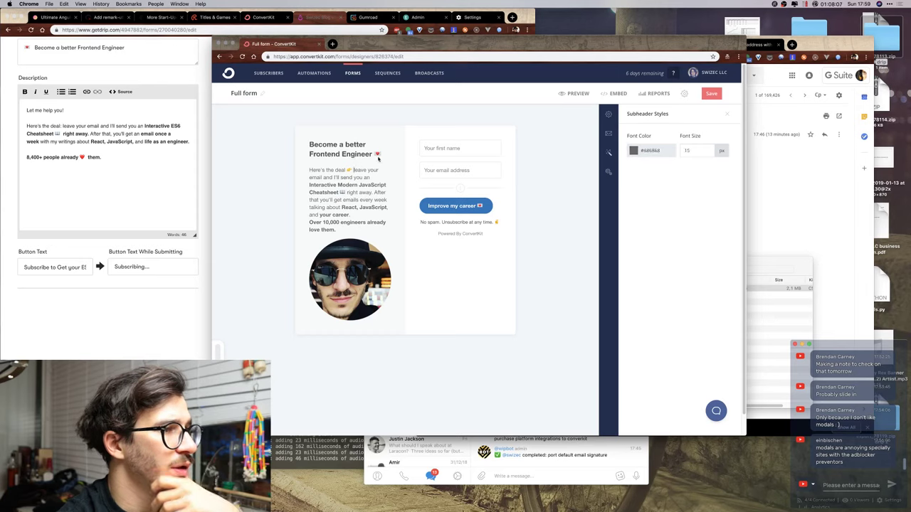
key("BackSpace")
key("Return")
key("Return")
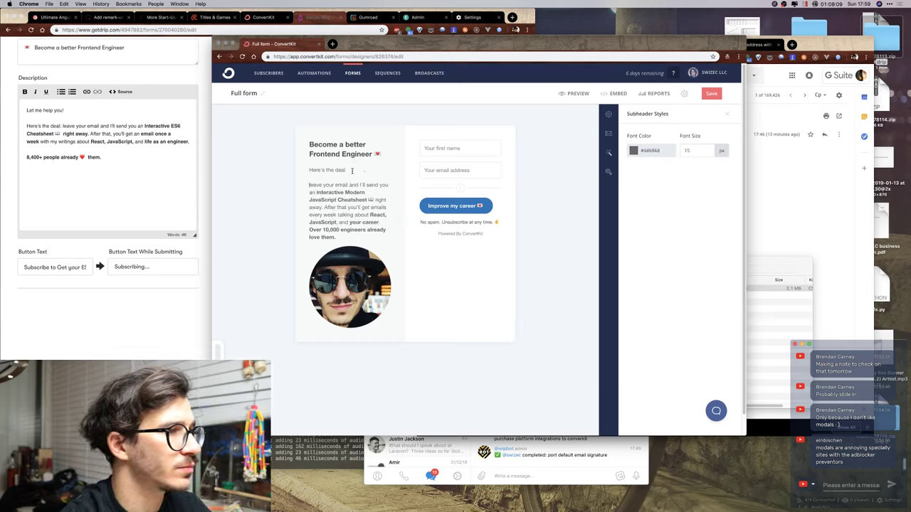
key("ctrl+super+space")
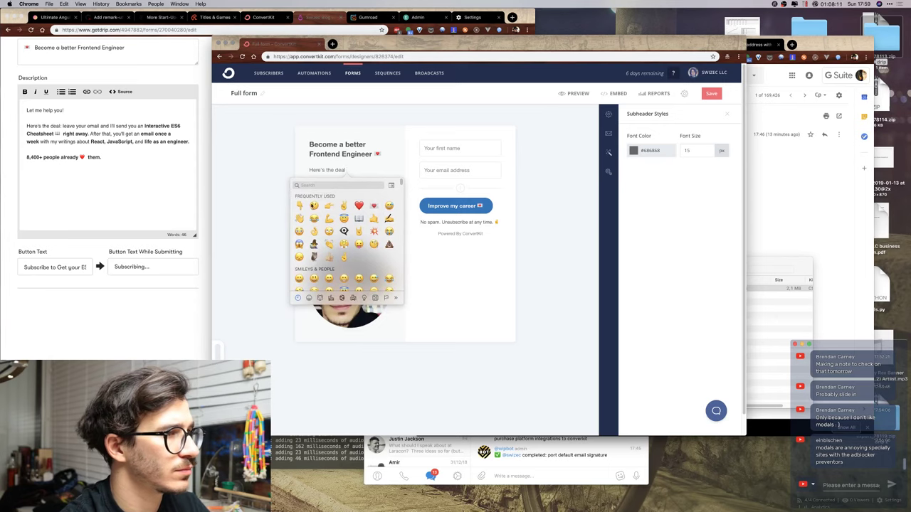
left_click(299, 205)
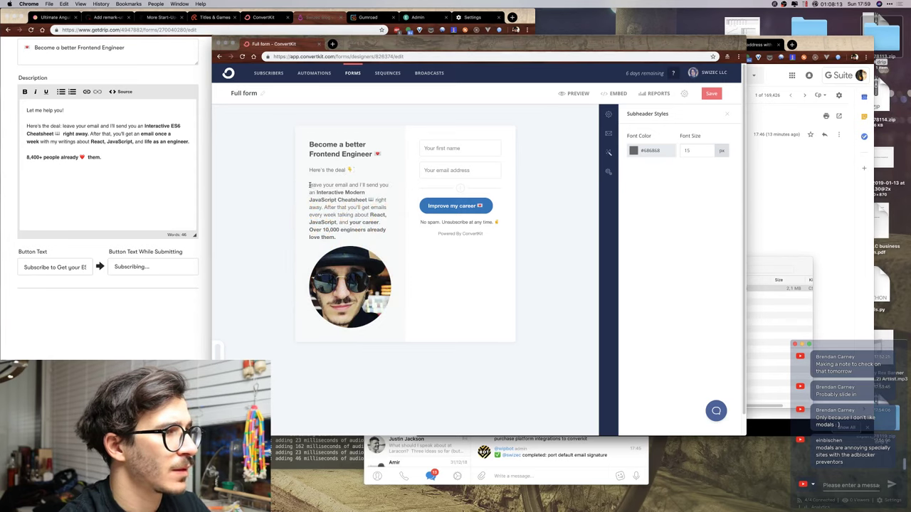
key("Delete")
type("L")
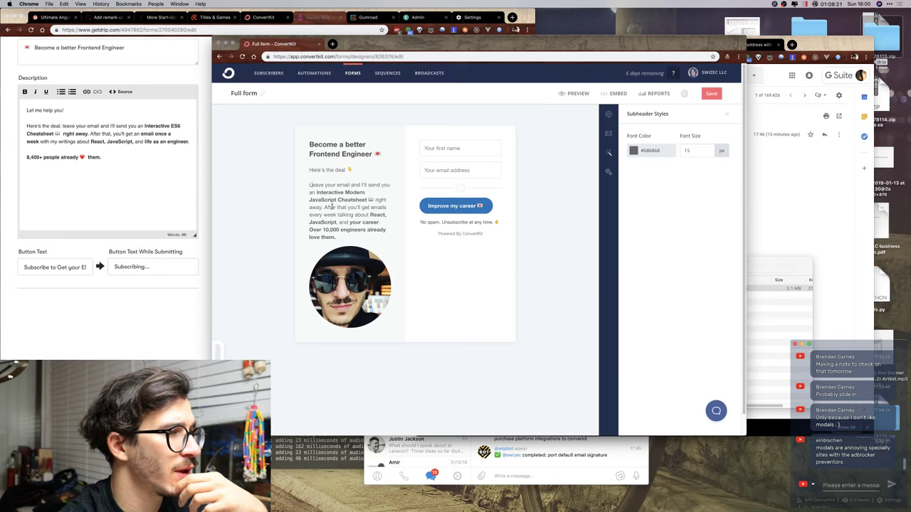
Start a new paragraph at 'Over 10,000 engineers' and add a ❤️ after 'love'.
left_click(379, 223)
key("Return")
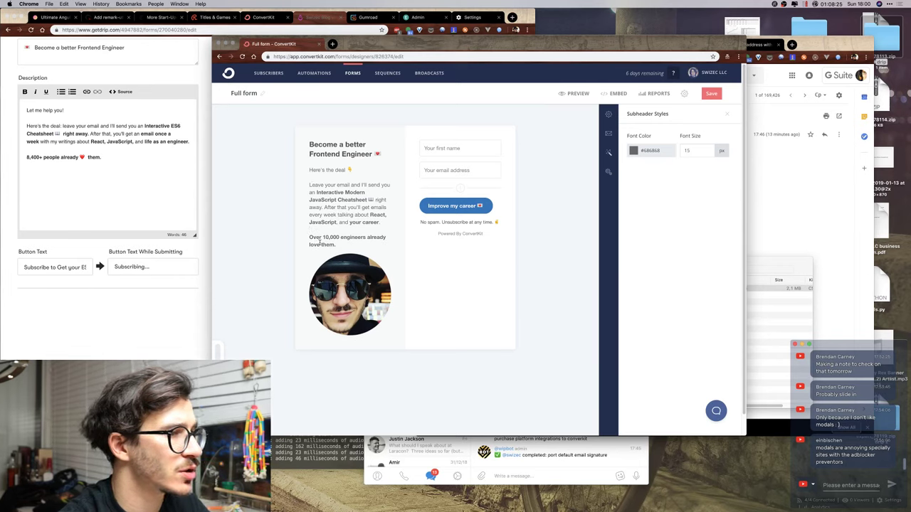
key("ctrl+super+space")
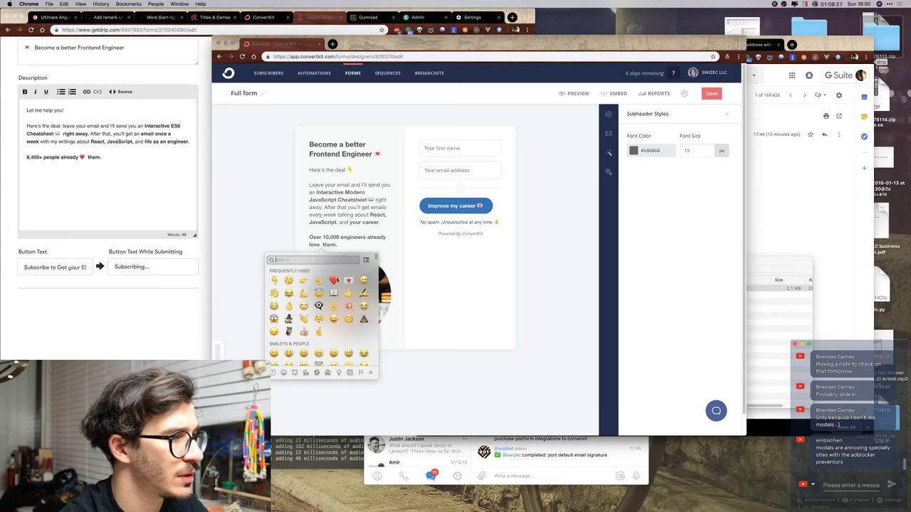
left_click(334, 281)
key("super+s")
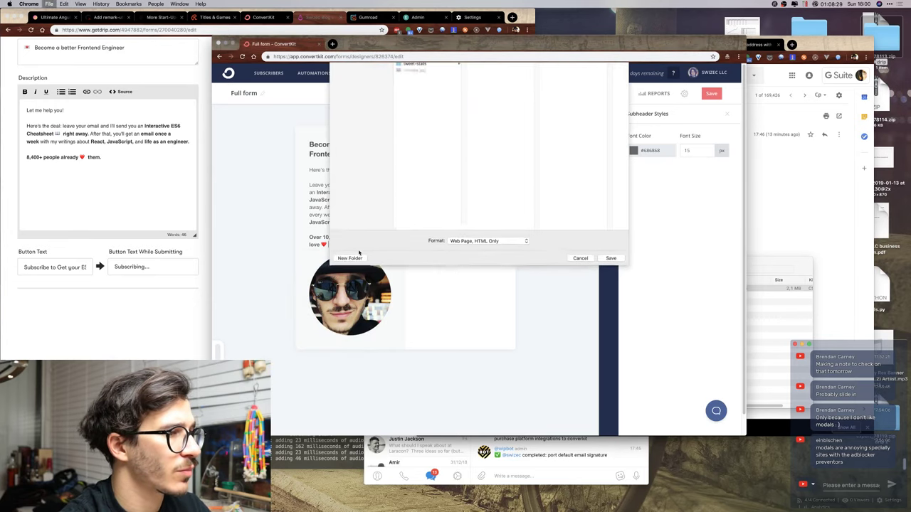
key("Escape")
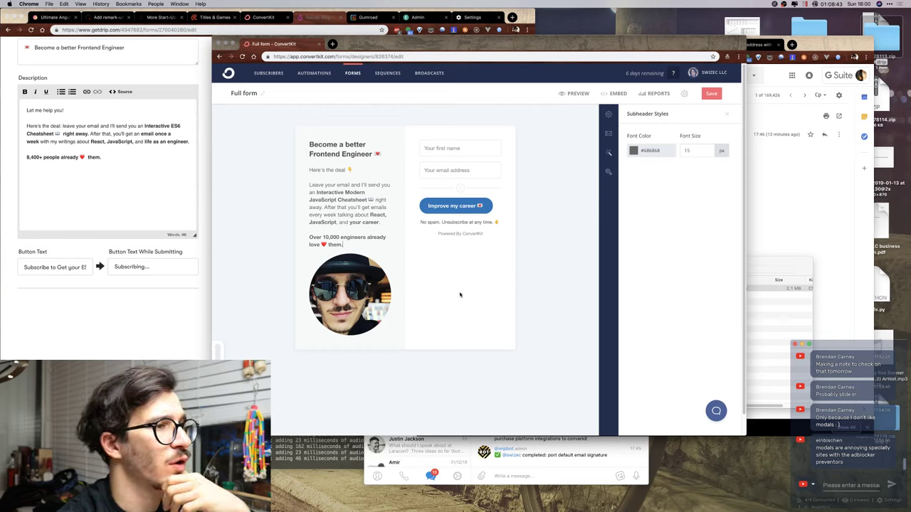
Open a new Chrome tab and load the Google Sheets home page.
left_click(162, 74)
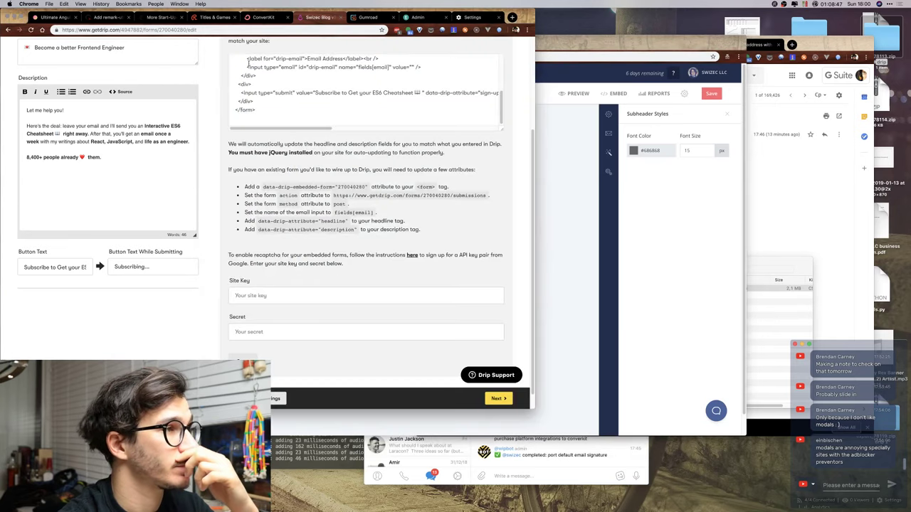
key("super+t")
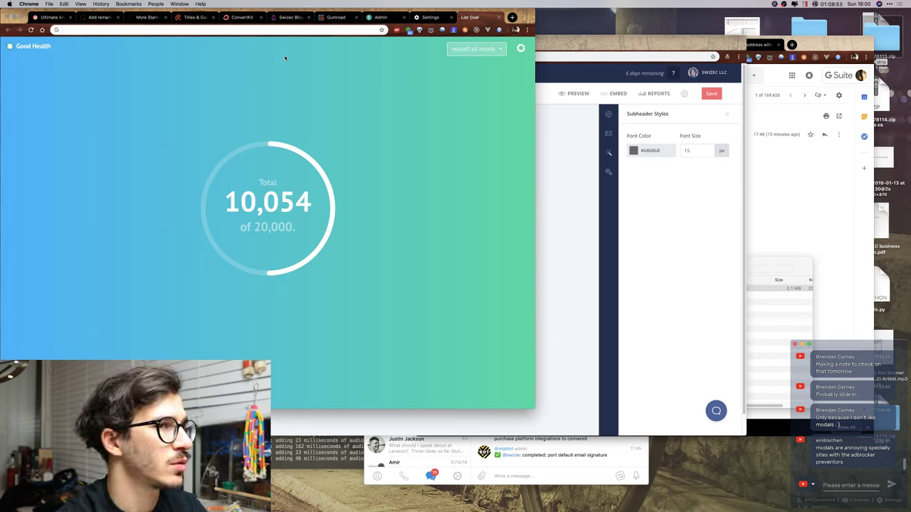
type("sheets.google.com")
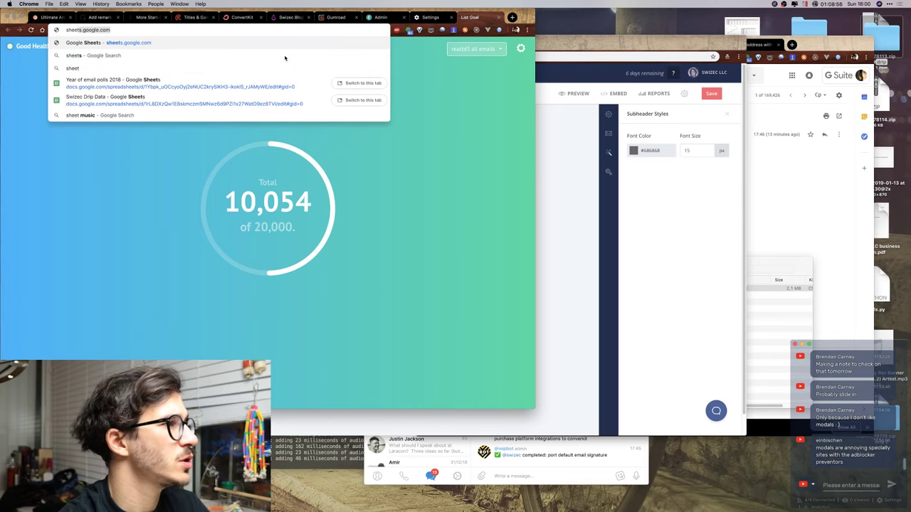
key("Return")
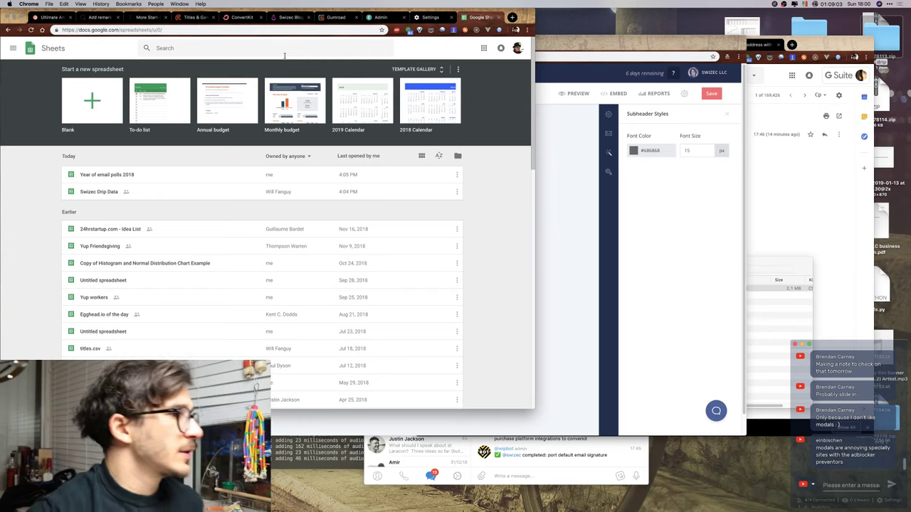
Open the 'Year of email polls 2018' spreadsheet and browse its Why? responses.
left_click(160, 182)
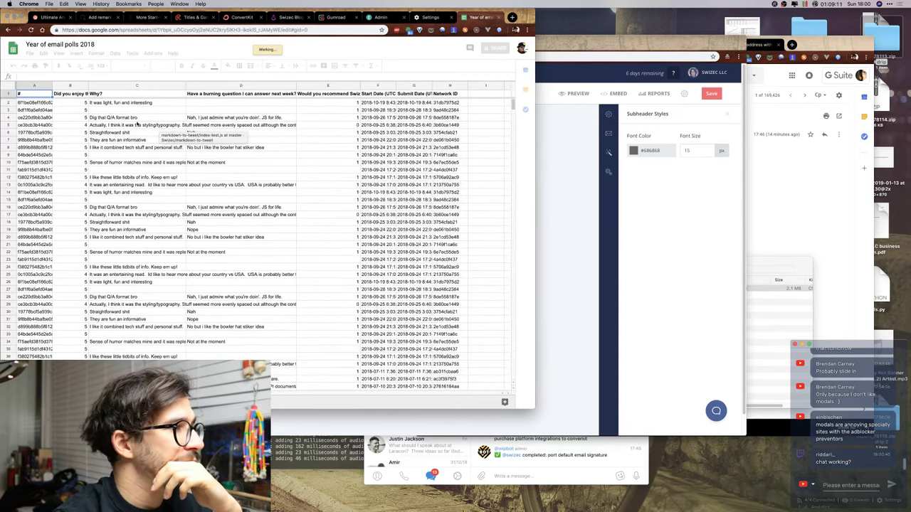
left_click(157, 155)
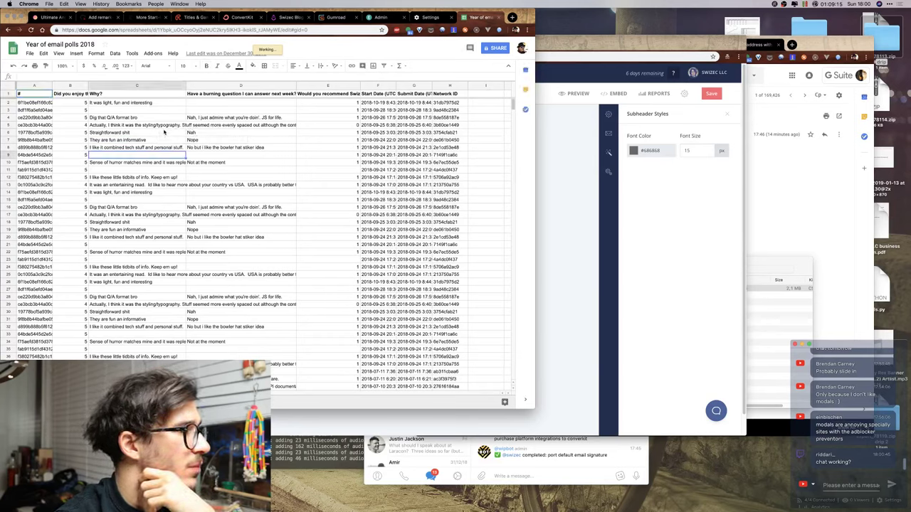
scroll(164, 131, "down", 2)
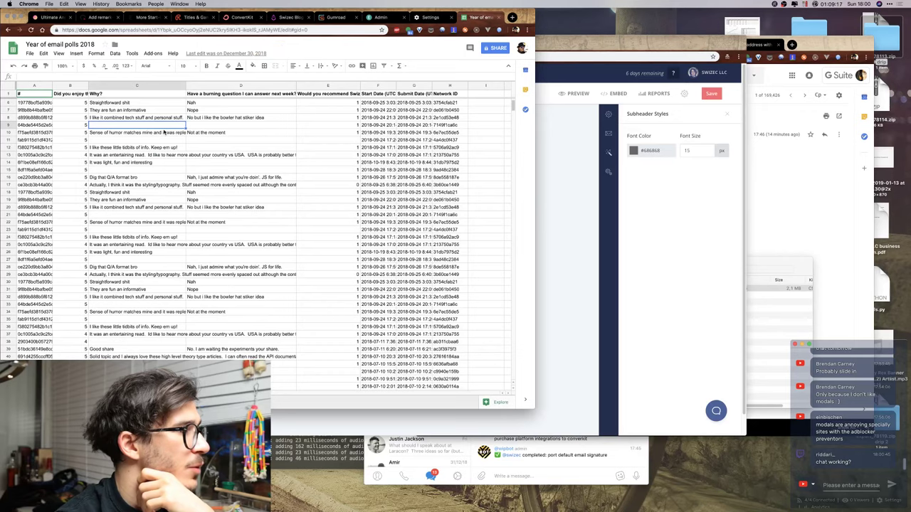
scroll(164, 132, "up", 2)
Navigate the tab to the Typeform website.
left_click(252, 29)
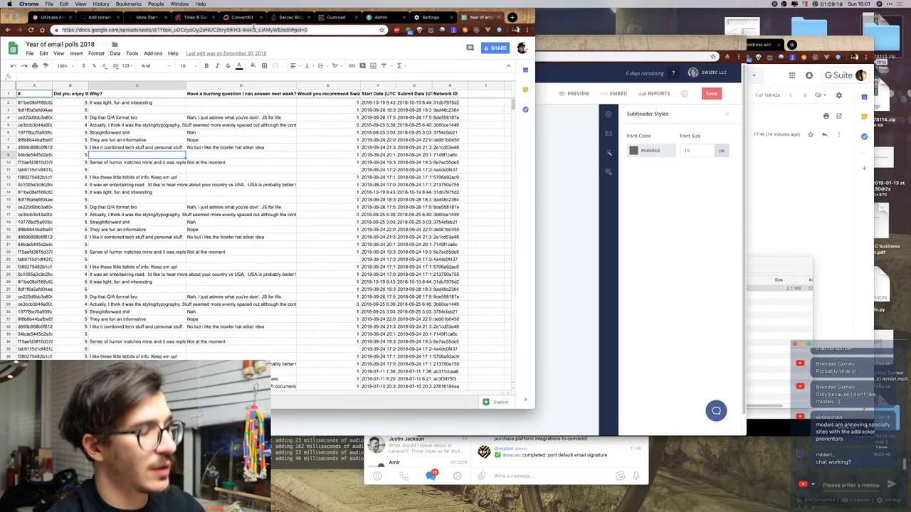
type("typeform.com")
key("Return")
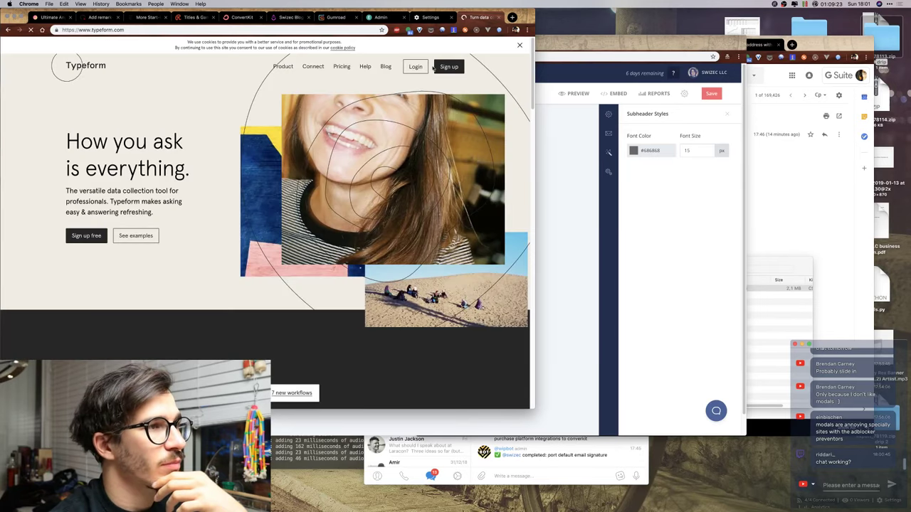
Log in to Typeform and open the Newsletter feedback form's results summary.
left_click(413, 67)
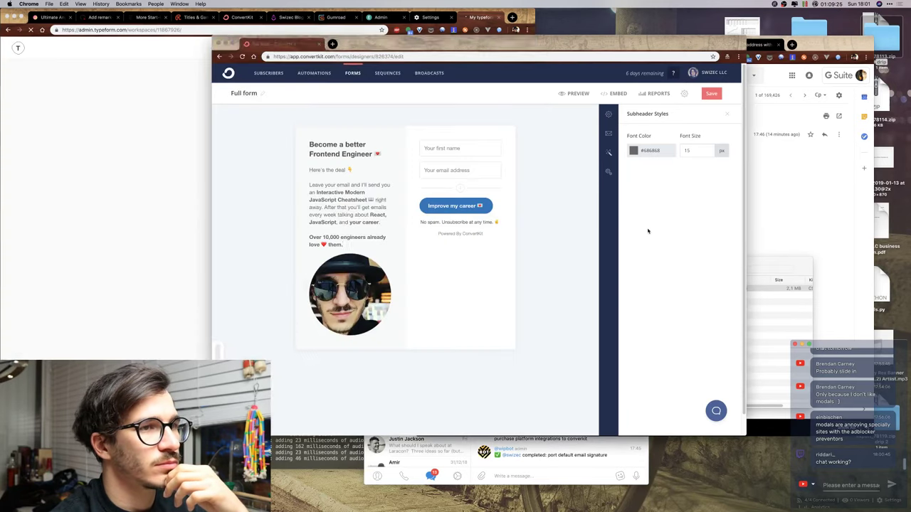
left_click(149, 162)
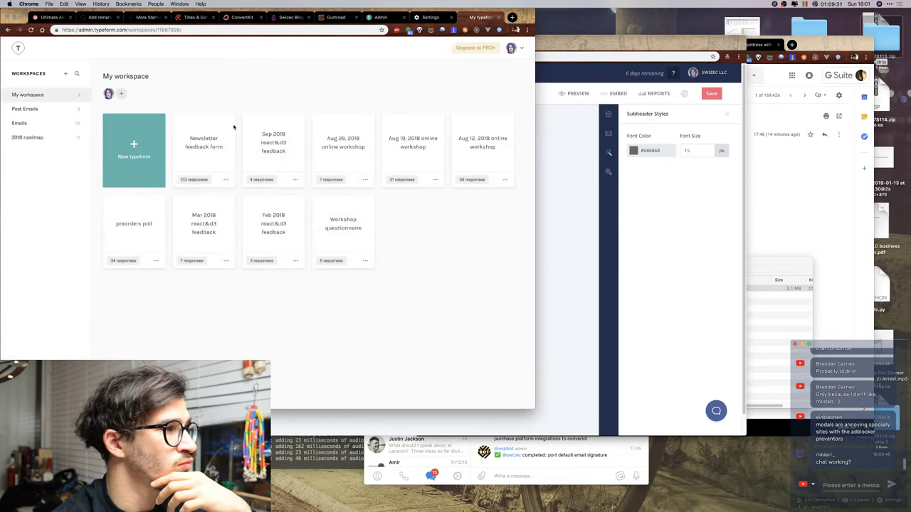
left_click(208, 146)
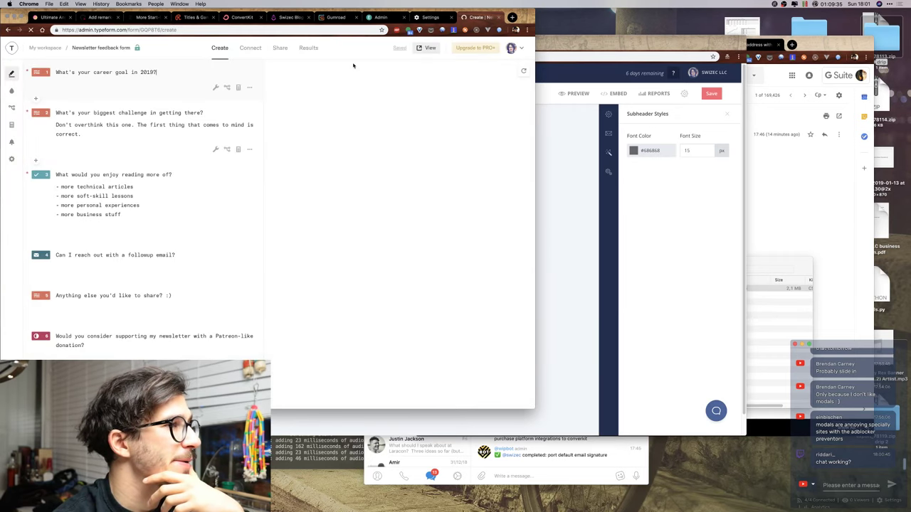
left_click(308, 53)
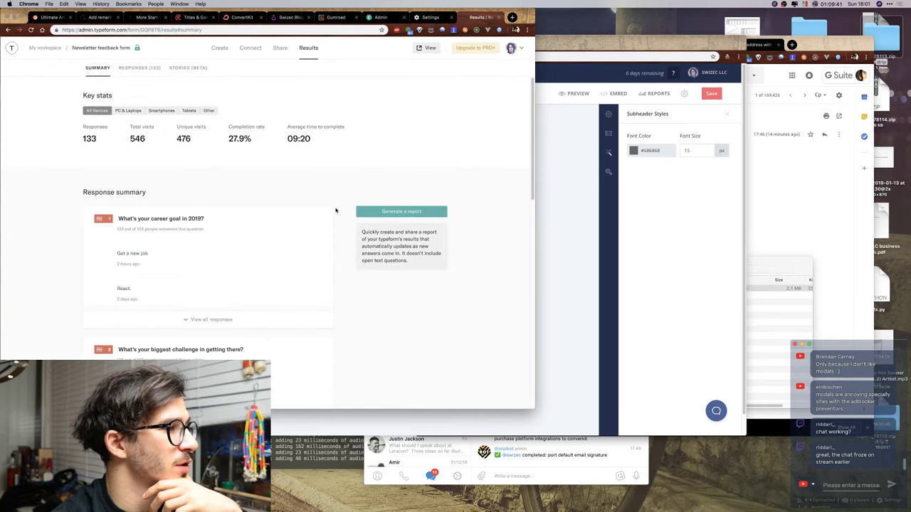
Show all 'Anything else you'd like to share?' answers and select the « newsletter » testimonial.
scroll(336, 211, "down", 15)
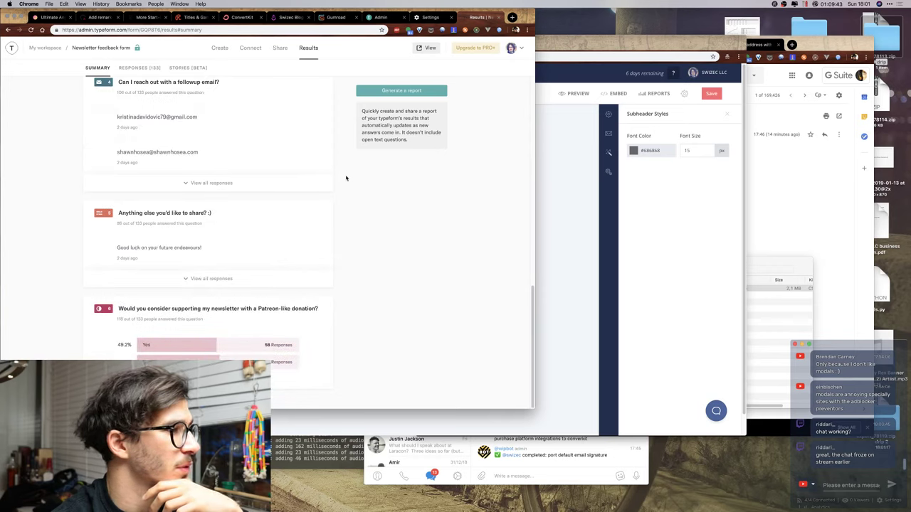
left_click(224, 277)
scroll(360, 199, "down", 3)
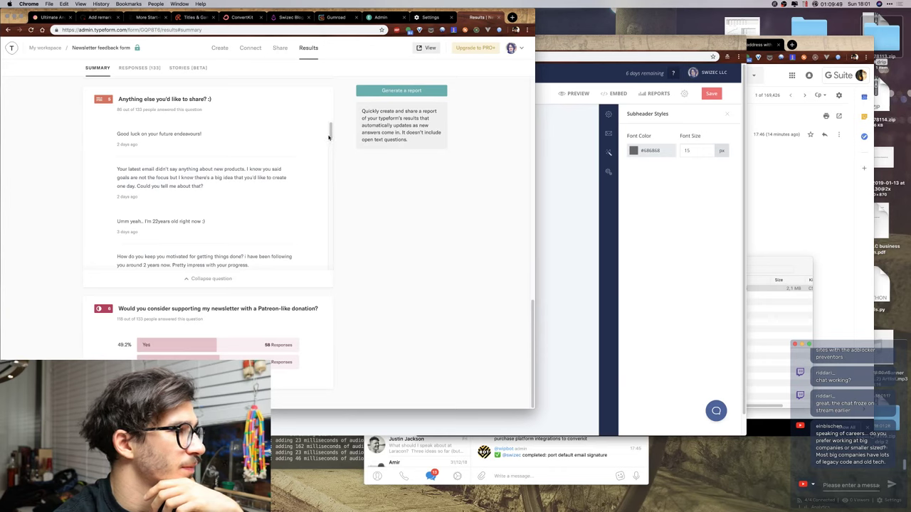
left_click_drag(330, 131, 328, 177)
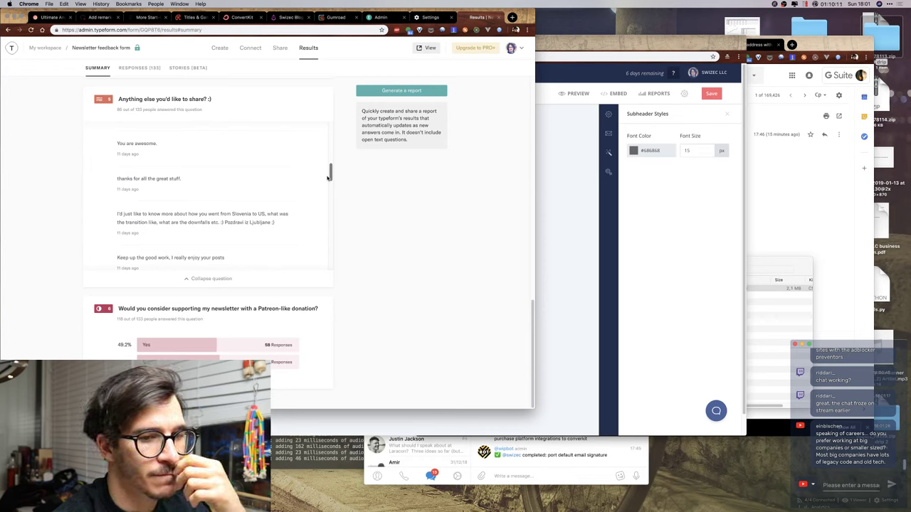
left_click_drag(328, 178, 326, 231)
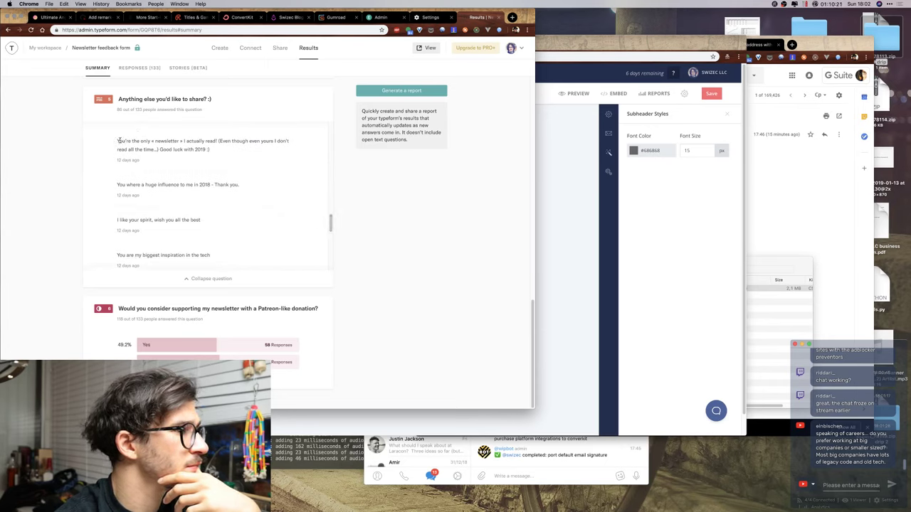
left_click_drag(117, 141, 218, 141)
key("ctrl+c")
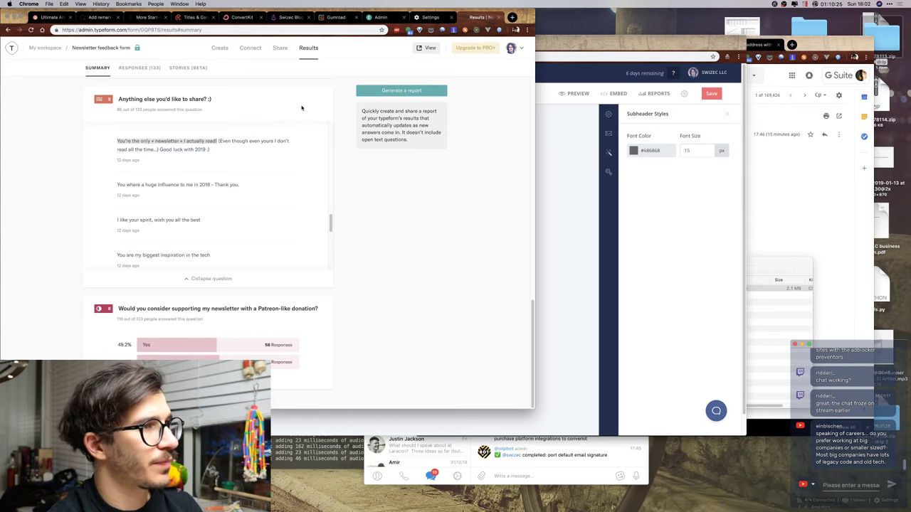
key("super+grave")
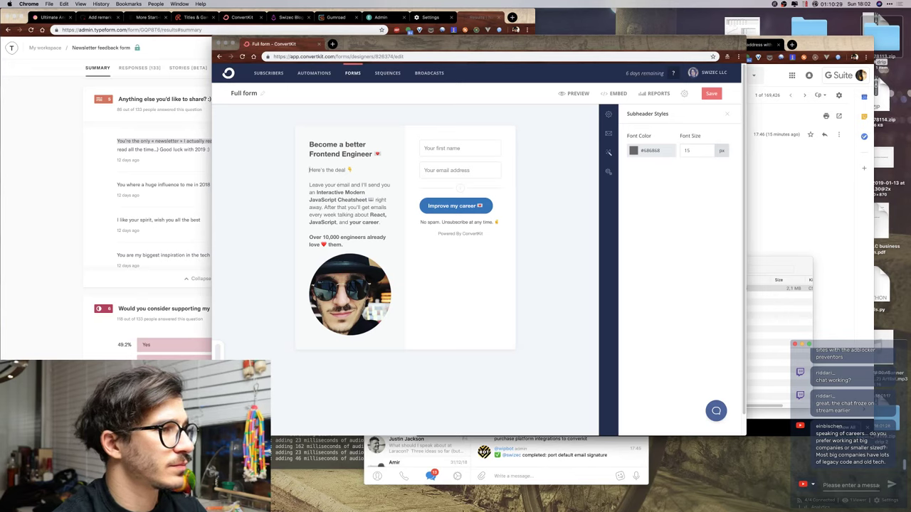
Paste the copied testimonial on its own line above 'Here's the deal'.
key("Return")
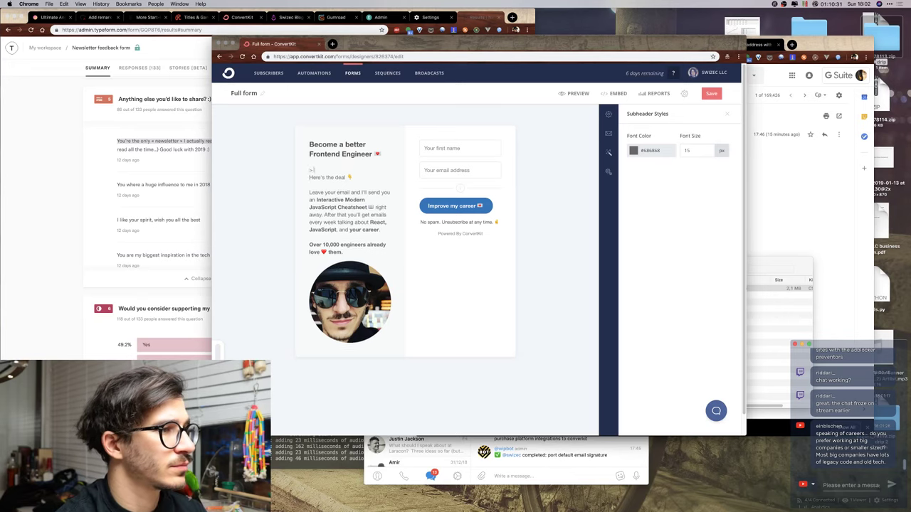
type(">")
key("ctrl+v")
key("Return")
key("Delete")
key("Delete")
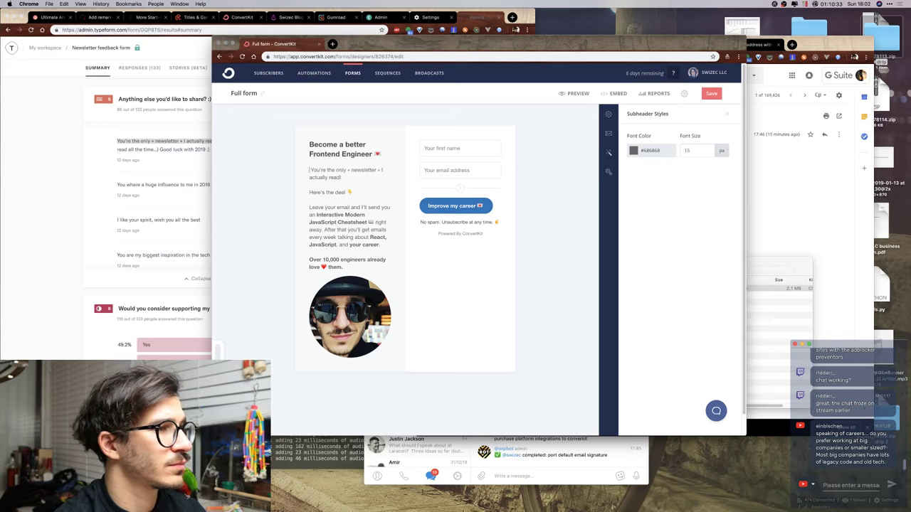
Insert curly quotation marks before the testimonial and after 'actually read!' from the symbol picker.
key("ctrl+super+space")
type("quo")
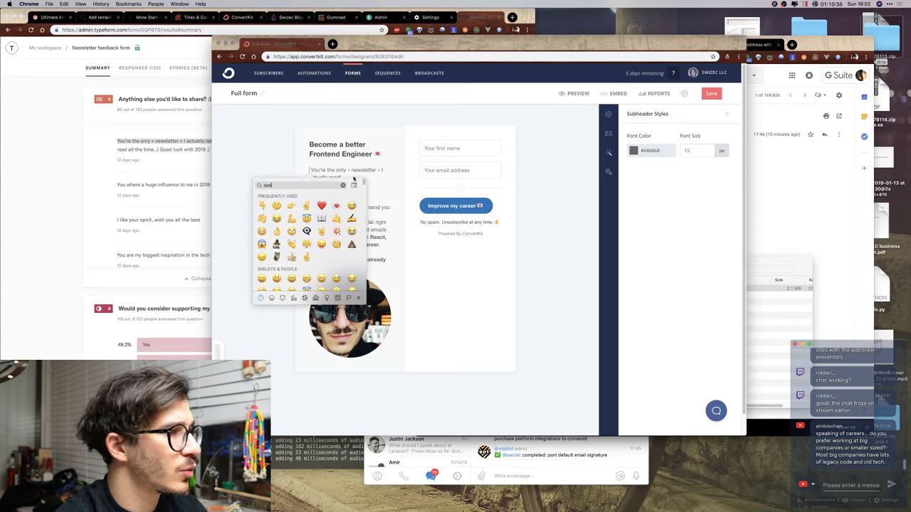
type("t")
key("BackSpace")
key("BackSpace")
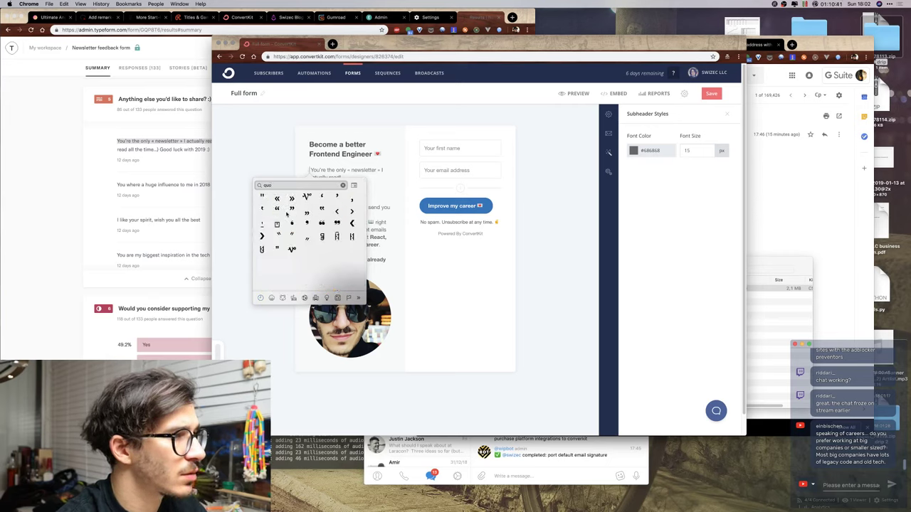
left_click(277, 209)
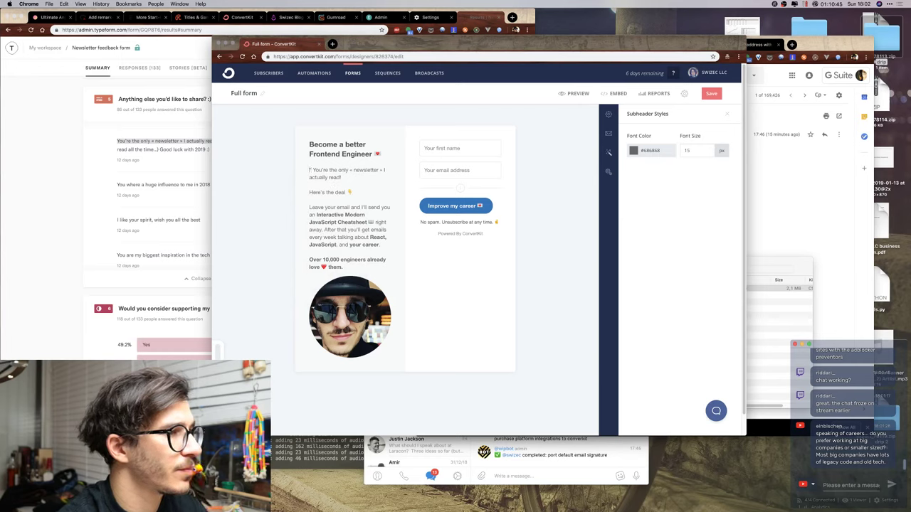
left_click(342, 177)
key("ctrl+super+space")
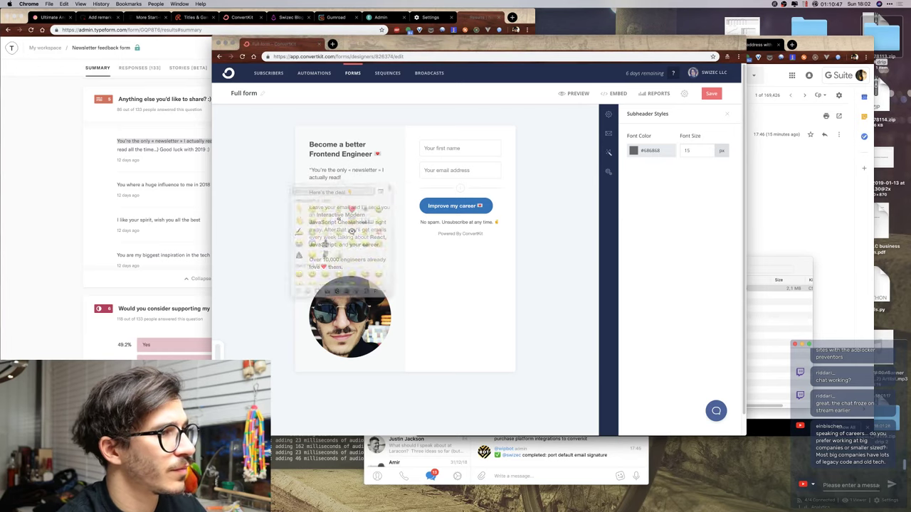
key("Escape")
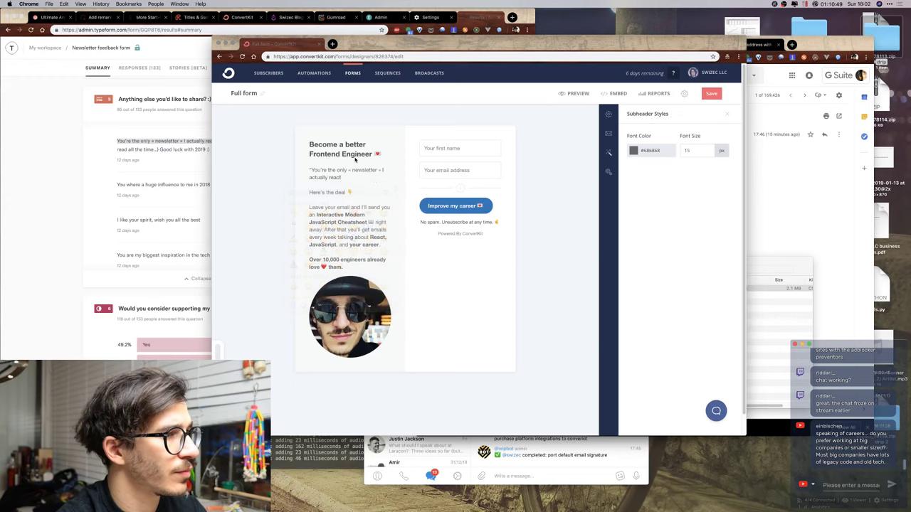
key("ctrl+super+space")
type("quo")
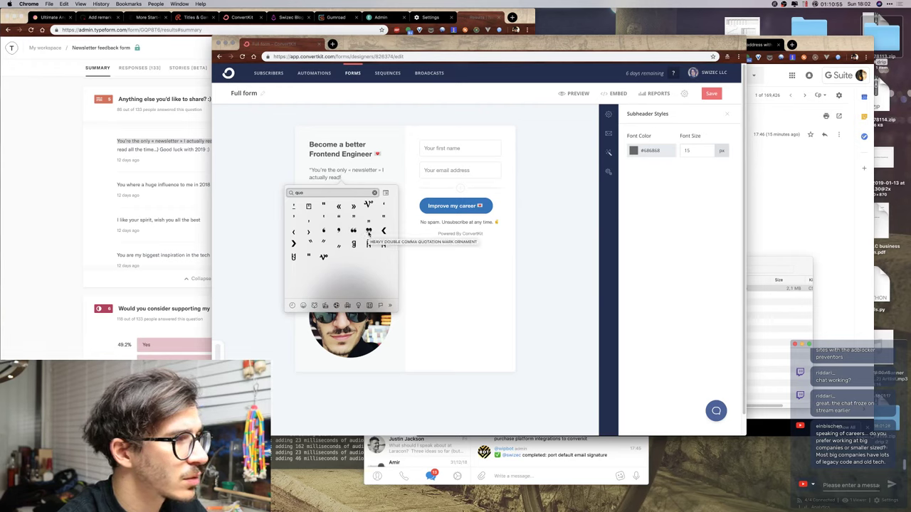
left_click(369, 233)
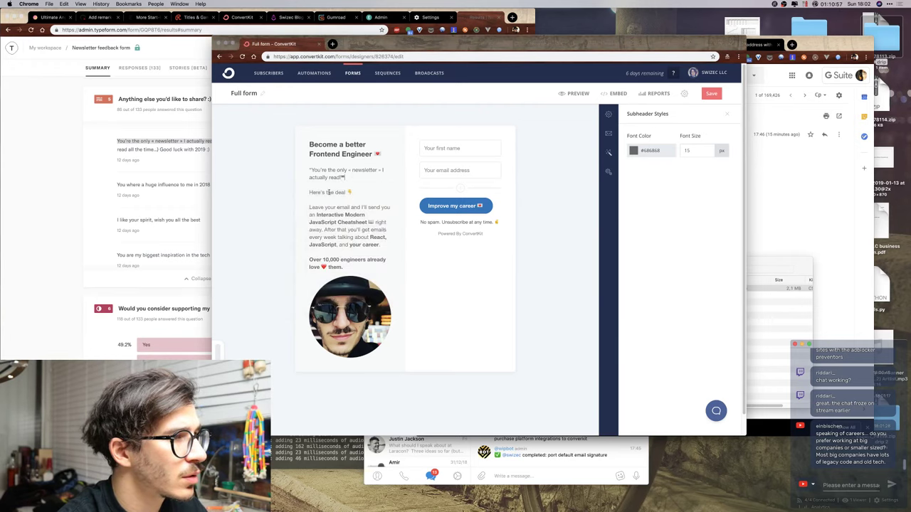
Try alternative opening quote glyphs at the testimonial's start, deleting the wrong ones.
left_click(311, 171)
key("ctrl+super+space")
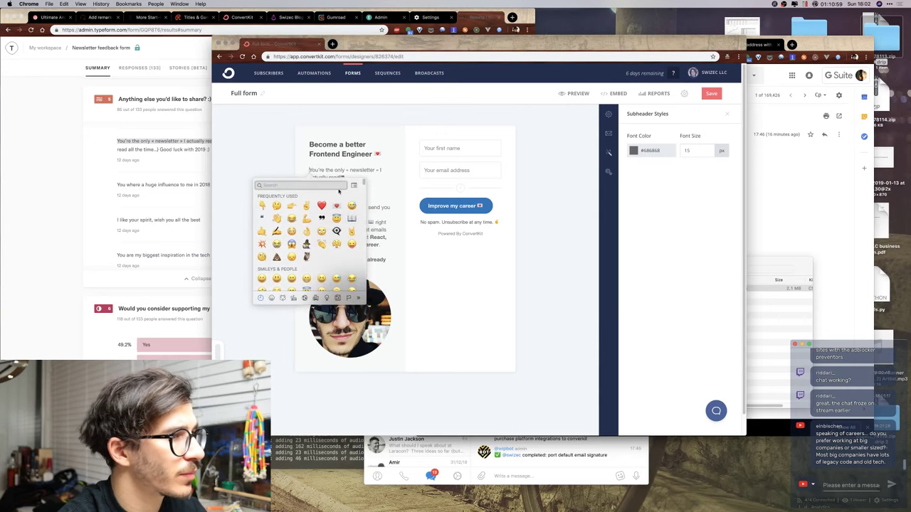
type("quo")
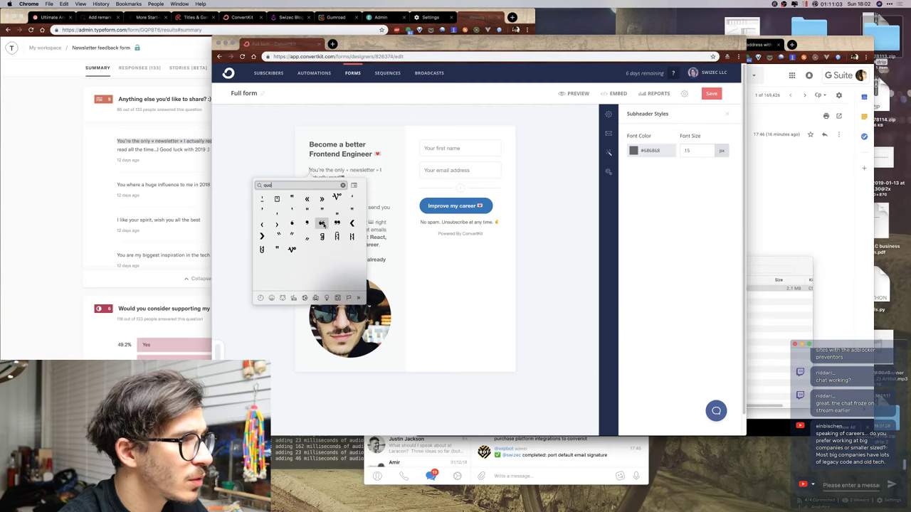
left_click(323, 224)
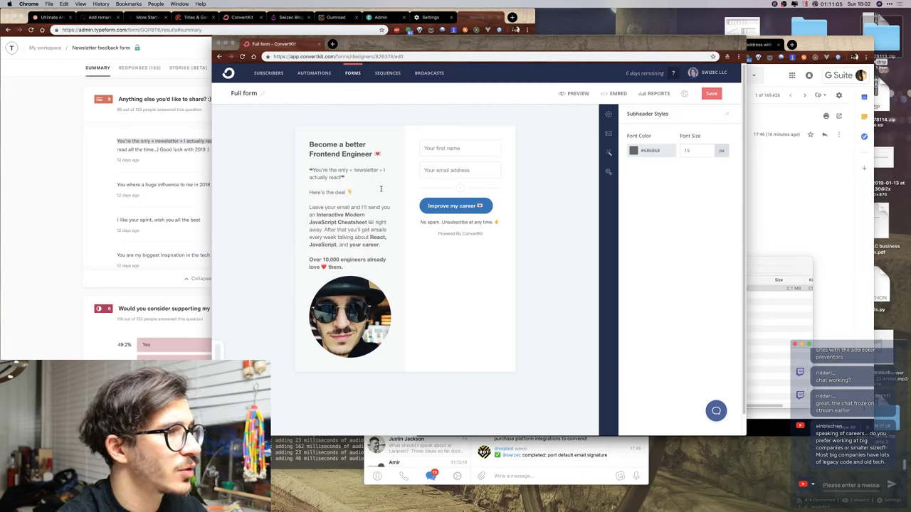
left_click(315, 169)
key("BackSpace")
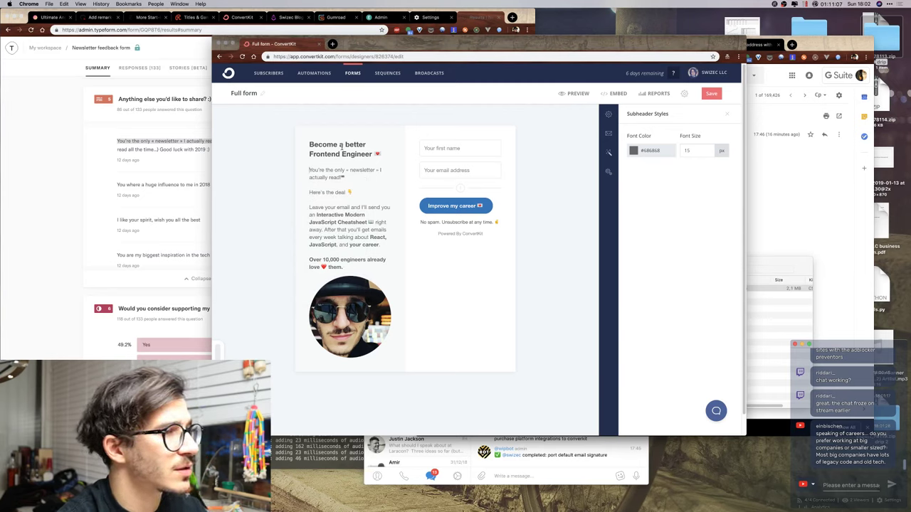
key("ctrl+super+space")
type("quo")
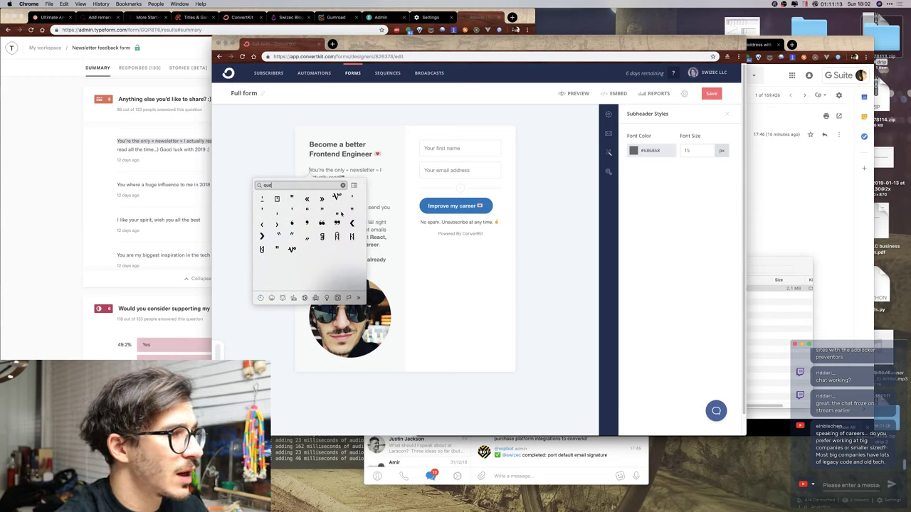
left_click(337, 213)
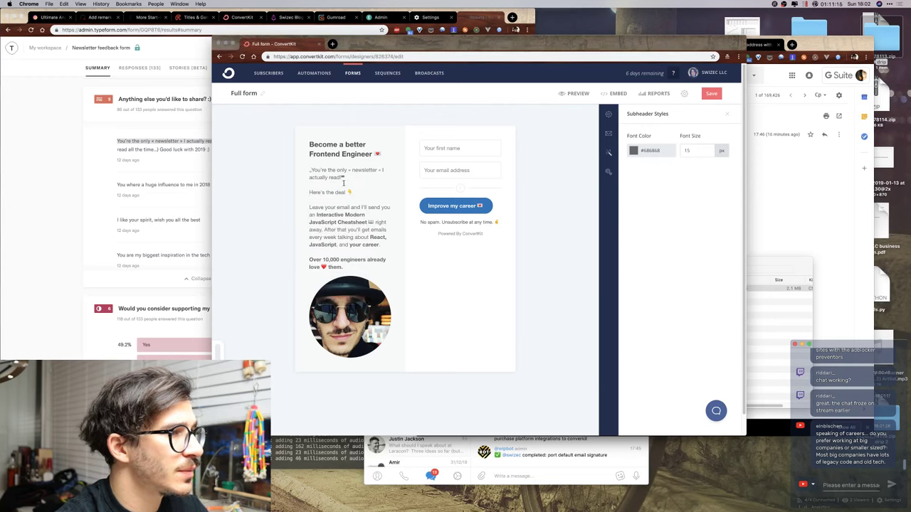
key("BackSpace")
Type the “ opening quote directly and add the closing quotation mark.
key("ctrl+super+space")
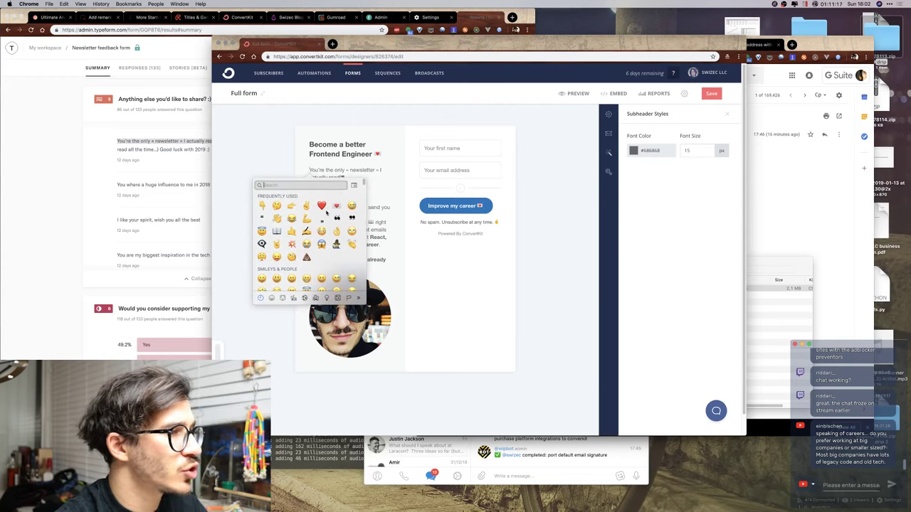
key("Escape")
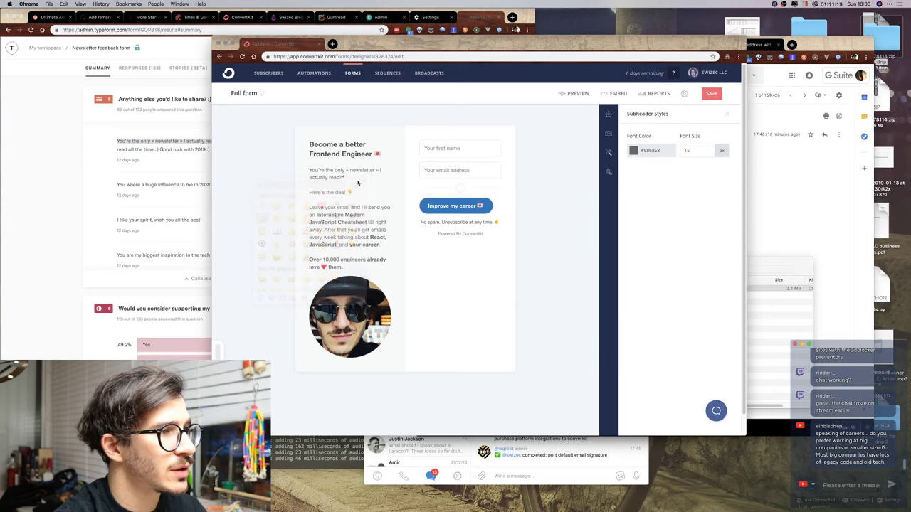
type("“")
key("ctrl+super+space")
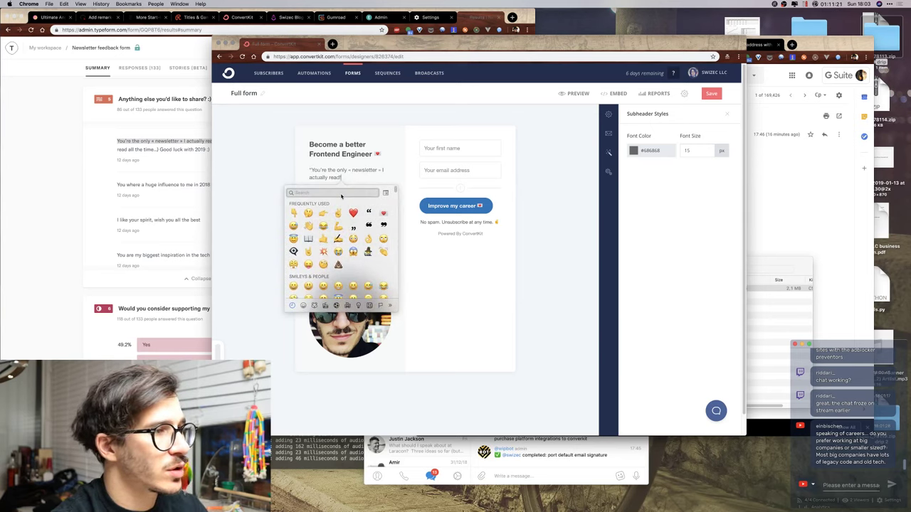
type("quo")
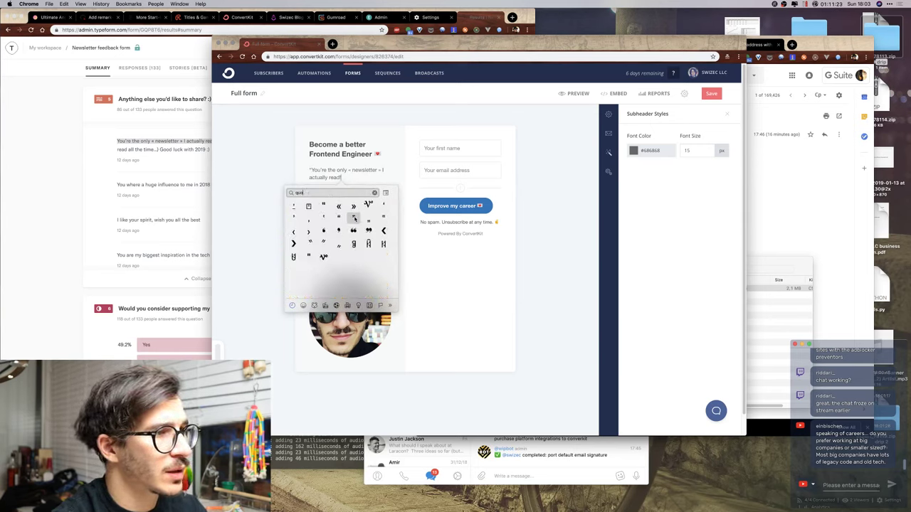
key("Return")
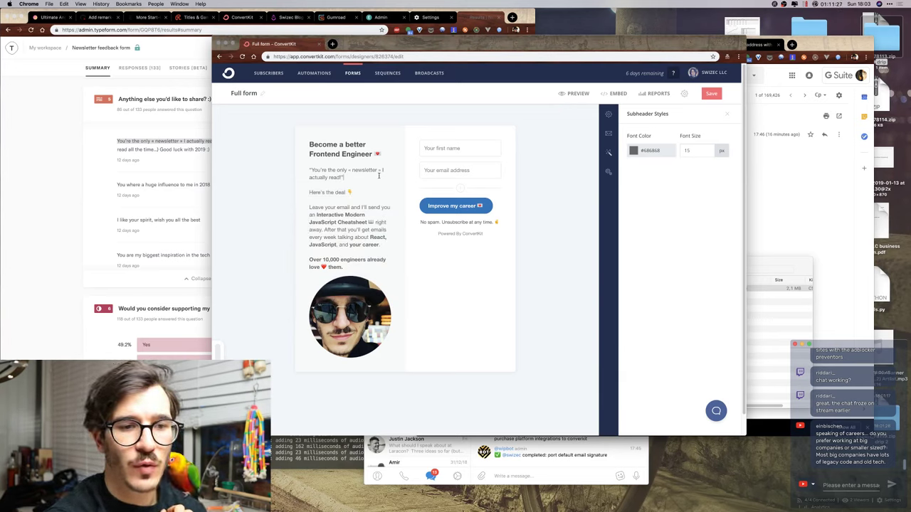
Place the cursor at the start of the quoted testimonial line.
left_click(312, 171)
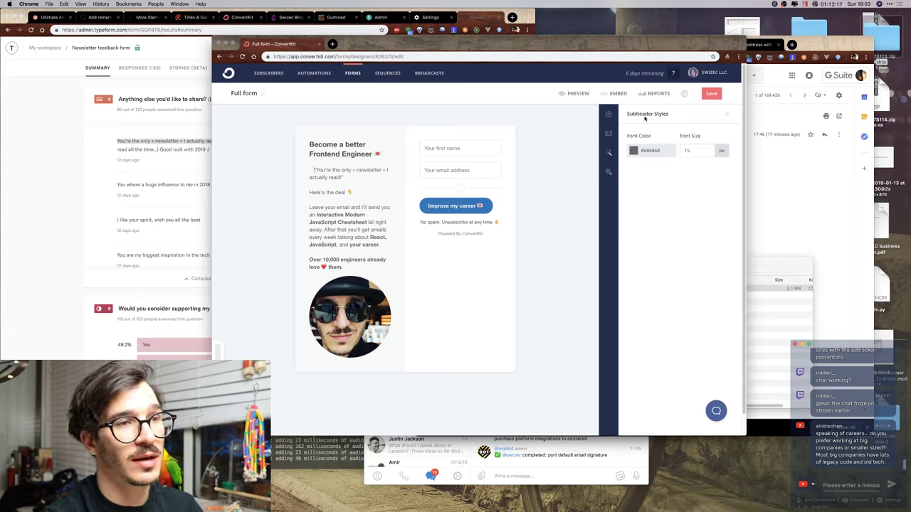
Enable auto-confirm for new subscribers and leave the confirmation redirect set to a URL.
left_click(609, 115)
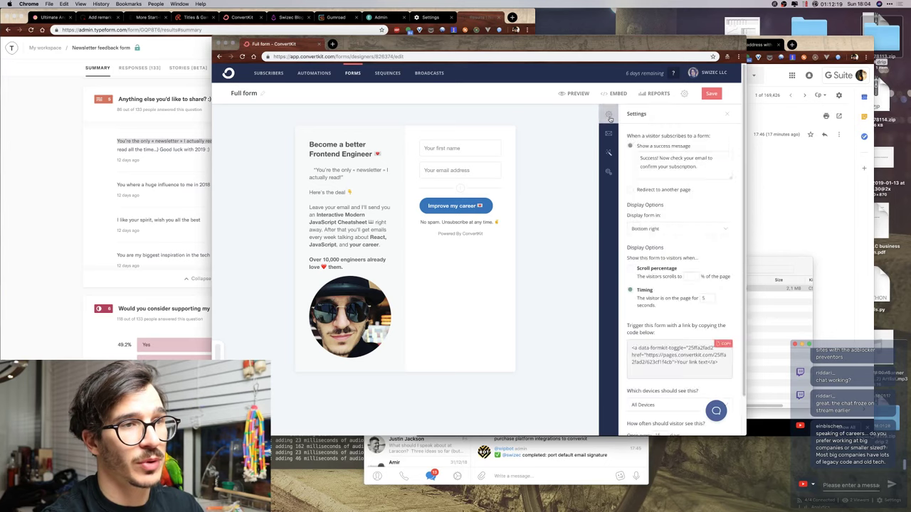
left_click(609, 134)
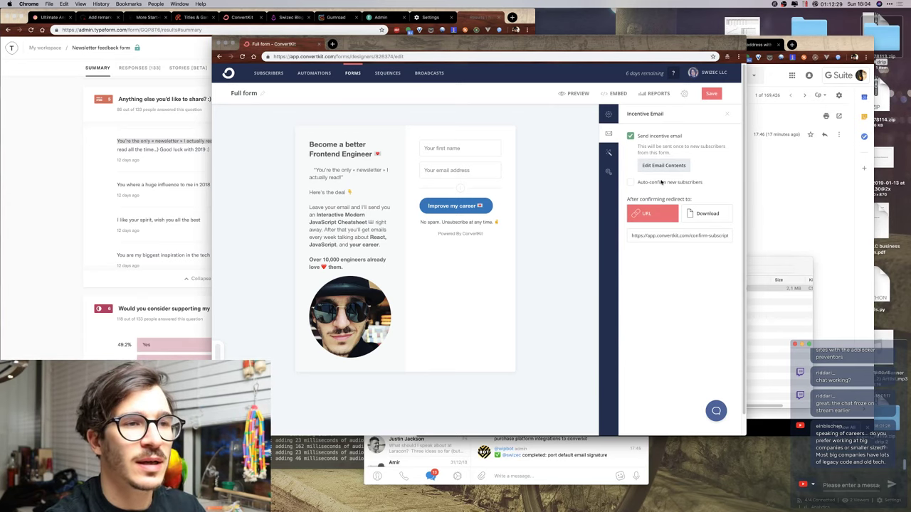
left_click(660, 185)
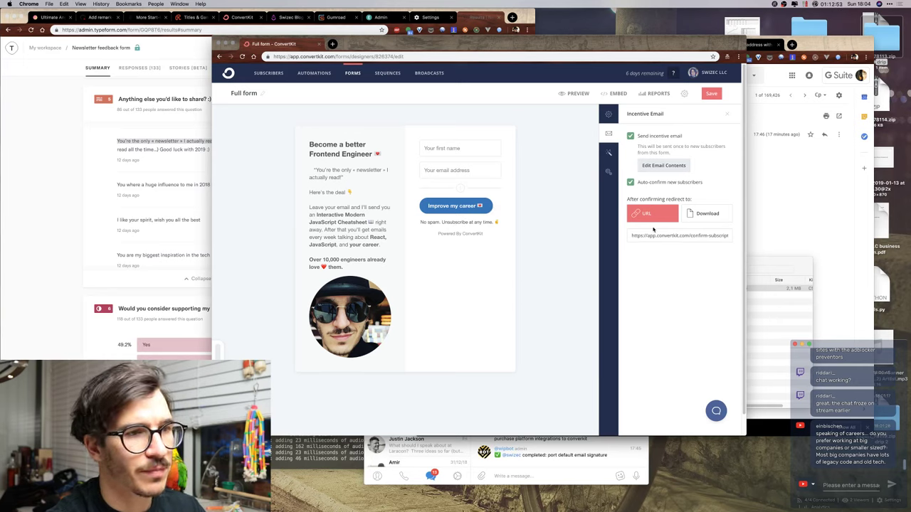
left_click(702, 212)
left_click(666, 212)
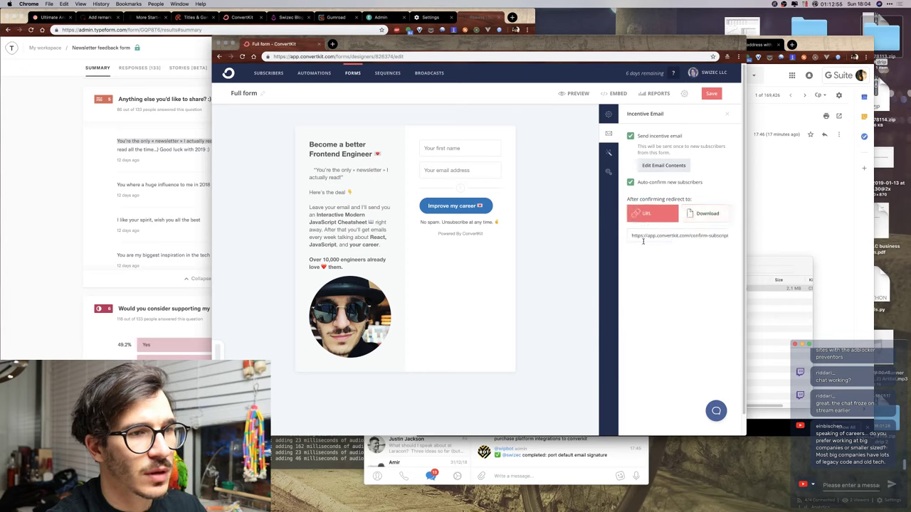
left_click(643, 236)
key("super+Right")
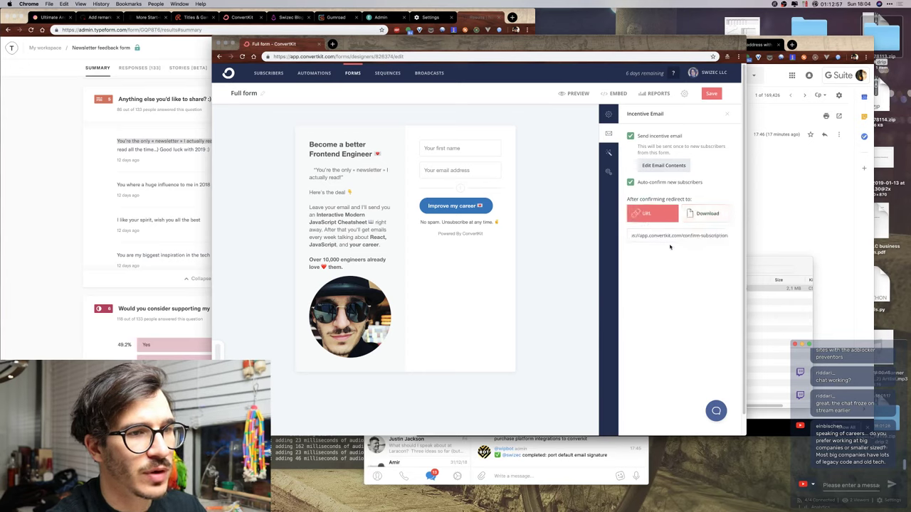
key("super+Left")
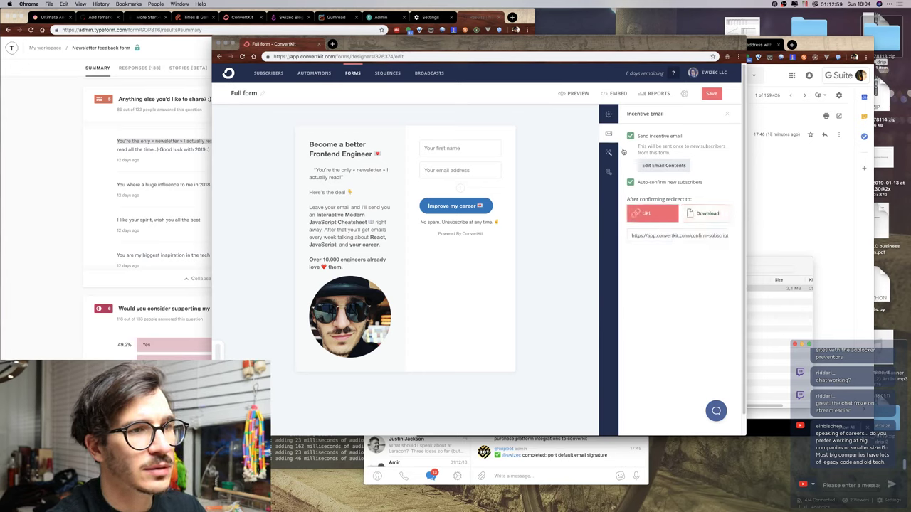
left_click(609, 156)
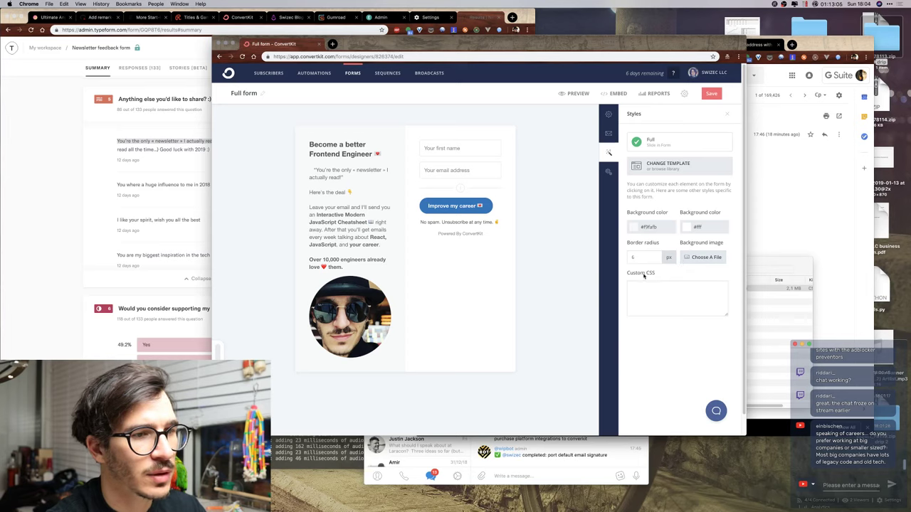
In the Full form's Advanced Settings, toggle the thank-you page redirect on and back off, then start a new tab in the other Chrome window.
left_click(609, 174)
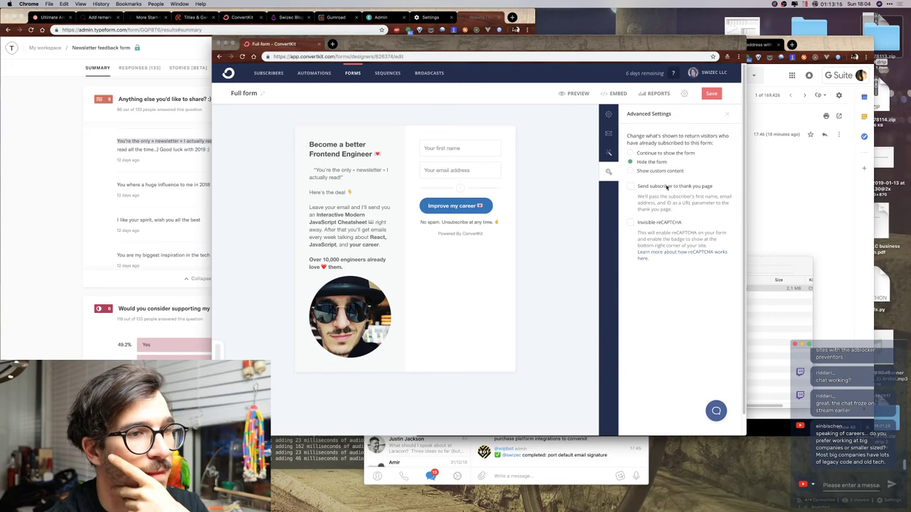
left_click(667, 187)
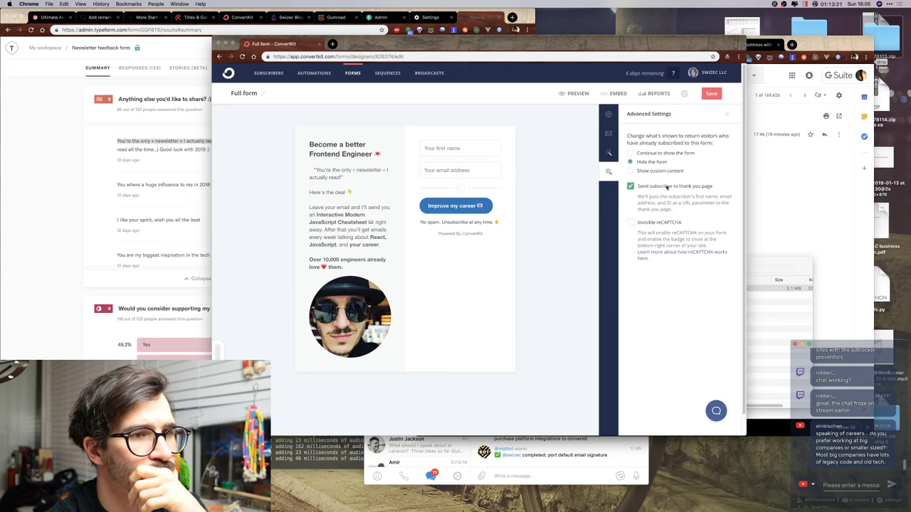
left_click(667, 187)
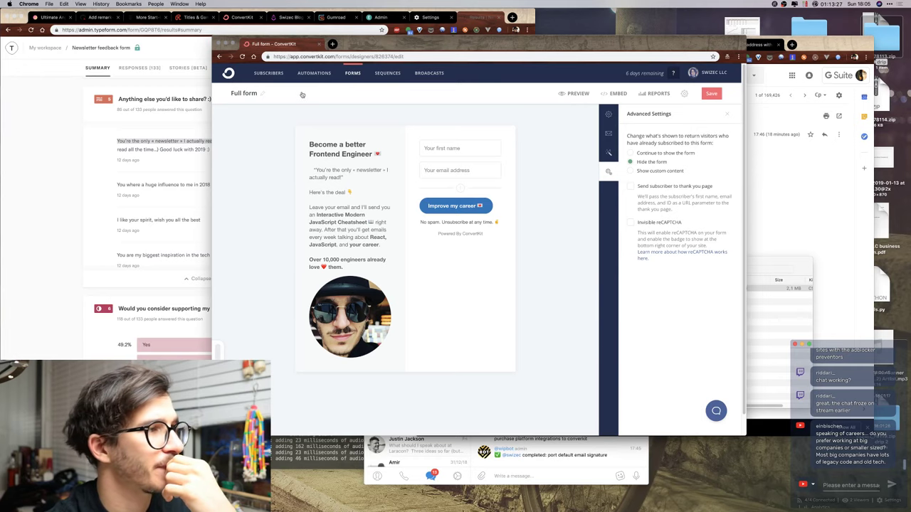
left_click(180, 100)
key("super+t")
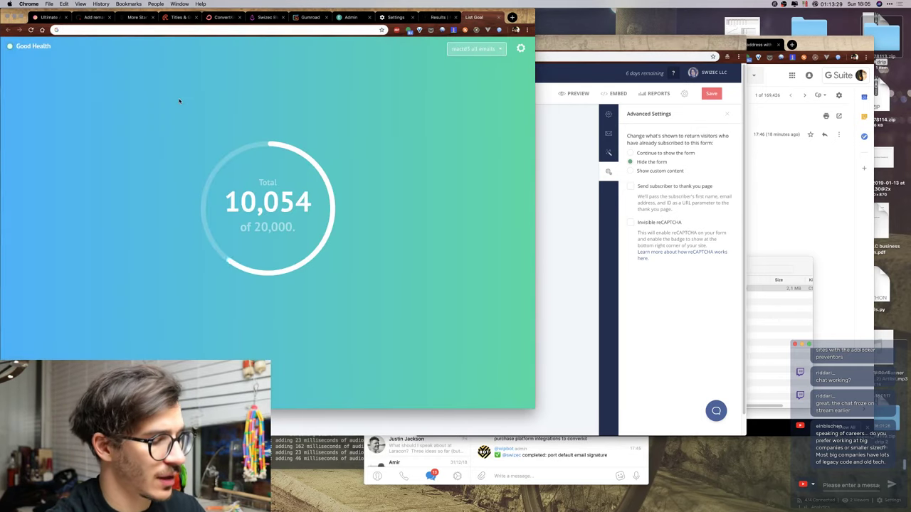
Load swizec.com/thanks.html, then close that and the List Goal tab to return to the ConvertKit Full form editor.
type("swizec.com/thanks.html")
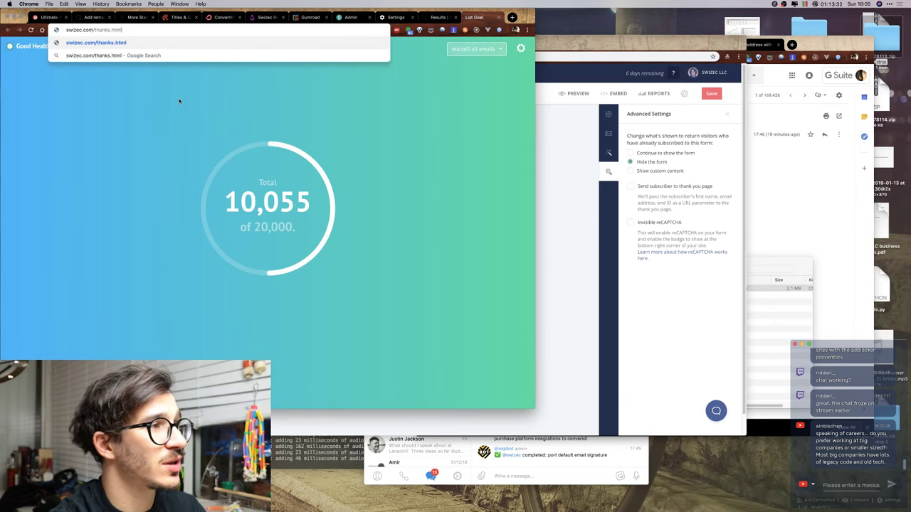
key("Return")
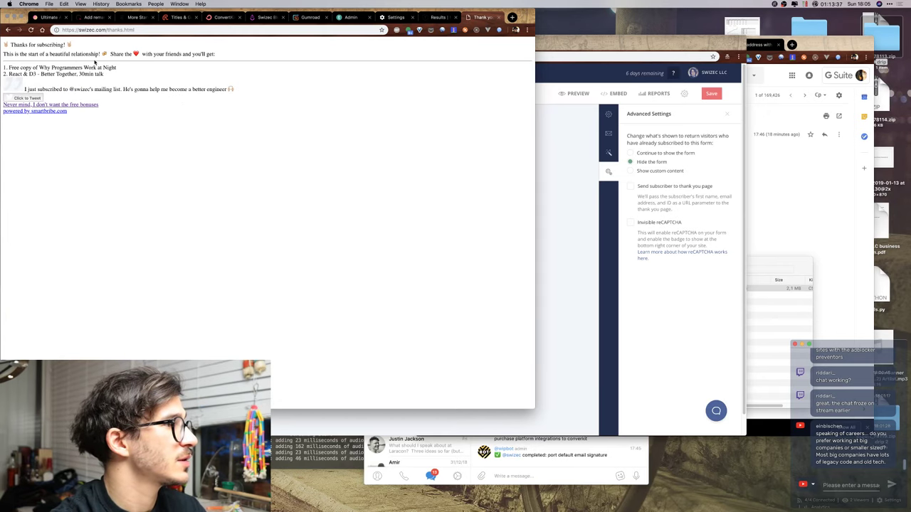
key("super+bracketleft")
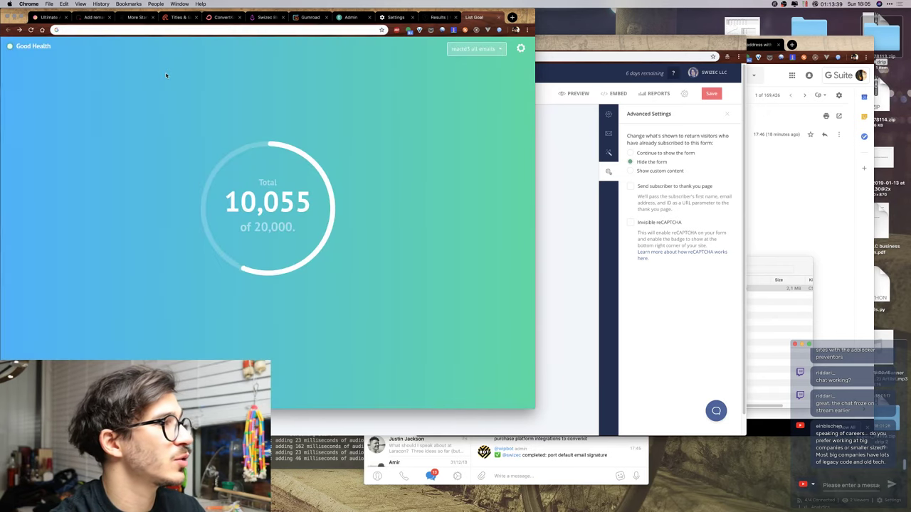
key("super+w")
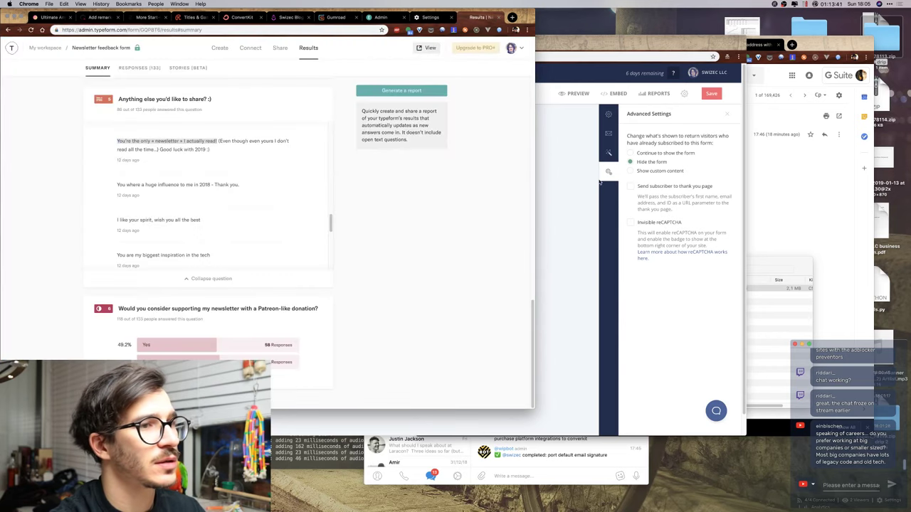
left_click(572, 154)
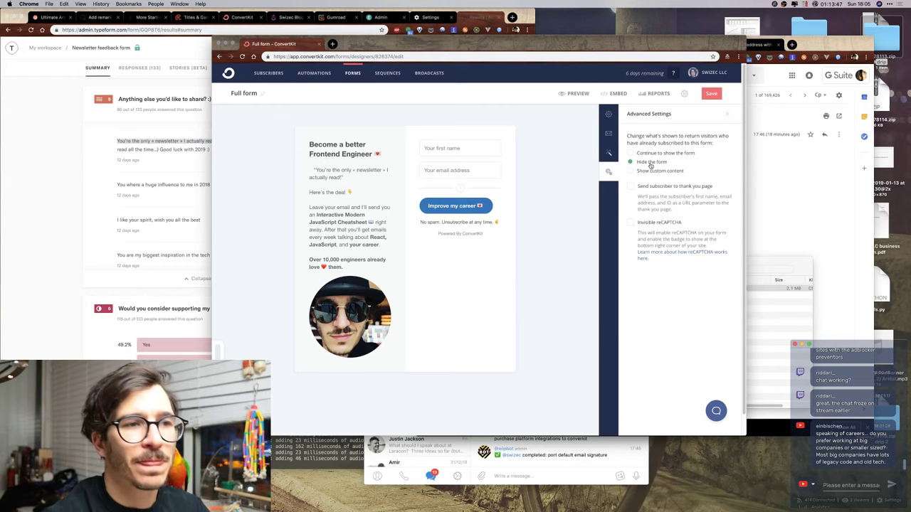
Save the Full form and look over the incentive email contents without changing them.
left_click(714, 95)
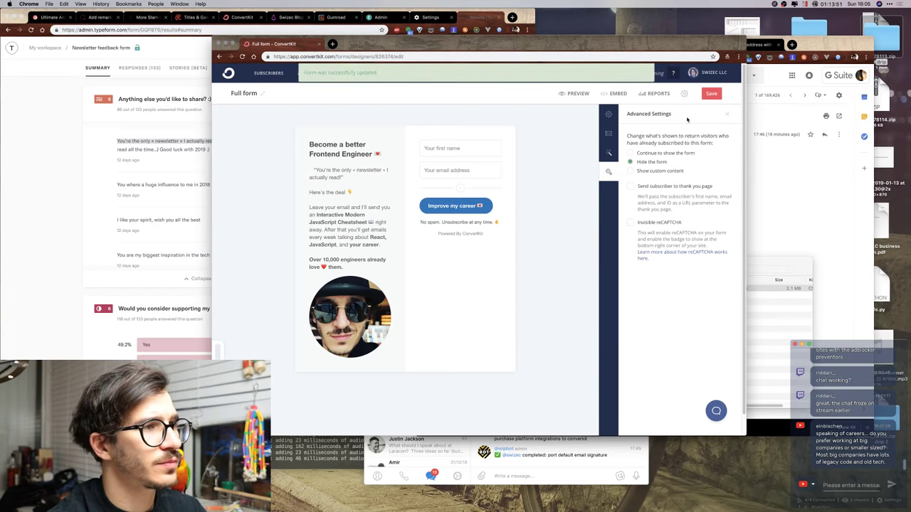
left_click(609, 153)
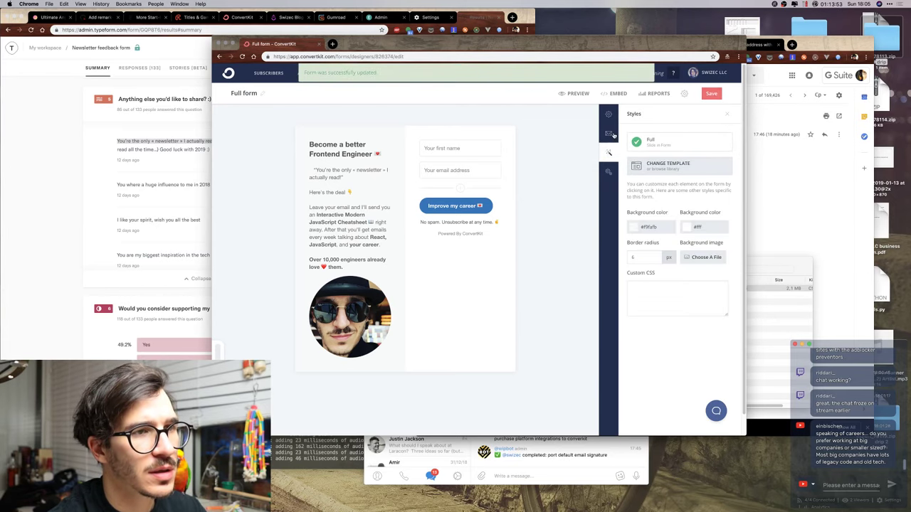
left_click(609, 134)
left_click(649, 169)
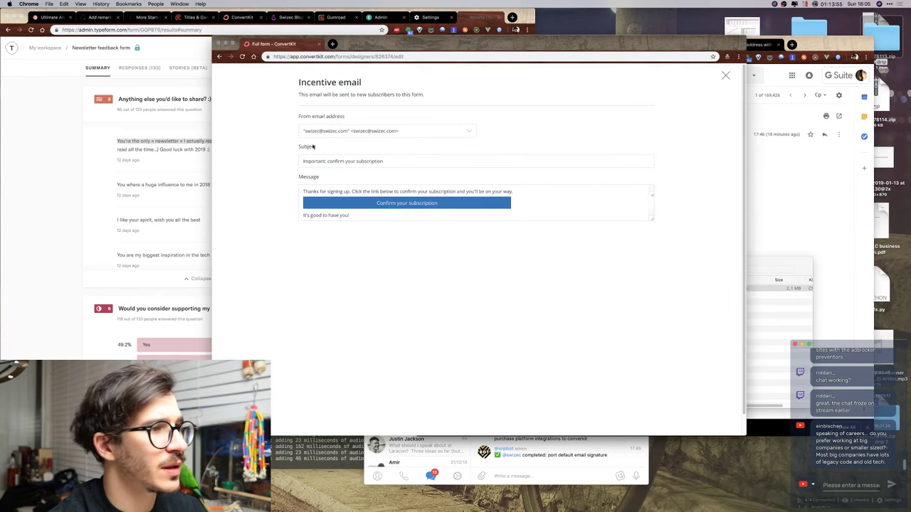
left_click(363, 192)
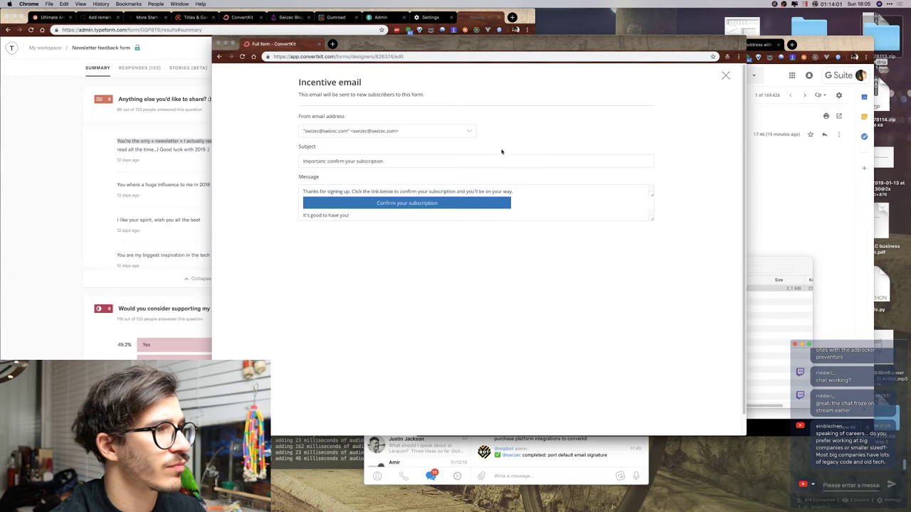
left_click(725, 76)
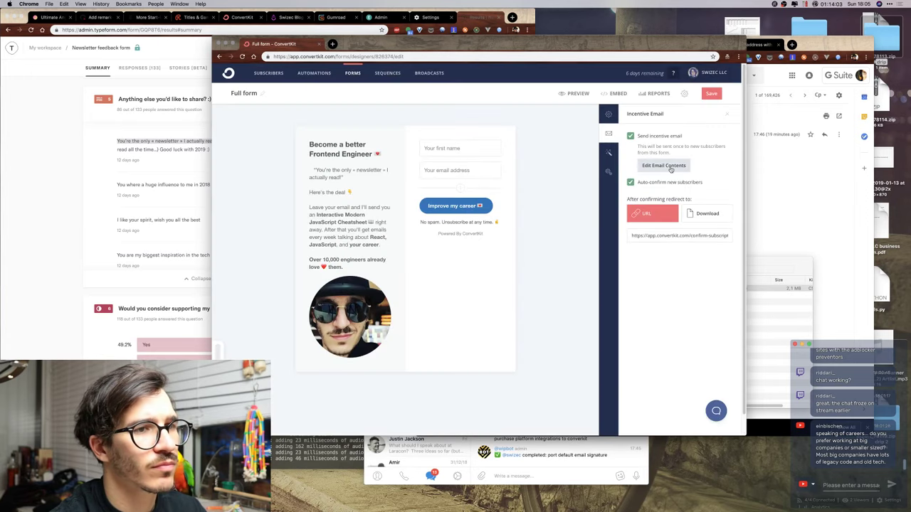
Toggle the incentive email off and back on, and bring up the form's Settings panel.
left_click(672, 137)
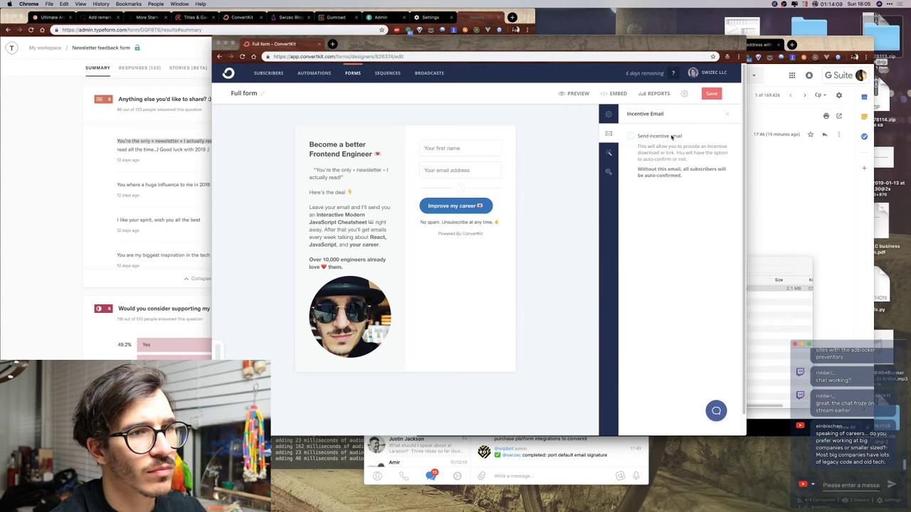
left_click(672, 137)
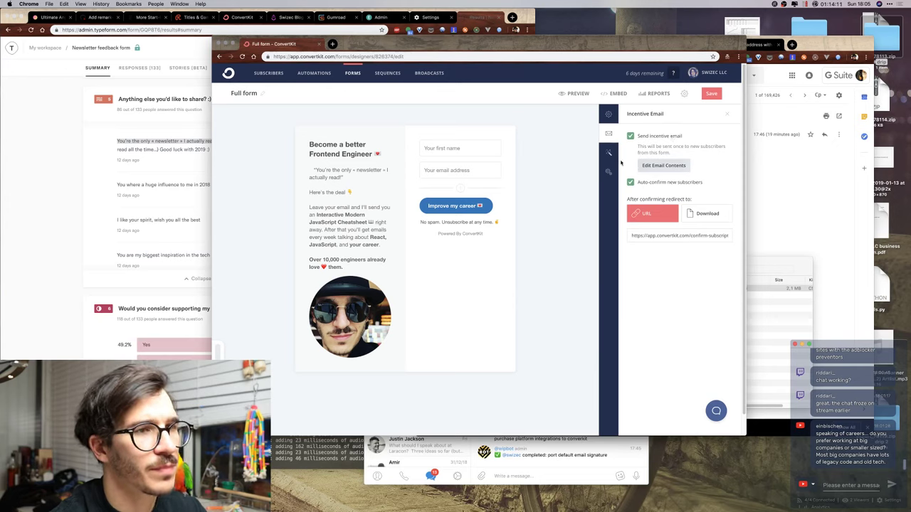
left_click(608, 114)
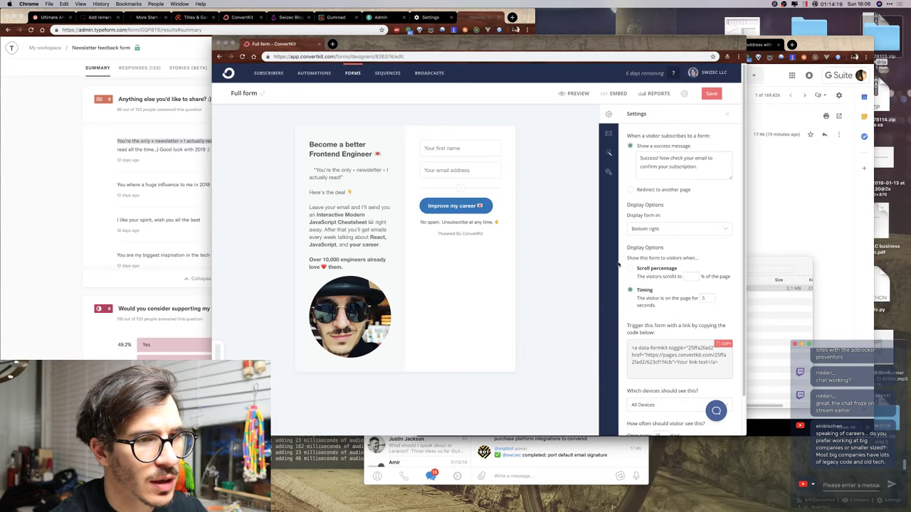
Insert the rock-horns emoji after 'Success!' in the success message, move the rest to a new line, and save.
scroll(619, 263, "down", 2)
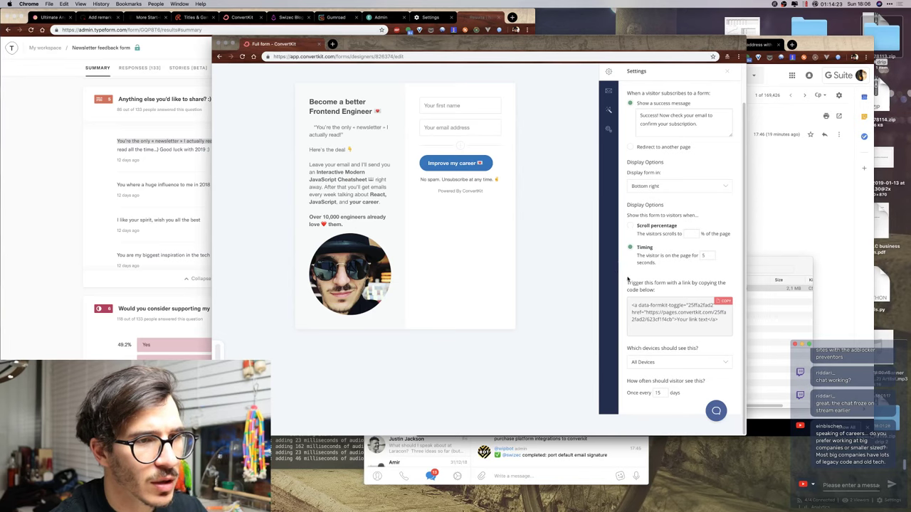
left_click(652, 364)
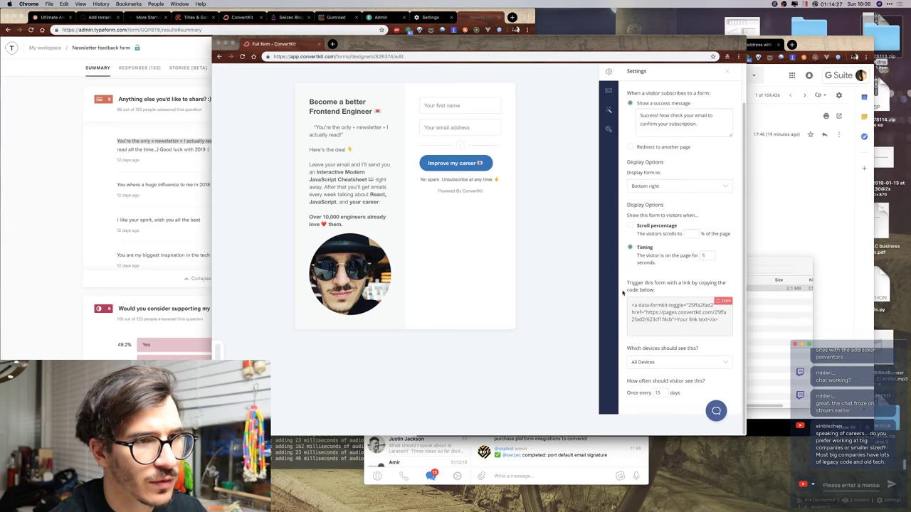
scroll(646, 259, "up", 2)
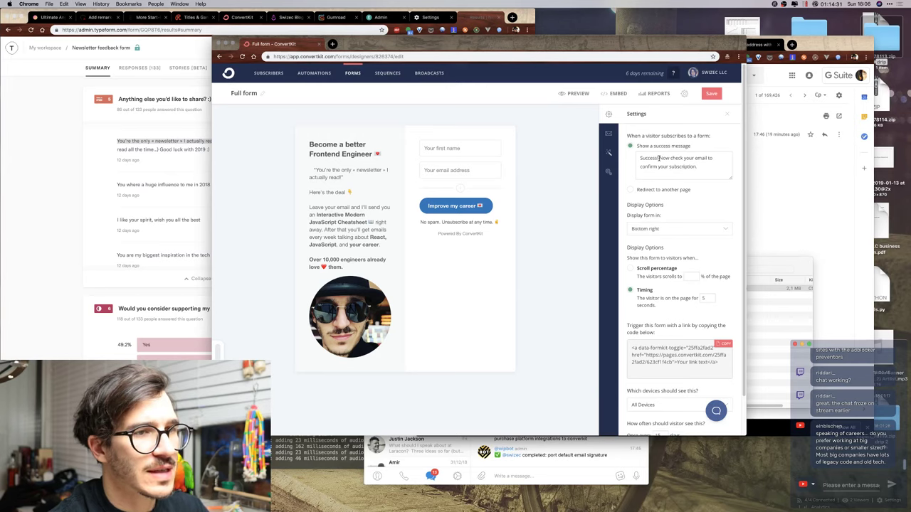
key("ctrl+super+space")
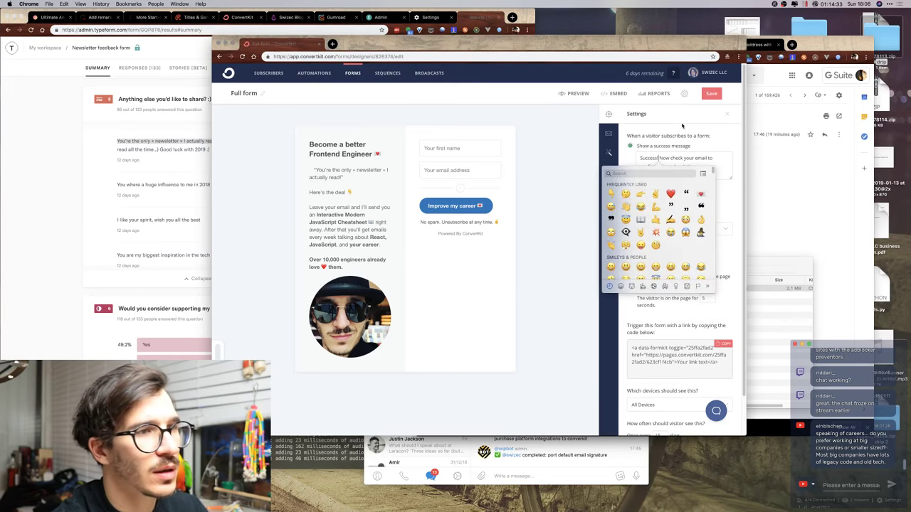
type("rock")
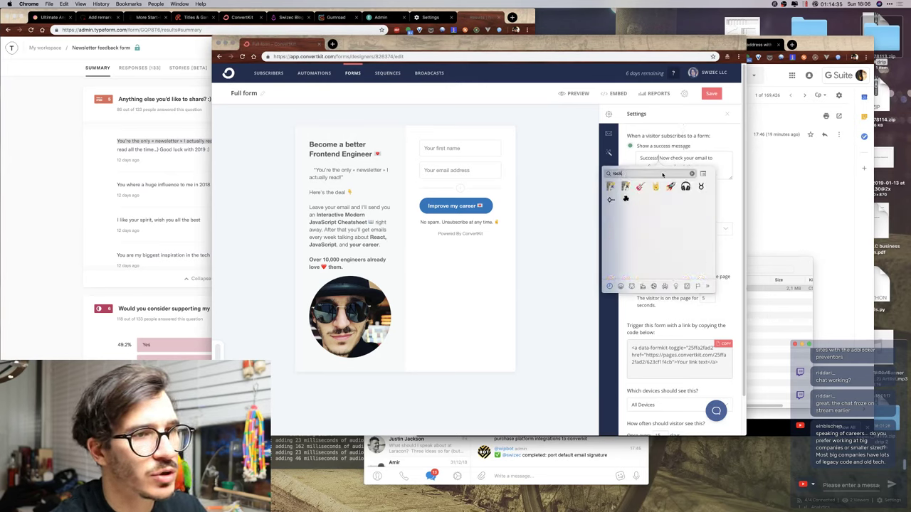
left_click(656, 187)
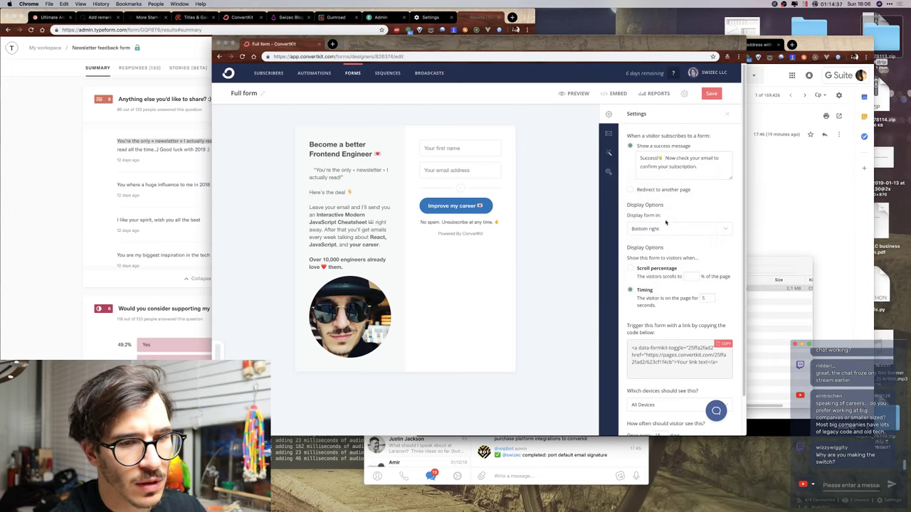
left_click(659, 158)
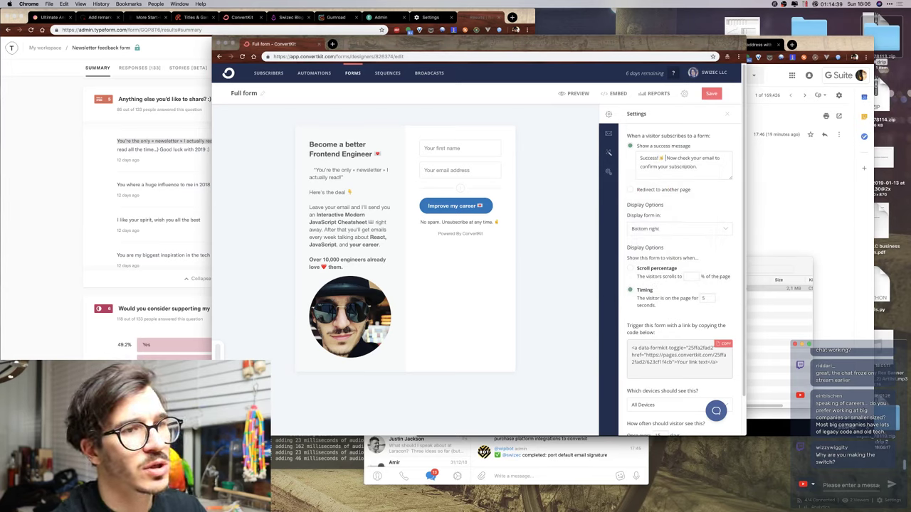
key("Return")
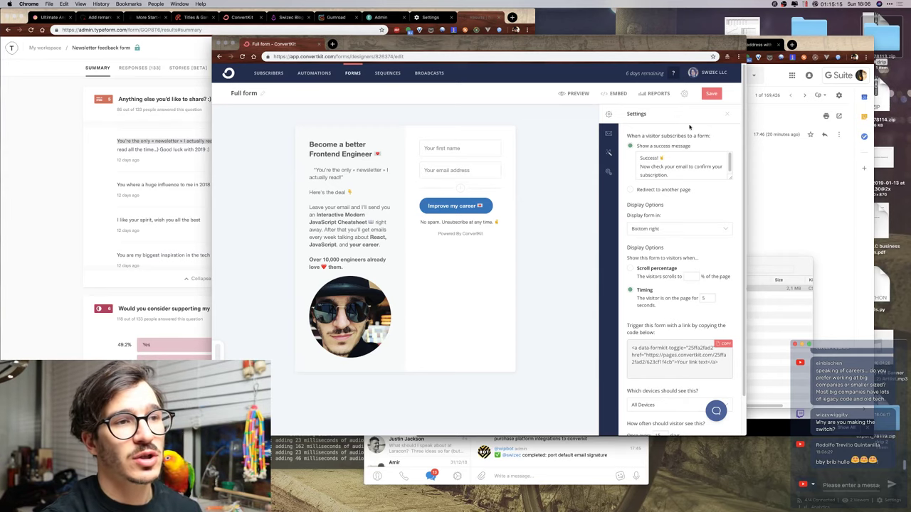
scroll(620, 205, "down", 2)
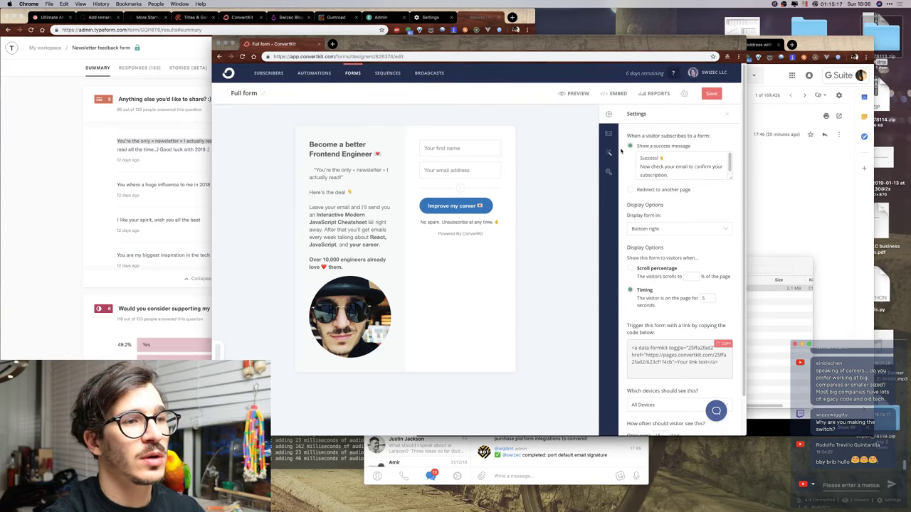
left_click(711, 94)
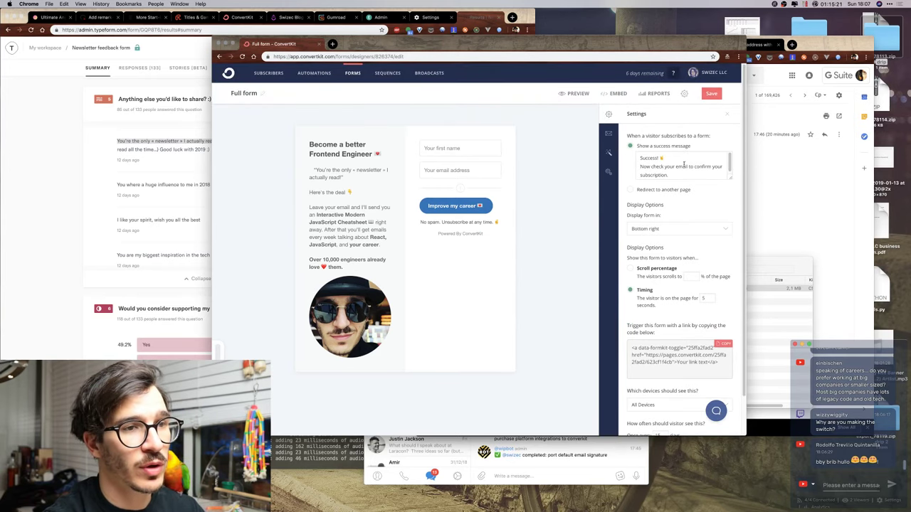
Add 'we're best friends now!' after Success and make the second line 'Check your email to claim the prize'.
left_click_drag(672, 177, 634, 164)
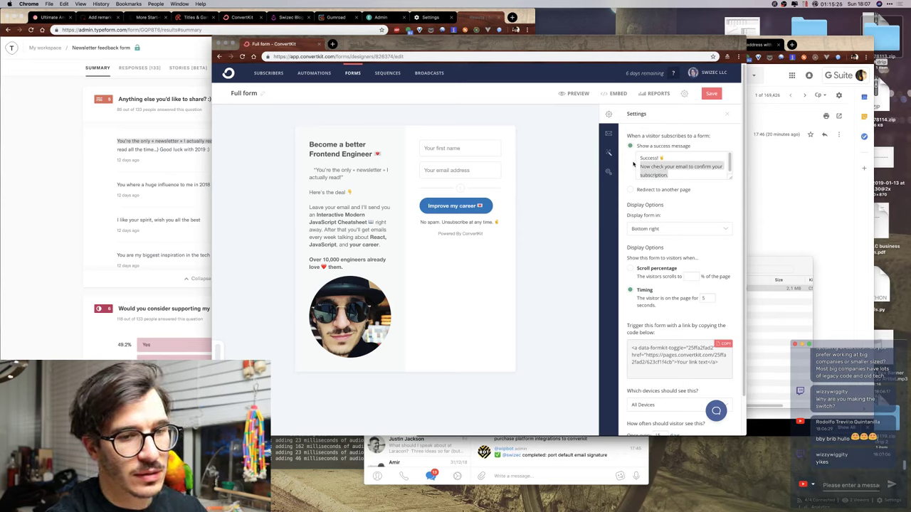
key("Left")
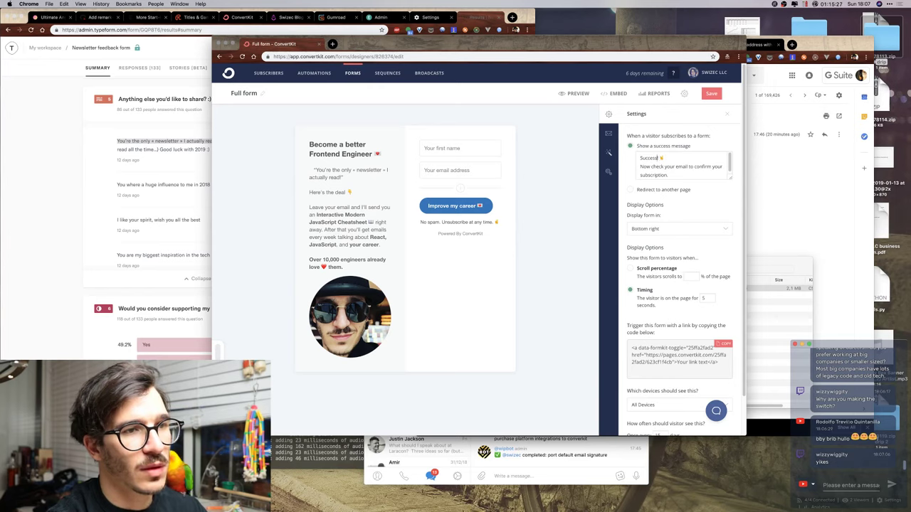
type("we're best frie")
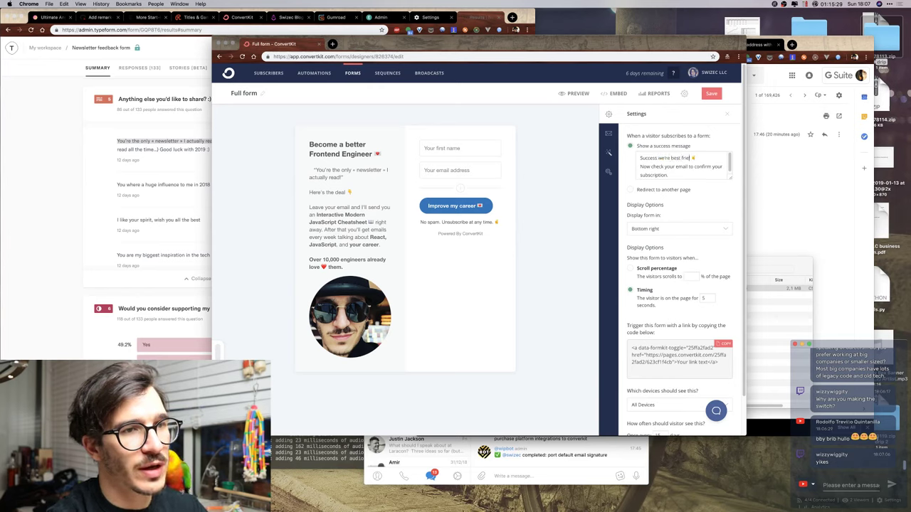
type("nds now!")
left_click_drag(669, 175, 633, 171)
type("Check your")
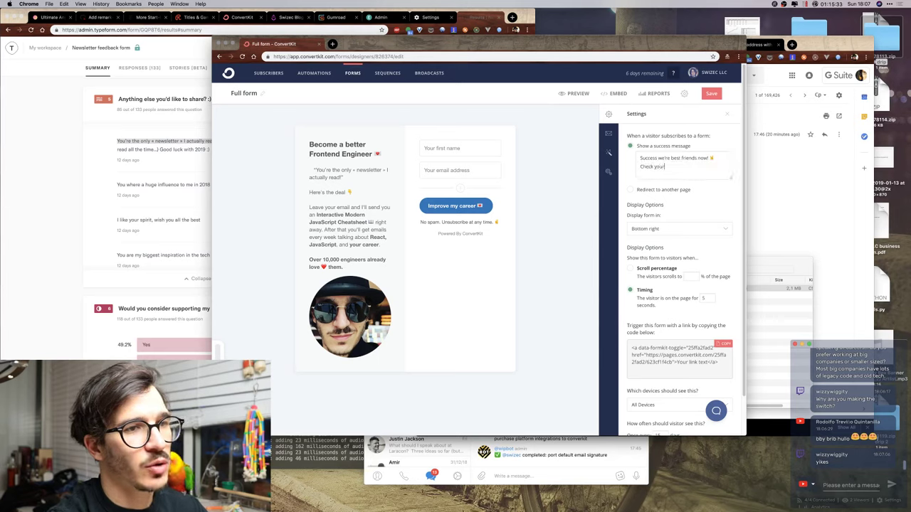
type(" email to cla")
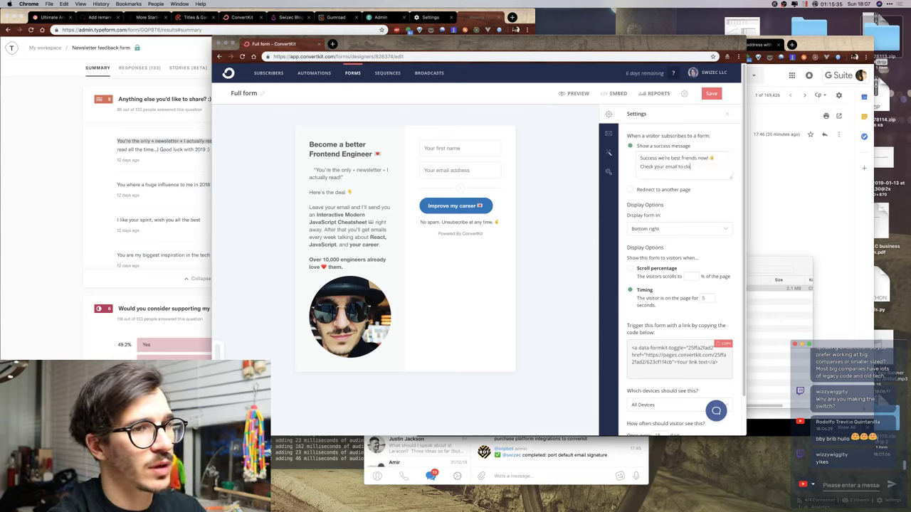
type("im the prize.")
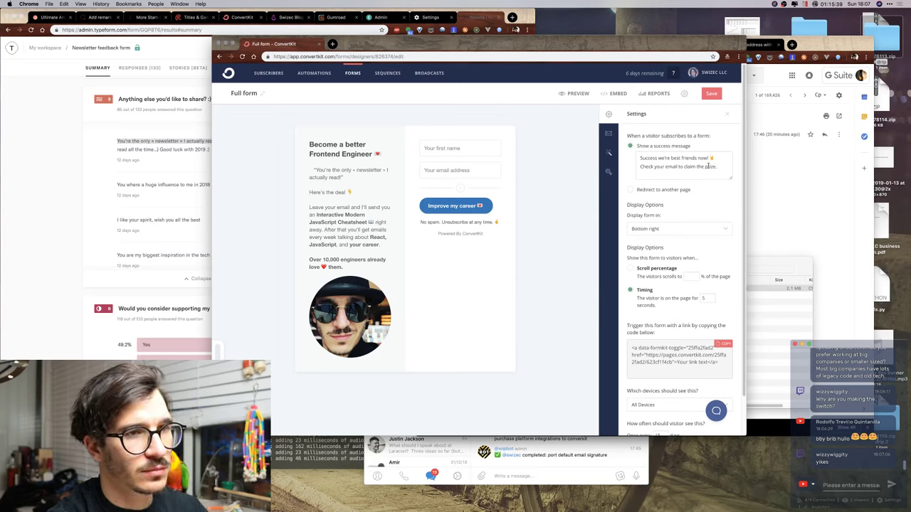
key("Return")
key("BackSpace")
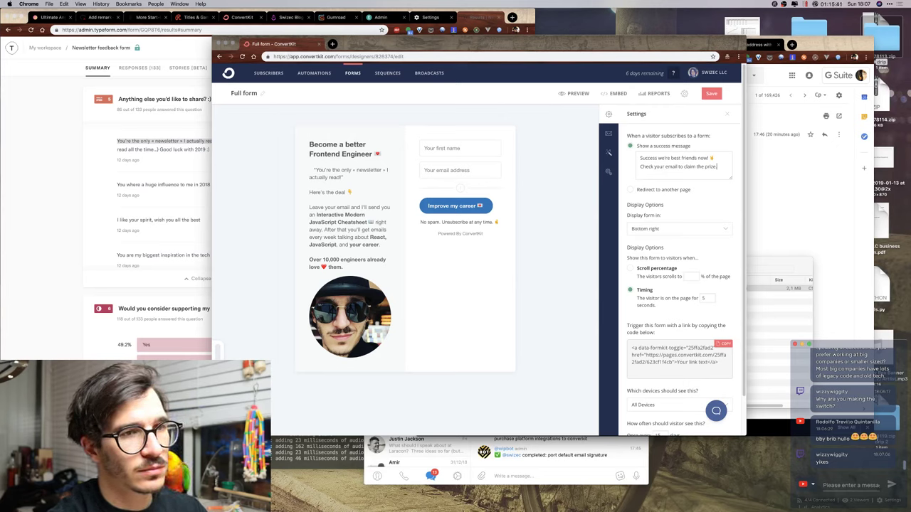
Fix the wording so it ends 'claim the prize', then save the form settings.
left_click(703, 165)
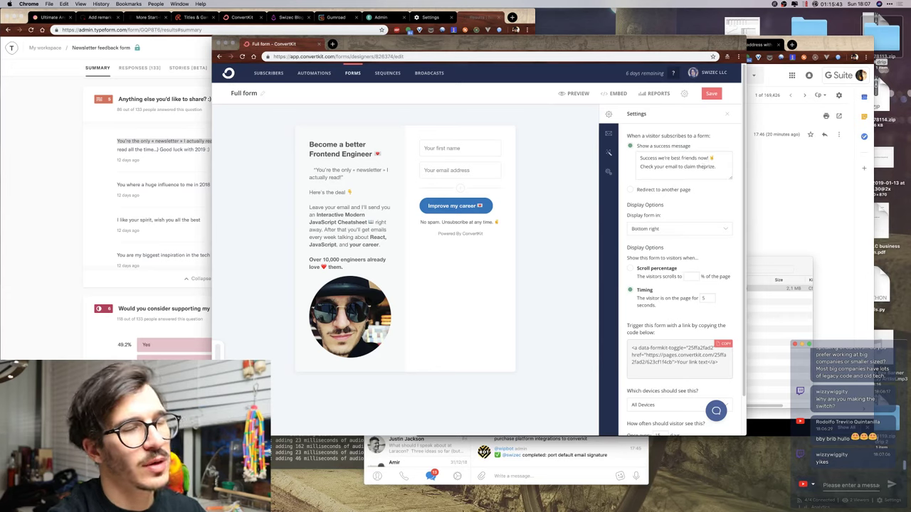
key("BackSpace")
key("BackSpace")
key("BackSpace")
key("BackSpace")
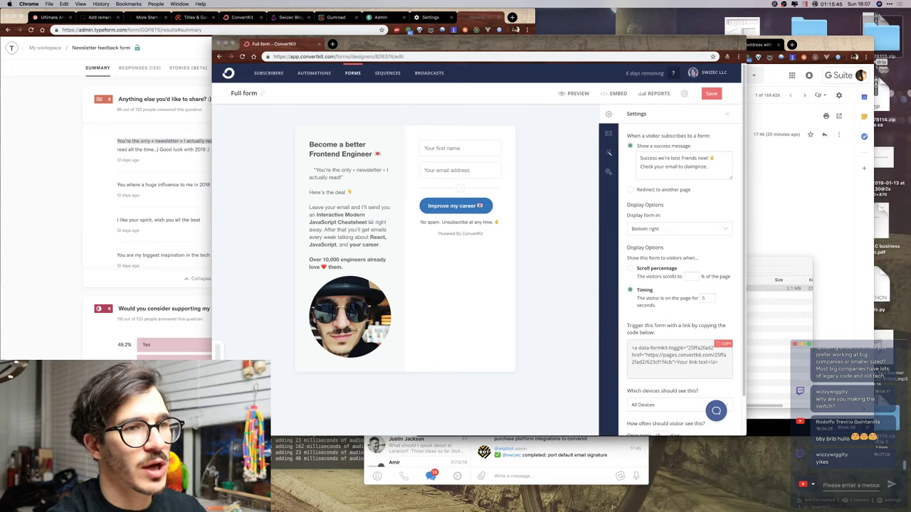
key("BackSpace")
type("the")
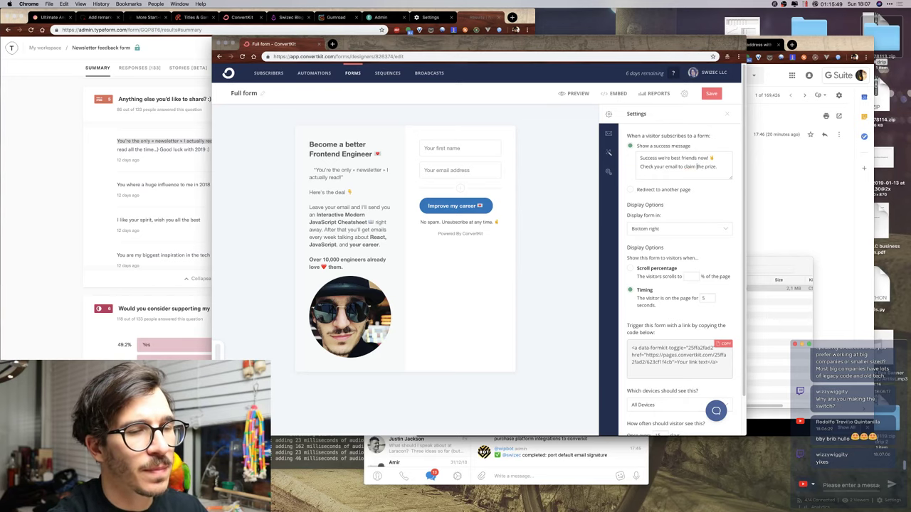
scroll(689, 302, "down", 1)
scroll(676, 311, "up", 1)
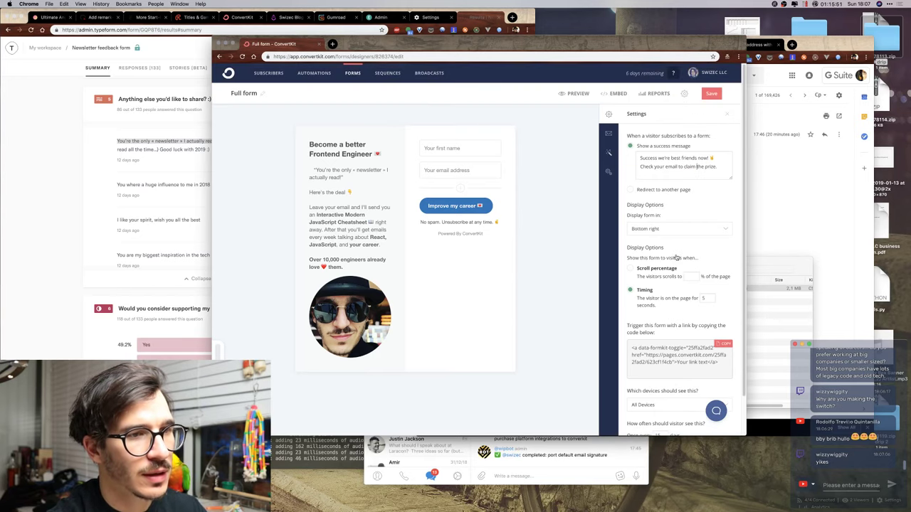
left_click(713, 97)
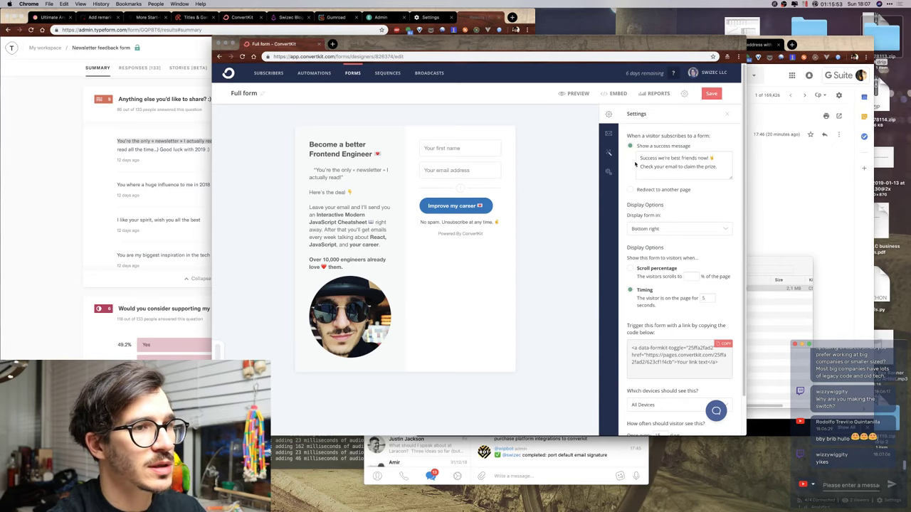
Open the incentive email contents and switch the From field to the other sender address.
left_click(609, 134)
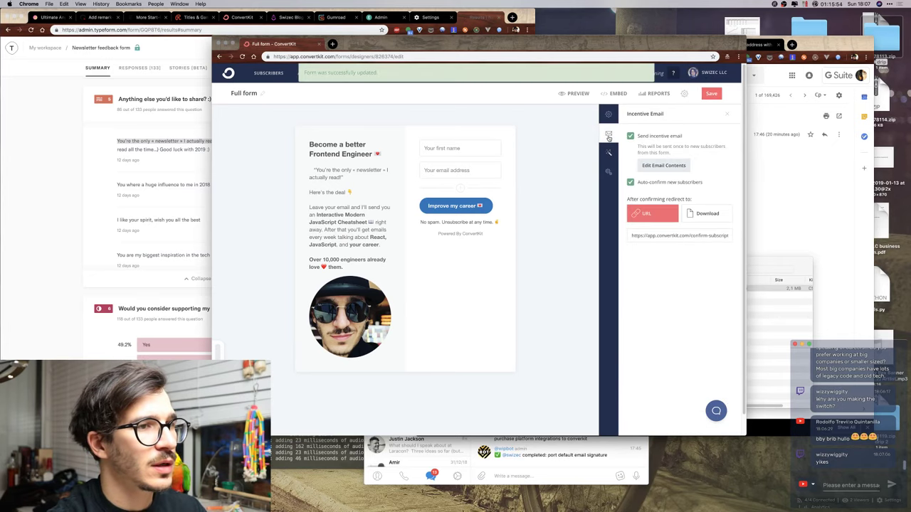
left_click(654, 166)
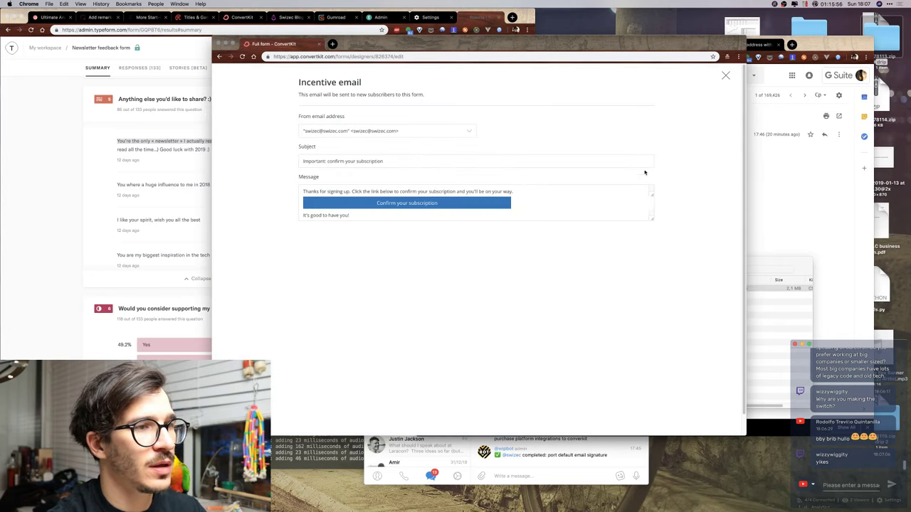
left_click(384, 132)
left_click(386, 136)
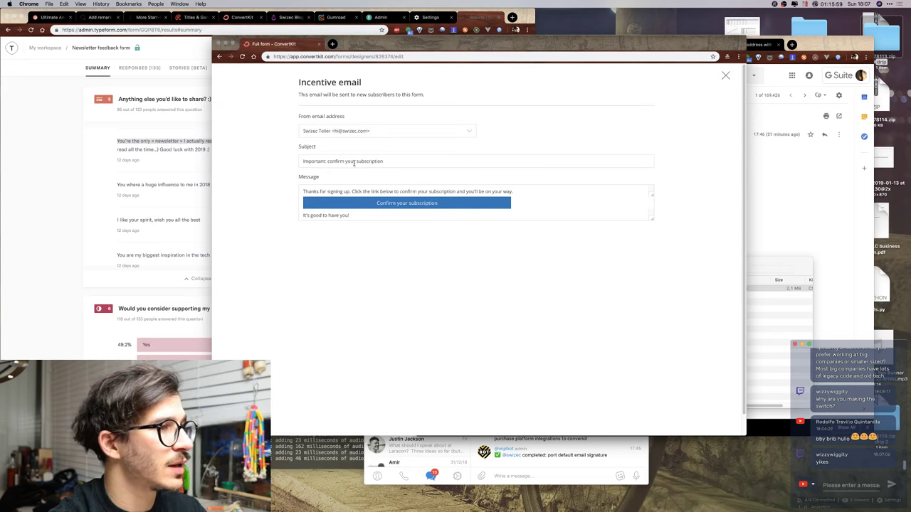
Change the subject to 'Friend, here's your Modern JavaScript Cheatsheet'.
key("super+a")
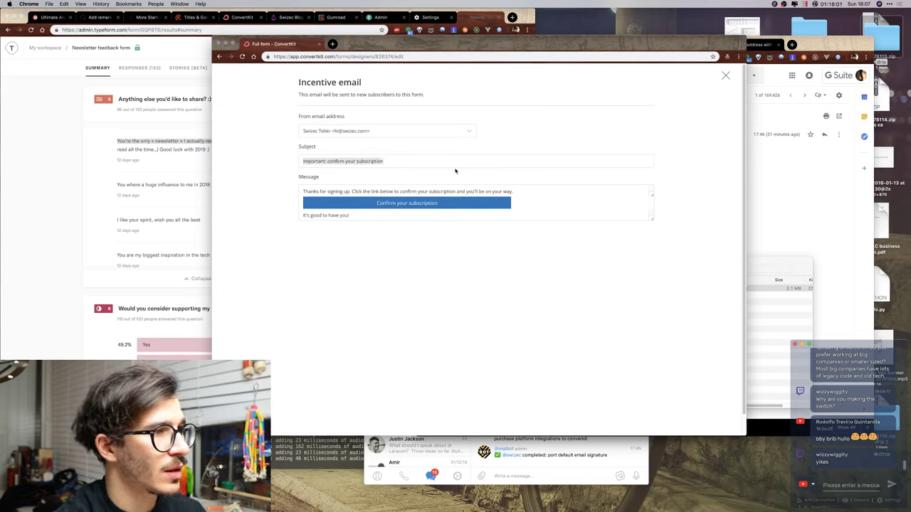
type("Here's you")
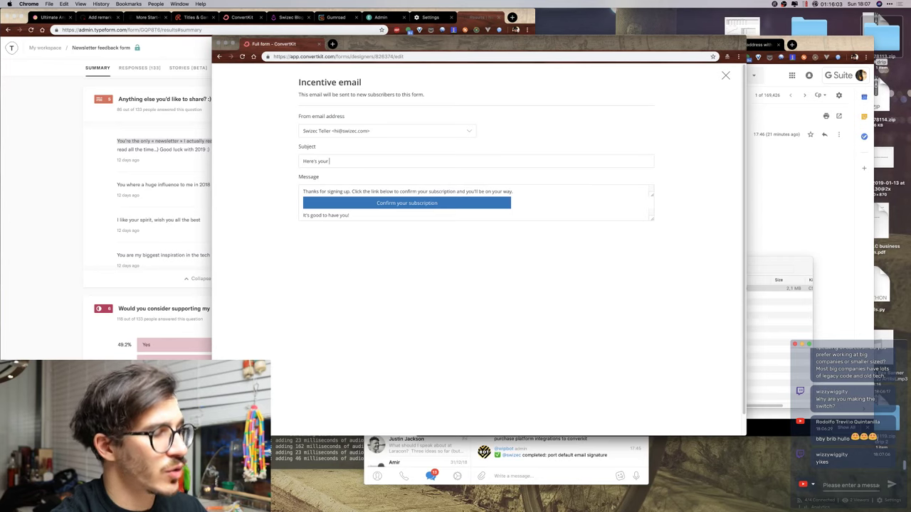
type("r")
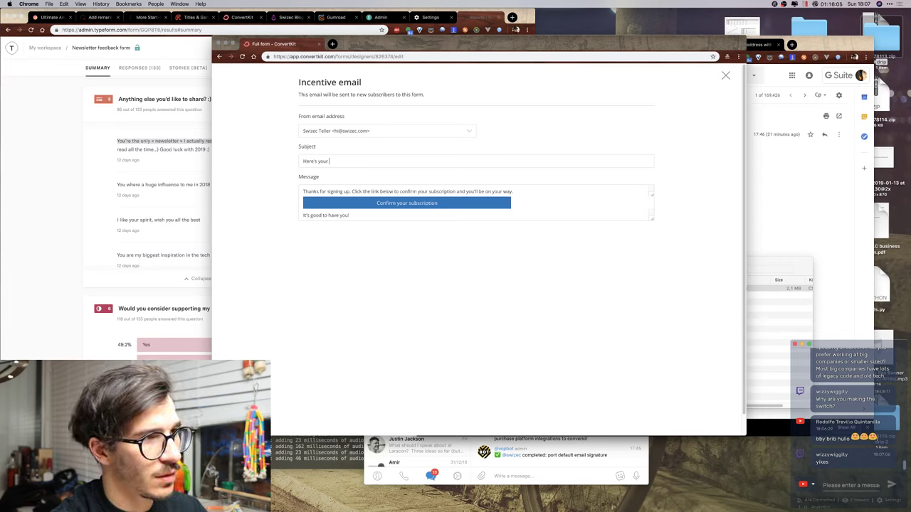
type(" Modern Ja")
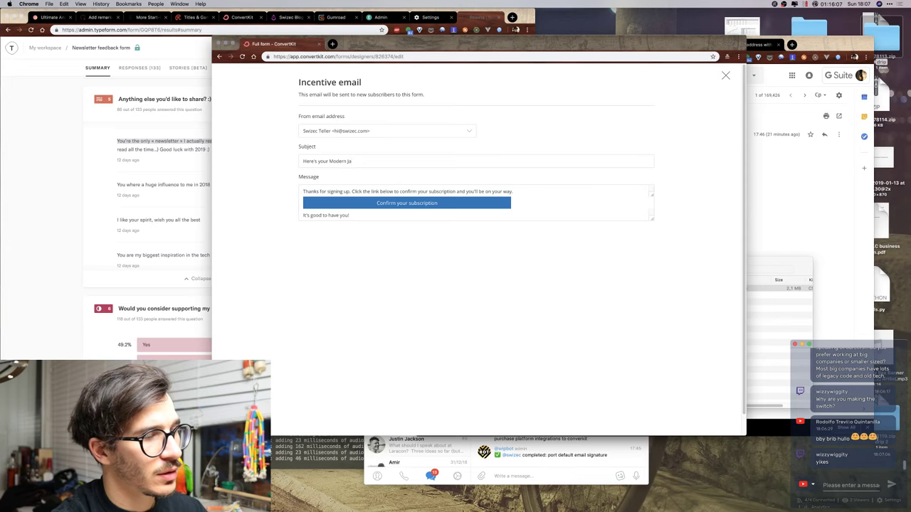
left_click(303, 160)
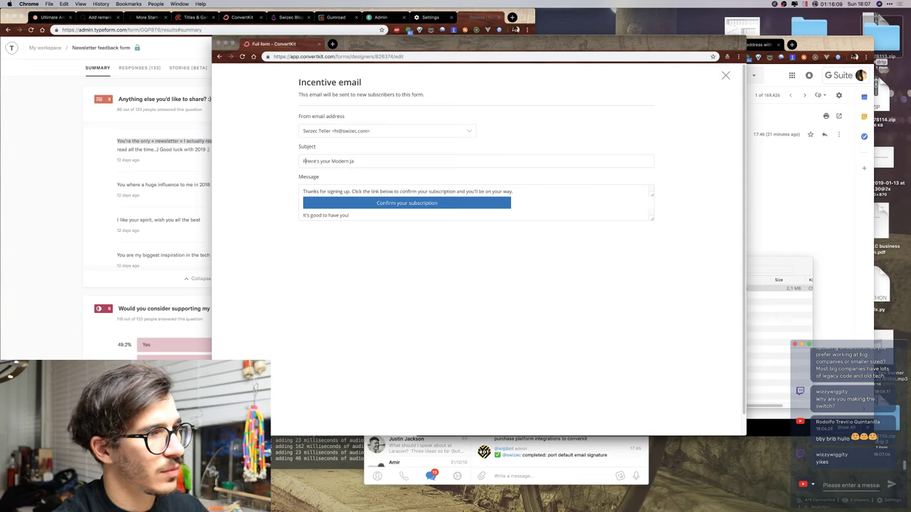
type("Friend, Here's your Modern JavaScript Cheatsheet")
left_click(322, 161)
key("BackSpace")
type("h")
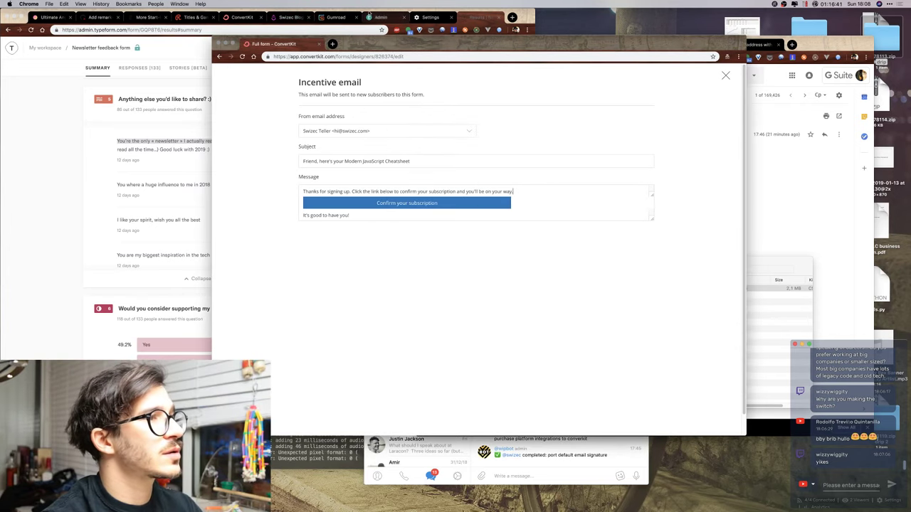
In Drip, review the old form's Confirmation Settings and Post-Signup tabs.
left_click(302, 20)
scroll(154, 104, "up", 3)
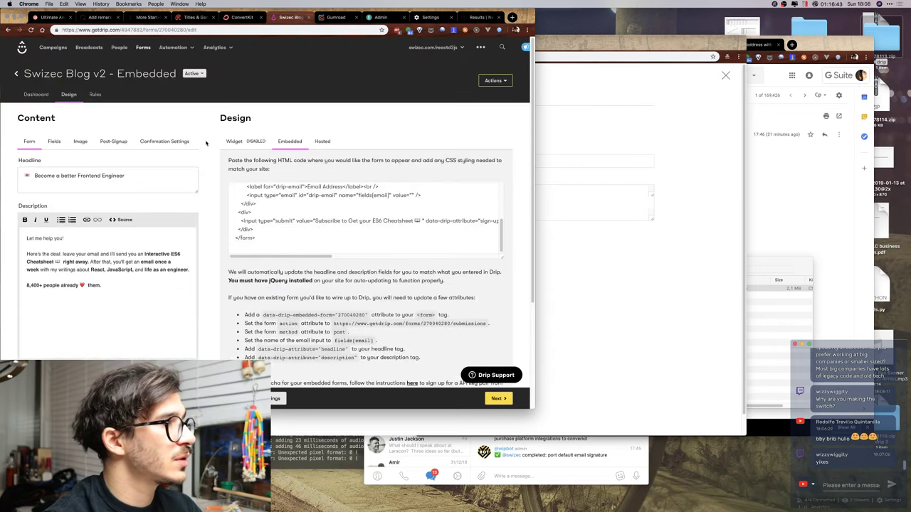
left_click(173, 141)
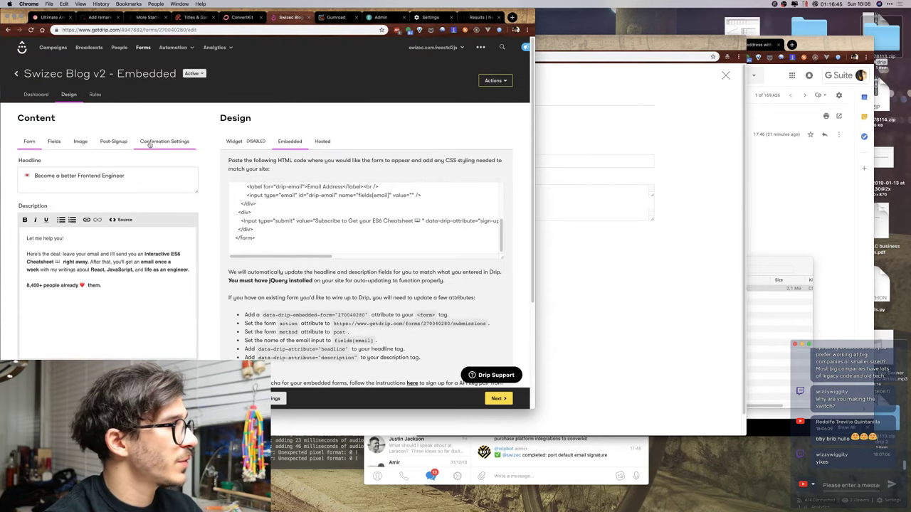
left_click(113, 141)
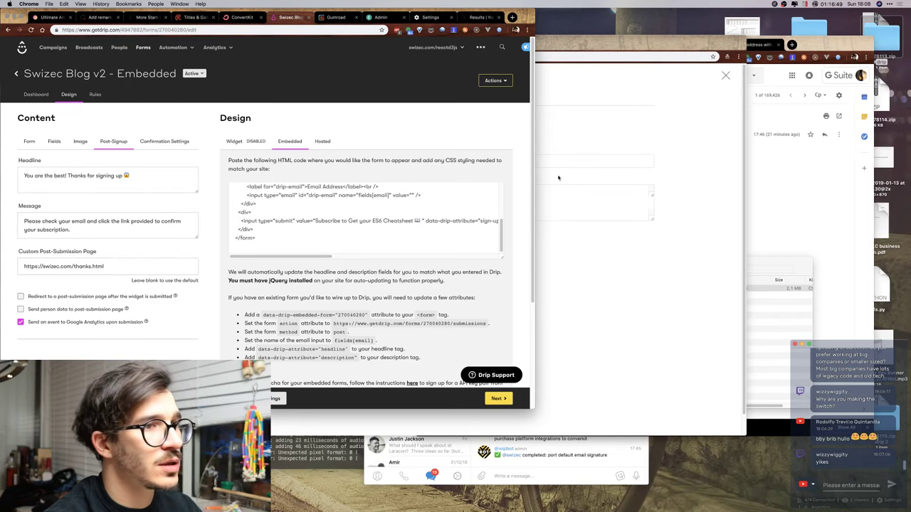
Enlarge ConvertKit's incentive email message box, then inspect Drip's post-submission page address and message.
left_click(640, 243)
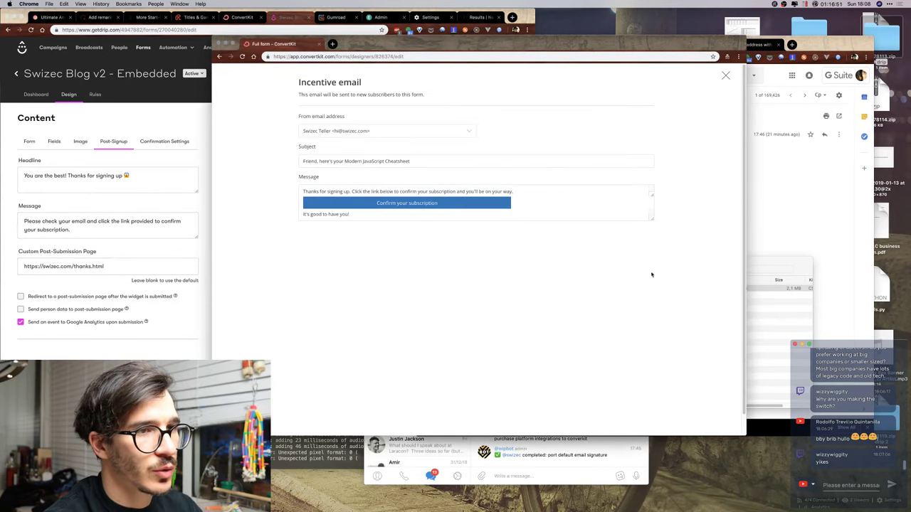
left_click_drag(651, 220, 662, 295)
left_click(99, 279)
left_click(105, 264)
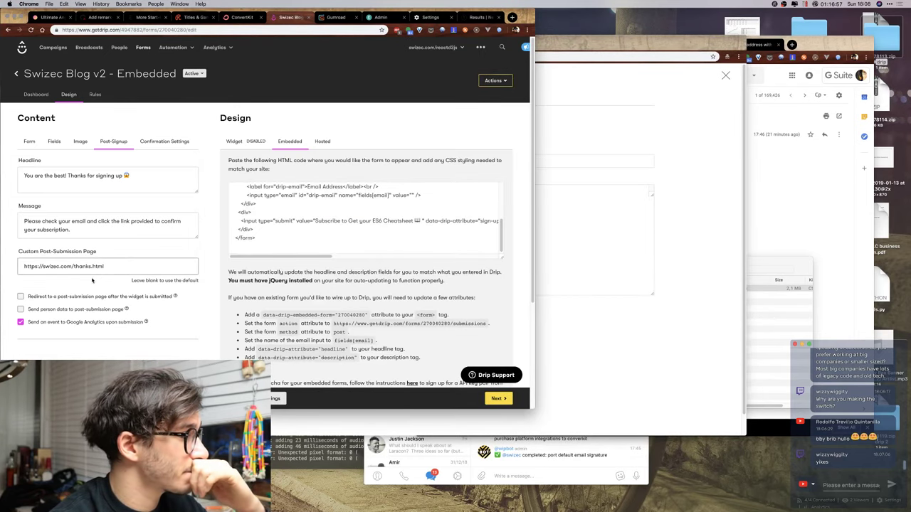
left_click(88, 228)
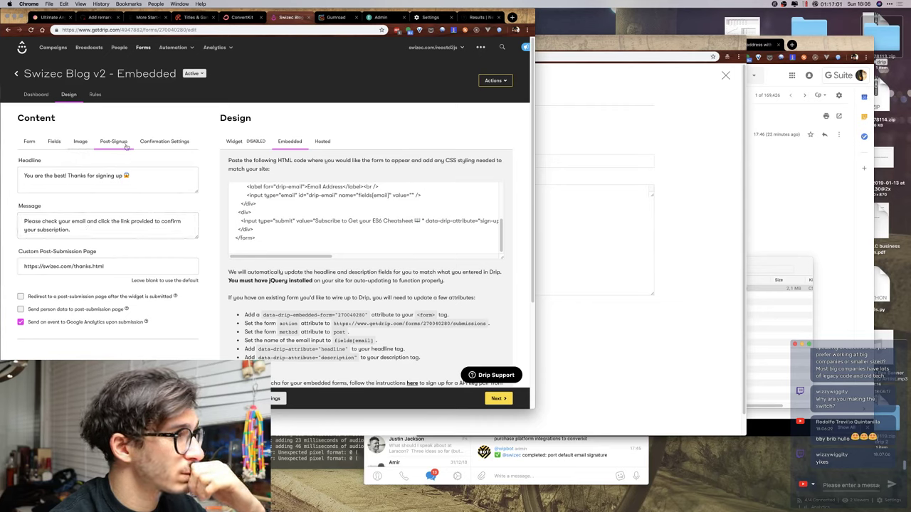
Open the Drip form's Rules, showing the 'ES6 cheatsheet to blog subscriber' campaign and 'Blog Subscriber' tag.
left_click(97, 73)
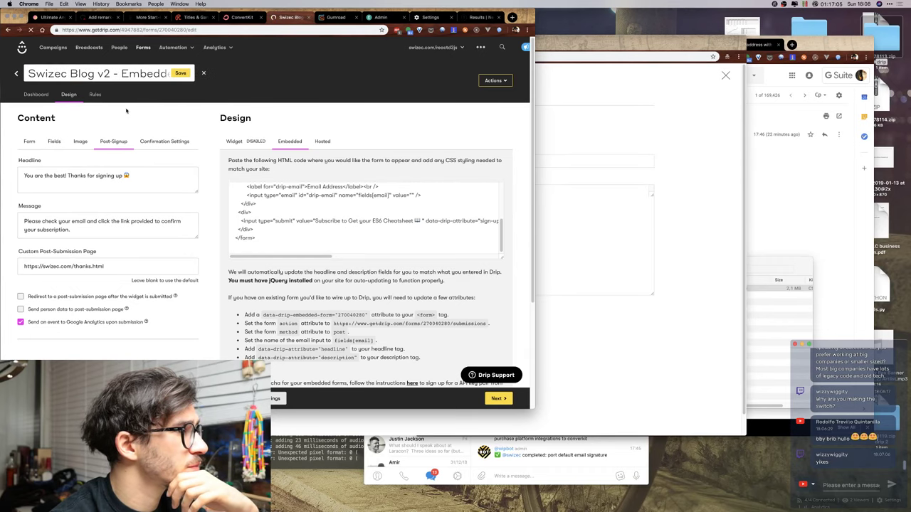
left_click(100, 94)
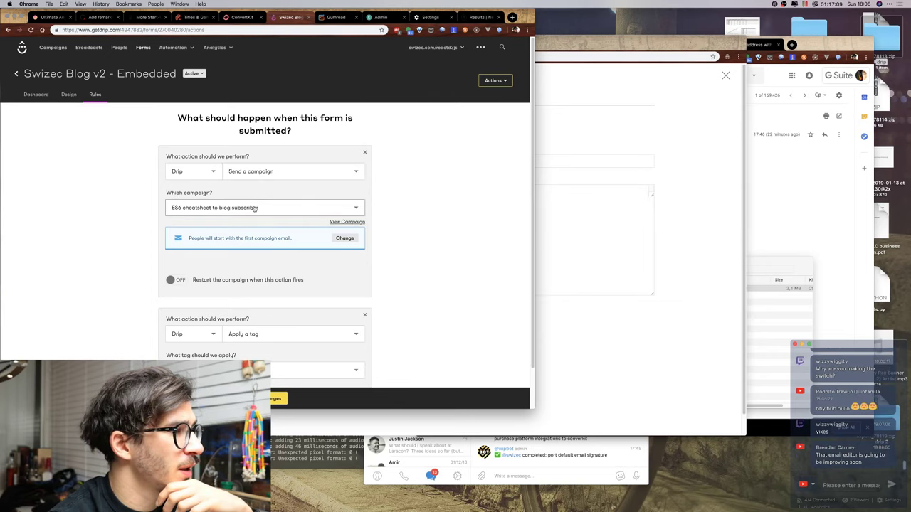
scroll(437, 206, "down", 2)
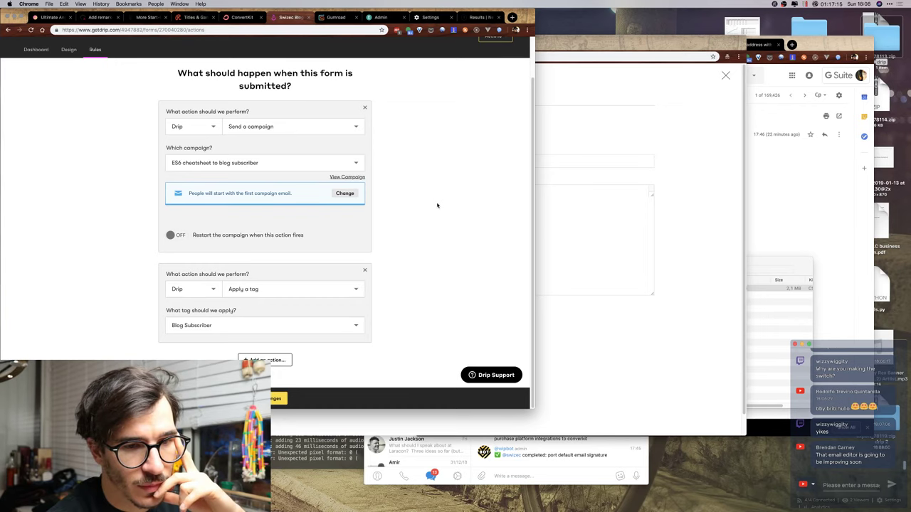
scroll(437, 206, "up", 2)
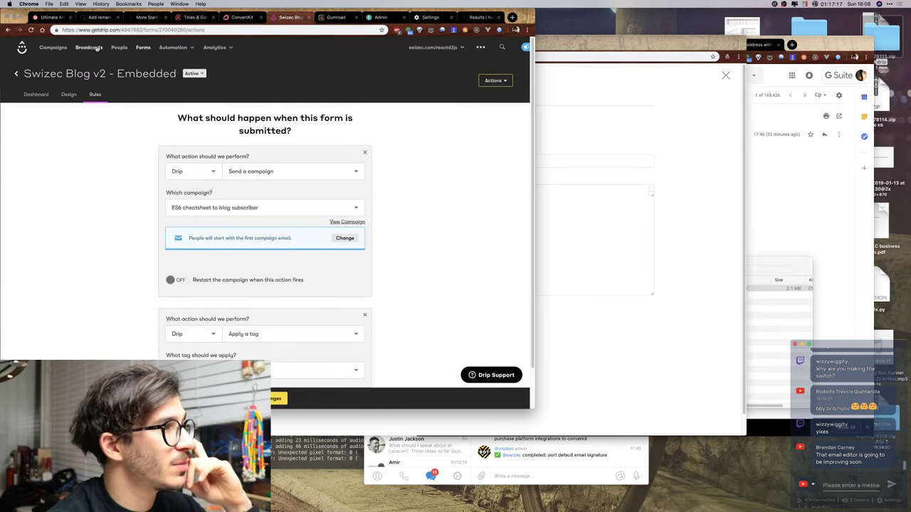
From Campaigns, open 'ES6 cheatsheet to blog subscriber' and its Email #1 'Your interactive ES6 cheatsheet'.
left_click(54, 48)
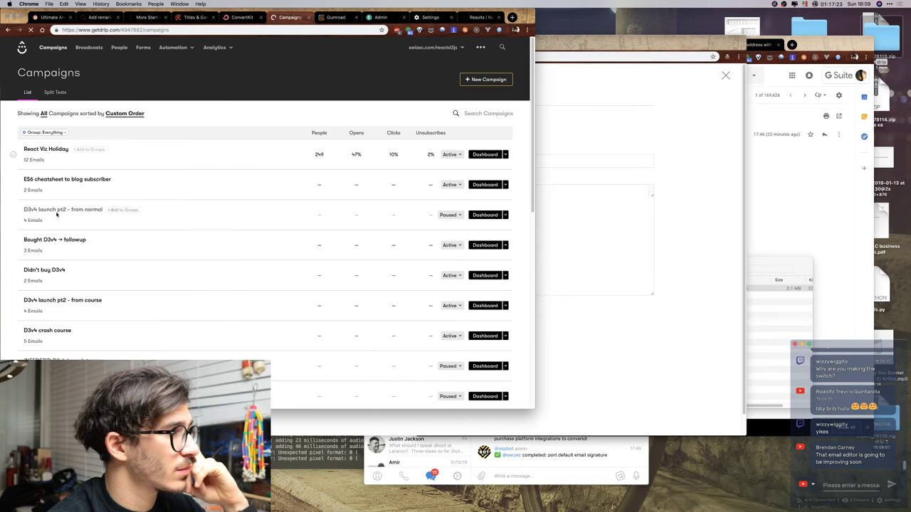
left_click(96, 180)
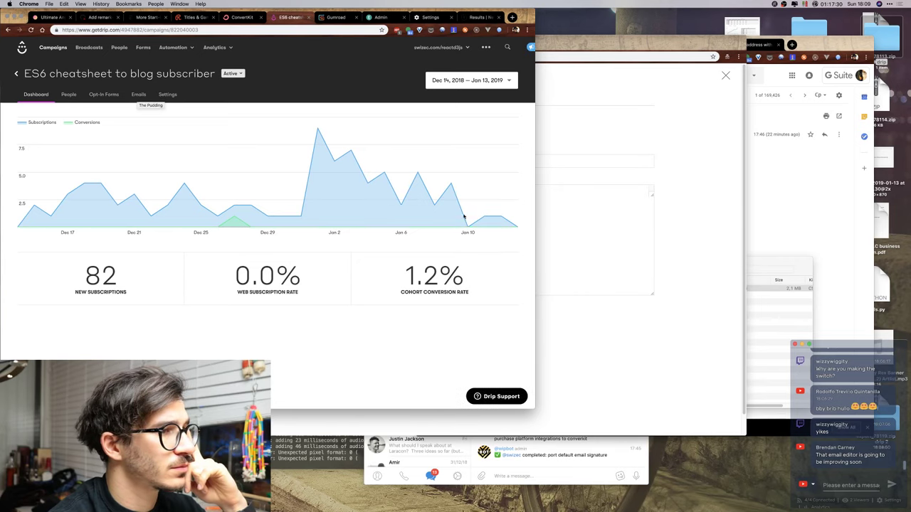
left_click(136, 96)
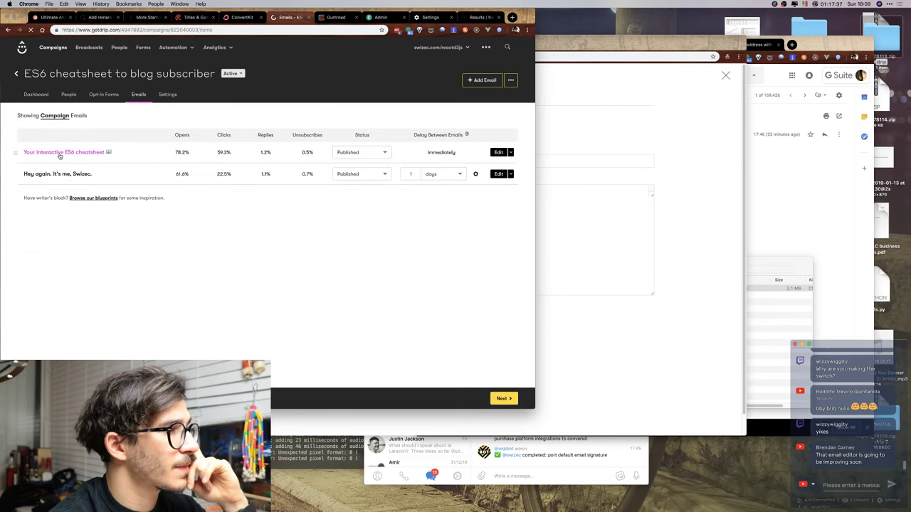
left_click(60, 155)
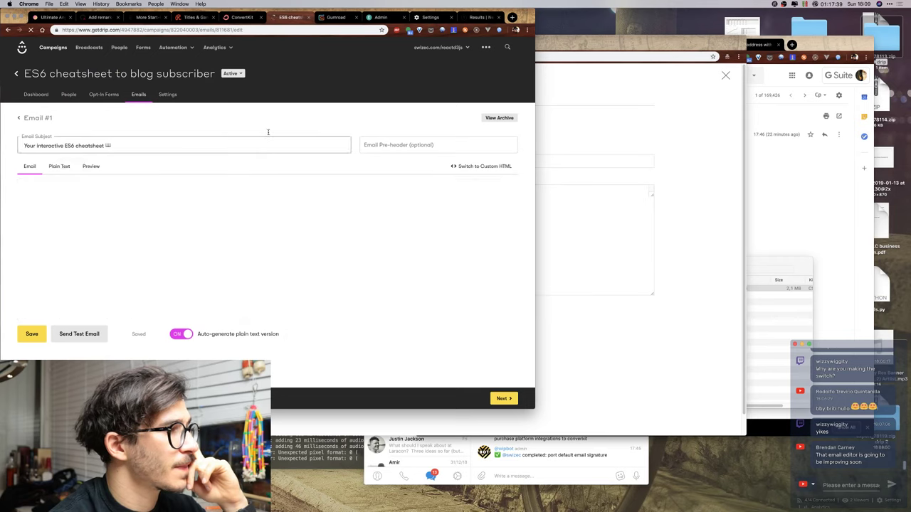
key("super+bracketleft")
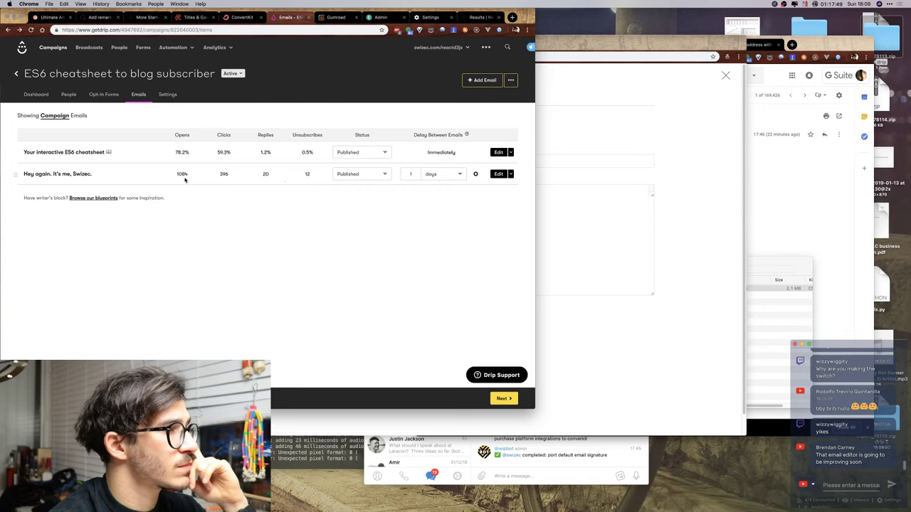
left_click(71, 152)
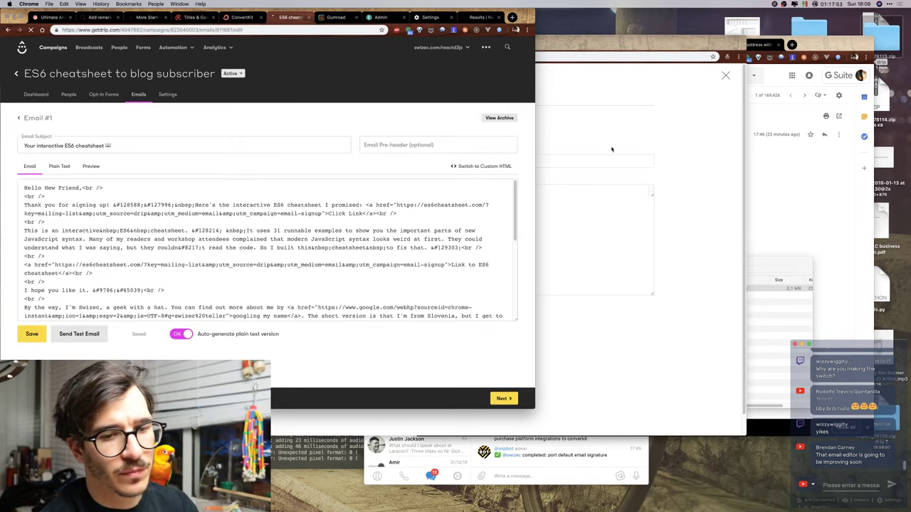
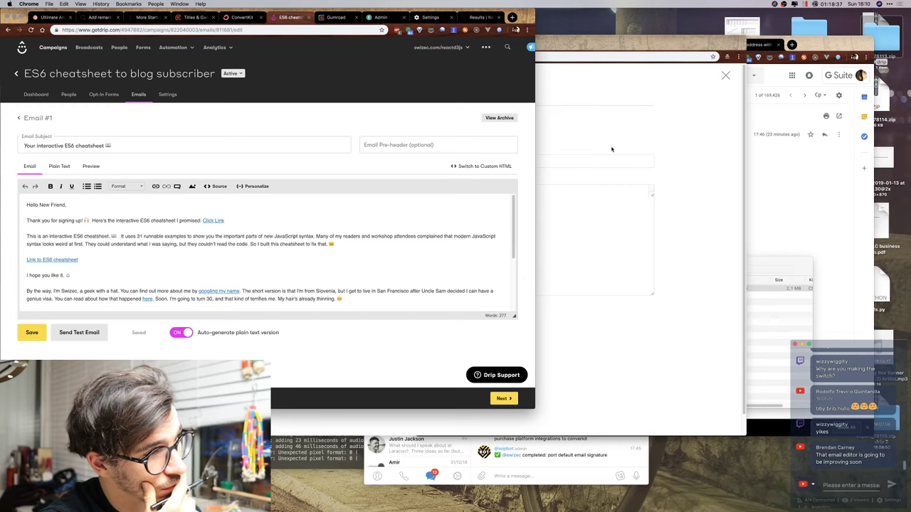
Select the Drip welcome email body from 'Hello New Friend' onward, then return to ConvertKit's incentive email.
scroll(459, 226, "down", 5)
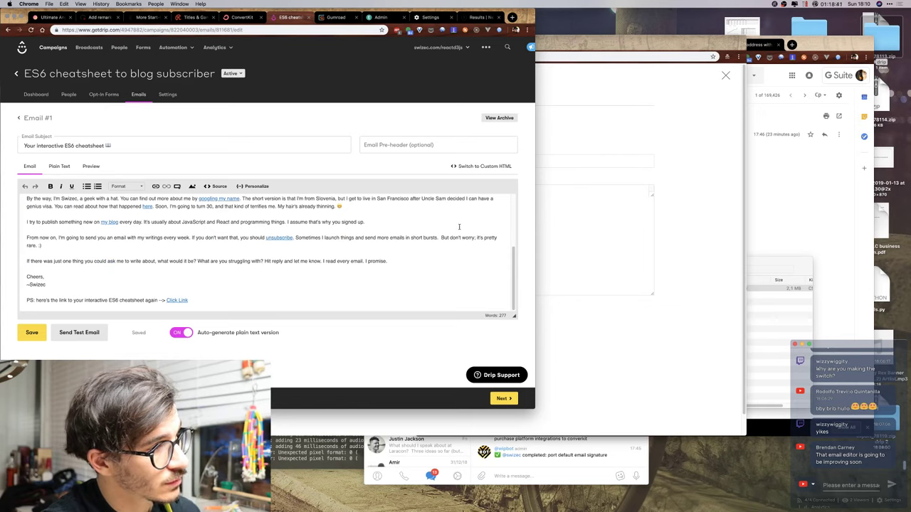
scroll(459, 226, "up", 5)
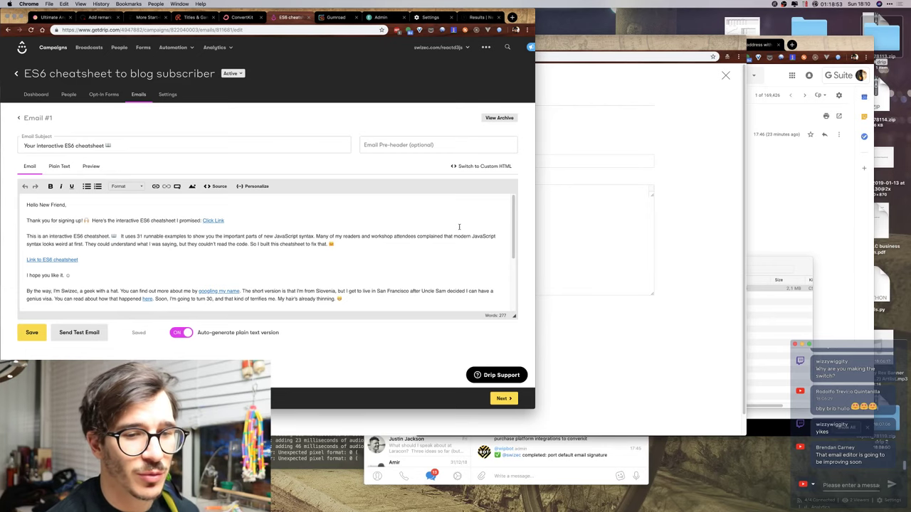
left_click(150, 236)
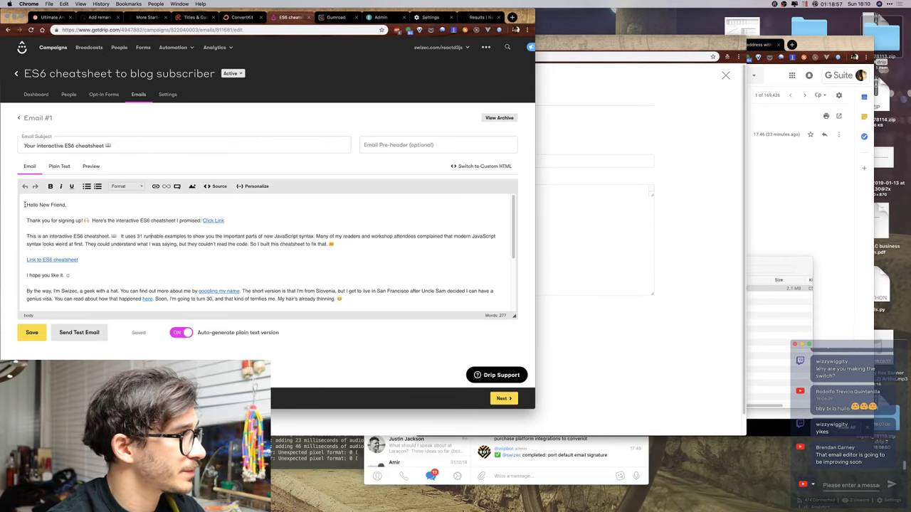
left_click(733, 243)
left_click(26, 213)
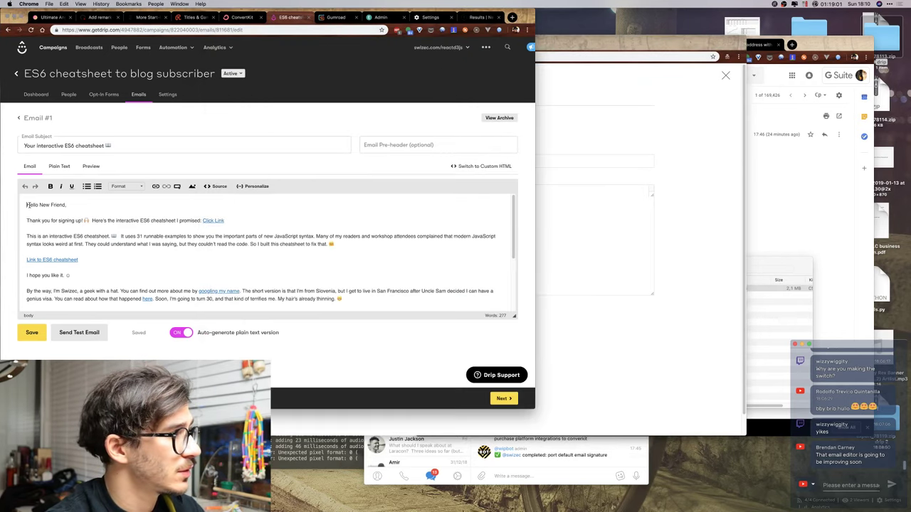
left_click_drag(27, 204, 317, 318)
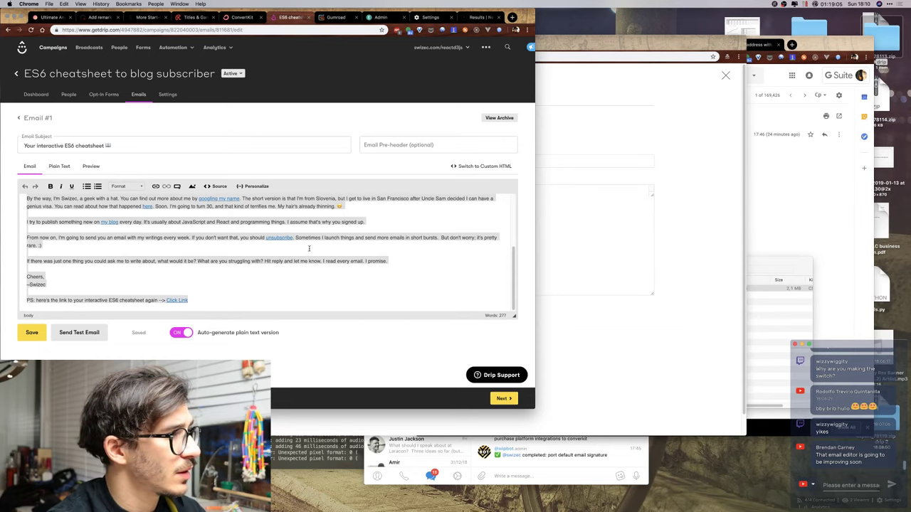
left_click(586, 280)
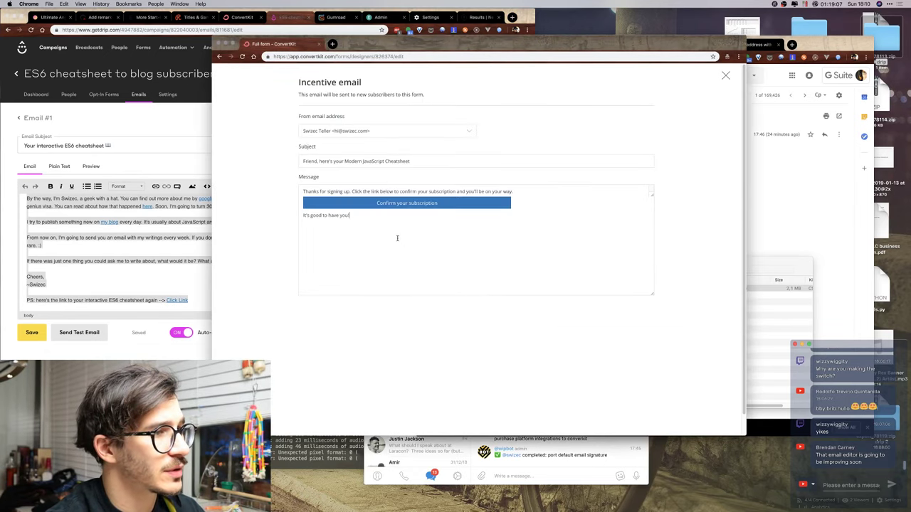
Replace the incentive email's message with the pasted PS line and shorten the Message box.
key("super+shift+Left")
key("BackSpace")
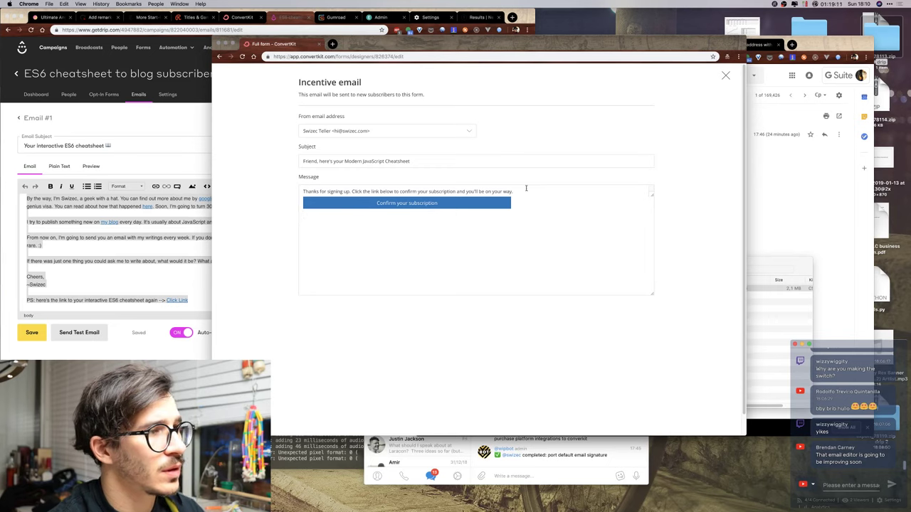
key("super+shift+Left")
type("PS: here's the link to your interactive ES6 cheatsheet again --> Click Link")
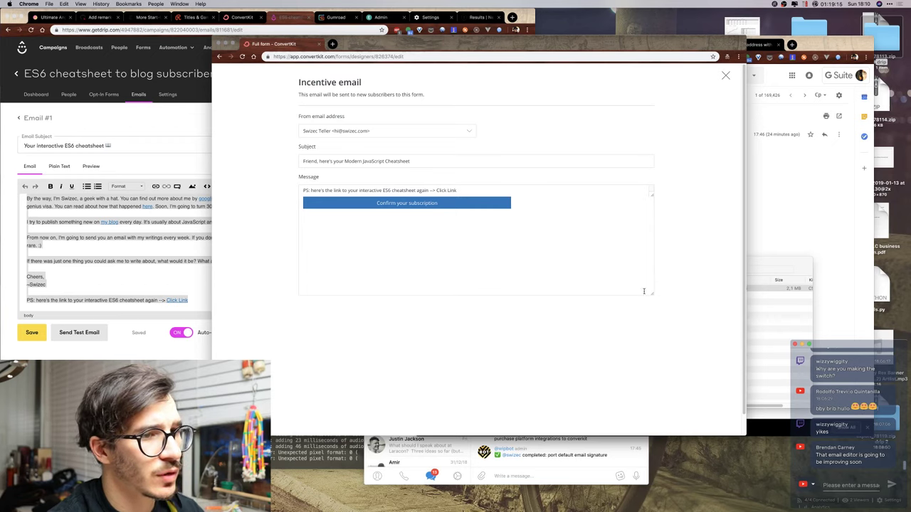
left_click_drag(650, 294, 651, 227)
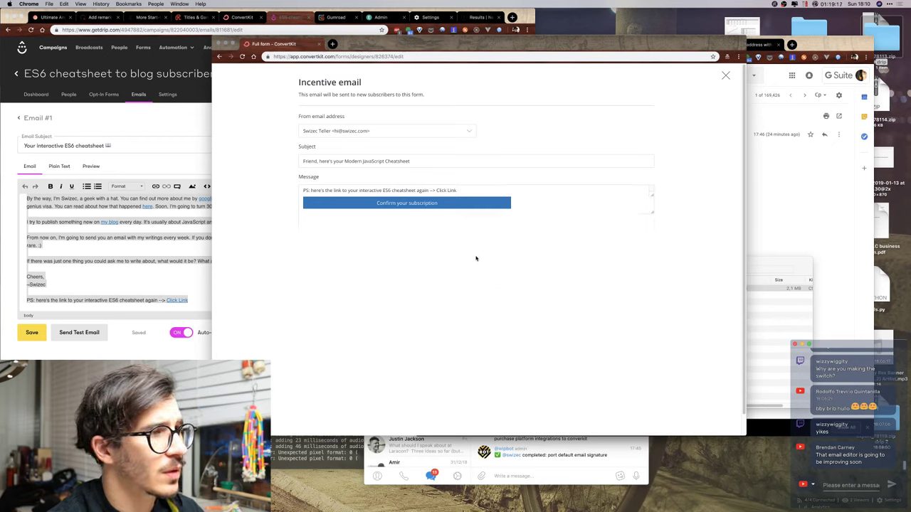
Undo the message edits and reload the page, discarding the unsaved changes.
key("super+z")
key("super+z")
key("super+z")
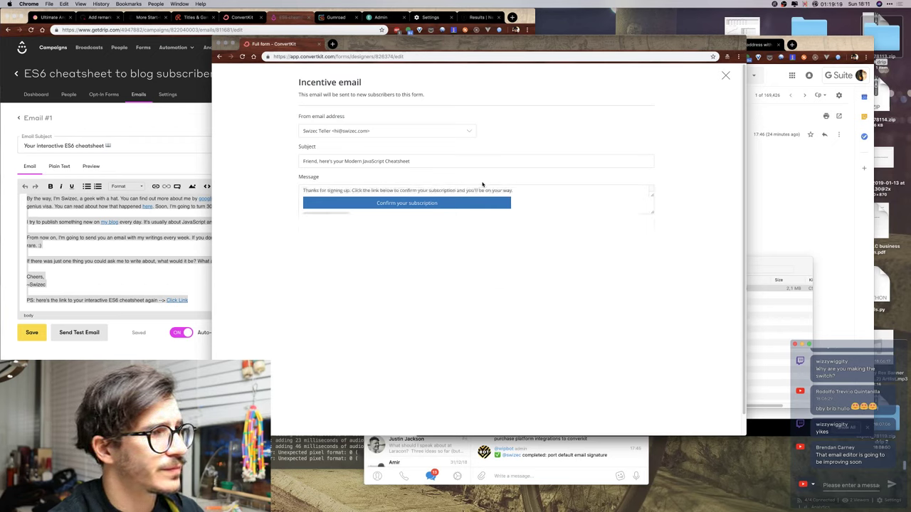
key("super+z")
key("super+shift+z")
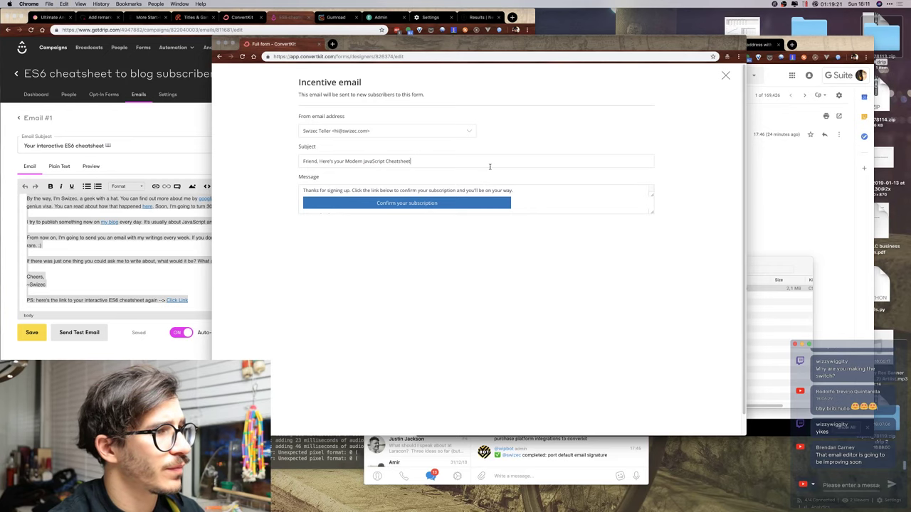
key("super+r")
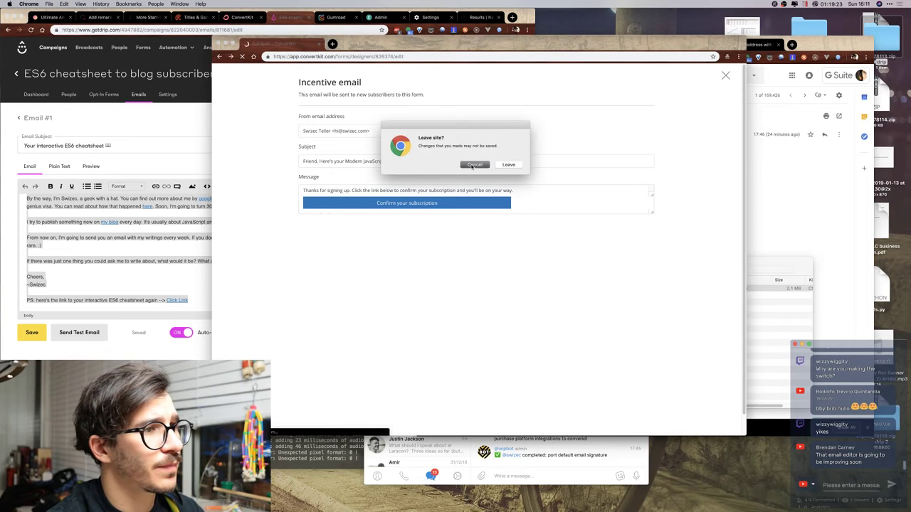
left_click(473, 166)
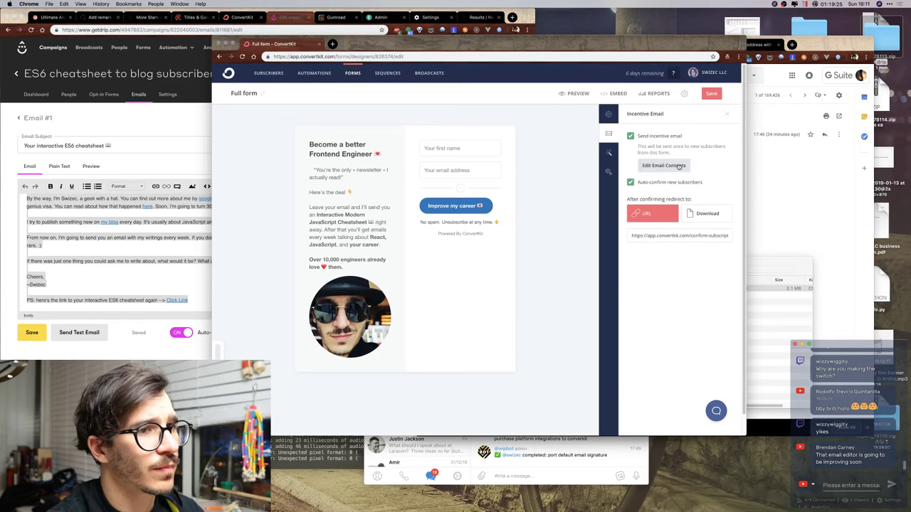
Turn off Send incentive email and rename the form to 'Swizec.com form', saved.
left_click(640, 137)
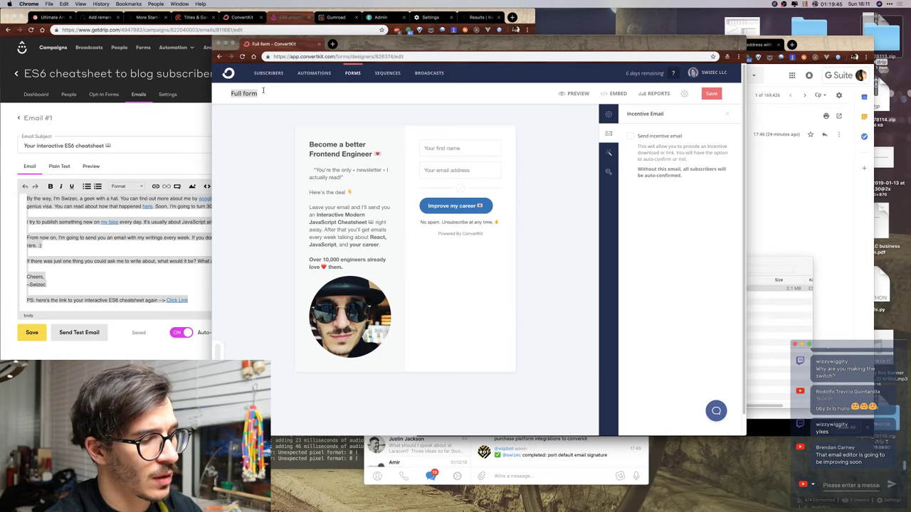
left_click(263, 90)
type("Slideup")
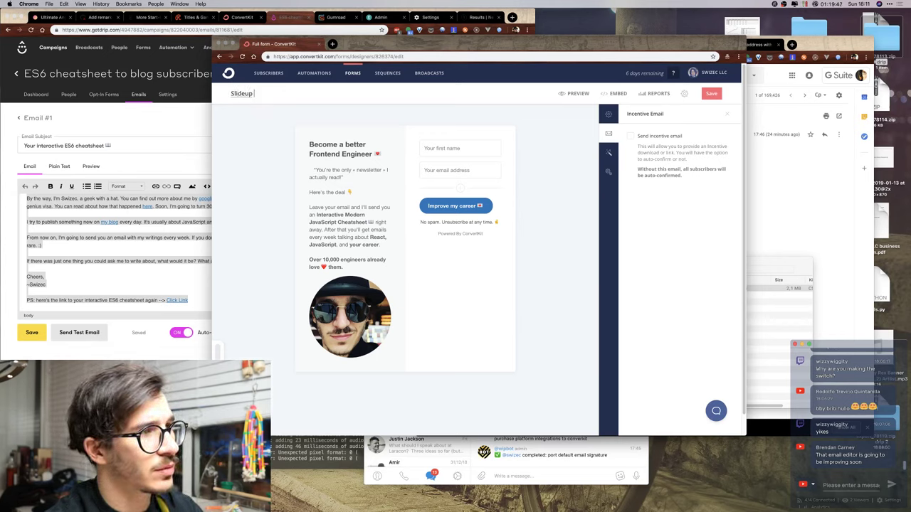
key("super+a")
type("Swizec.")
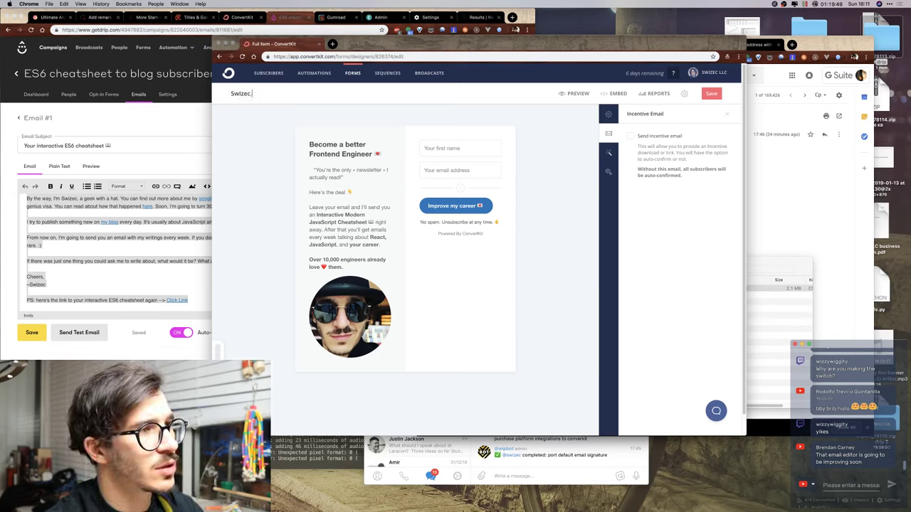
type("com form")
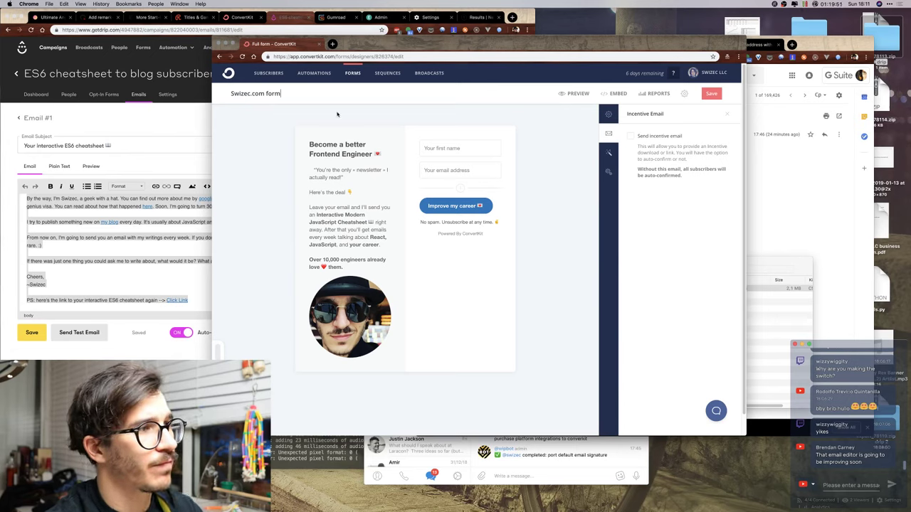
left_click(709, 97)
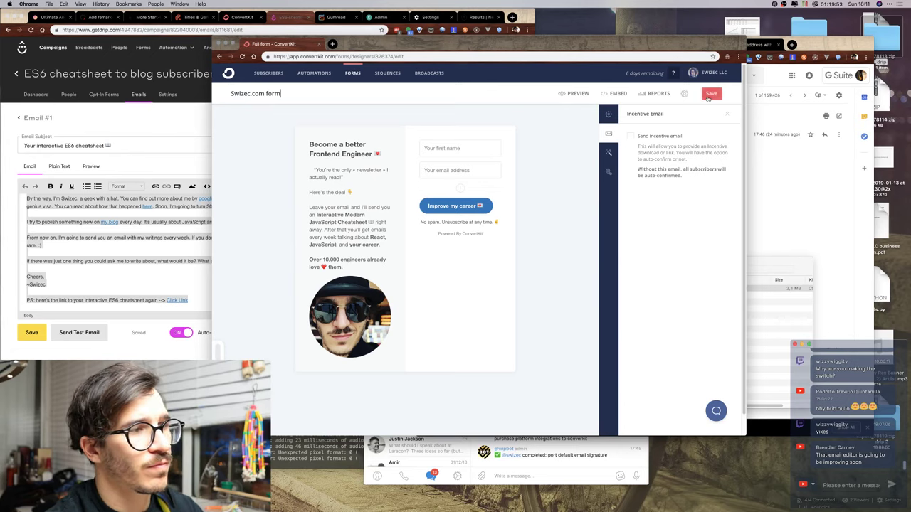
Change the name to 'Swizec.com slideup form', save it, and view the form's reports.
left_click(267, 94)
type("slideup")
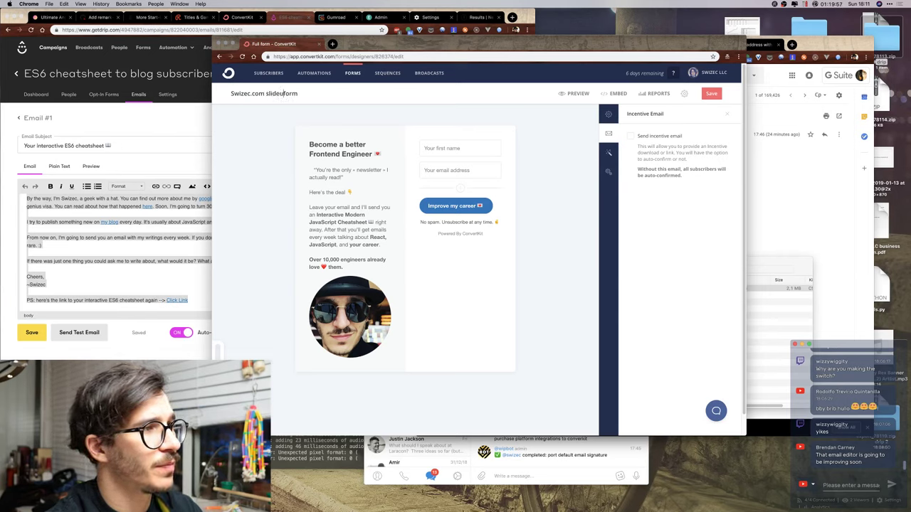
left_click(714, 93)
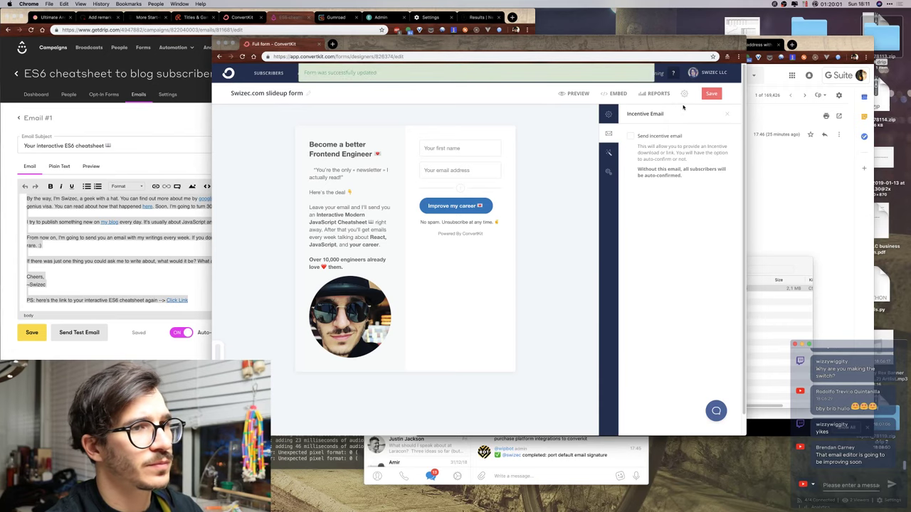
left_click(644, 97)
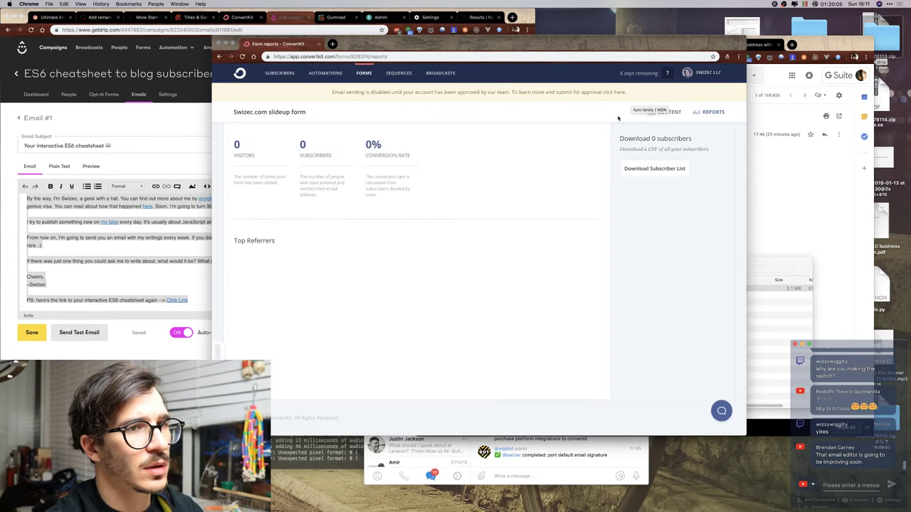
Copy the form's hosted share link and load it in a private browsing window.
left_click(671, 112)
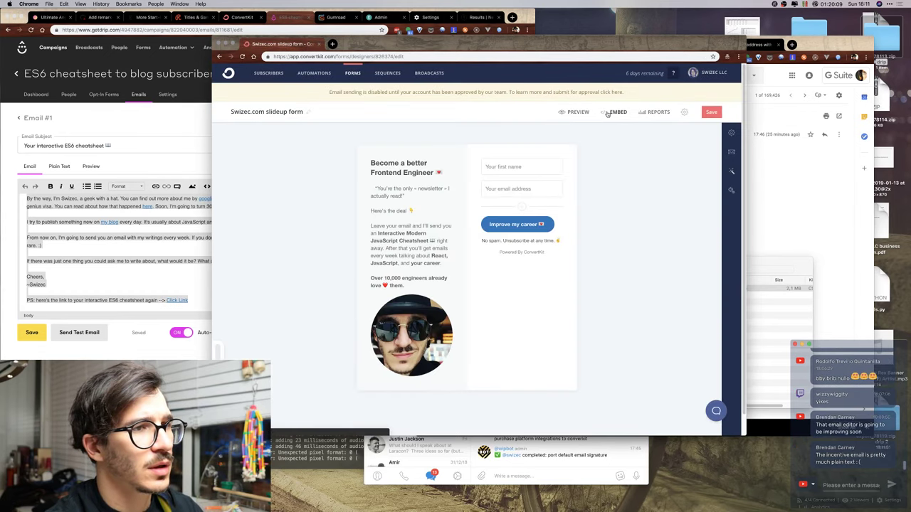
left_click(610, 112)
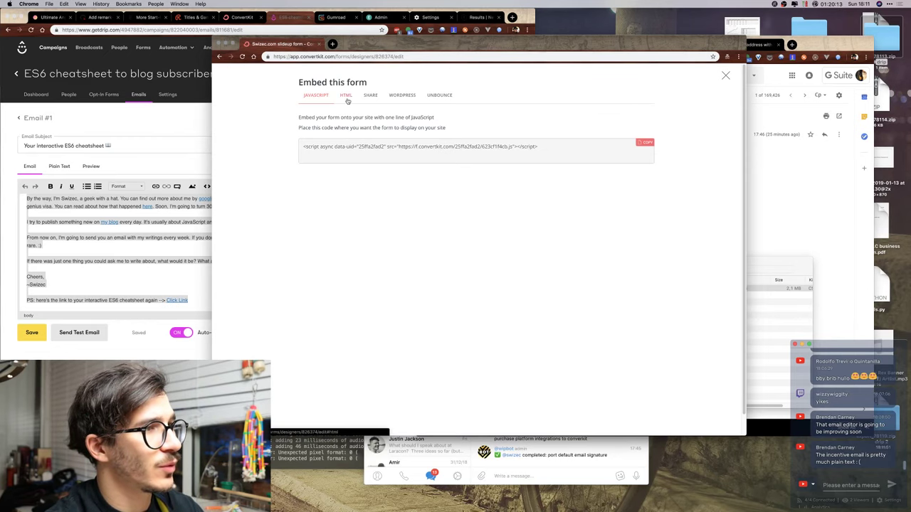
left_click(376, 96)
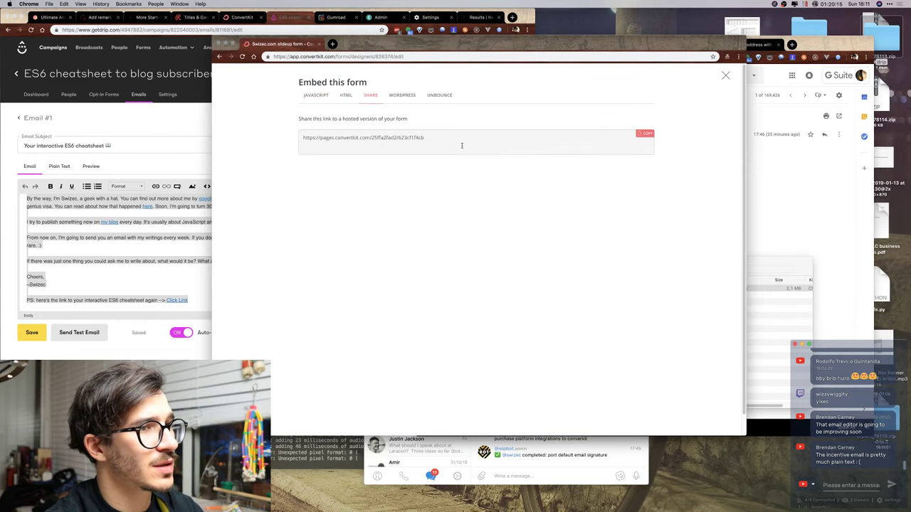
left_click_drag(437, 147, 284, 138)
key("super+c")
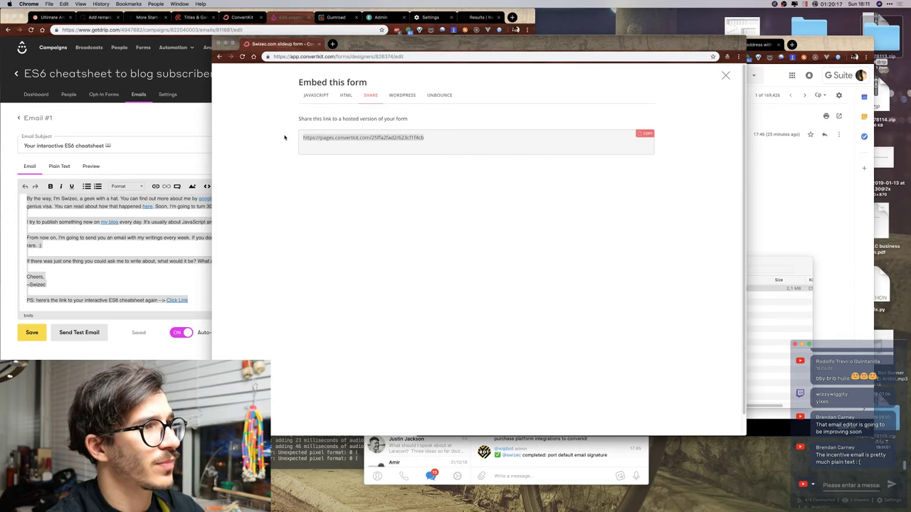
key("super+shift+n")
key("super+v")
key("Return")
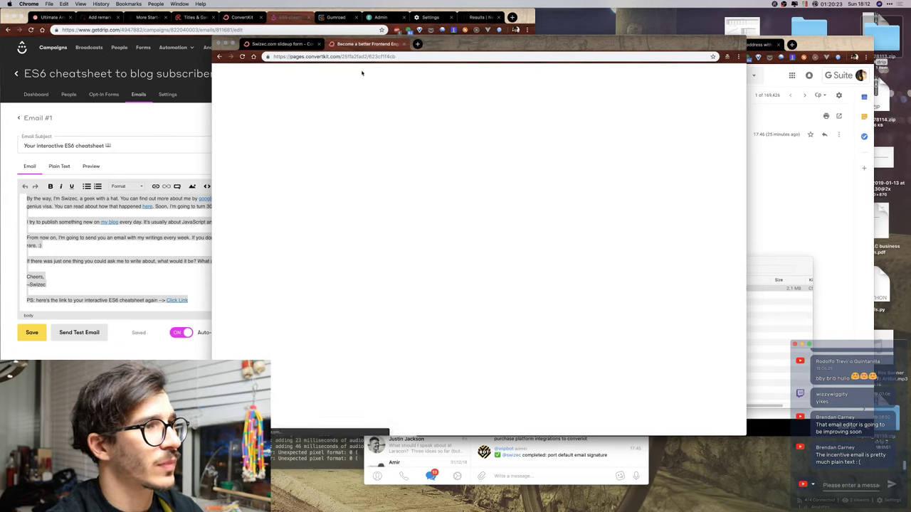
key("super+w")
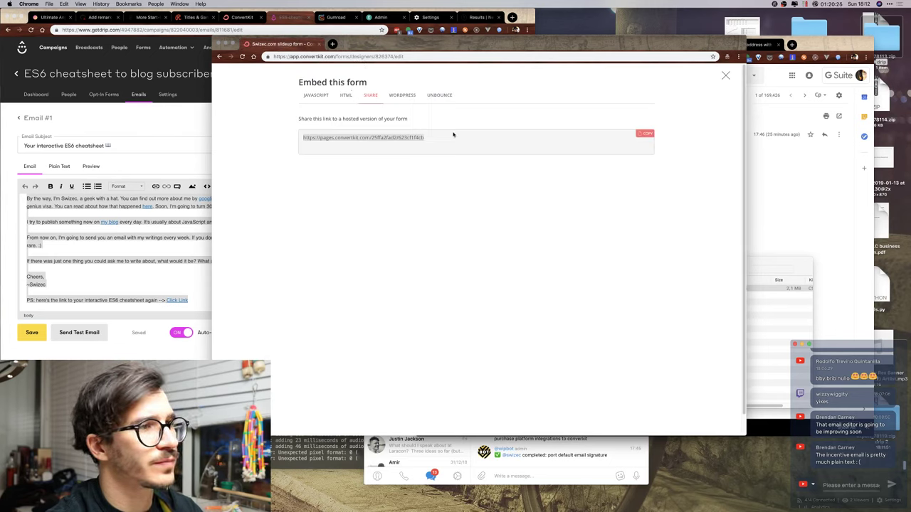
Review the WordPress, Unbounce, HTML and JavaScript embed options, then return to the share link.
left_click(390, 96)
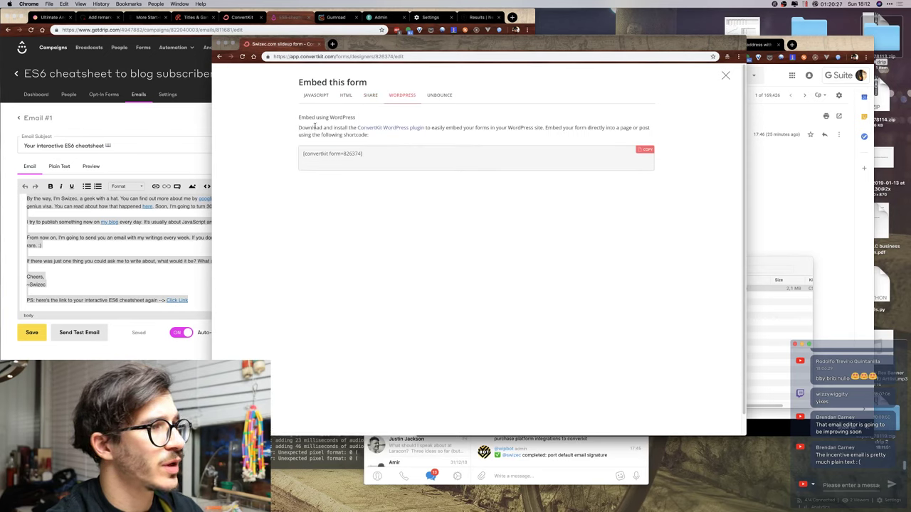
left_click(437, 95)
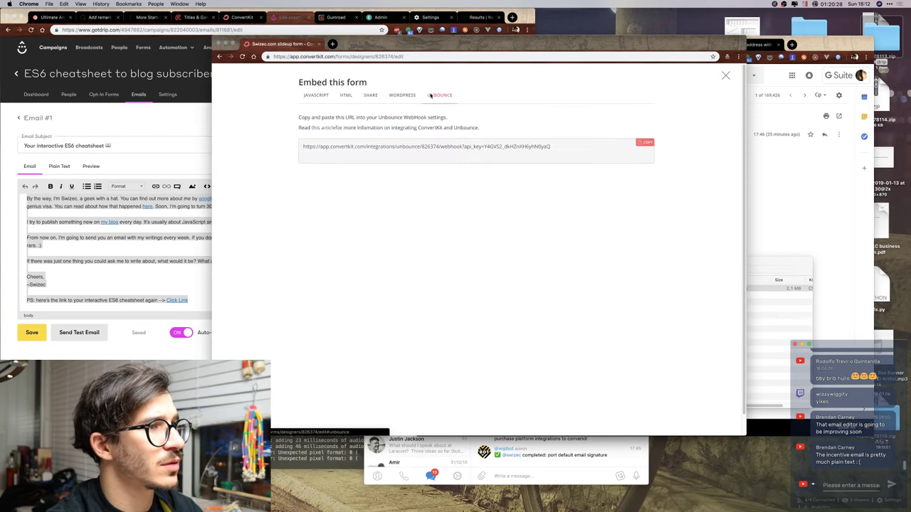
left_click(345, 100)
left_click(313, 99)
left_click(369, 98)
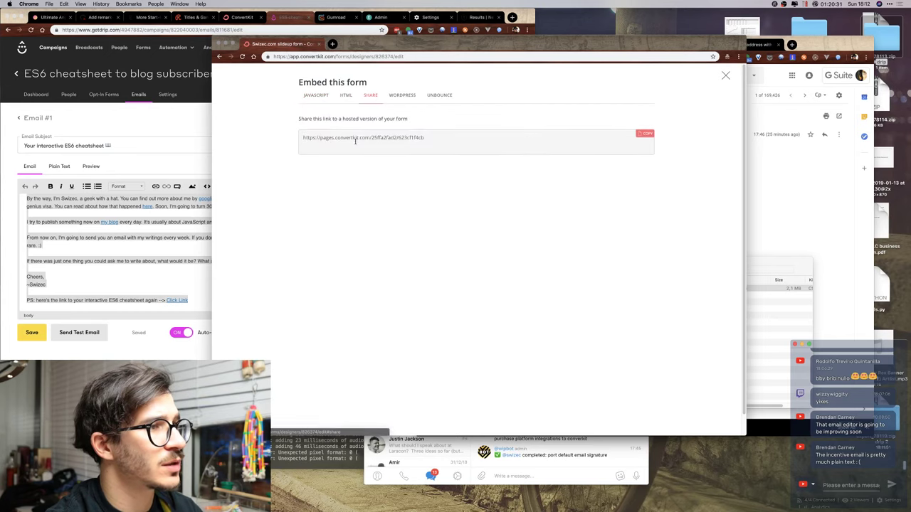
left_click(610, 148)
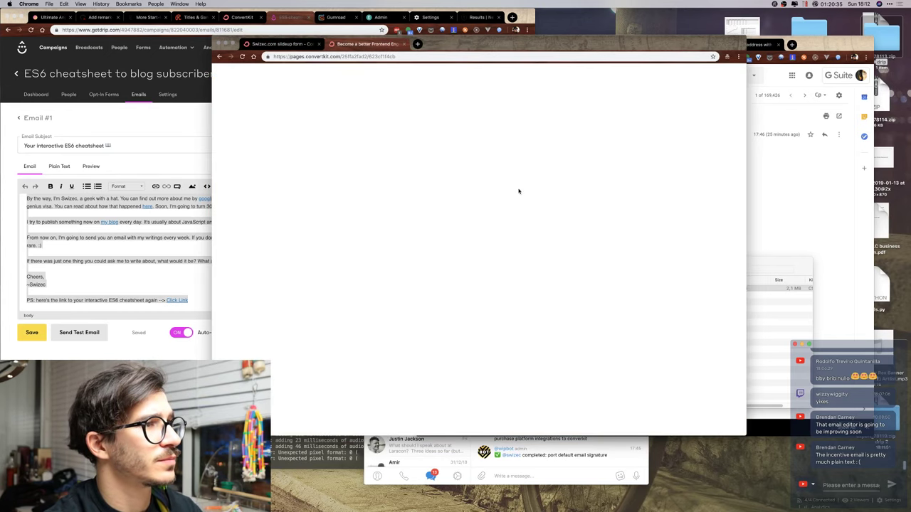
key("super+w")
Open the hosted form in the Gmail window and inspect it with developer tools.
left_click(786, 169)
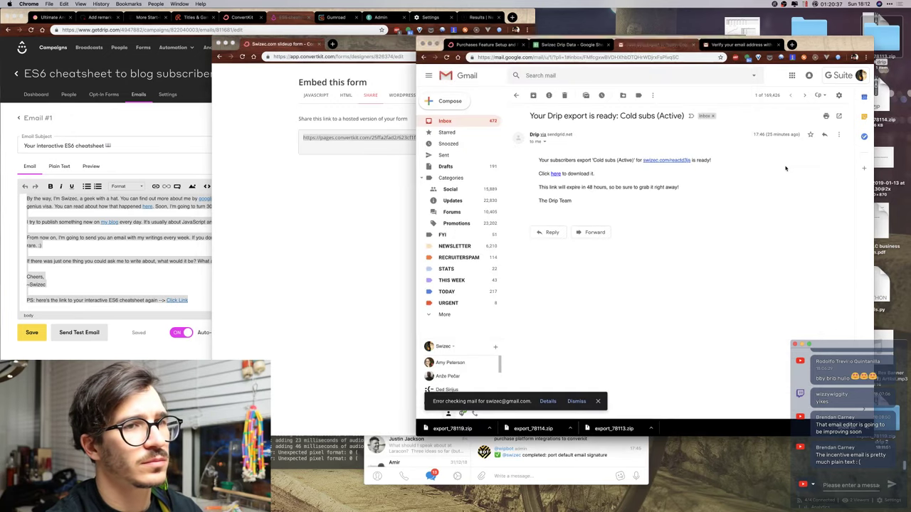
key("super+t")
key("super+v")
key("Return")
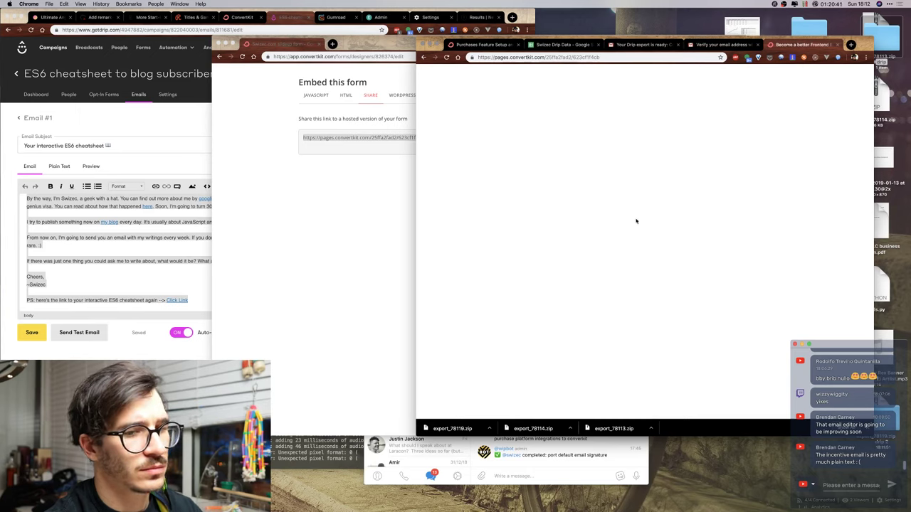
right_click(657, 154)
left_click(617, 224)
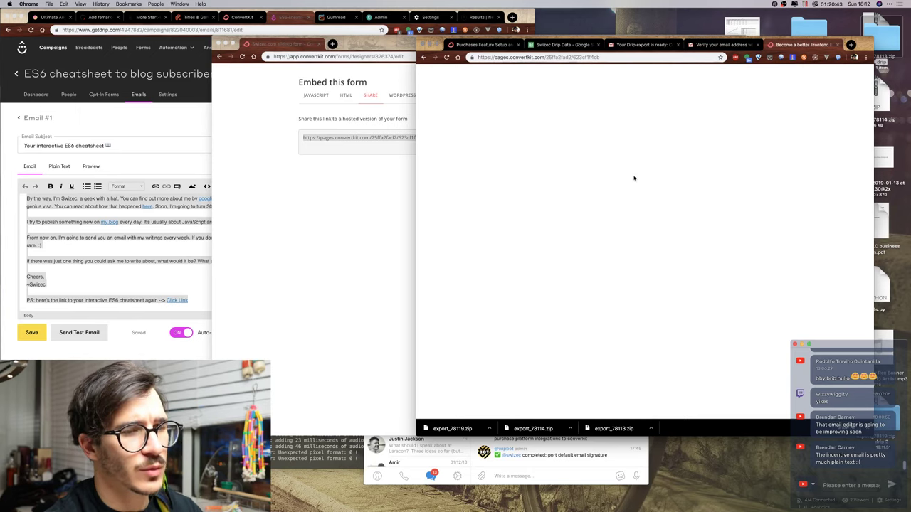
key("super+alt+i")
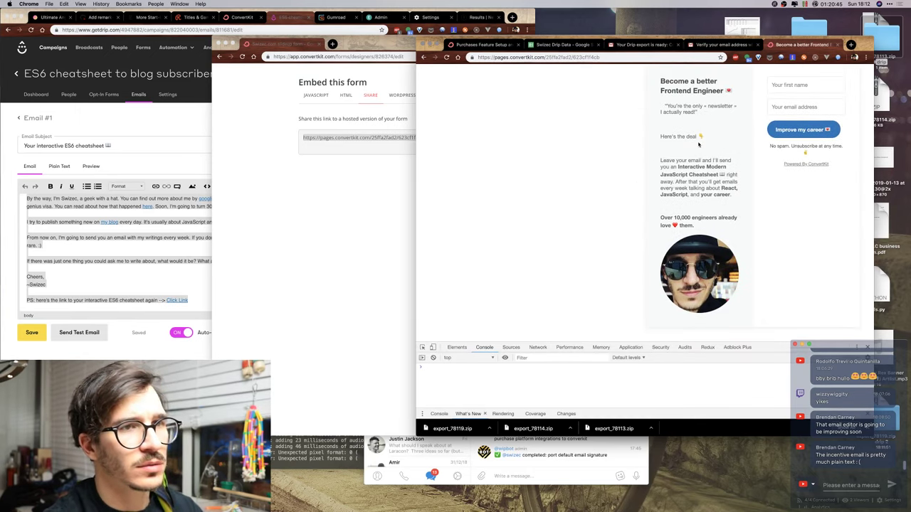
left_click(868, 347)
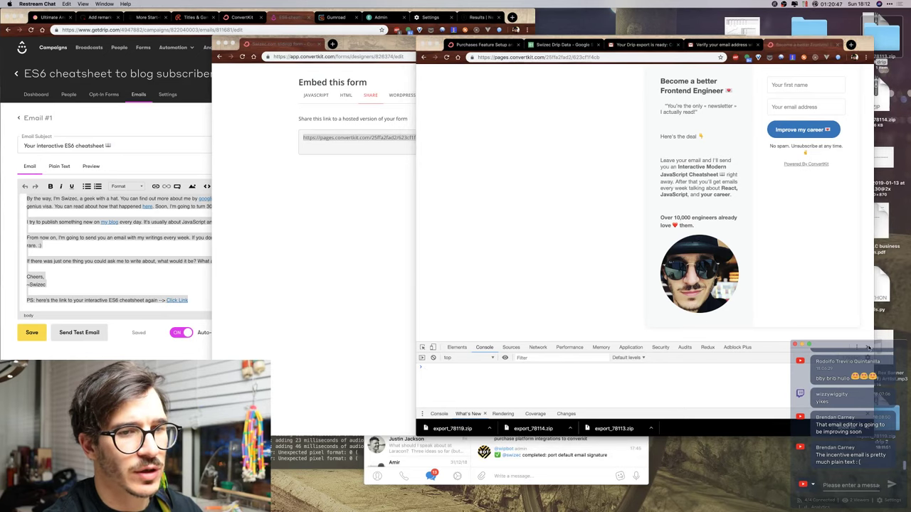
left_click(598, 368)
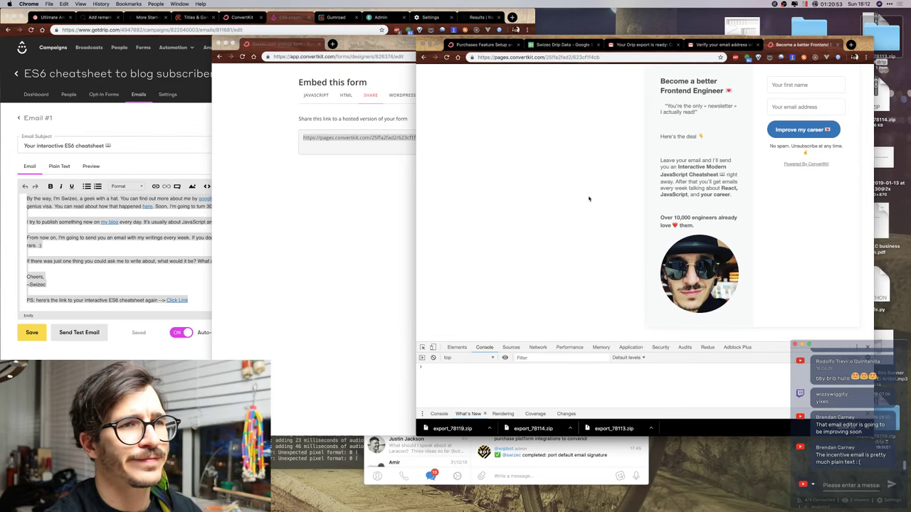
key("super+w")
Close the form embedding options and go to the Sequences page.
left_click(324, 93)
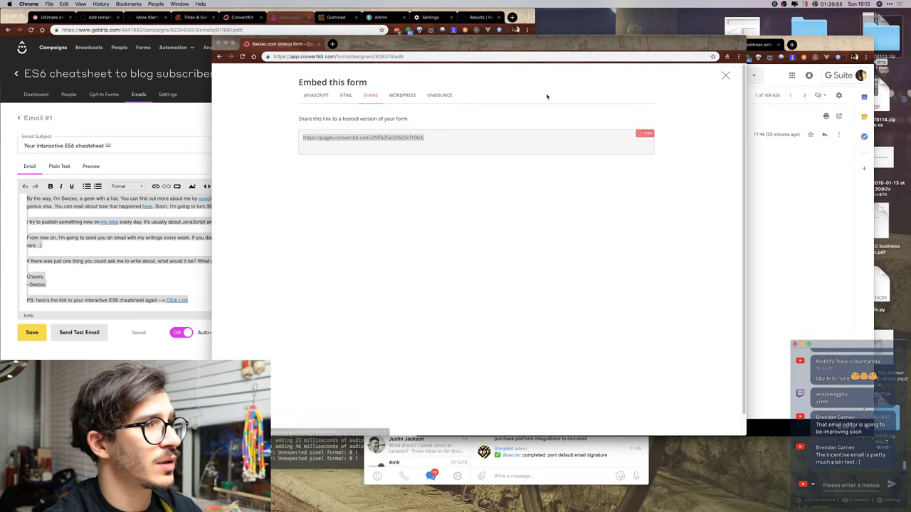
left_click(726, 76)
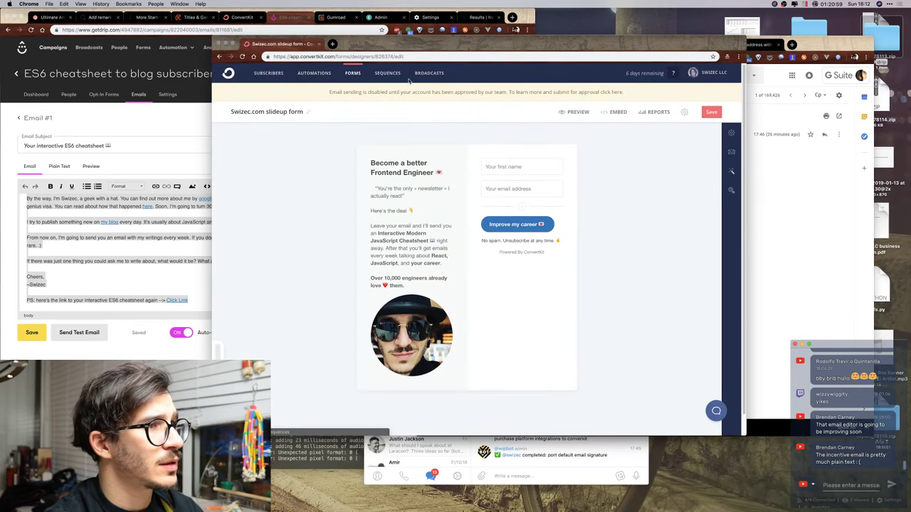
left_click(388, 73)
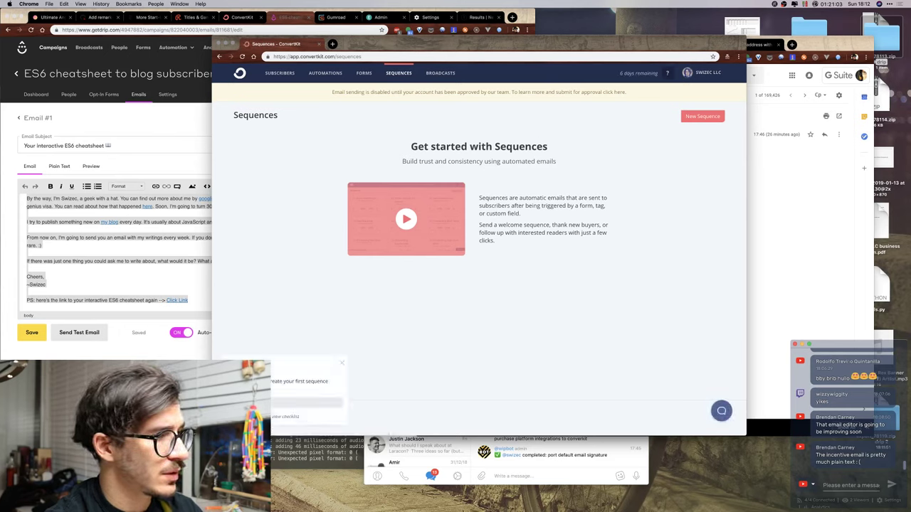
Post '/done basic email signup form convertkit' in Telegram's WIP chat.
left_click(585, 466)
type("/done")
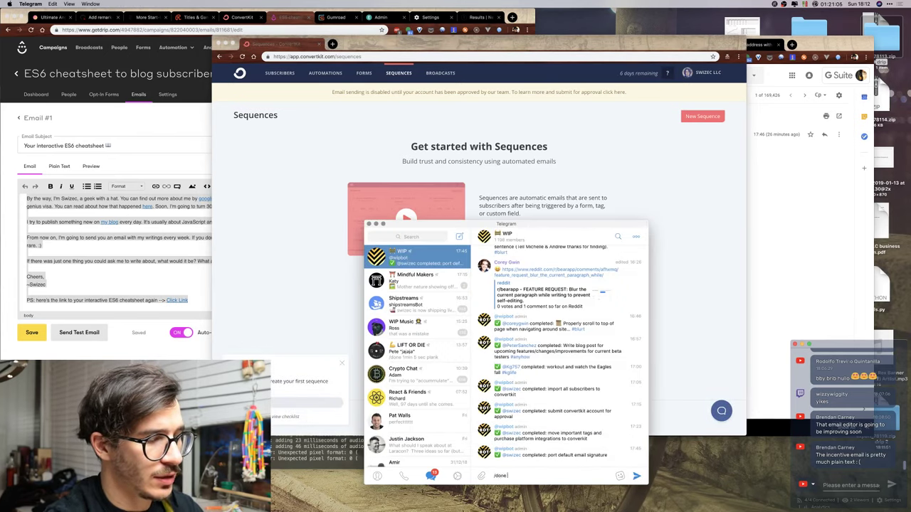
type(" basic")
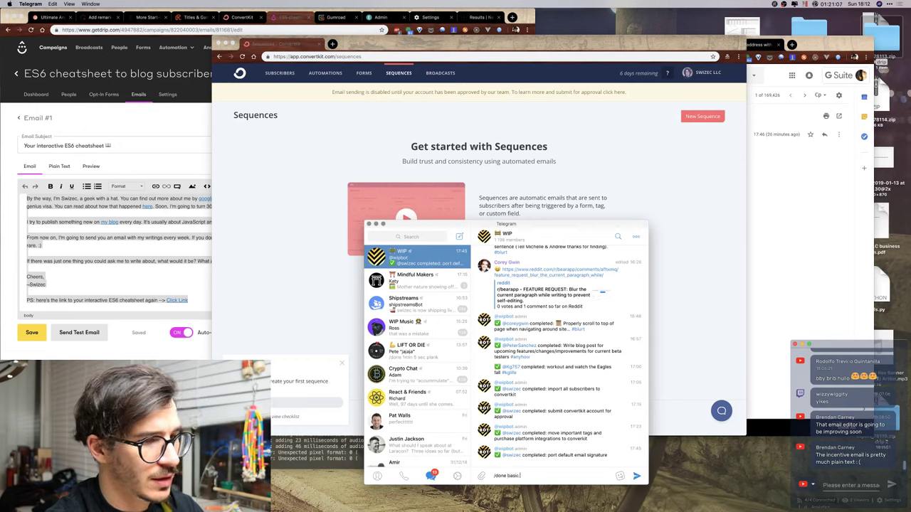
type(" email signa")
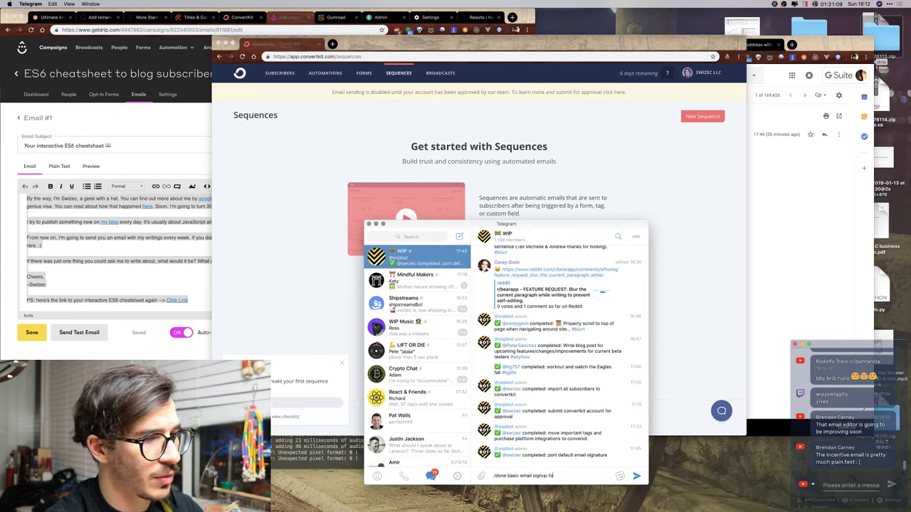
type("p form convertkit")
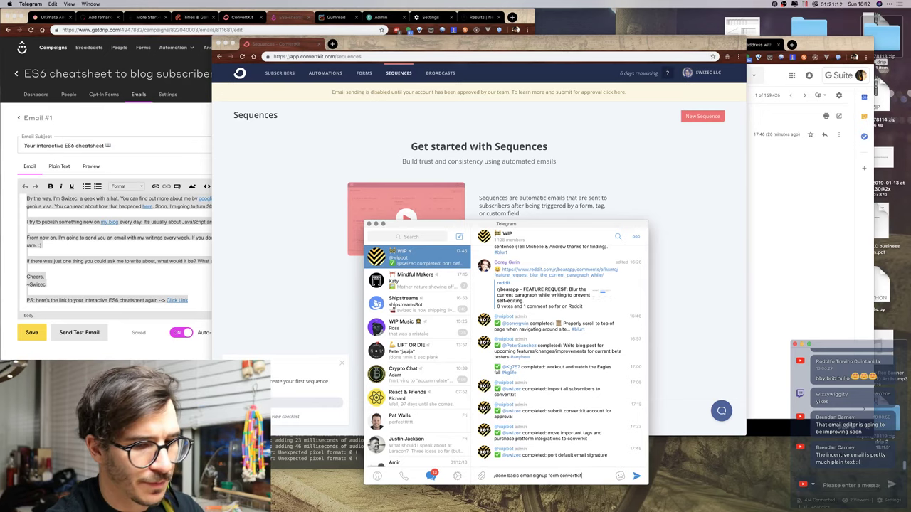
key("Return")
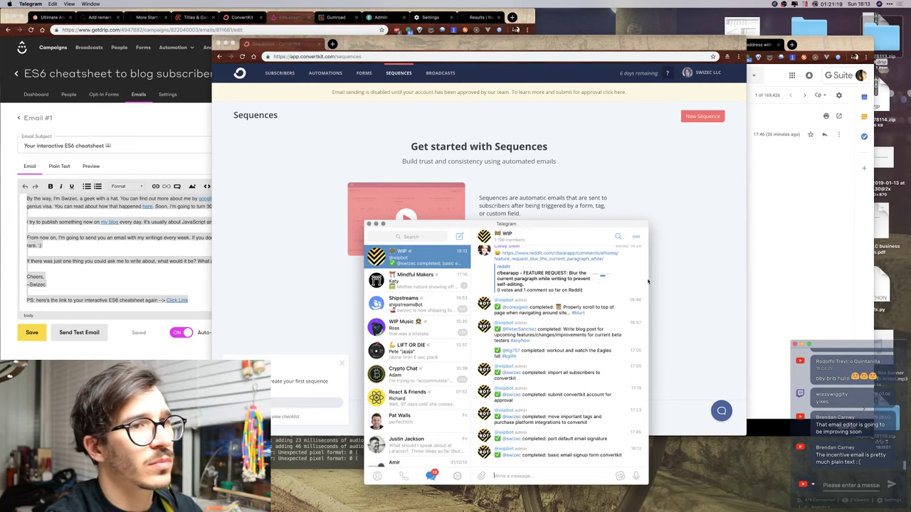
Create a new ConvertKit sequence with the name 'Onboarding'.
left_click(649, 281)
left_click(701, 116)
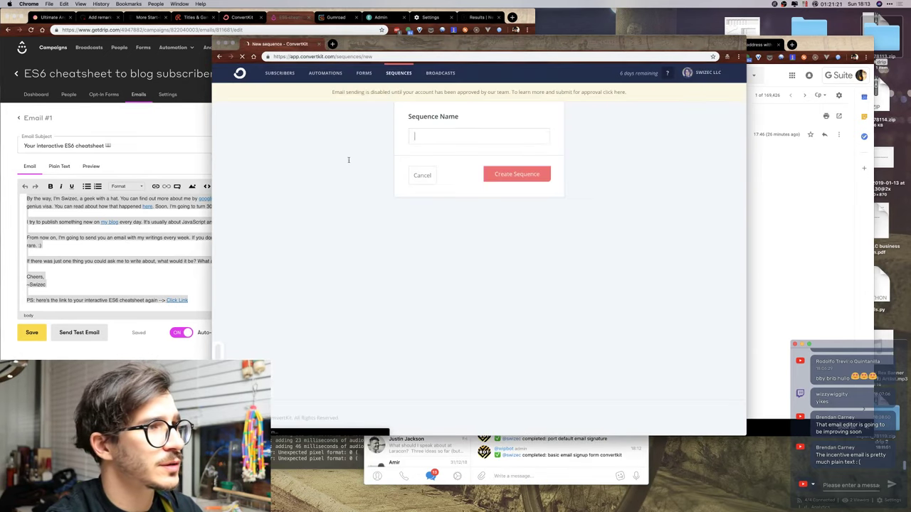
type("Onb")
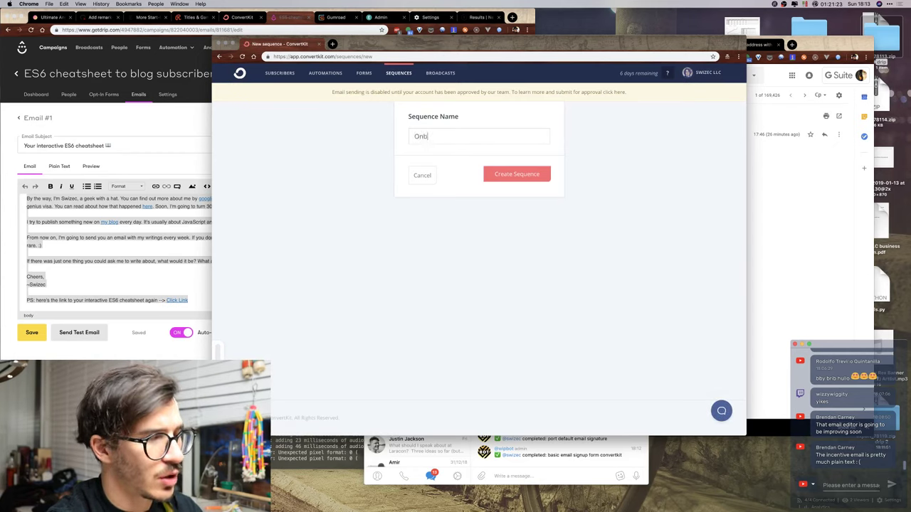
type("oarding")
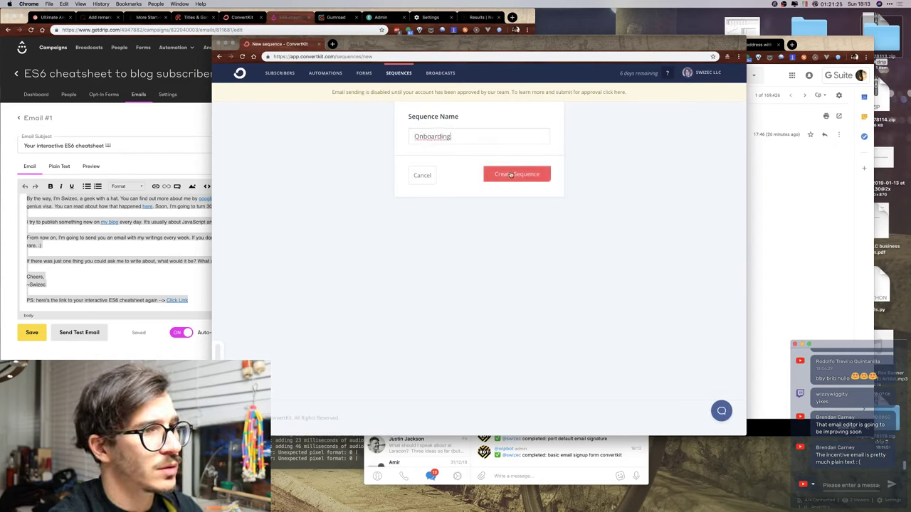
left_click(511, 175)
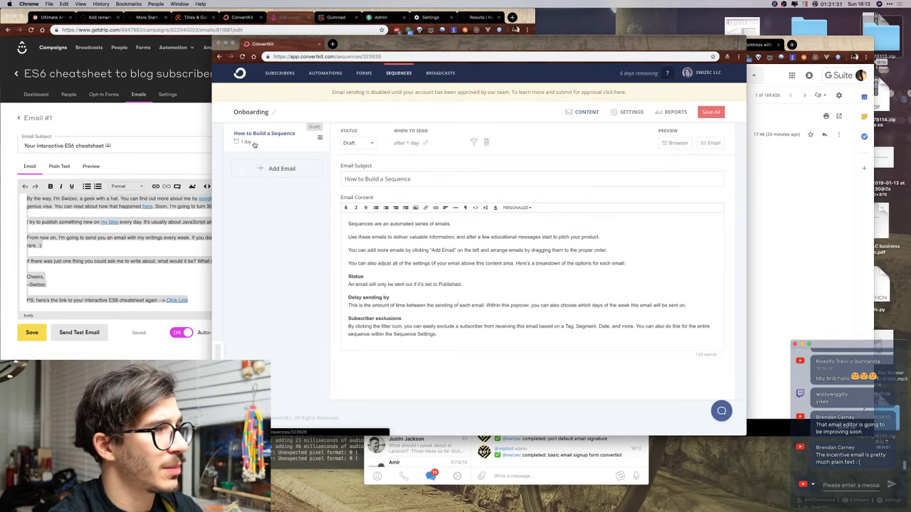
Try out subject drafts such as 'Your' and 'Friend, here's your', then clear the subject.
left_click(626, 114)
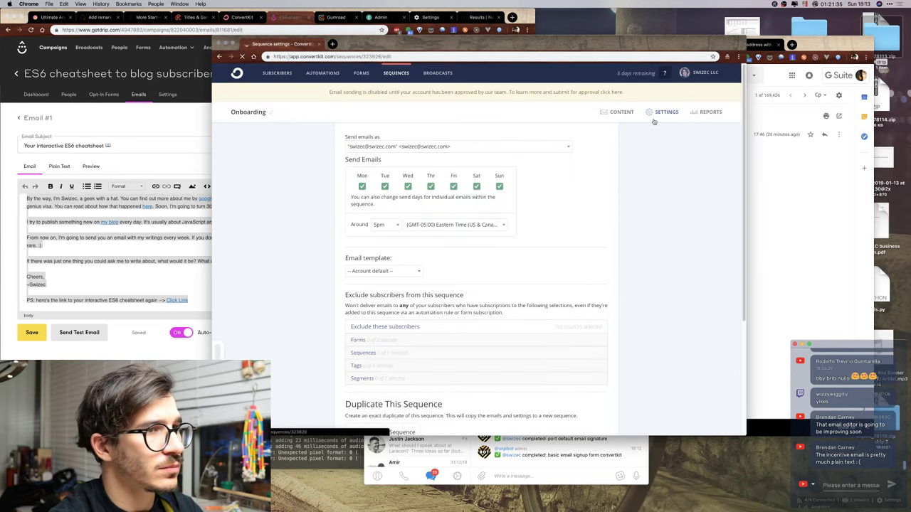
left_click(621, 112)
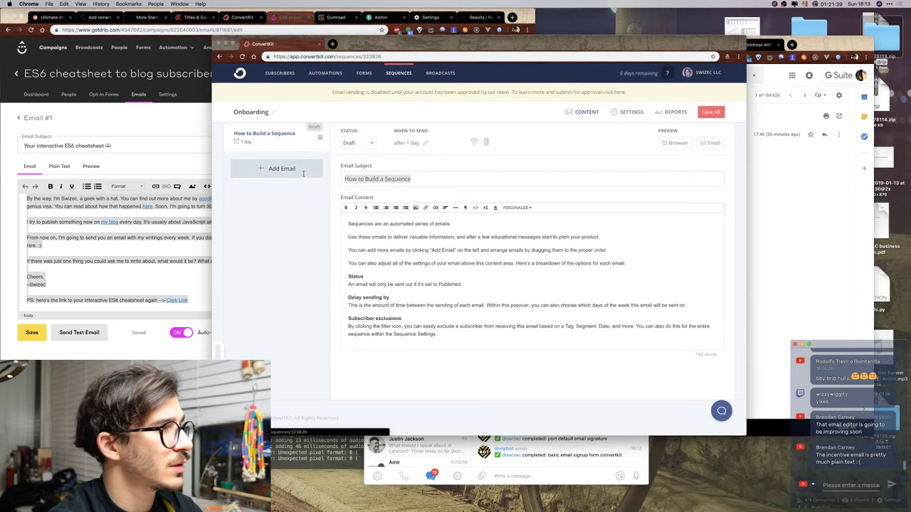
type("F")
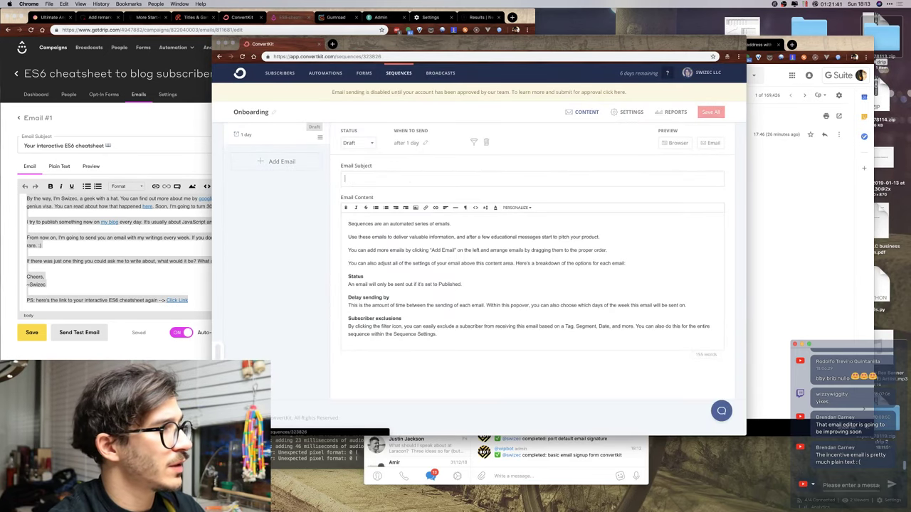
key("BackSpace")
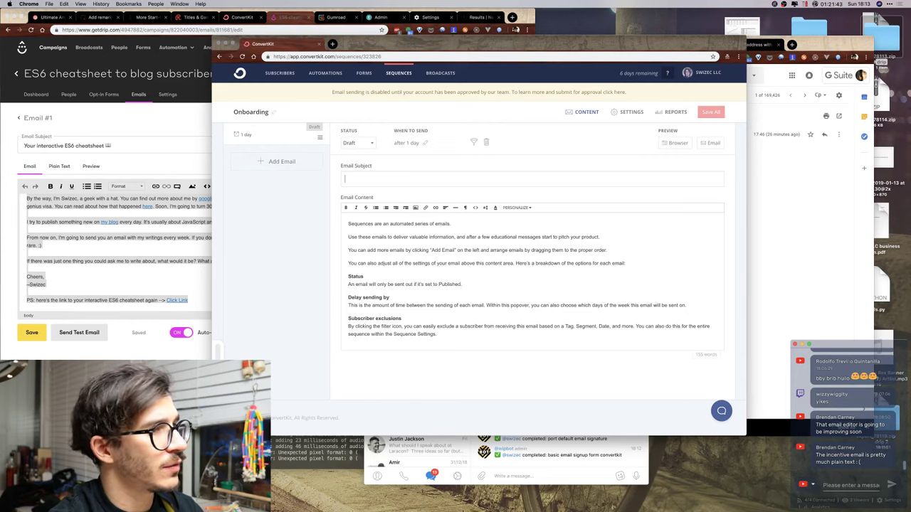
type("Your")
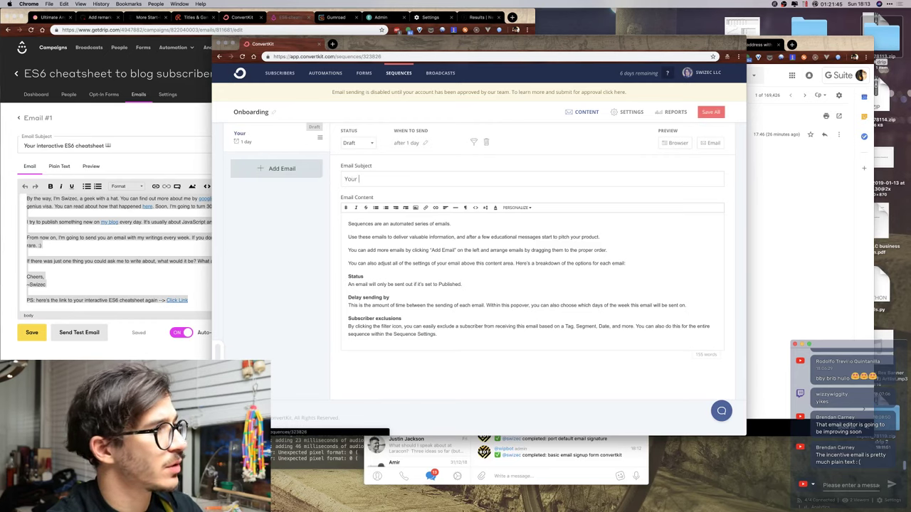
key("ctrl+a")
key("BackSpace")
type("Friend, here")
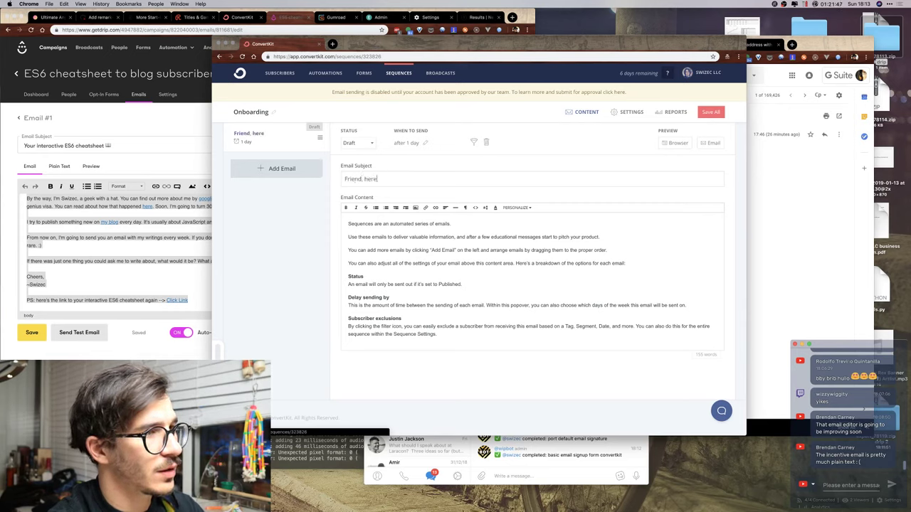
type("'s your")
key("ctrl+a")
key("BackSpace")
Enter the subject 'Here's your Interactive Modern JavaScript cheatsheet' followed by the 📖 emoji.
type("Here's")
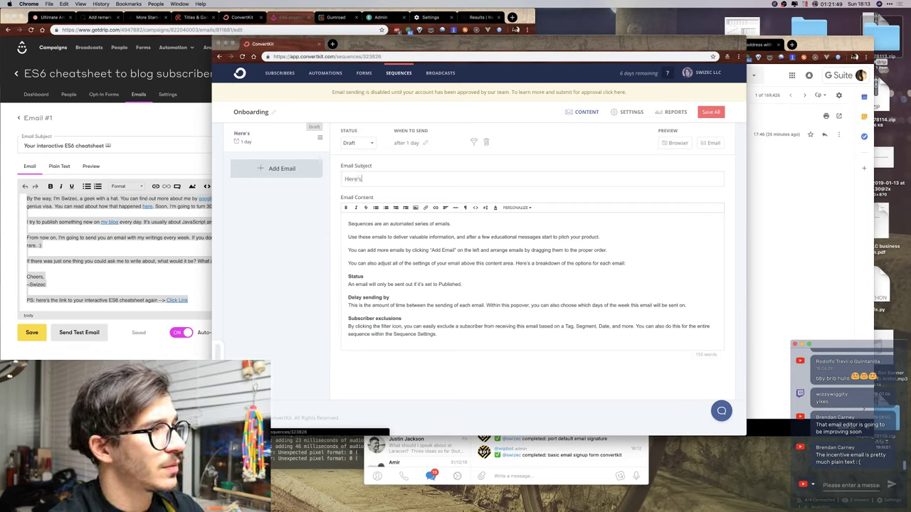
type(" your")
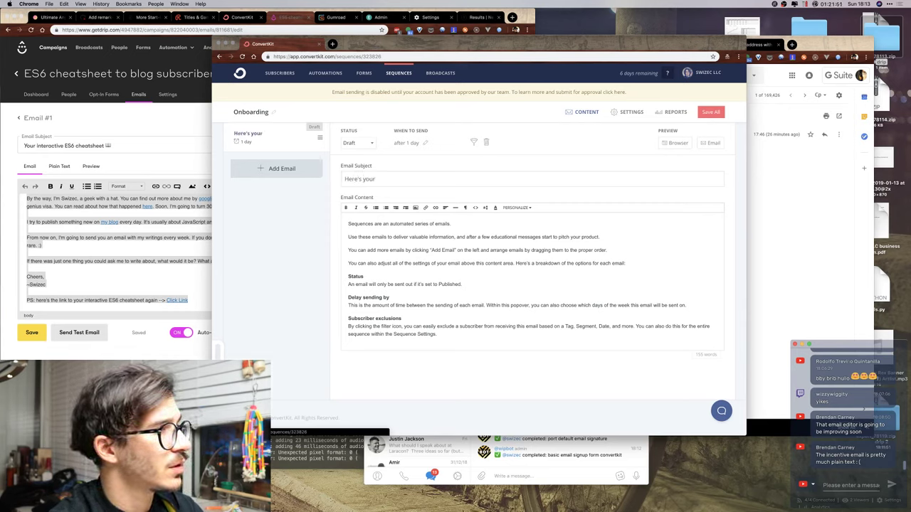
type(" Interactive moder")
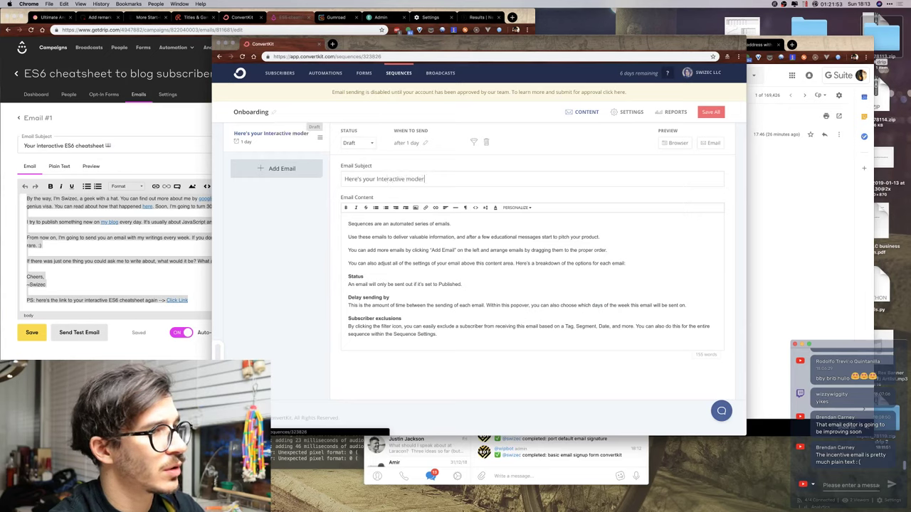
key("BackSpace")
key("BackSpace")
key("BackSpace")
type("Modern J")
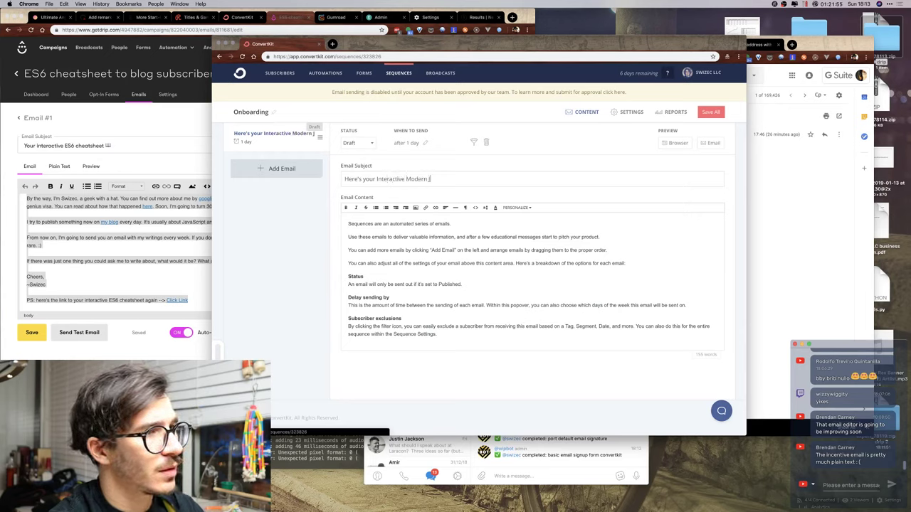
type("avaScript c")
type("heatsheet")
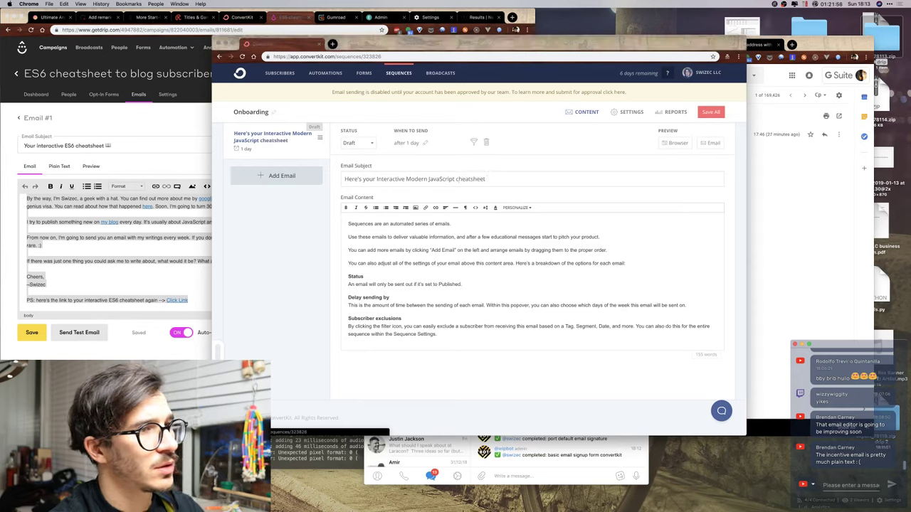
key("ctrl+super+space")
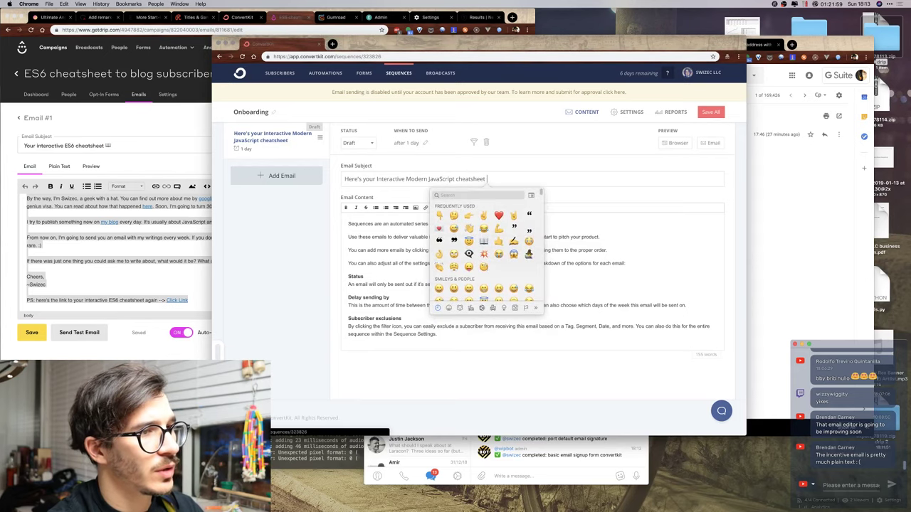
type("book")
key("Right")
key("Right")
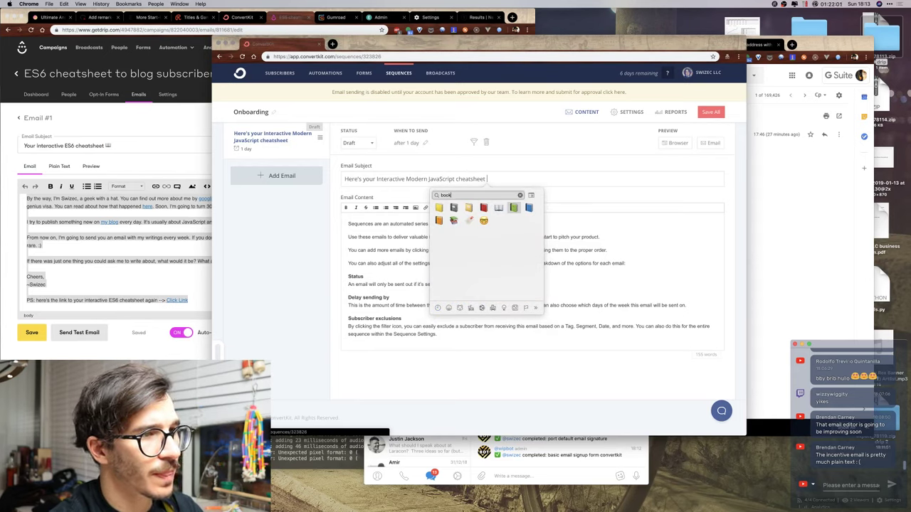
key("Return")
Paste the Drip welcome text over the default email content.
left_click(166, 263)
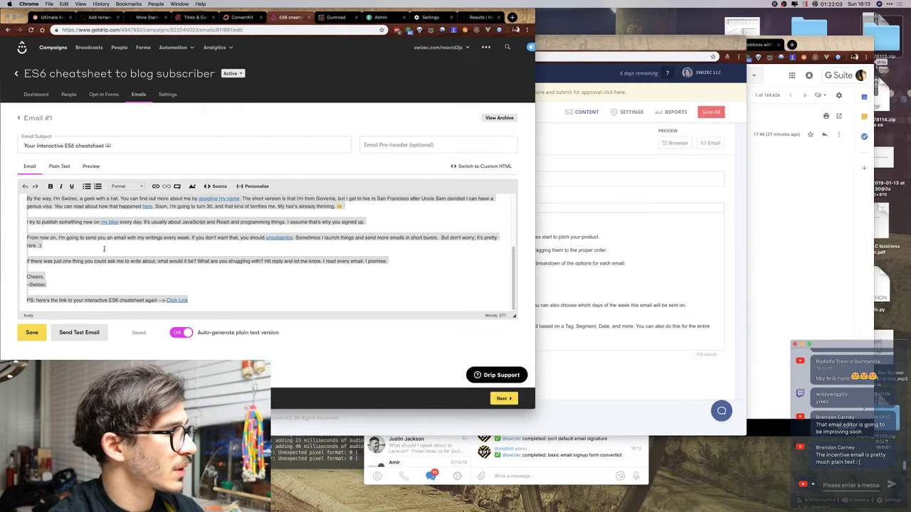
left_click(635, 238)
key("ctrl+a")
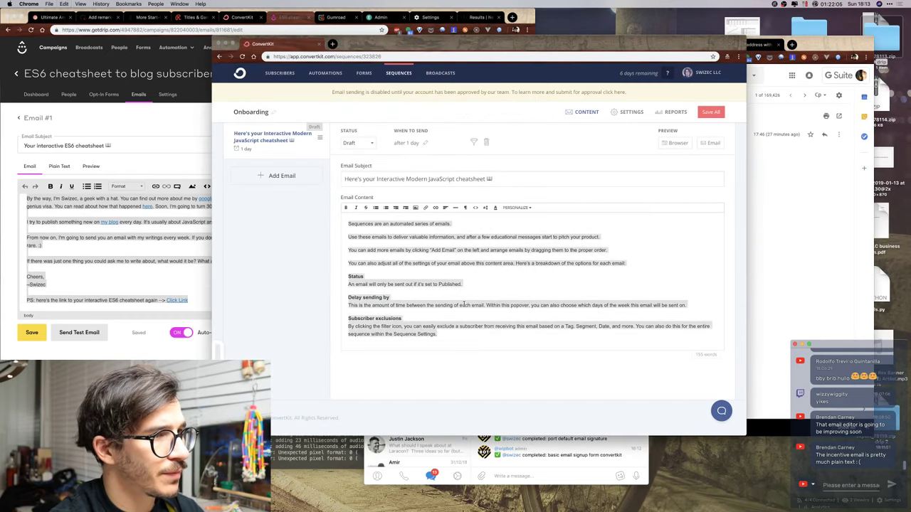
key("ctrl+v")
key("super+z")
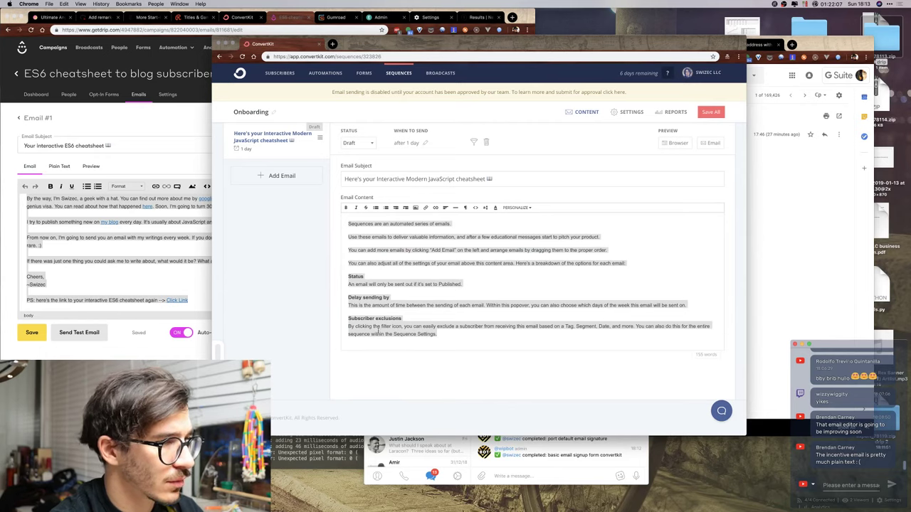
left_click(387, 330)
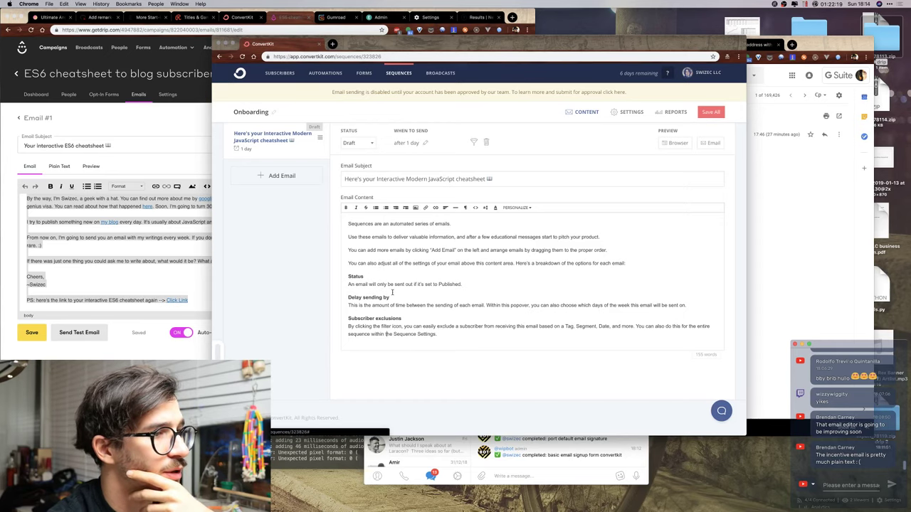
left_click(391, 293)
key("super+a")
key("super+v")
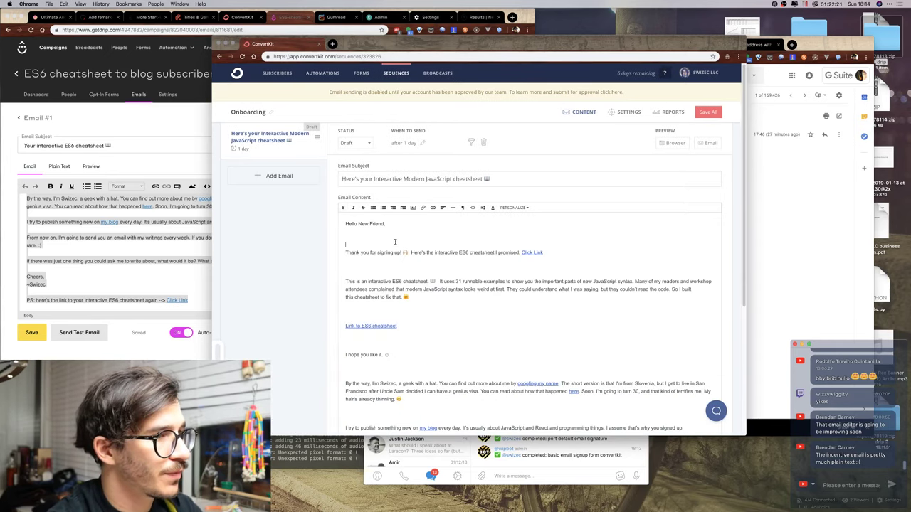
key("BackSpace")
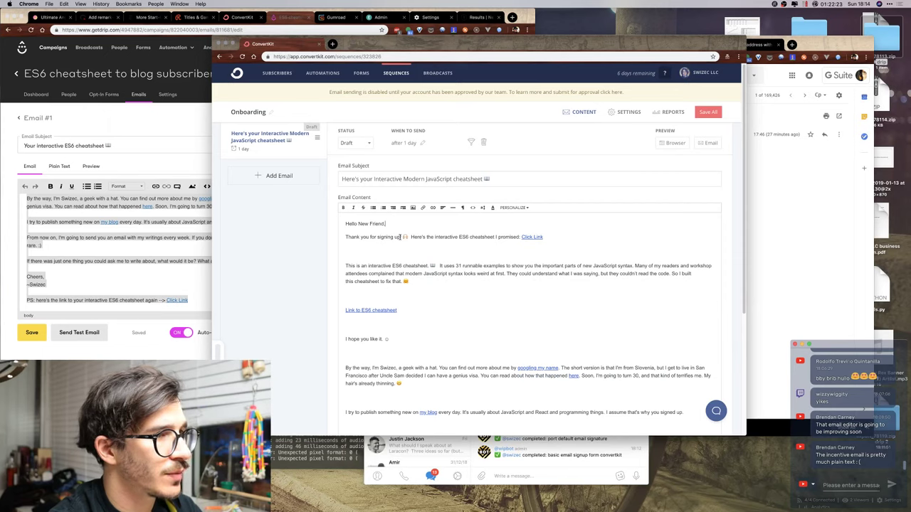
Change 'ES6' to 'JavaScript' and capitalize 'Interactive' in the cheatsheet line.
left_click(391, 251)
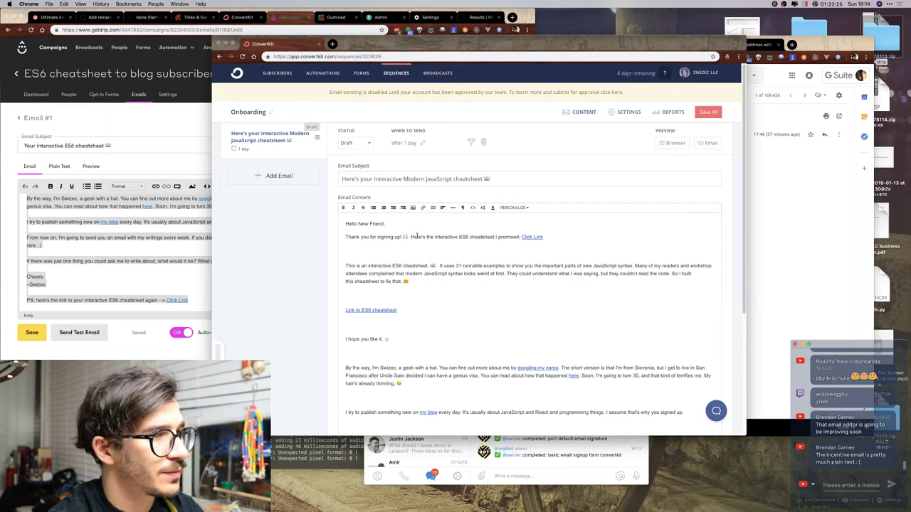
double_click(464, 236)
type("Java")
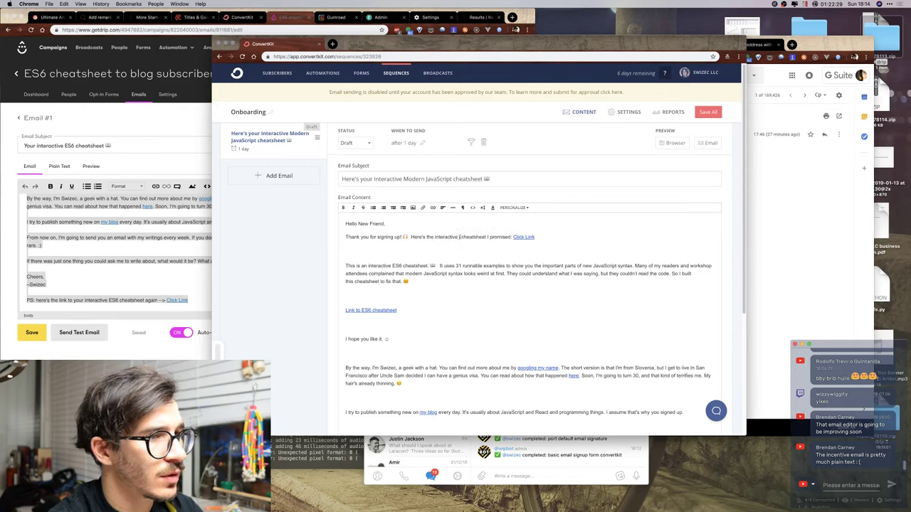
type("Script")
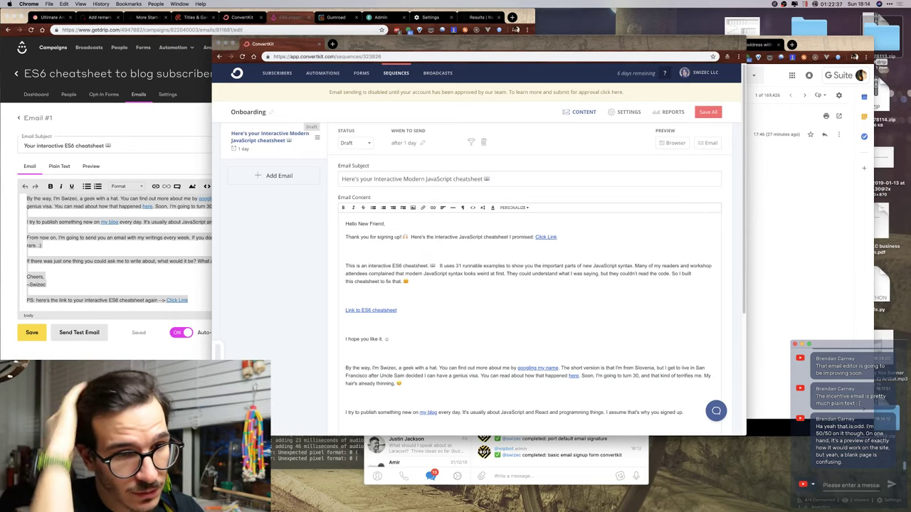
left_click(437, 237)
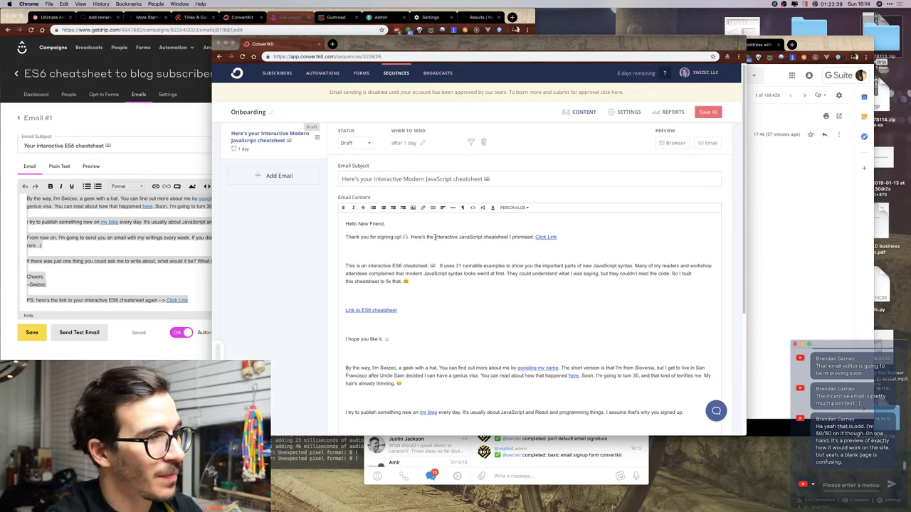
key("BackSpace")
type("I")
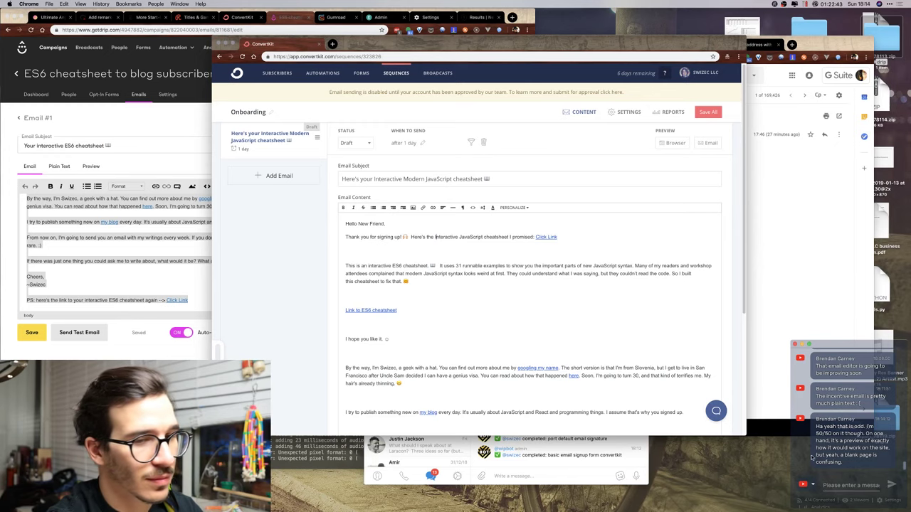
left_click(831, 485)
type("@br")
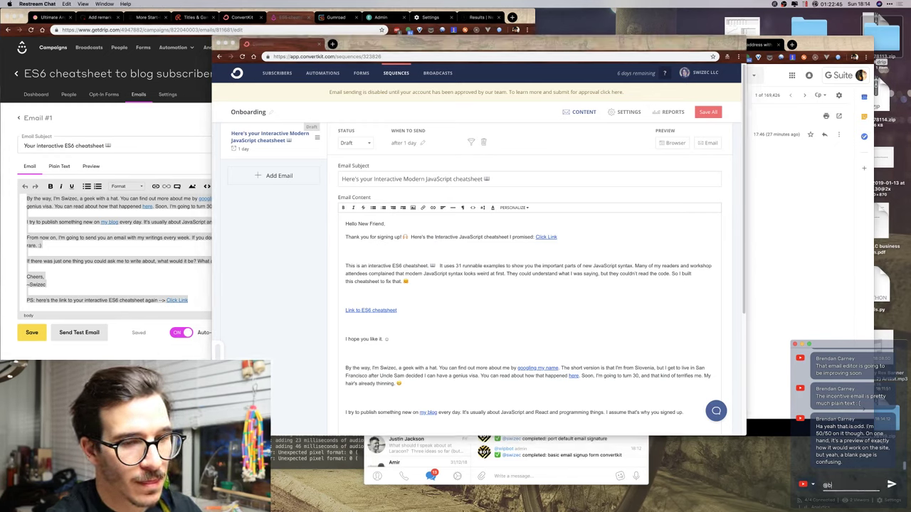
key("BackSpace")
key("BackSpace")
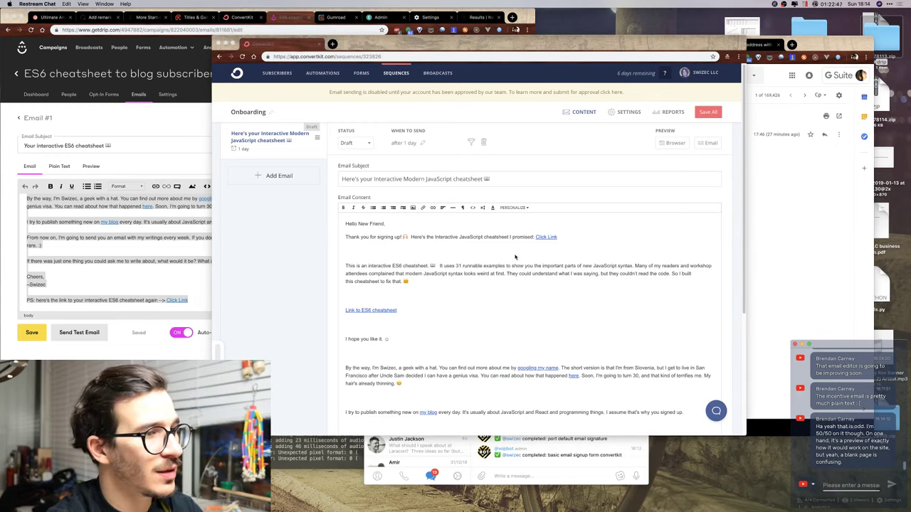
Remove stray blank lines and the emoji around the cheatsheet link and 'I hope you like it.'.
left_click(499, 250)
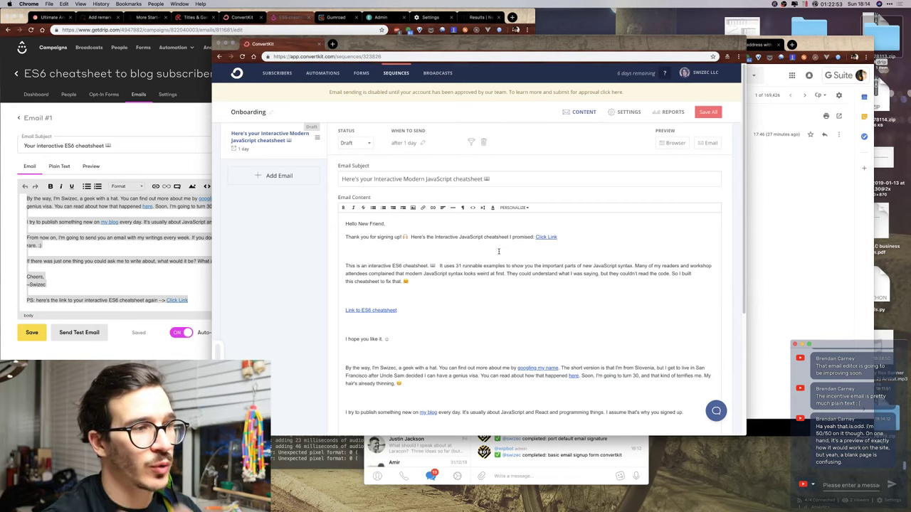
key("BackSpace")
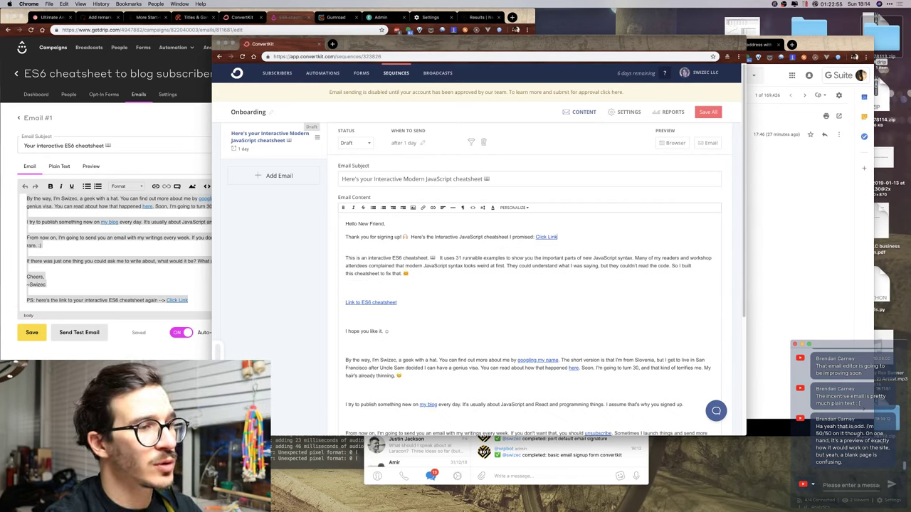
key("BackSpace")
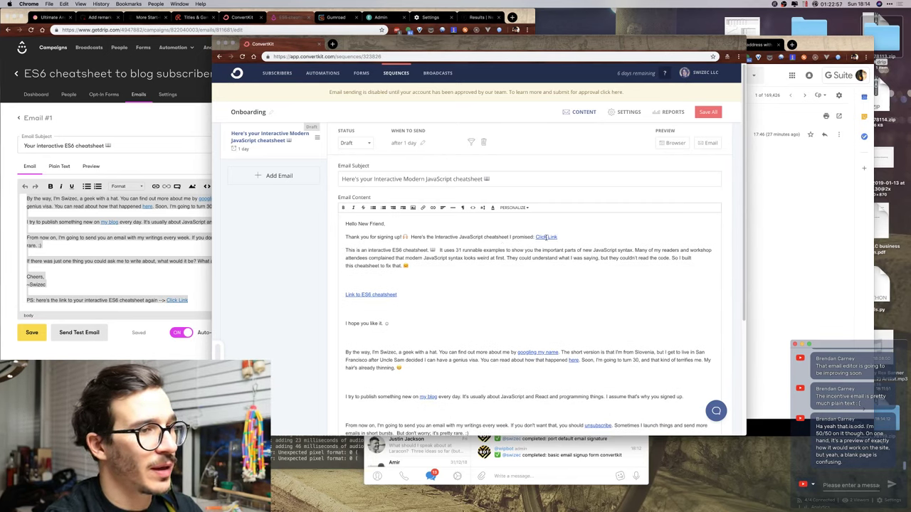
left_click(546, 237)
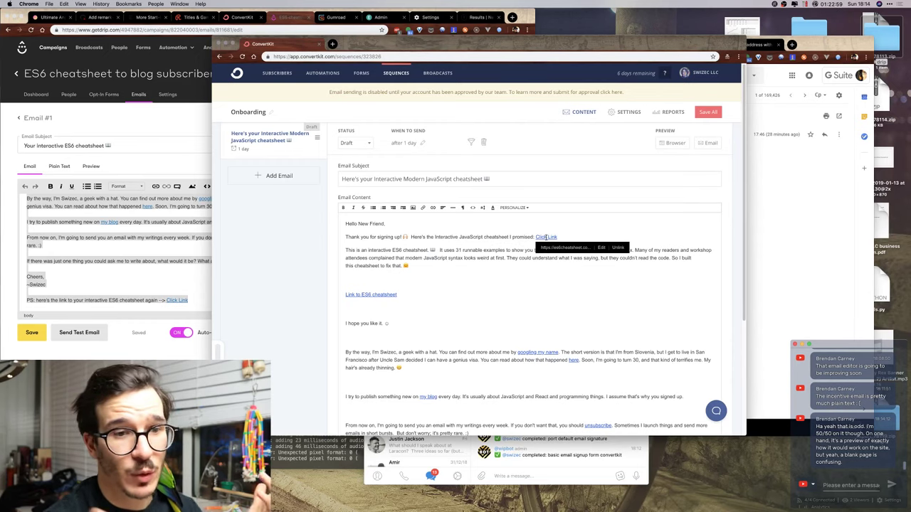
left_click(363, 282)
key("BackSpace")
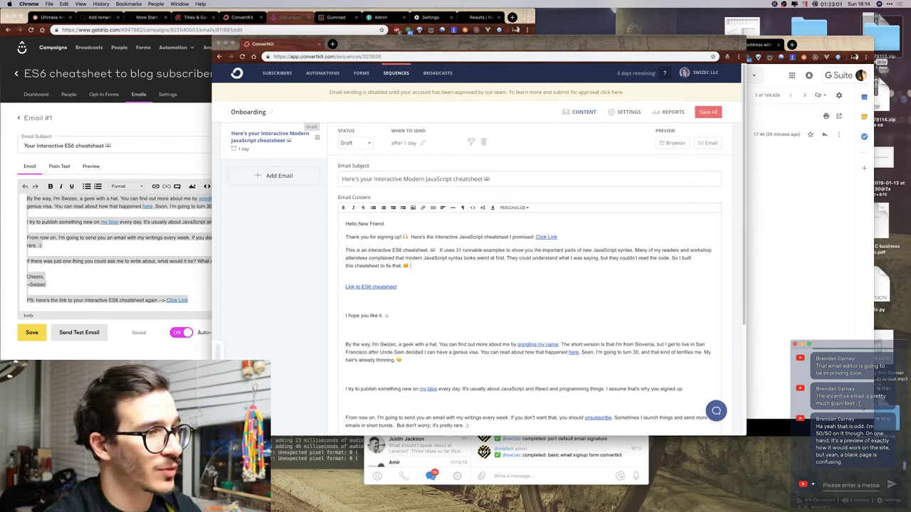
key("BackSpace")
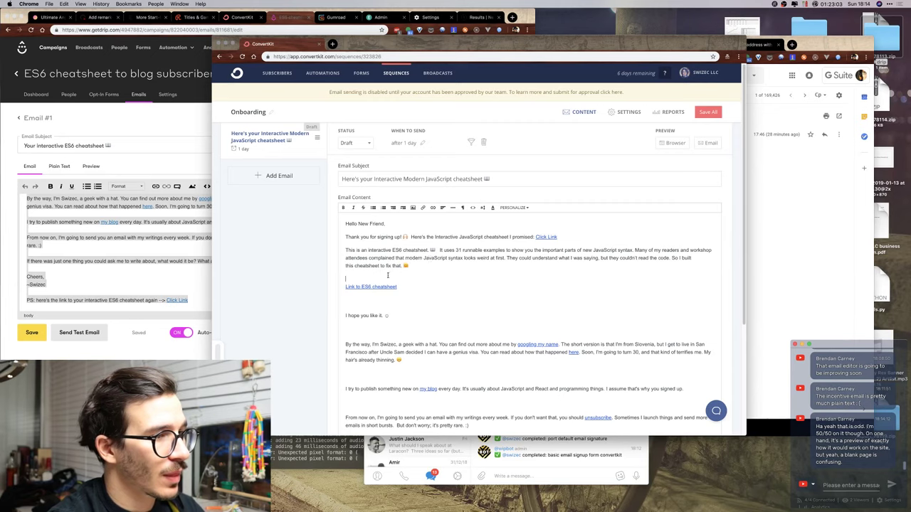
key("Delete")
key("BackSpace")
key("BackSpace")
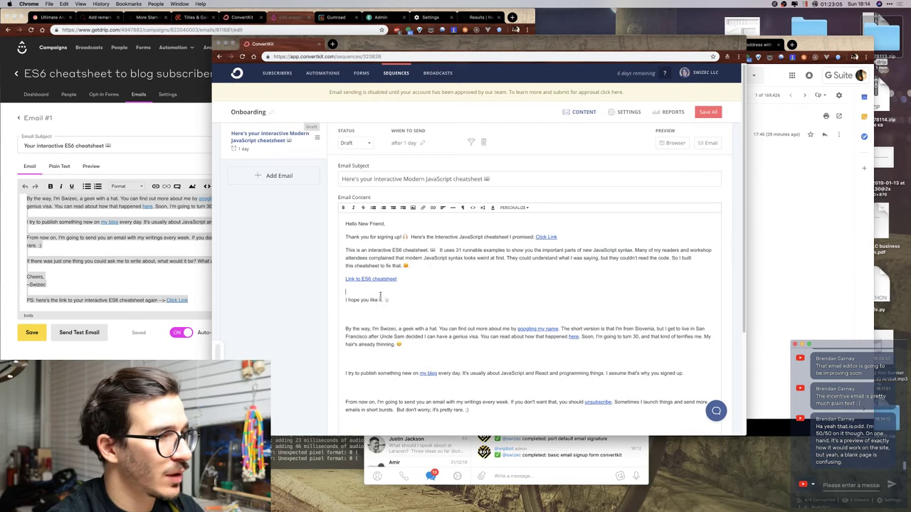
key("BackSpace")
key("BackSpace")
key("BackSpace")
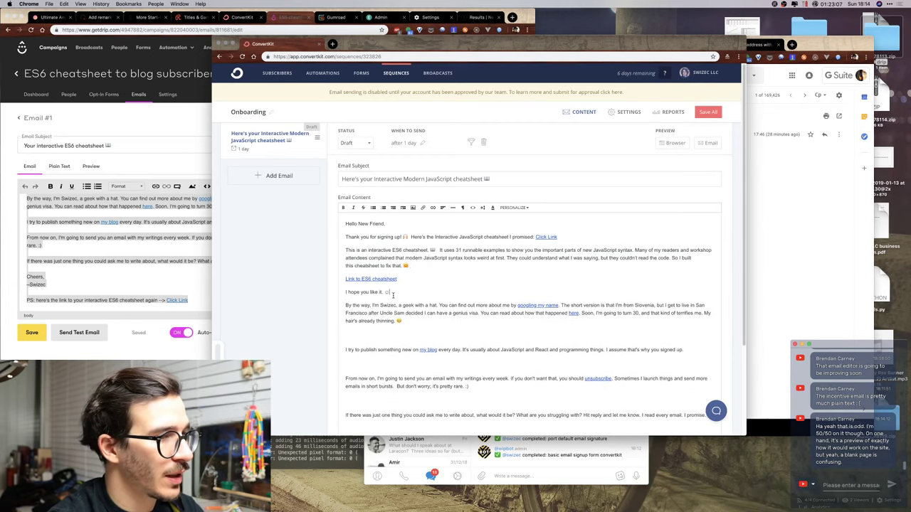
key("Return")
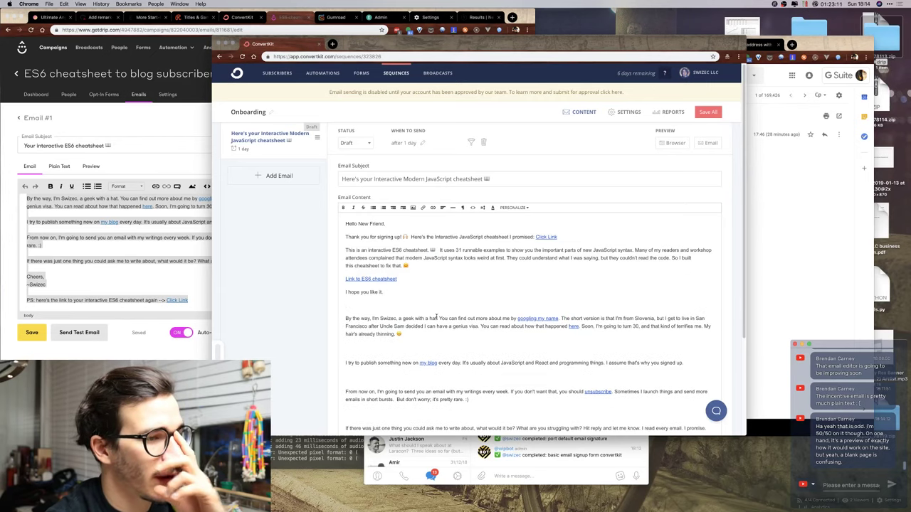
Check where the 'googling my name' and 'here' links point.
left_click(531, 319)
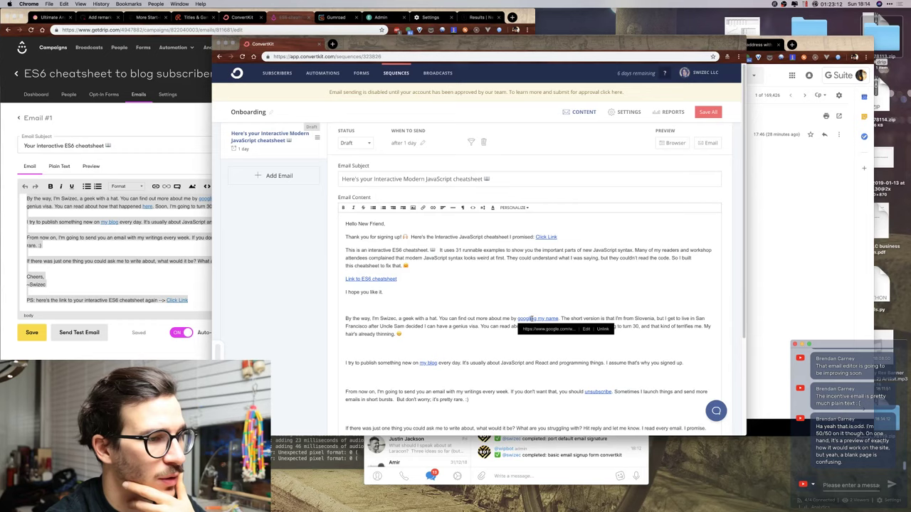
left_click(598, 317)
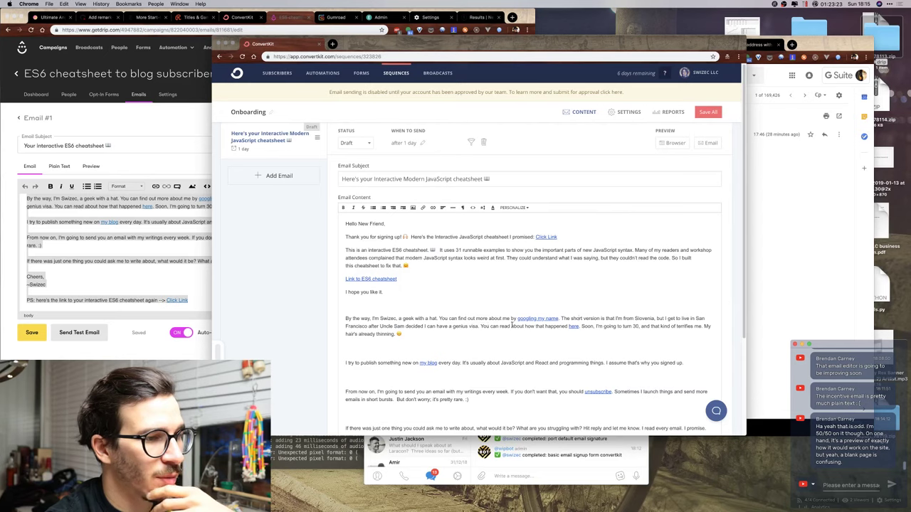
left_click(576, 326)
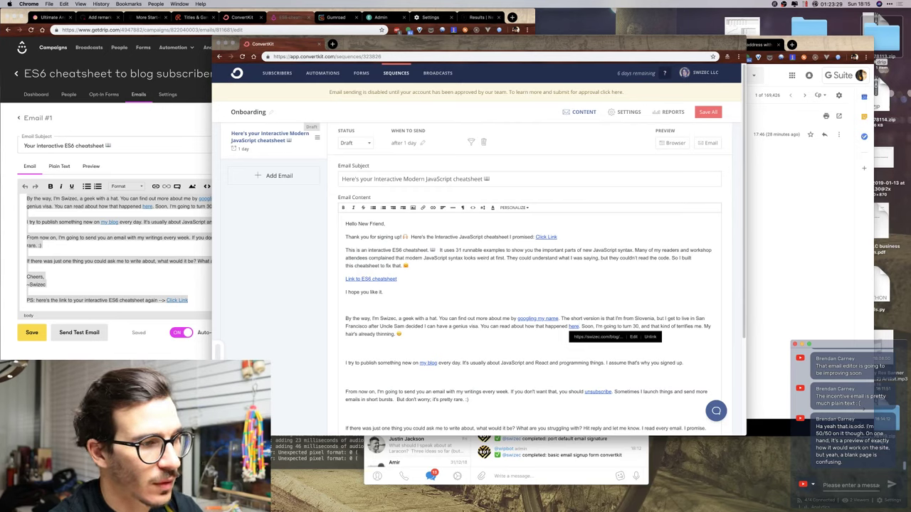
End the sponsorship sentence with 'and how I later sponsored my own here' and search 'swizec genius visa'.
key("alt+shift+Down")
key("BackSpace")
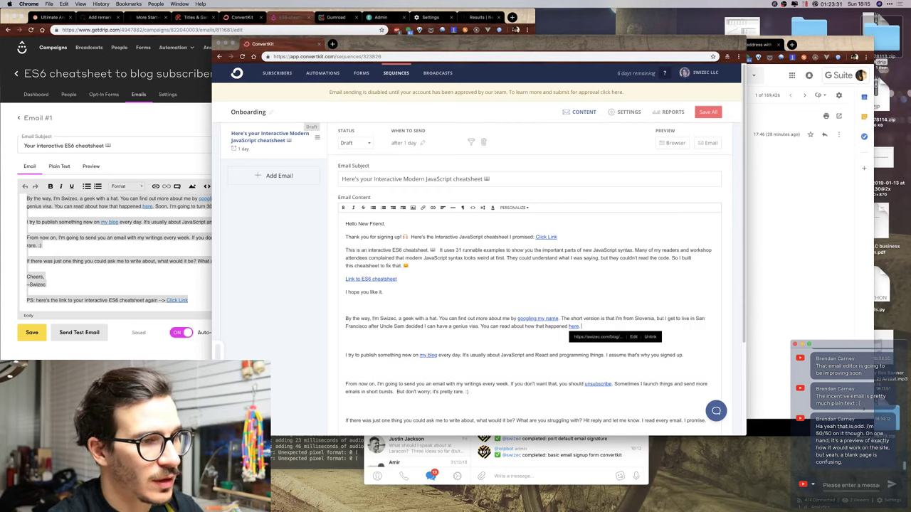
type("and")
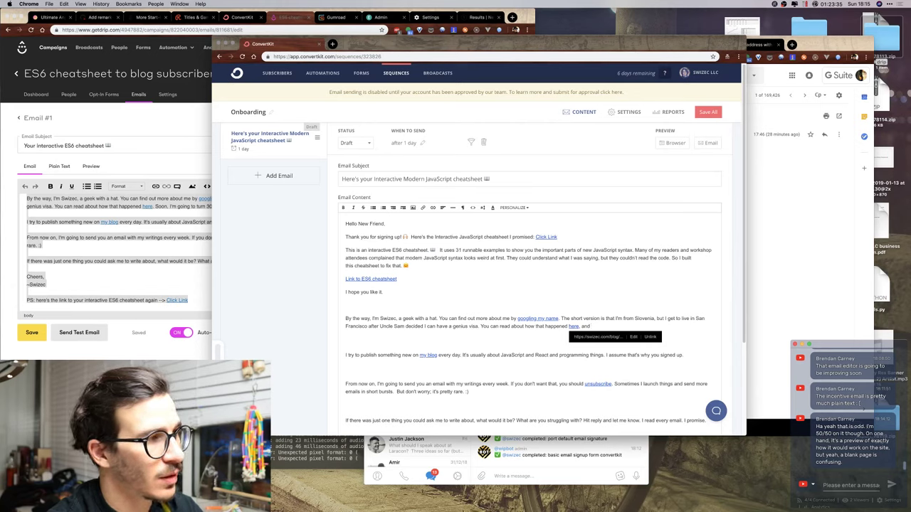
type(" here")
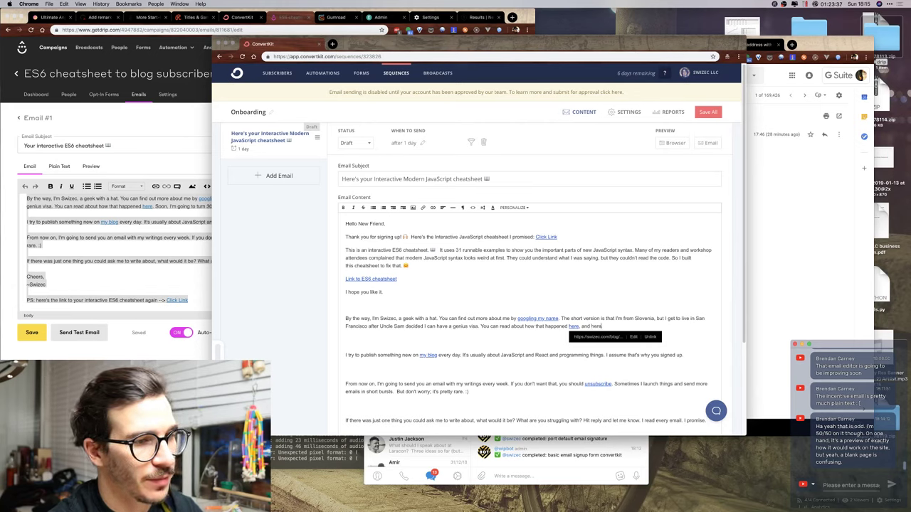
left_click(173, 141)
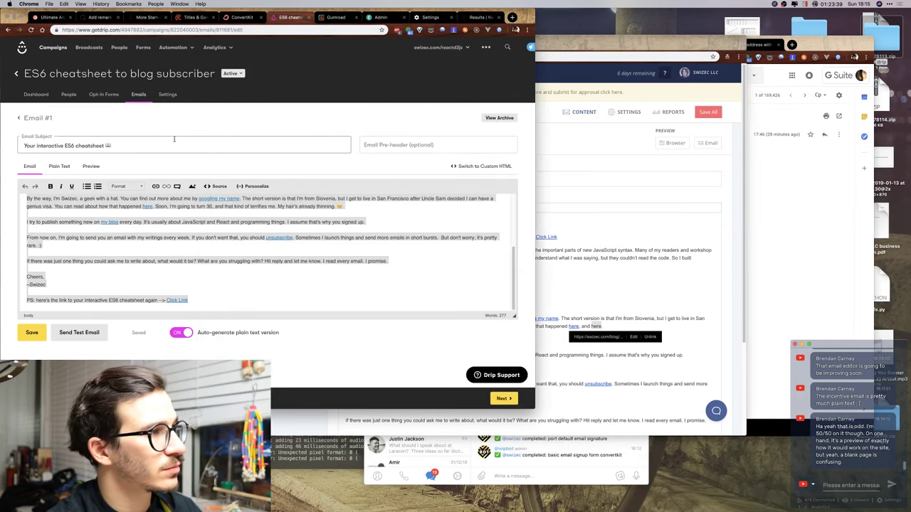
key("ctrl+t")
type("swizec genius visa")
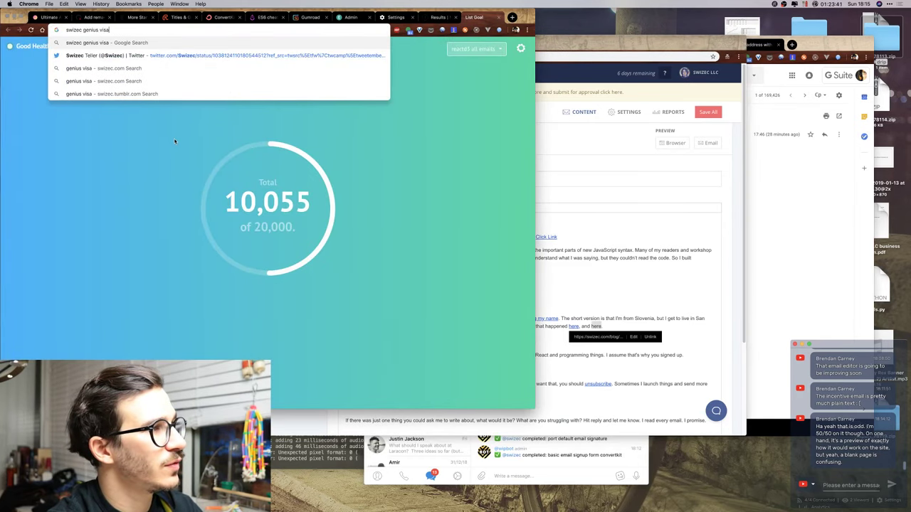
key("Return")
left_click(538, 280)
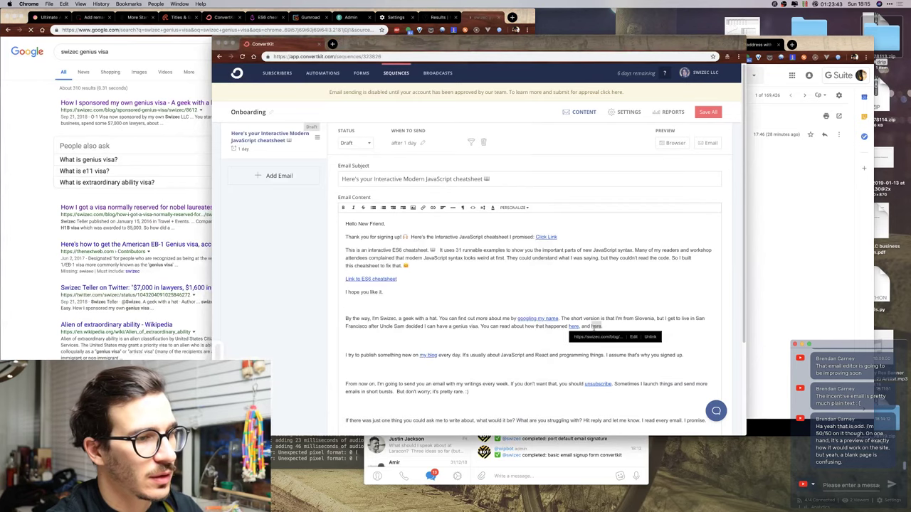
left_click(592, 326)
type("how I later sponsor")
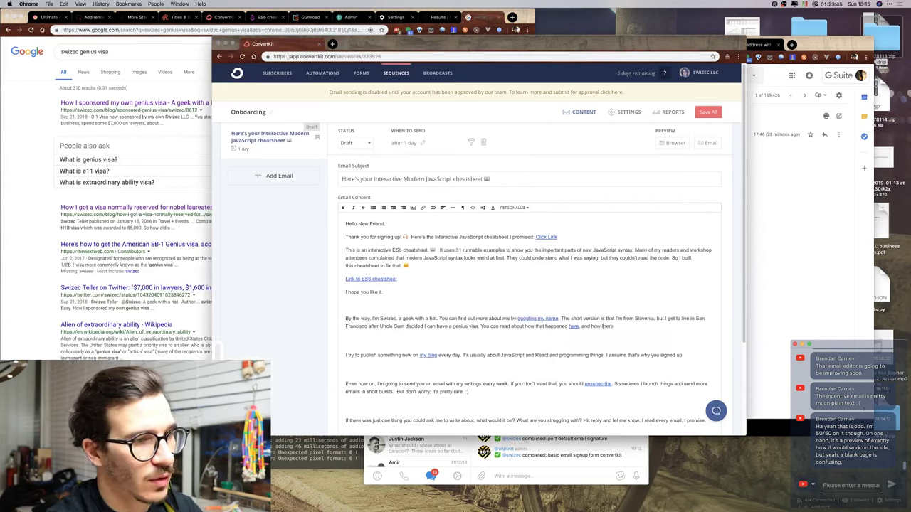
type("ed my own")
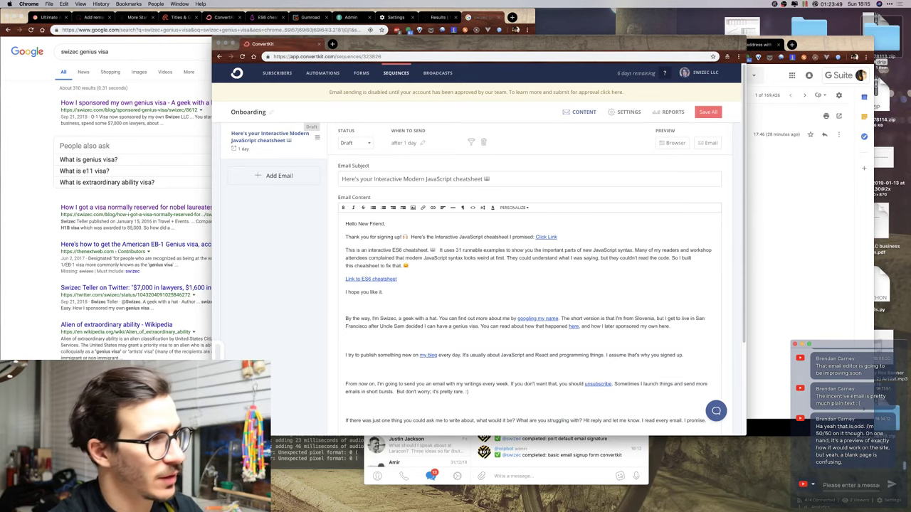
Link the final 'here' to the How I sponsored my own genius visa blog post URL.
left_click(52, 138)
left_click(105, 107)
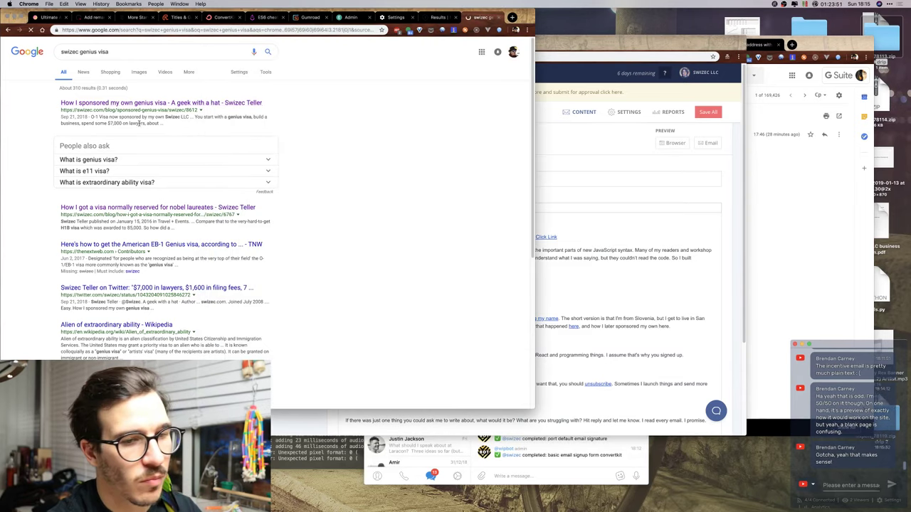
left_click(214, 30)
key("ctrl+c")
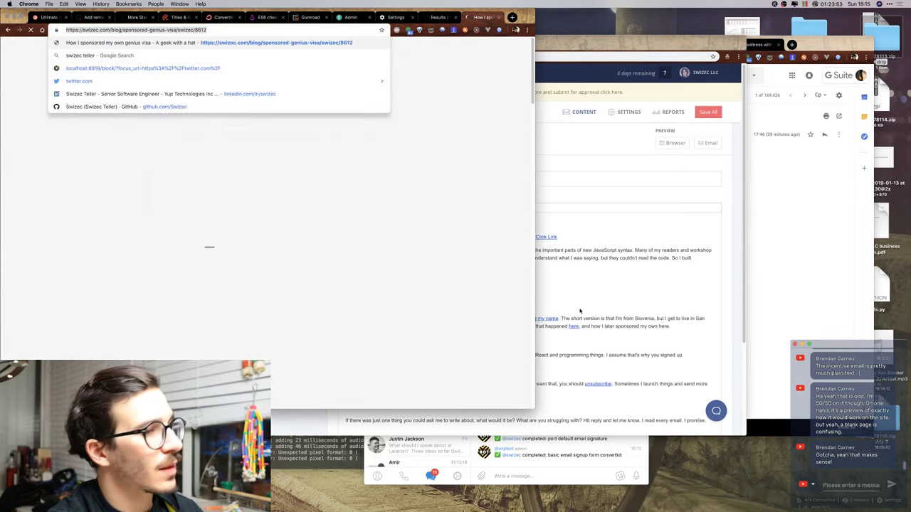
left_click(671, 324)
double_click(663, 326)
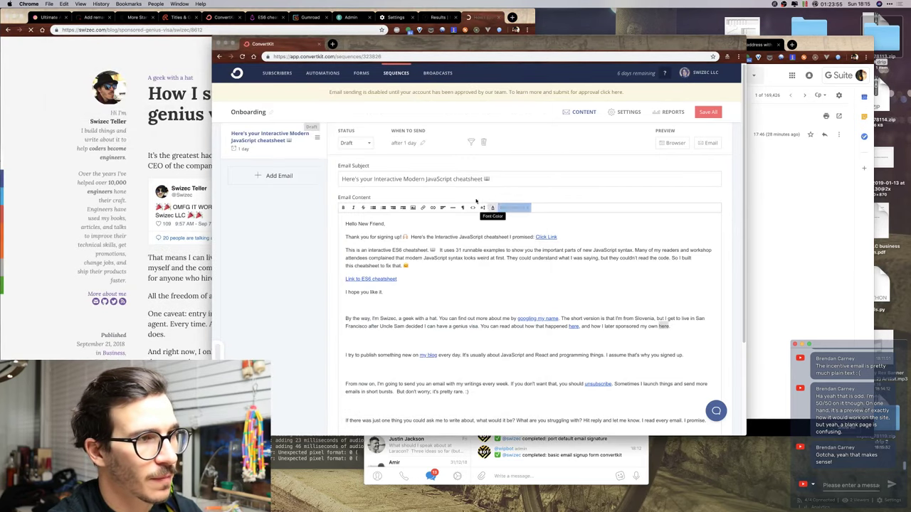
left_click(421, 207)
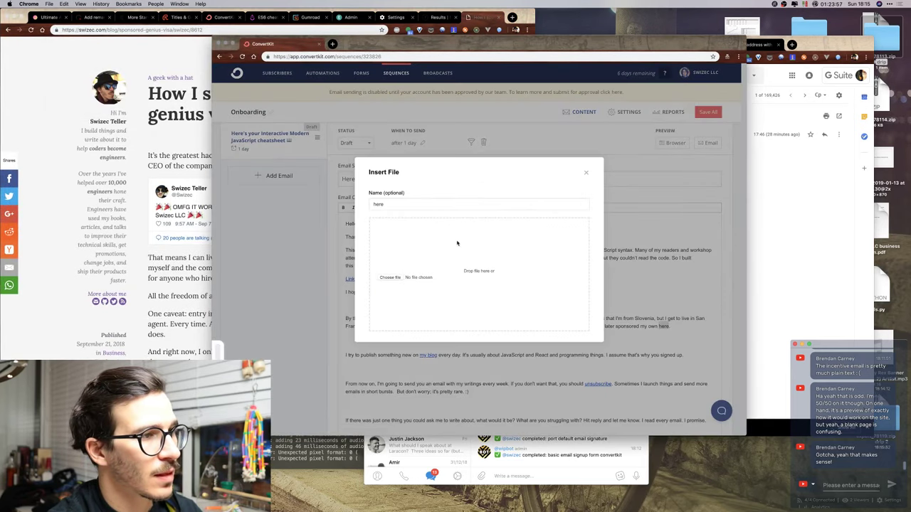
left_click(585, 173)
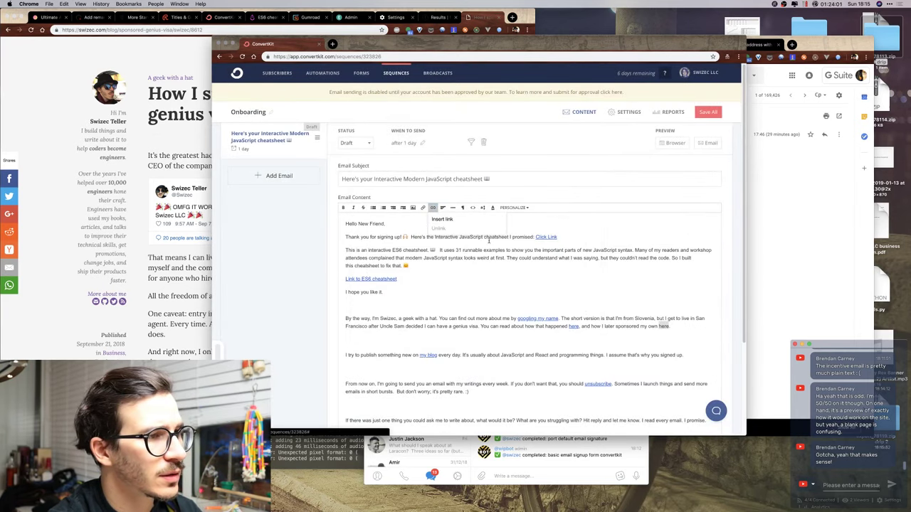
left_click(433, 207)
left_click(444, 219)
key("ctrl+v")
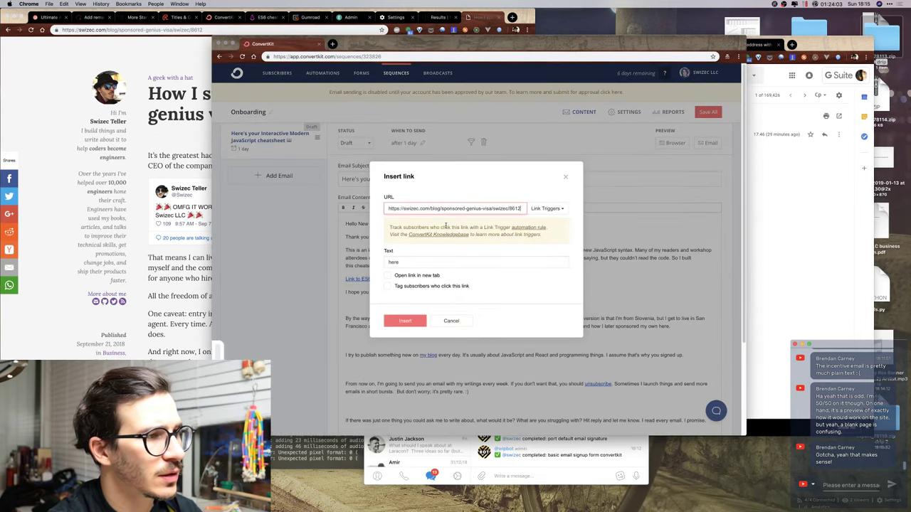
left_click(405, 321)
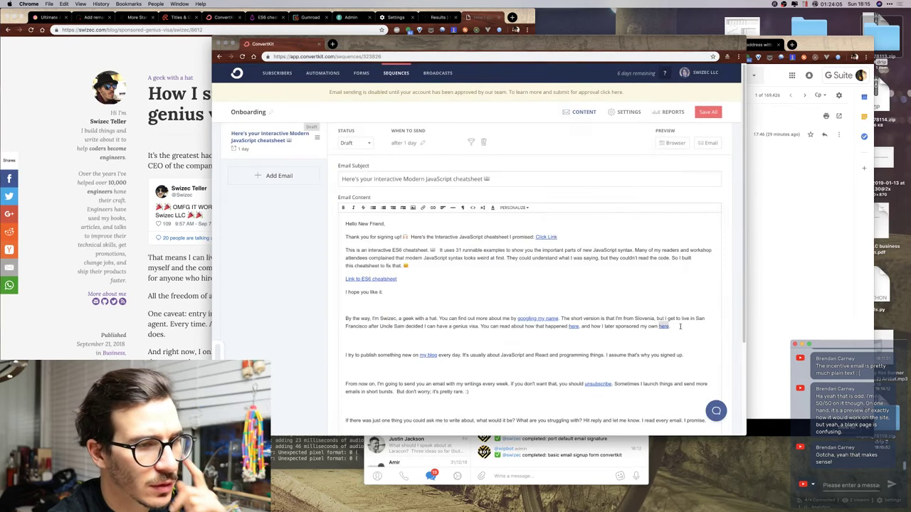
left_click(679, 327)
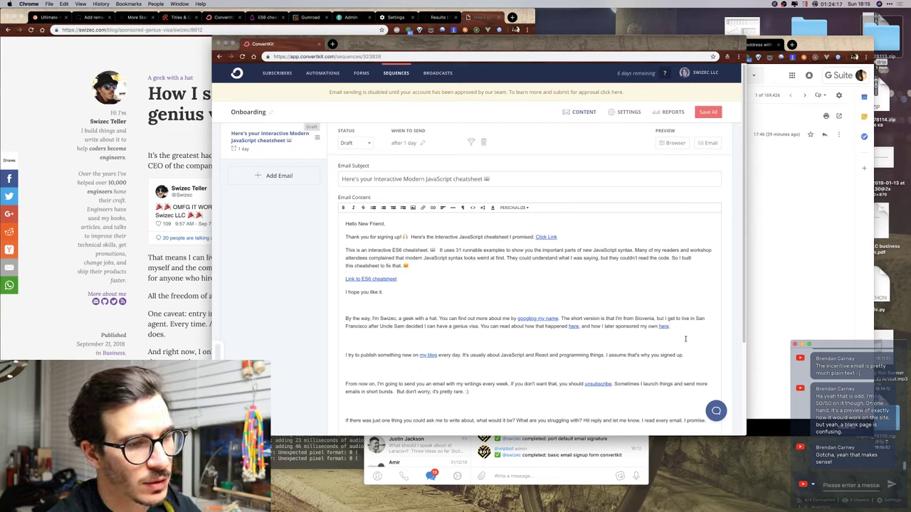
Insert a comma right after 'my own', before the linked 'here'.
left_click(658, 326)
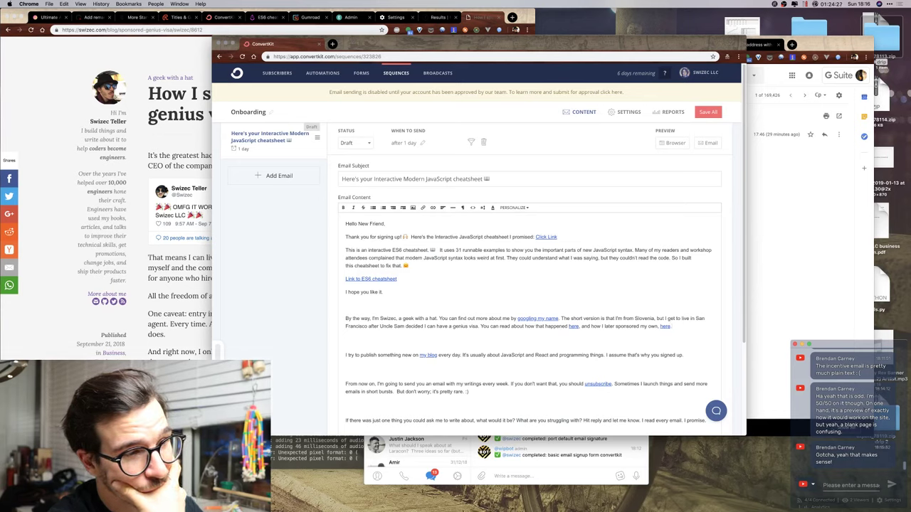
Remove the blank line between paragraphs and strip the tracking parameters from the 'my blog' link.
left_click(377, 339)
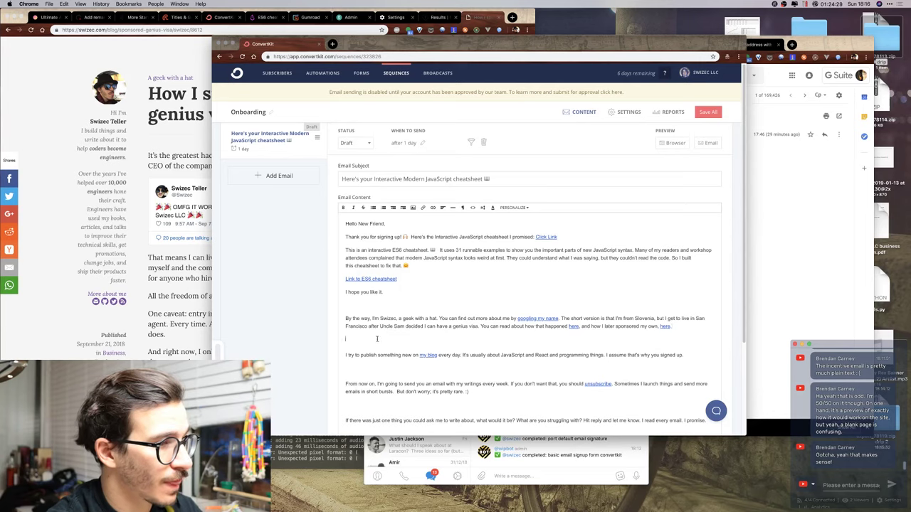
key("BackSpace")
key("BackSpace")
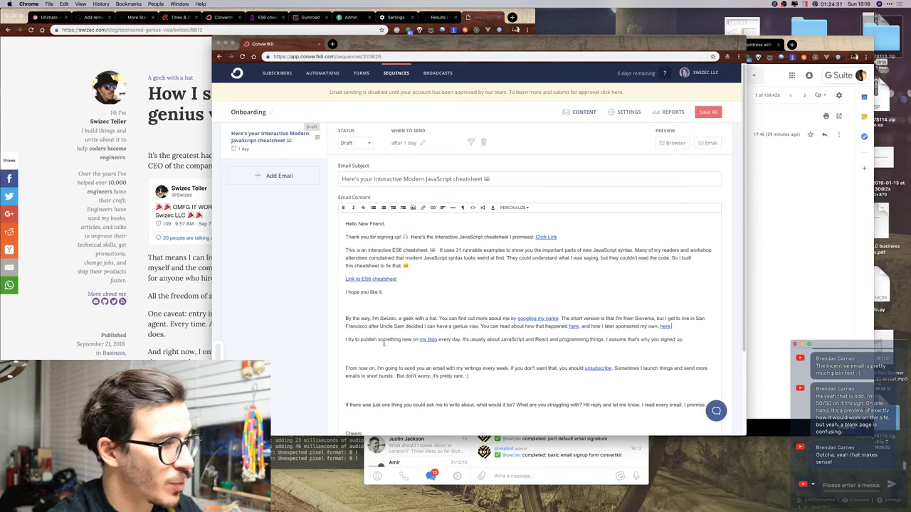
left_click(429, 340)
left_click(456, 339)
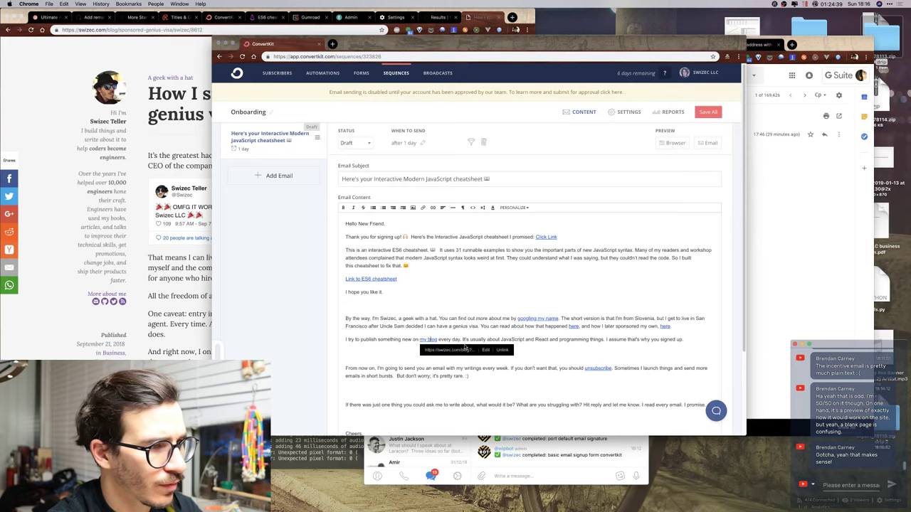
left_click(485, 352)
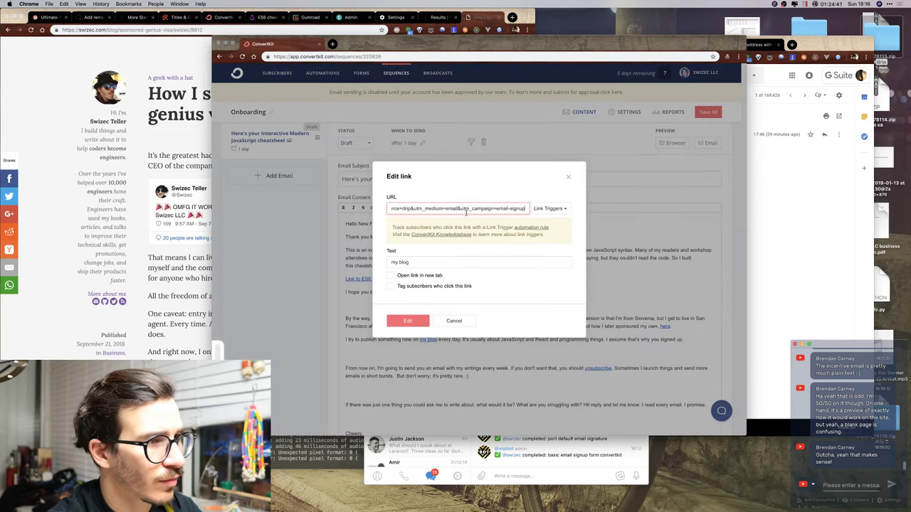
key("super+Left")
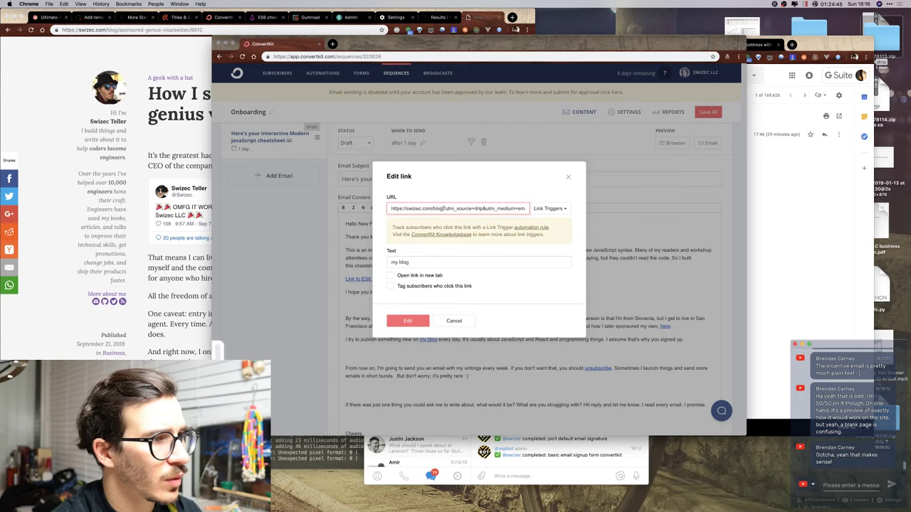
left_click_drag(442, 207, 526, 209)
key("BackSpace")
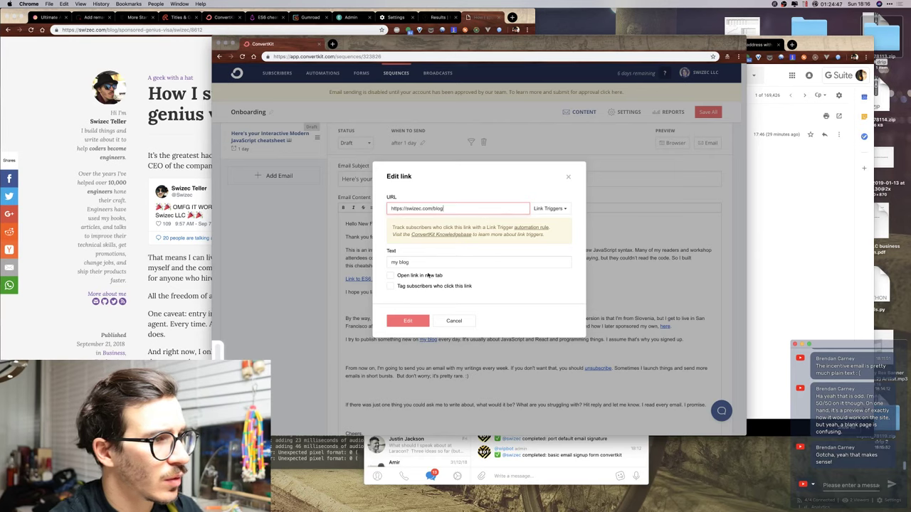
left_click(428, 285)
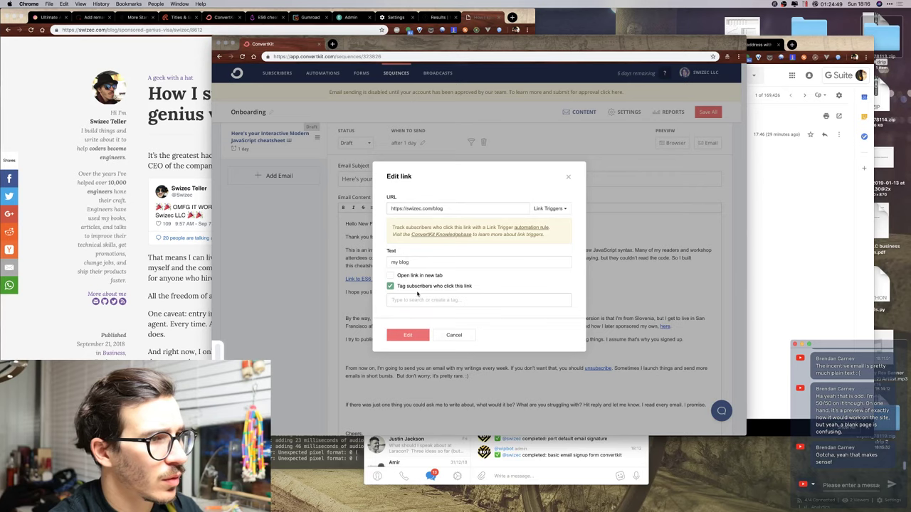
left_click(420, 287)
left_click(413, 320)
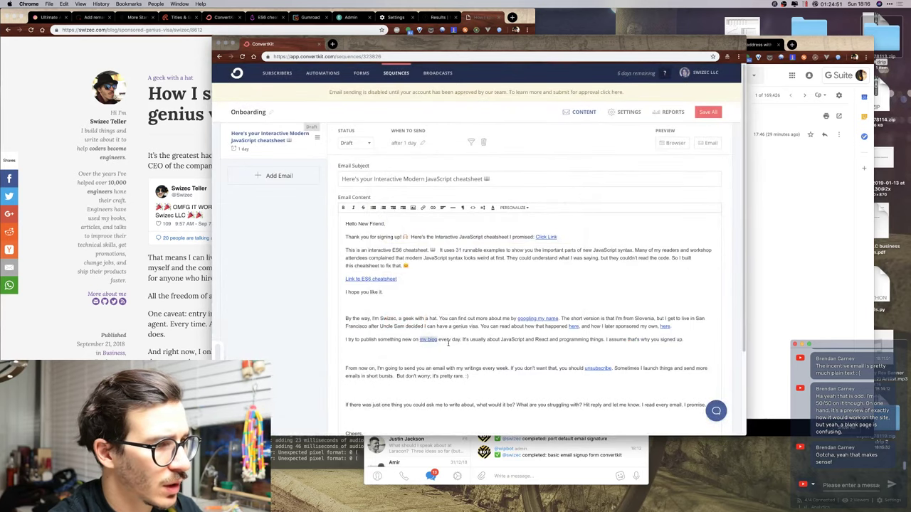
Check the 'googling my name' and first 'here' links, leaving the 'here' link unchanged.
left_click(536, 318)
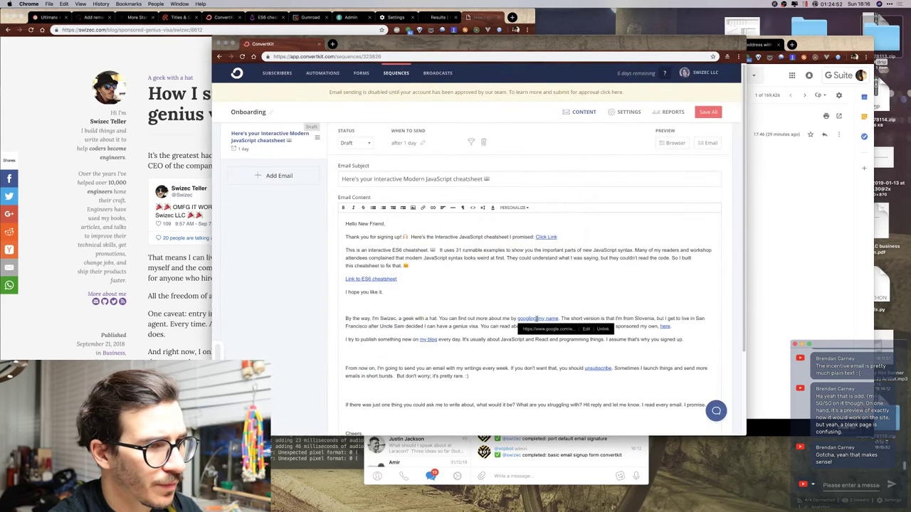
left_click(583, 328)
left_click(573, 326)
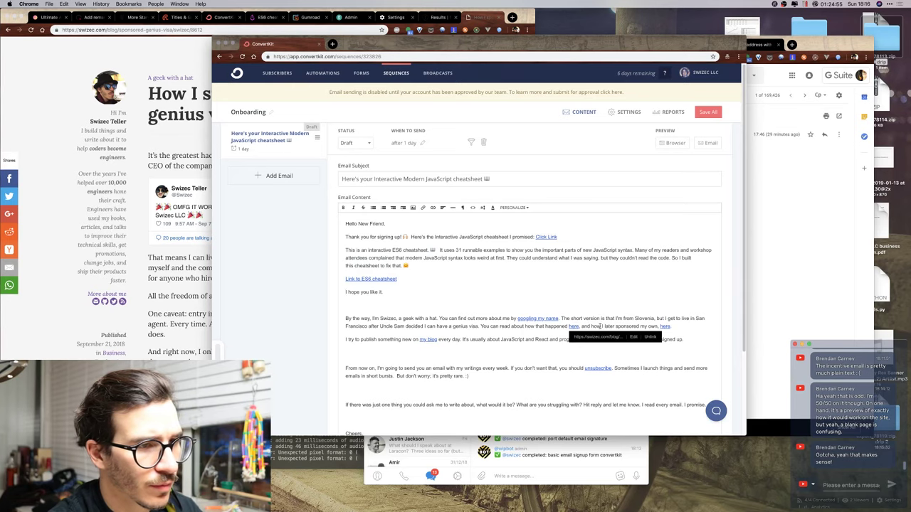
left_click(630, 340)
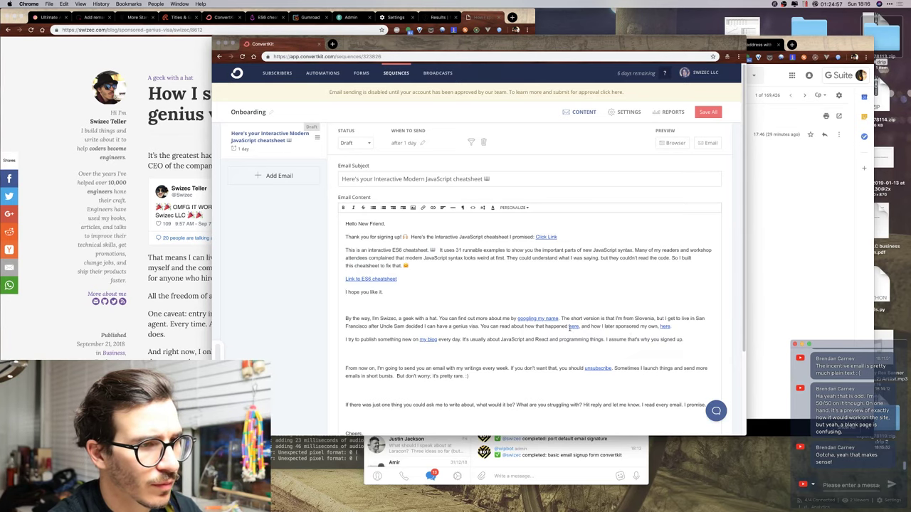
left_click(605, 339)
left_click(635, 339)
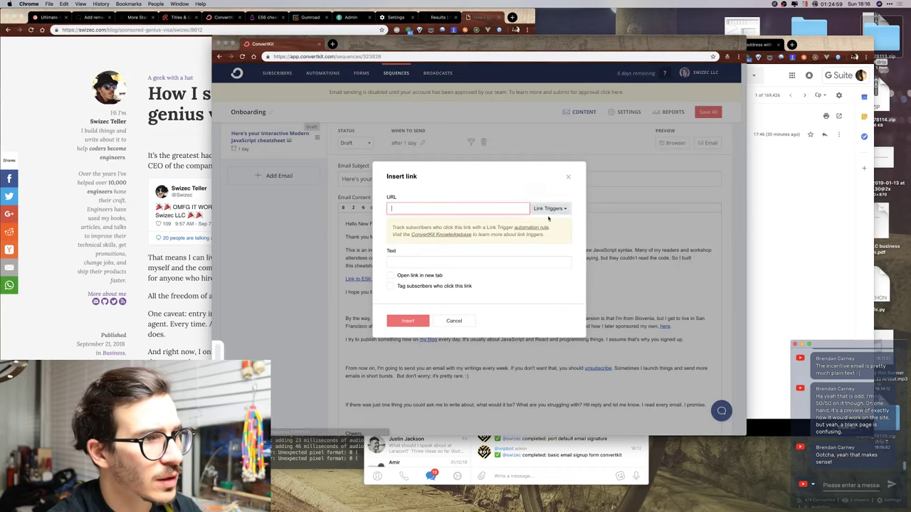
key("Escape")
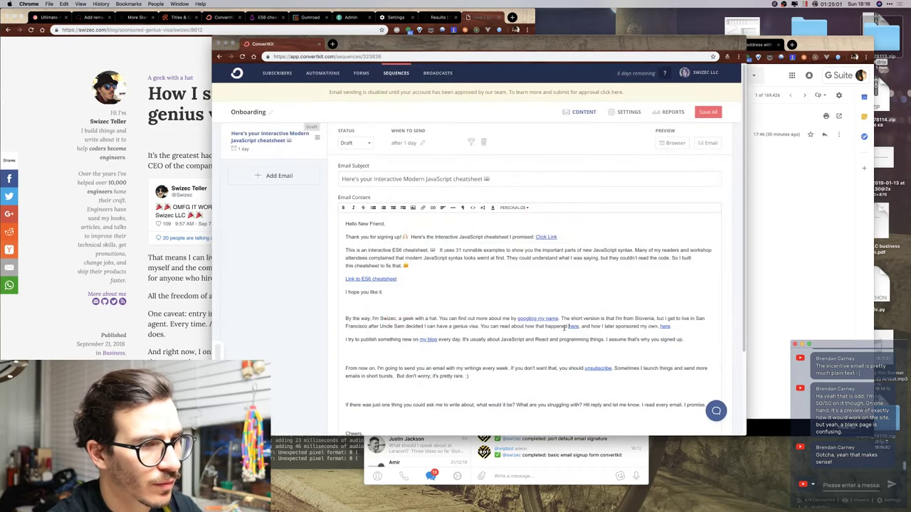
left_click(573, 326)
left_click(633, 339)
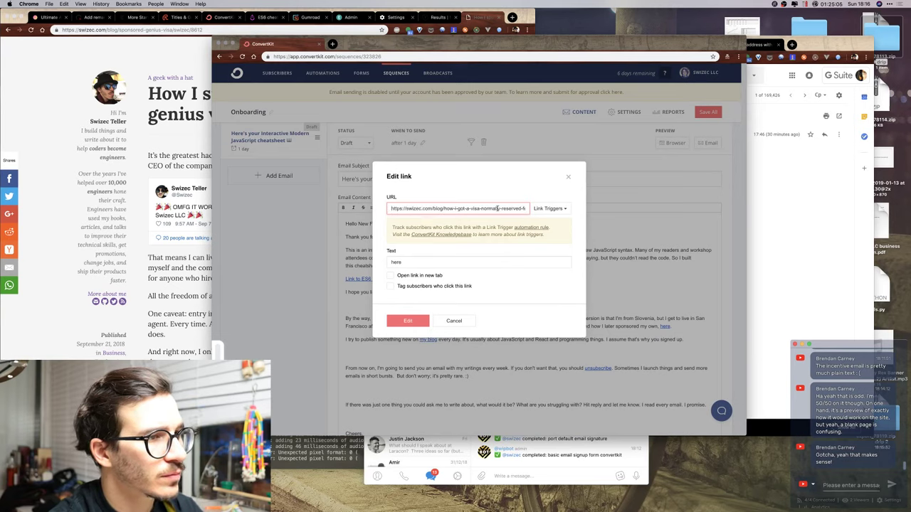
key("super+Right")
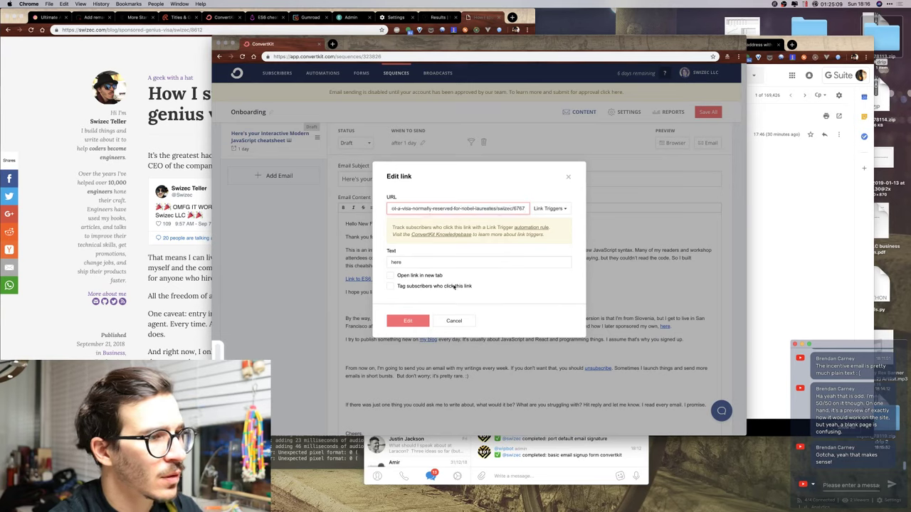
left_click(408, 321)
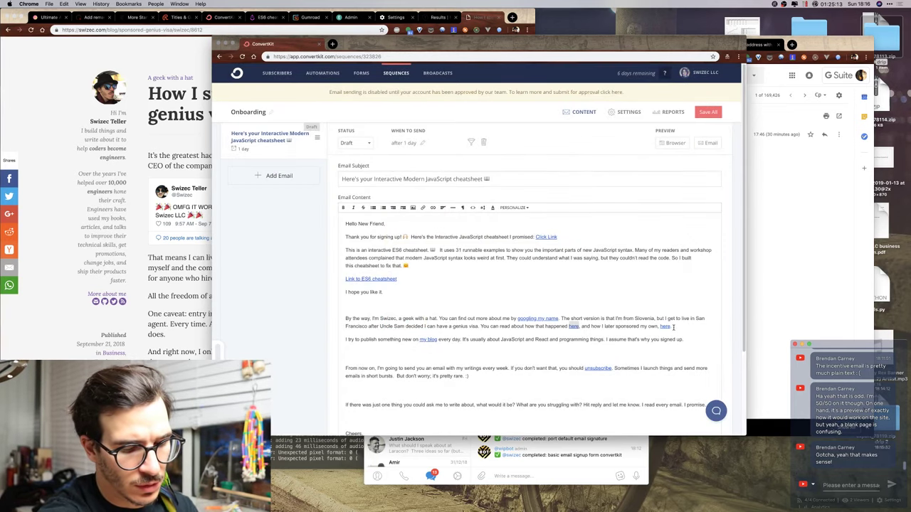
left_click(642, 331)
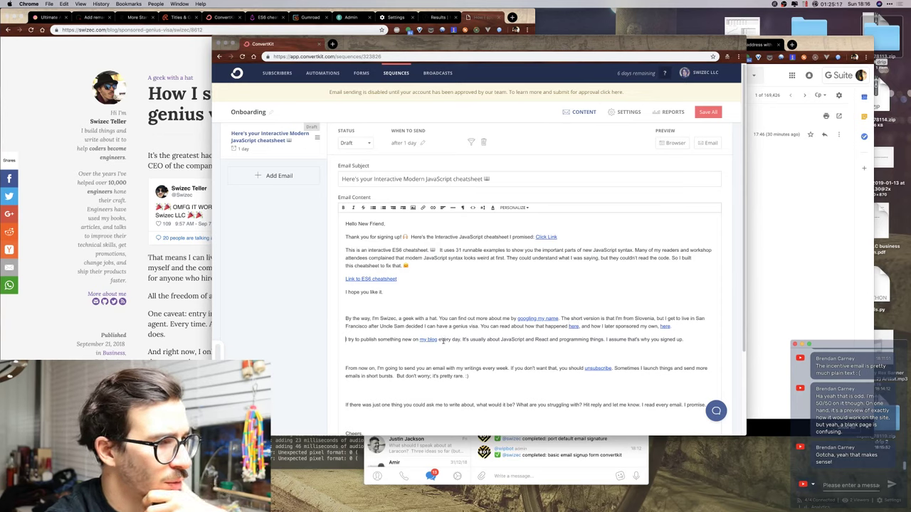
Change 'every day' to 'three times per week' and start a separate Mondays and Wednesday paragraph.
left_click_drag(438, 339, 462, 339)
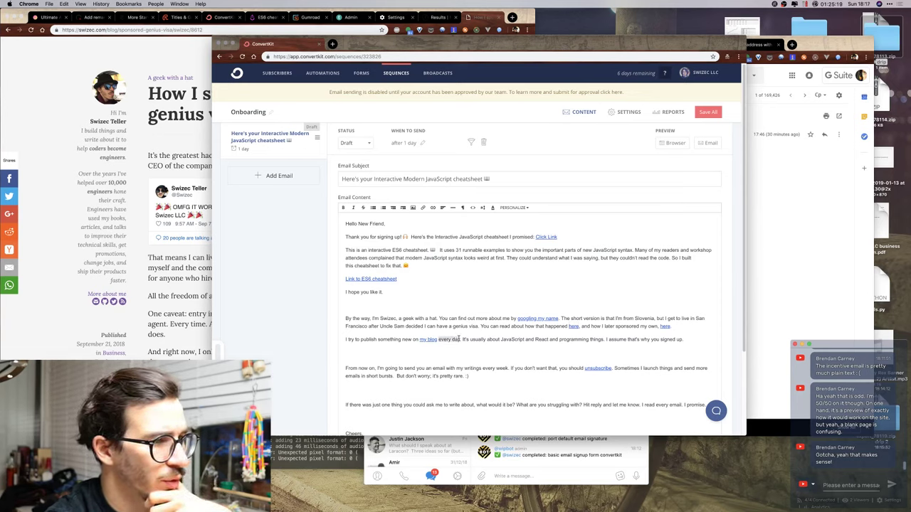
key("BackSpace")
type("three")
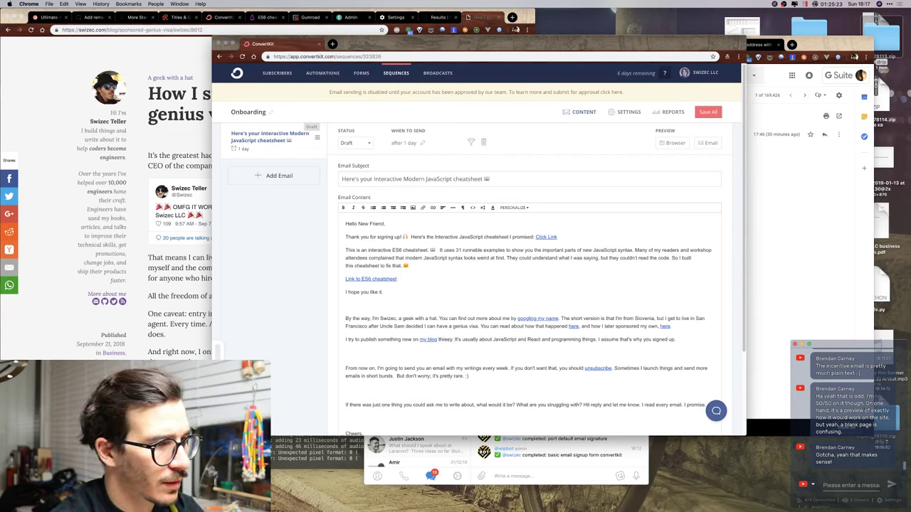
type(" times per week")
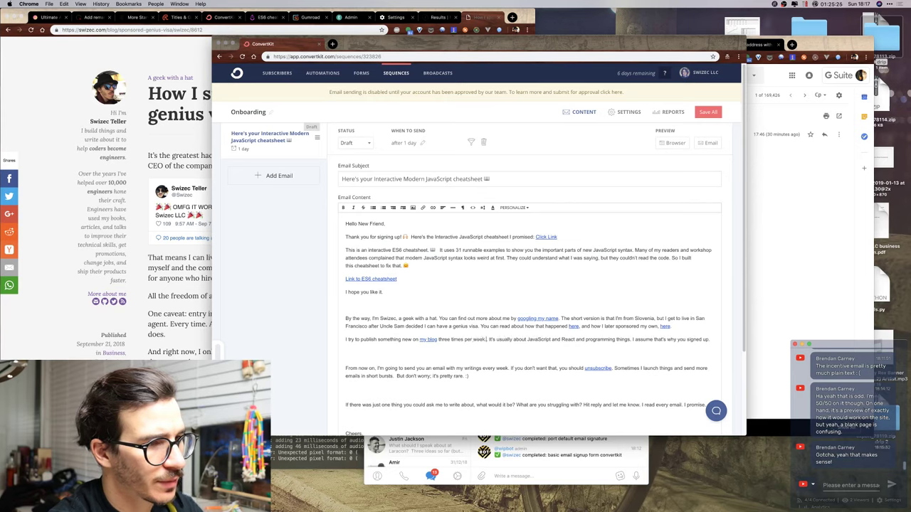
key("shift+End")
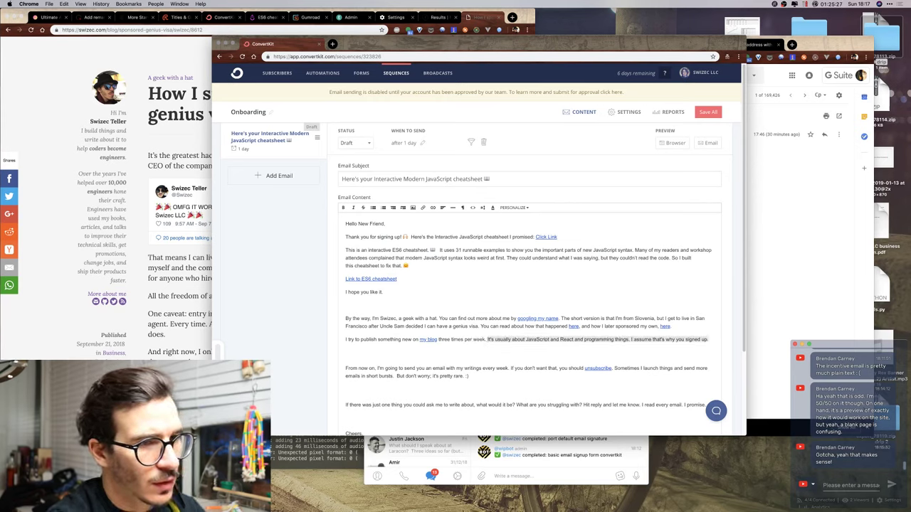
type("Mondays")
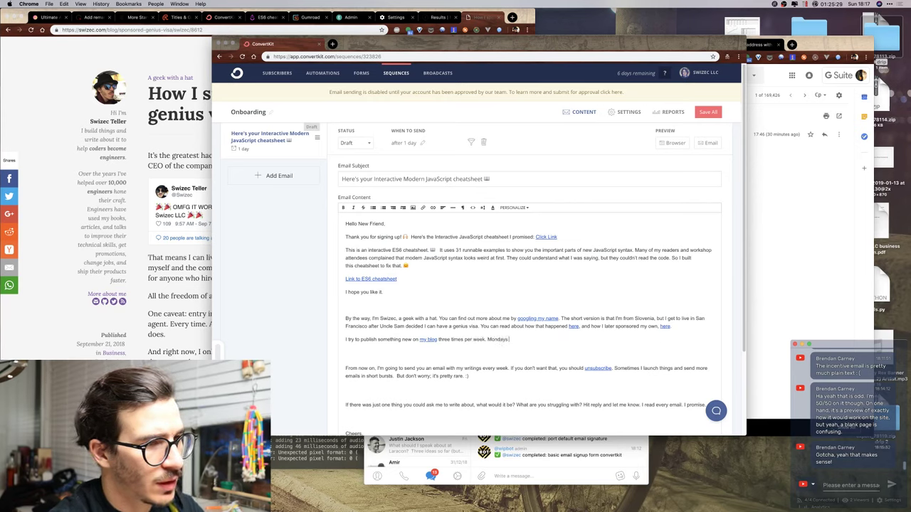
type(" and Wednesday")
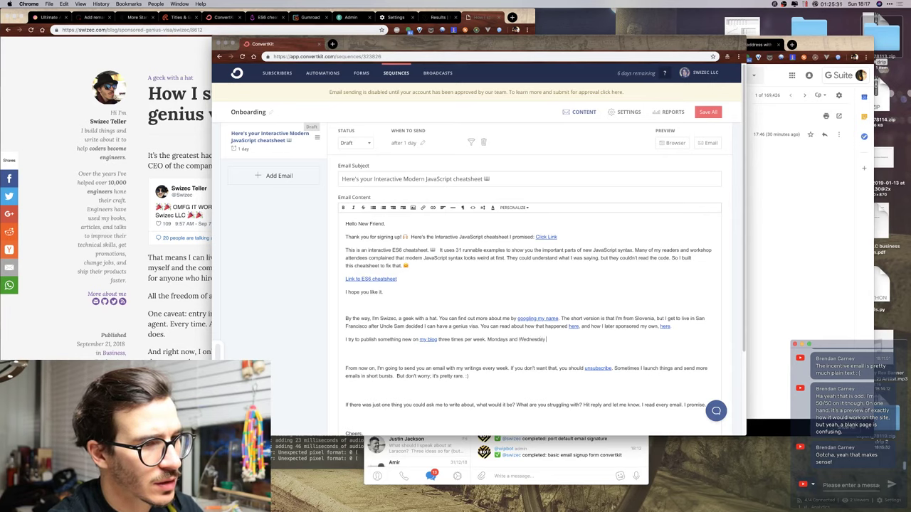
type(" are for technical content")
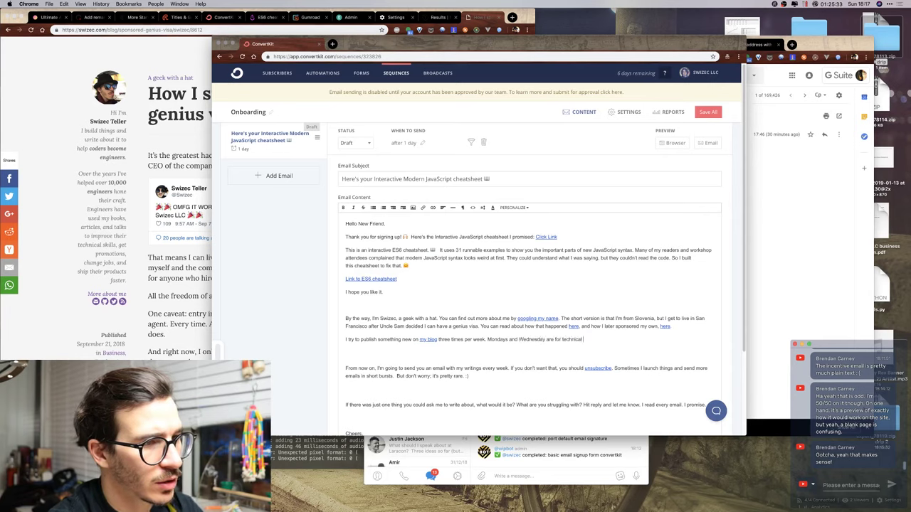
left_click(489, 340)
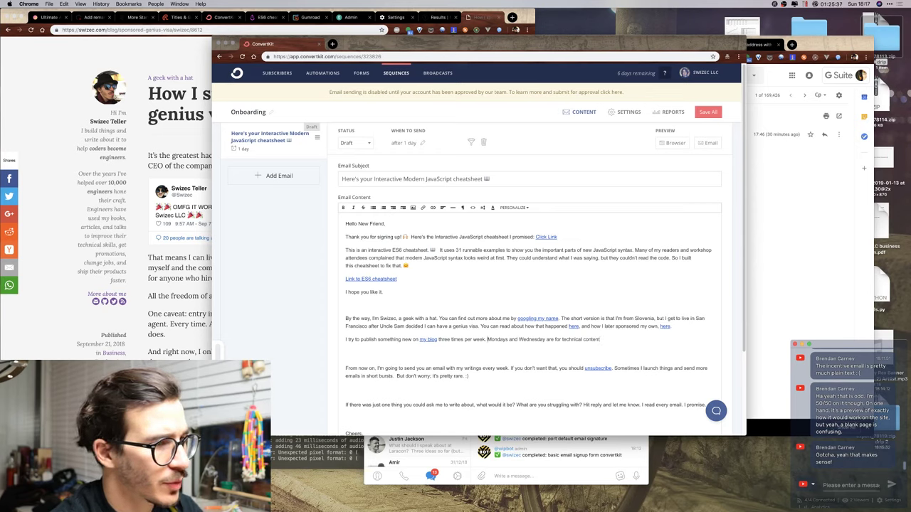
key("Return")
Make the Mondays line say technical: React and JavaScript most often, backend stuff occasionally, computer science when I feel like.
left_click_drag(462, 353, 418, 353)
key("BackSpace")
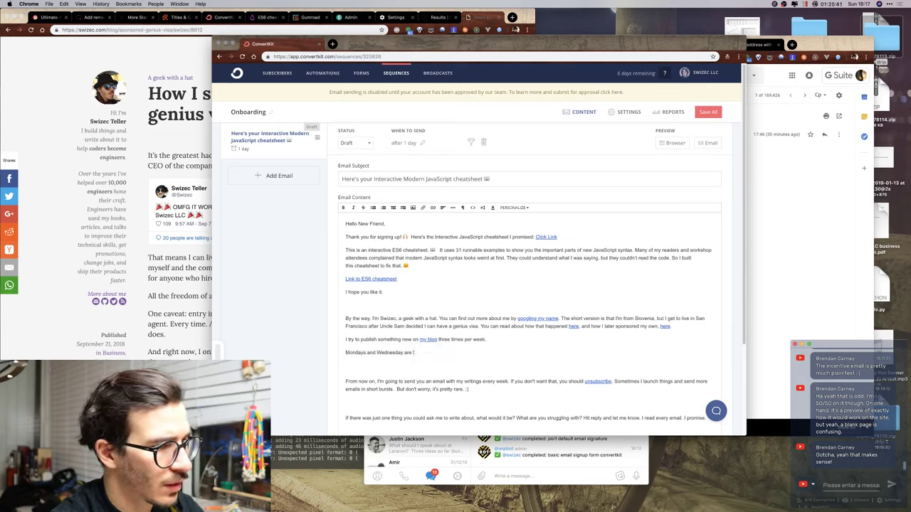
key("BackSpace")
type("technical.")
key("BackSpace")
key("BackSpace")
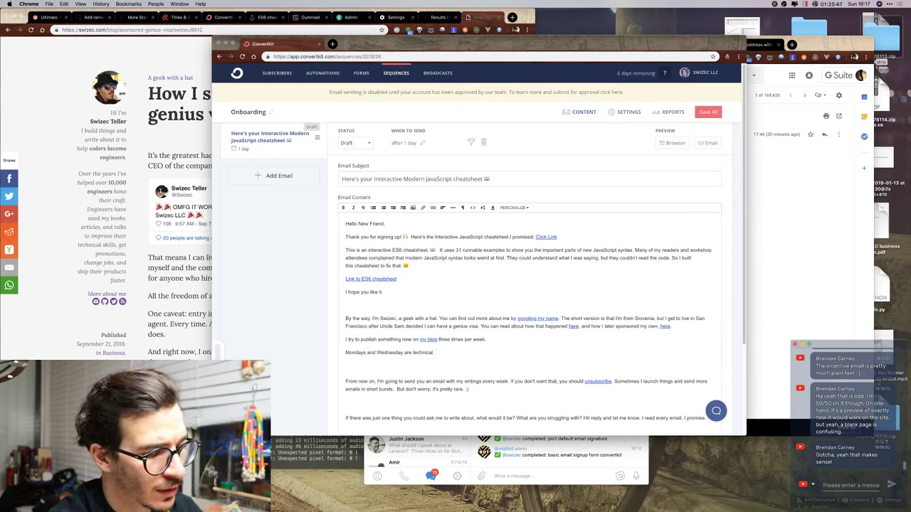
type("Usu")
key("BackSpace")
key("BackSpace")
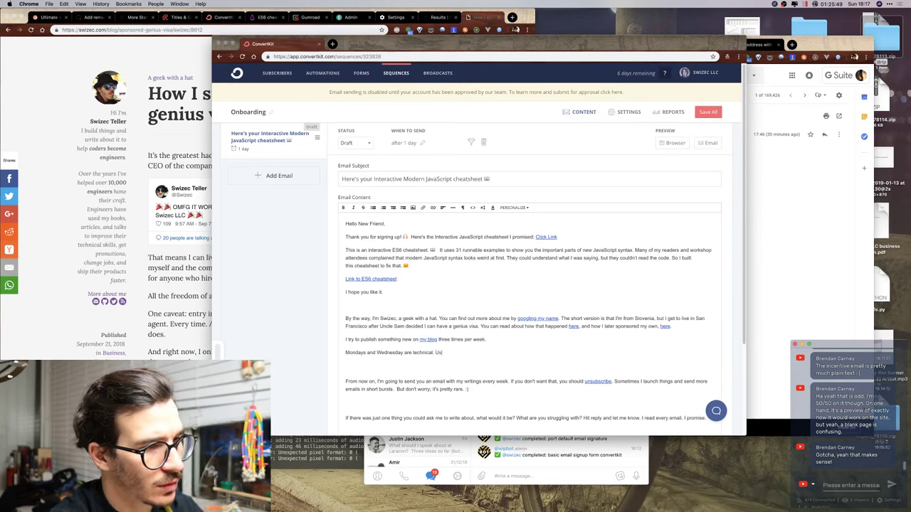
type("sua")
key("BackSpace")
key("BackSpace")
key("BackSpace")
key("BackSpace")
type("React")
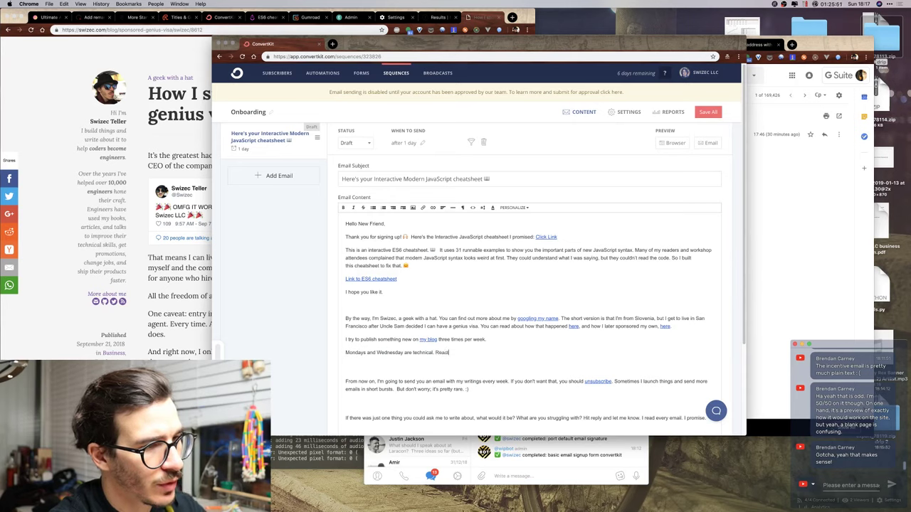
type(" and JavaScript")
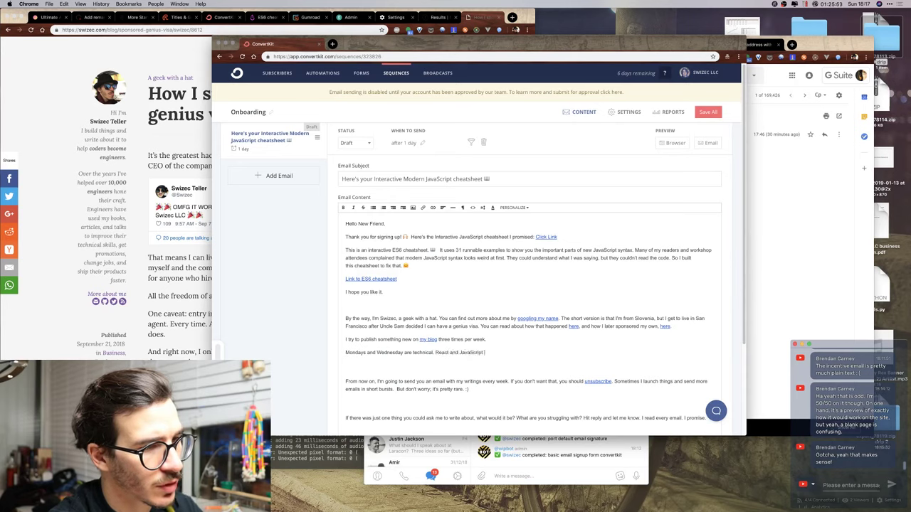
type(" most often, ")
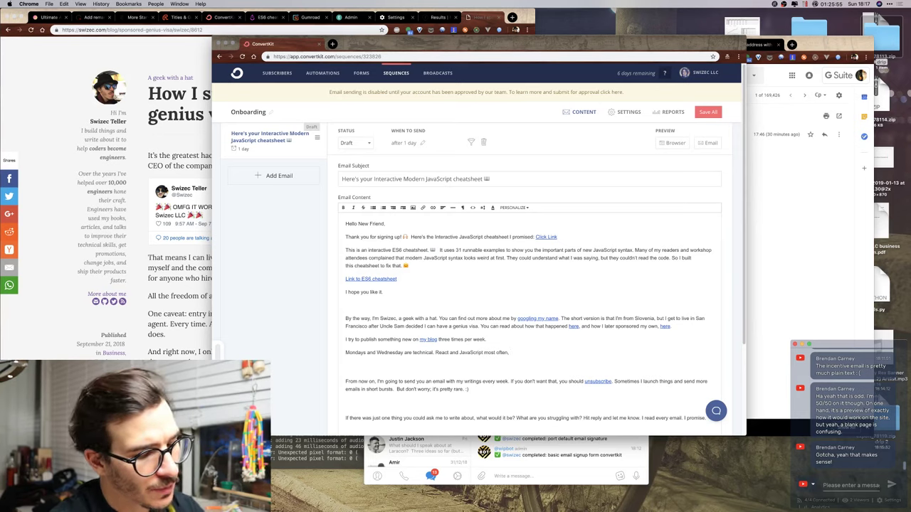
type("sometimes")
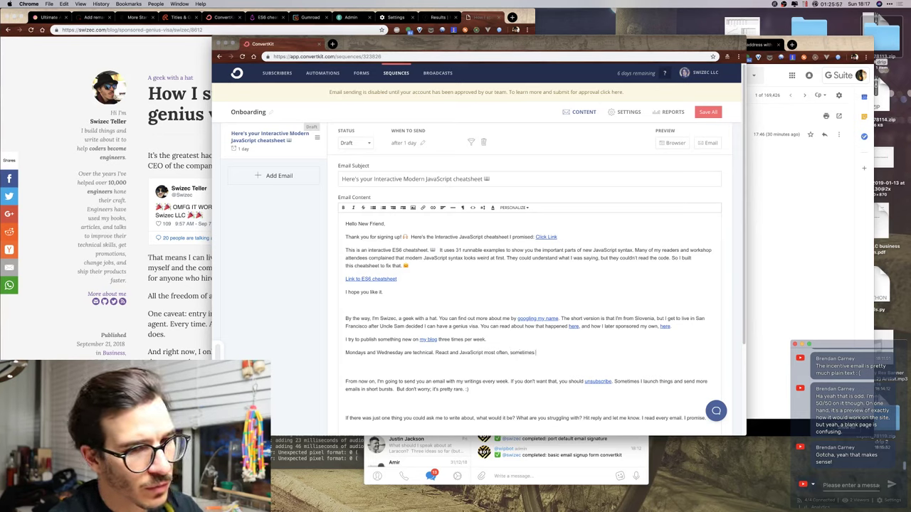
key("BackSpace")
key("BackSpace")
key("BackSpace")
key("BackSpace")
key("BackSpace")
key("BackSpace")
key("BackSpace")
key("BackSpace")
key("BackSpace")
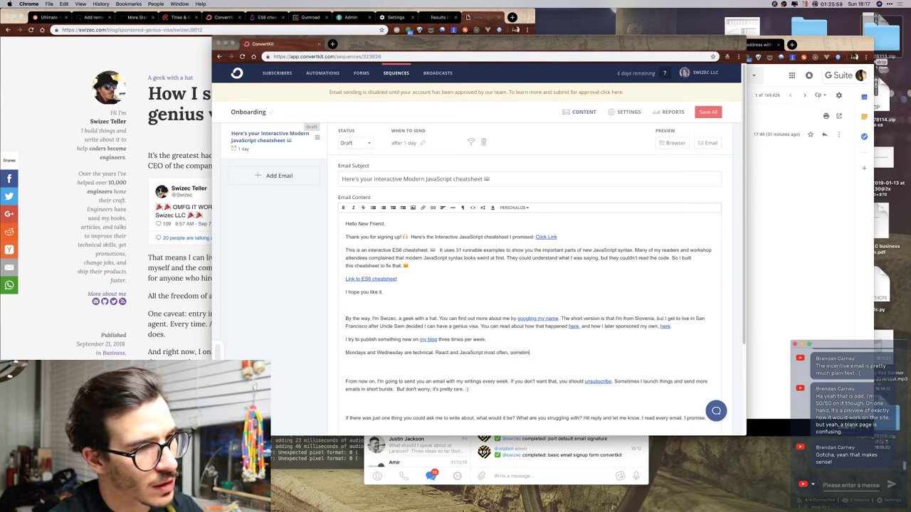
type("backend stu")
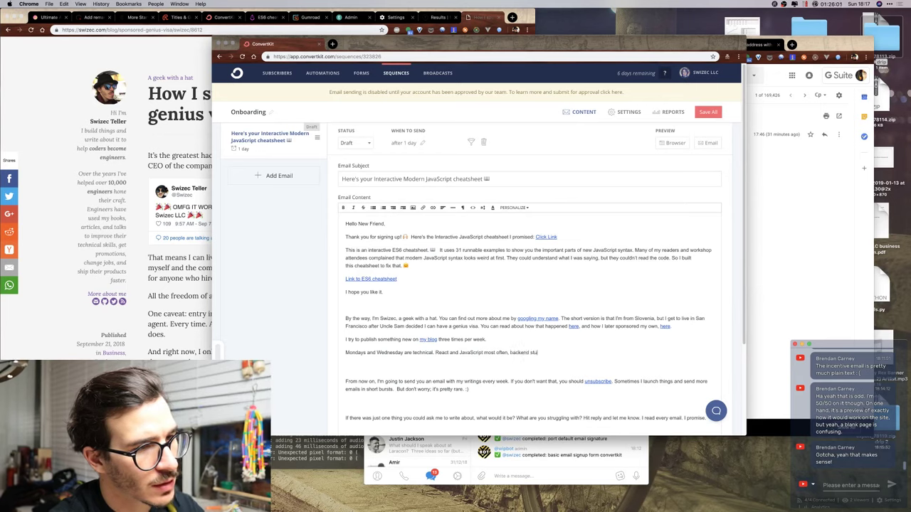
type("ff occasionally, ")
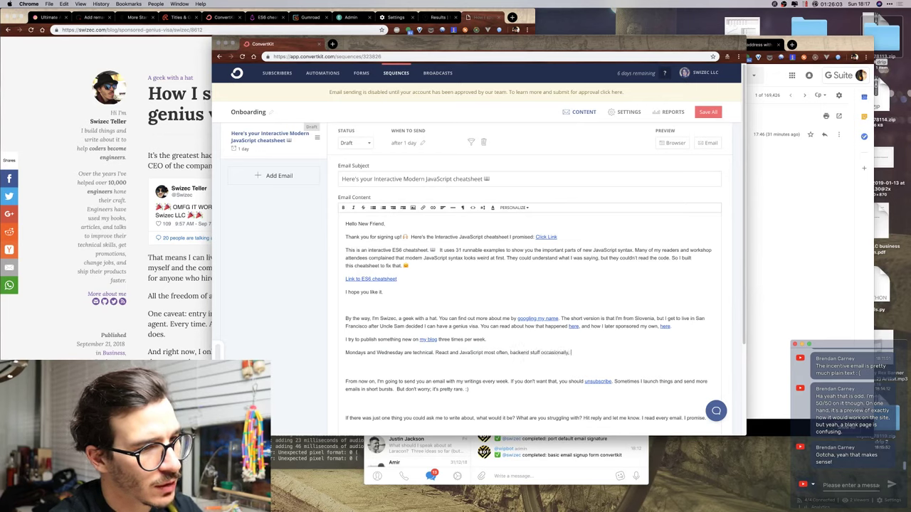
type("computer science")
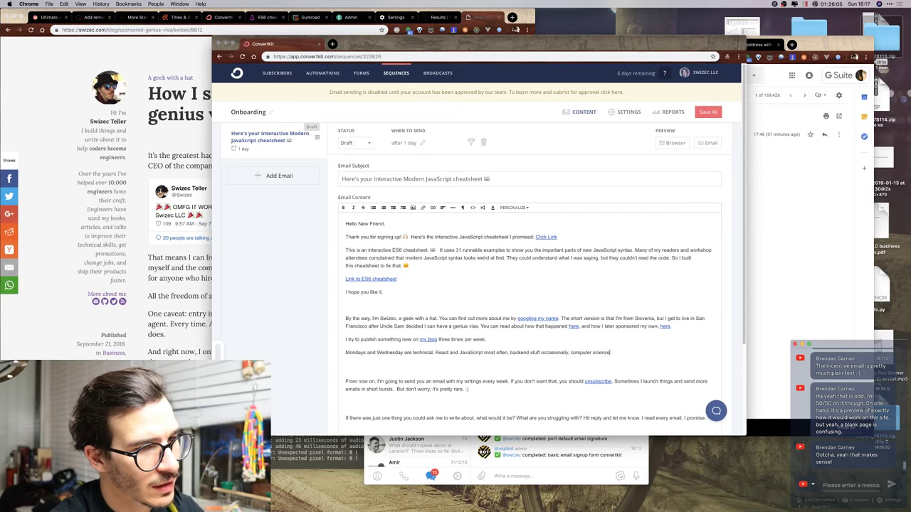
type(" when I feel lik")
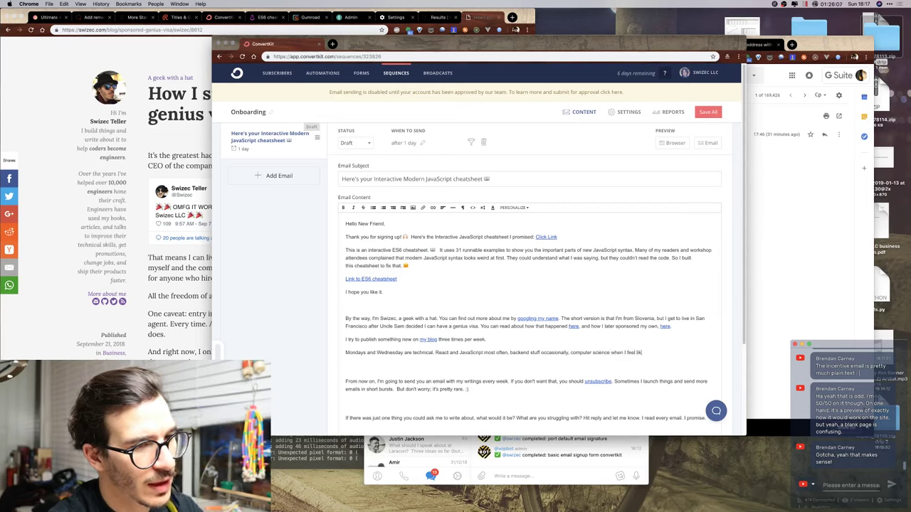
type("e.")
Add 'Fridays are for softer topics about careers, being an engineer, working with others, optimizing your life and things like that.'.
key("Return")
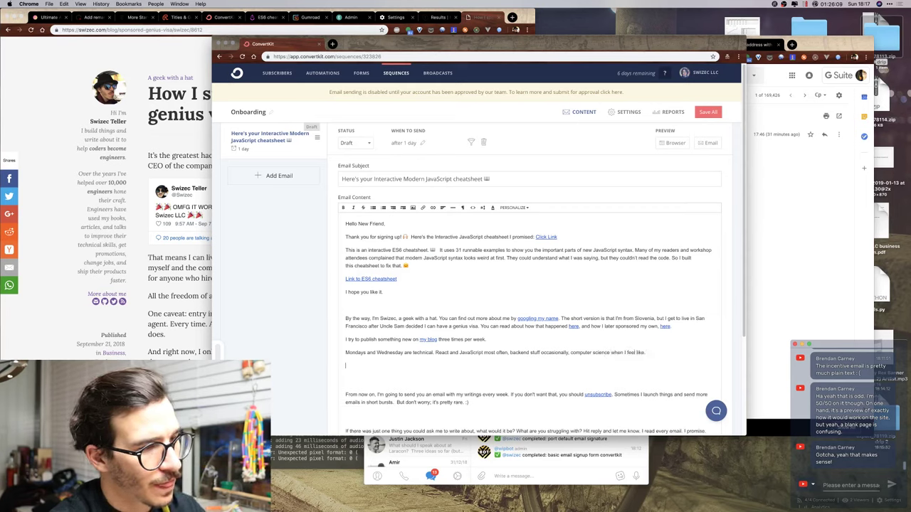
type("Fridays are fo")
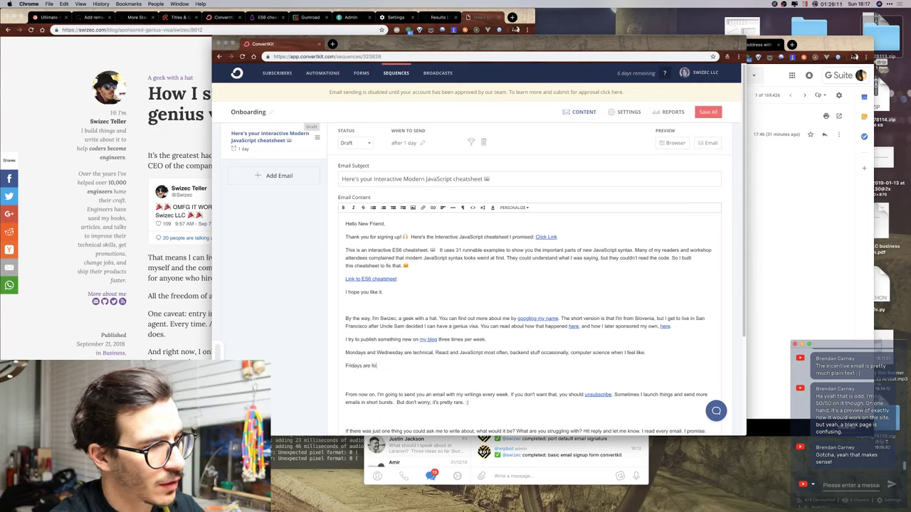
type("r softer")
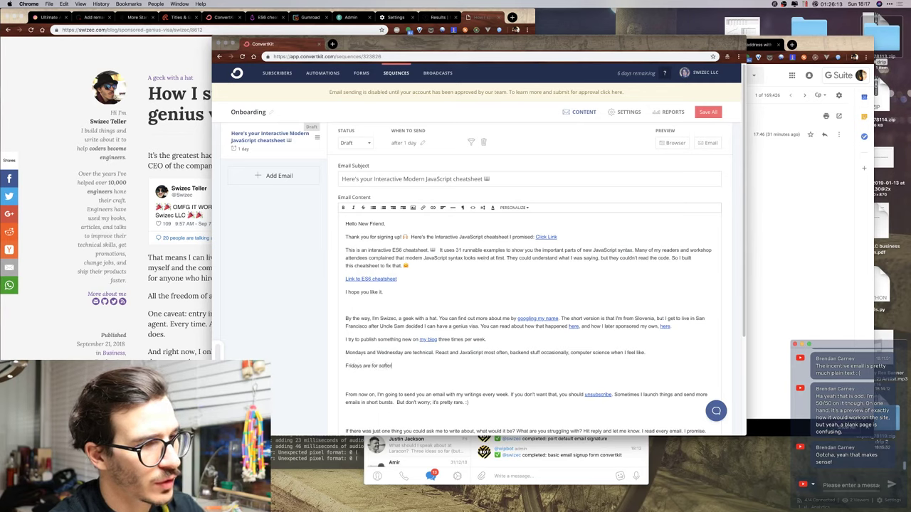
type(" topics about")
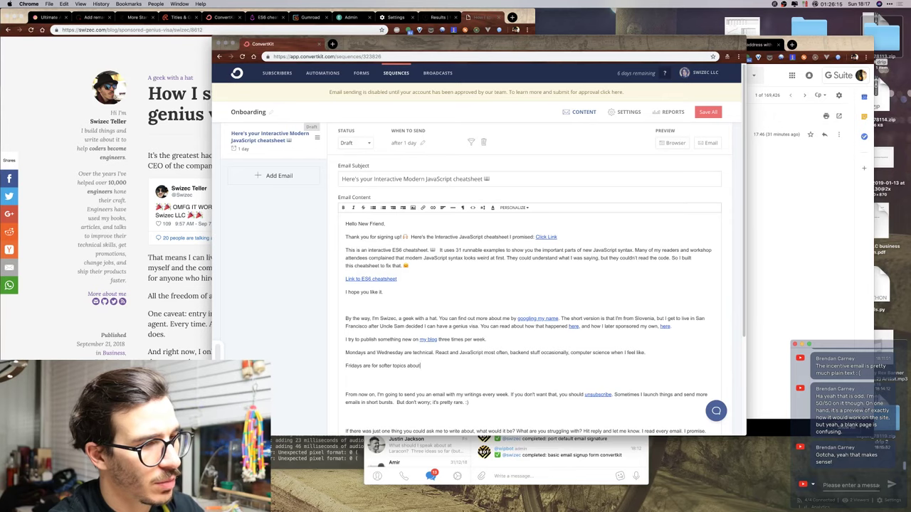
type(" careers, time ma")
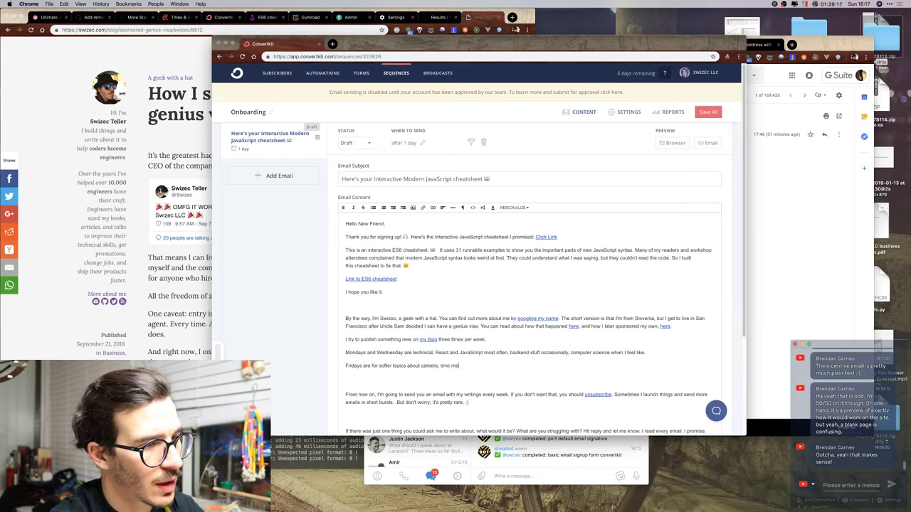
type("nagement, ")
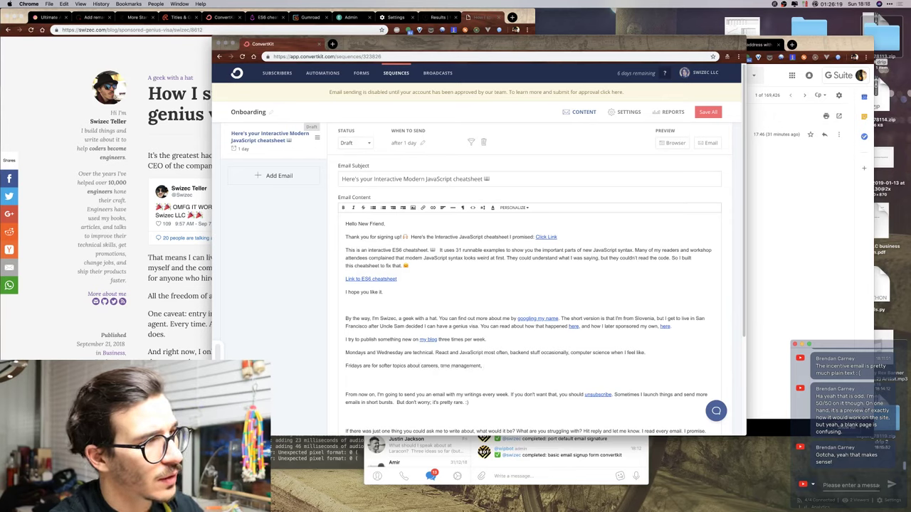
type("and")
key("BackSpace")
key("BackSpace")
key("BackSpace")
key("BackSpace")
key("BackSpace")
key("BackSpace")
key("BackSpace")
key("BackSpace")
key("BackSpace")
key("BackSpace")
key("BackSpace")
key("BackSpace")
key("BackSpace")
key("BackSpace")
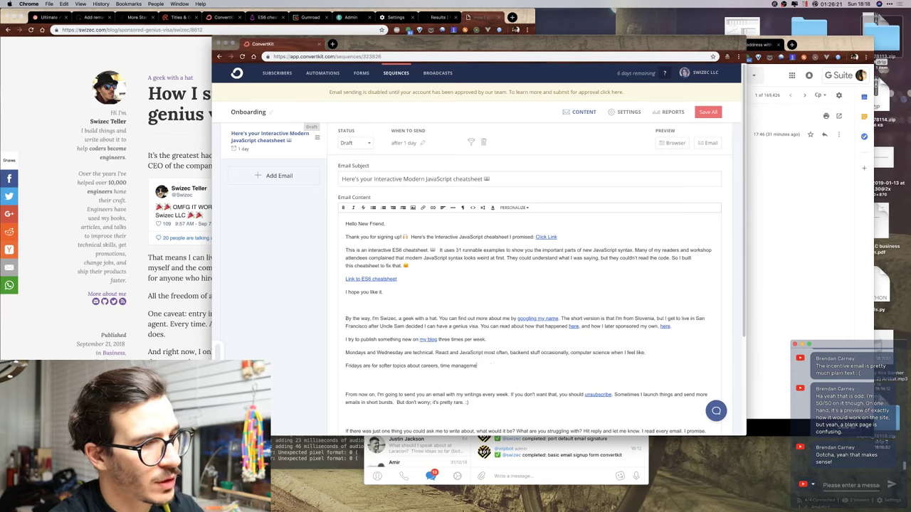
key("BackSpace")
key("BackSpace")
key("BackSpace")
key("BackSpace")
key("BackSpace")
key("BackSpace")
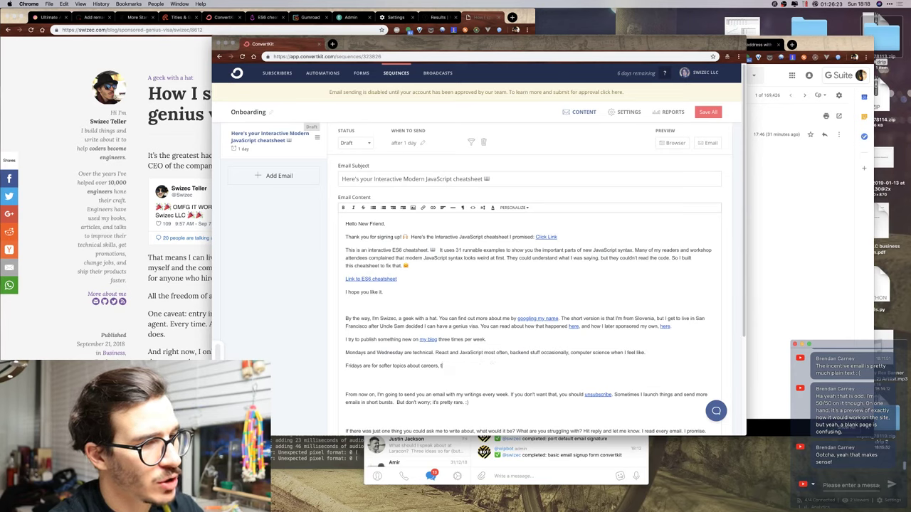
type("being an enginee")
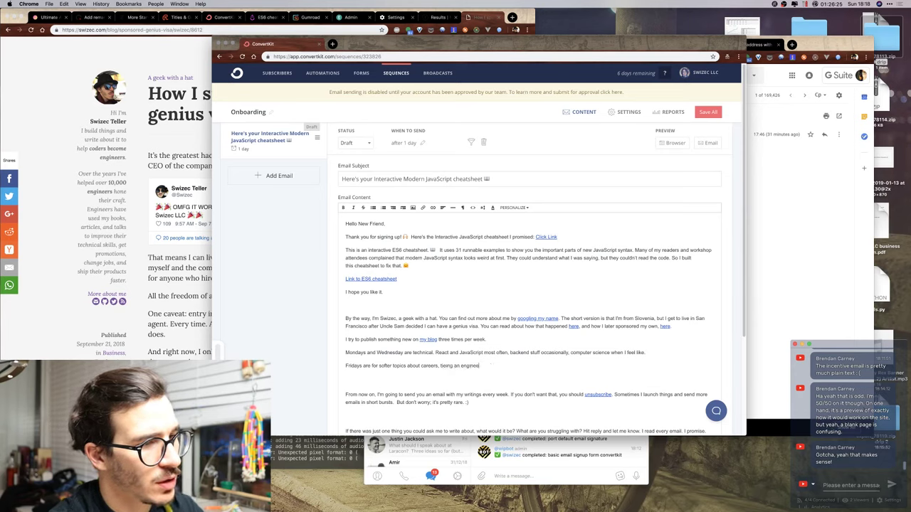
type("r, workign with")
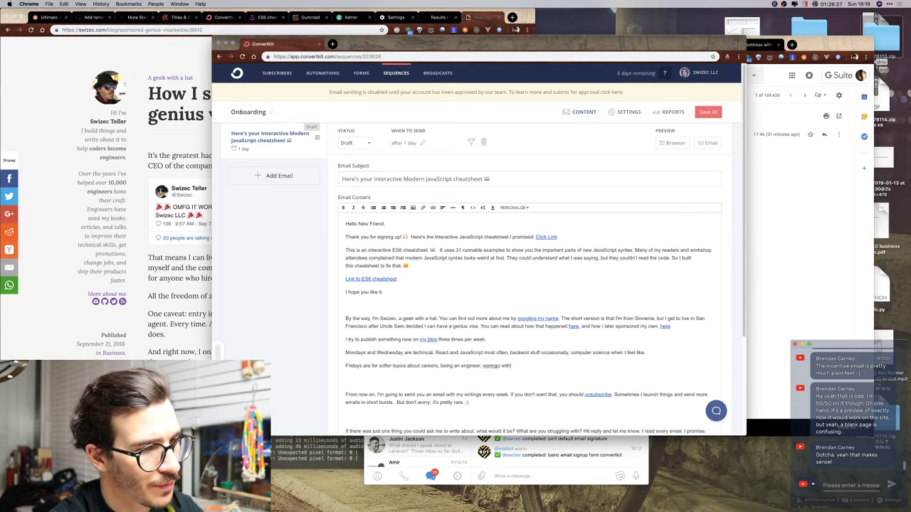
key("BackSpace")
key("BackSpace")
key("BackSpace")
key("BackSpace")
key("BackSpace")
key("BackSpace")
type("ng with others.")
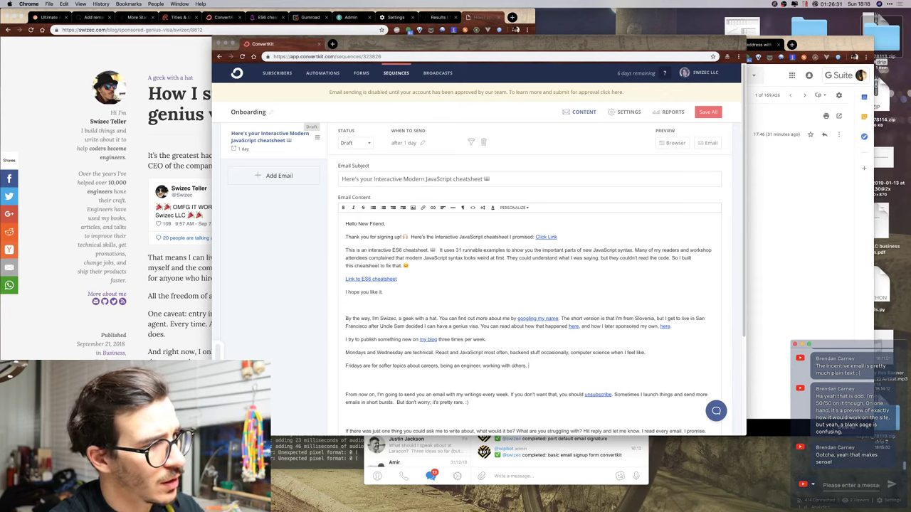
type(" optimizing yo")
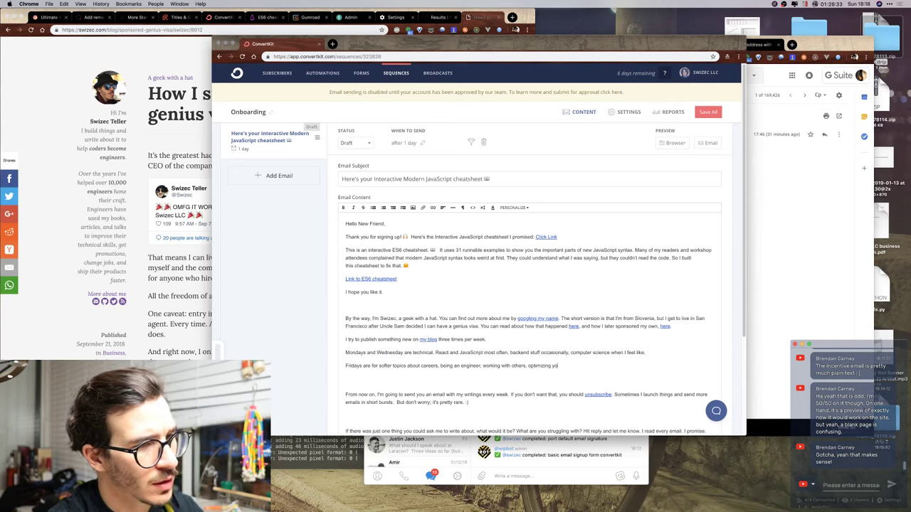
type("ur life and thin")
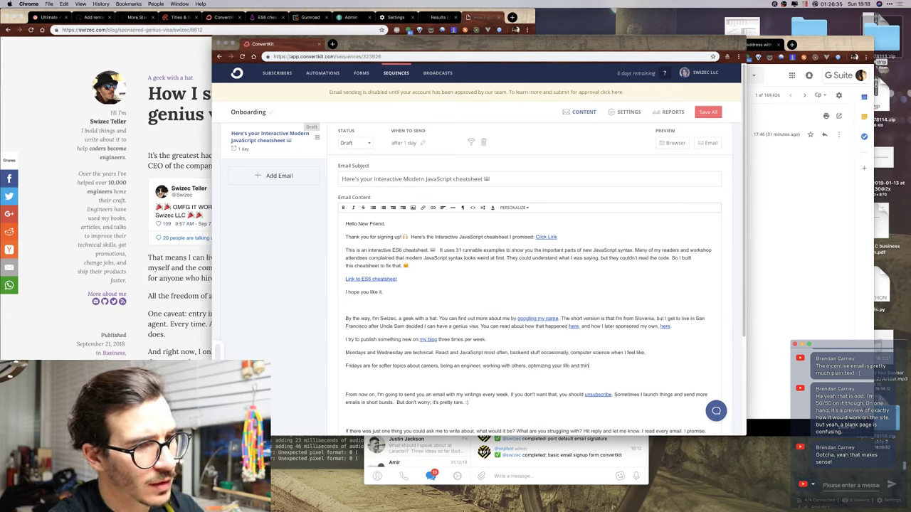
type("gs like that.")
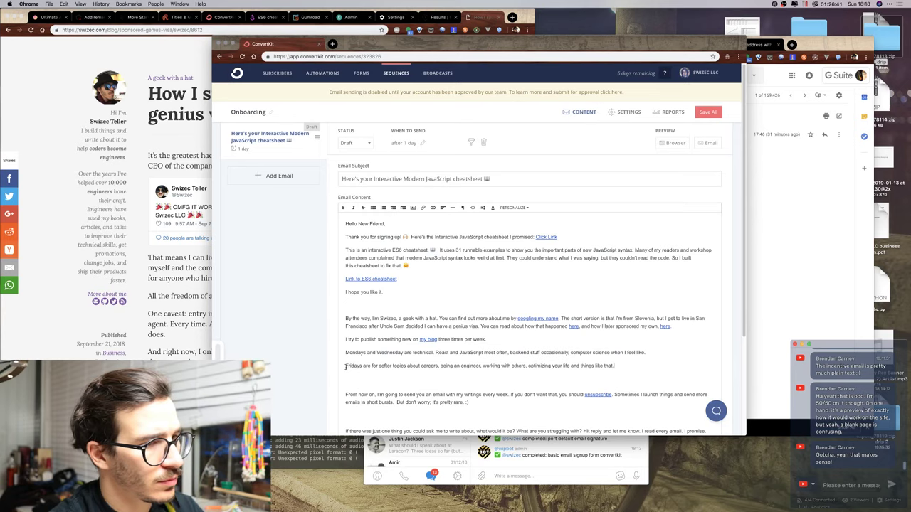
Start a new paragraph below the Fridays line, trying and discarding a few opening drafts.
key("Return")
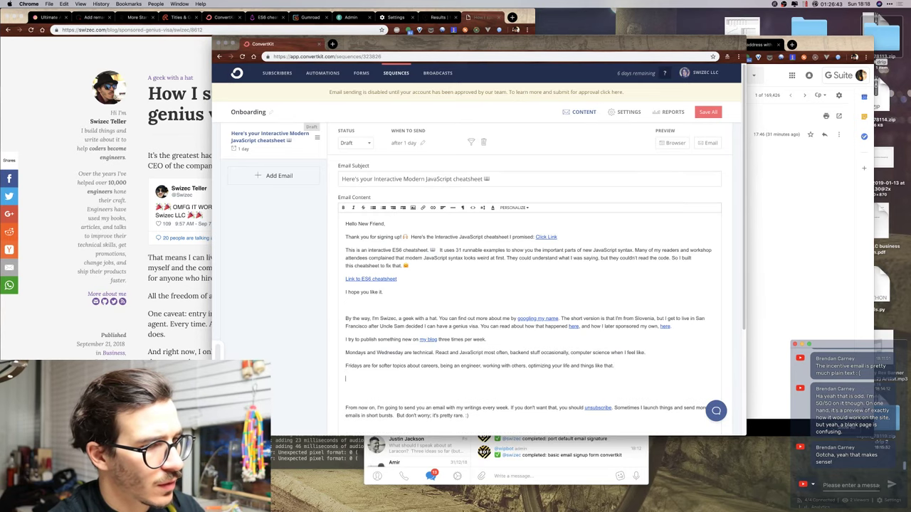
scroll(412, 279, "down", 4)
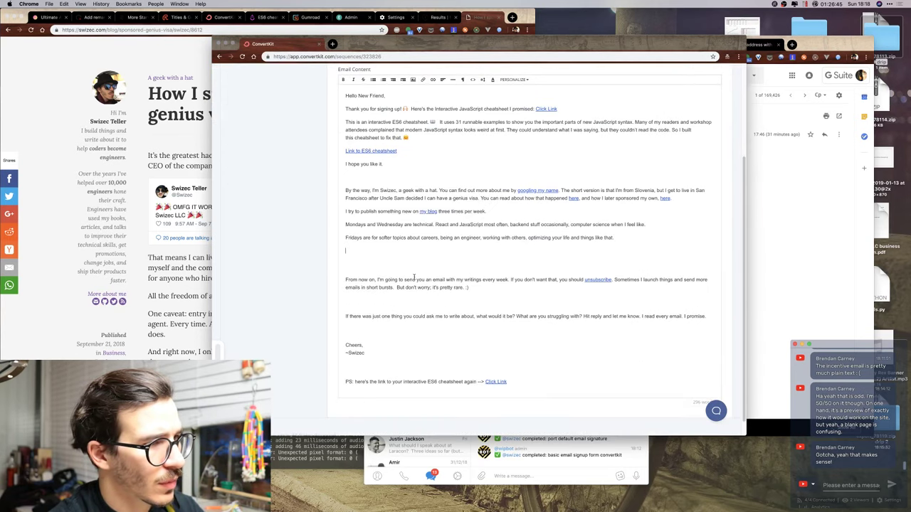
scroll(412, 280, "up", 1)
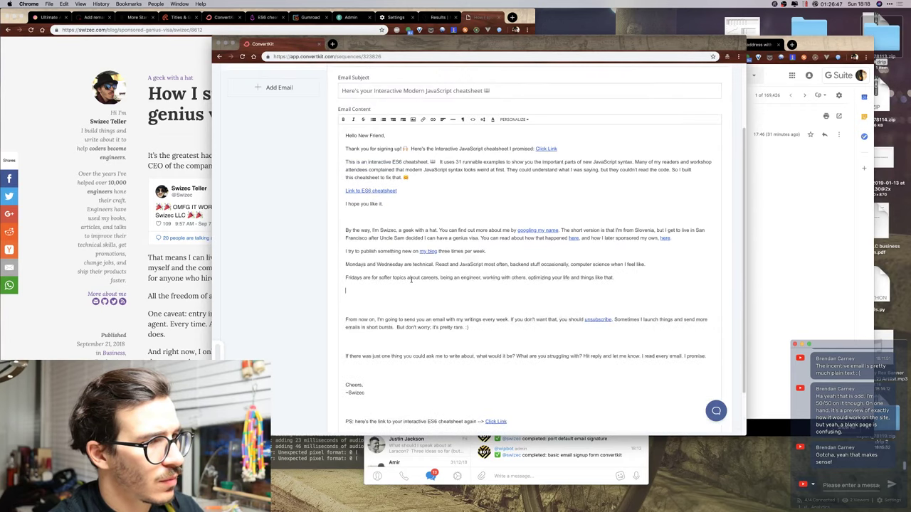
type("You're")
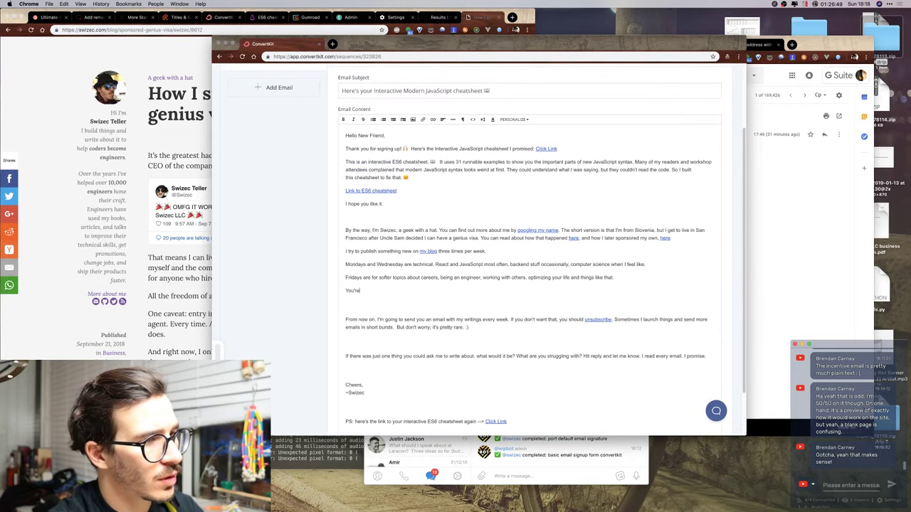
key("Return")
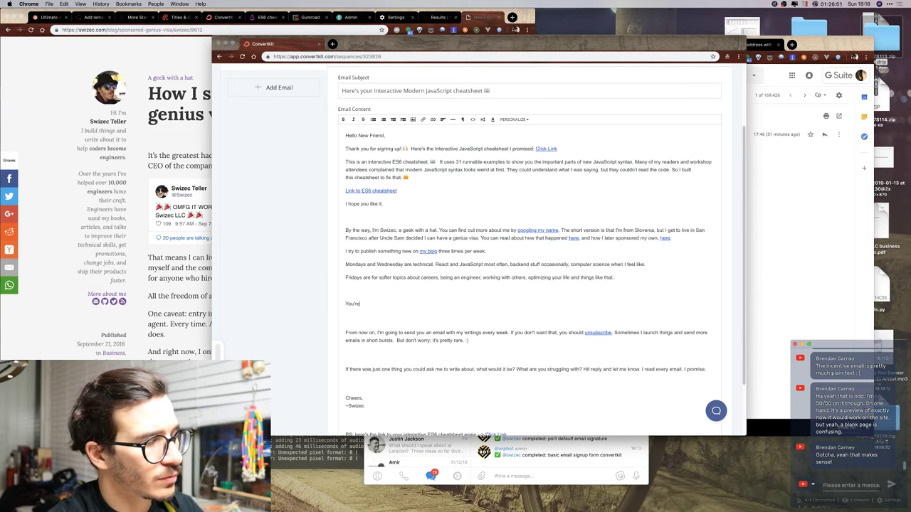
key("shift+Home")
key("BackSpace")
type("F")
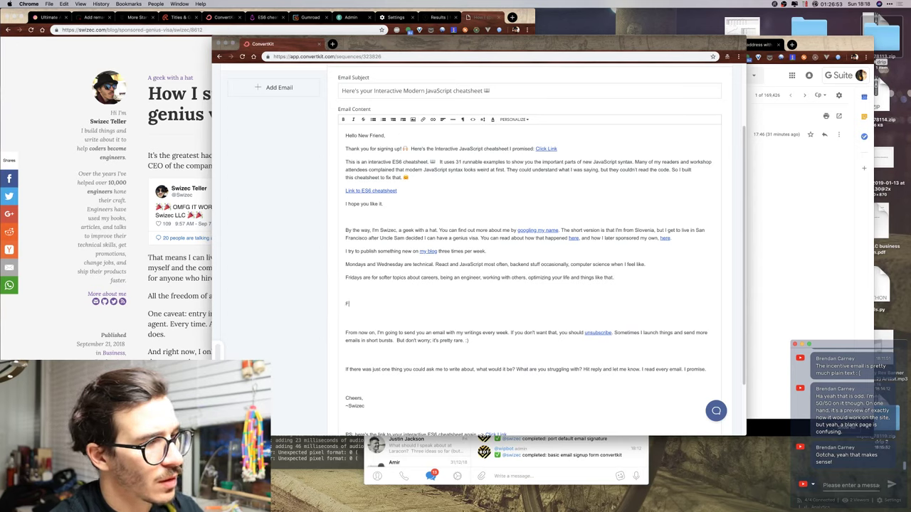
type("rom now on, I'm giong")
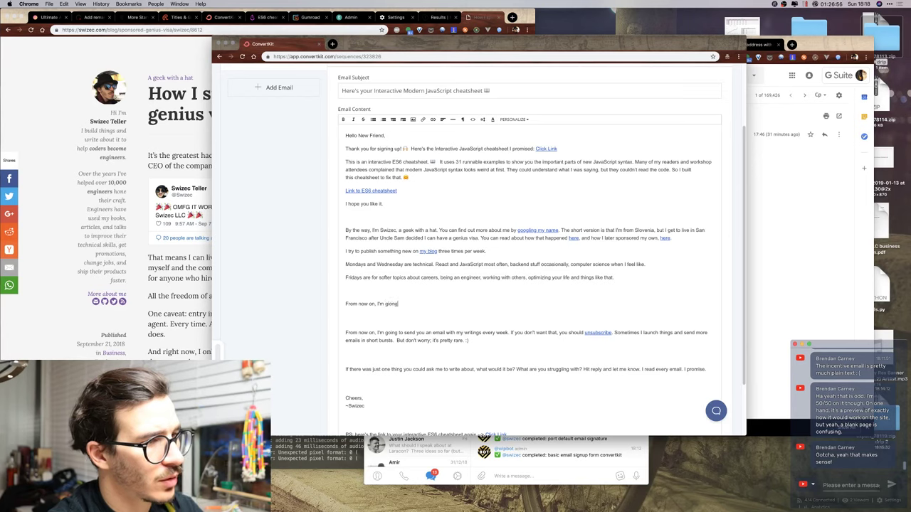
key("shift+Home")
key("BackSpace")
type("I'm giong to")
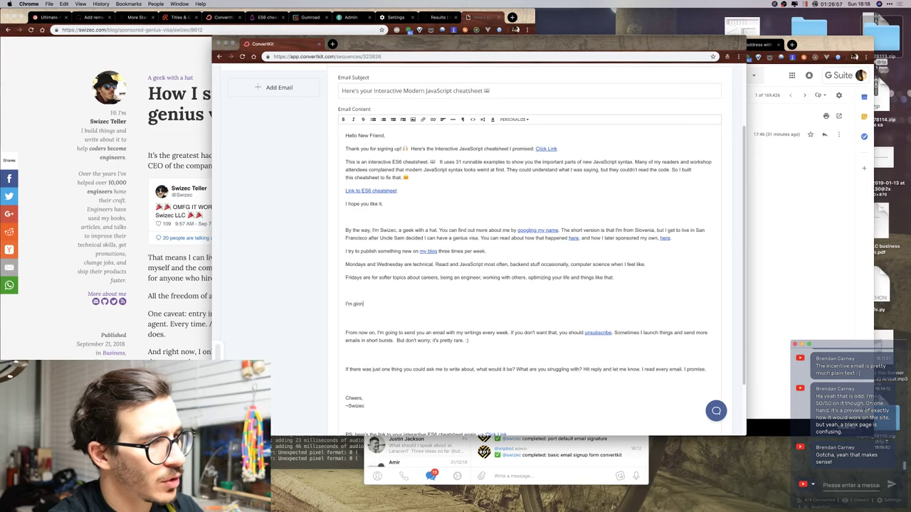
key("BackSpace")
key("BackSpace")
key("BackSpace")
key("BackSpace")
key("BackSpace")
key("BackSpace")
key("BackSpace")
key("BackSpace")
key("BackSpace")
key("BackSpace")
key("BackSpace")
key("BackSpace")
key("BackSpace")
key("BackSpace")
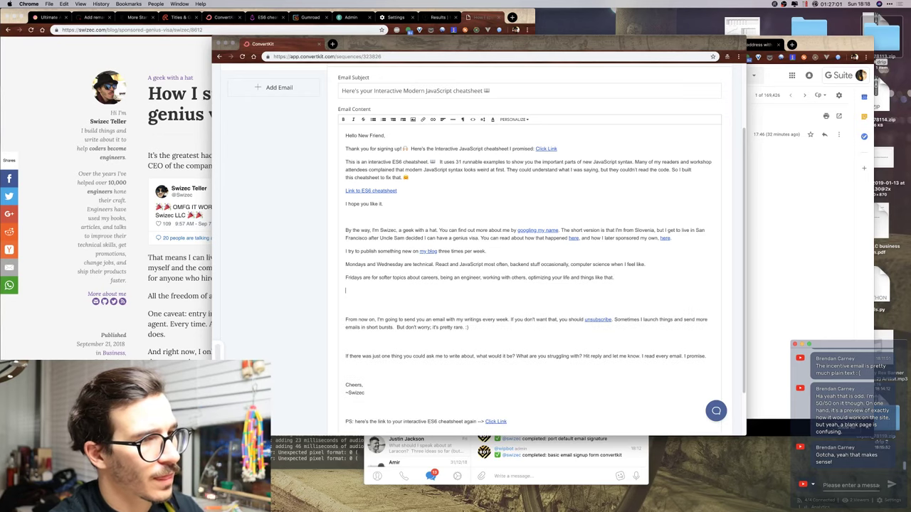
key("Return")
type("On")
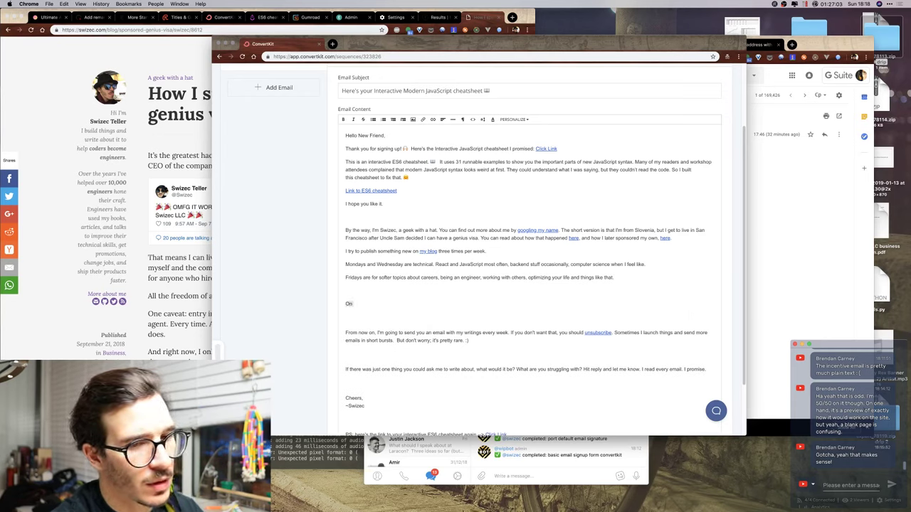
key("BackSpace")
key("BackSpace")
Write 'You're going to get those in your email inbox from now on. Monday mornings contain a special treat. You'll see :)'.
type("You")
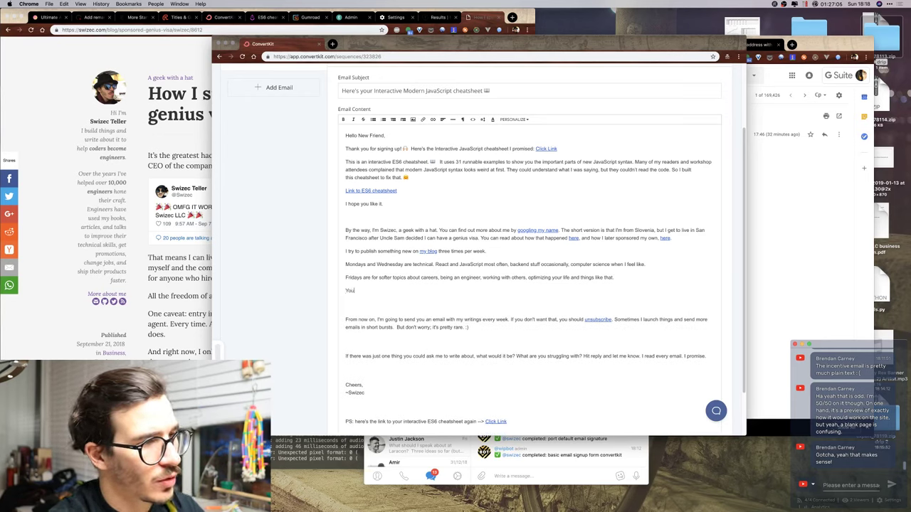
type("'re goning ")
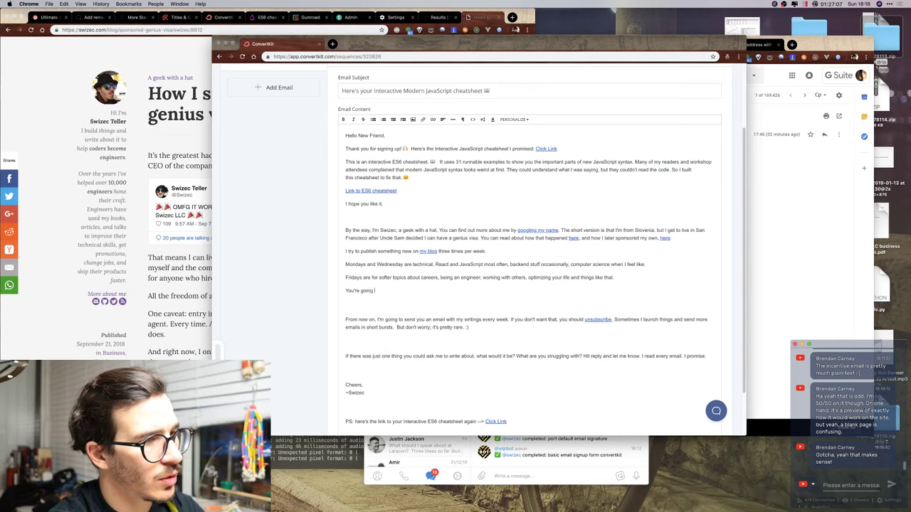
type("to get those in your em")
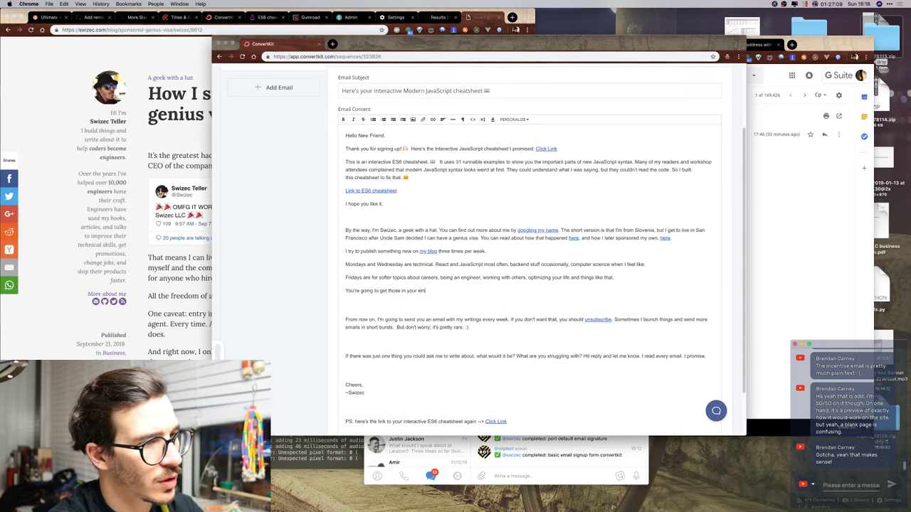
type("ail inbox from now o")
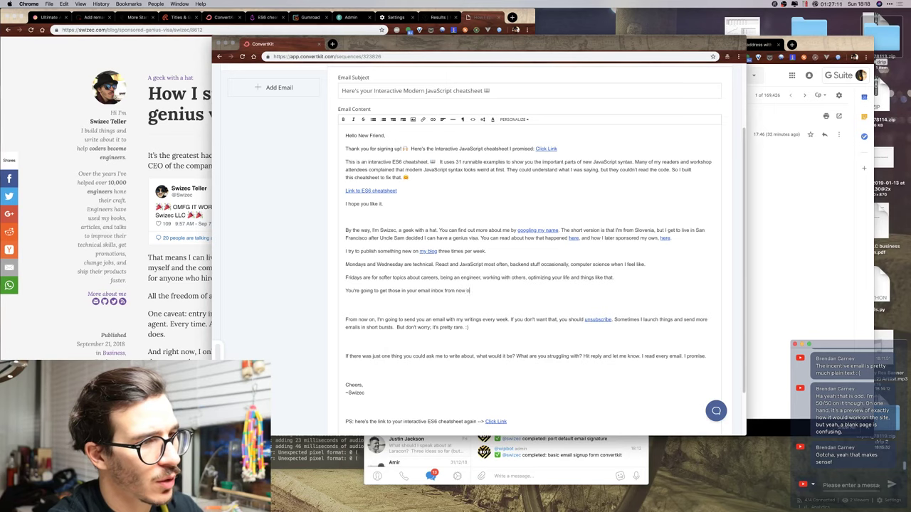
type("n MOnday")
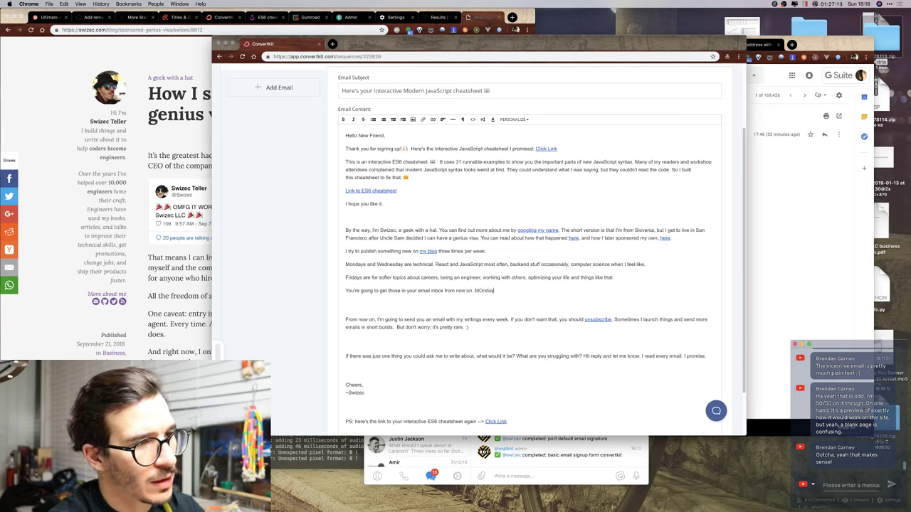
key("BackSpace")
key("BackSpace")
key("BackSpace")
key("BackSpace")
key("BackSpace")
type("ondays")
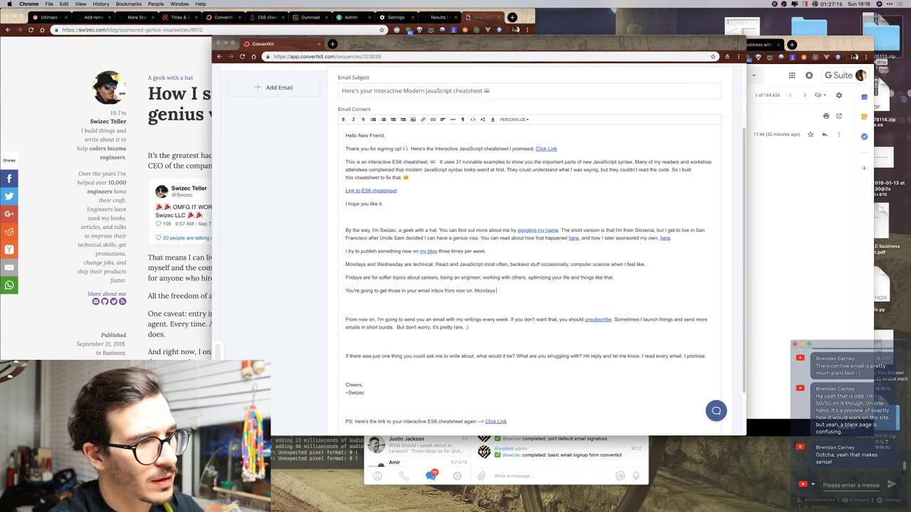
type(" contain as pecial treat")
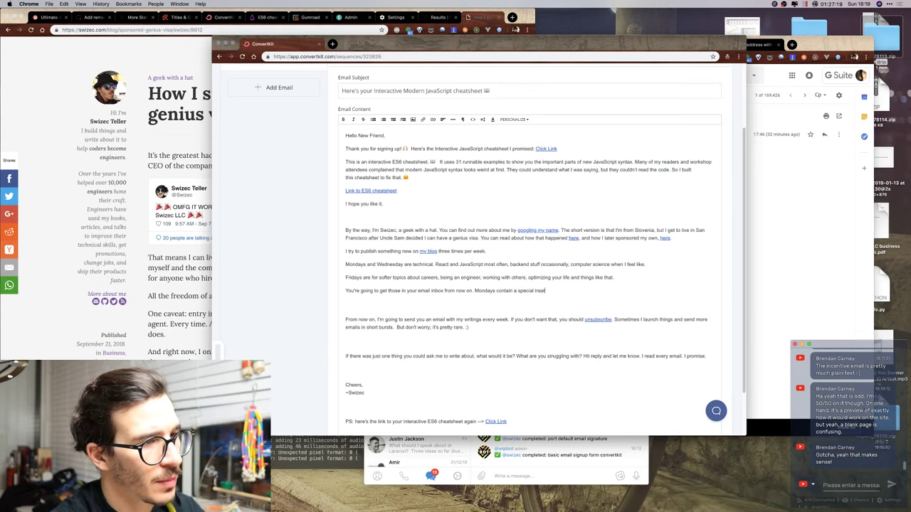
left_click(494, 290)
key("BackSpace")
type("m")
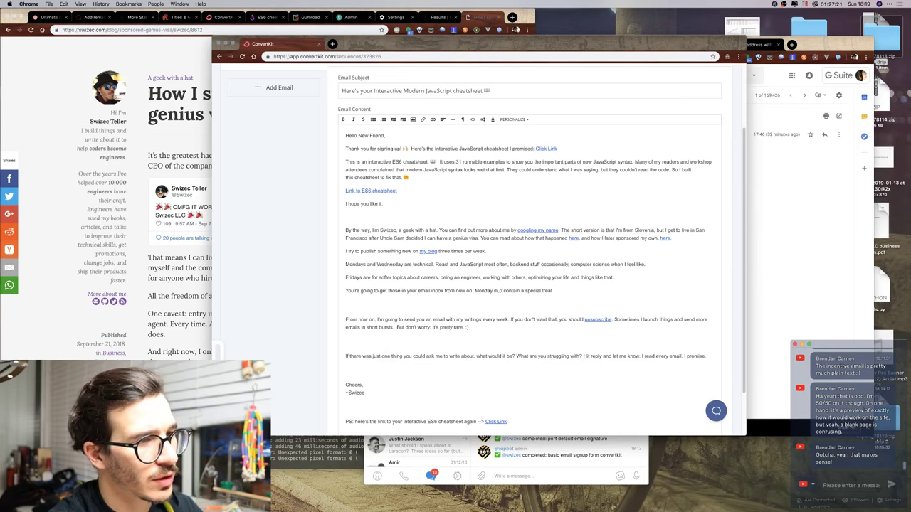
type("ornings")
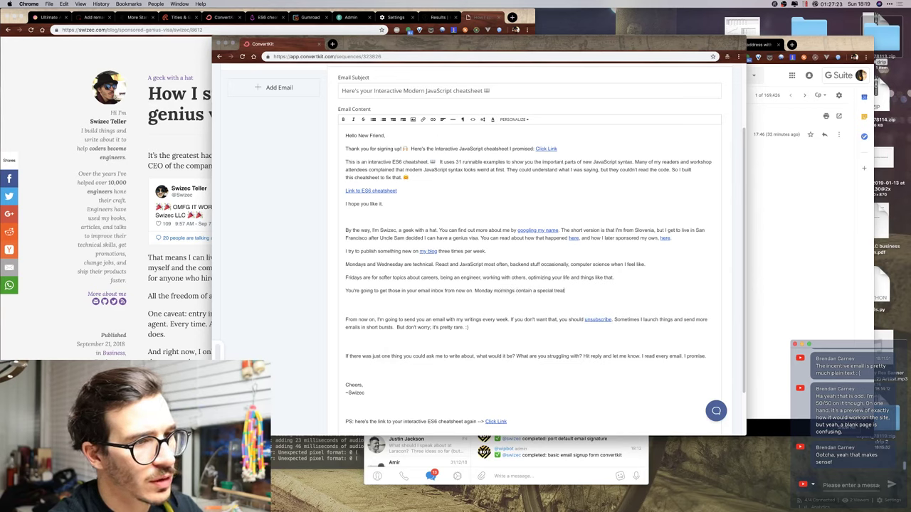
type(". Y")
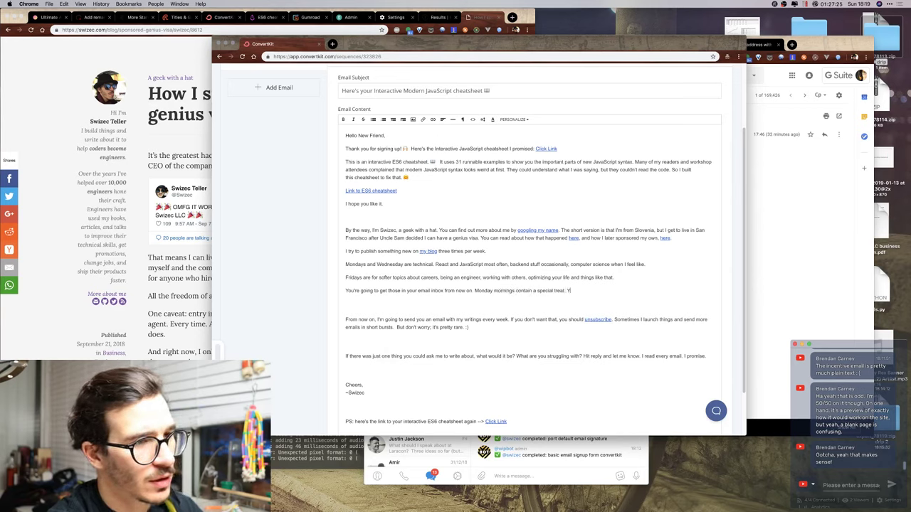
type("Ou")
key("BackSpace")
type("o")
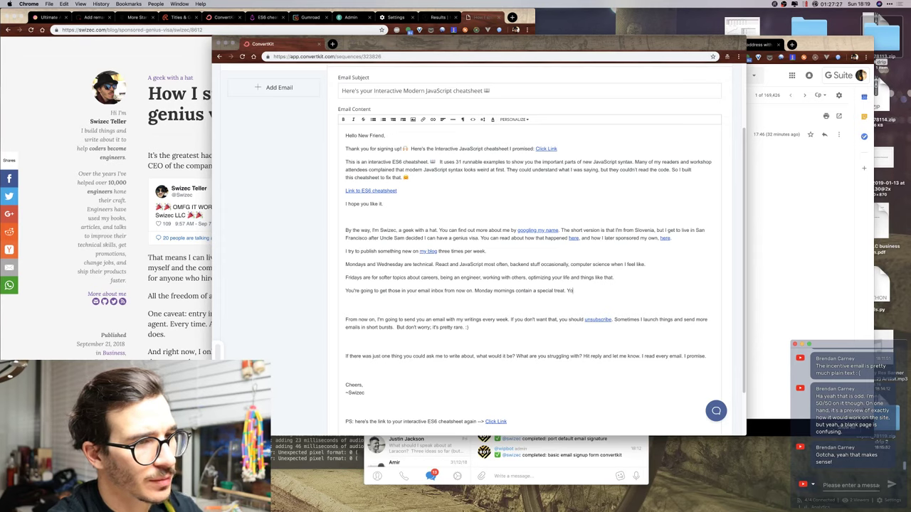
type("u'll see :")
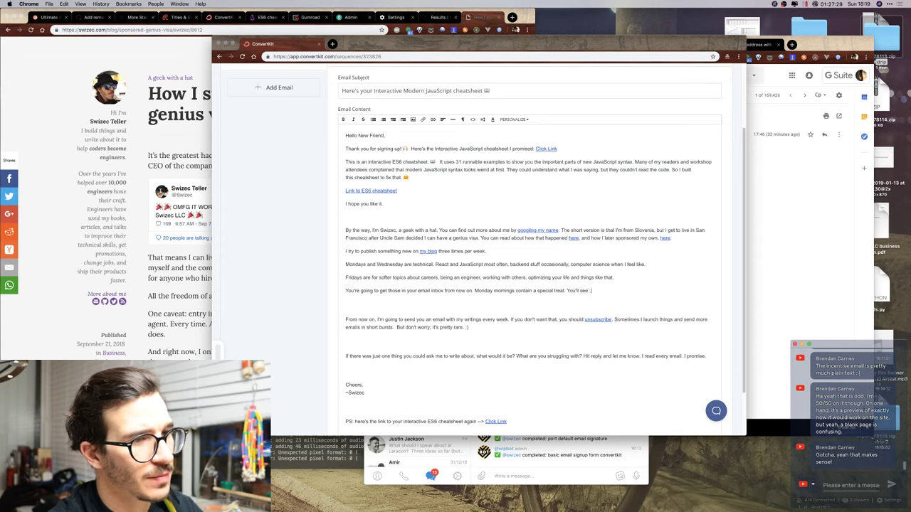
type(":")
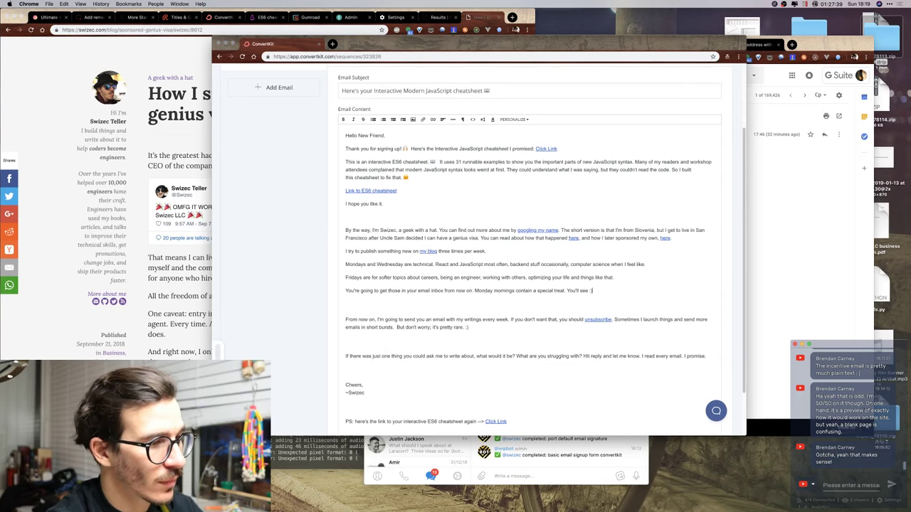
double_click(431, 421)
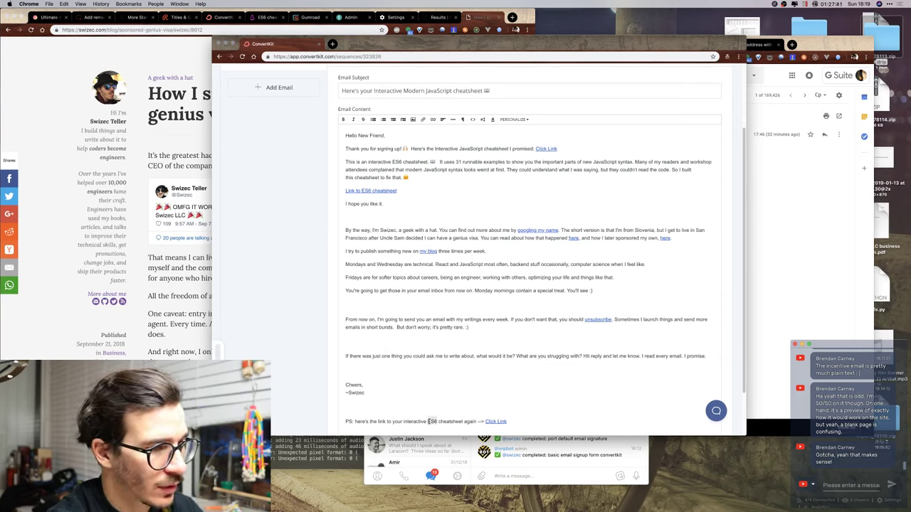
type("JavaScript")
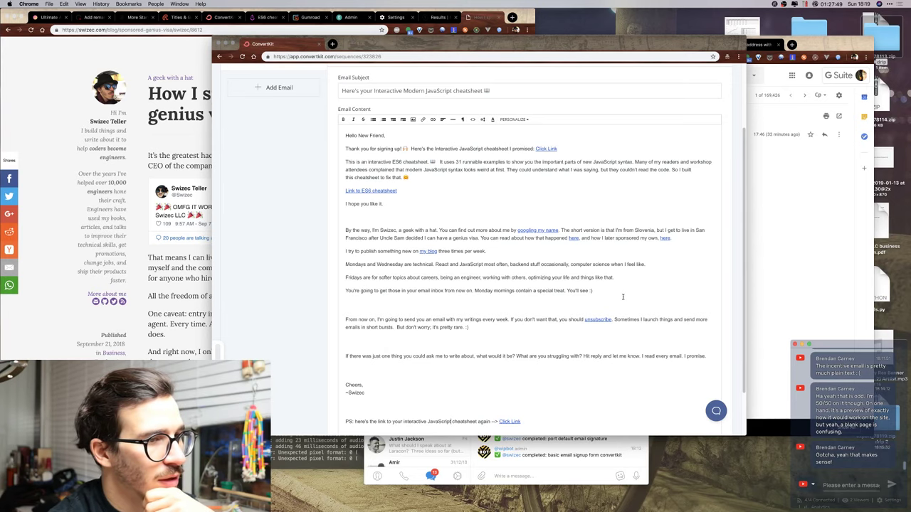
scroll(497, 301, "up", 1)
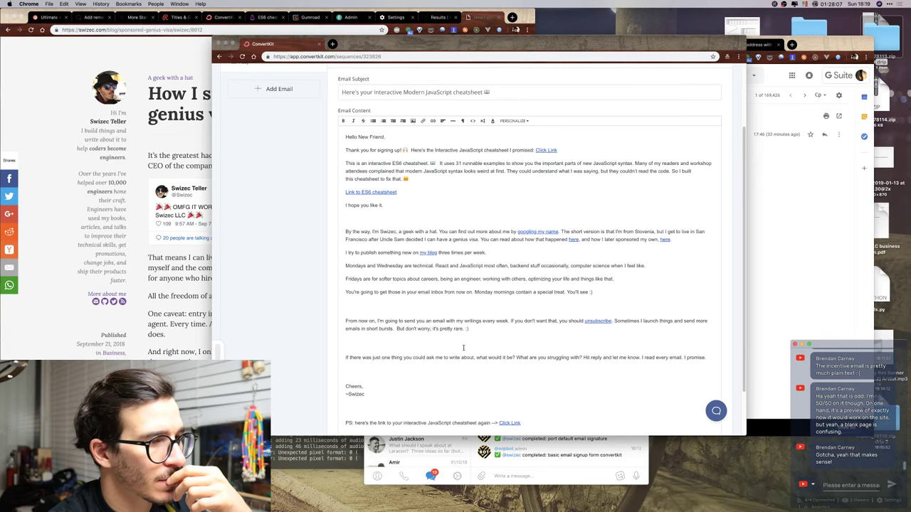
scroll(464, 348, "down", 2)
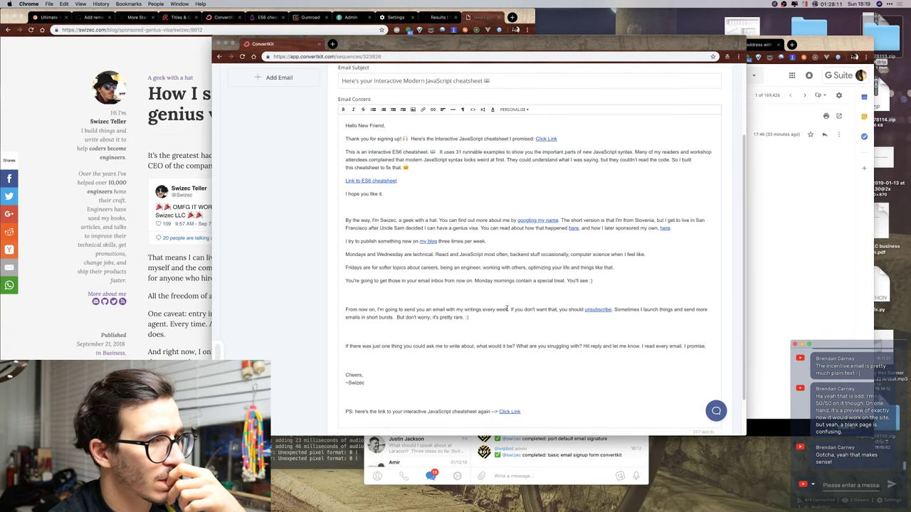
Delete the weekly-emails sentence and change 'that' to 'those emails'.
left_click_drag(512, 310, 322, 310)
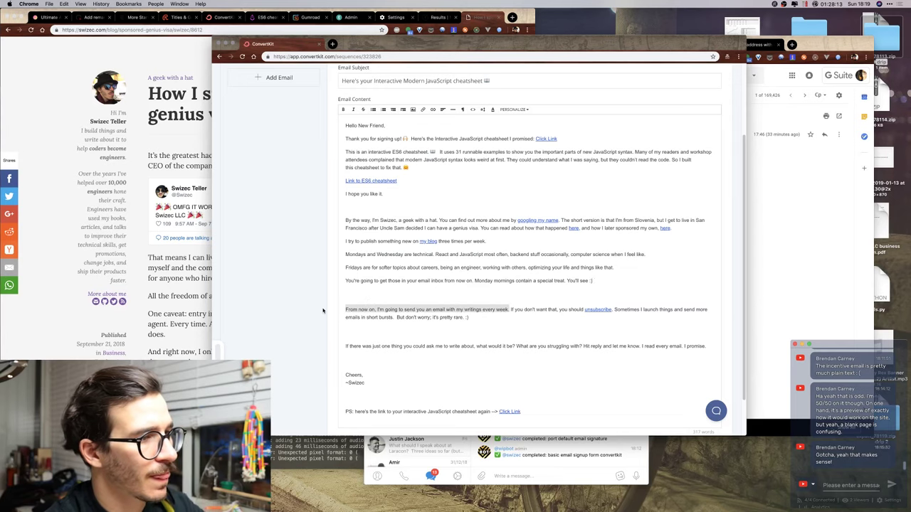
key("BackSpace")
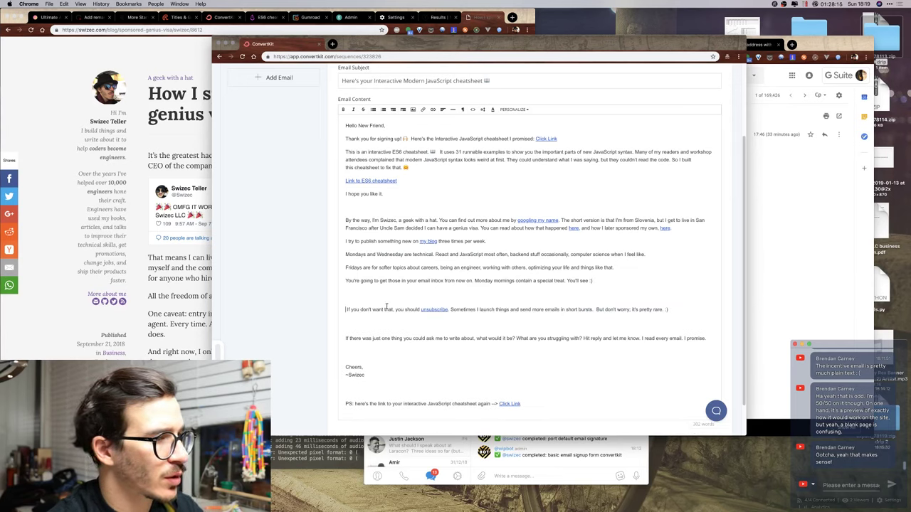
double_click(388, 309)
type("those")
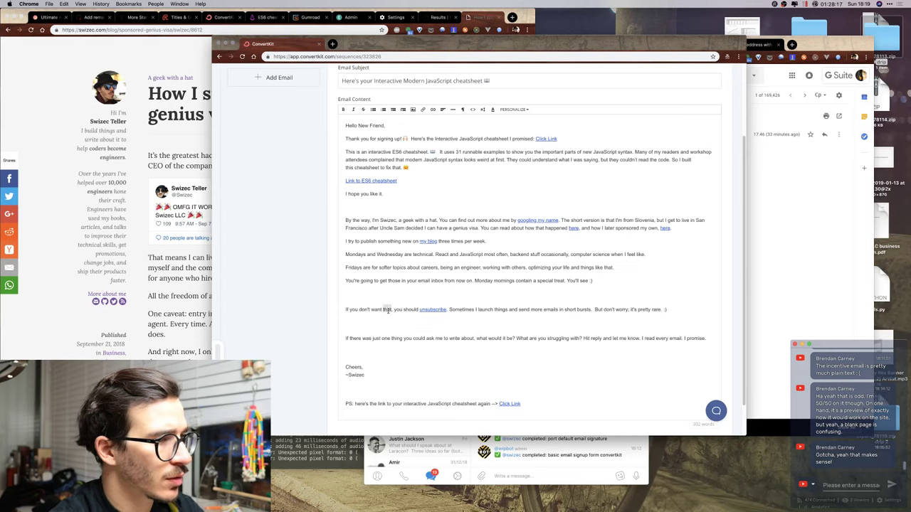
type(" emails")
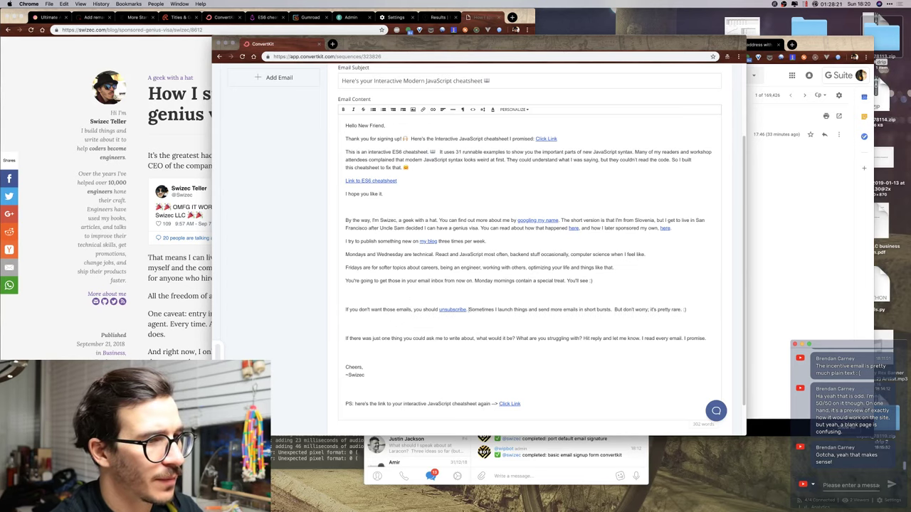
Add 'It's totally fine, no hard feelings.' with a red heart emoji to the unsubscribe line.
key("Return")
key("Left")
type("It's totally")
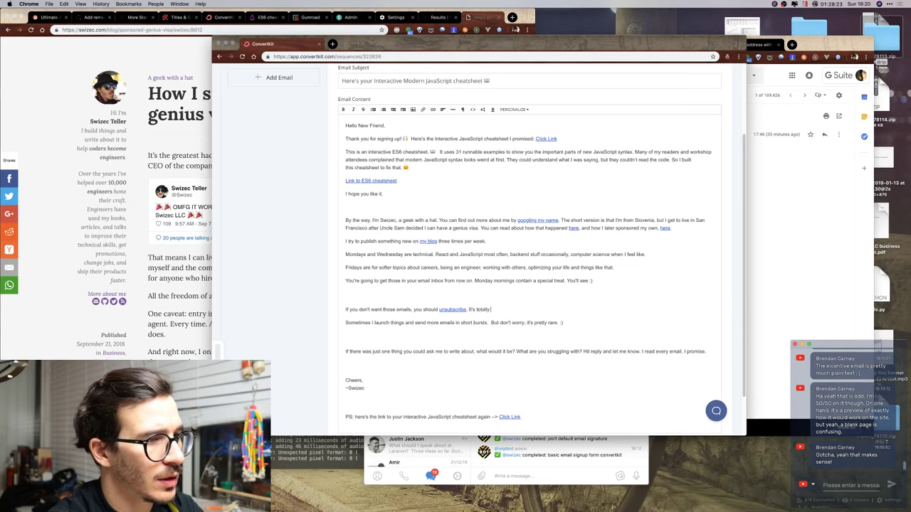
type(" fine,")
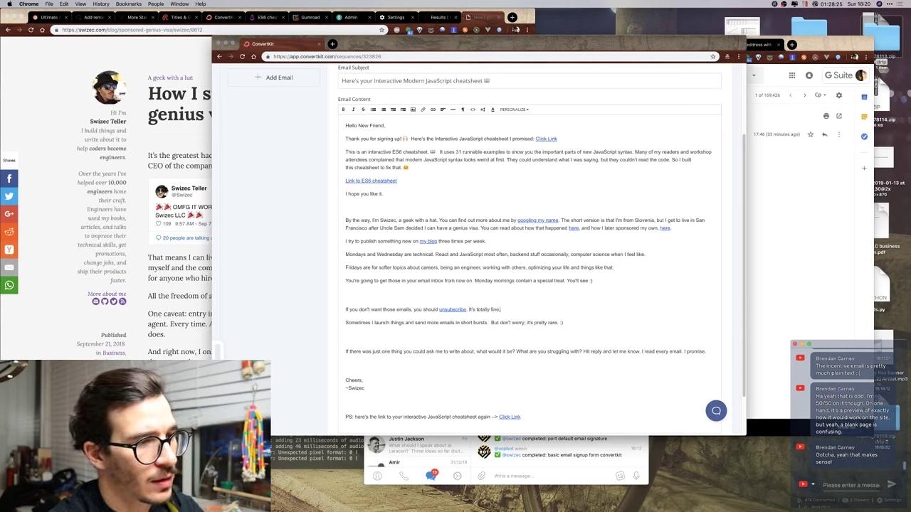
type(" no hard feelings")
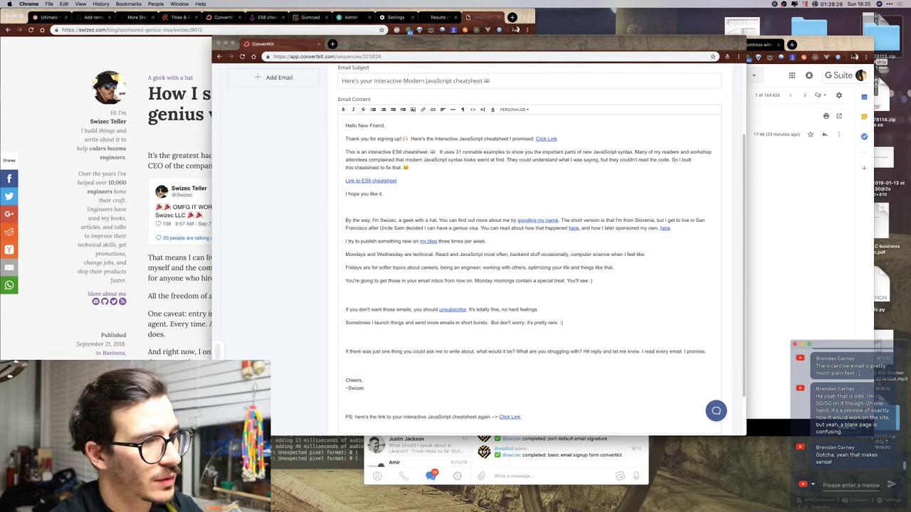
key("BackSpace")
key("BackSpace")
key("BackSpace")
key("BackSpace")
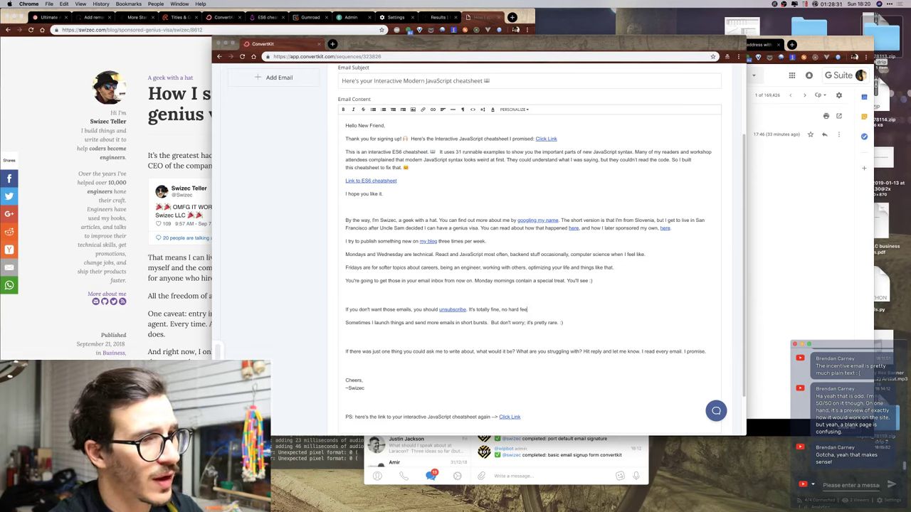
type("lings.")
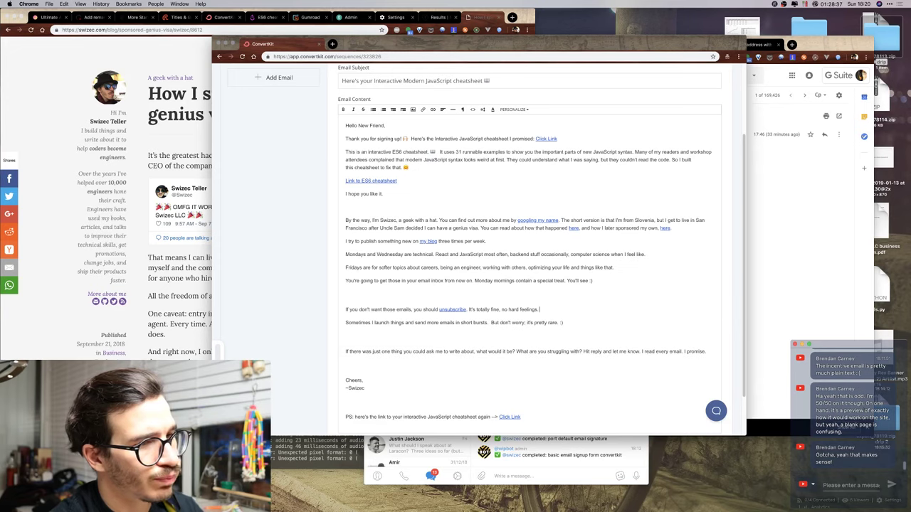
key("ctrl+super+space")
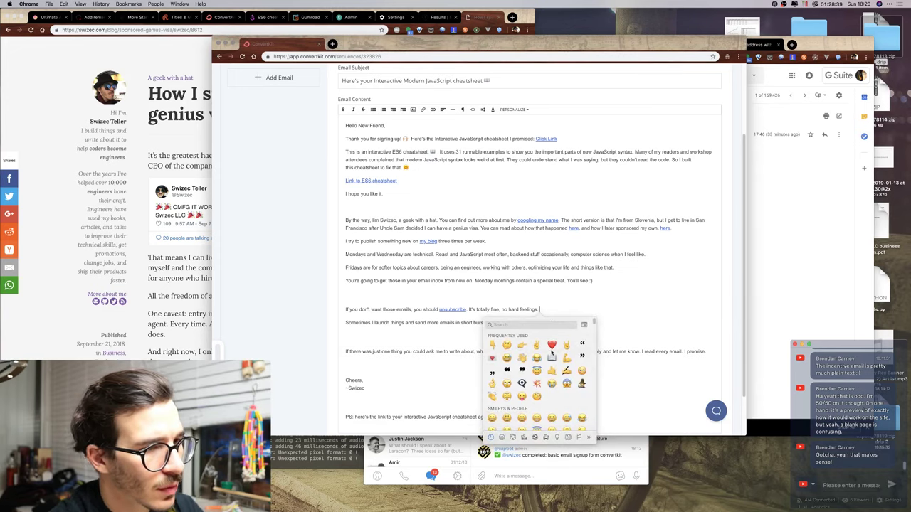
key("Return")
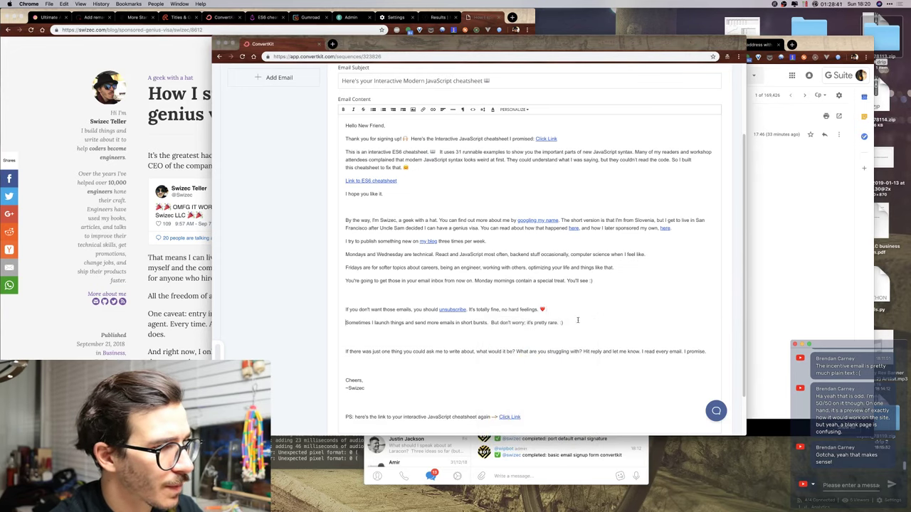
Delete the launches sentence and begin the closing question with 'Now'.
left_click_drag(346, 323, 591, 323)
key("BackSpace")
key("BackSpace")
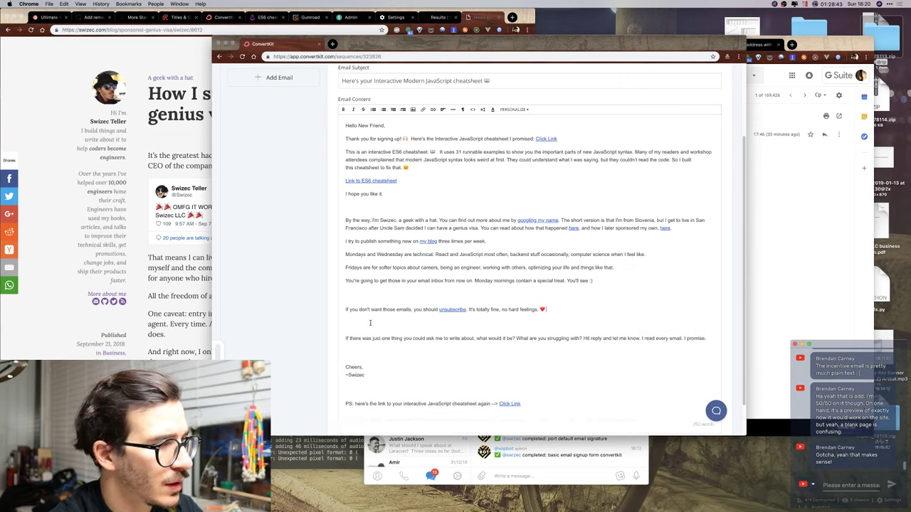
key("Return")
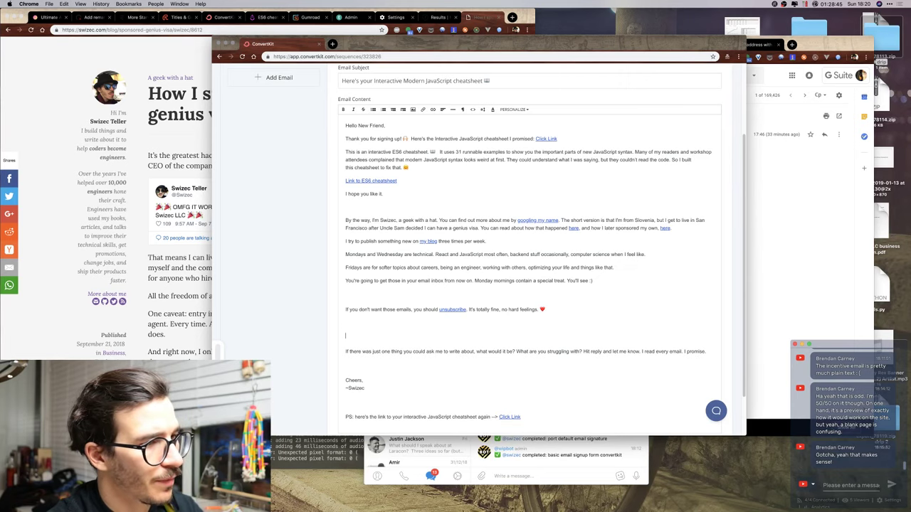
type("Now,")
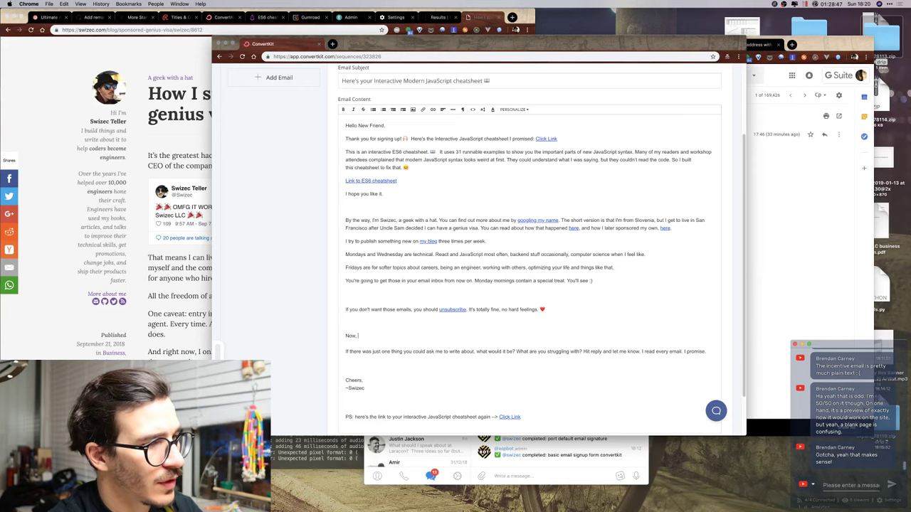
left_click(346, 352)
key("BackSpace")
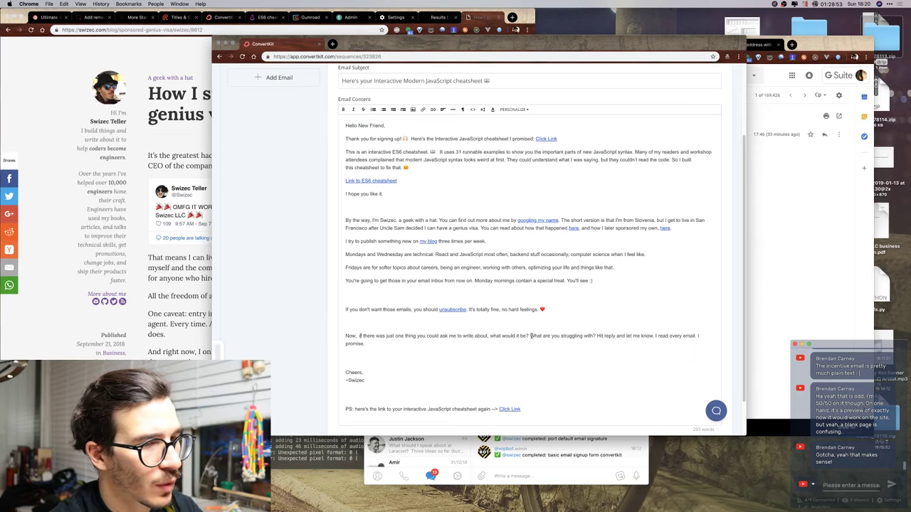
Replace the struggling-with and reply sentences with 'How can I help you improve your career? Hit reply.'.
left_click_drag(530, 336, 530, 339)
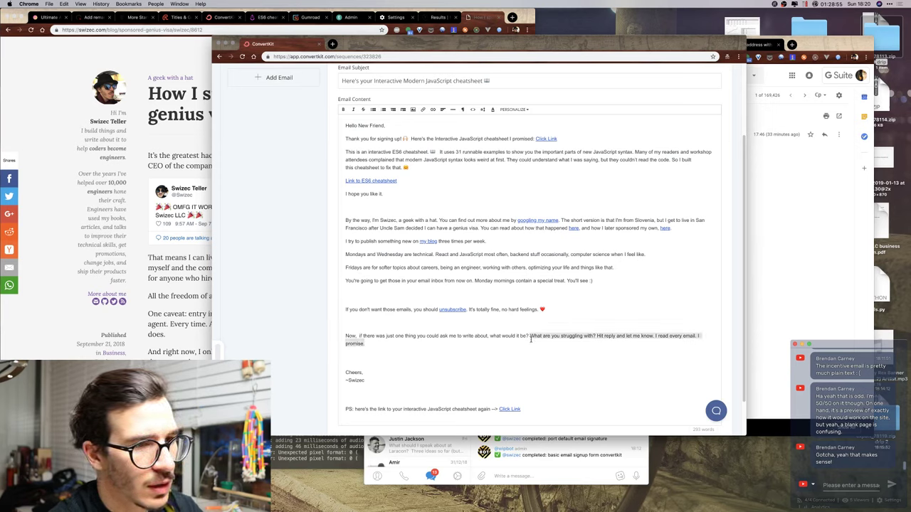
key("BackSpace")
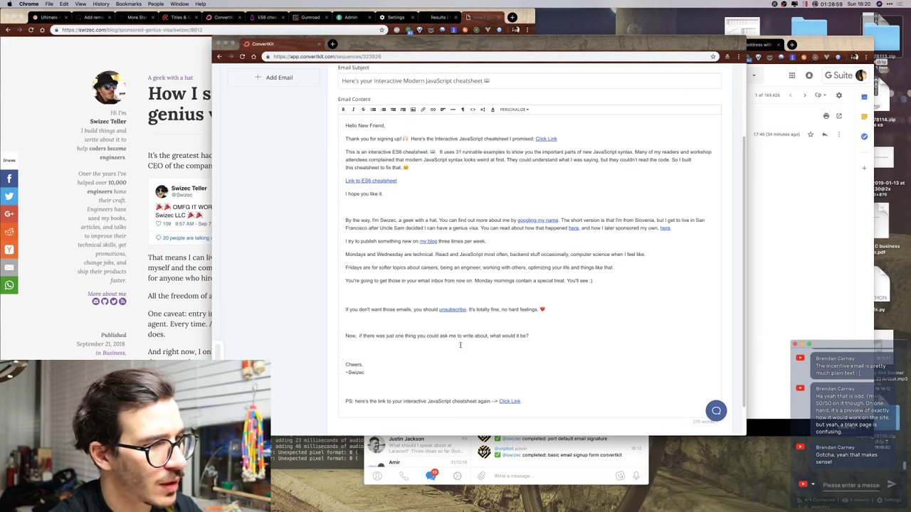
left_click(360, 336)
key("BackSpace")
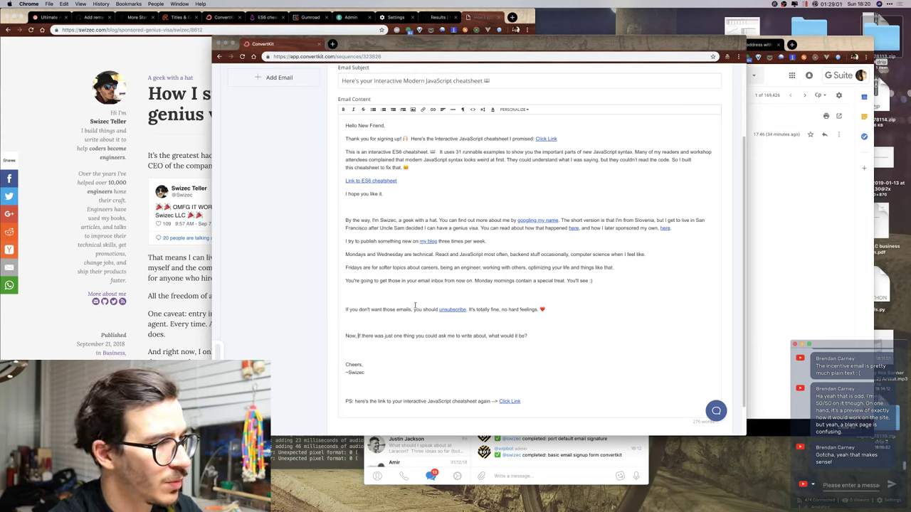
type("How can I he")
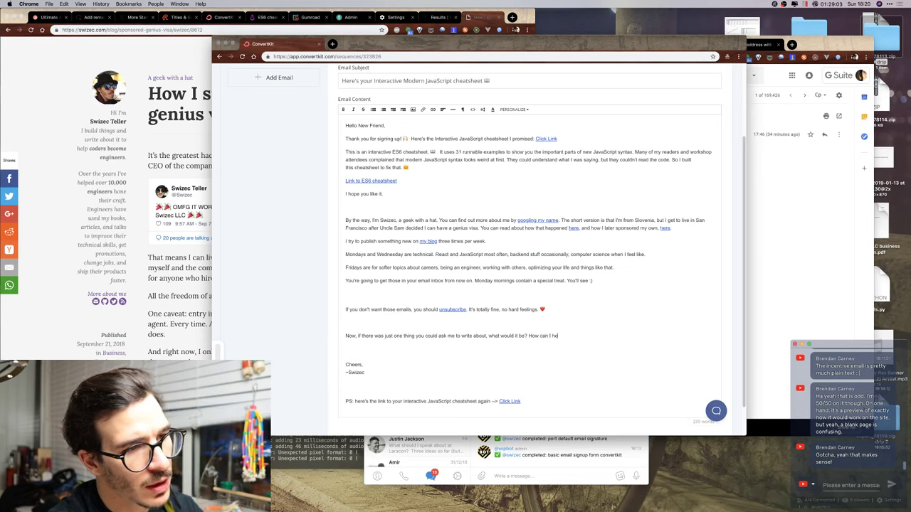
type("lp you ")
type("improve")
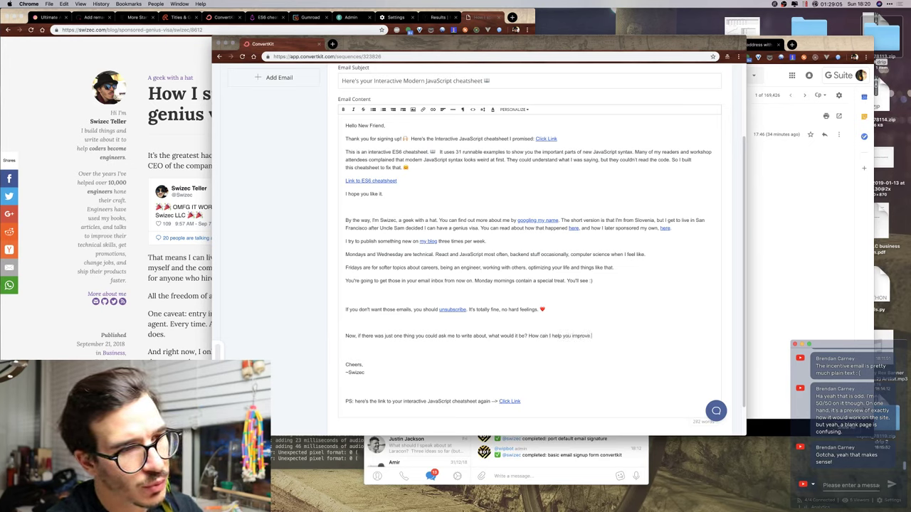
type(" your career")
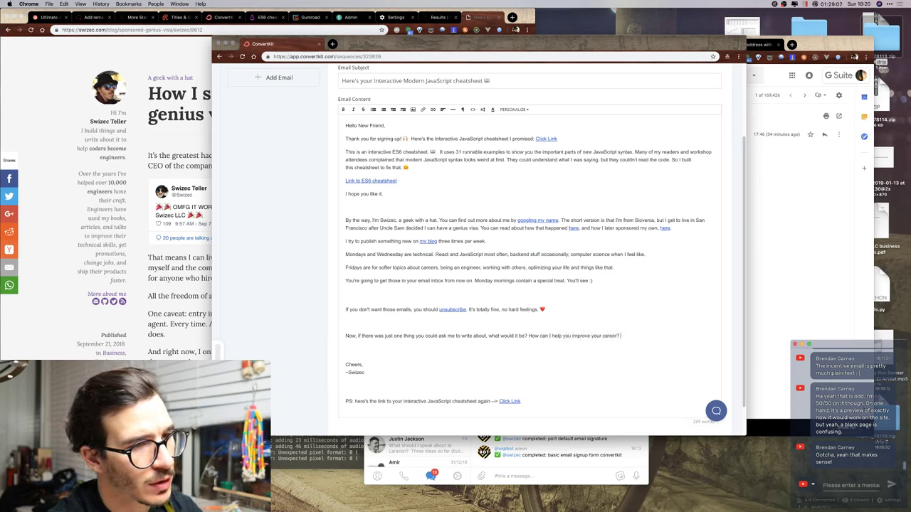
type("? Hit reply.")
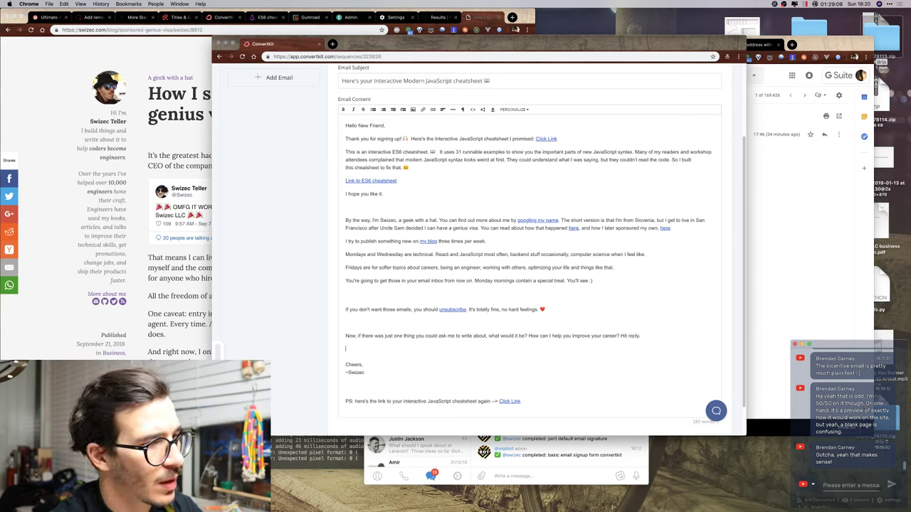
key("BackSpace")
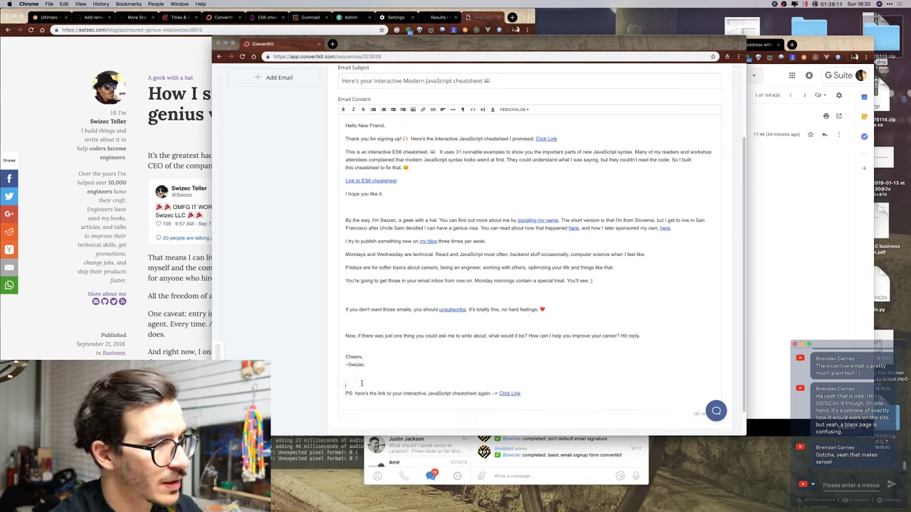
scroll(591, 344, "up", 3)
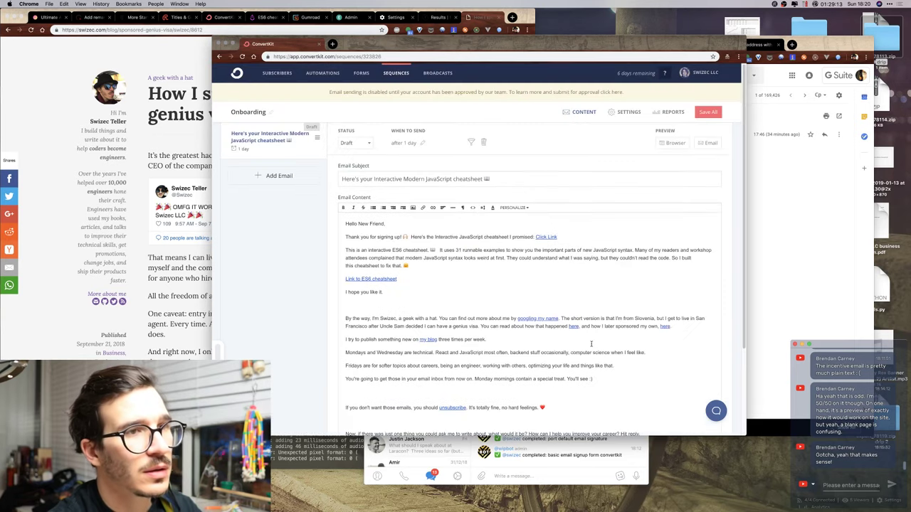
Save the email and switch its status from draft to published.
left_click(708, 111)
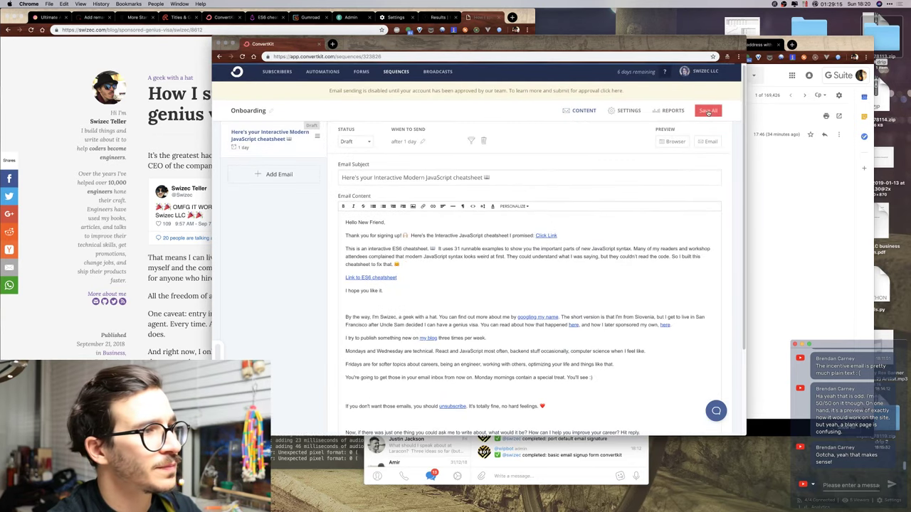
left_click(355, 142)
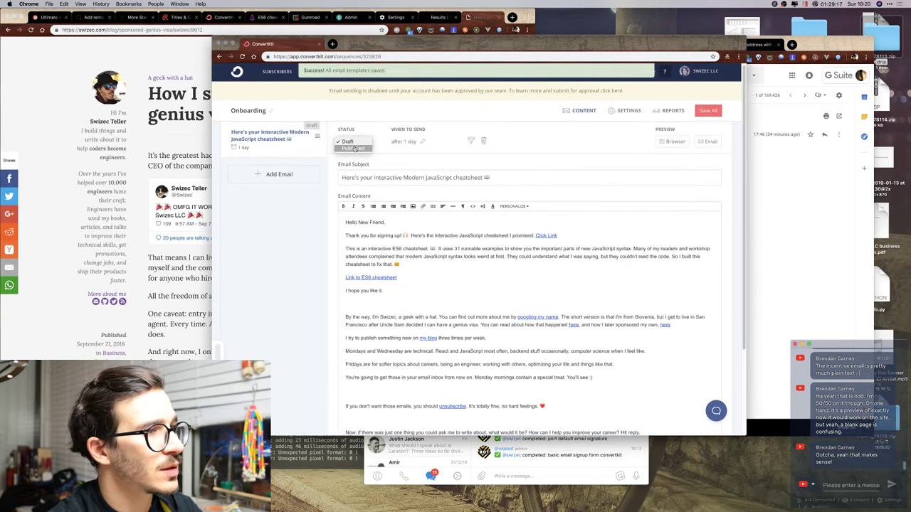
left_click(355, 148)
Change the send delay from 1 day to 0.5 hours after subscription.
left_click(405, 143)
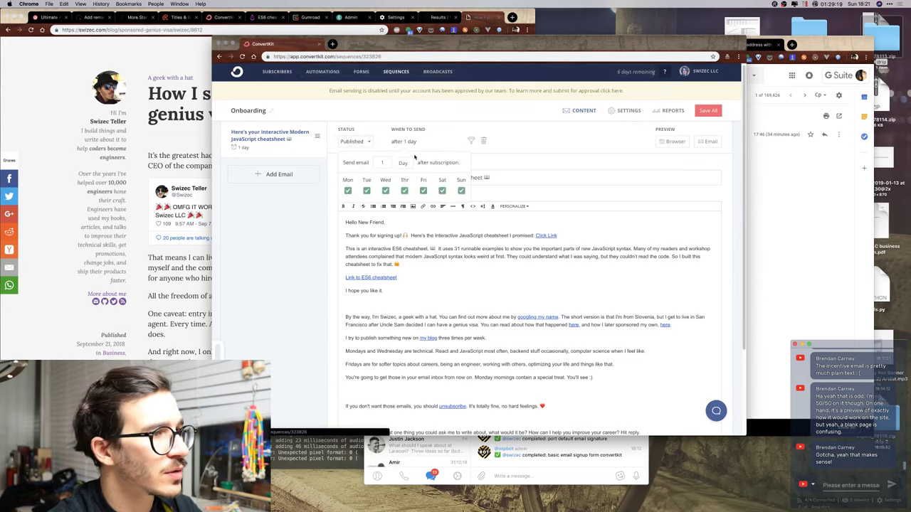
left_click(400, 164)
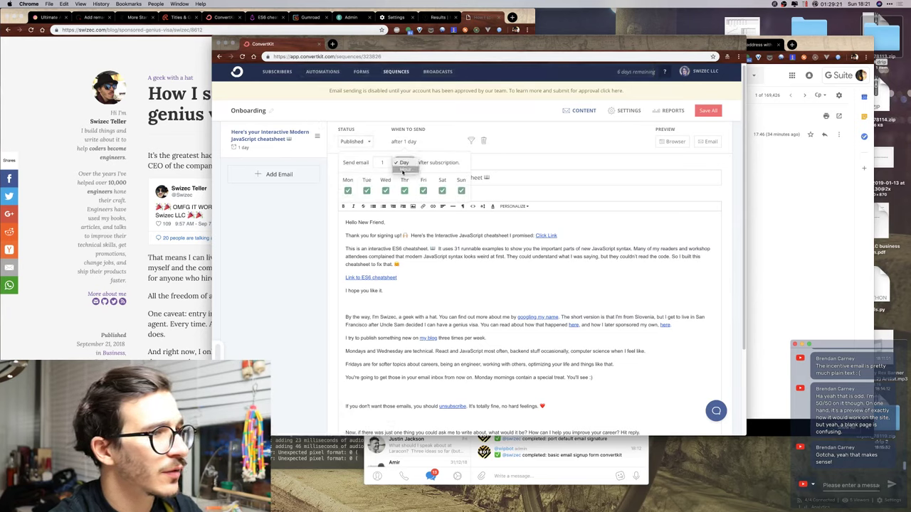
left_click(404, 172)
left_click(384, 162)
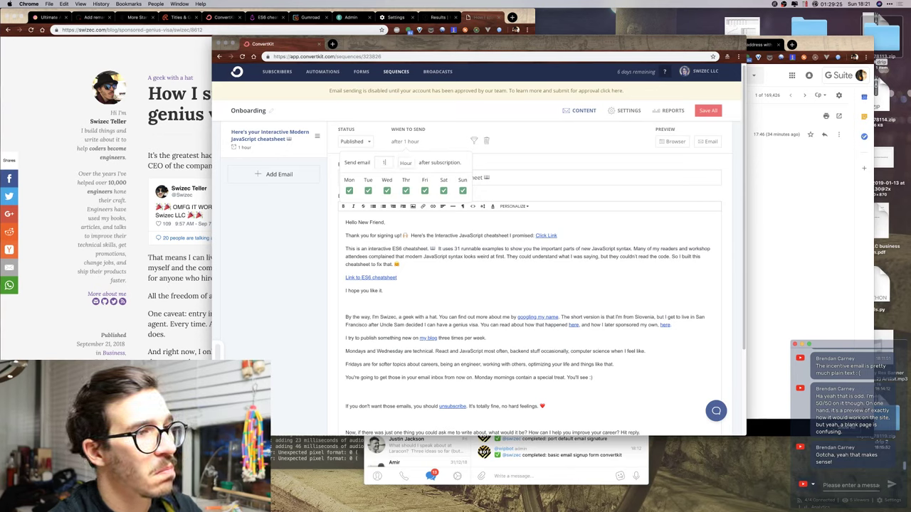
key("BackSpace")
type(".5")
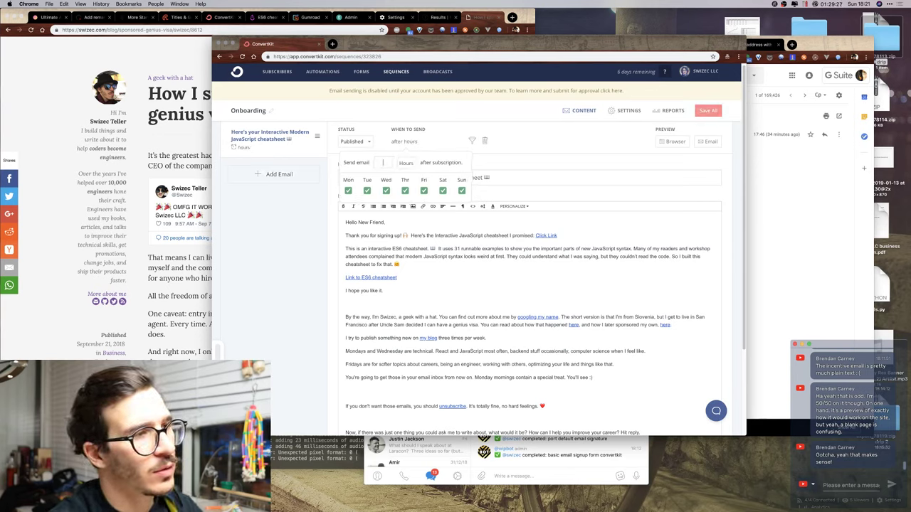
left_click(520, 159)
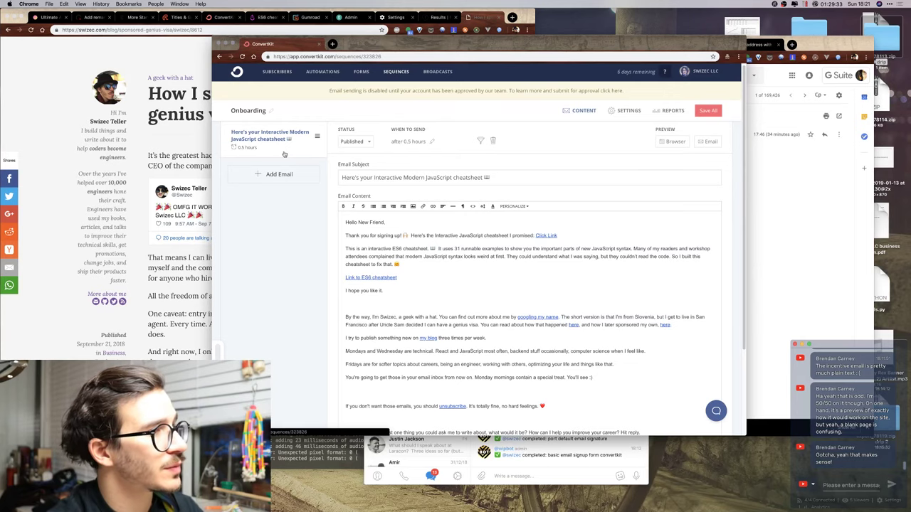
left_click(216, 149)
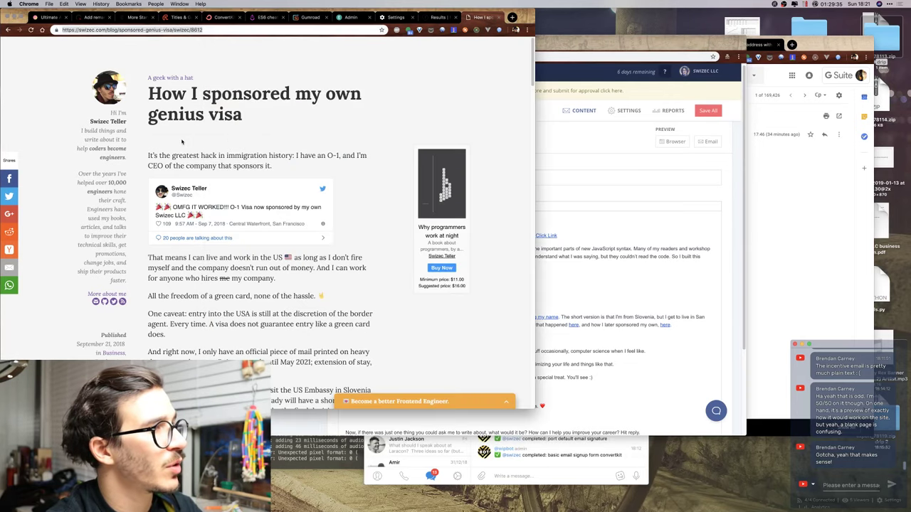
Read Drip's ES6 cheatsheet Email #2, 'Hey again. It's me, Swizec.', then go back to ConvertKit.
left_click(307, 17)
left_click(268, 17)
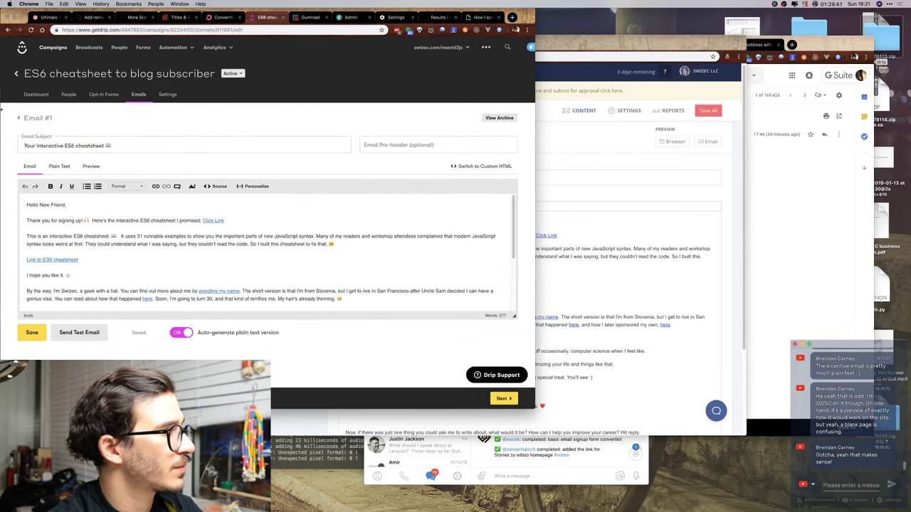
left_click(19, 118)
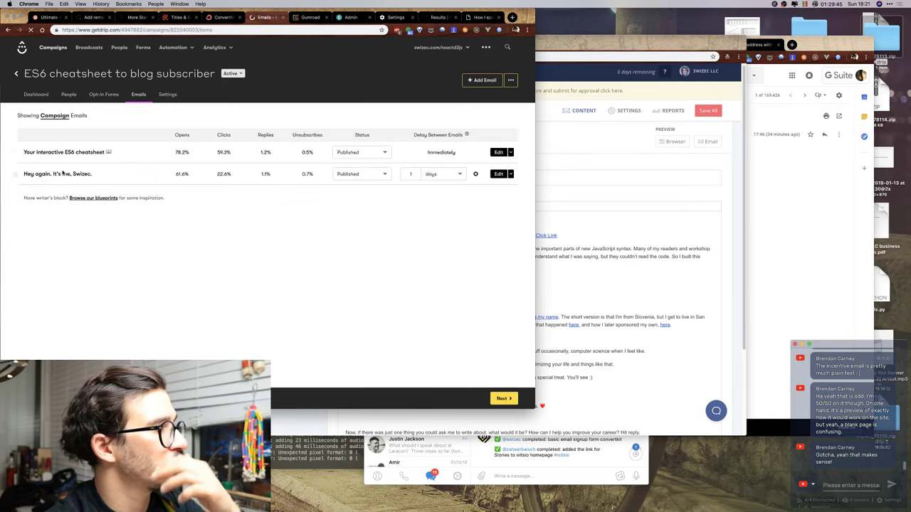
left_click(62, 175)
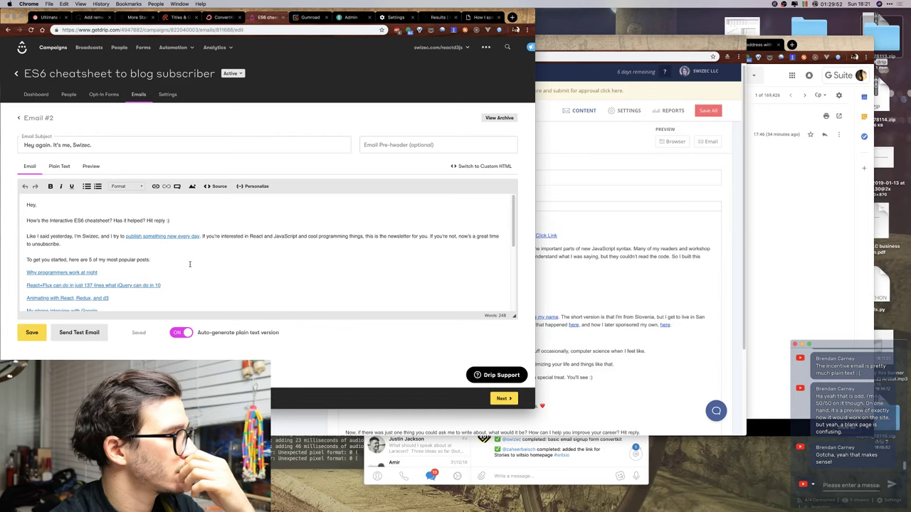
scroll(189, 264, "down", 10)
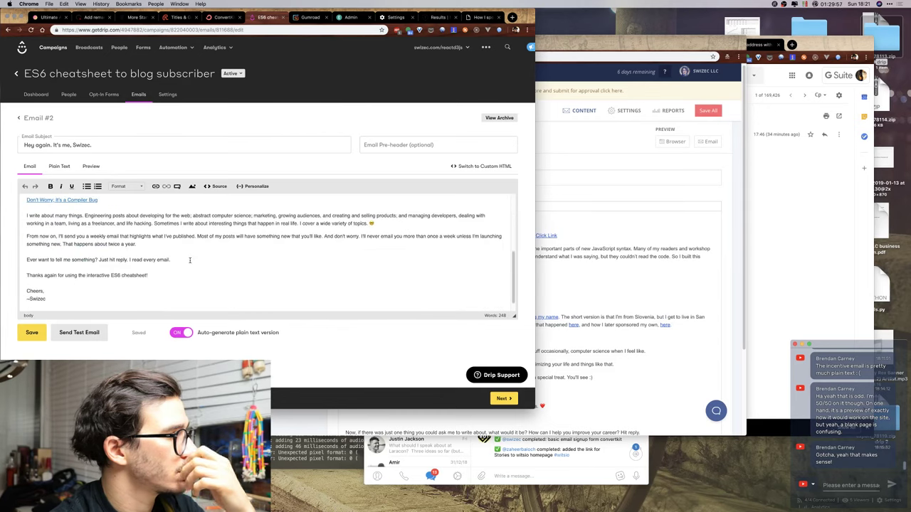
scroll(190, 260, "up", 10)
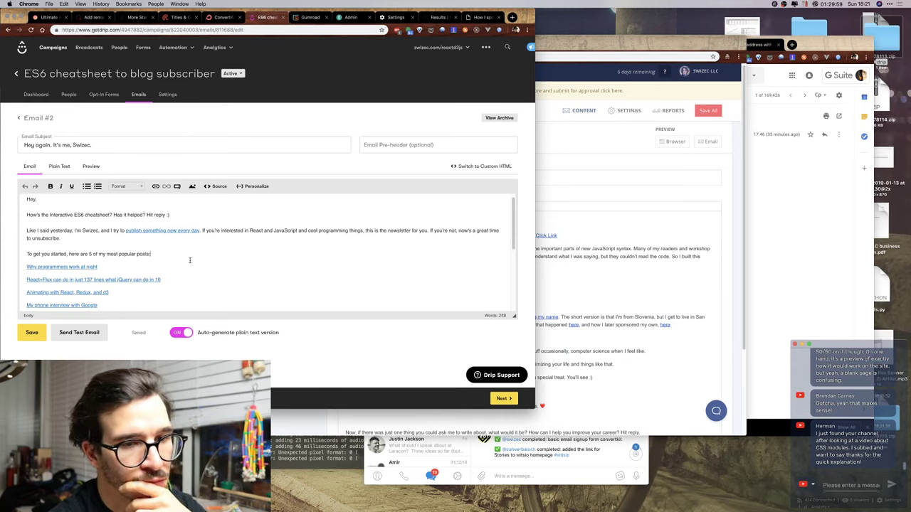
left_click(190, 260)
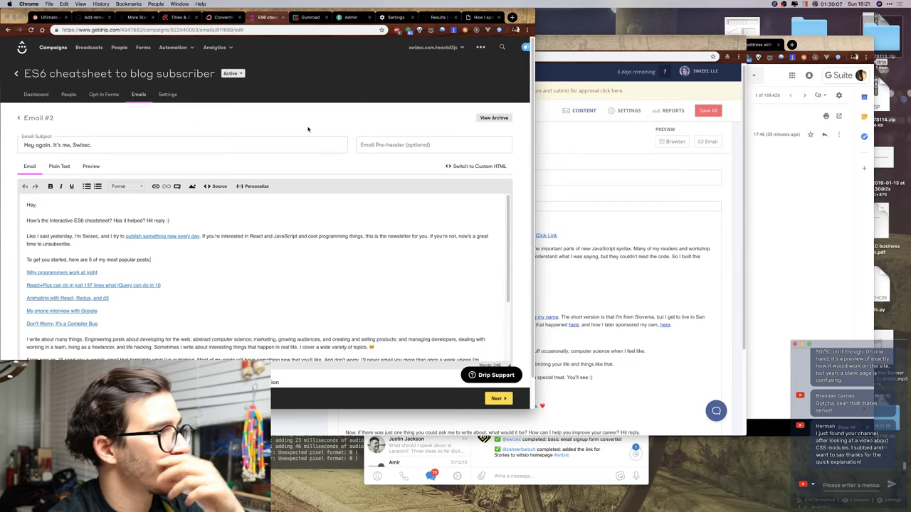
left_click(630, 249)
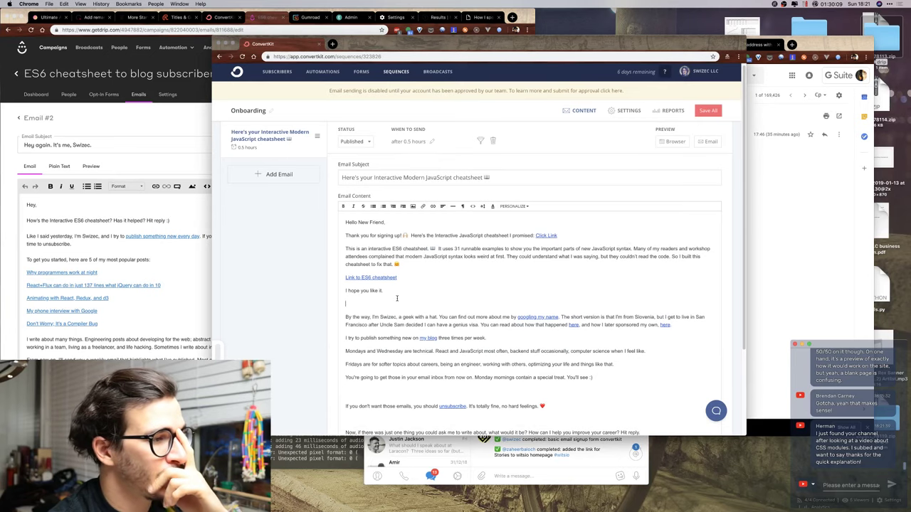
After comparing with the Drip email, cancel the Leave site prompt and Save All the Onboarding sequence.
scroll(441, 245, "down", 3)
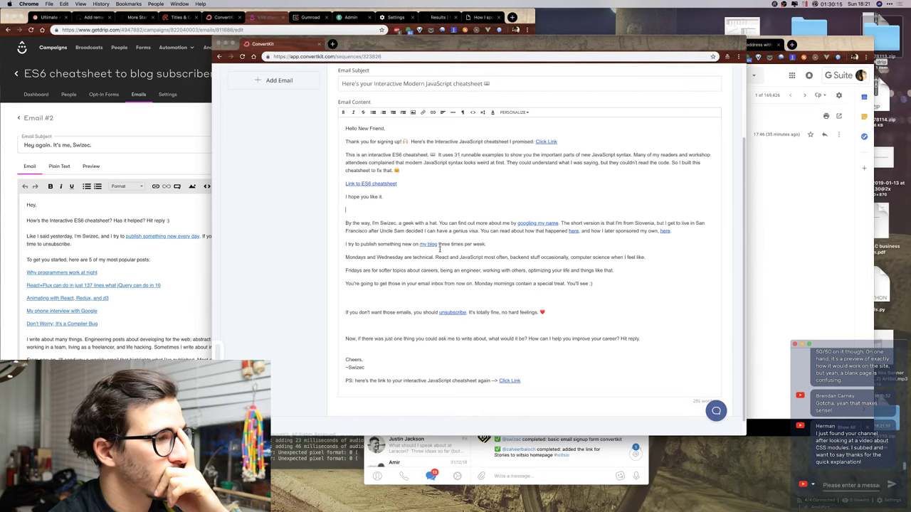
left_click(145, 242)
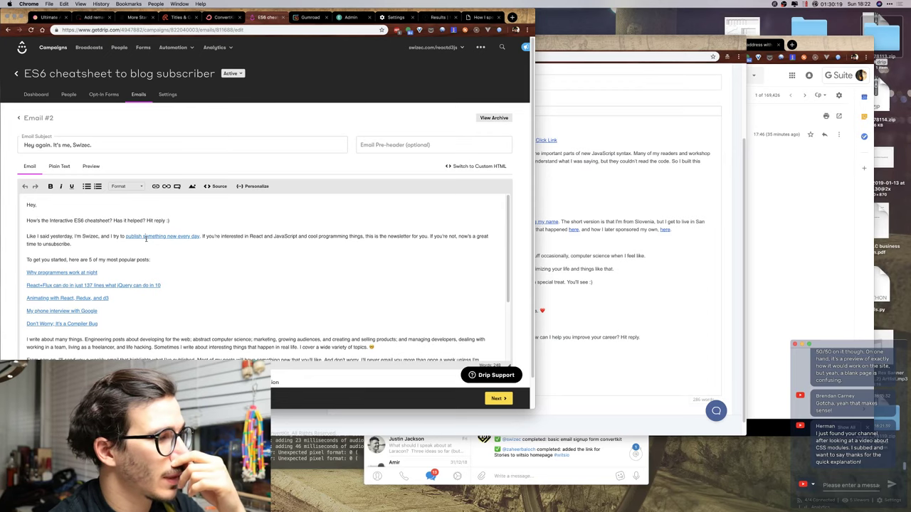
left_click(595, 210)
scroll(557, 197, "down", 1)
scroll(556, 196, "up", 4)
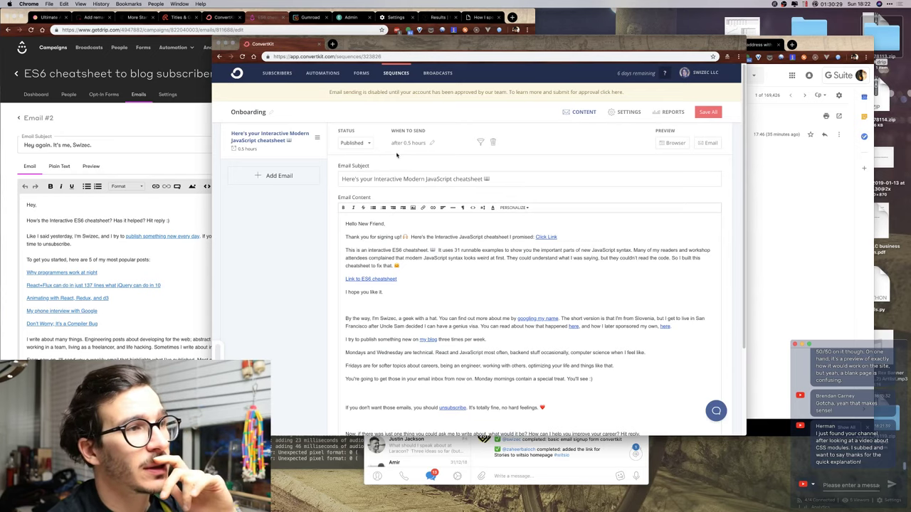
left_click(363, 74)
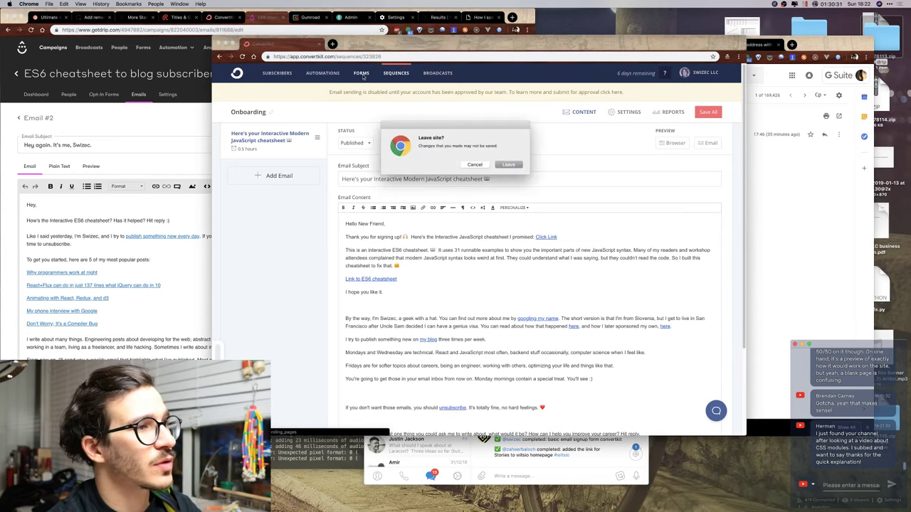
key("Escape")
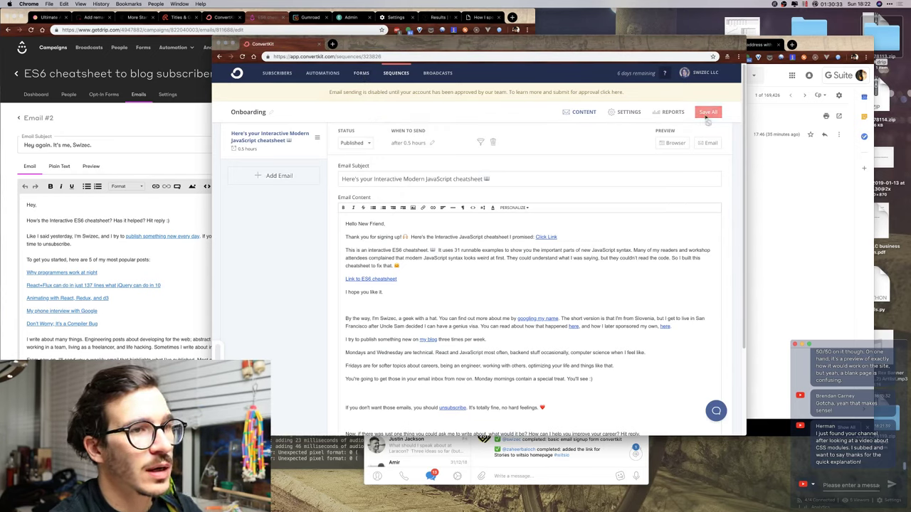
left_click(707, 118)
Keep the sequence's Email template on Account default, then go to Account settings.
left_click(610, 117)
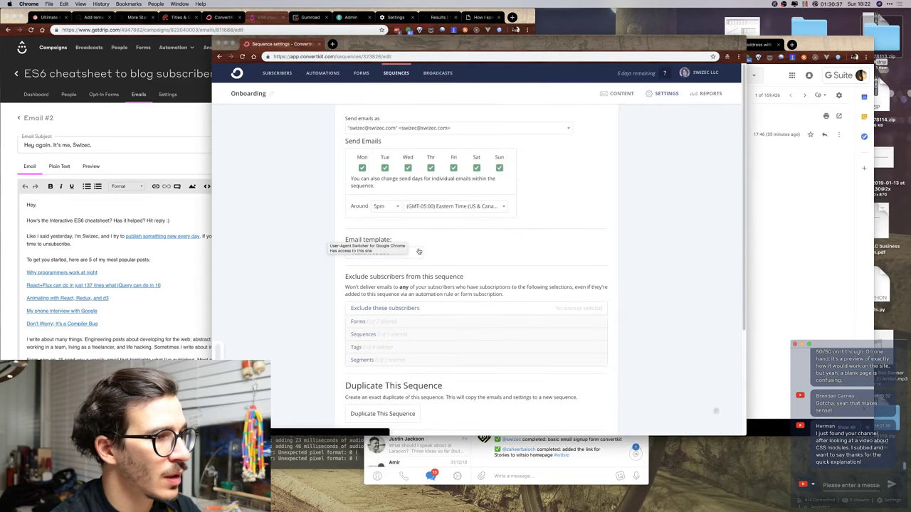
left_click(382, 252)
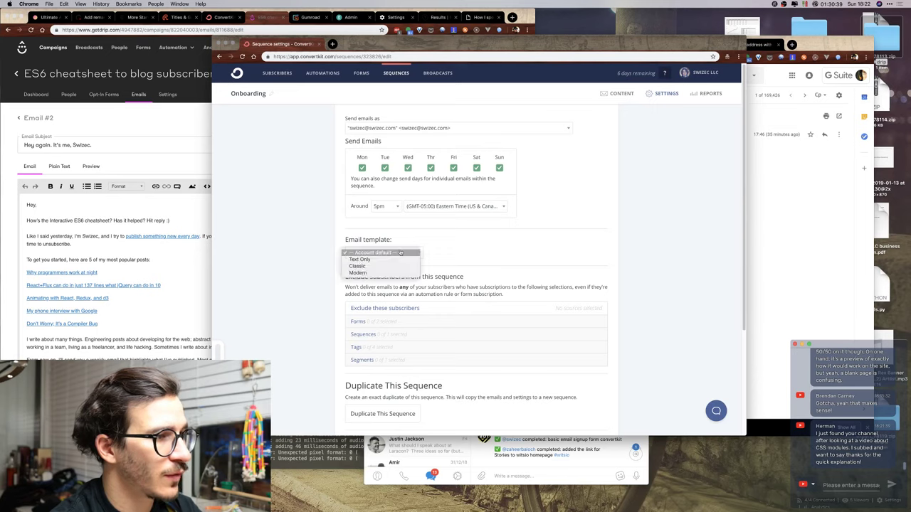
left_click(537, 240)
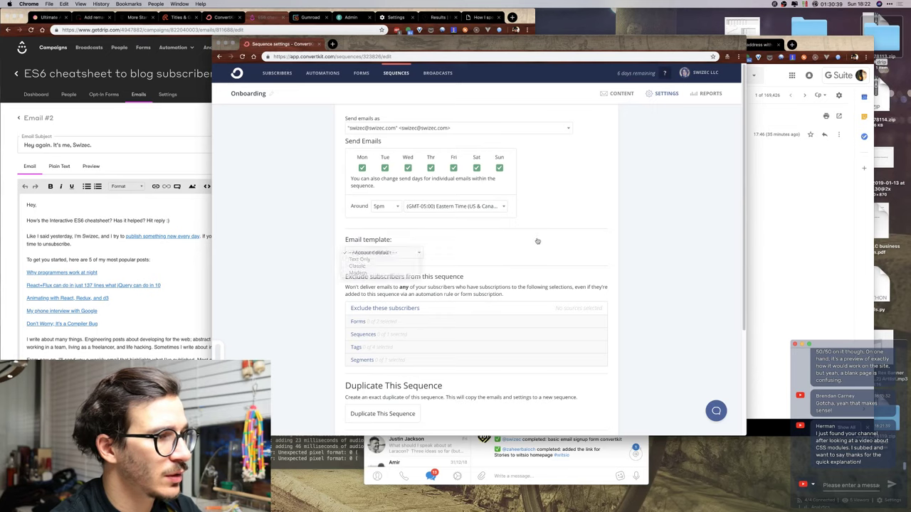
left_click(690, 73)
left_click(664, 123)
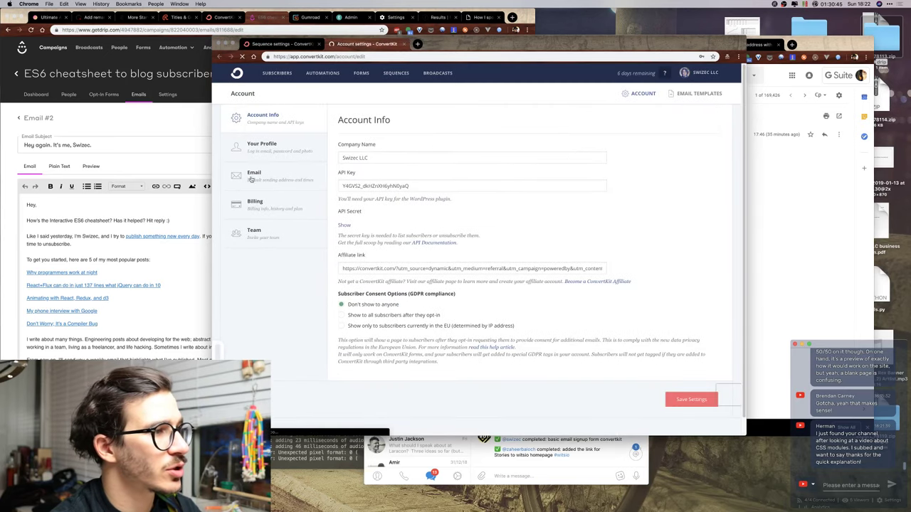
Browse the Modern template's HTML from Email Templates, then go back to All templates.
left_click(257, 173)
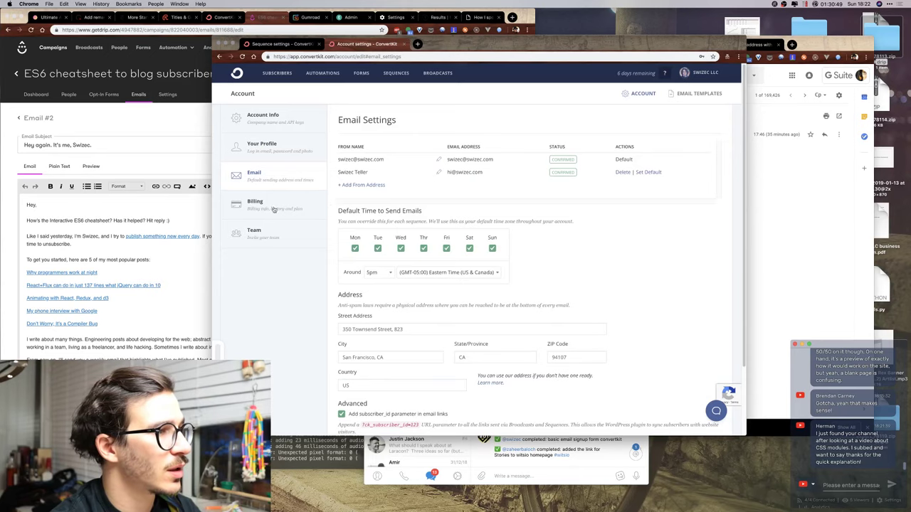
left_click(699, 93)
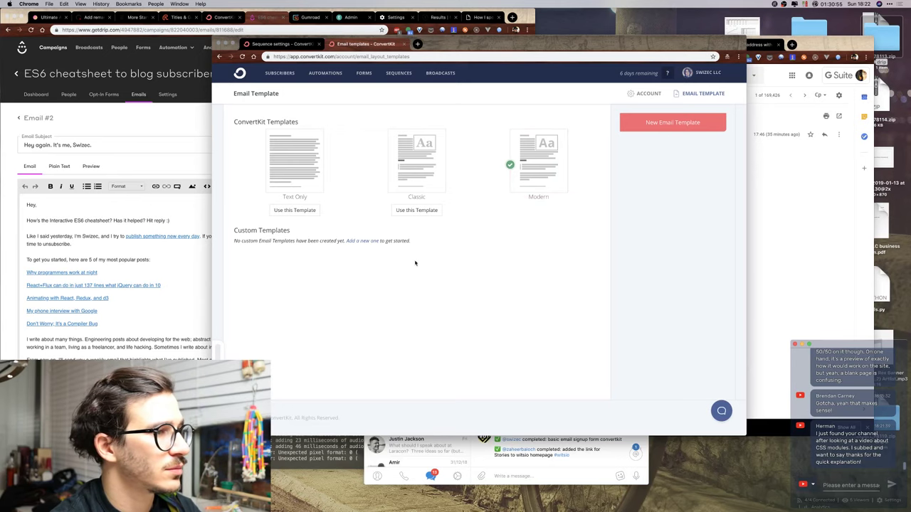
left_click(531, 192)
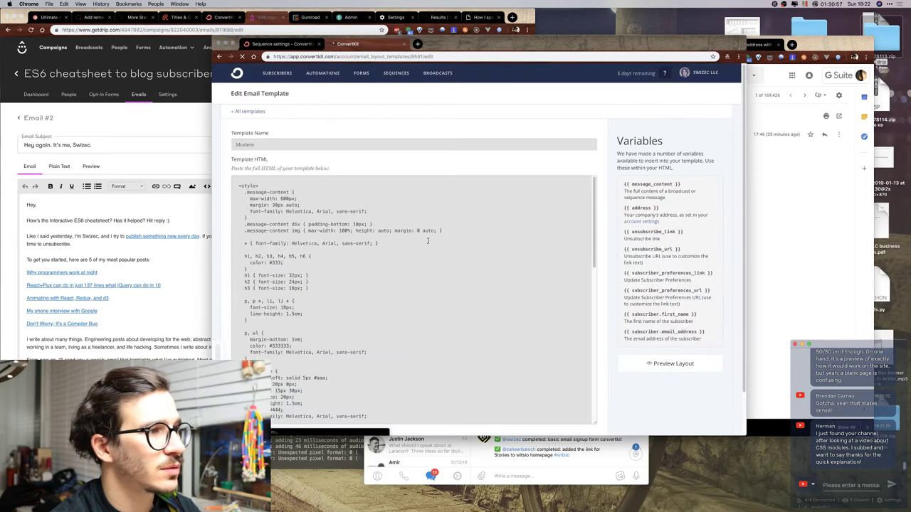
scroll(409, 261, "down", 5)
scroll(409, 261, "down", 1)
scroll(410, 261, "up", 1)
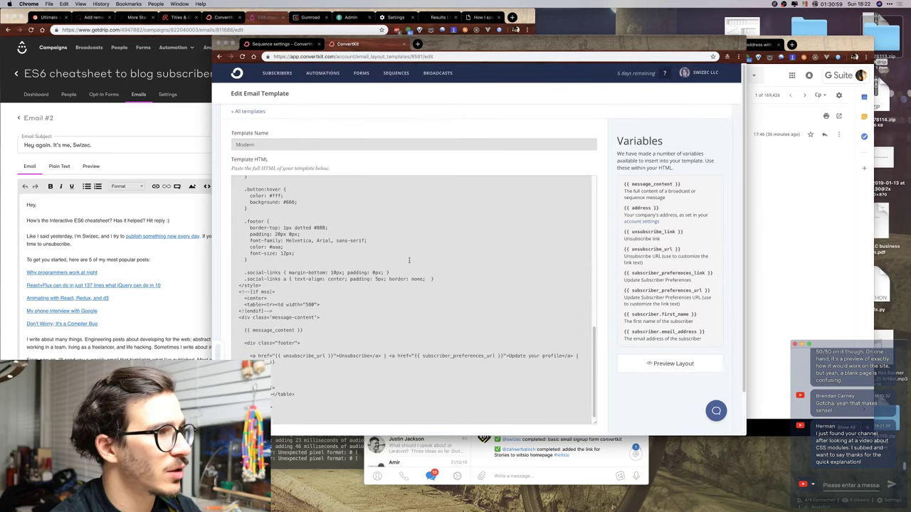
left_click(256, 112)
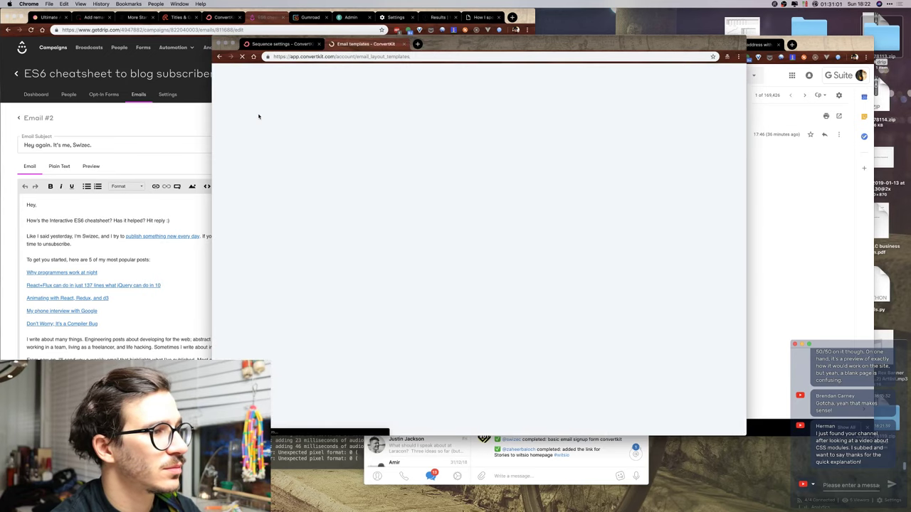
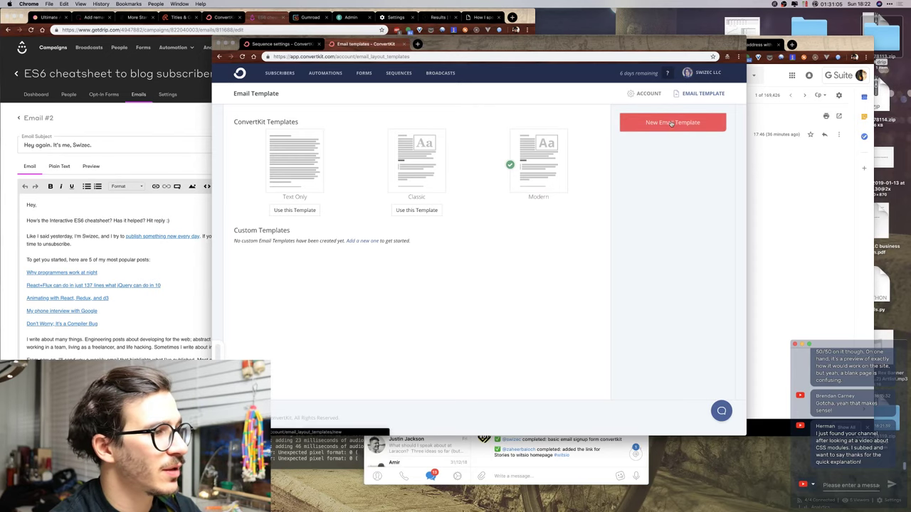
Start a new custom email template and enter its 'Modern with Swiz…' name.
left_click(363, 242)
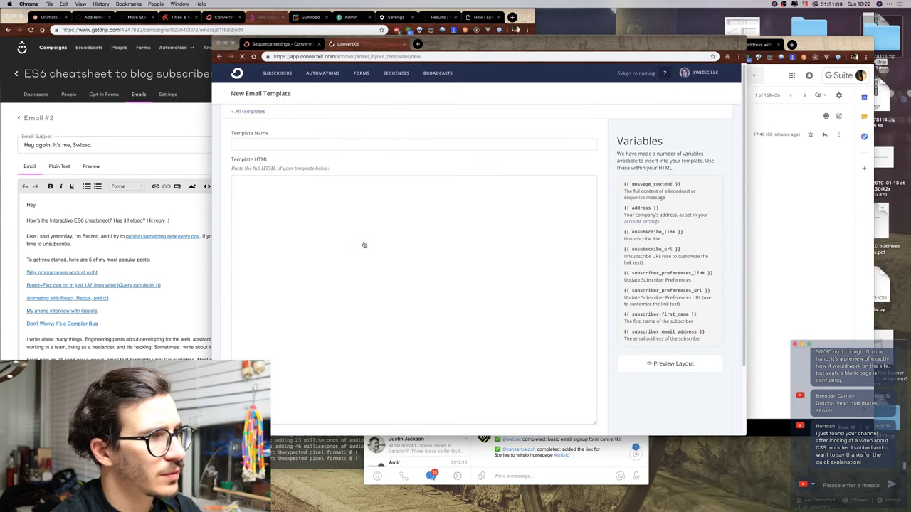
left_click(291, 145)
type("Mod")
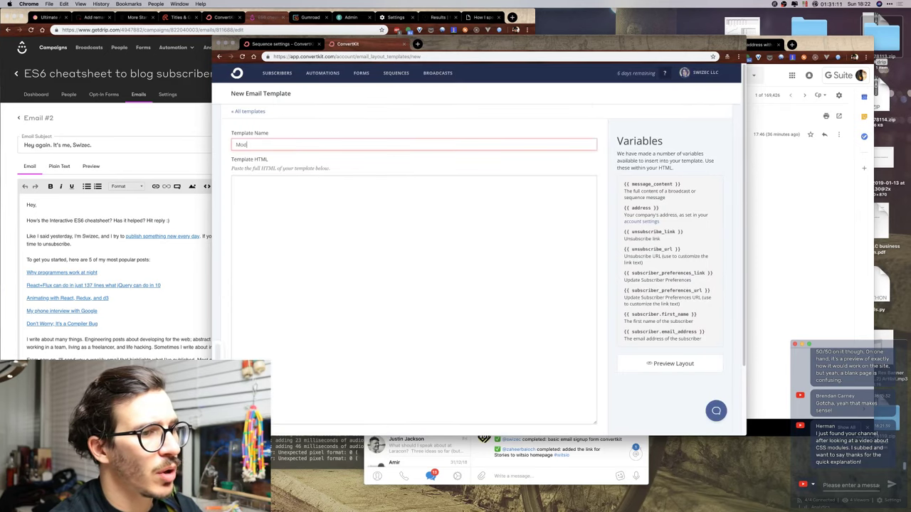
type("ern with Swiz")
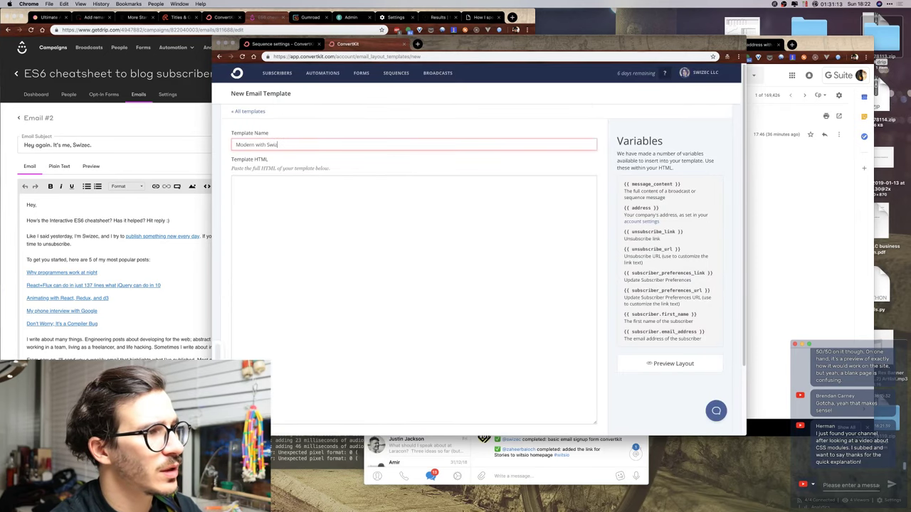
type("ec F")
key("BackSpace")
key("BackSpace")
key("BackSpace")
key("BackSpace")
key("BackSpace")
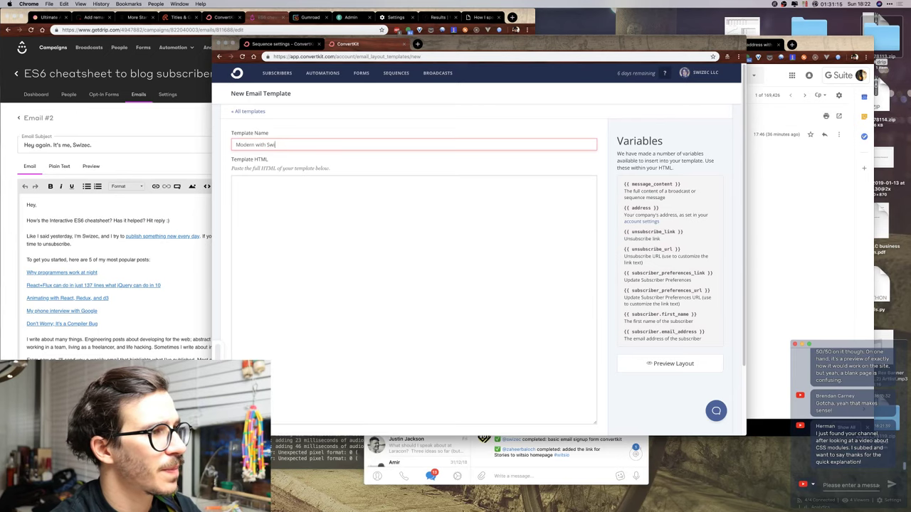
type("z Footer")
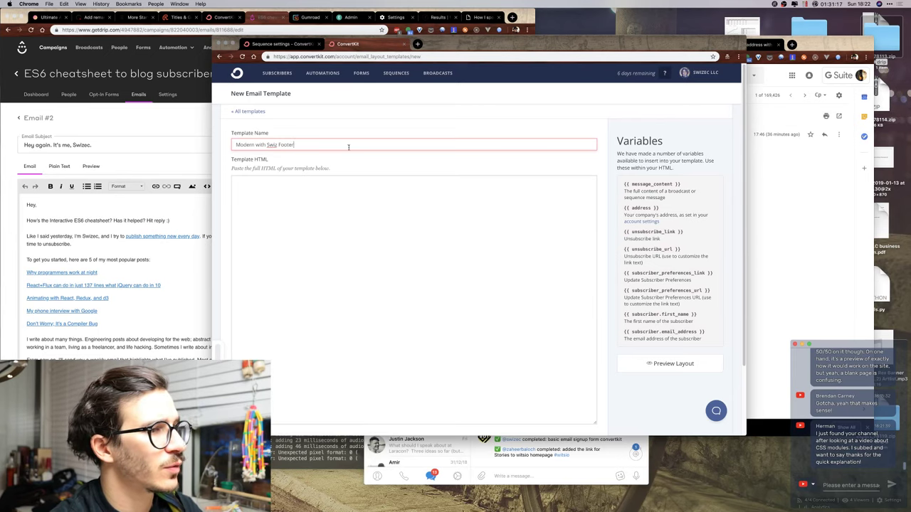
scroll(599, 279, "down", 3)
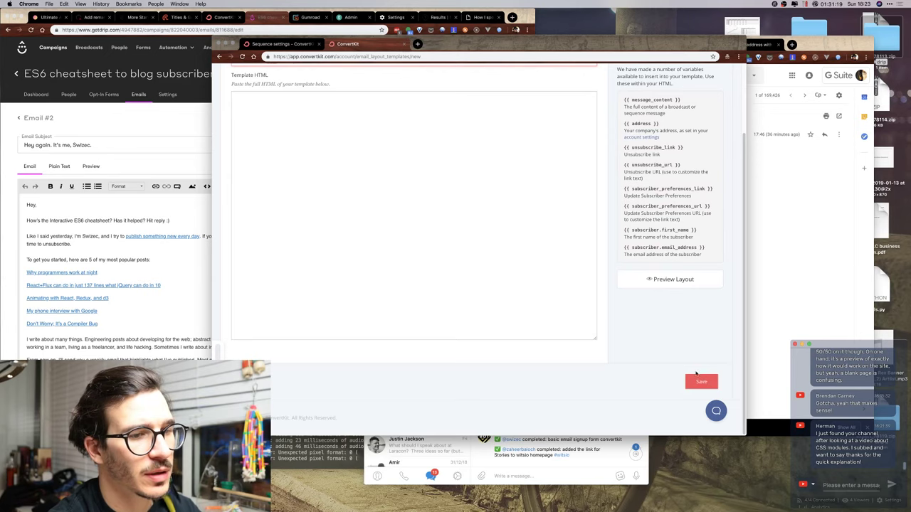
scroll(696, 373, "up", 3)
scroll(647, 401, "down", 3)
scroll(516, 322, "up", 3)
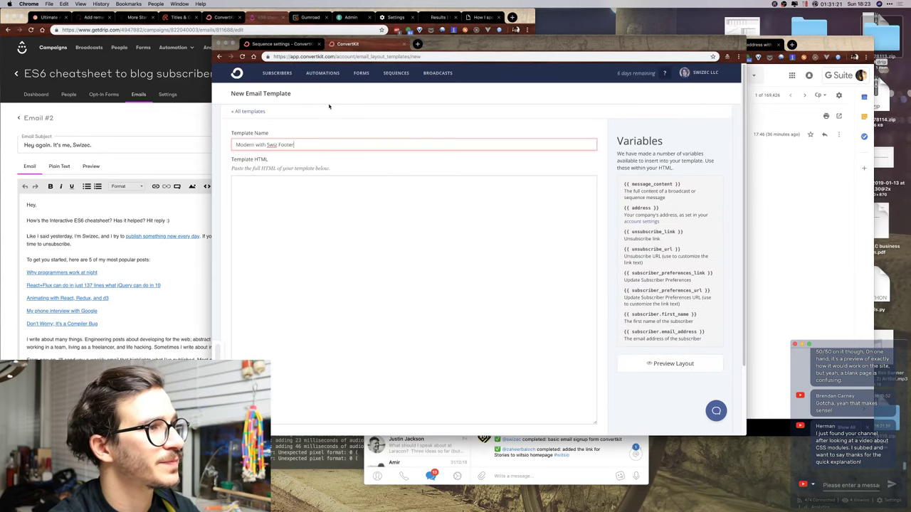
Check the Onboarding sequence, then try saving the template with its HTML box still empty.
left_click(283, 43)
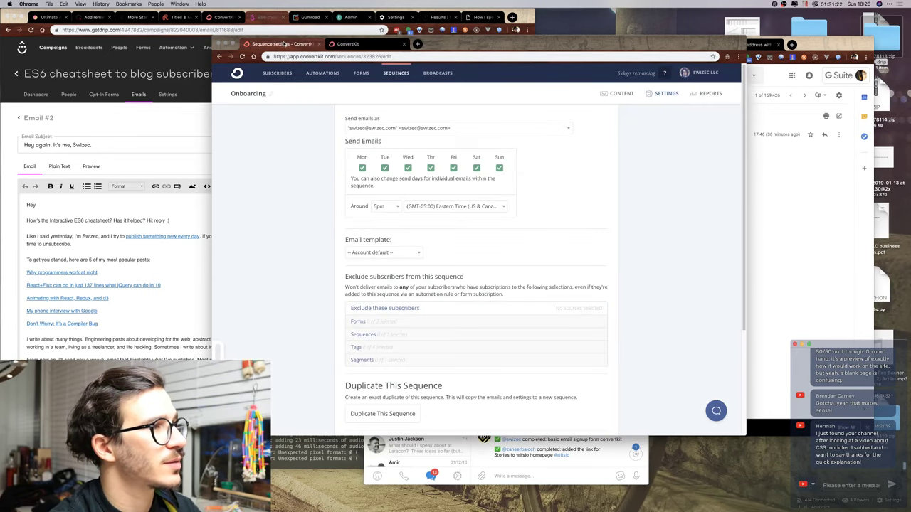
left_click(384, 44)
scroll(510, 249, "down", 3)
scroll(427, 235, "up", 3)
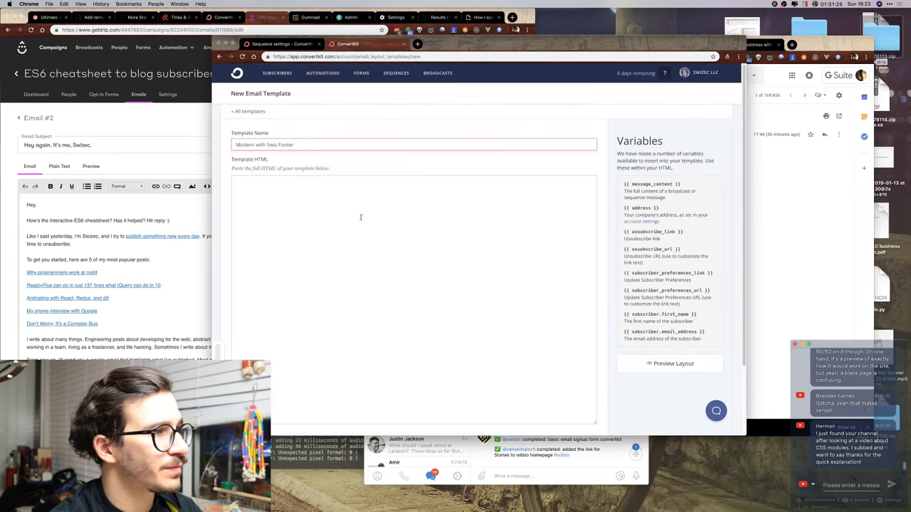
left_click(360, 216)
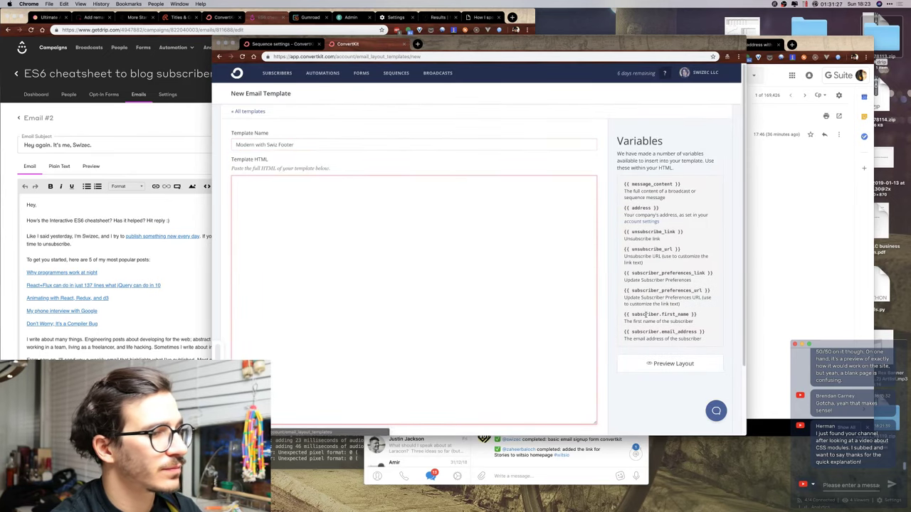
scroll(641, 320, "down", 2)
left_click(702, 382)
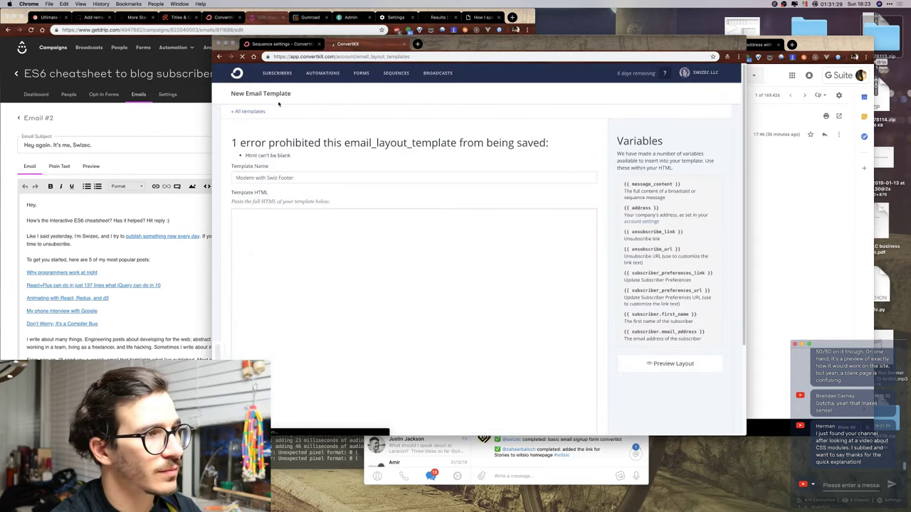
View the Modern template's HTML, then start another new email template.
left_click(241, 112)
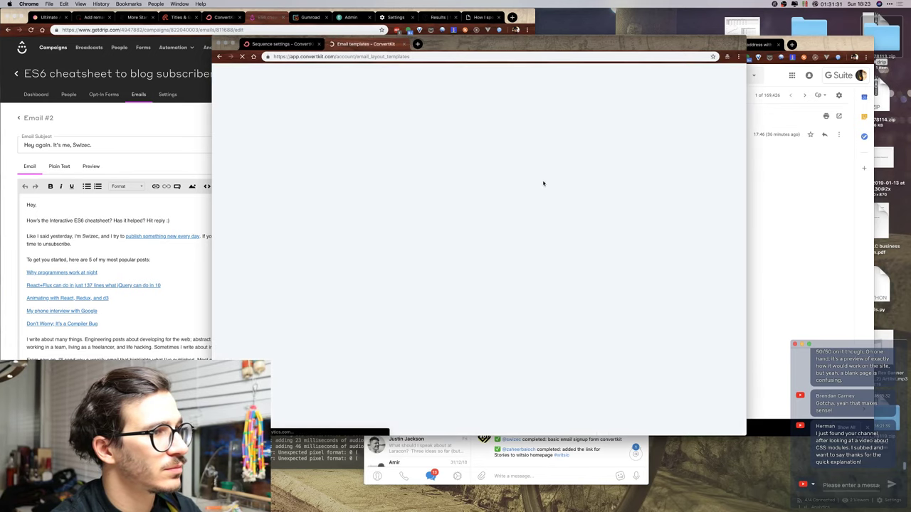
left_click(527, 192)
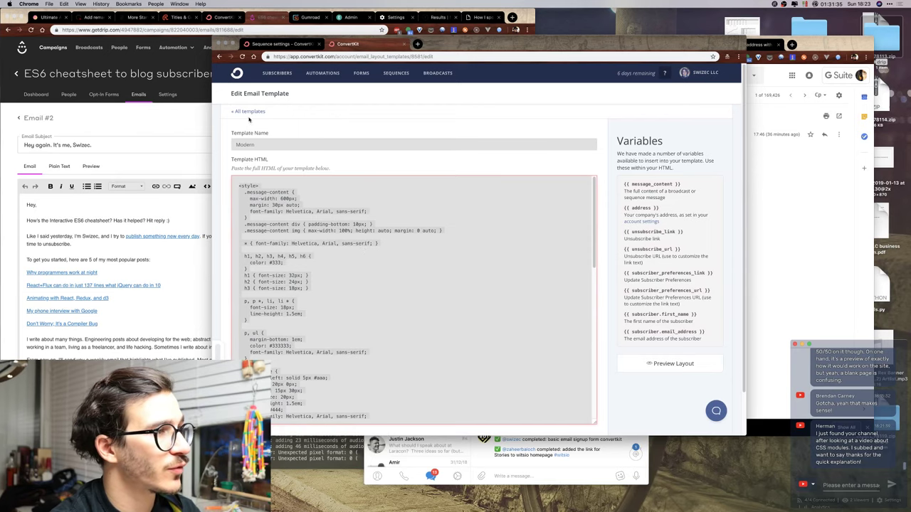
left_click(249, 112)
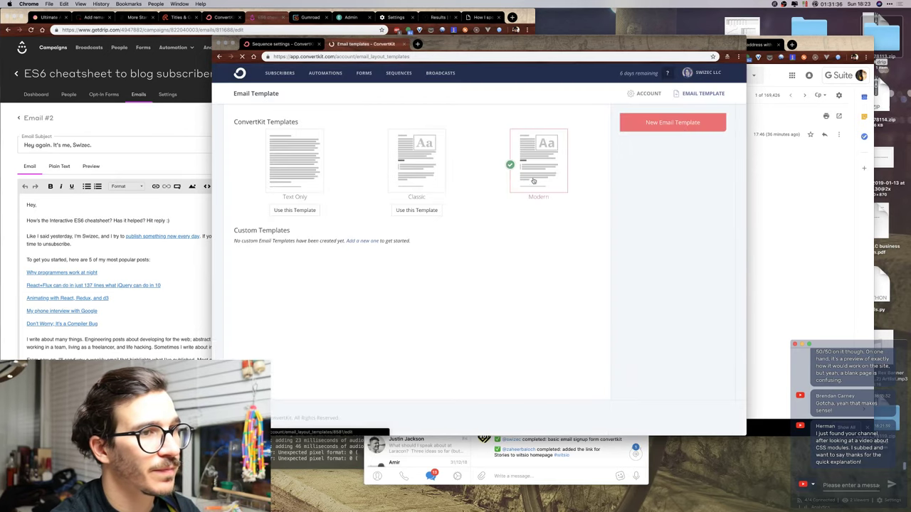
left_click(638, 125)
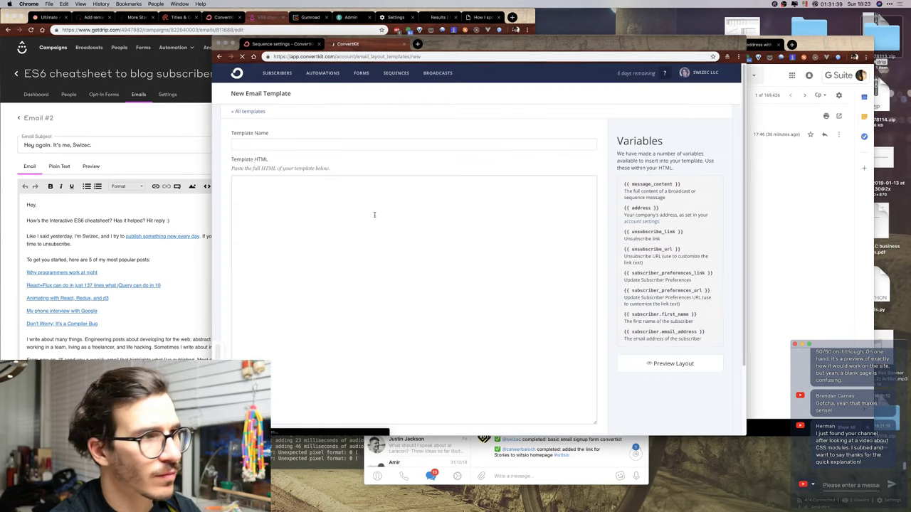
Name the template 'Modern with Swiz Footer', paste in the Modern HTML and preview the layout.
left_click(265, 143)
type("Mod")
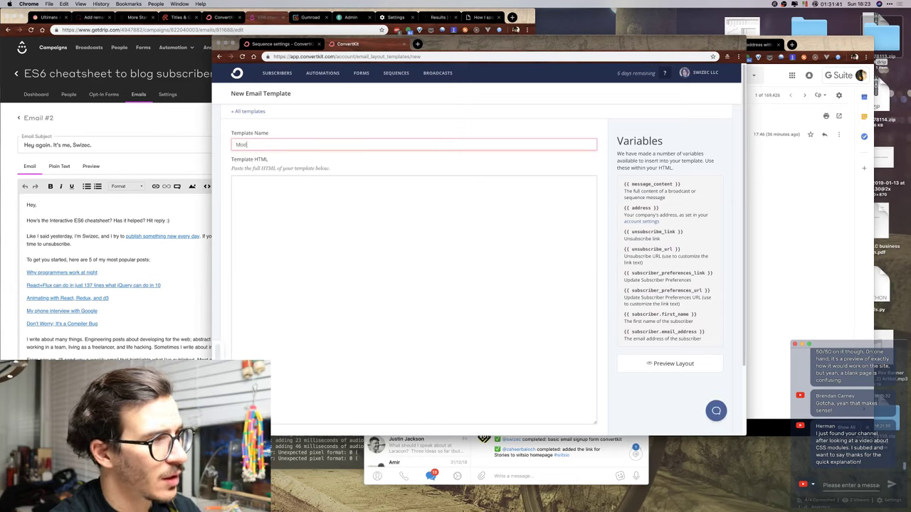
type("ern with Swiz Footer")
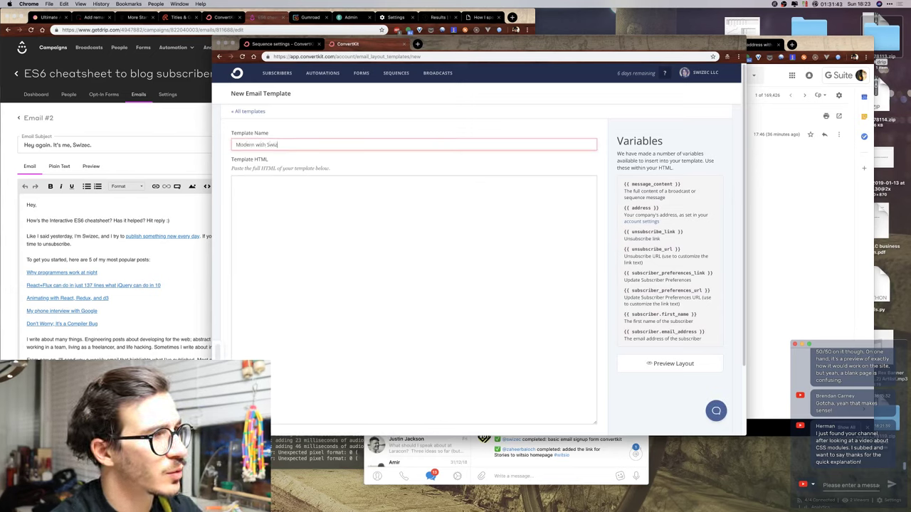
left_click(341, 247)
key("super+v")
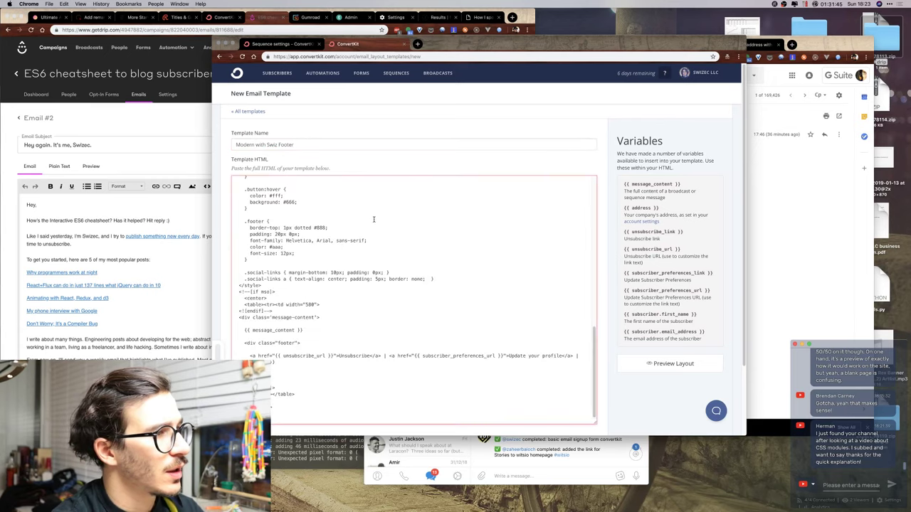
scroll(361, 244, "down", 2)
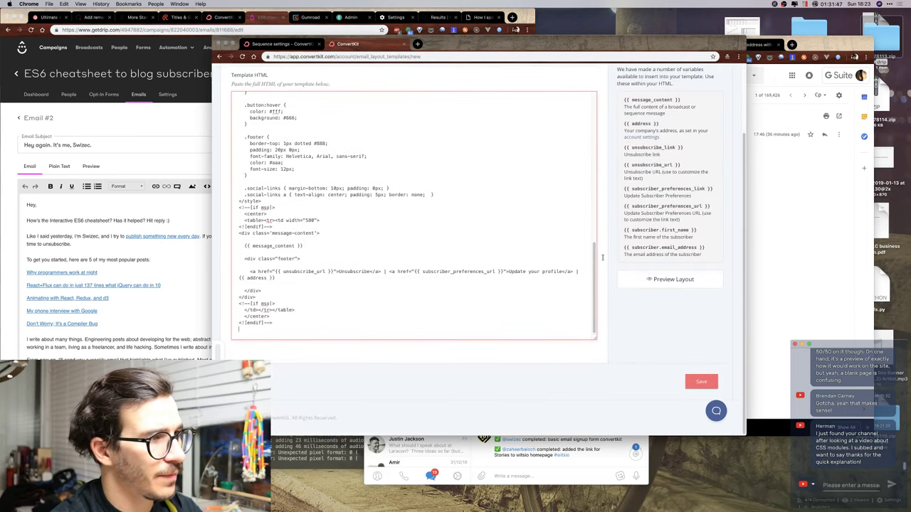
left_click(671, 279)
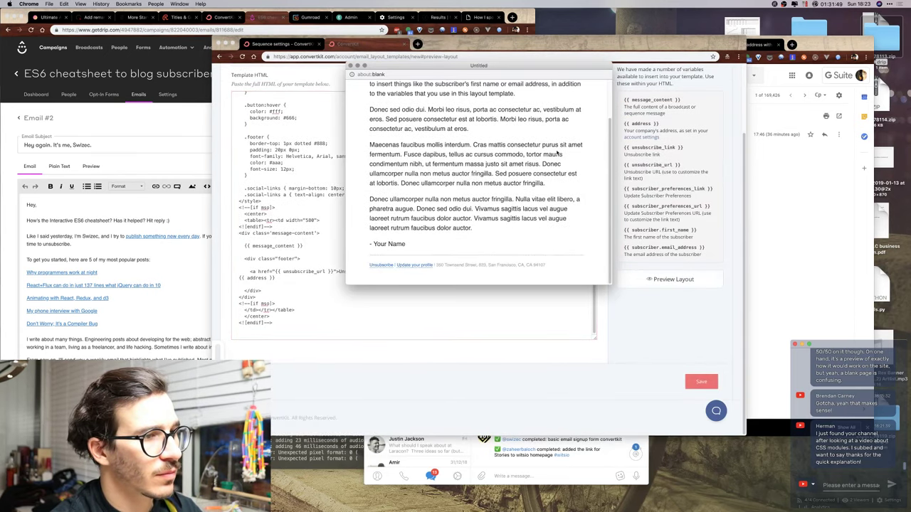
left_click(351, 65)
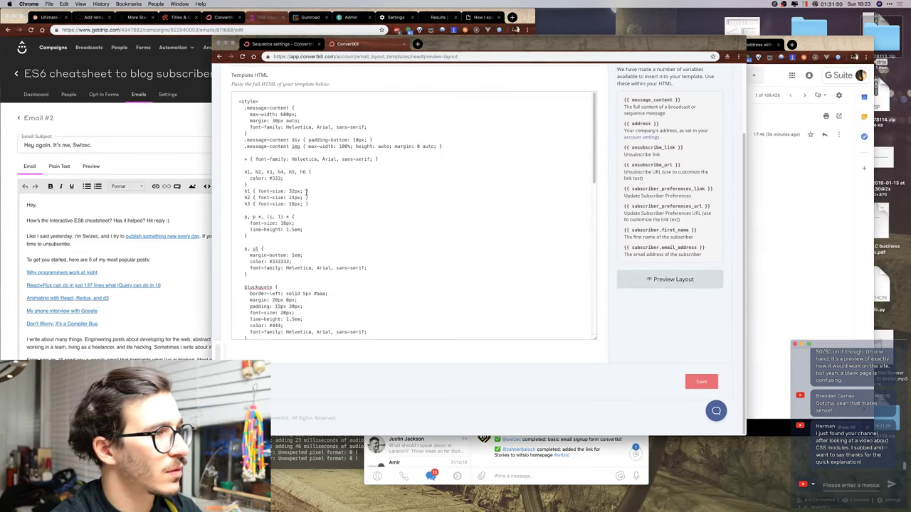
Add a .footer * rule with color #aaa and font-size 17px.
left_click(267, 187)
scroll(266, 207, "down", 10)
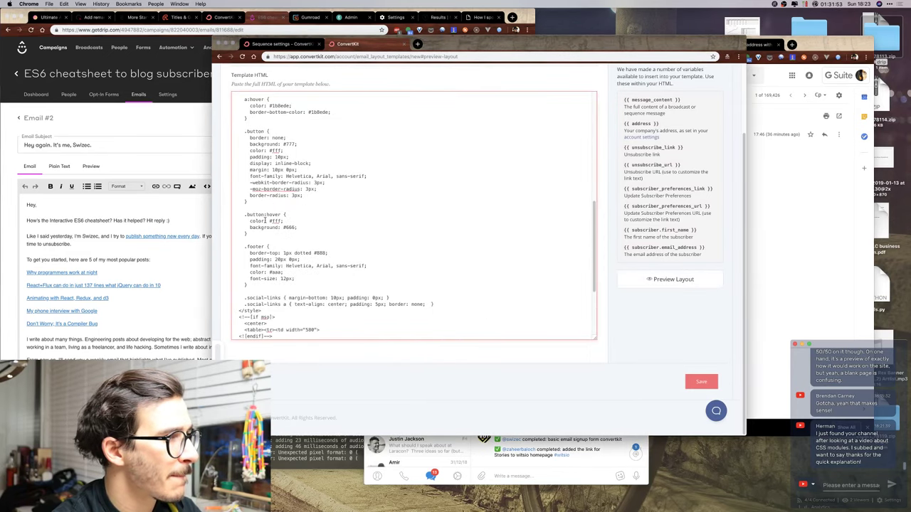
left_click(267, 285)
key("Return")
key("Return")
scroll(267, 284, "down", 5)
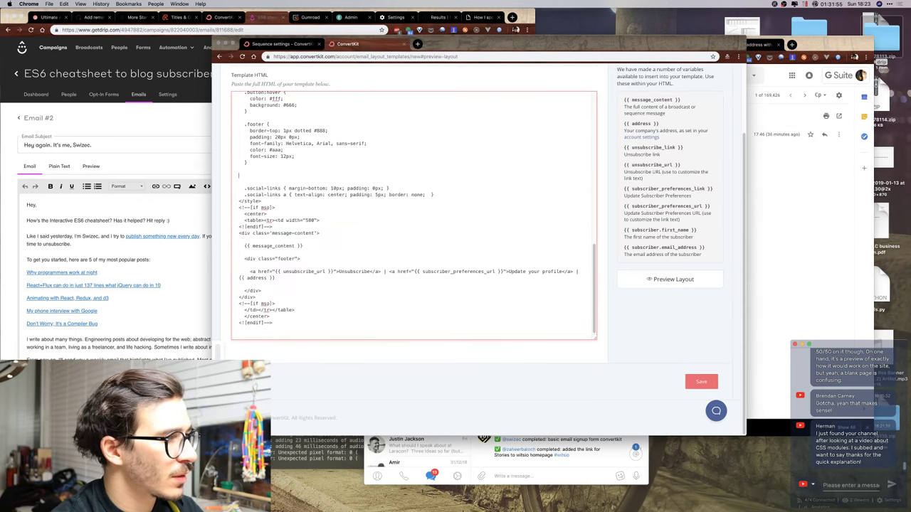
type(".foo")
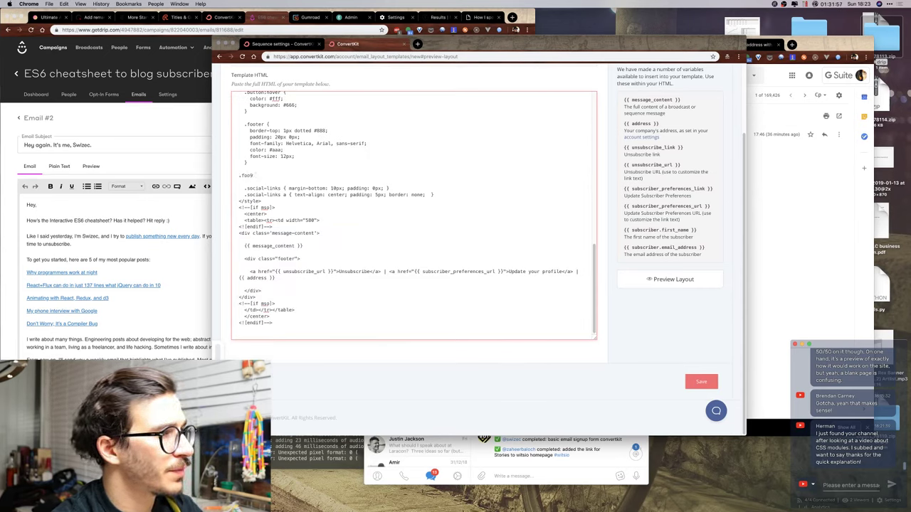
type("r * {")
key("Return")
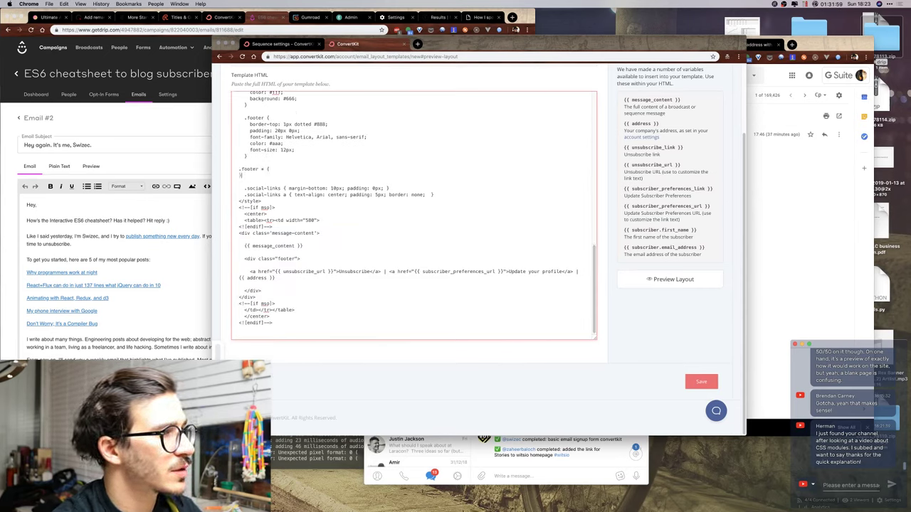
key("Return")
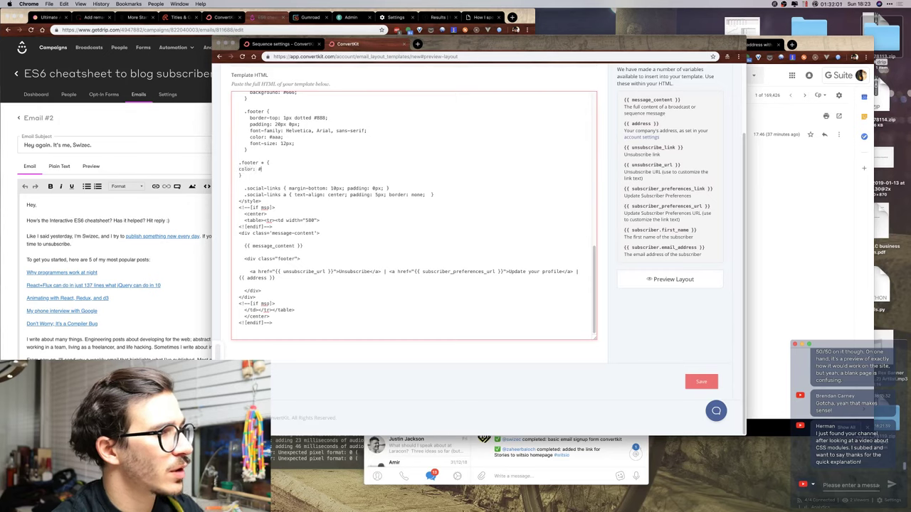
type("color: #aaa;")
key("Return")
type("font-size")
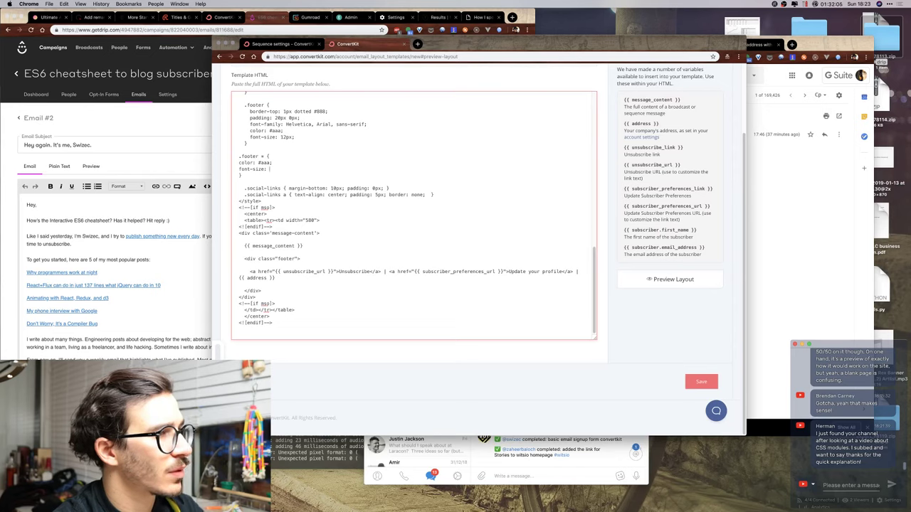
type(": 17px;")
key("Return")
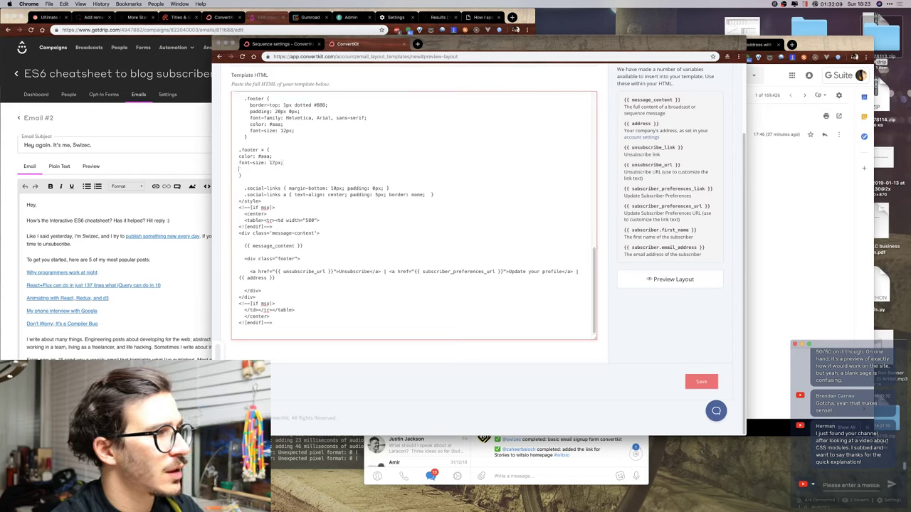
key("Delete")
key("Return")
key("Return")
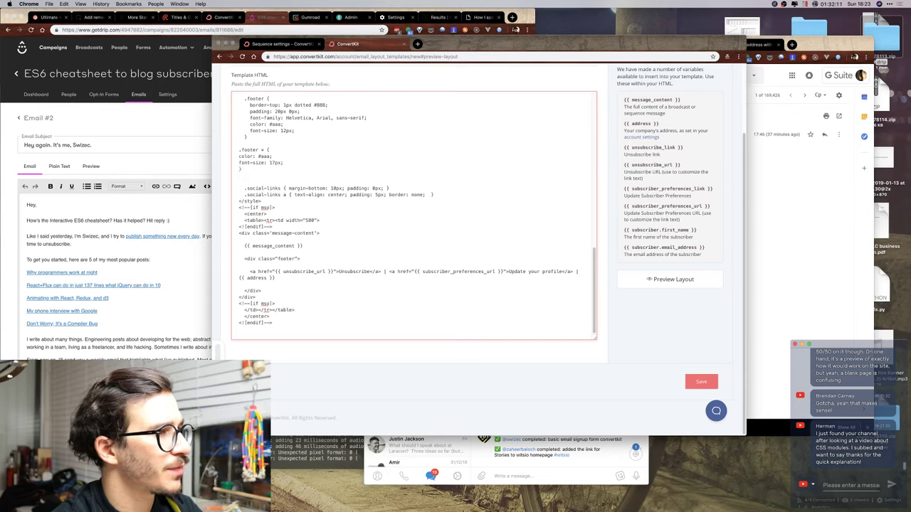
Add a .footer a rule holding the link's text-decoration, border-bottom and color lines.
type(".footer ")
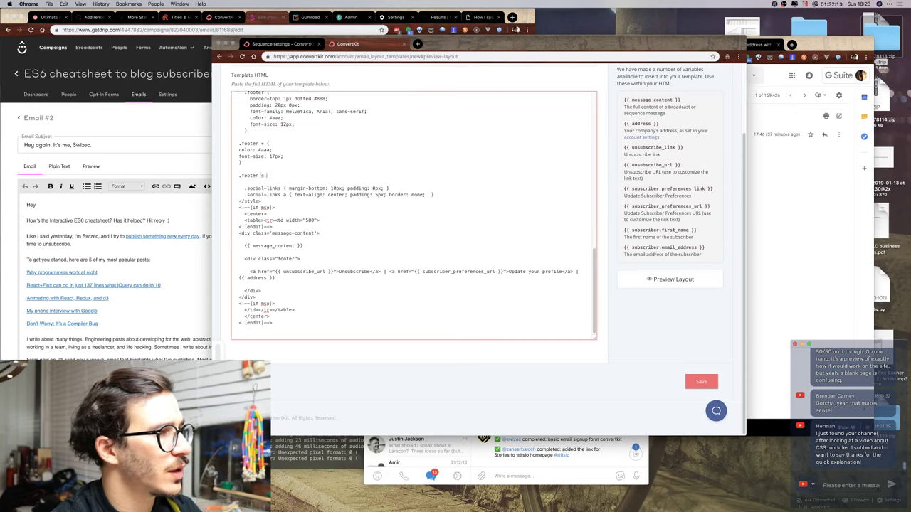
type("a {")
key("Return")
scroll(316, 198, "up", 10)
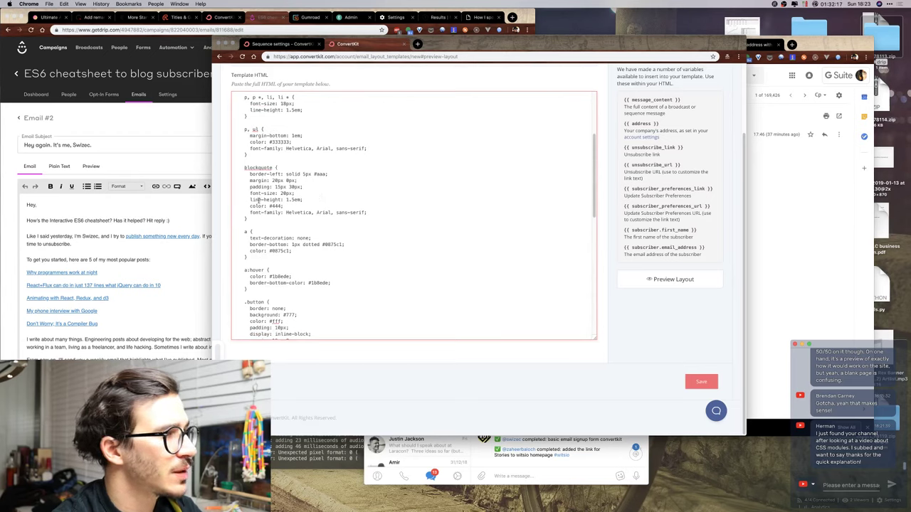
scroll(255, 185, "up", 1)
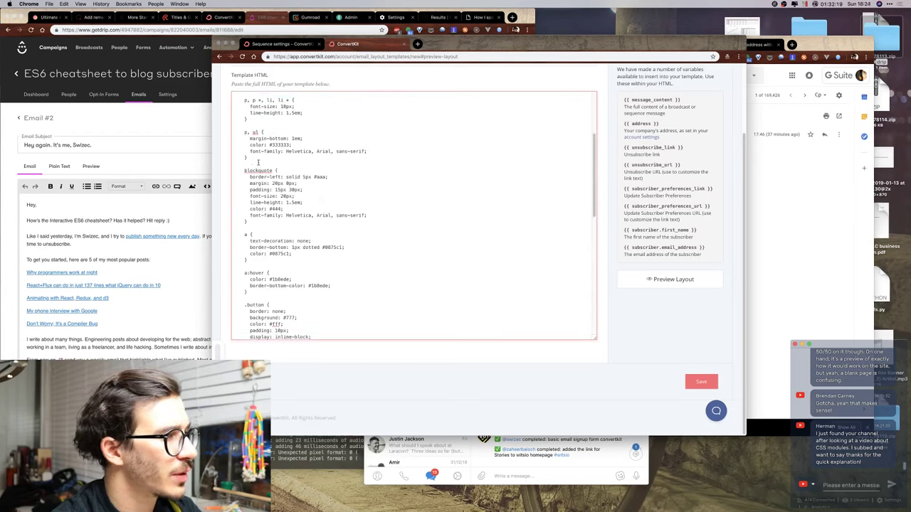
left_click_drag(291, 252, 248, 247)
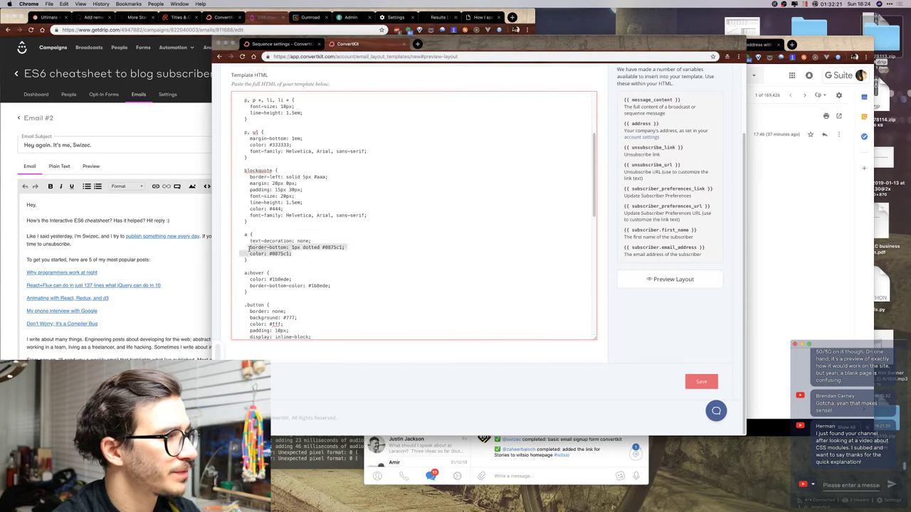
scroll(248, 247, "down", 5)
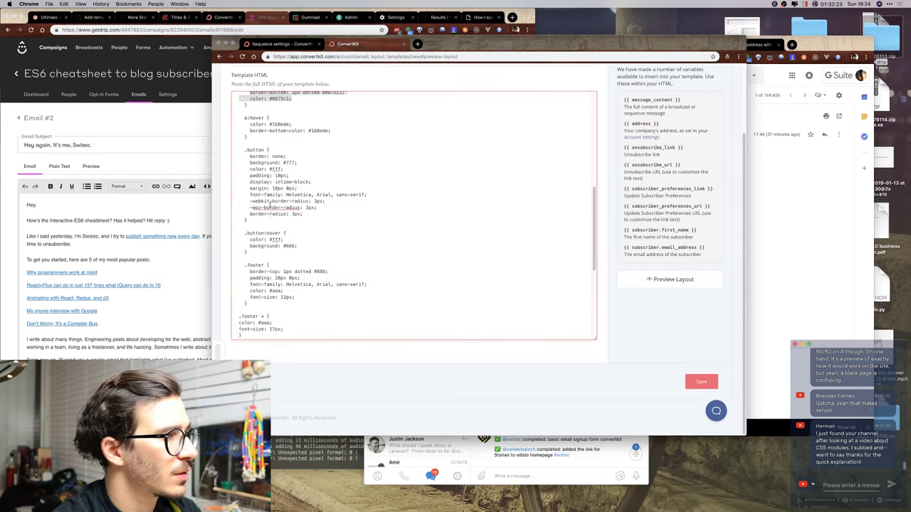
scroll(270, 180, "up", 3)
left_click_drag(292, 198, 250, 190)
scroll(256, 207, "down", 10)
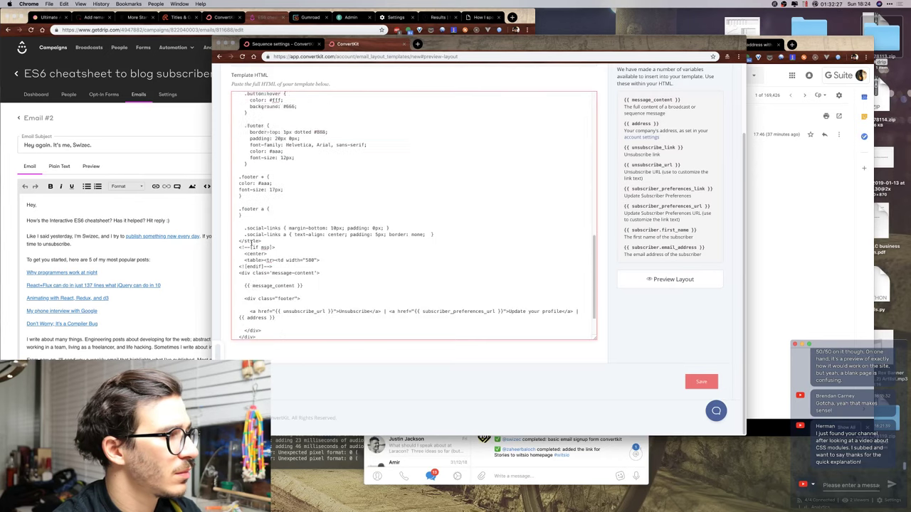
type("text-decoration: none;     border-bottom: 1px dotted #0075c1;     color: #0075c1;")
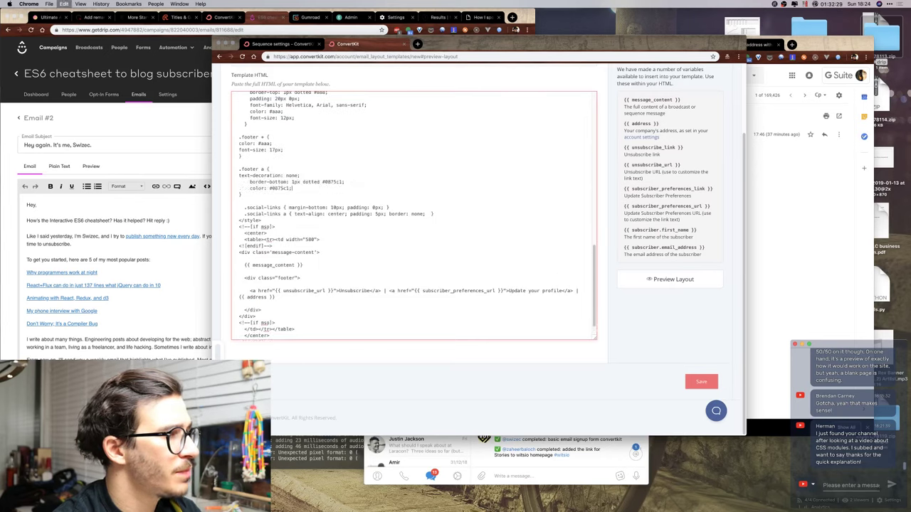
left_click(169, 109)
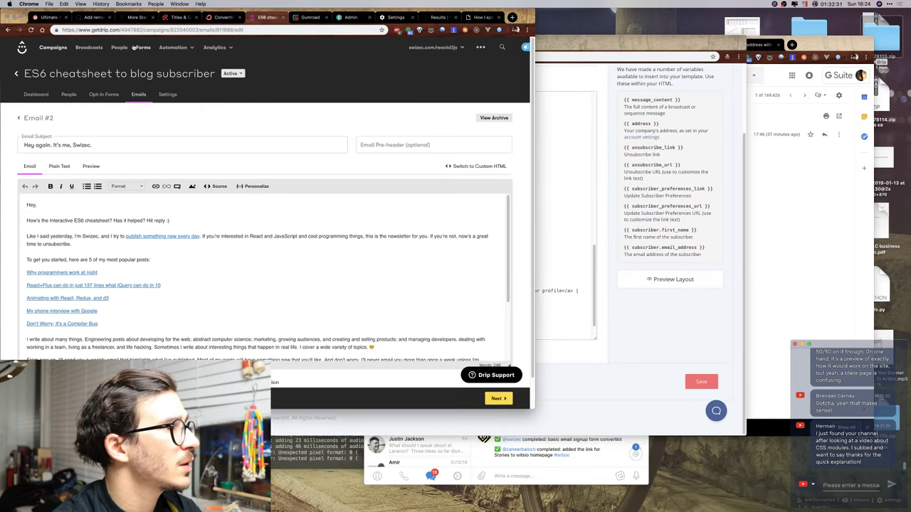
Open Drip's Email Setup settings and review the Unsubscribe Links page.
left_click(453, 49)
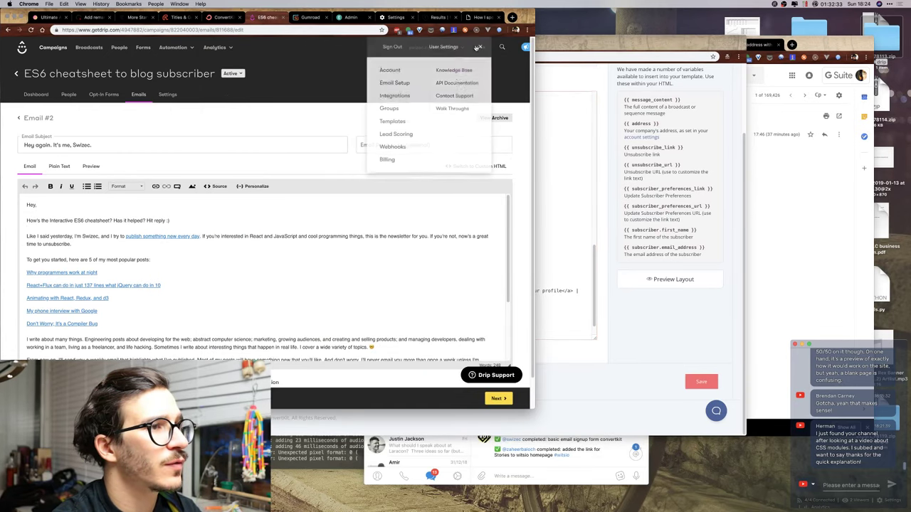
left_click(396, 83)
left_click(571, 200)
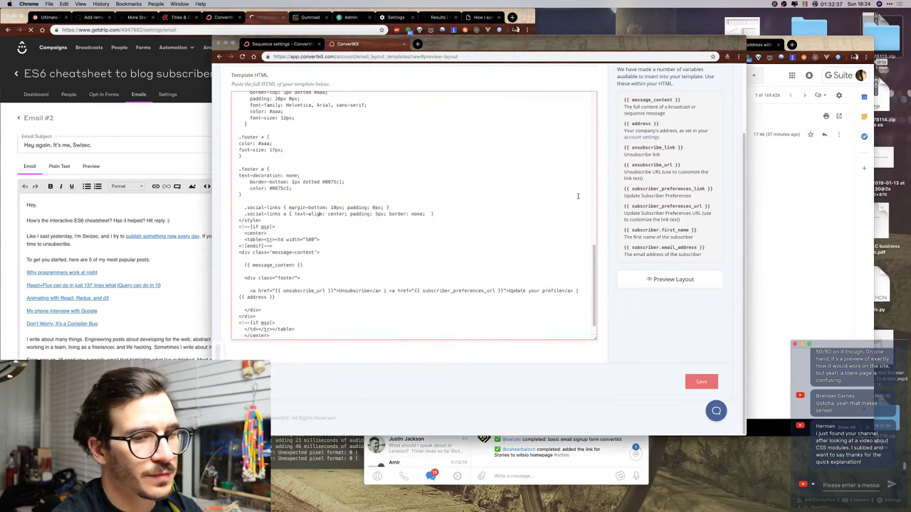
scroll(499, 251, "up", 2)
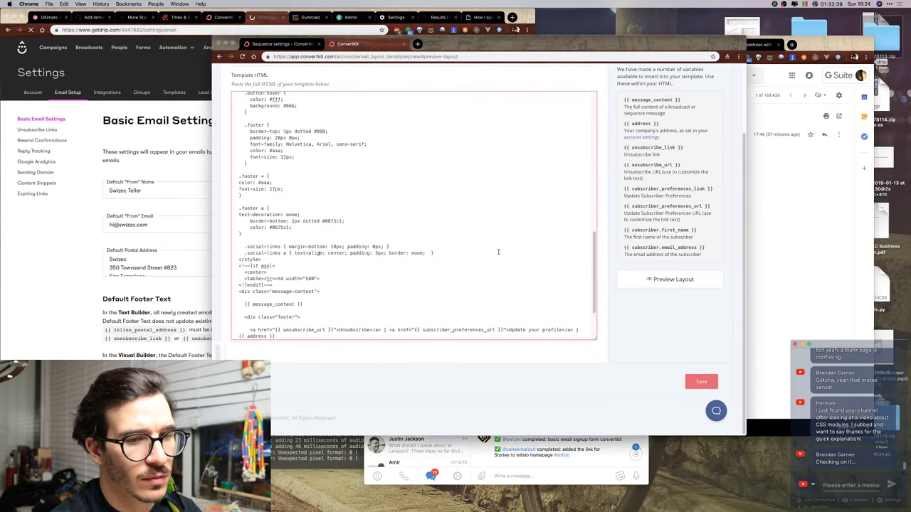
scroll(498, 251, "down", 3)
left_click(98, 196)
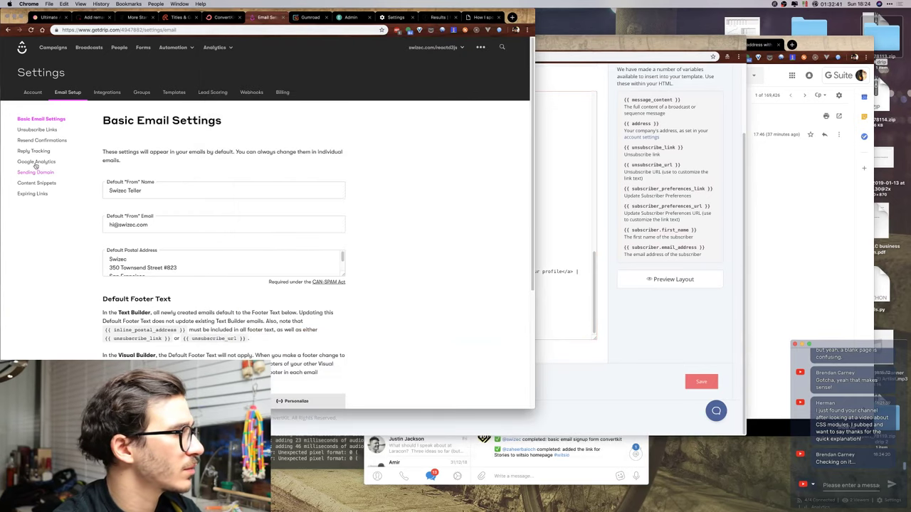
left_click(40, 131)
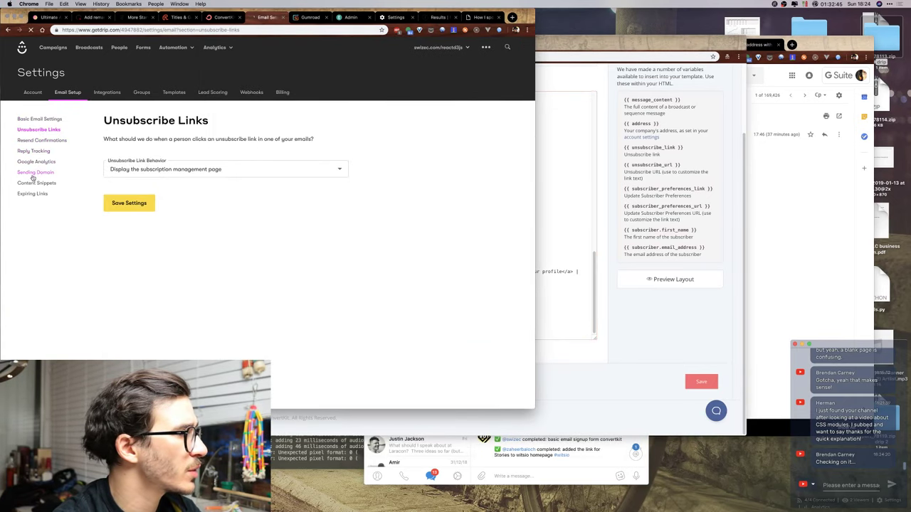
left_click(41, 120)
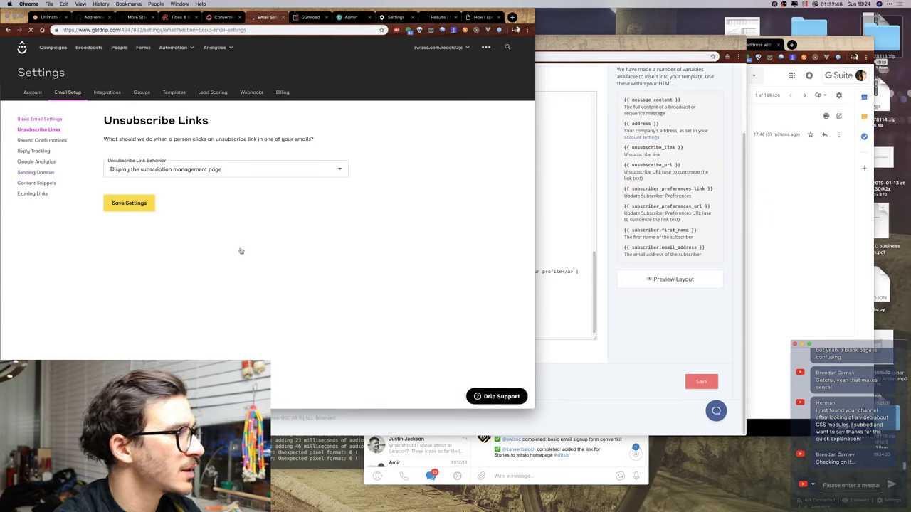
Select and copy all of the Default Footer Text in Basic Email Settings.
scroll(369, 341, "down", 5)
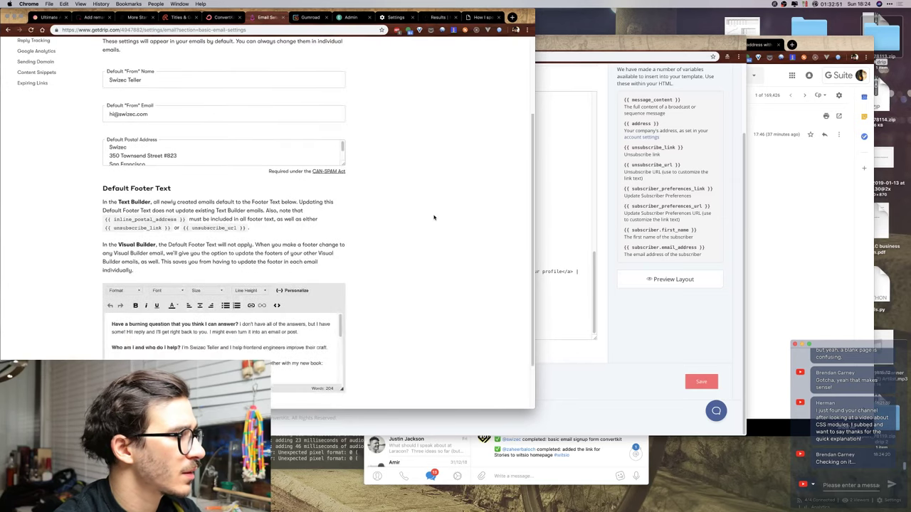
scroll(369, 340, "down", 3)
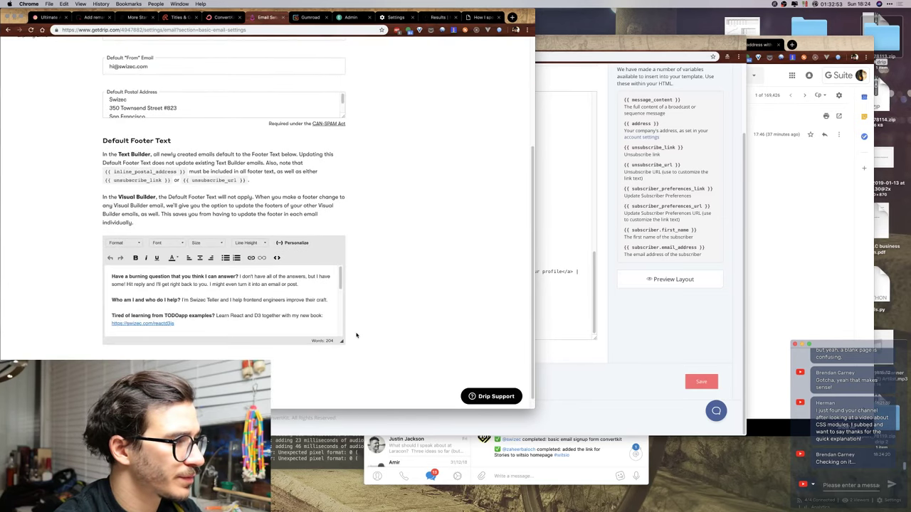
scroll(335, 395, "down", 3)
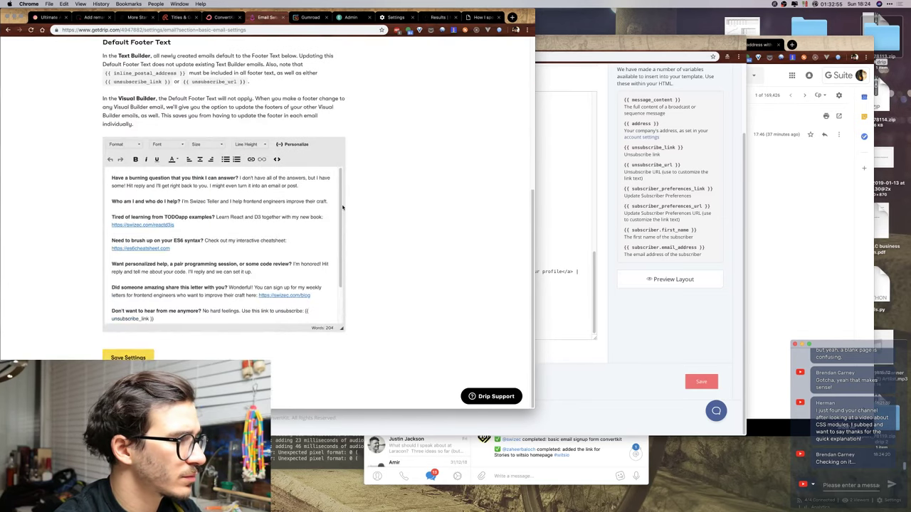
scroll(336, 264, "down", 2)
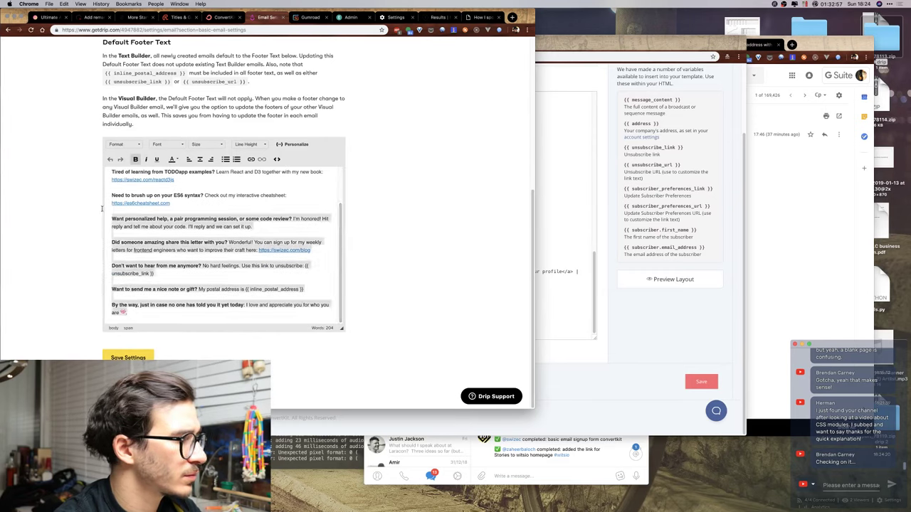
left_click_drag(334, 316, 327, 168)
left_click(605, 313)
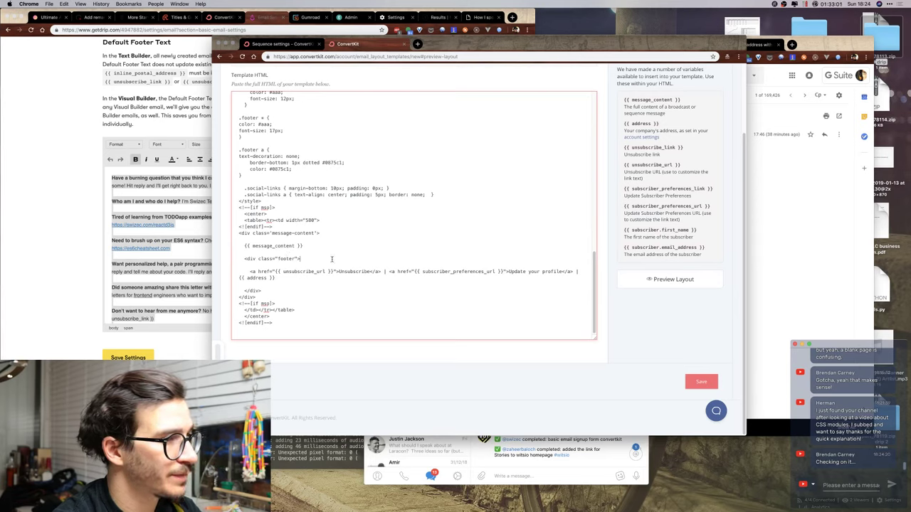
Paste the Drip footer text and start each of its lines with a <p> tag.
type("Have a burning question that you think I can answer? I don't have all of the answers, but I have some! Hit reply and I'll get right back to you. I might even turn it into an email or post.  Who am I and who do I help? I'm Swizec Teller and I help frontend engineers improve their craft.  Tired of learning from TODOapp examples? Learn React and D3 together with my new book: https://swizec.com/reactd3js  Need to brush up on your ES6 syntax? Check out my interactive cheatsheet: https://es6cheatsheet.com  Want personalized help, a pair programming session, or some code review? I'm honored! Hit reply and tell me about your code. I'll reply and we can set it up.  Did someone amazing share this letter with you? Wonderful! You can sign up for my weekly letters for frontend engineers who want to improve their craft here: https://swizec.com/blog  Don't want to hear from me anymore? No hard feelings. Use this link to unsubscribe: {{ unsubscribe_link }}  Want to send me a nice note or gift? My postal address is {{ inline_postal_address }}  By the way, just in case no one has told you it yet today: I love and appreciate you for who you are .")
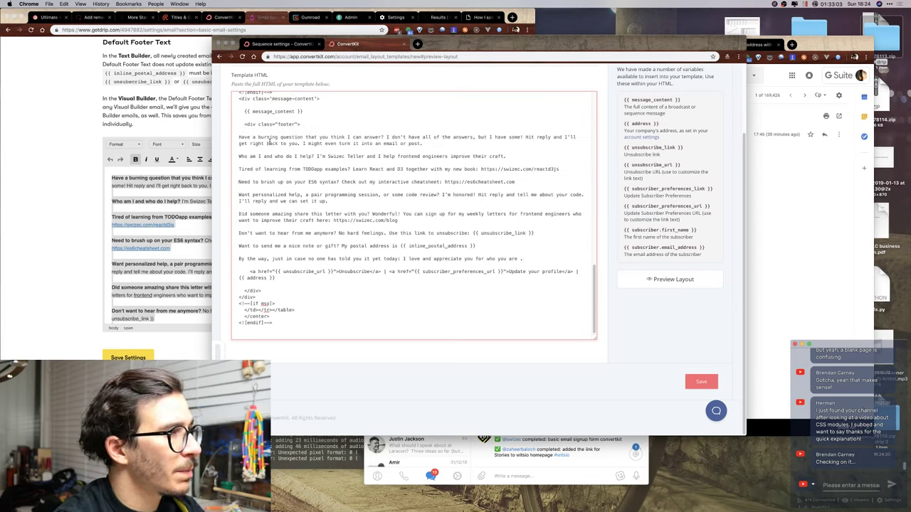
left_click(240, 138)
type("<p>")
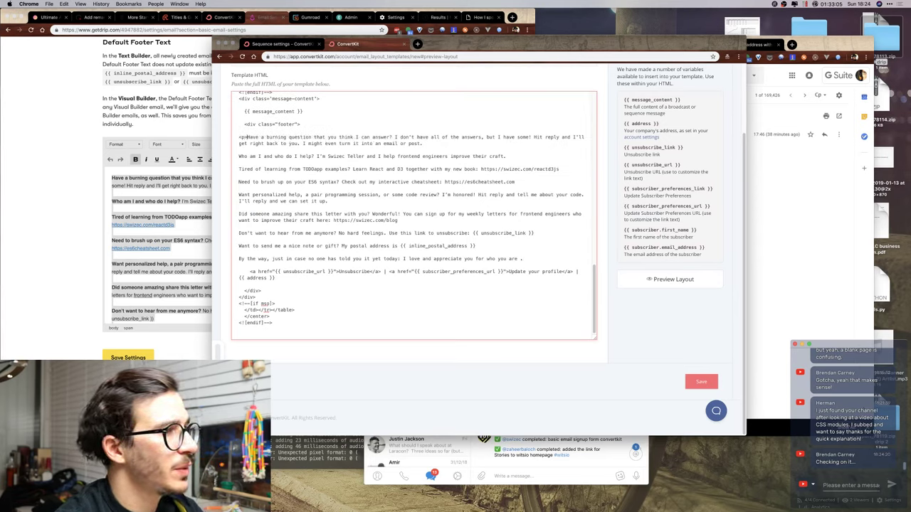
left_click(240, 155)
type("<p>")
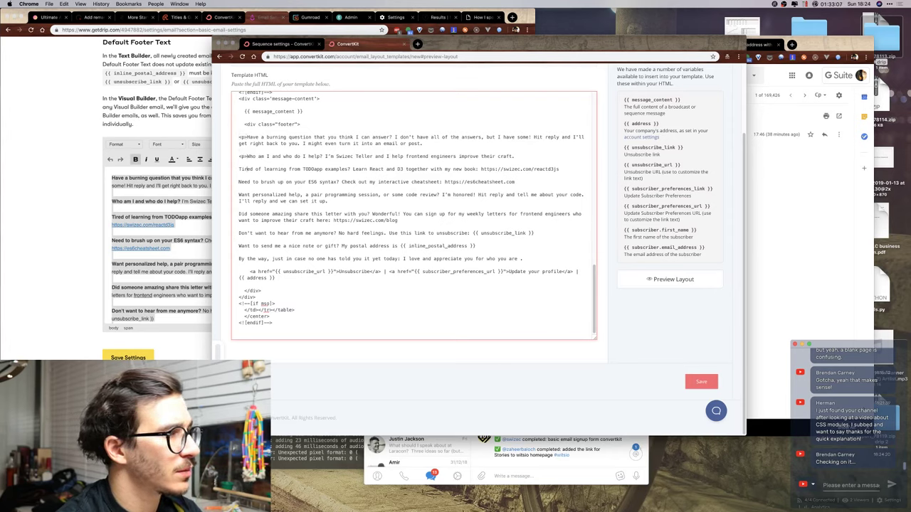
type("<p>")
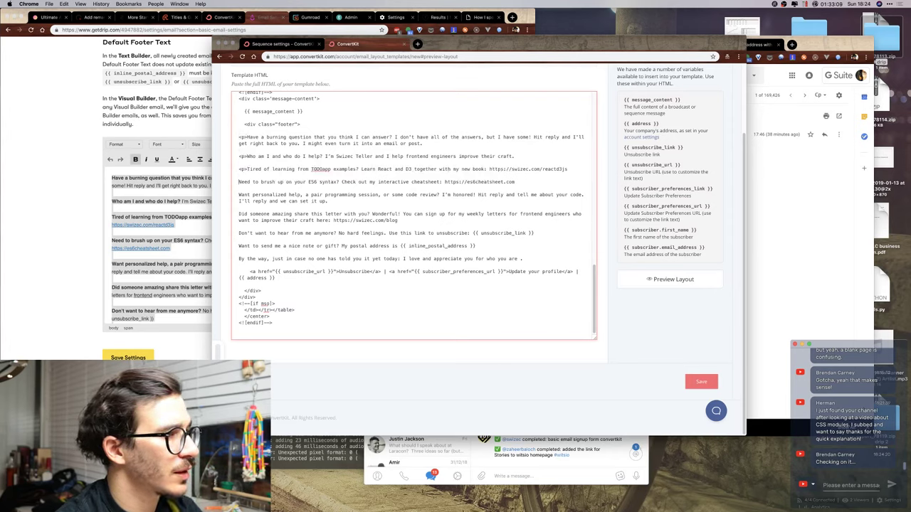
left_click(240, 182)
type("<p>")
left_click(240, 194)
type("<p>")
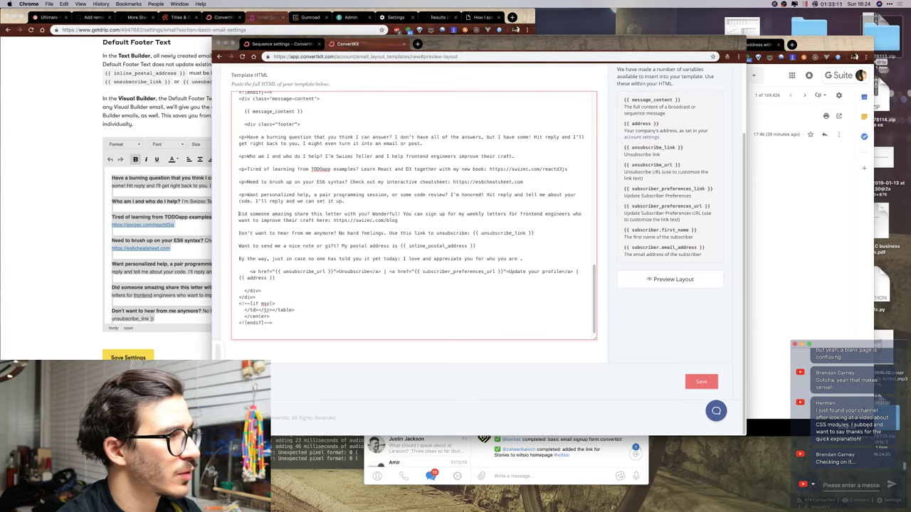
left_click(240, 214)
type("<p>")
left_click(240, 233)
type("<p>")
left_click(239, 246)
type("<p>")
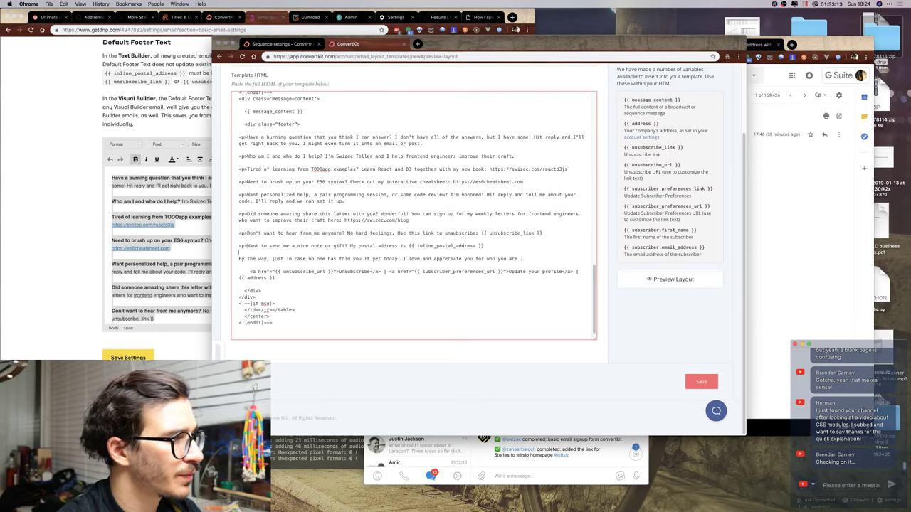
left_click(240, 258)
type("<p>")
End the 'By the way' line with a red heart emoji and a closing </p>.
left_click(534, 259)
type("</p>")
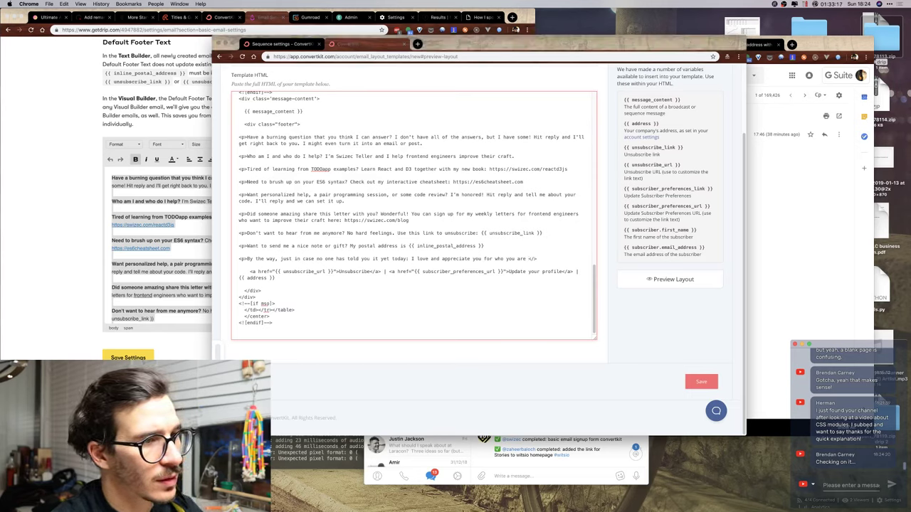
key("ctrl+super+space")
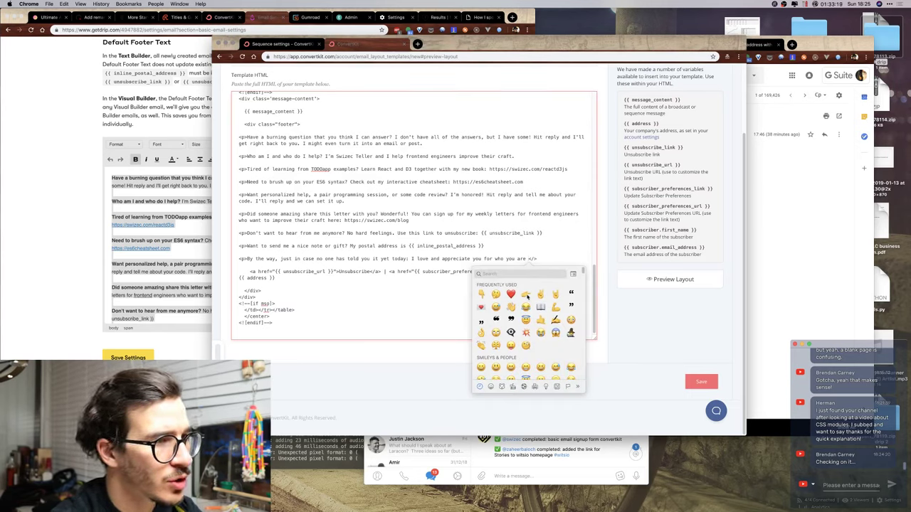
key("Return")
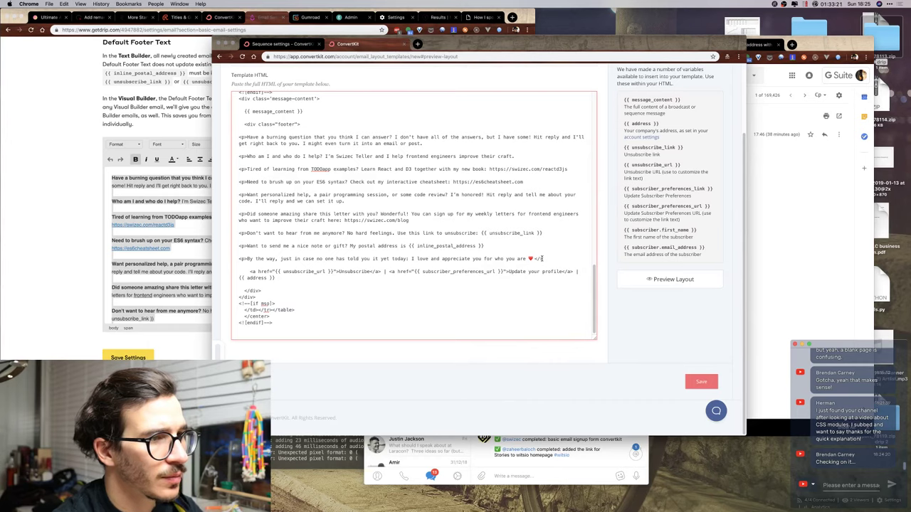
type("</p>")
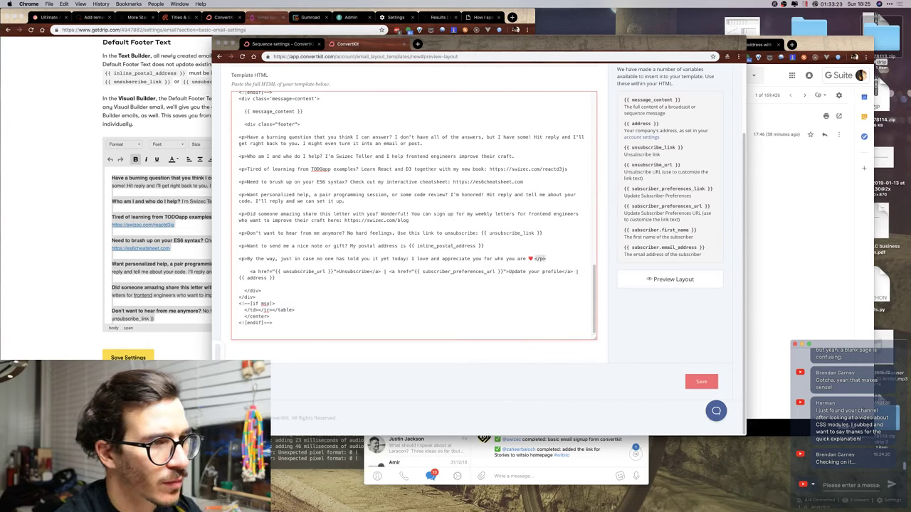
Close the remaining paragraphs, up to the burning question line, with </p>.
key("Up")
key("Up")
type("</p></p>")
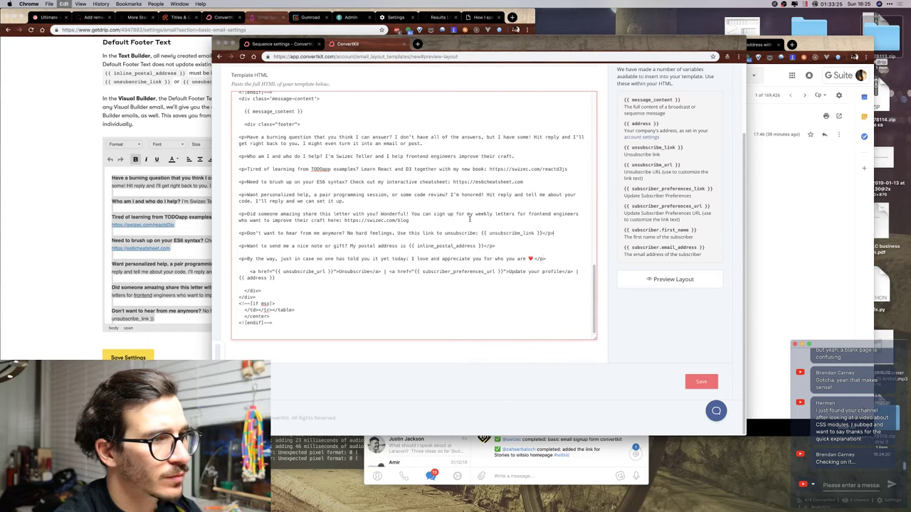
key("Up")
key("Up")
type("</p>")
key("Up")
key("Up")
key("Up")
type("</p>")
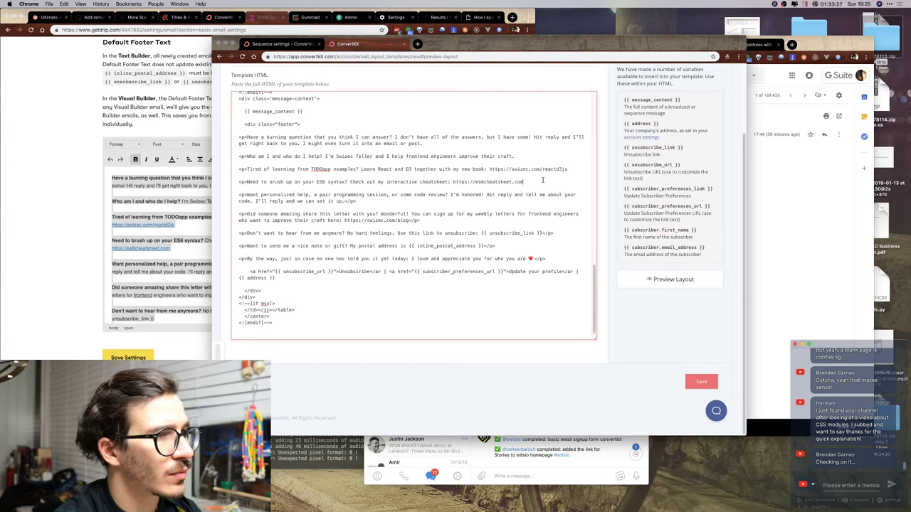
key("Up")
key("Up")
type("</p>")
key("Up")
key("Up")
type("</p>")
key("Up")
key("Up")
type("</p>")
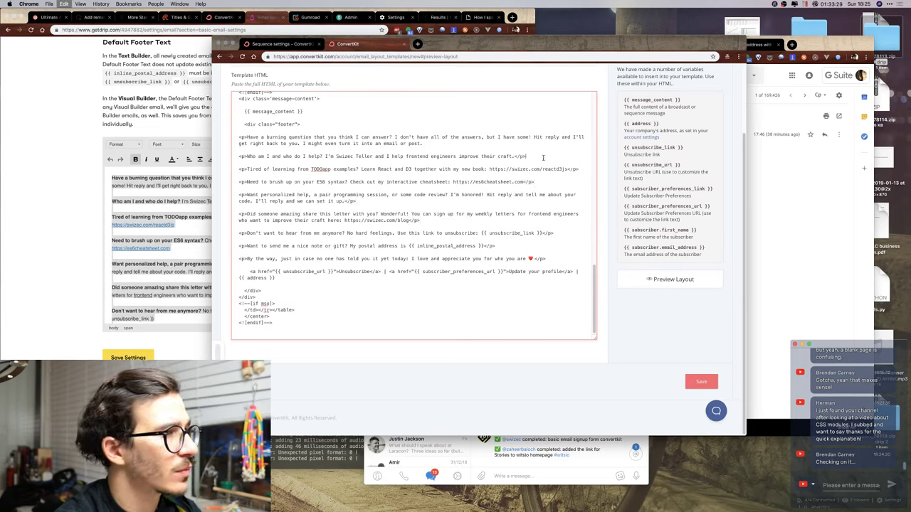
key("Up")
key("Up")
type("</p>")
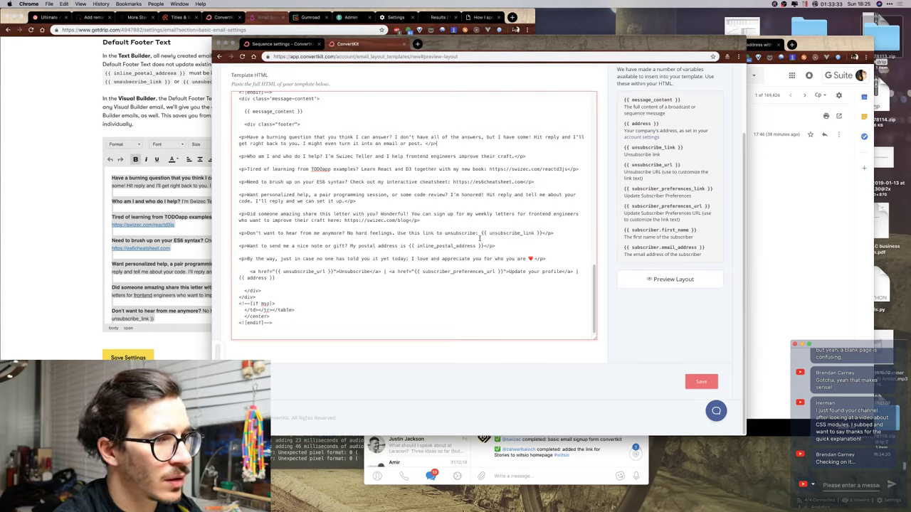
Replace the {{ unsubscribe_link }} placeholder with the footer's unsubscribe and profile anchor links.
double_click(525, 233)
left_click(487, 233)
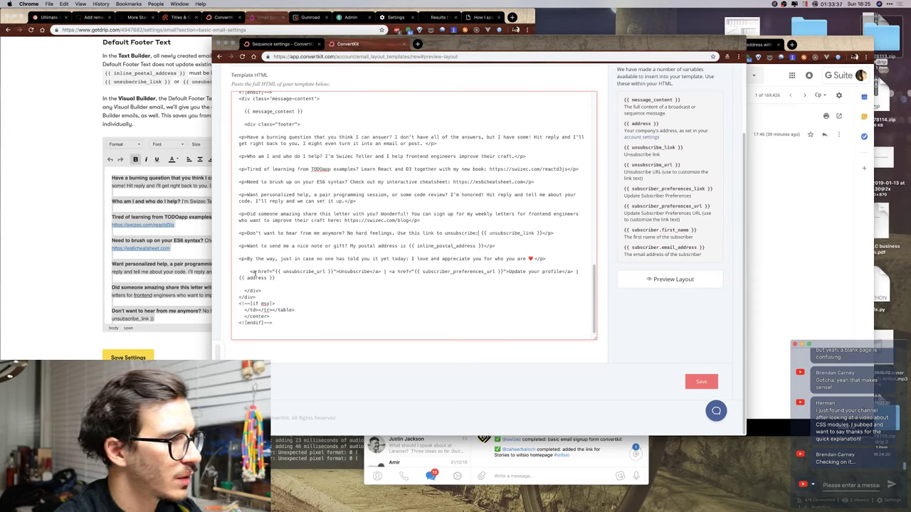
left_click_drag(249, 271, 574, 271)
key("ctrl+c")
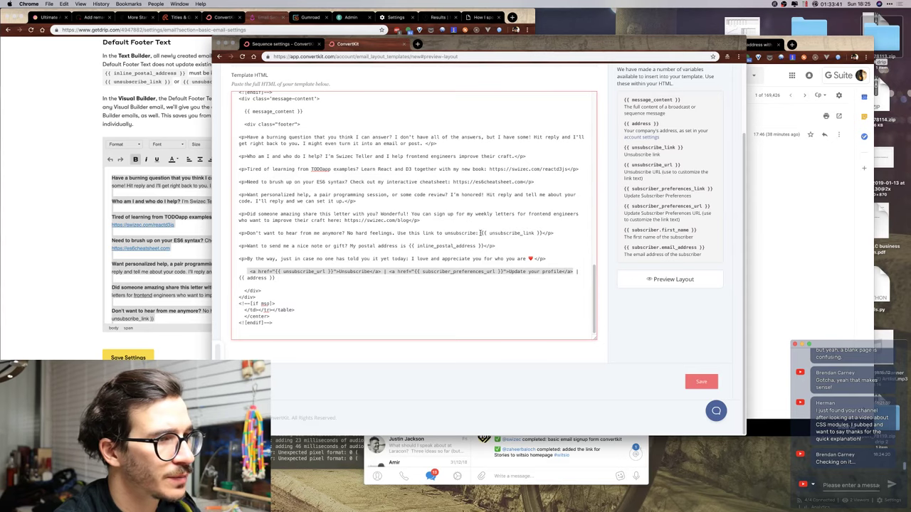
left_click_drag(480, 233, 544, 232)
key("ctrl+v")
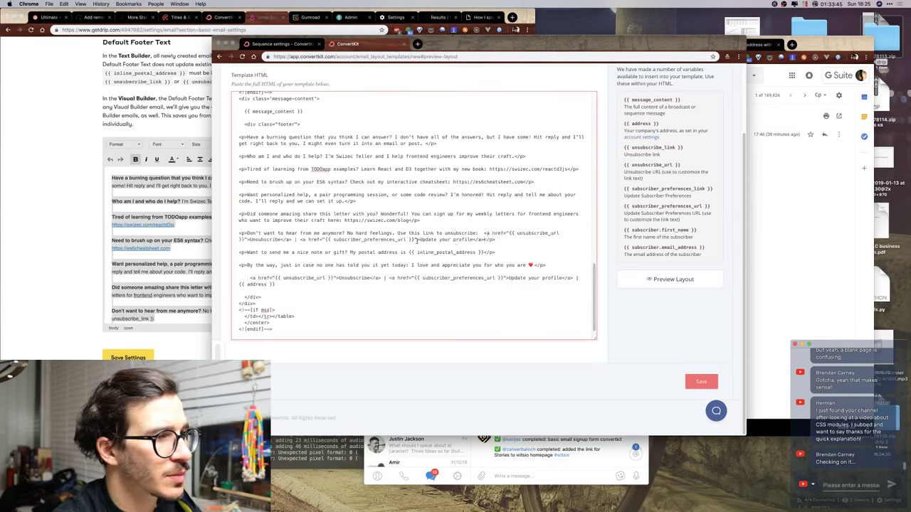
Swap the | for 'or', lowercase both link texts, and append 'instead'.
left_click(299, 240)
key("BackSpace")
type("or")
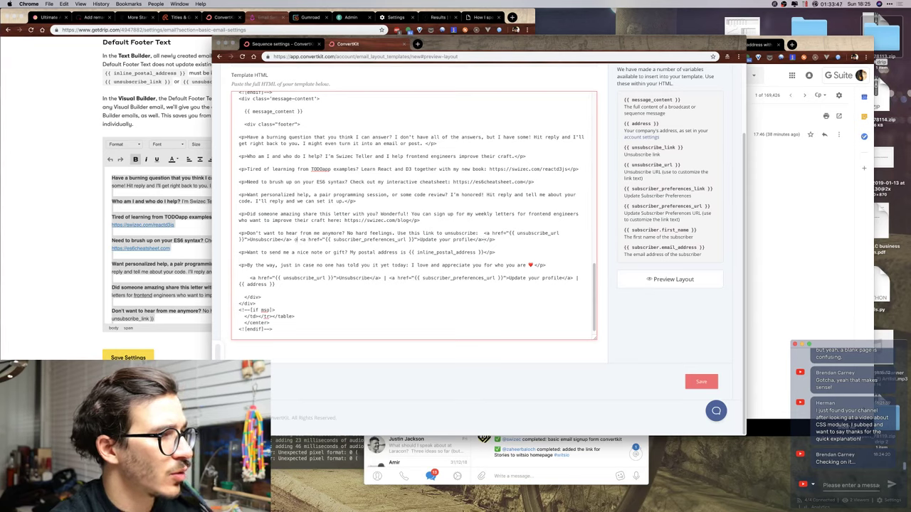
left_click(426, 239)
key("BackSpace")
type("u")
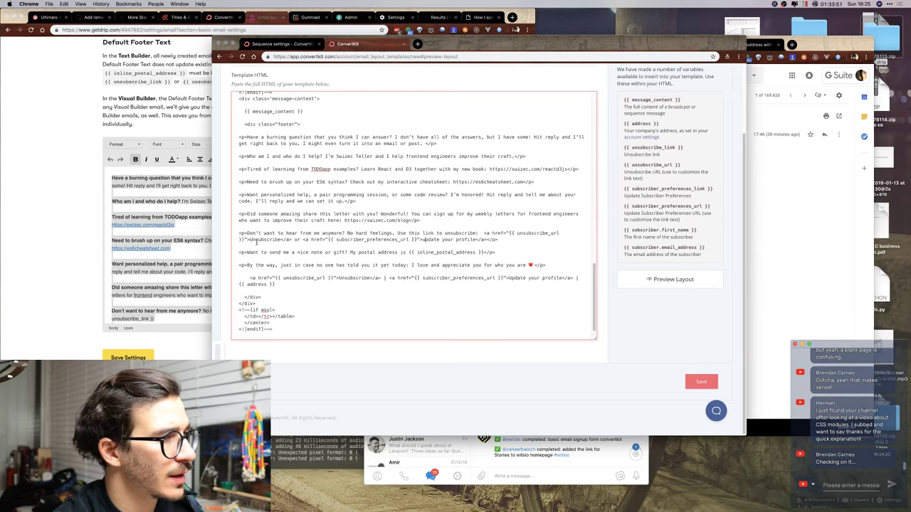
left_click(259, 240)
key("BackSpace")
type("u")
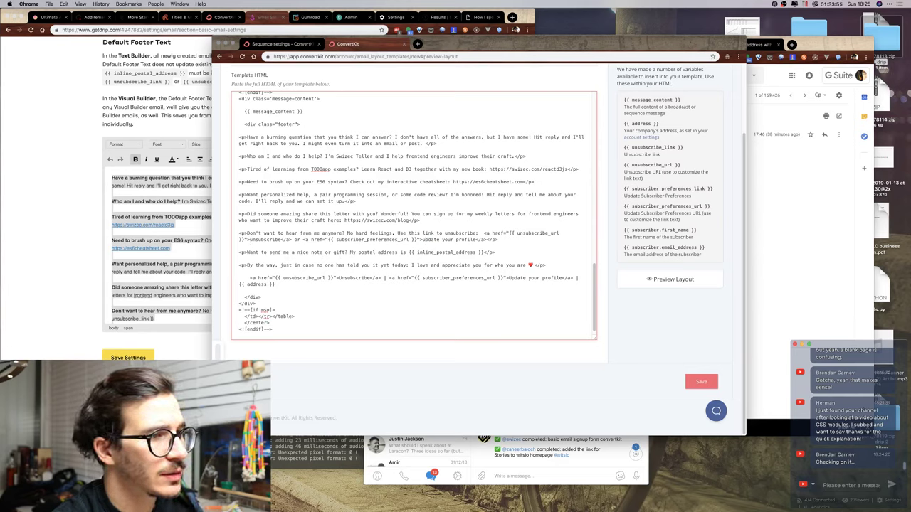
left_click(489, 240)
type("instead")
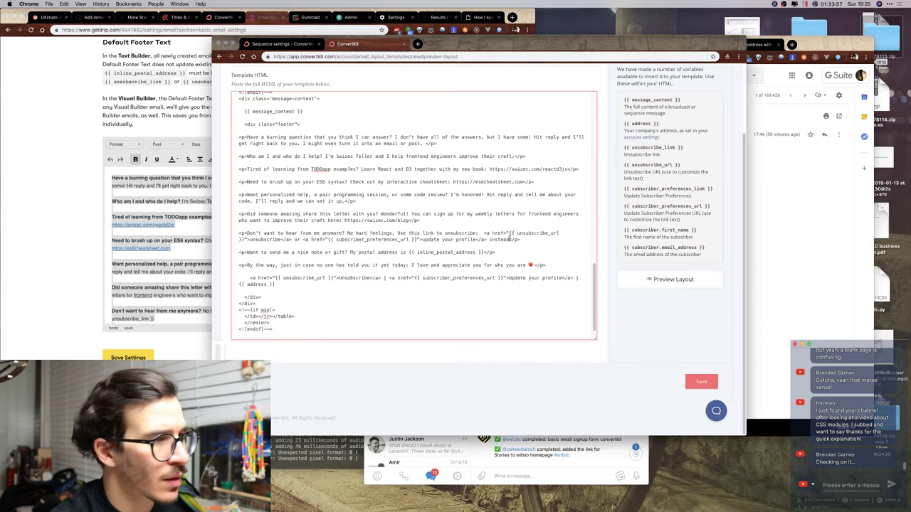
Bold the burning question and 'Who am I' openers, and change 'craft' to 'careers'.
left_click(247, 137)
type("<b>")
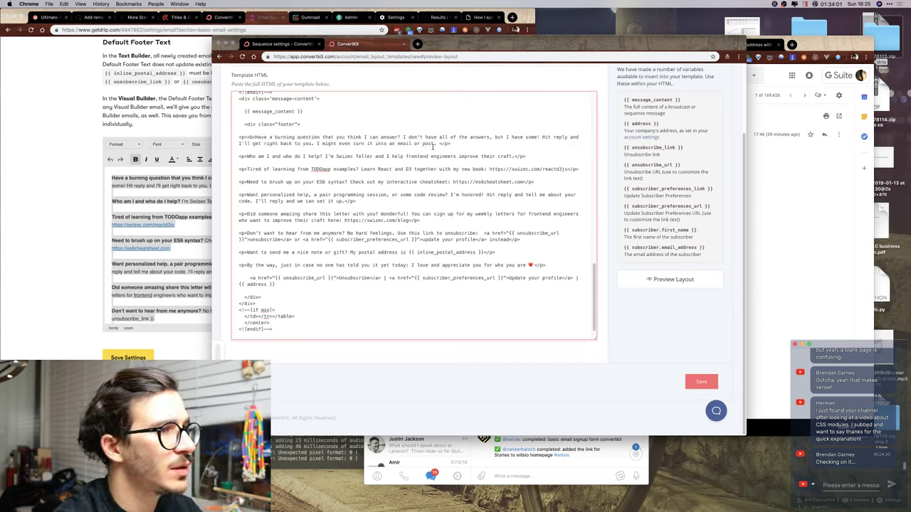
left_click(401, 137)
type("</b>")
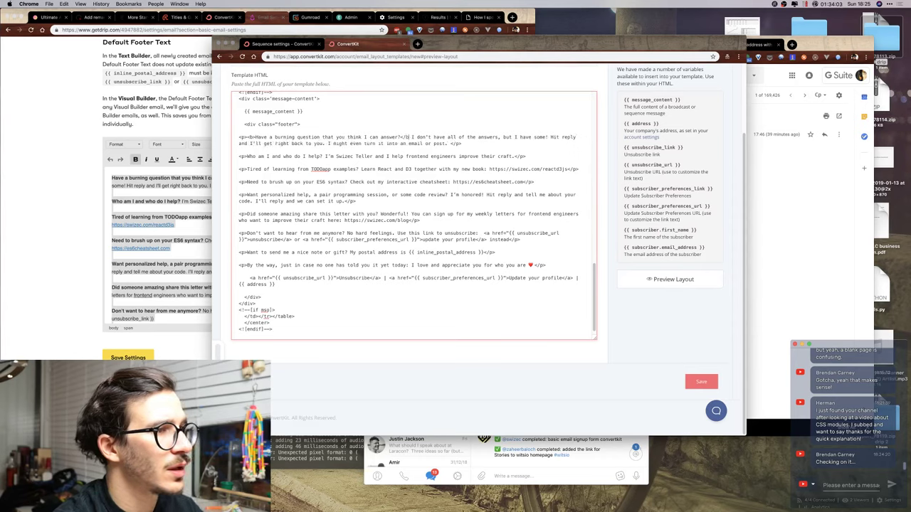
left_click(247, 156)
type("<b>")
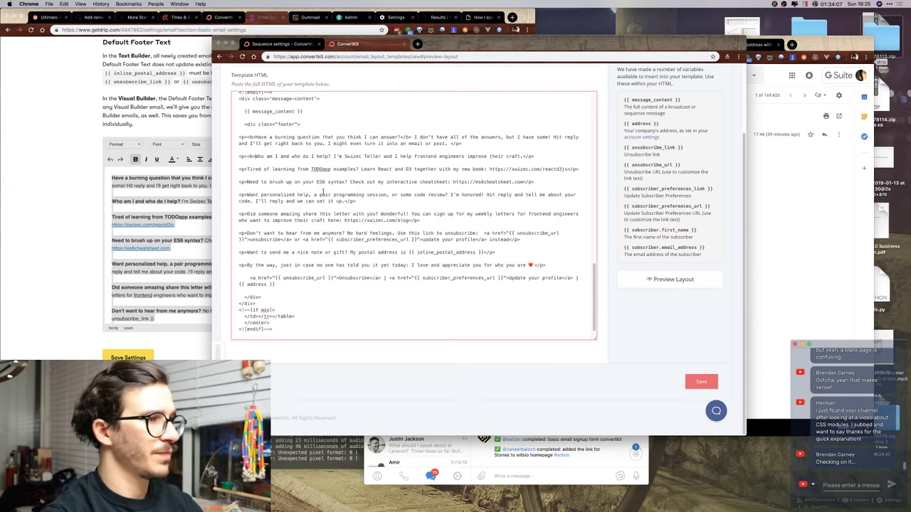
left_click(331, 156)
type("</b>")
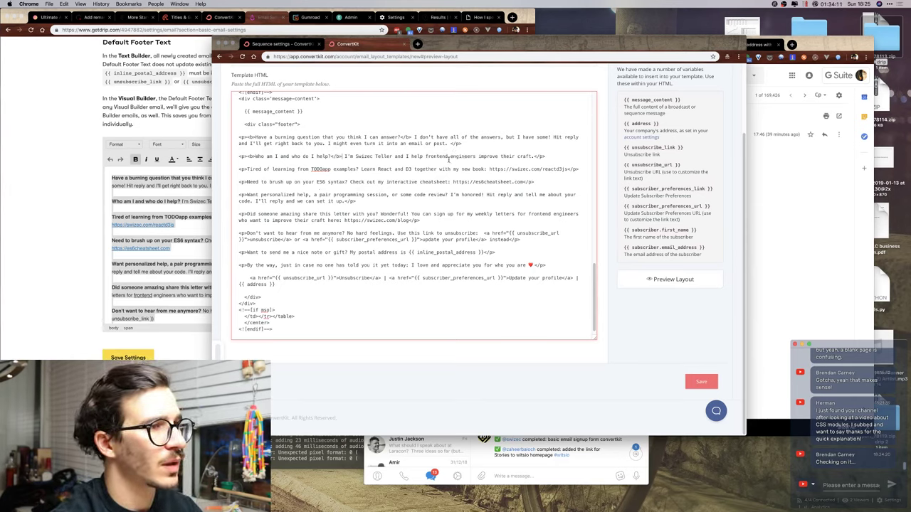
left_click(531, 156)
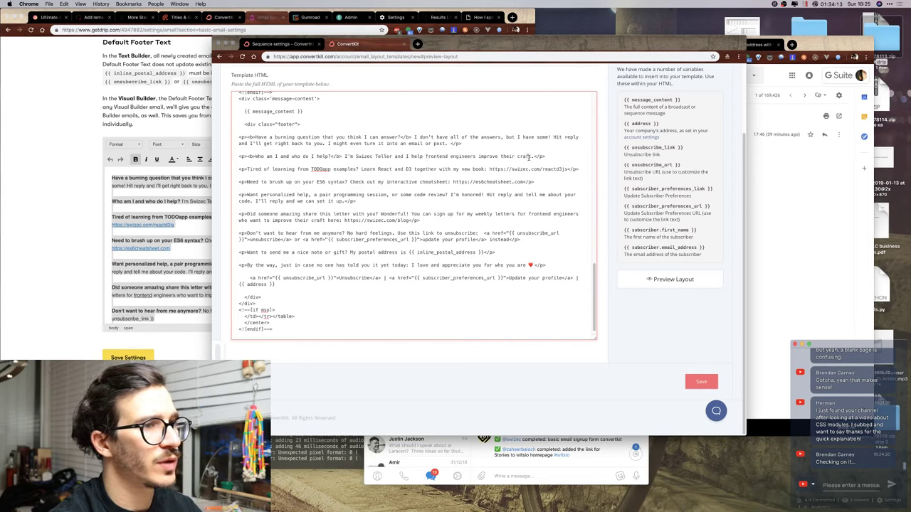
key("BackSpace")
key("BackSpace")
key("BackSpace")
type("reers.")
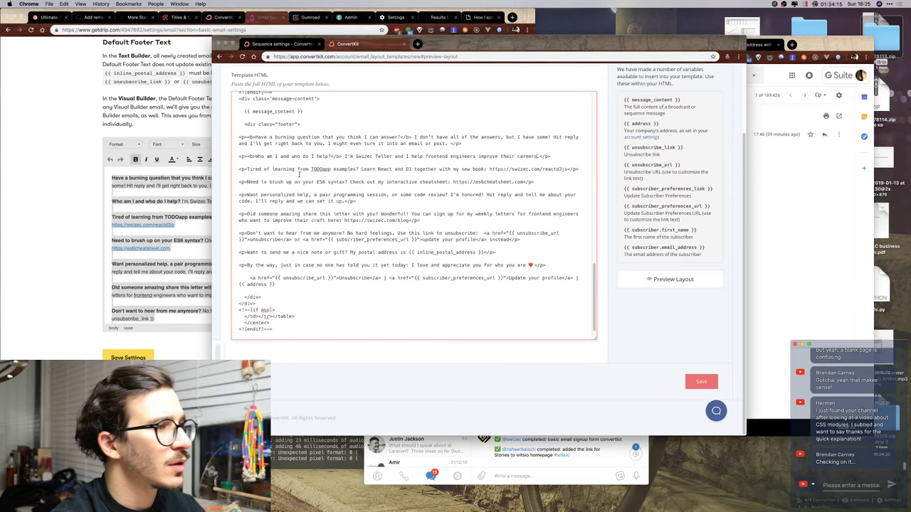
Comment out the 'Tired of learning' paragraph and reword the ES6 line to 'Want… modern JavaScript'.
left_click(241, 168)
type("<!--<p")
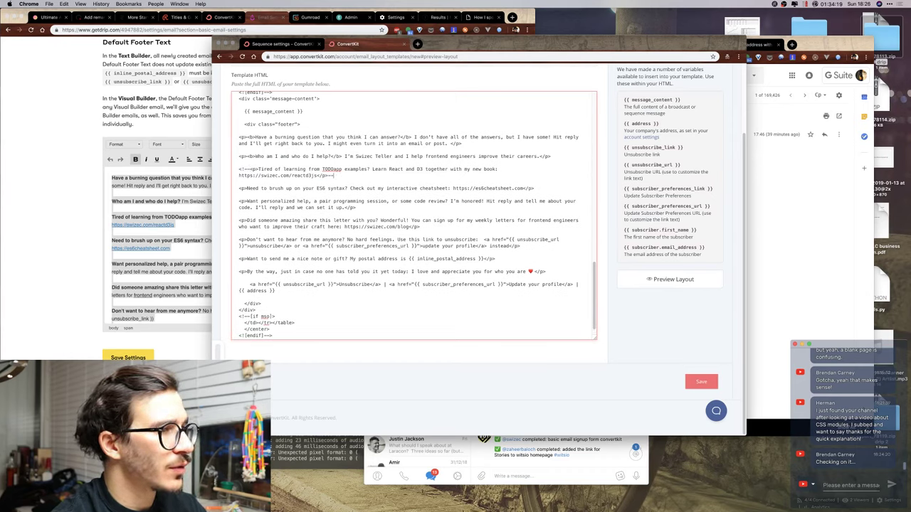
type(">")
left_click(246, 189)
type("<b>")
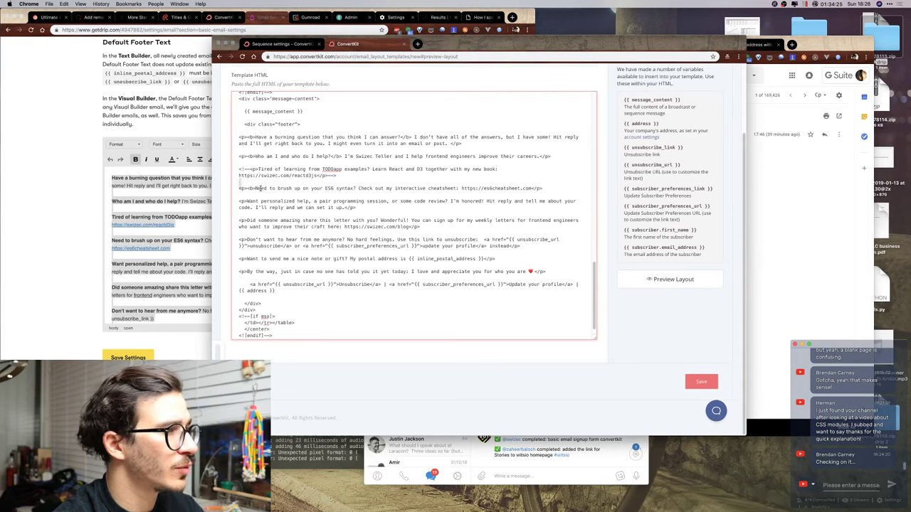
double_click(261, 189)
type("Want")
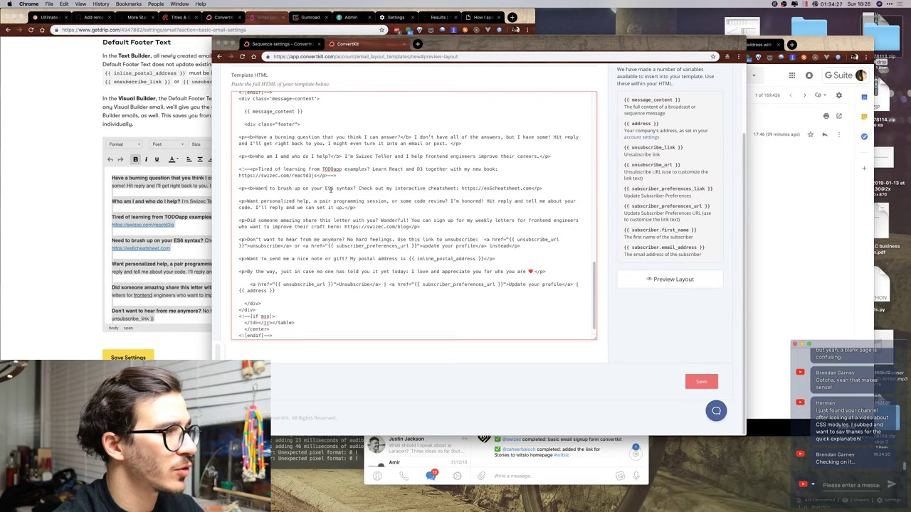
double_click(331, 188)
type("mod")
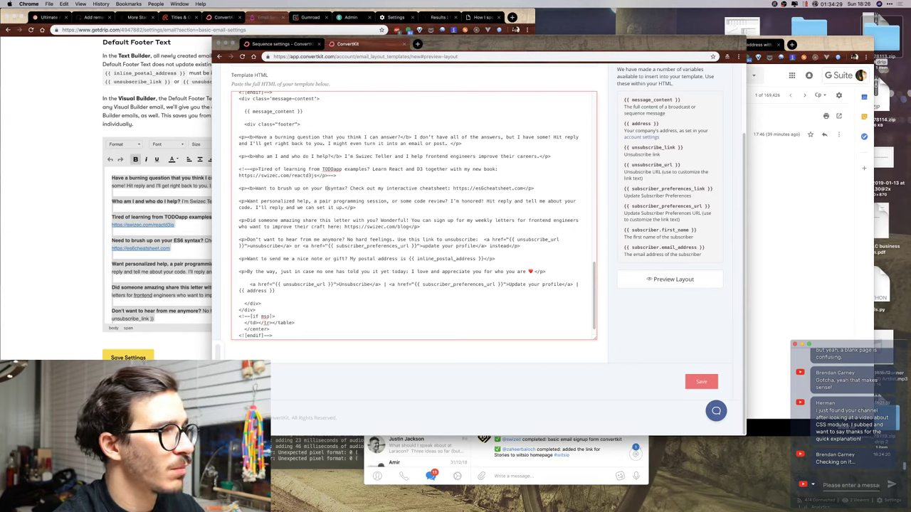
type("ern JavaScript")
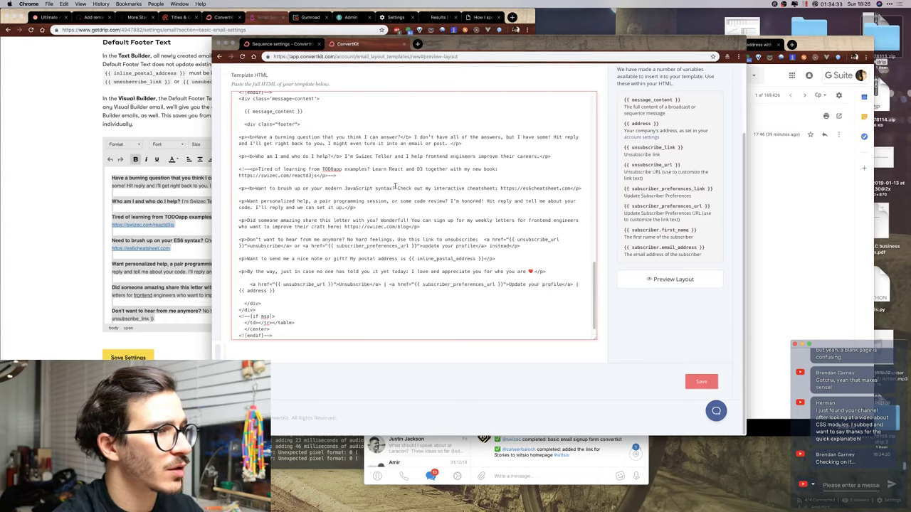
Close the bold after 'syntax?' and turn the es6cheatsheet.com URL into a link.
left_click(395, 188)
type("</b>")
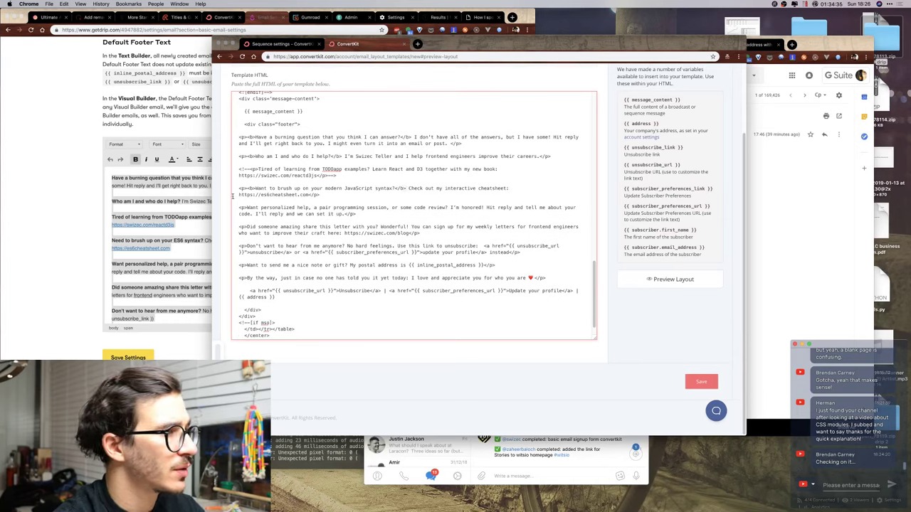
left_click(239, 195)
type("<a href=\"")
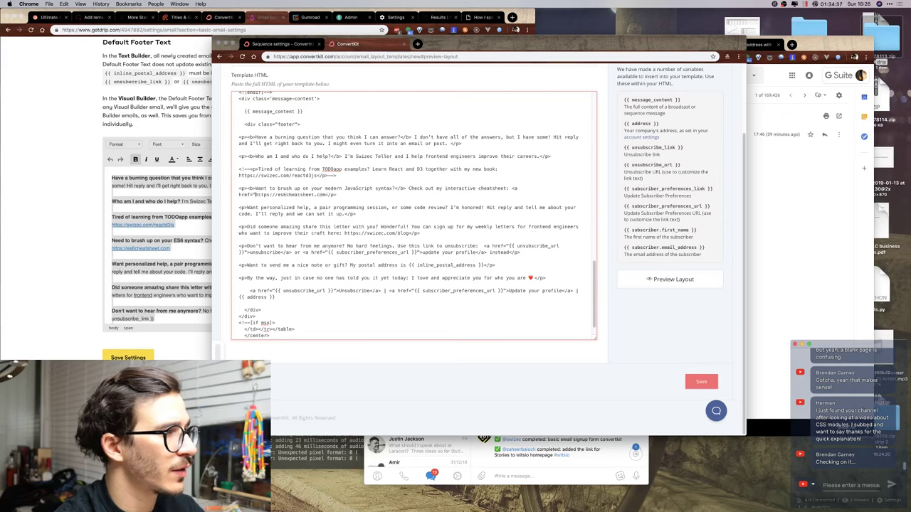
left_click(326, 194)
type("\">es6cheat")
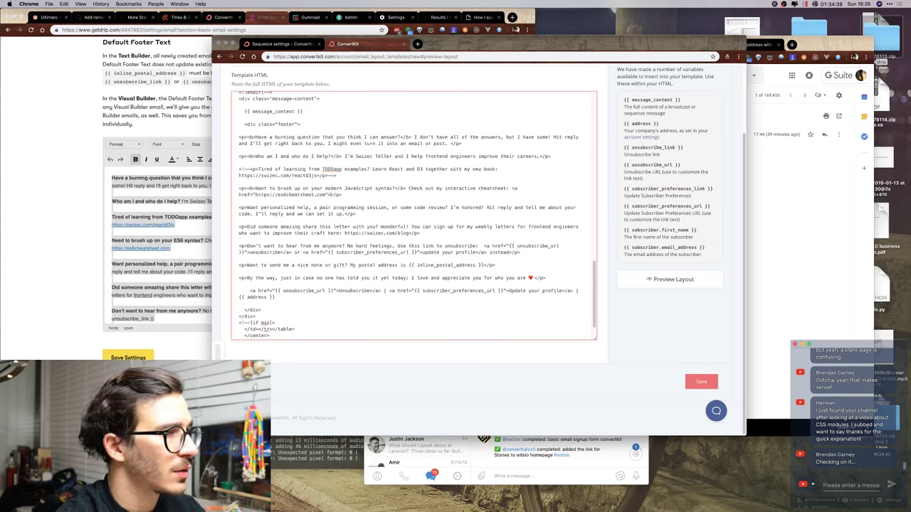
type("sheet.com</a>")
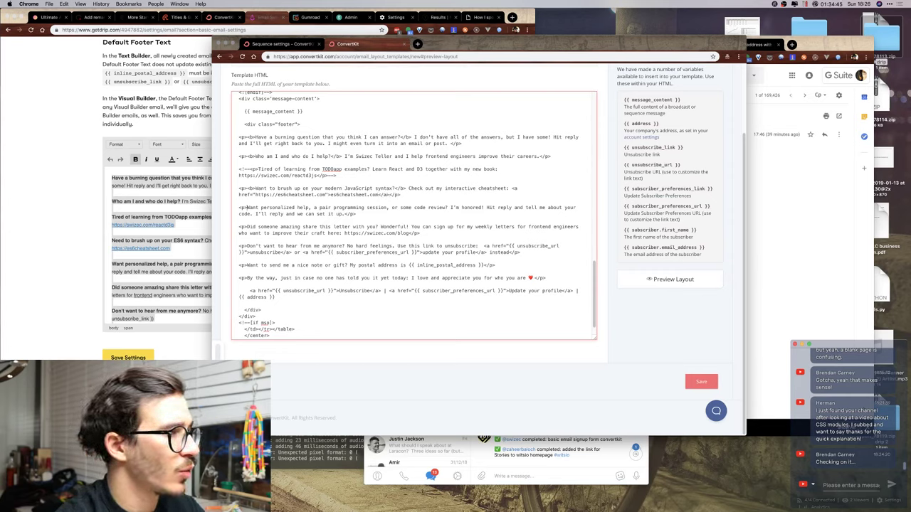
type("<b")
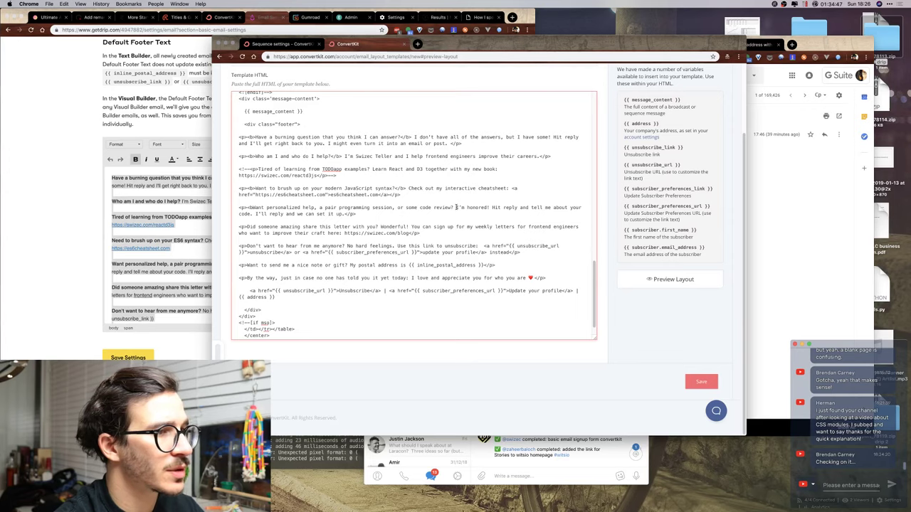
type("</b>")
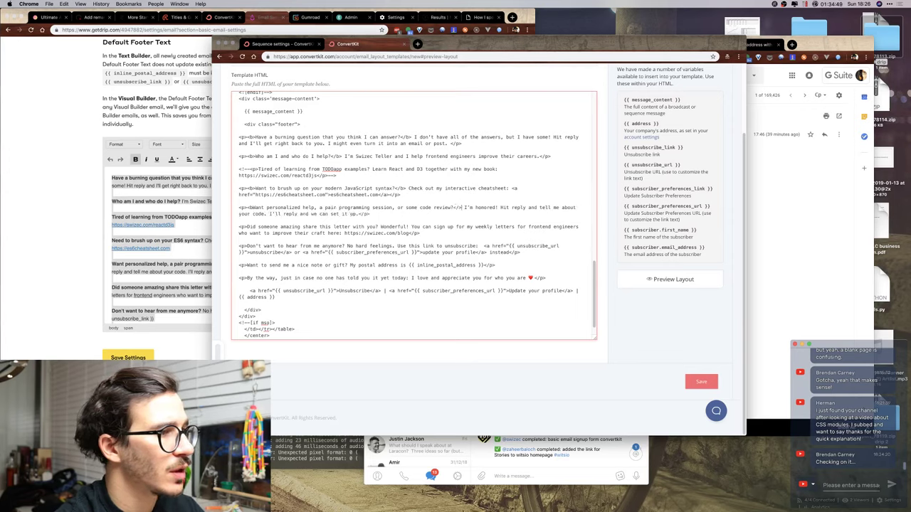
Bold the 'Did someone amazing… you?' question and add a swizec.com/blog link.
left_click(247, 227)
type("<b>")
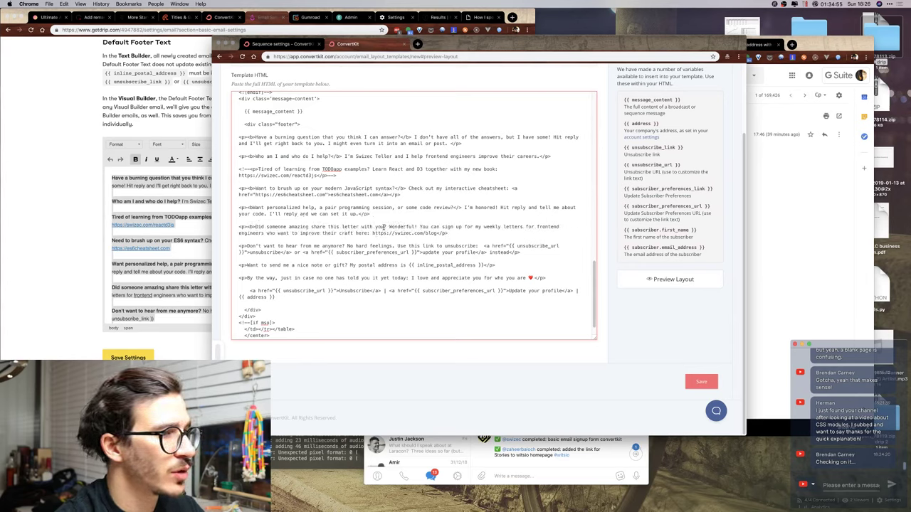
left_click(384, 226)
type("<")
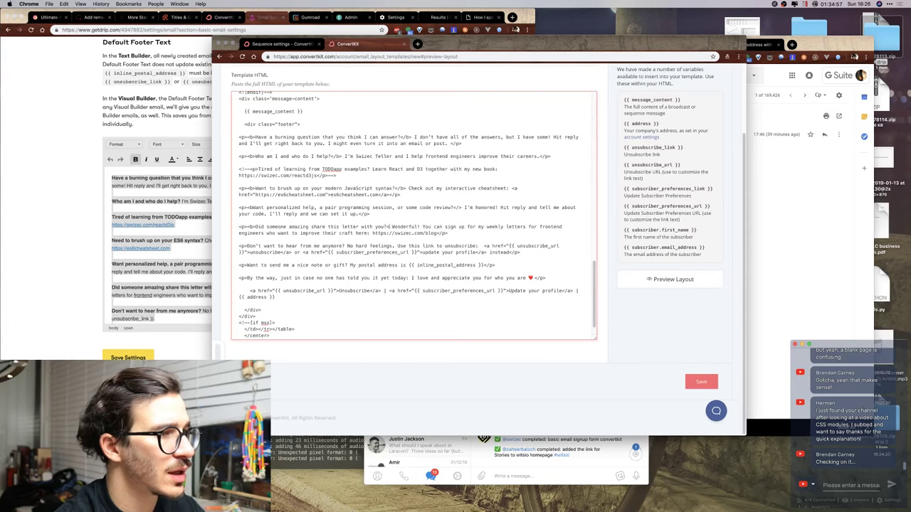
type("/b>")
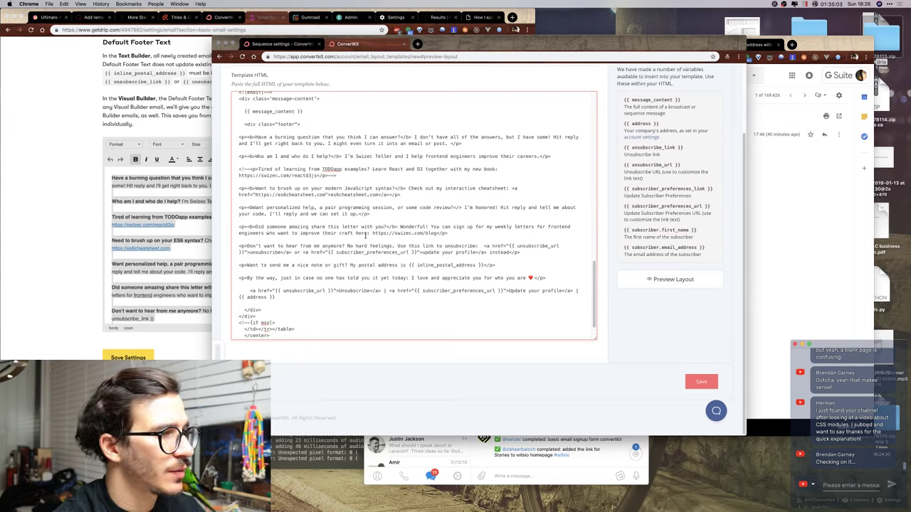
type("<a href=\"https://swizec.com/blog")
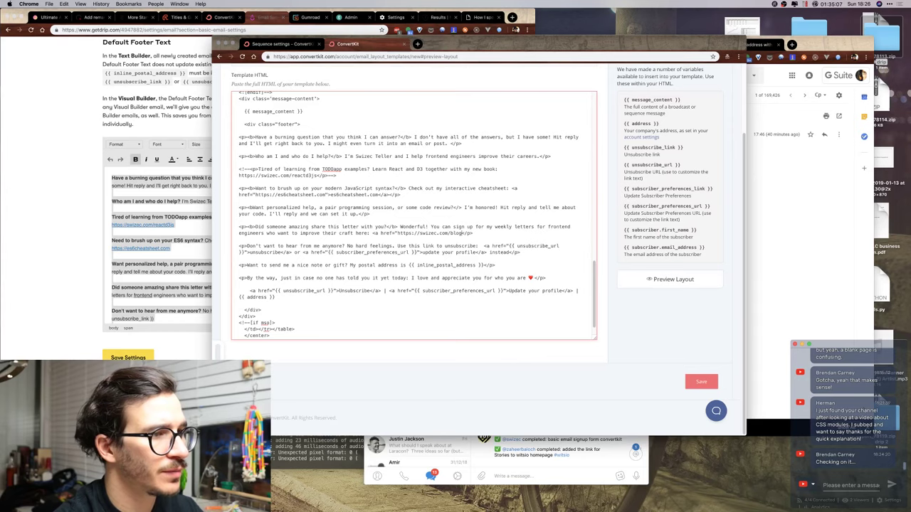
type("\">swizec.co")
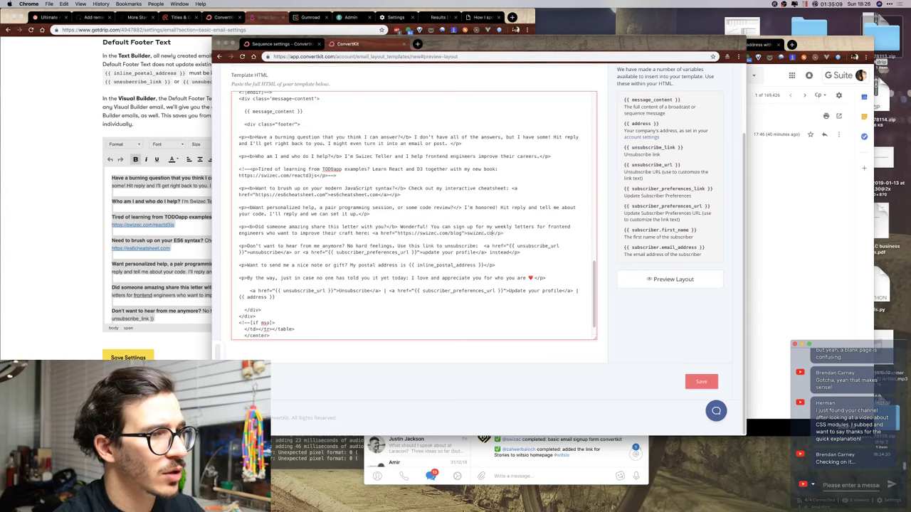
type("m/blog</a>")
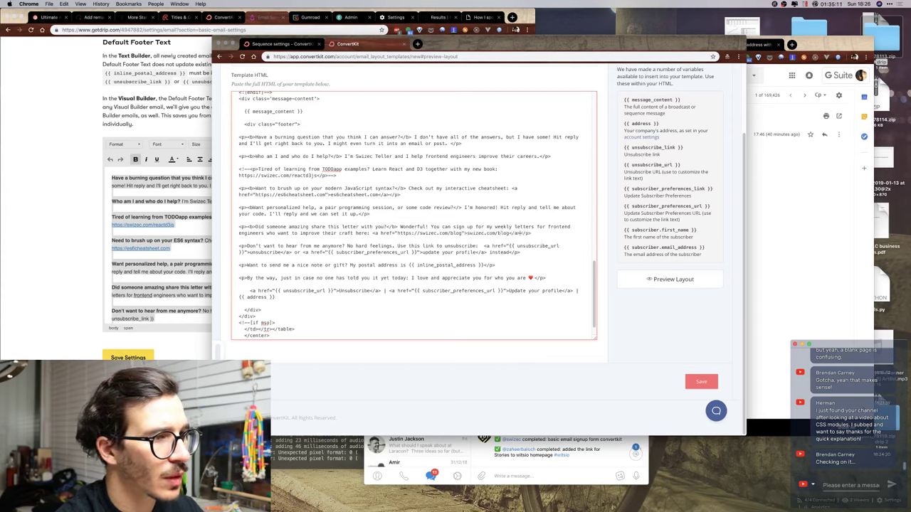
Bold the 'Don't want to hear from me anymore?' and 'nice note or gift?' questions.
left_click(249, 246)
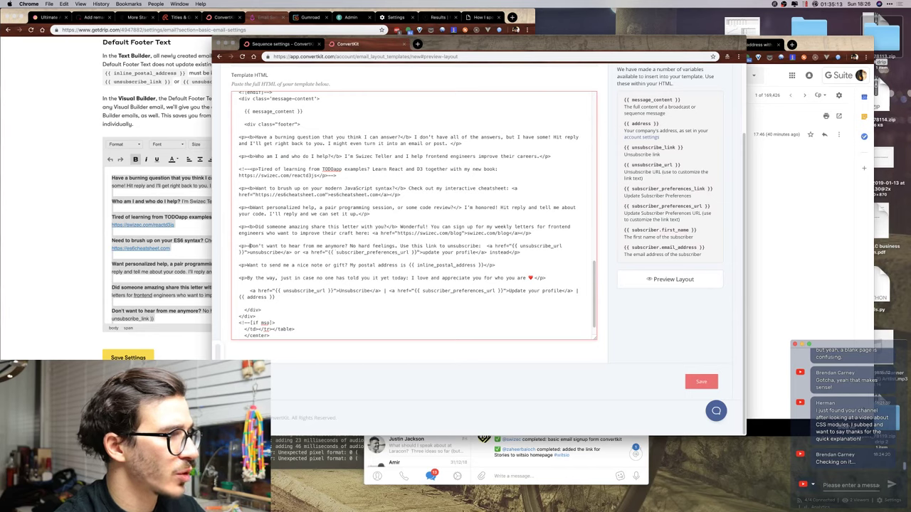
type("<b>")
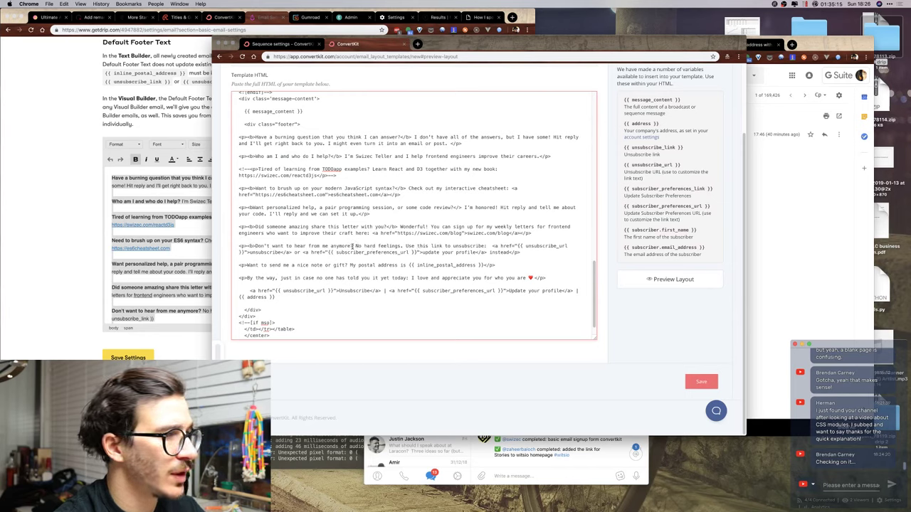
type(">")
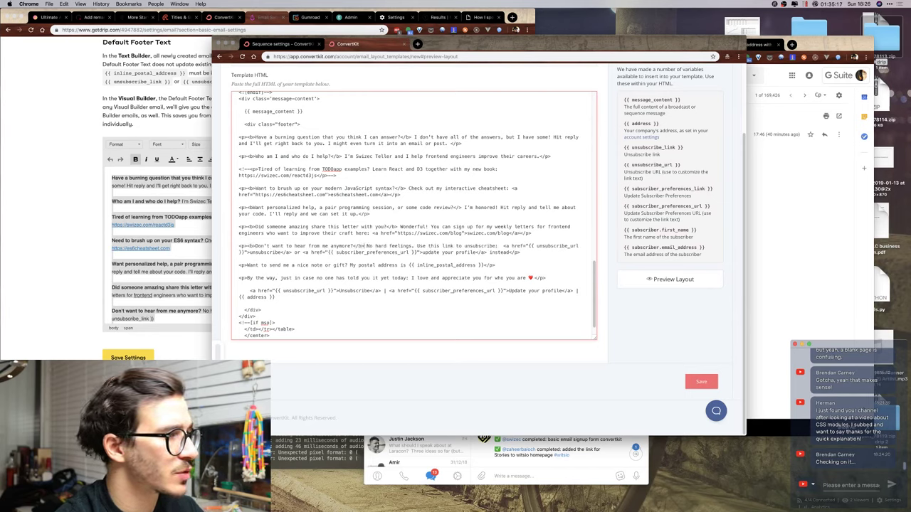
left_click(247, 266)
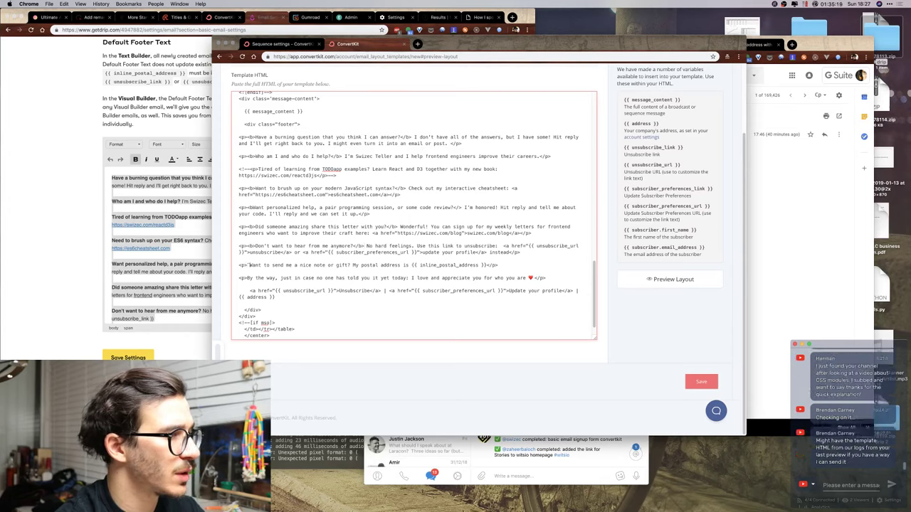
type("<b>")
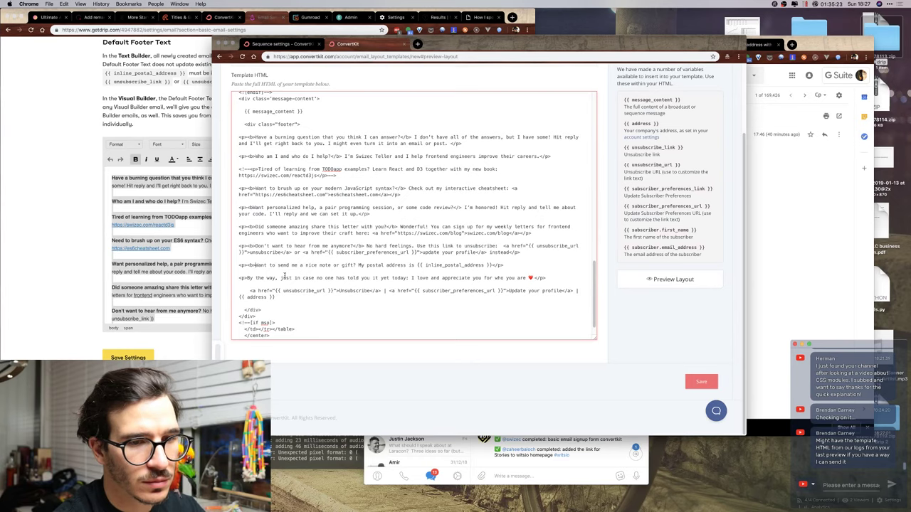
left_click(355, 265)
type("</b>")
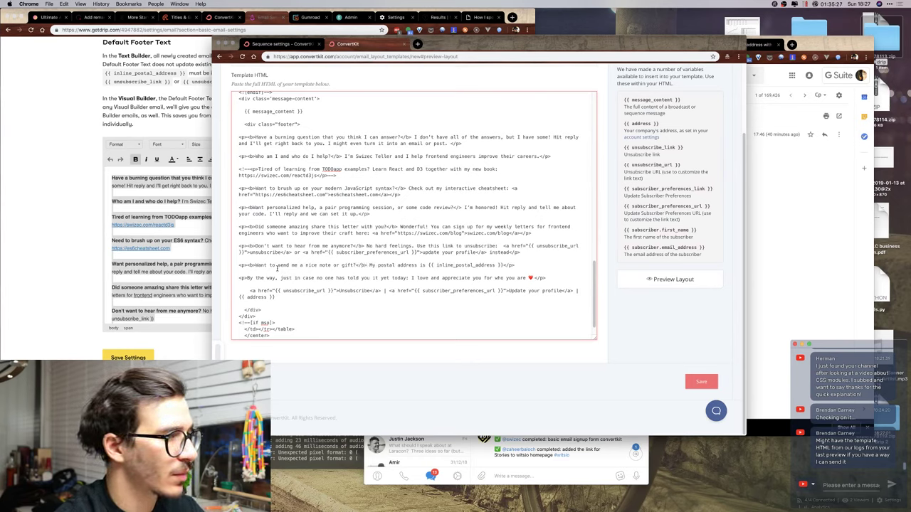
Start bolding the 'By the way' line, fixing a stray character in the <b> tag.
left_click(247, 278)
type("<b>")
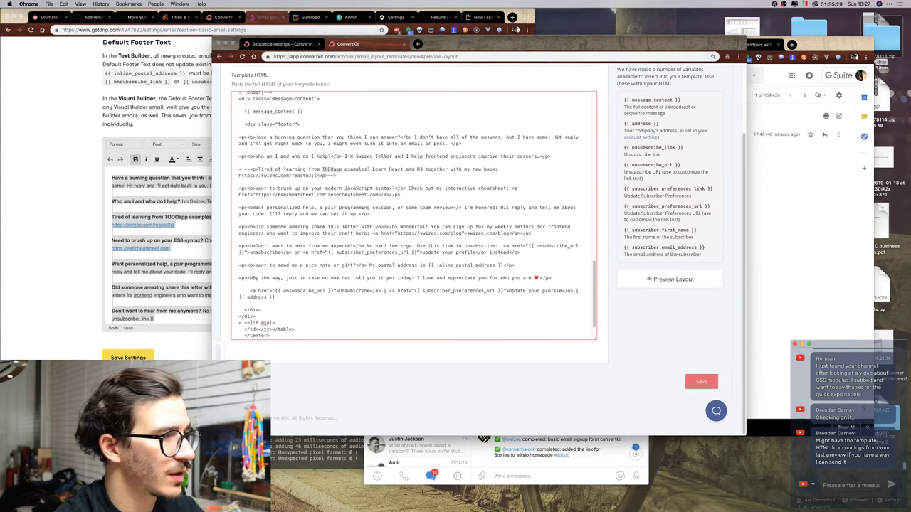
type("b>")
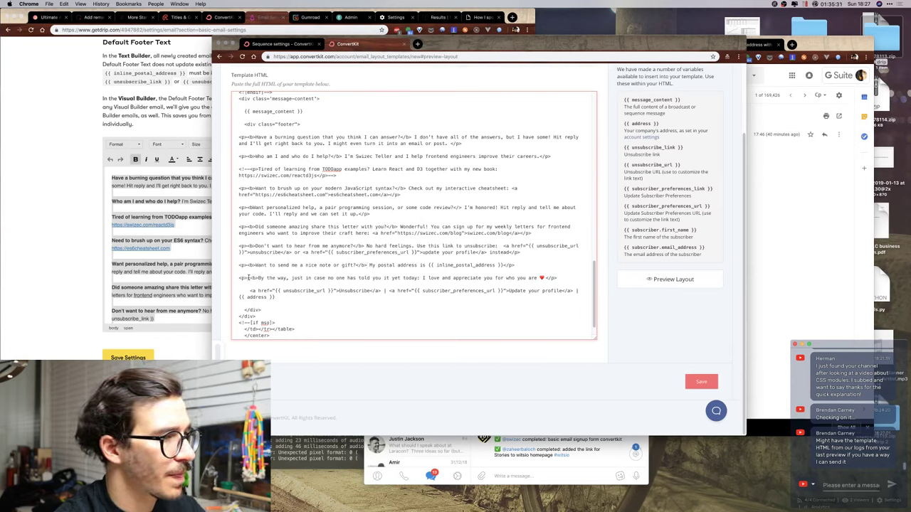
key("BackSpace")
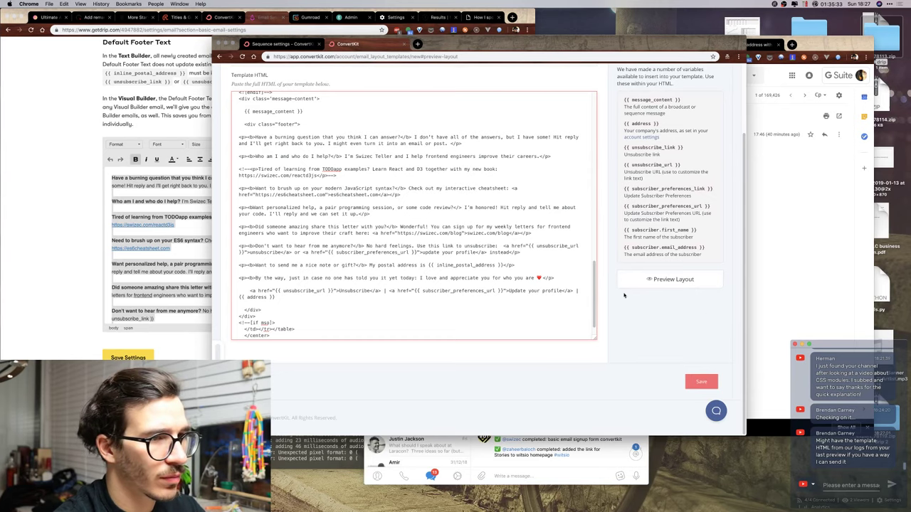
left_click(543, 279)
Close the 'By the way' bold tag and check the rendered email layout preview.
type("</b>")
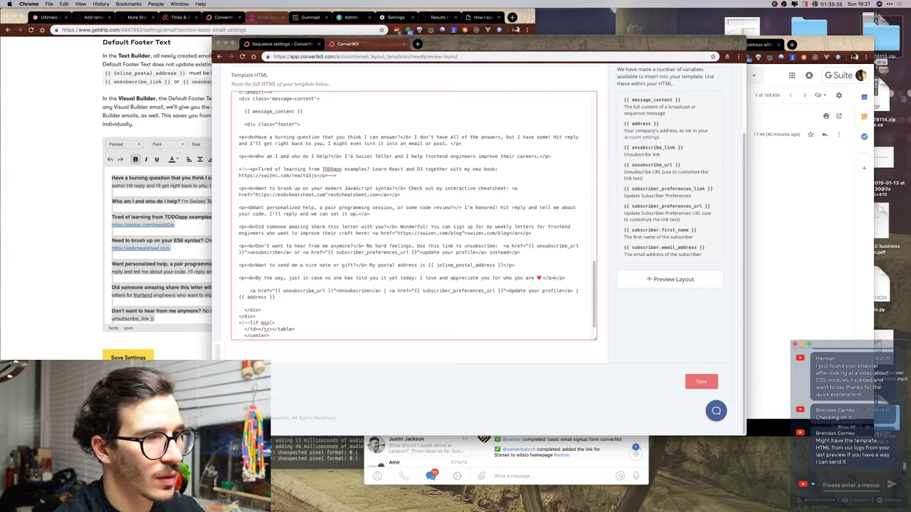
left_click(674, 279)
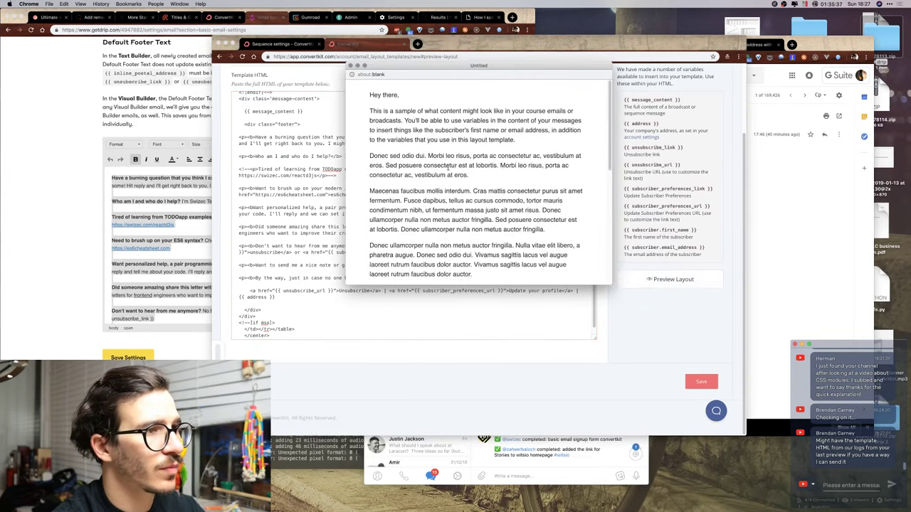
scroll(452, 171, "down", 5)
scroll(452, 171, "up", 2)
scroll(491, 227, "down", 2)
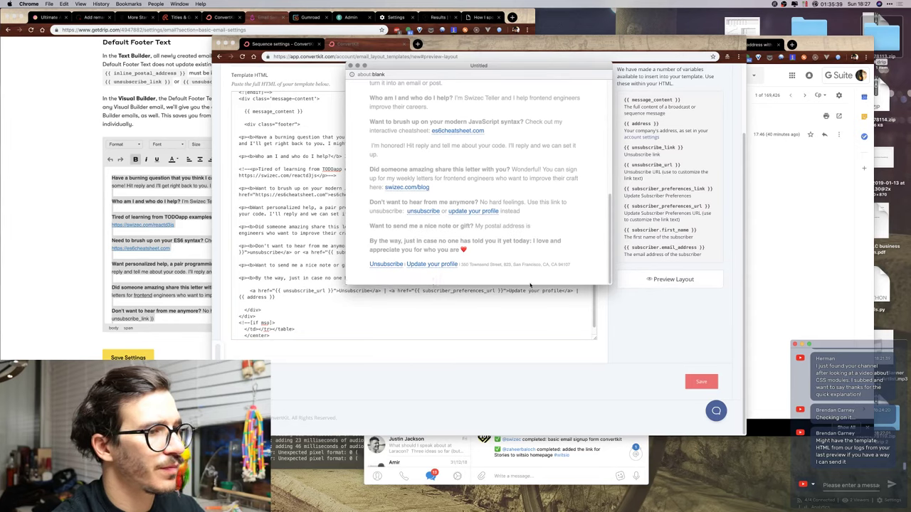
left_click_drag(529, 284, 530, 382)
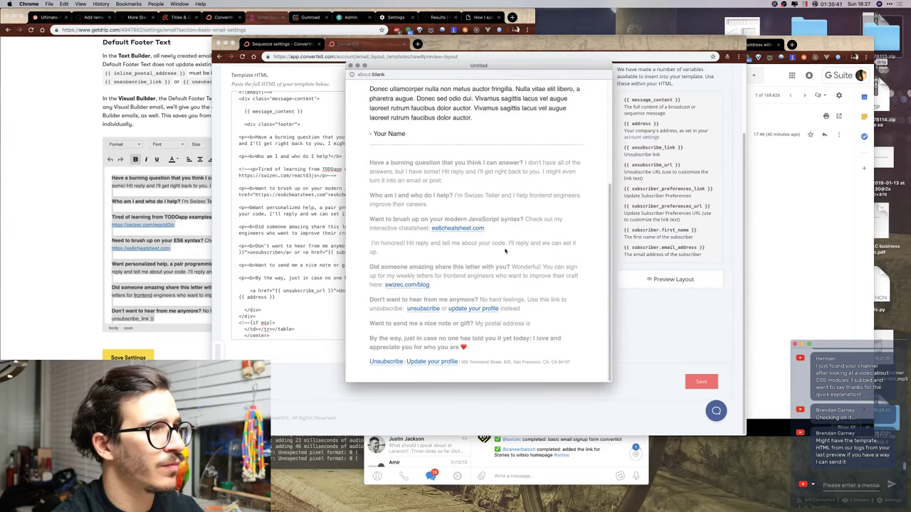
key("super+w")
Replace inline_postal_address with address and delete the unsubscribe/profile links line.
double_click(461, 265)
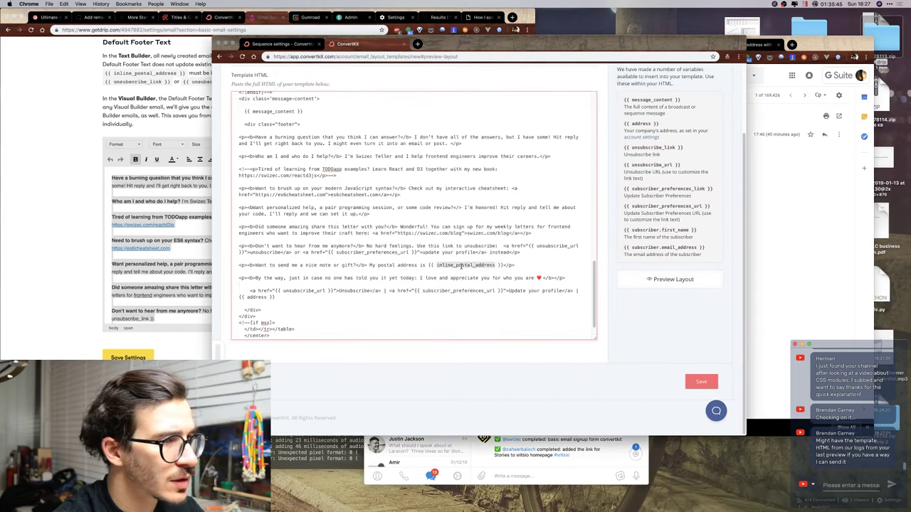
type("address")
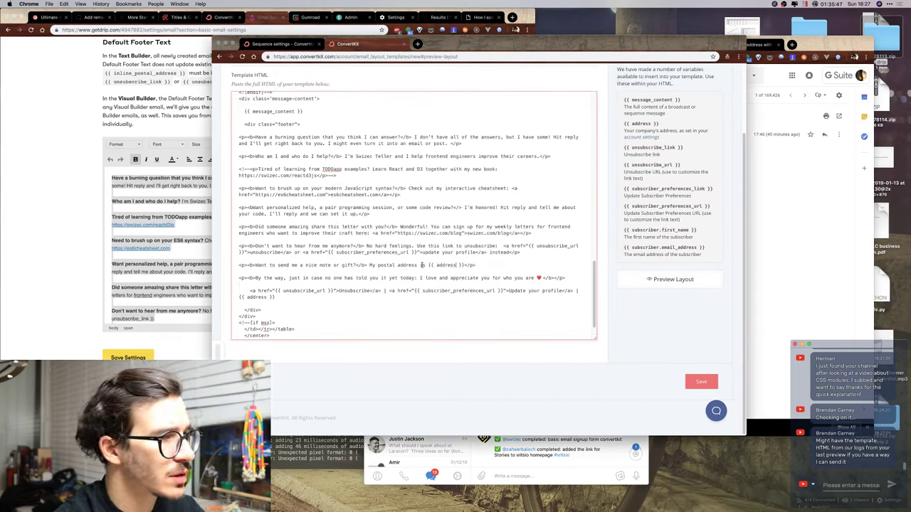
left_click_drag(253, 285, 305, 302)
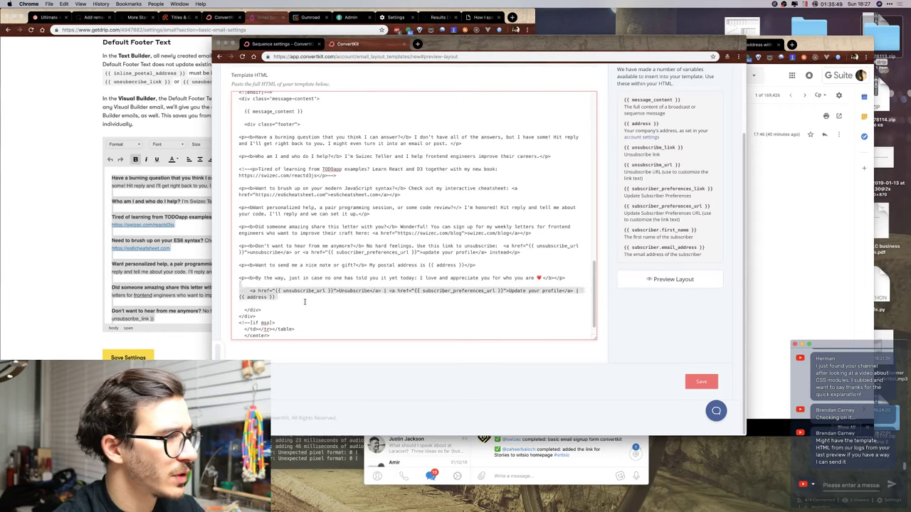
key("BackSpace")
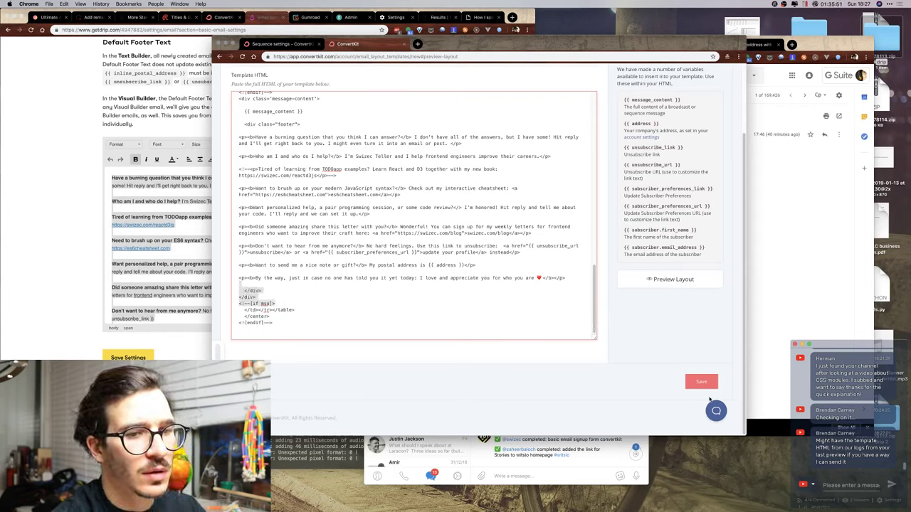
left_click(292, 282)
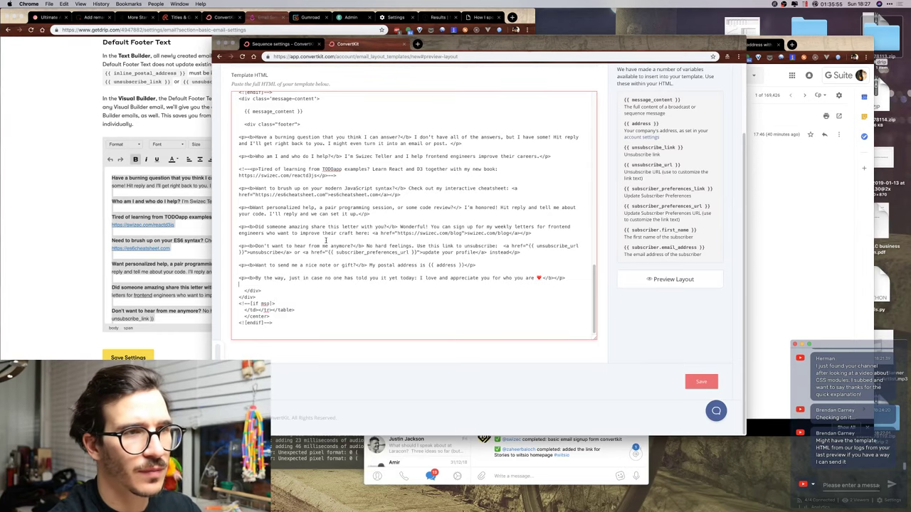
scroll(326, 241, "up", 10)
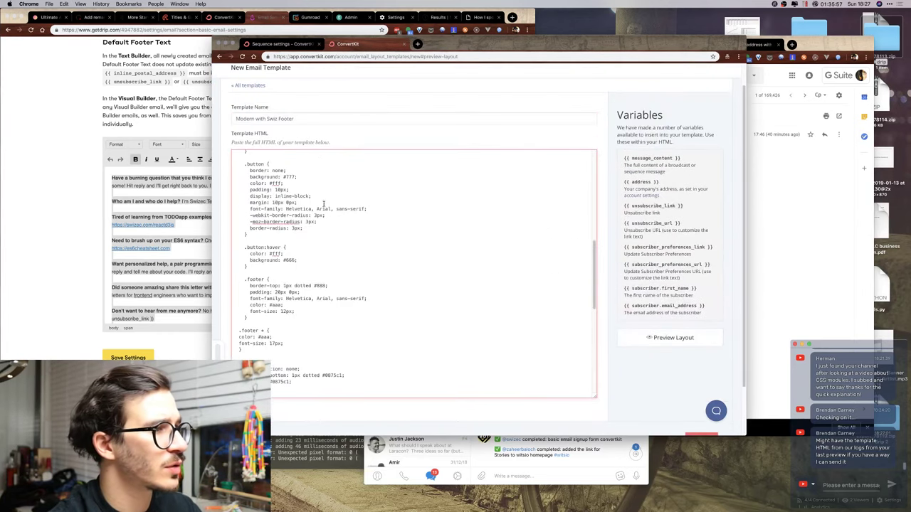
scroll(319, 227, "down", 5)
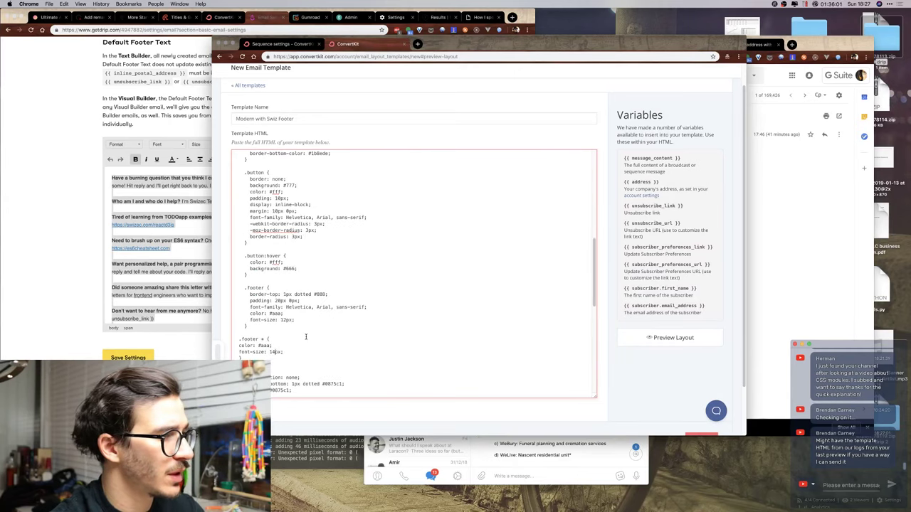
left_click(535, 469)
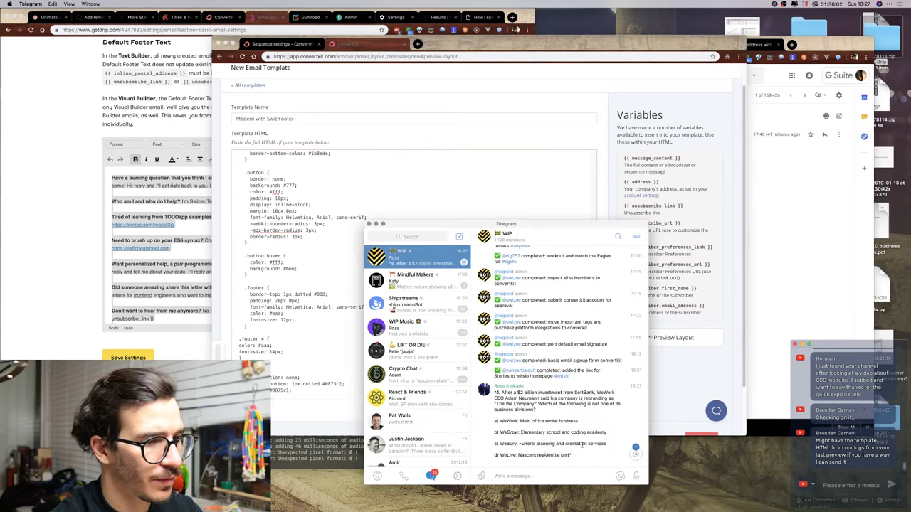
Reply in the live chat with an e-mail address for the template HTML, then preview the ConvertKit layout.
left_click(842, 487)
type("maybe")
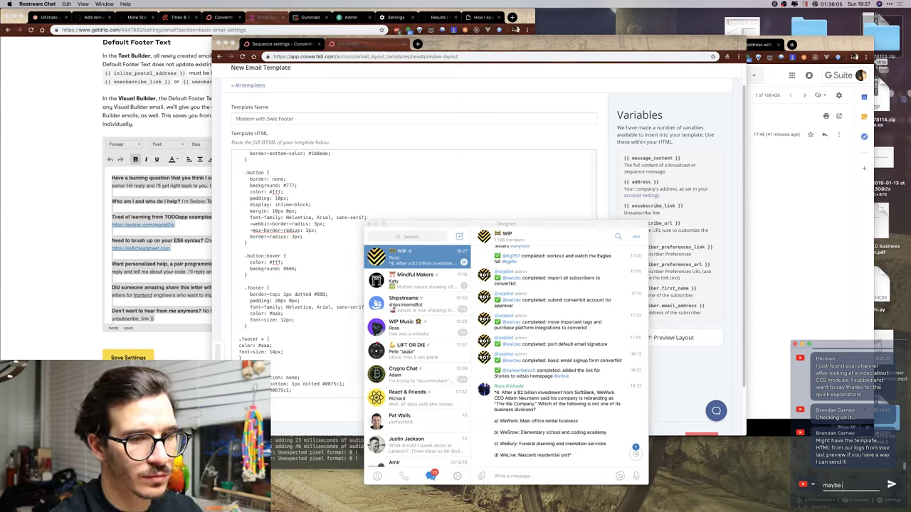
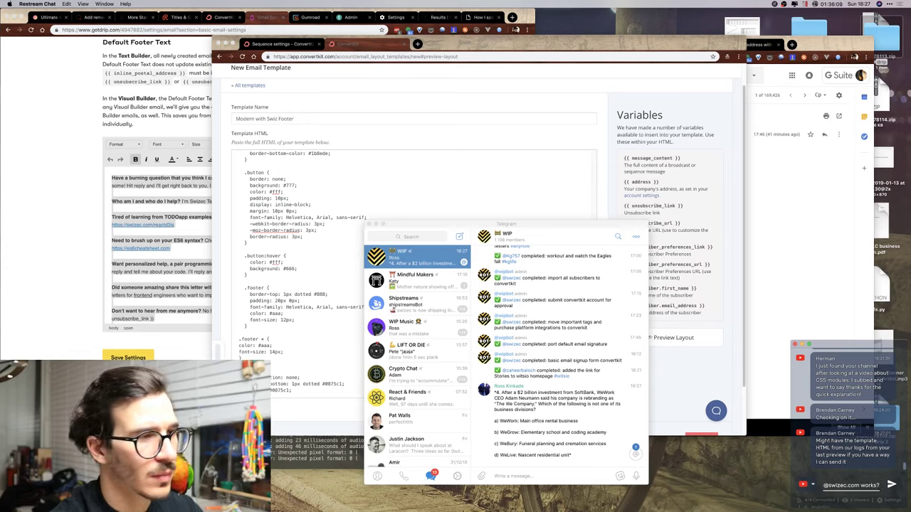
key("Return")
type("you ca")
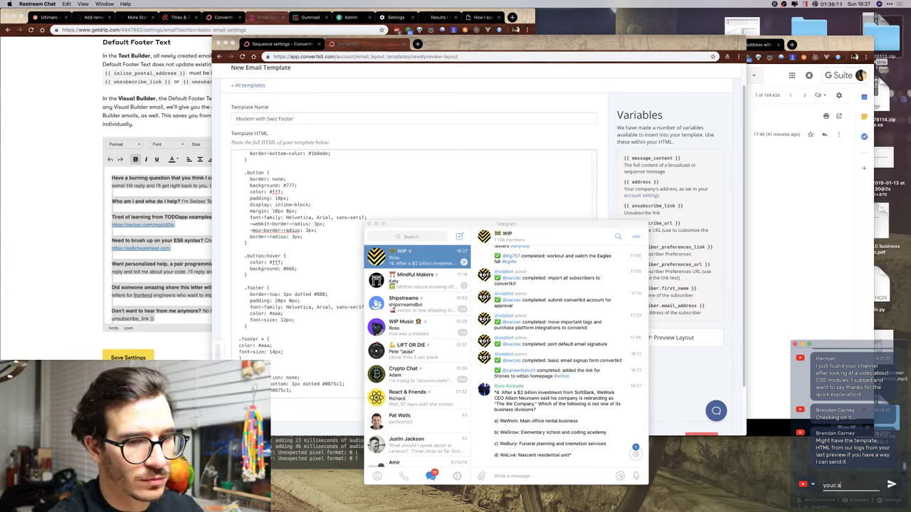
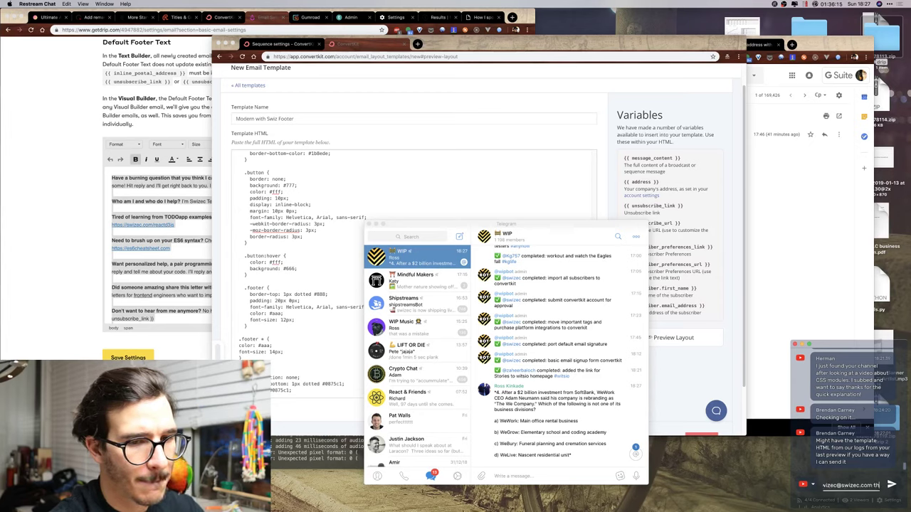
type("at'd be great")
key("Return")
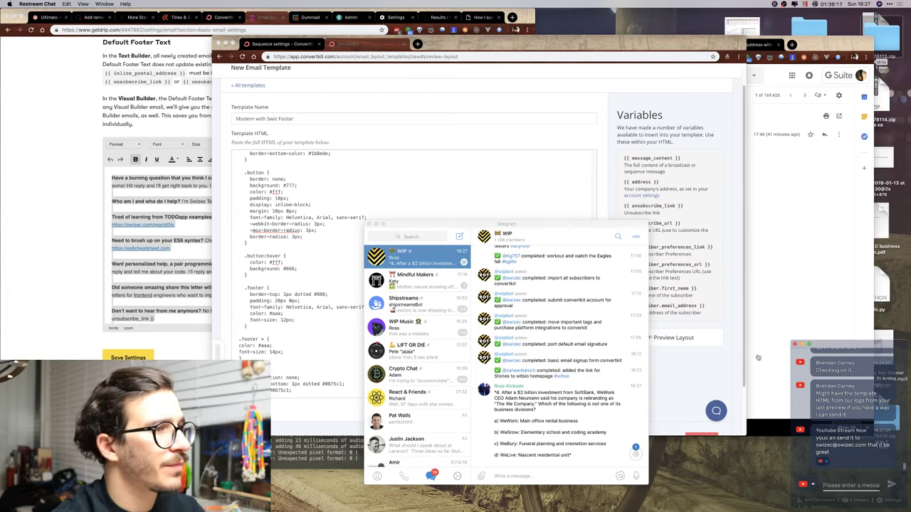
left_click(585, 323)
left_click(670, 337)
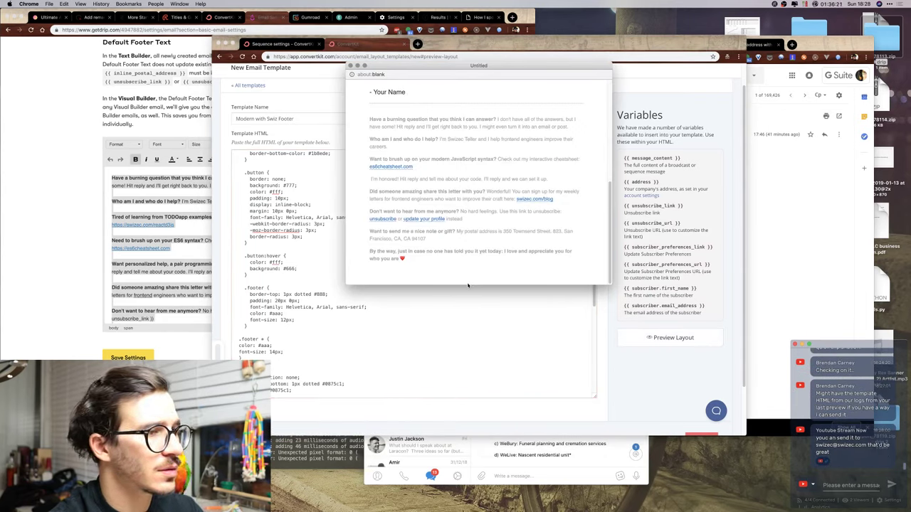
Check the preview, save Modern with Swiz Footer, and set it as the account template.
left_click_drag(467, 284, 467, 402)
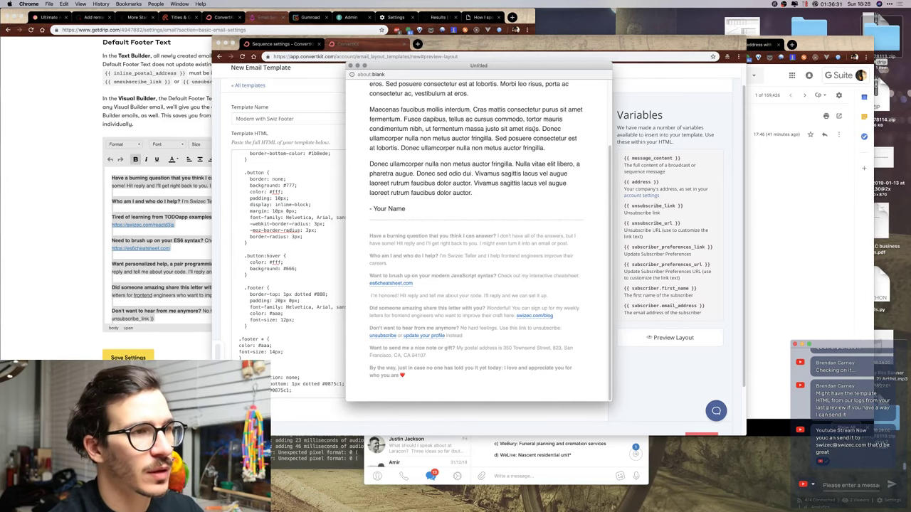
key("super+w")
scroll(498, 249, "down", 2)
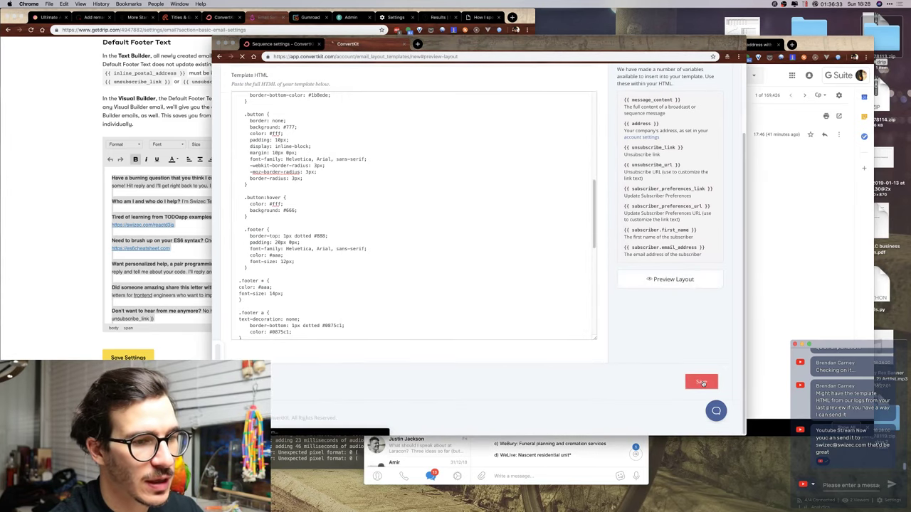
left_click(702, 383)
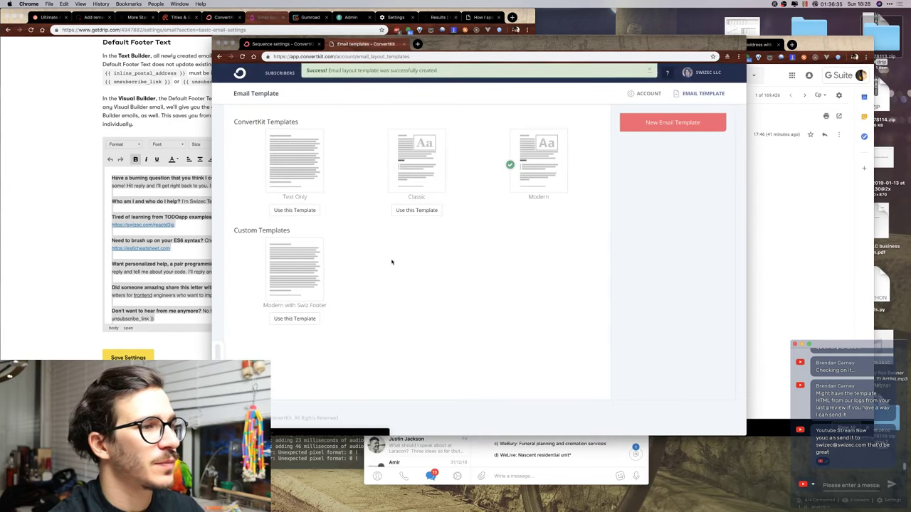
left_click(277, 318)
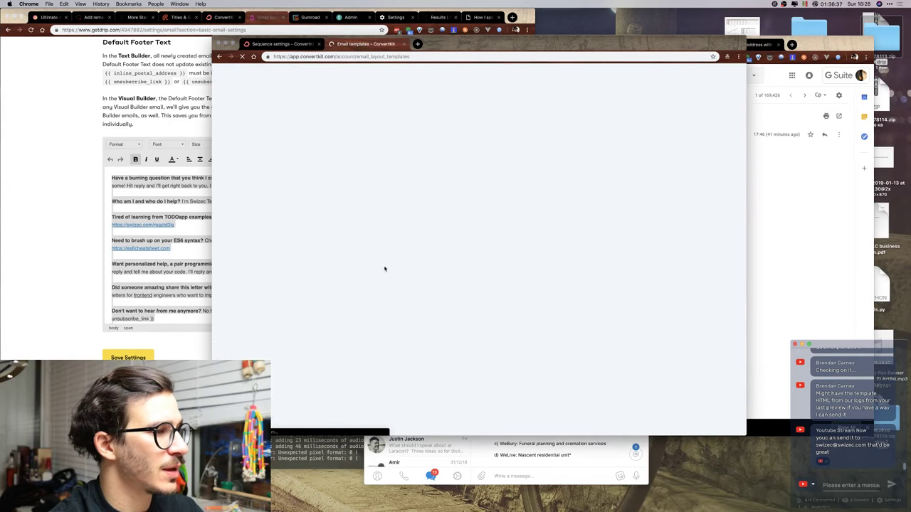
Check that the new template appears in the Onboarding sequence settings, keeping the account default.
left_click(285, 44)
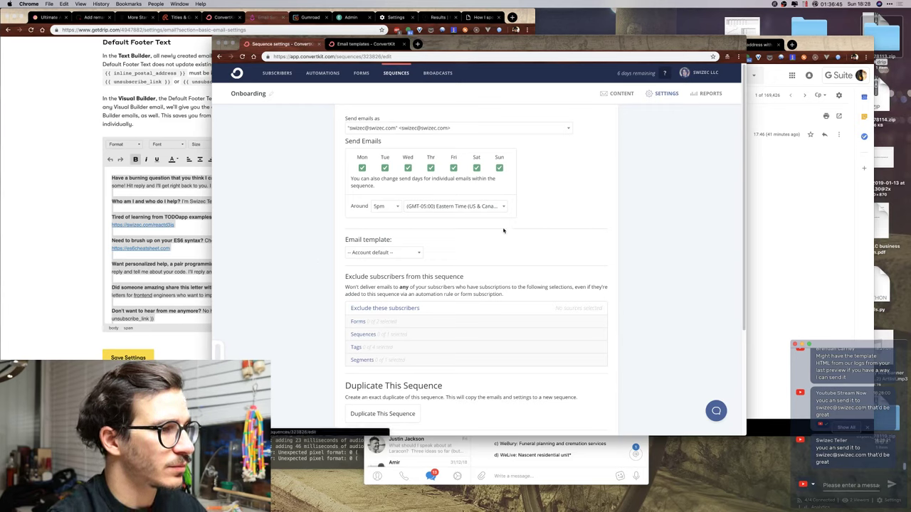
left_click(411, 255)
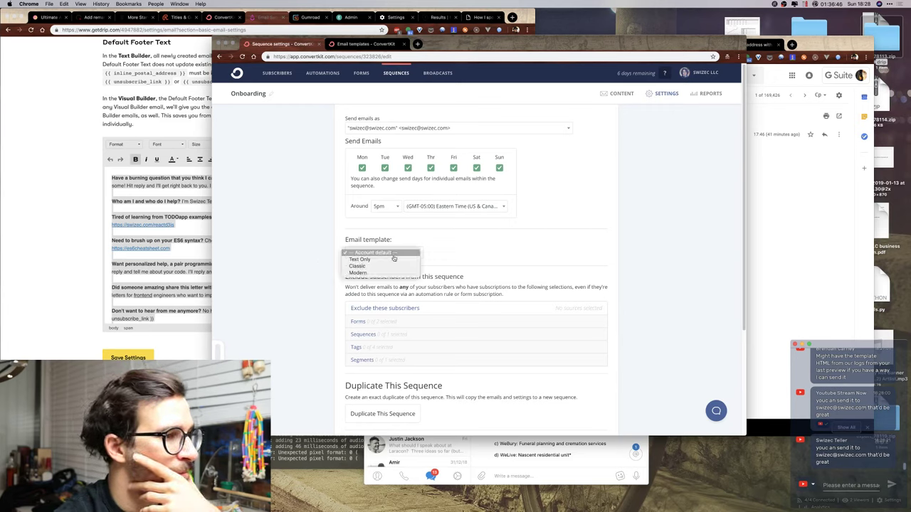
left_click(445, 246)
left_click(242, 56)
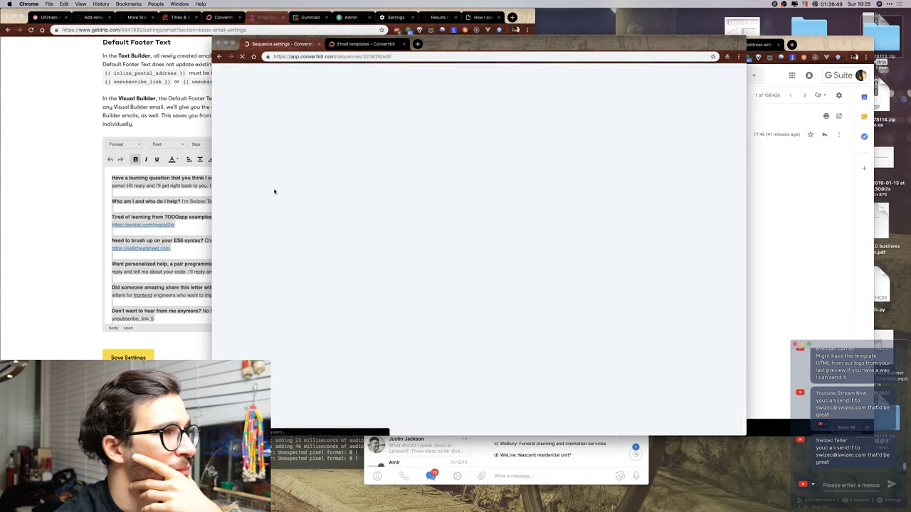
left_click(399, 253)
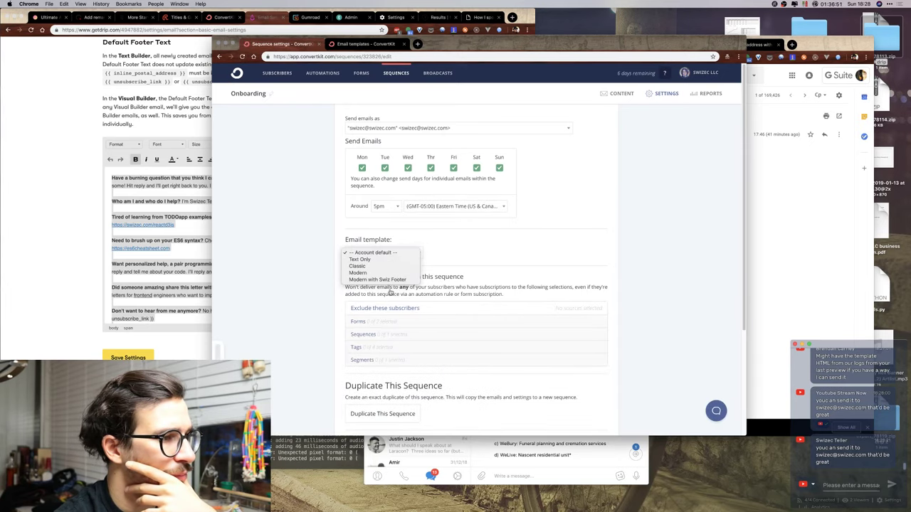
left_click(465, 256)
scroll(548, 200, "down", 2)
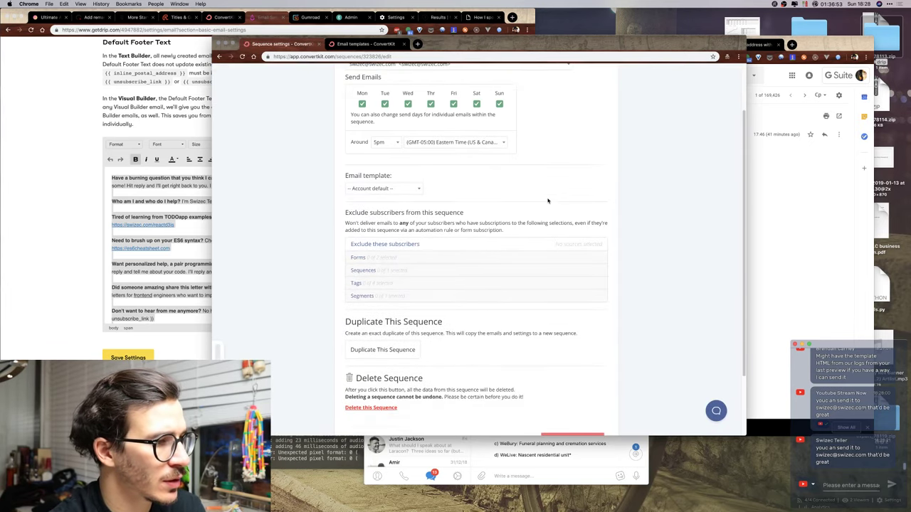
scroll(326, 315, "down", 2)
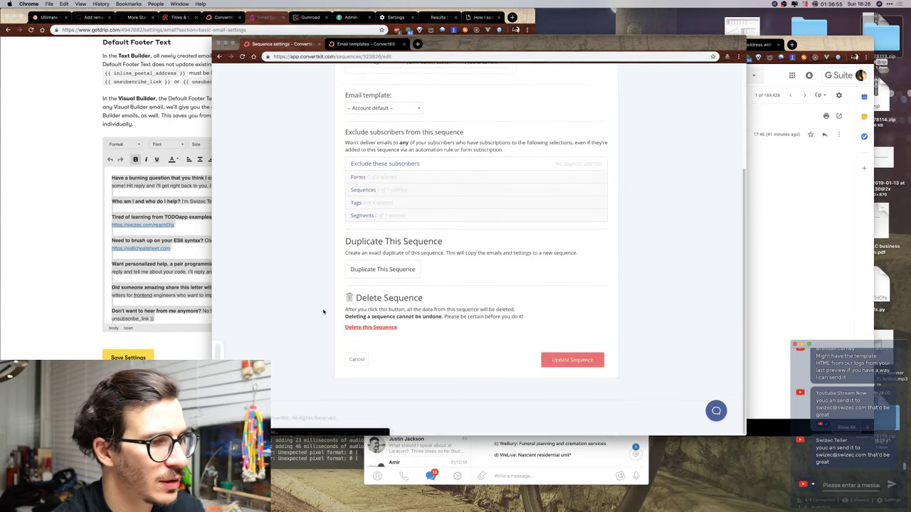
scroll(323, 312, "up", 4)
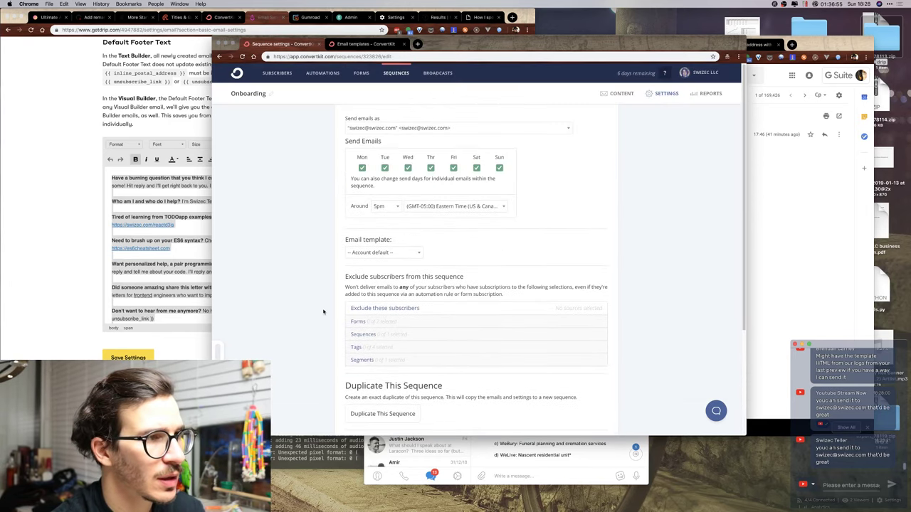
Set the sequence time zone to Pacific Time with a 10am send time.
left_click(381, 207)
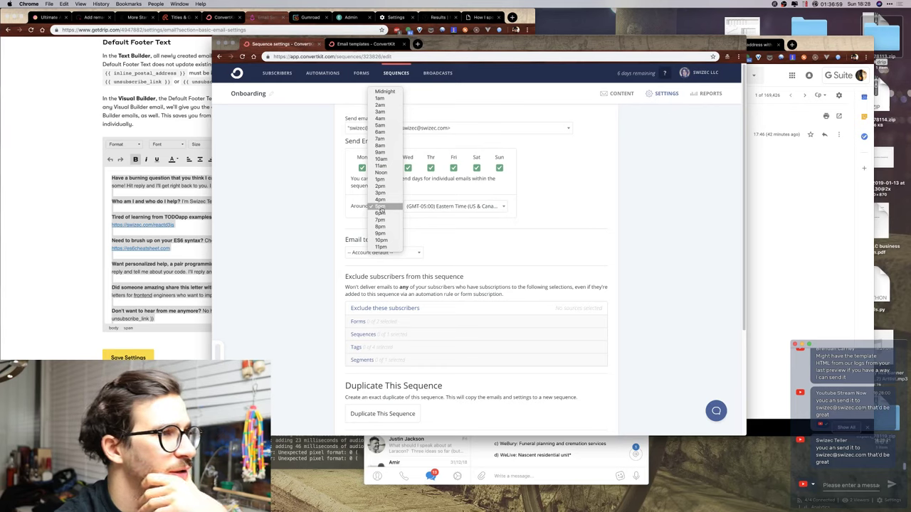
left_click(538, 180)
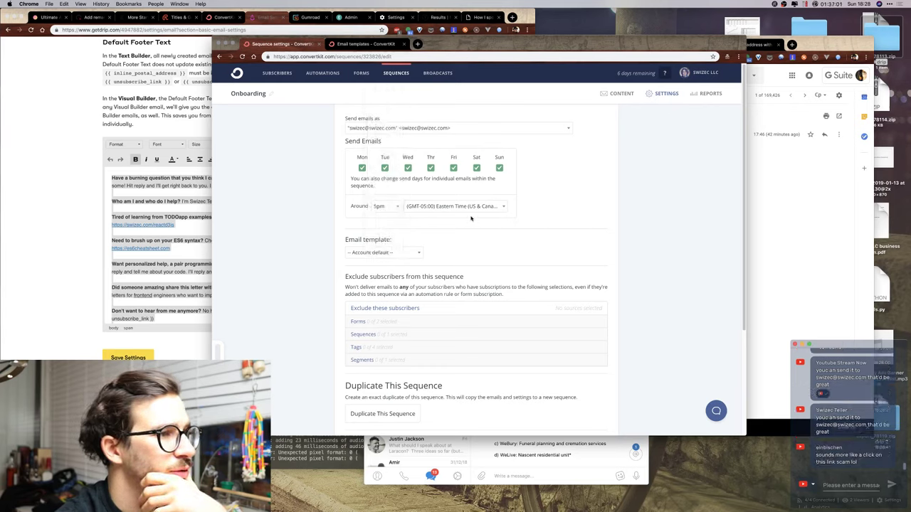
left_click(440, 208)
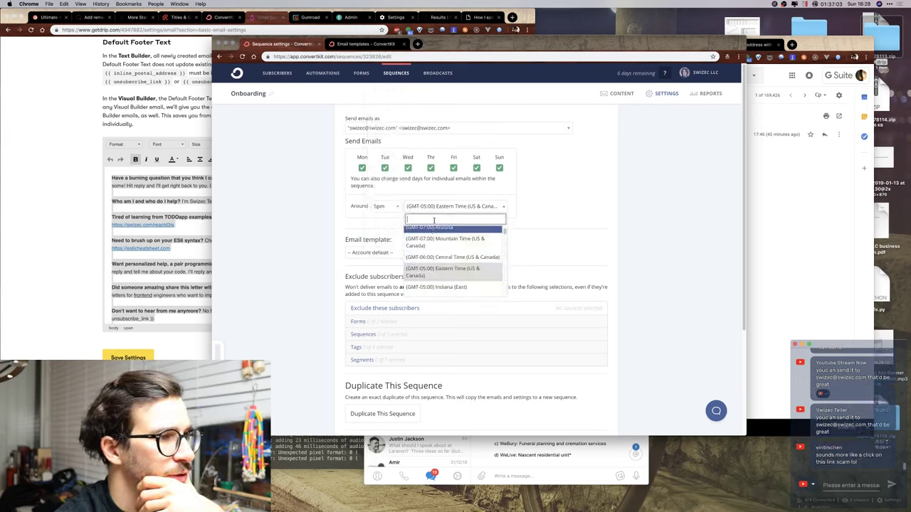
type("pacif")
key("Return")
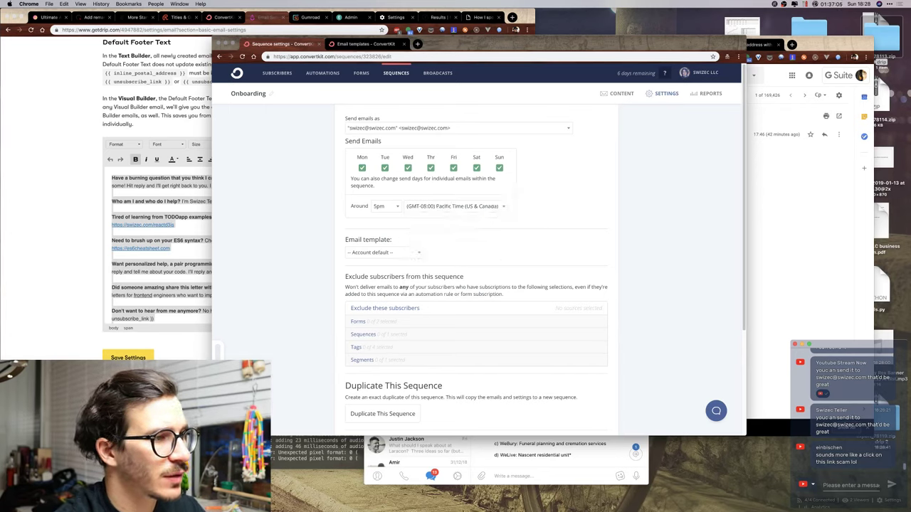
left_click(374, 207)
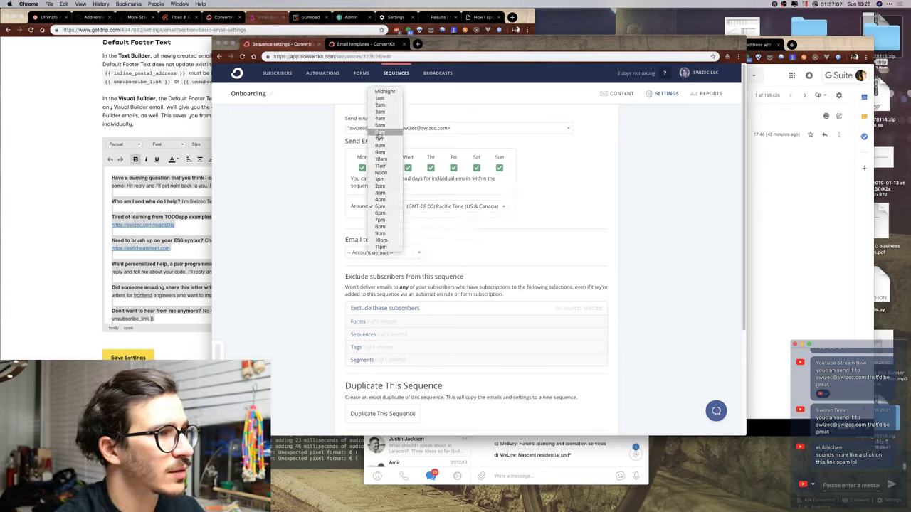
left_click(377, 160)
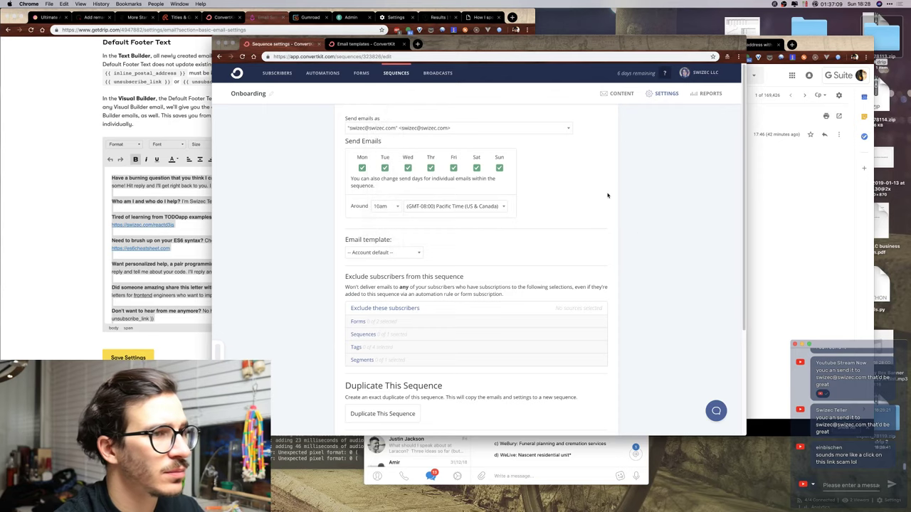
Set sending to 10pm Pacific Time from the personal sender address and update the sequence.
left_click(662, 98)
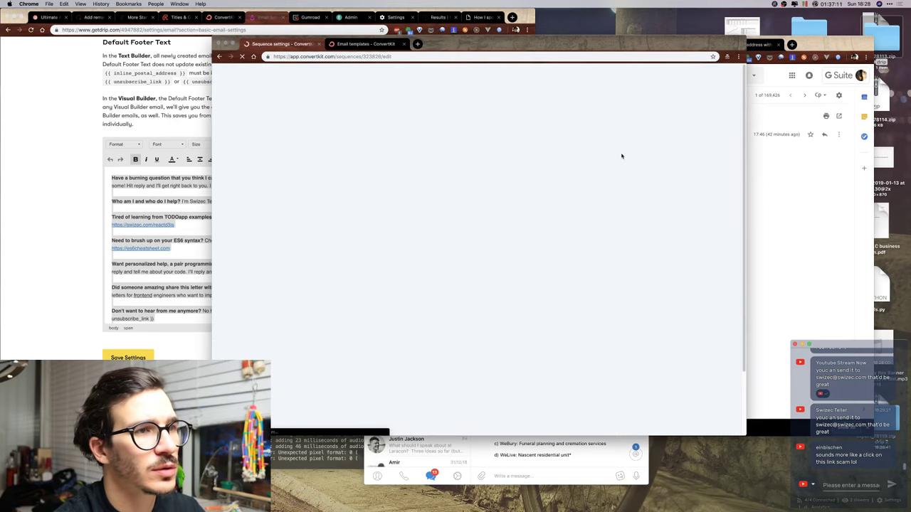
left_click(392, 209)
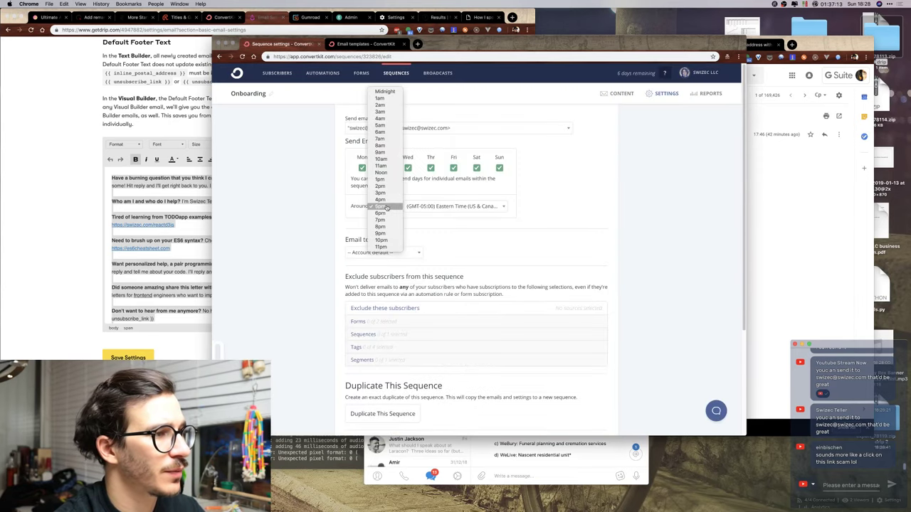
left_click(382, 241)
left_click(420, 207)
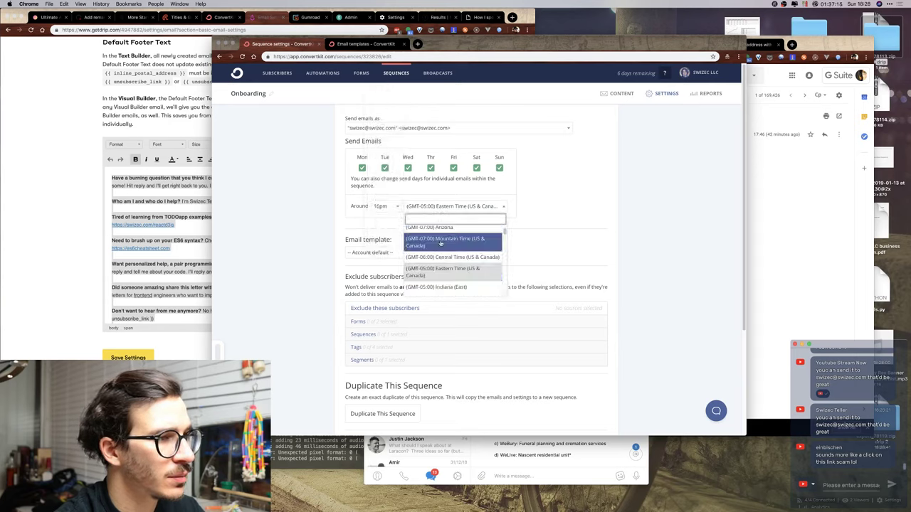
type("pacif")
key("Return")
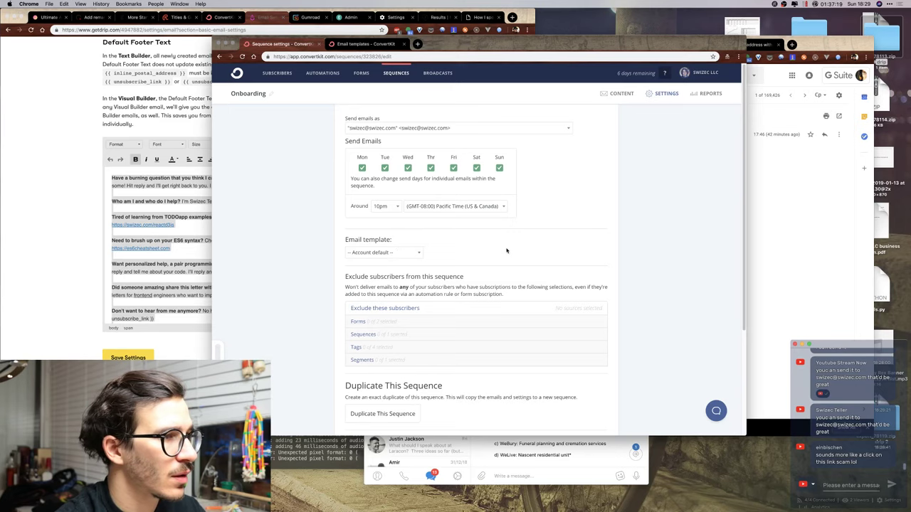
left_click(446, 128)
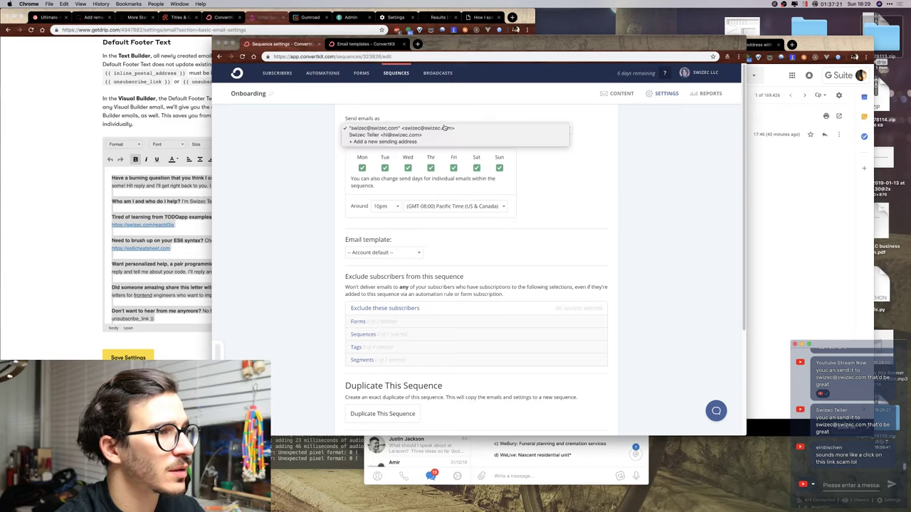
left_click(398, 140)
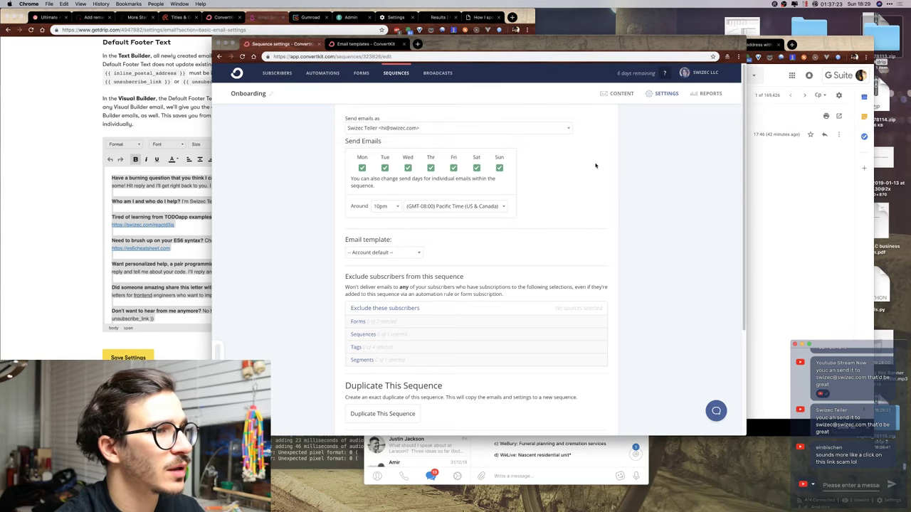
scroll(599, 172, "down", 5)
left_click(572, 360)
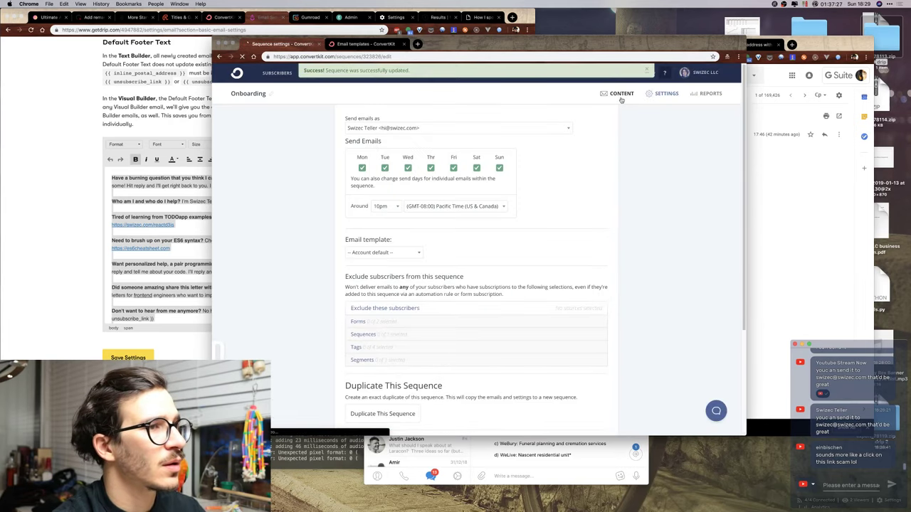
Review the Onboarding sequence's cheatsheet email content.
left_click(621, 100)
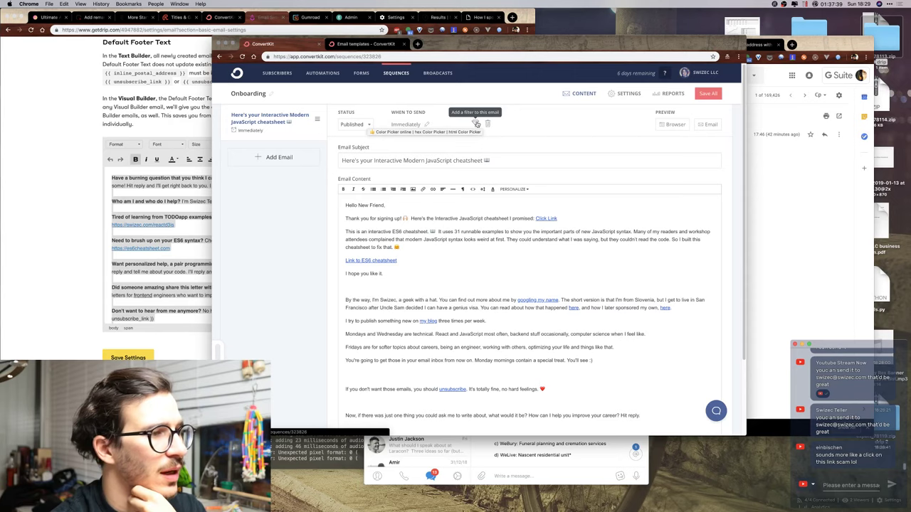
left_click(403, 279)
scroll(410, 251, "down", 3)
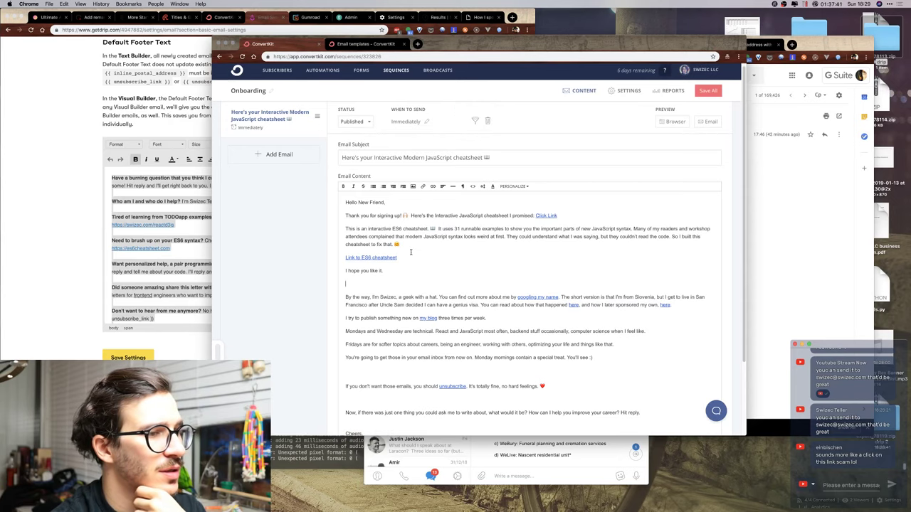
scroll(411, 252, "up", 5)
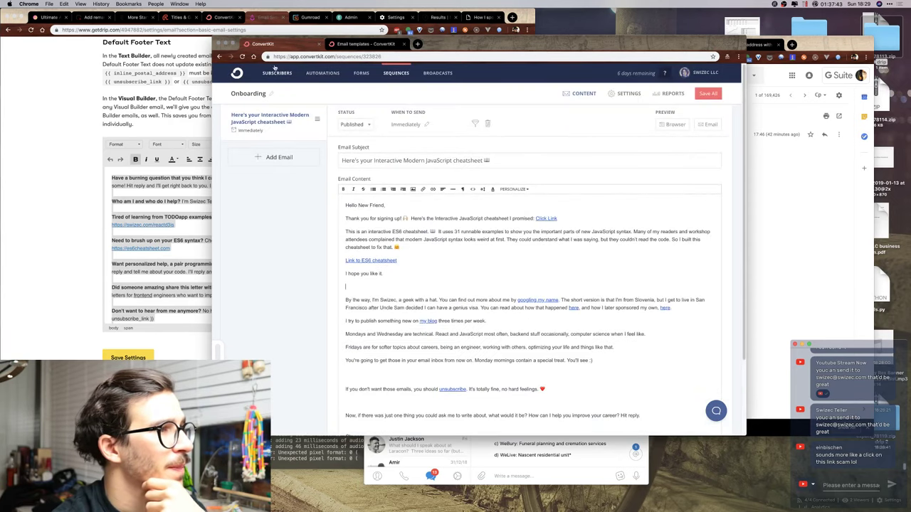
left_click(340, 74)
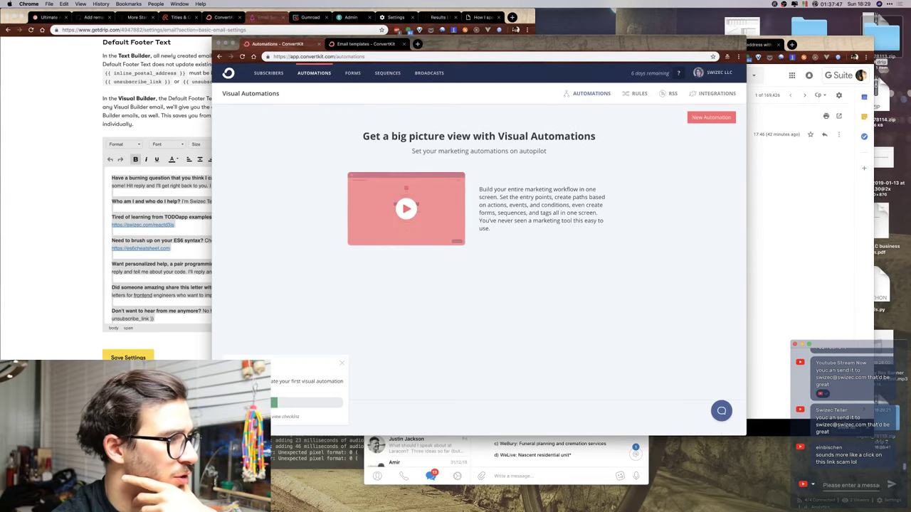
Create a new visual automation named 'Onboarding automation'.
left_click(702, 118)
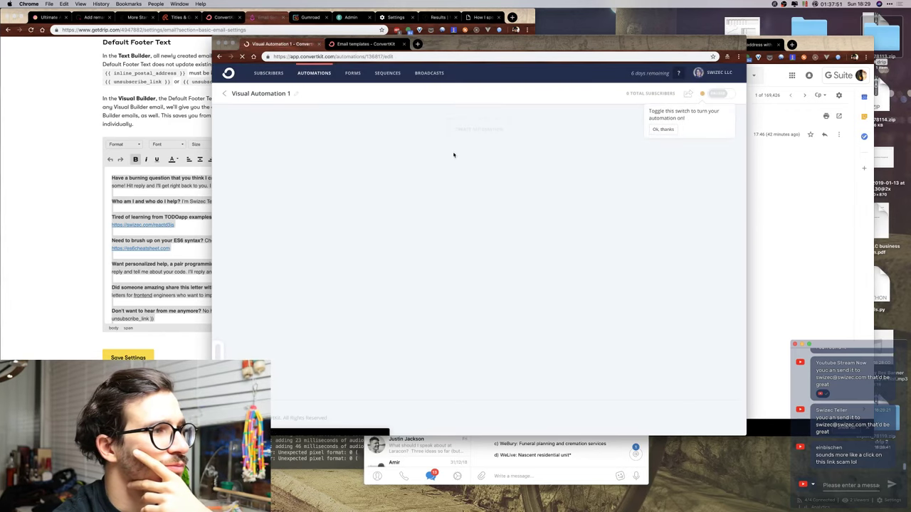
left_click(298, 93)
type("Onboardi")
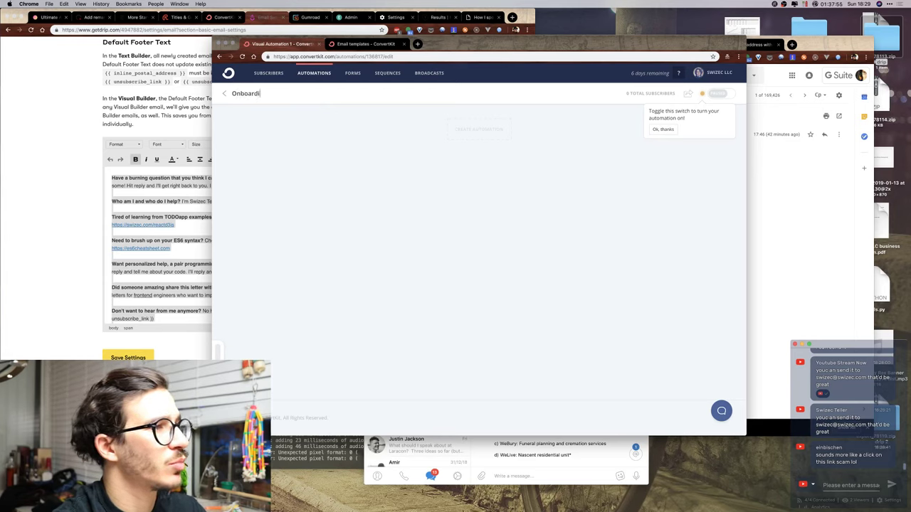
type("ng automation")
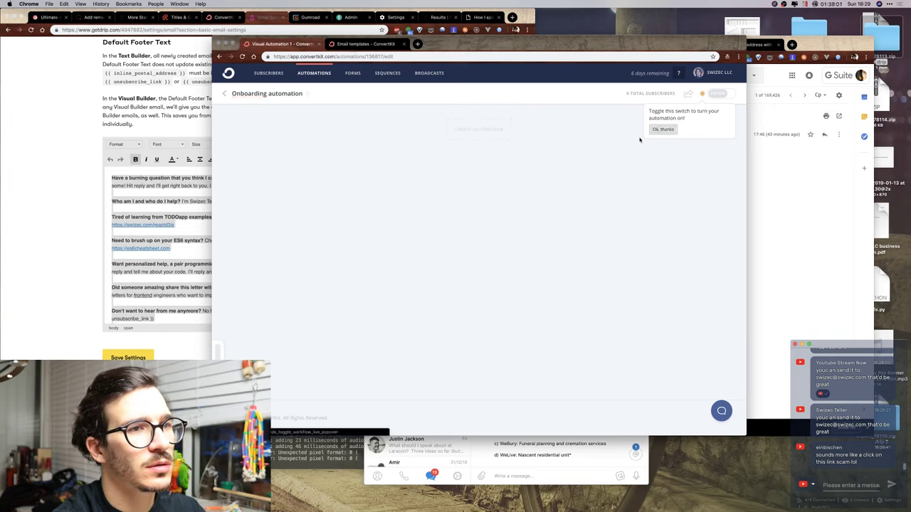
left_click(665, 130)
Add a Joins a form trigger for the Swizec.com slideup form, after briefly checking purchase triggers.
left_click(494, 132)
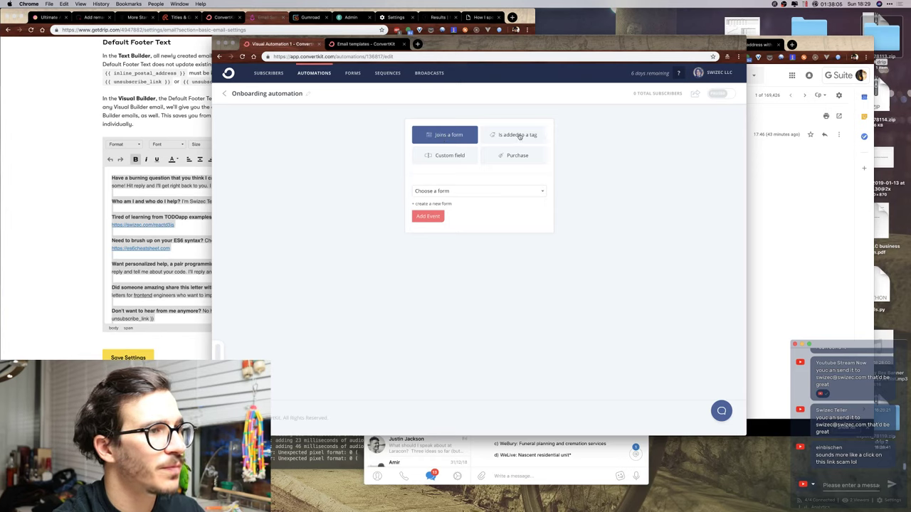
left_click(446, 191)
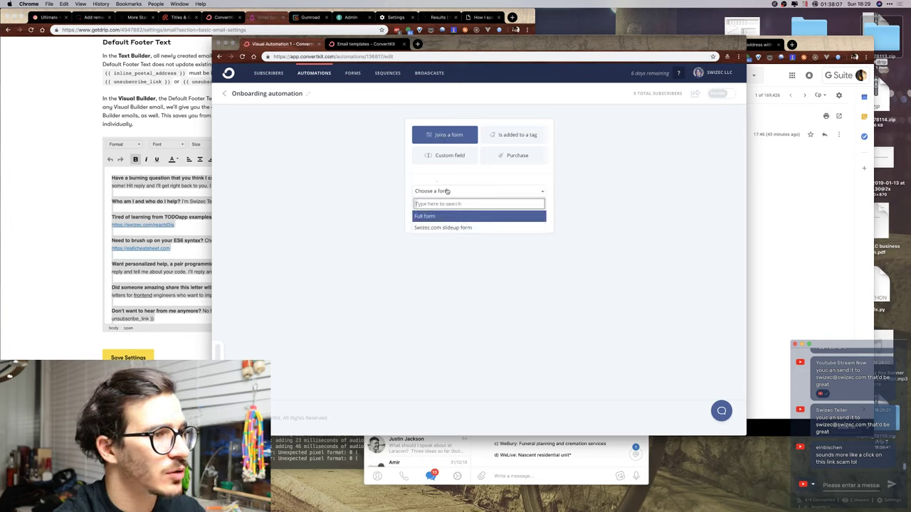
left_click(436, 228)
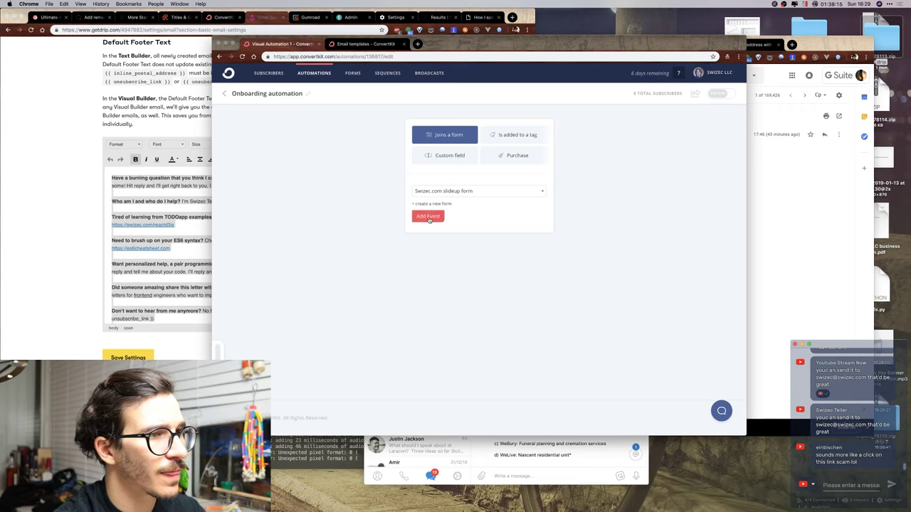
left_click(511, 156)
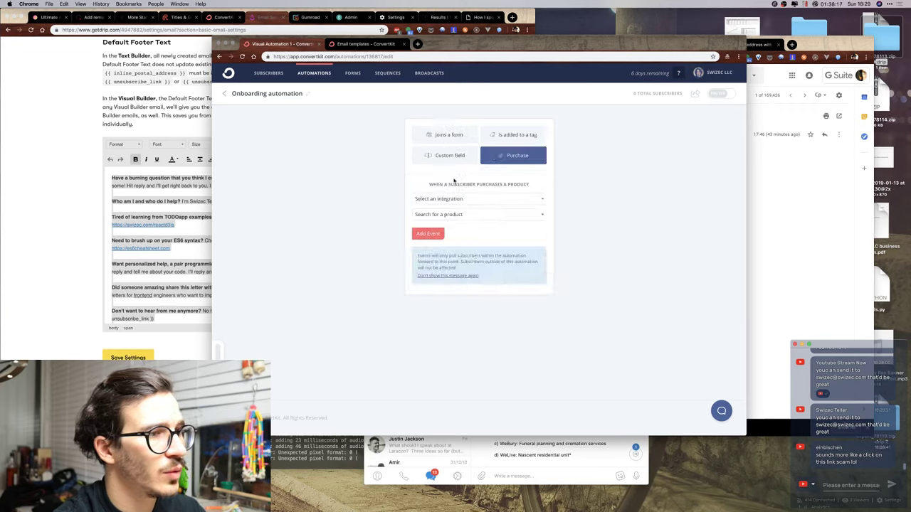
left_click(469, 217)
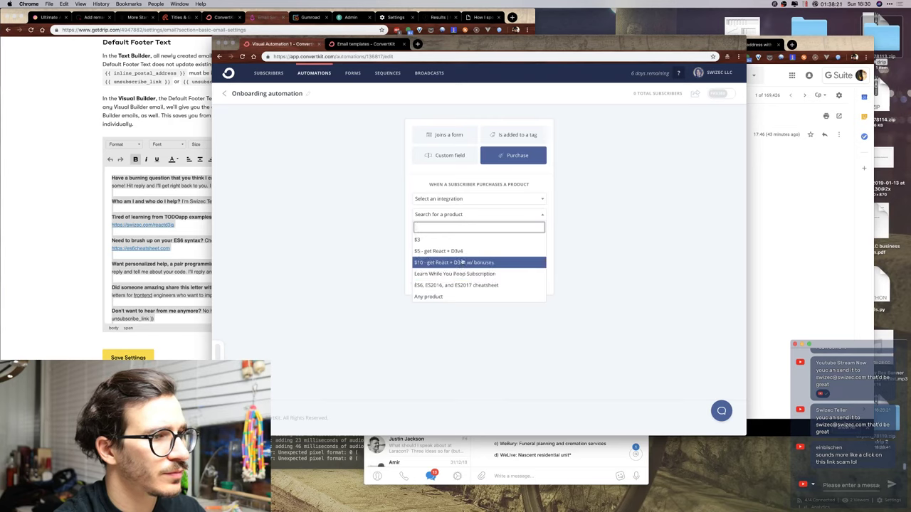
left_click(477, 200)
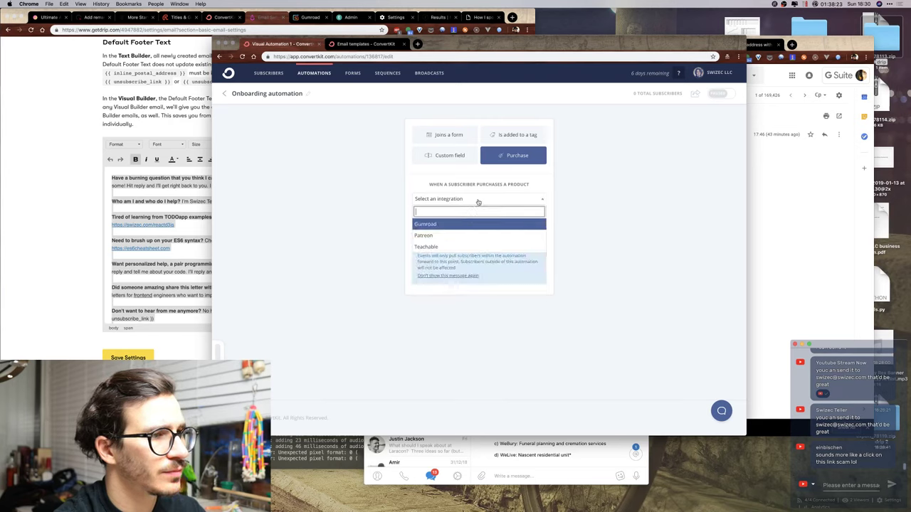
left_click(478, 202)
left_click(452, 137)
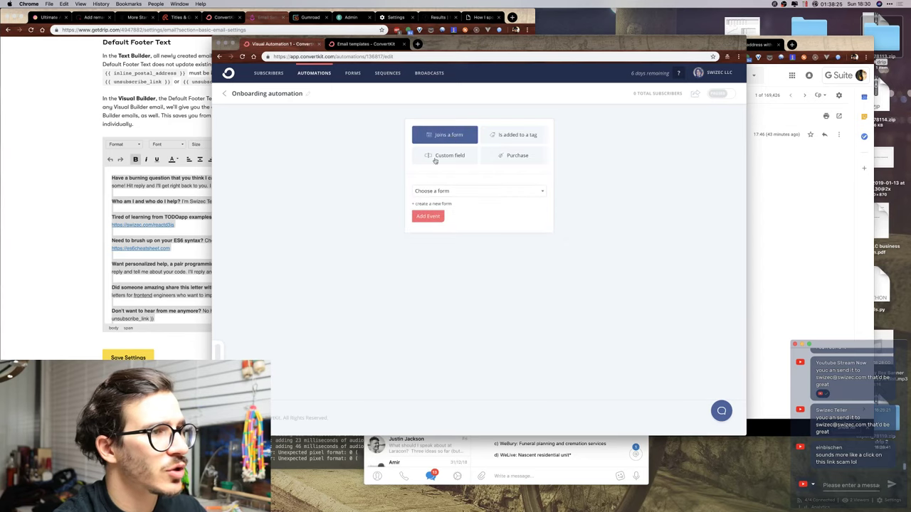
left_click(434, 192)
left_click(433, 227)
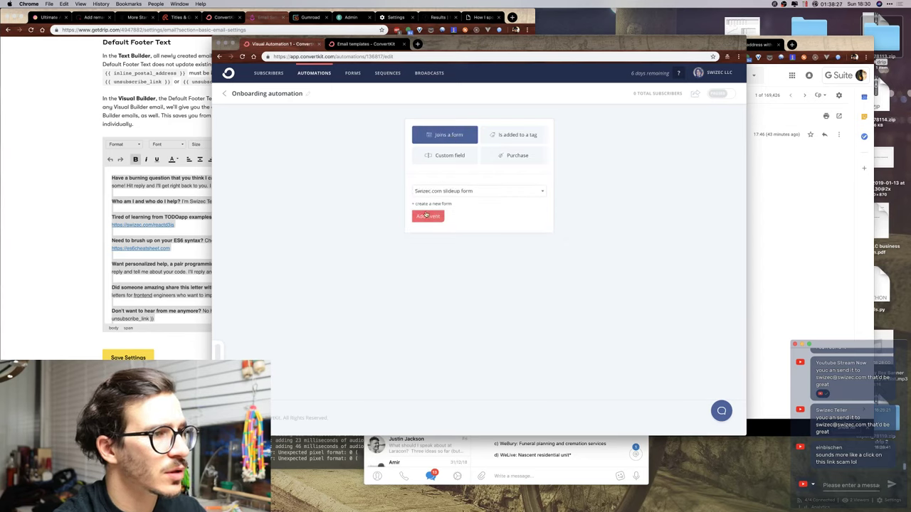
left_click(427, 217)
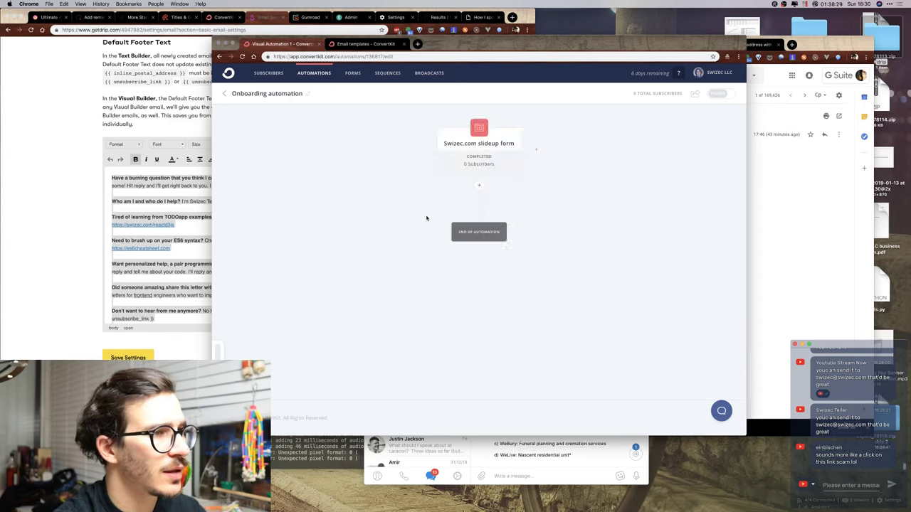
Add an Email sequence action subscribing people to the Onboarding sequence.
left_click(480, 186)
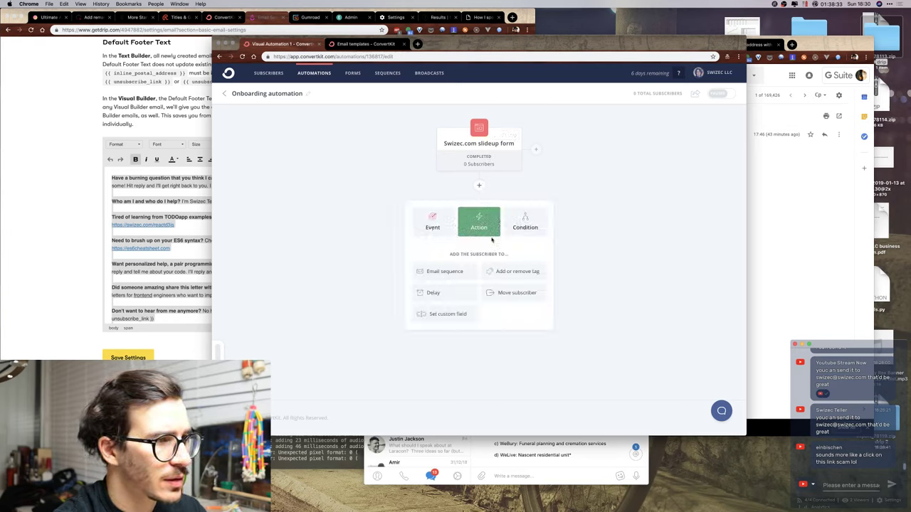
left_click(454, 271)
left_click(461, 273)
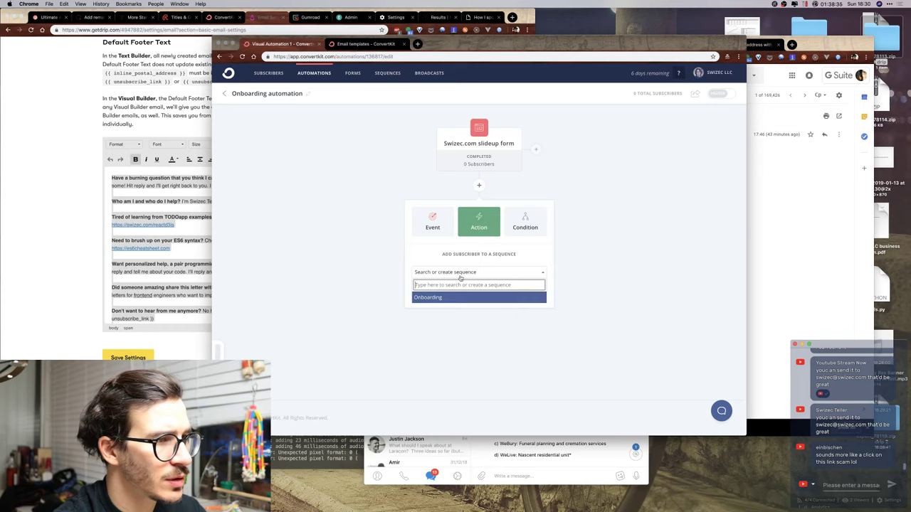
left_click(451, 297)
left_click(430, 291)
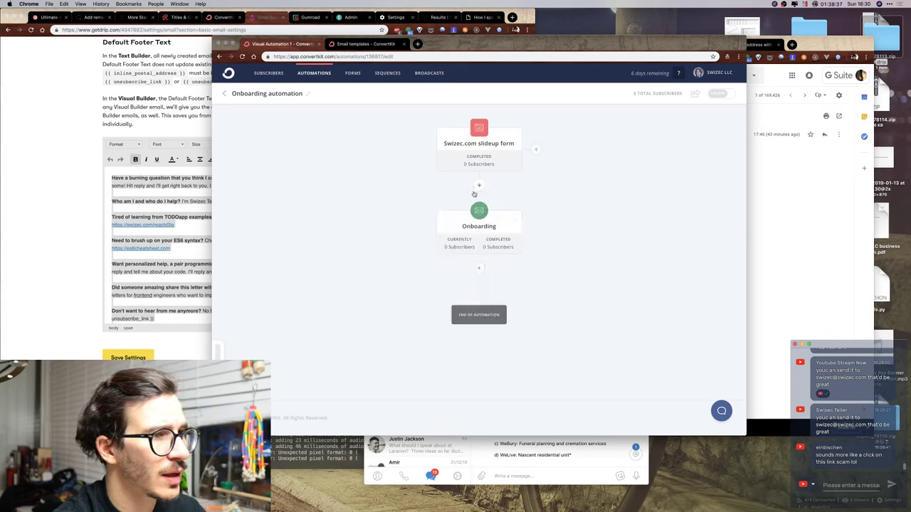
Add a tag action applying the weekly-emails tag after the sequence.
left_click(479, 269)
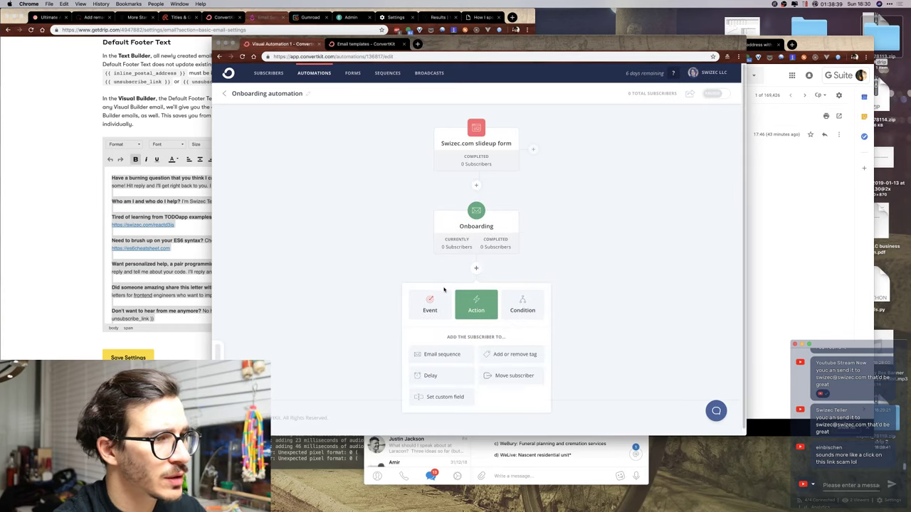
left_click(509, 362)
left_click(467, 372)
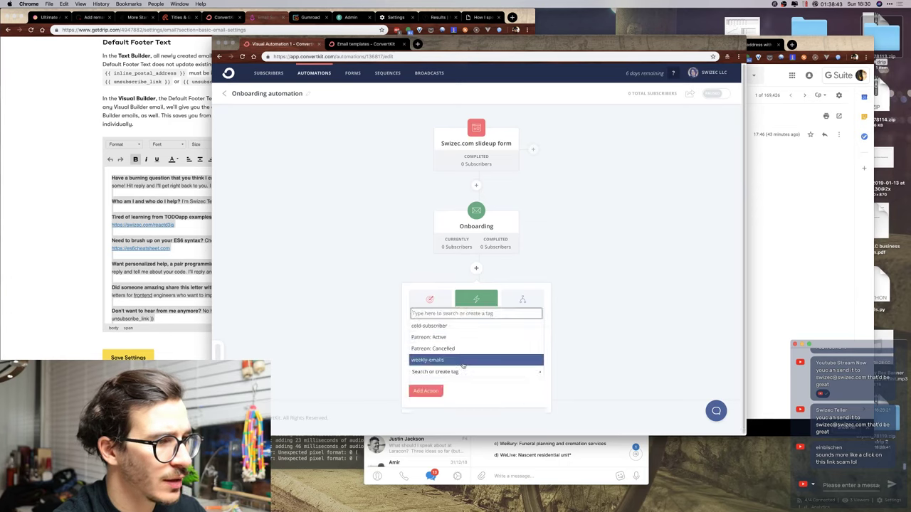
left_click(463, 359)
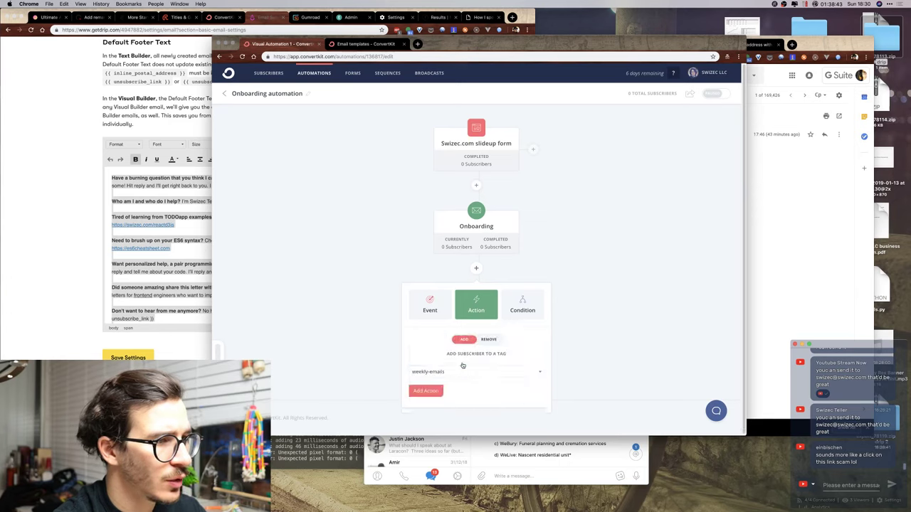
left_click(426, 391)
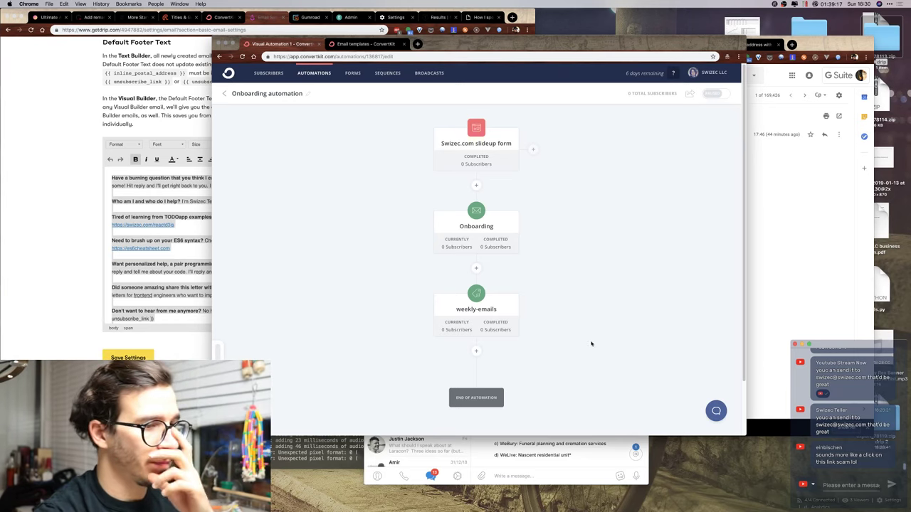
Send 'exceptional customer support what can I say :P' and 'what's the worst that can happen' in Restream Chat.
key("super+Tab")
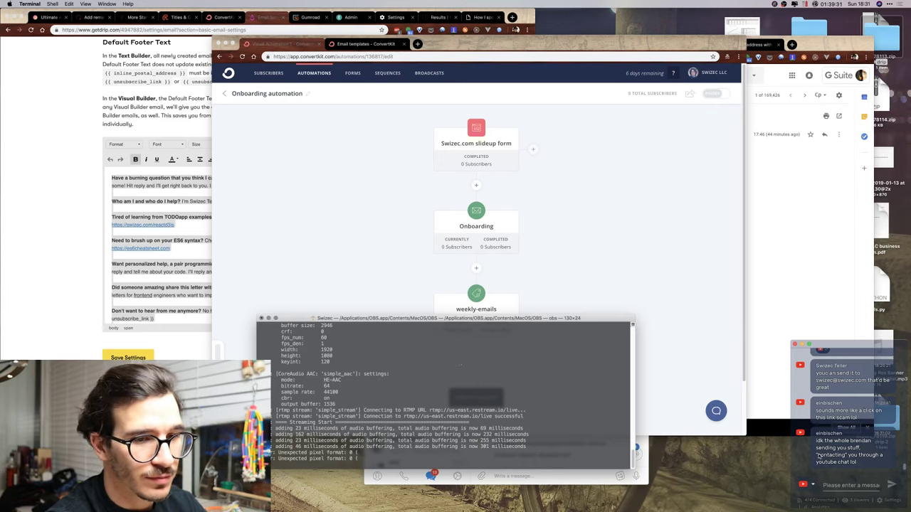
left_click(841, 483)
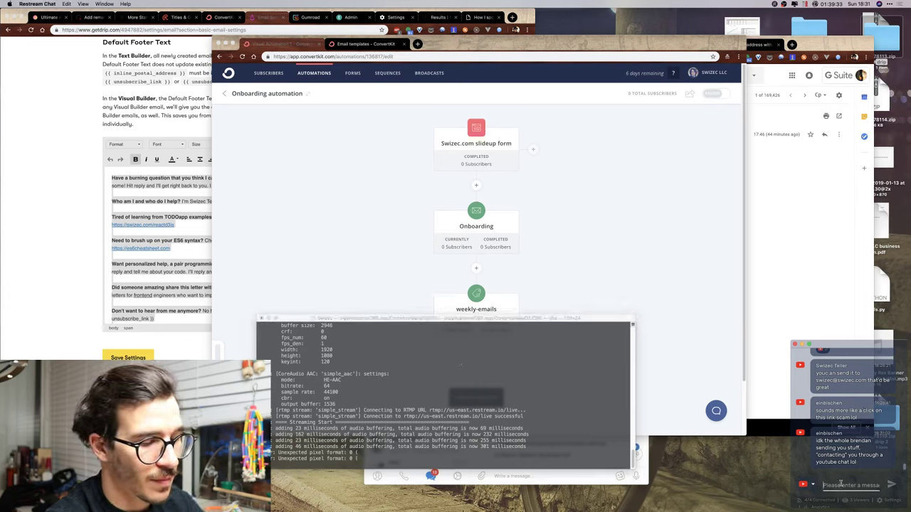
type("exceptional c")
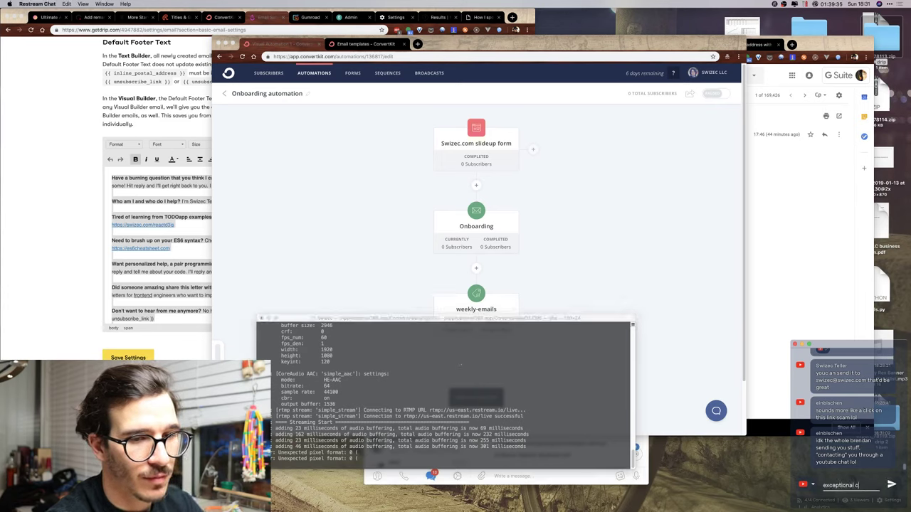
type("ustomer suppo")
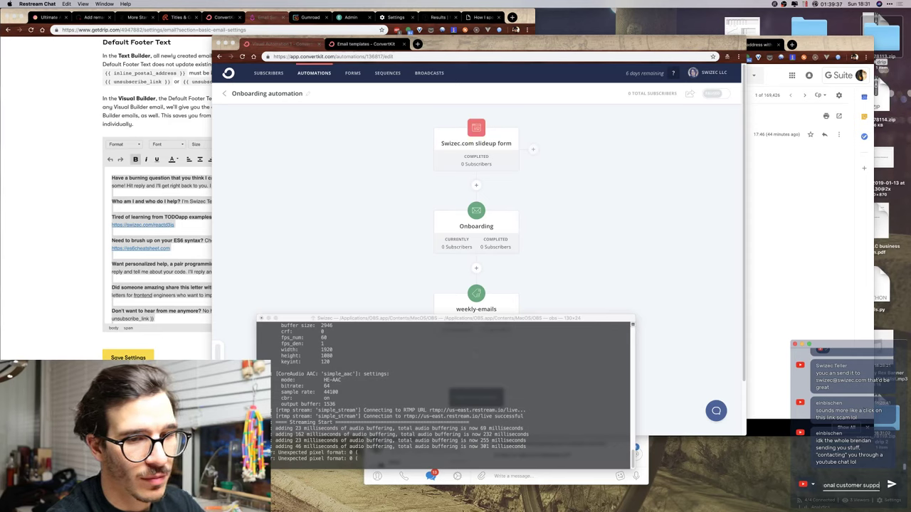
type("rt what can I say ")
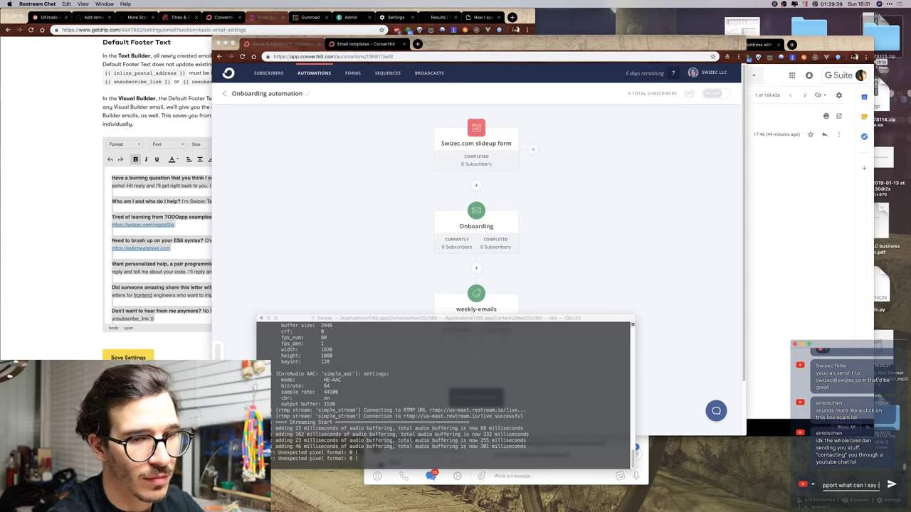
type(":P")
key("Return")
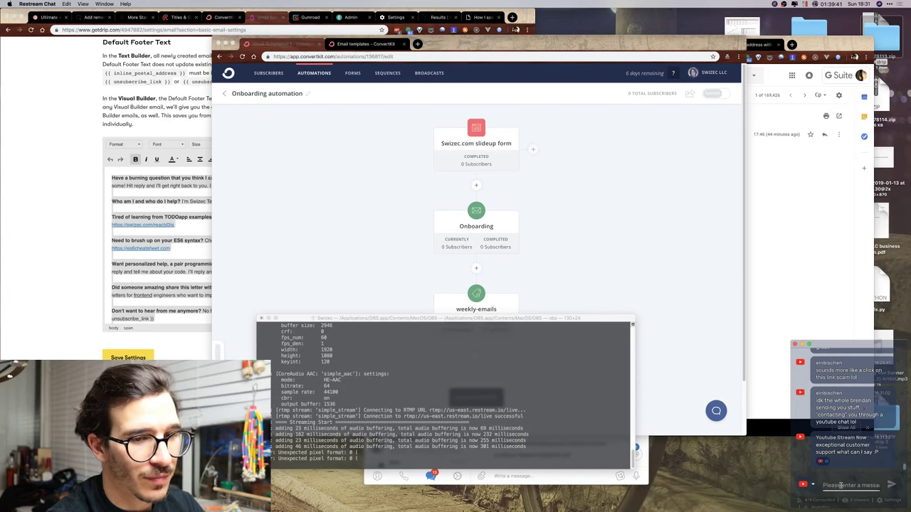
type("what's th")
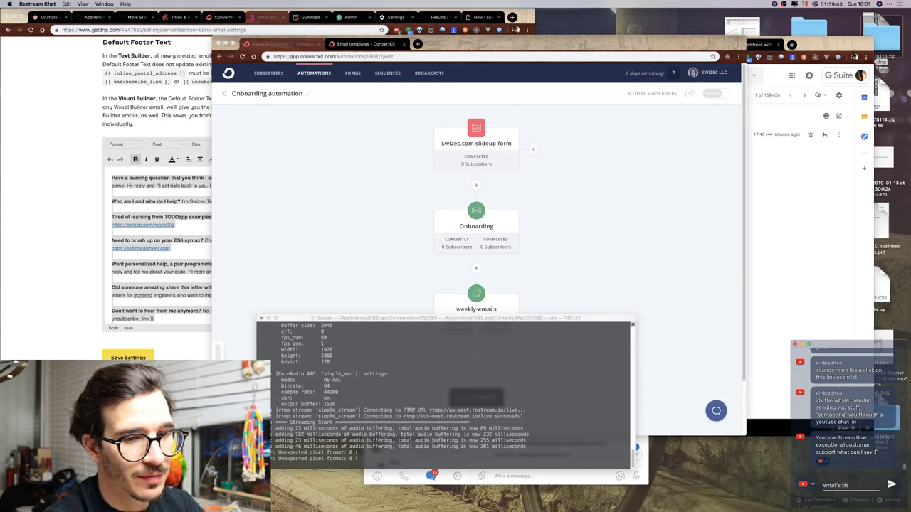
type("e worst that can happen")
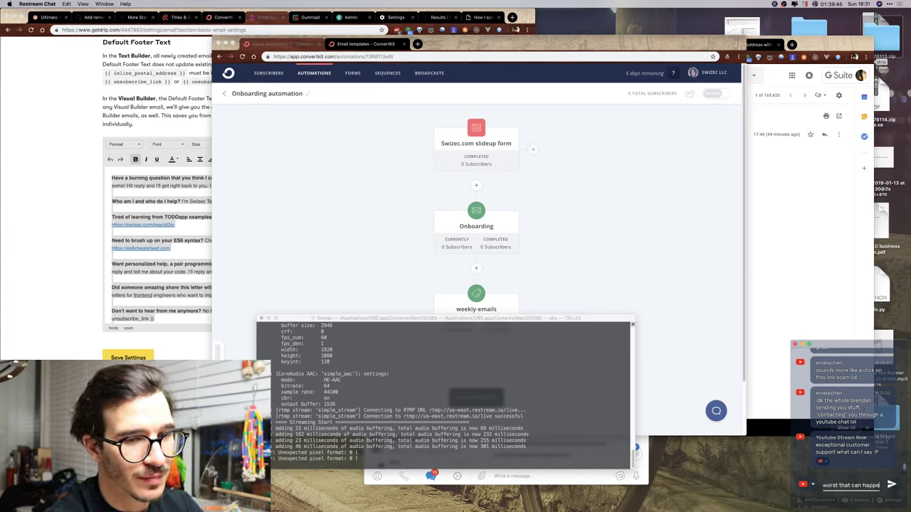
key("Return")
left_click(387, 330)
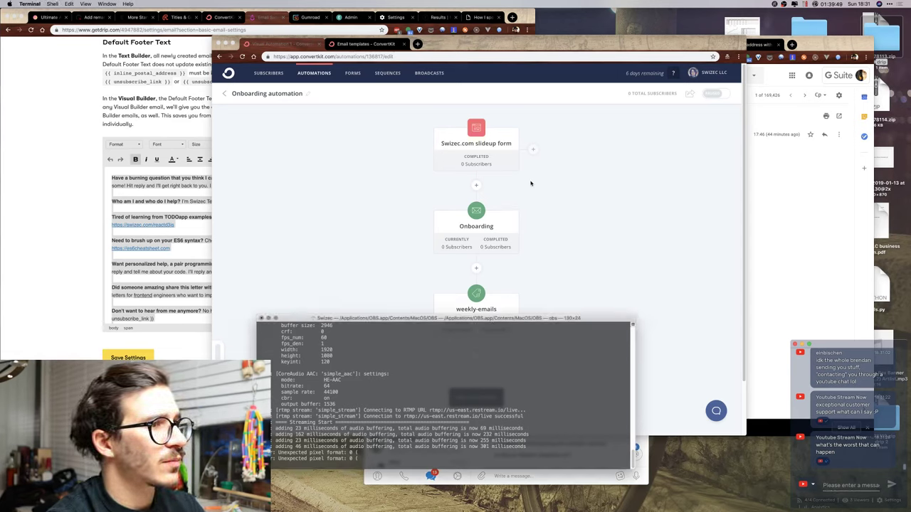
Post '/done onboarding sequence MVP' in the Telegram WIP chat and return to ConvertKit.
left_click(578, 482)
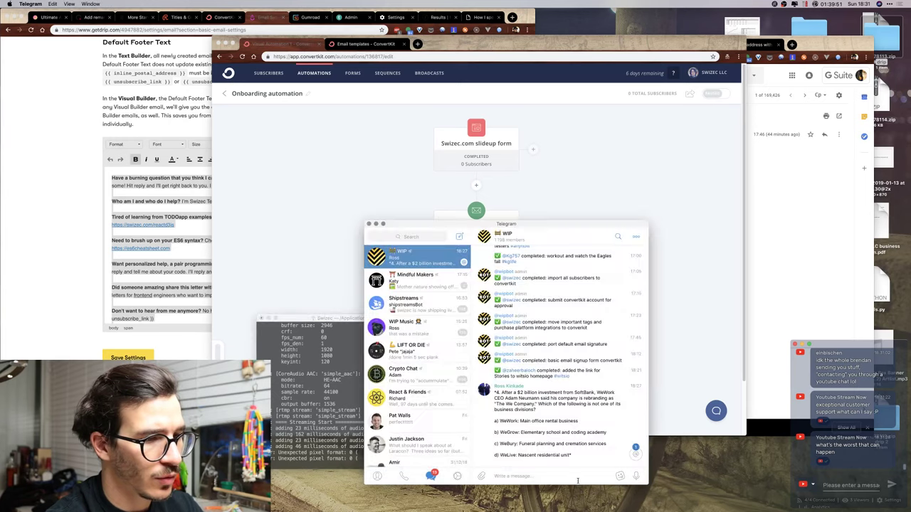
type("/done")
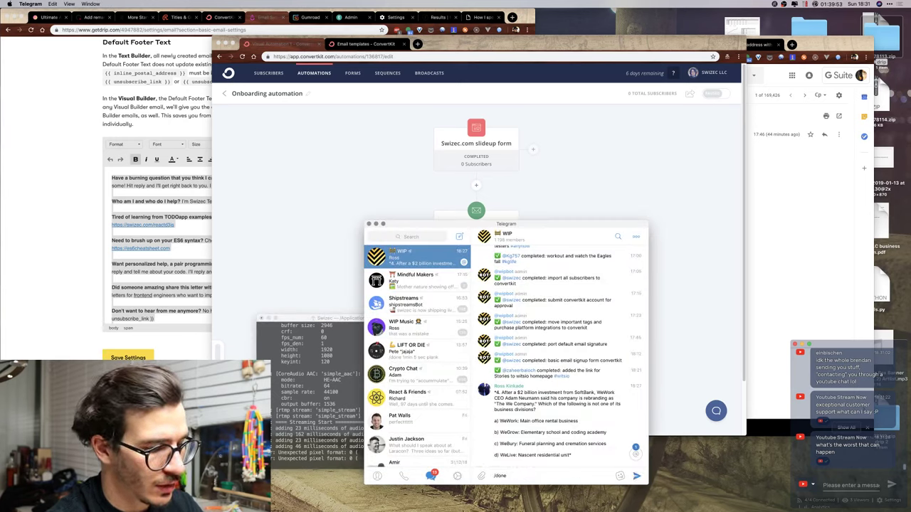
type(" onboarding se")
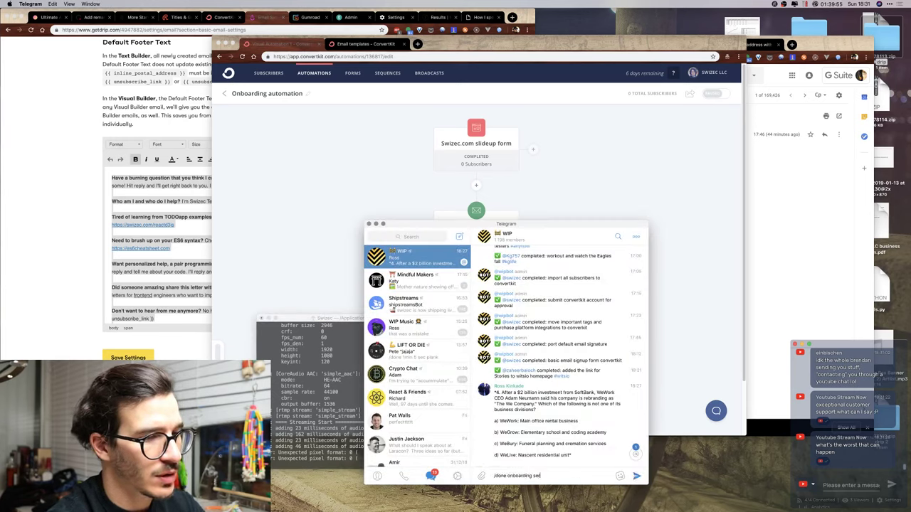
type("quence ")
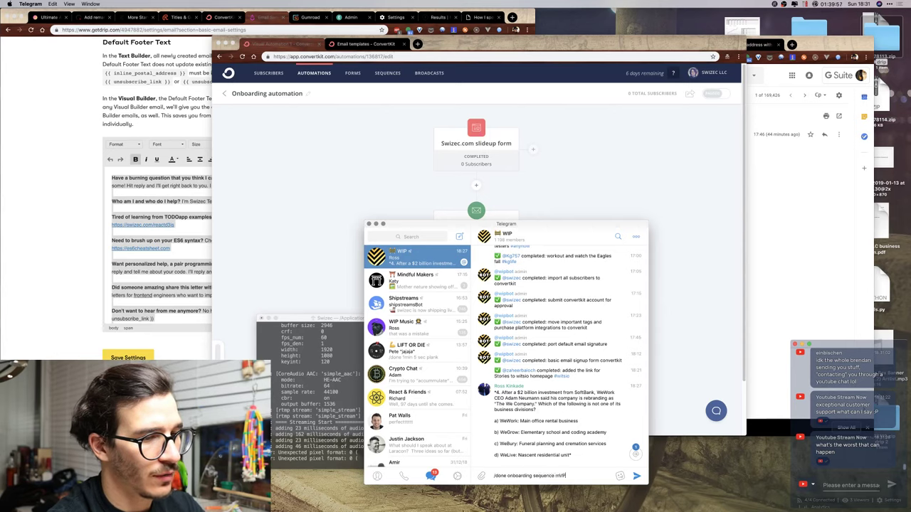
type("MVP")
key("Return")
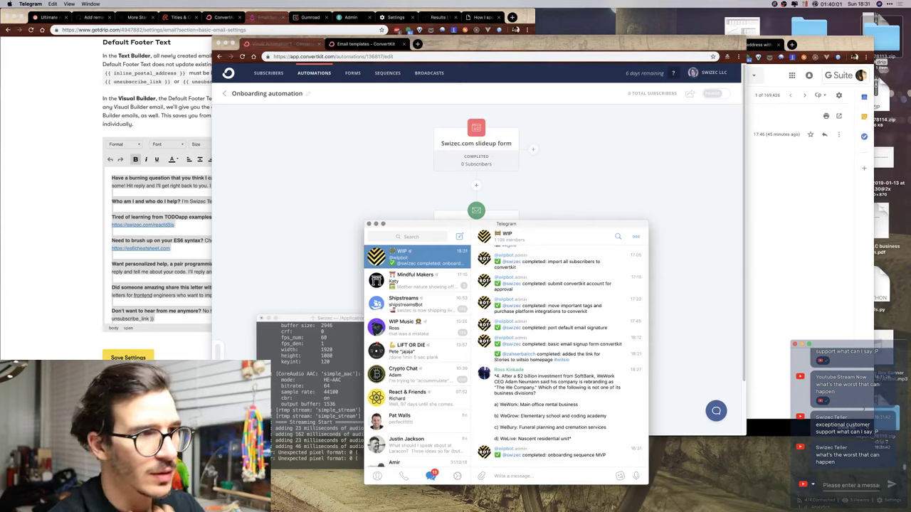
left_click(638, 166)
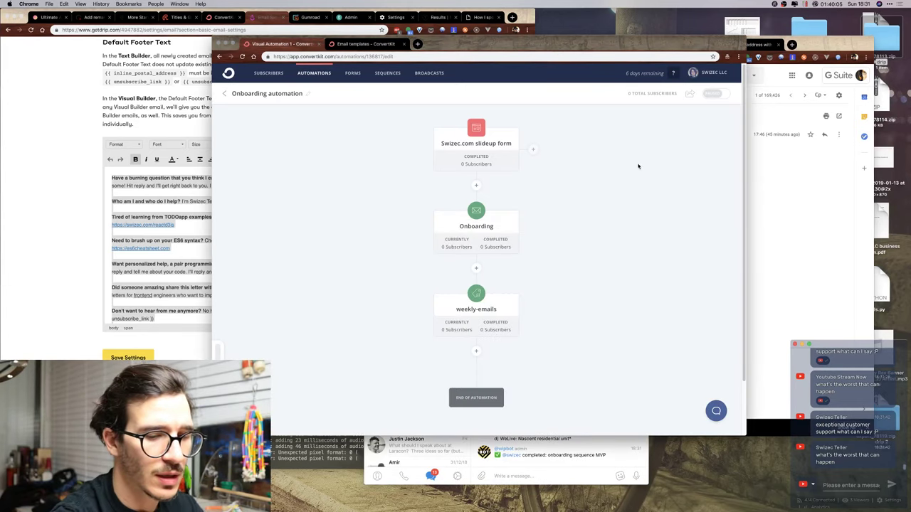
Load gumroad.com in a new tab of the Drip browser window.
left_click(168, 163)
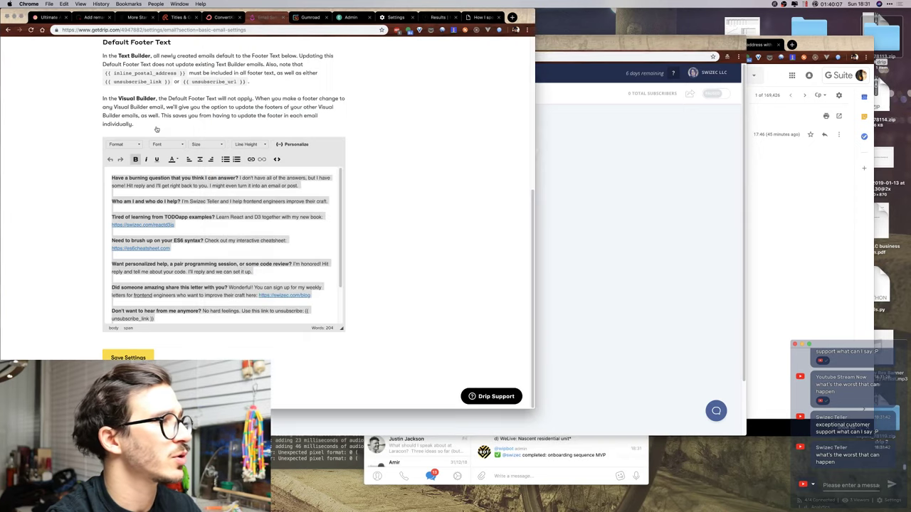
key("super+t")
type("gumroad.com")
key("Return")
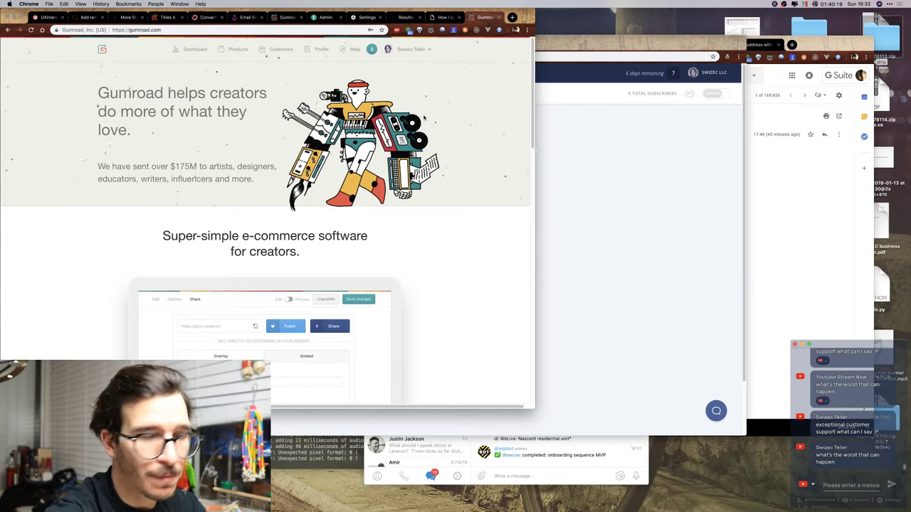
Search Gumroad products for 'chestsheet' and open the ES6, ES2016, and ES2017 cheatsheet.
left_click(238, 49)
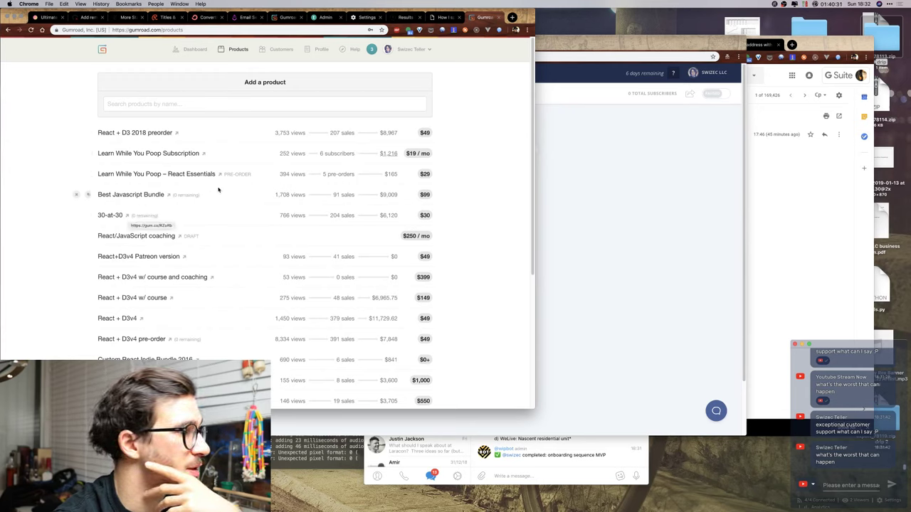
scroll(178, 191, "down", 1)
scroll(219, 191, "up", 1)
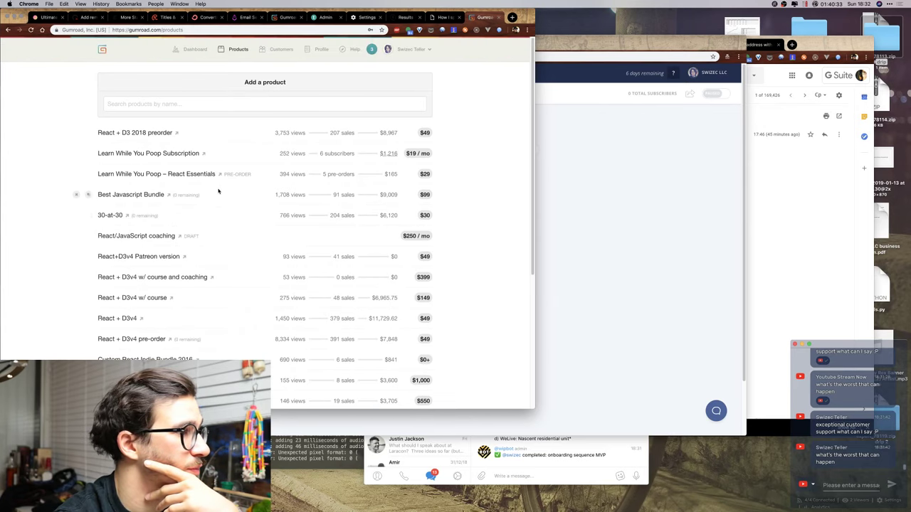
scroll(218, 191, "down", 5)
scroll(218, 191, "down", 7)
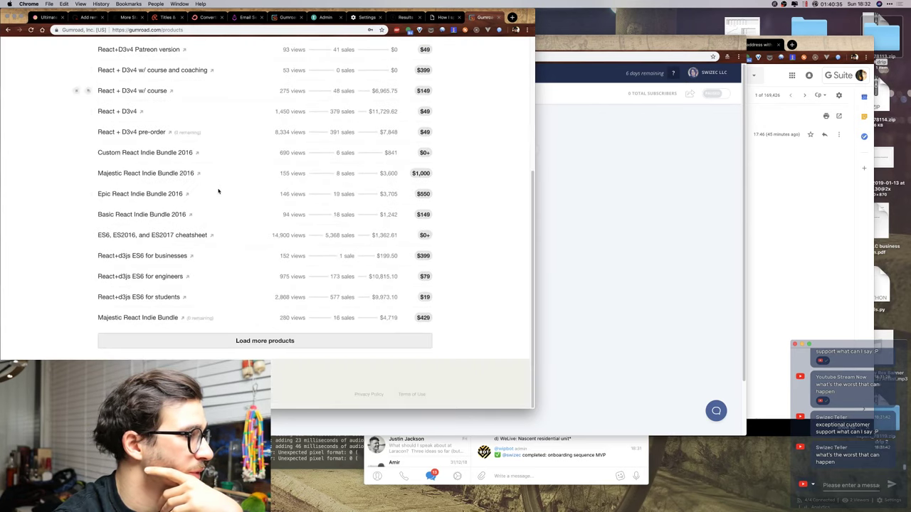
scroll(195, 233, "up", 13)
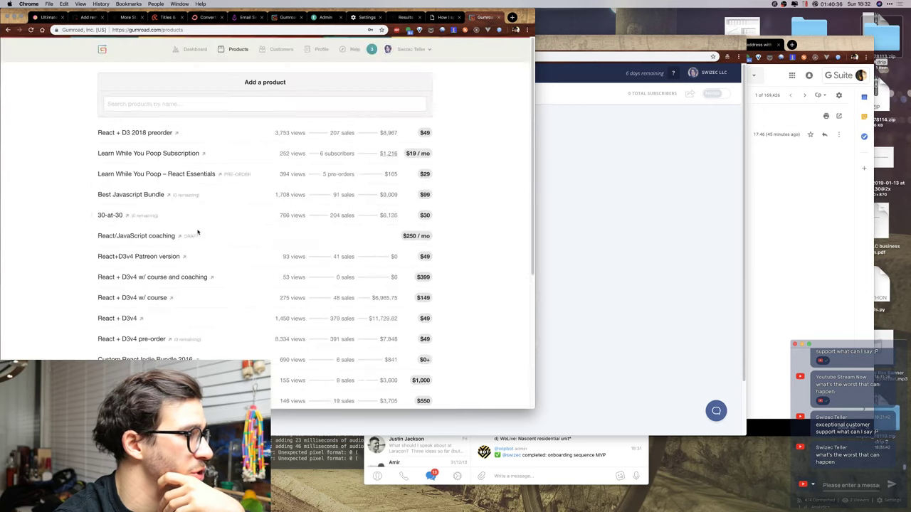
left_click(211, 107)
type("chestsheet")
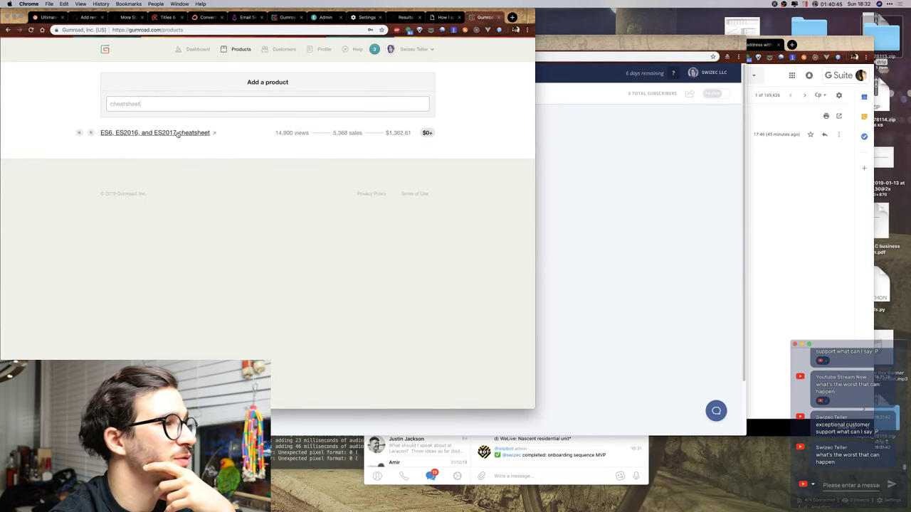
left_click(178, 133)
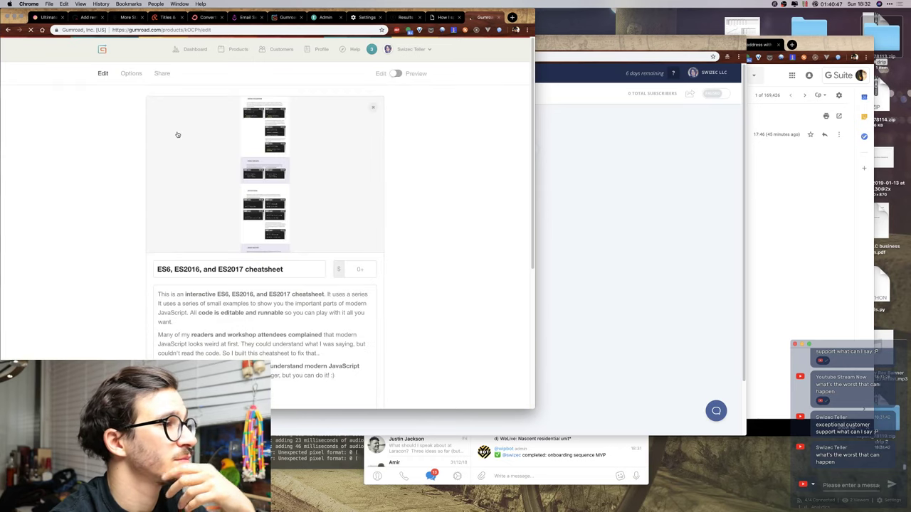
scroll(469, 177, "down", 5)
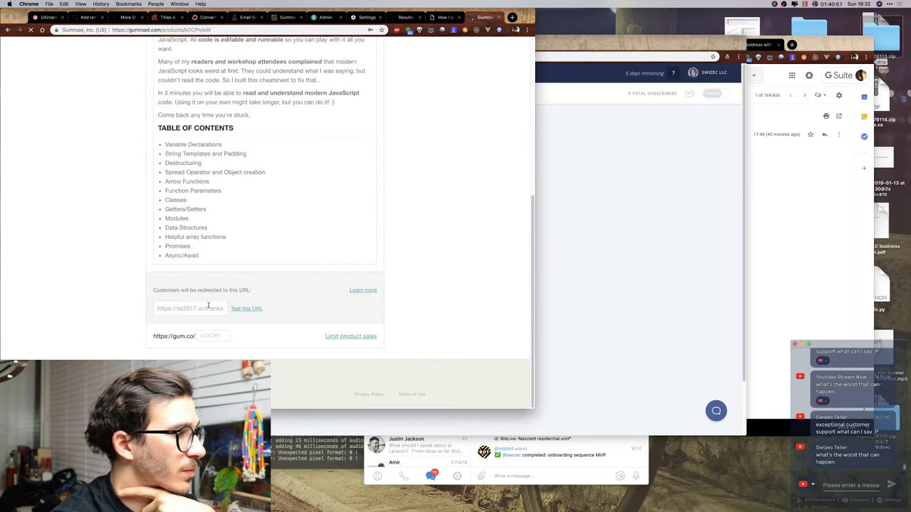
left_click(204, 309)
key("super+v")
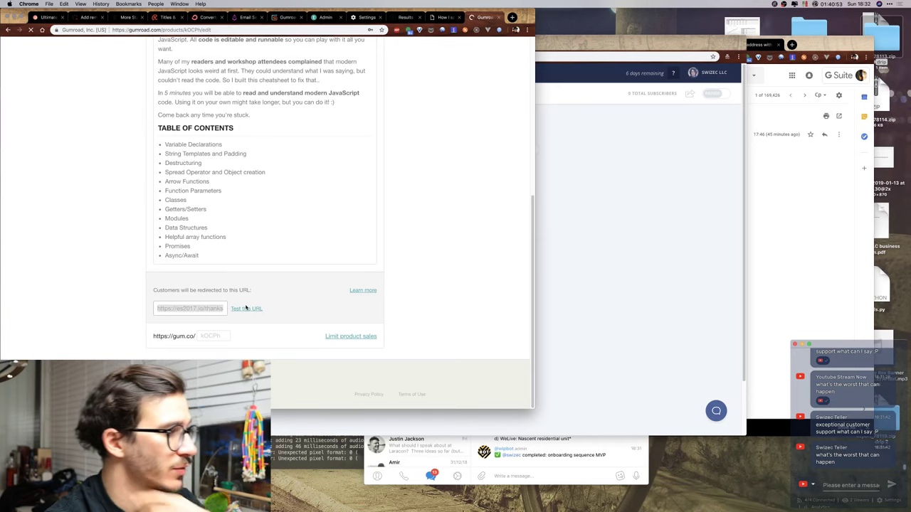
left_click(247, 308)
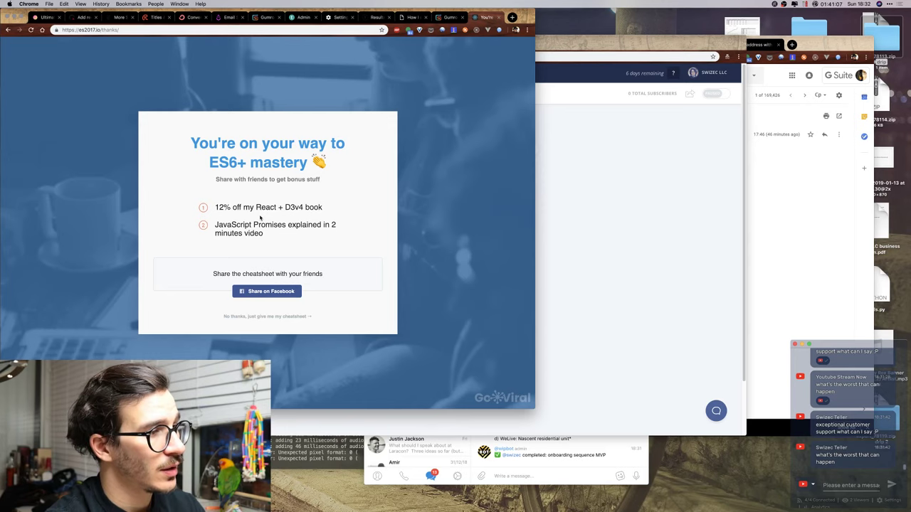
key("super+w")
Review the product's Share and Options tabs, then return to the ConvertKit Onboarding automation.
scroll(449, 121, "up", 10)
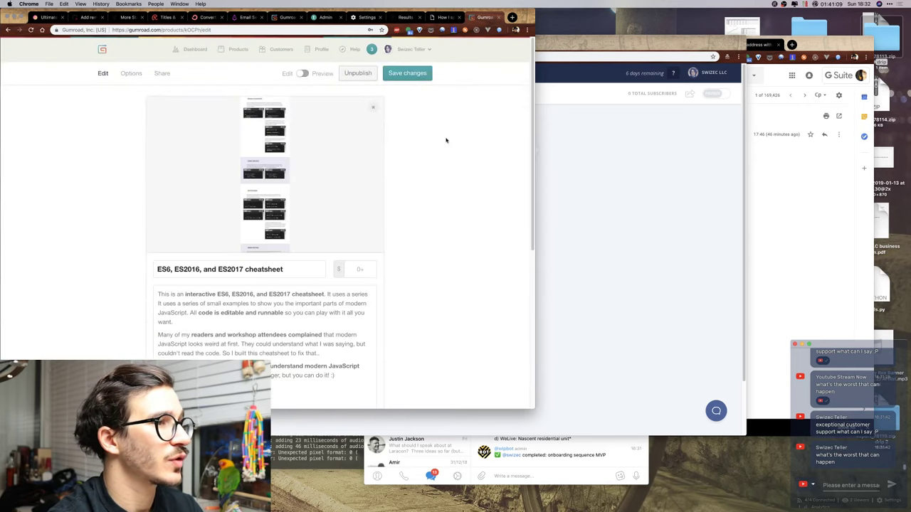
left_click(161, 73)
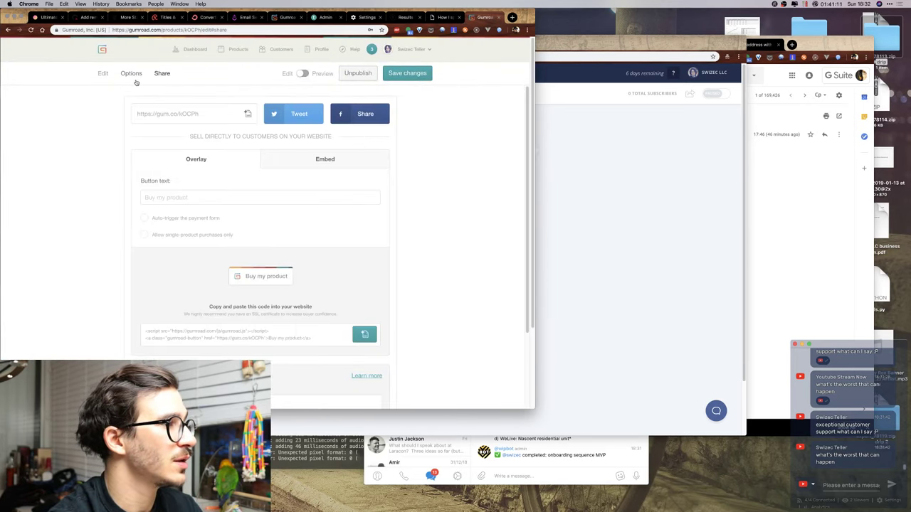
scroll(74, 202, "down", 5)
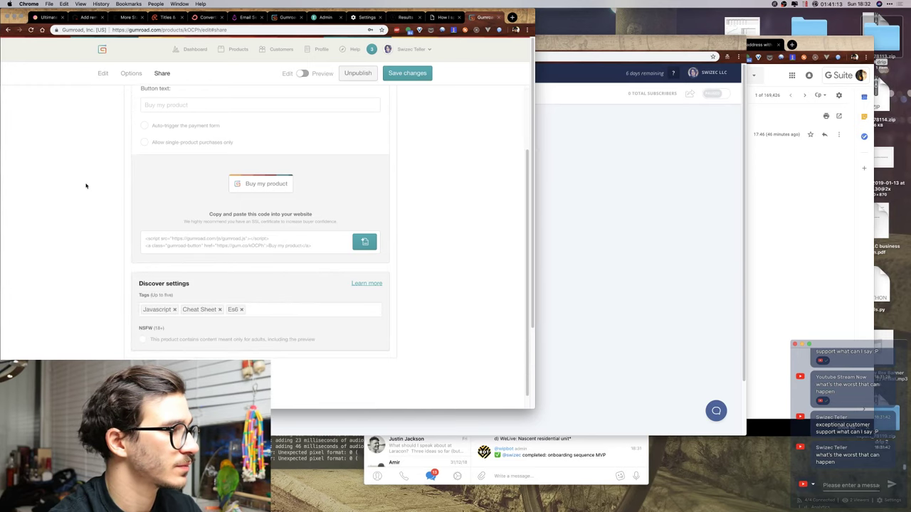
scroll(86, 186, "up", 10)
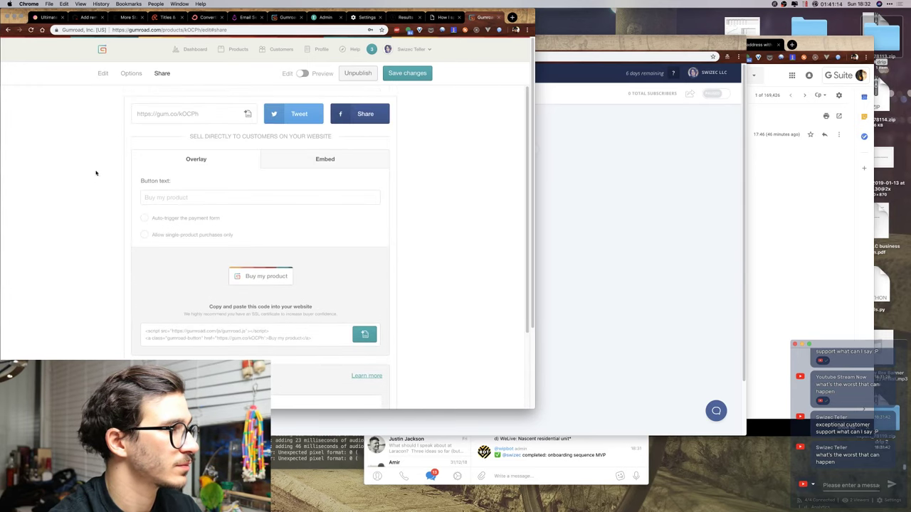
left_click(133, 73)
left_click(106, 73)
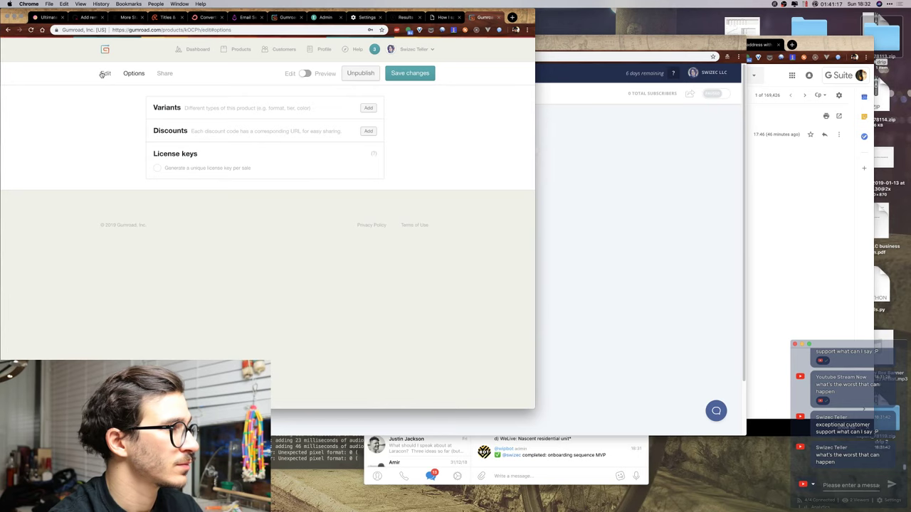
scroll(92, 180, "down", 5)
scroll(92, 181, "down", 3)
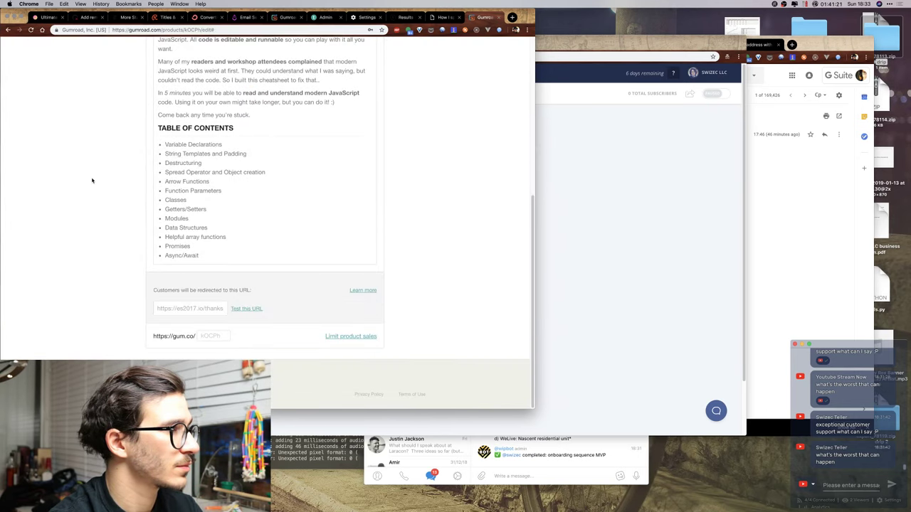
scroll(92, 181, "up", 3)
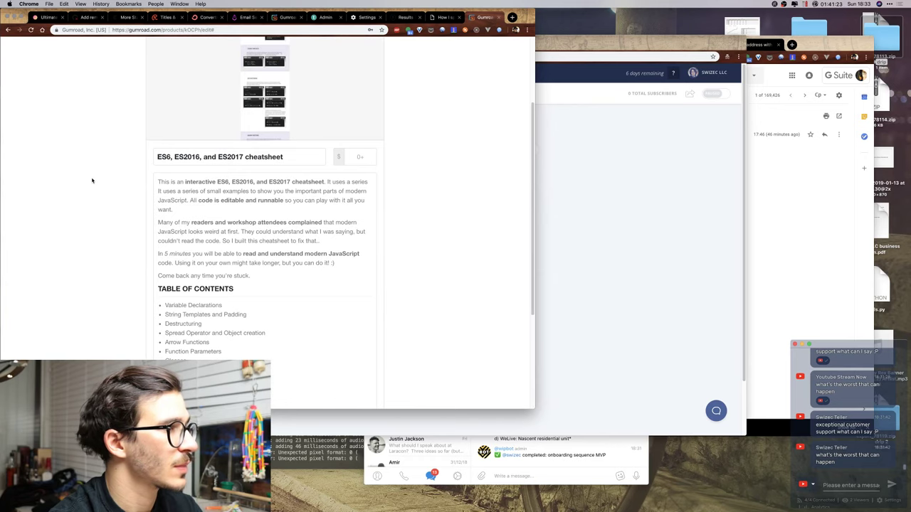
left_click(686, 195)
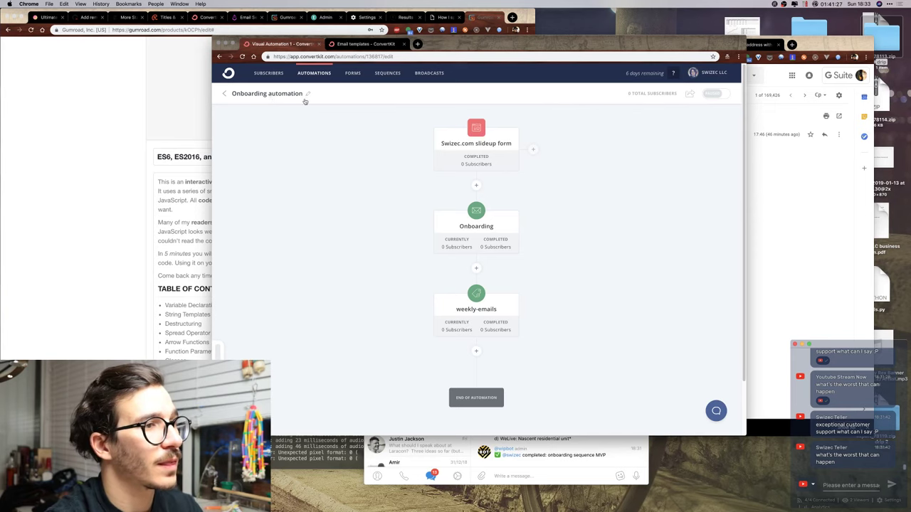
Add a Gumroad purchase trigger for the ES6, ES2016, and ES2017 cheatsheet beside the slideup form.
left_click(533, 149)
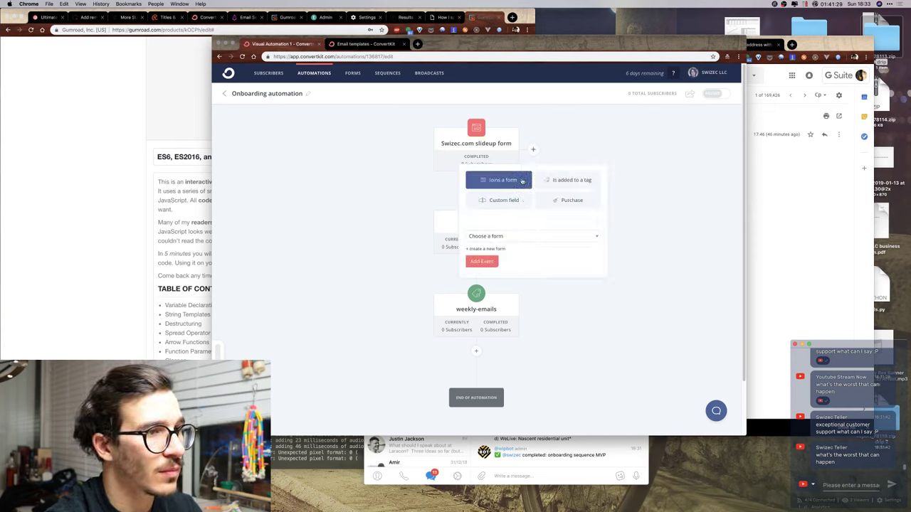
left_click(555, 202)
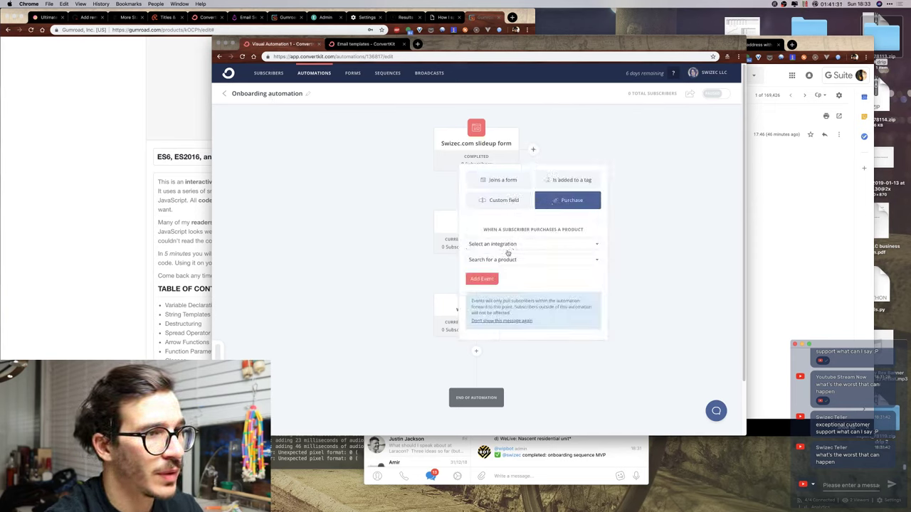
left_click(509, 245)
left_click(493, 268)
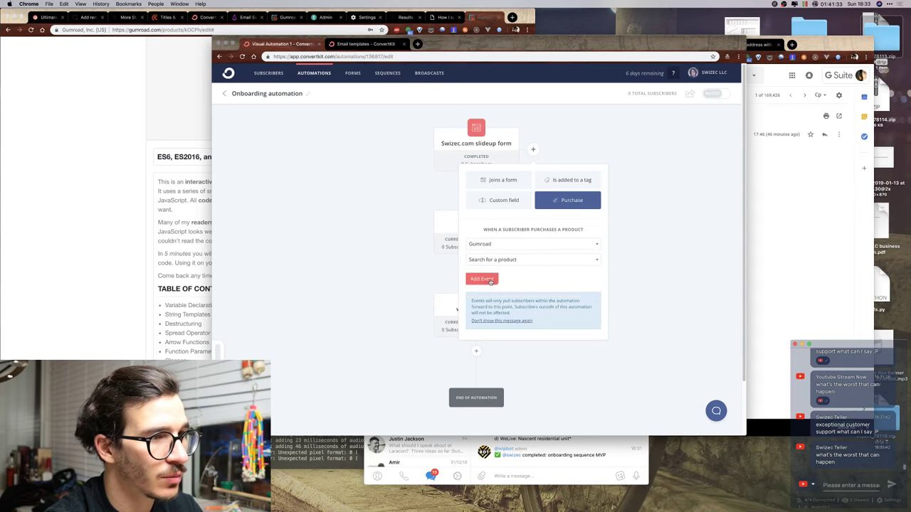
left_click(501, 261)
scroll(507, 258, "down", 2)
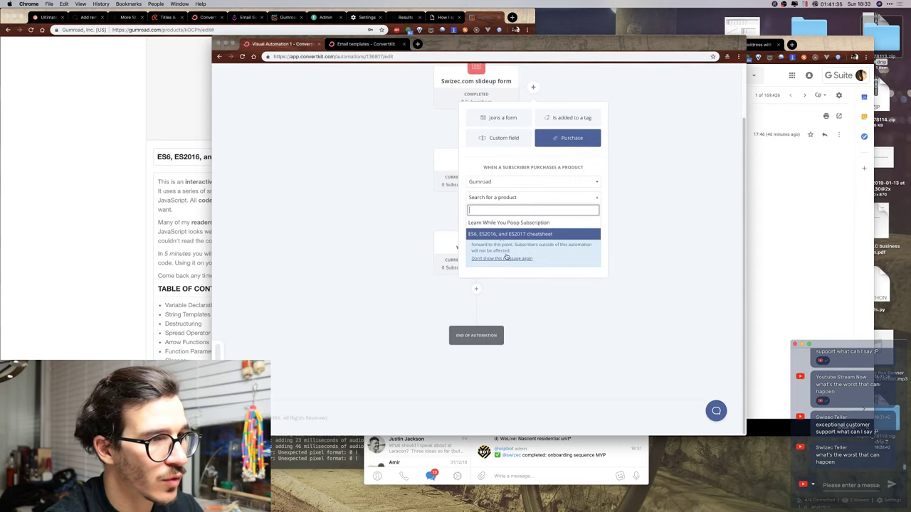
left_click(518, 235)
scroll(544, 228, "up", 2)
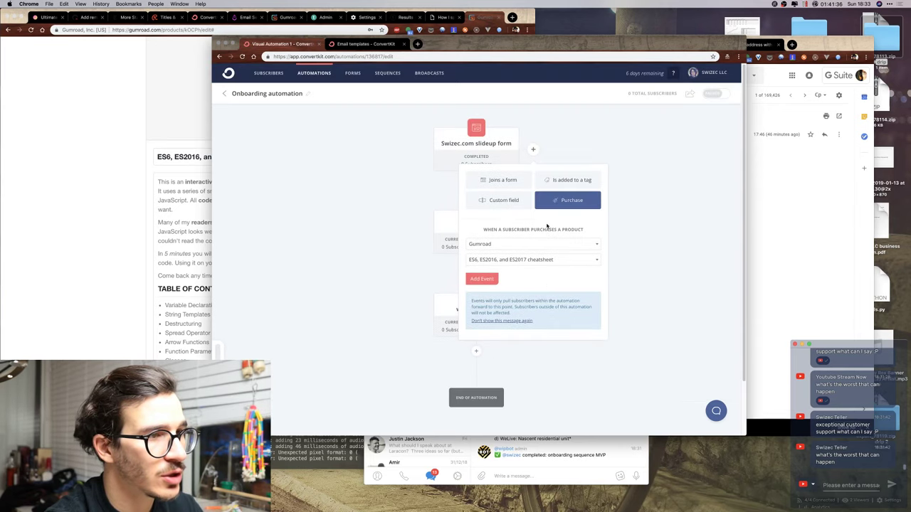
left_click(481, 279)
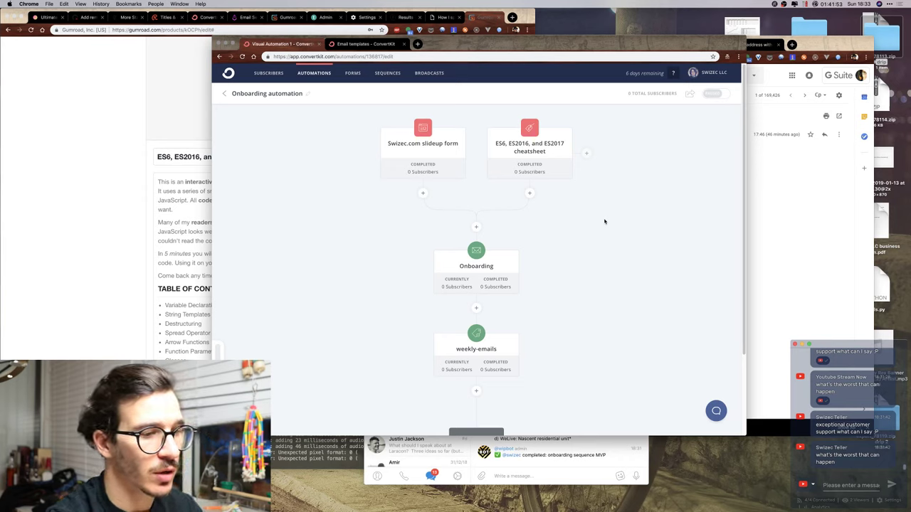
Post '/done rewire es6cheatsheet purchase to new onboarding' in the Telegram WIP chat.
key("super+Tab")
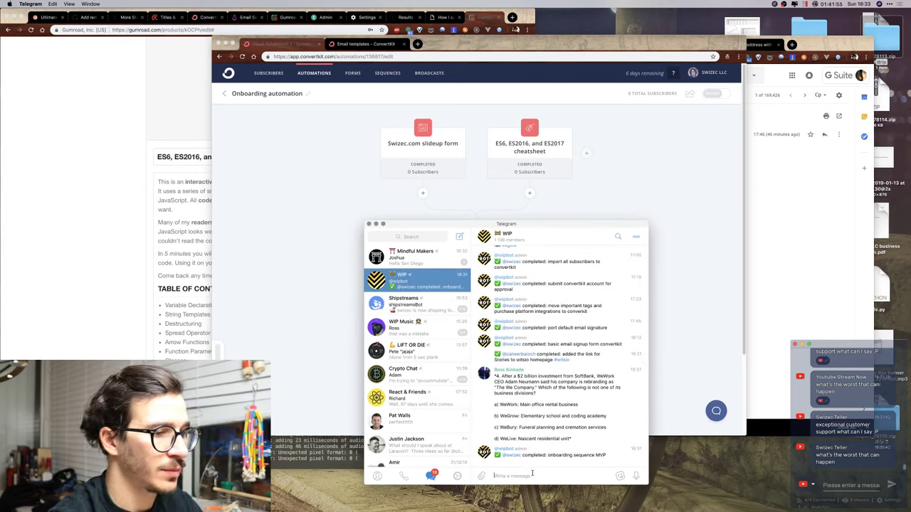
type("/done r")
type("ew")
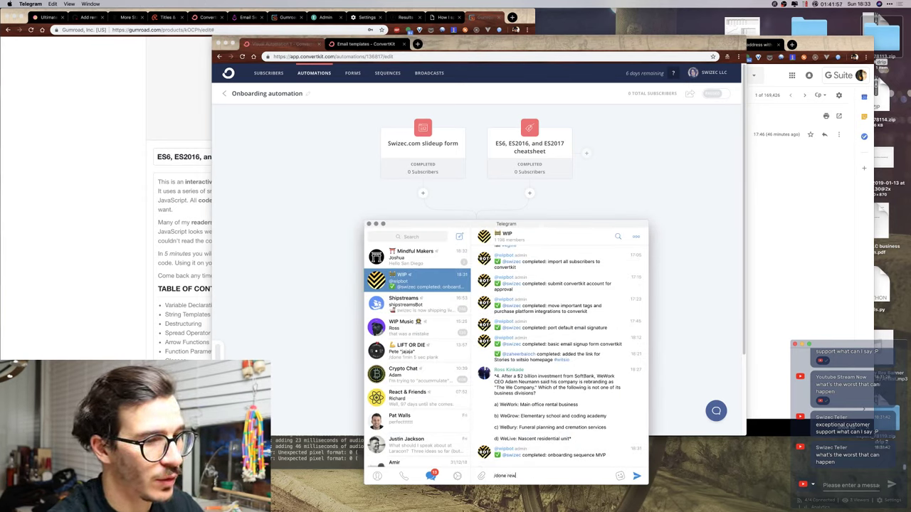
type("ire es6che")
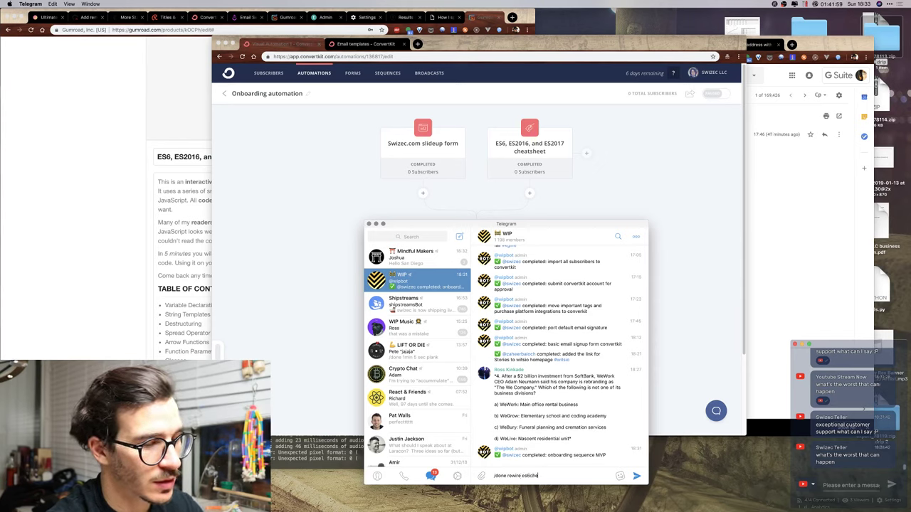
type("atsheet purchase to")
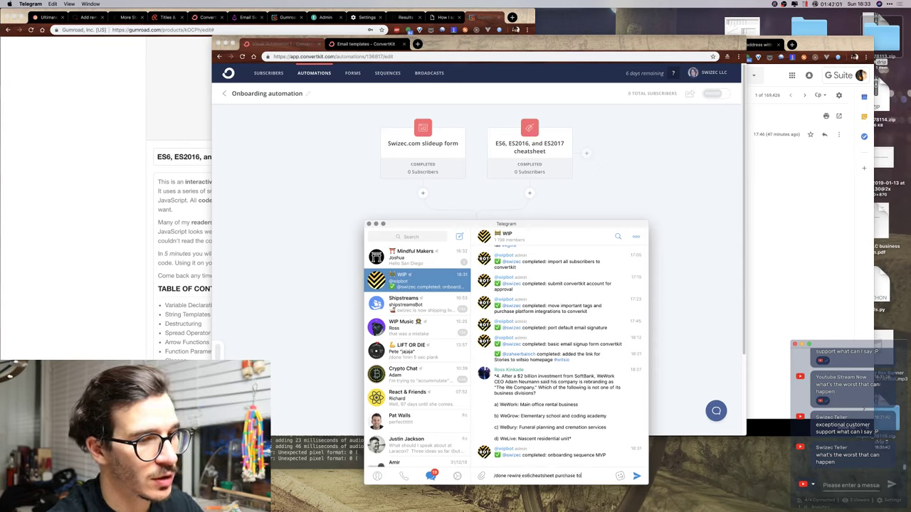
type(" new onboarding")
key("Return")
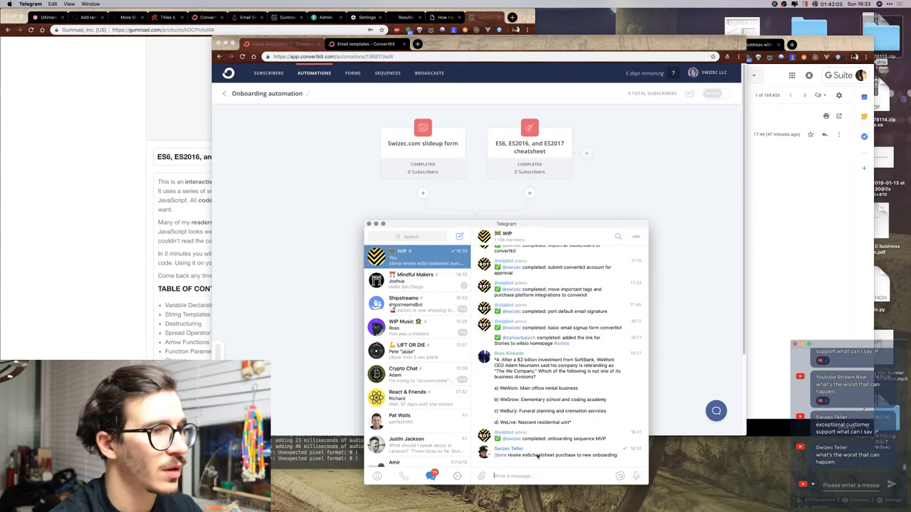
left_click(133, 137)
key("super+9")
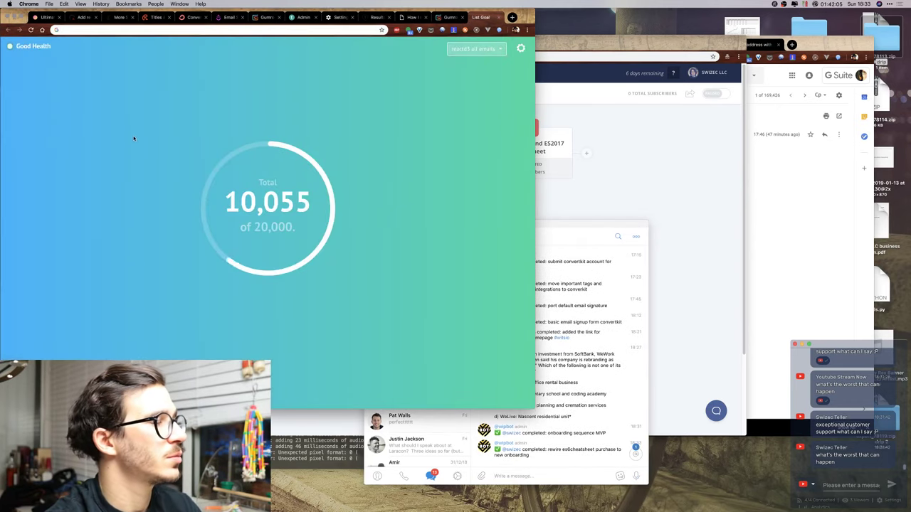
Load swizec.com/blog/wp-admin and log in to the WordPress admin.
key("super+l")
type("swizec.")
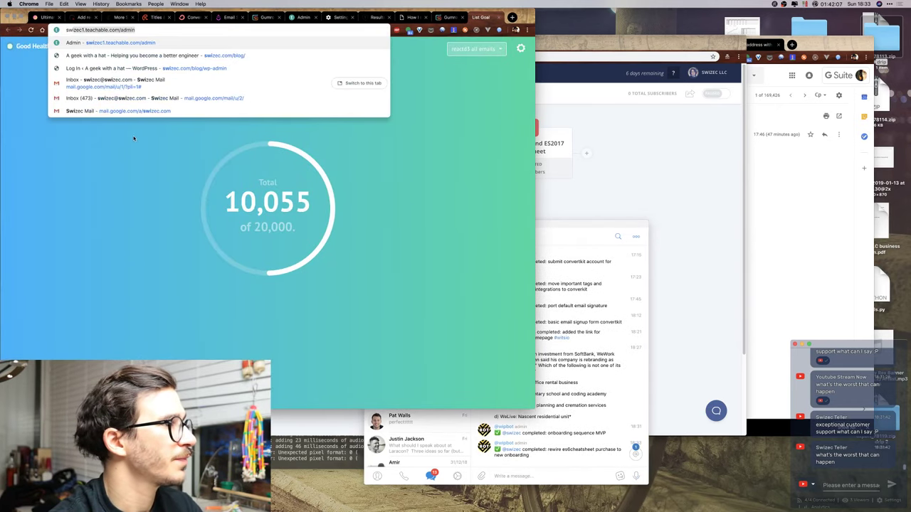
type("com/bl/")
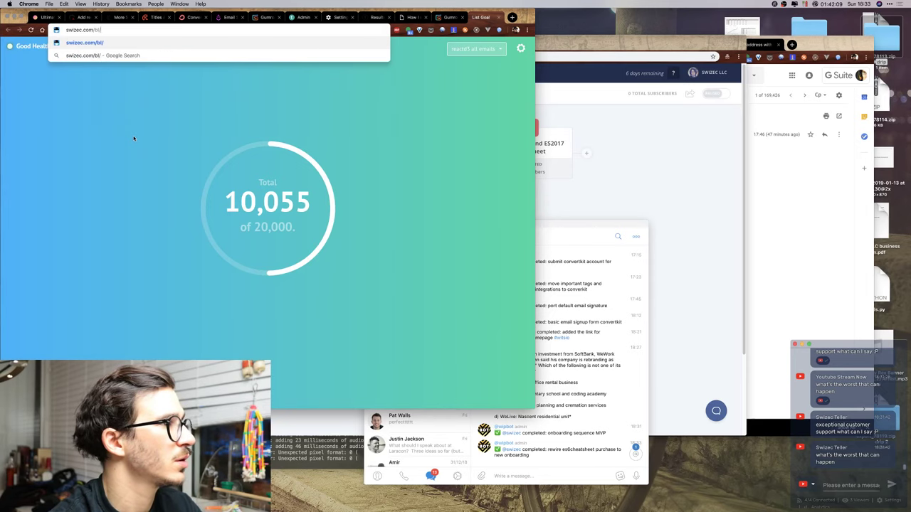
key("BackSpace")
type("og/wp-admin")
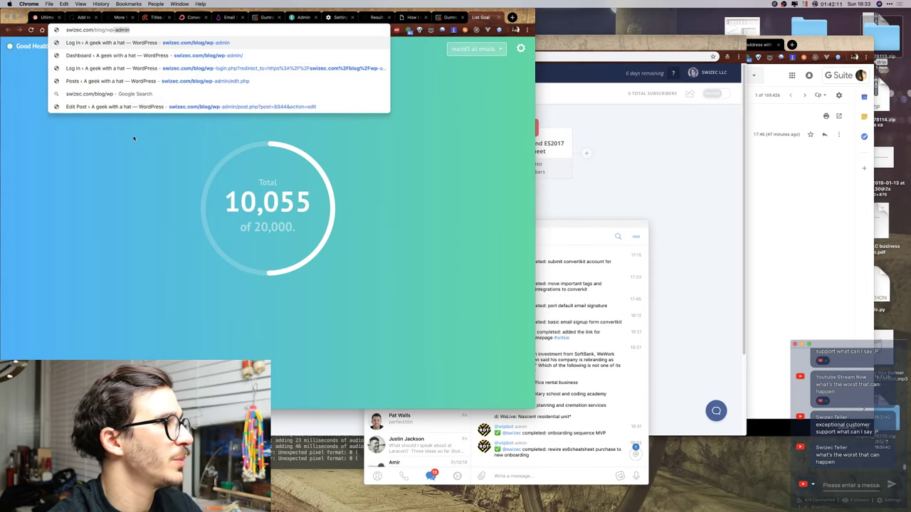
key("Return")
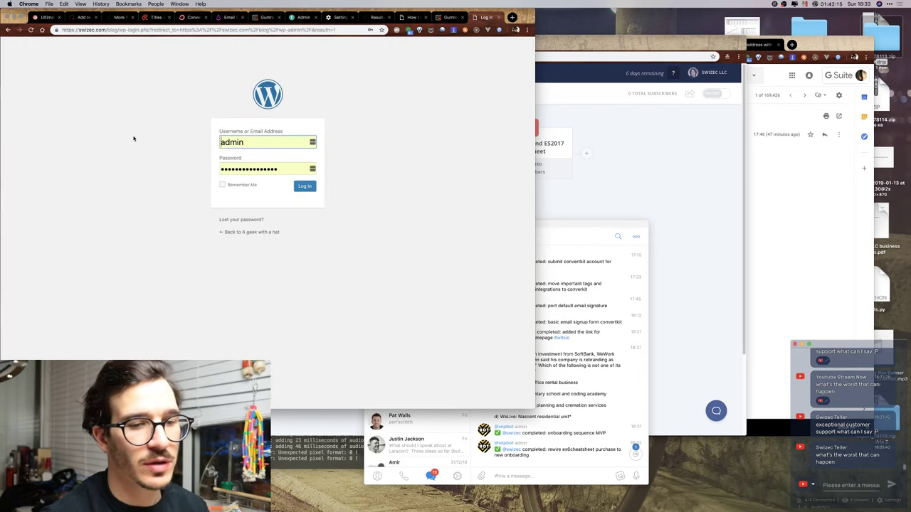
left_click(305, 186)
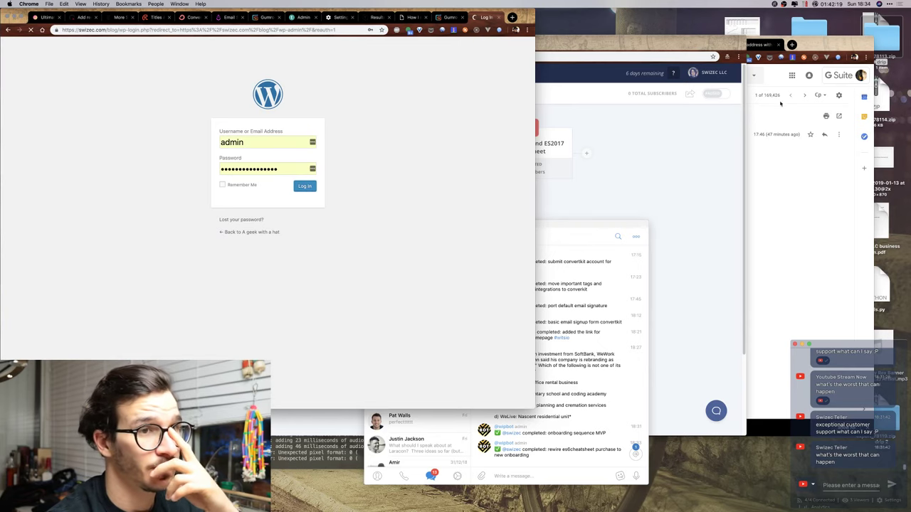
Open youtube.com/live in a new tab of the other browser window.
left_click(755, 98)
key("ctrl+t")
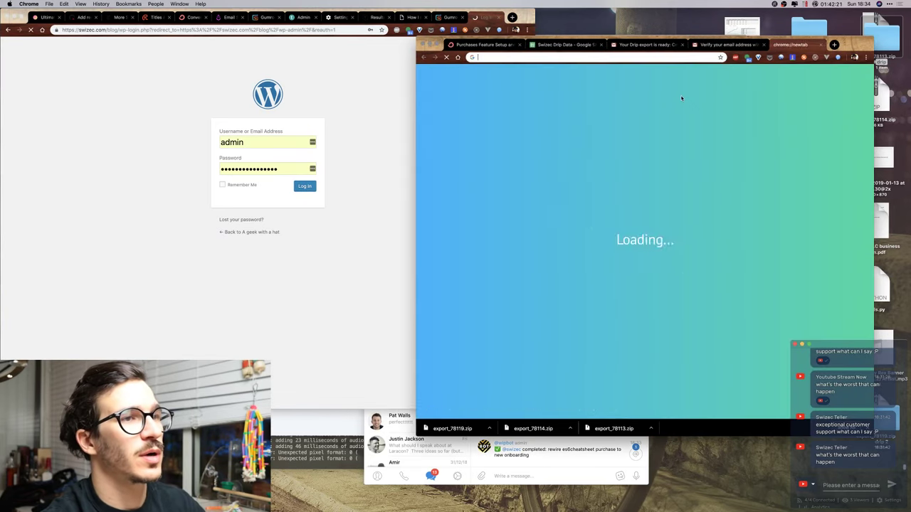
type("youtube.com/live")
key("Return")
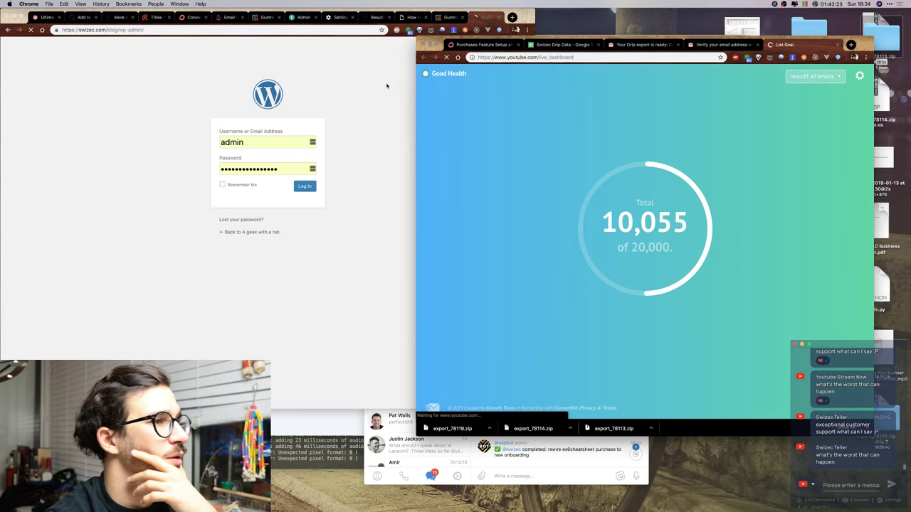
left_click(391, 85)
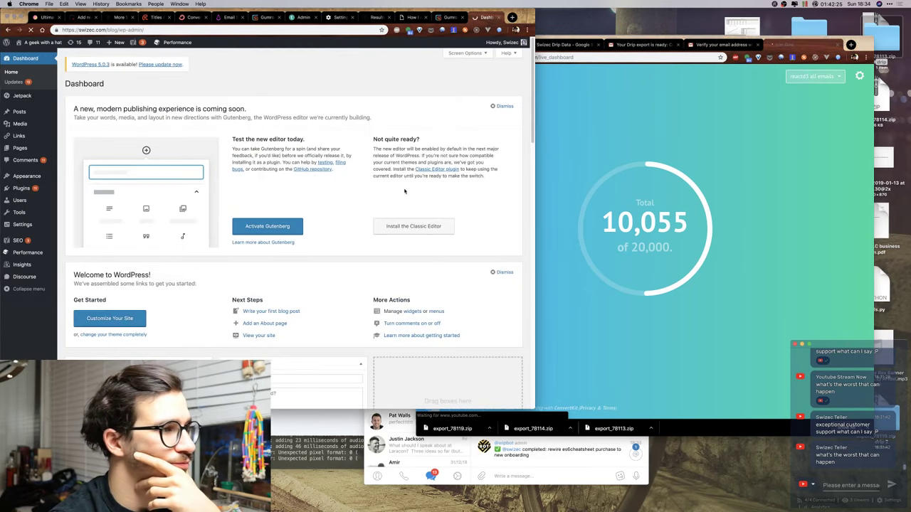
Open the WordPress Installed Plugins page and load twitter.com in the other browser window.
mouse_move(23, 256)
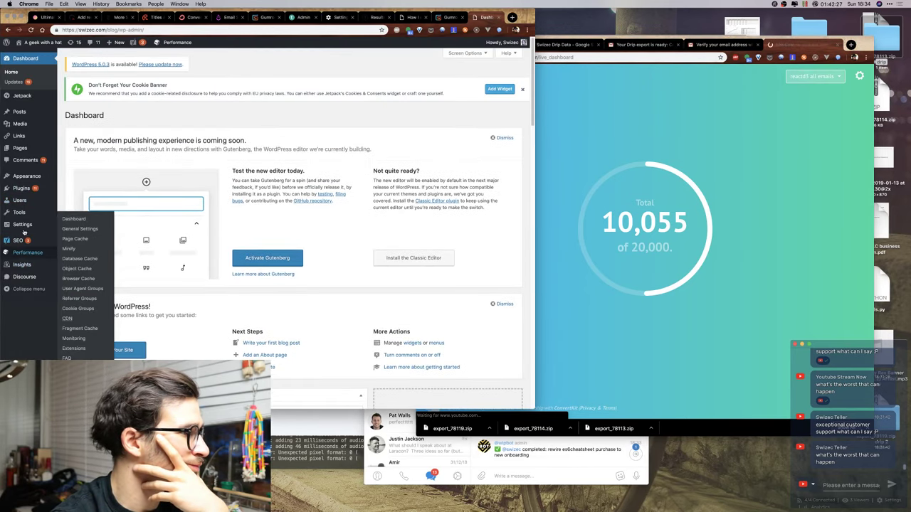
left_click(21, 188)
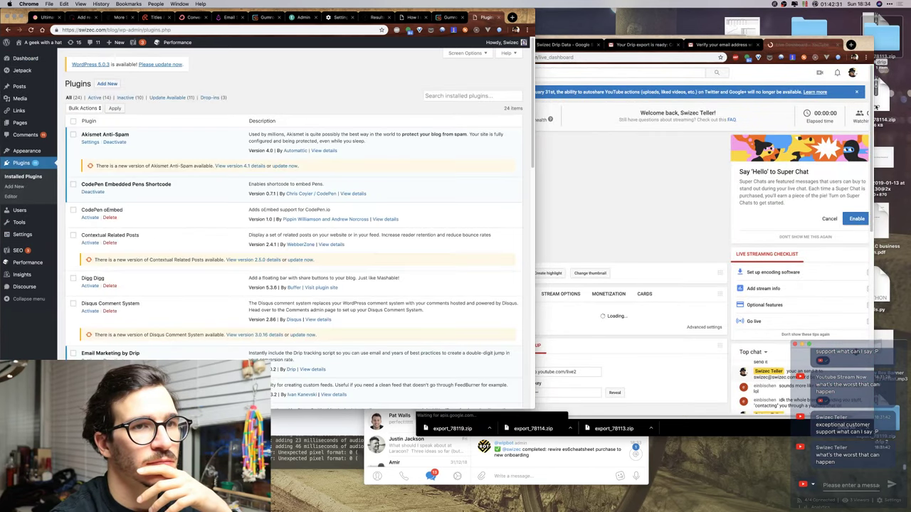
left_click(874, 106)
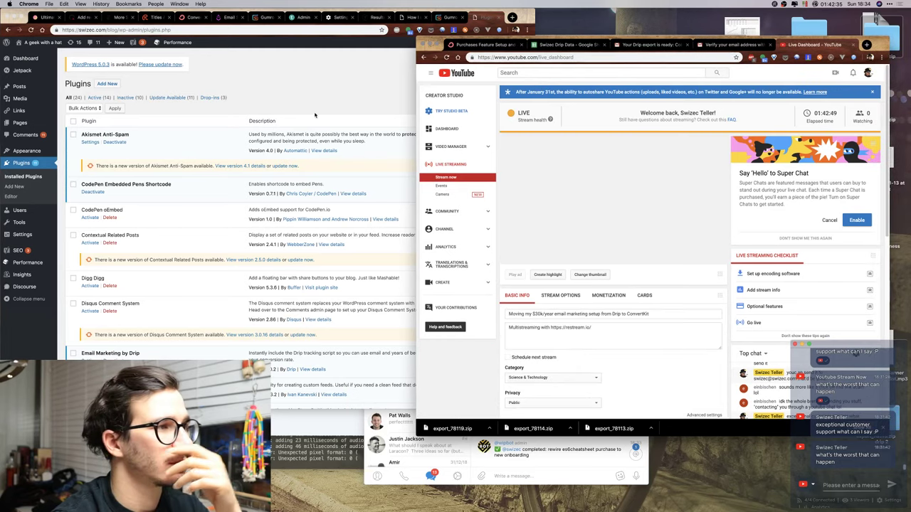
left_click(321, 84)
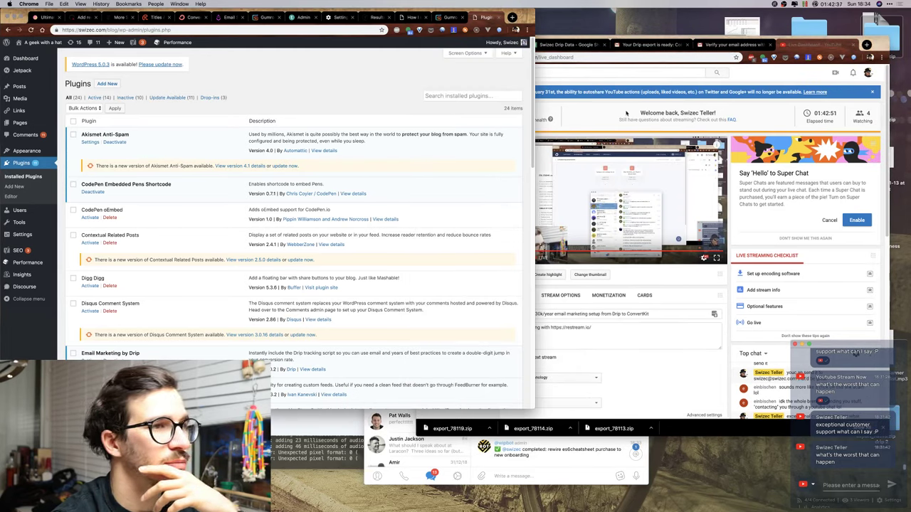
left_click(591, 84)
key("super+l")
type("twitter.com")
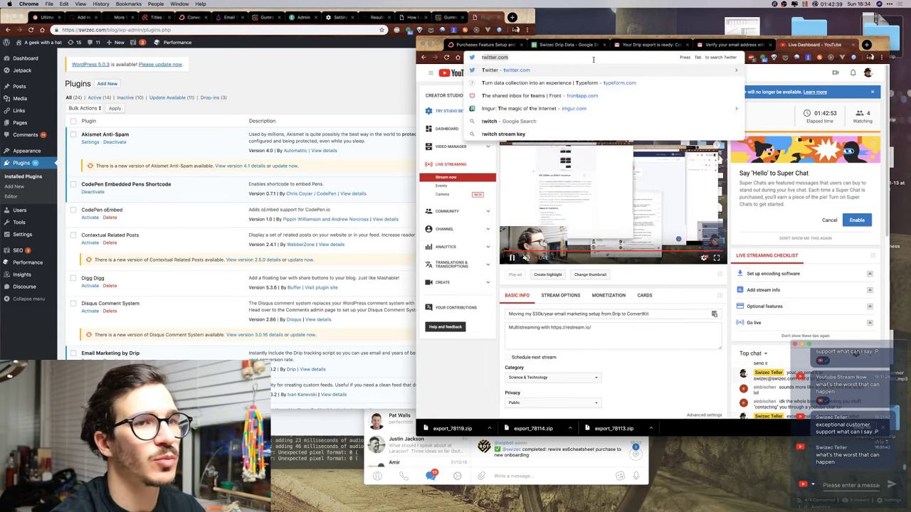
key("Return")
left_click(321, 112)
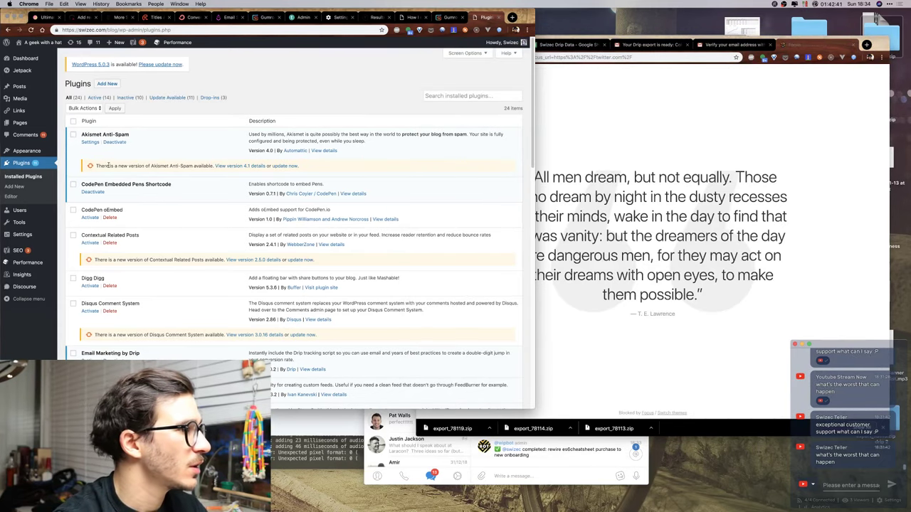
Update the Yoast SEO plugin to version 9.4 and close the blocked Focus page.
scroll(172, 151, "down", 3)
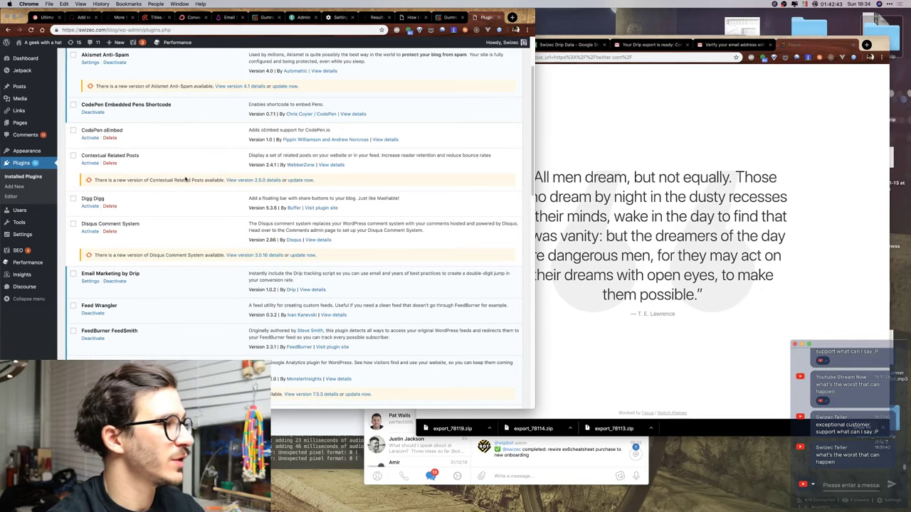
scroll(181, 171, "down", 5)
scroll(185, 179, "down", 10)
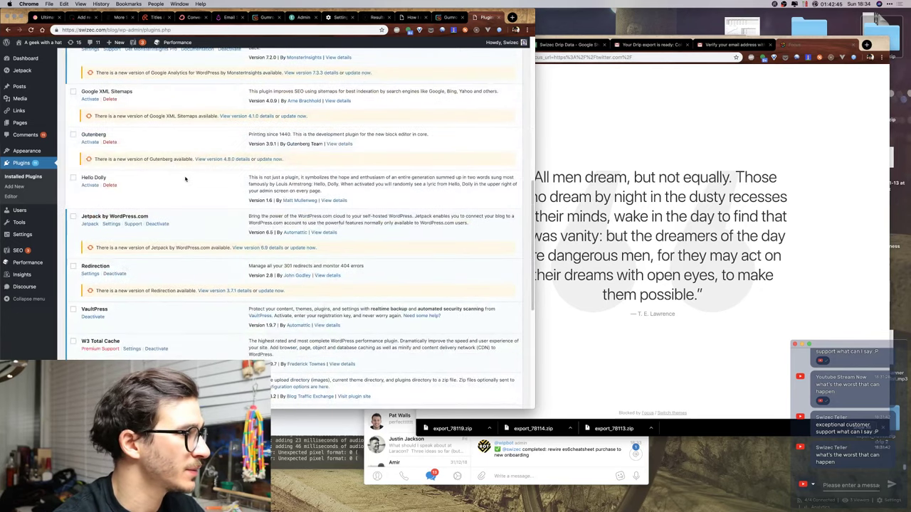
scroll(185, 179, "down", 1)
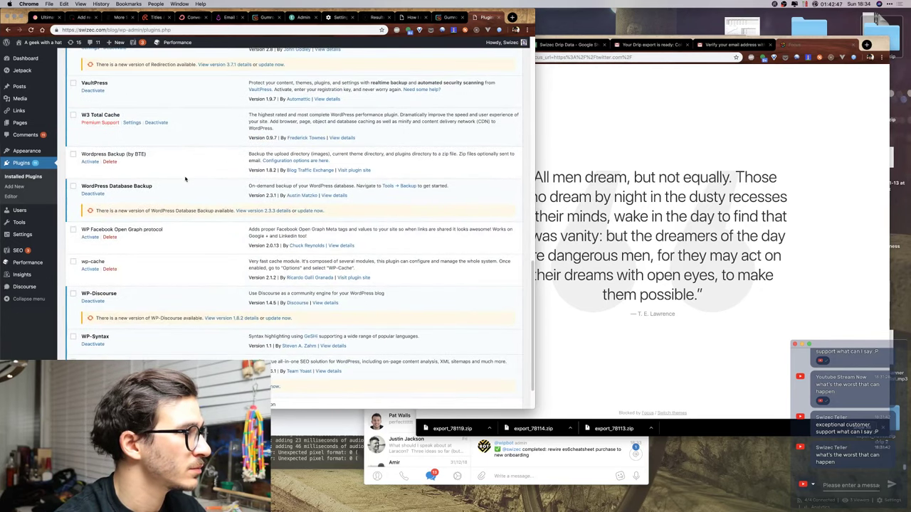
scroll(187, 178, "up", 6)
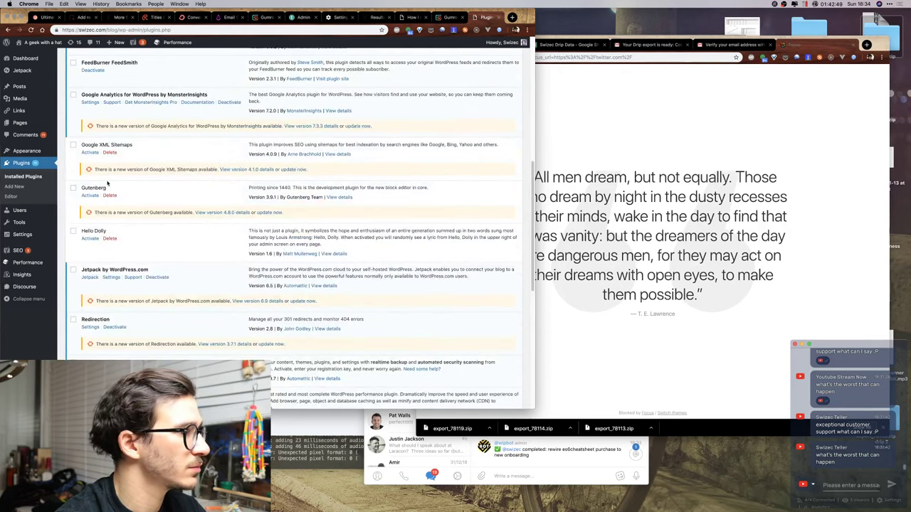
scroll(159, 209, "down", 10)
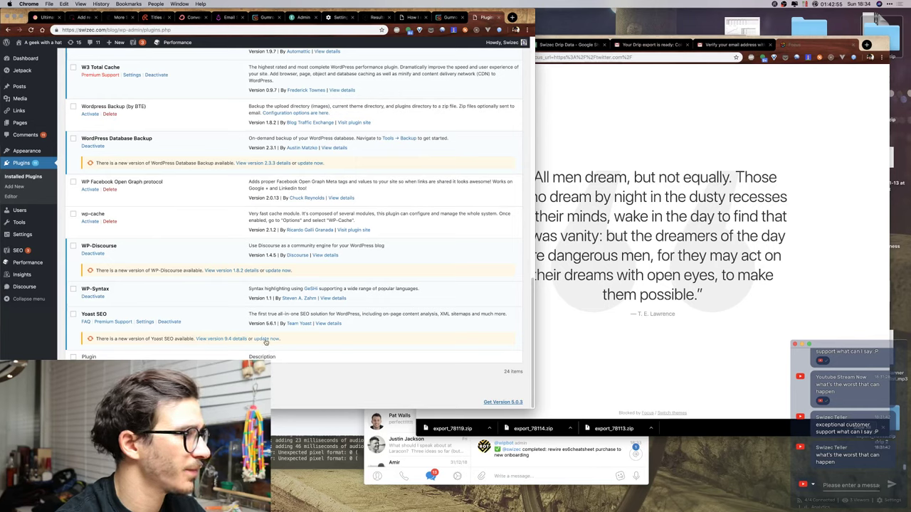
left_click(266, 340)
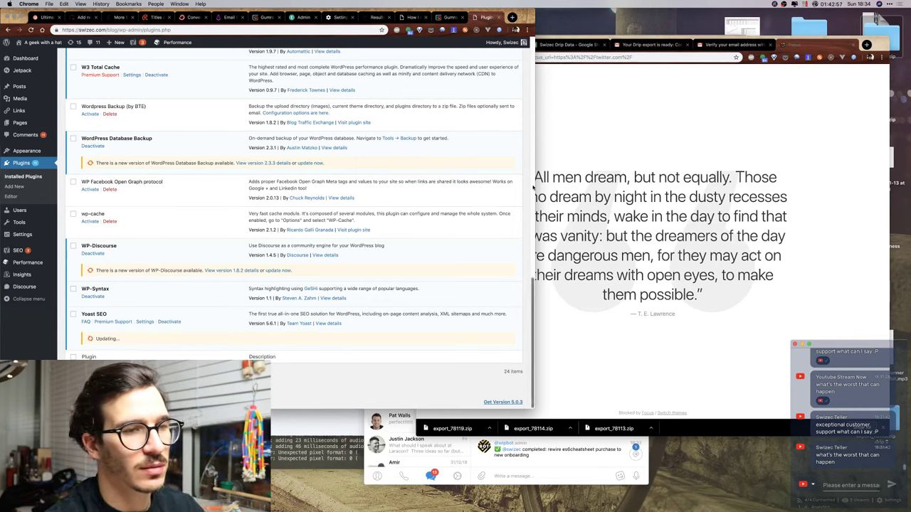
left_click(638, 138)
key("super+w")
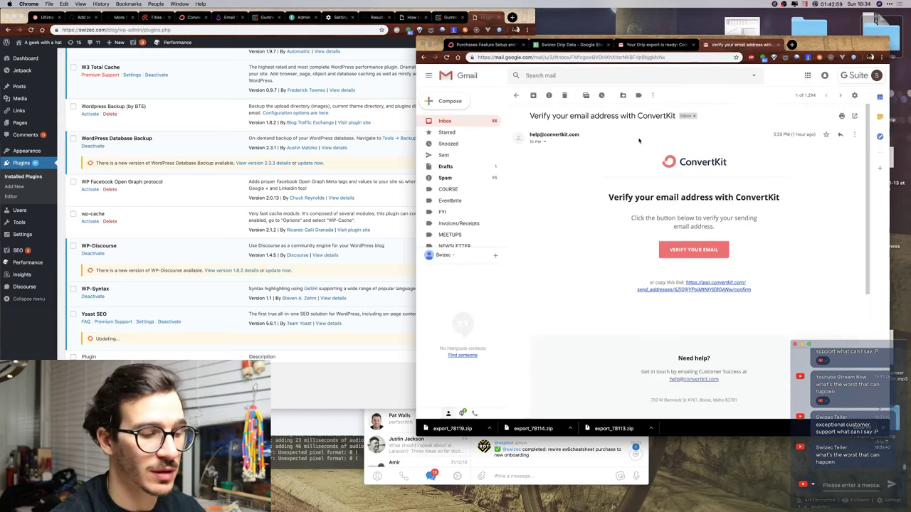
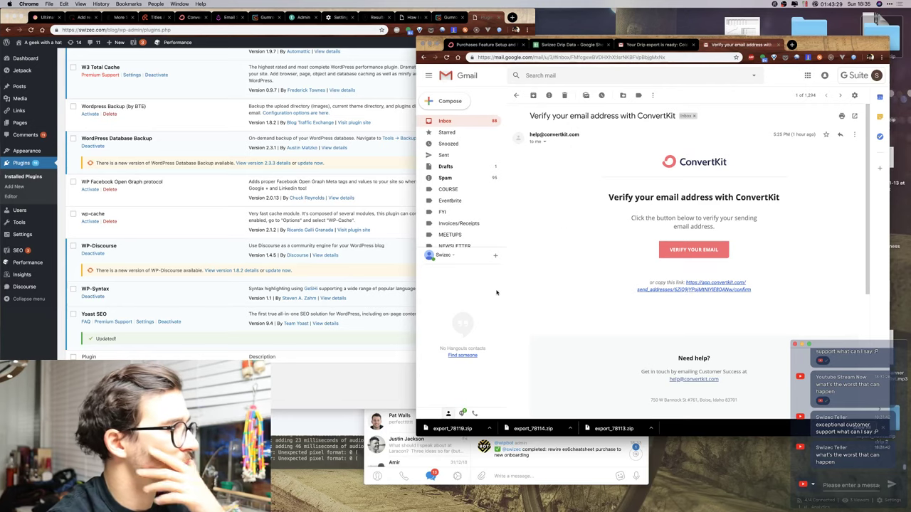
Search Add New plugins for 'convertkit', then install and activate the ConvertKit plugin.
left_click(196, 299)
scroll(194, 281, "up", 15)
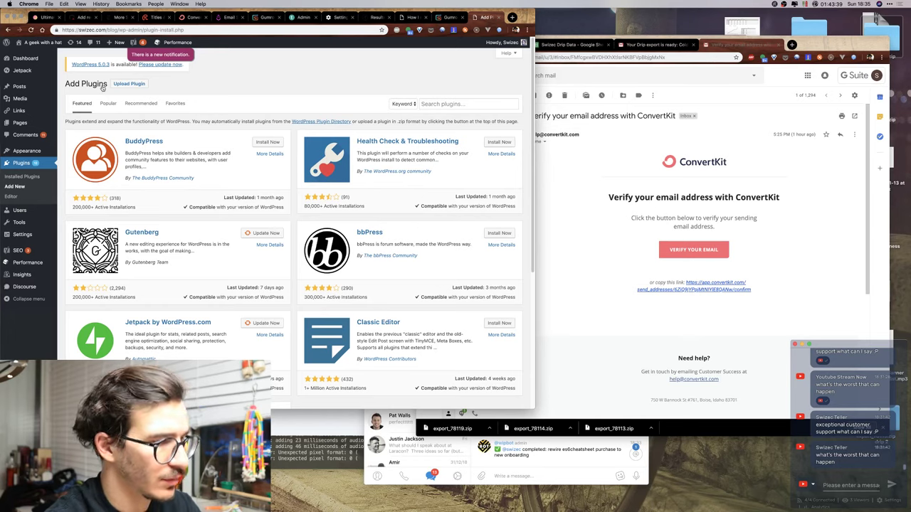
left_click(446, 104)
type("convertkit")
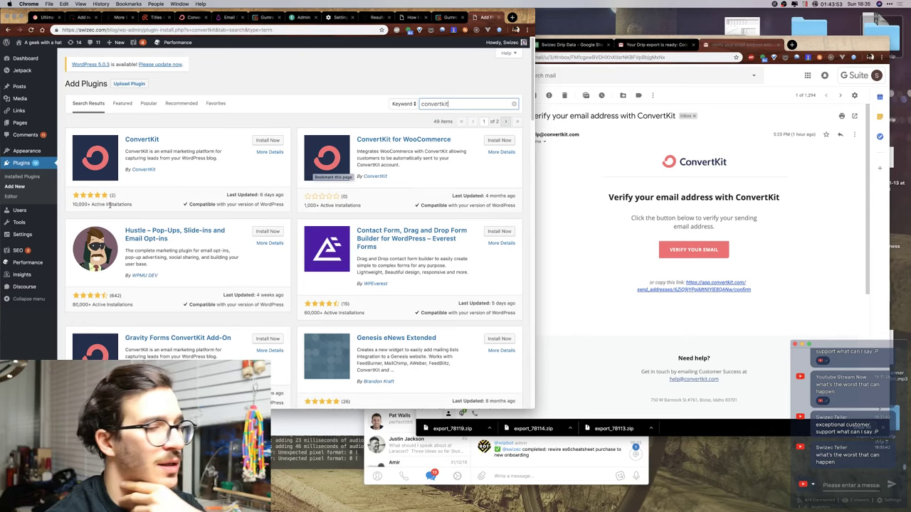
left_click(256, 140)
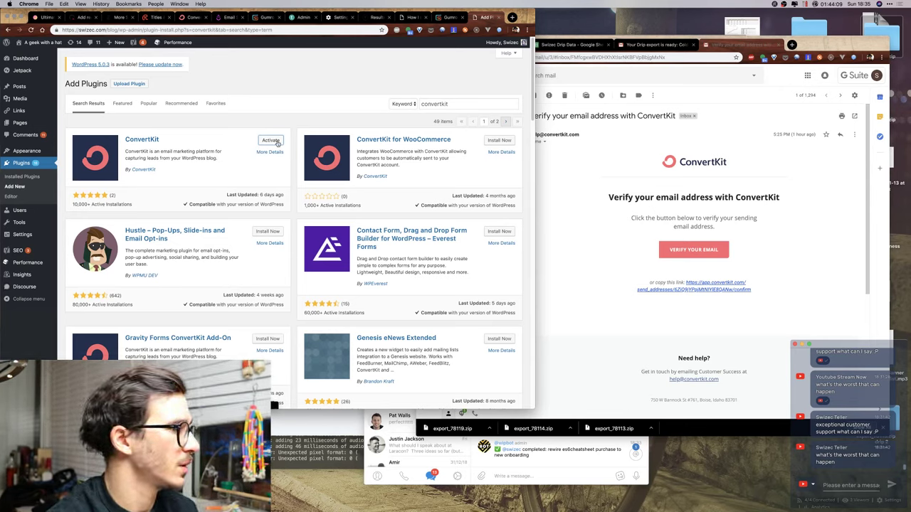
left_click(272, 140)
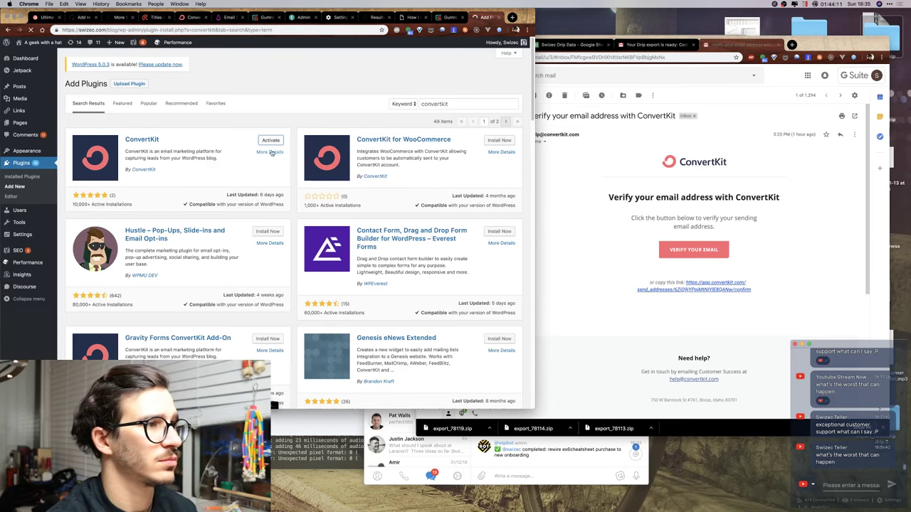
Find ConvertKit in the installed plugins list and open its Settings page.
left_click(271, 154)
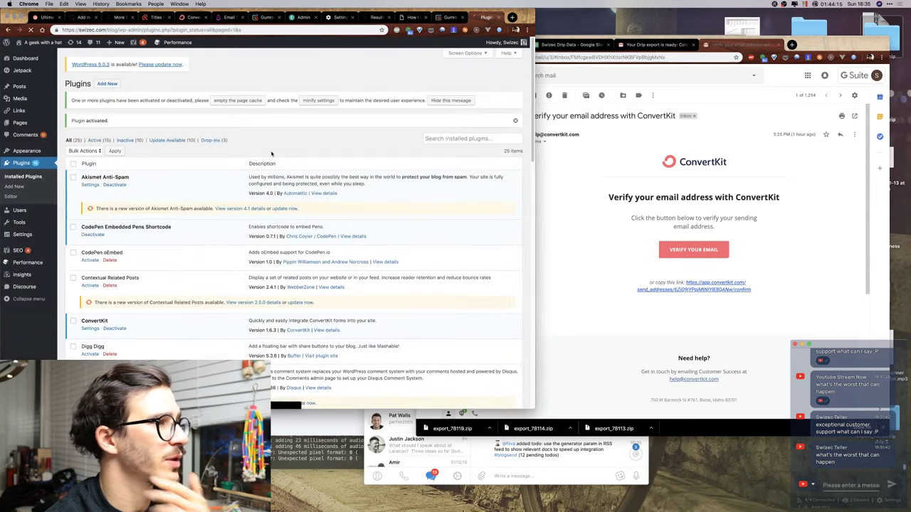
scroll(94, 326, "down", 15)
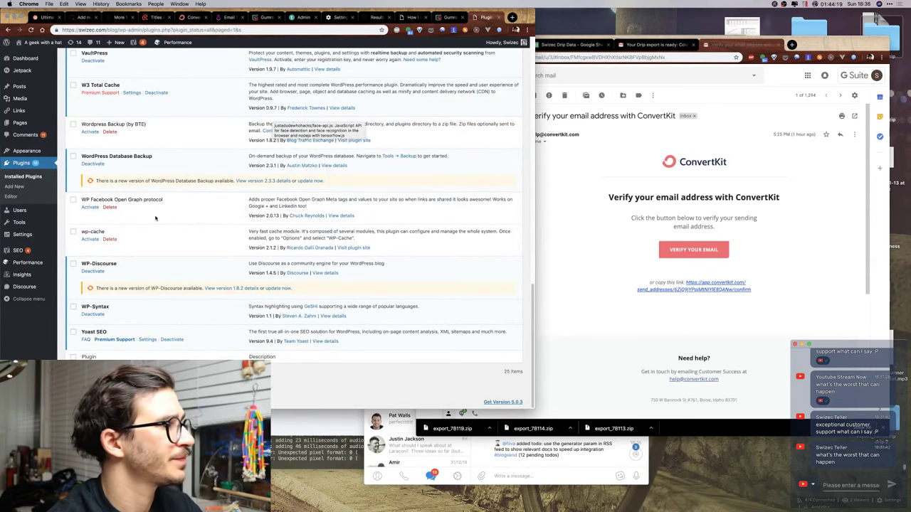
key("super+f")
type("convertkit")
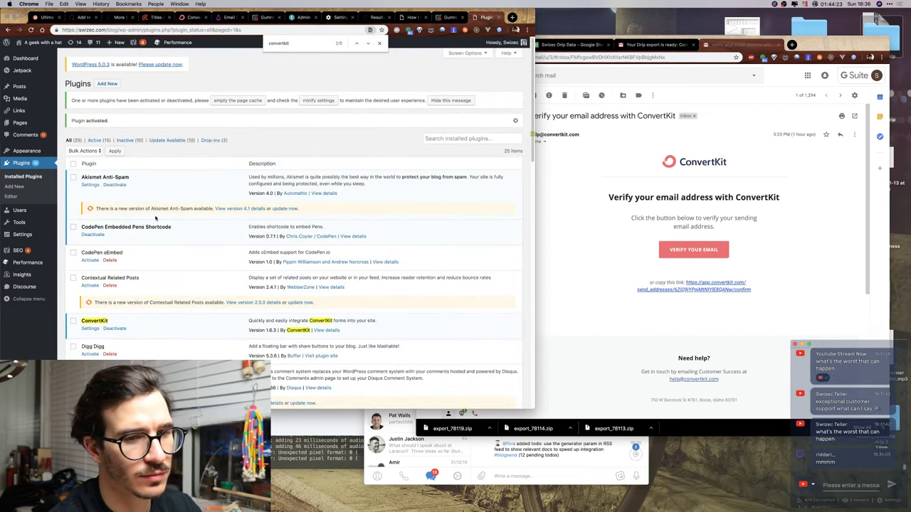
left_click(93, 329)
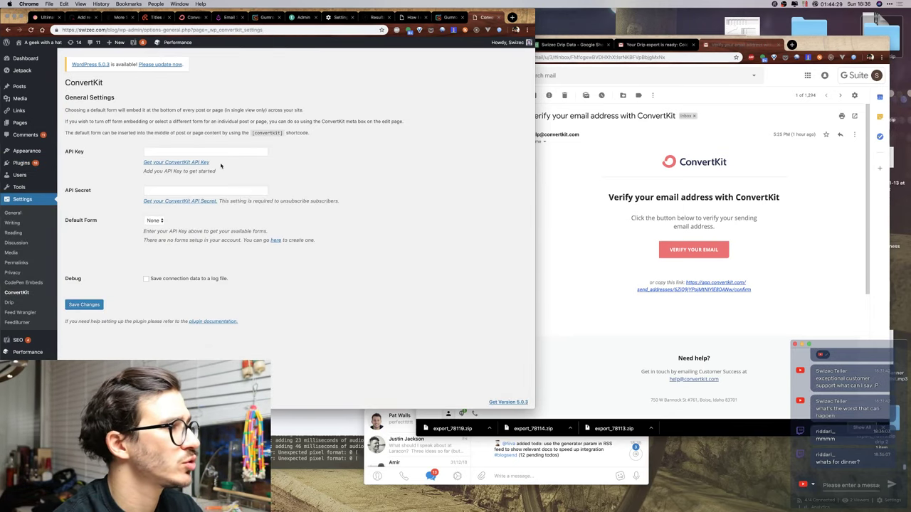
Bring up the ConvertKit account settings page where the API key is shown.
left_click(220, 154)
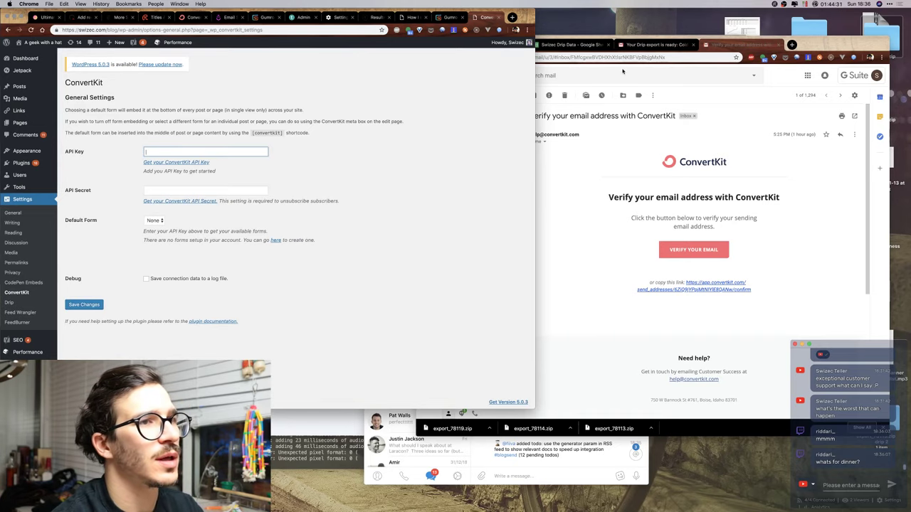
key("ctrl+Up")
left_click(701, 72)
left_click(702, 72)
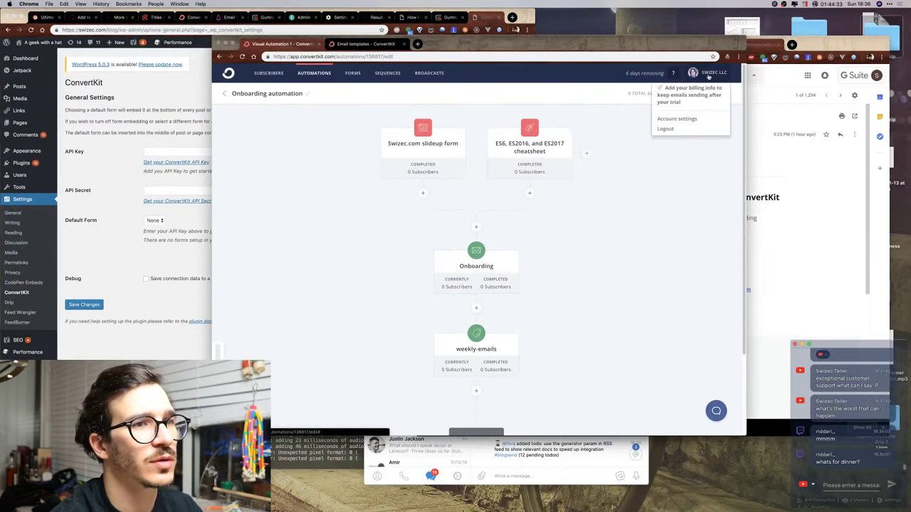
left_click(663, 119)
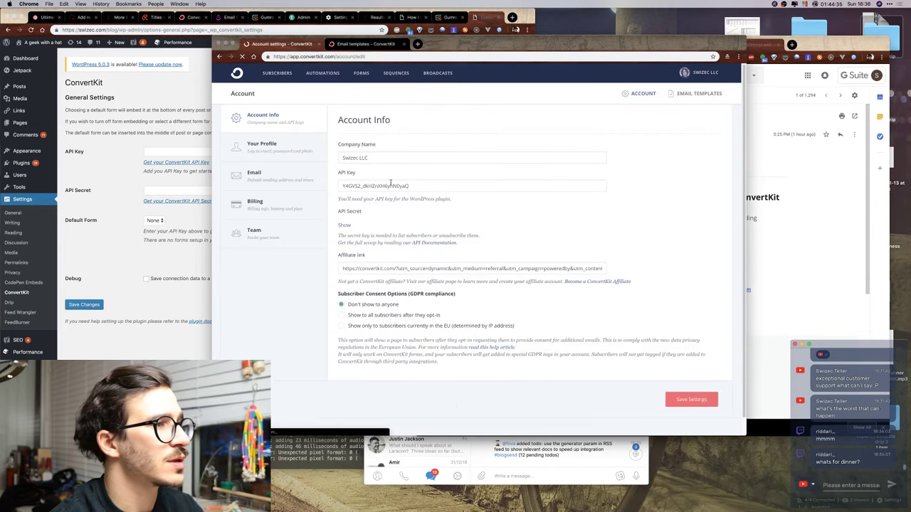
Copy the ConvertKit API key and paste it into WordPress's API Key field.
double_click(361, 186)
key("super+c")
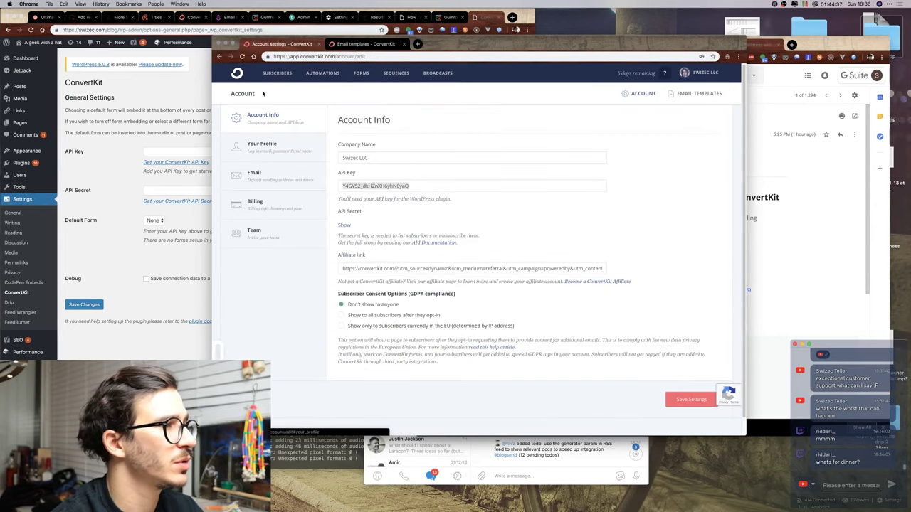
left_click(206, 151)
key("super+v")
left_click(174, 191)
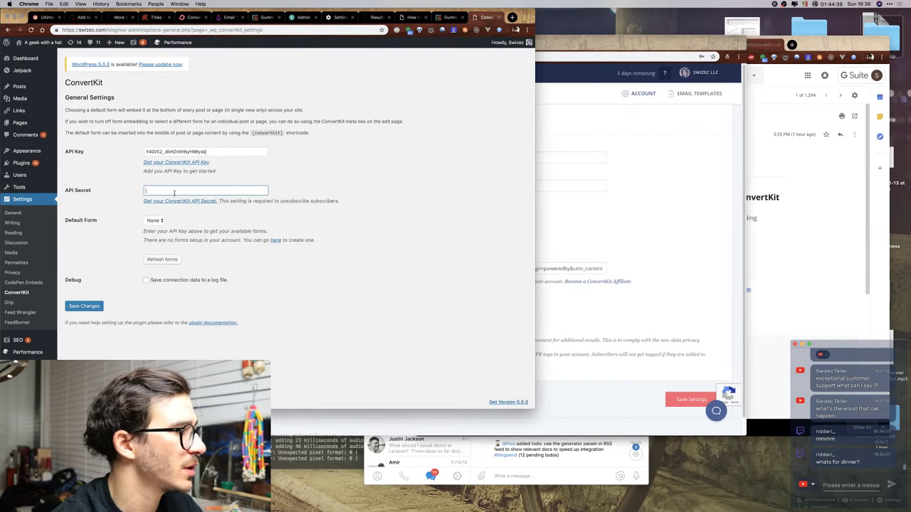
key("super+grave")
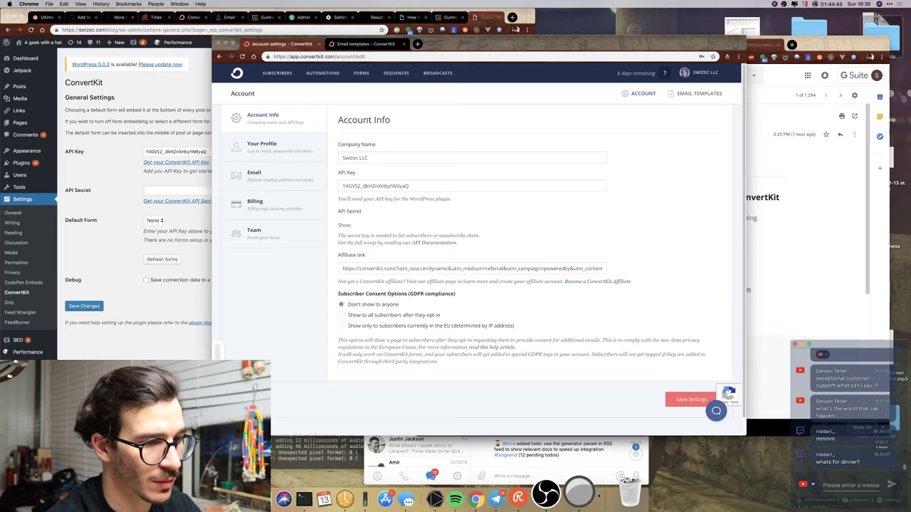
left_click(569, 493)
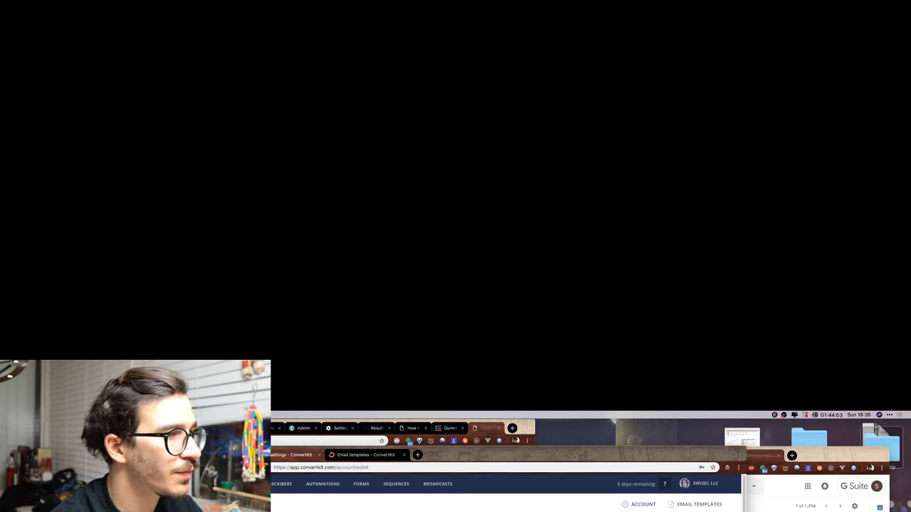
Add the API secret from ConvertKit, pick 'Swizec.com slideup form' as default form, and save.
key("super+grave")
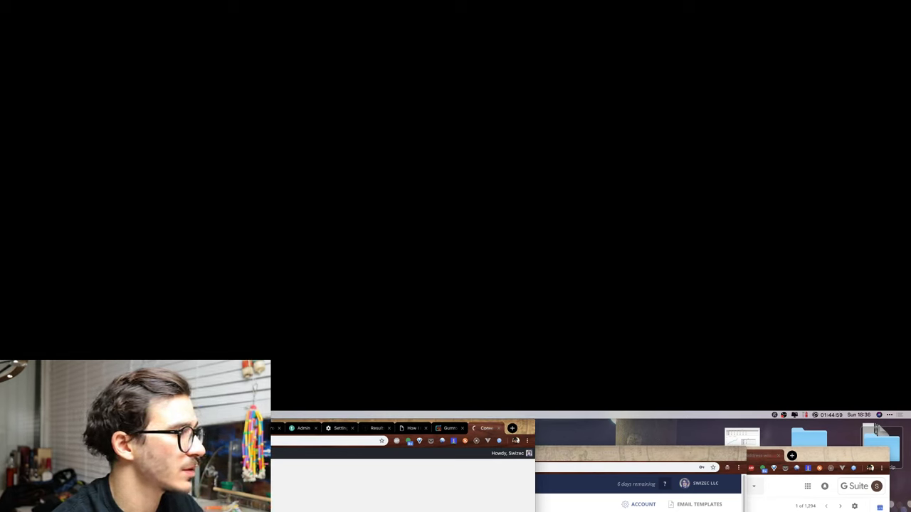
key("super+grave")
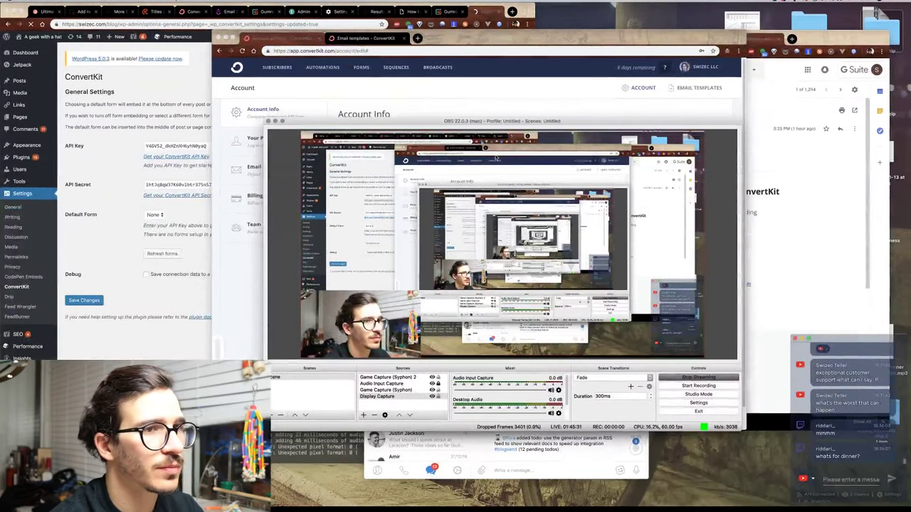
key("super+grave")
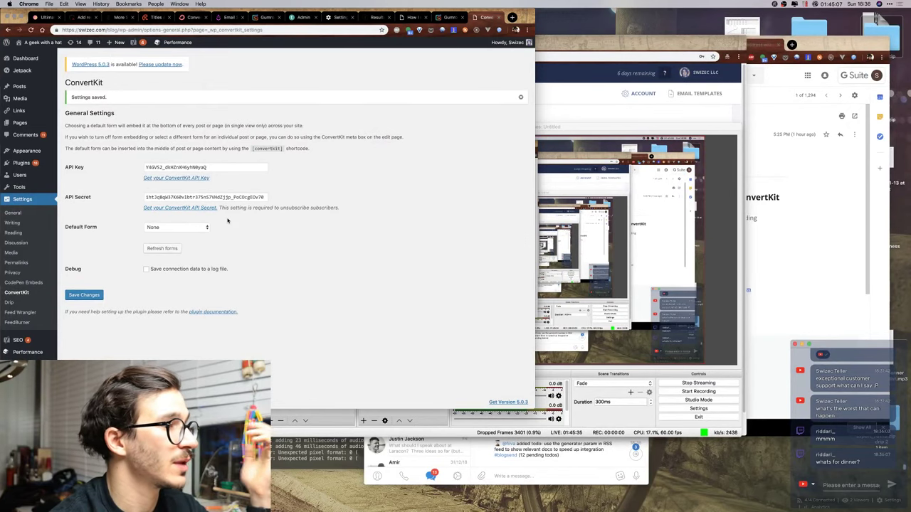
left_click(188, 227)
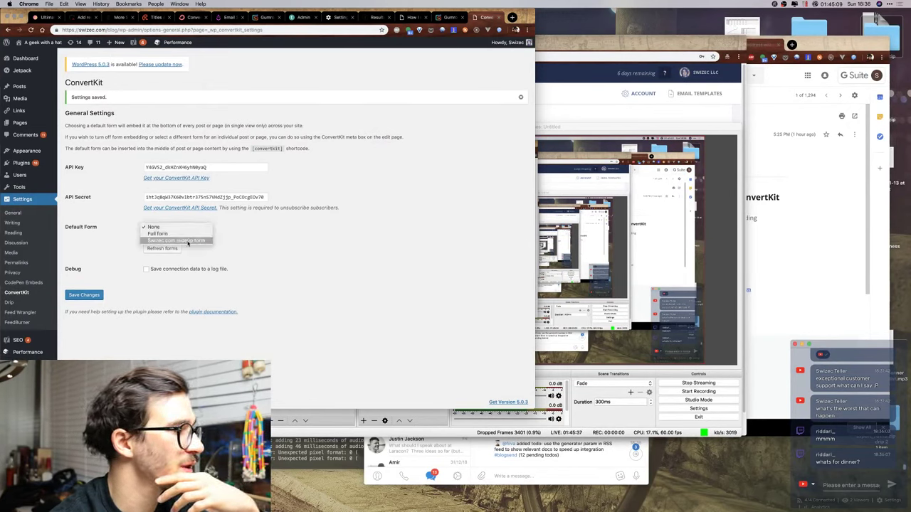
left_click(179, 240)
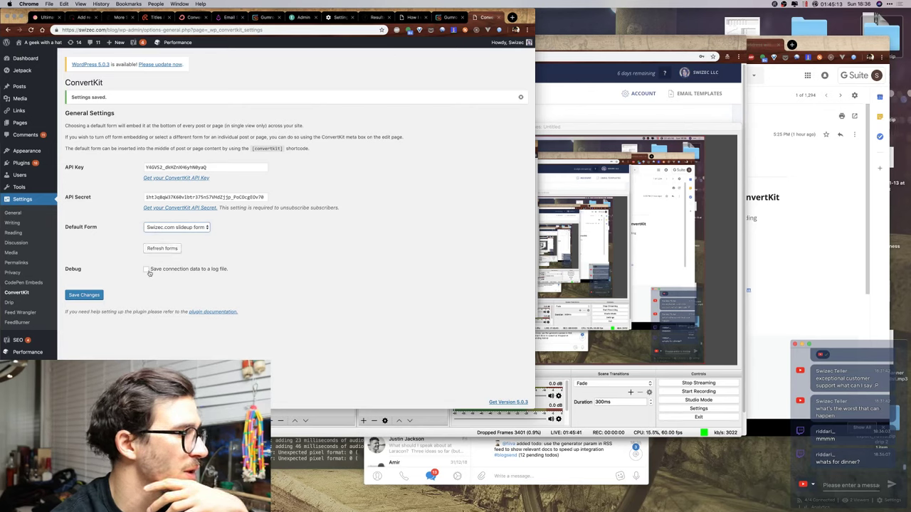
left_click(79, 297)
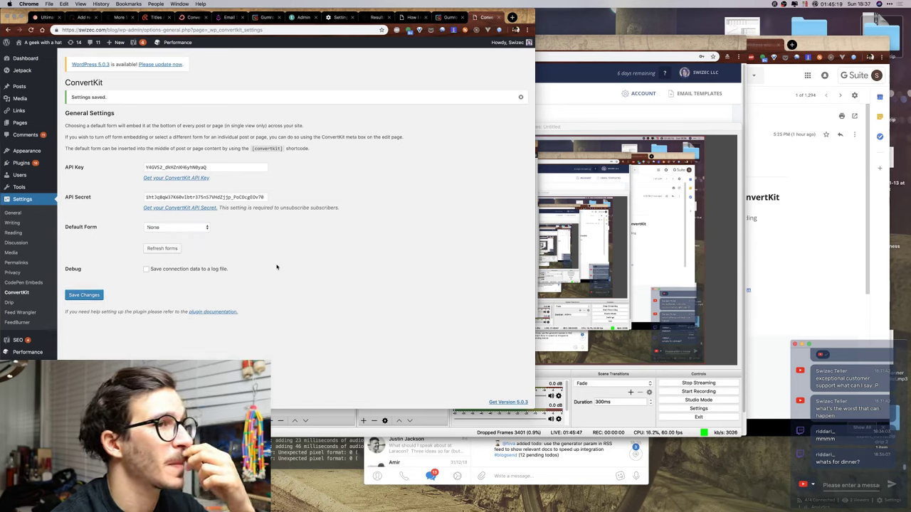
Load swizec.com in a new tab and collapse the newsletter signup popup.
left_click(543, 93)
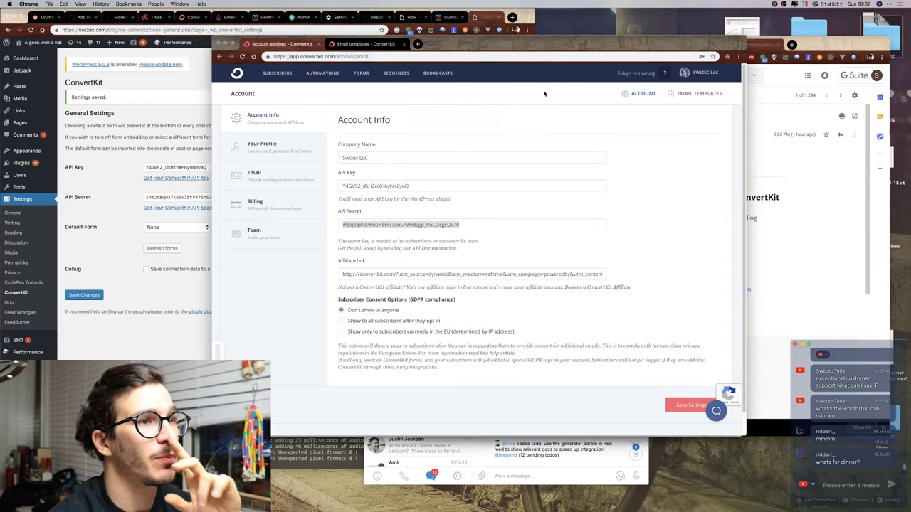
key("super+t")
type("swizec.com/blog/")
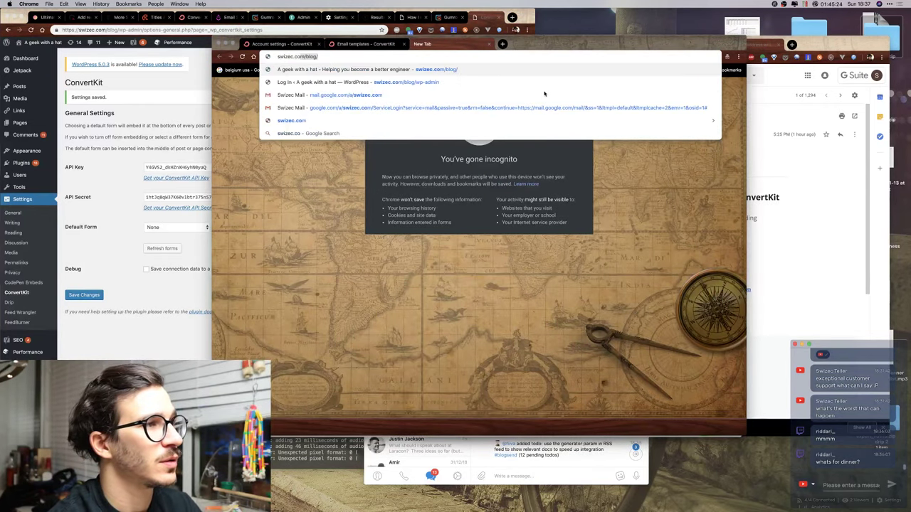
key("Return")
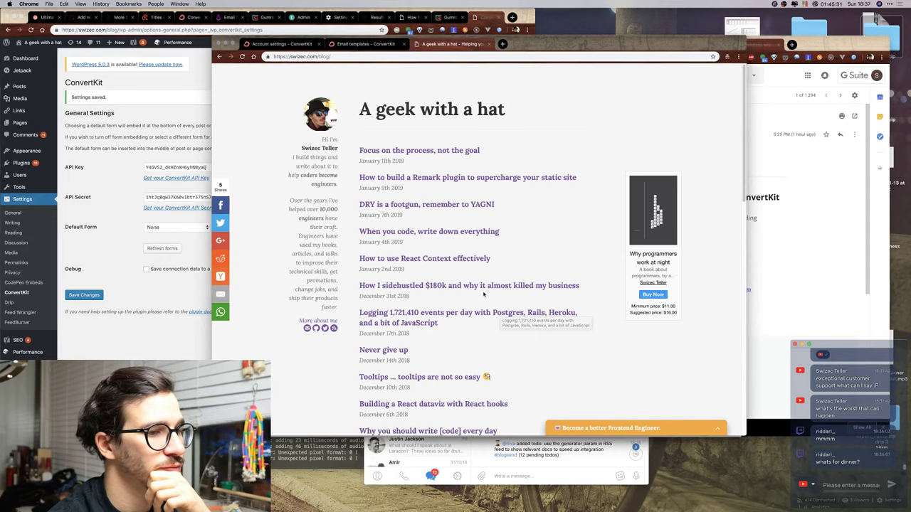
scroll(541, 231, "down", 5)
scroll(541, 231, "down", 7)
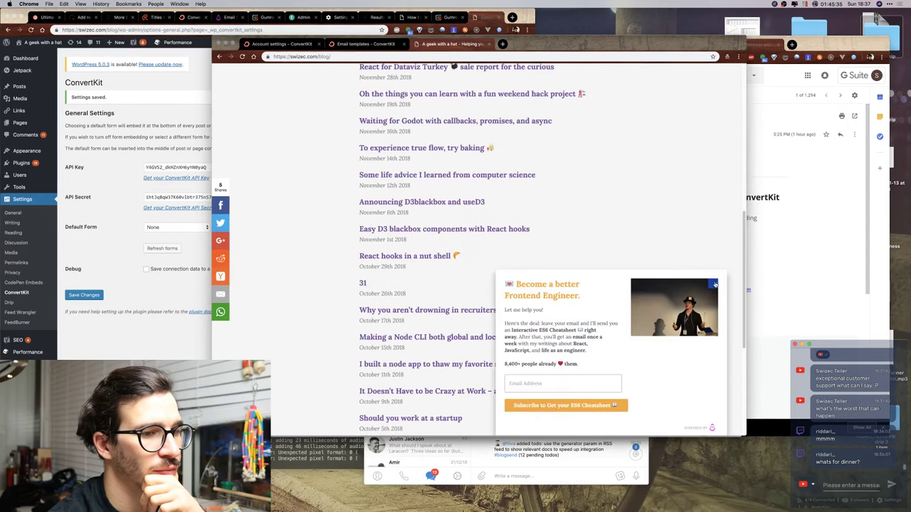
left_click(715, 285)
scroll(563, 255, "down", 7)
scroll(563, 255, "up", 20)
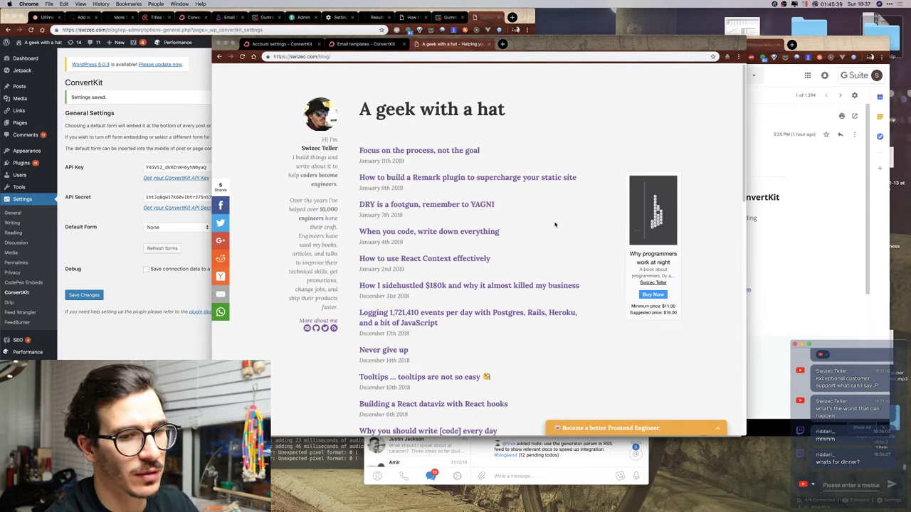
Empty-cache hard-reload the blog with DevTools Network filtered to 'convertkit', finding no requests.
key("super+alt+j")
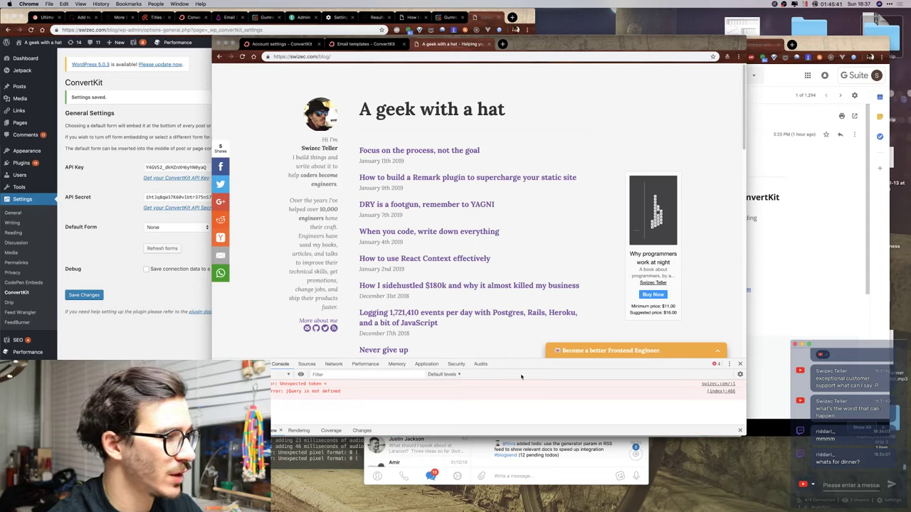
left_click_drag(530, 360, 533, 310)
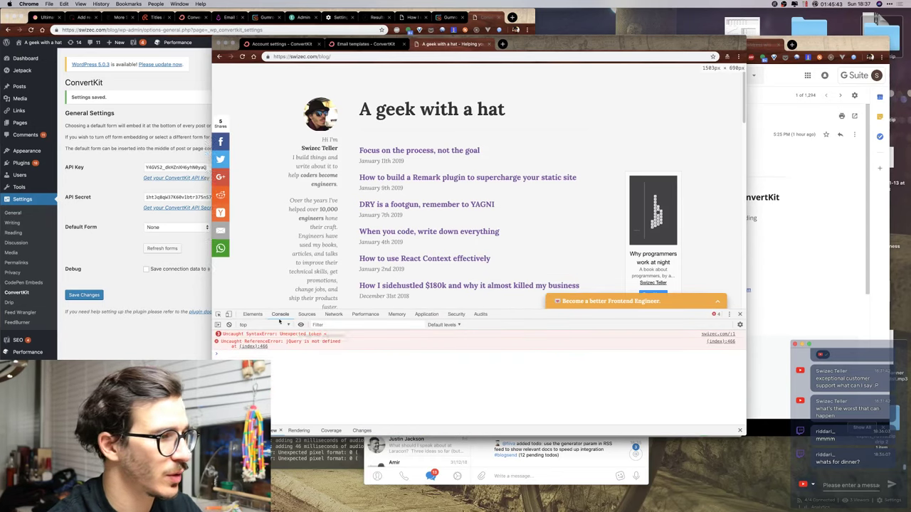
left_click(228, 325)
left_click(356, 326)
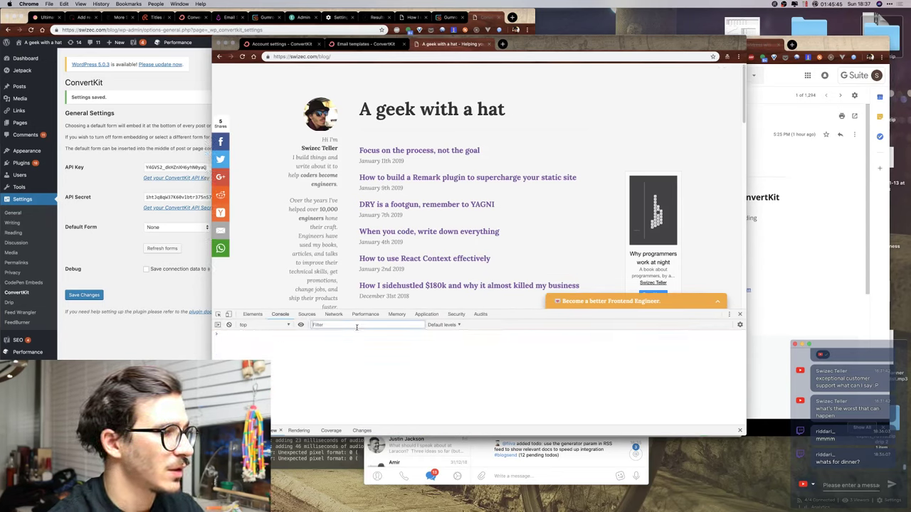
left_click(334, 314)
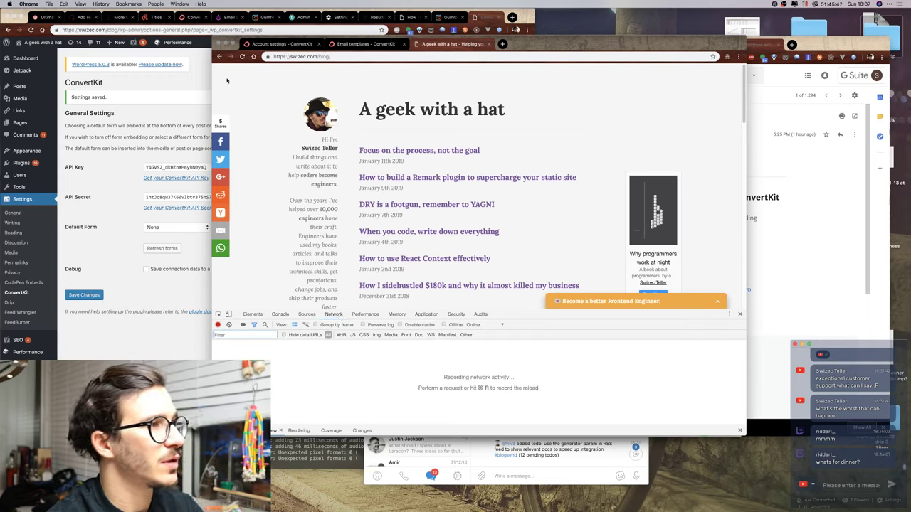
right_click(242, 56)
left_click(269, 90)
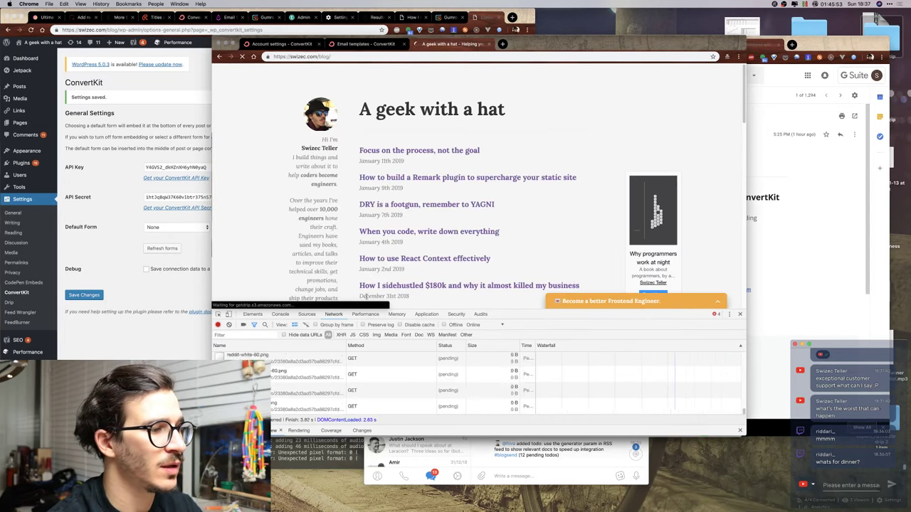
type("convertkit")
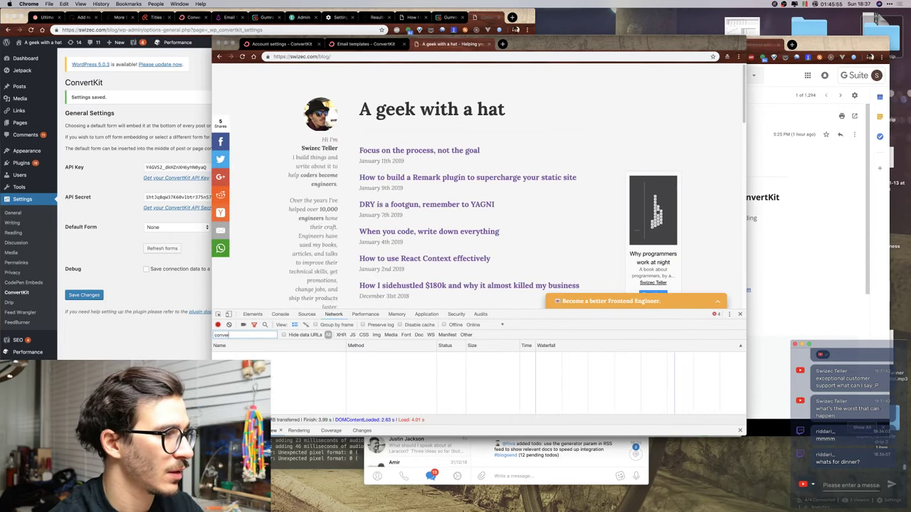
left_click(78, 310)
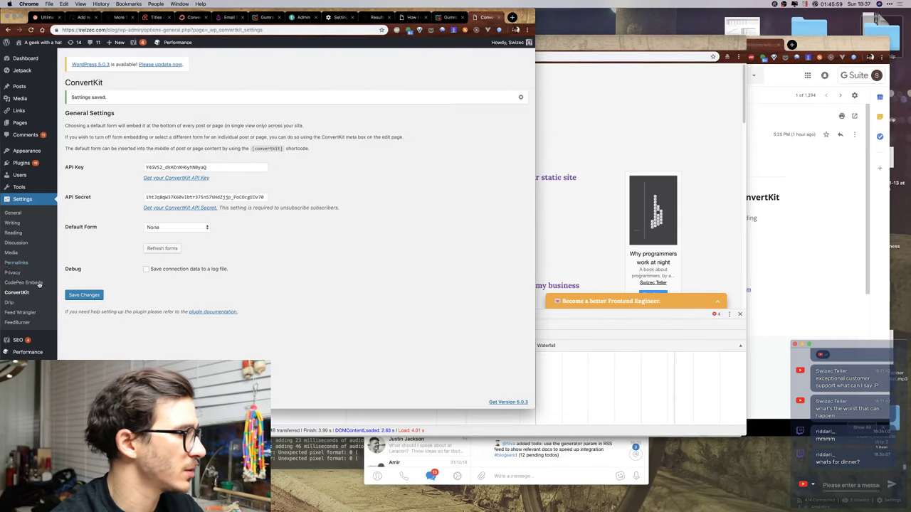
Locate Email Marketing by Drip in Installed Plugins and deactivate it.
left_click(14, 307)
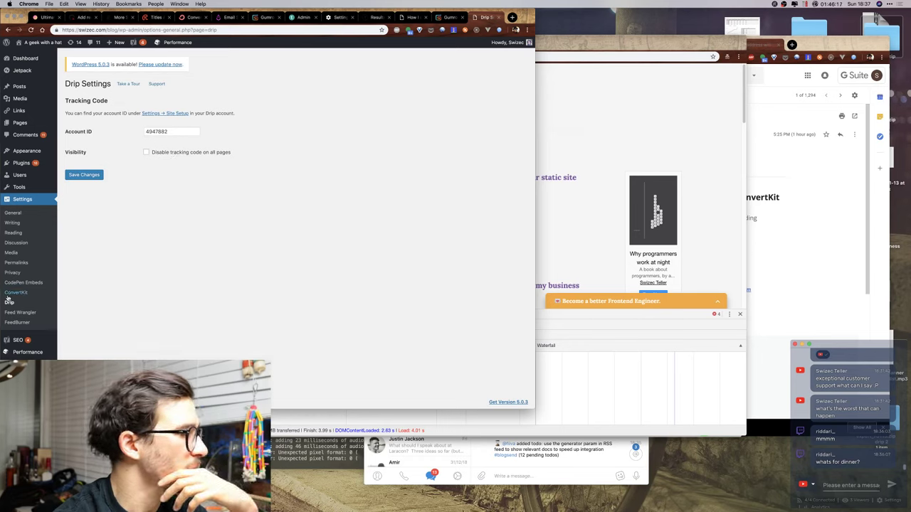
mouse_move(19, 182)
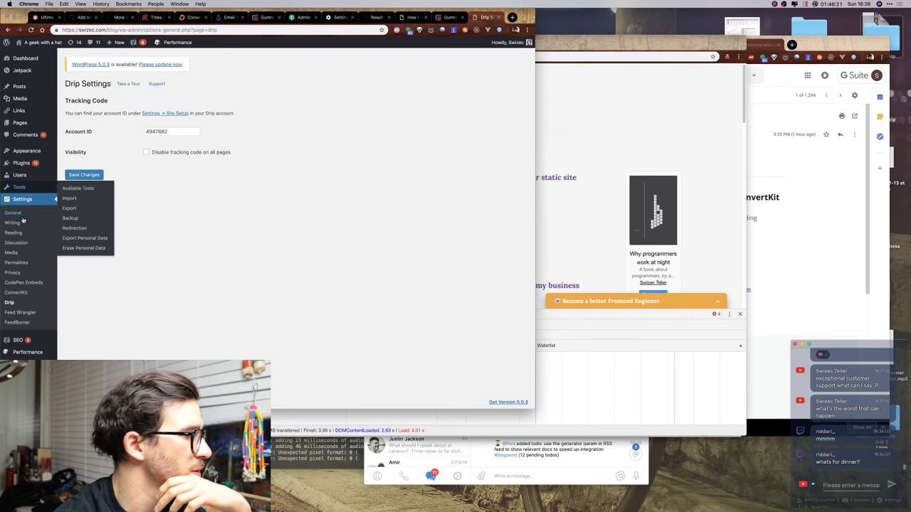
mouse_move(28, 164)
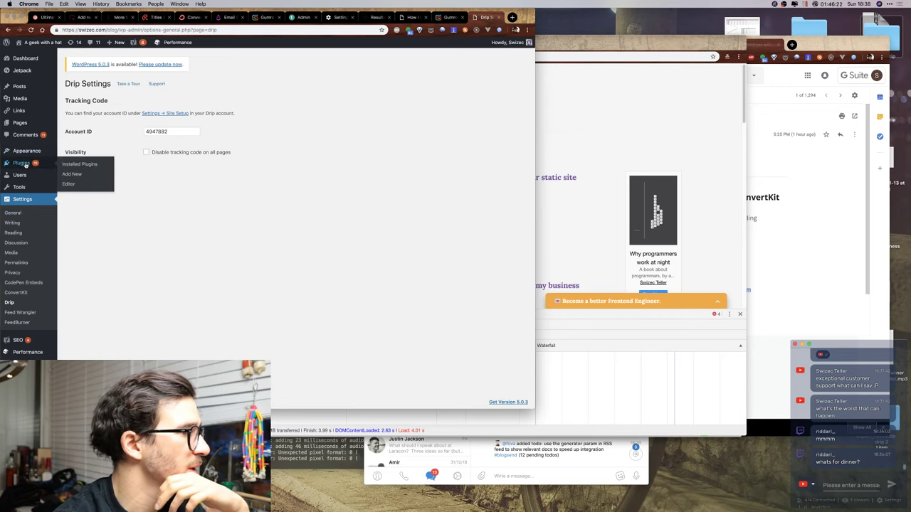
left_click(73, 166)
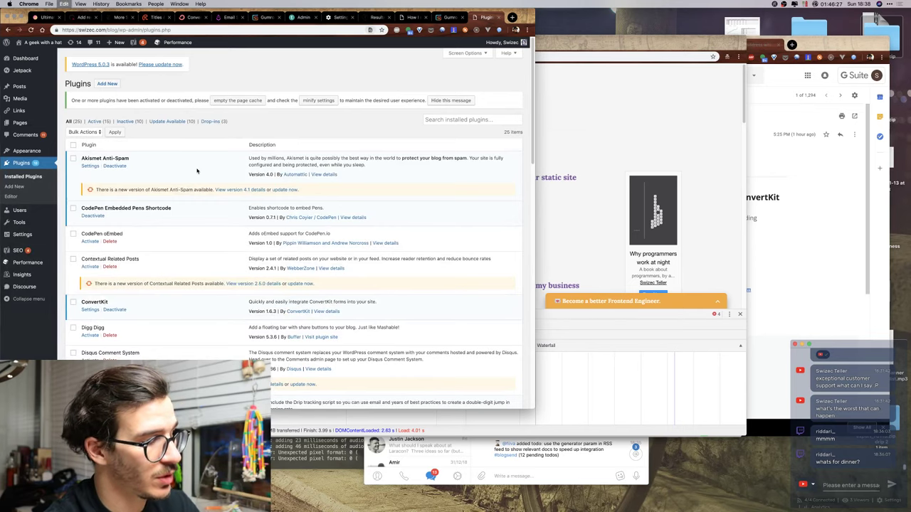
key("super+f")
type("drip")
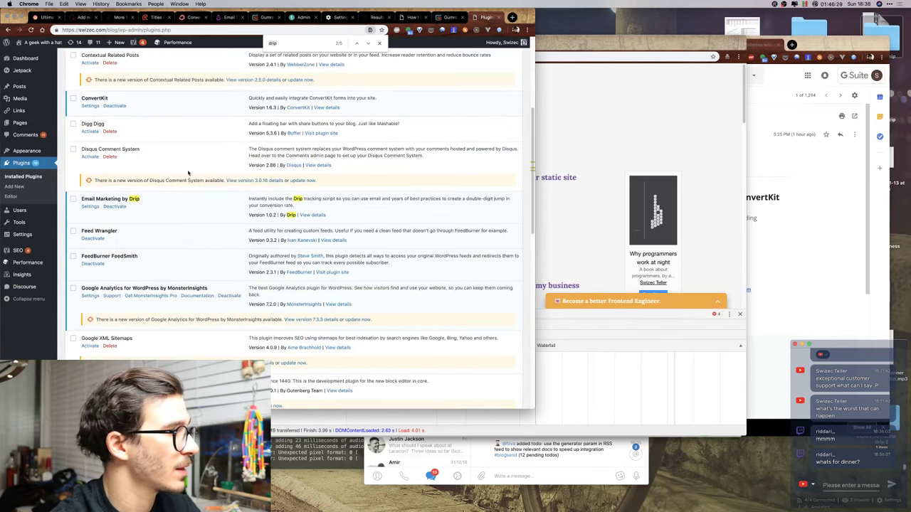
key("Return")
left_click(111, 208)
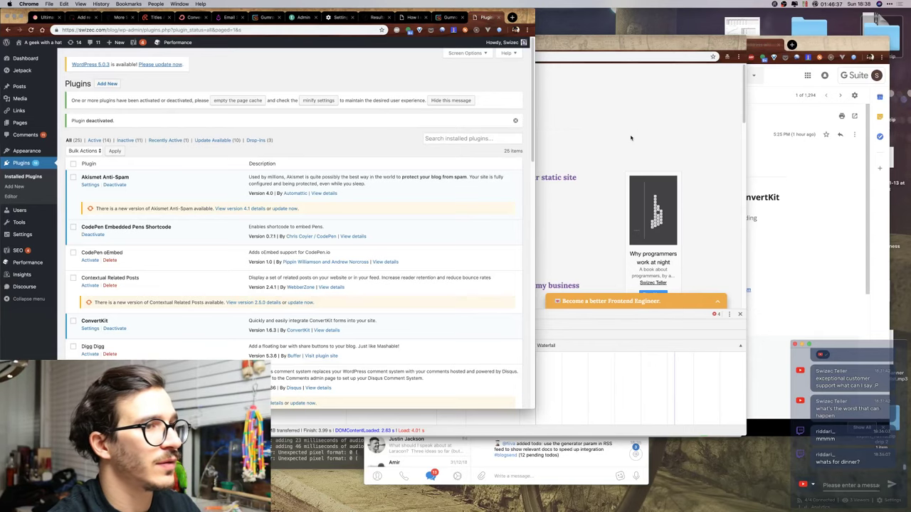
left_click(630, 138)
right_click(242, 57)
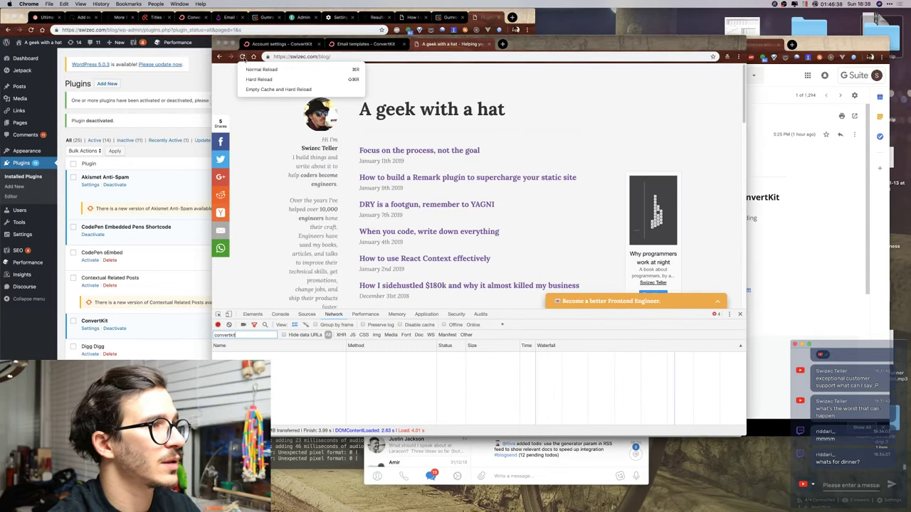
left_click(261, 93)
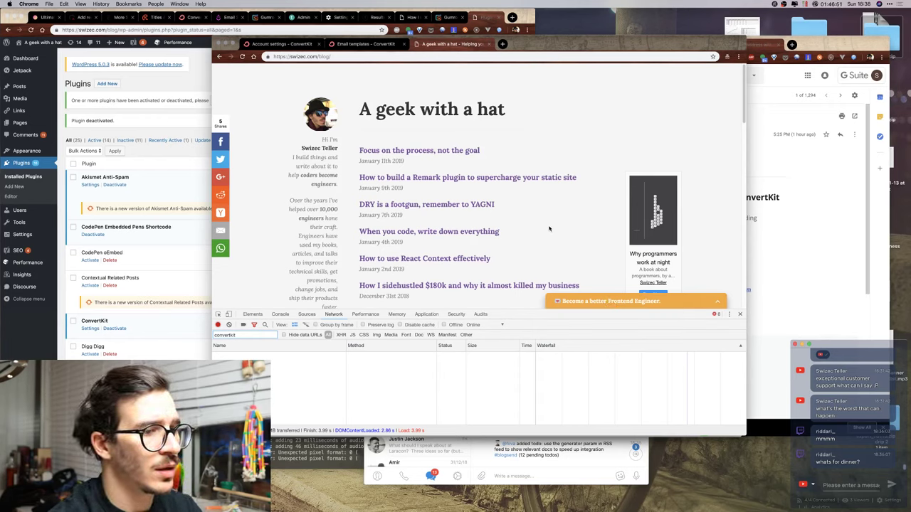
key("super+space")
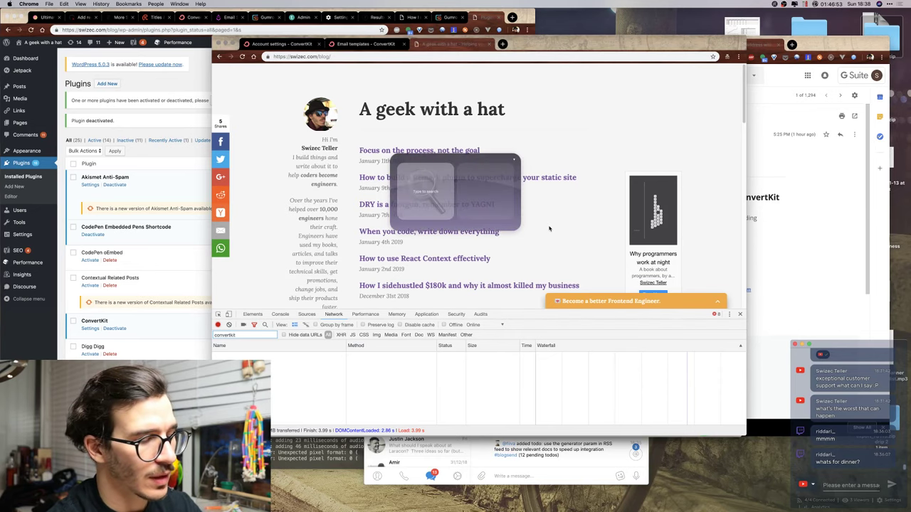
key("Escape")
left_click(29, 235)
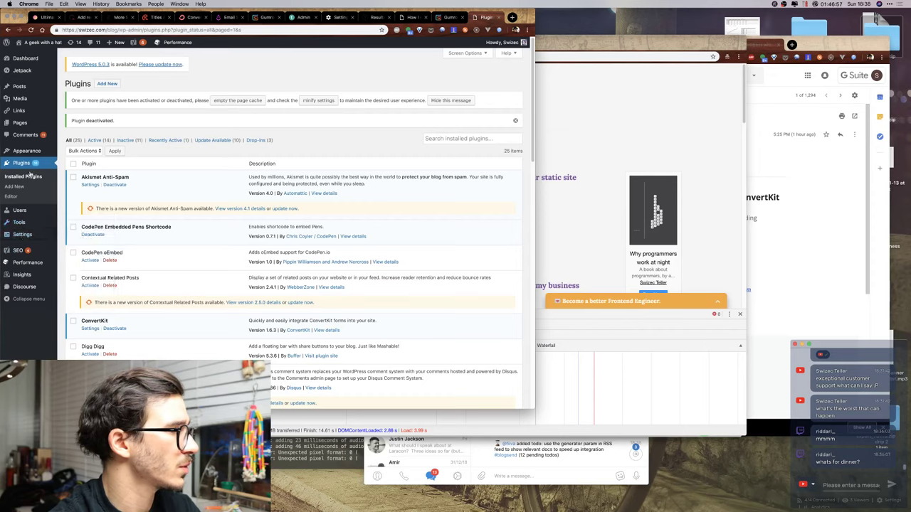
In ConvertKit settings, set Default Form to Swizec.com slideup form and save.
mouse_move(21, 235)
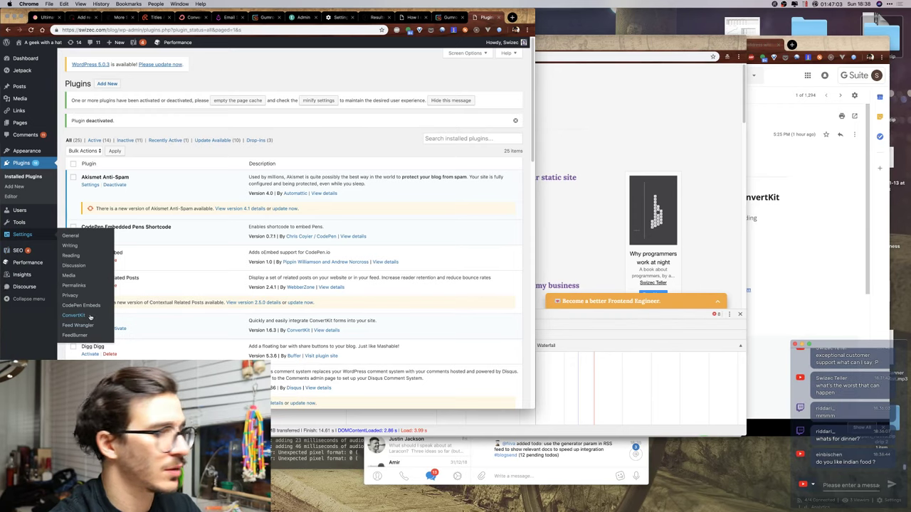
left_click(91, 316)
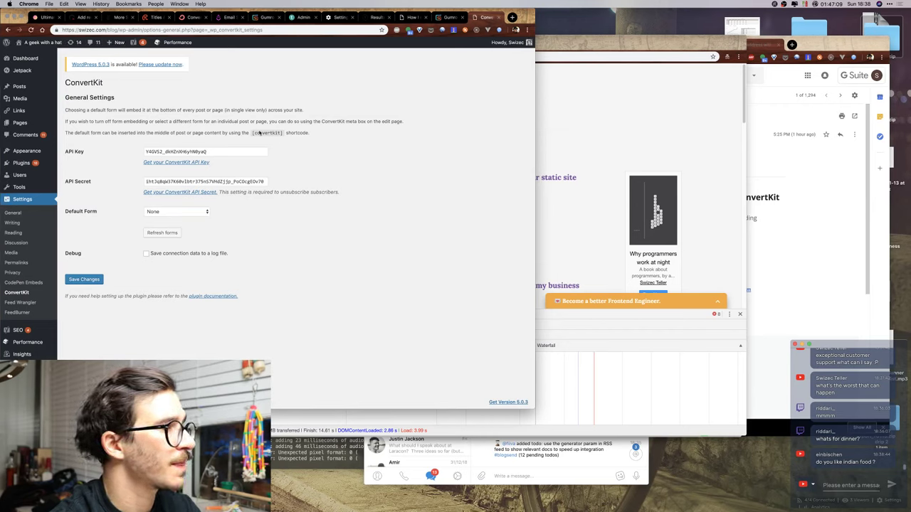
left_click_drag(83, 132, 300, 133)
left_click(309, 140)
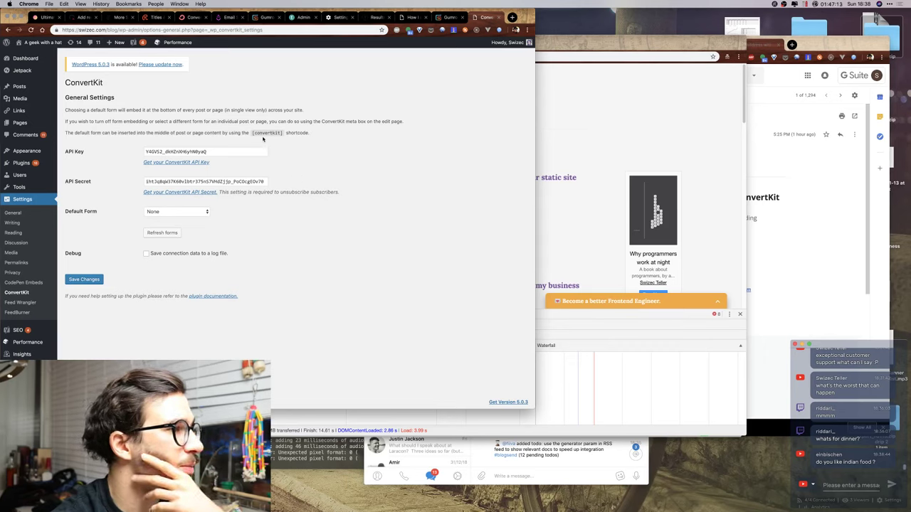
left_click(171, 213)
left_click(171, 223)
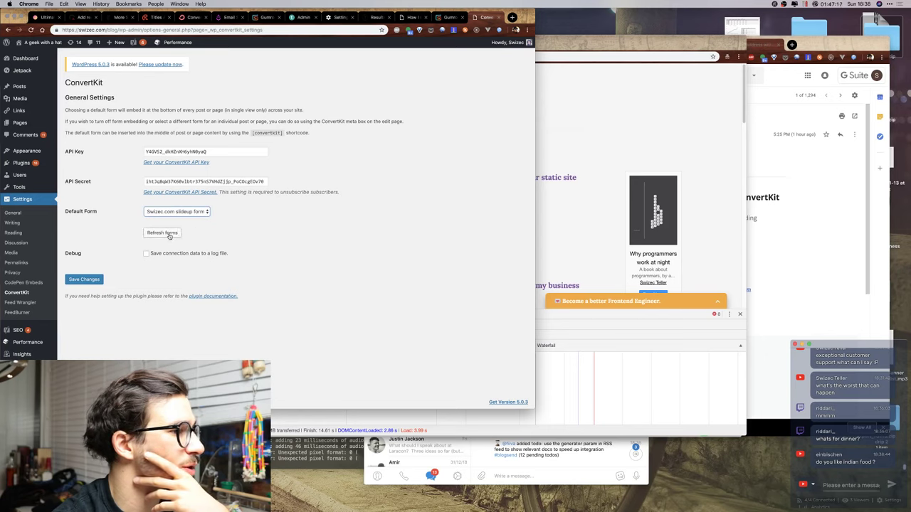
left_click(78, 280)
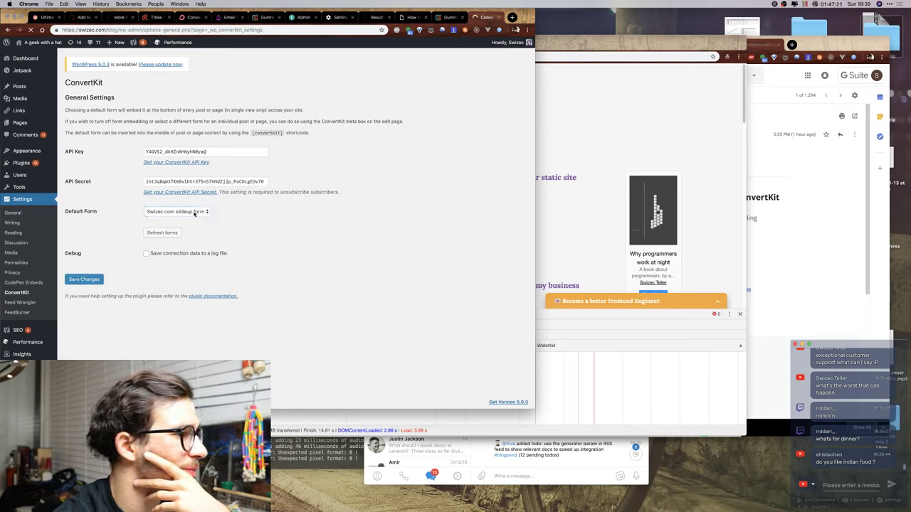
Enable the connection-data debug log and re-save with Swizec.com slideup form as default.
left_click(180, 230)
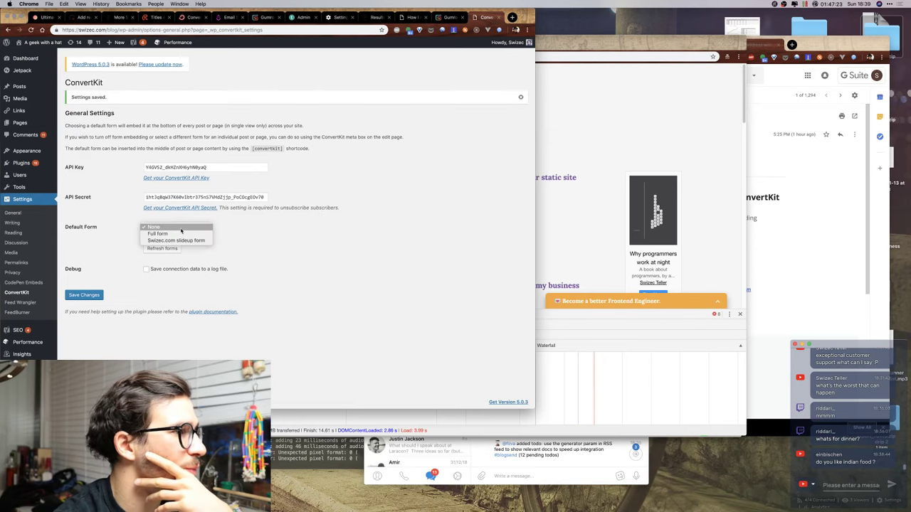
left_click(303, 202)
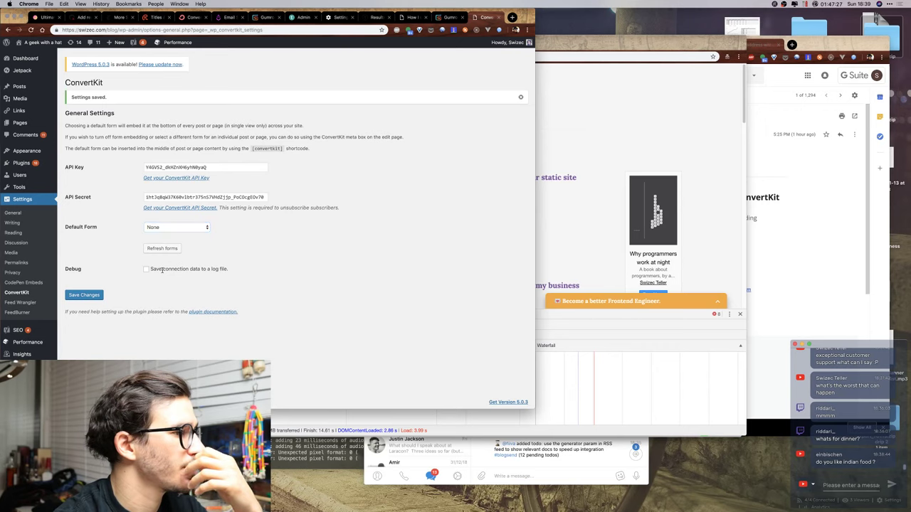
left_click(161, 269)
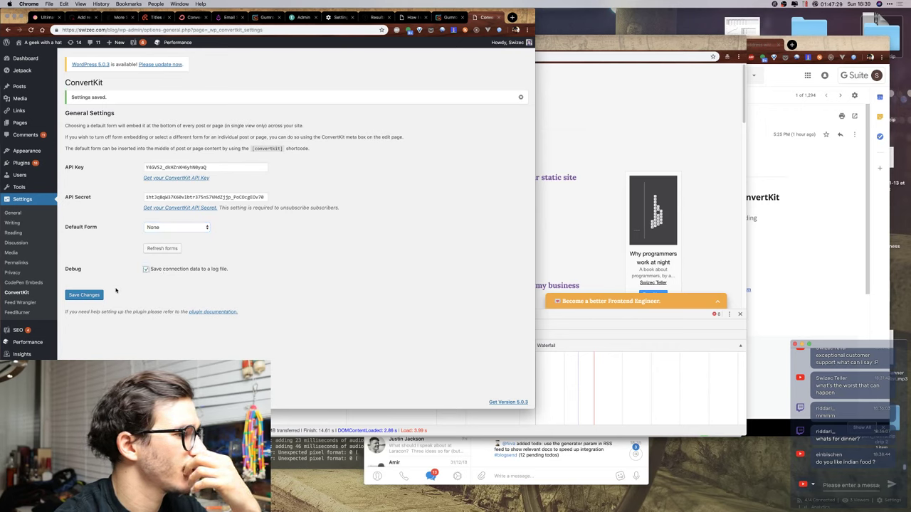
left_click(91, 295)
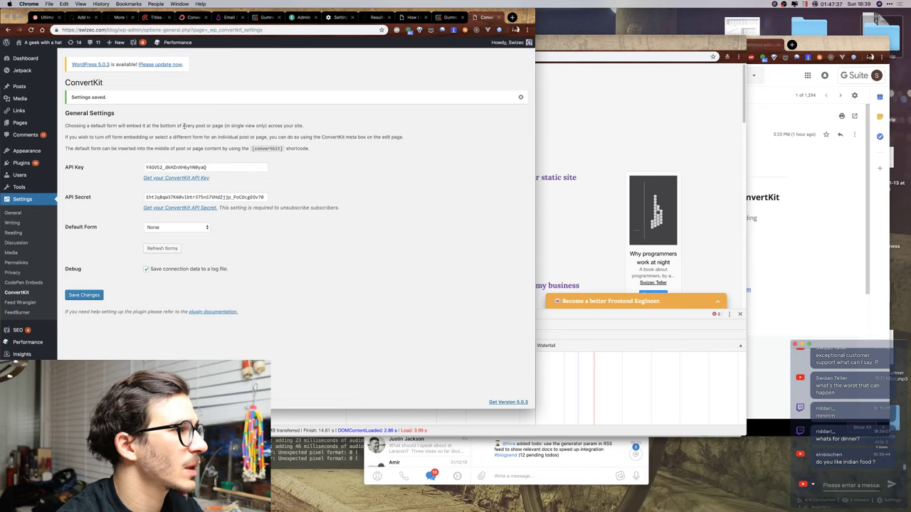
left_click(175, 226)
left_click(174, 242)
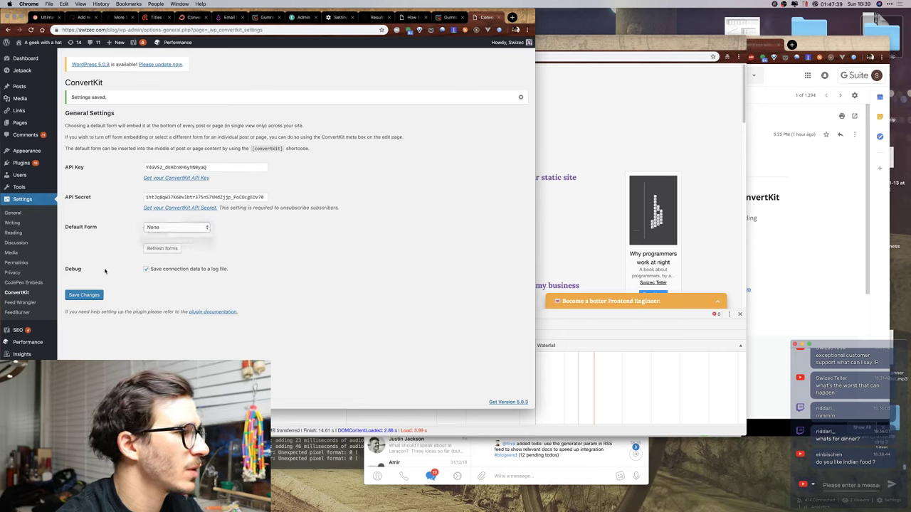
left_click(85, 296)
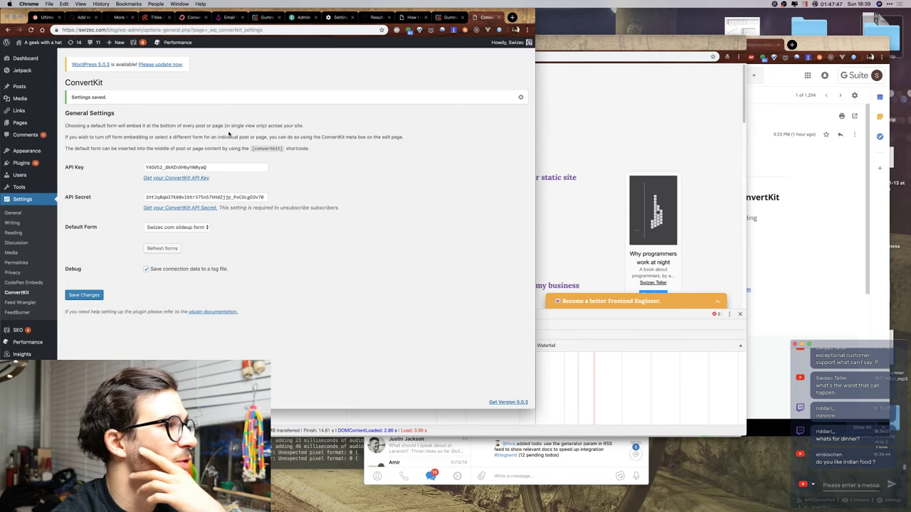
left_click(578, 157)
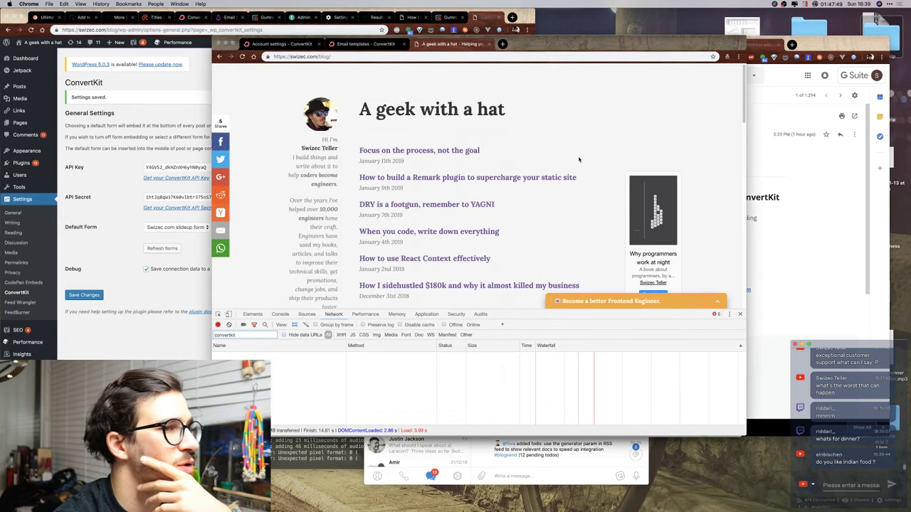
left_click(403, 151)
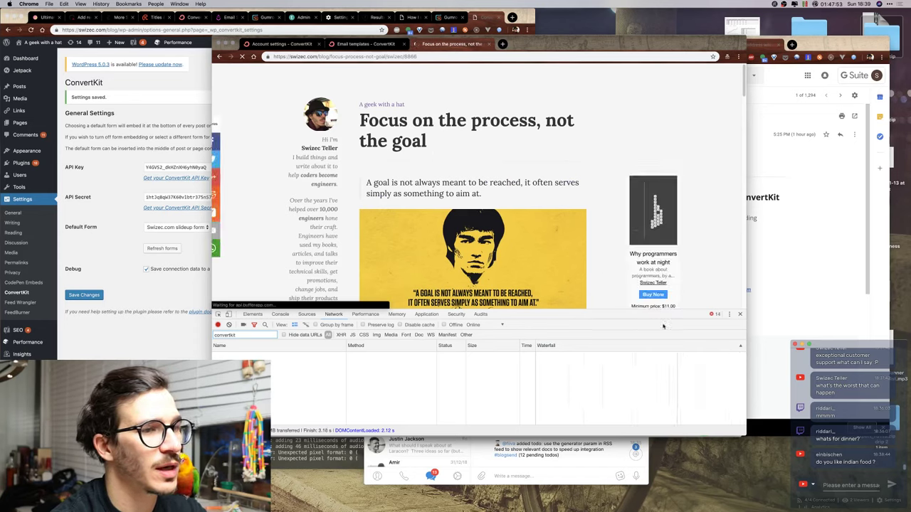
left_click_drag(570, 313, 569, 332)
scroll(491, 213, "down", 15)
scroll(491, 169, "up", 15)
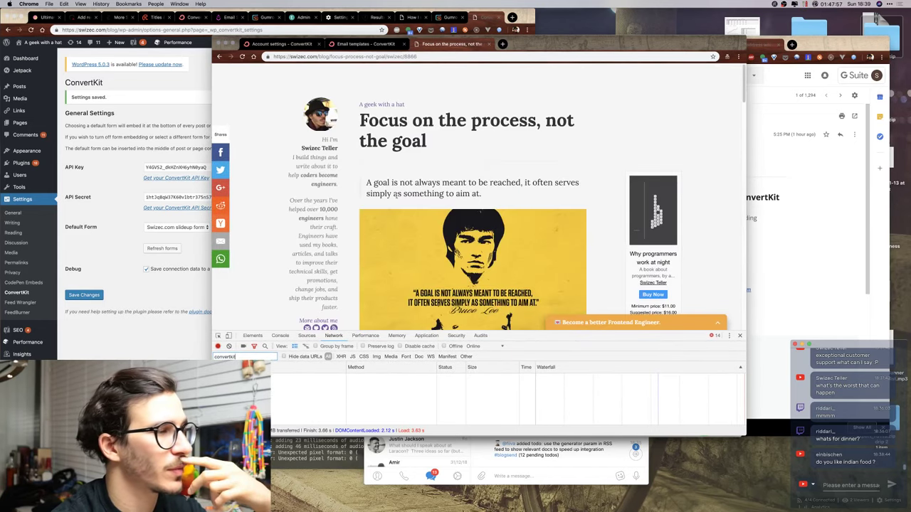
left_click(116, 178)
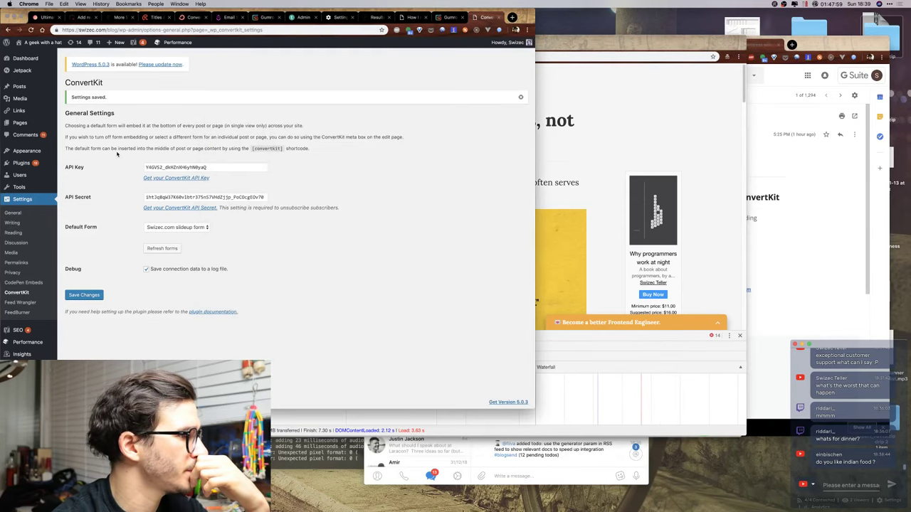
mouse_move(541, 498)
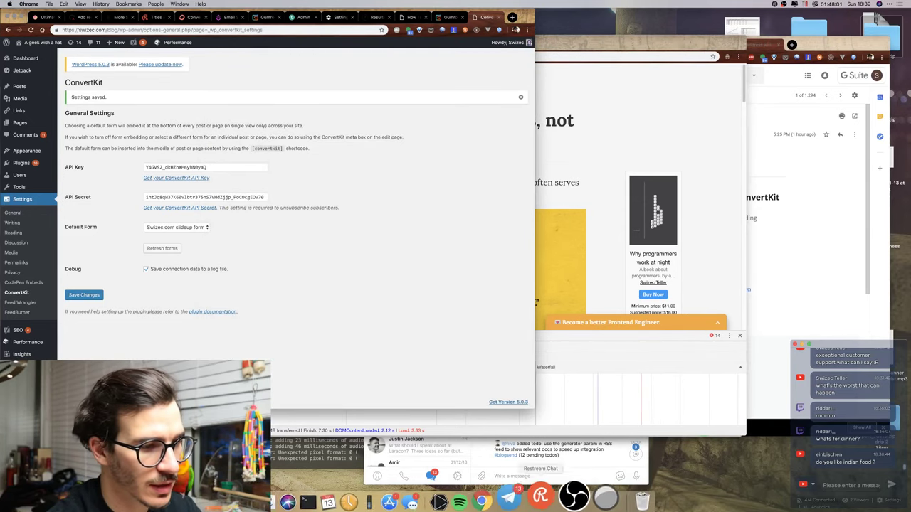
Try launching Transmit with the 'tr' launcher shortcut, then close the launcher's catalog settings.
key("ctrl+space")
type("tr")
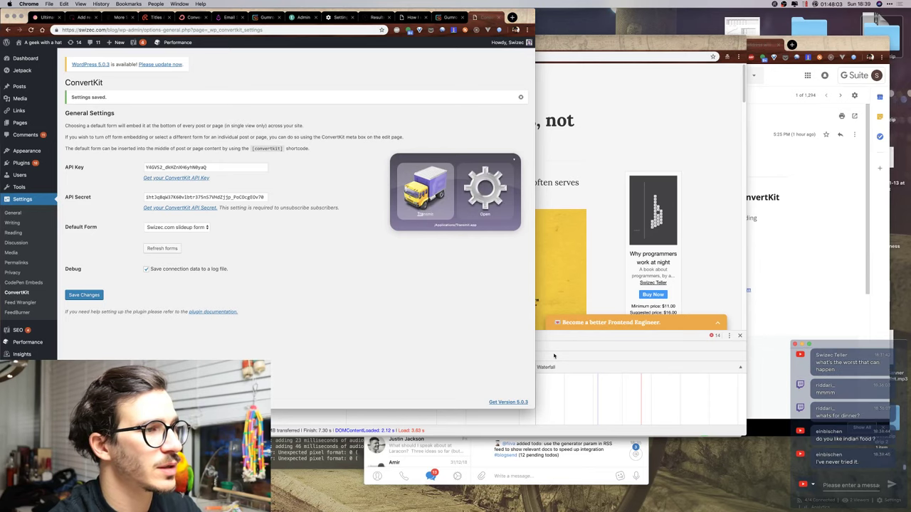
key("Return")
left_click(445, 17)
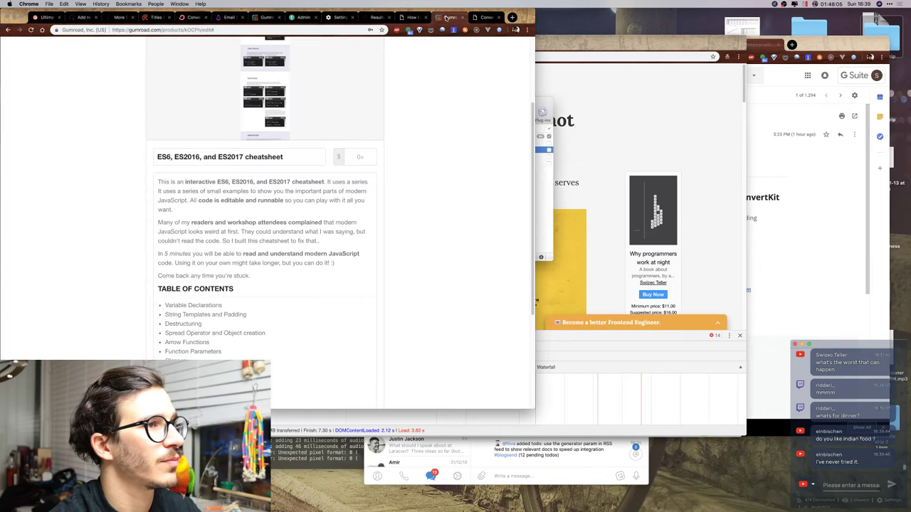
left_click(450, 150)
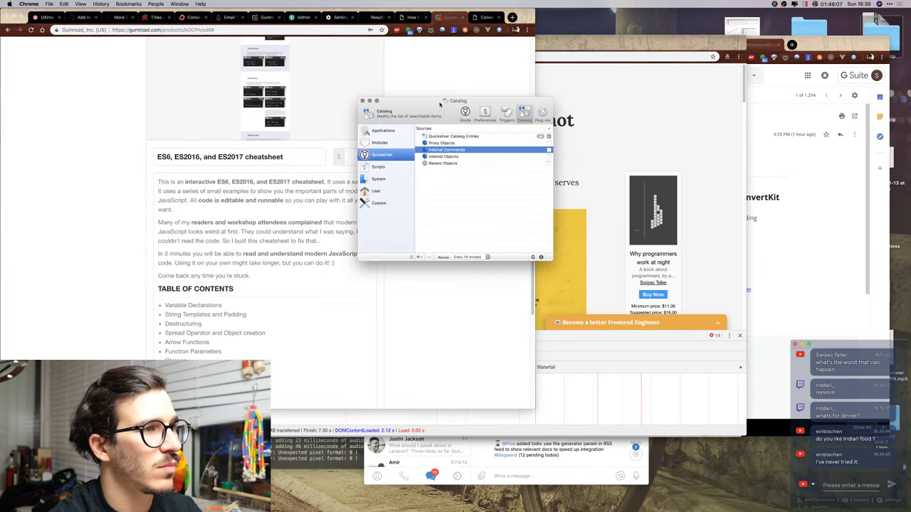
left_click(364, 101)
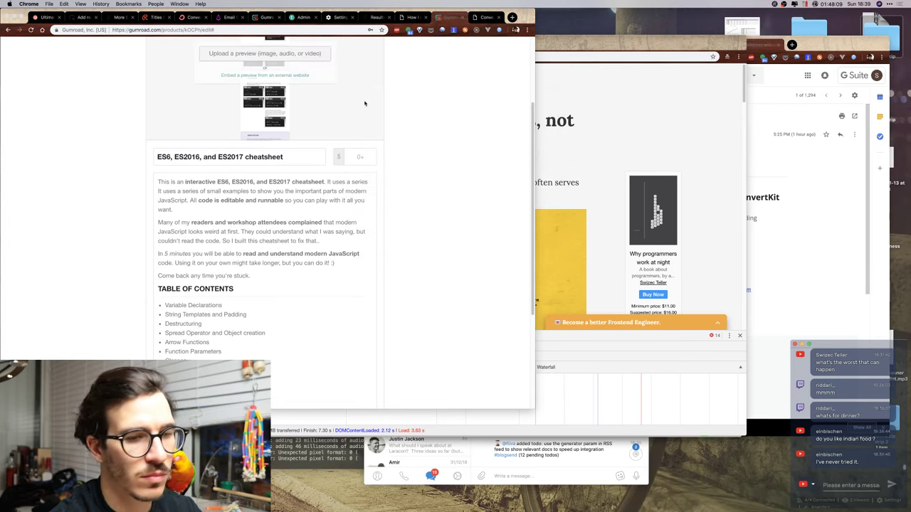
left_click(557, 478)
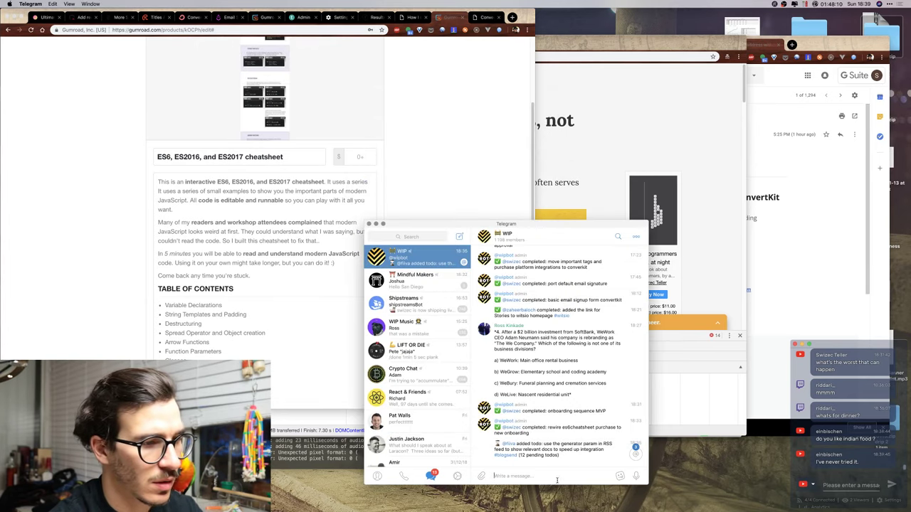
Launch Transmit from Finder's Applications folder by jumping to 'tr'.
left_click(667, 456)
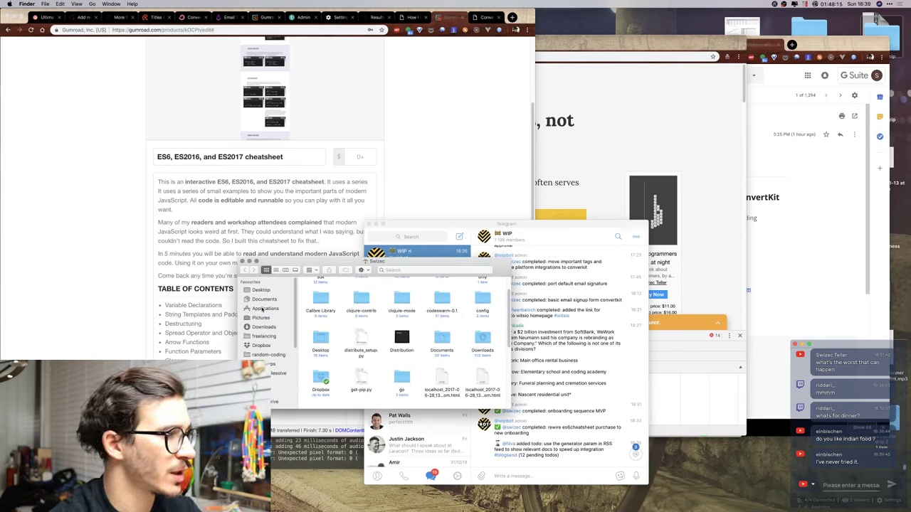
left_click(262, 309)
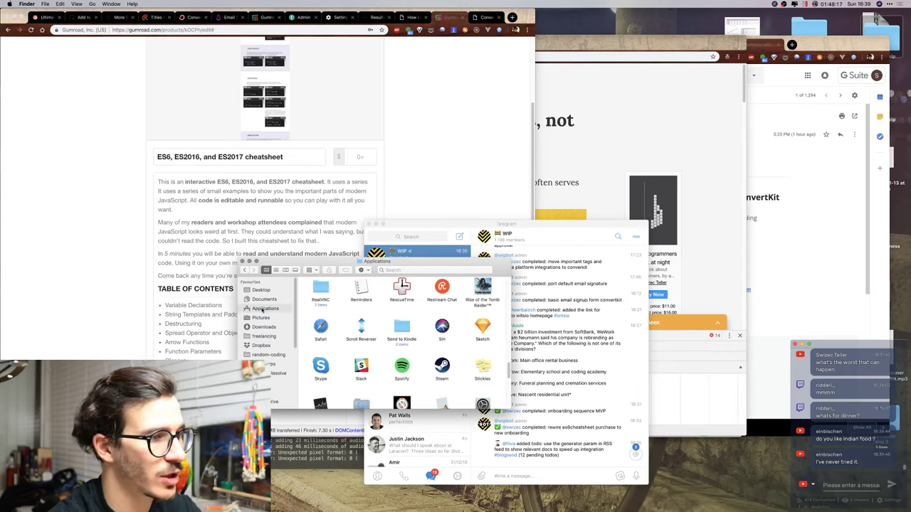
type("tr")
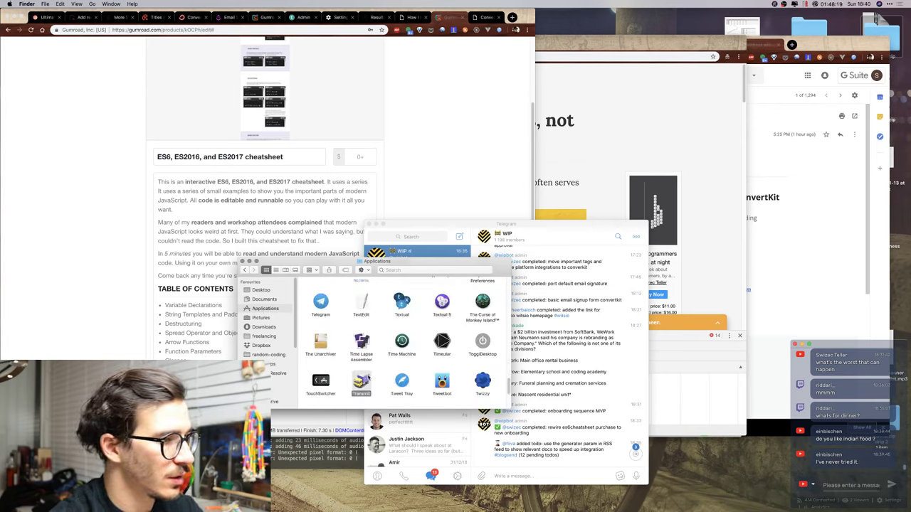
key("super+o")
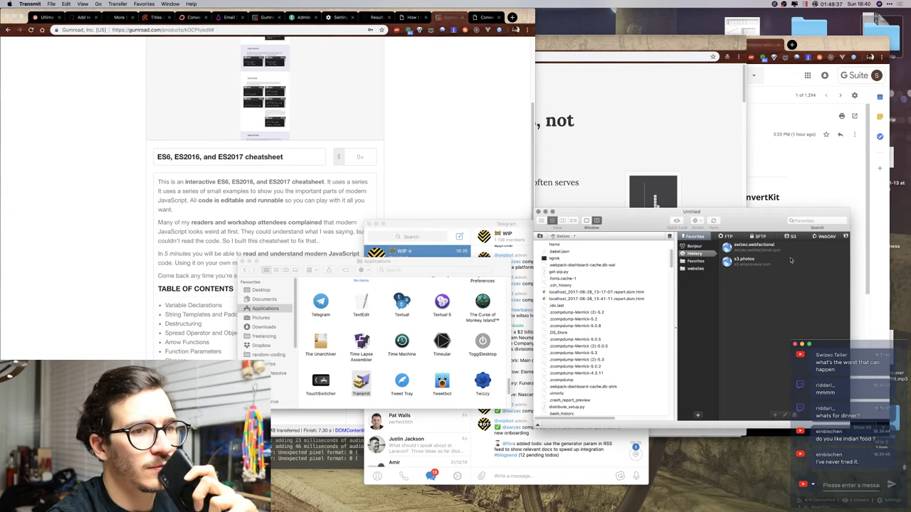
Connect to the swizec.webfactional favourite and shift the Transmit window left.
double_click(744, 246)
left_click_drag(733, 221, 615, 212)
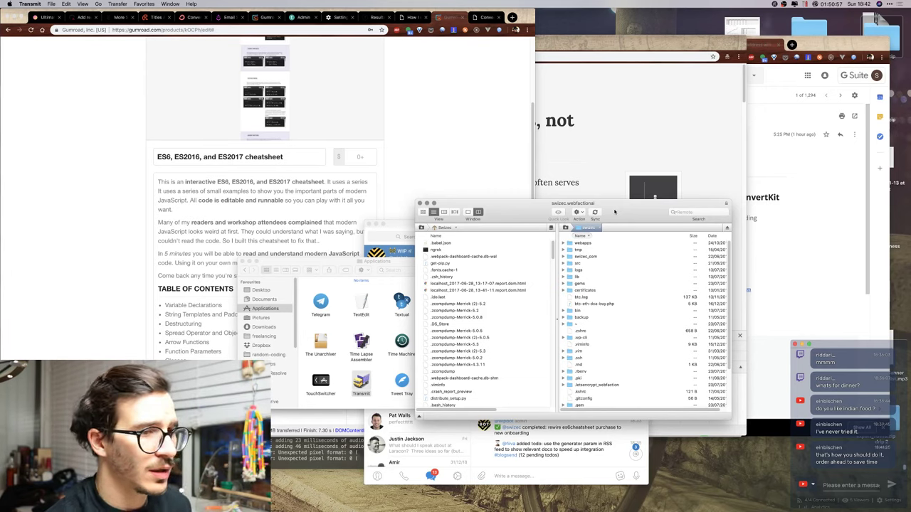
Navigate the remote pane through webapps, swizec.com and wp-content into the themes folder.
double_click(582, 244)
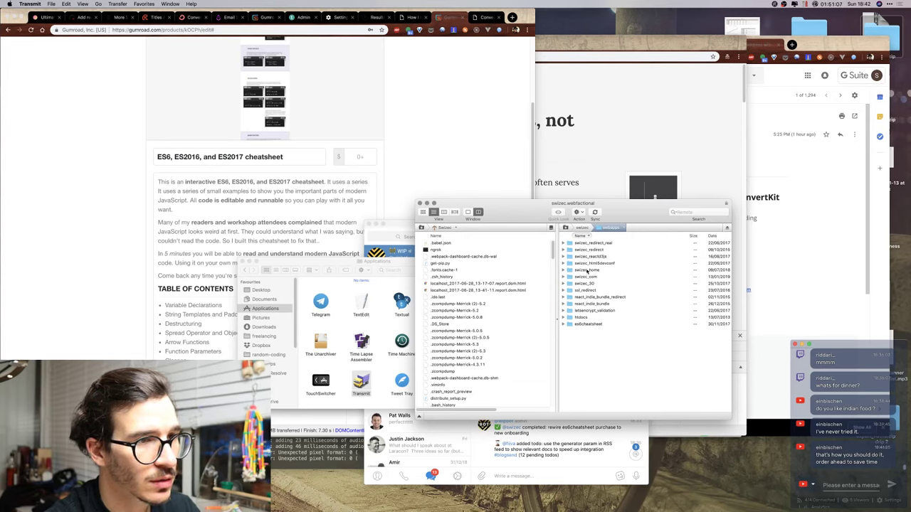
double_click(588, 276)
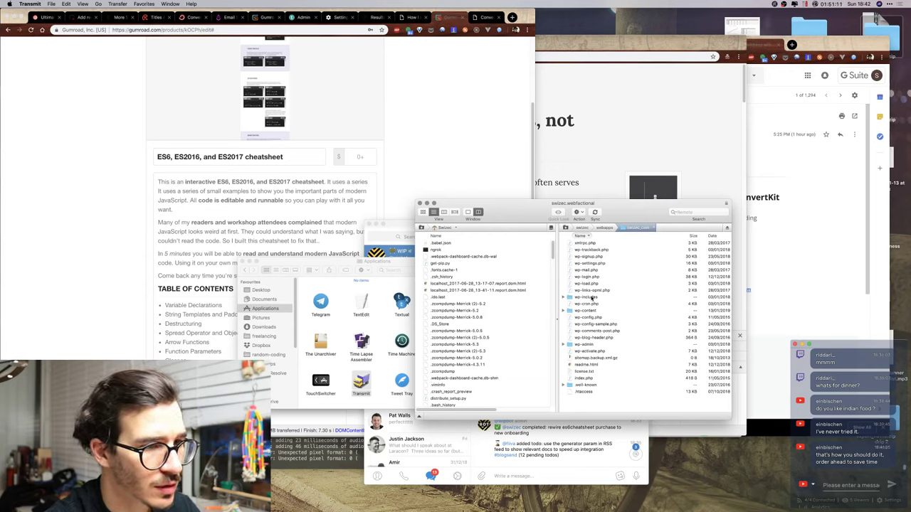
double_click(586, 311)
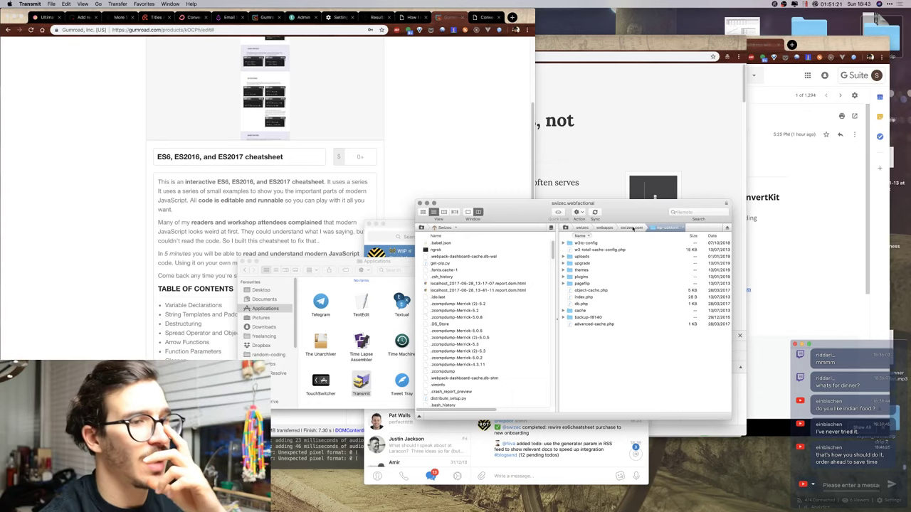
left_click(633, 228)
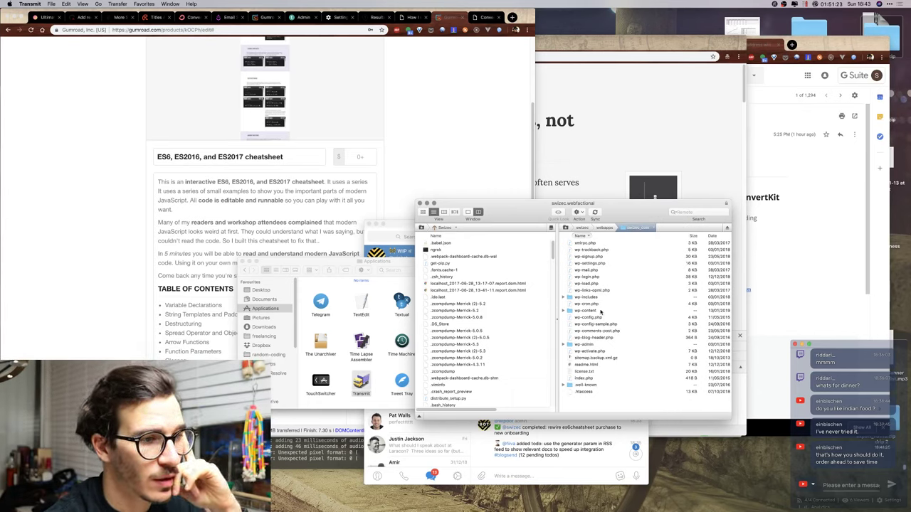
double_click(596, 298)
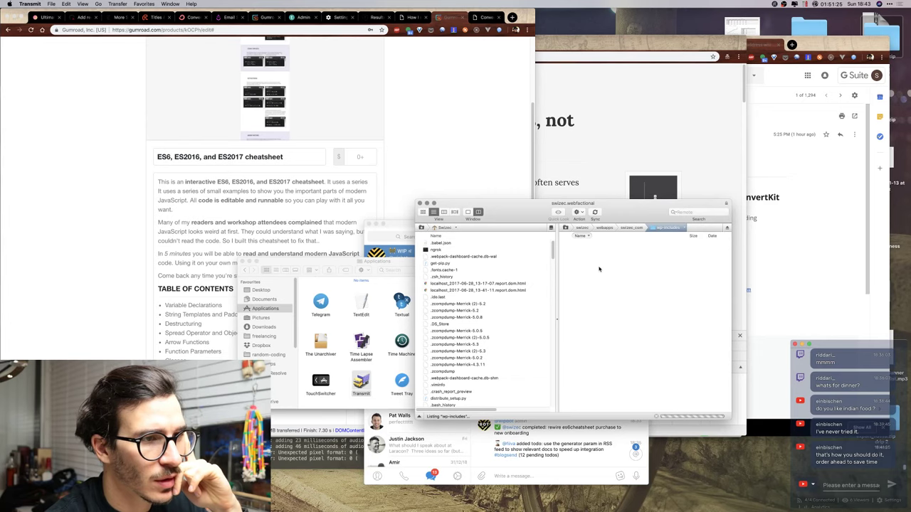
left_click(634, 229)
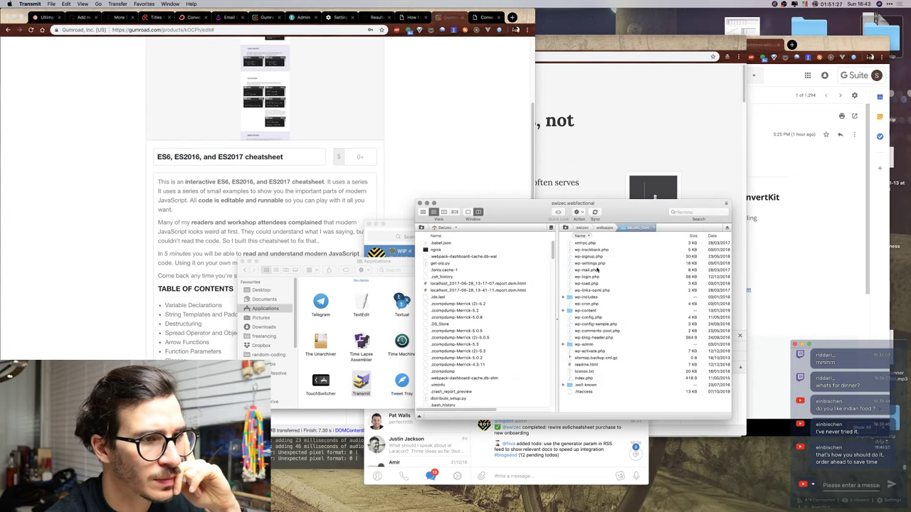
double_click(588, 311)
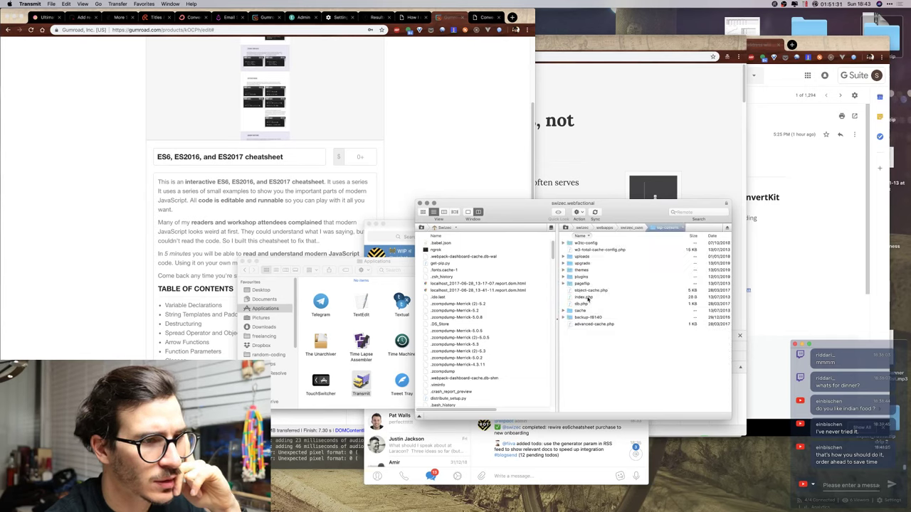
double_click(583, 270)
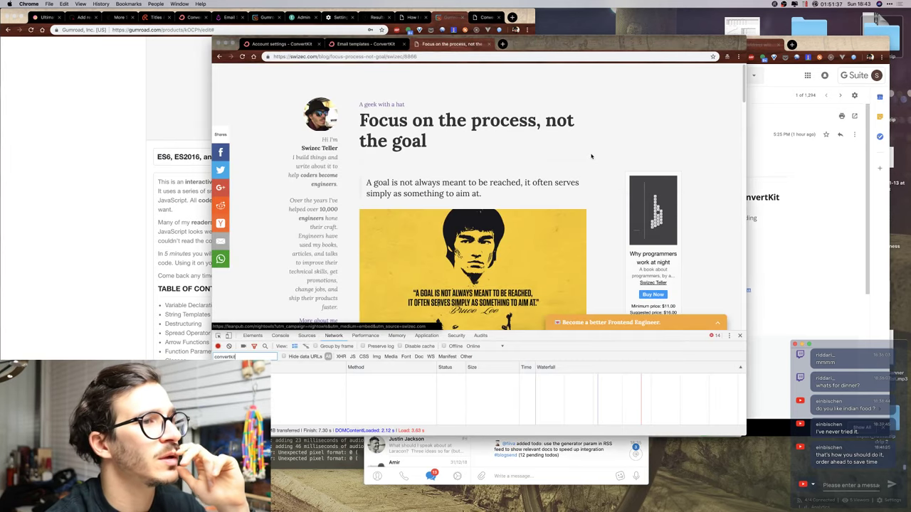
Go from the ConvertKit settings via Plugins to Appearance, showing wp-bootstrap-customized as active theme.
left_click(583, 57)
left_click_drag(418, 56, 331, 55)
left_click(484, 17)
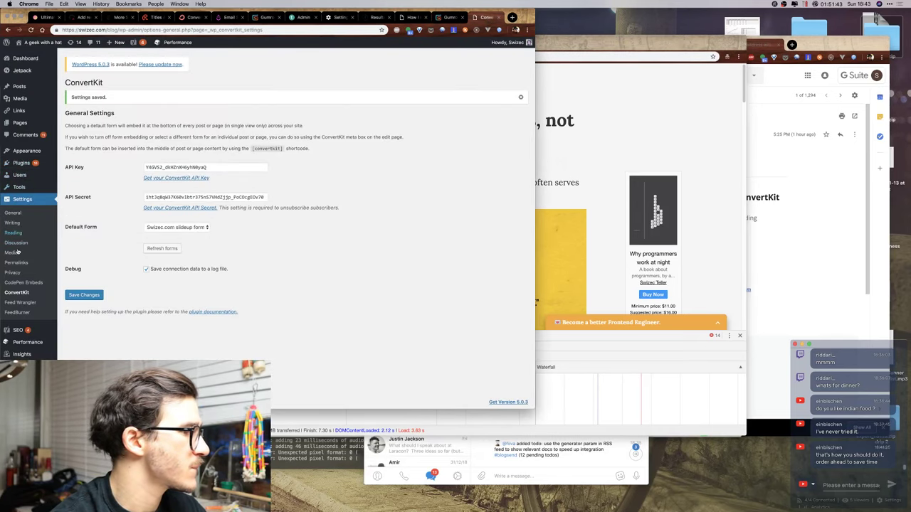
left_click(27, 171)
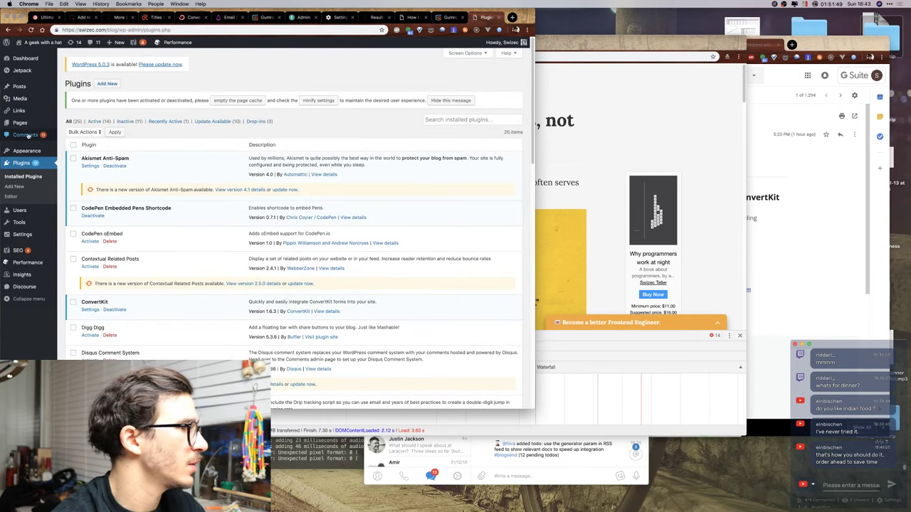
left_click(41, 151)
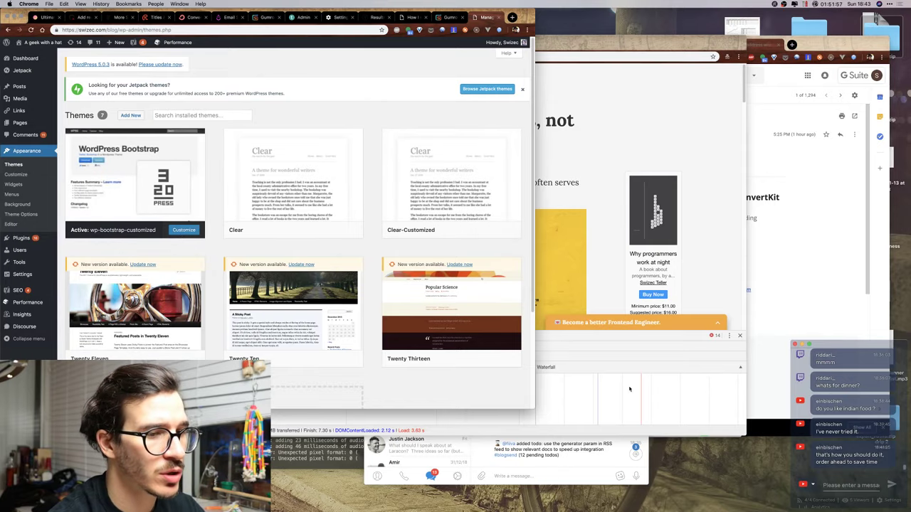
key("ctrl+Up")
Open wp-bootstrap-customized/single.php from the Transmit server listing in Visual Studio Code.
left_click(772, 306)
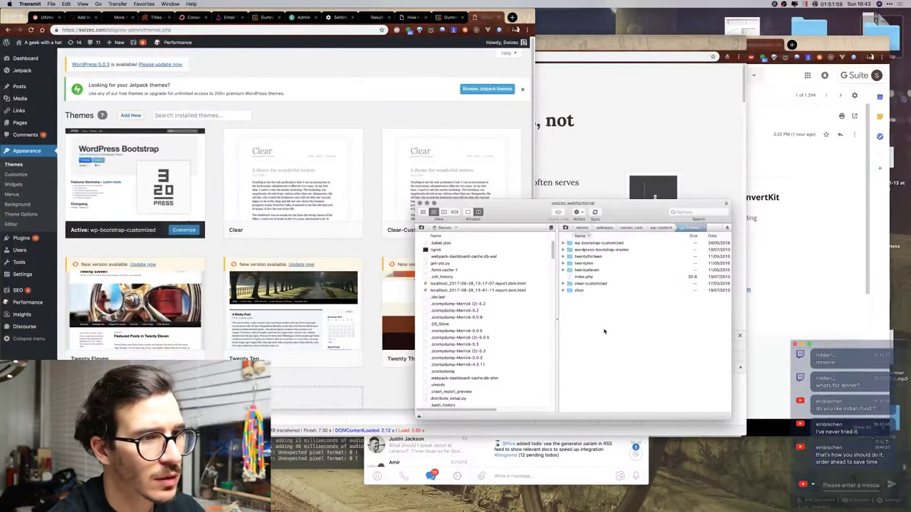
double_click(585, 244)
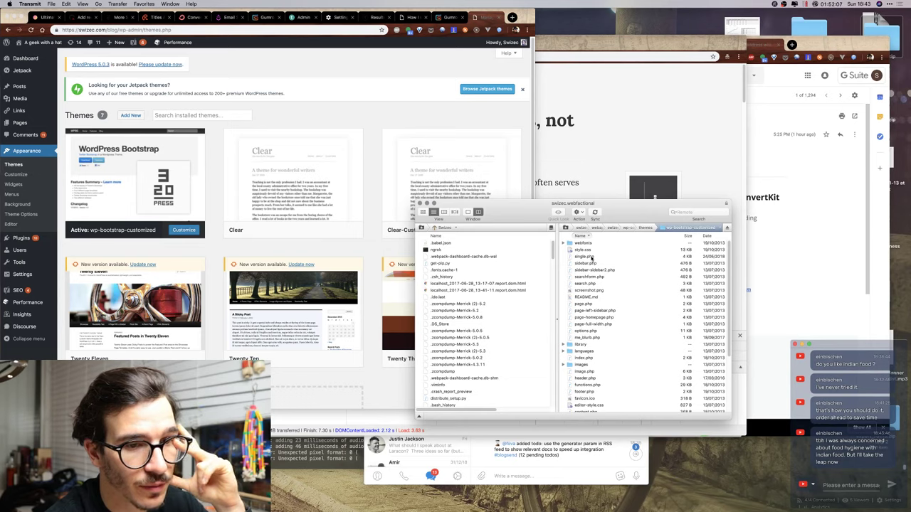
left_click(591, 257)
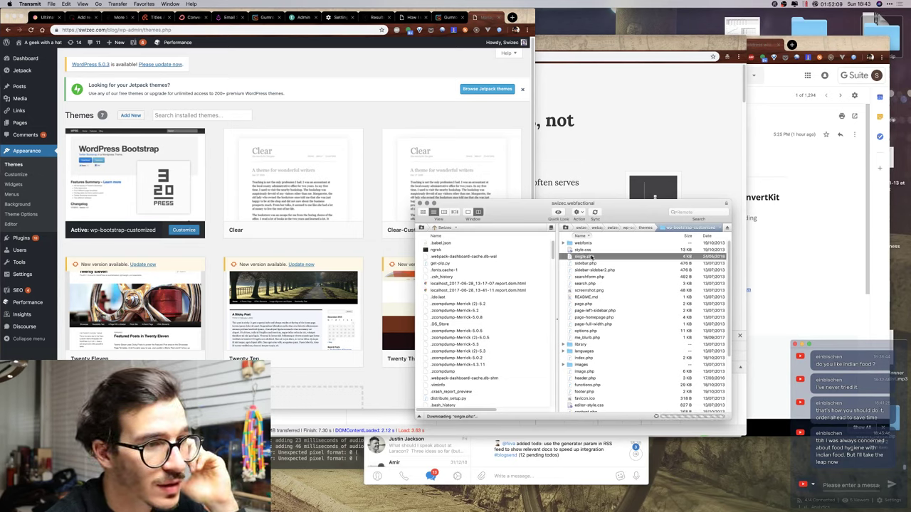
double_click(592, 257)
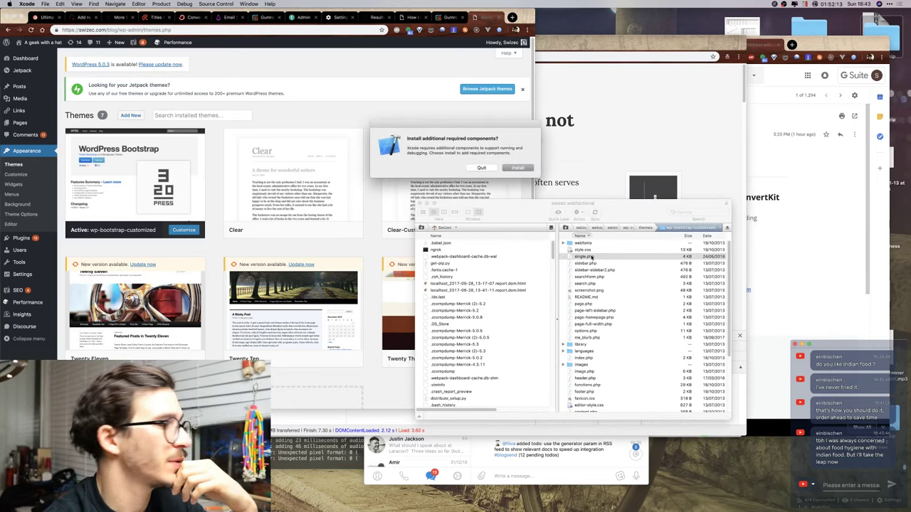
left_click(478, 169)
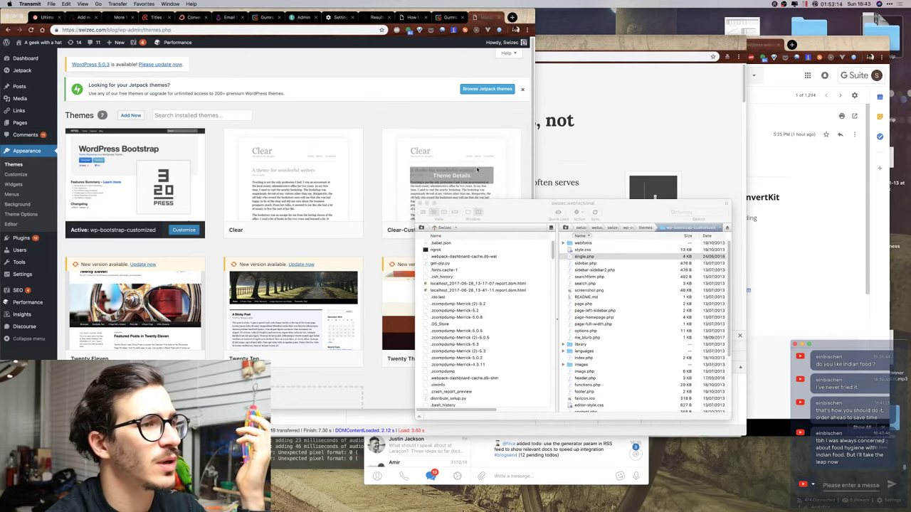
right_click(593, 252)
right_click(592, 257)
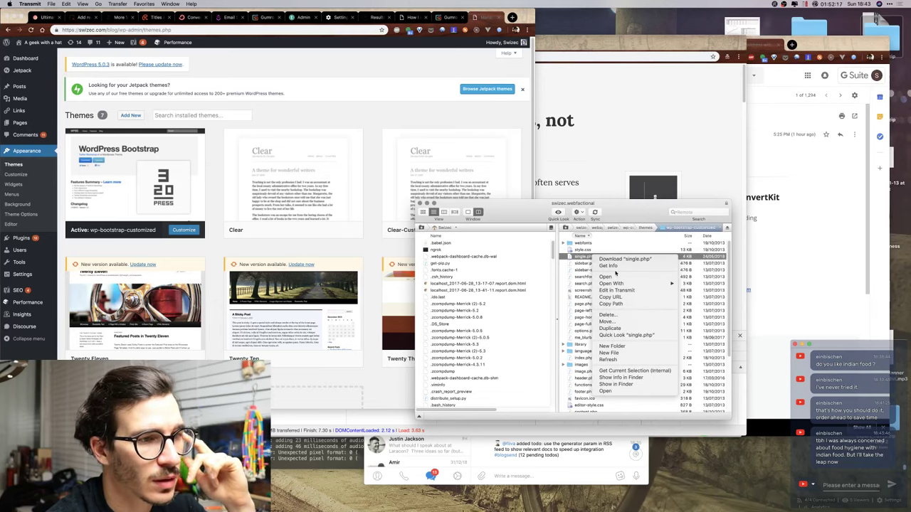
mouse_move(669, 284)
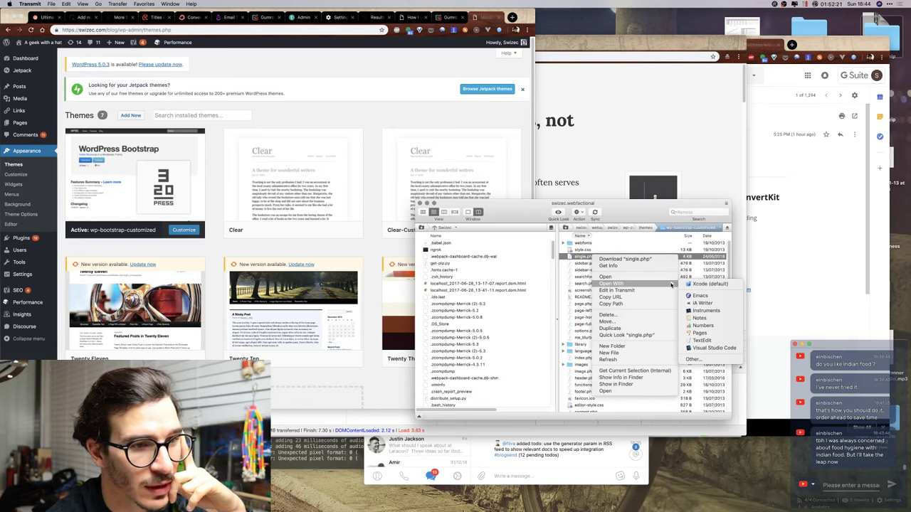
left_click(714, 348)
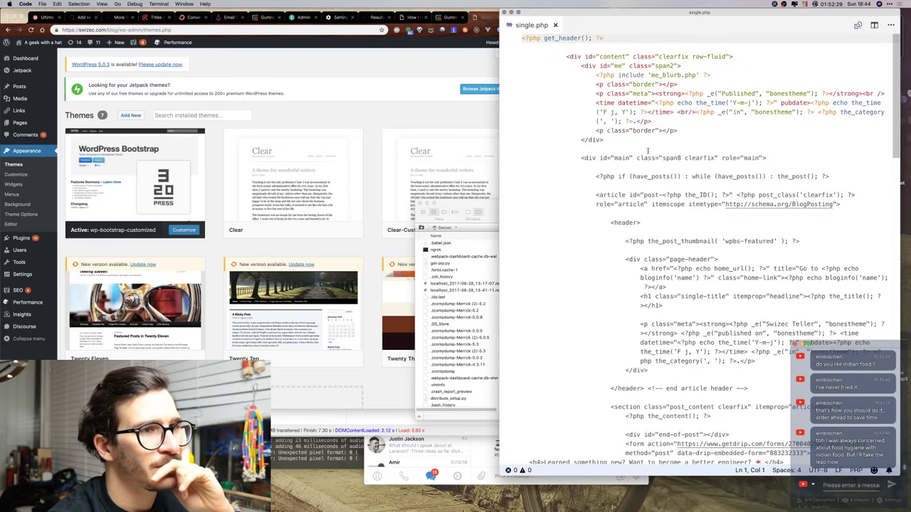
Search single.php for 'drip' to locate the Drip signup form markup.
key("super+f")
type("drip")
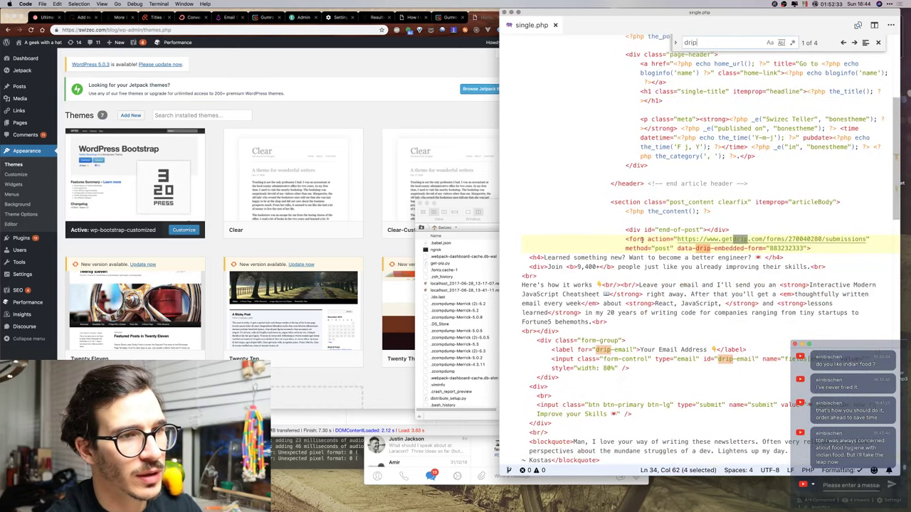
left_click(626, 239)
scroll(693, 195, "down", 3)
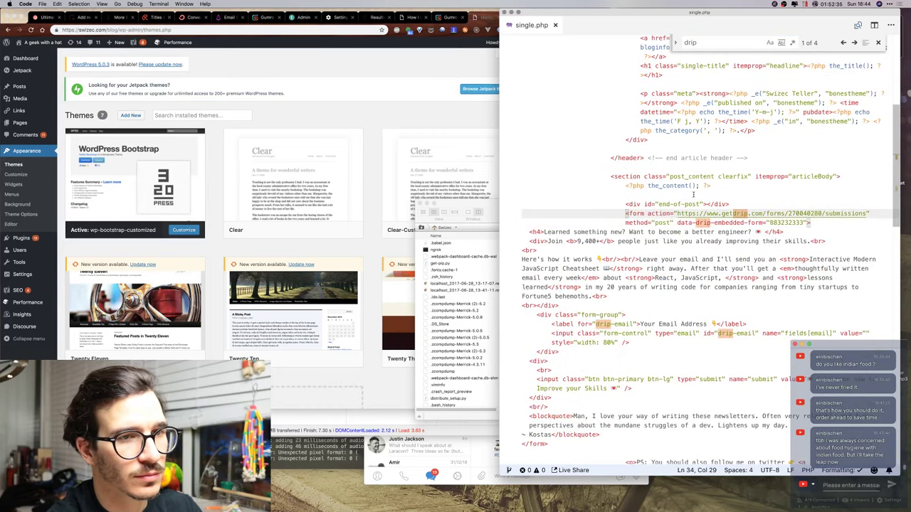
scroll(693, 194, "up", 3)
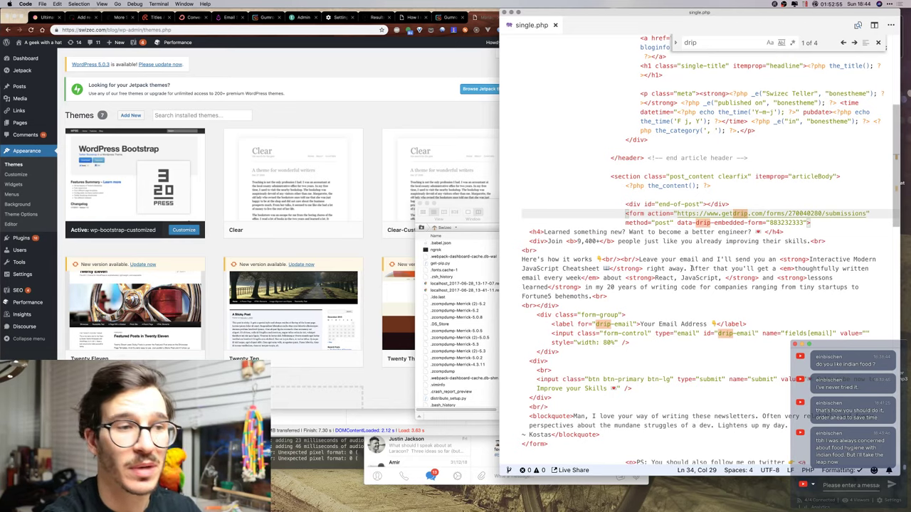
Read through the Drip form code, place the caret after the intro block, and show all windows.
scroll(691, 269, "down", 6)
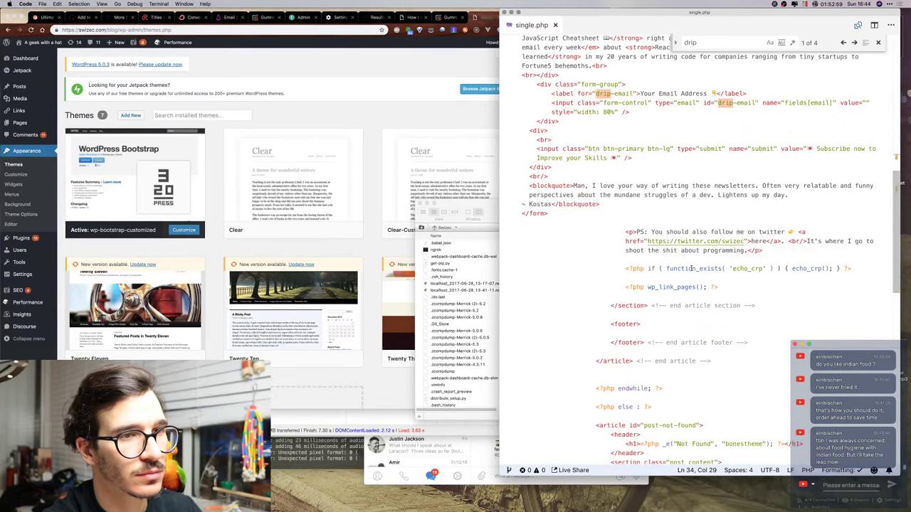
scroll(691, 269, "up", 3)
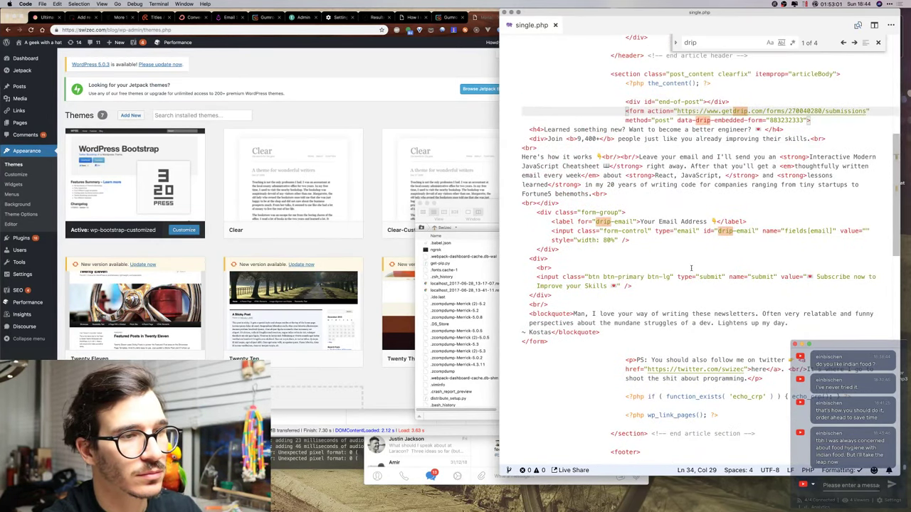
scroll(691, 268, "up", 1)
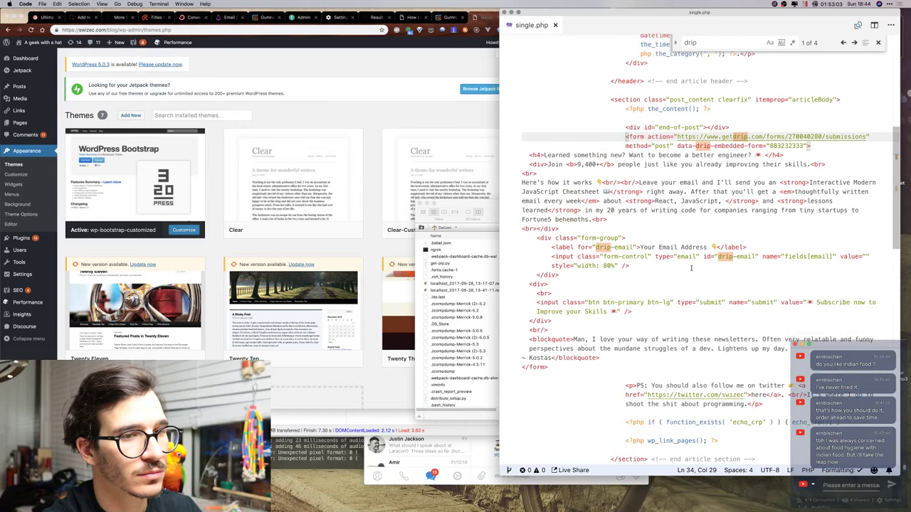
scroll(691, 269, "down", 7)
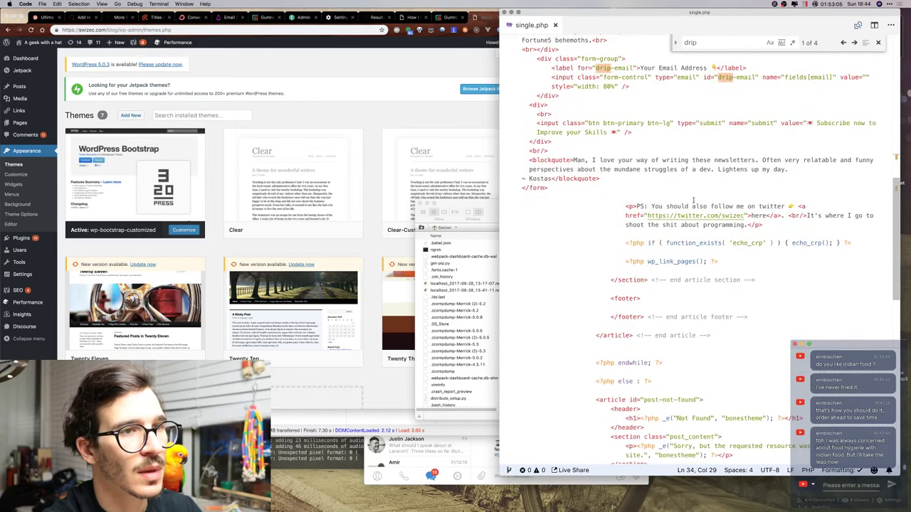
scroll(693, 201, "up", 5)
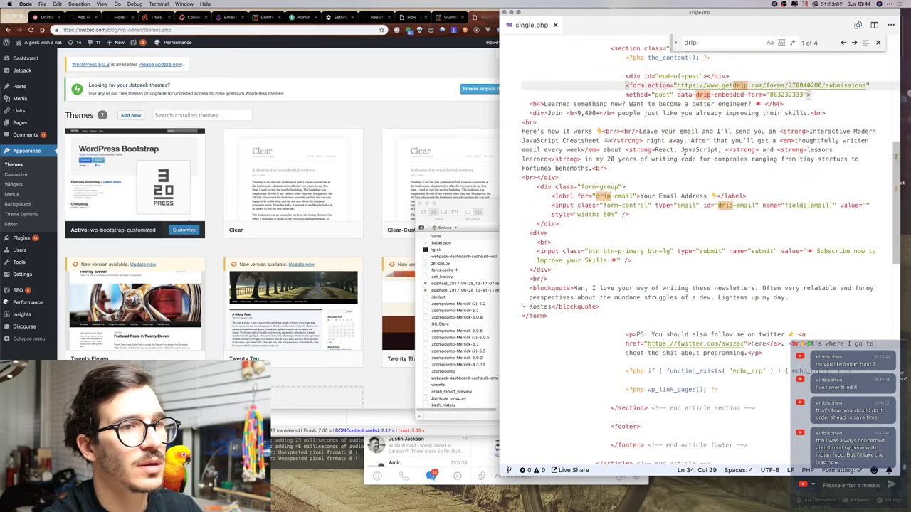
left_click(682, 177)
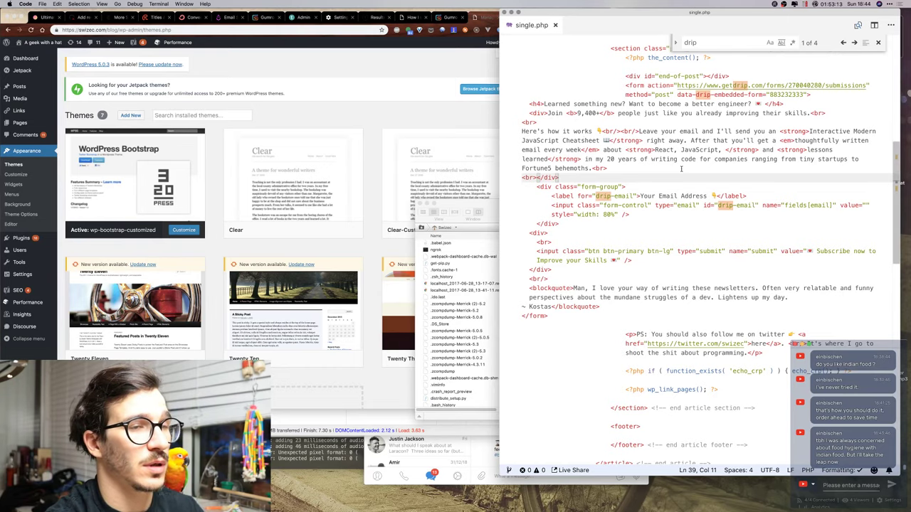
key("ctrl+Up")
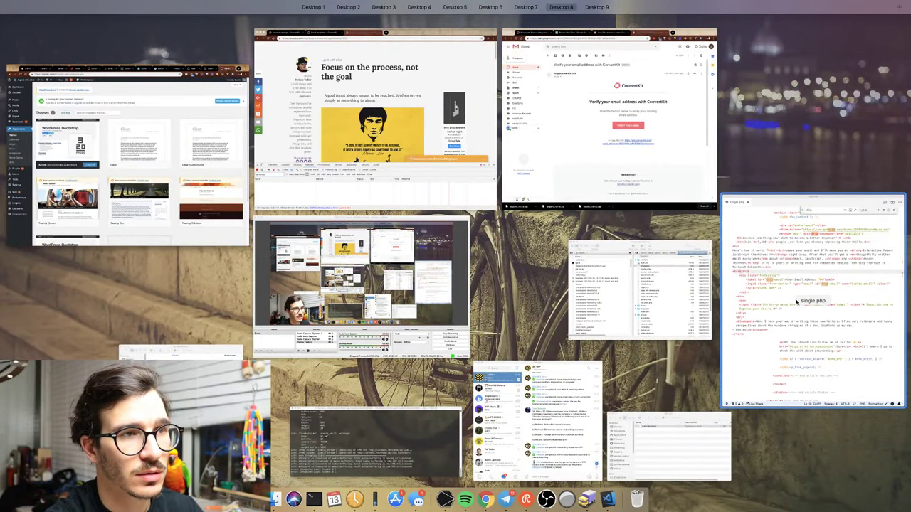
In Chrome's ConvertKit tab, go to Forms and open the Swizec.com slideup form.
left_click(364, 117)
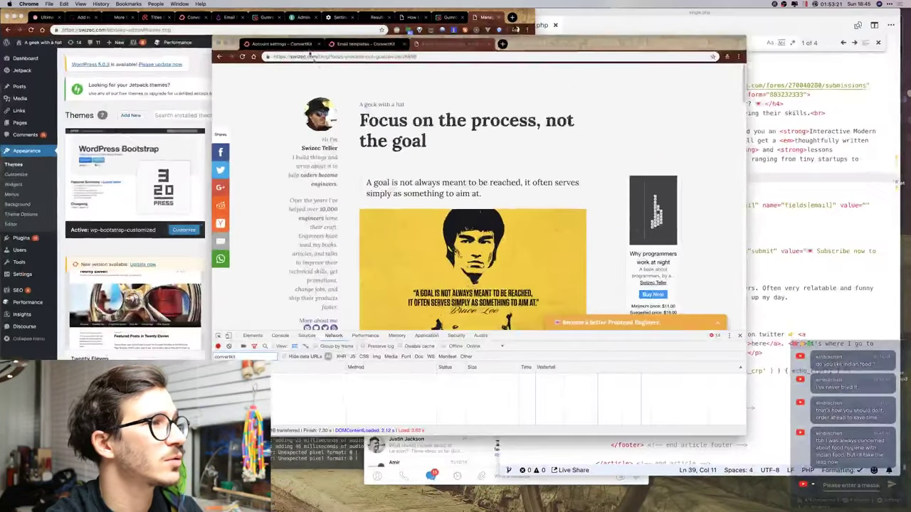
left_click(304, 44)
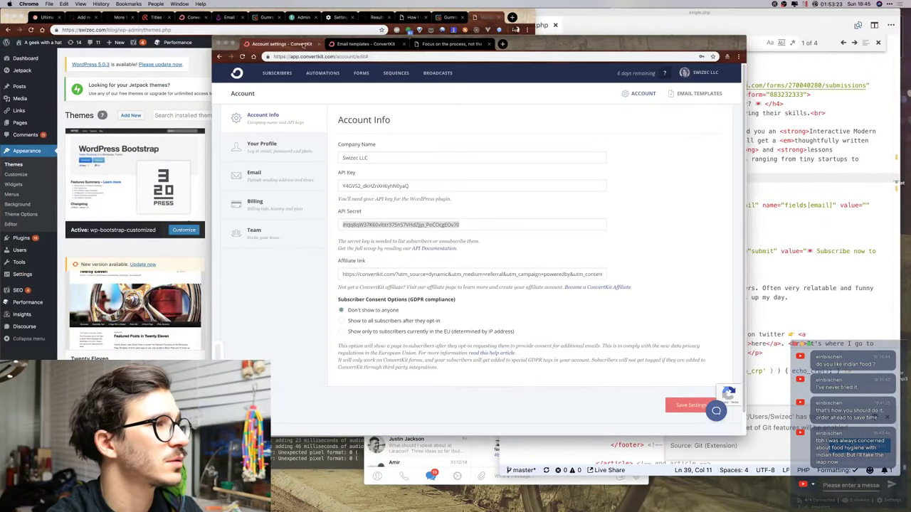
left_click(365, 44)
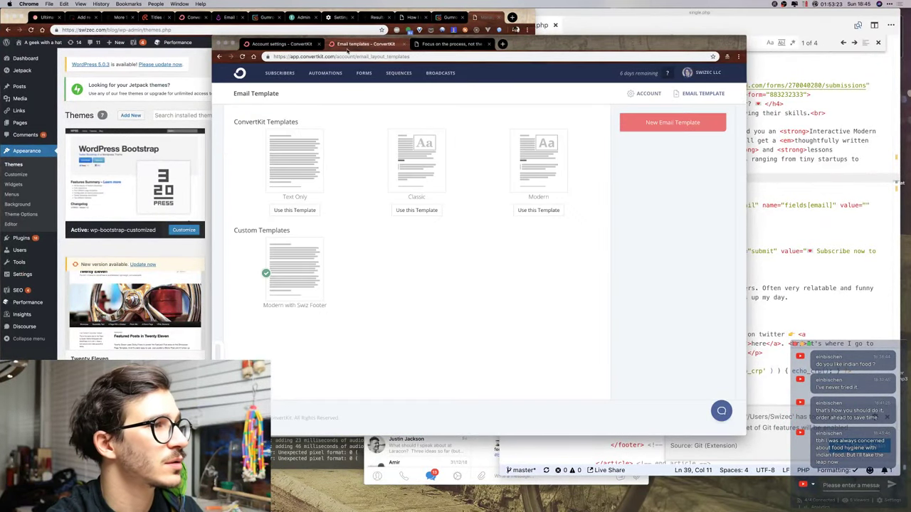
left_click(364, 82)
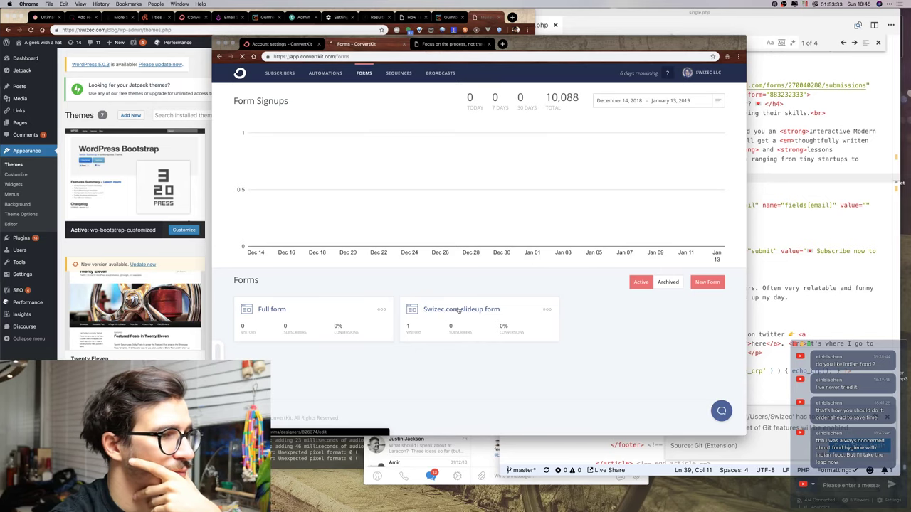
left_click(445, 314)
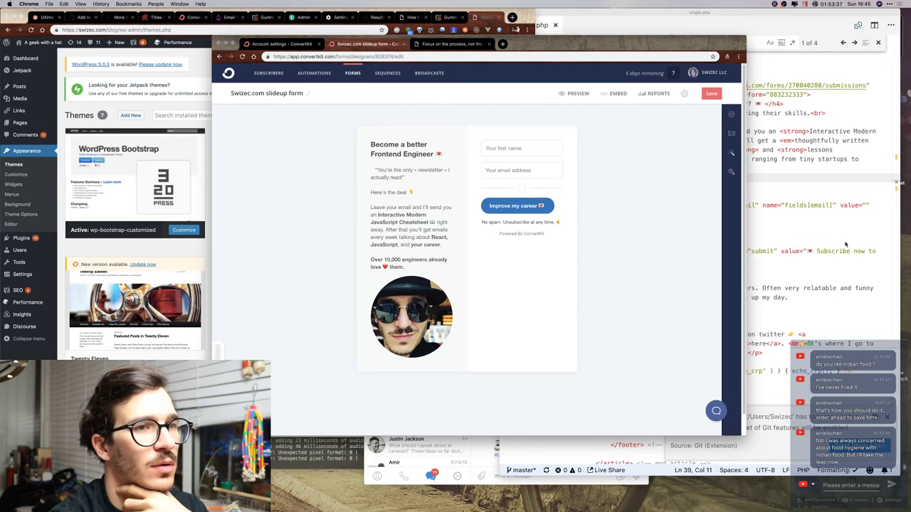
Copy the Kostas testimonial from single.php and paste it over the slideup form's opening quote.
left_click(820, 198)
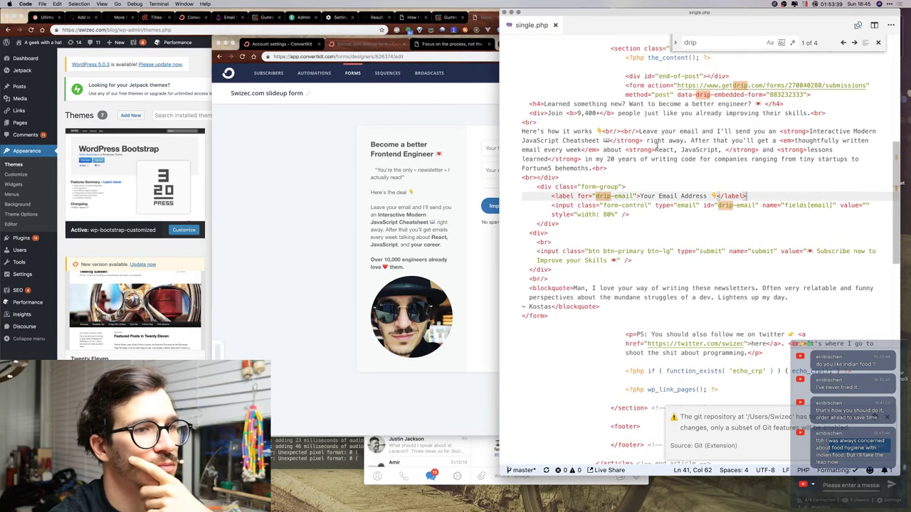
scroll(657, 143, "up", 3)
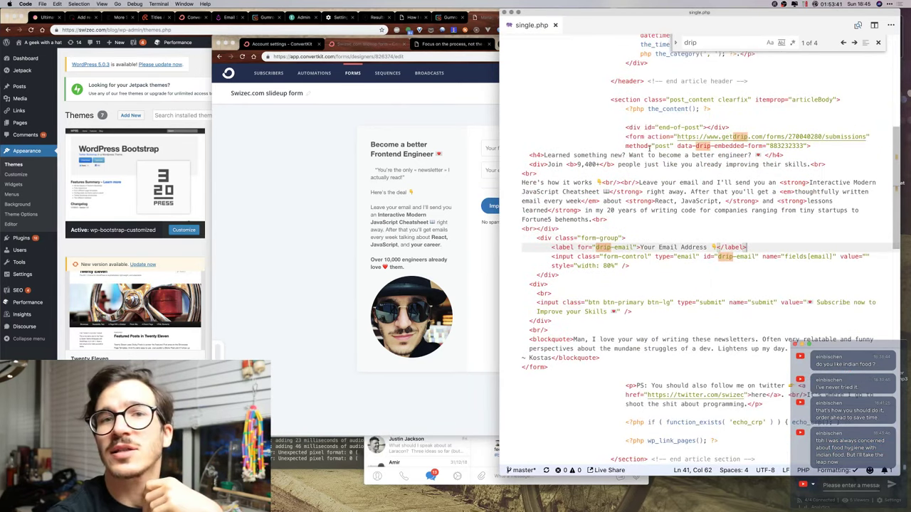
scroll(569, 145, "down", 2)
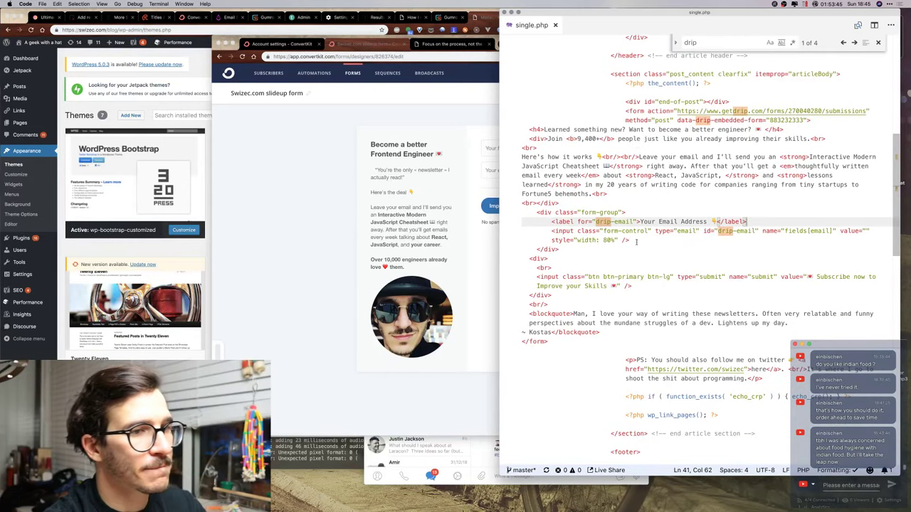
left_click_drag(575, 313, 552, 332)
key("super+c")
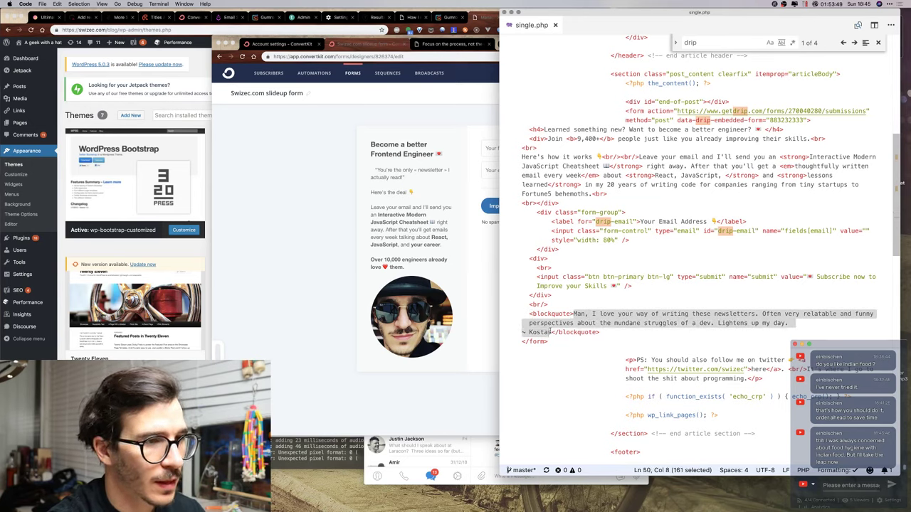
left_click(366, 183)
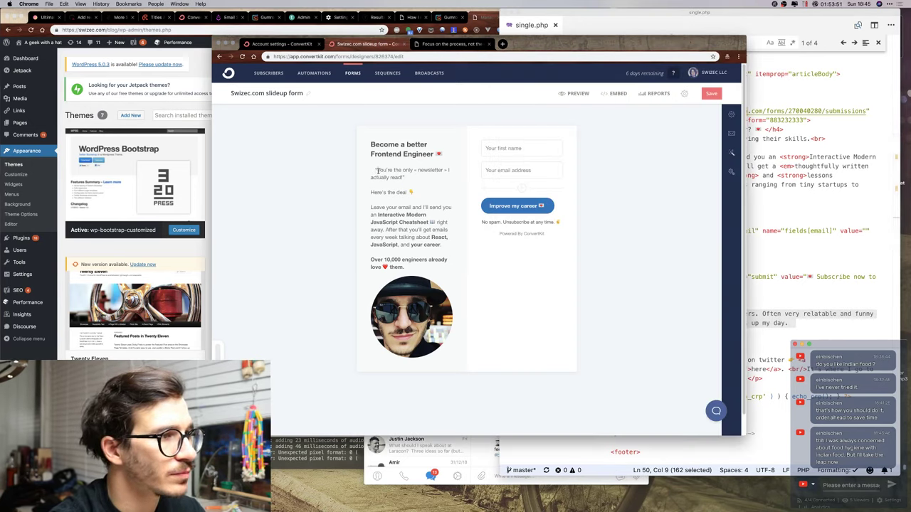
left_click_drag(372, 170, 411, 180)
key("super+v")
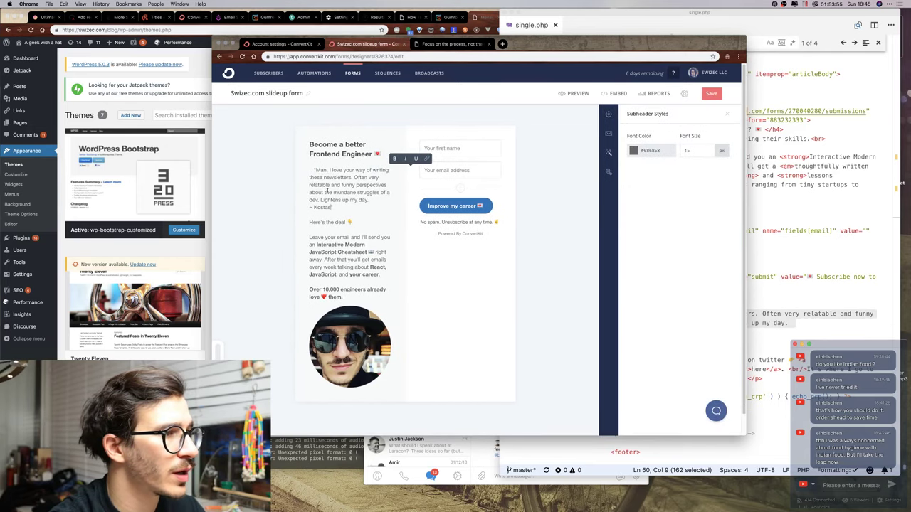
left_click(370, 200)
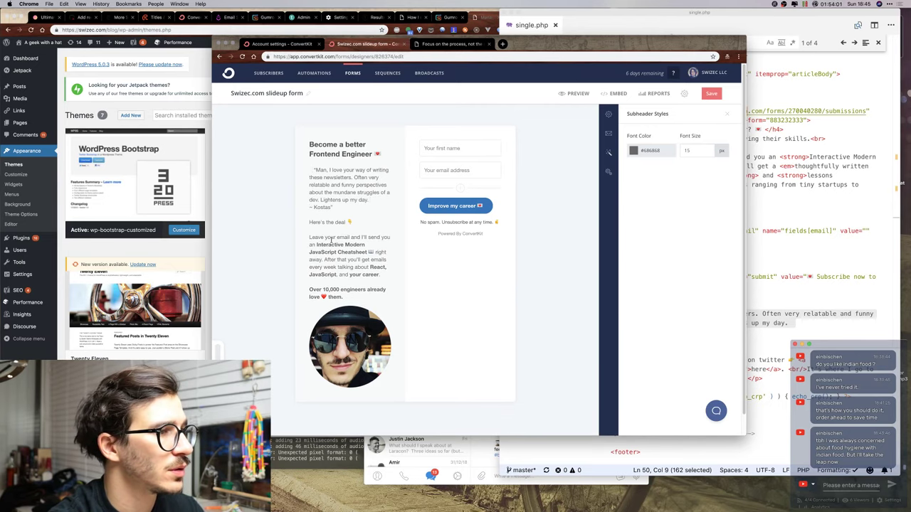
left_click(838, 277)
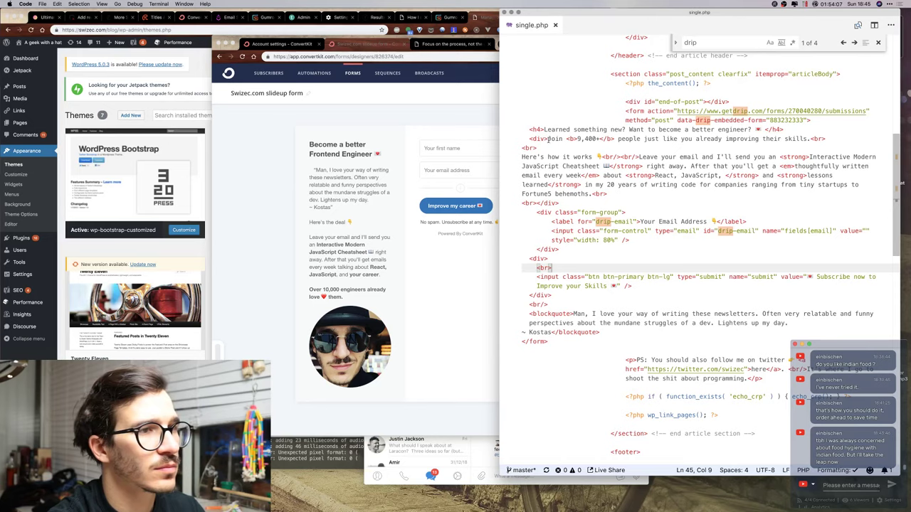
Add the Join line under the testimonial, changing its count to bold 'over 10,000'.
left_click_drag(550, 139, 809, 139)
key("super+c")
left_click(316, 206)
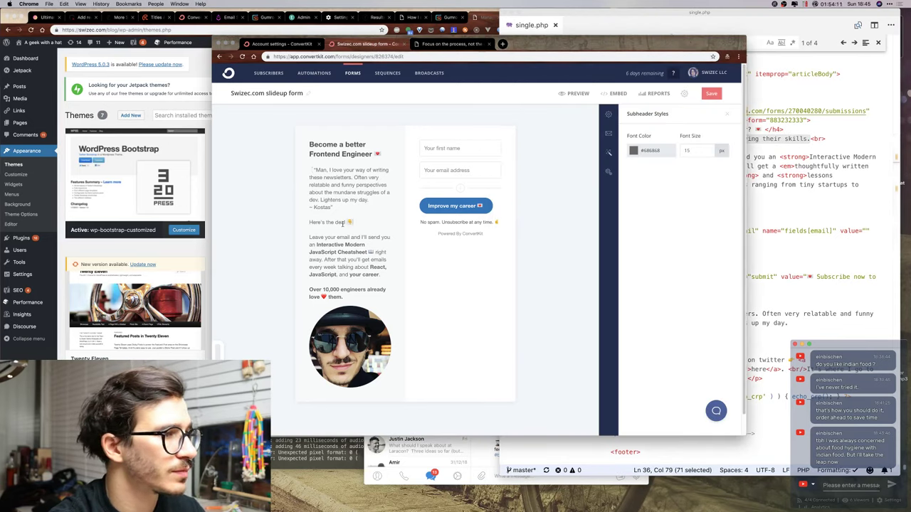
left_click_drag(351, 223, 311, 223)
left_click(328, 215)
key("super+v")
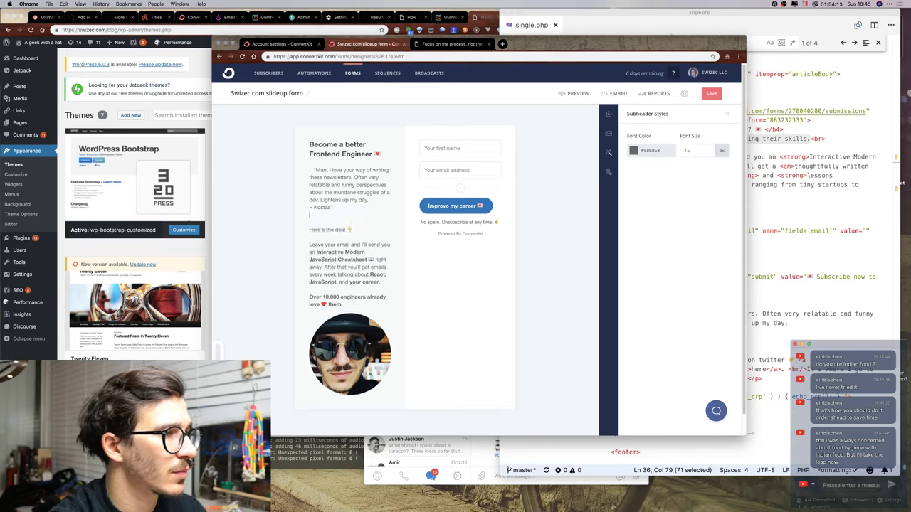
key("Return")
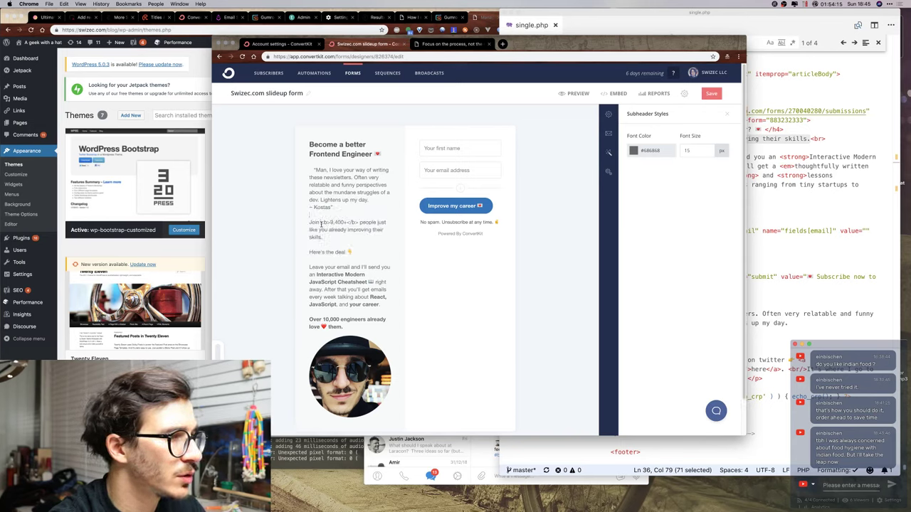
left_click_drag(321, 223, 358, 224)
type("10")
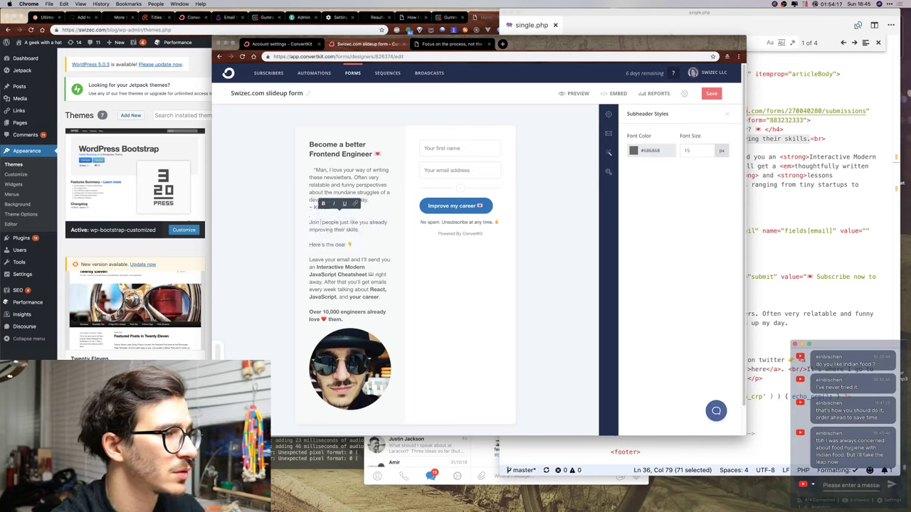
key("Left")
key("Left")
type("over")
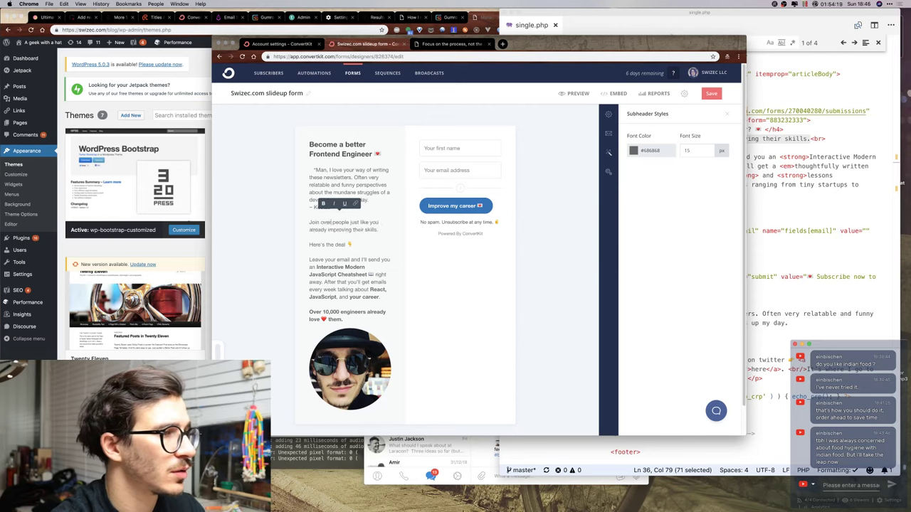
key("Right")
key("Right")
type(",000")
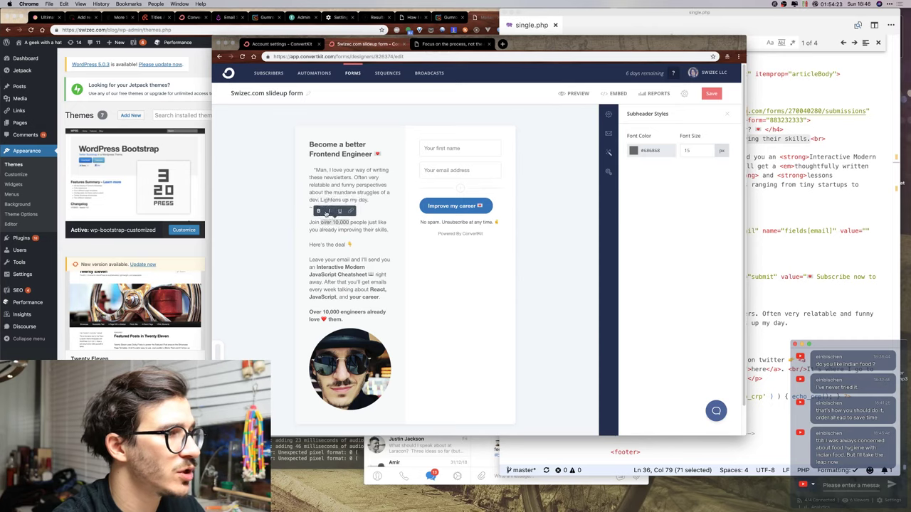
left_click_drag(321, 222, 350, 222)
key("ctrl+b")
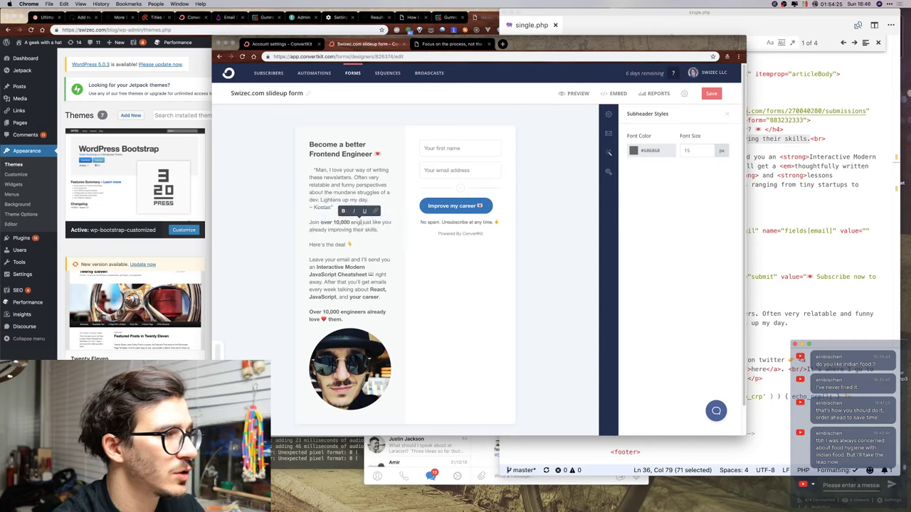
left_click(340, 237)
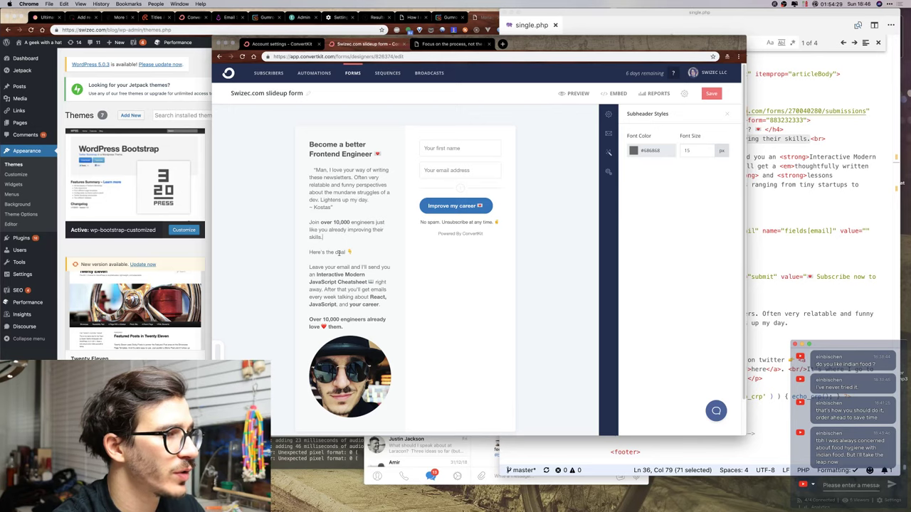
Reword the intro to 'Here's how it works' and 'thoughtfully written', dropping the word 'talking'.
left_click_drag(340, 253, 348, 253)
key("BackSpace")
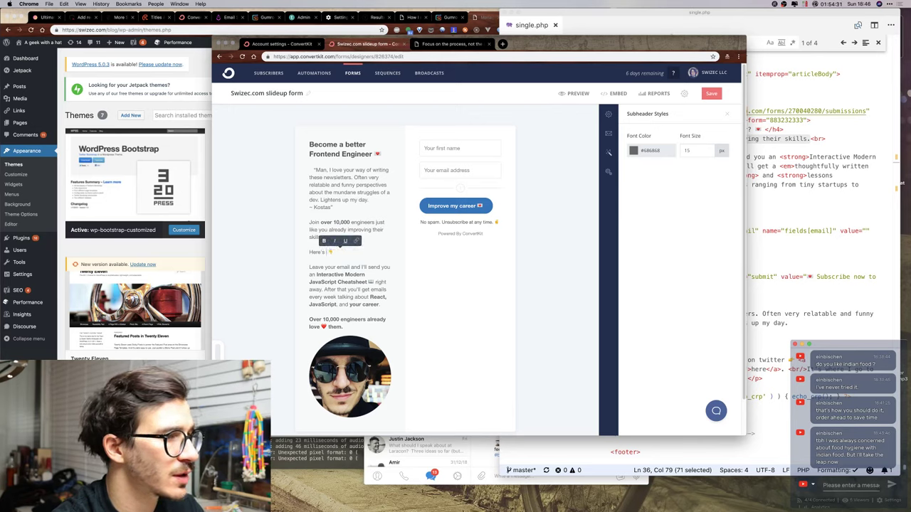
type("how it works")
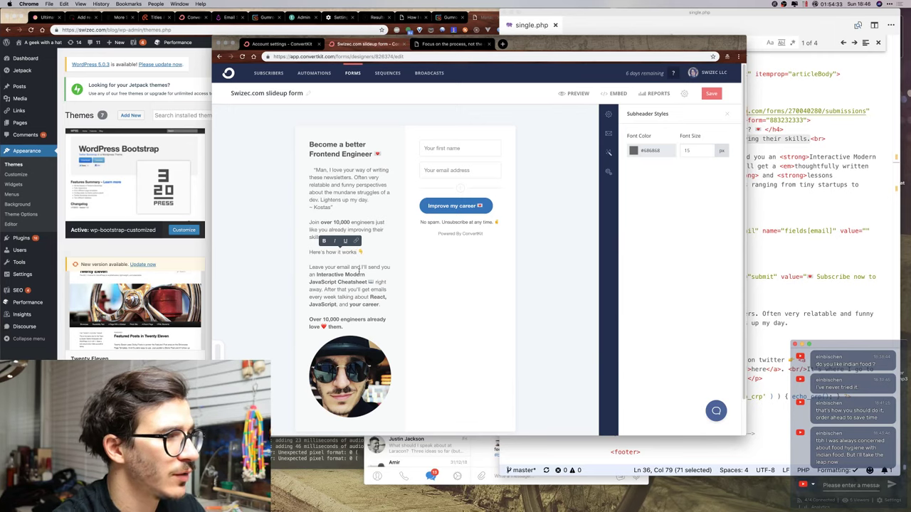
left_click(843, 195)
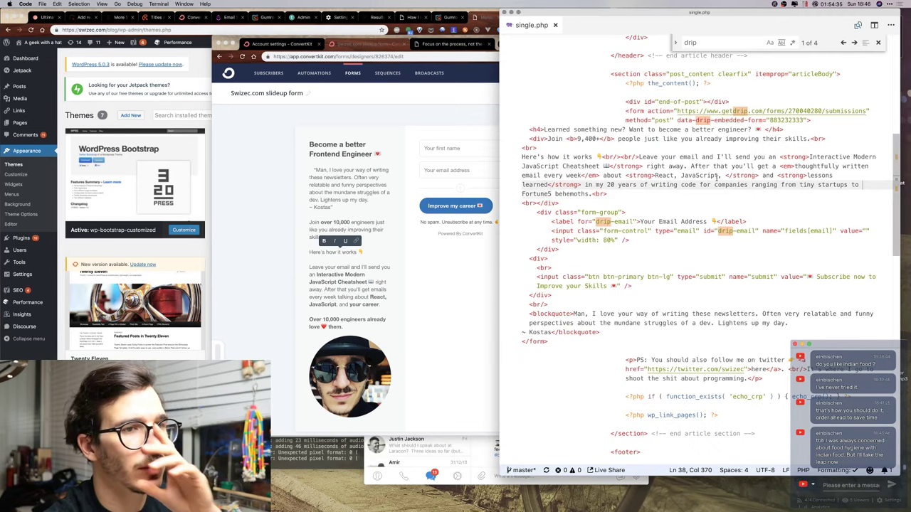
left_click(360, 290)
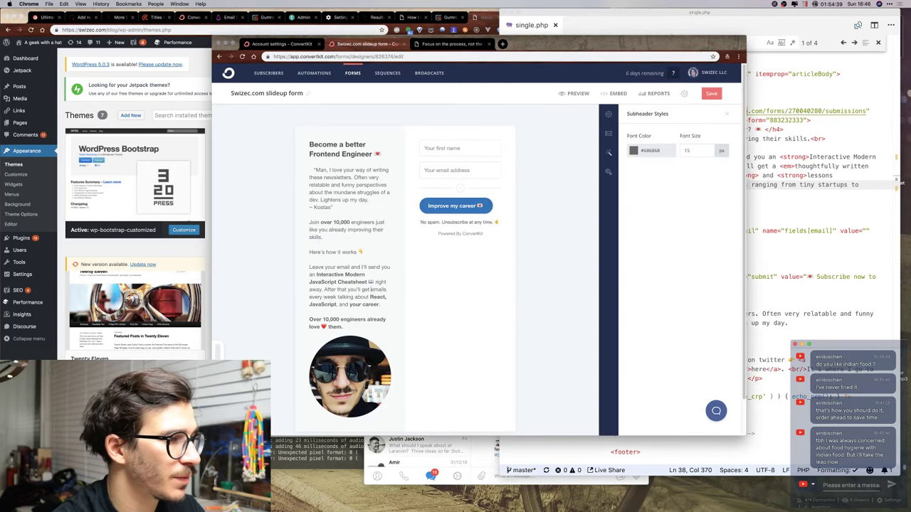
type("thoughtfully")
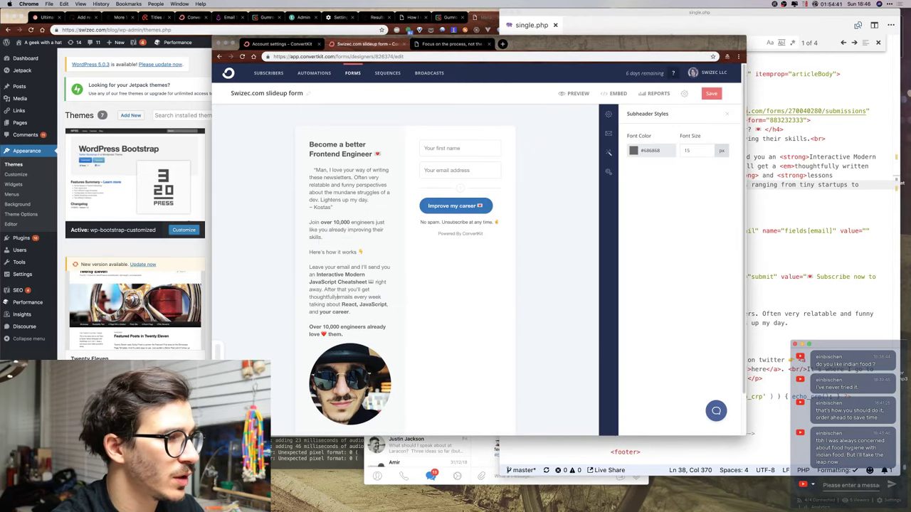
type(" written")
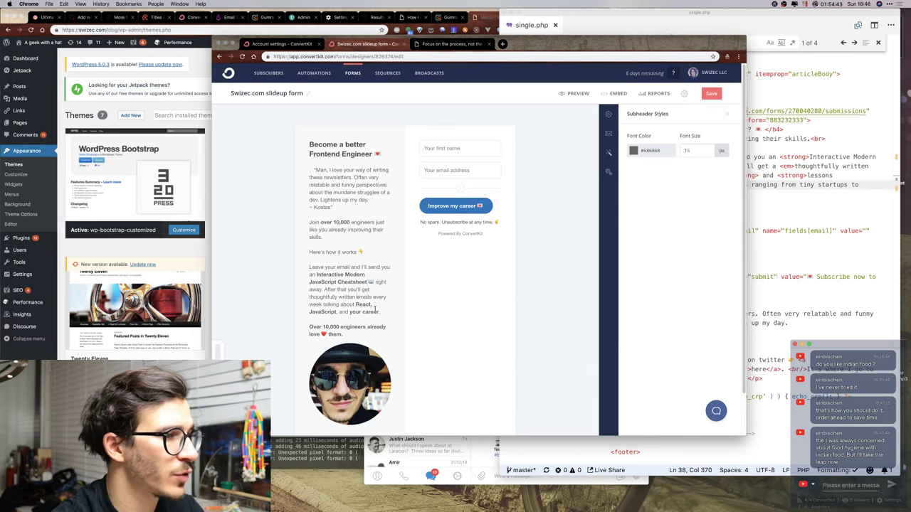
double_click(333, 304)
key("BackSpace")
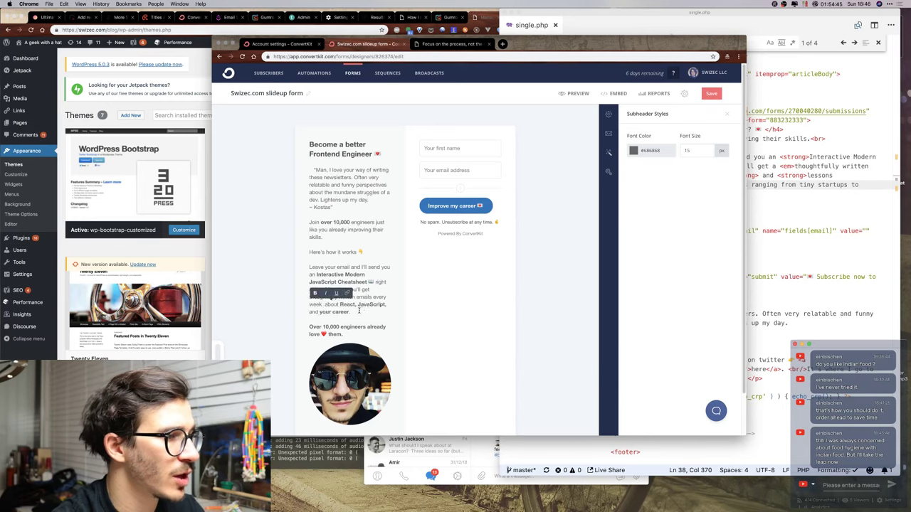
left_click(359, 312)
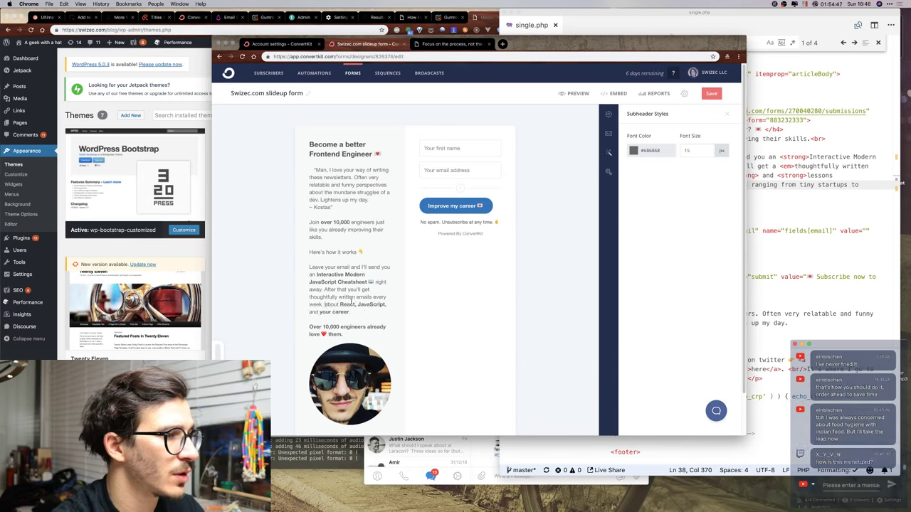
left_click(800, 209)
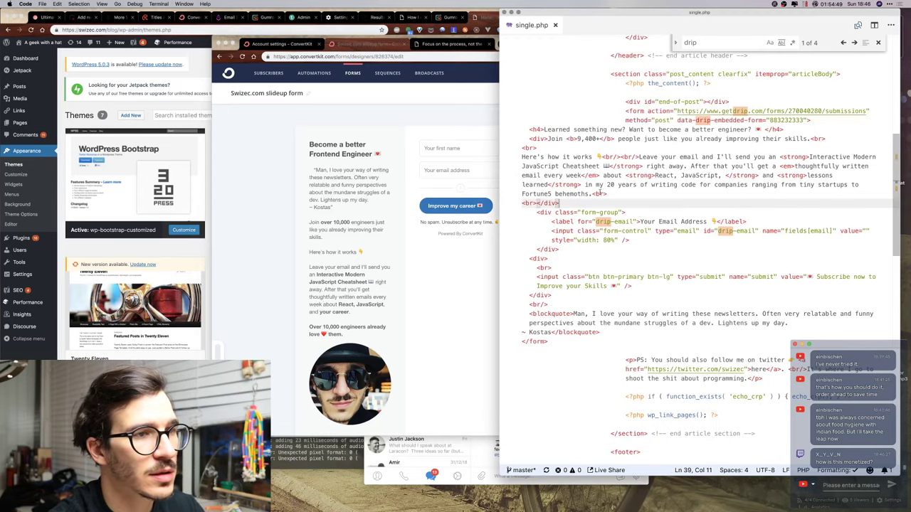
left_click(367, 320)
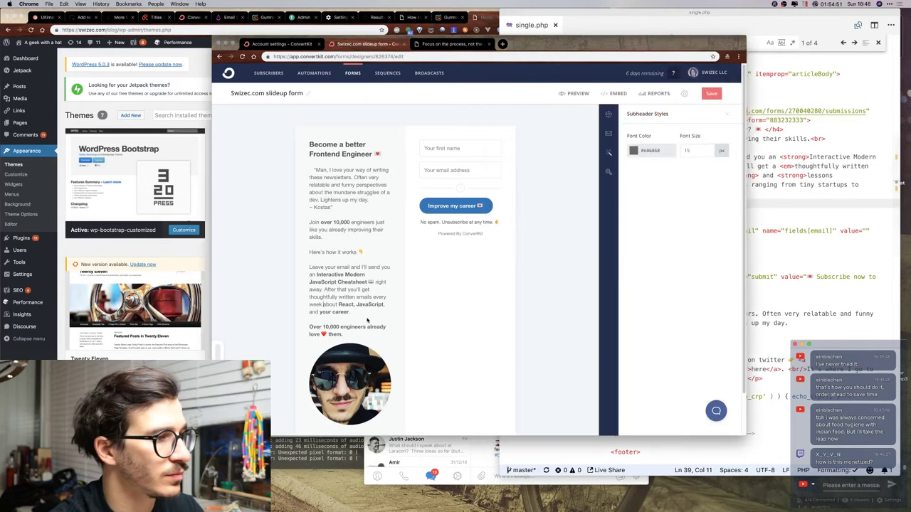
Replace the 'Over 10,000 engineers' line with the lessons-learned sentence about 20 years in the industry.
left_click_drag(363, 314, 345, 334)
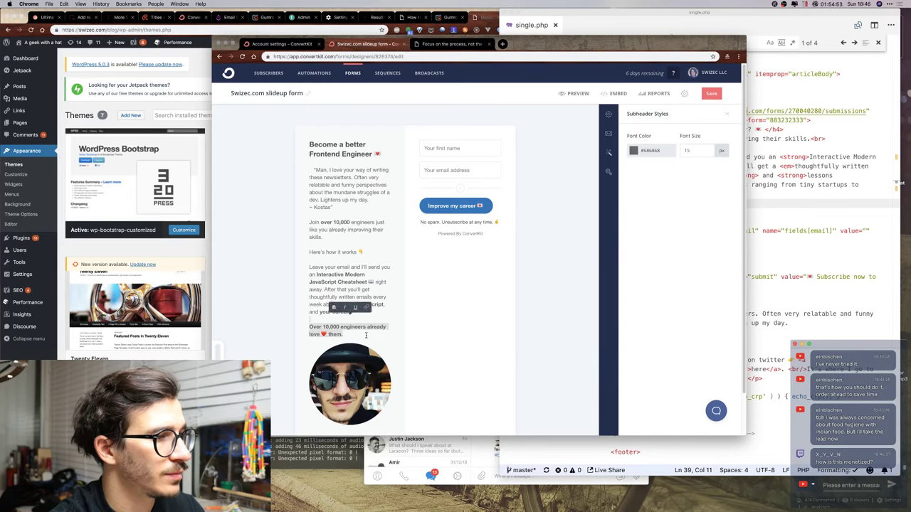
key("BackSpace")
type("Les")
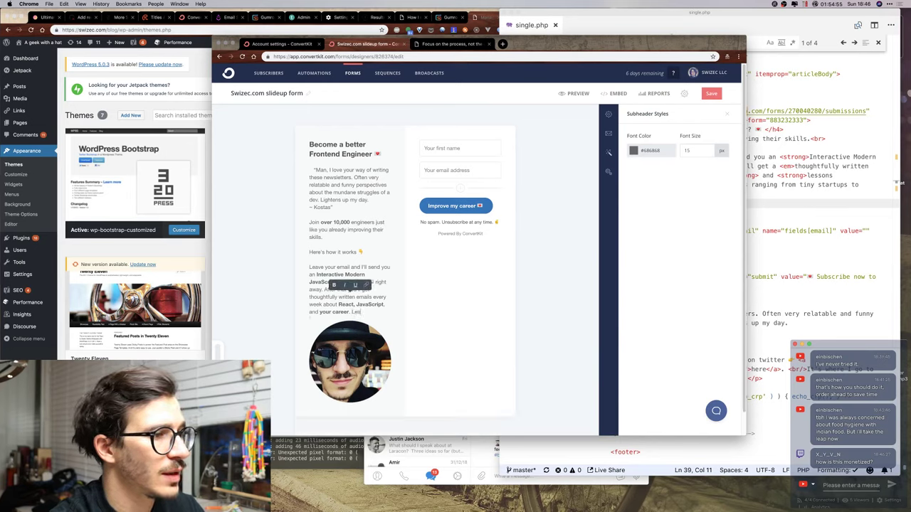
type("sons learned")
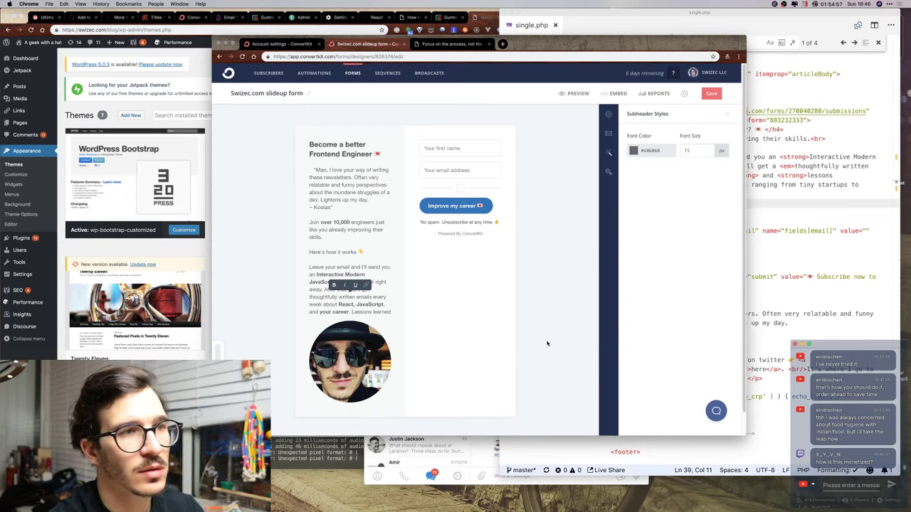
left_click_drag(652, 40, 466, 43)
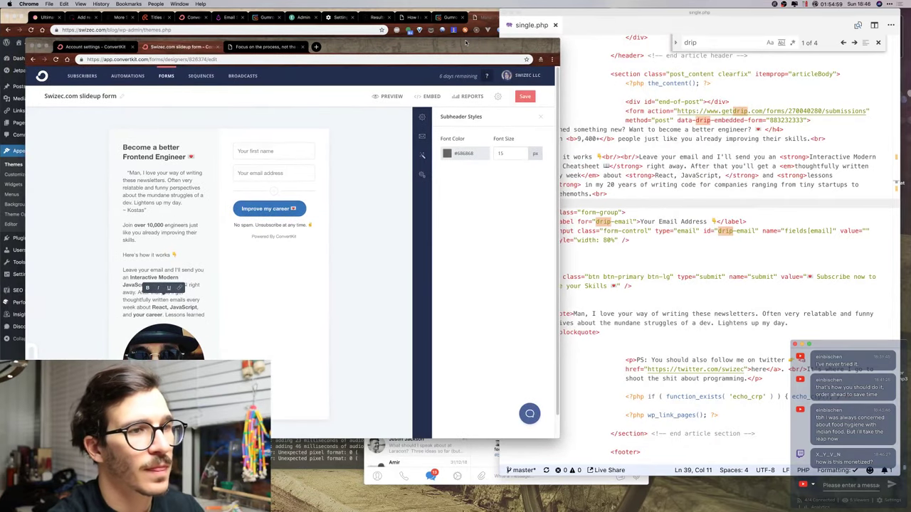
type("over 20")
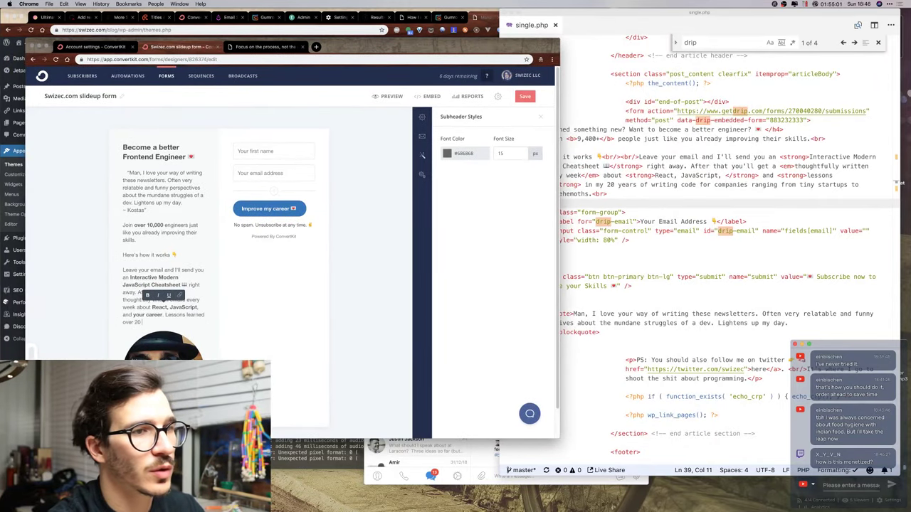
type(" years")
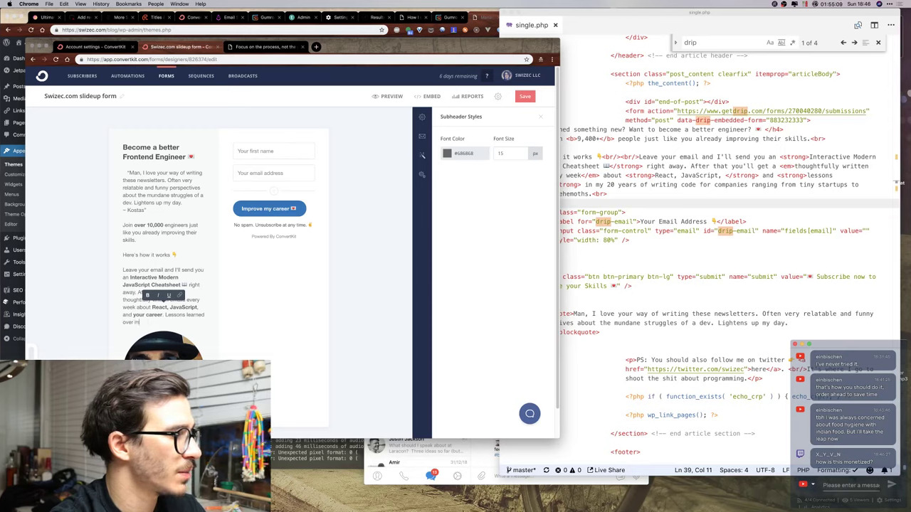
type("years in the i")
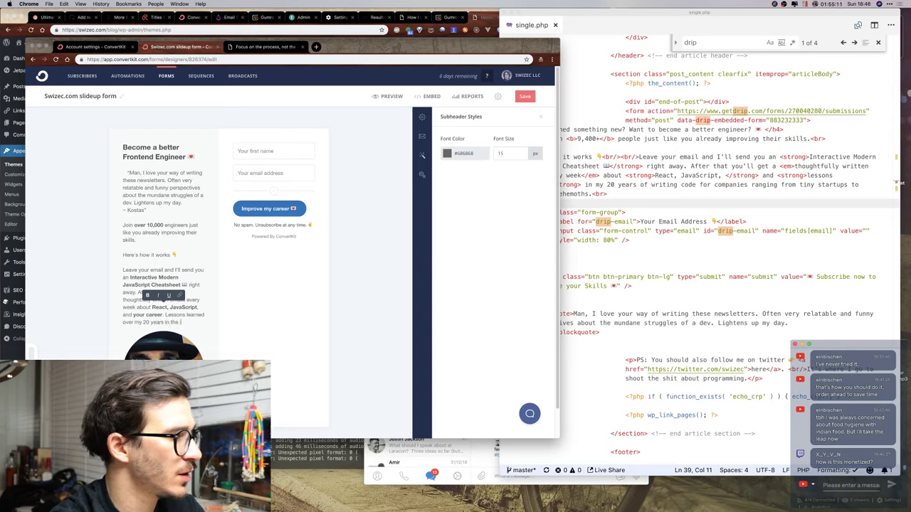
type("ndustry working")
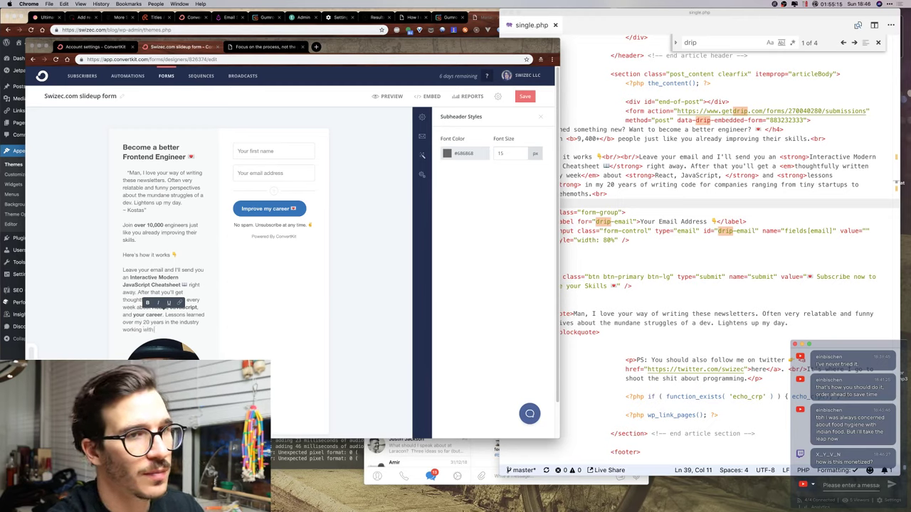
type(" with companies")
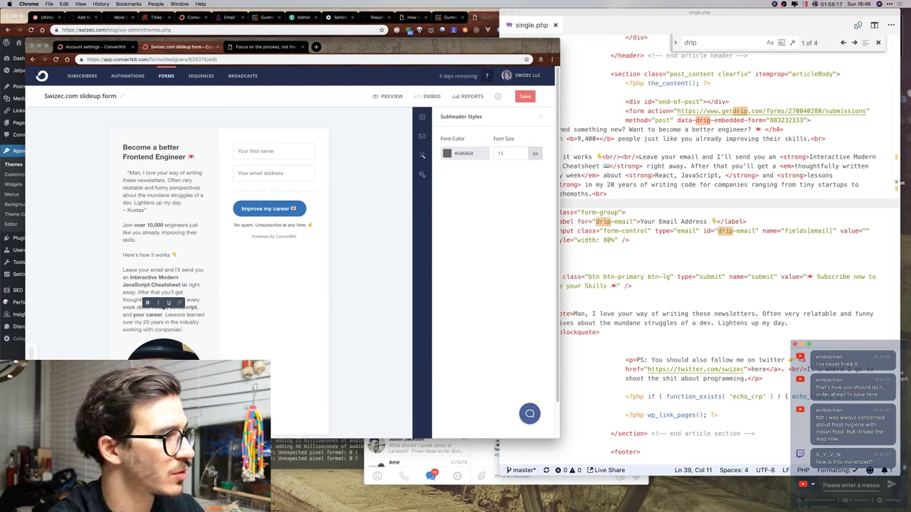
type("g fro")
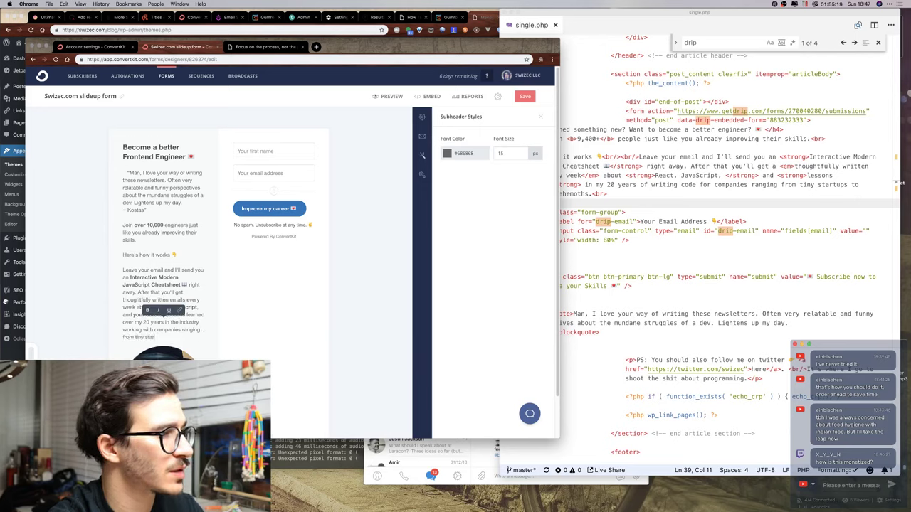
type("m tiny startups to Fortune")
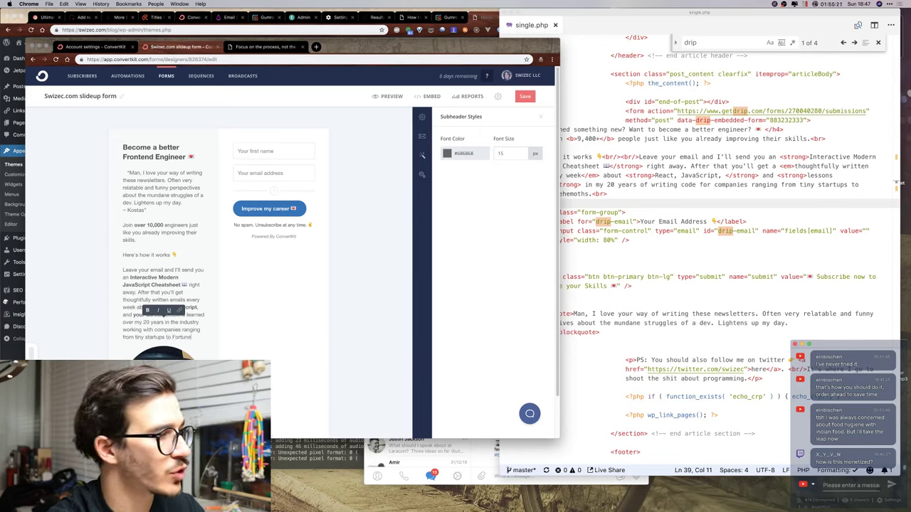
type("5 behemoths")
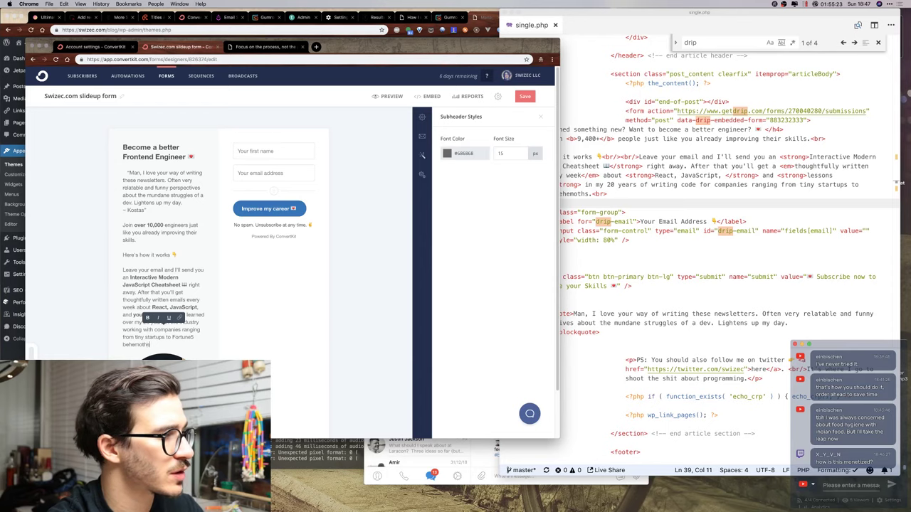
type(".")
key("Return")
key("Return")
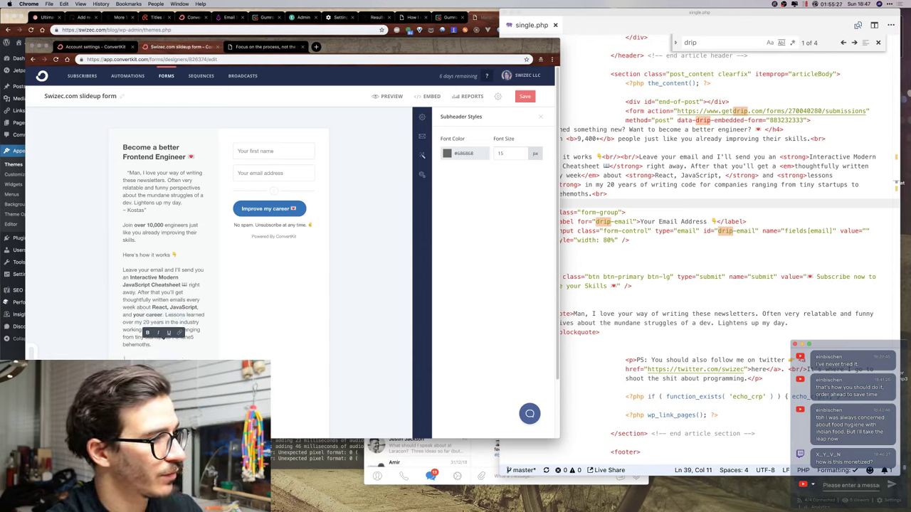
type("Si")
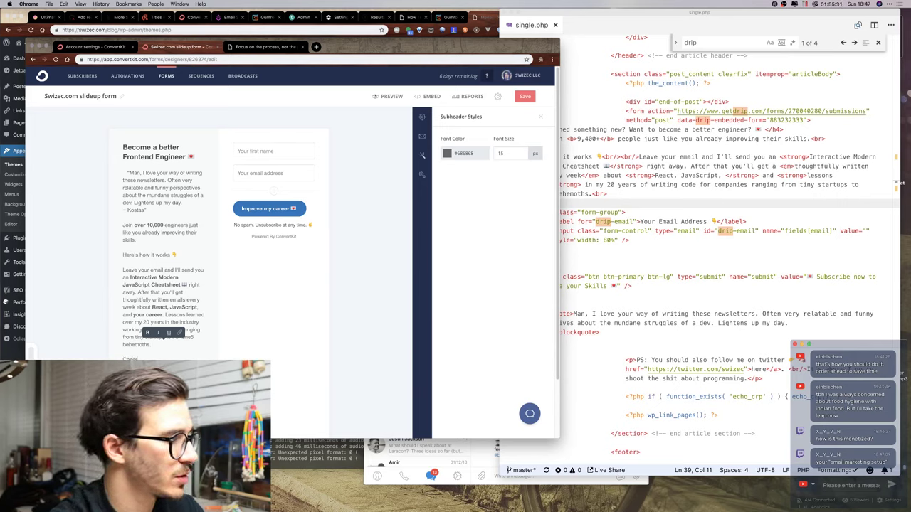
key("BackSpace")
key("BackSpace")
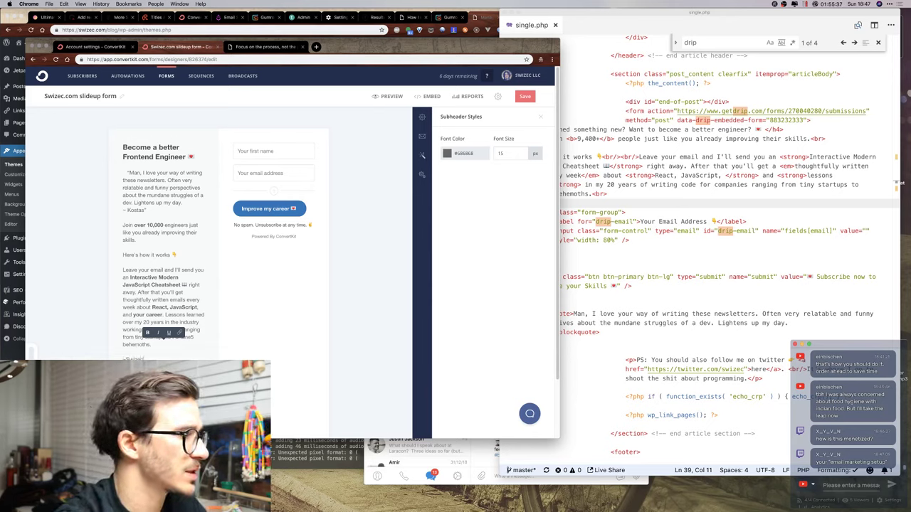
Add the '~ Swizec' sign-off at the end of the form copy.
type("~ Swizec")
scroll(38, 208, "down", 2)
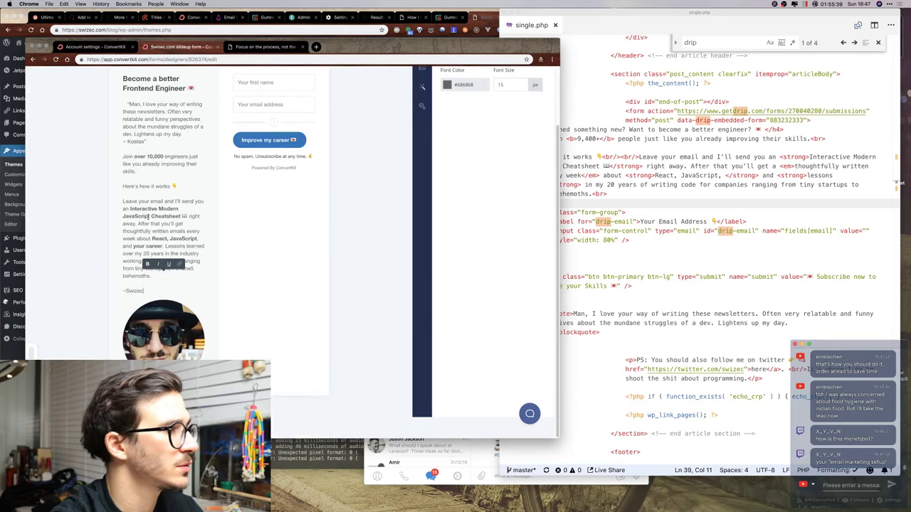
scroll(149, 216, "up", 2)
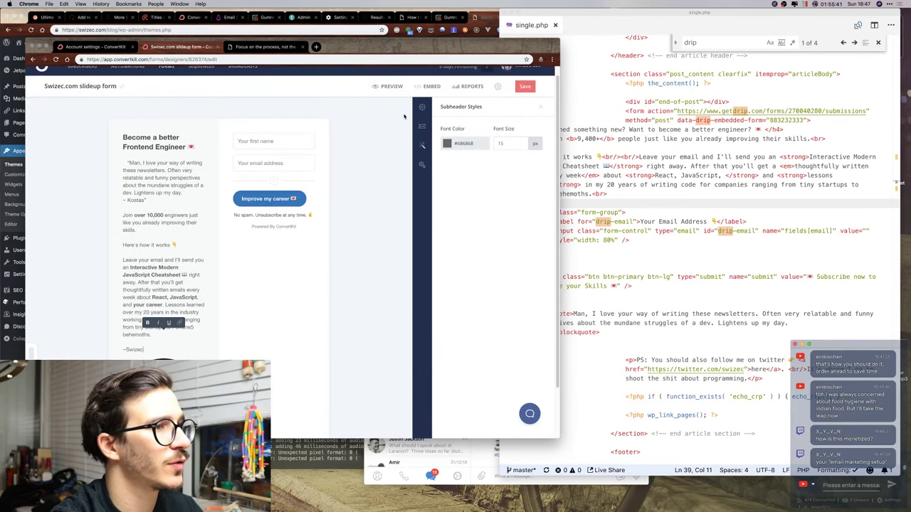
Check the first name field, incentive email and embed code, then open the form's general settings.
left_click(272, 141)
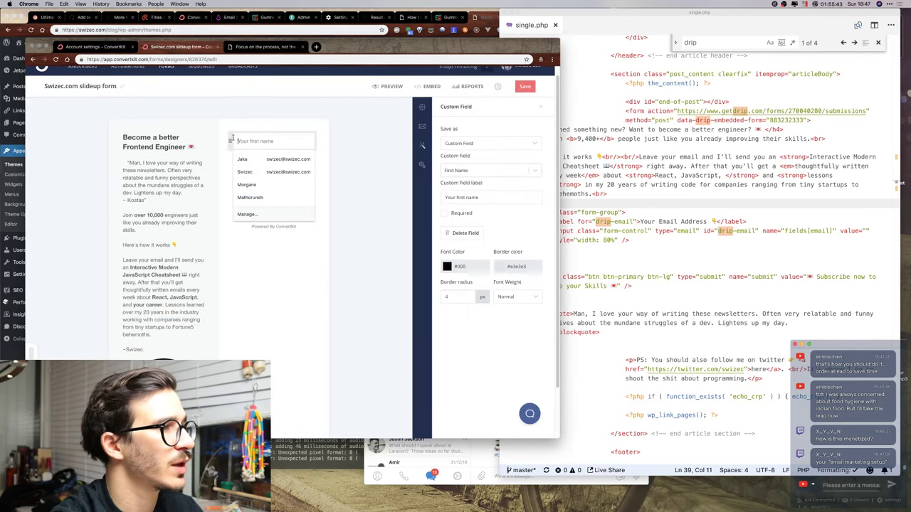
left_click(428, 126)
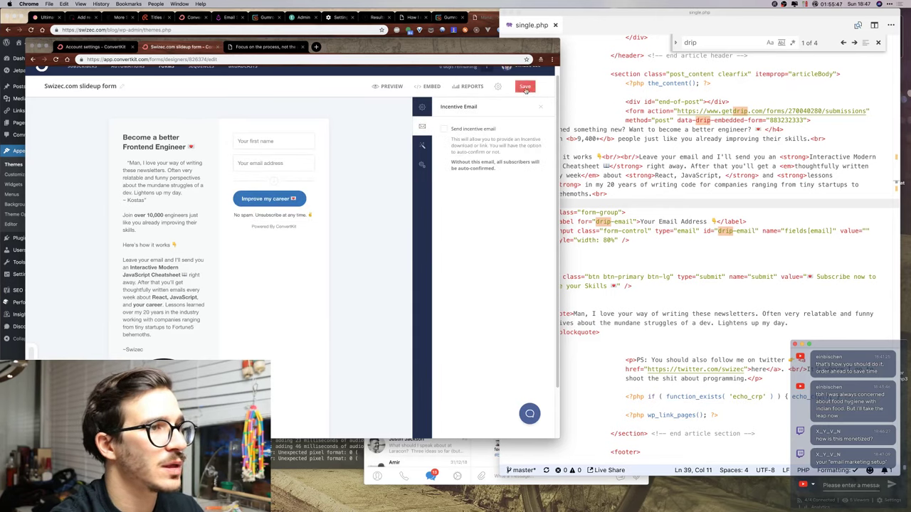
left_click(436, 86)
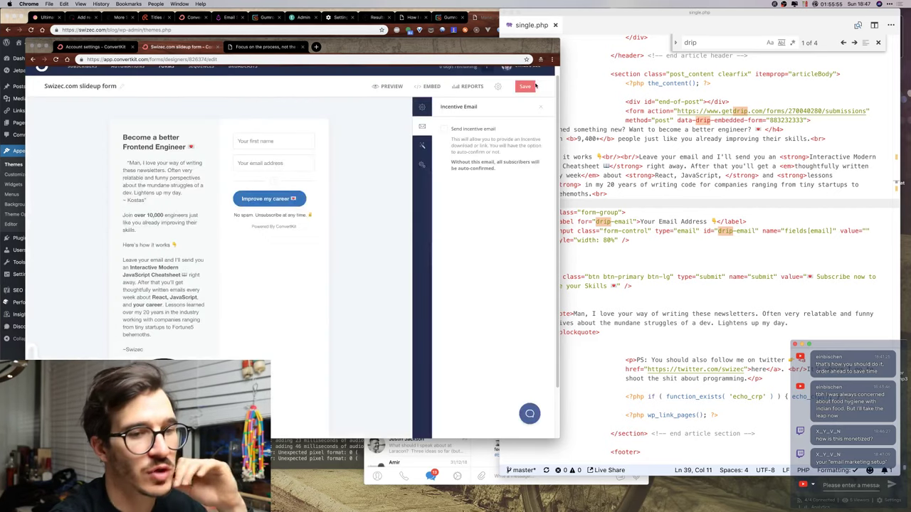
left_click(539, 79)
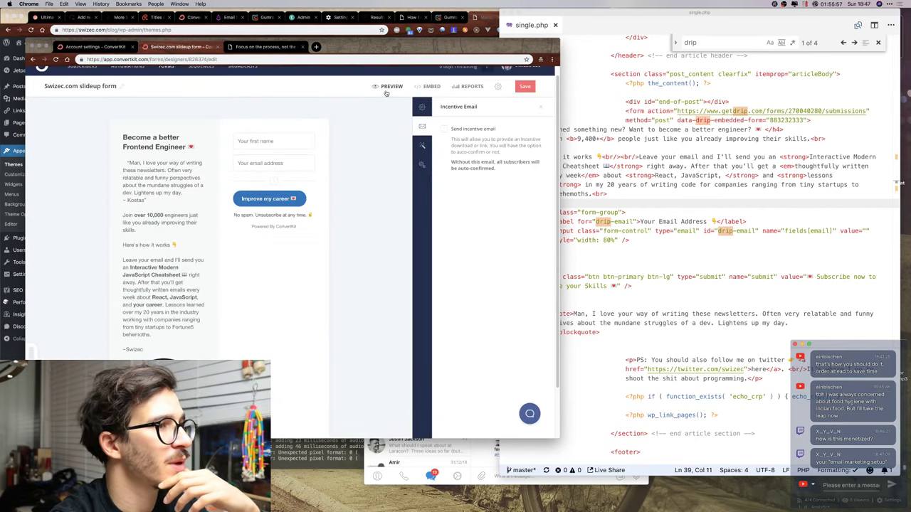
scroll(321, 139, "up", 1)
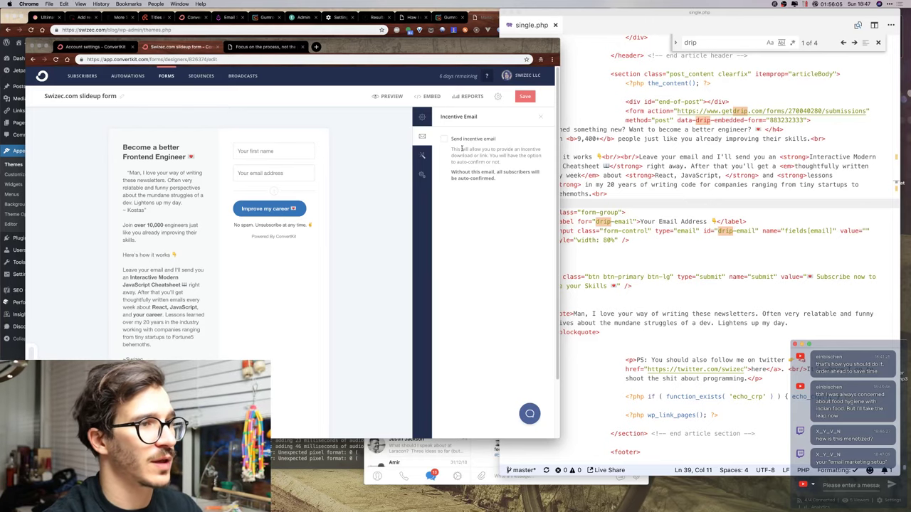
left_click(424, 118)
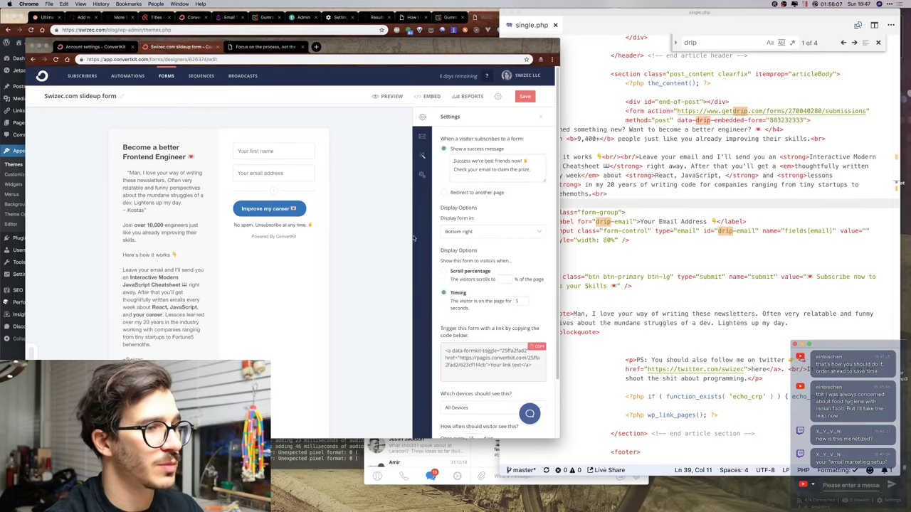
Show the slideup form's HTML embed code, select all of it, and close the modal.
scroll(530, 269, "down", 2)
scroll(529, 269, "up", 2)
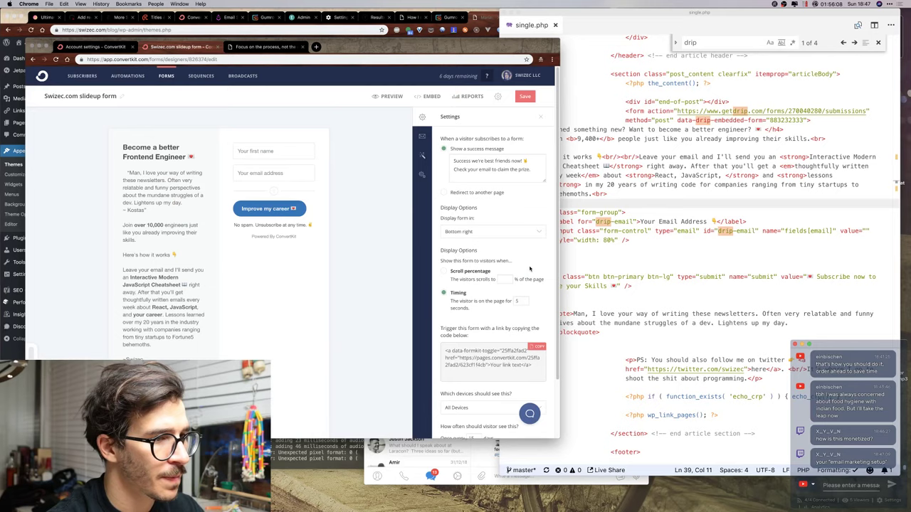
left_click(430, 96)
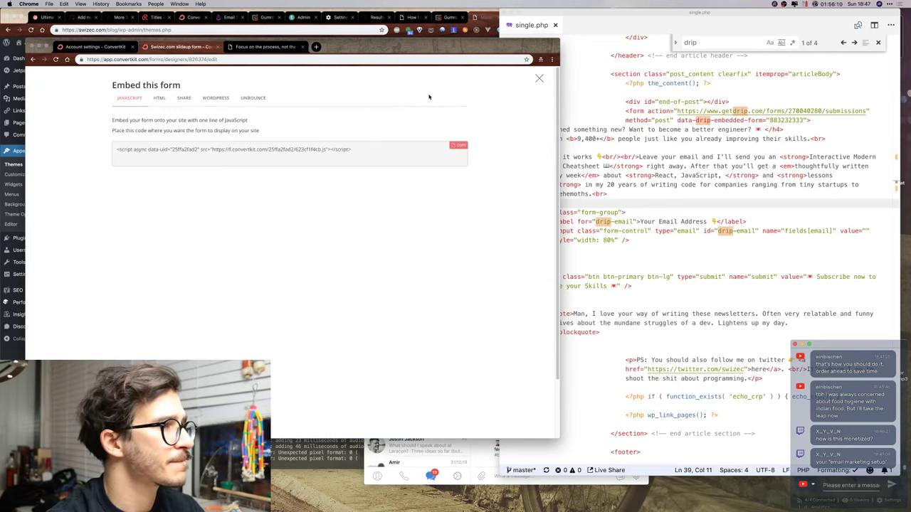
left_click(540, 78)
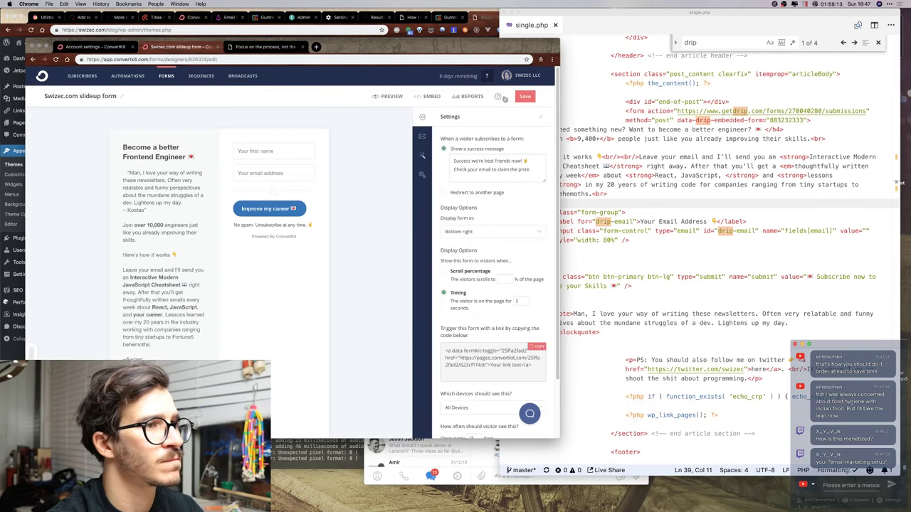
left_click(429, 96)
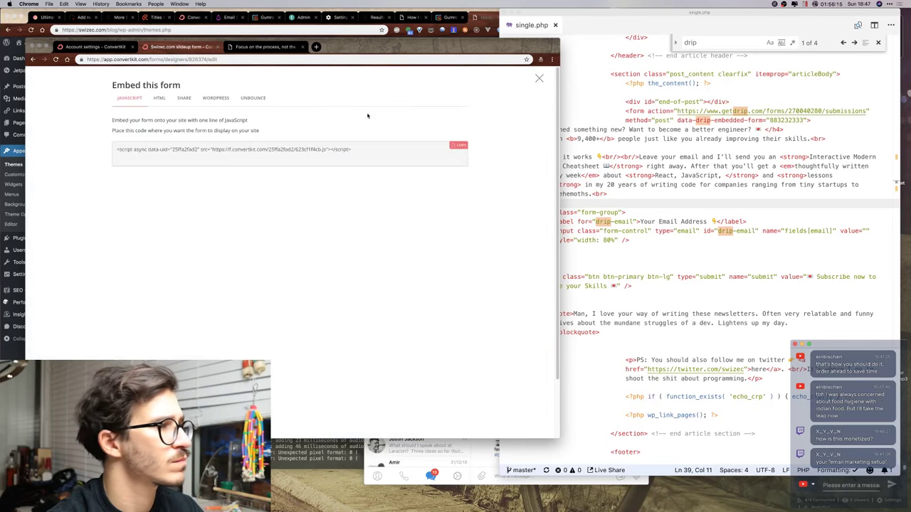
left_click(153, 100)
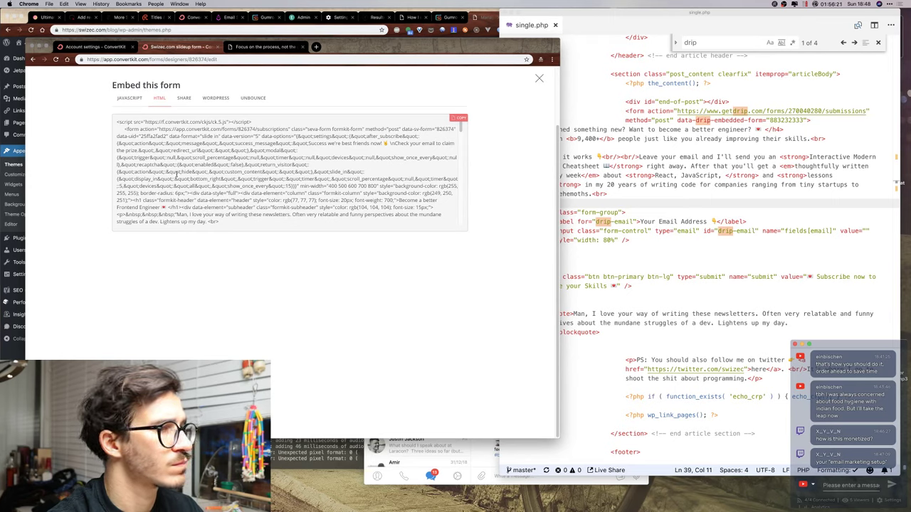
scroll(177, 175, "down", 10)
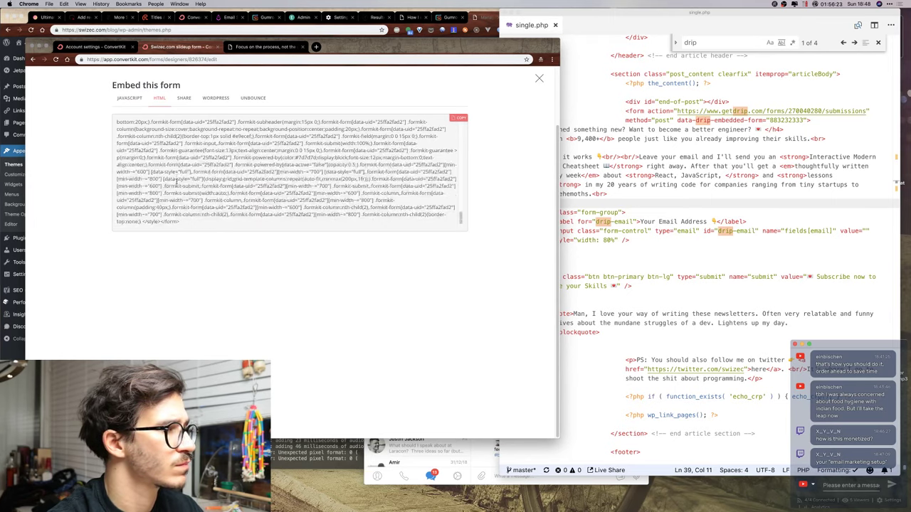
left_click_drag(178, 223, 661, 71)
left_click(539, 79)
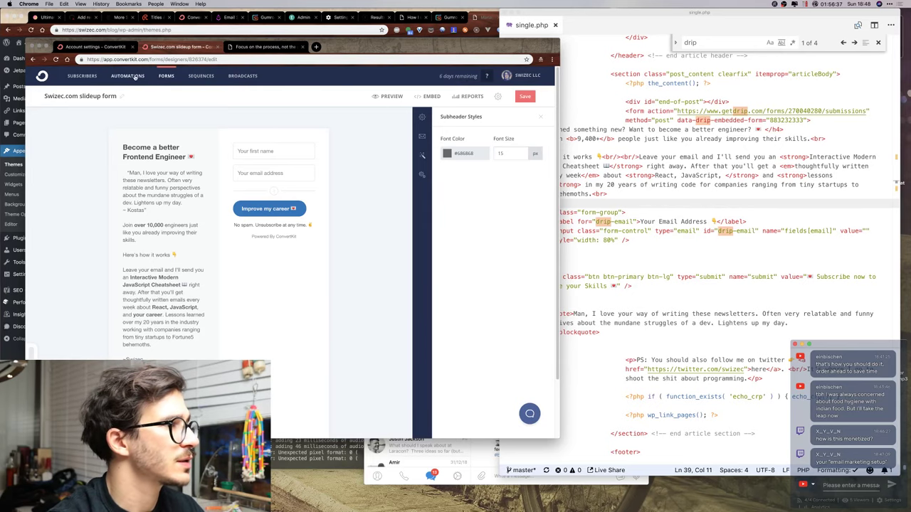
Create a new inline form from the Full template titled 'Swizec.com inline form'.
left_click(167, 77)
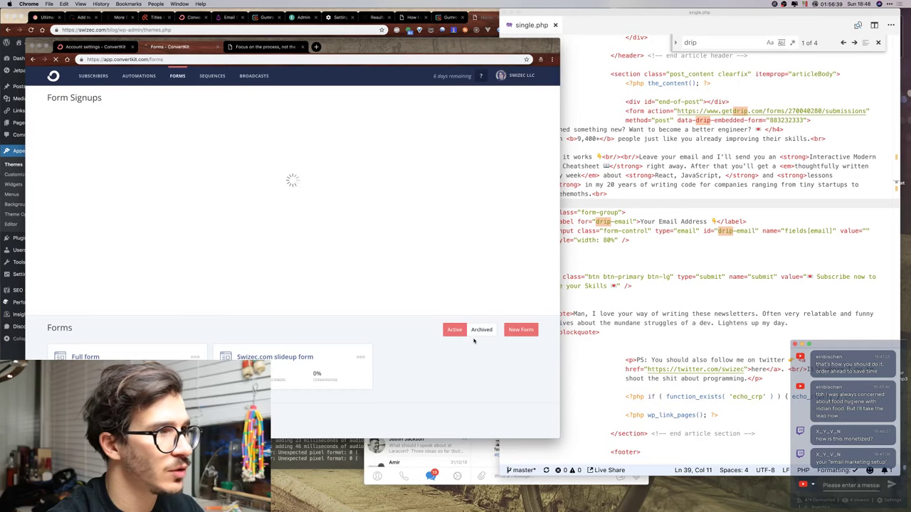
left_click(521, 331)
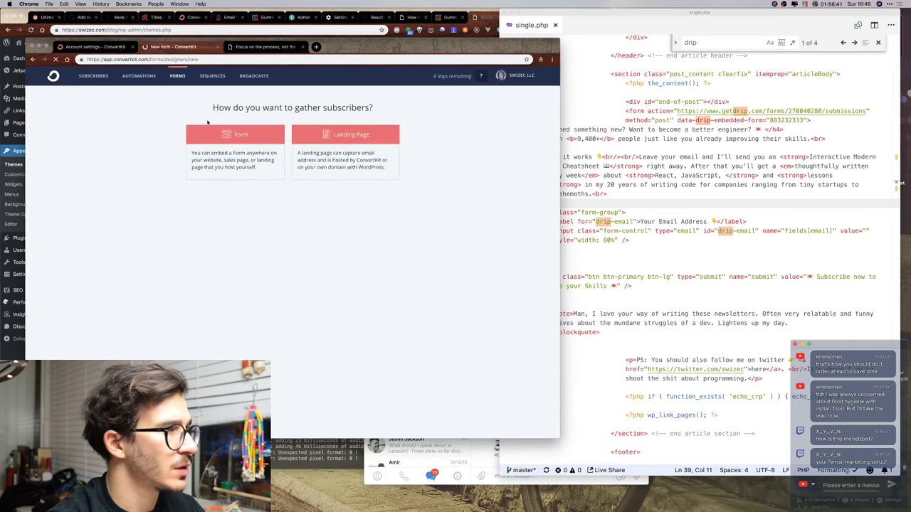
left_click(245, 141)
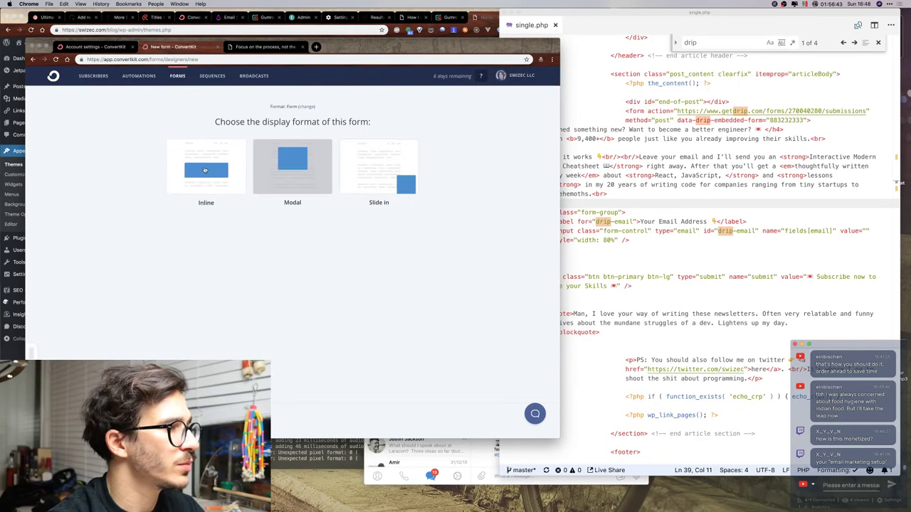
left_click(205, 169)
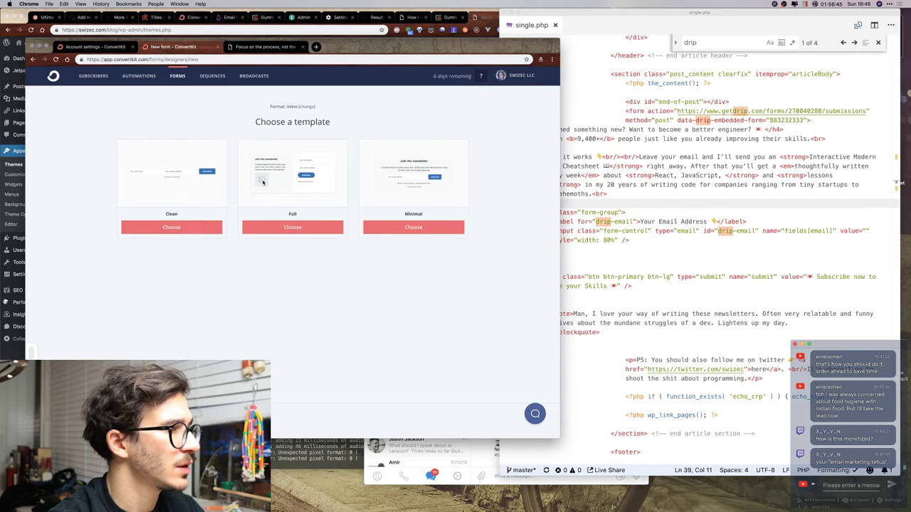
left_click(310, 226)
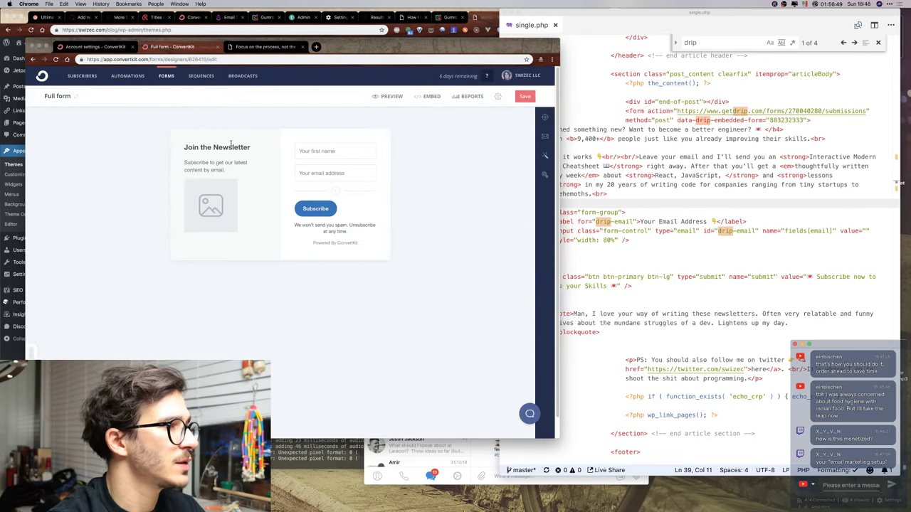
left_click(73, 96)
key("alt+shift+Left")
key("alt+shift+Left")
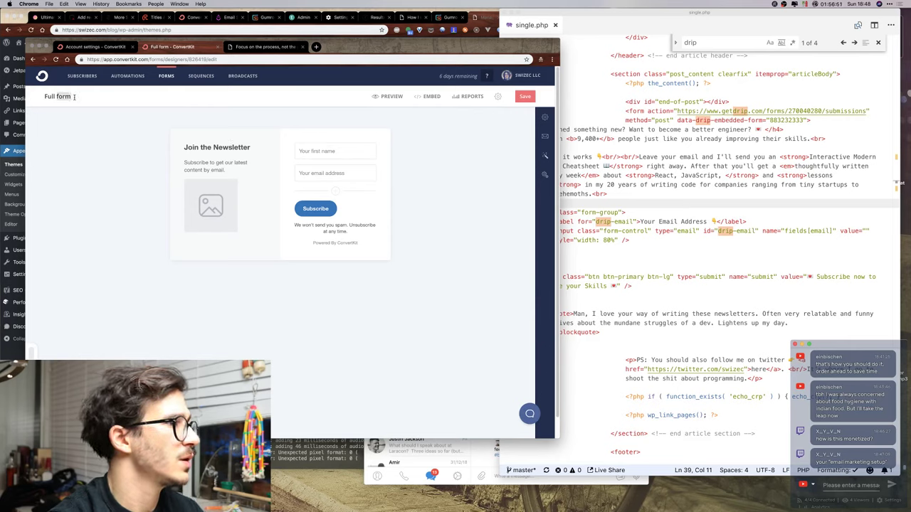
type("Swizec")
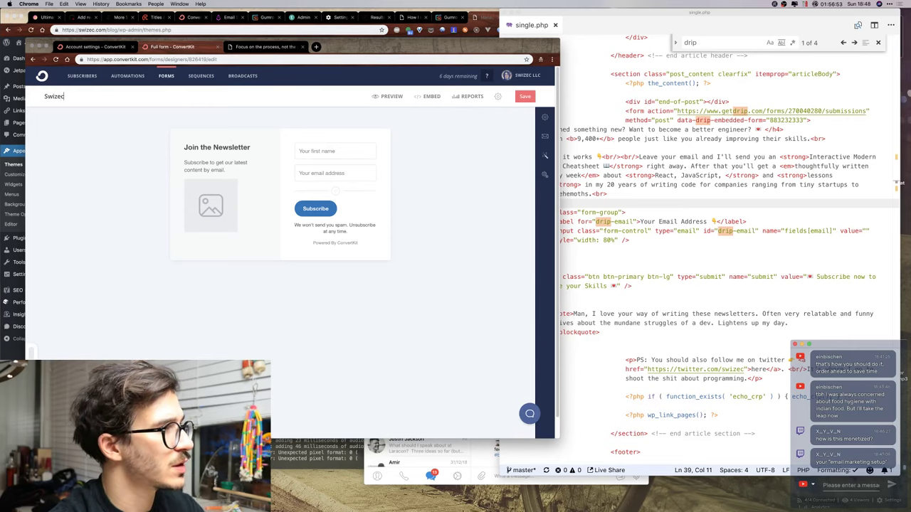
type(".com inline form")
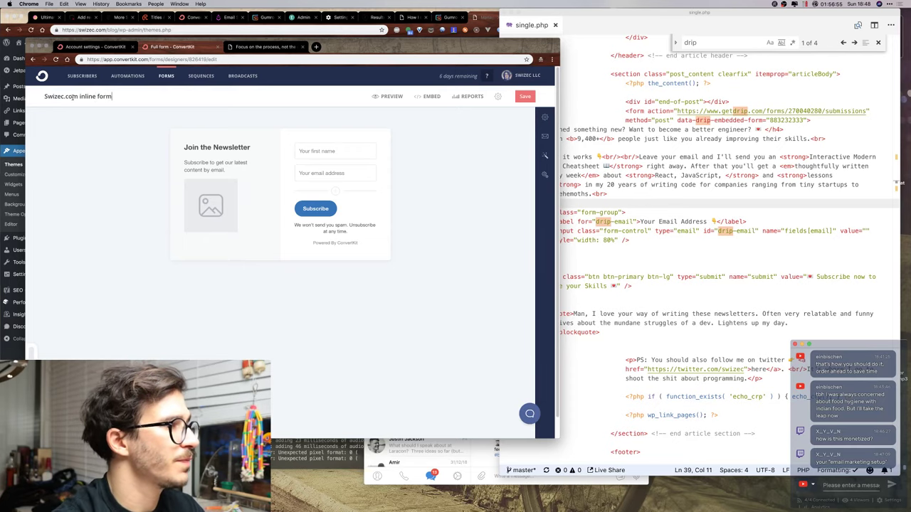
key("Return")
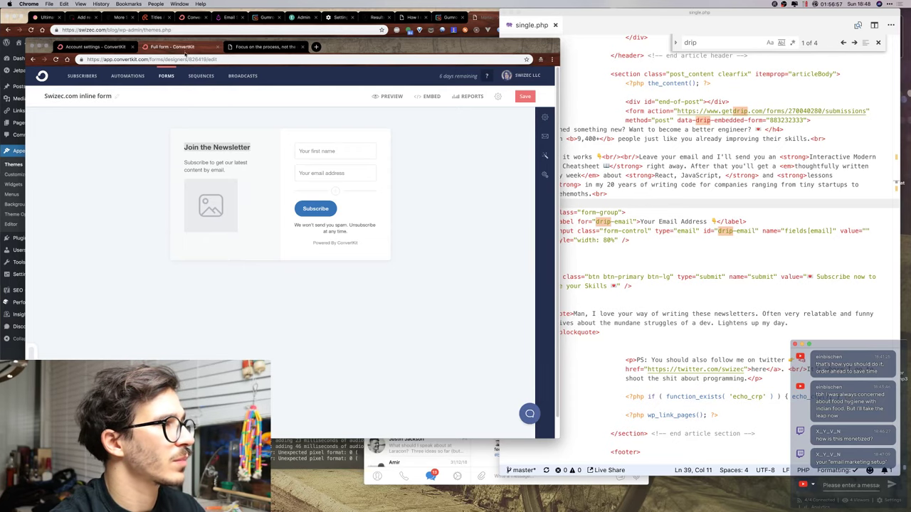
Duplicate the tab, reopen the slideup form, and start retyping its heading as 'Learned something new? Want'.
right_click(185, 53)
left_click(203, 73)
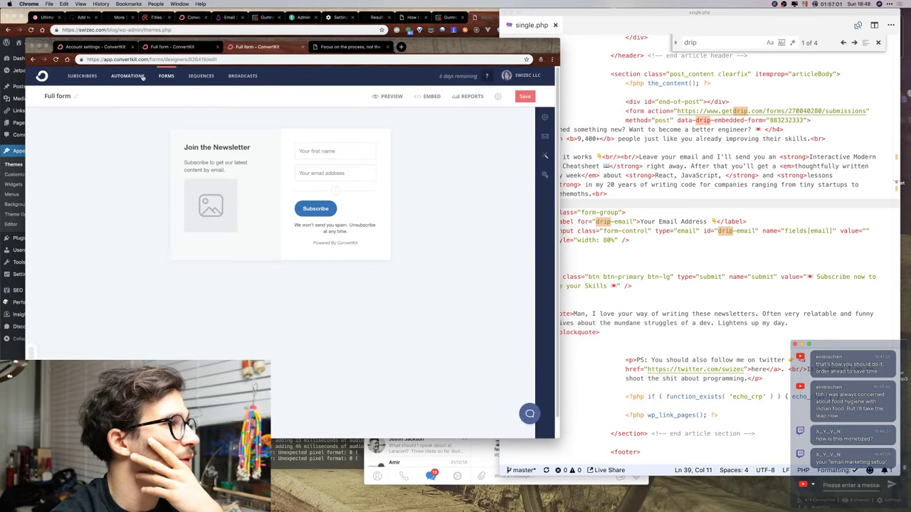
left_click(166, 76)
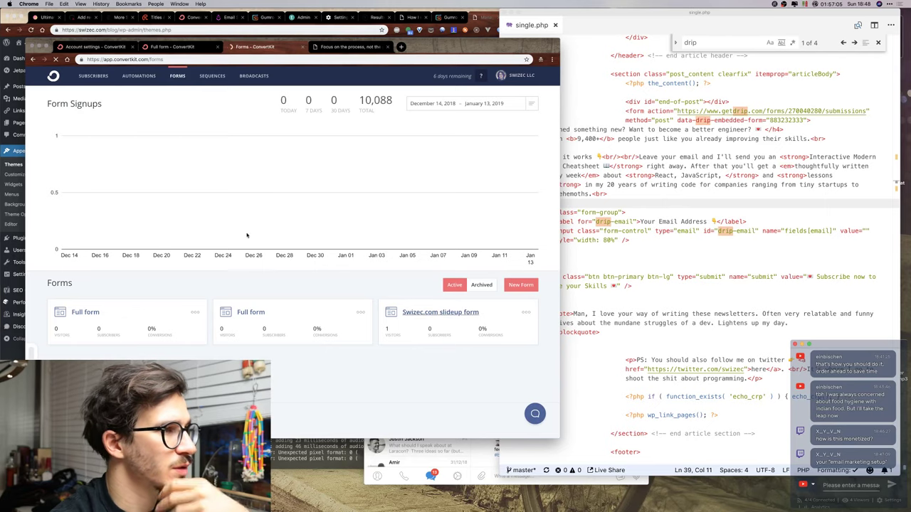
left_click(439, 311)
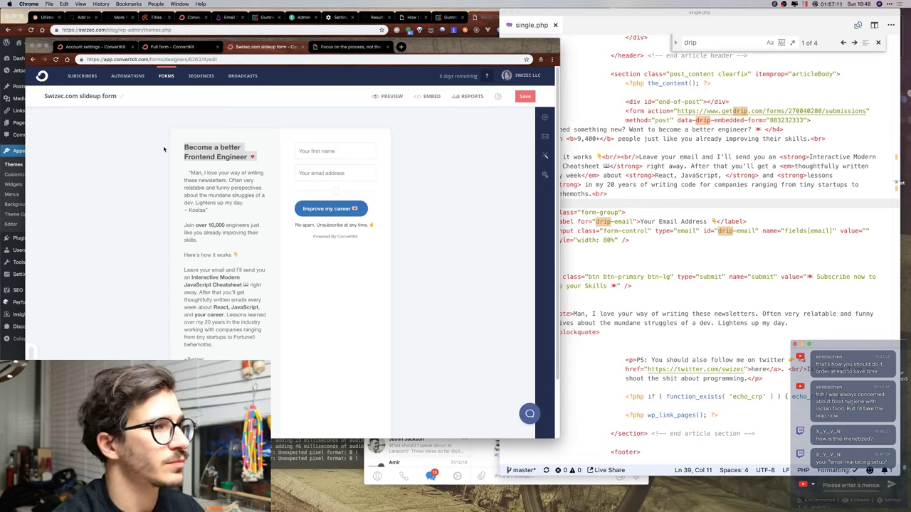
triple_click(214, 151)
type("Learned somethi")
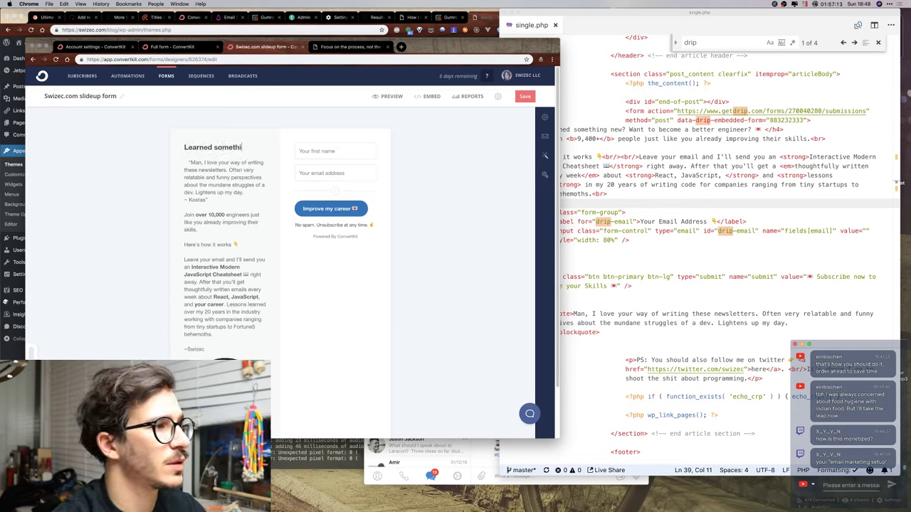
type("ng new? Want")
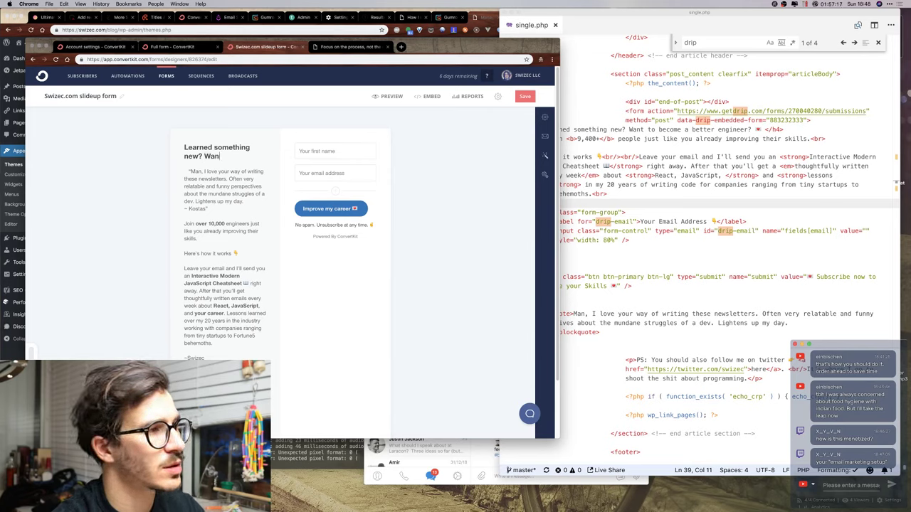
Finish the new heading with 'to become a better engineer' and a pointing-down emoji.
key("BackSpace")
key("BackSpace")
key("BackSpace")
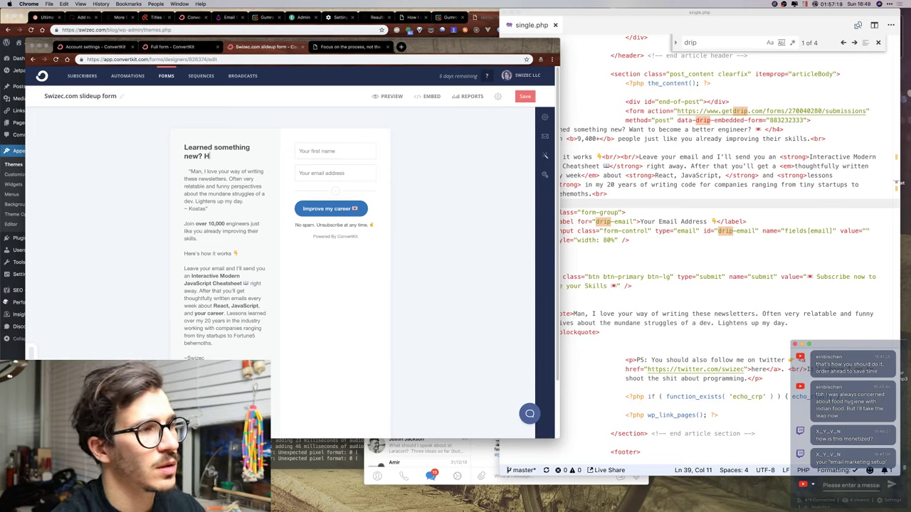
type("Let me hel")
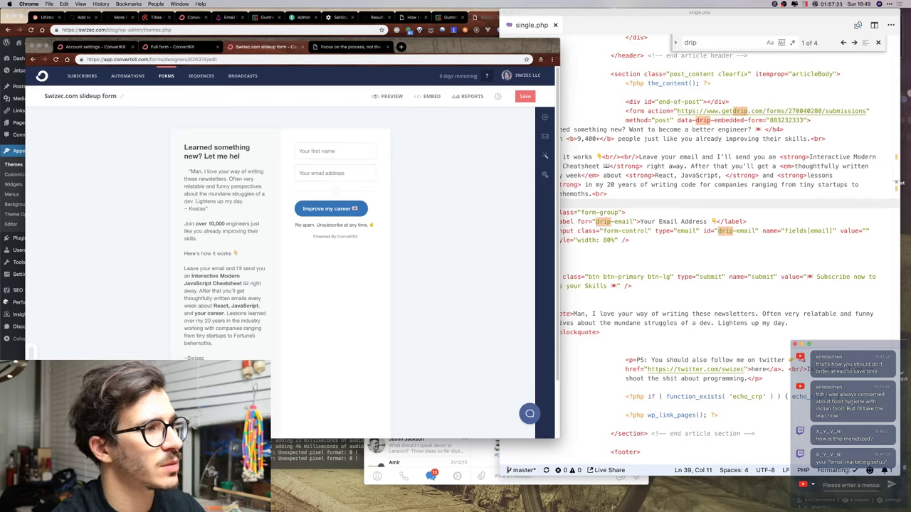
key("BackSpace")
key("BackSpace")
key("BackSpace")
key("BackSpace")
key("BackSpace")
key("BackSpace")
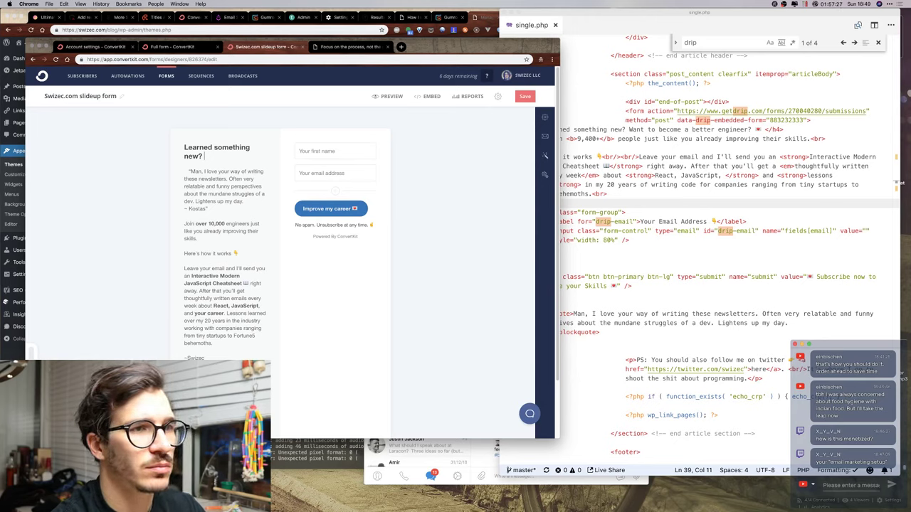
type("to b")
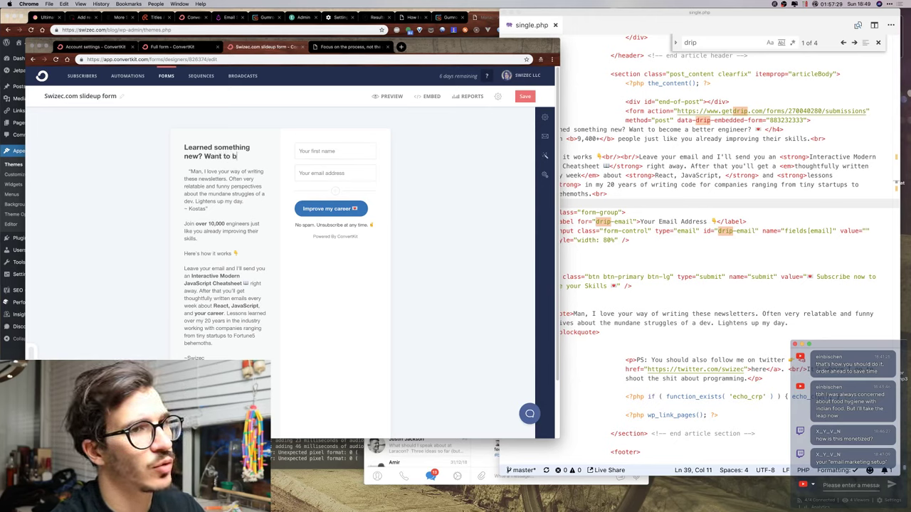
type("ecome a better engineer?")
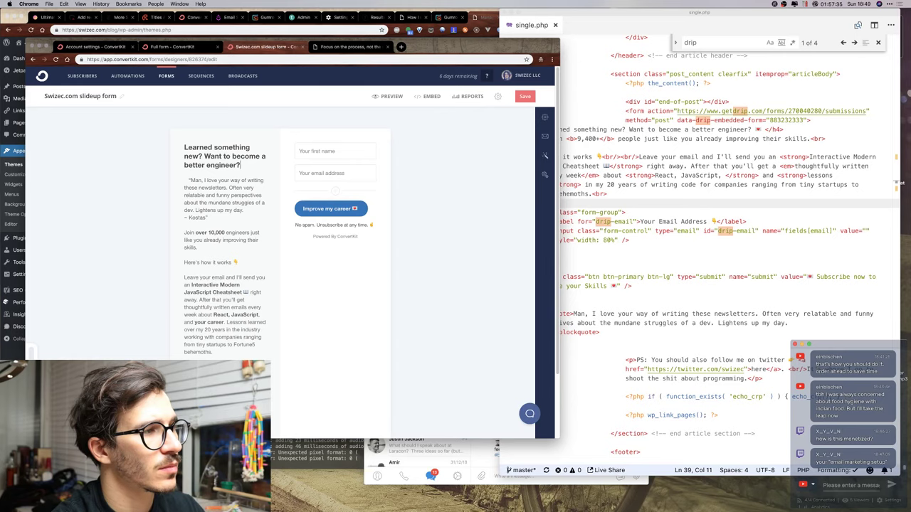
key("ctrl+super+space")
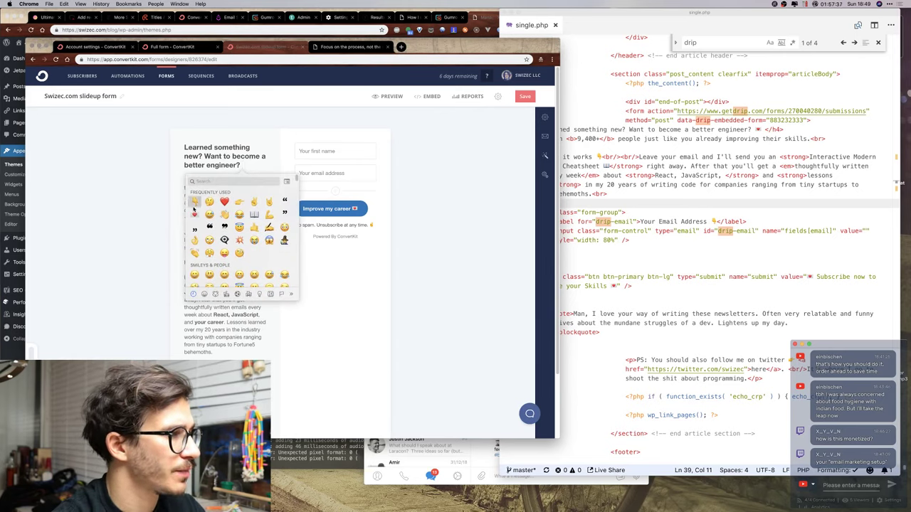
key("Return")
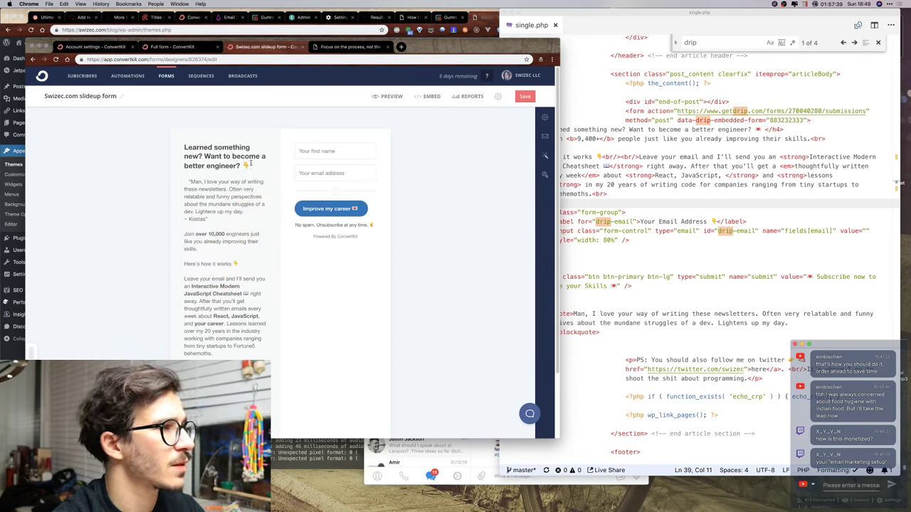
Copy the new heading, restore the original 'Become a better Frontend Engineer' title, and go to the inline form.
left_click_drag(248, 165, 153, 148)
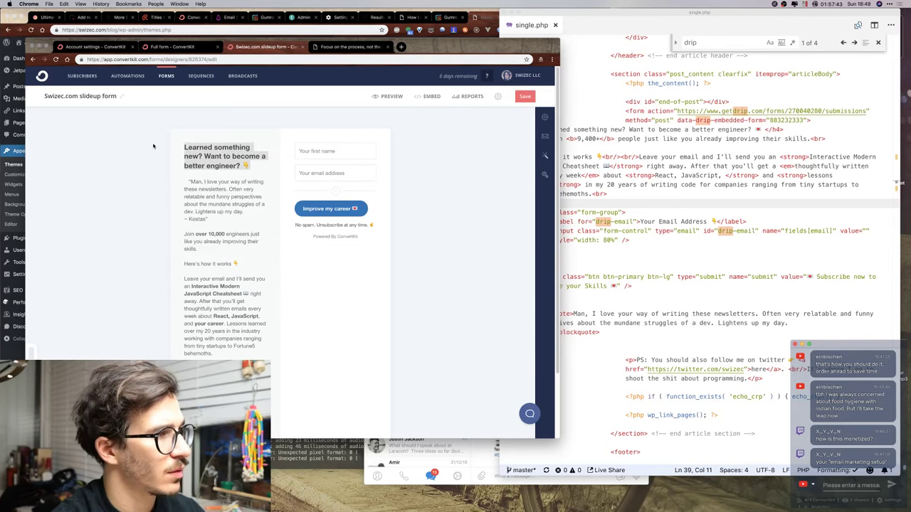
type("Learned something new? Let me help")
key("super+a")
type("Become a better Frontend Engineer ❤")
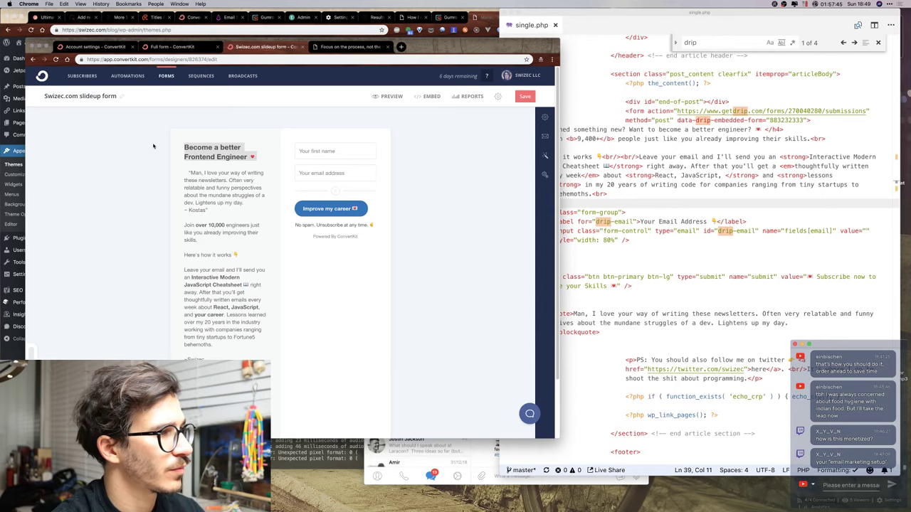
key("super+alt+Left")
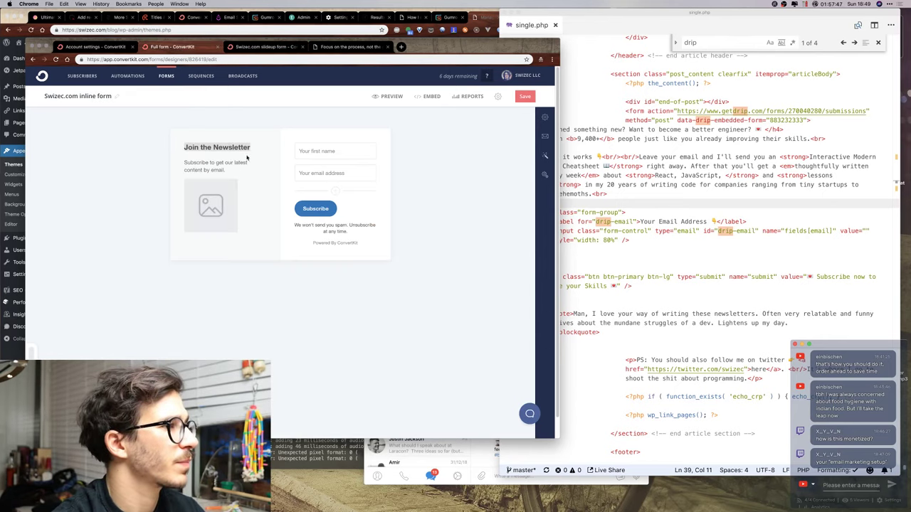
Paste the heading into the inline form, ending it with 'improve your skills?'.
type("Learned something new? Want to become a better engineer? 🙌")
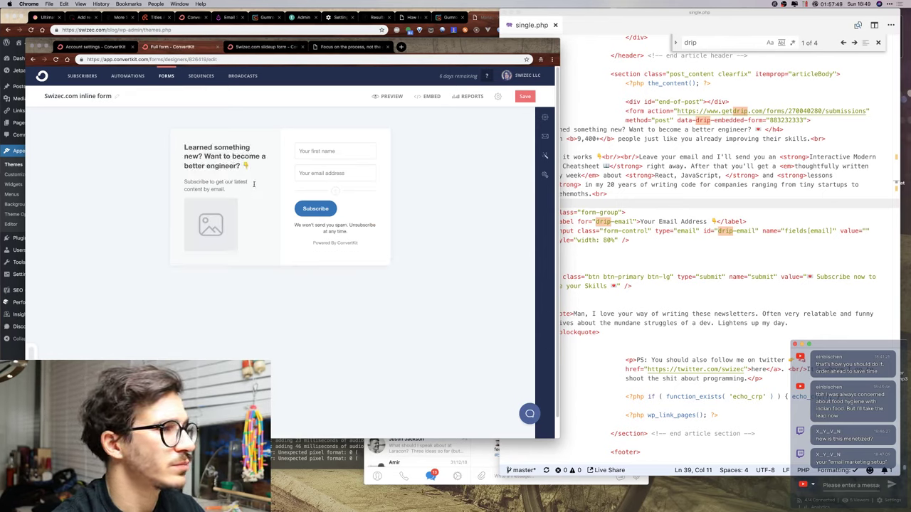
left_click(232, 157, "shift")
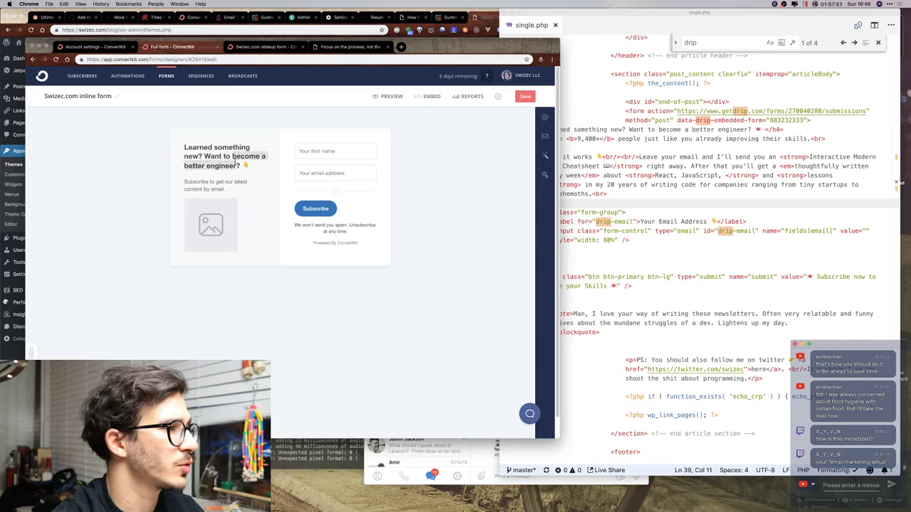
type("improve your skill")
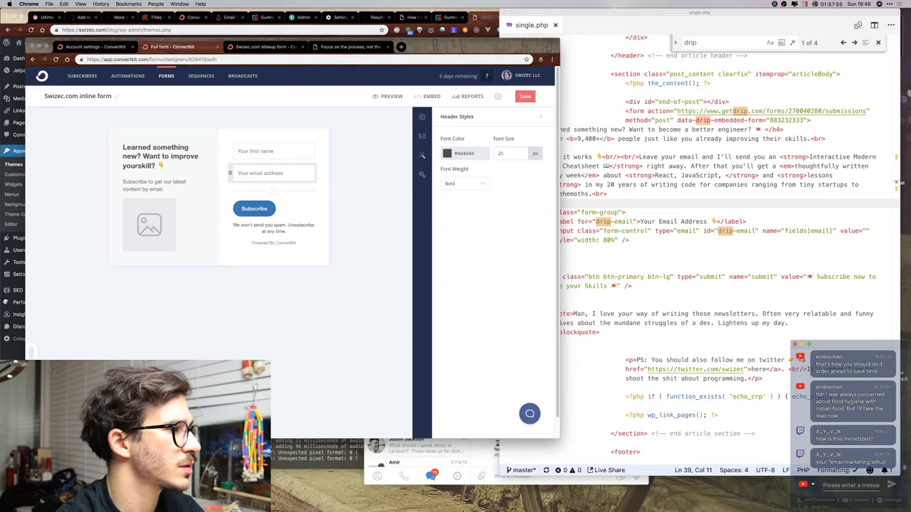
type("s?")
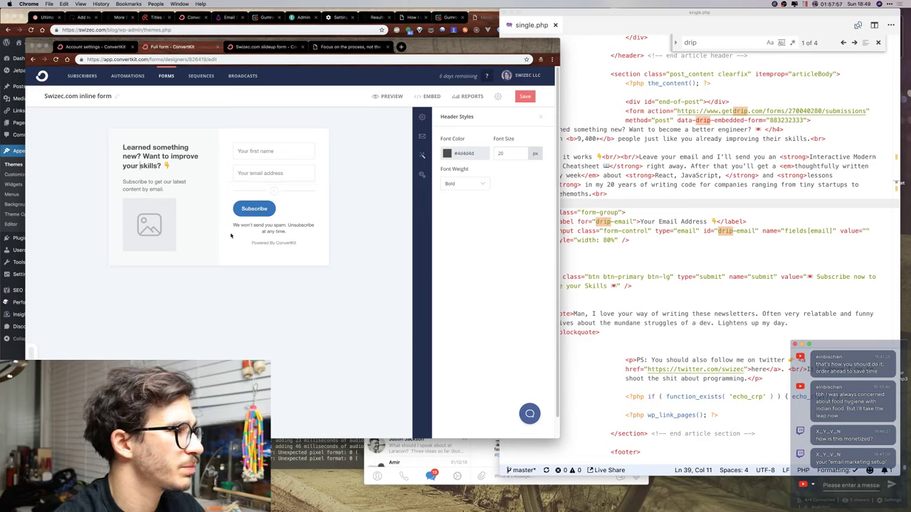
Upload me-circle.png as the inline form's image.
left_click(149, 224)
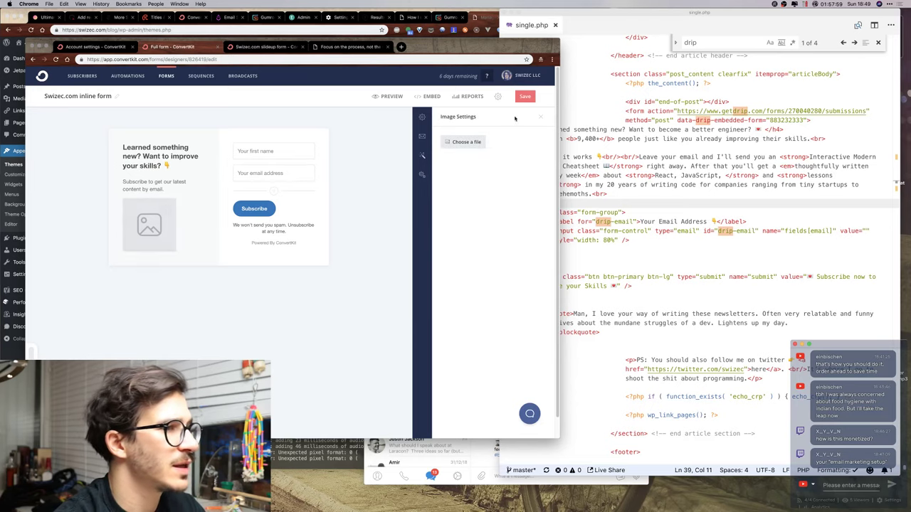
left_click(464, 142)
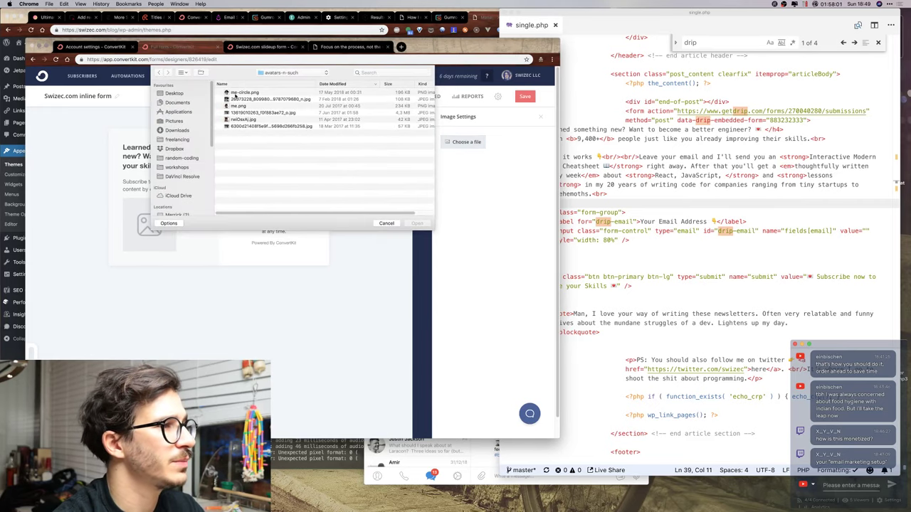
double_click(244, 92)
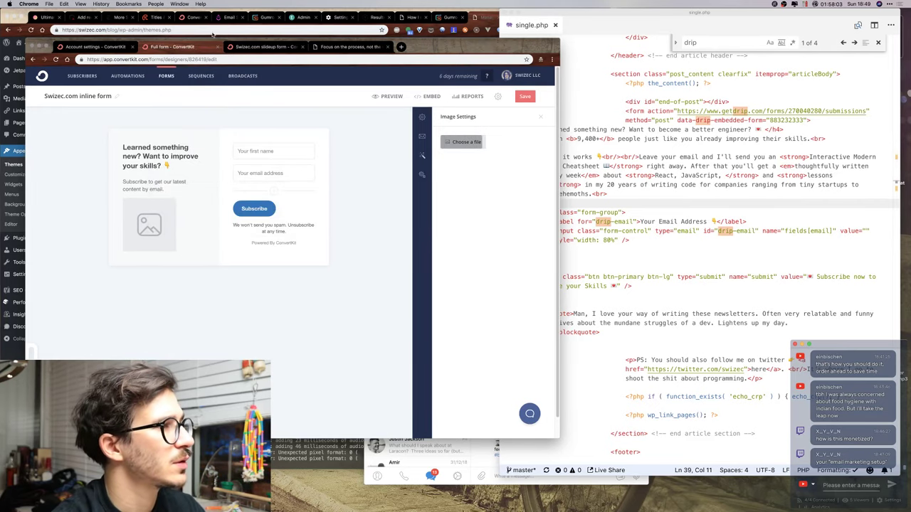
left_click(269, 49)
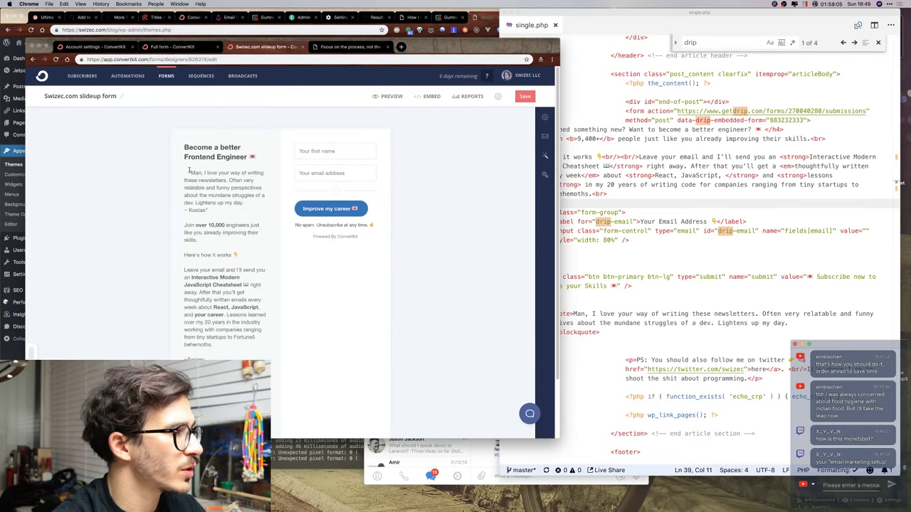
Paste the slideup form's testimonial and how-it-works text into the inline form body, adding line breaks.
left_click_drag(189, 171, 265, 344)
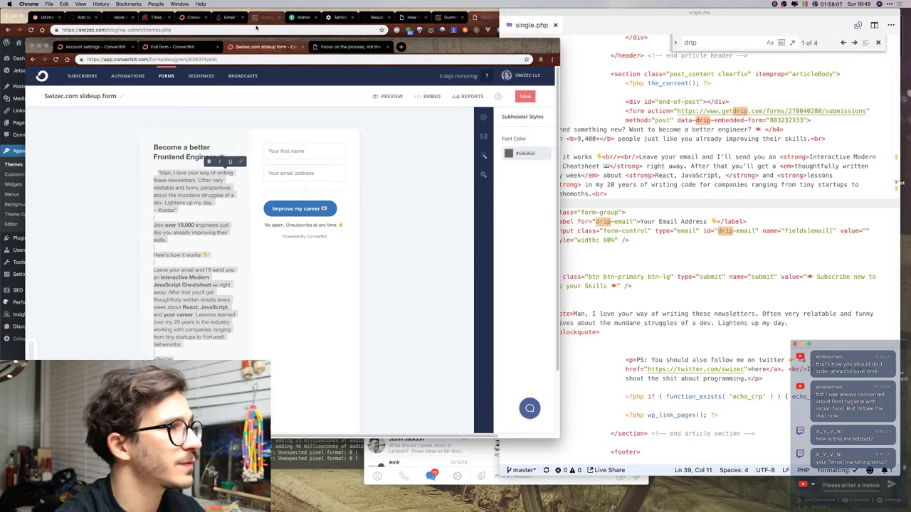
left_click(172, 47)
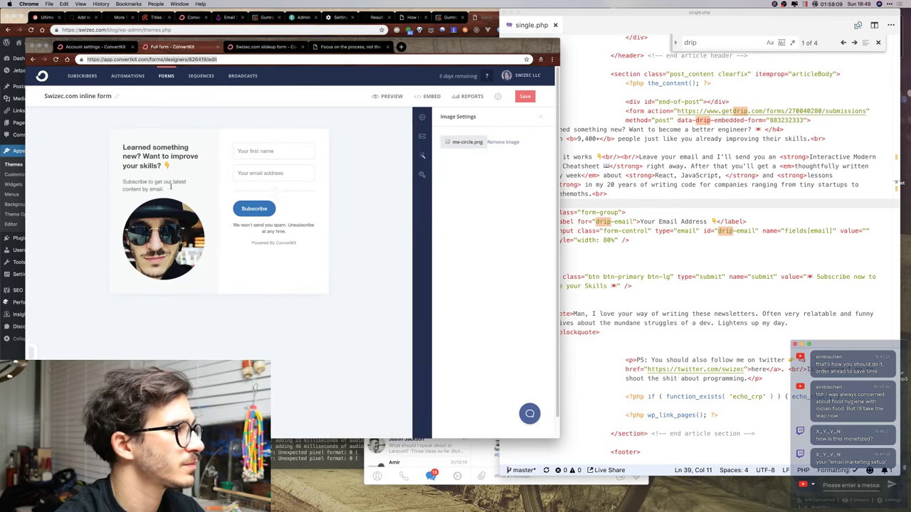
triple_click(171, 186)
type("\"Man, I love your way of writing these newsletters. Often very relatable and funny perspectives about the mundane struggles of a dev. Lightens up my day.\" ~ Kostas Join over 10,000 engineers just like you already improving their skills. Here's how it works 👇 Leave your email and I'll send you an Interactive Modern JavaScript Cheatsheet 📖 right away. After that you'll get thoughtfully written emails every week about React, JavaScript, and your career. Lessons learned over my 20 years in the industry working with companies ranging from tiny startups to Fortune5 behemoths. ~Swizec")
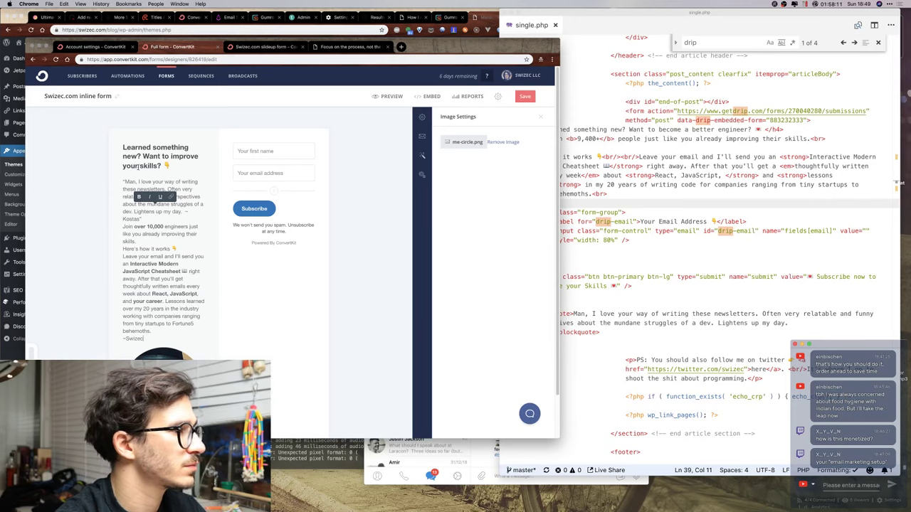
left_click(129, 182)
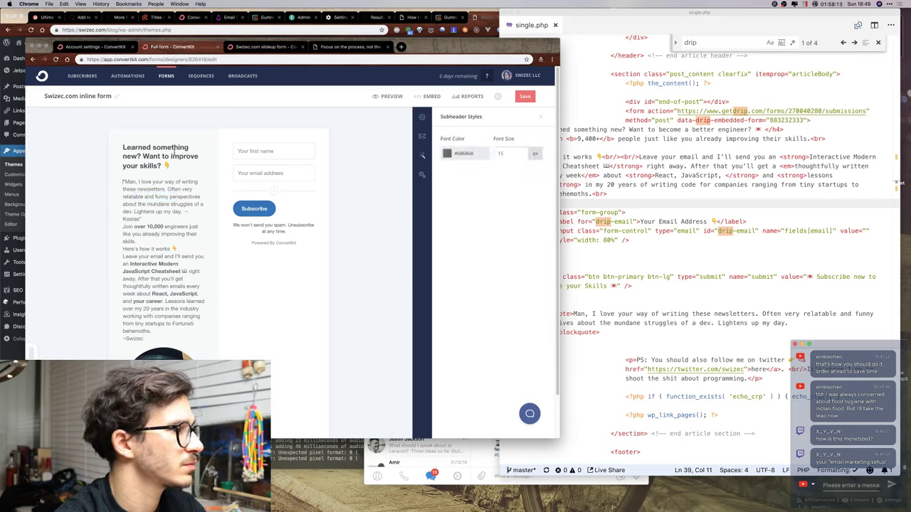
type("\"")
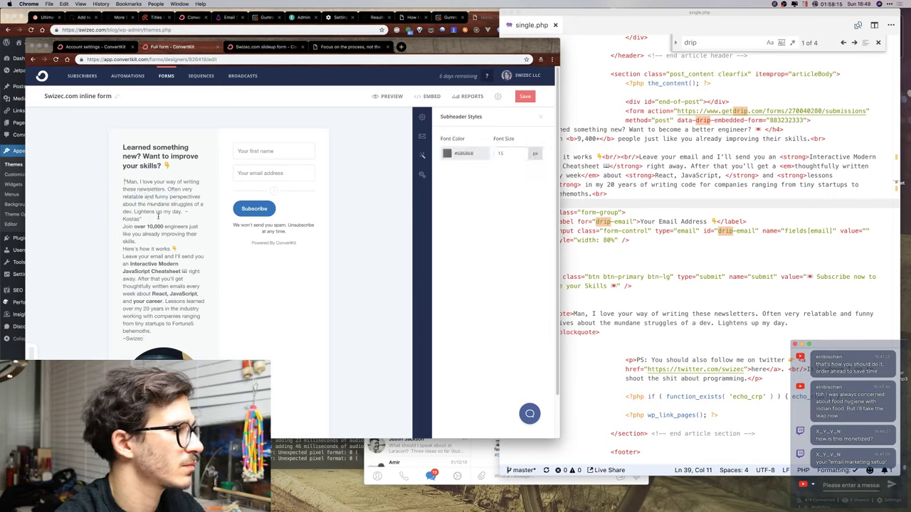
left_click(165, 217)
key("Return")
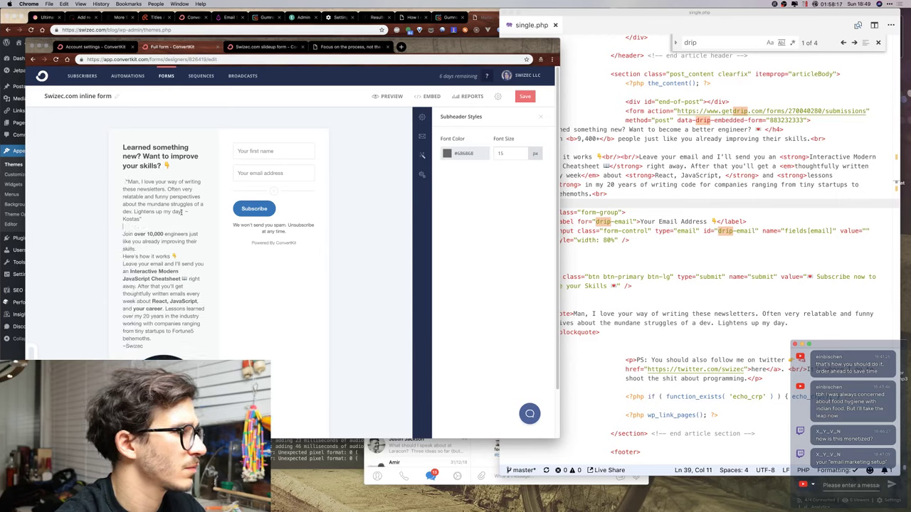
left_click(181, 249)
key("Return")
left_click(186, 263)
key("Return")
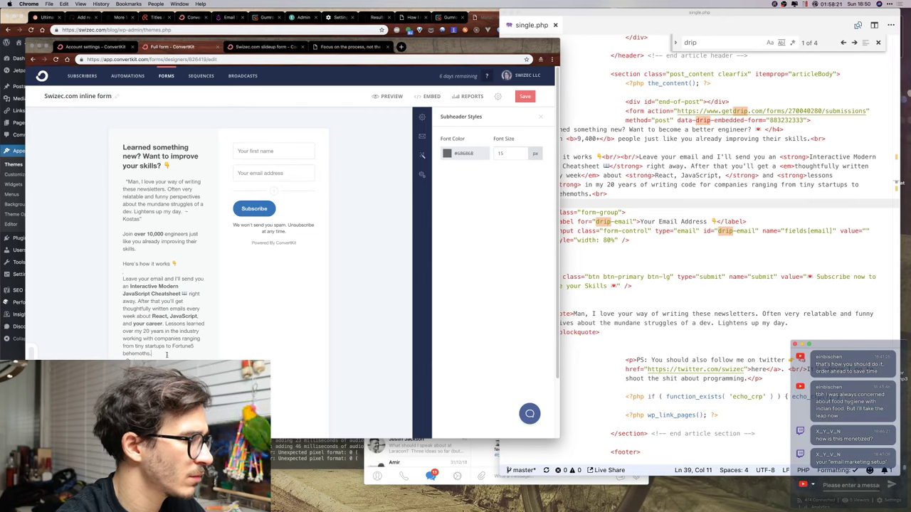
Replace the inline form's Subscribe button label with 'Improve my career 💌'.
left_click(270, 47)
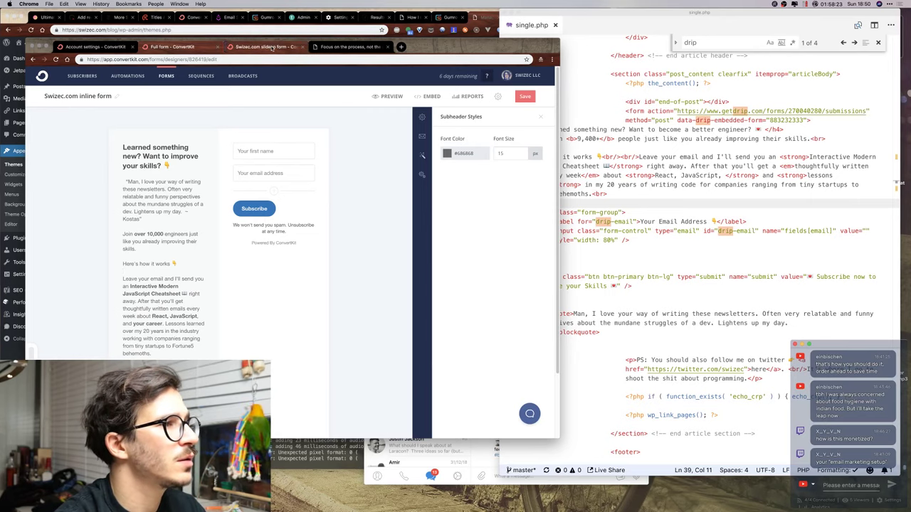
left_click_drag(271, 210, 228, 206)
triple_click(267, 209)
key("ctrl+c")
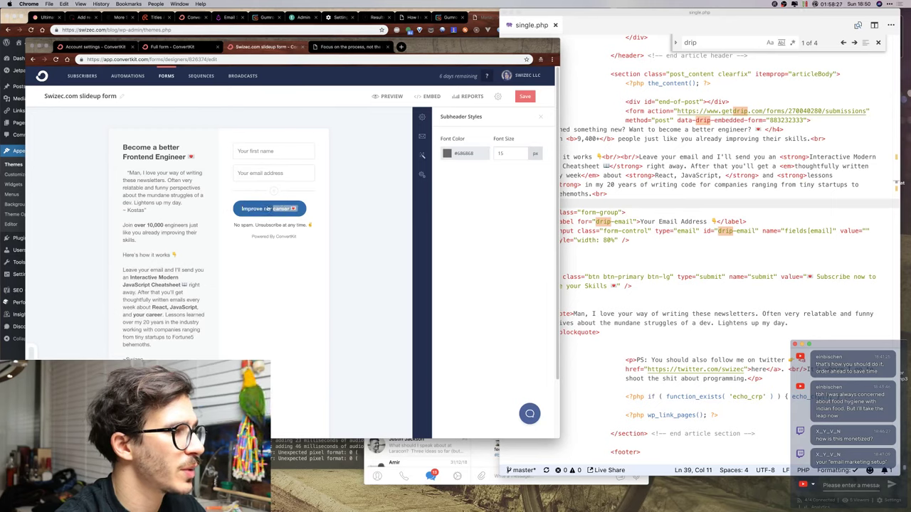
left_click(172, 46)
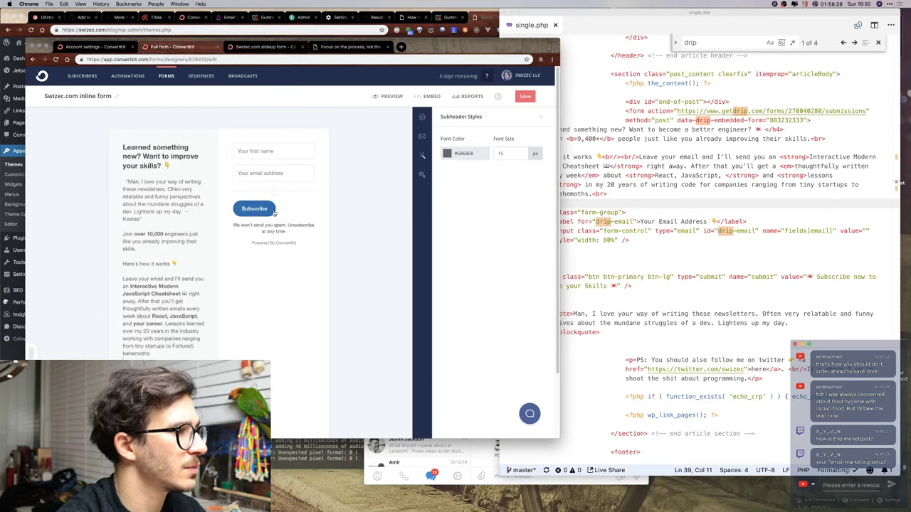
key("ctrl+a")
key("ctrl+v")
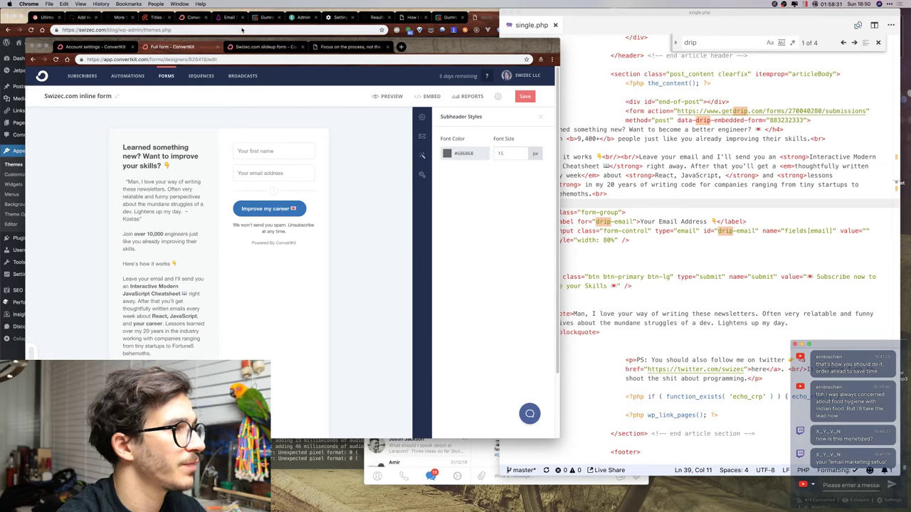
Paste the 'No spam. Unsubscribe at any time. 👌' disclaimer under the button and save the inline form.
left_click(263, 46)
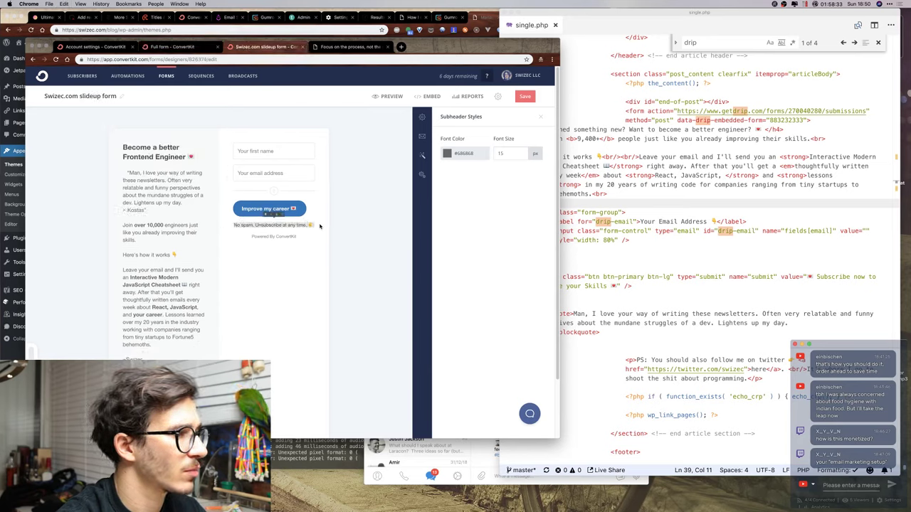
key("ctrl+shift+Tab")
left_click(239, 225)
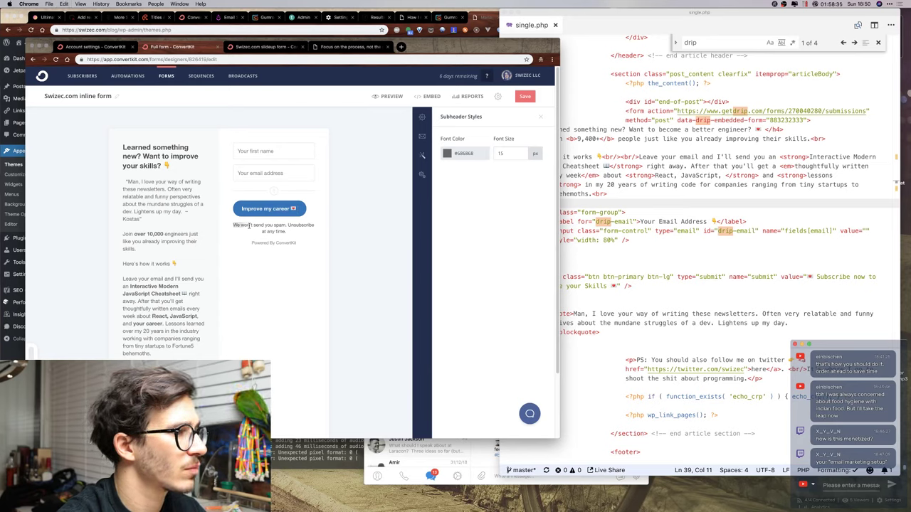
key("super+a")
type("No spam. Unsubscribe at any time. 👌")
left_click(523, 98)
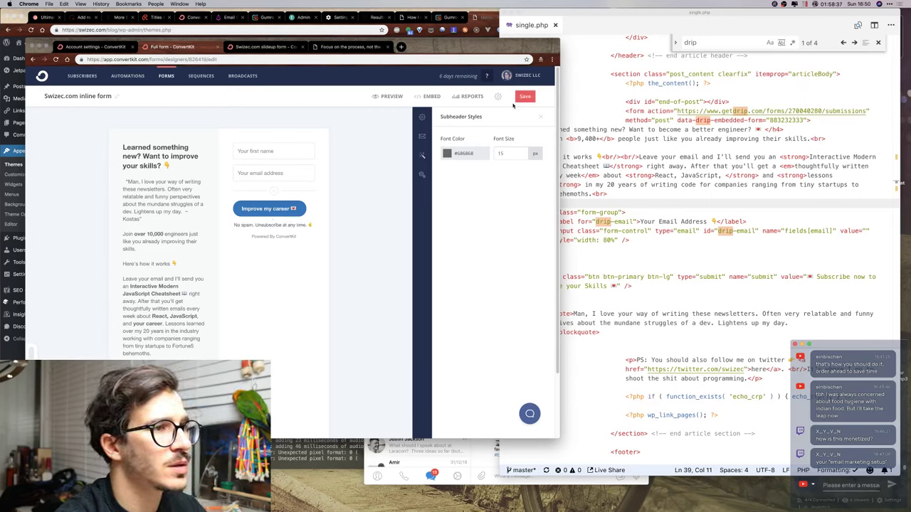
Turn off the inline form's incentive email and bring up its after-subscribe success message settings.
left_click(422, 138)
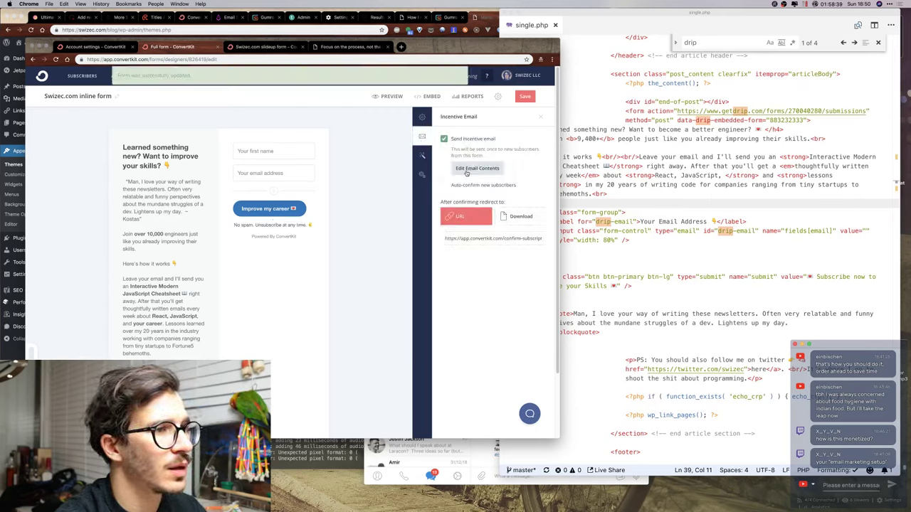
left_click(458, 140)
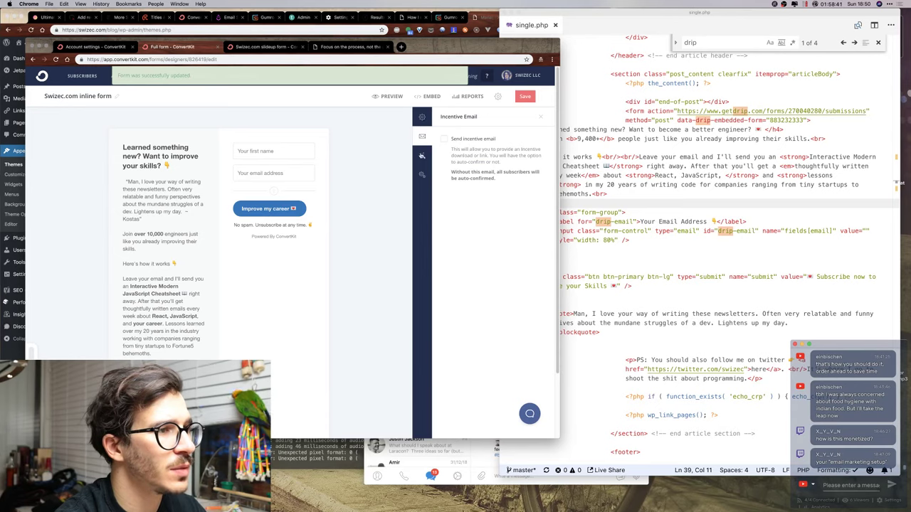
left_click(421, 155)
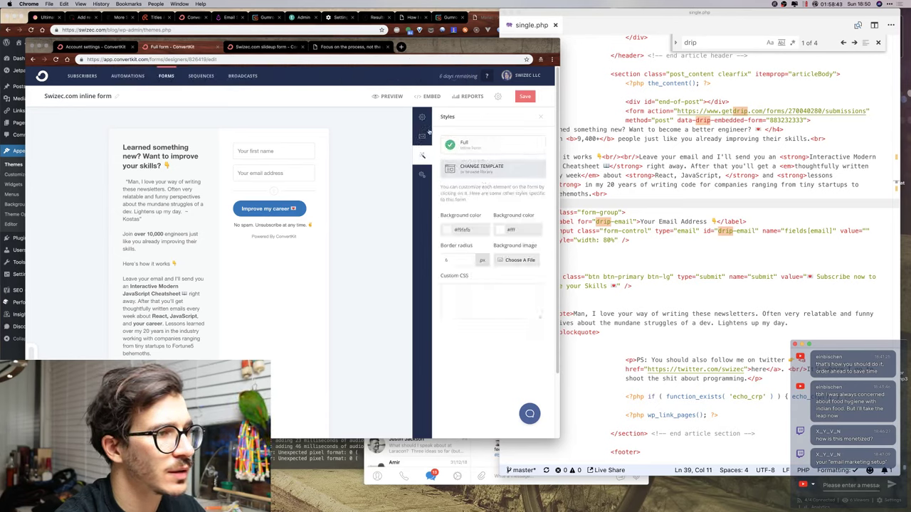
left_click(422, 136)
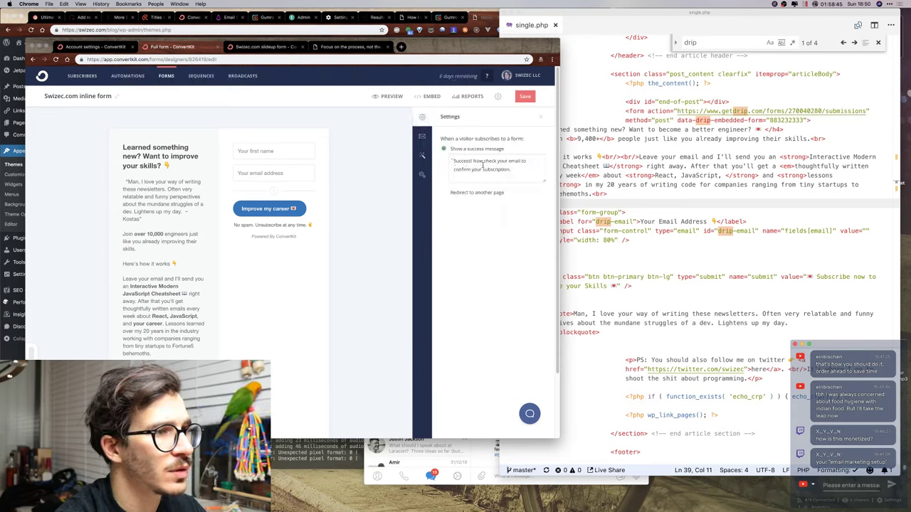
Copy the slideup's 'best friends now' success message into the inline form, save, and show the embed code.
left_click(265, 47)
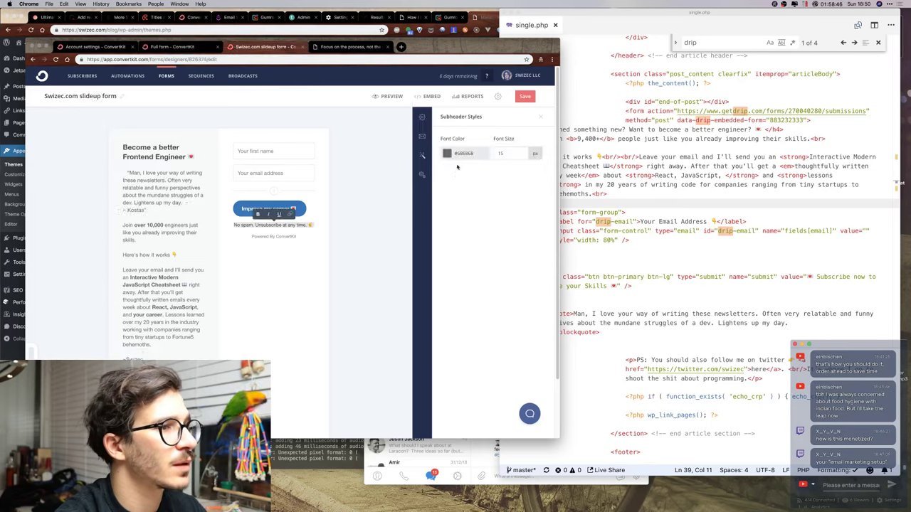
left_click(424, 131)
left_click_drag(453, 161, 531, 170)
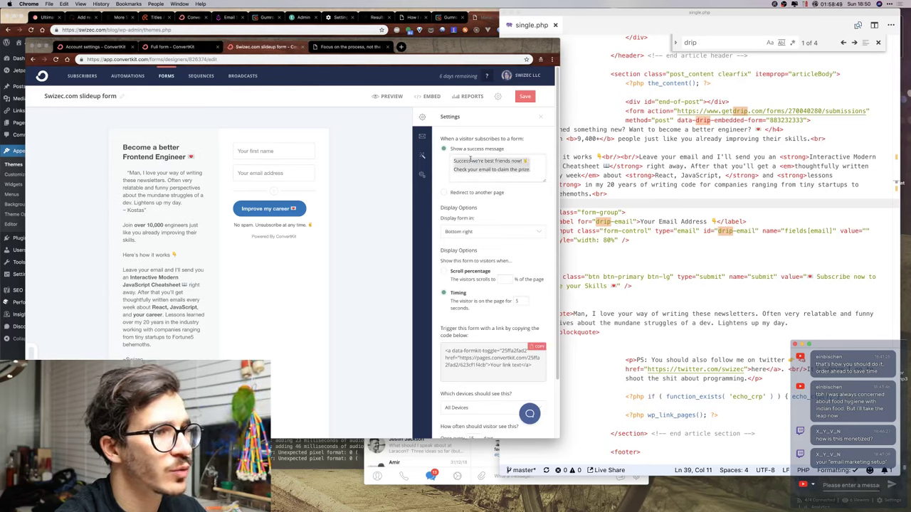
left_click(201, 44)
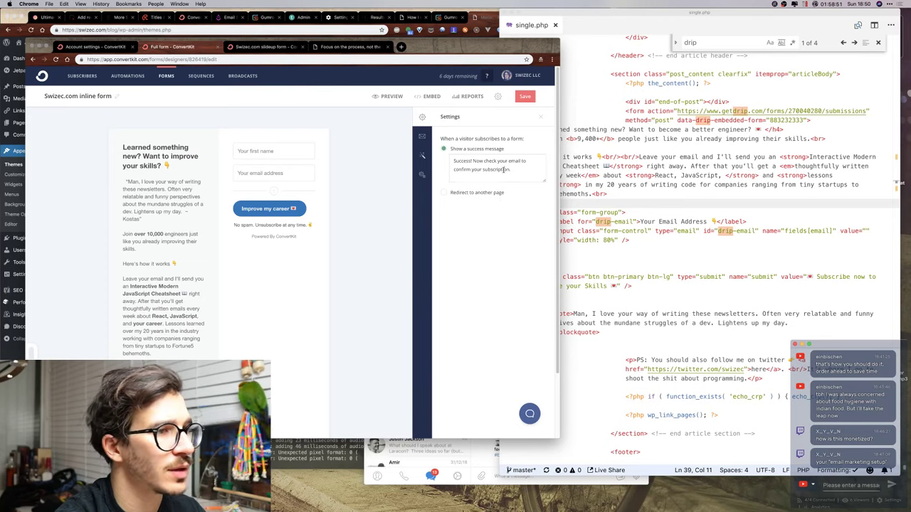
left_click(526, 97)
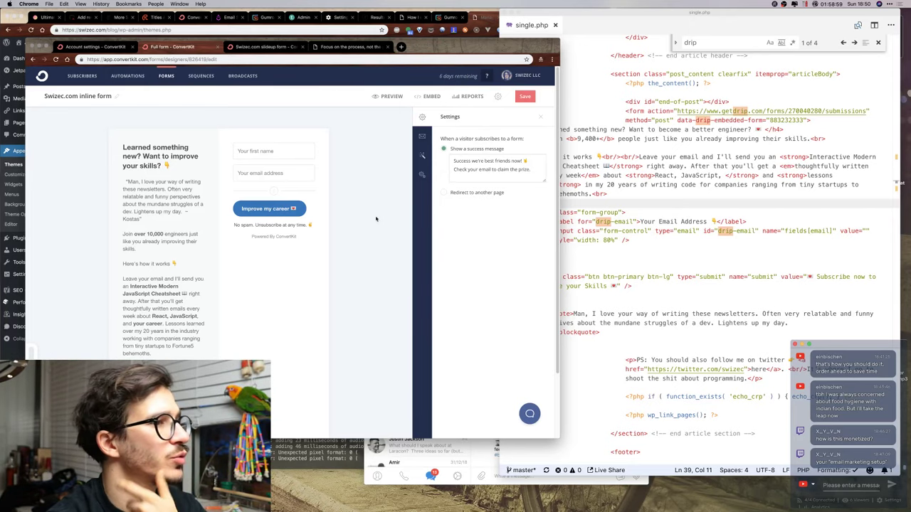
left_click(428, 95)
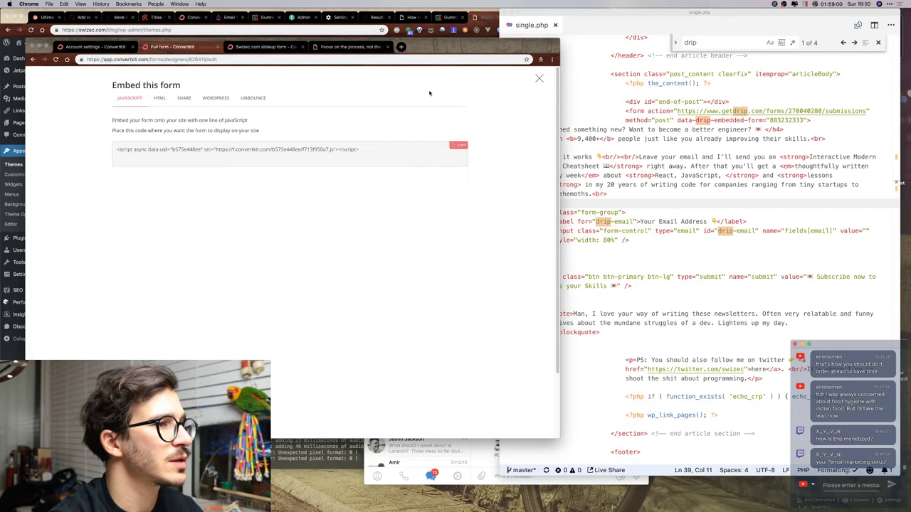
Copy ConvertKit's full HTML embed code and paste it over the Drip form block in single.php.
left_click(158, 98)
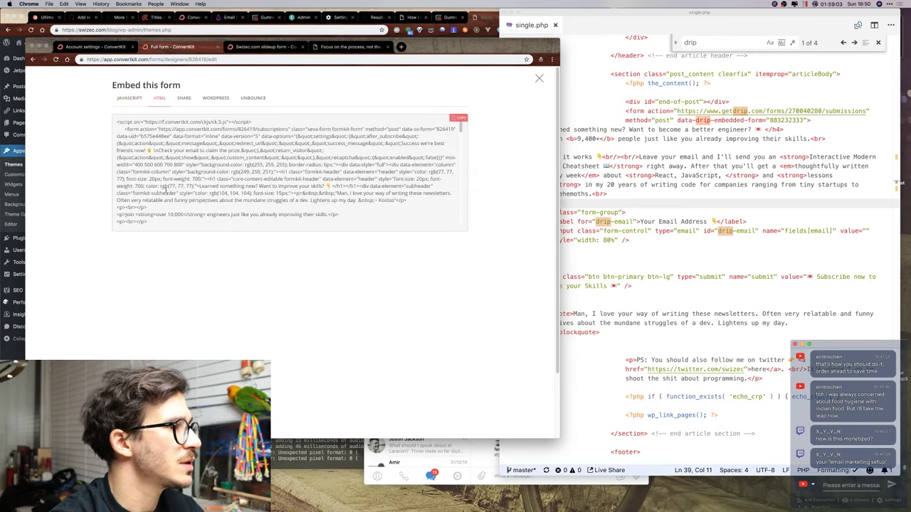
scroll(164, 192, "down", 10)
key("super+a")
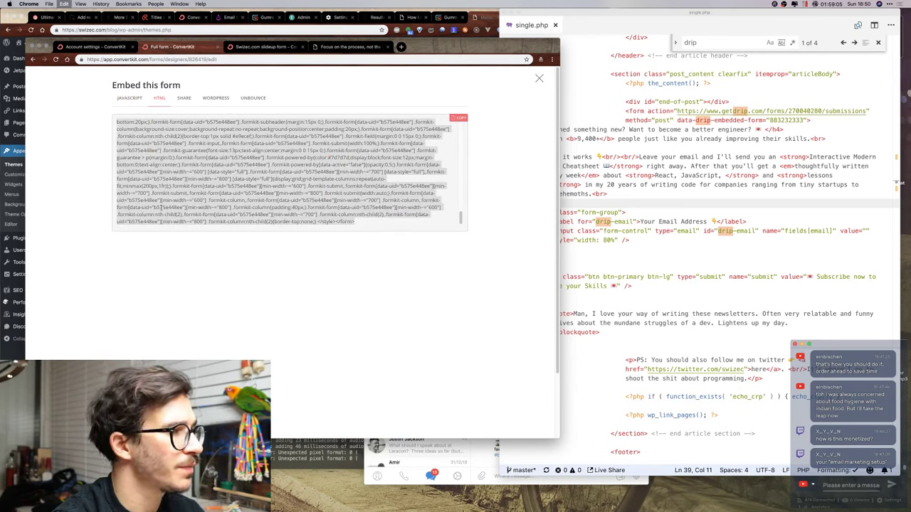
left_click(625, 214)
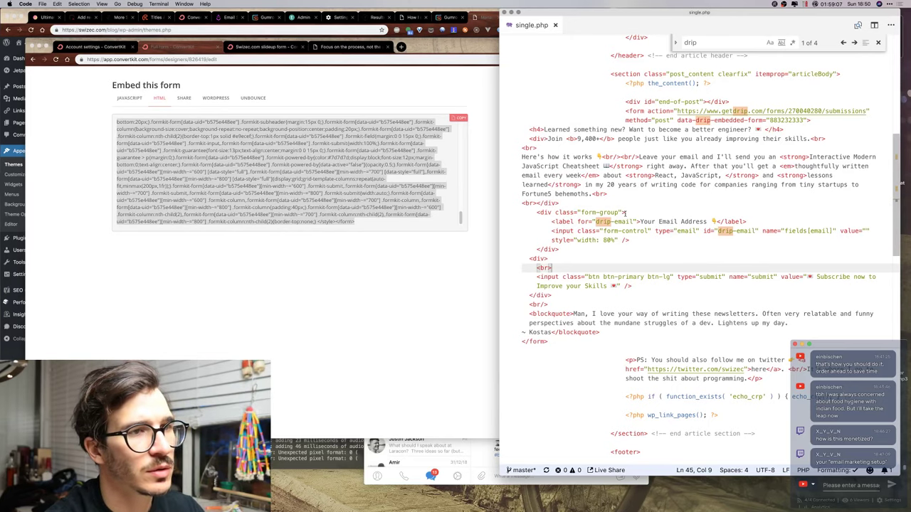
left_click_drag(625, 110, 573, 339)
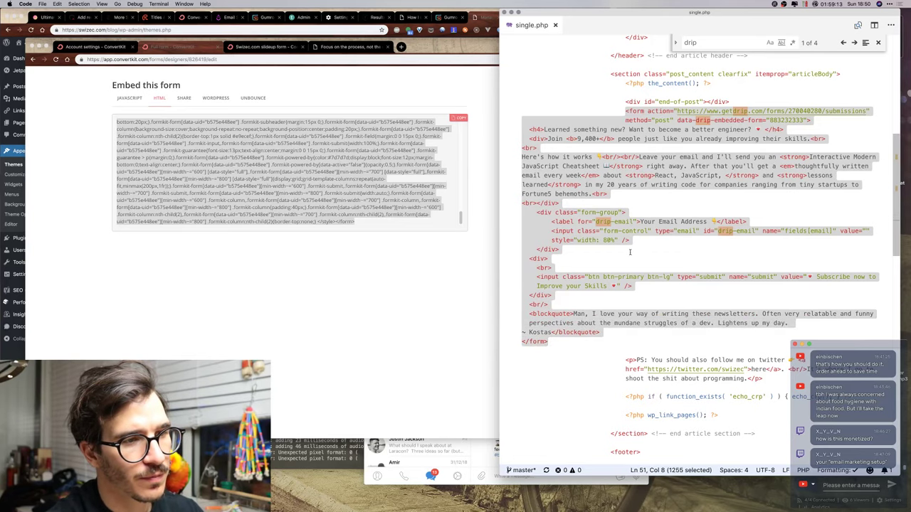
key("super+v")
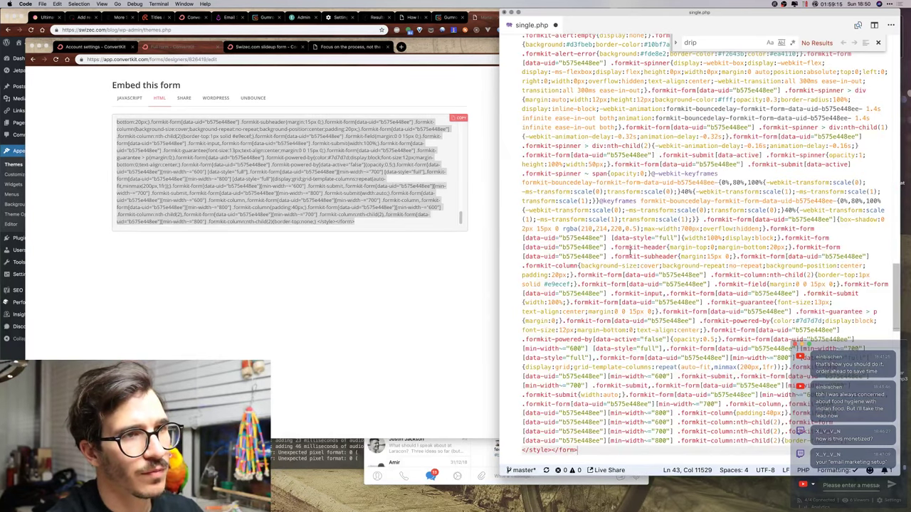
left_click(644, 174)
key("ctrl+Up")
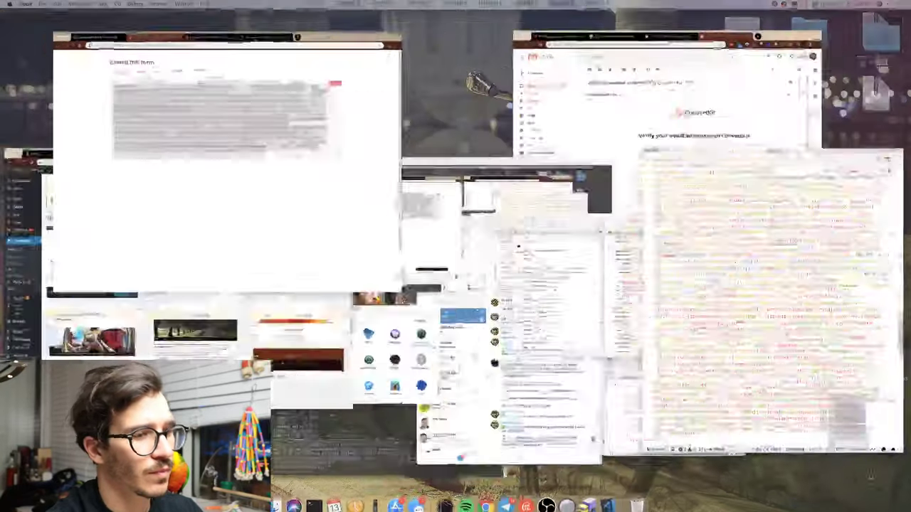
Close the edited single.php and open the server's single.php from Transmit.
left_click(785, 287)
key("super+w")
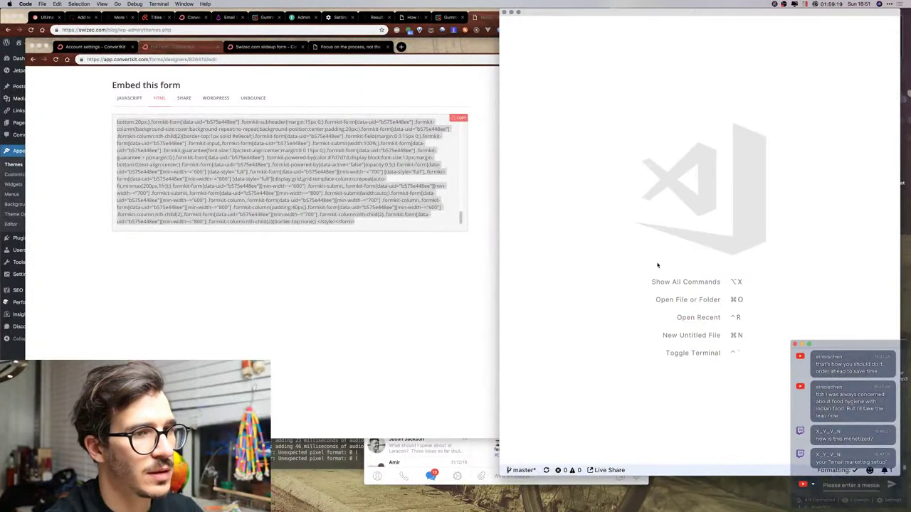
key("ctrl+Up")
left_click(575, 306)
double_click(583, 257)
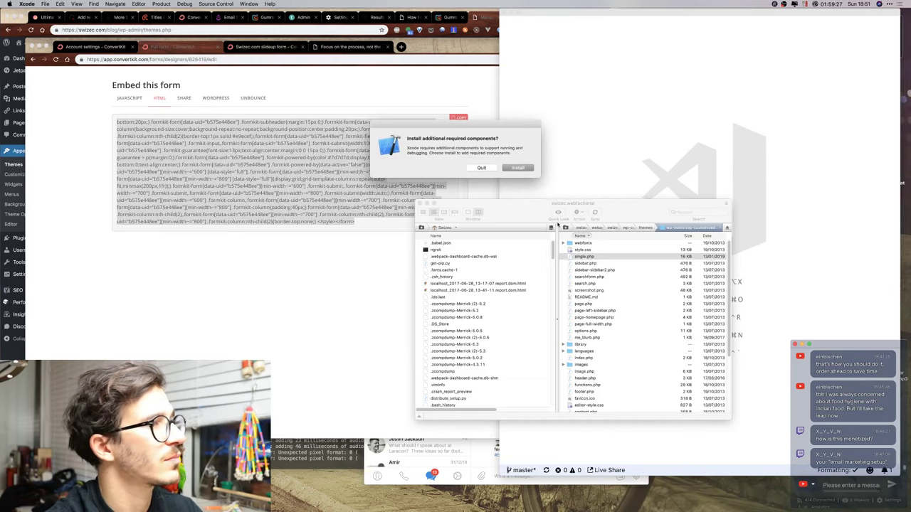
left_click(481, 168)
Open the server's single.php in Visual Studio Code and search it for leftover 'drip' references.
right_click(621, 258)
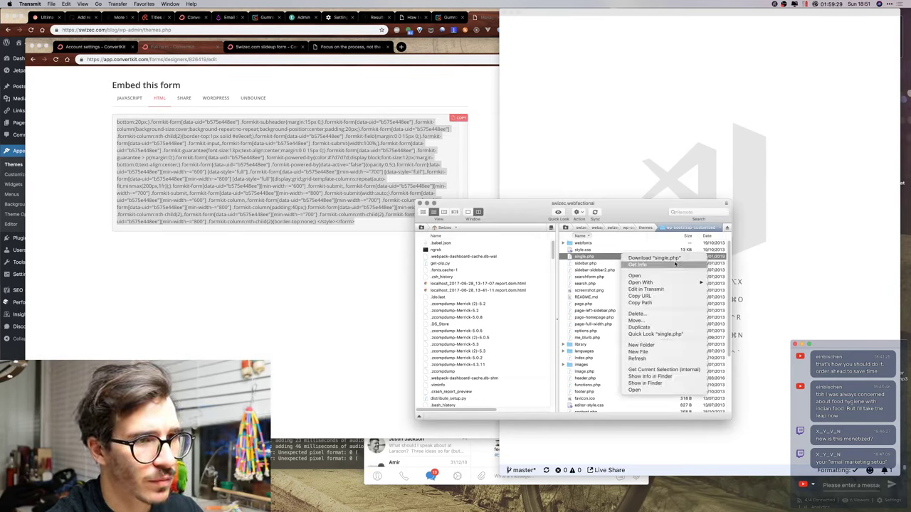
mouse_move(668, 285)
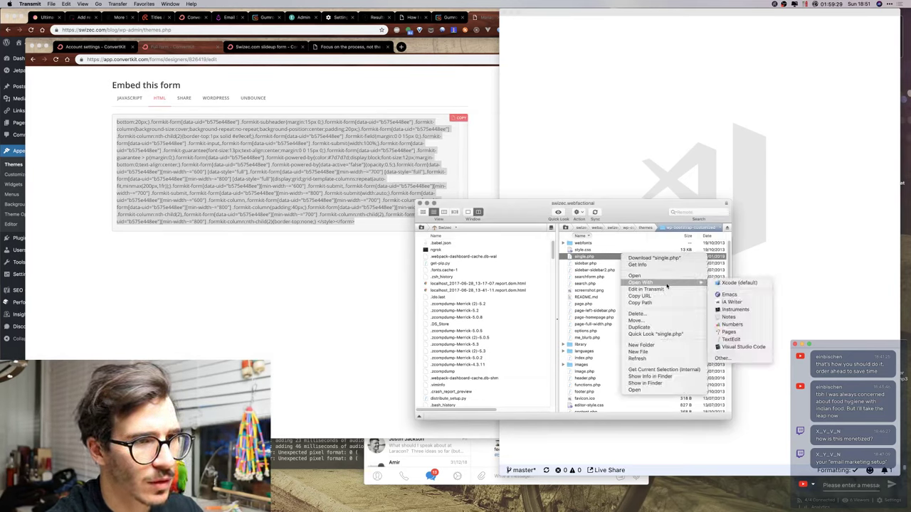
left_click(742, 347)
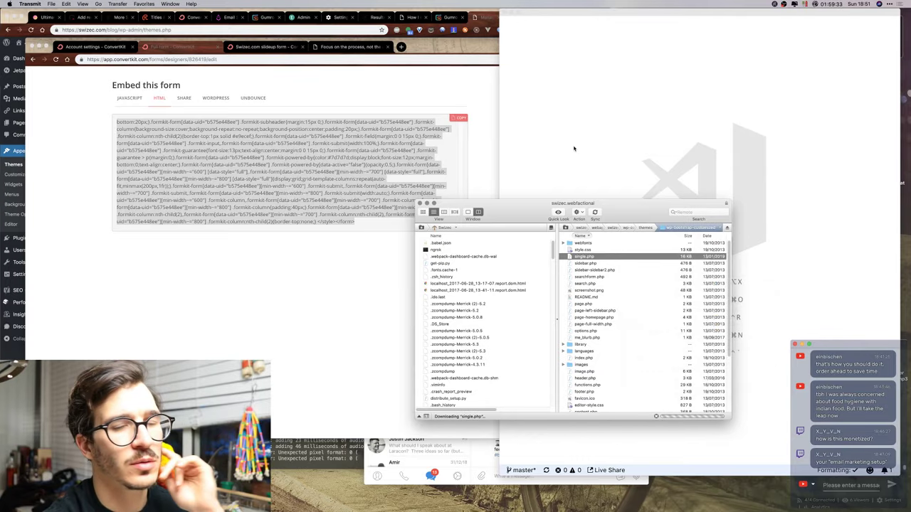
key("super+f")
scroll(592, 174, "down", 5)
scroll(592, 174, "up", 3)
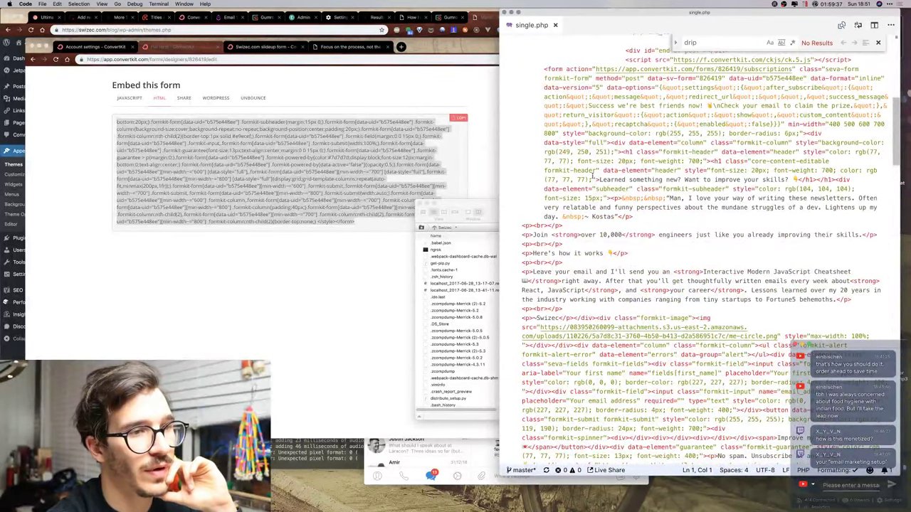
scroll(592, 175, "down", 1)
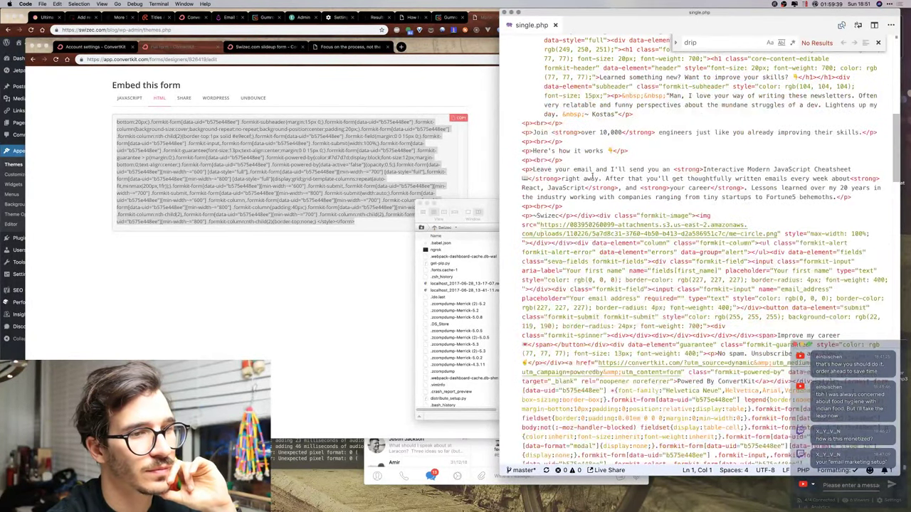
scroll(592, 174, "up", 3)
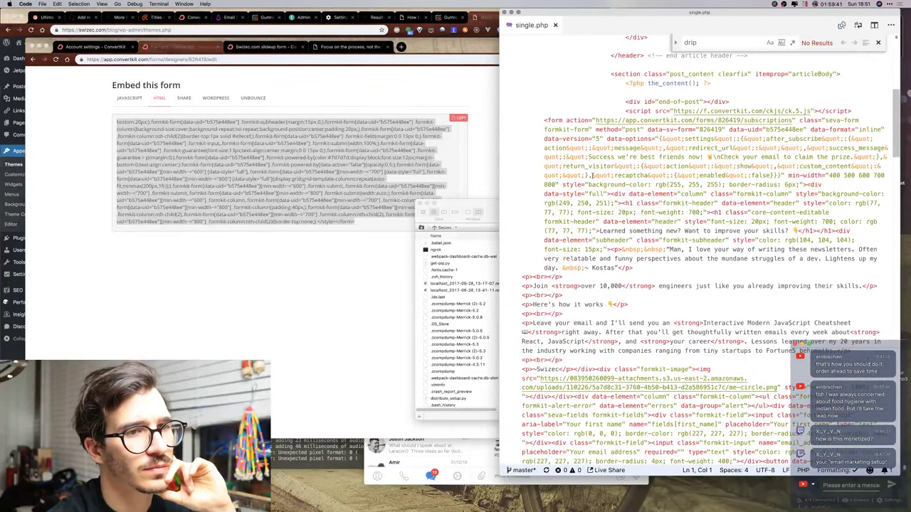
scroll(592, 175, "up", 5)
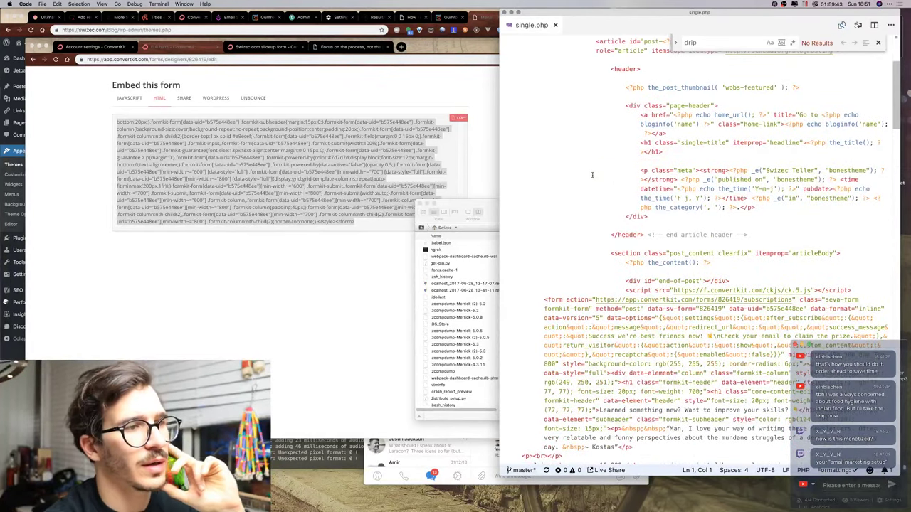
scroll(592, 174, "down", 5)
key("super+Tab")
key("ctrl+Up")
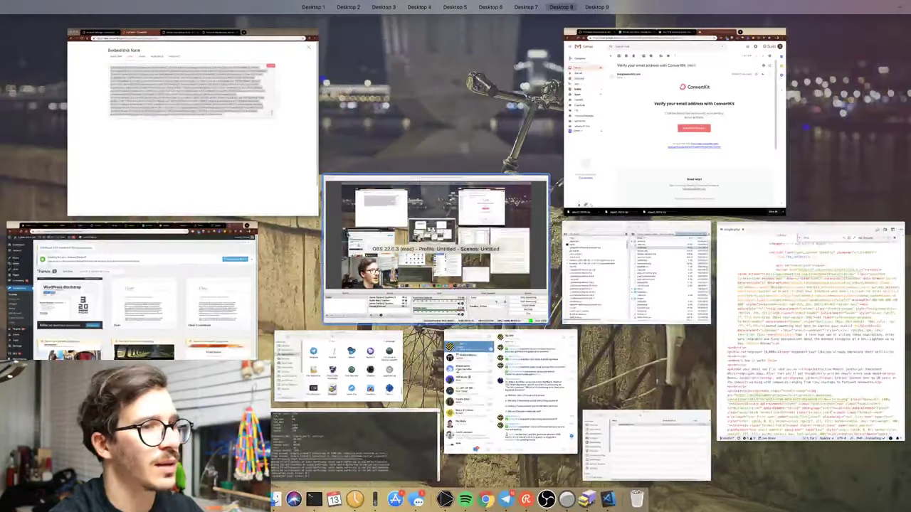
Reload the 'Focus on the process, not the goal' post and scroll to its still-old 'Join 9,400+' form.
left_click(214, 92)
left_click(352, 47)
key("super+r")
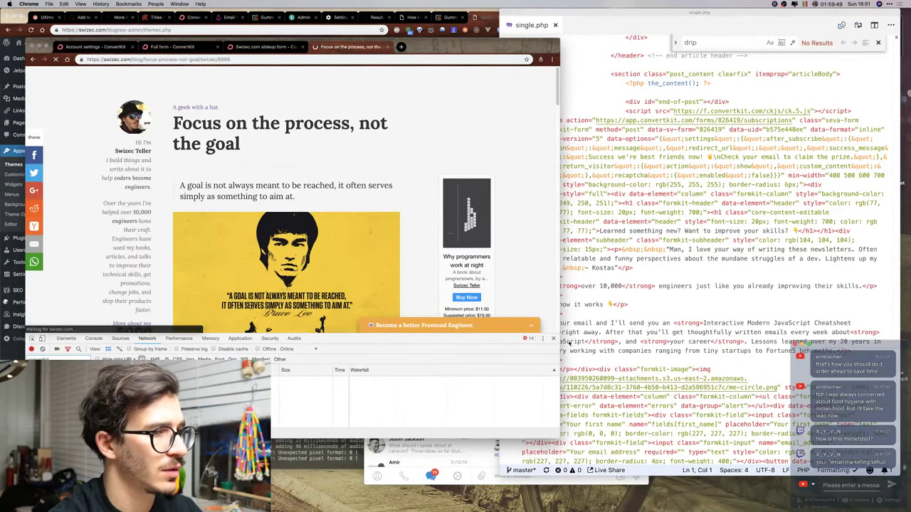
key("super+alt+i")
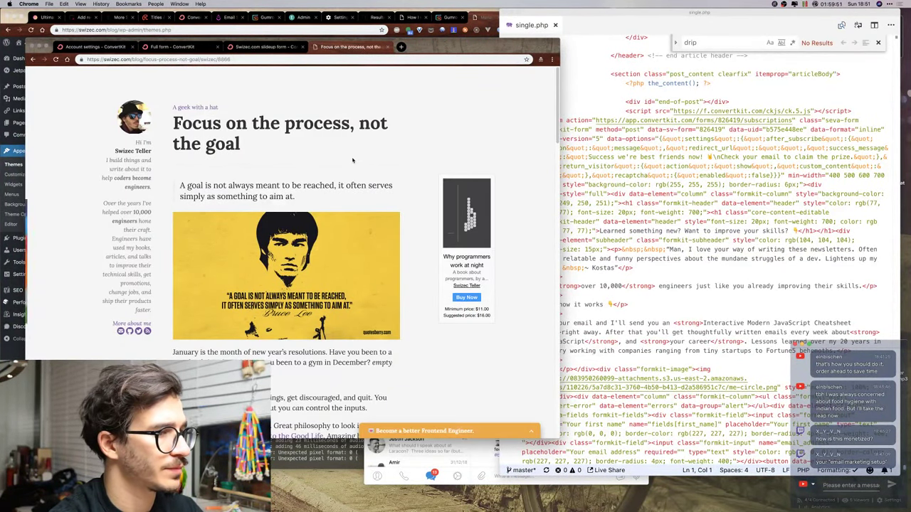
scroll(352, 160, "down", 15)
scroll(352, 160, "down", 15)
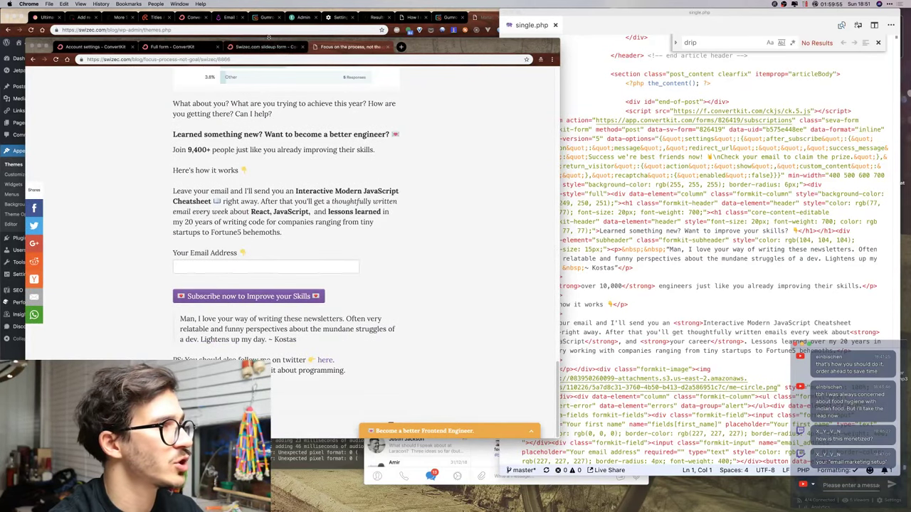
left_click_drag(269, 41, 441, 49)
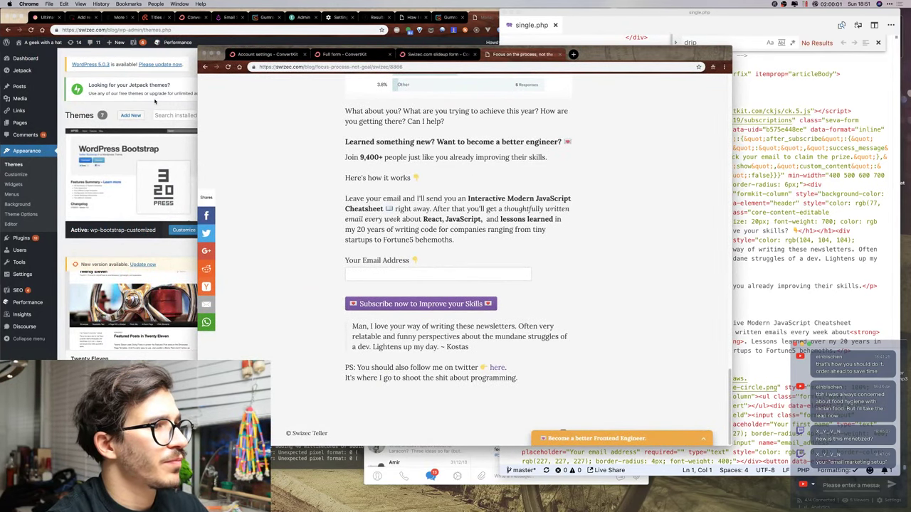
Empty the W3 Total Cache page cache in WordPress admin, then return to the blog post.
left_click(184, 104)
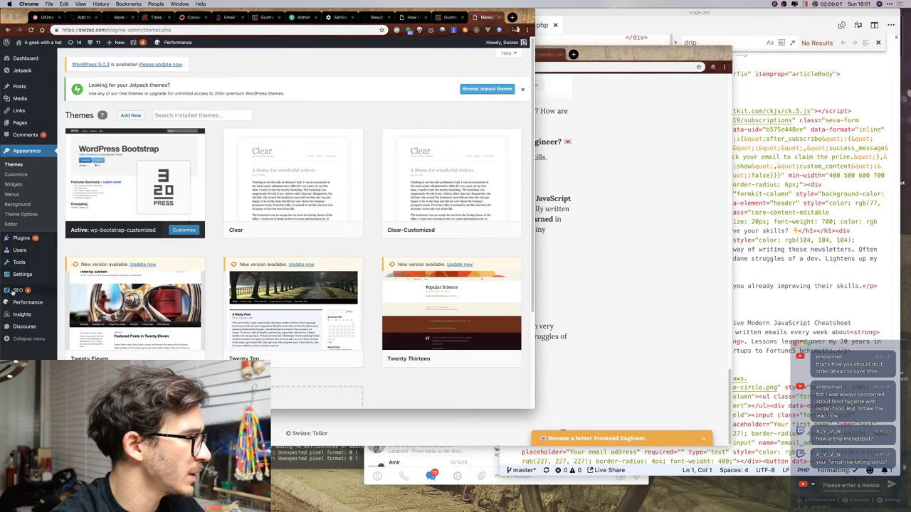
mouse_move(19, 302)
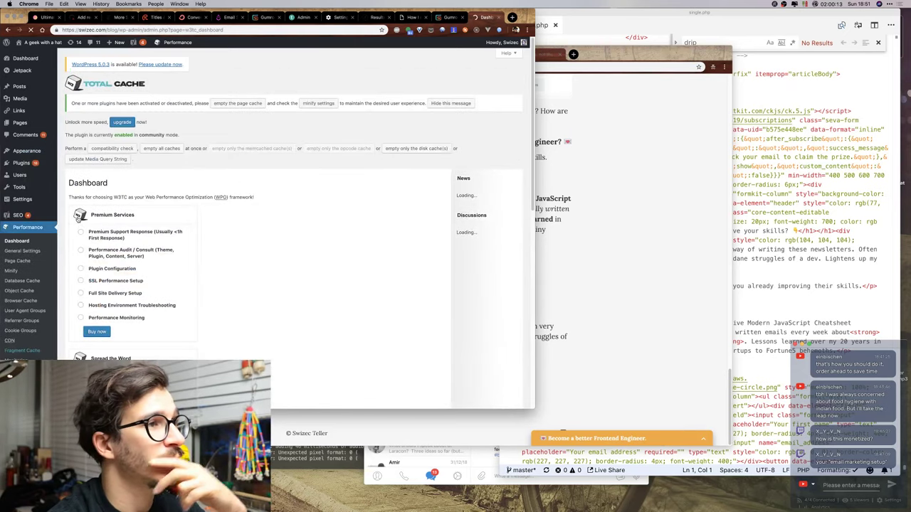
left_click(245, 104)
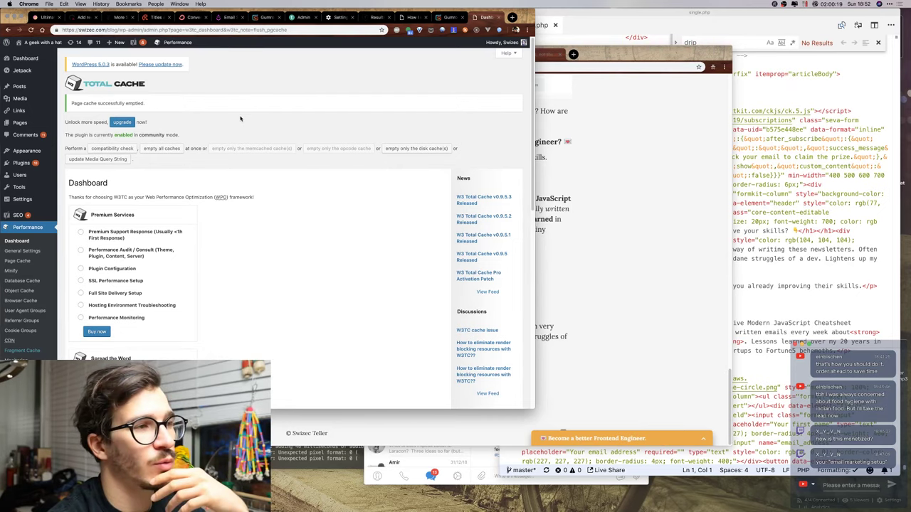
key("super+grave")
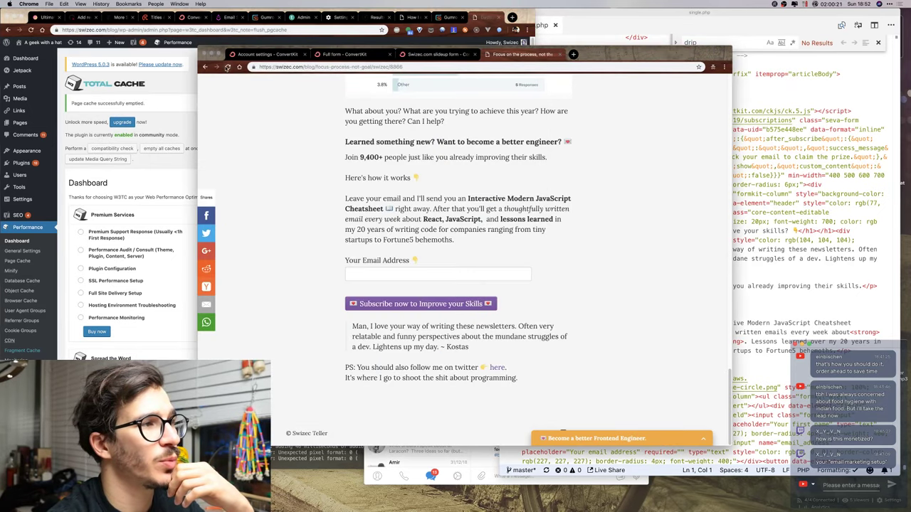
Reload the blog post with Empty Cache and Hard Reload.
key("super+shift+r")
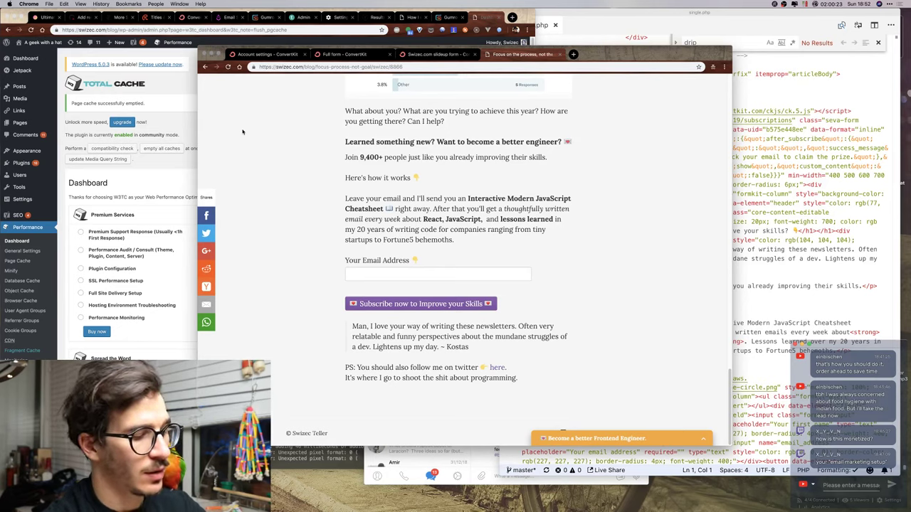
key("super+alt+j")
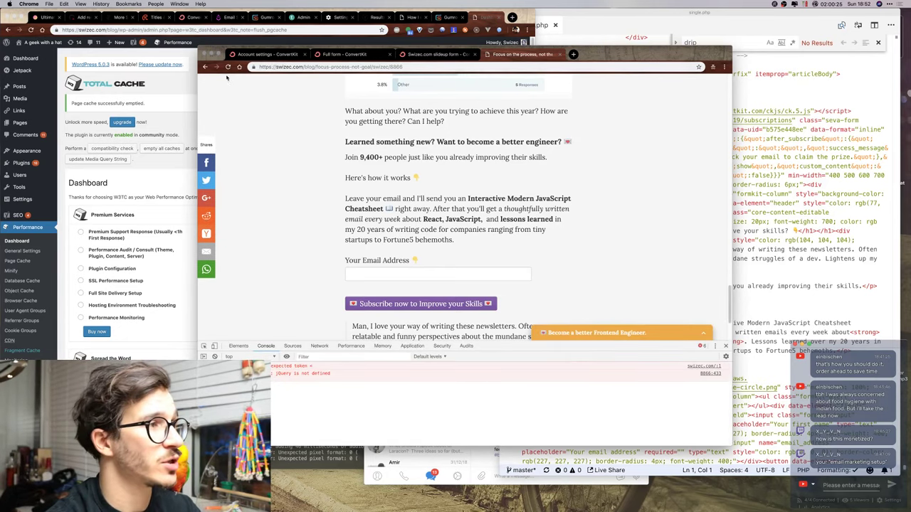
right_click(228, 67)
left_click(263, 100)
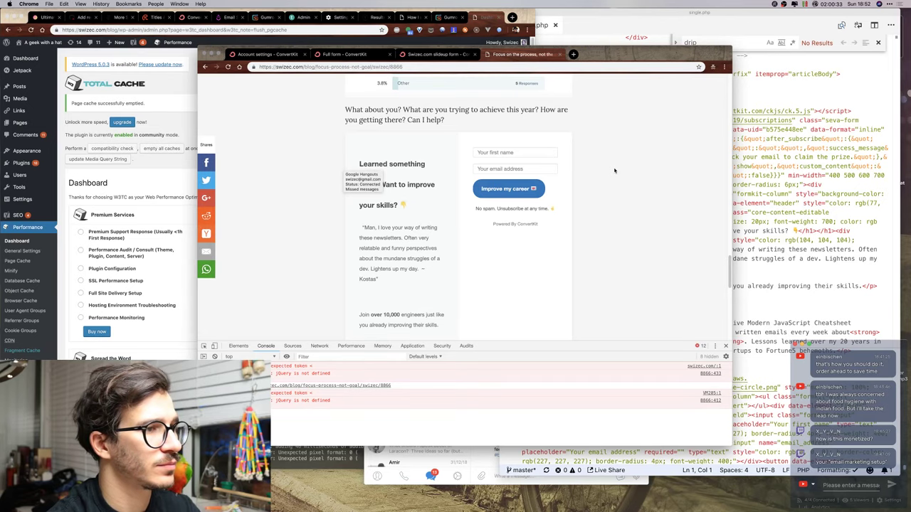
scroll(614, 167, "down", 5)
scroll(615, 171, "down", 8)
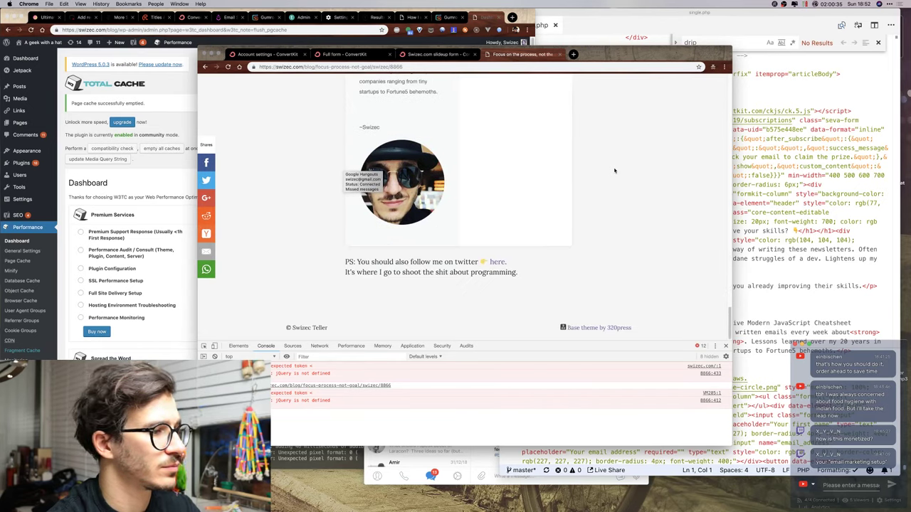
scroll(614, 171, "up", 8)
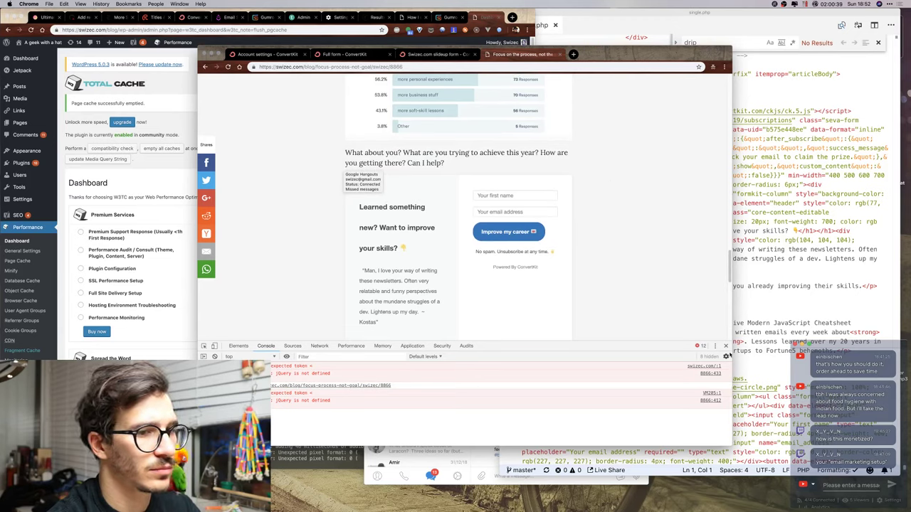
Scroll the post to confirm the new ConvertKit inline form, then return to its embed code.
left_click(726, 347)
scroll(588, 219, "down", 10)
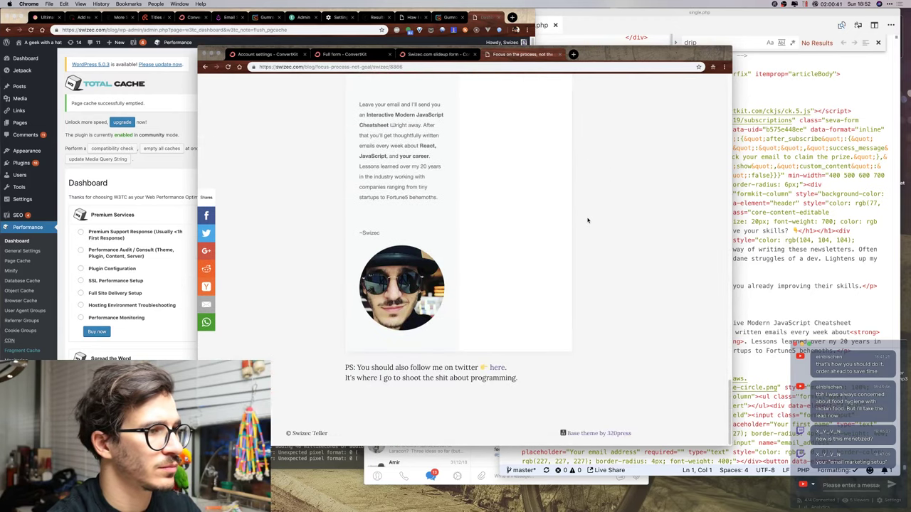
scroll(588, 220, "up", 10)
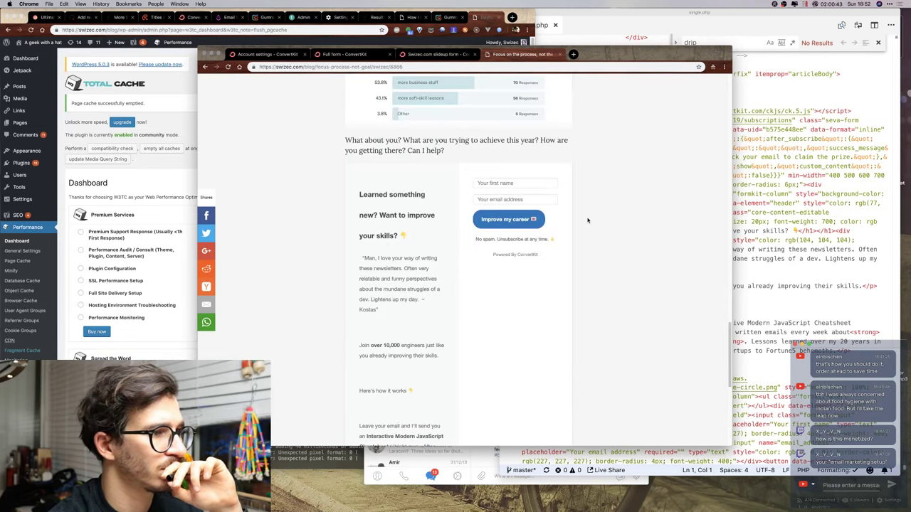
scroll(588, 219, "up", 5)
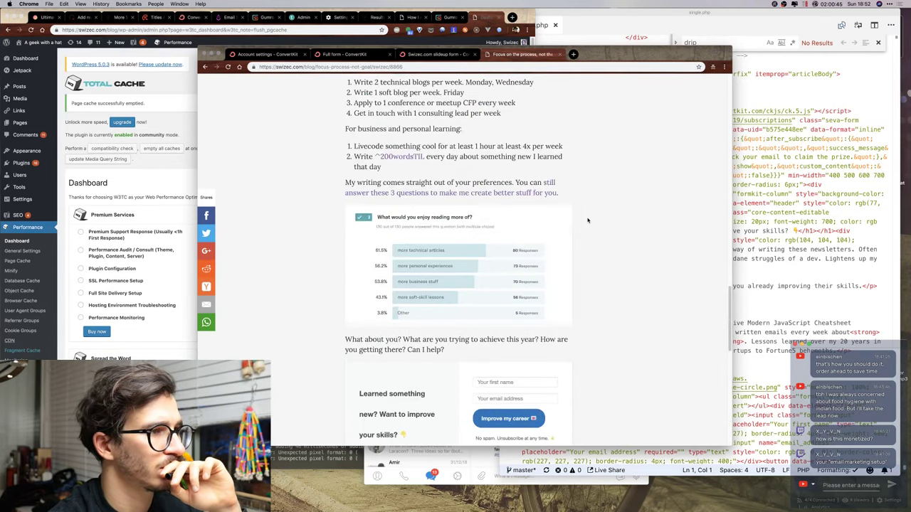
scroll(587, 219, "down", 3)
scroll(588, 220, "down", 8)
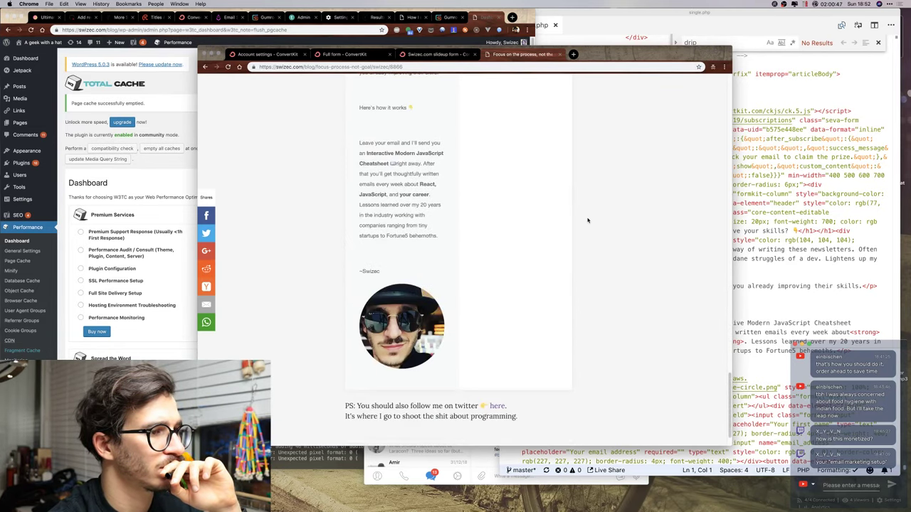
scroll(588, 220, "down", 1)
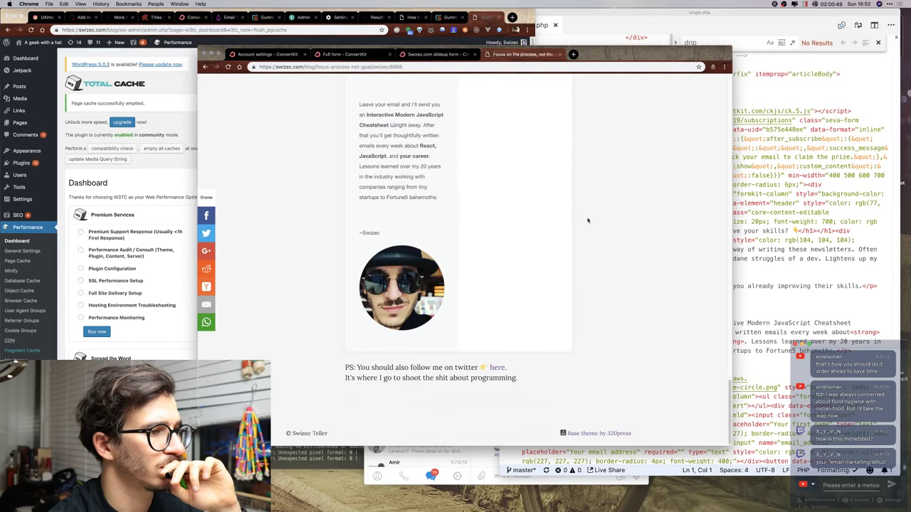
scroll(588, 220, "up", 8)
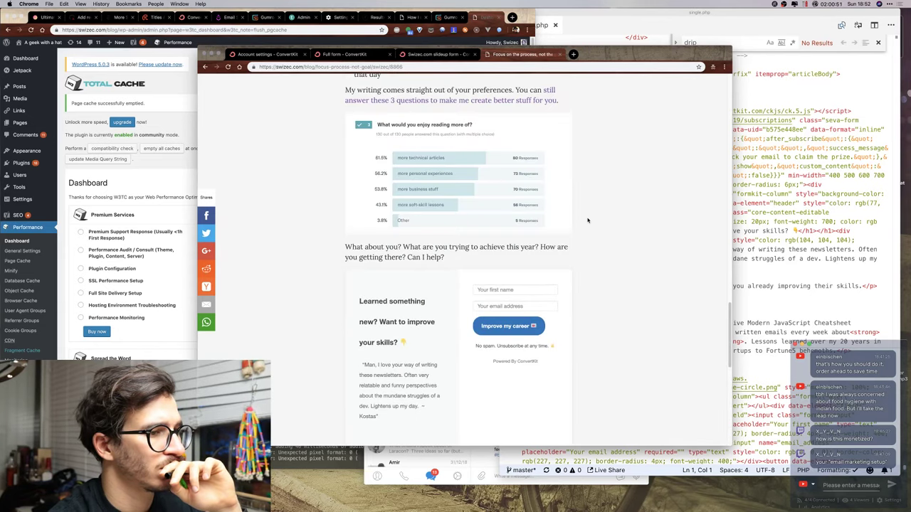
scroll(588, 220, "down", 4)
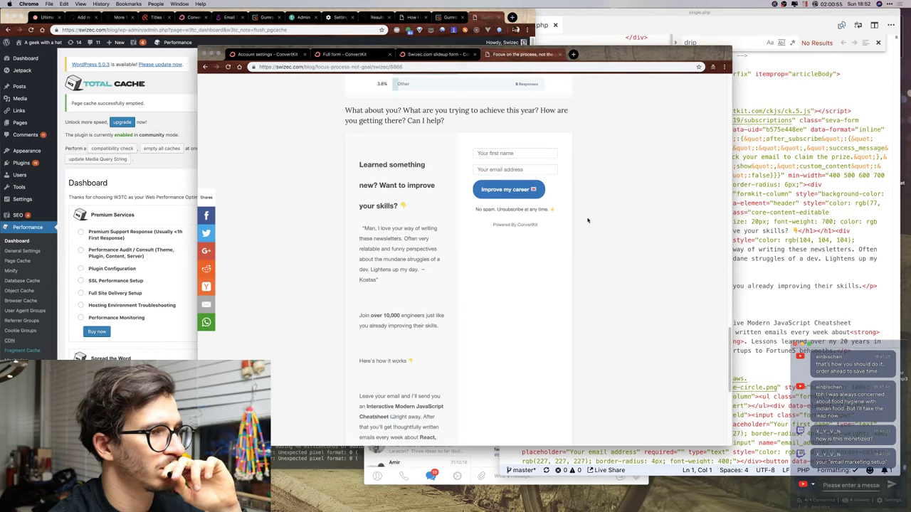
scroll(588, 220, "down", 1)
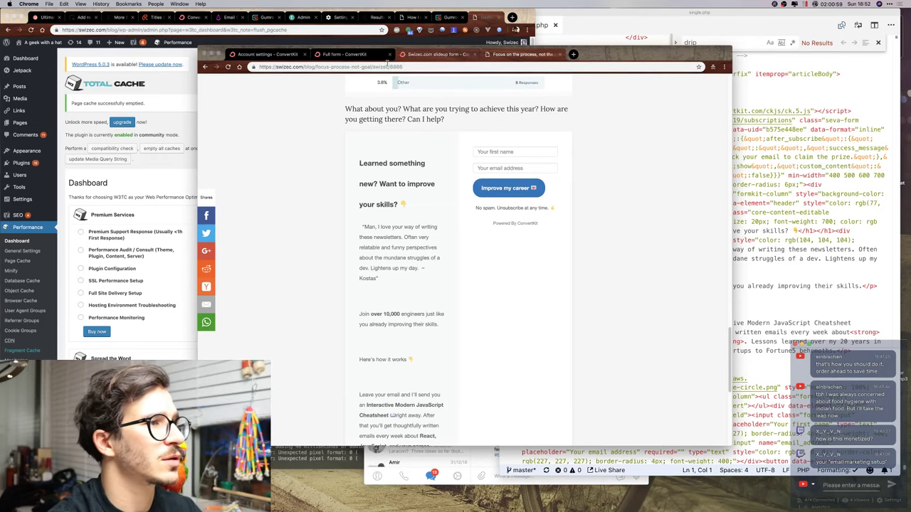
left_click(356, 55)
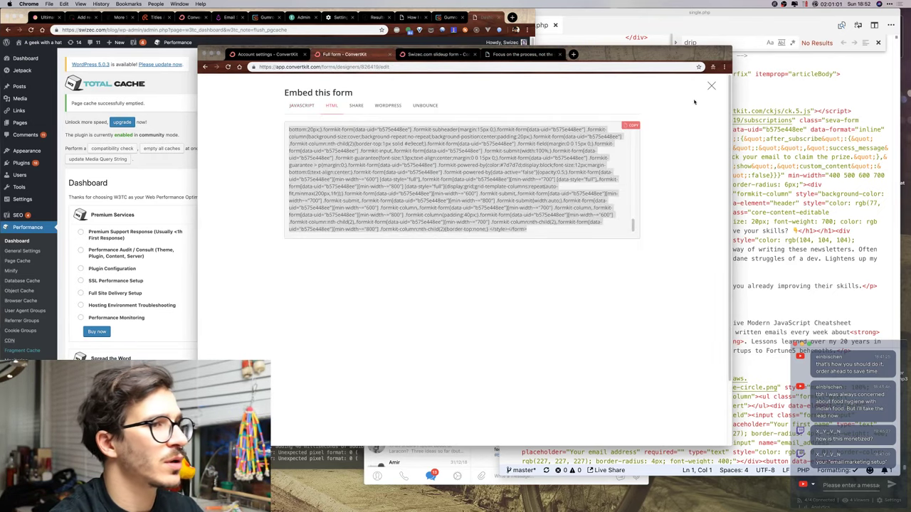
Change the inline form heading to 'Join over 10,000 engineers just like you already improving their skills 💌'.
left_click(711, 86)
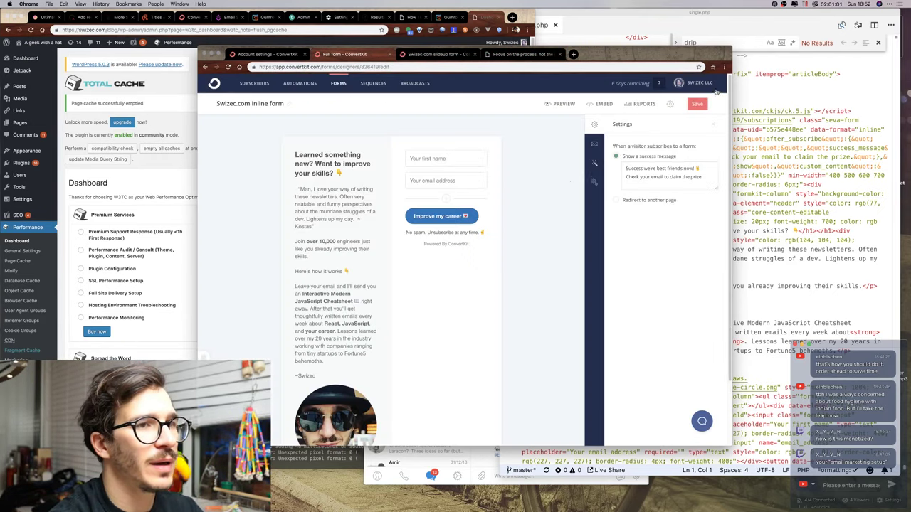
left_click(348, 172)
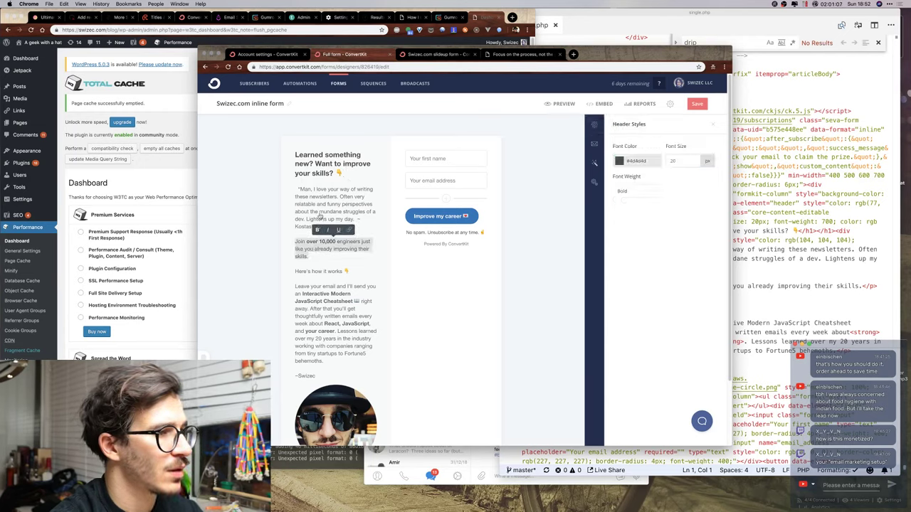
type("Join over 10,000 engineers just like you already improving their skills.")
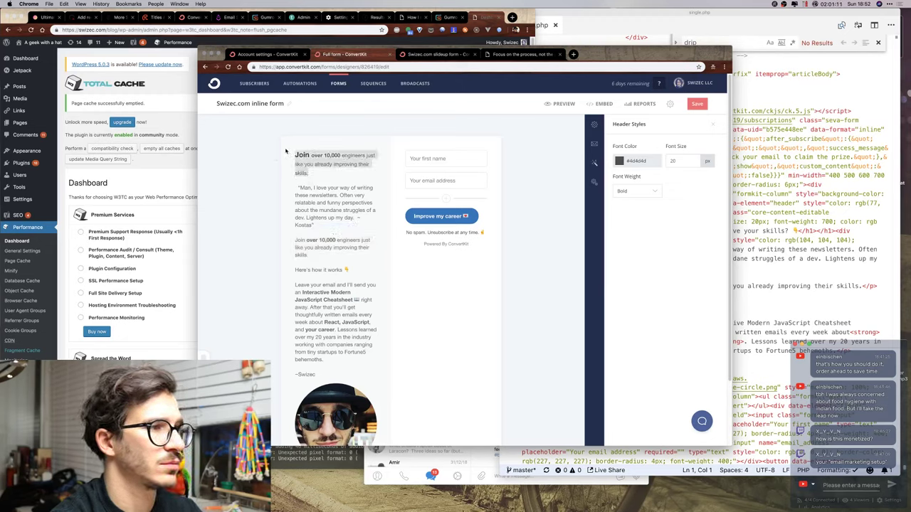
type("Join over 10,000 engineers just like you already improving their skills.")
key("super+shift+c")
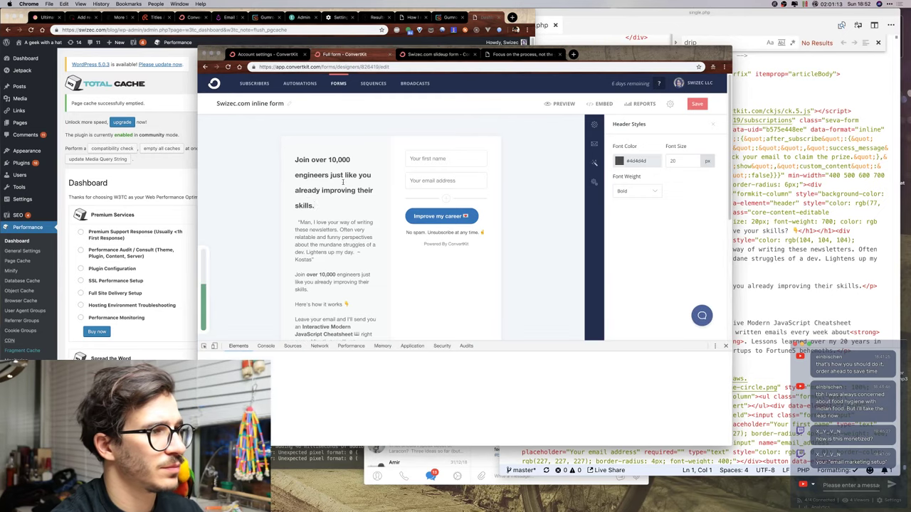
left_click(291, 179)
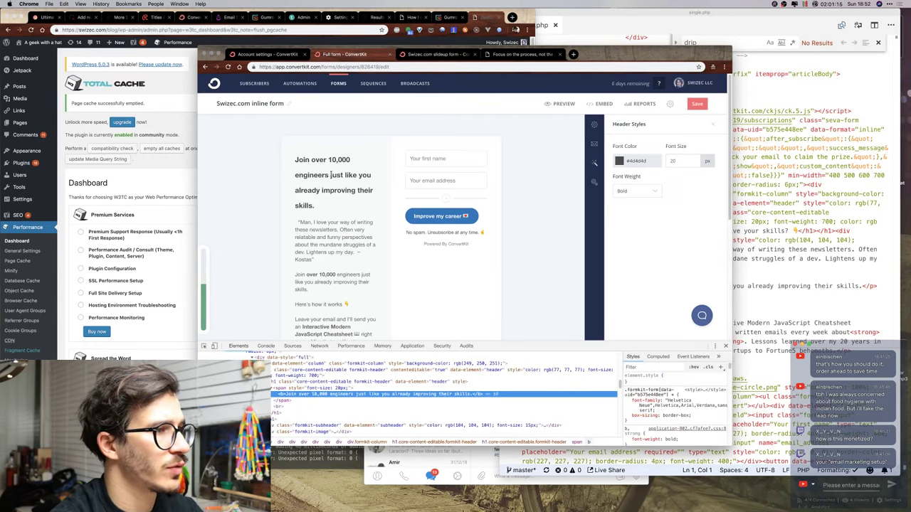
key("BackSpace")
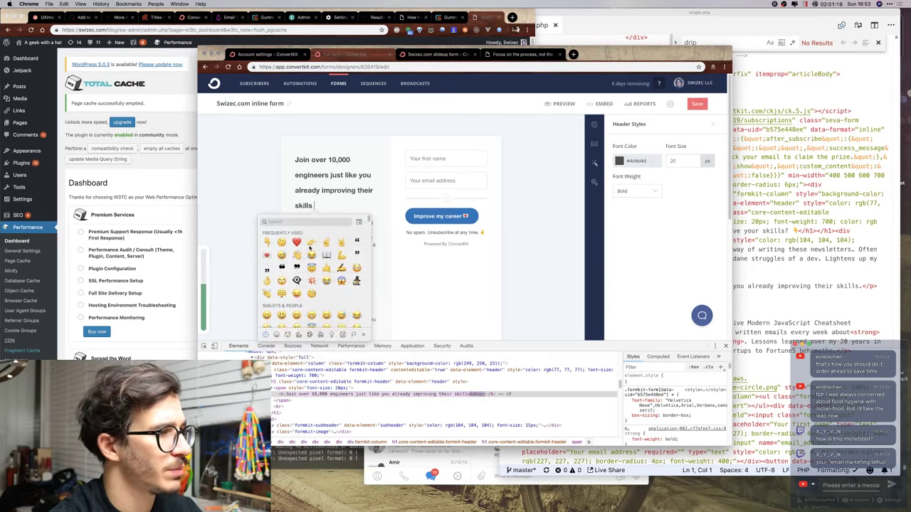
key("Return")
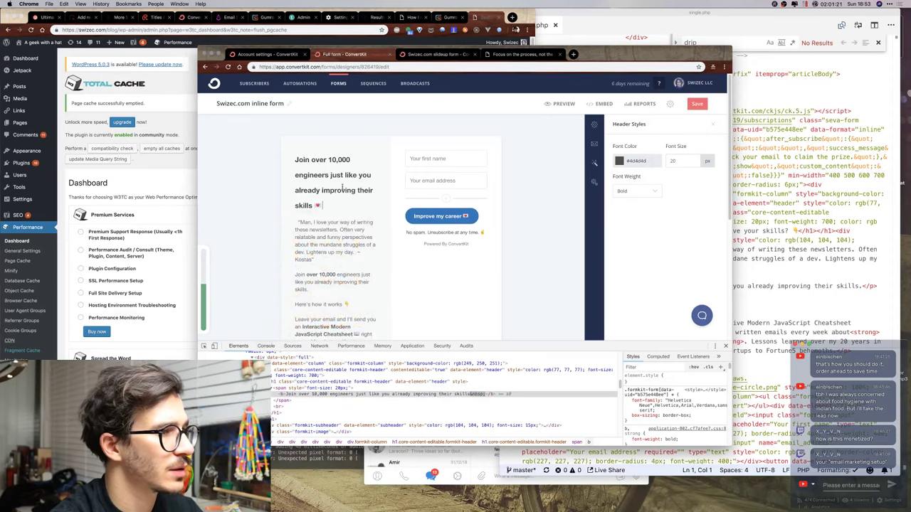
left_click(296, 174)
key("BackSpace")
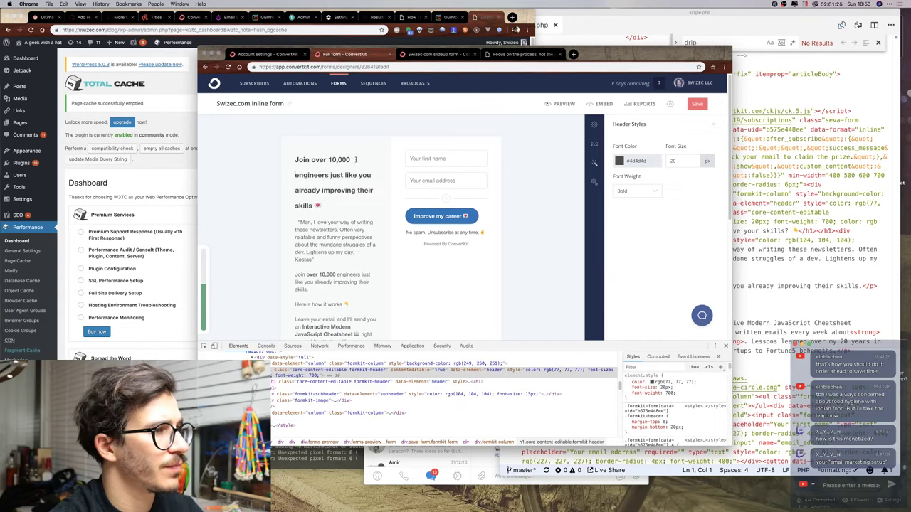
Delete the 'Here's how it works' and extra 'Join over 10,000' paragraphs, then save the form.
scroll(324, 183, "down", 5)
scroll(321, 204, "up", 3)
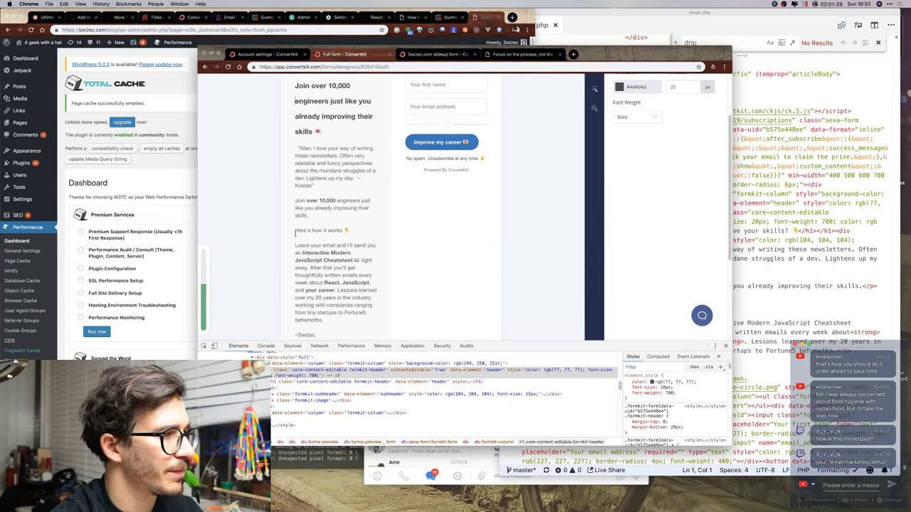
left_click_drag(295, 232, 333, 280)
key("BackSpace")
key("BackSpace")
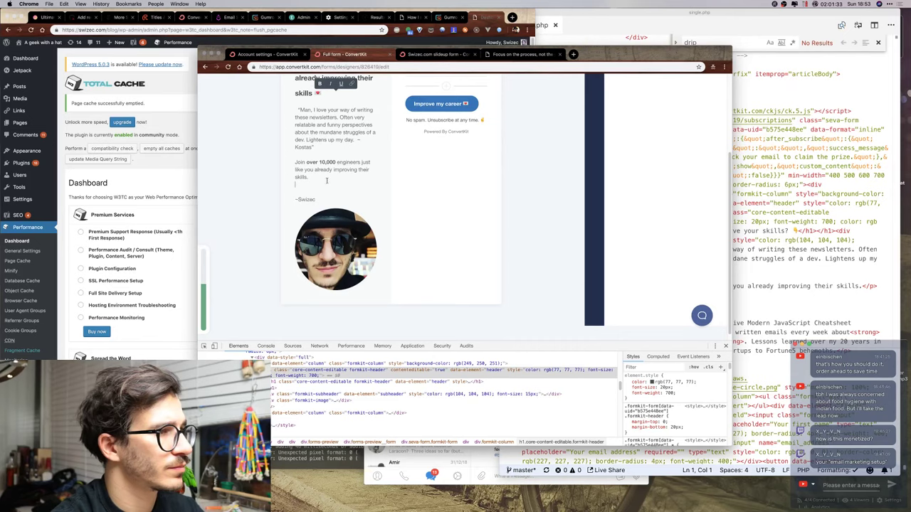
left_click_drag(313, 176, 300, 154)
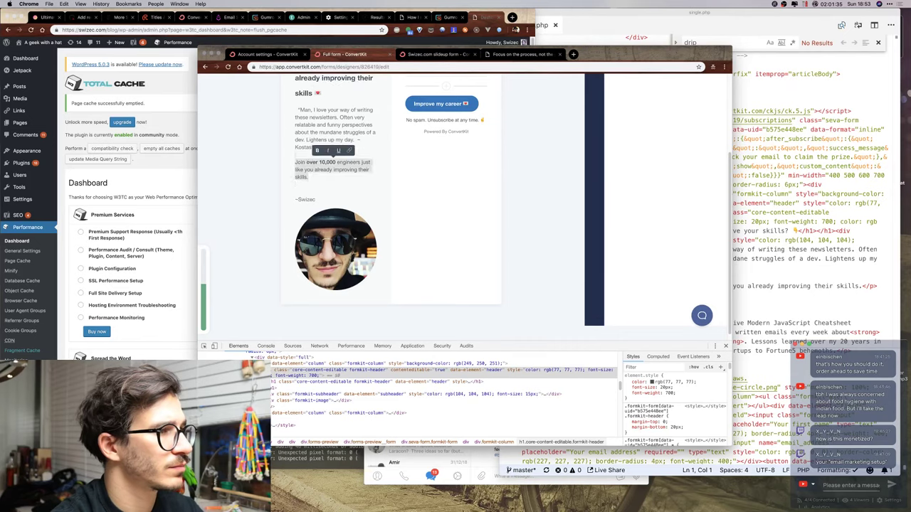
key("BackSpace")
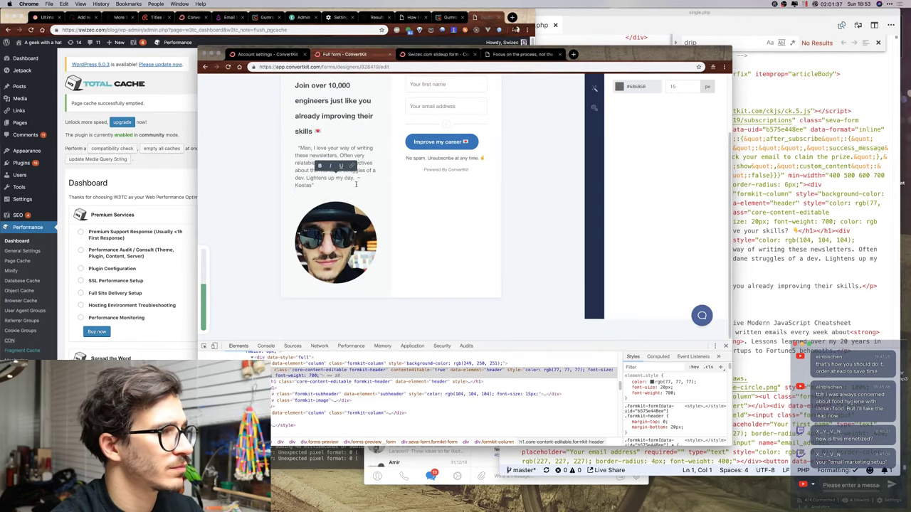
left_click(358, 184)
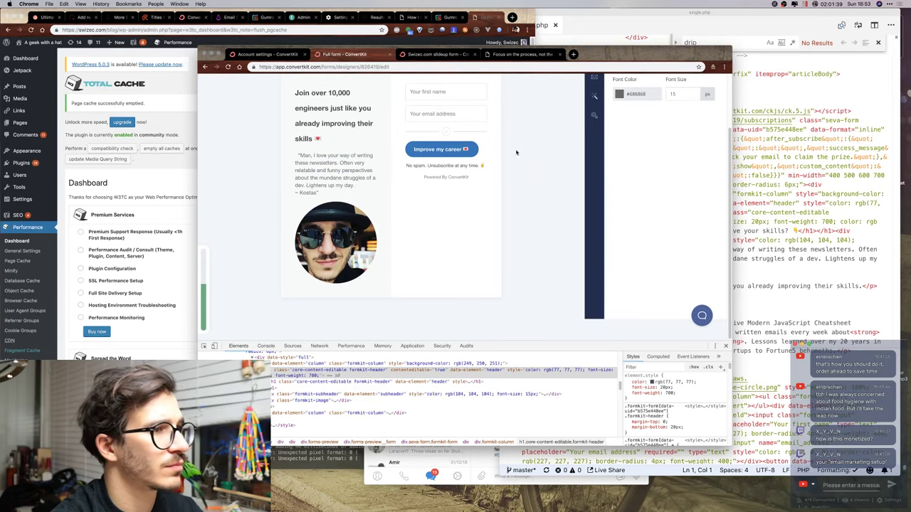
scroll(554, 187, "up", 2)
left_click(695, 104)
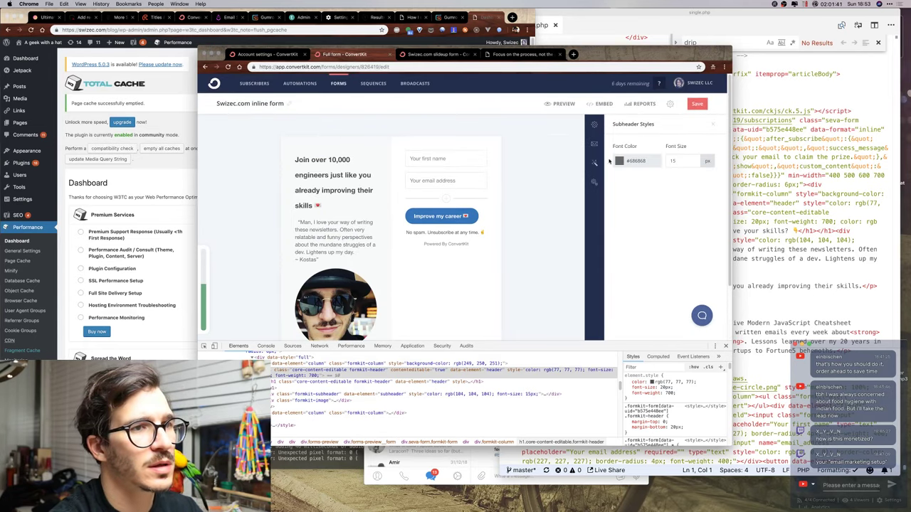
left_click(796, 163)
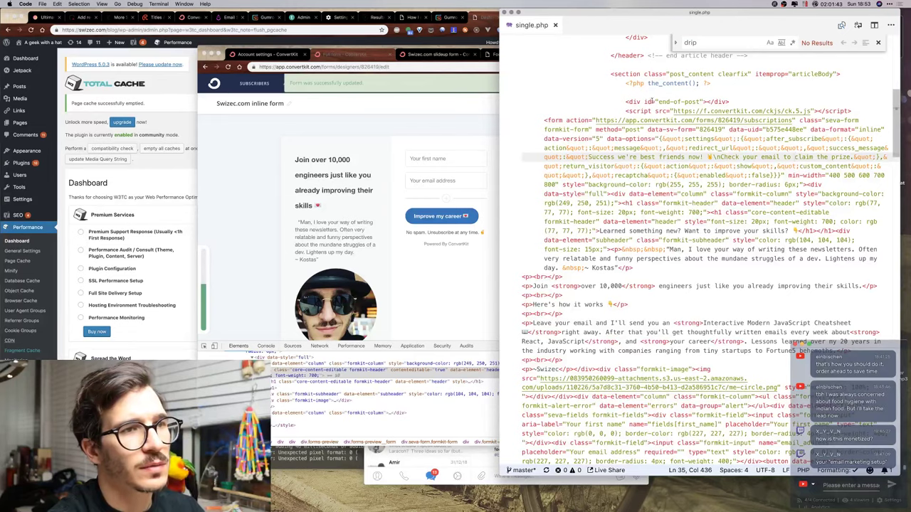
Add an <h3> 'Learned something new? Want to improve your skills?' above the signup form in single.php.
left_click(737, 102)
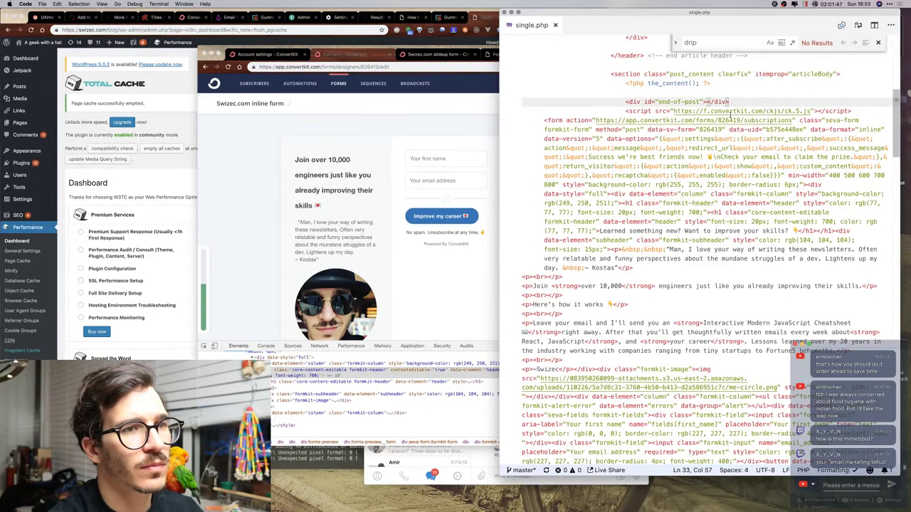
key("Return")
type("<")
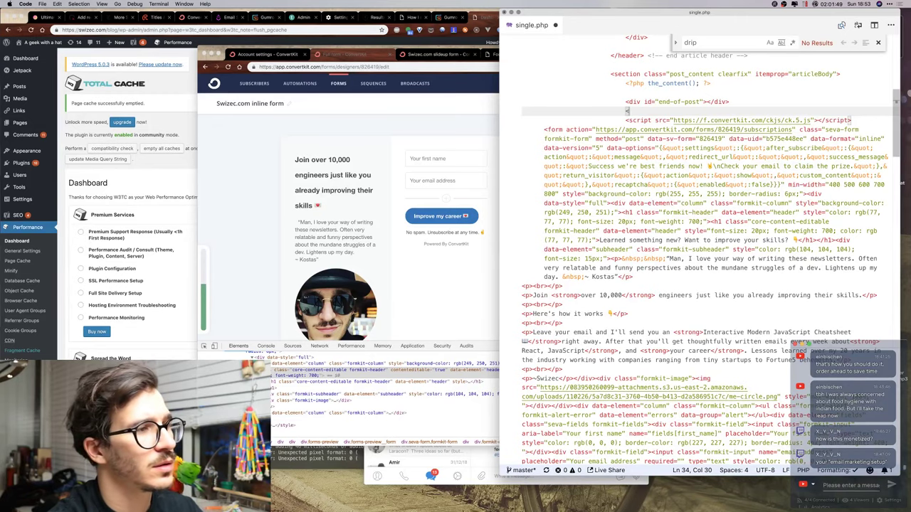
type("/h3>Here's how it works 👇")
key("super+v")
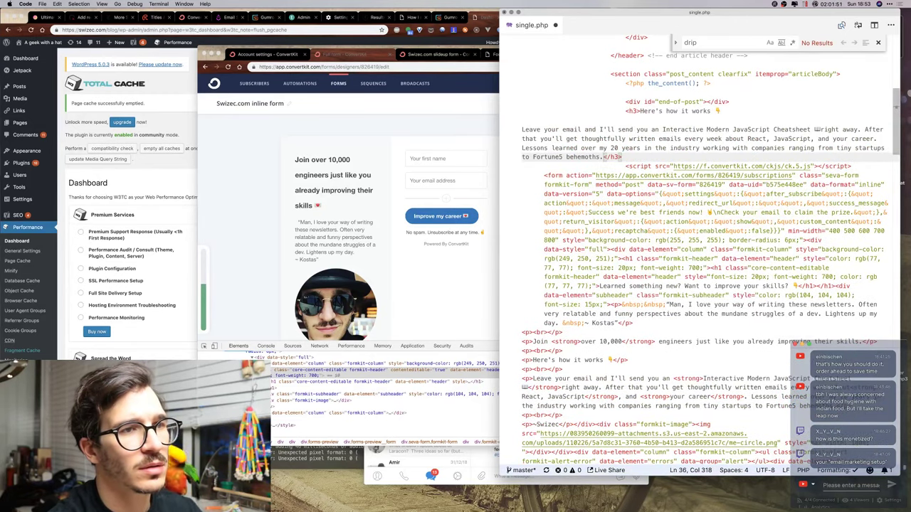
left_click(638, 112)
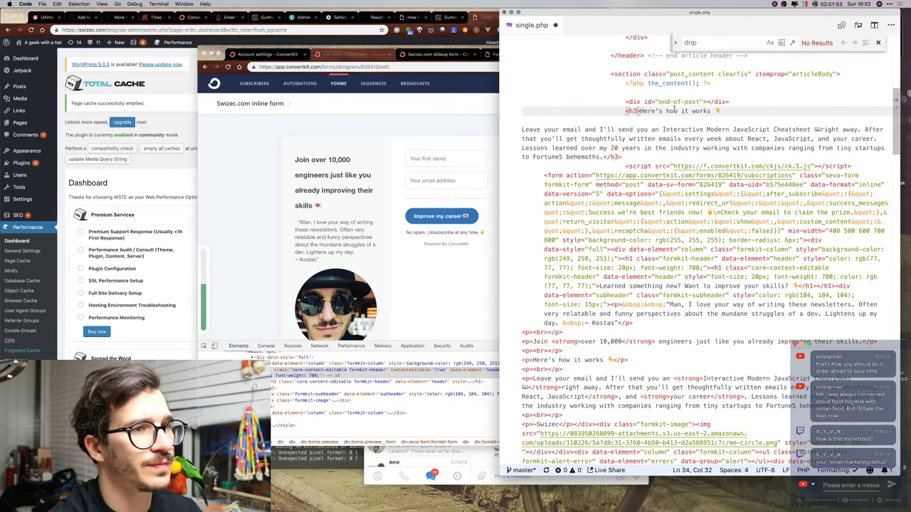
key("super+shift+Return")
type("<h3>L")
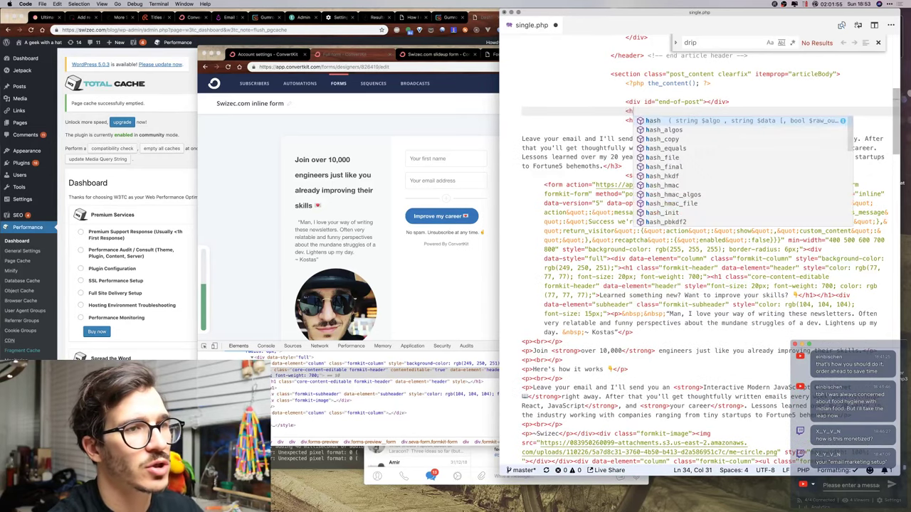
type("d something new? Wa")
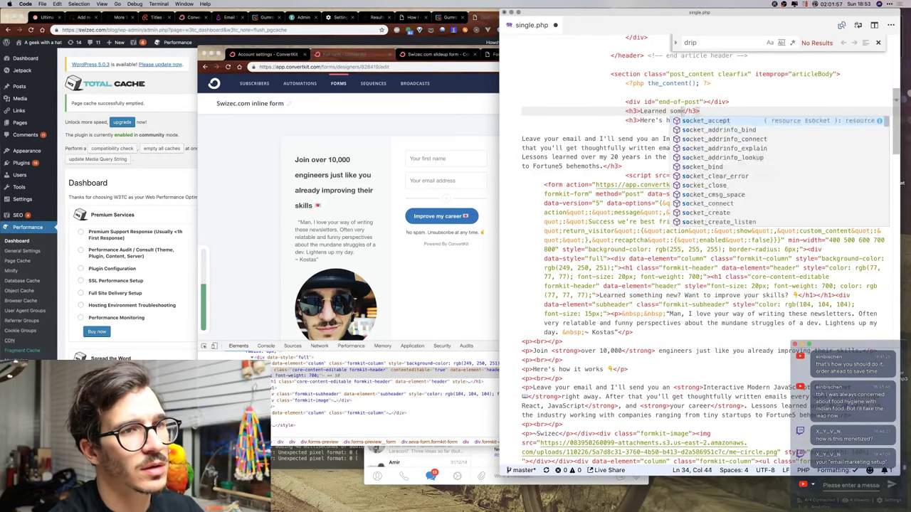
type("nt to improve your ")
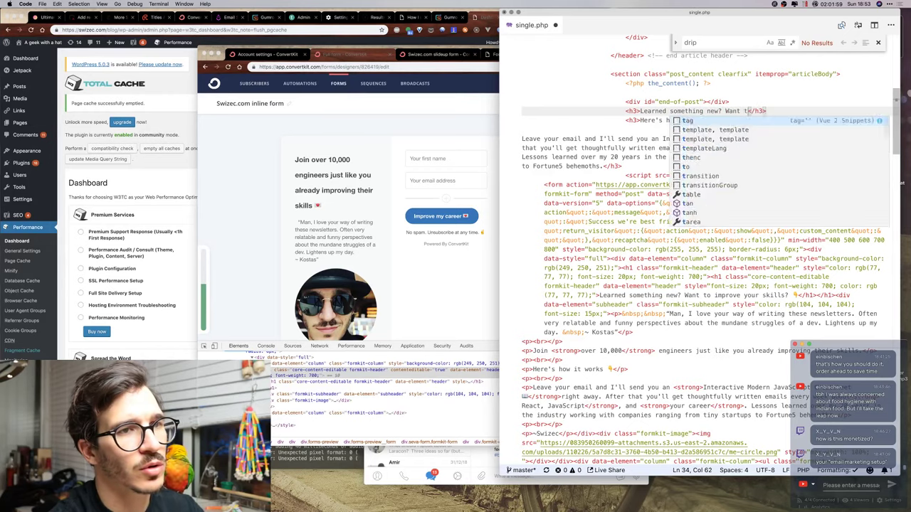
type("skills?")
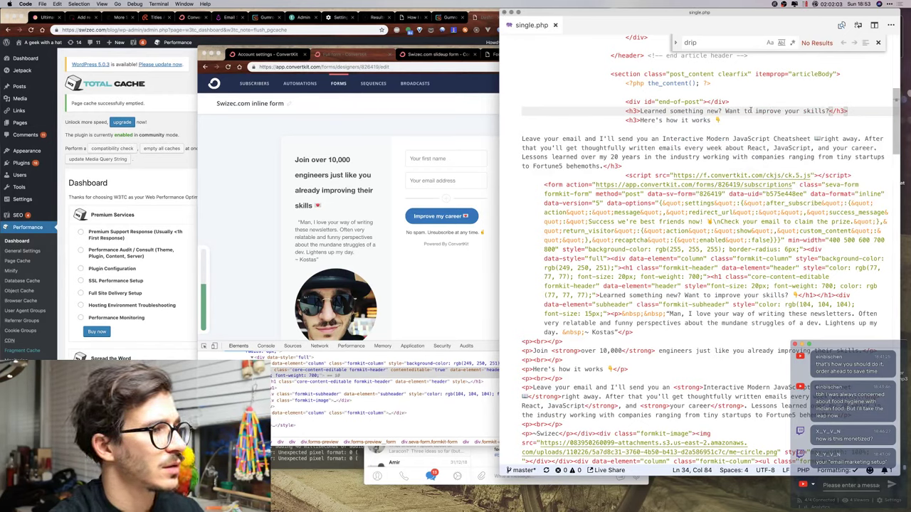
left_click(325, 206)
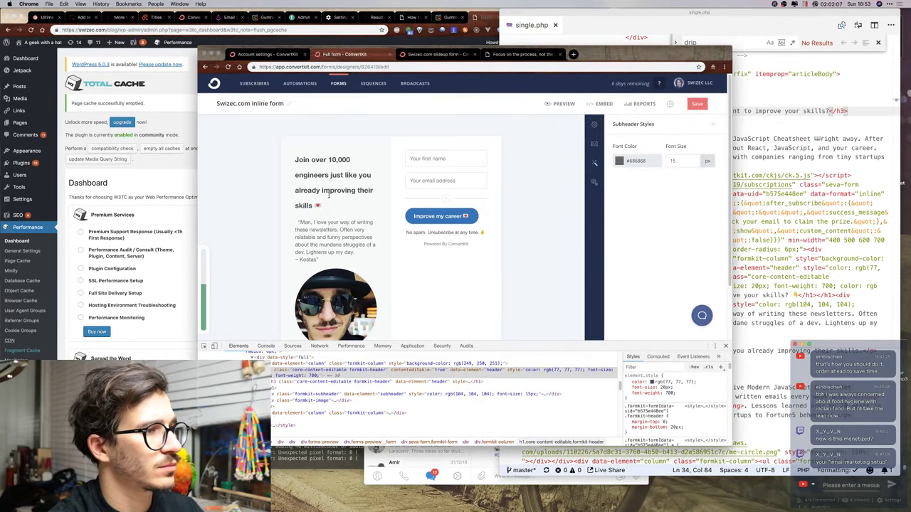
left_click(824, 160)
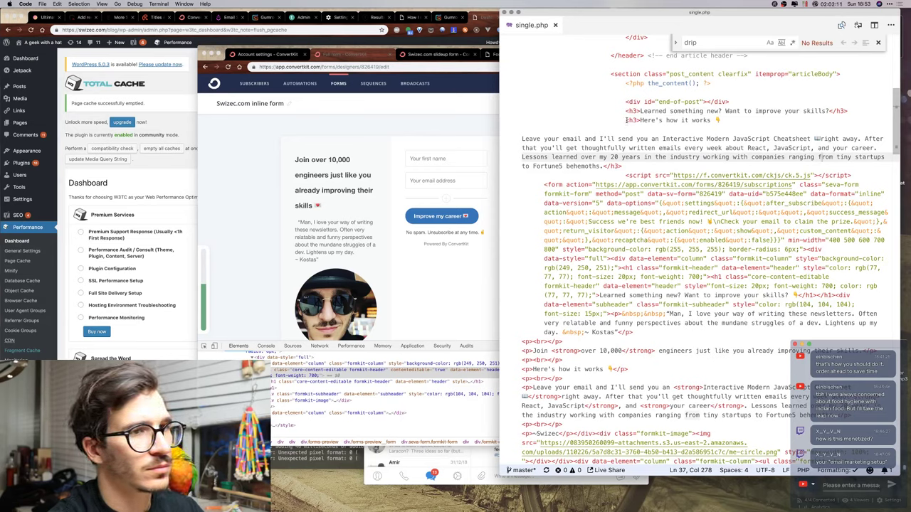
Delete the 'Here's how it works' heading and the 'Leave your email' intro paragraph.
left_click(626, 119)
key("shift+End")
key("BackSpace")
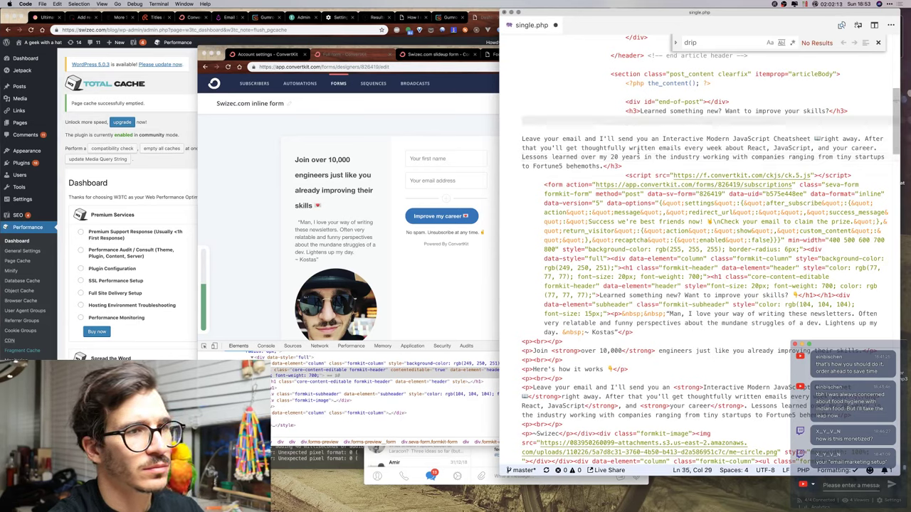
left_click_drag(620, 167, 645, 121)
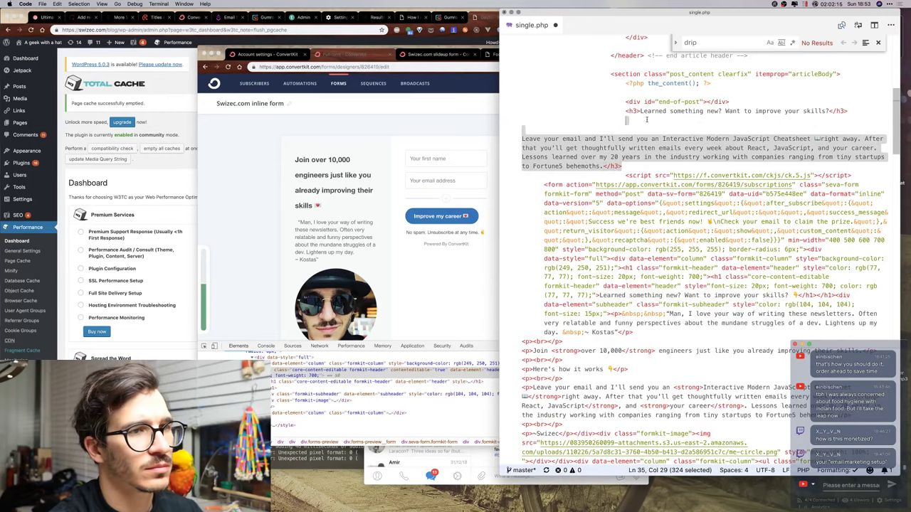
key("BackSpace")
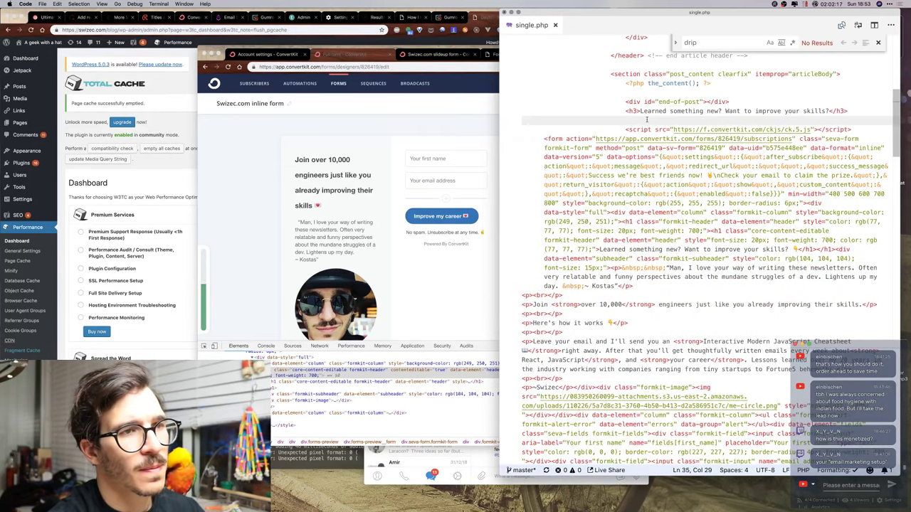
left_click(426, 153)
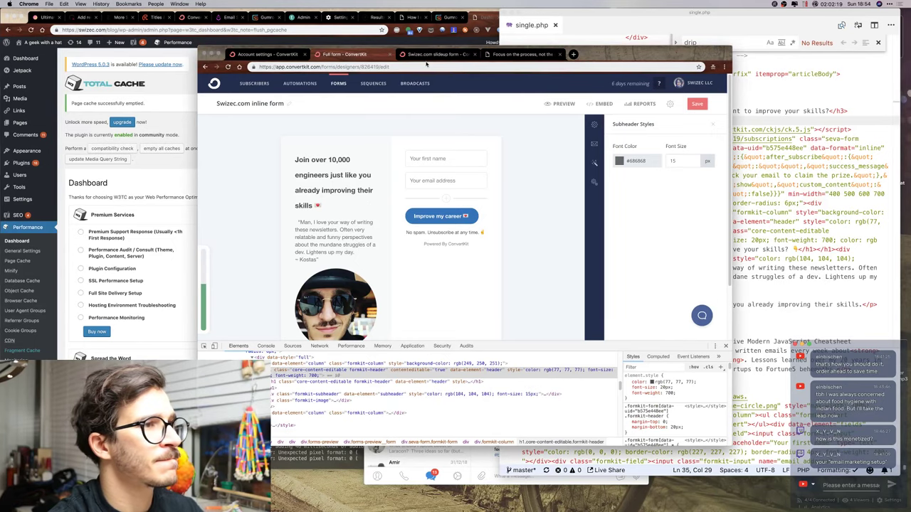
Copy the inline form's HTML embed code and paste it over the old form markup in single.php.
left_click(604, 103)
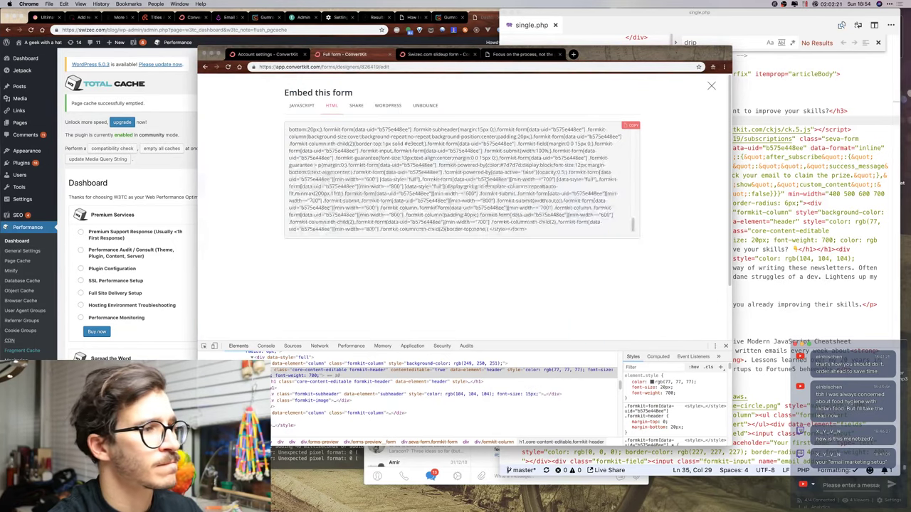
left_click(323, 157)
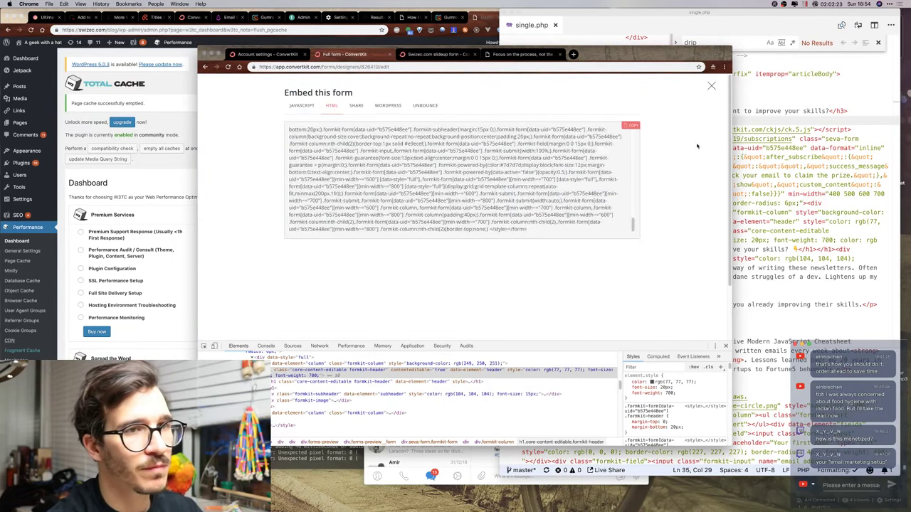
left_click(651, 139)
left_click_drag(626, 130, 630, 94)
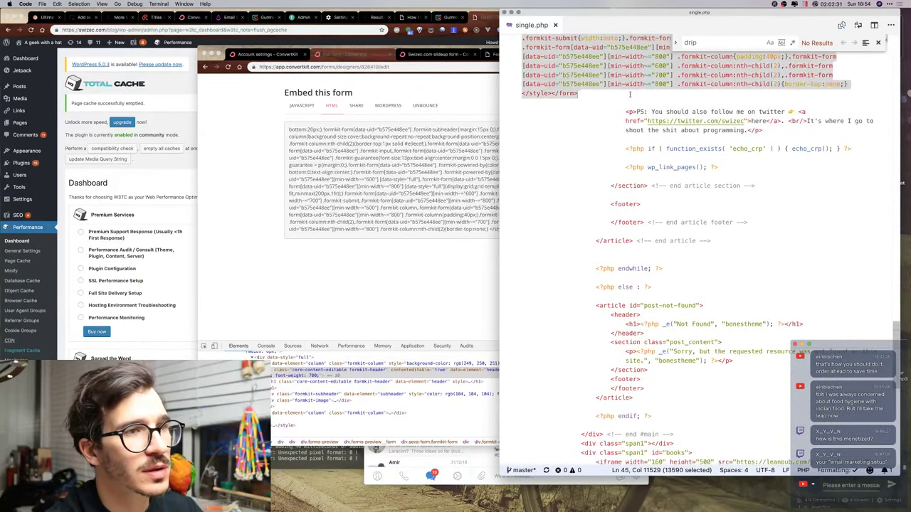
key("super+v")
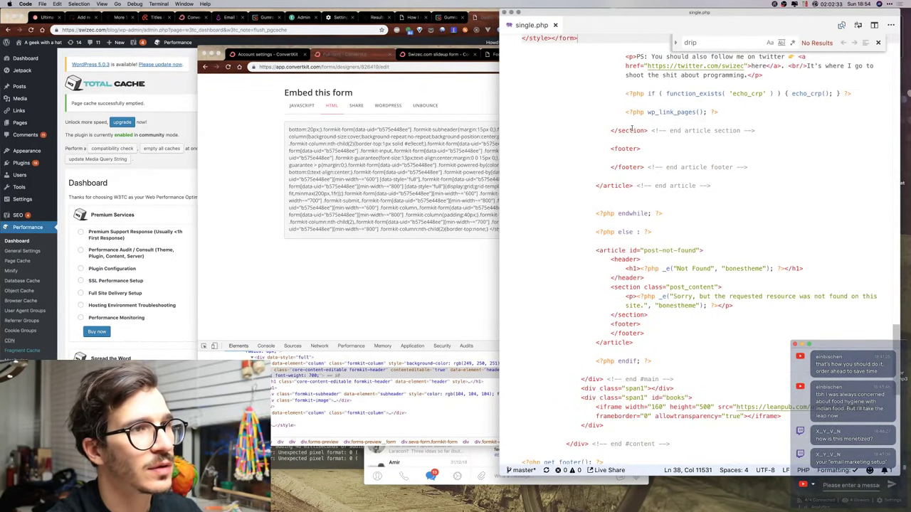
left_click(171, 89)
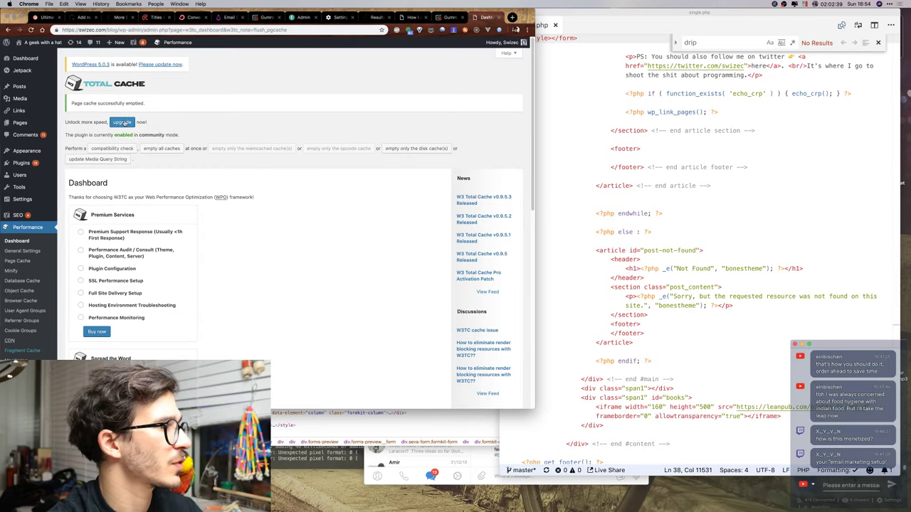
Reload the 'Focus on the process, not the goal' blog post with the browser console open.
key("ctrl+Up")
left_click(491, 57)
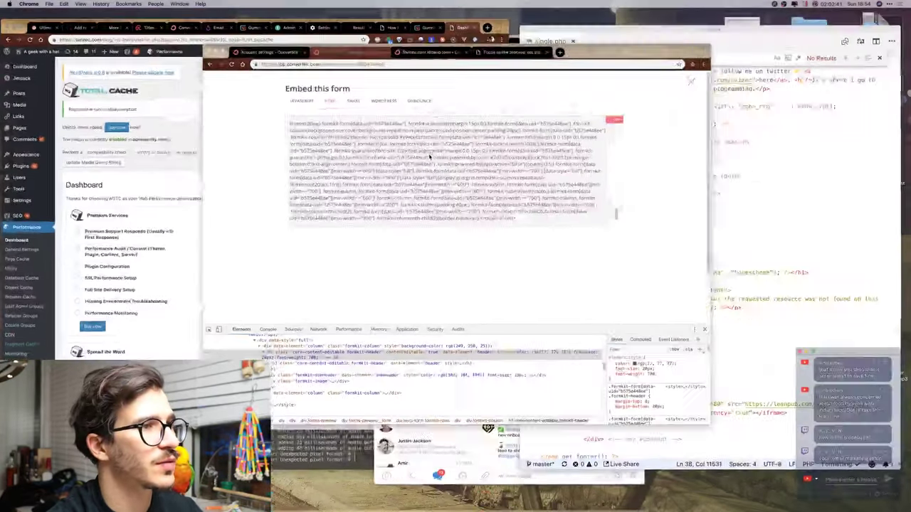
left_click(515, 54)
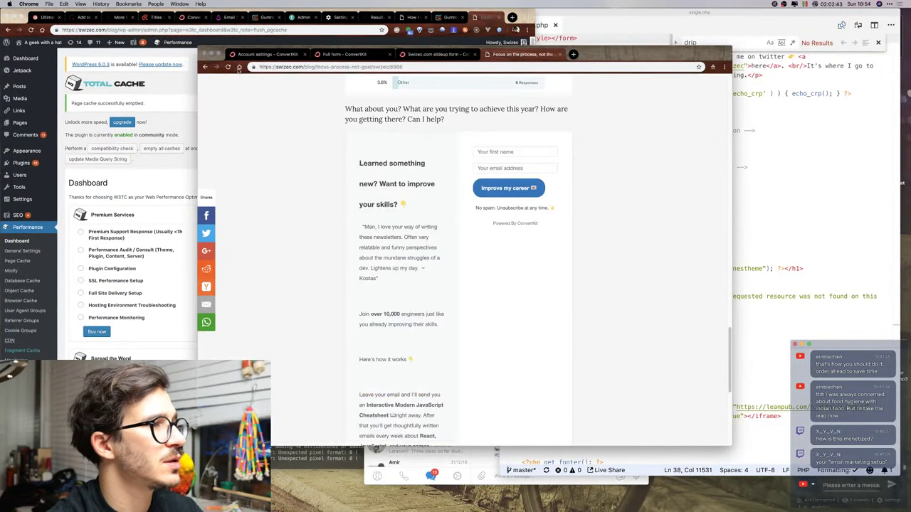
scroll(254, 123, "up", 15)
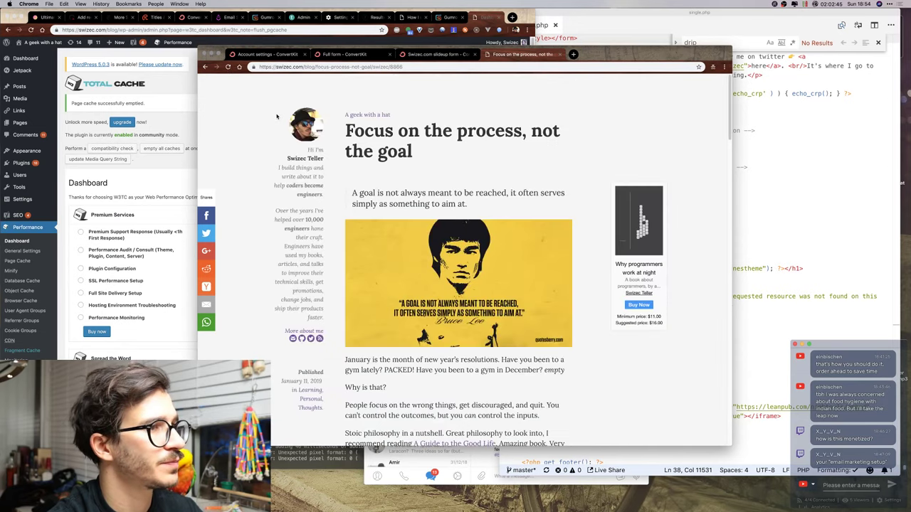
key("super+alt+j")
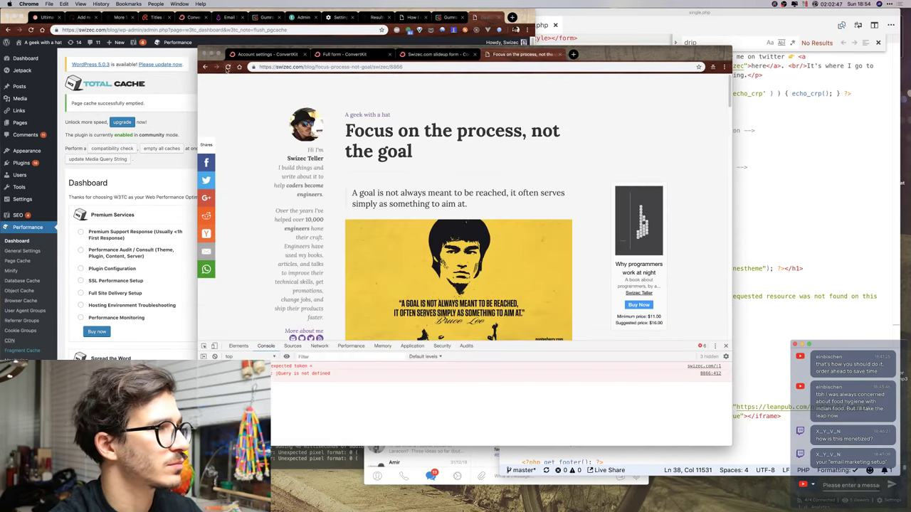
right_click(228, 66)
left_click(307, 101)
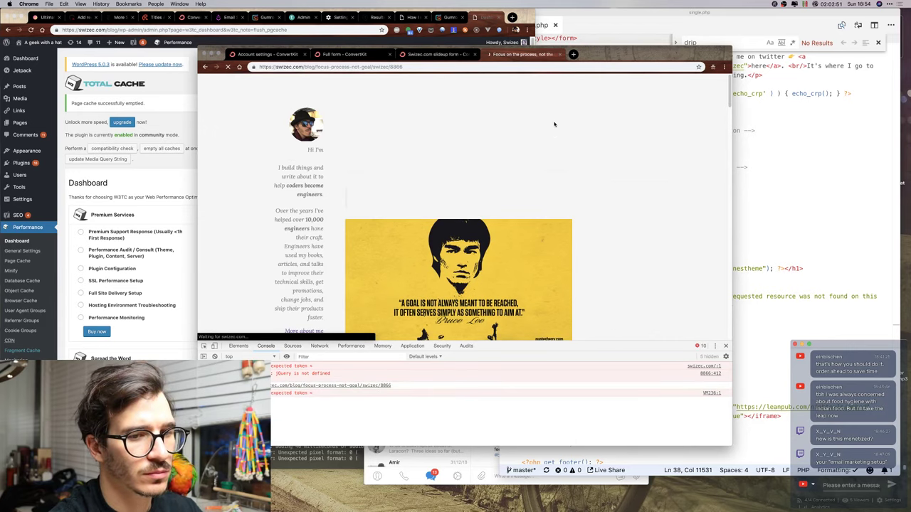
Scroll through the post to check the new 'Improve my career 💌' ConvertKit signup form.
scroll(553, 122, "down", 10)
scroll(553, 122, "down", 15)
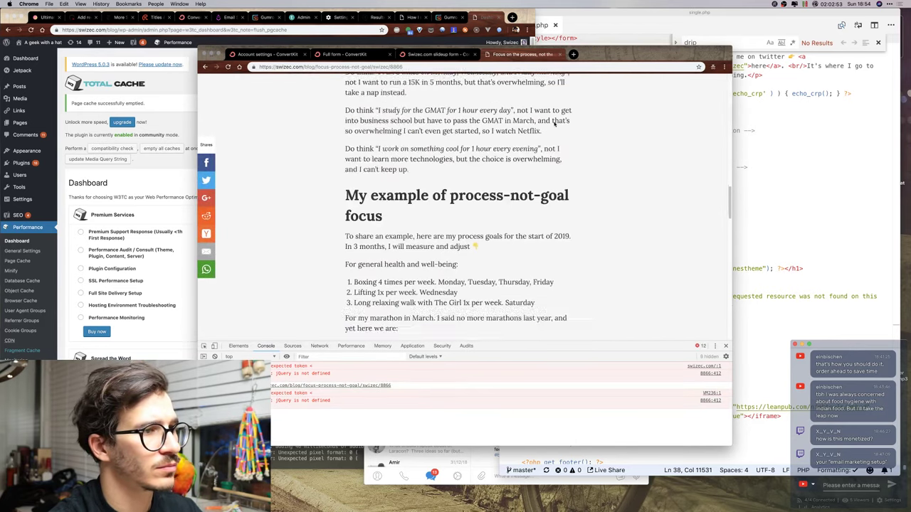
scroll(554, 124, "down", 10)
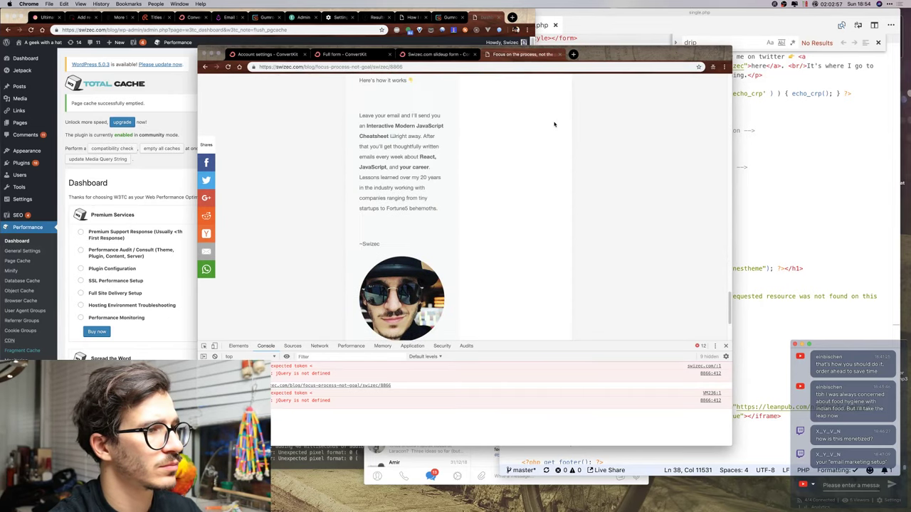
scroll(555, 124, "up", 3)
scroll(555, 124, "up", 5)
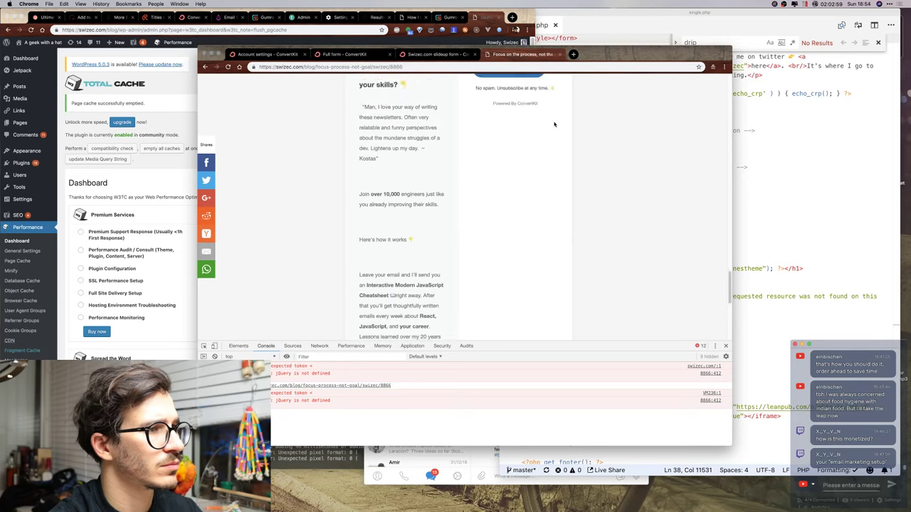
scroll(620, 189, "down", 2)
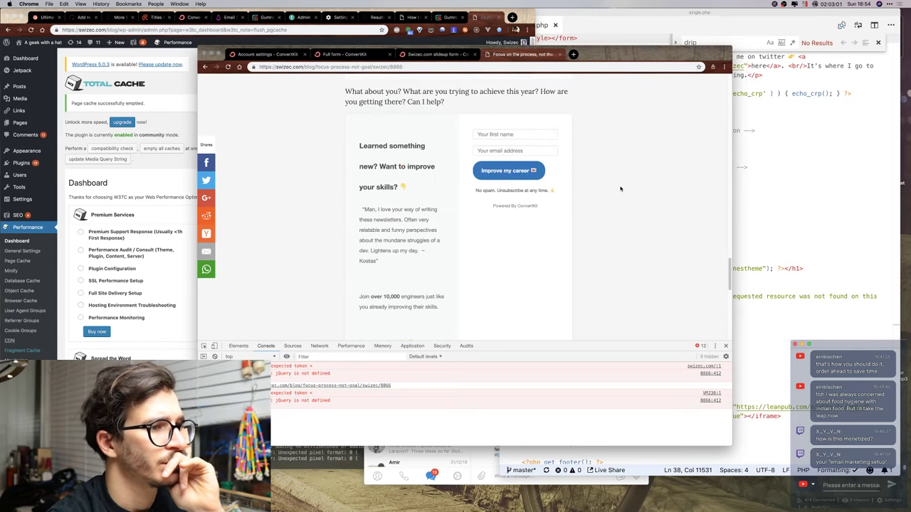
scroll(620, 188, "up", 4)
scroll(620, 189, "down", 3)
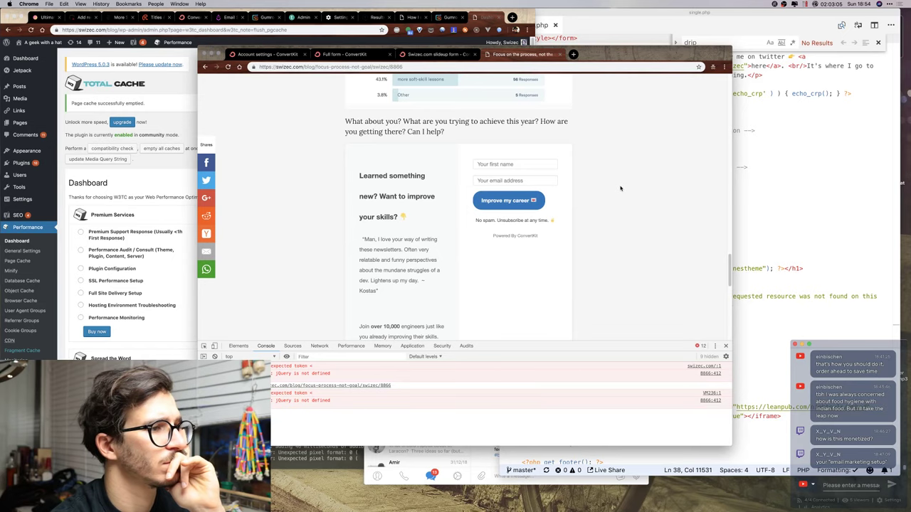
left_click(151, 117)
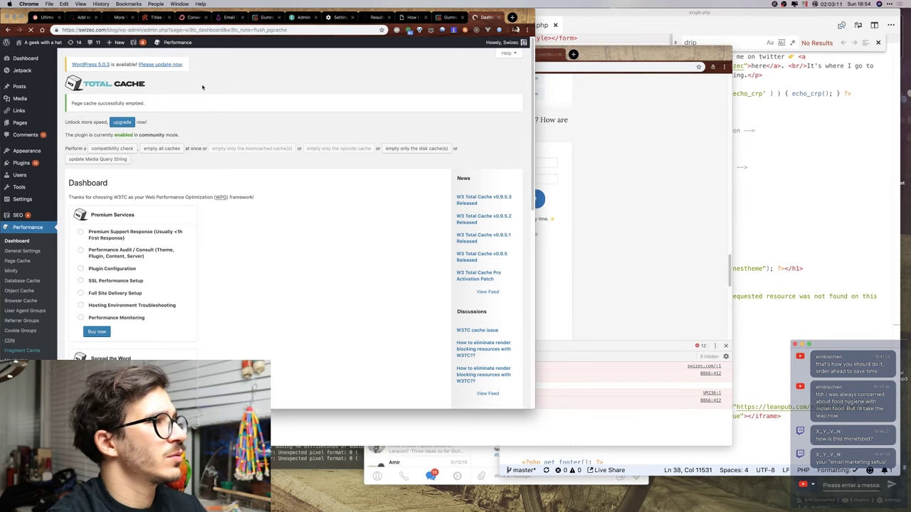
Purge every W3 Total Cache cache so the post serves the new ConvertKit form.
left_click(283, 29)
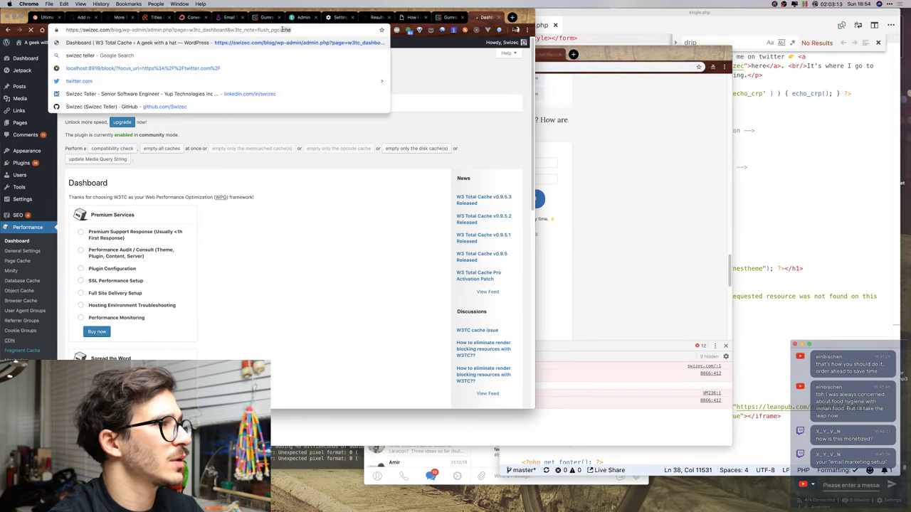
left_click(154, 150)
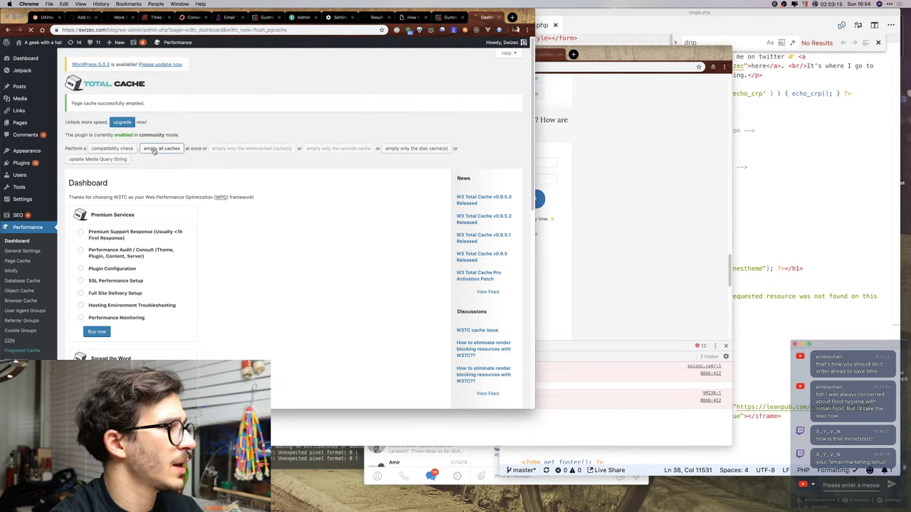
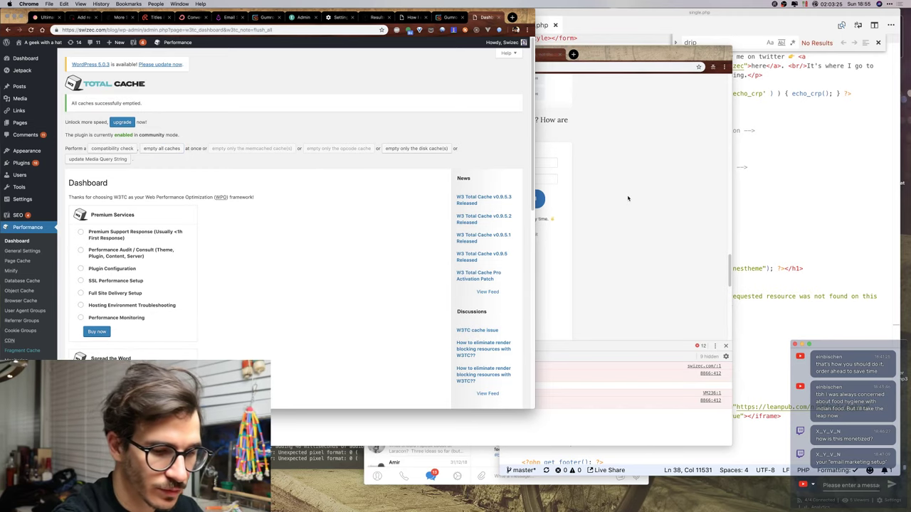
Reload the blog post in Chrome to check the ConvertKit signup box, then return to single.php.
left_click(627, 199)
key("super+r")
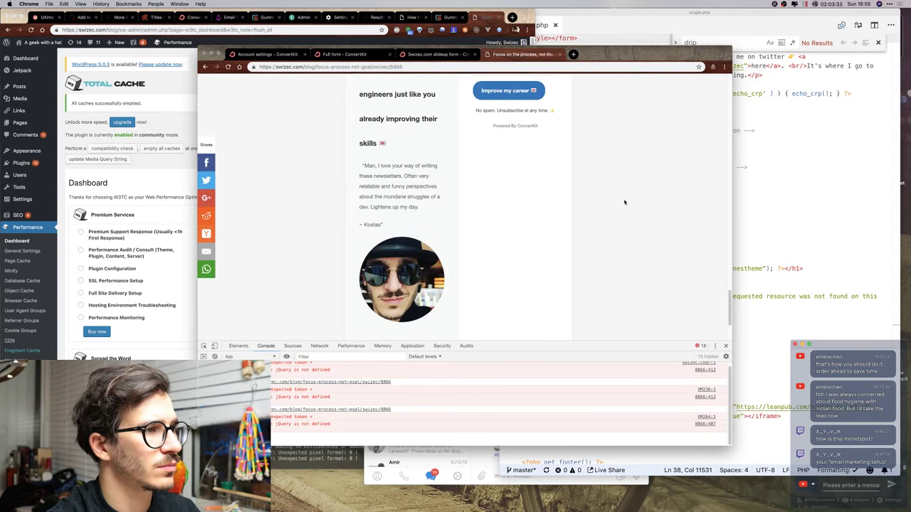
scroll(585, 238, "down", 4)
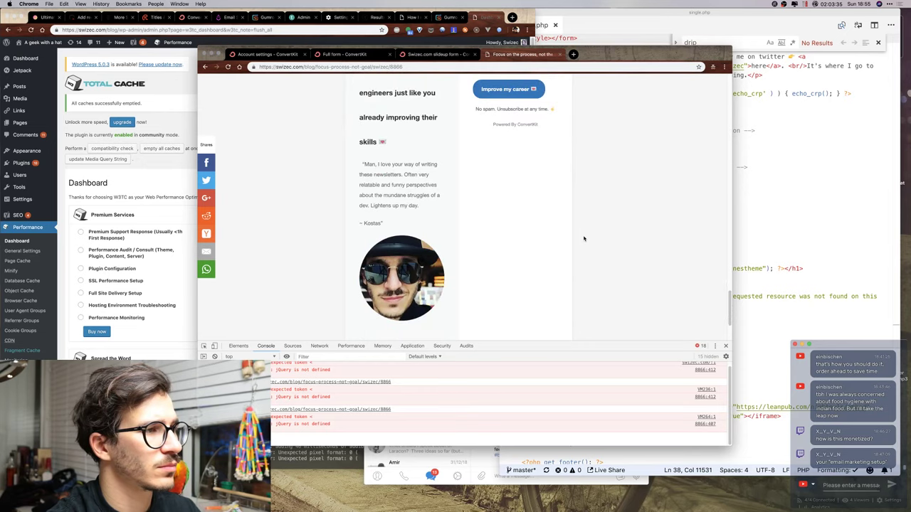
key("super+Tab")
left_click(625, 187)
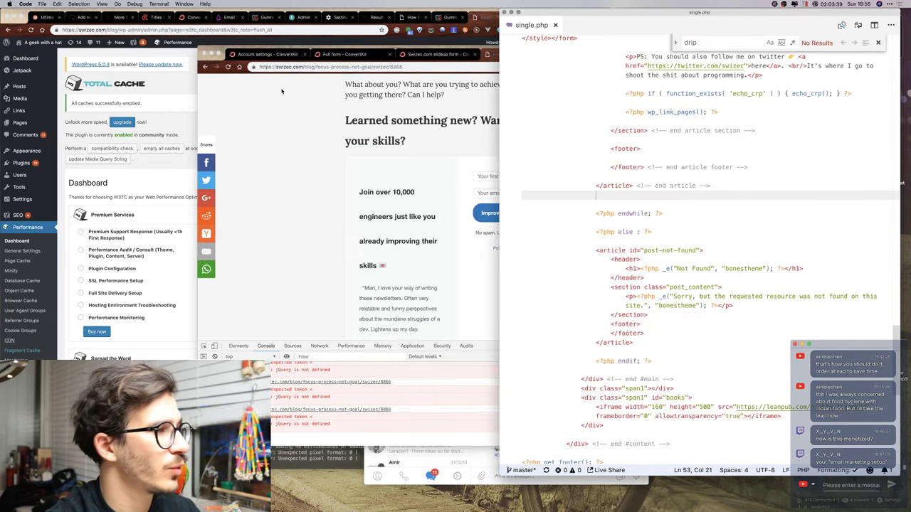
Delete the embedded form markup block from single.php.
left_click(735, 131)
scroll(734, 180, "up", 3)
scroll(734, 180, "up", 7)
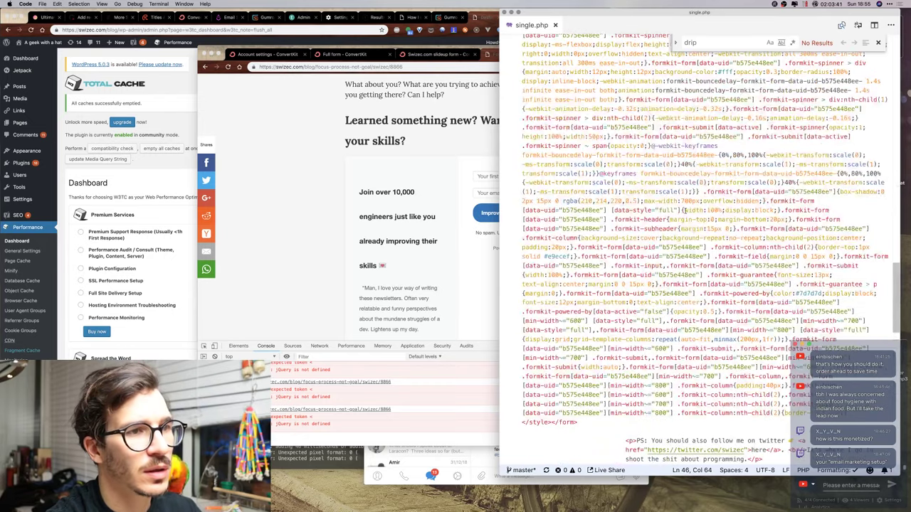
left_click_drag(603, 286, 578, 240)
left_click_drag(585, 308, 600, 271)
key("BackSpace")
Add the paragraph 'Join over 10,000 engineers already improving their skills' below the heading.
left_click(429, 171)
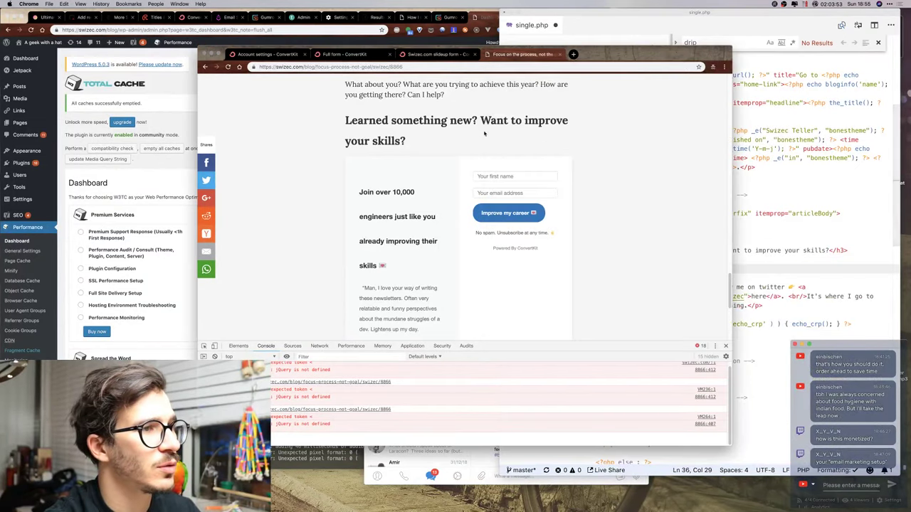
left_click(648, 287)
left_click(669, 267)
left_click(673, 260)
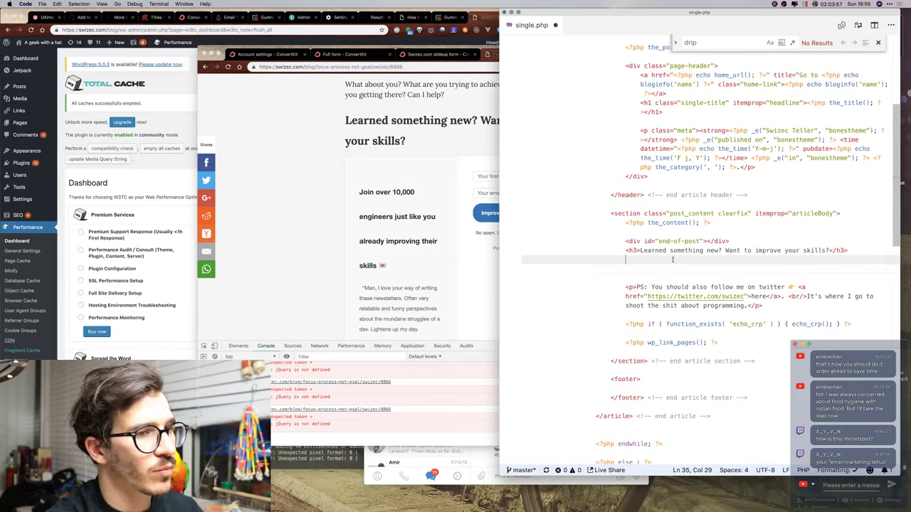
type("<p>Let me hel")
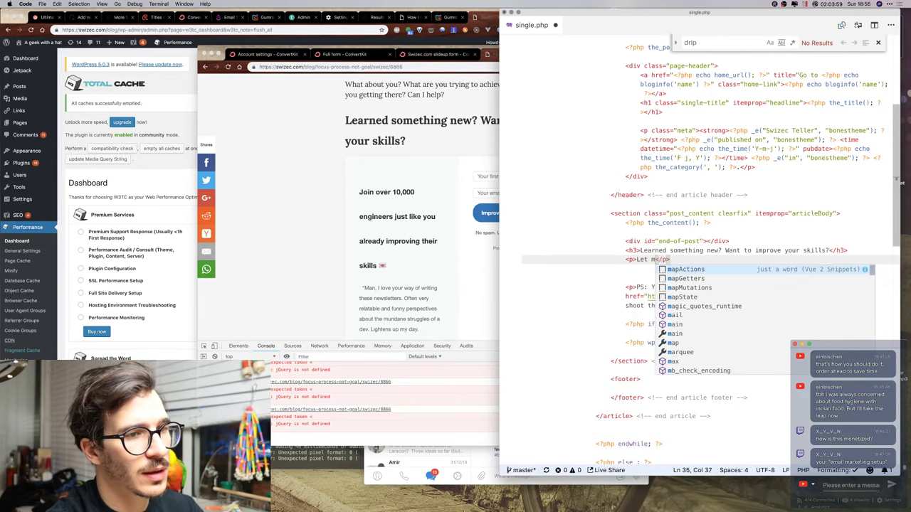
type("p you!")
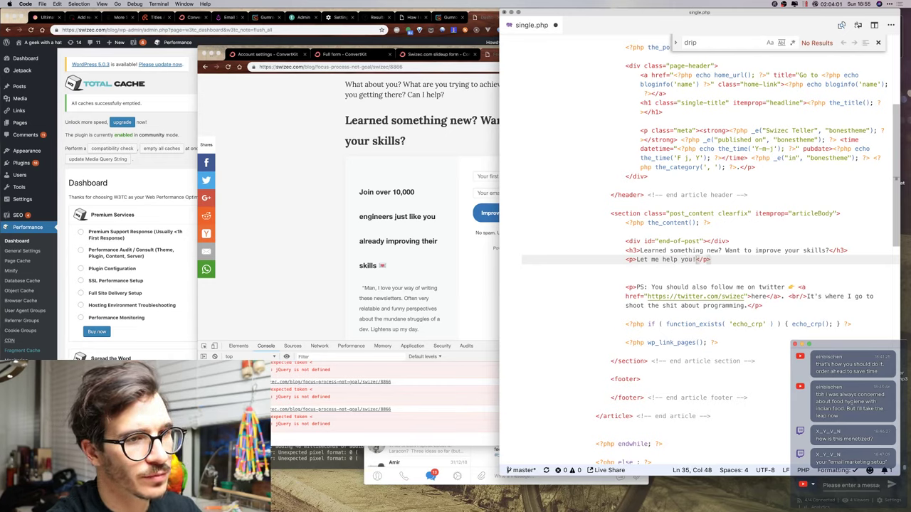
key("ctrl+super+space")
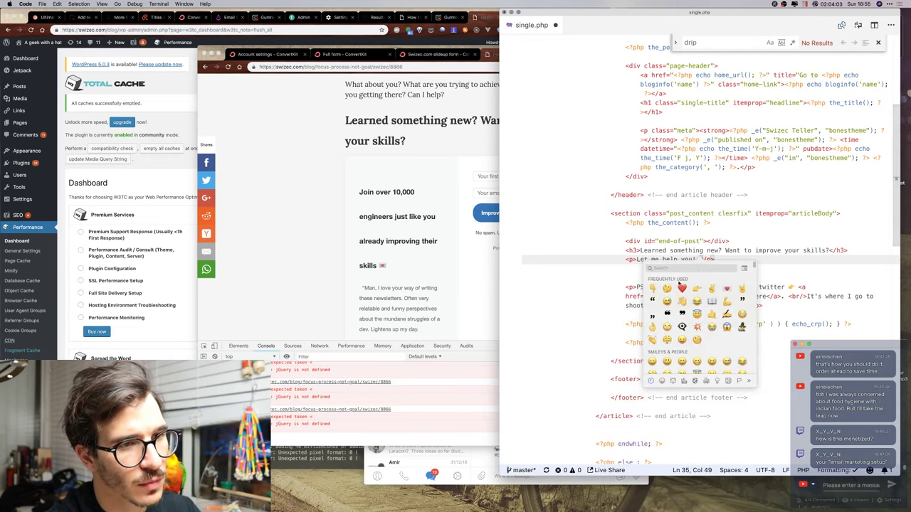
key("Return")
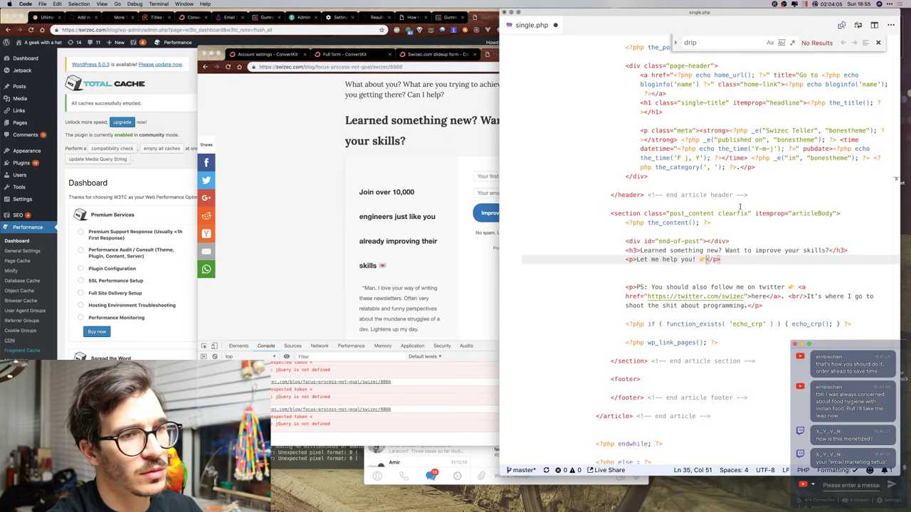
left_click(638, 259, "shift")
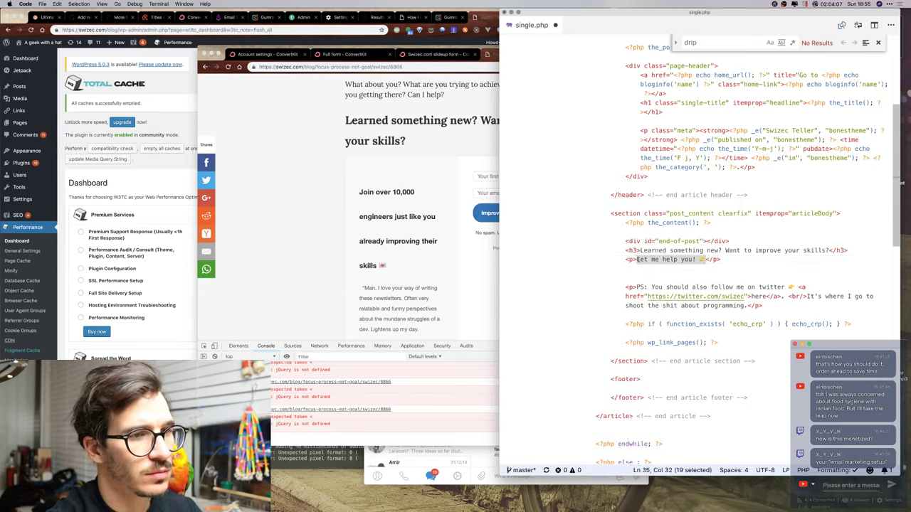
type("Join over ")
type("10,000 engineer")
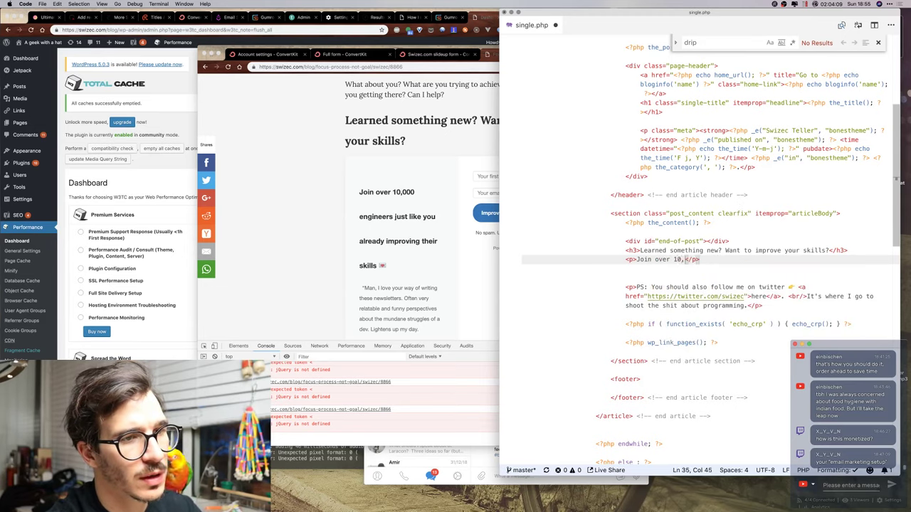
type("s")
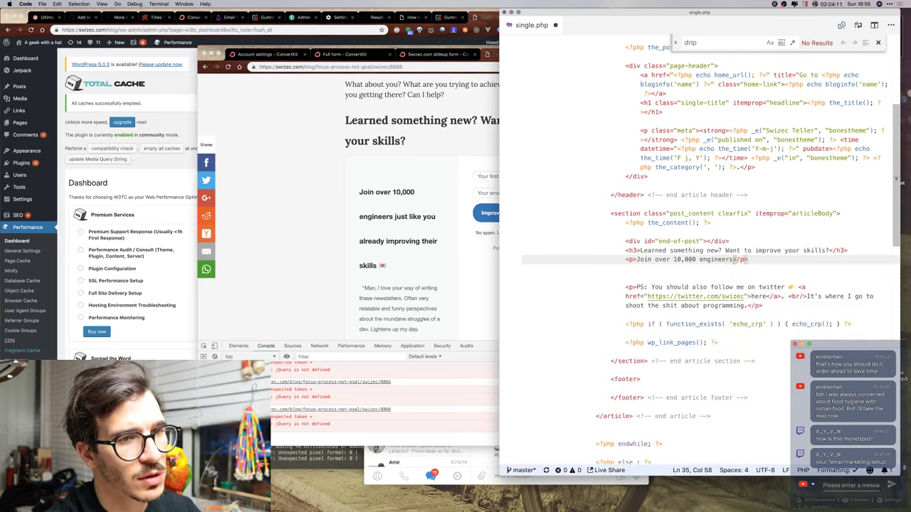
type(" already improving th")
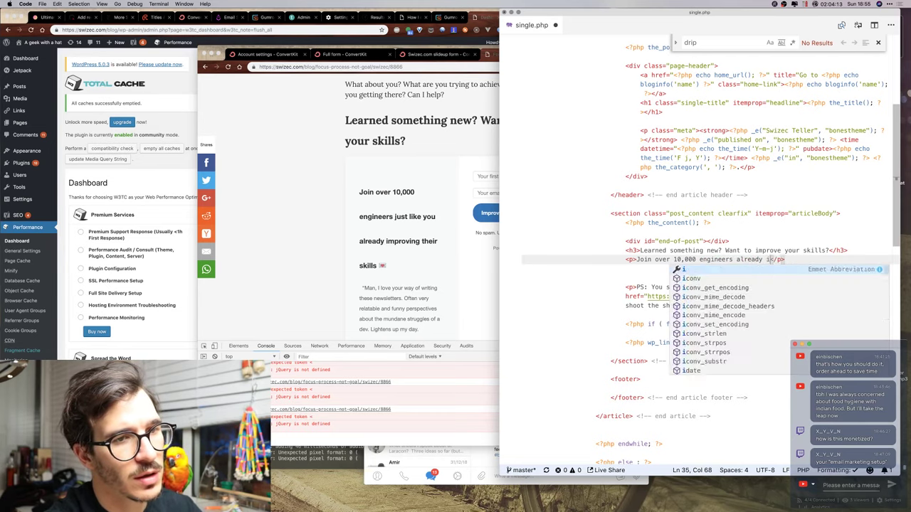
type("eir skills!")
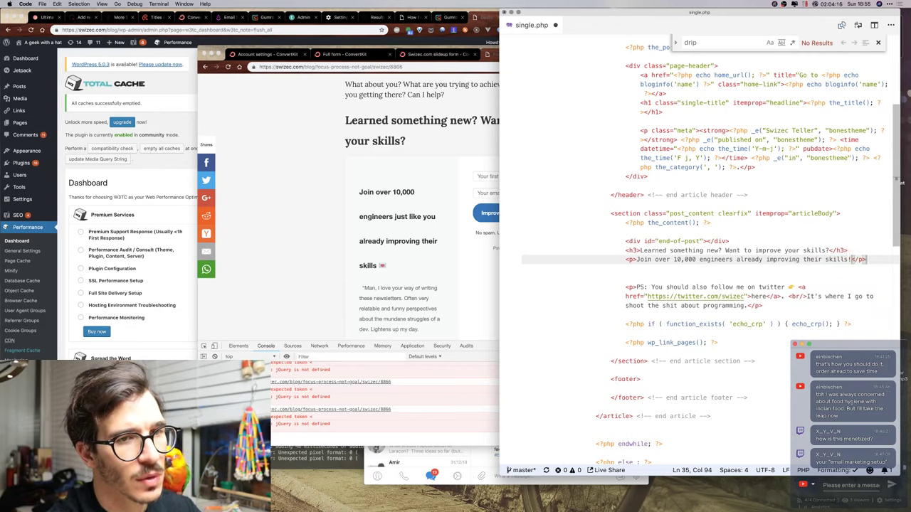
key("Return")
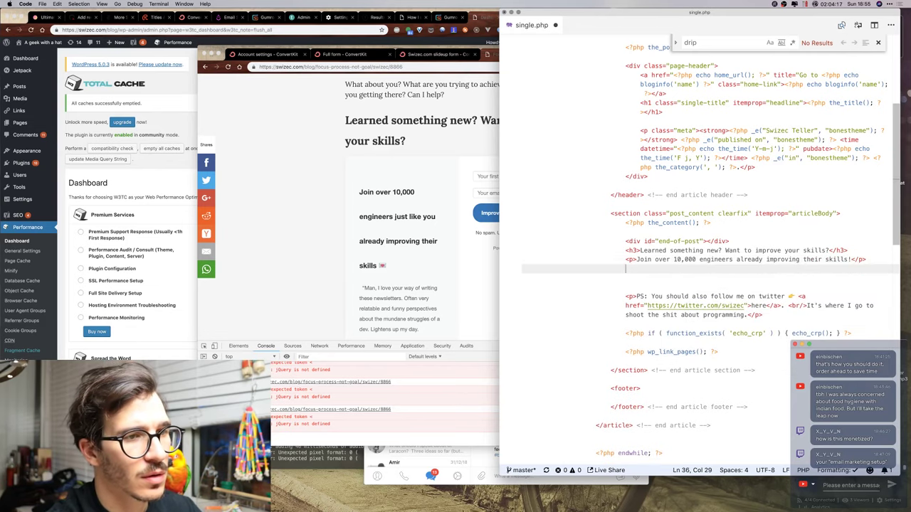
Add a second paragraph reading 'Here's how it works 👇'.
type("<p>Here's how it works </p>")
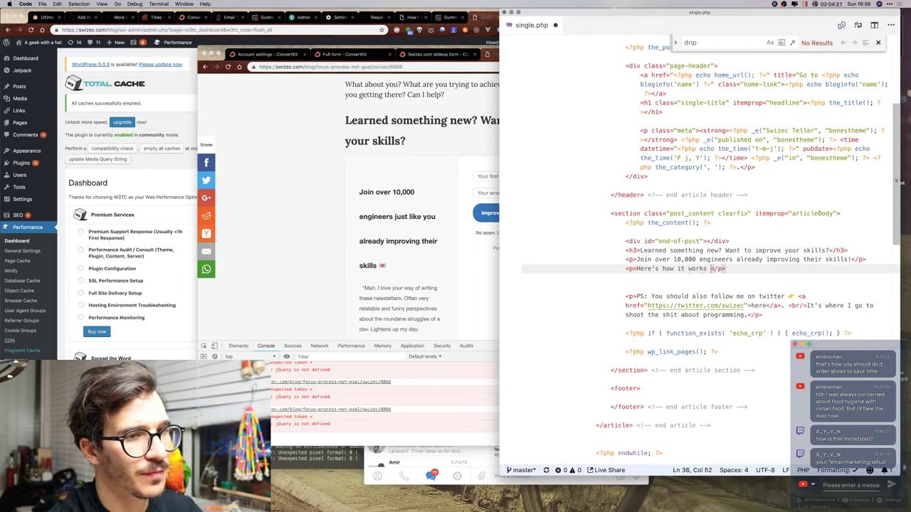
key("ctrl+super+space")
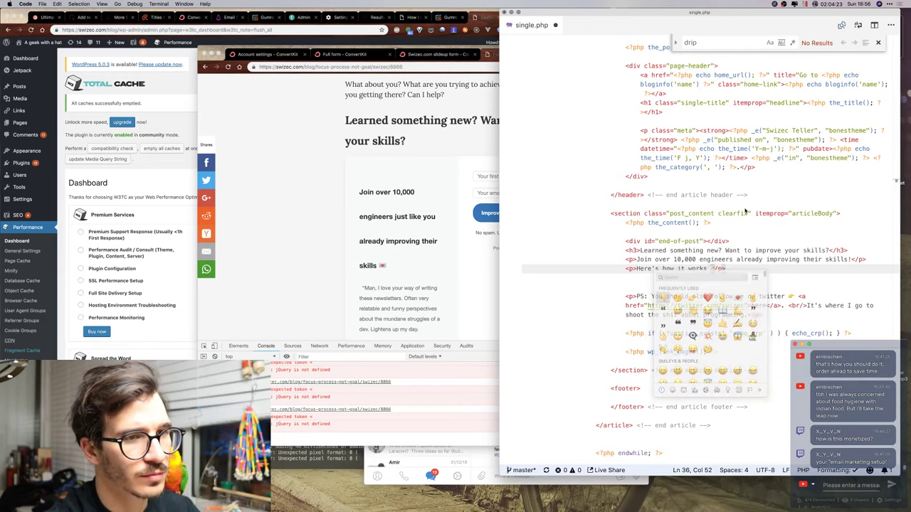
left_click(664, 297)
key("Return")
type("</p>")
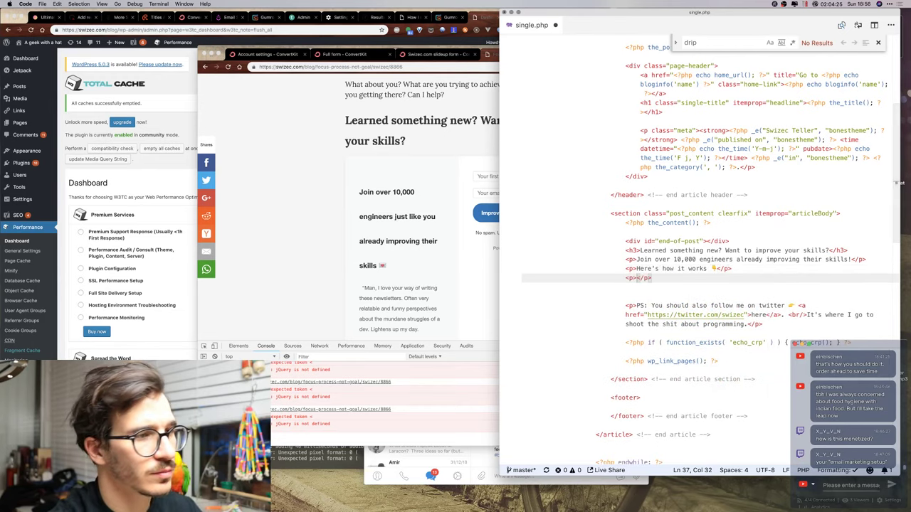
left_click(480, 285)
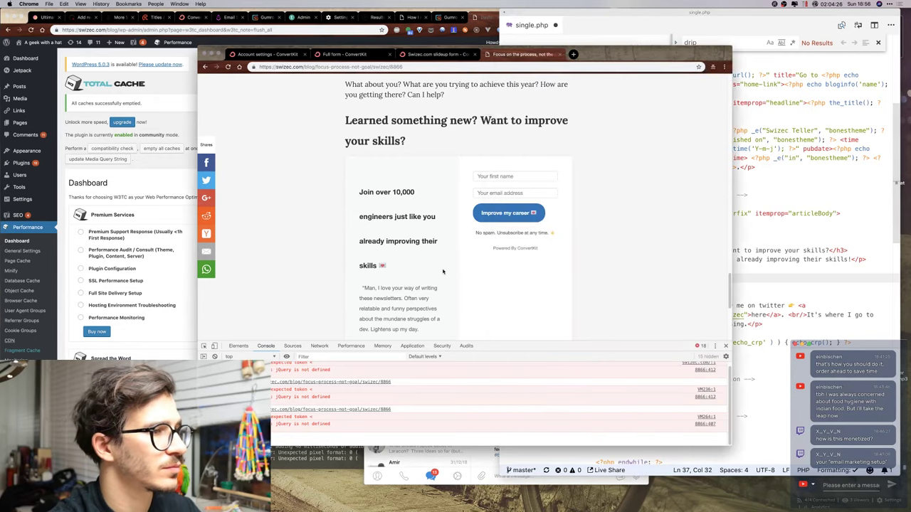
Copy the ConvertKit form's description and paste it into the empty paragraph in single.php.
left_click(411, 55)
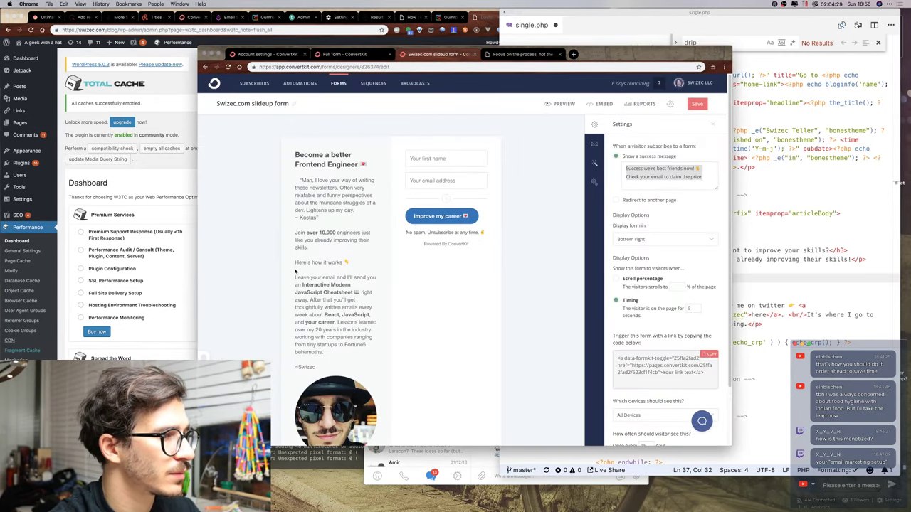
left_click_drag(295, 278, 341, 357)
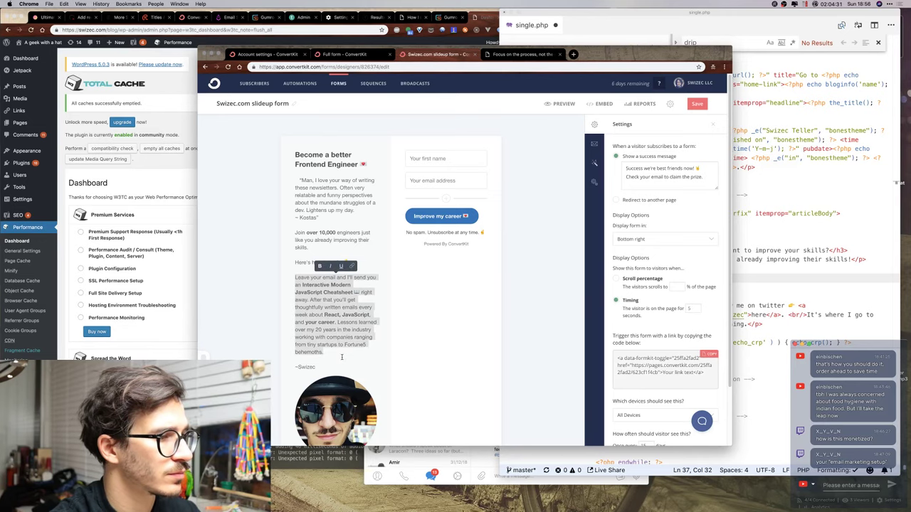
key("super+Tab")
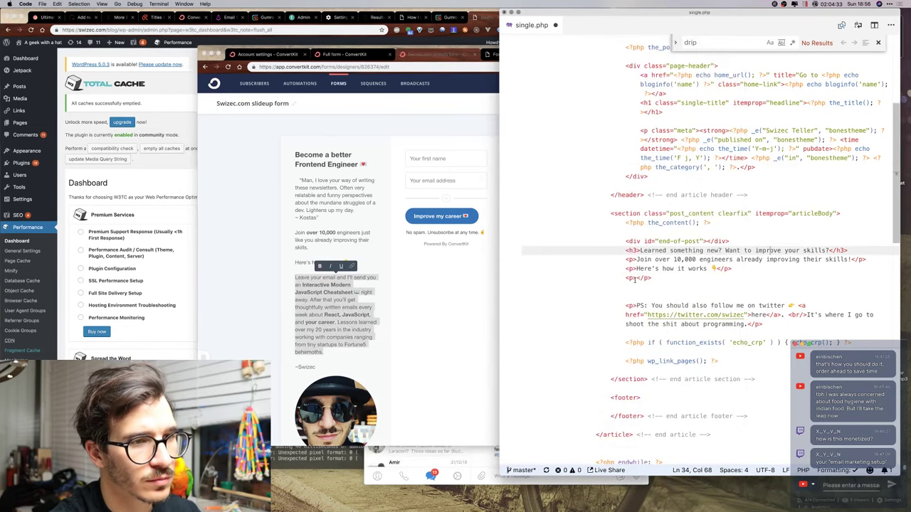
left_click(635, 278)
type("Leave your email and I'll send you an Interactive Modern JavaScript Cheatsheet 📖right away. After that you'll get thoughtfully written emails every week about React, JavaScript, and your career. Lessons learned over my 20 years in the industry working with companies ranging from tiny startups to Fortune5 behemoths.")
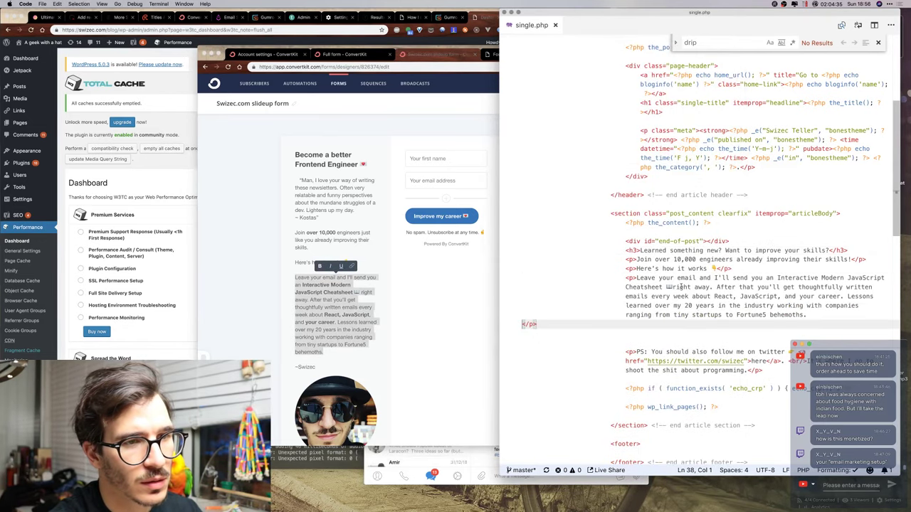
Fix the tags around the pasted 'Interactive Modern JavaScript Cheatsheet' paragraph.
key("BackSpace")
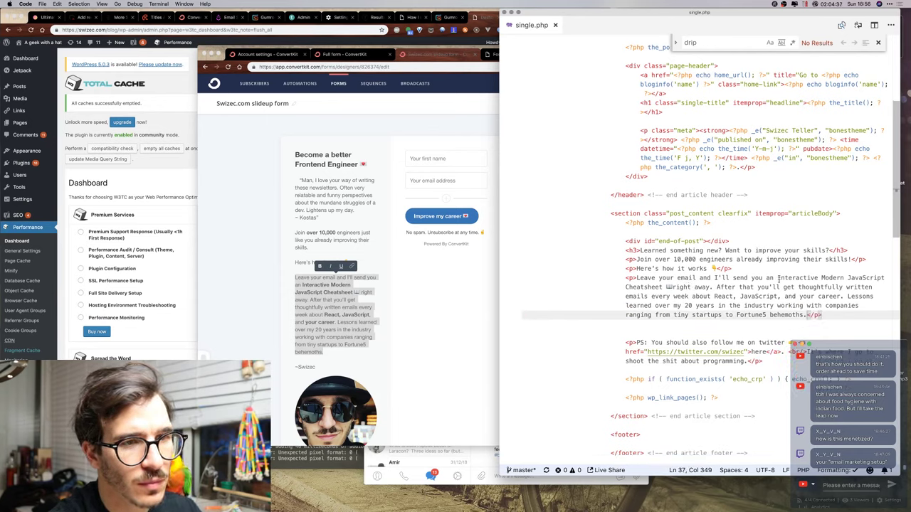
left_click(779, 280)
type("<")
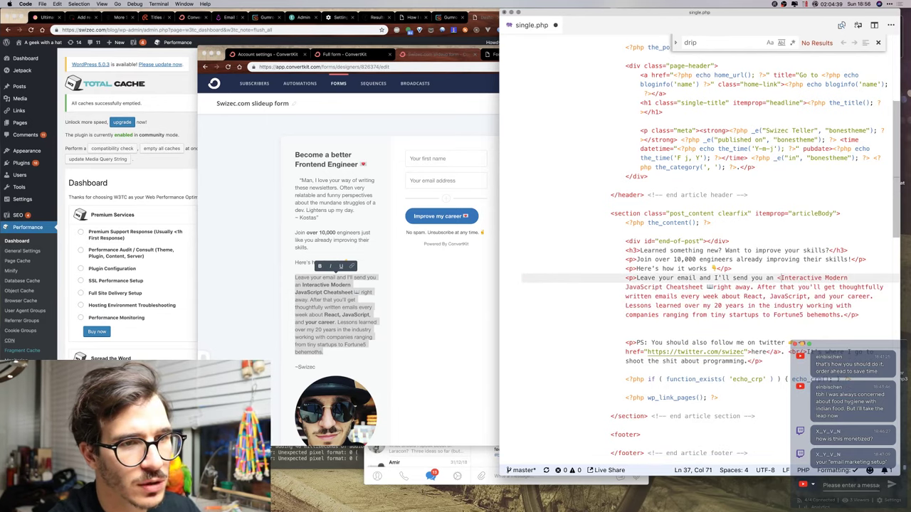
key("Up")
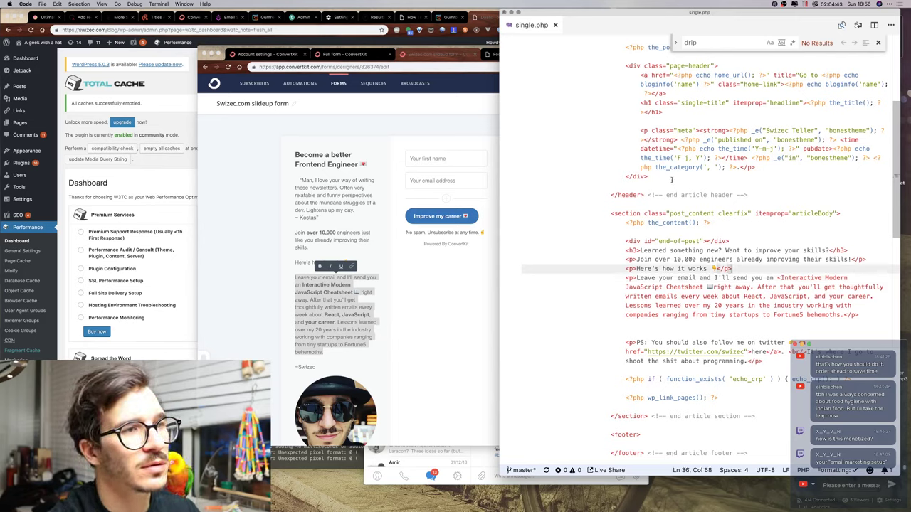
left_click(820, 279)
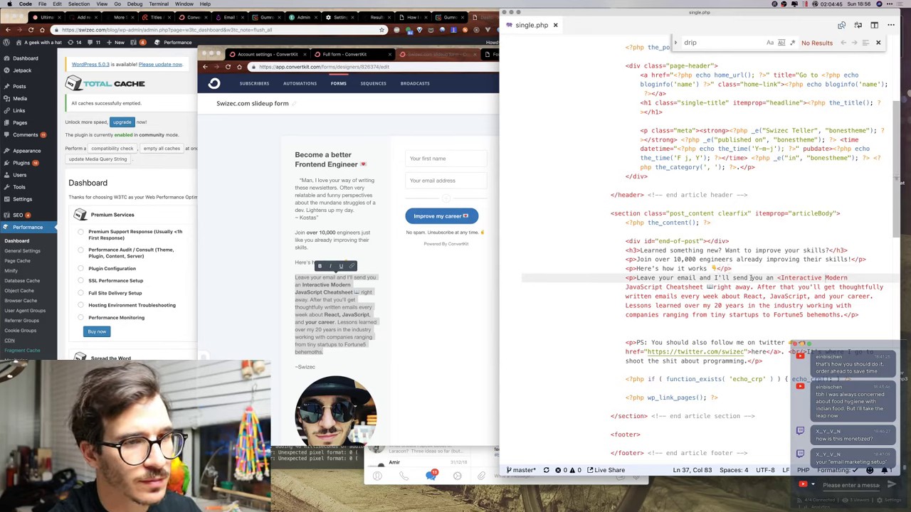
type("<")
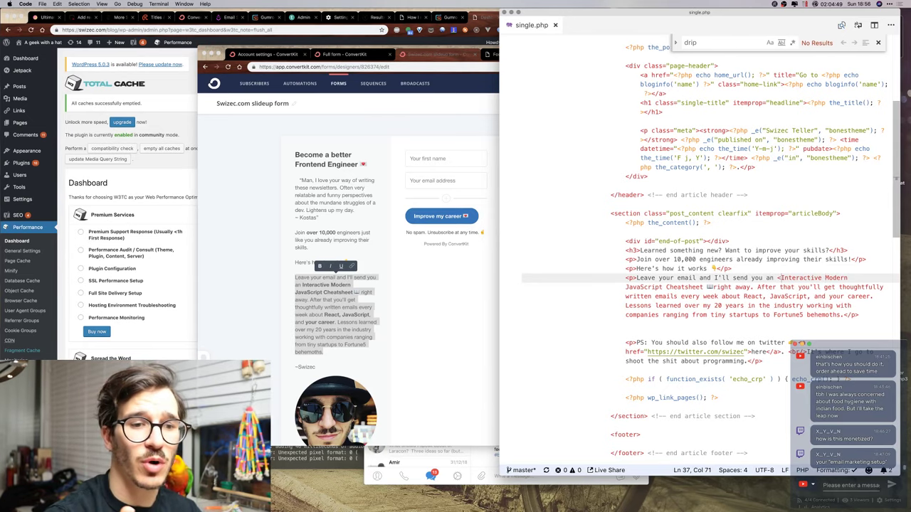
key("super+Tab")
From Transmit, open the server's single.php with Visual Studio Code and look over the new paragraphs.
key("ctrl+Up")
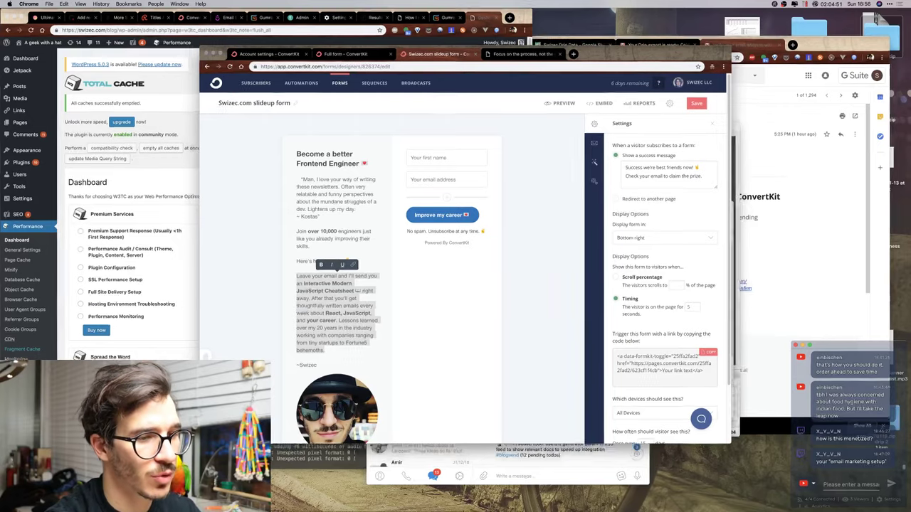
left_click(826, 308)
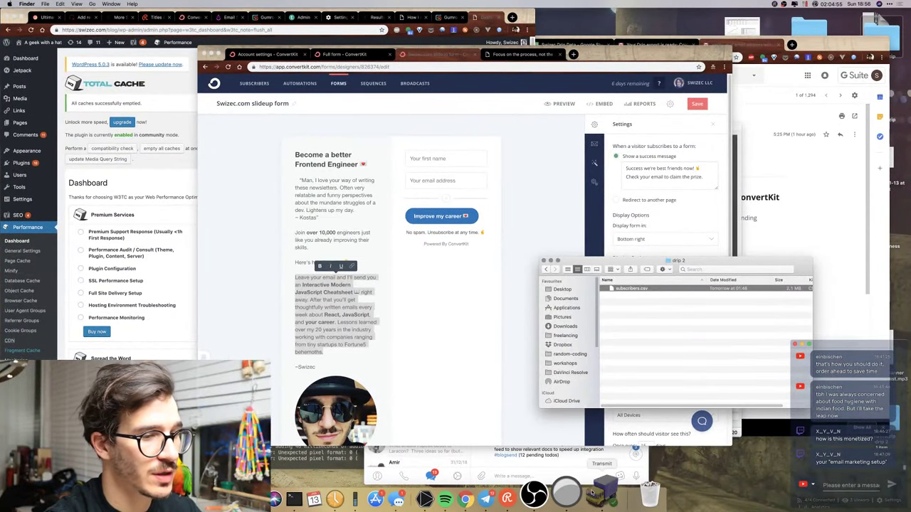
left_click(605, 493)
right_click(589, 257)
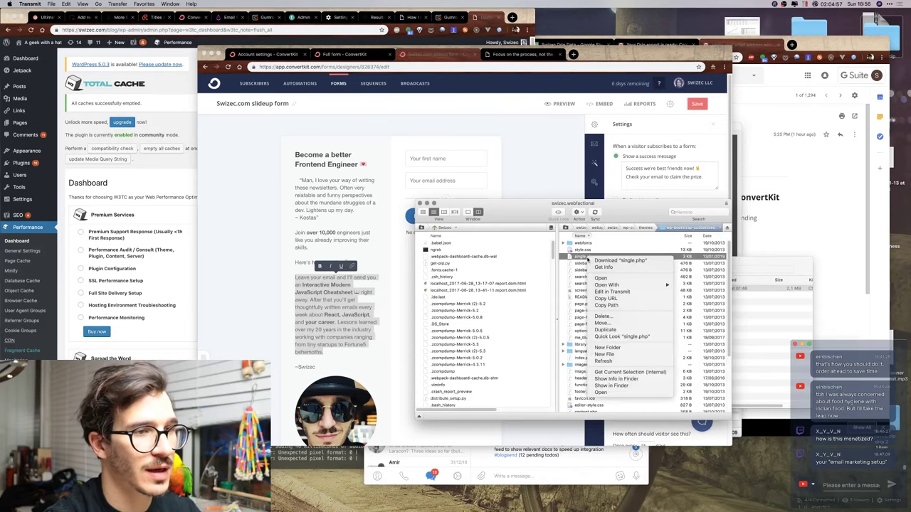
mouse_move(626, 286)
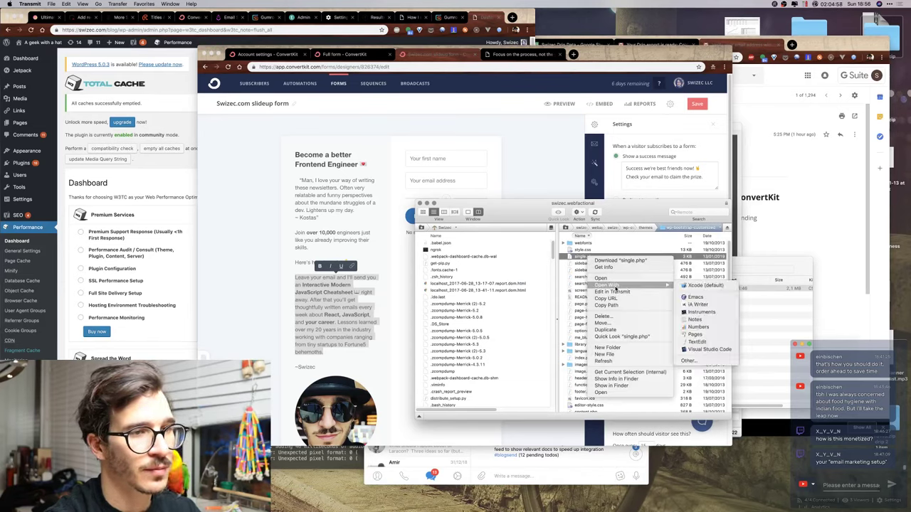
left_click(706, 349)
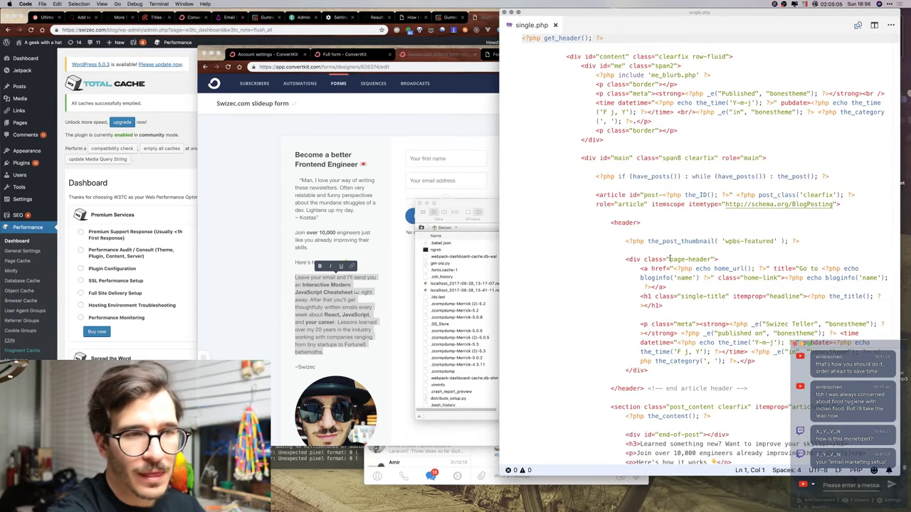
scroll(662, 183, "down", 10)
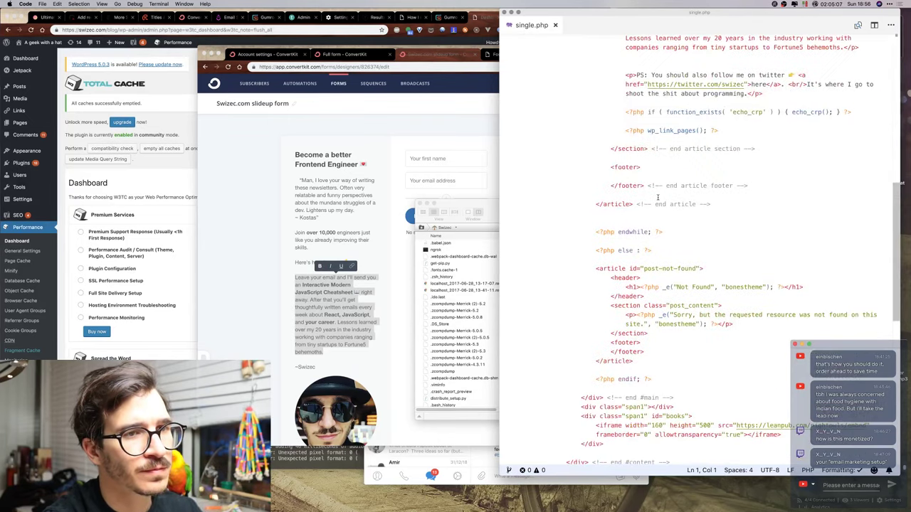
scroll(655, 195, "down", 5)
scroll(655, 195, "up", 7)
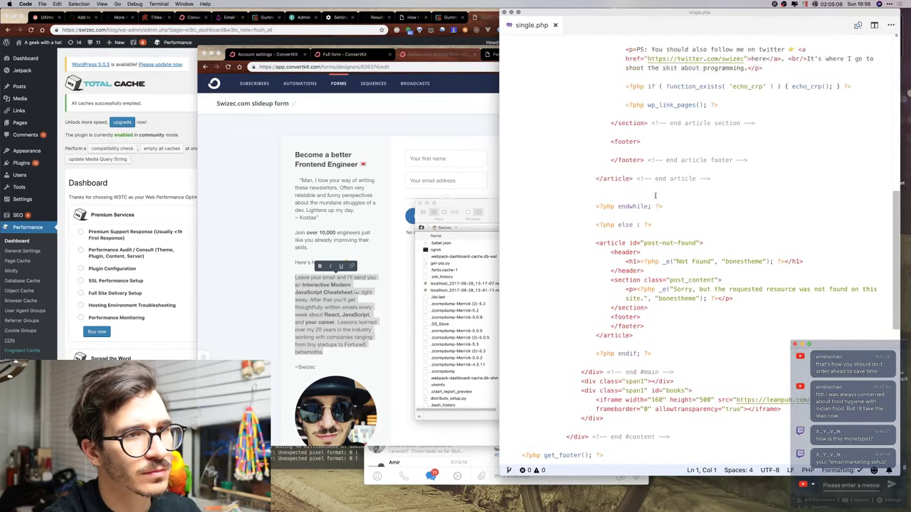
scroll(655, 196, "up", 6)
Add bold tags around 'Interactive Modern JavaScript Cheatsheet' in single.php.
scroll(655, 193, "down", 3)
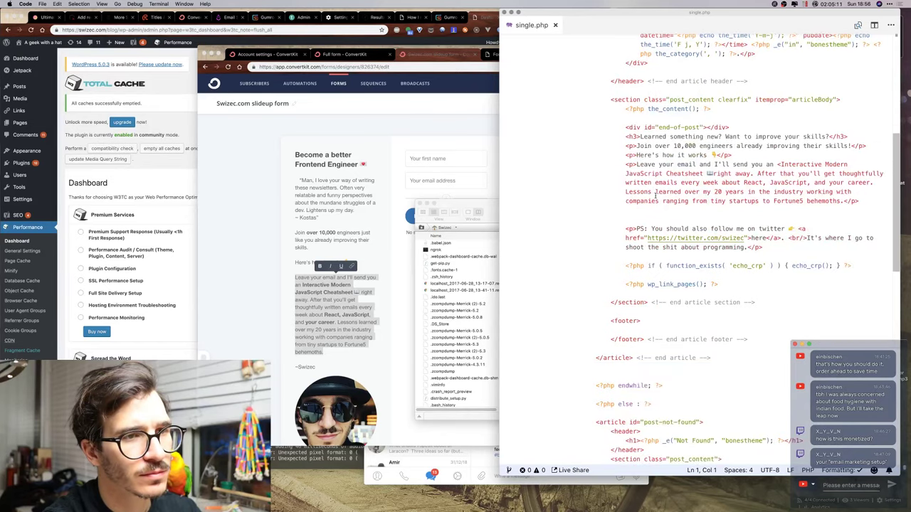
left_click(780, 164)
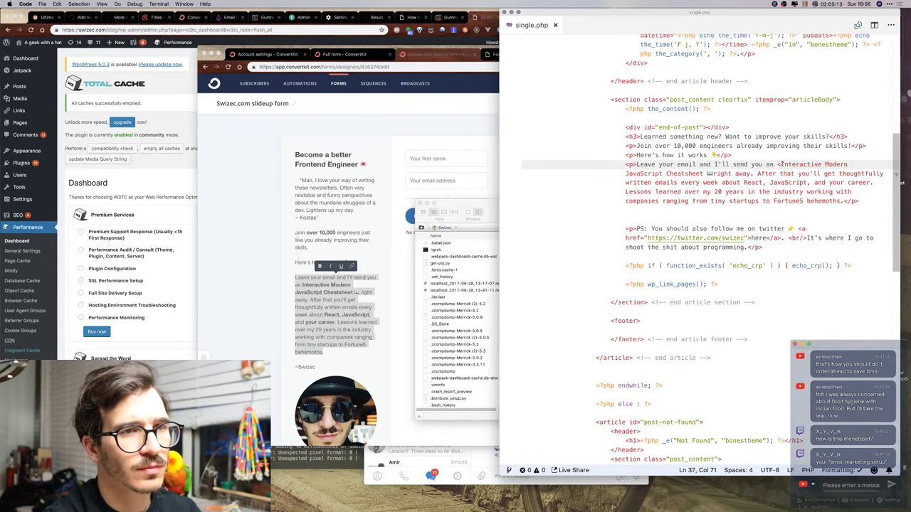
type("<")
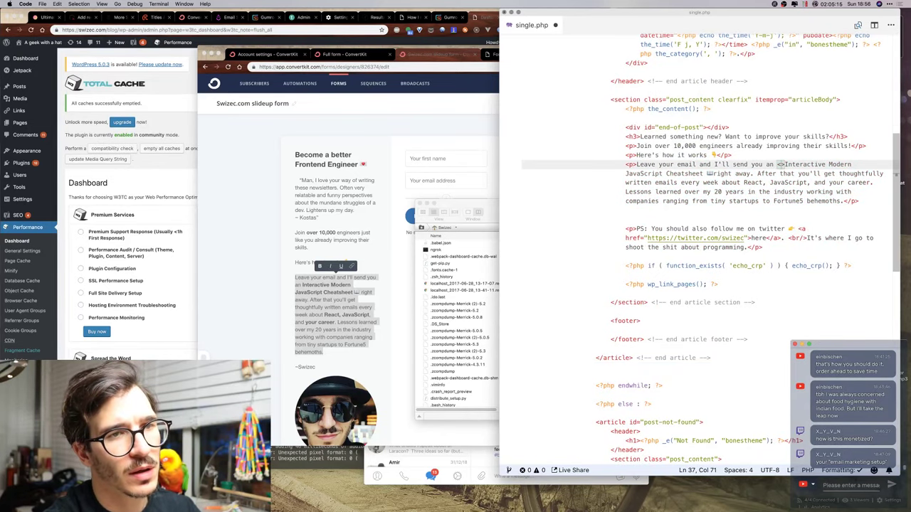
type("b")
key("Escape")
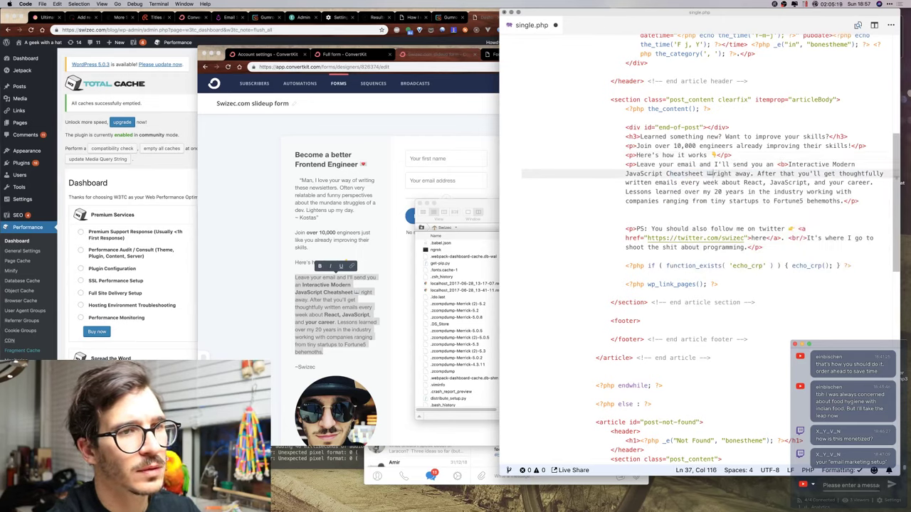
type("<")
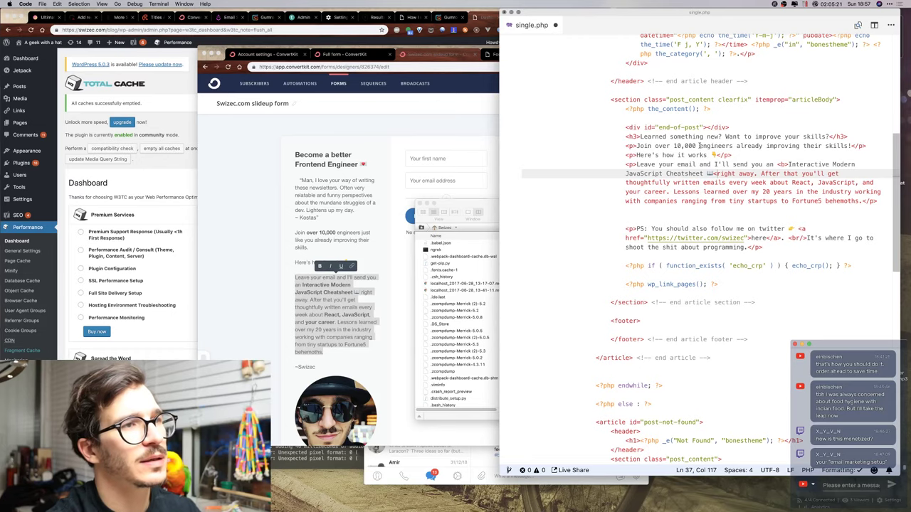
Go back to Transmit and bring up single.php's context menu.
key("super+h")
left_click(615, 257)
right_click(615, 257)
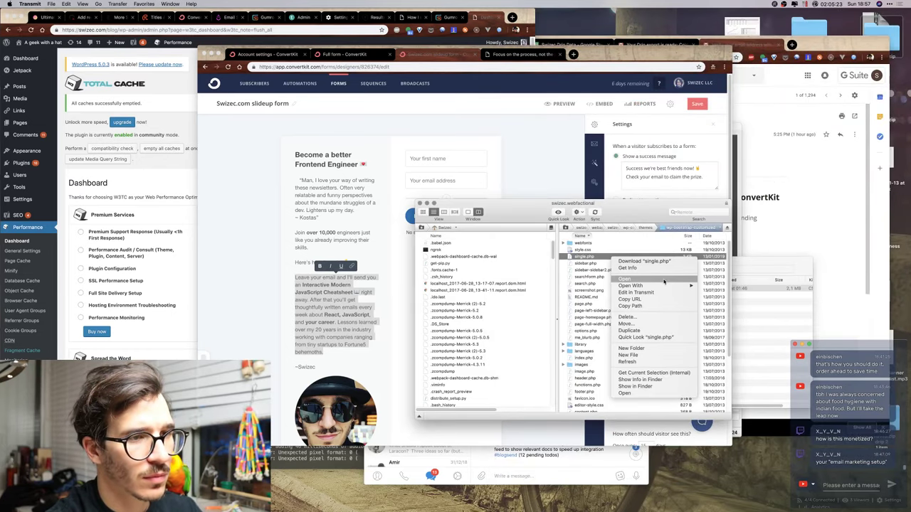
Reopen the server's single.php with Visual Studio Code from Transmit's Open With menu.
mouse_move(664, 285)
left_click(723, 351)
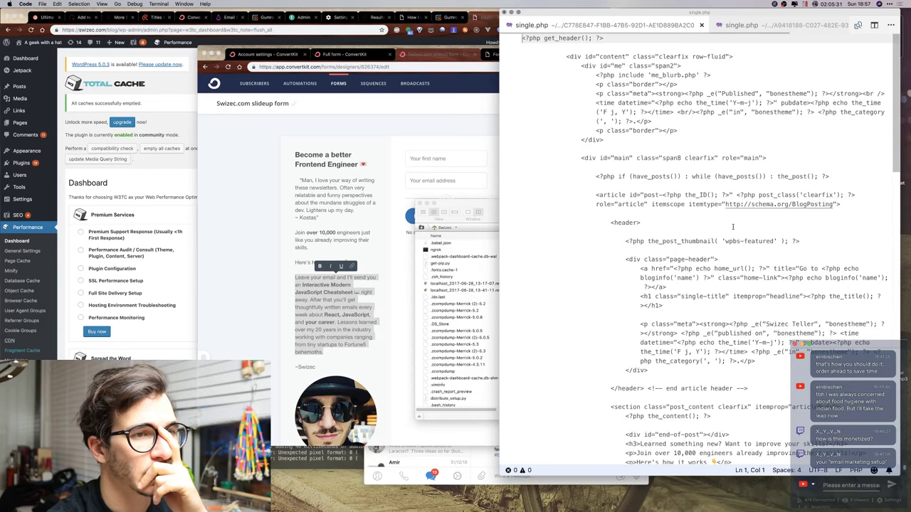
Wrap 'Interactive Modern JavaScript Cheatsheet' in bold tags.
scroll(733, 227, "down", 10)
scroll(732, 227, "down", 10)
scroll(732, 227, "up", 15)
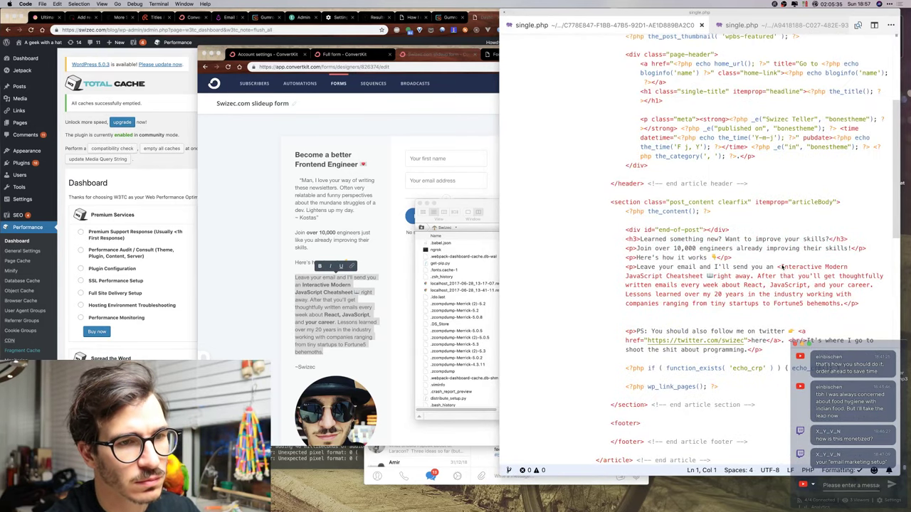
left_click(781, 266)
type("<")
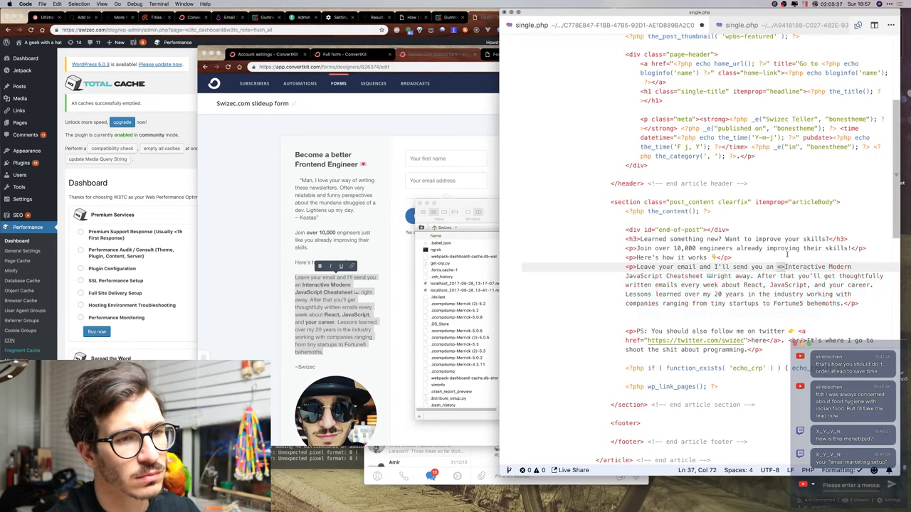
type(">")
left_click(714, 276)
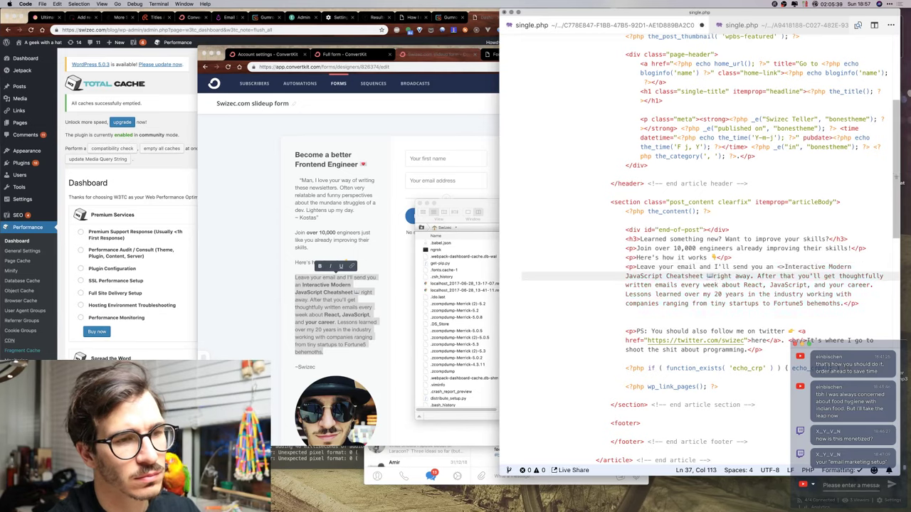
type("<")
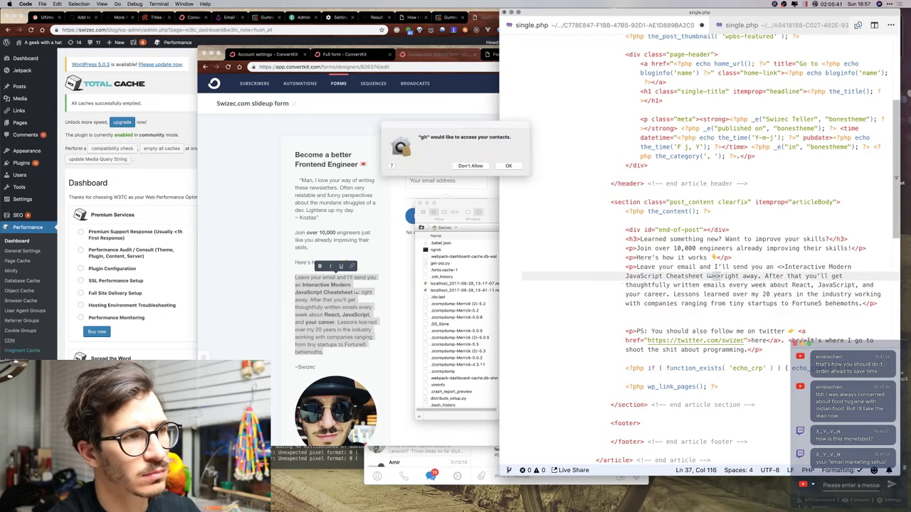
type("/b>")
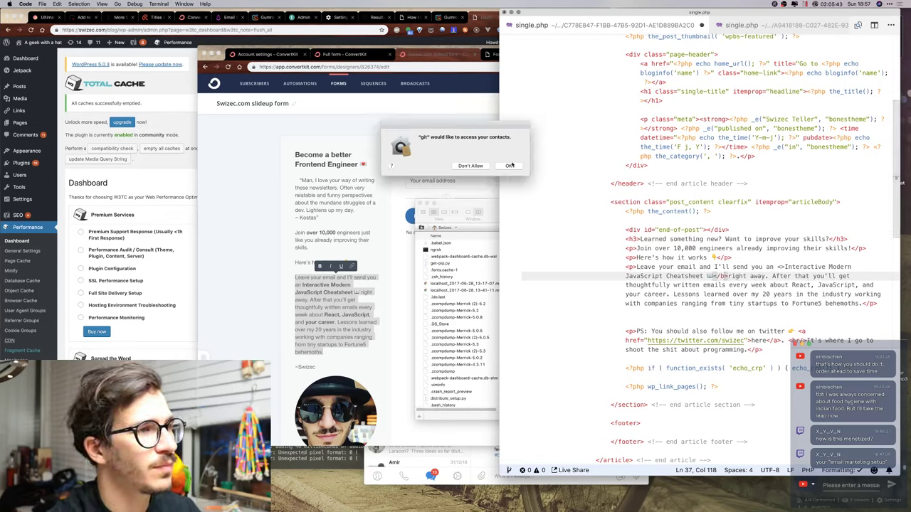
Bold the phrase 'React, JavaScript' by copying the opening bold tag before it.
left_click(509, 166)
left_click(752, 248)
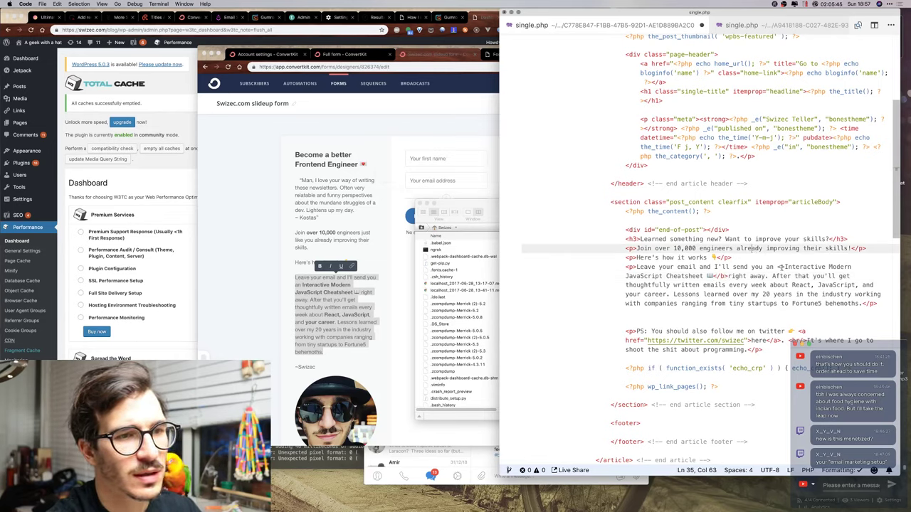
key("Down")
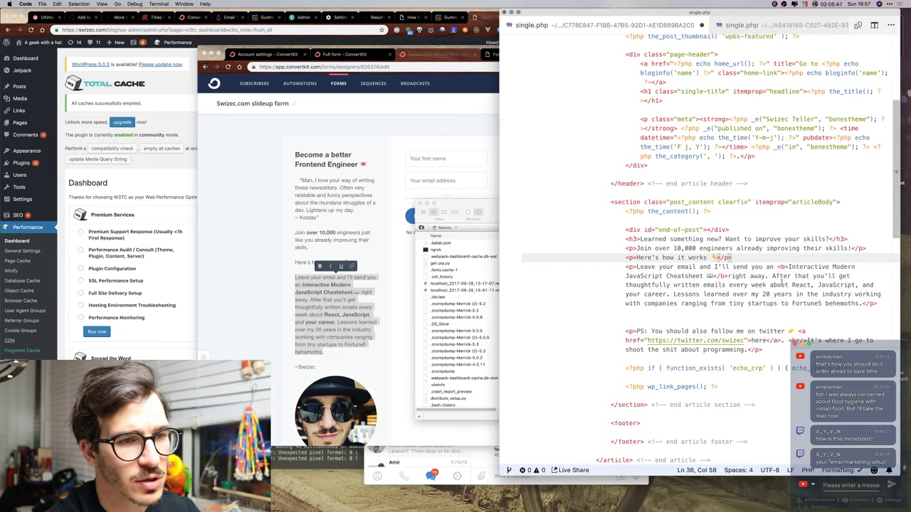
left_click(502, 167)
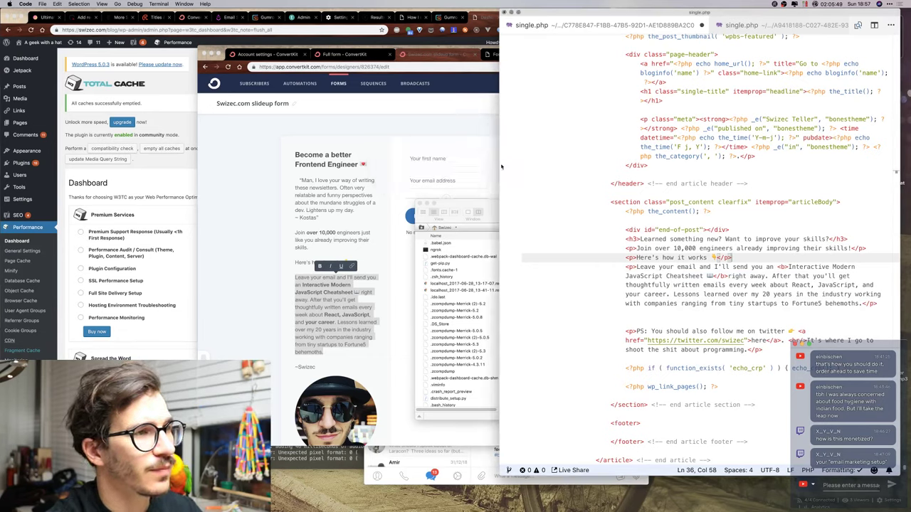
left_click(788, 285)
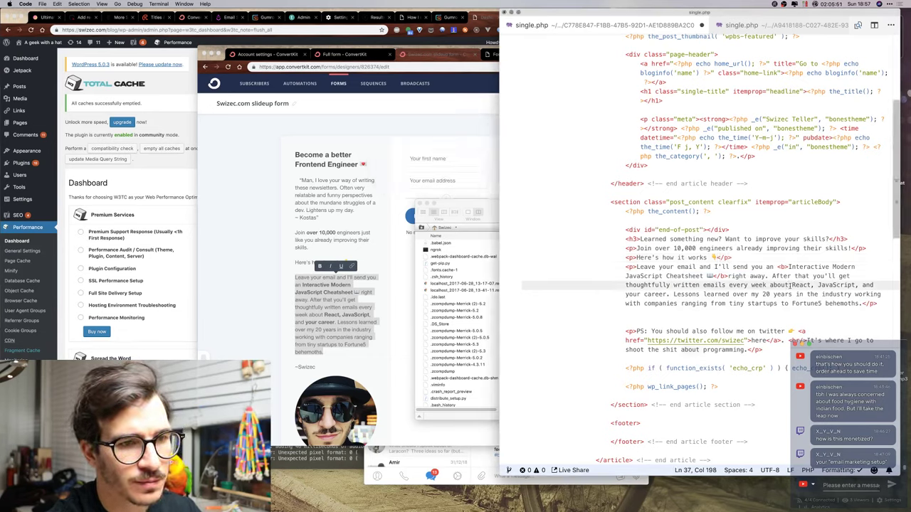
left_click_drag(788, 266, 778, 266)
key("super+c")
left_click(791, 285)
key("super+v")
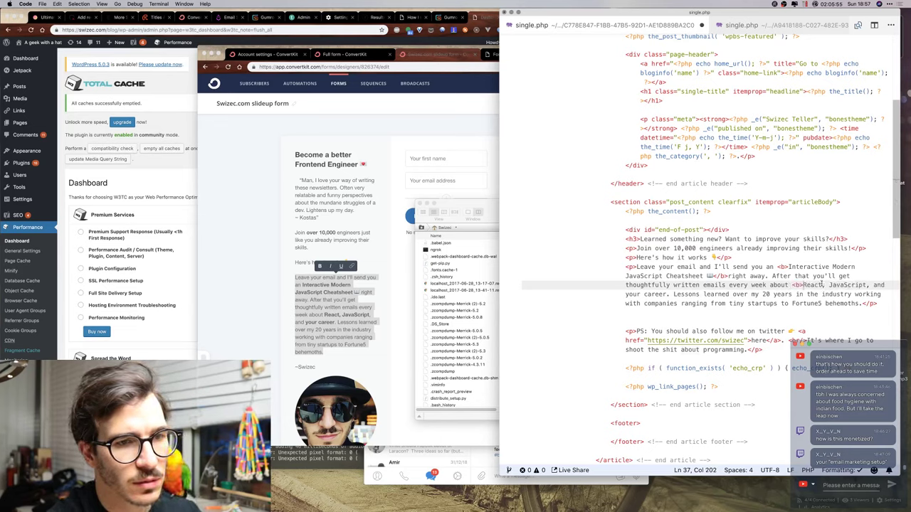
left_click(868, 285)
type("</b>,")
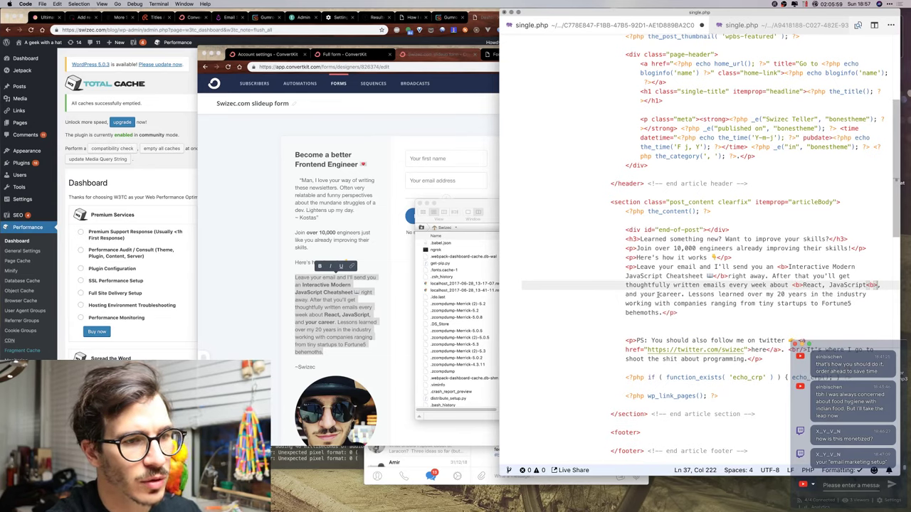
Bold 'your career' and correct the closing bold tag after JavaScript.
left_click(644, 294)
key("super+v")
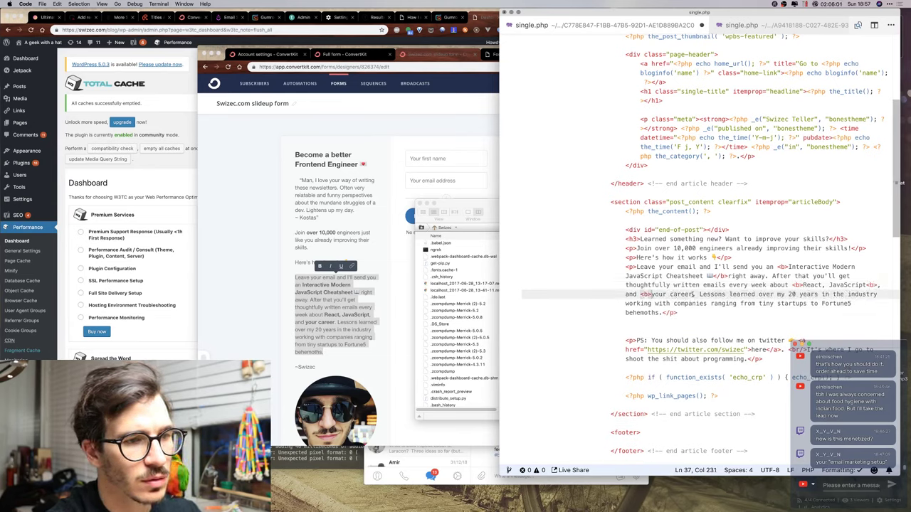
left_click(692, 293)
type("</b>")
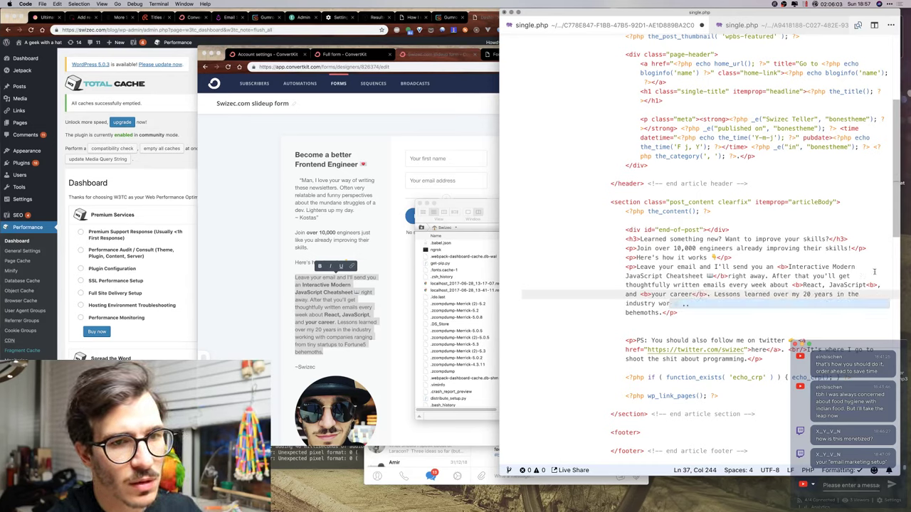
left_click(872, 285)
type("/")
left_click(792, 284)
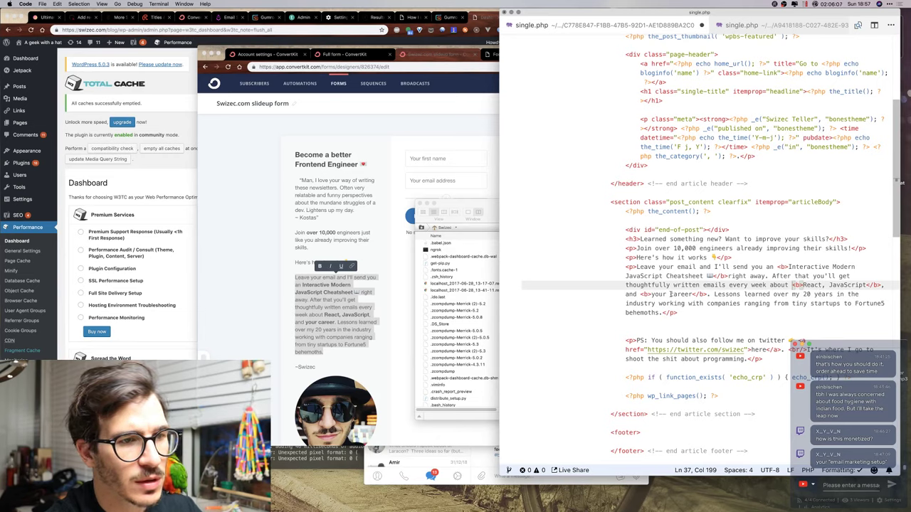
left_click(696, 320)
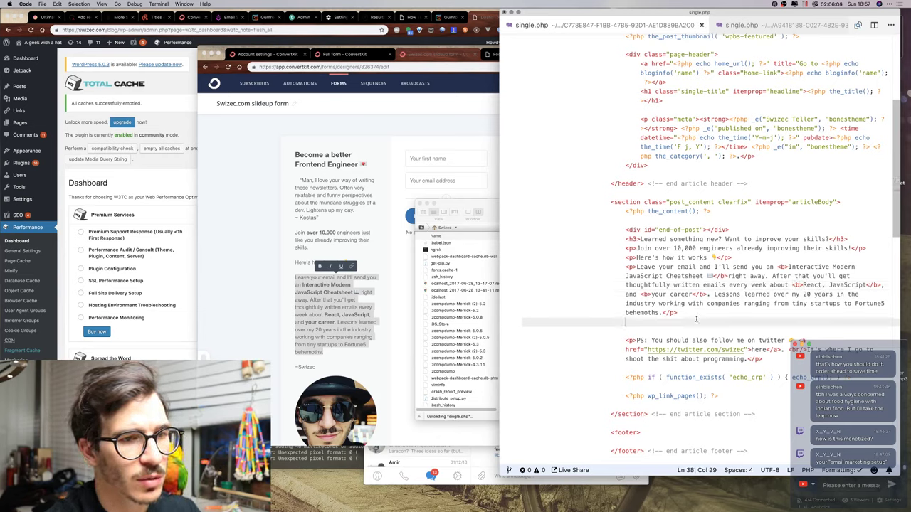
left_click(694, 312)
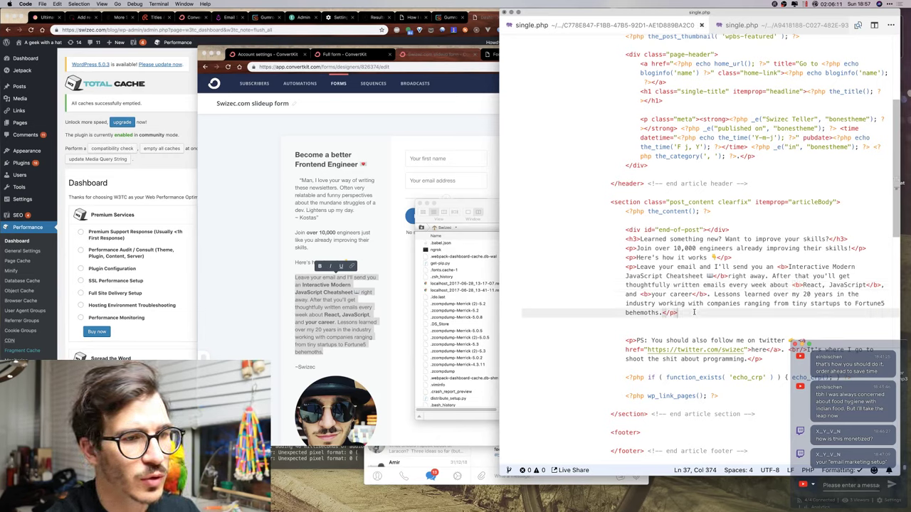
left_click(490, 314)
Delete the old 'Join over 10,000 engineers' heading from the inline form.
key("Escape")
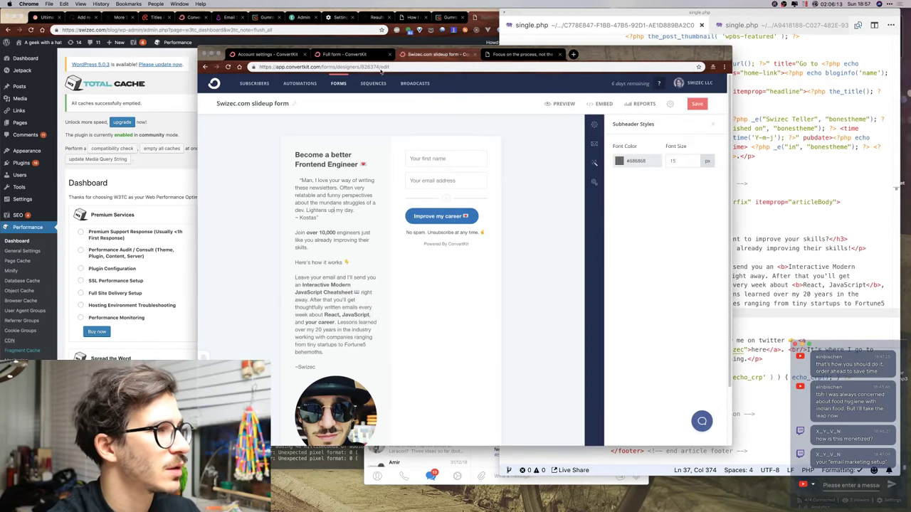
left_click(361, 55)
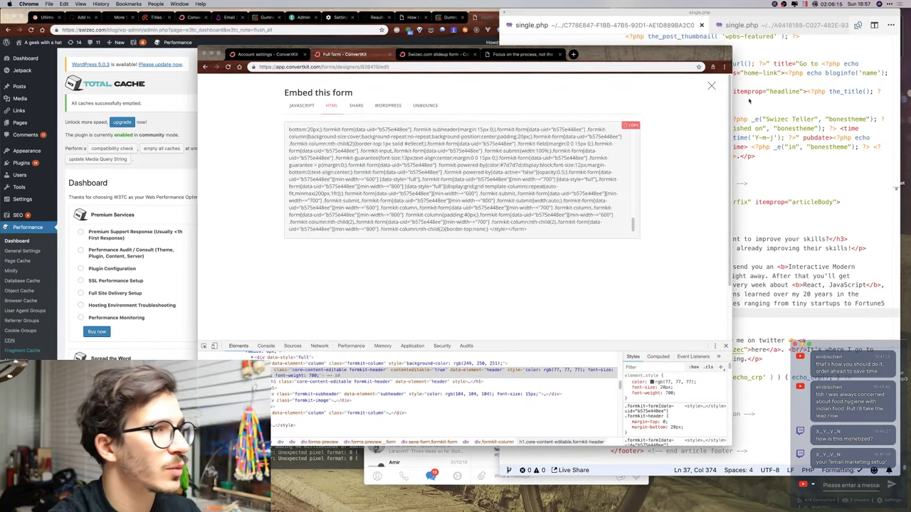
key("Escape")
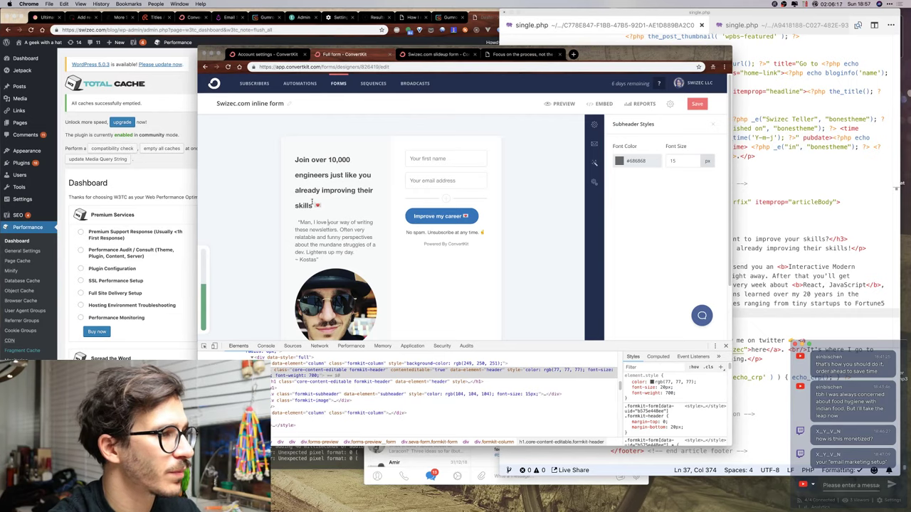
left_click_drag(328, 211, 291, 154)
key("BackSpace")
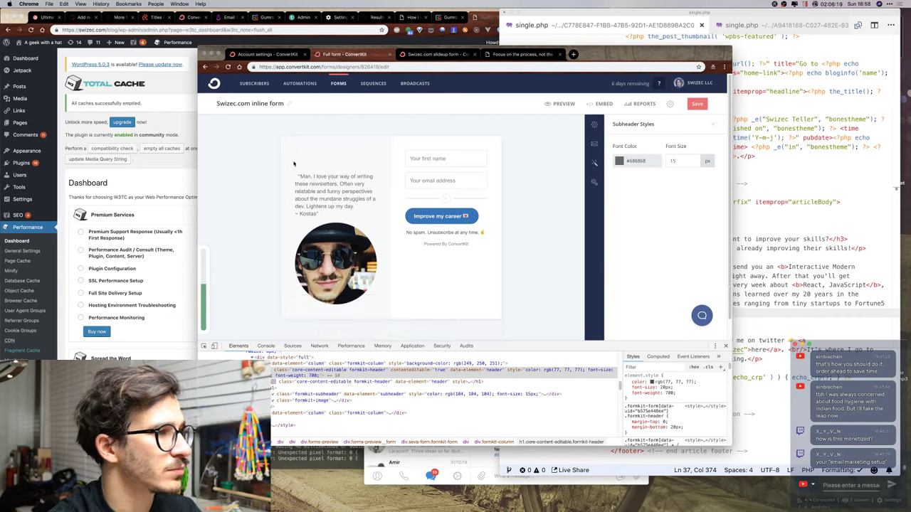
Write the new header 'Get thoughtful letters' with a heart emoji.
key("Down")
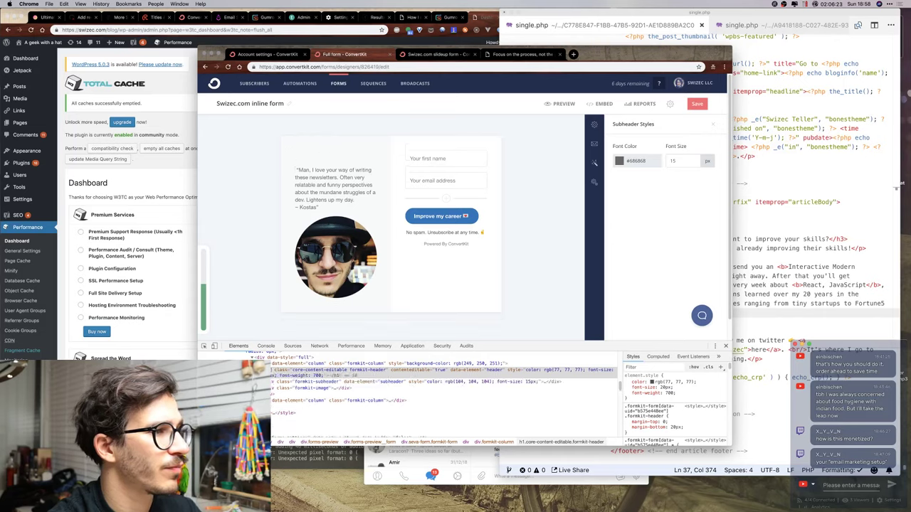
left_click(310, 157)
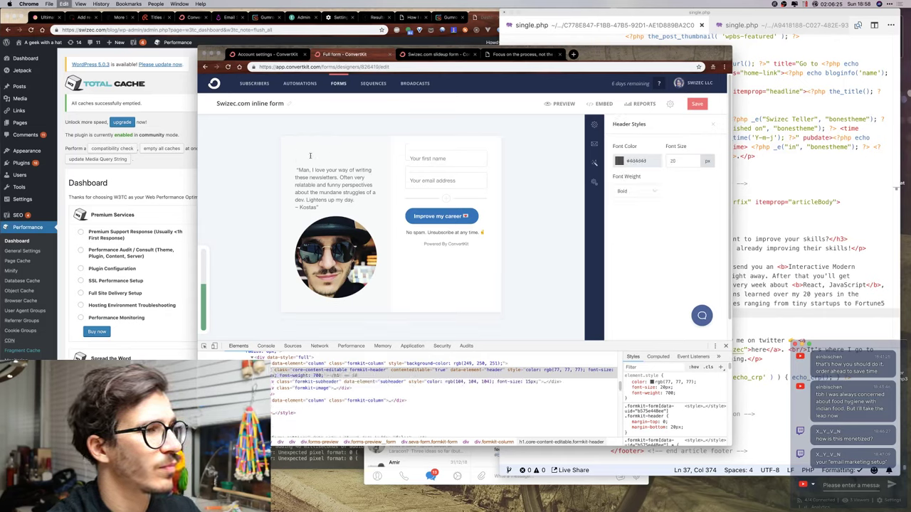
key("ctrl+super+space")
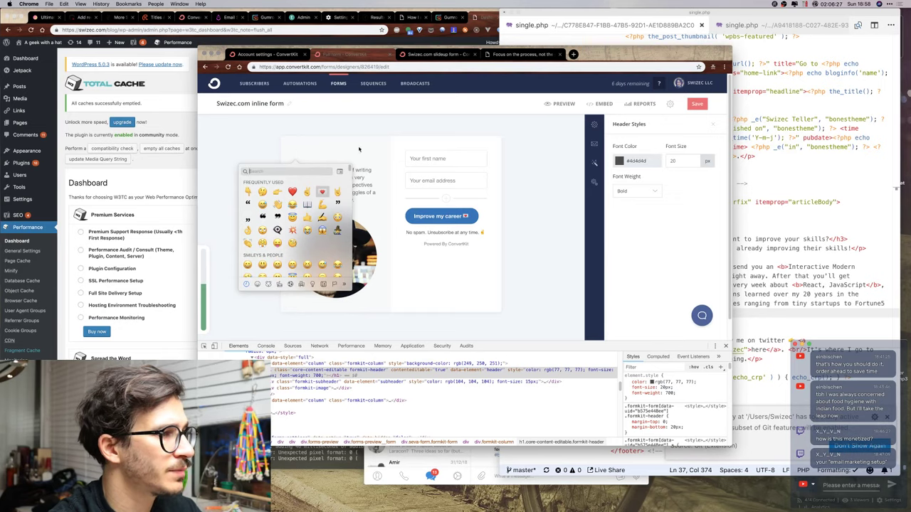
left_click(322, 193)
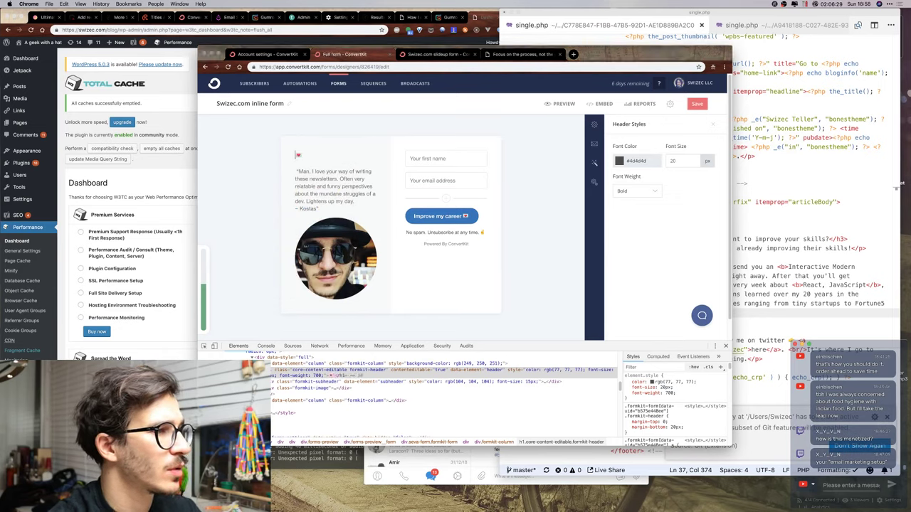
type("Get thouthful")
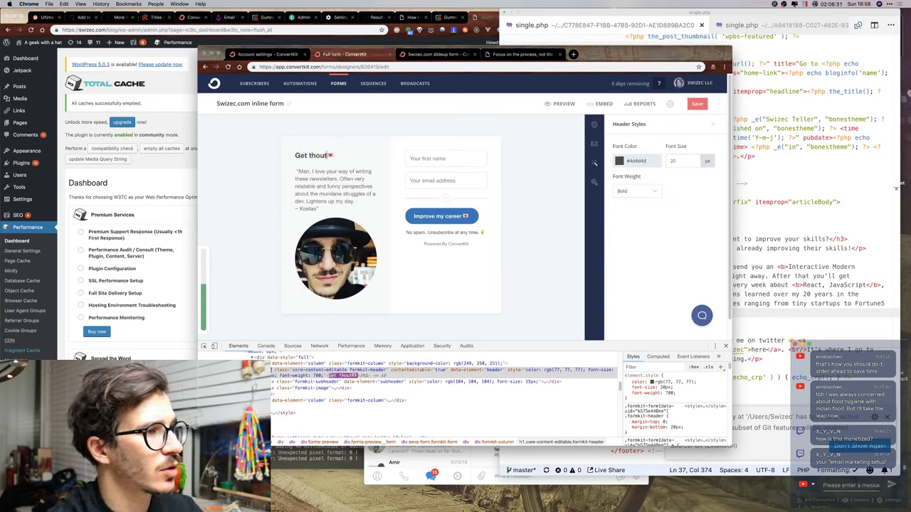
key("BackSpace")
key("BackSpace")
key("BackSpace")
key("BackSpace")
type("g")
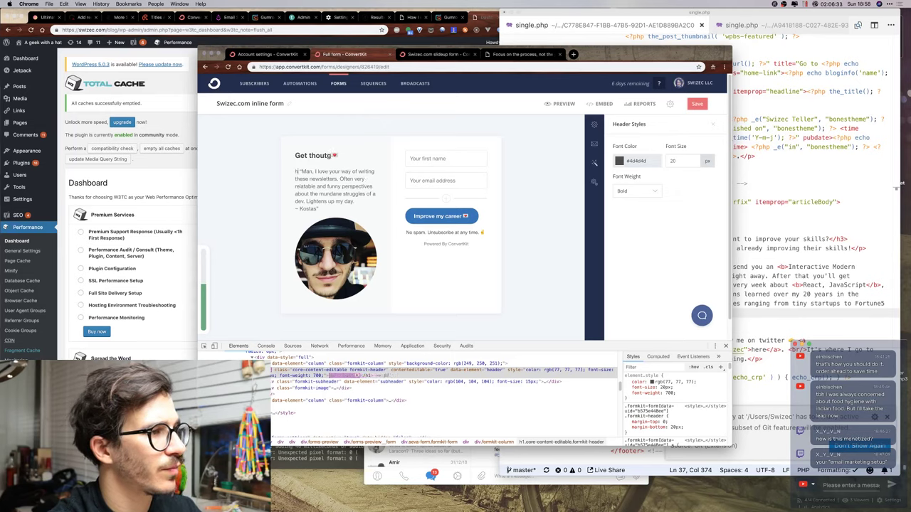
key("BackSpace")
key("BackSpace")
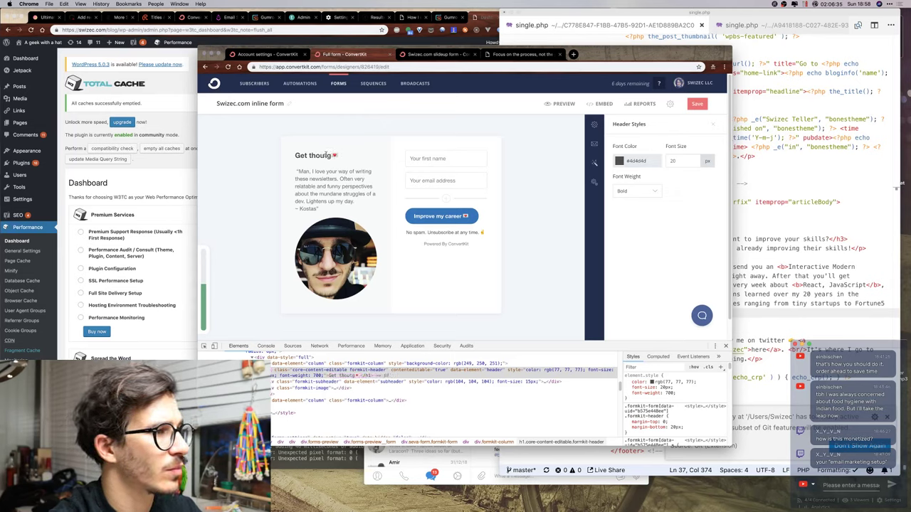
type("ghtful letters")
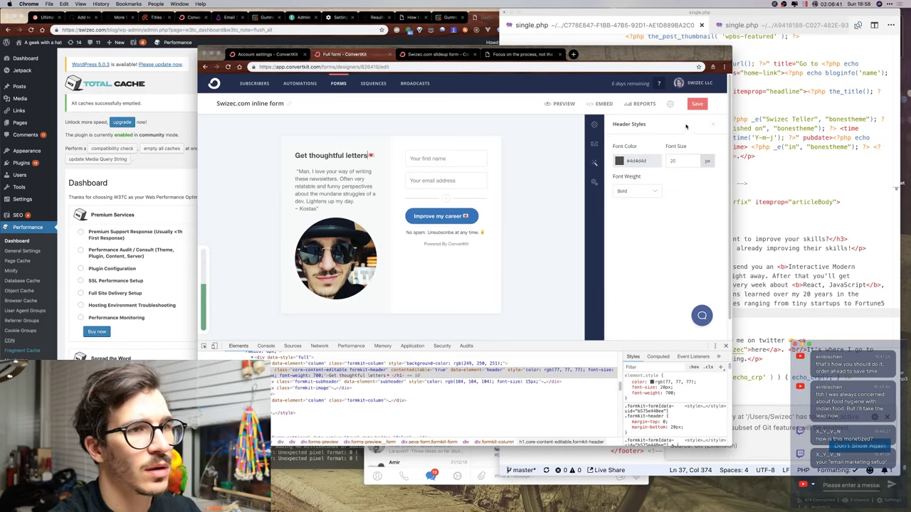
Save the form and copy its HTML embed code.
left_click(696, 104)
left_click(595, 104)
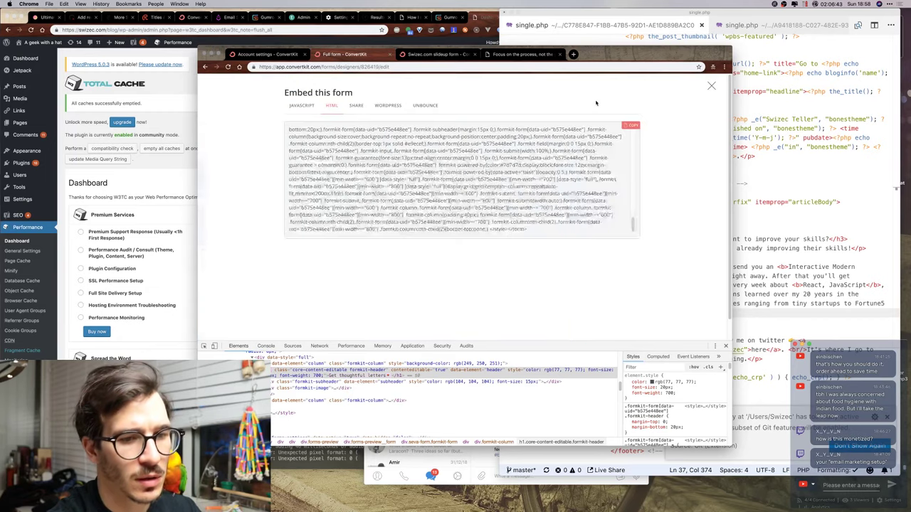
left_click(414, 158)
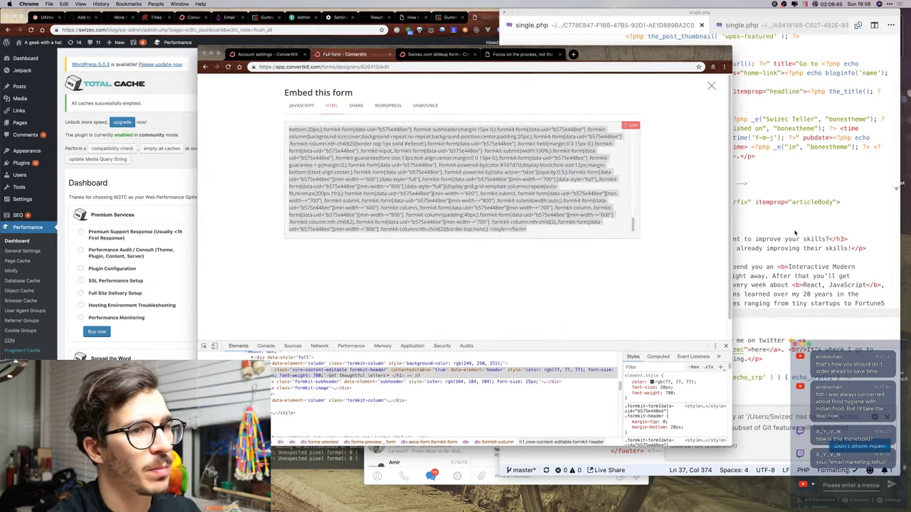
key("super+Tab")
Paste the ConvertKit embed code on a new line after the cheatsheet paragraph in single.php.
left_click(676, 316)
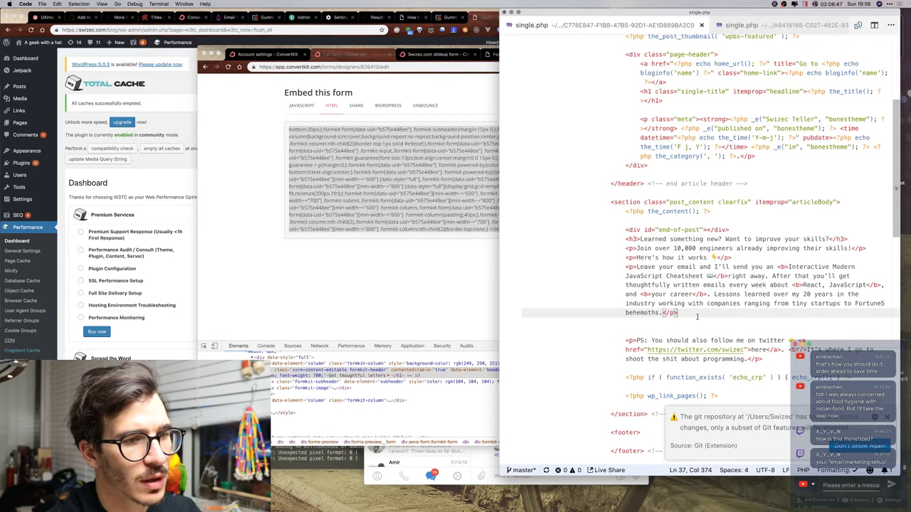
key("Return")
key("super+v")
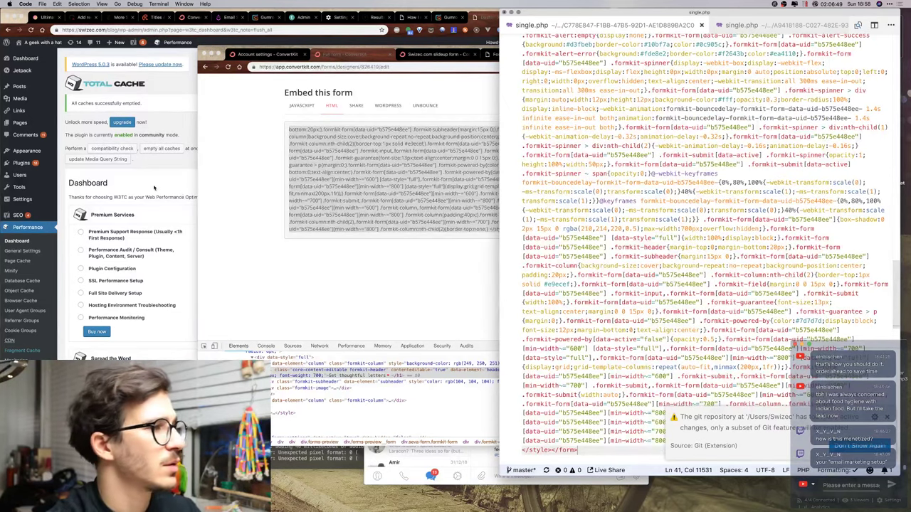
Run the W3 Total Cache compatibility check, then empty all caches.
left_click(161, 183)
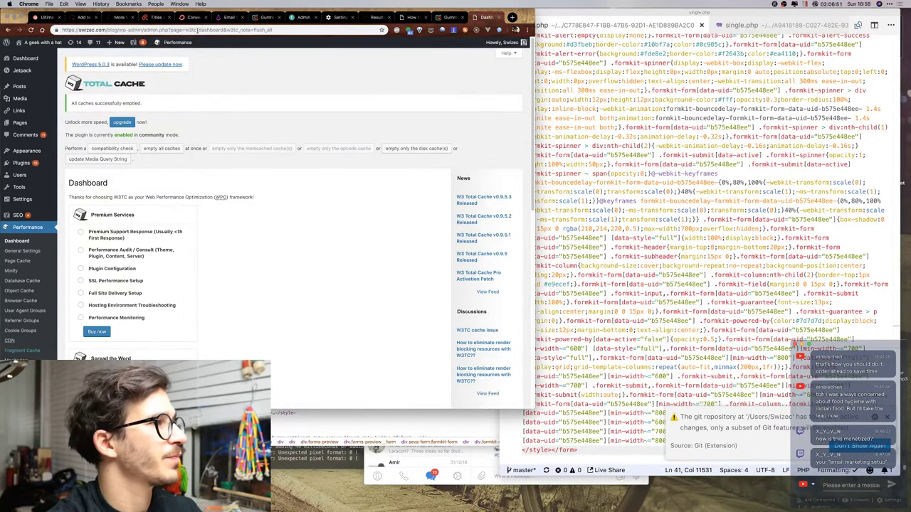
left_click(24, 242)
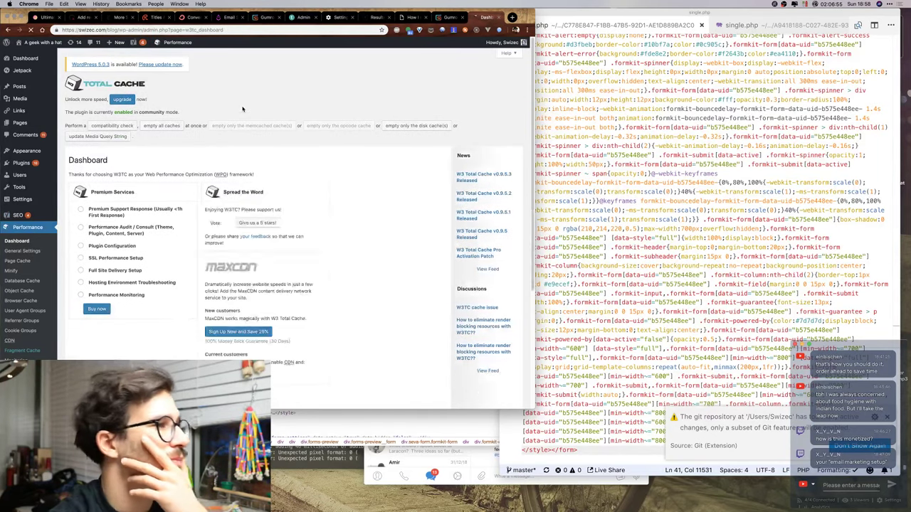
left_click(125, 125)
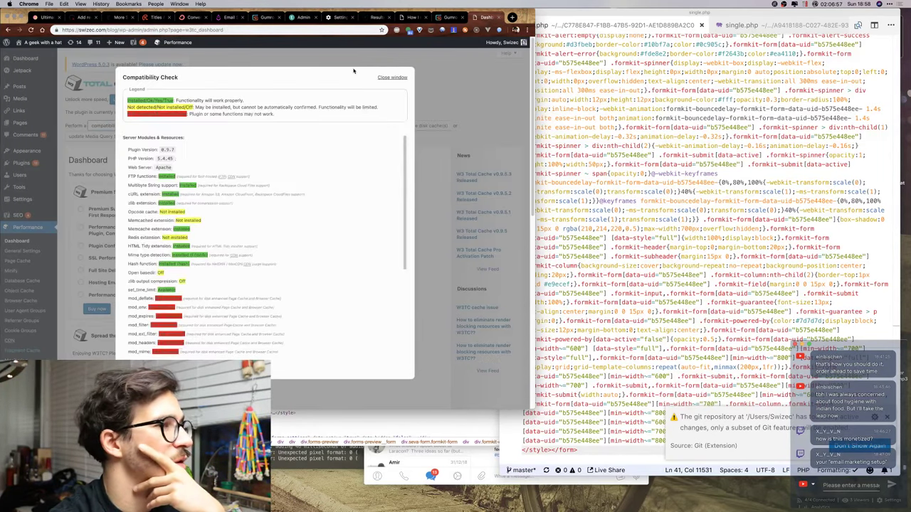
left_click(383, 77)
key("Tab")
key("Return")
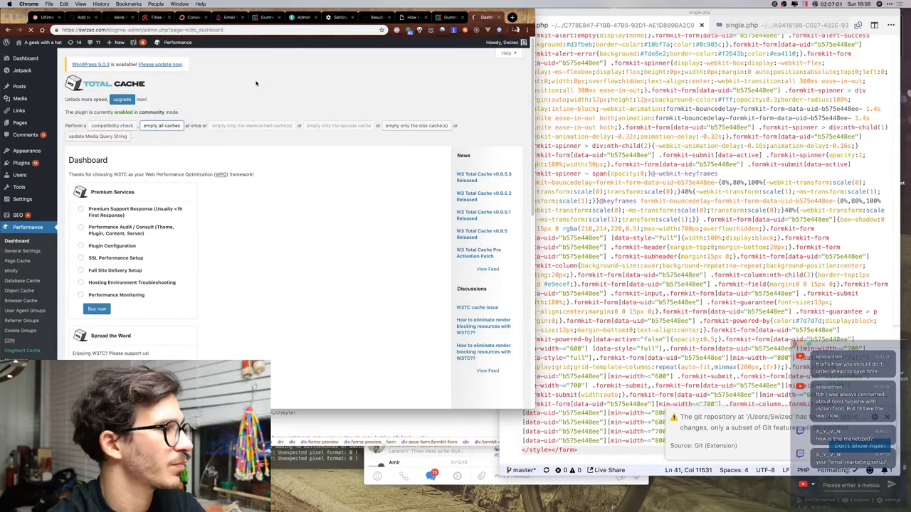
Reload the blog post tab and scroll to the new signup section.
key("ctrl+Up")
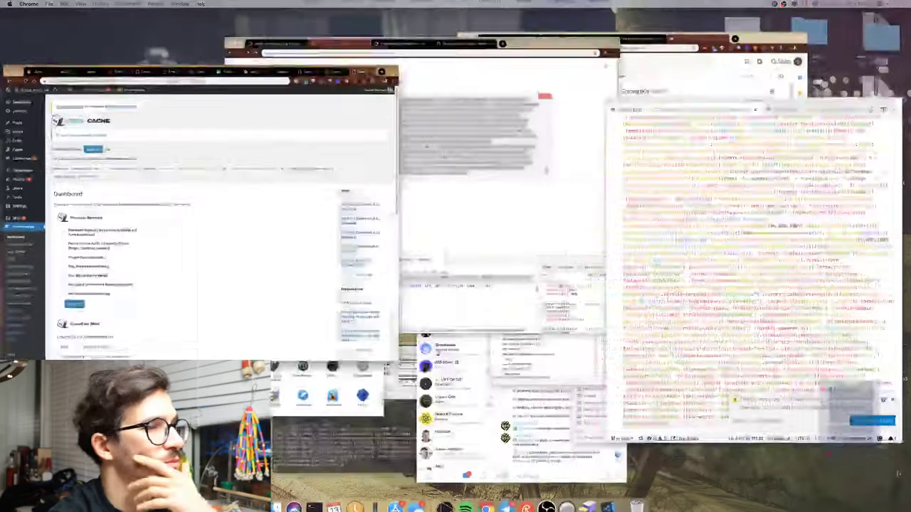
key("ctrl+Up")
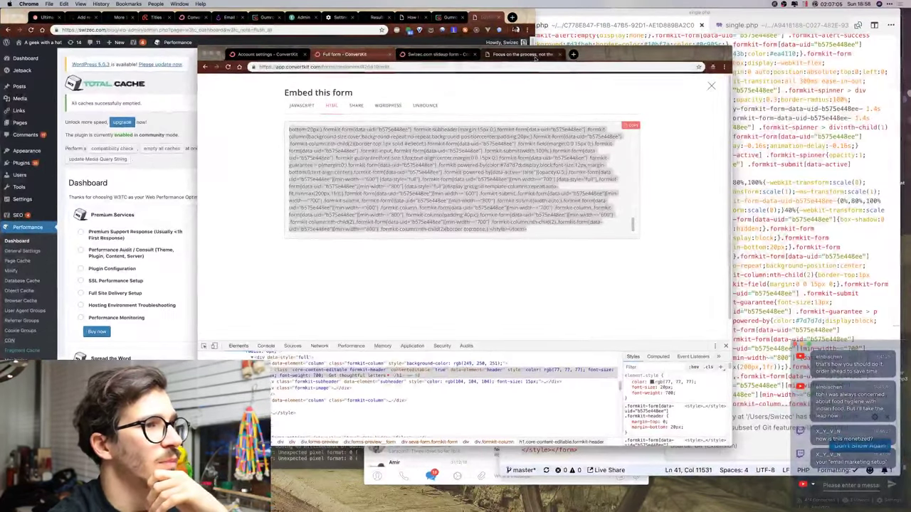
key("ctrl+Tab")
left_click(228, 67)
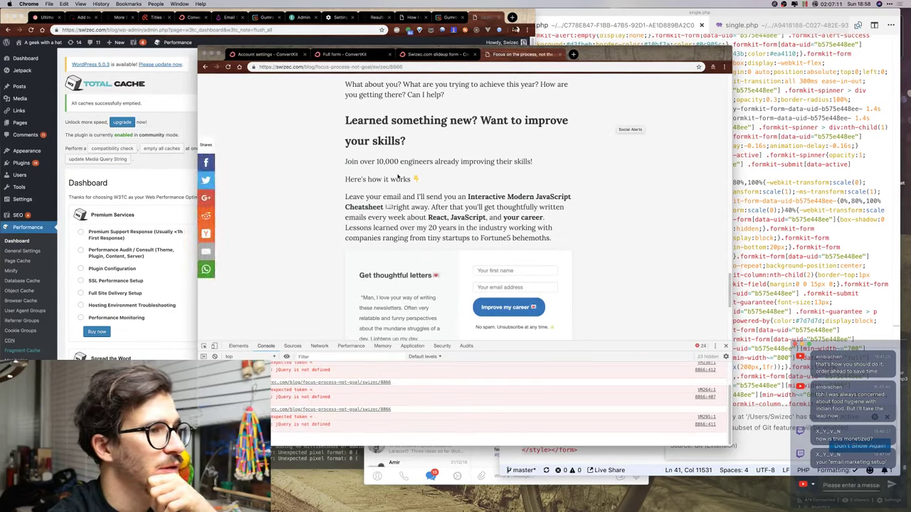
scroll(500, 141, "down", 5)
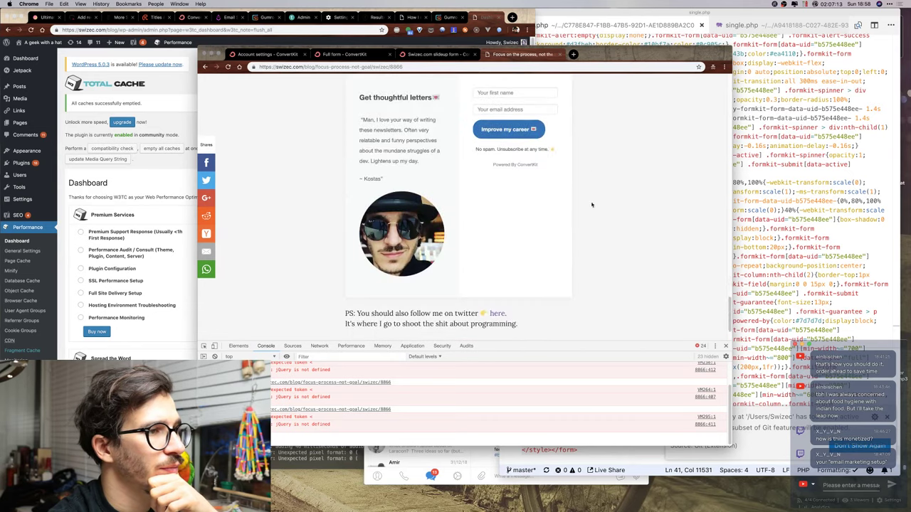
scroll(604, 158, "up", 3)
scroll(606, 161, "down", 1)
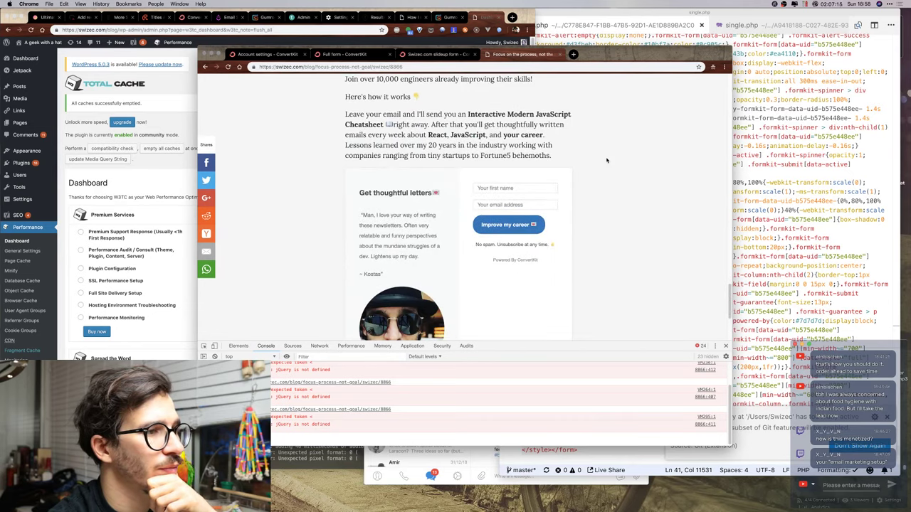
scroll(606, 160, "down", 2)
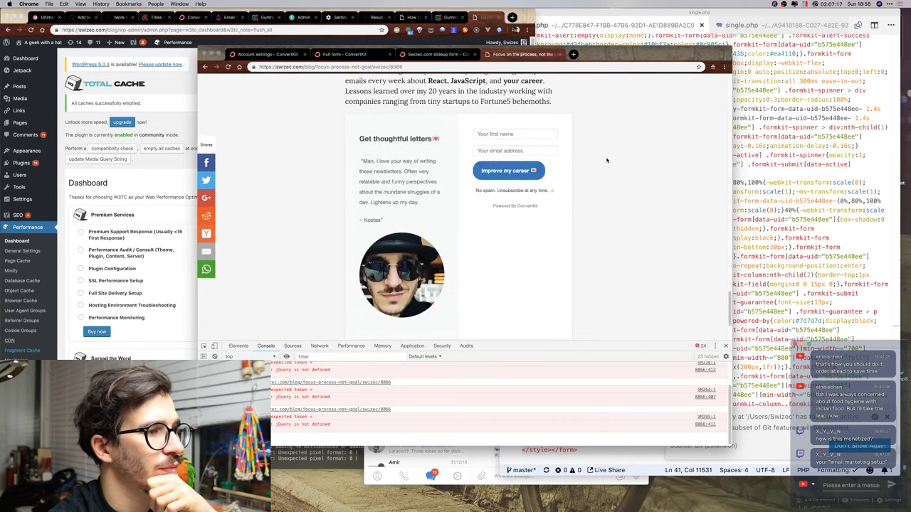
scroll(606, 160, "up", 2)
scroll(606, 160, "down", 5)
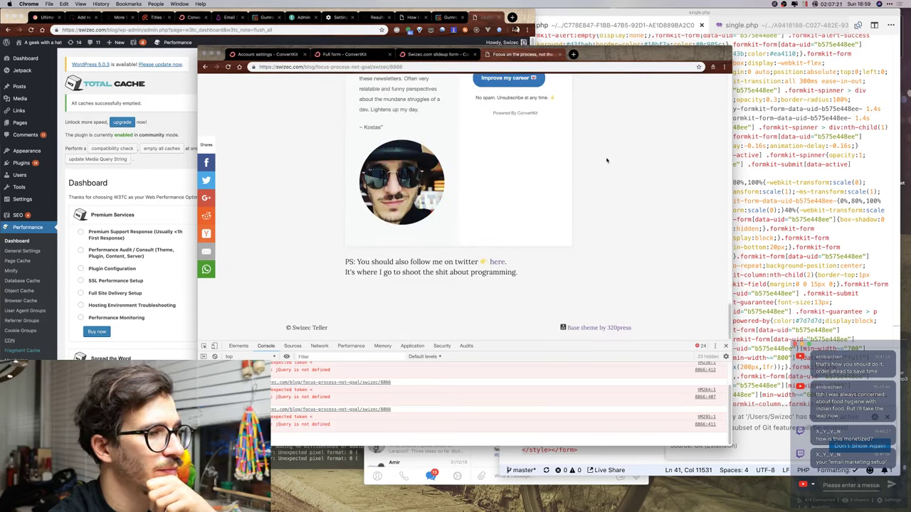
scroll(606, 160, "up", 6)
Close the DevTools panel and review the pitch with the 'Get thoughtful letters 💌' form.
left_click(726, 346)
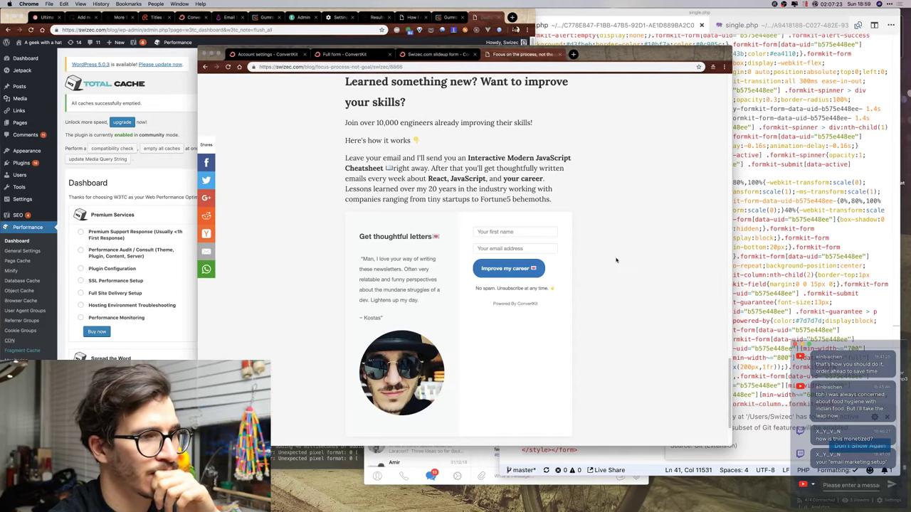
scroll(616, 261, "up", 4)
scroll(616, 261, "up", 4)
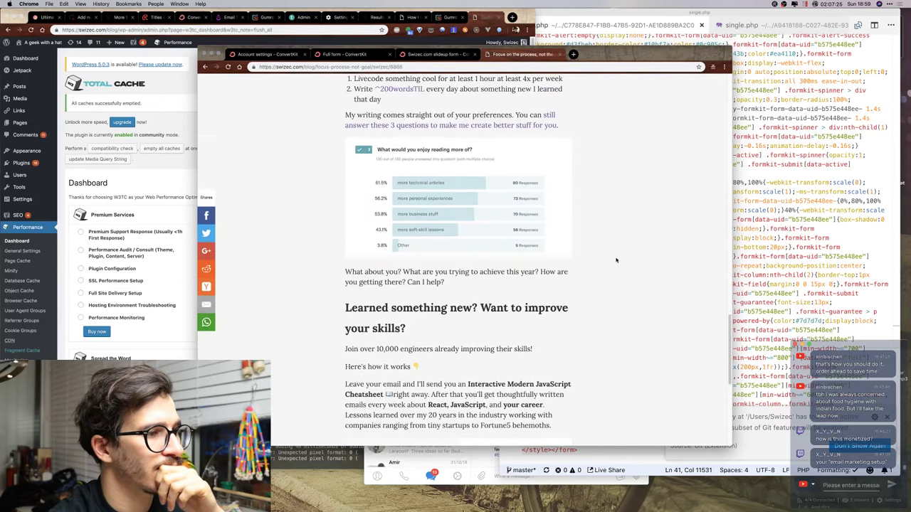
scroll(616, 260, "down", 4)
scroll(616, 261, "down", 4)
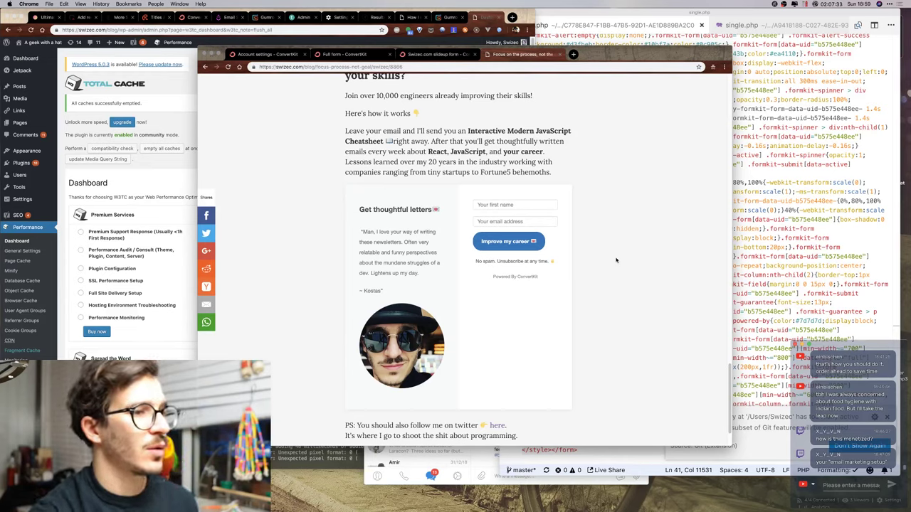
scroll(617, 261, "up", 3)
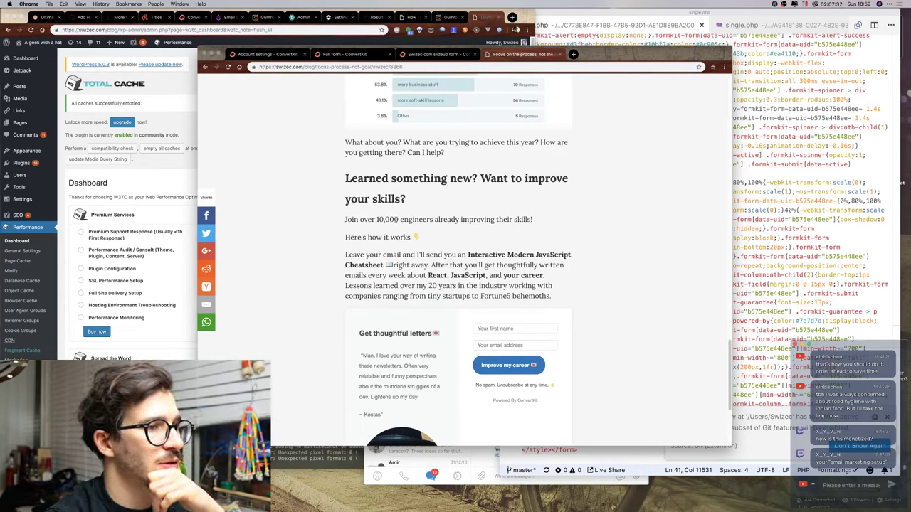
In single.php, wrap 'over 10,000 engineers' in <b></b>, append 'just like you', and return to the browser.
left_click(737, 146)
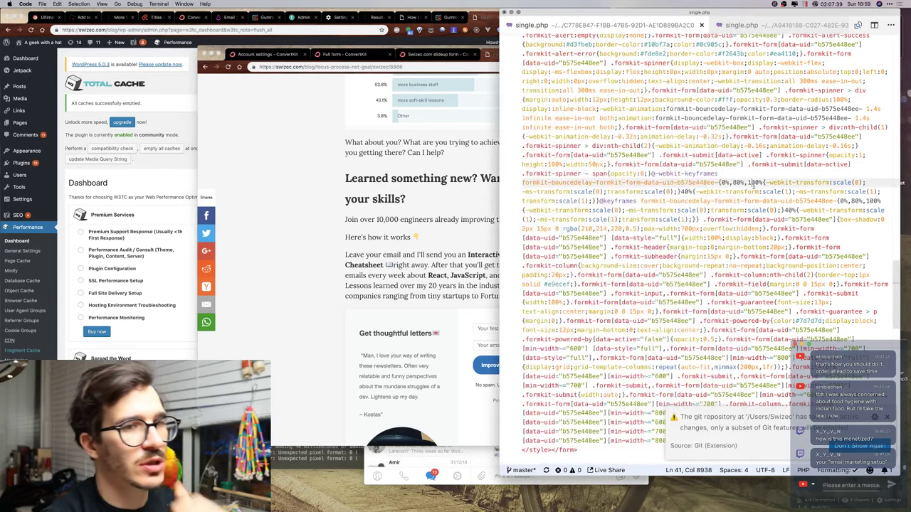
scroll(727, 144, "up", 10)
scroll(728, 144, "up", 6)
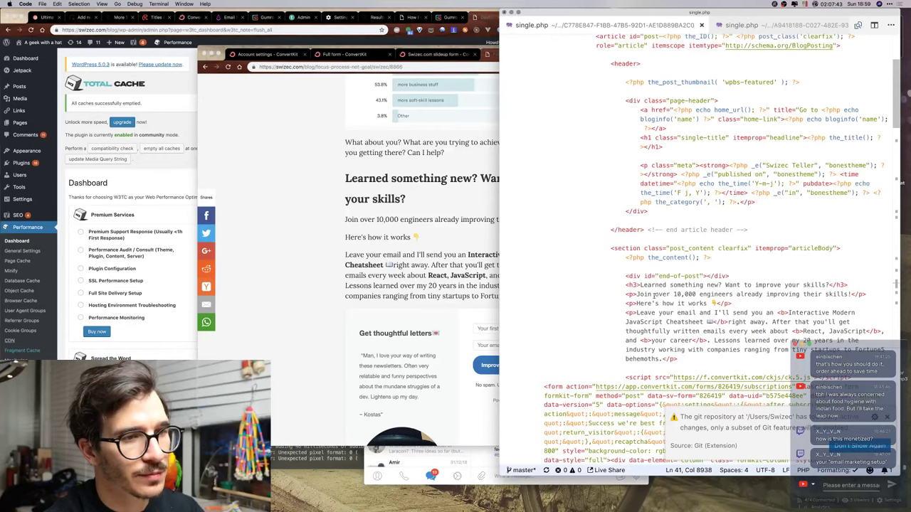
left_click(658, 294)
type("<b")
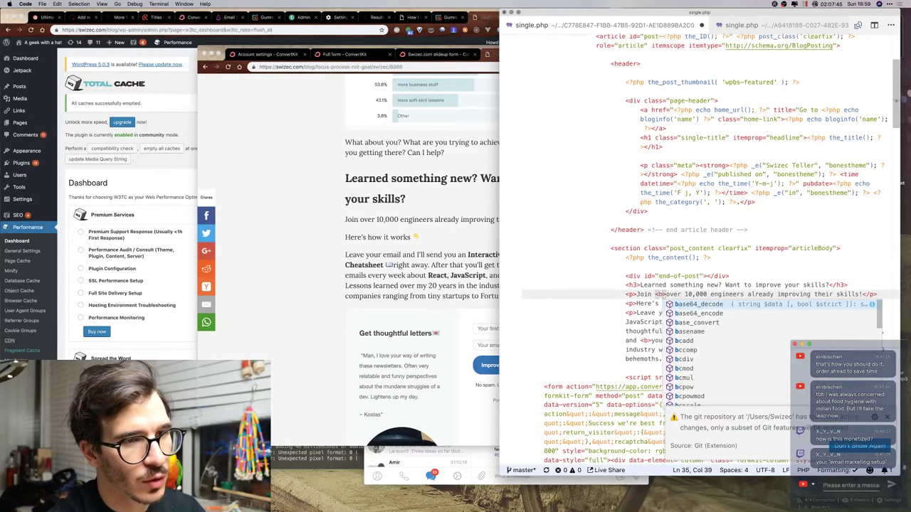
type(">")
left_click(742, 294)
key("Right")
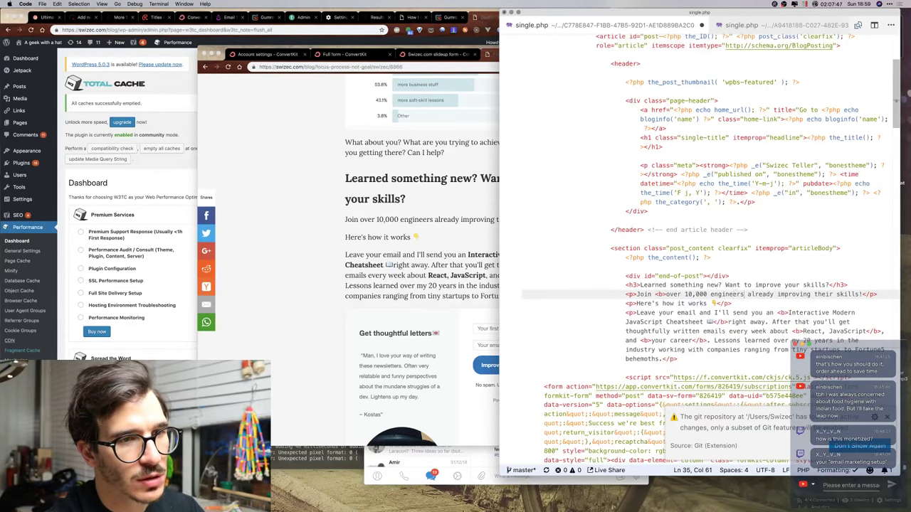
type("</")
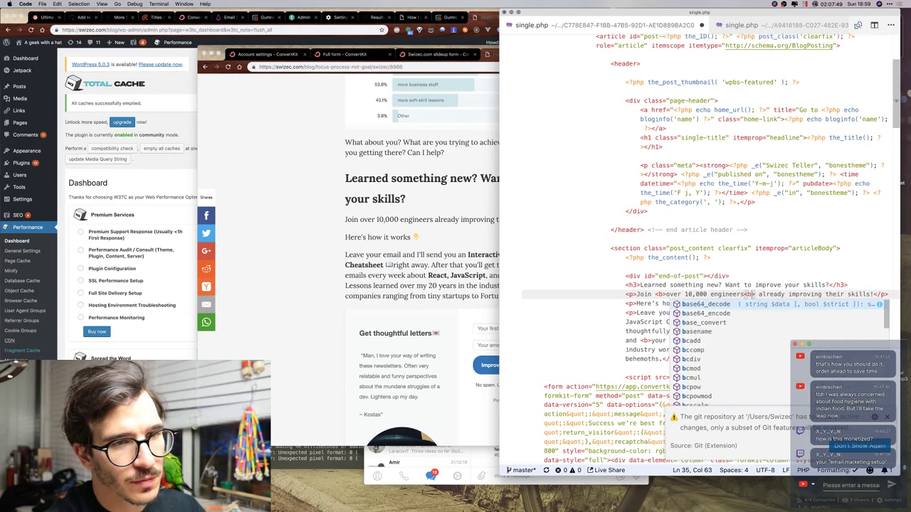
type("b> just like you")
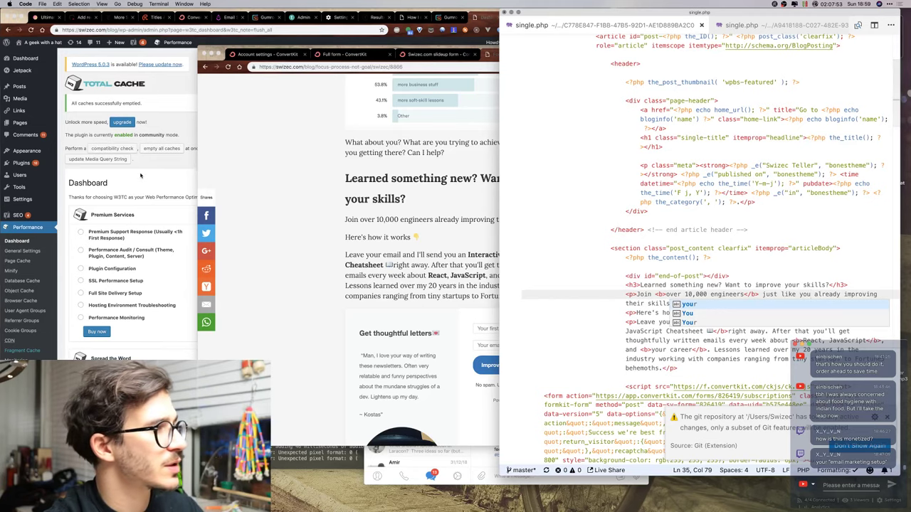
left_click(156, 124)
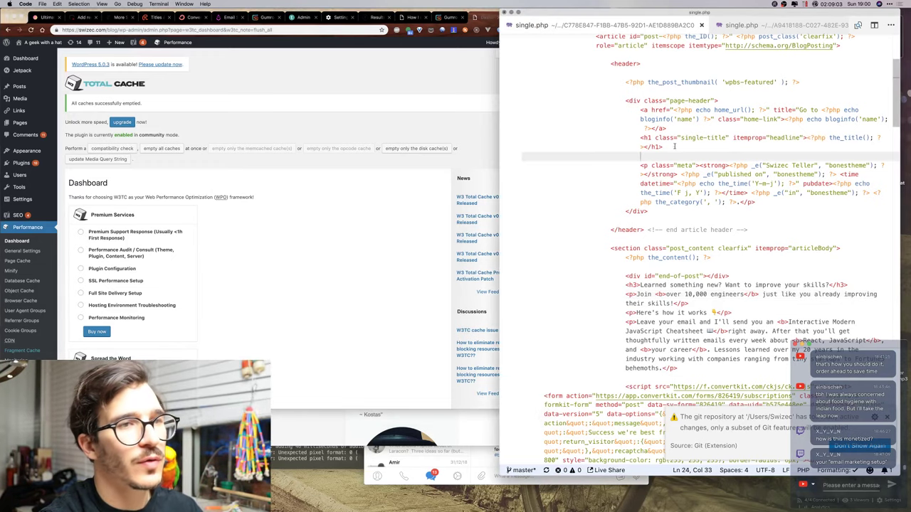
key("ctrl+Up")
key("ctrl+Up")
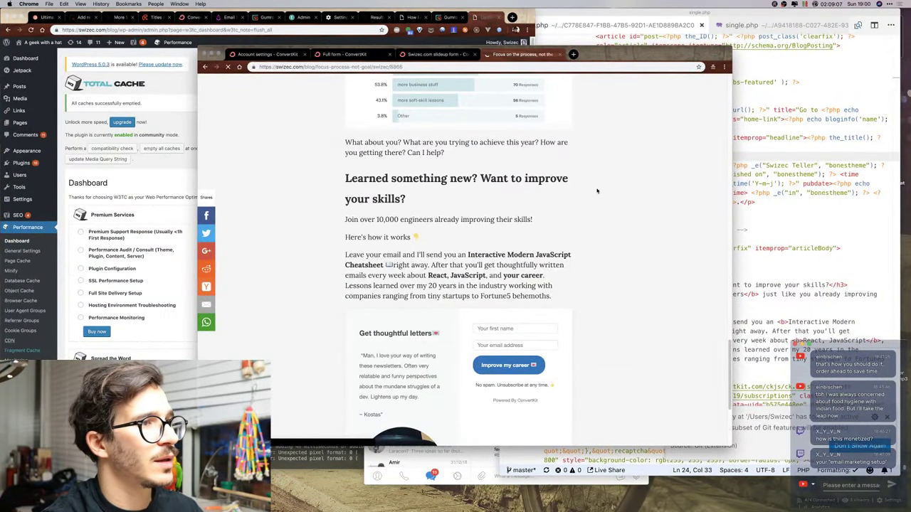
Reload the blog post with DevTools' Network panel open and inspect the ck.5.js request.
scroll(590, 218, "down", 5)
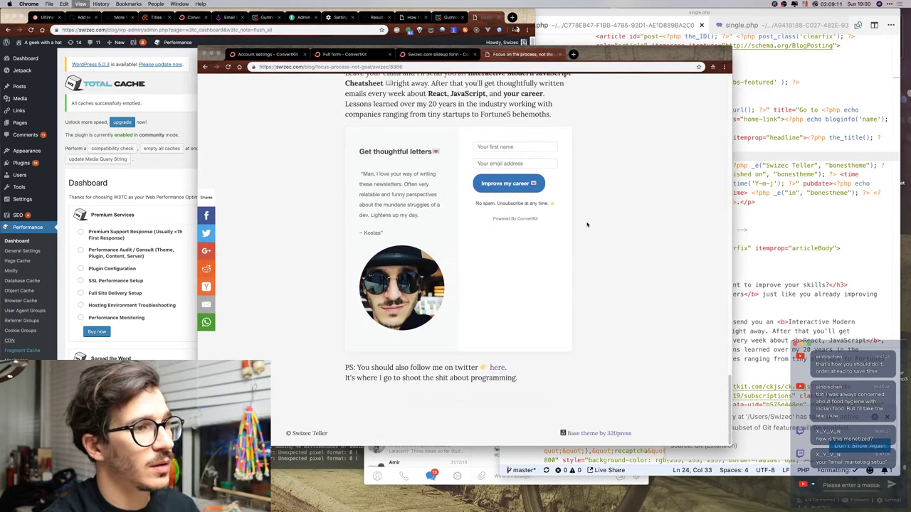
key("super+alt+i")
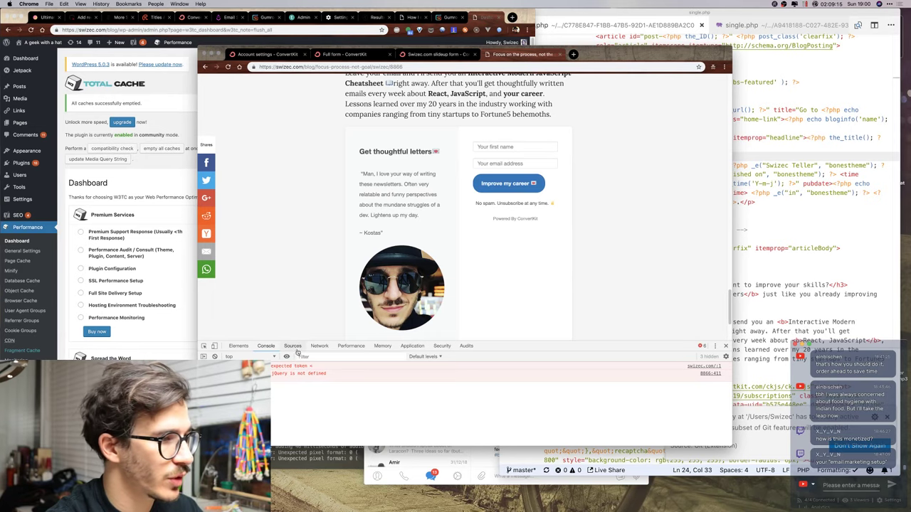
left_click(318, 346)
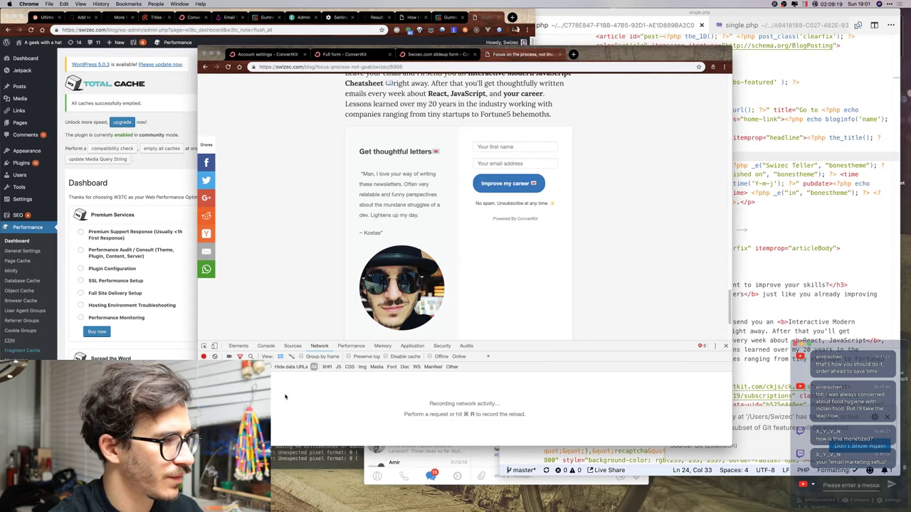
key("super+r")
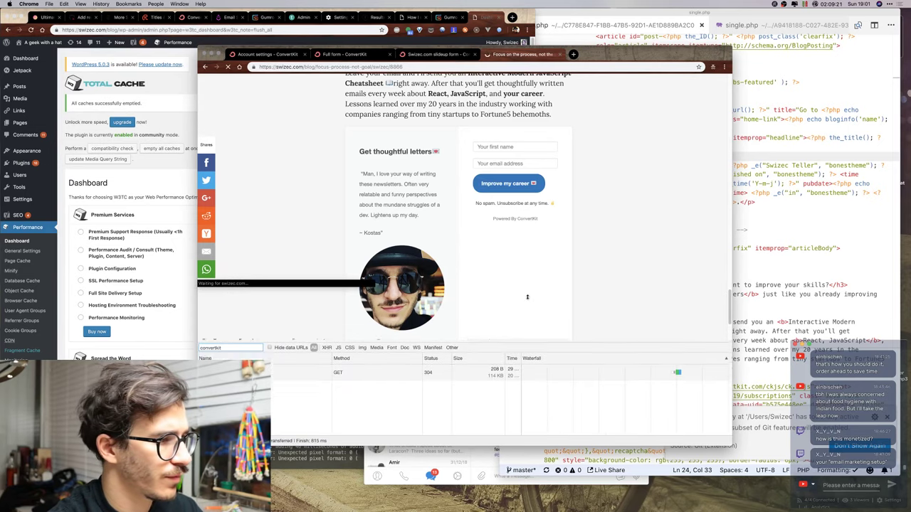
left_click_drag(527, 297, 528, 288)
left_click(427, 339)
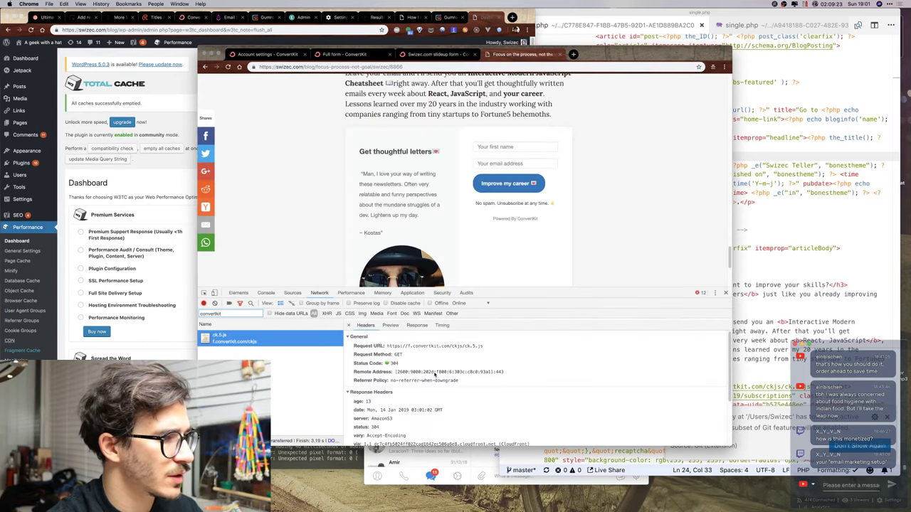
scroll(435, 375, "down", 3)
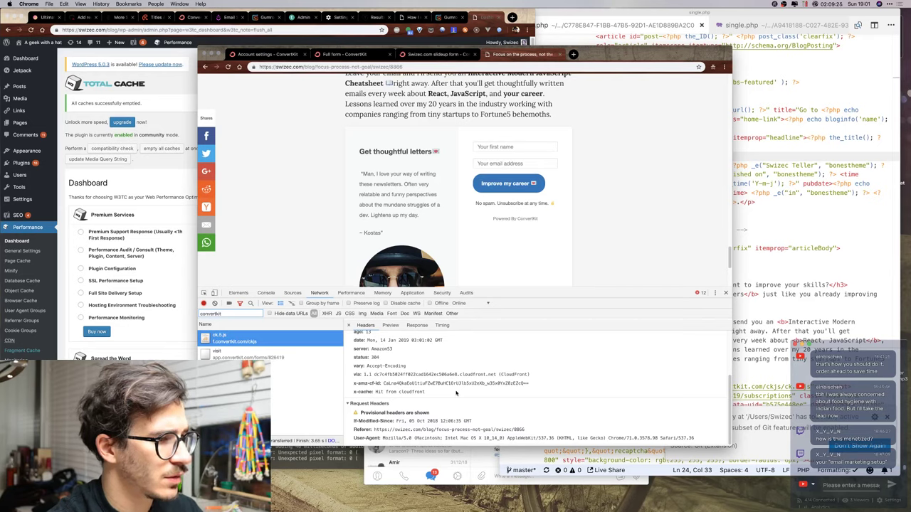
scroll(456, 393, "up", 3)
scroll(616, 225, "up", 15)
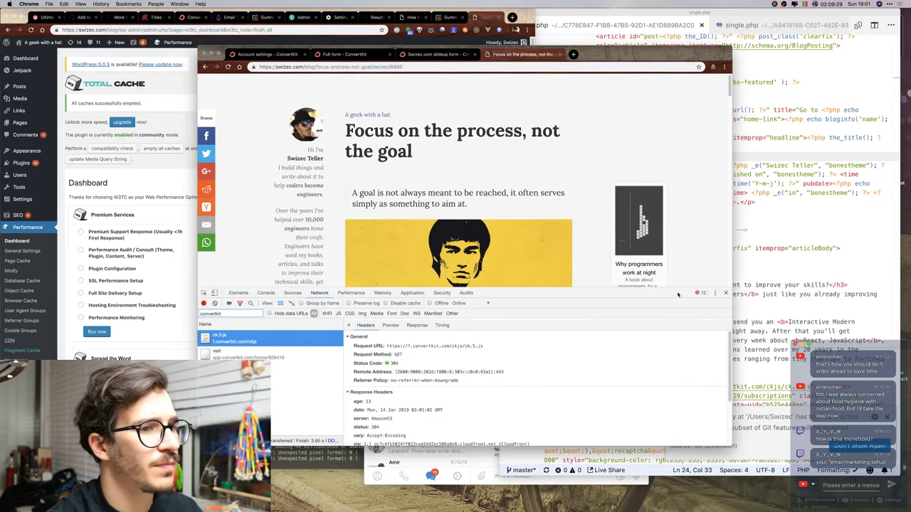
In WordPress admin, find the ConvertKit plugin settings among the installed plugins.
left_click(114, 163)
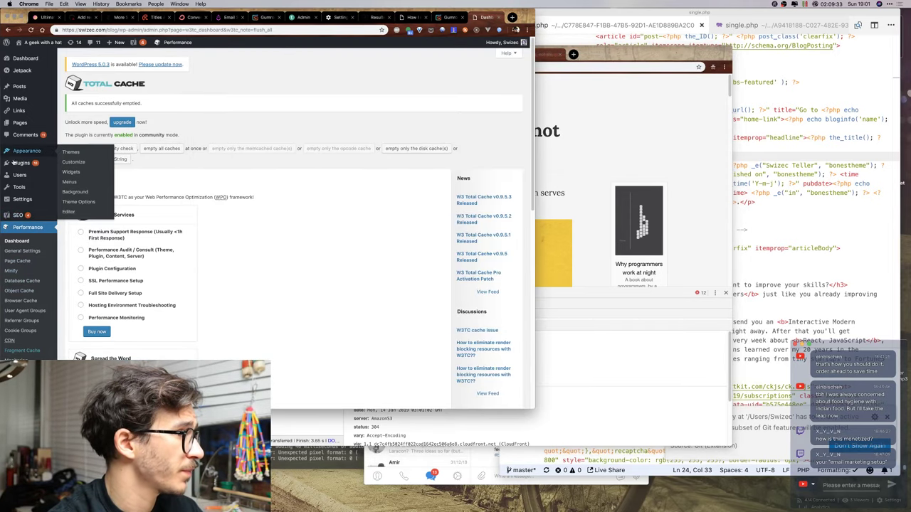
left_click(21, 163)
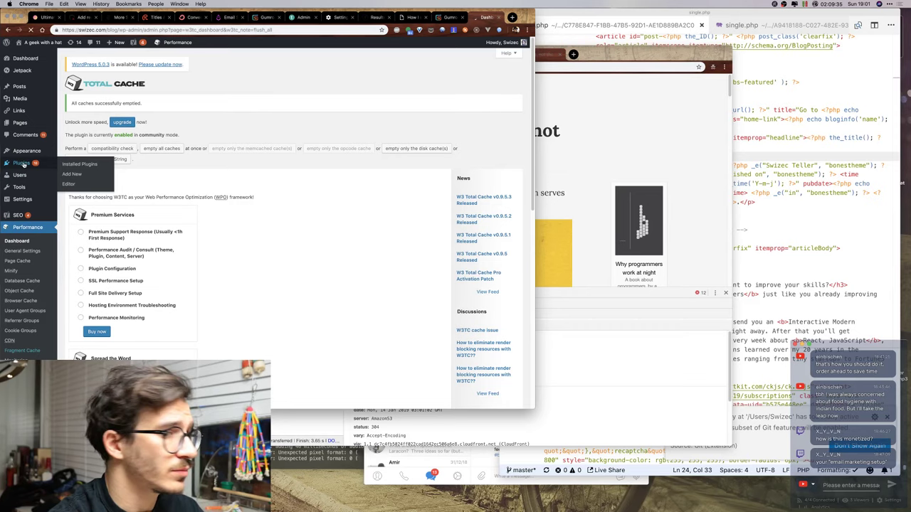
scroll(130, 309, "down", 10)
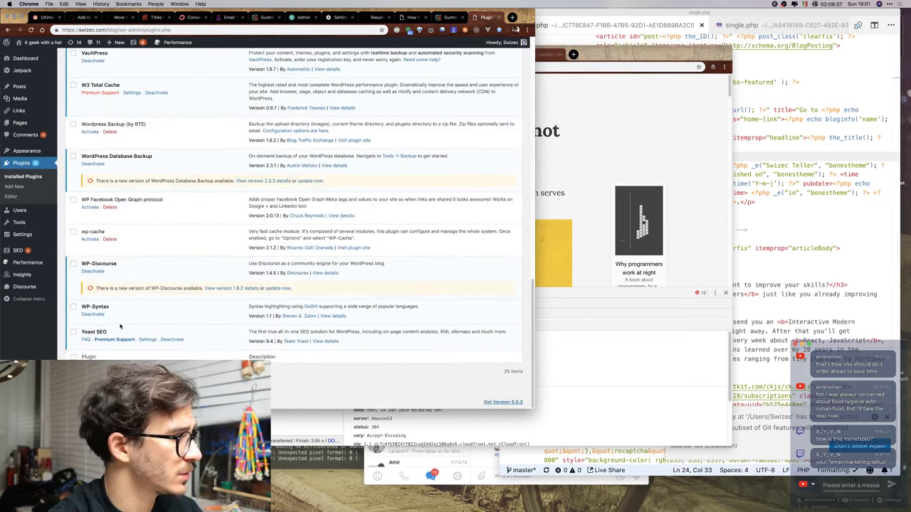
scroll(105, 185, "up", 3)
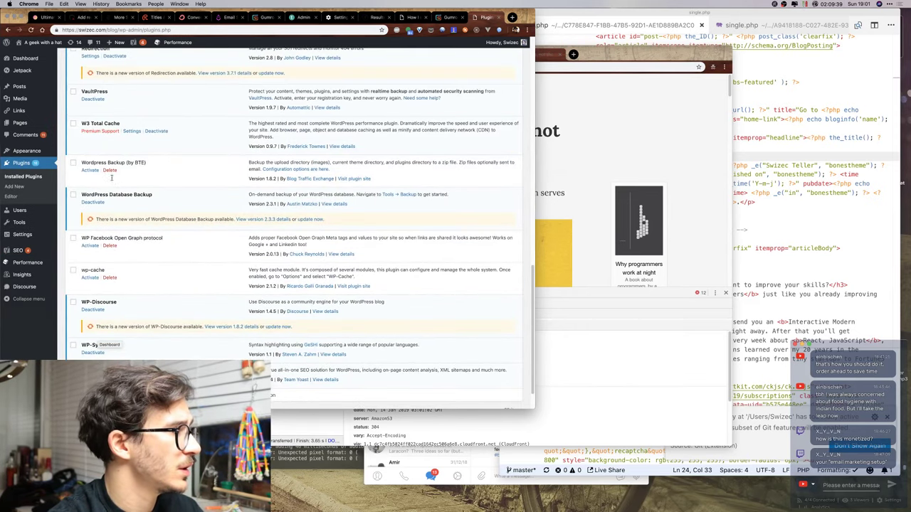
key("ctrl+f")
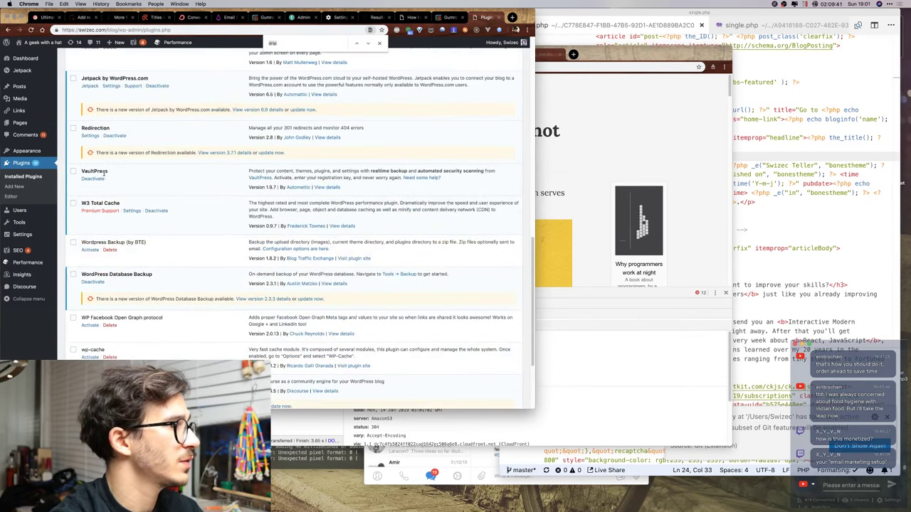
type("conve")
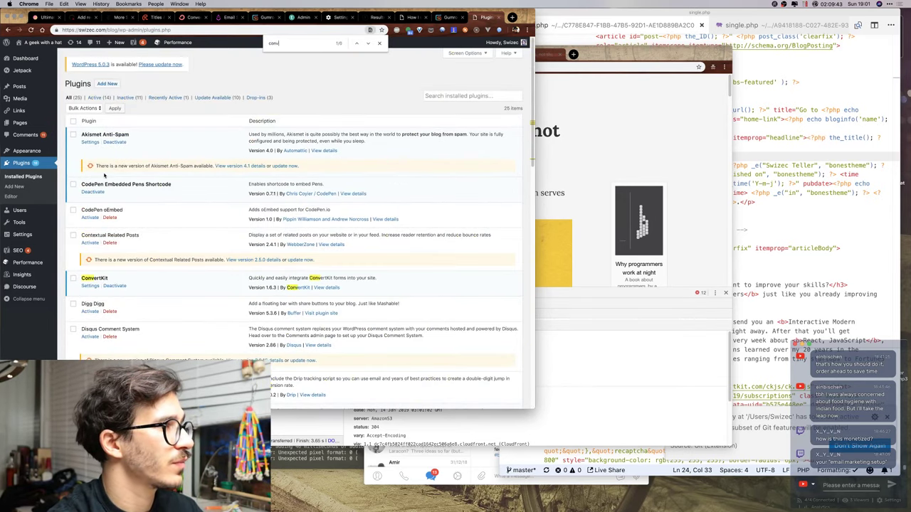
type("rtkit")
key("Return")
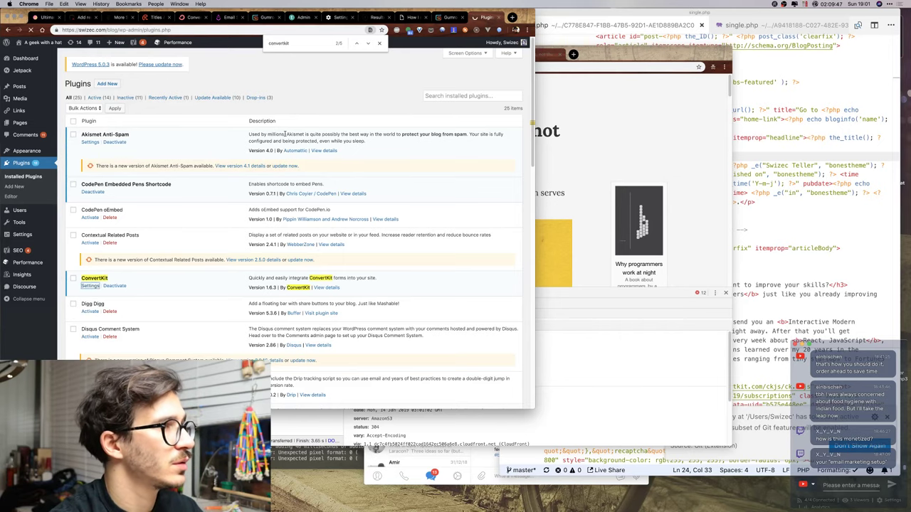
Set the Default Form to 'Swizec.com slideup form', save the settings, and bring back the blog window.
left_click(158, 212)
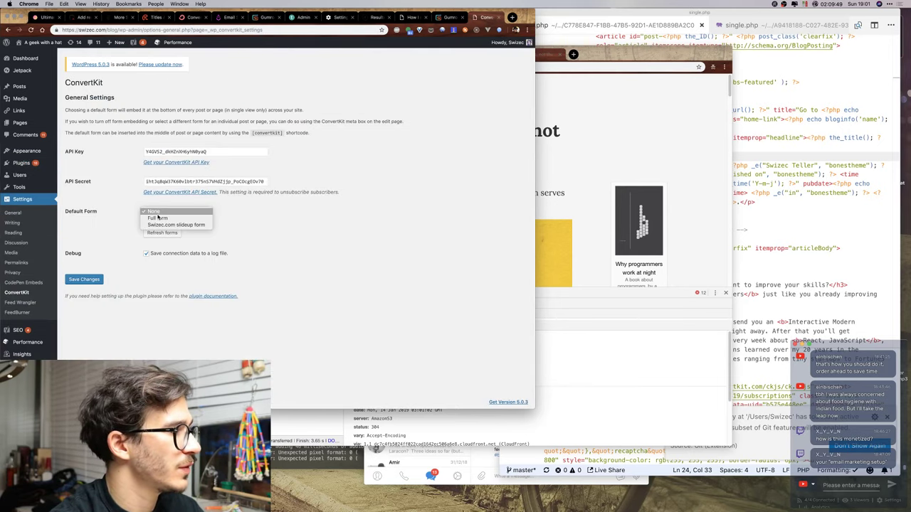
left_click(156, 224)
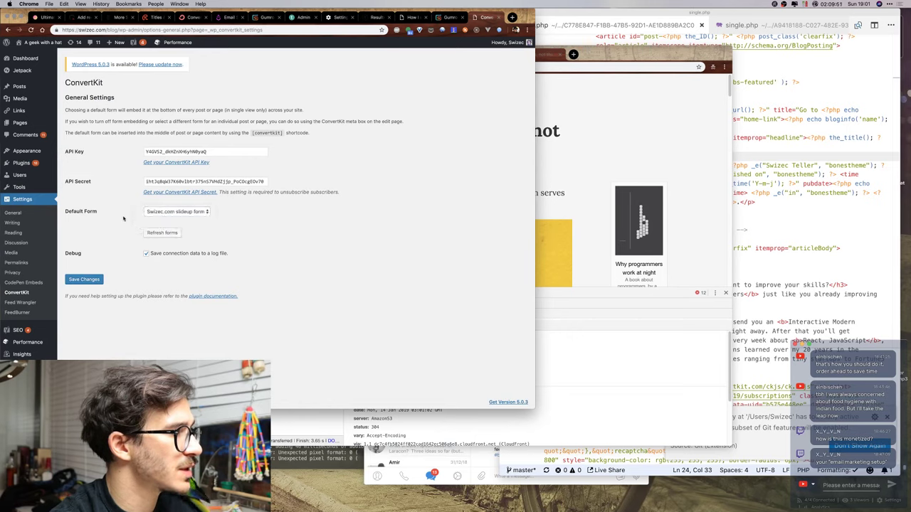
left_click(149, 236)
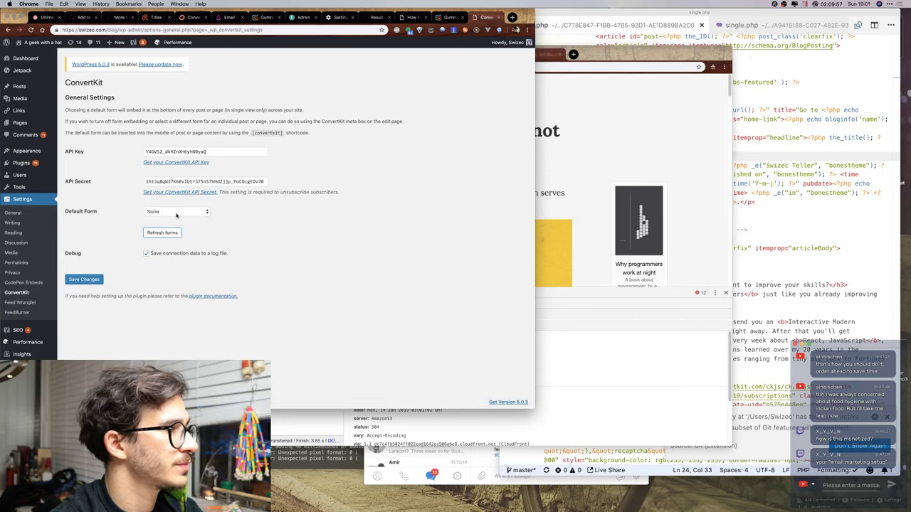
left_click(176, 212)
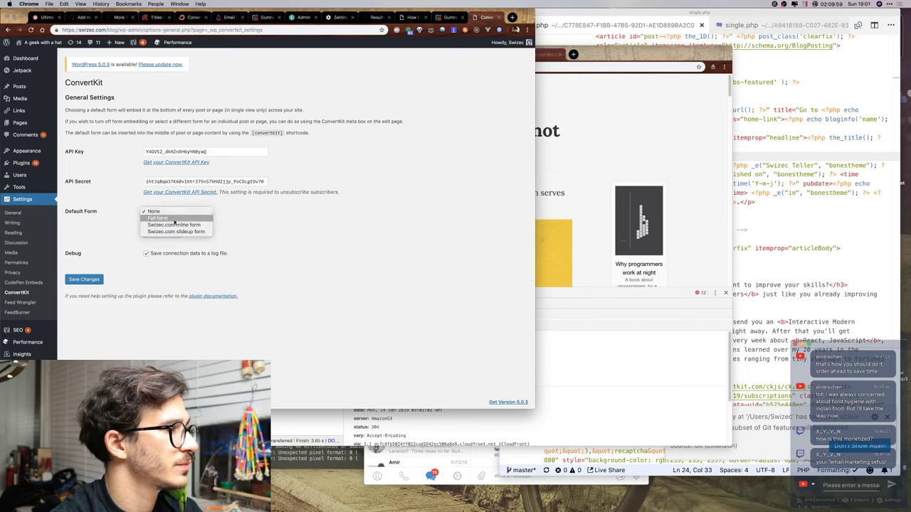
left_click(172, 232)
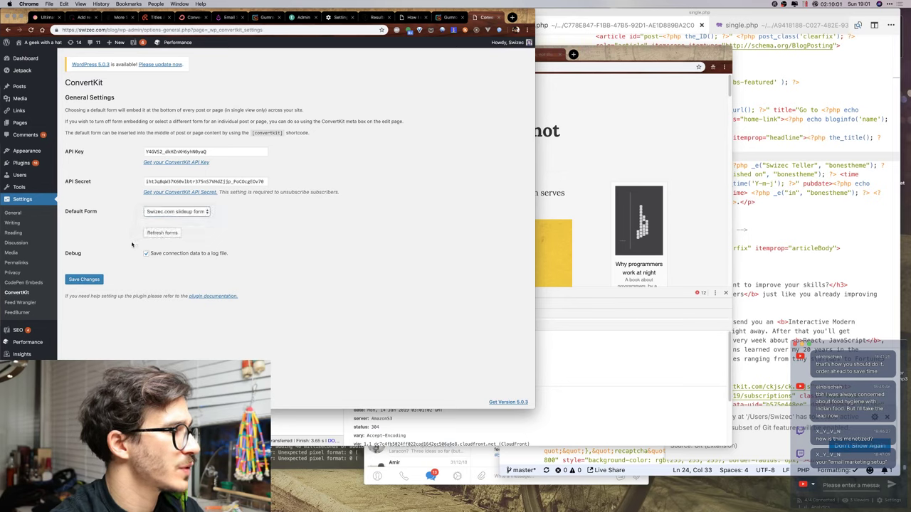
left_click(85, 280)
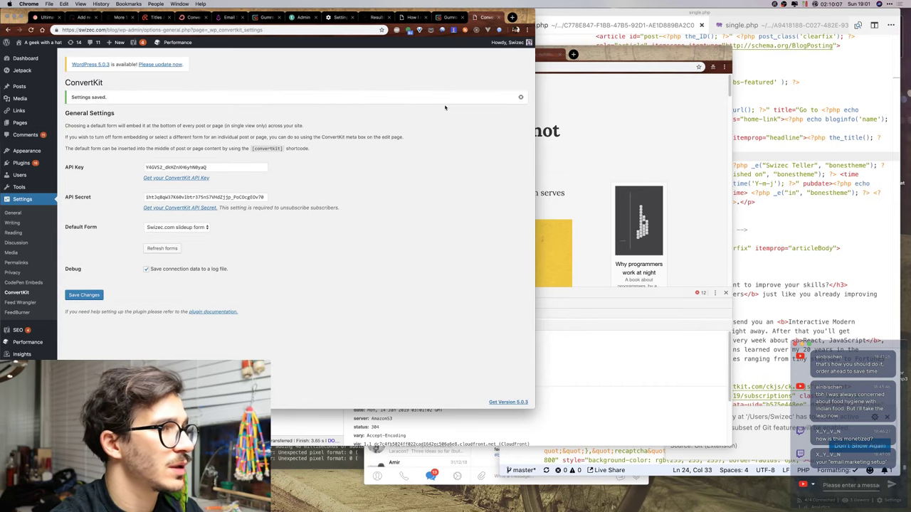
left_click(521, 97)
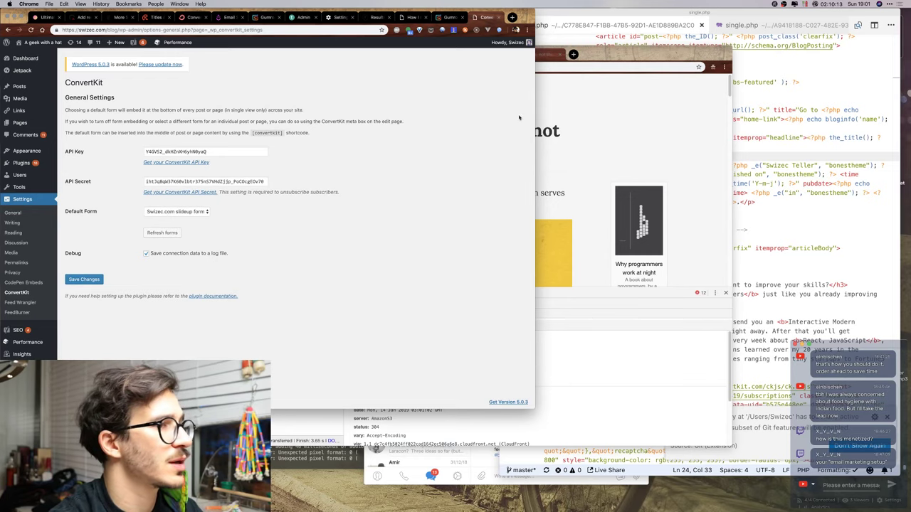
left_click(542, 118)
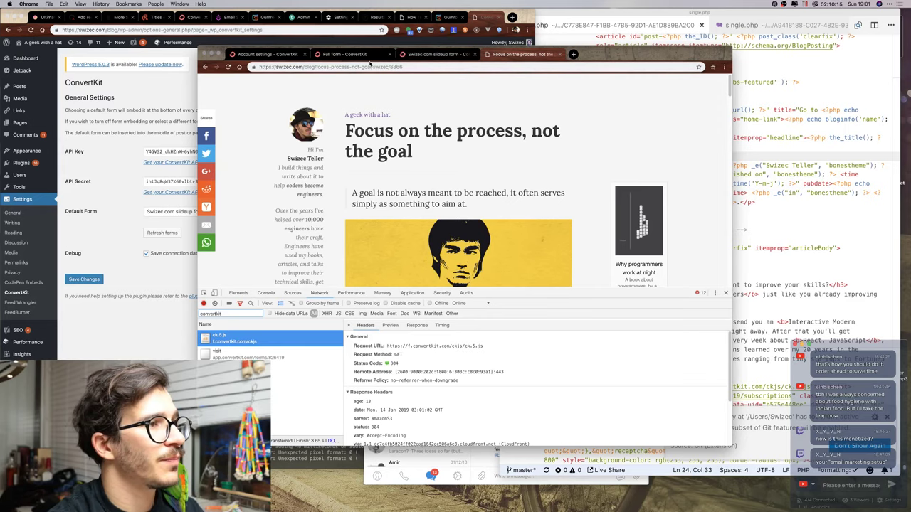
Close the embed dialog, return to the Swizec.com inline form editor, save it, and open Automations.
left_click(346, 54)
left_click(711, 85)
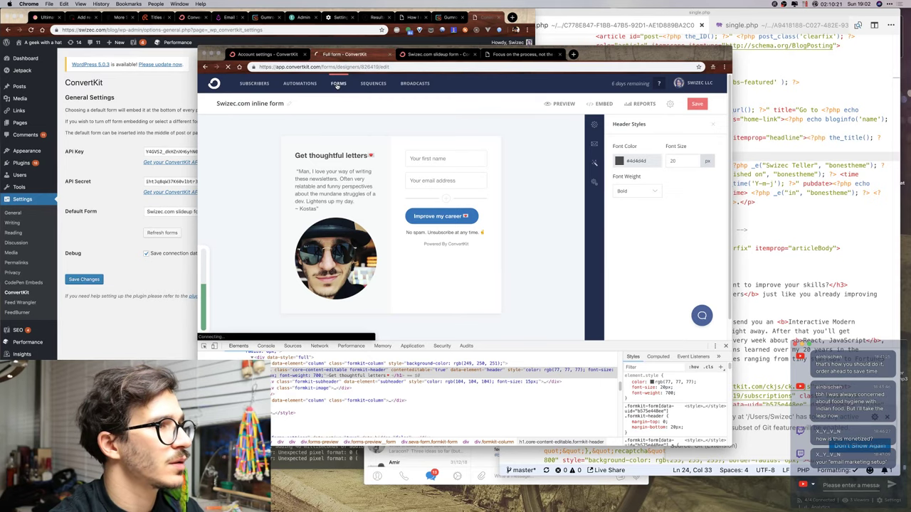
left_click(337, 85)
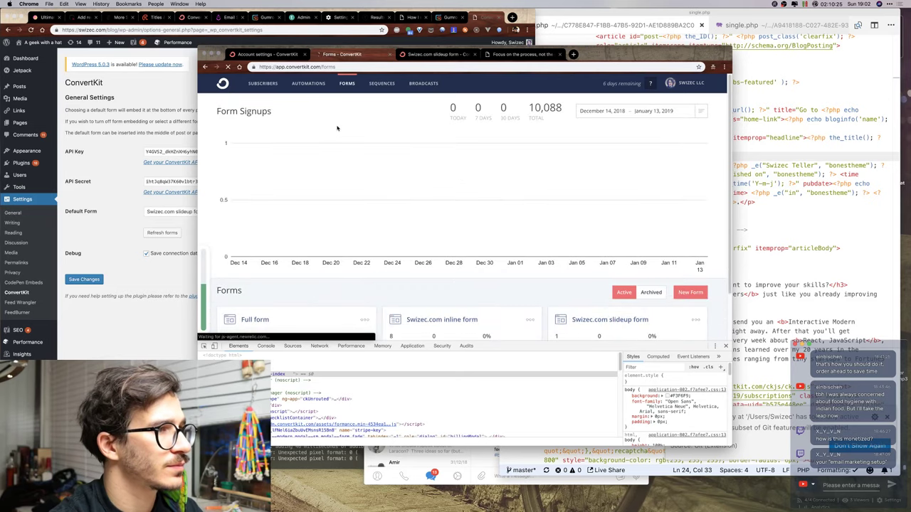
key("super+bracketleft")
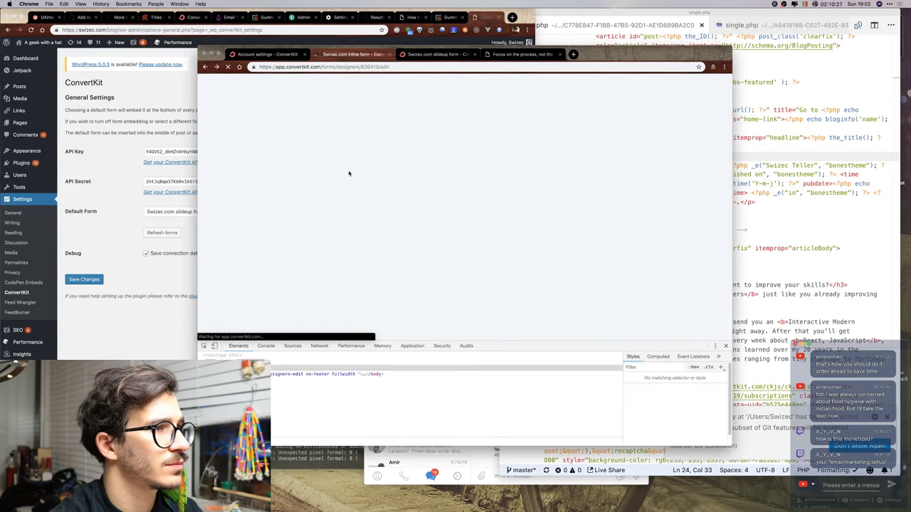
left_click(725, 346)
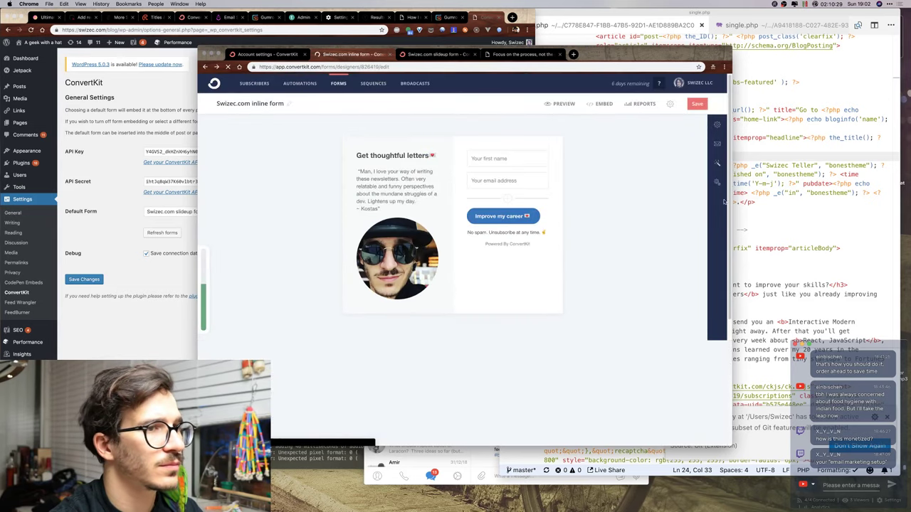
left_click(697, 104)
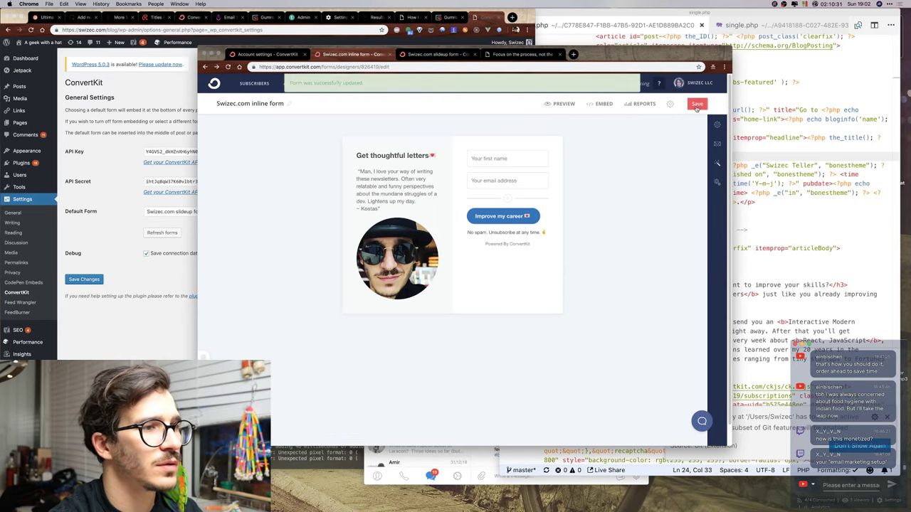
left_click(285, 86)
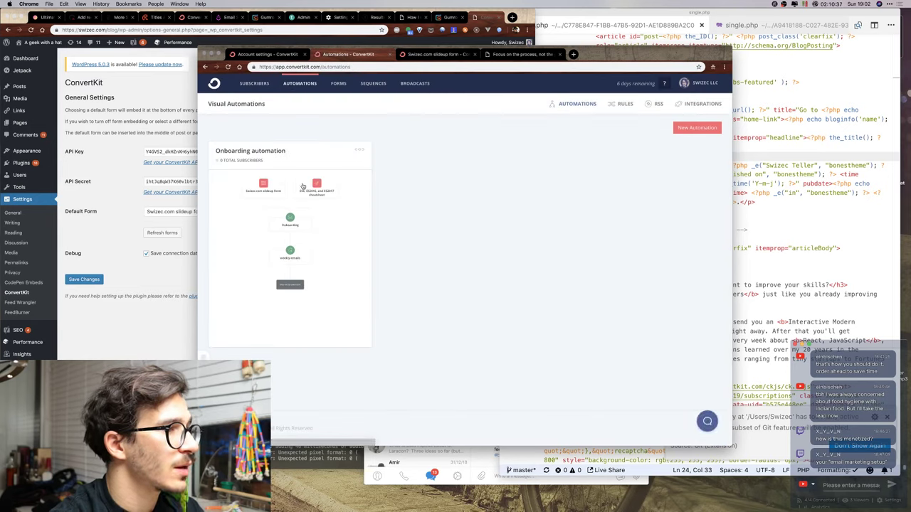
Add a 'Joins a form: Swizec.com inline form' trigger beside the cheatsheet step in Onboarding.
left_click(304, 197)
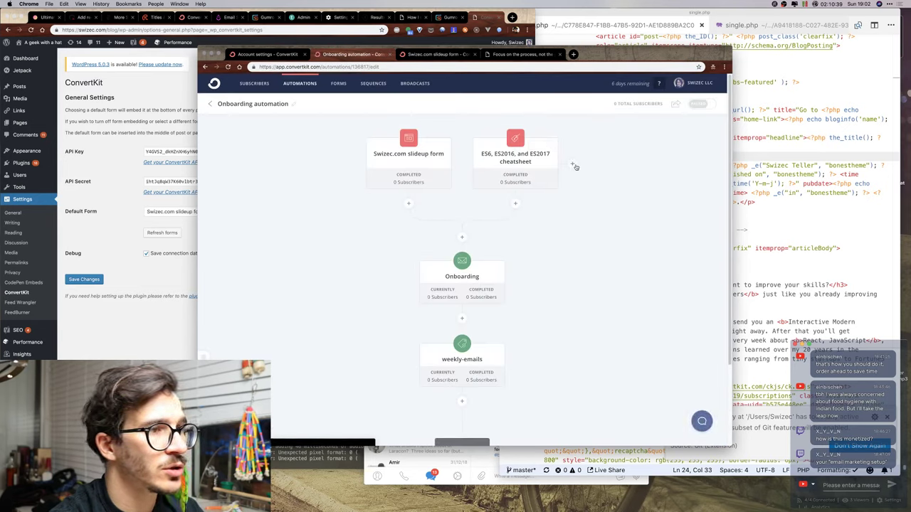
left_click(572, 163)
left_click(572, 253)
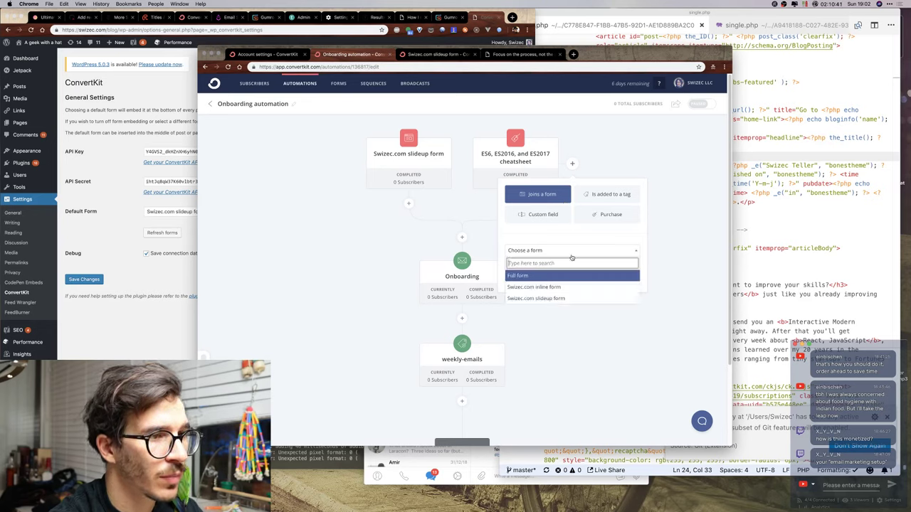
left_click(562, 288)
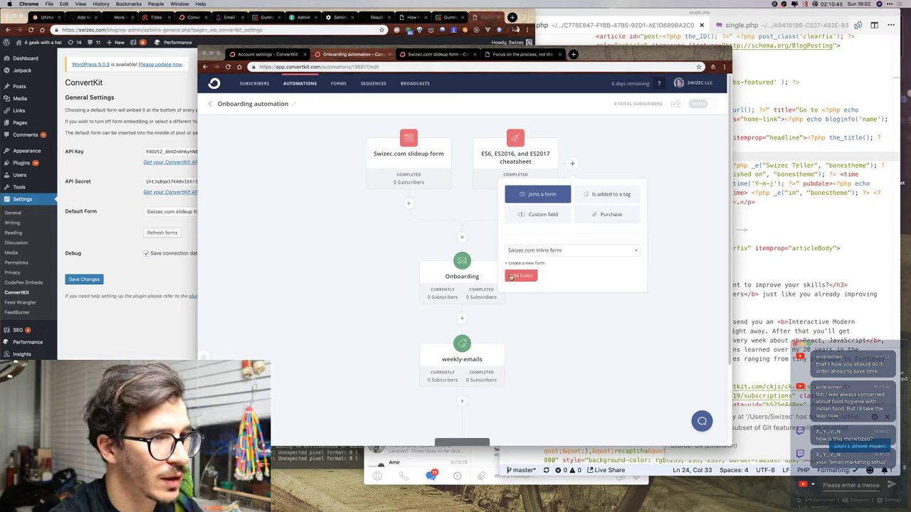
left_click(510, 277)
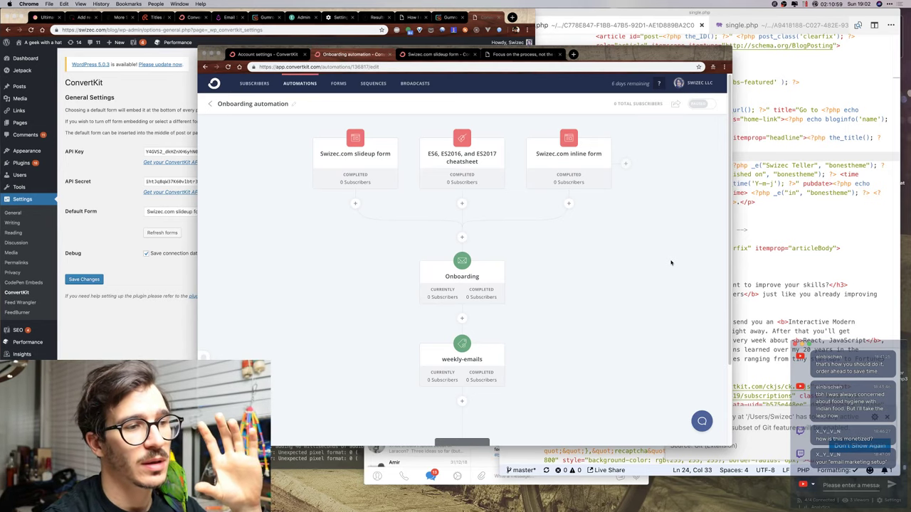
Switch the Onboarding automation to Live and confirm turning it on.
scroll(669, 265, "down", 3)
scroll(669, 265, "up", 3)
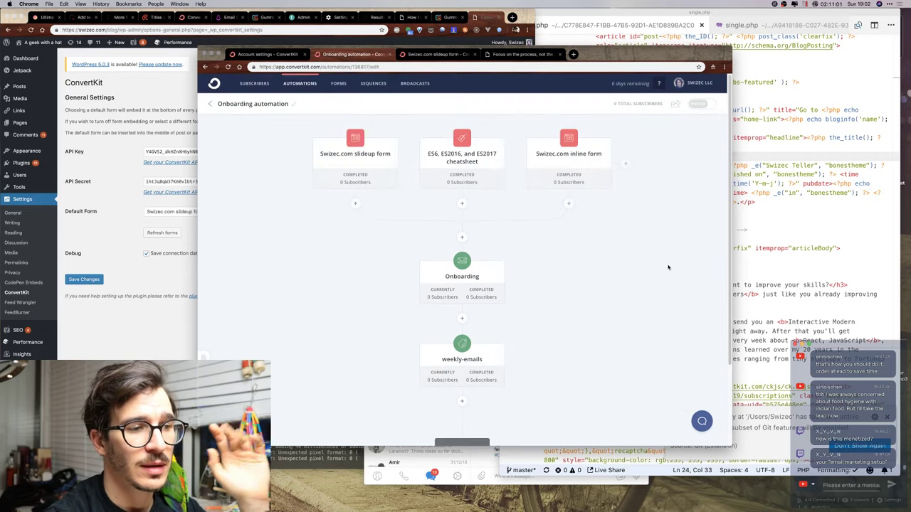
scroll(667, 268, "down", 3)
scroll(668, 267, "up", 3)
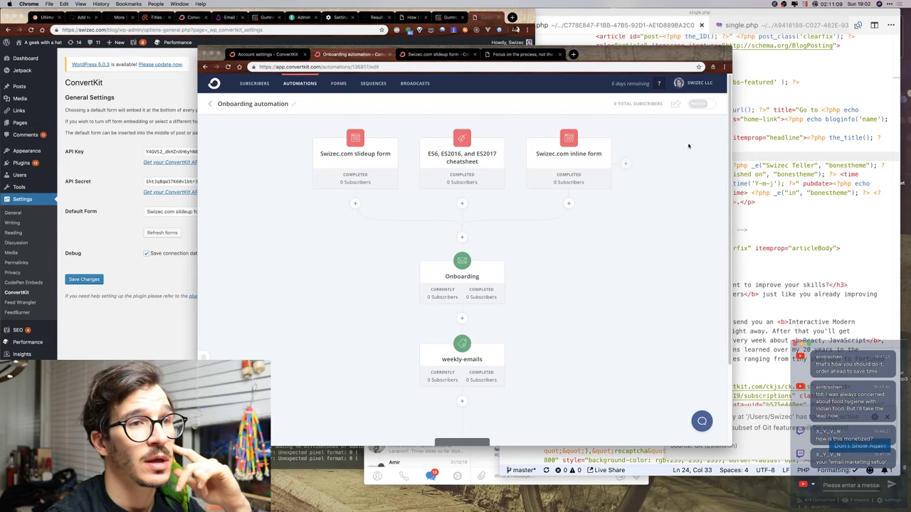
left_click(696, 108)
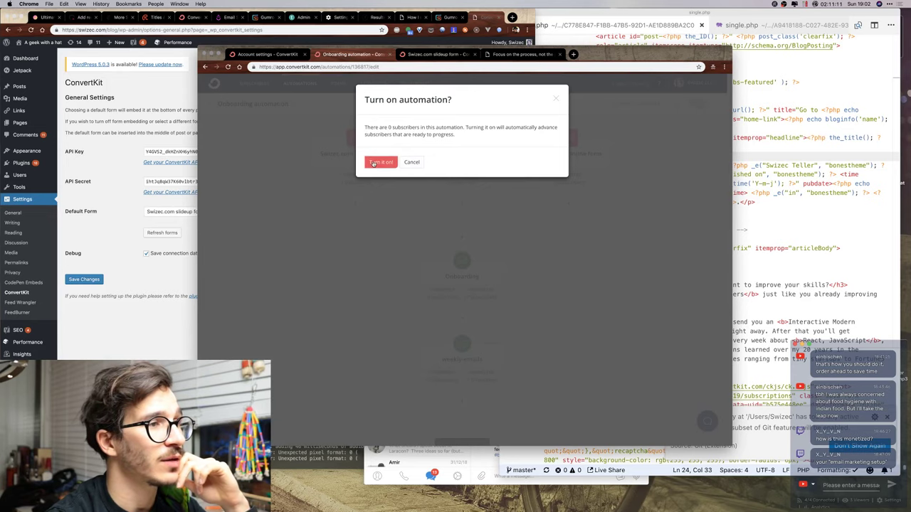
left_click(373, 164)
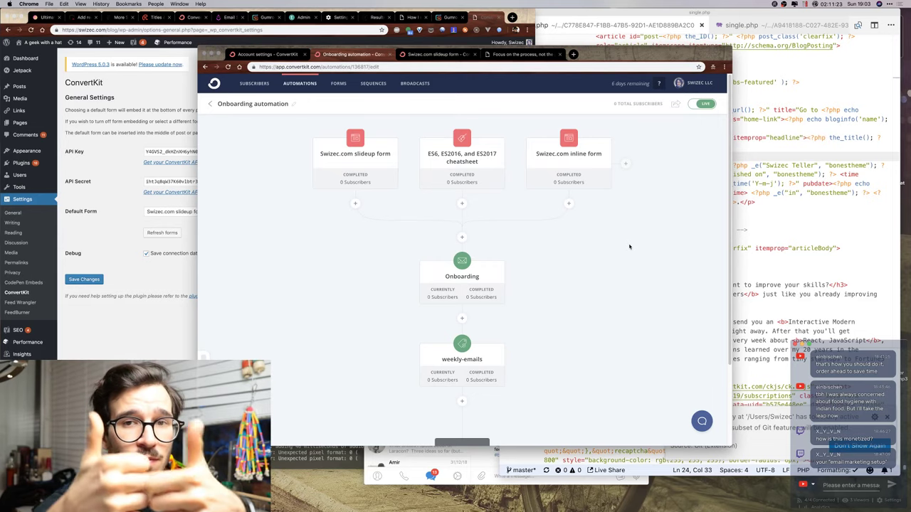
In the other Chrome window, load the YouTube live dashboard at youtube.com/live_dashboard.
key("ctrl+Up")
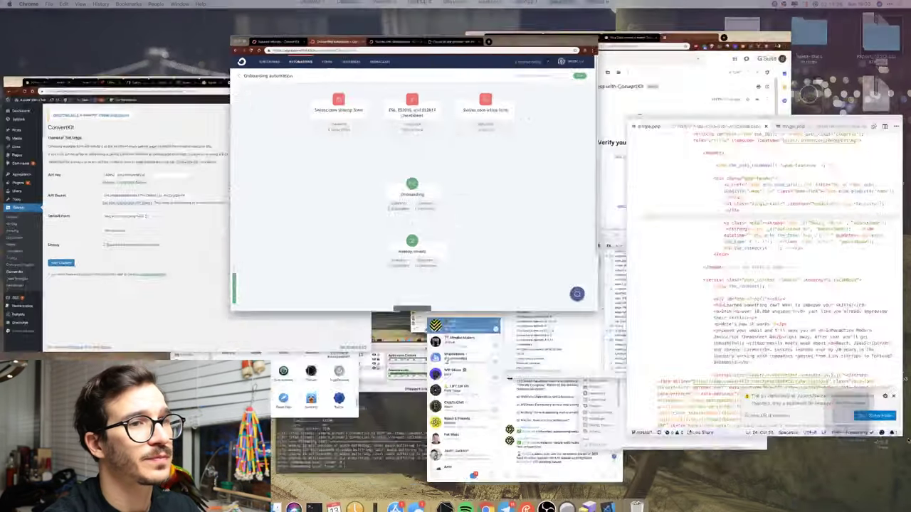
left_click(646, 54)
key("super+l")
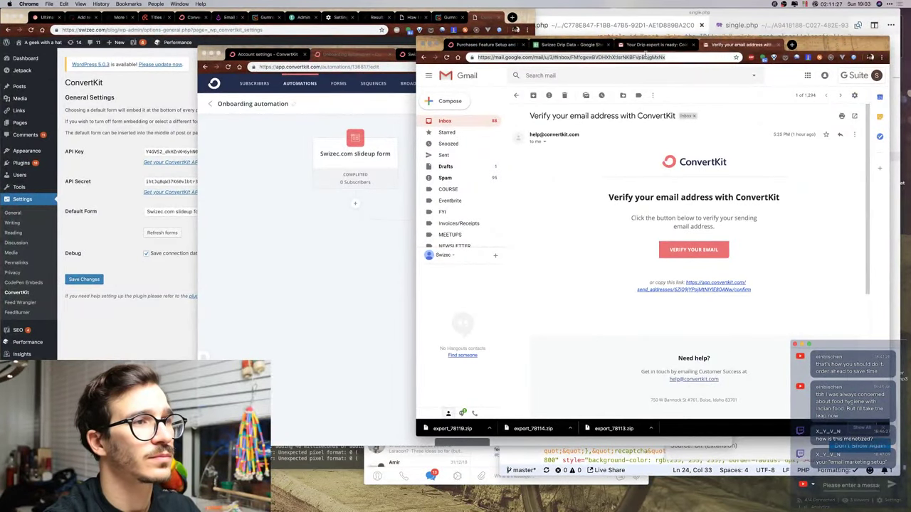
type("youtube.com/live_dashboard")
key("Return")
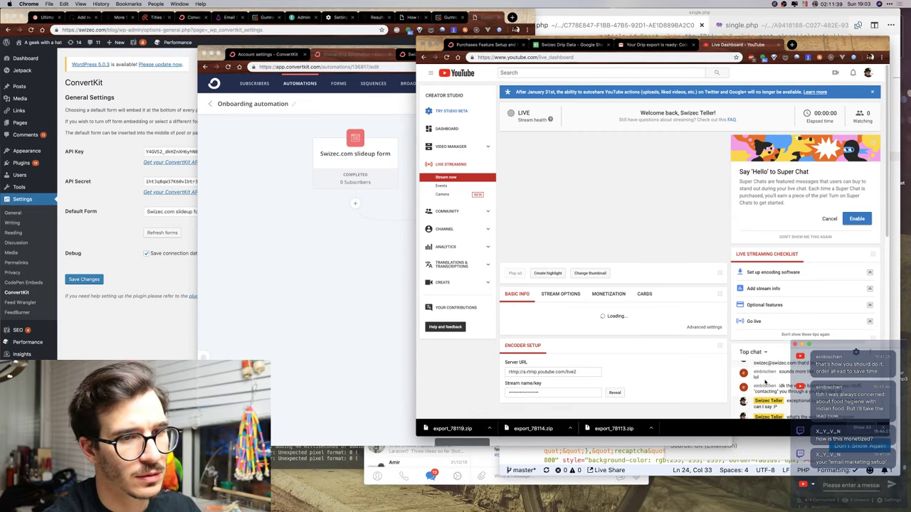
scroll(716, 285, "down", 10)
scroll(716, 284, "up", 10)
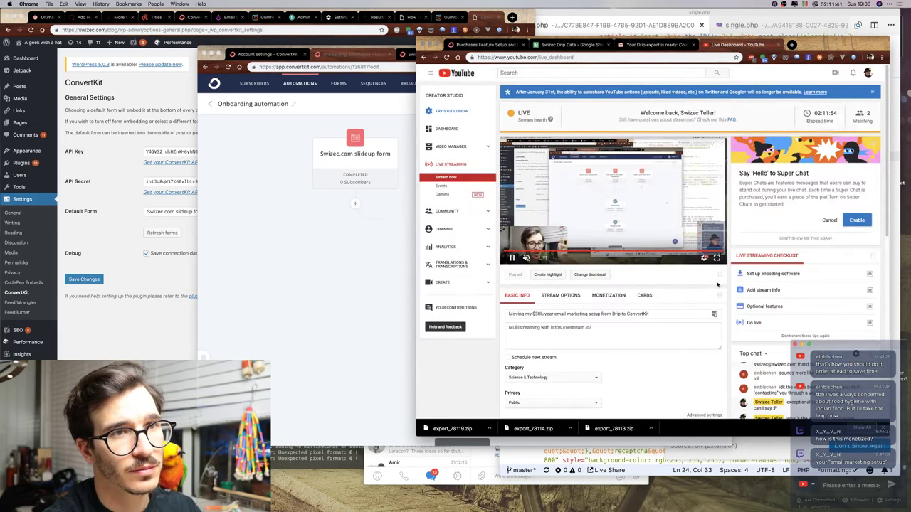
scroll(718, 285, "down", 2)
scroll(717, 285, "down", 3)
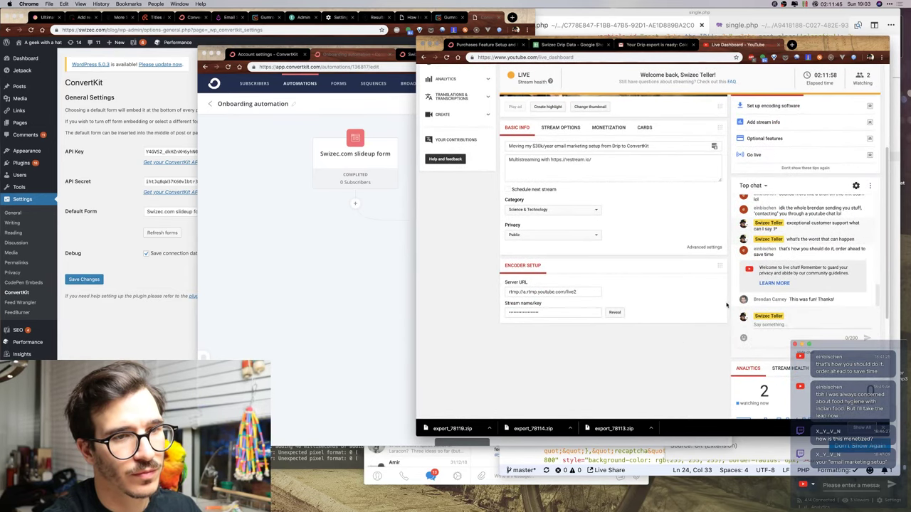
Post 'happy to hear you enjoyed it' in the live chat, tagging the viewer.
left_click(774, 324)
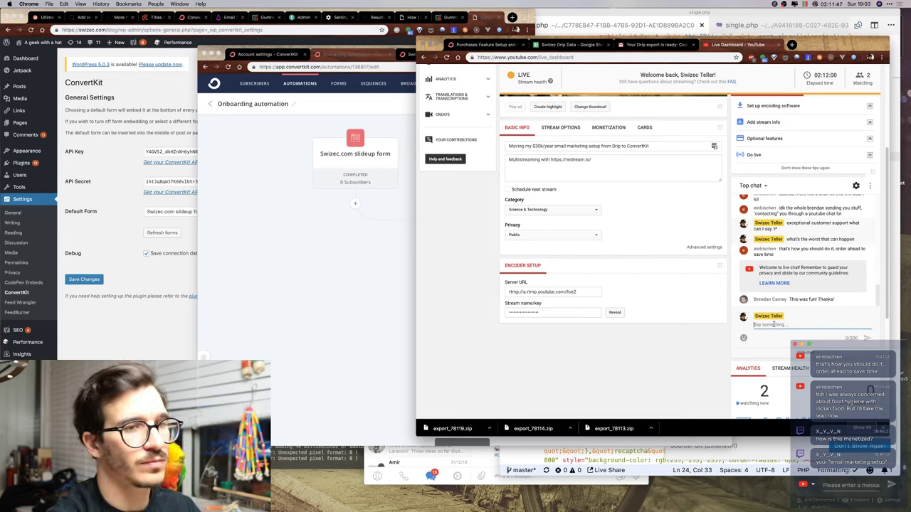
type("happy to hear yo")
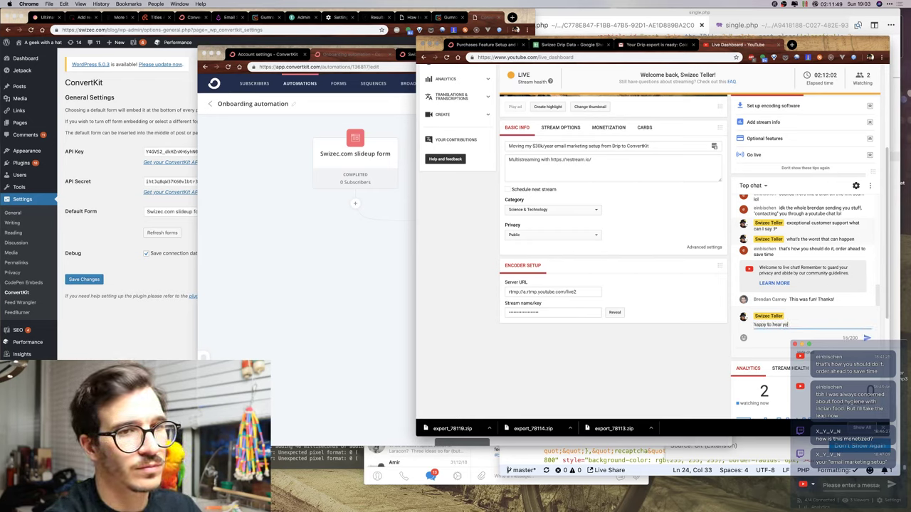
type("u enjoyed it")
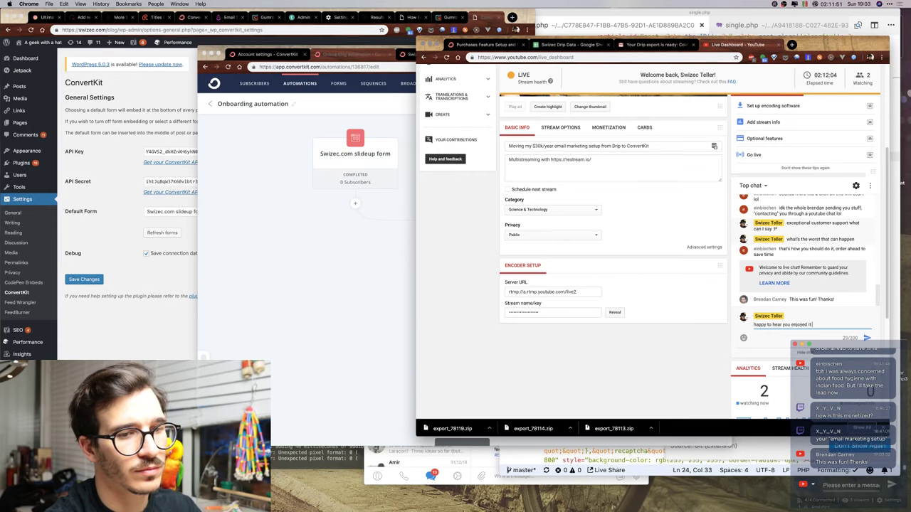
type(" @brenda")
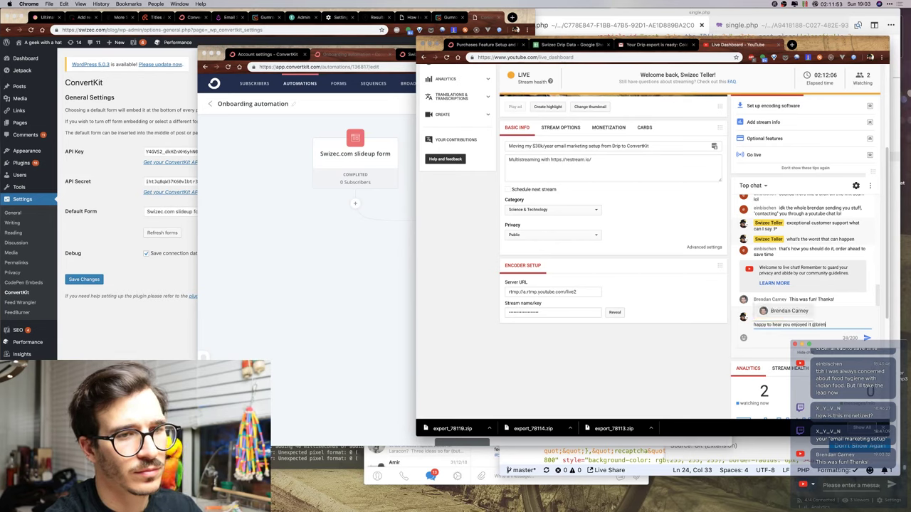
key("Return")
key("Return")
mouse_move(600, 493)
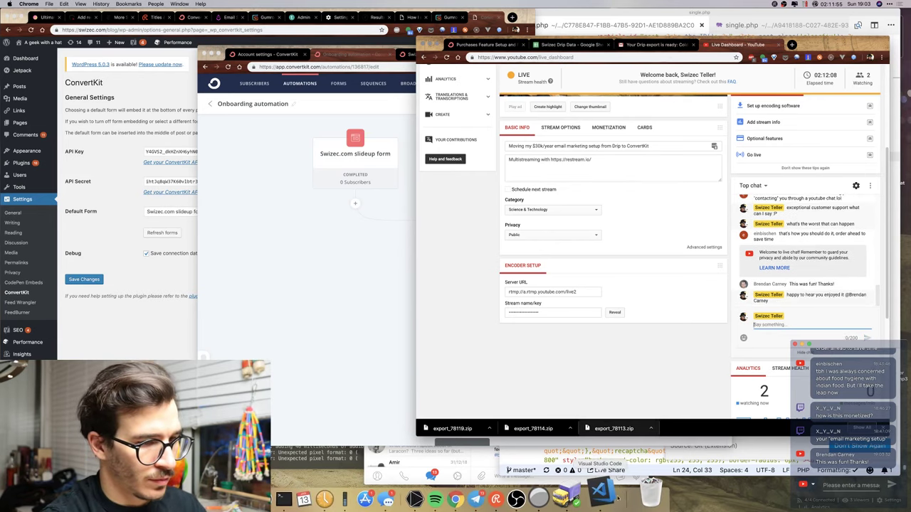